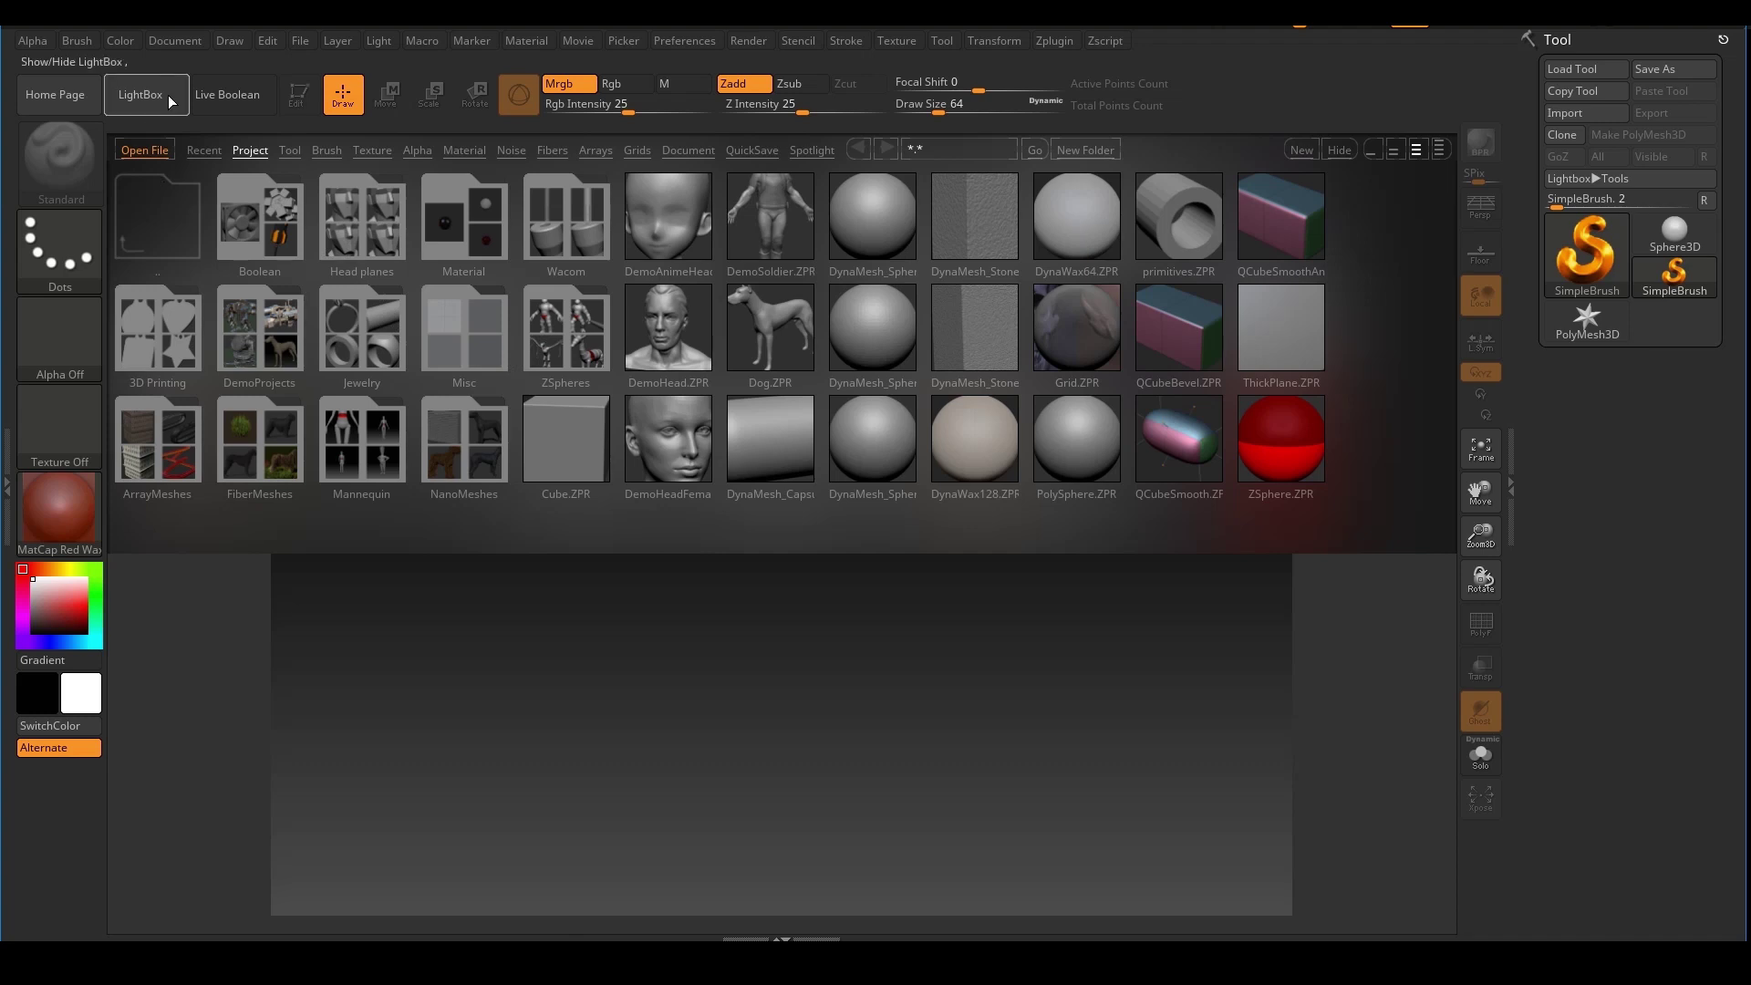
Hide LightBox and choose the Sphere3D mesh as the active tool
left_click(169, 97)
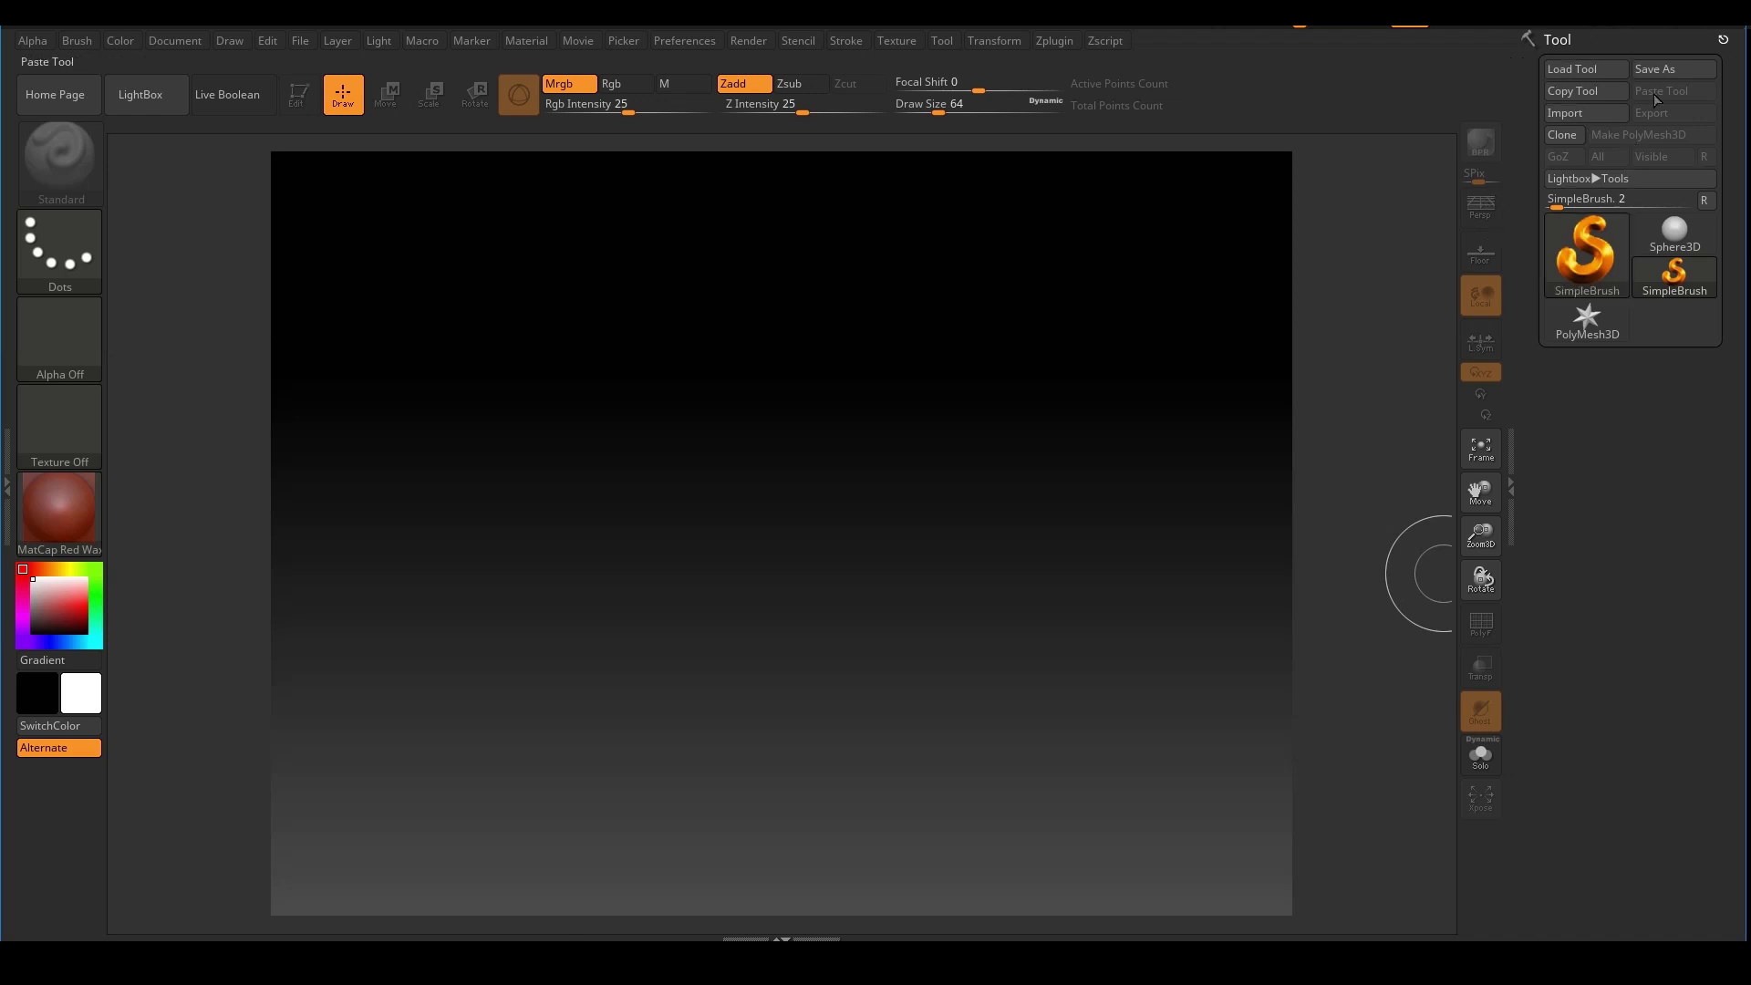
left_click(1673, 244)
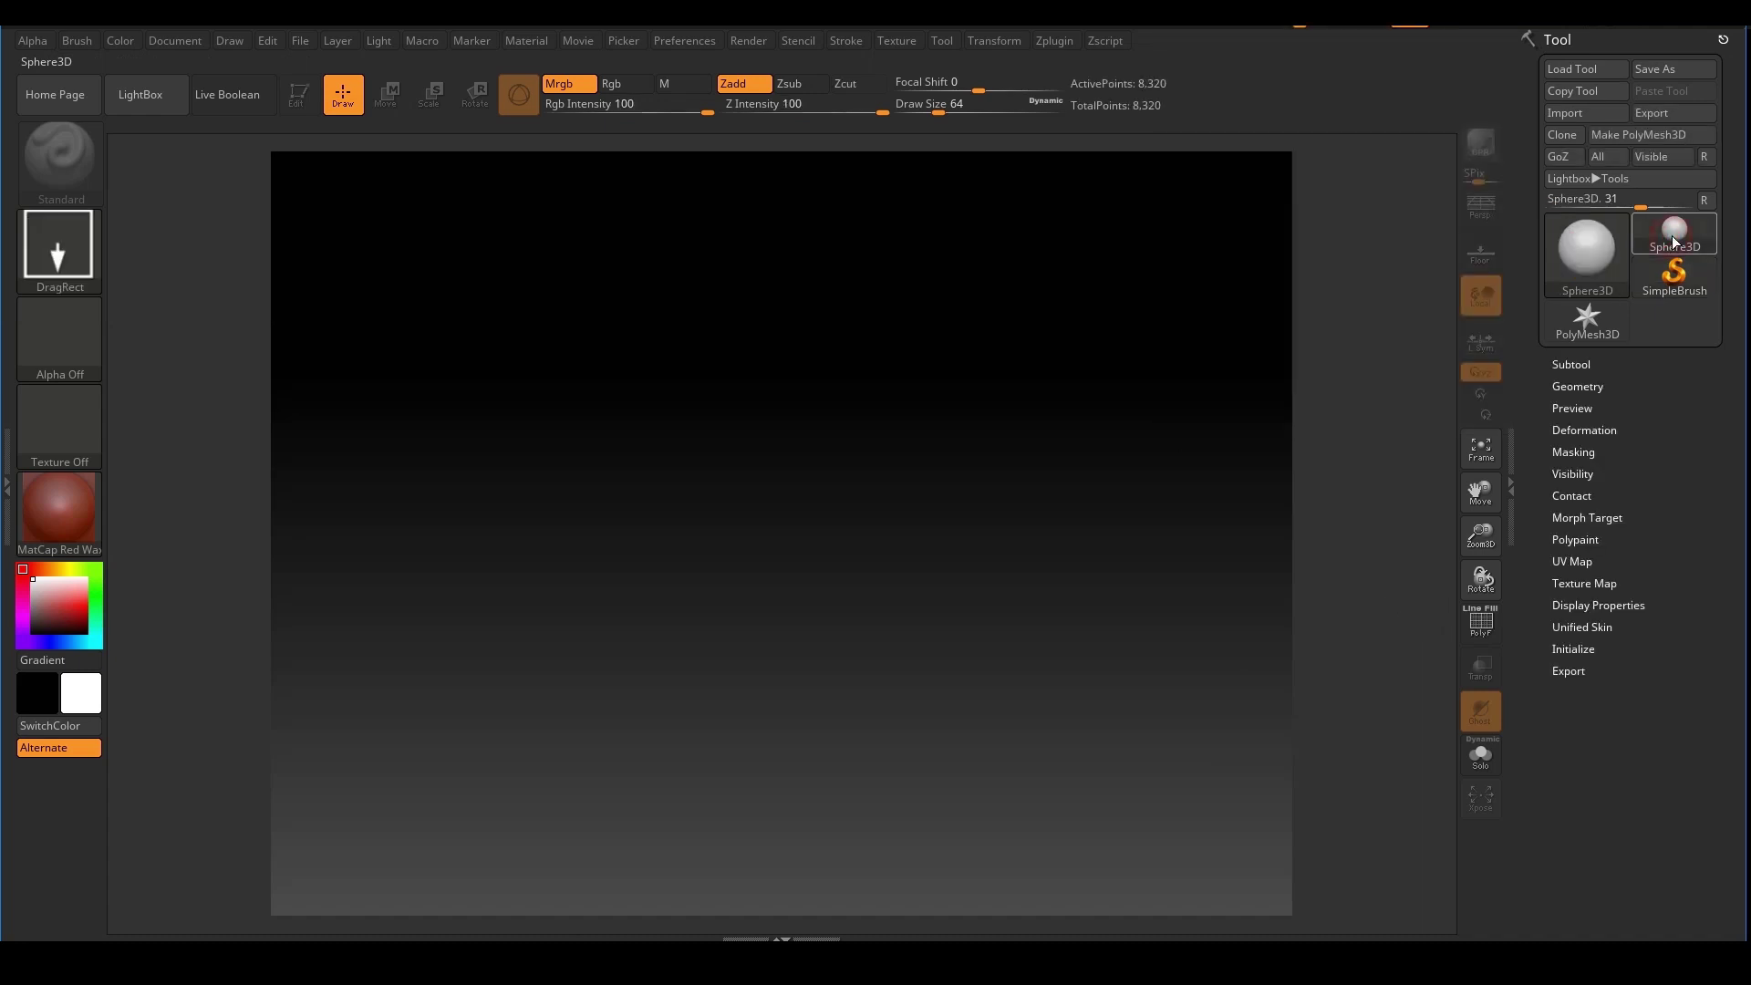
left_click(1675, 244)
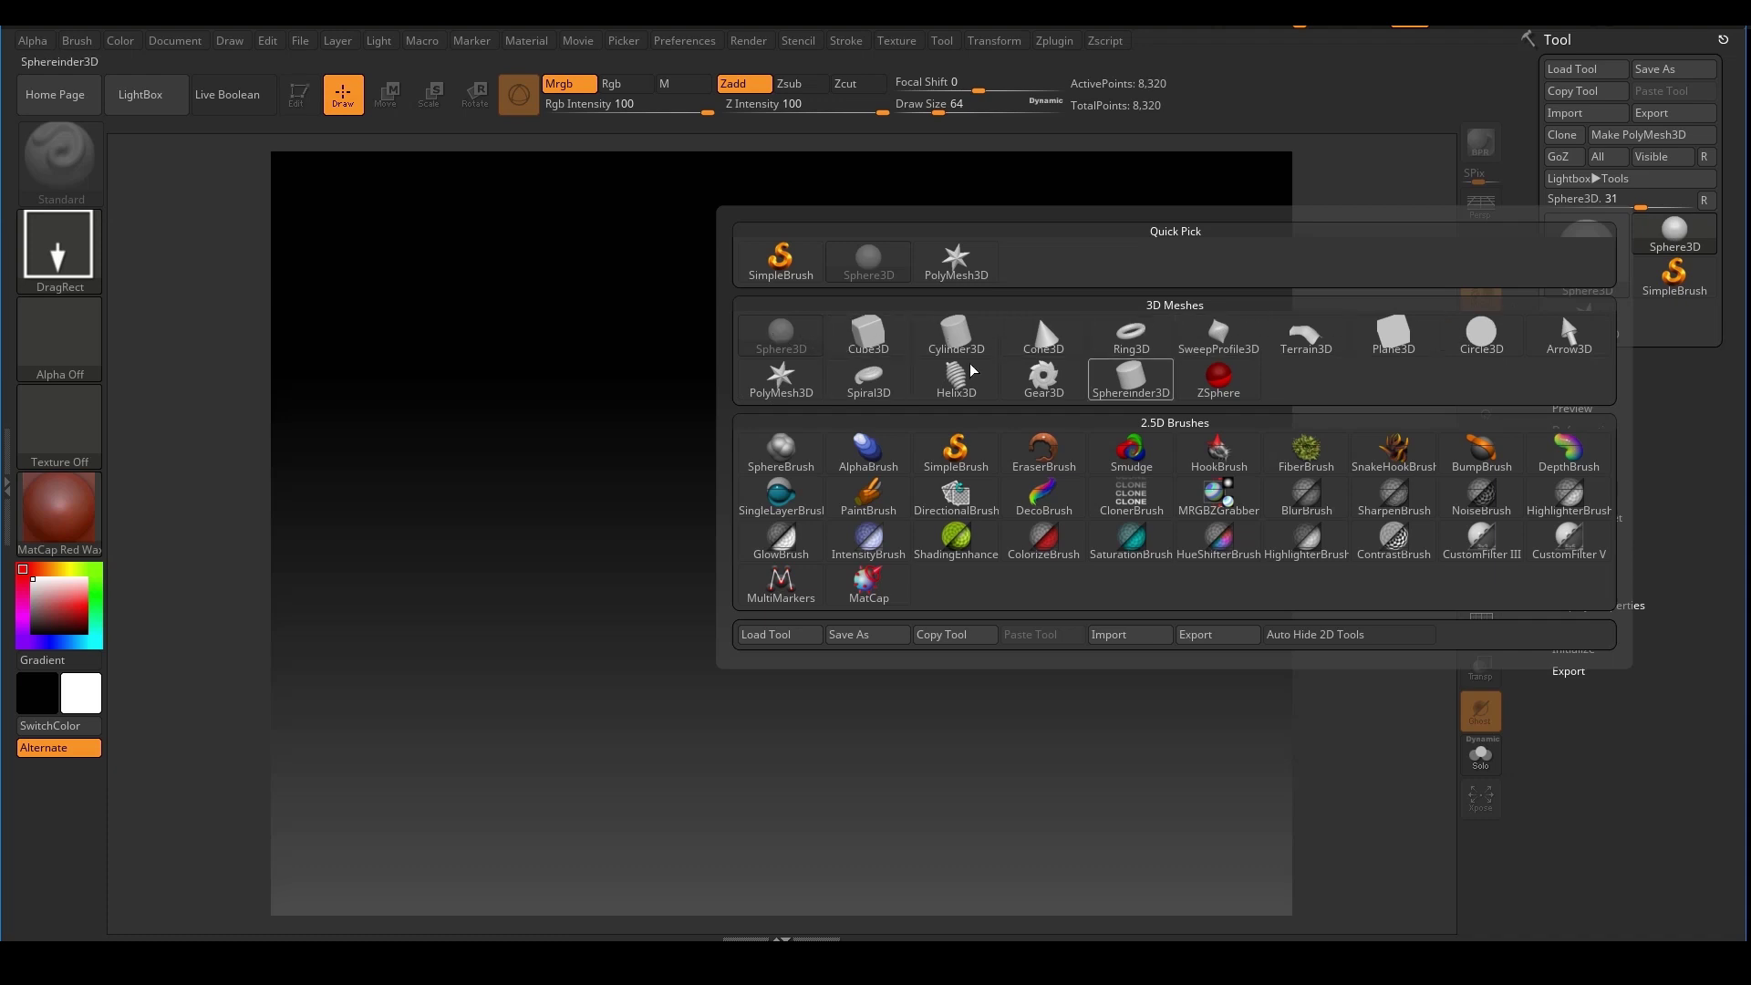
mouse_move(783, 347)
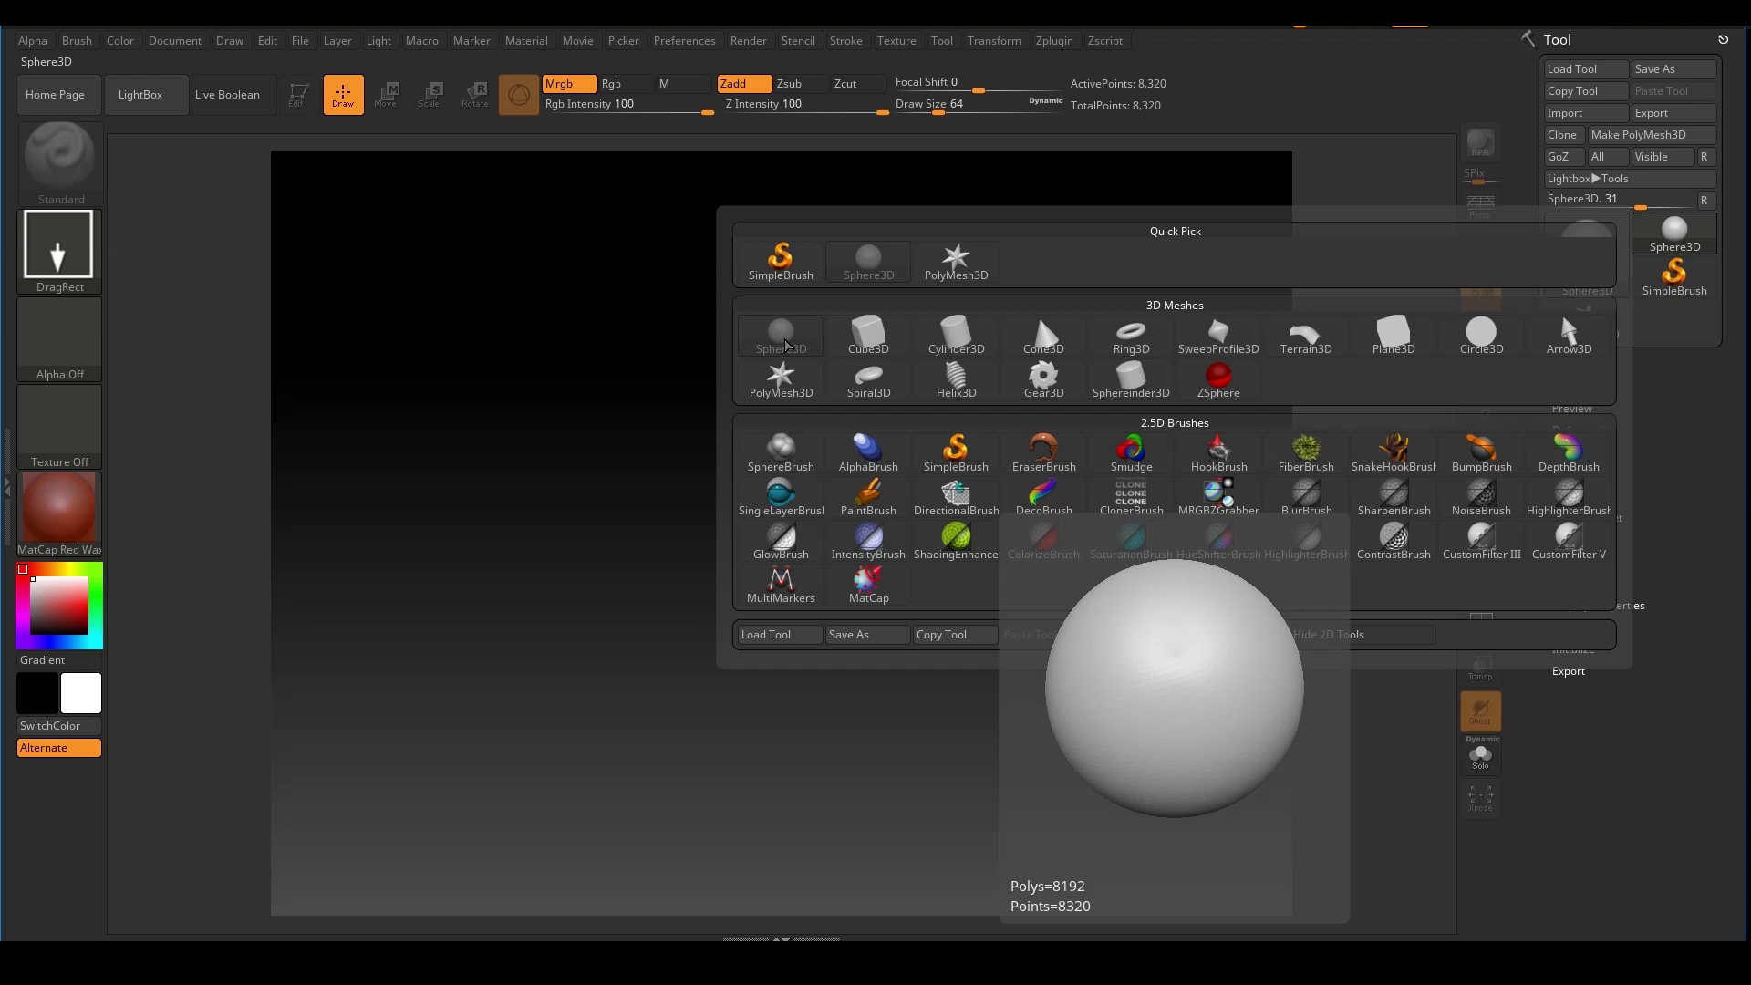
left_click(783, 344)
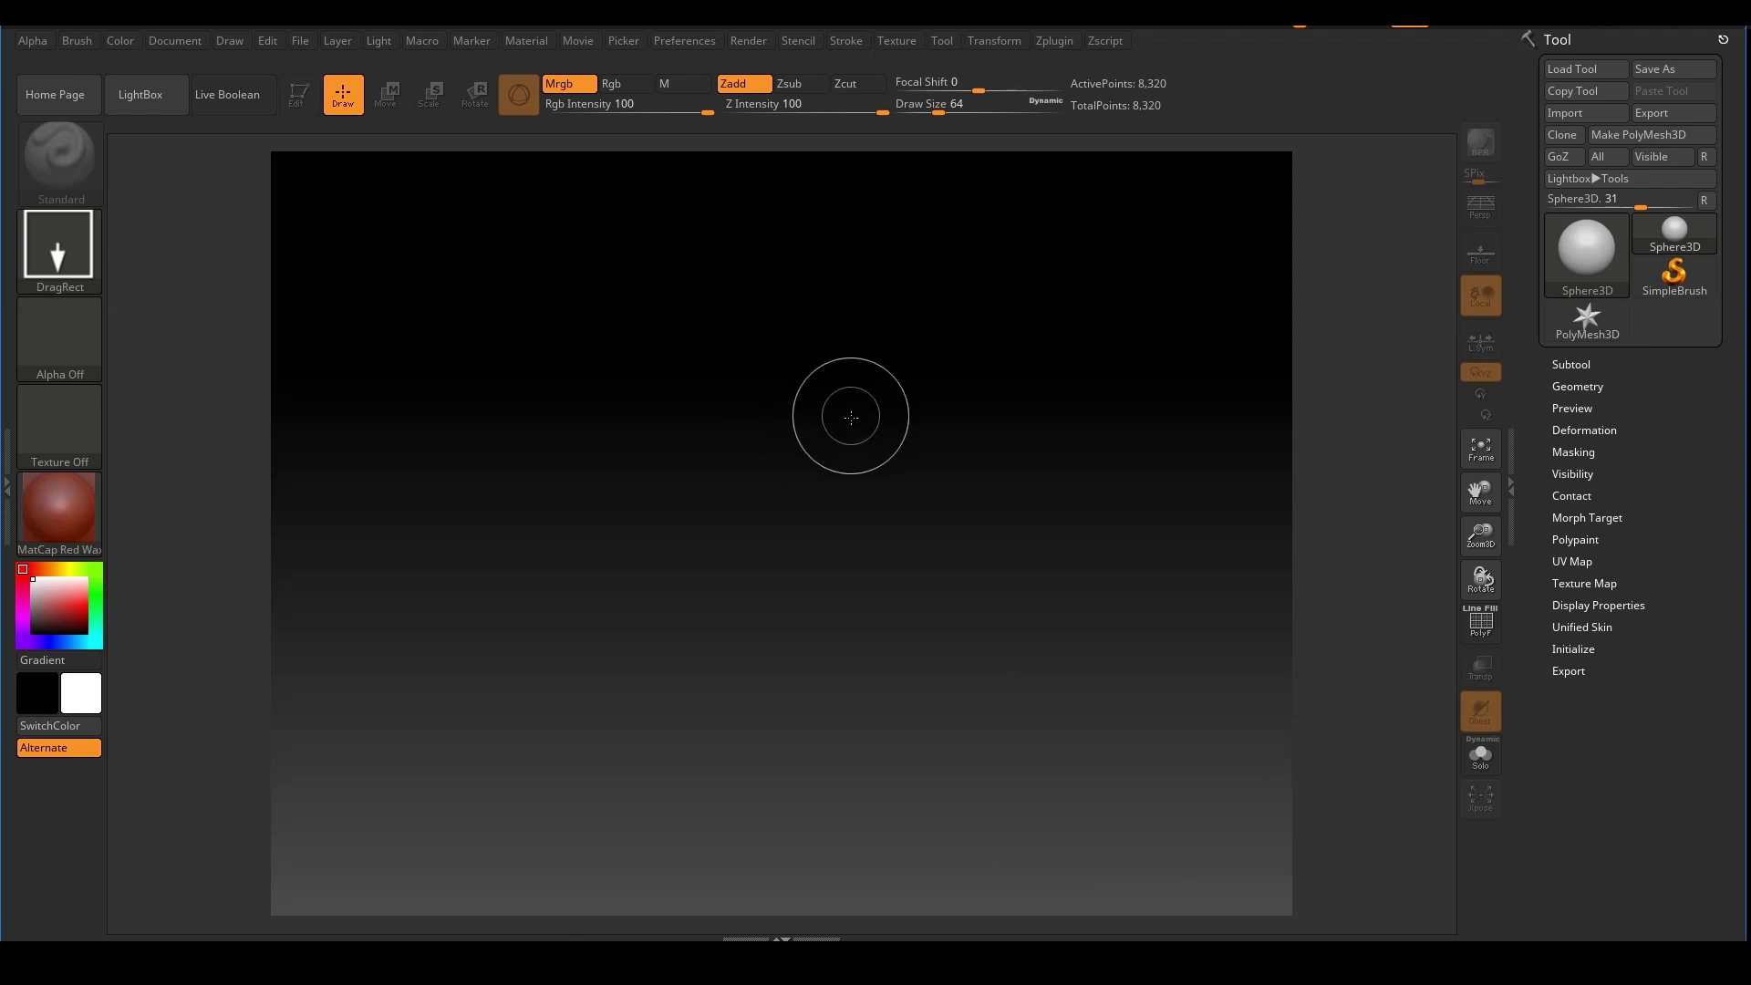
Draw a large sphere in the upper middle of the canvas and turn on Edit mode for it
mouse_move(777, 364)
left_mouse_down()
mouse_move(743, 586)
mouse_move(766, 622)
left_mouse_up()
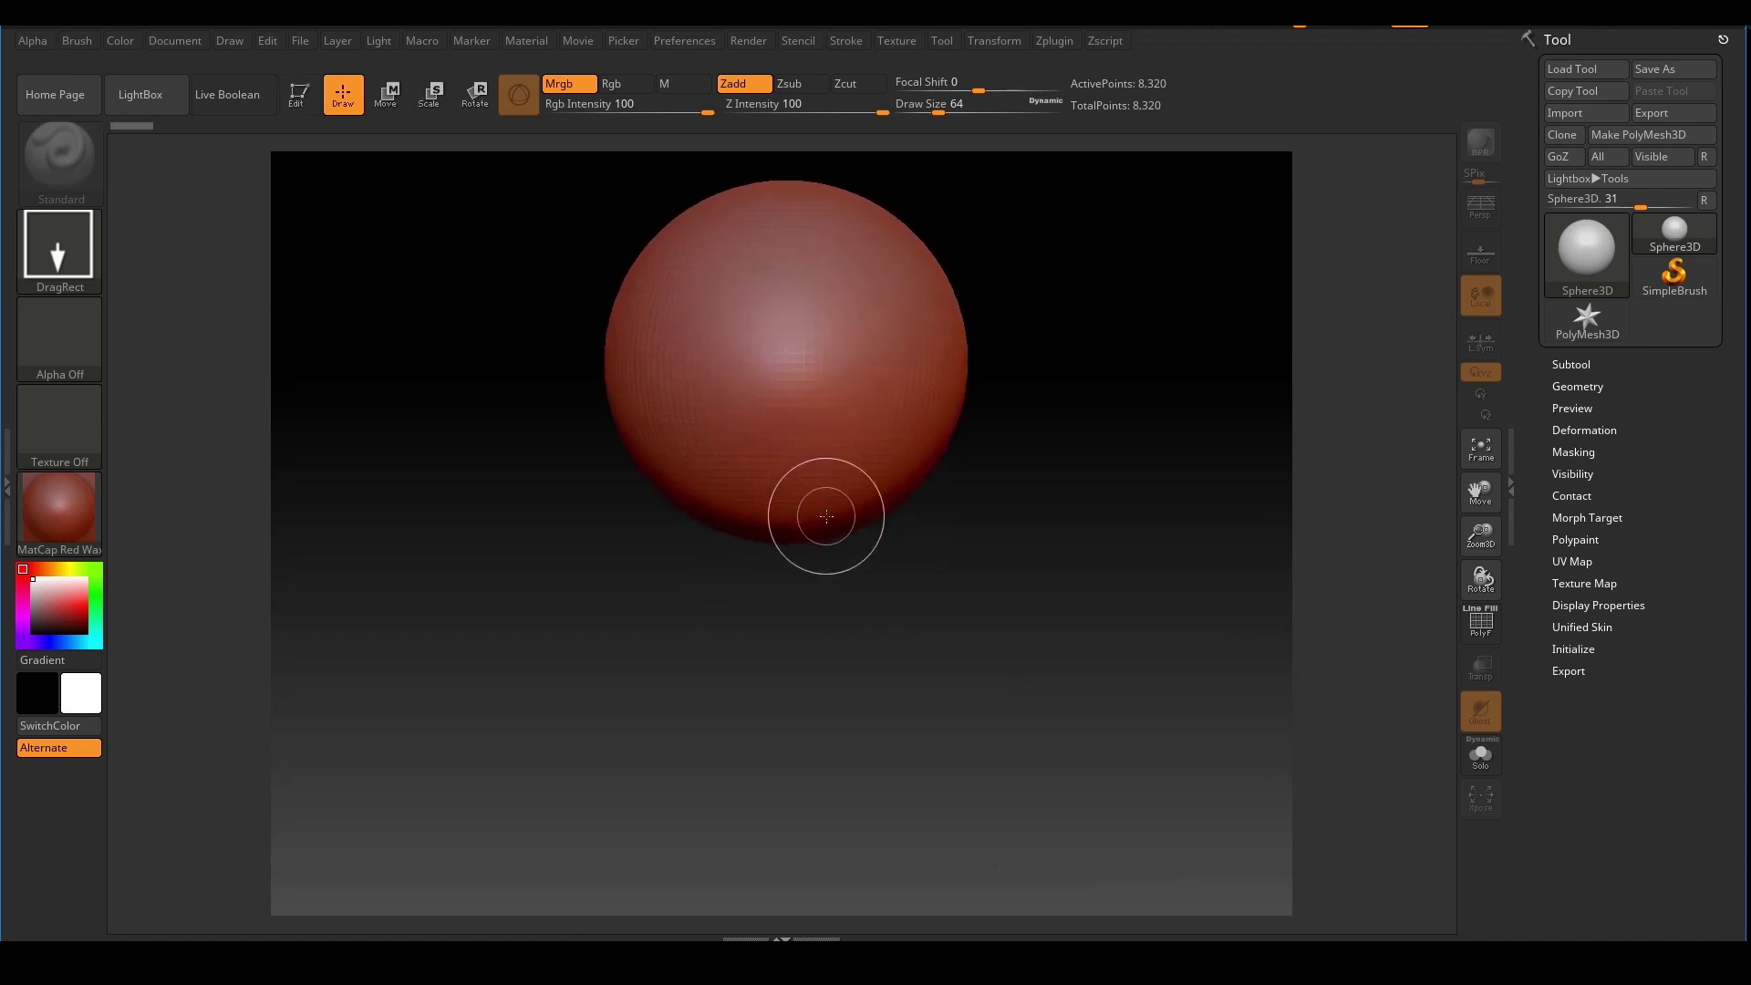
left_click(301, 100)
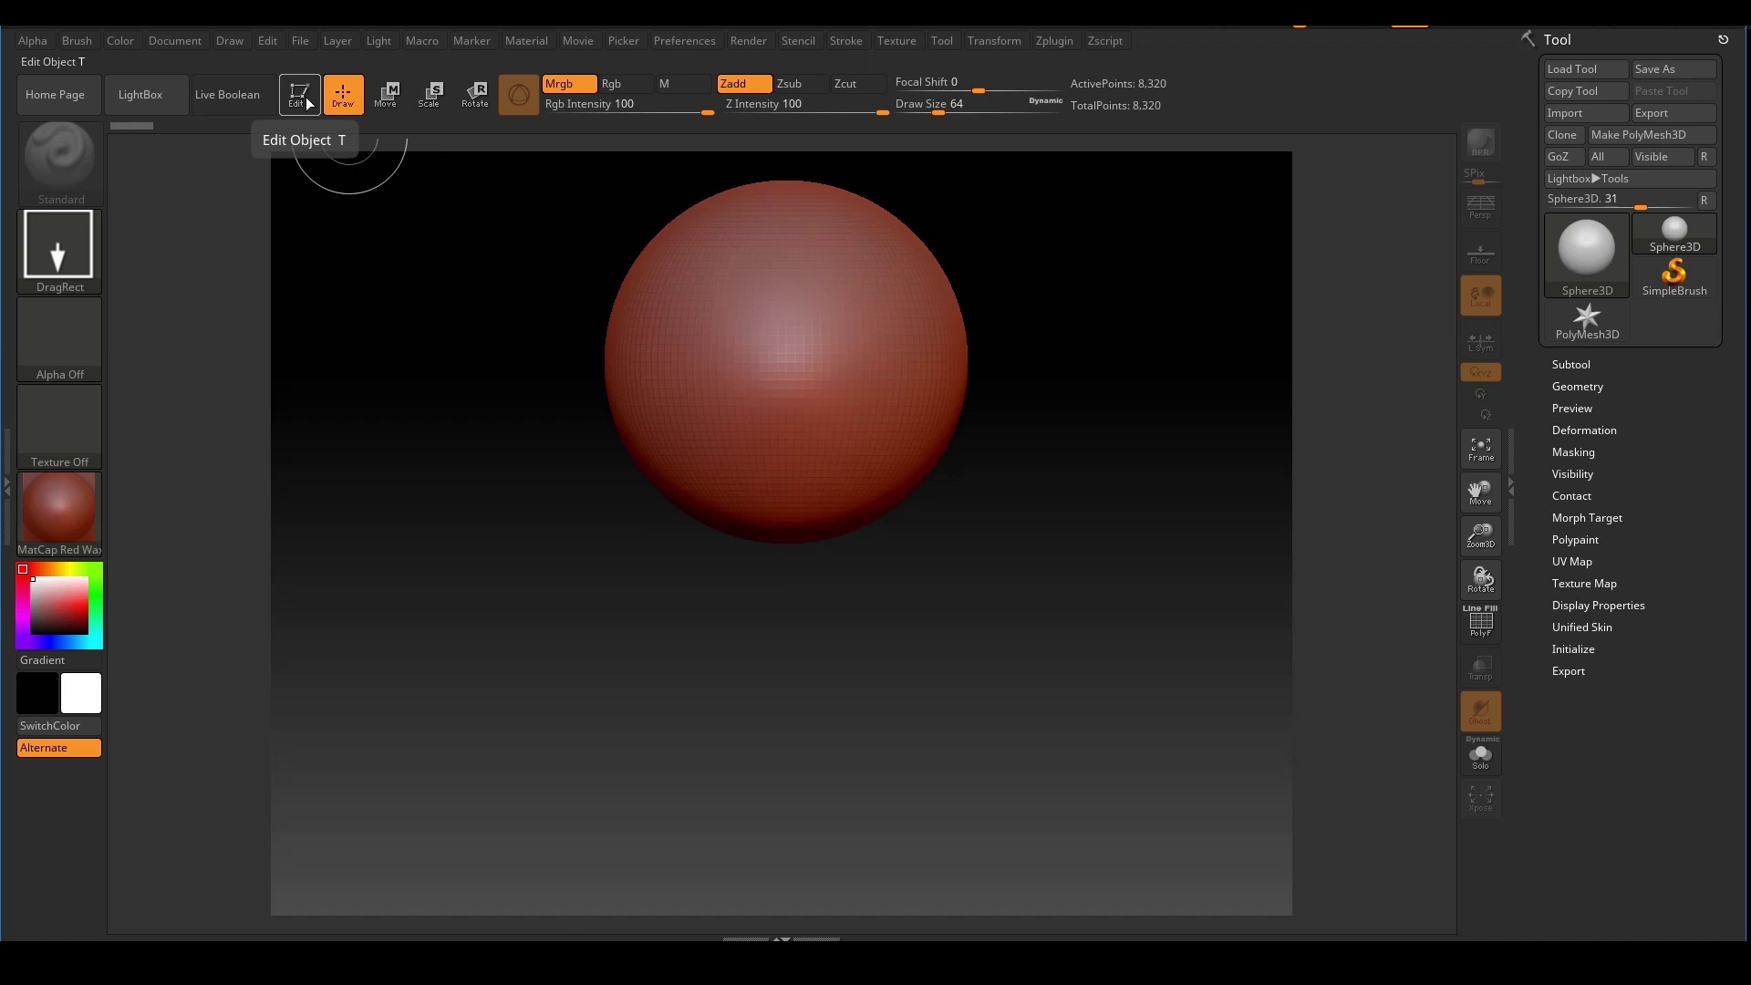
left_click(298, 100)
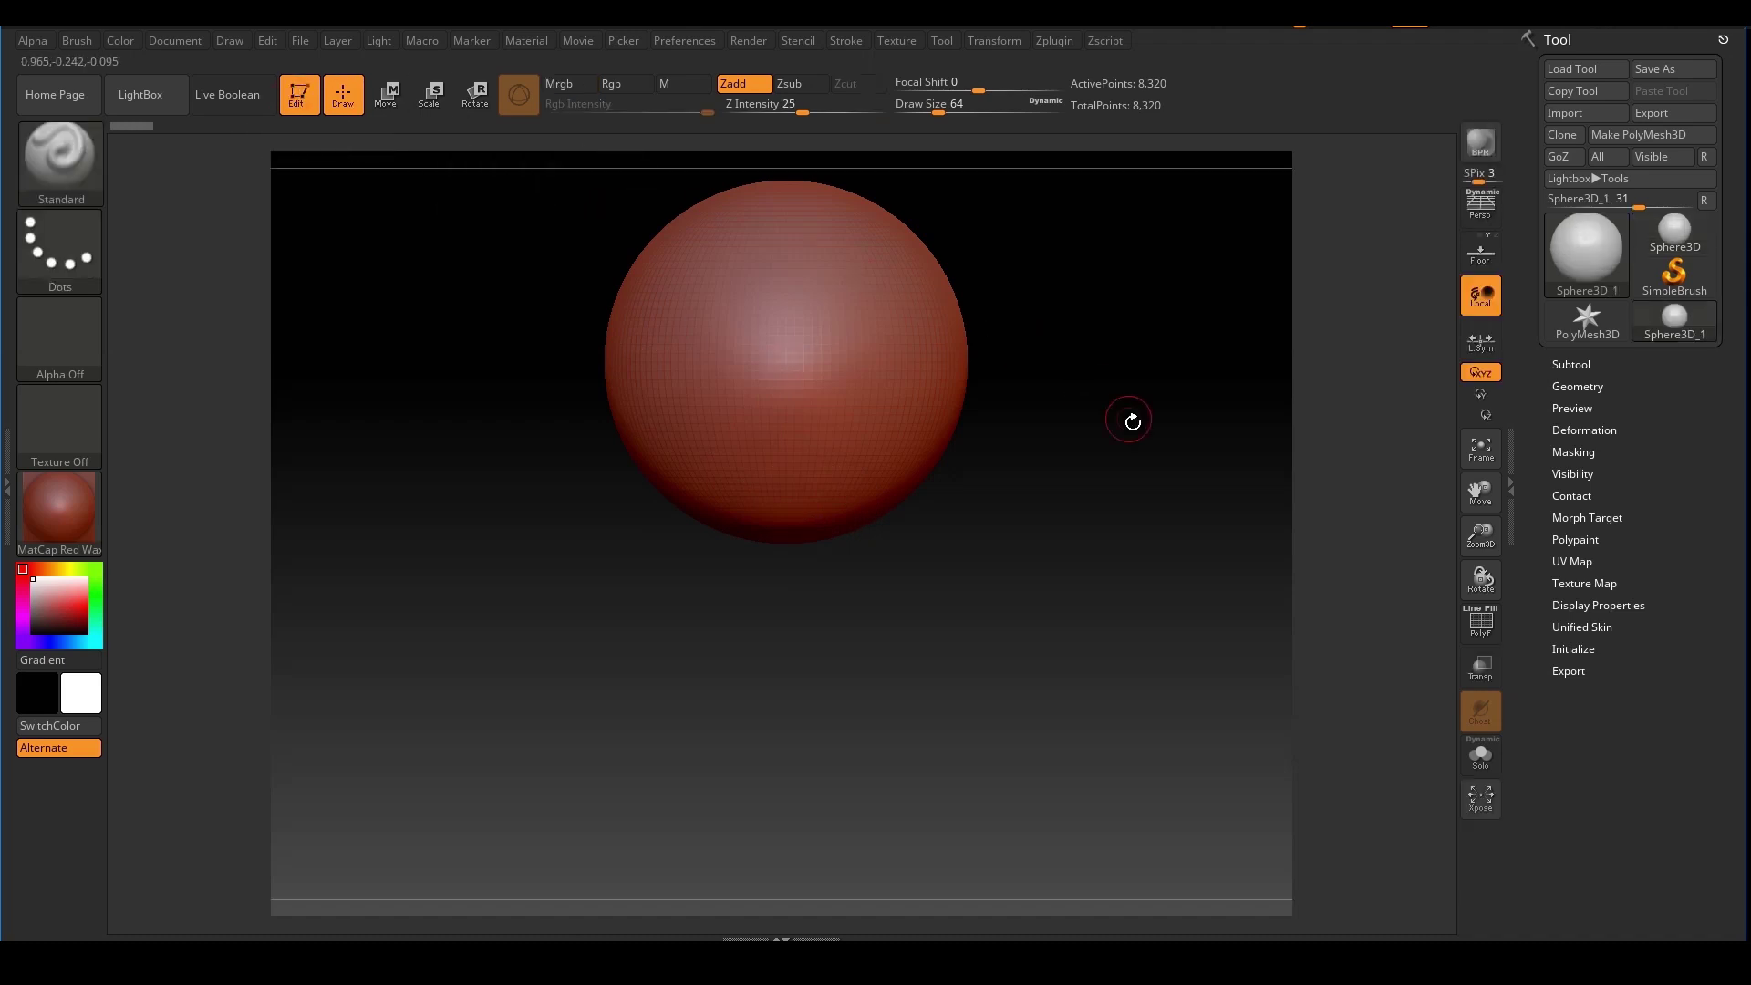
Examine the sphere by rotating, panning and zooming the view
left_click_drag(1129, 418, 1127, 454)
mouse_move(1126, 452)
right_mouse_down("ctrl")
mouse_move(1149, 422)
mouse_move(1118, 415)
right_mouse_up("ctrl")
mouse_move(1117, 415)
right_mouse_down("ctrl")
mouse_move(1130, 429)
mouse_move(1146, 415)
mouse_move(1119, 419)
mouse_move(1134, 430)
mouse_move(1160, 377)
mouse_move(1137, 410)
mouse_move(1123, 384)
mouse_move(1151, 472)
right_mouse_up("ctrl")
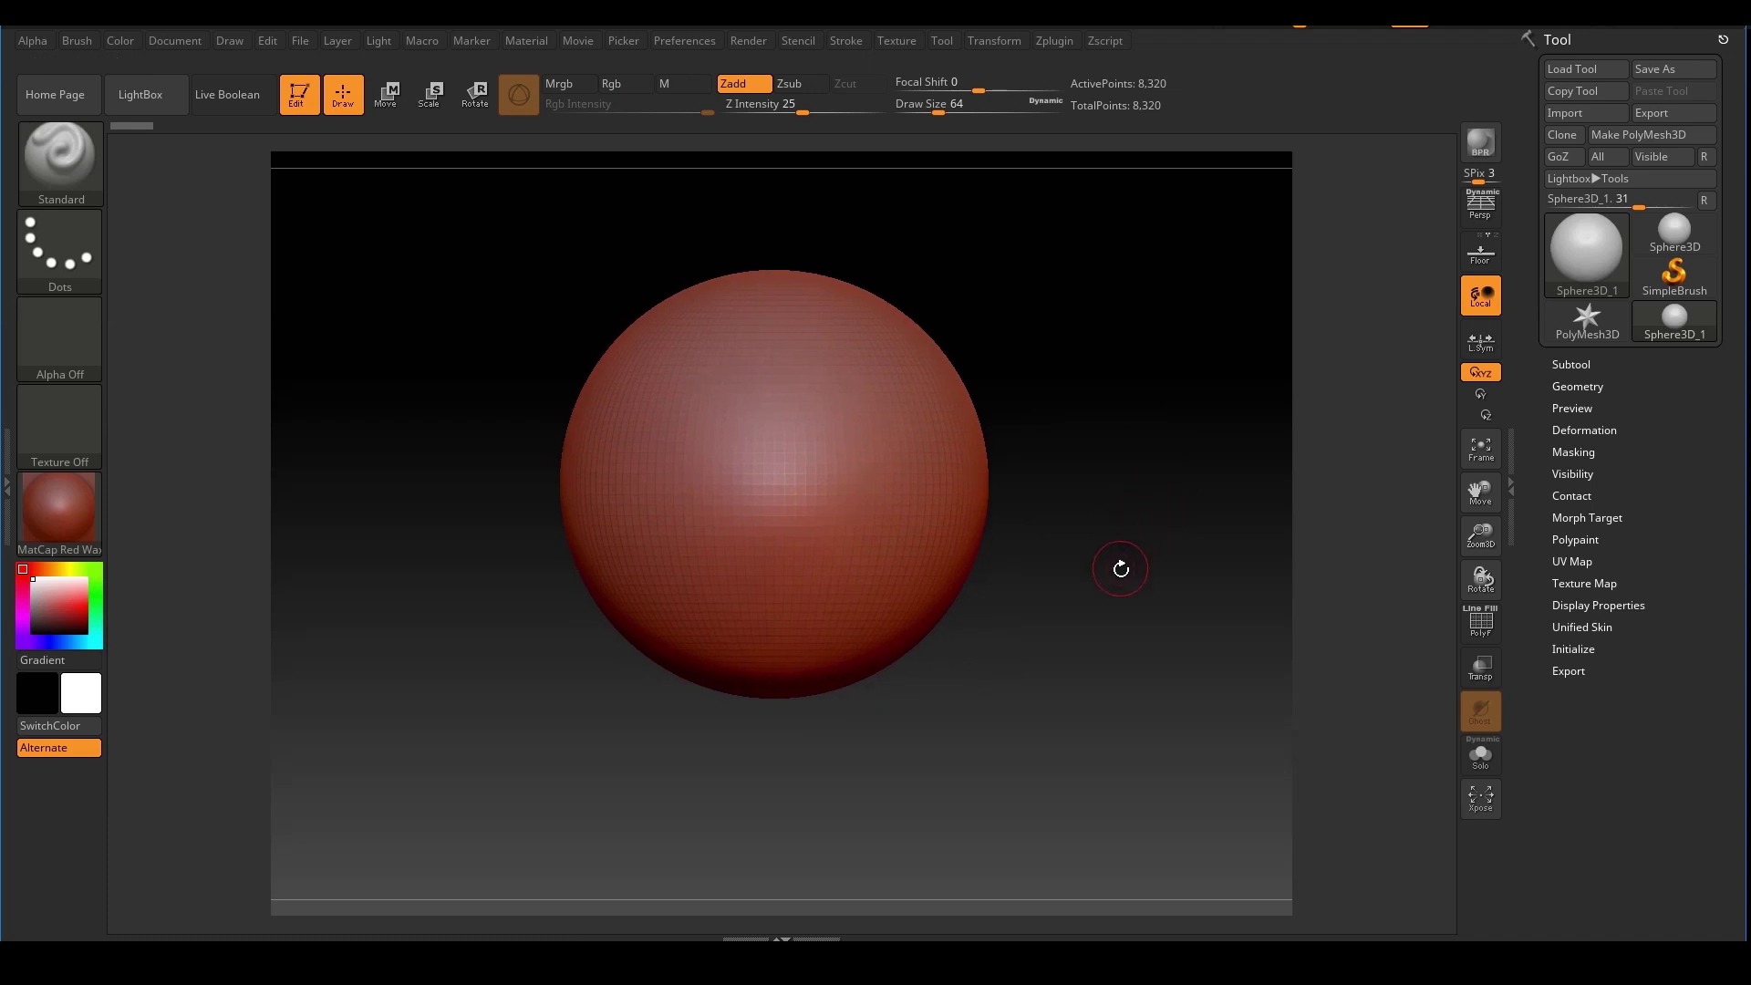
mouse_move(1141, 590)
right_mouse_down("alt")
mouse_move(1024, 571)
mouse_move(1132, 528)
mouse_move(1099, 539)
mouse_move(1189, 579)
mouse_move(1079, 559)
mouse_move(1146, 593)
right_mouse_up("alt")
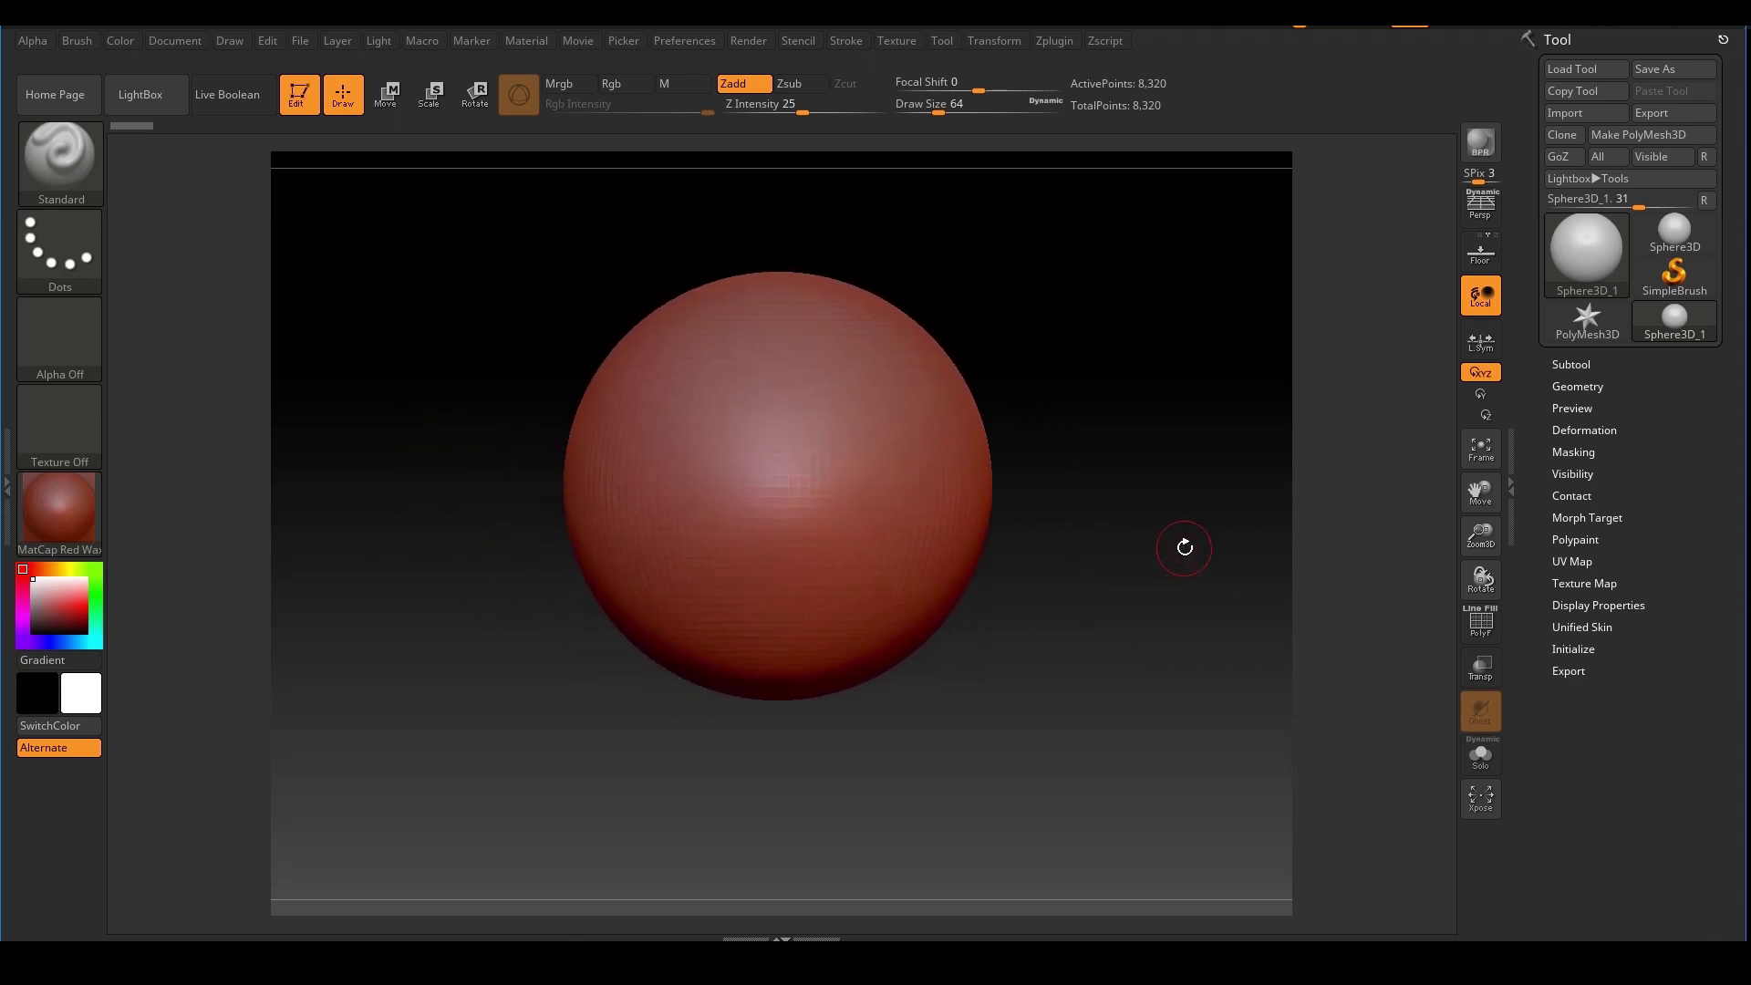
key("ctrl")
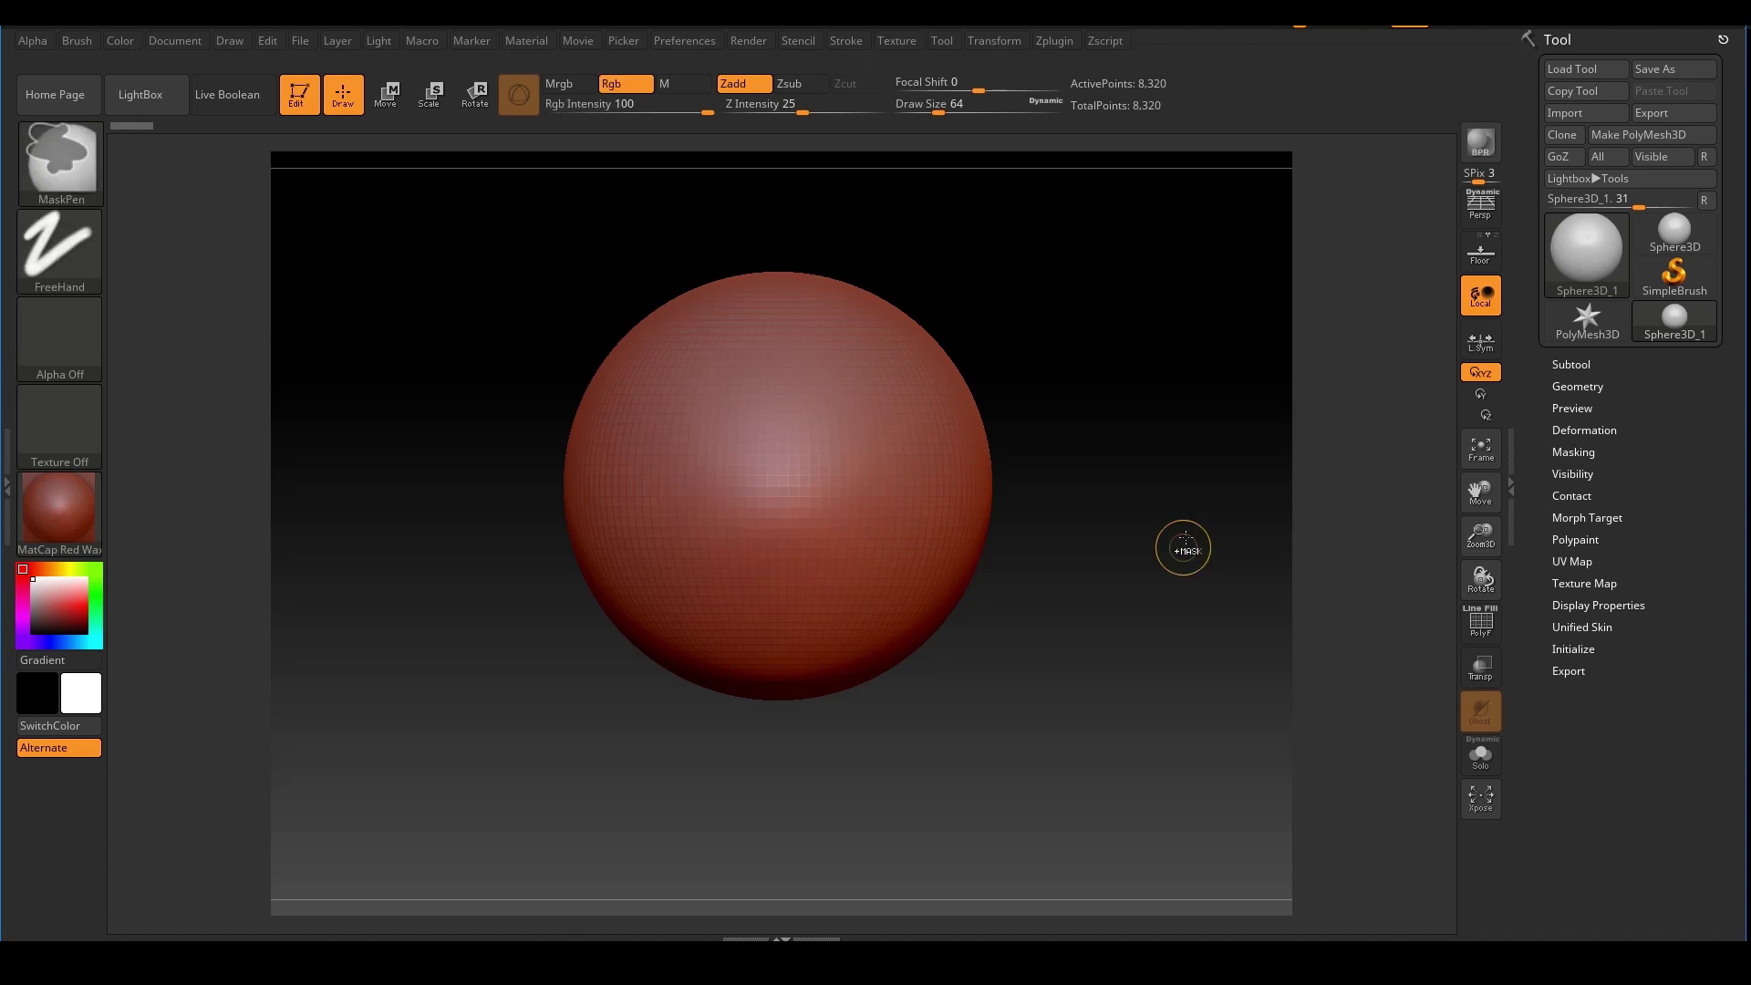
key("alt")
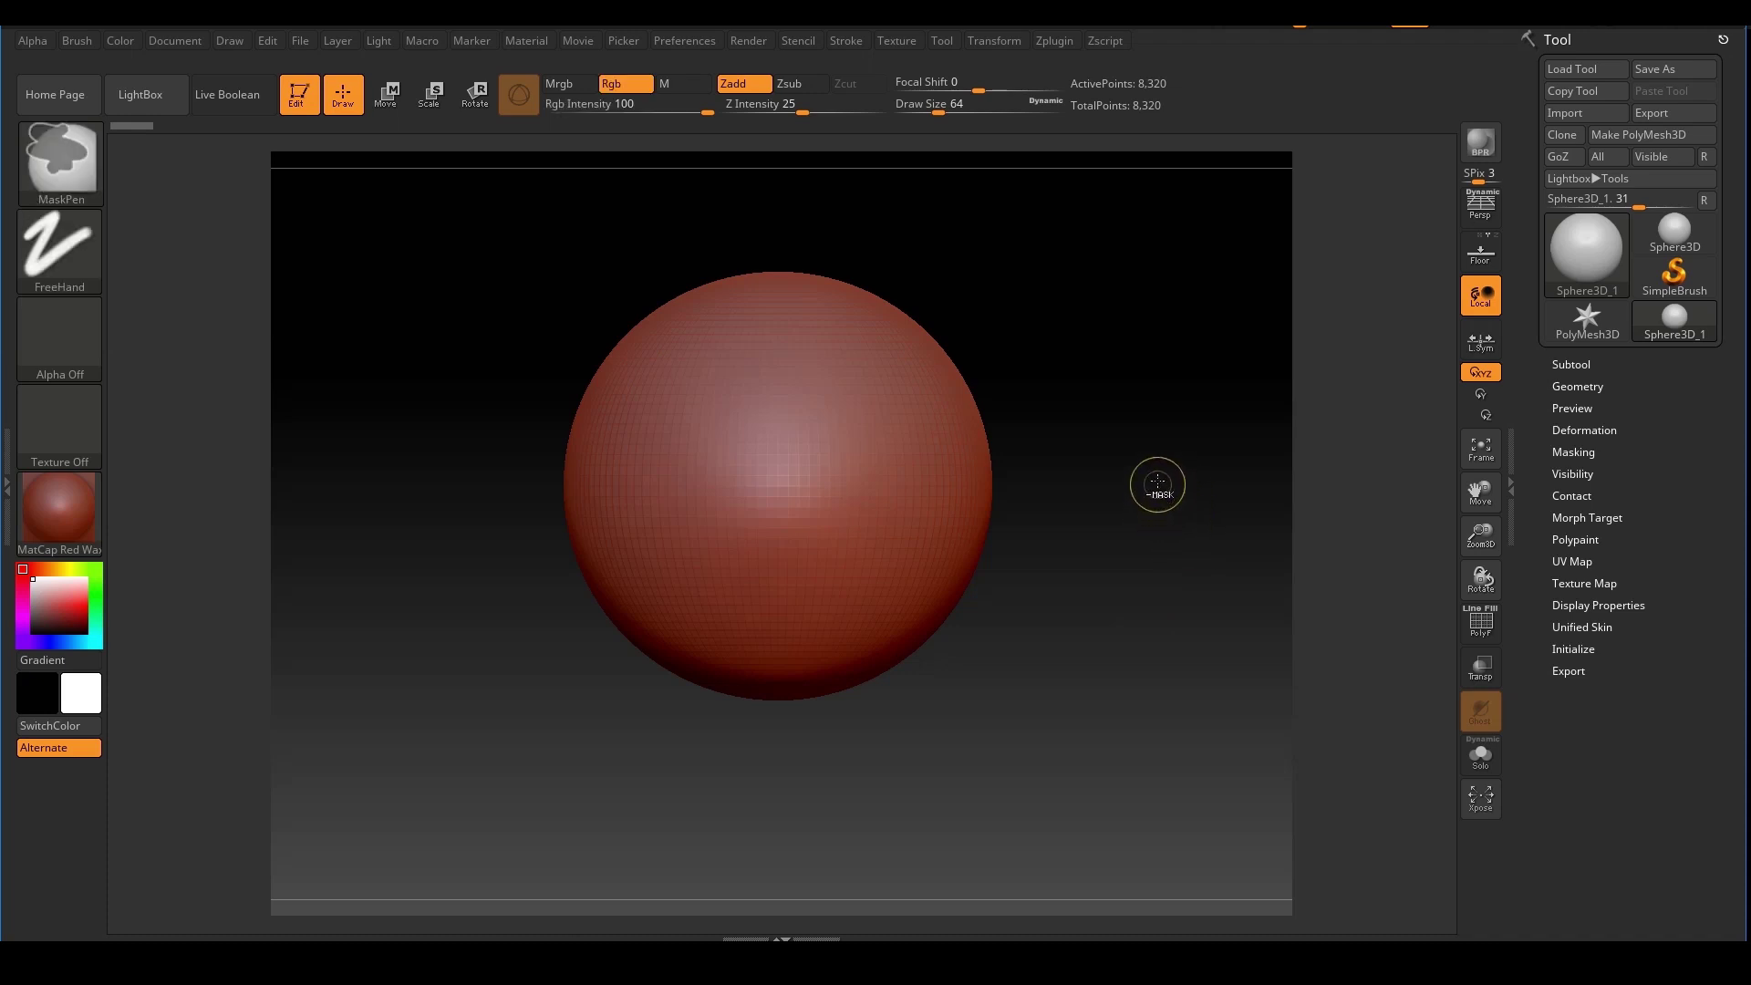
left_click_drag(1160, 465, 1104, 571)
right_click_drag(1147, 411, 1152, 431, "alt")
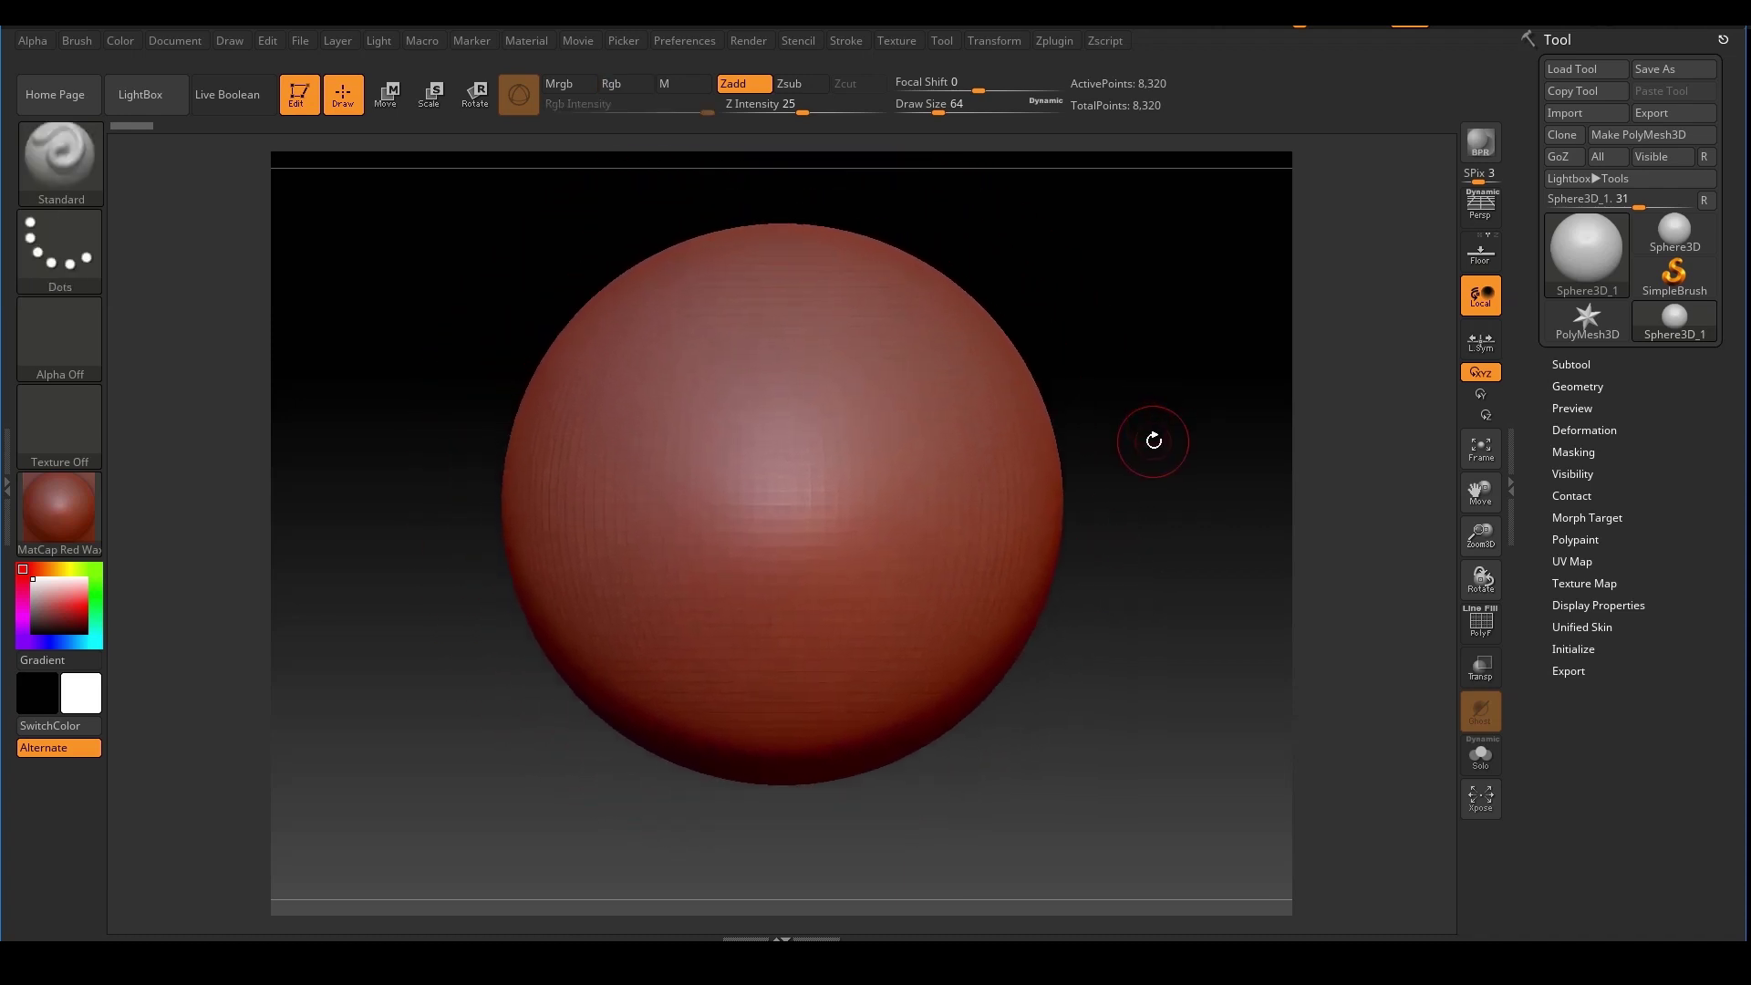
right_click_drag(1163, 568, 1157, 516, "ctrl")
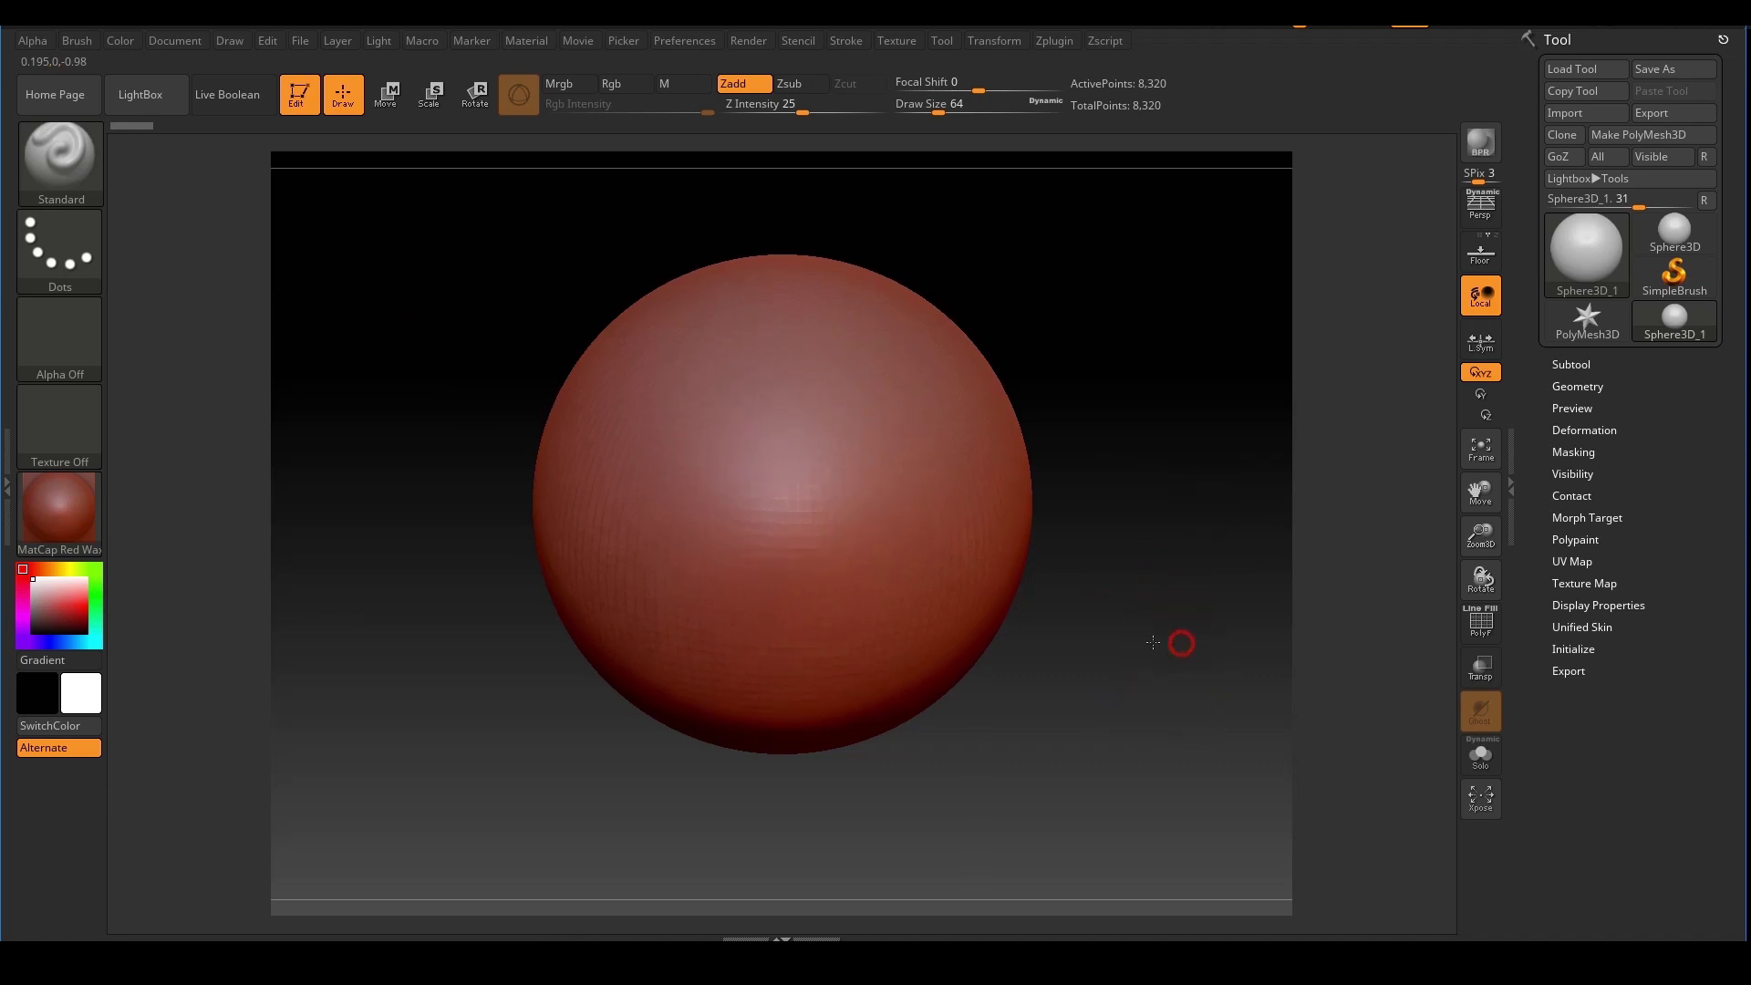
mouse_move(1157, 633)
left_mouse_down()
mouse_move(1155, 680)
mouse_move(1177, 645)
left_mouse_up()
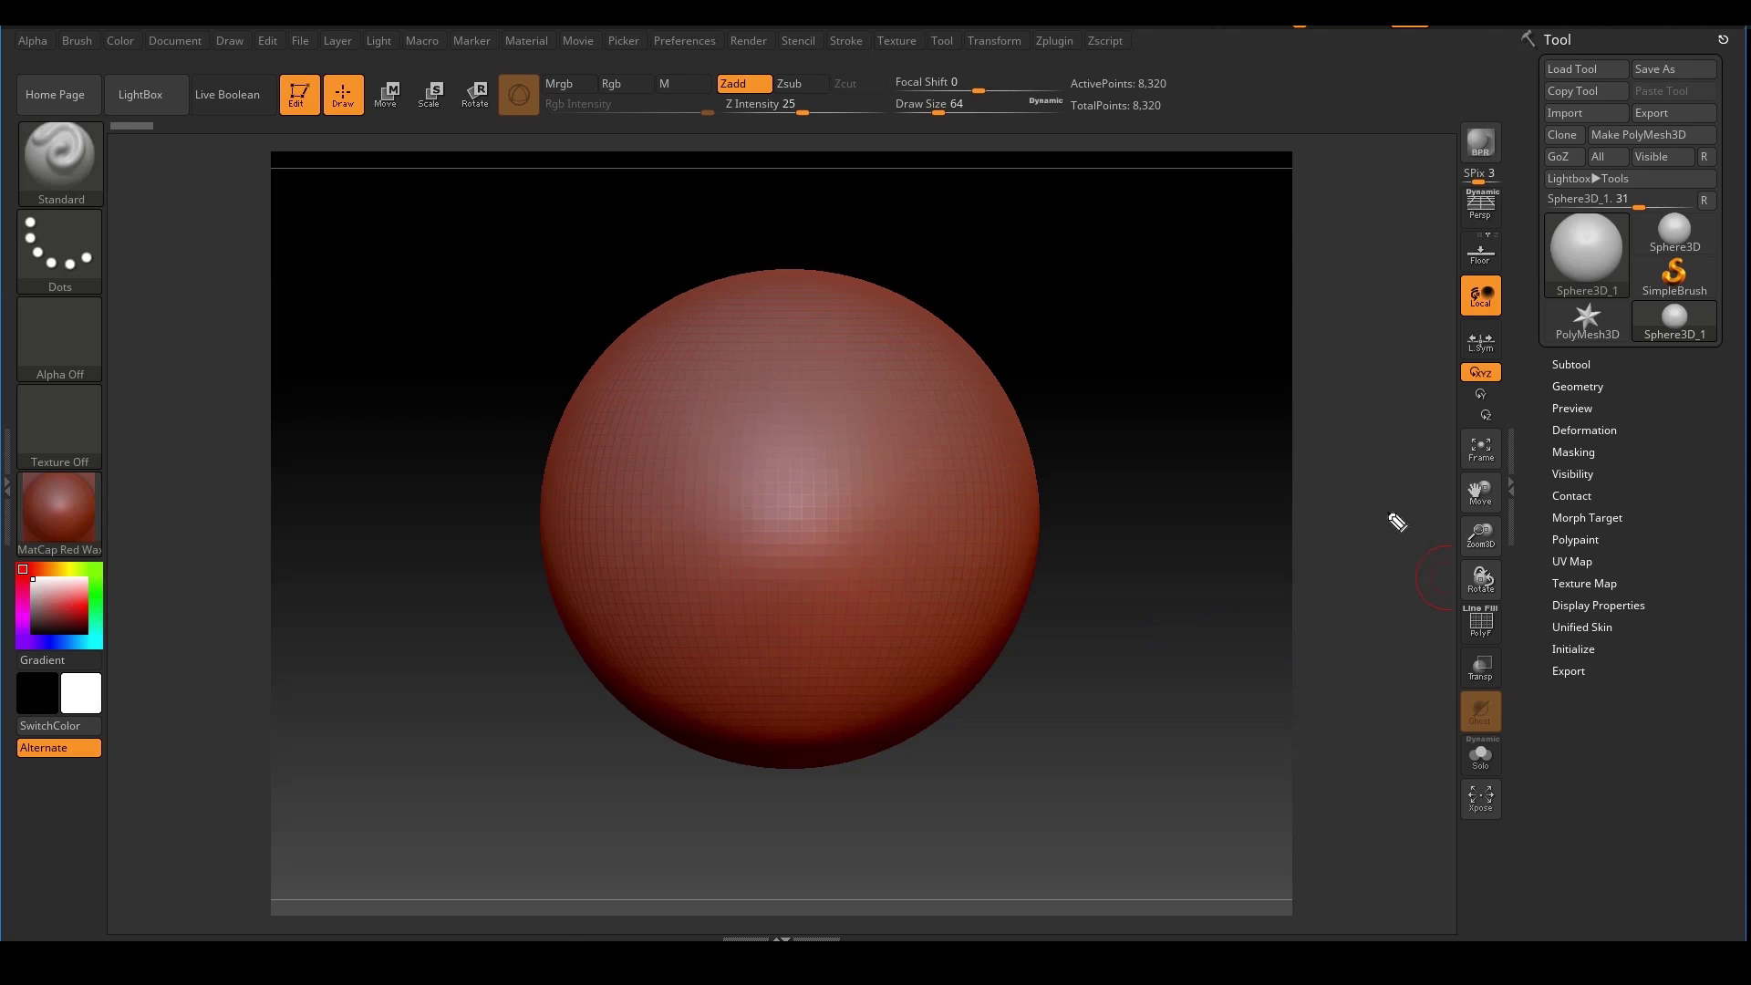
mouse_move(1443, 474)
left_mouse_down()
mouse_move(1517, 586)
mouse_move(1423, 588)
mouse_move(1443, 479)
left_mouse_up()
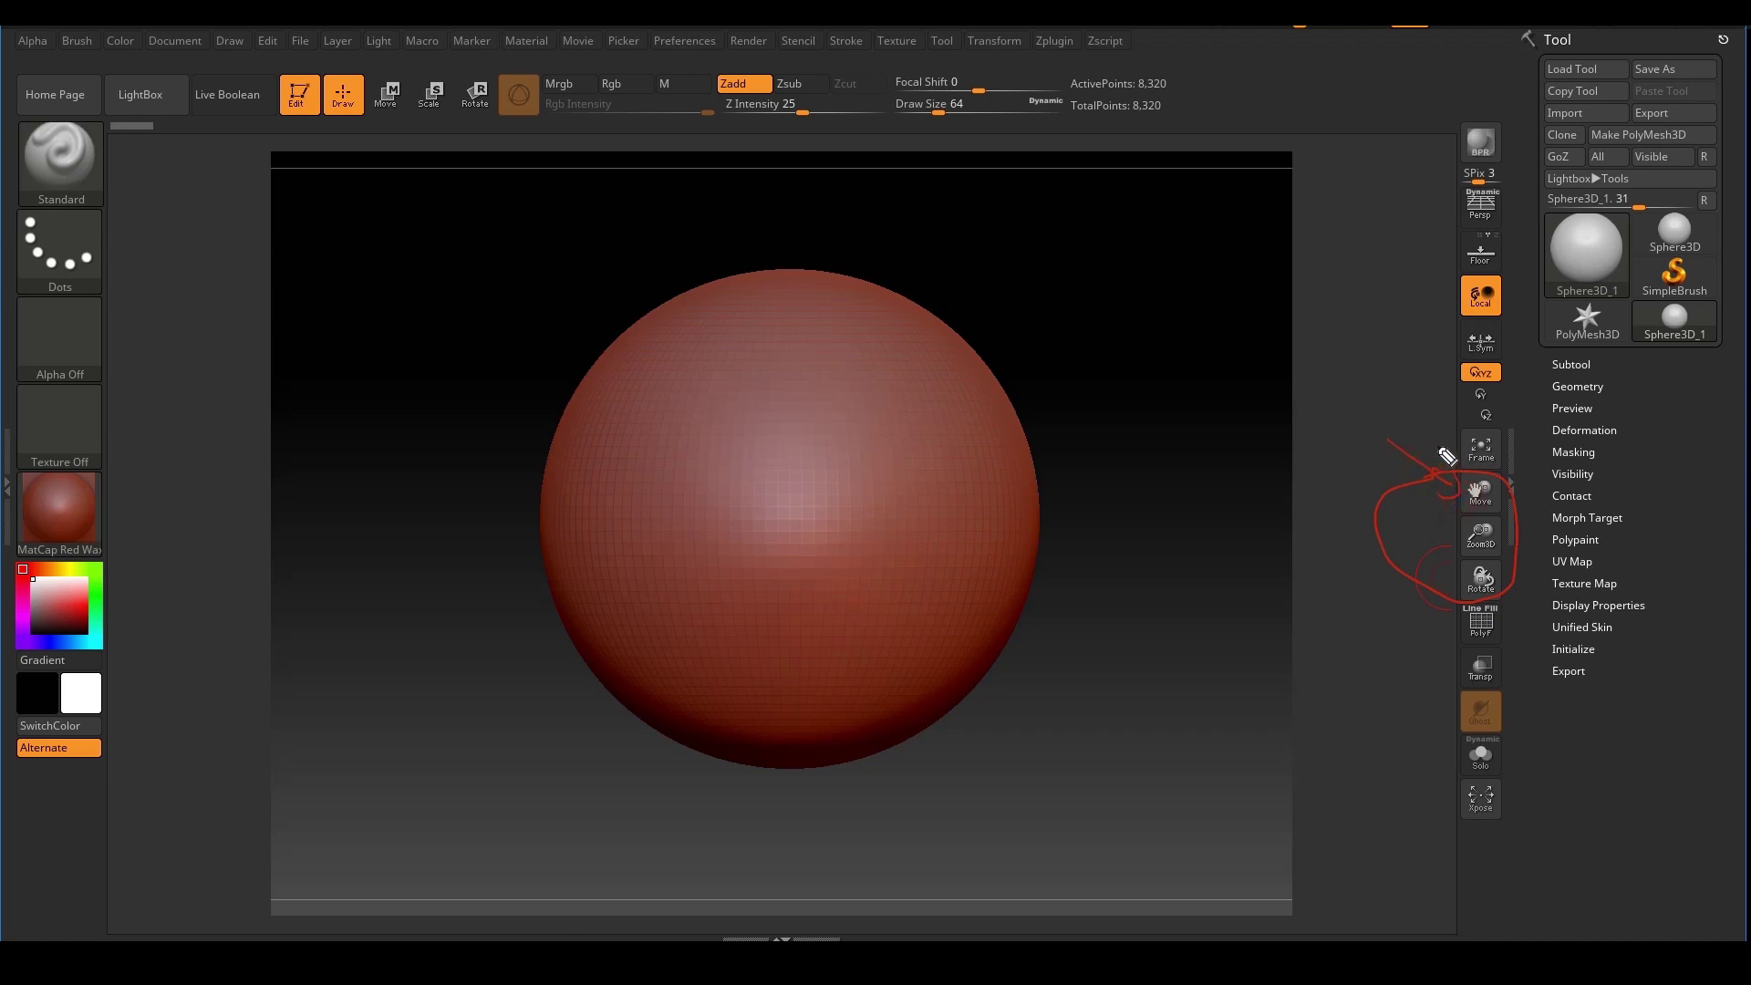
mouse_move(1134, 359)
left_mouse_down()
mouse_move(1163, 424)
mouse_move(1289, 352)
left_mouse_up()
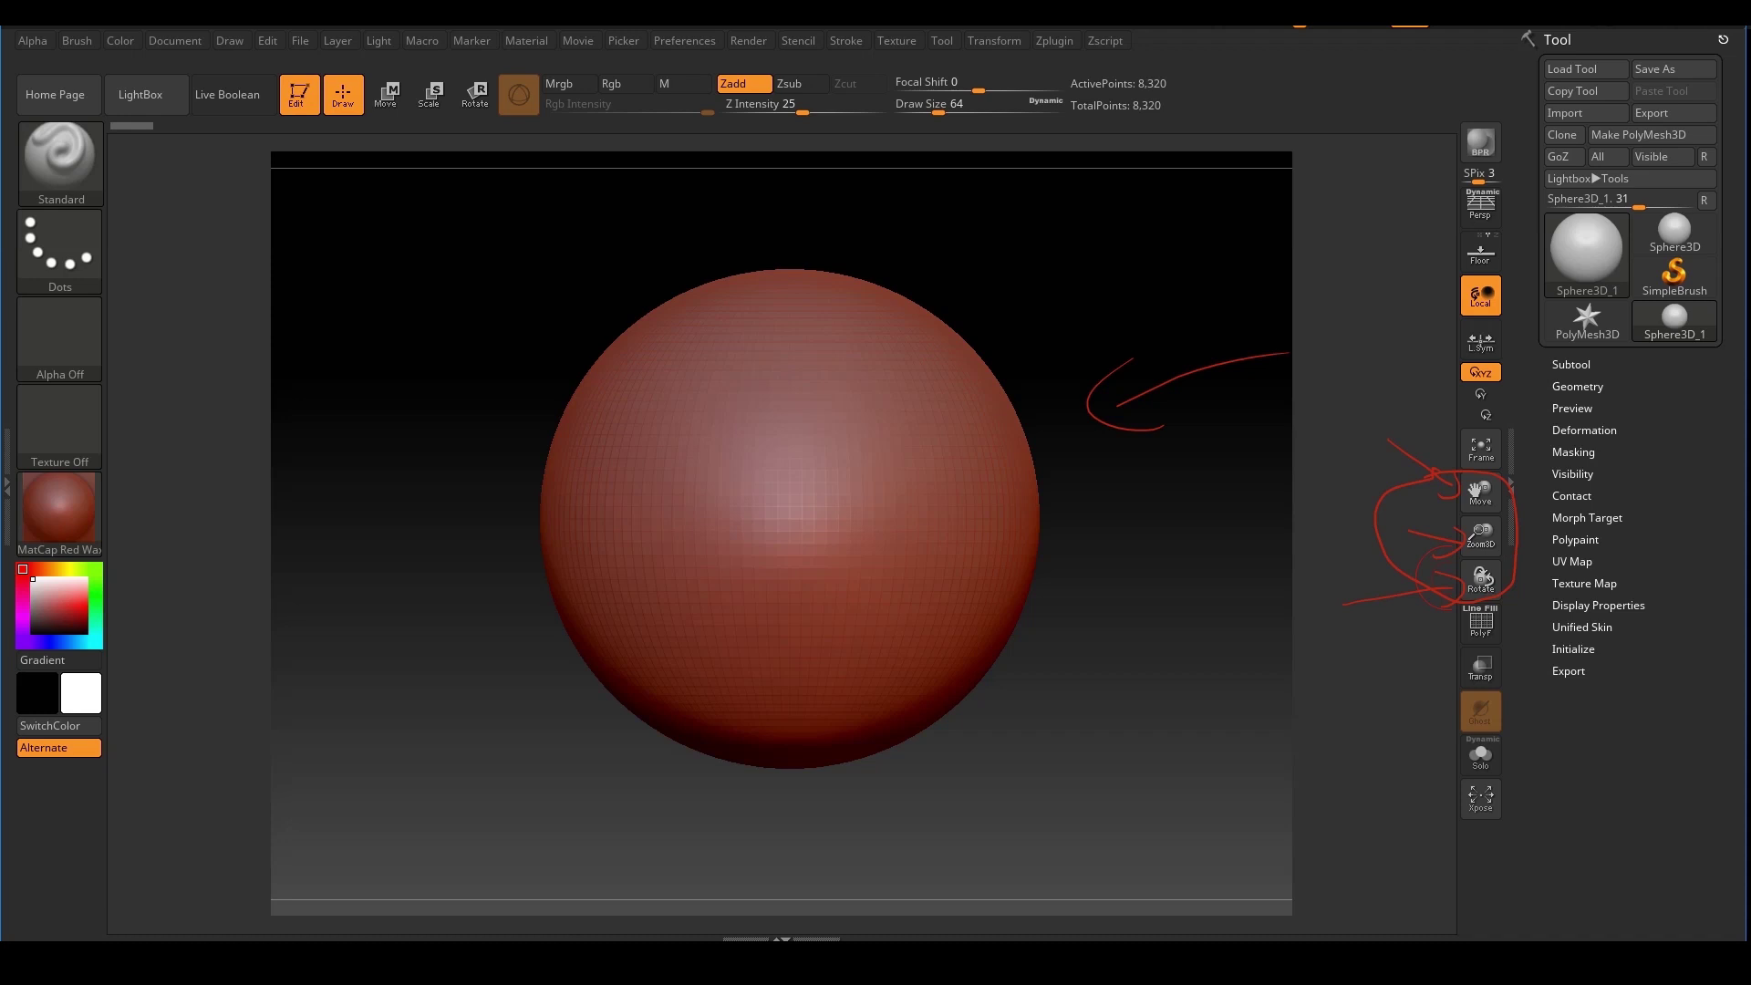
key("Escape")
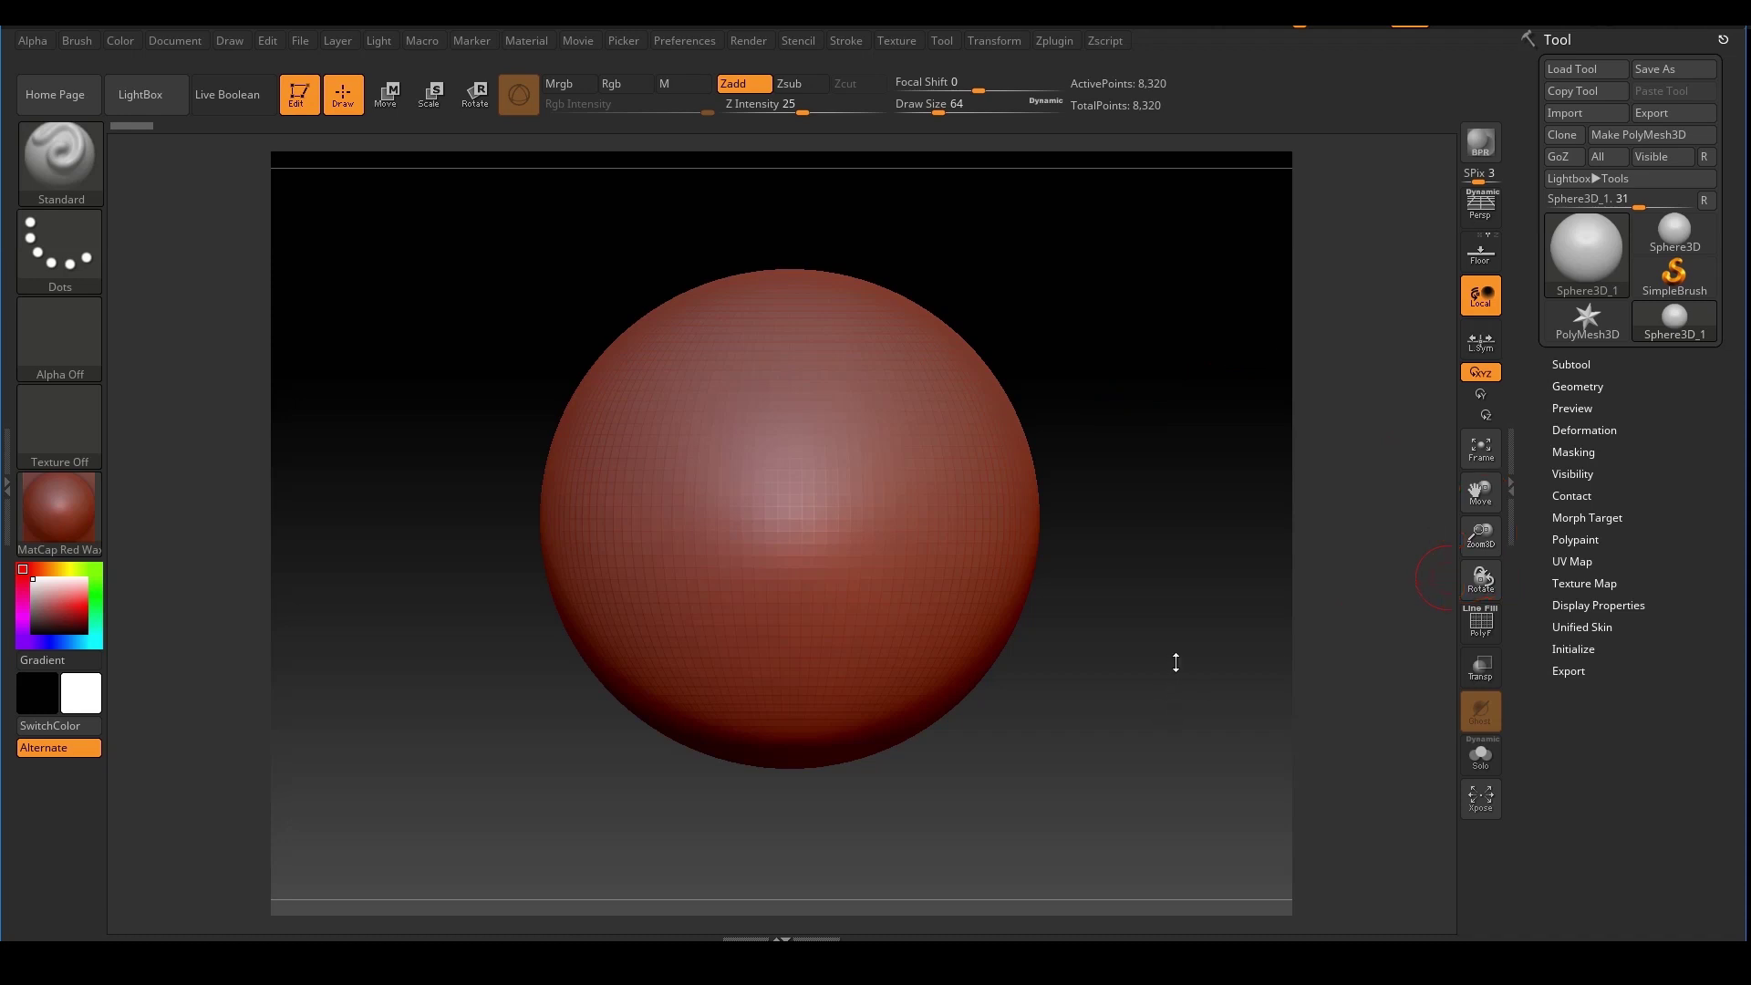
left_click_drag(1184, 676, 1219, 536)
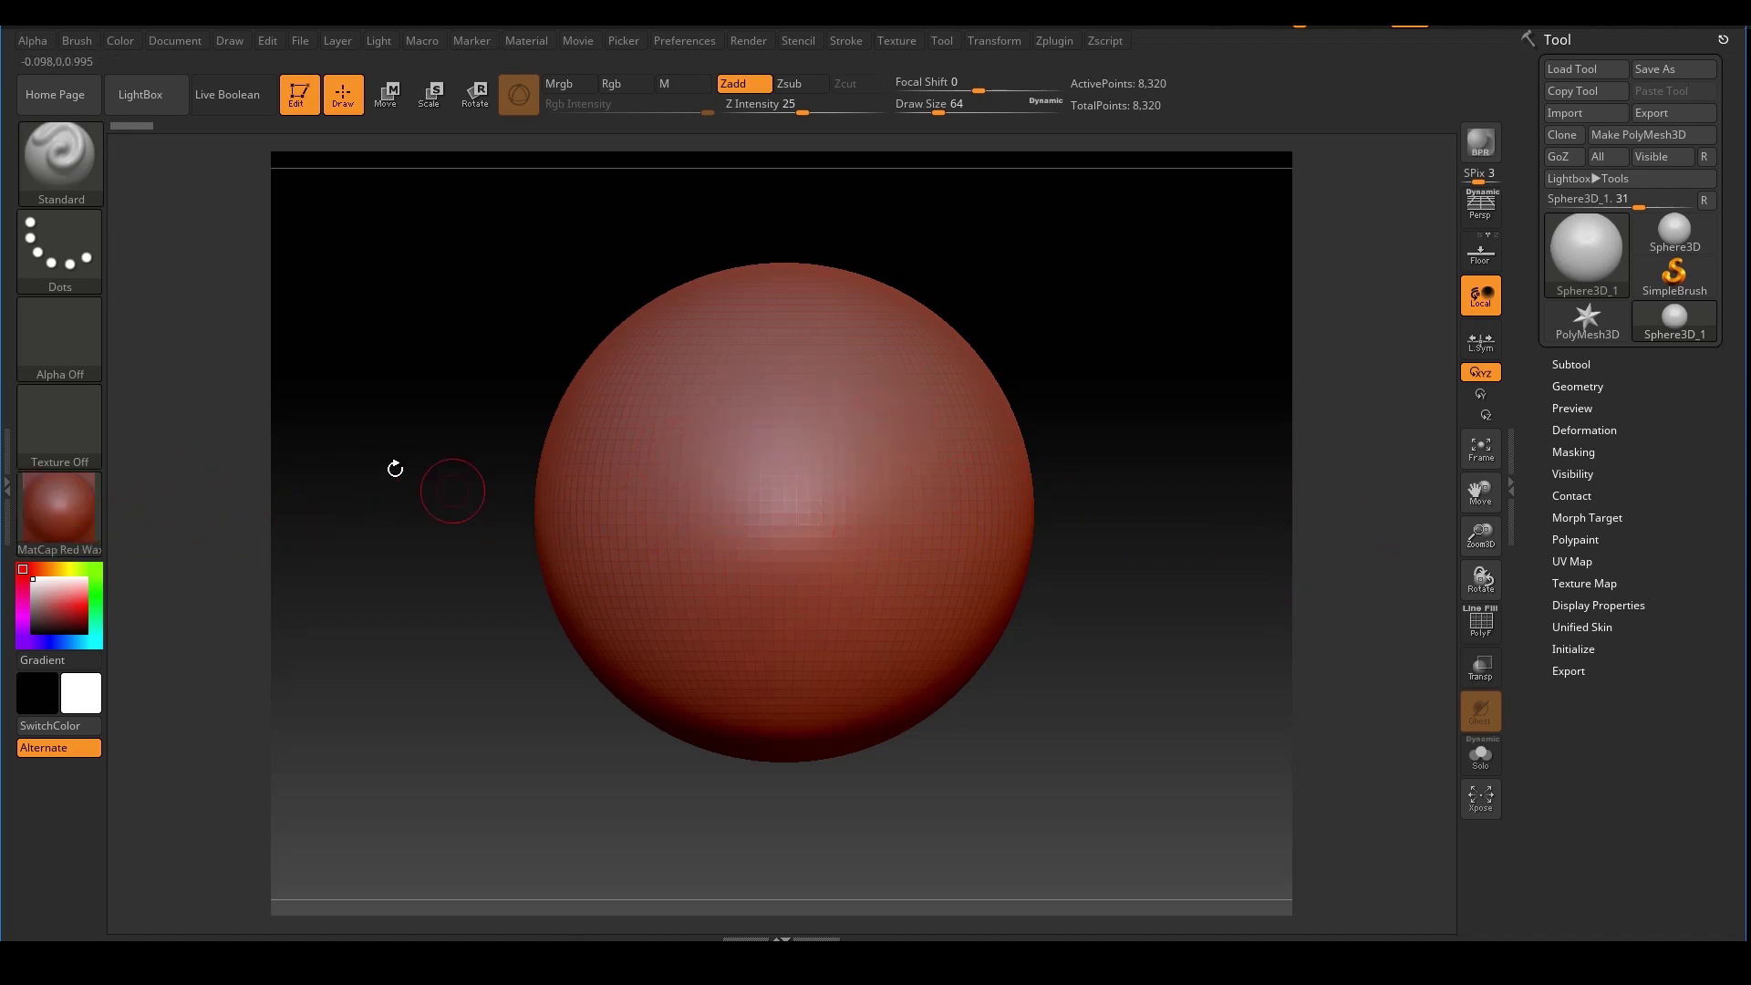
Change the sphere's material to MatCap Gray
left_click(59, 513)
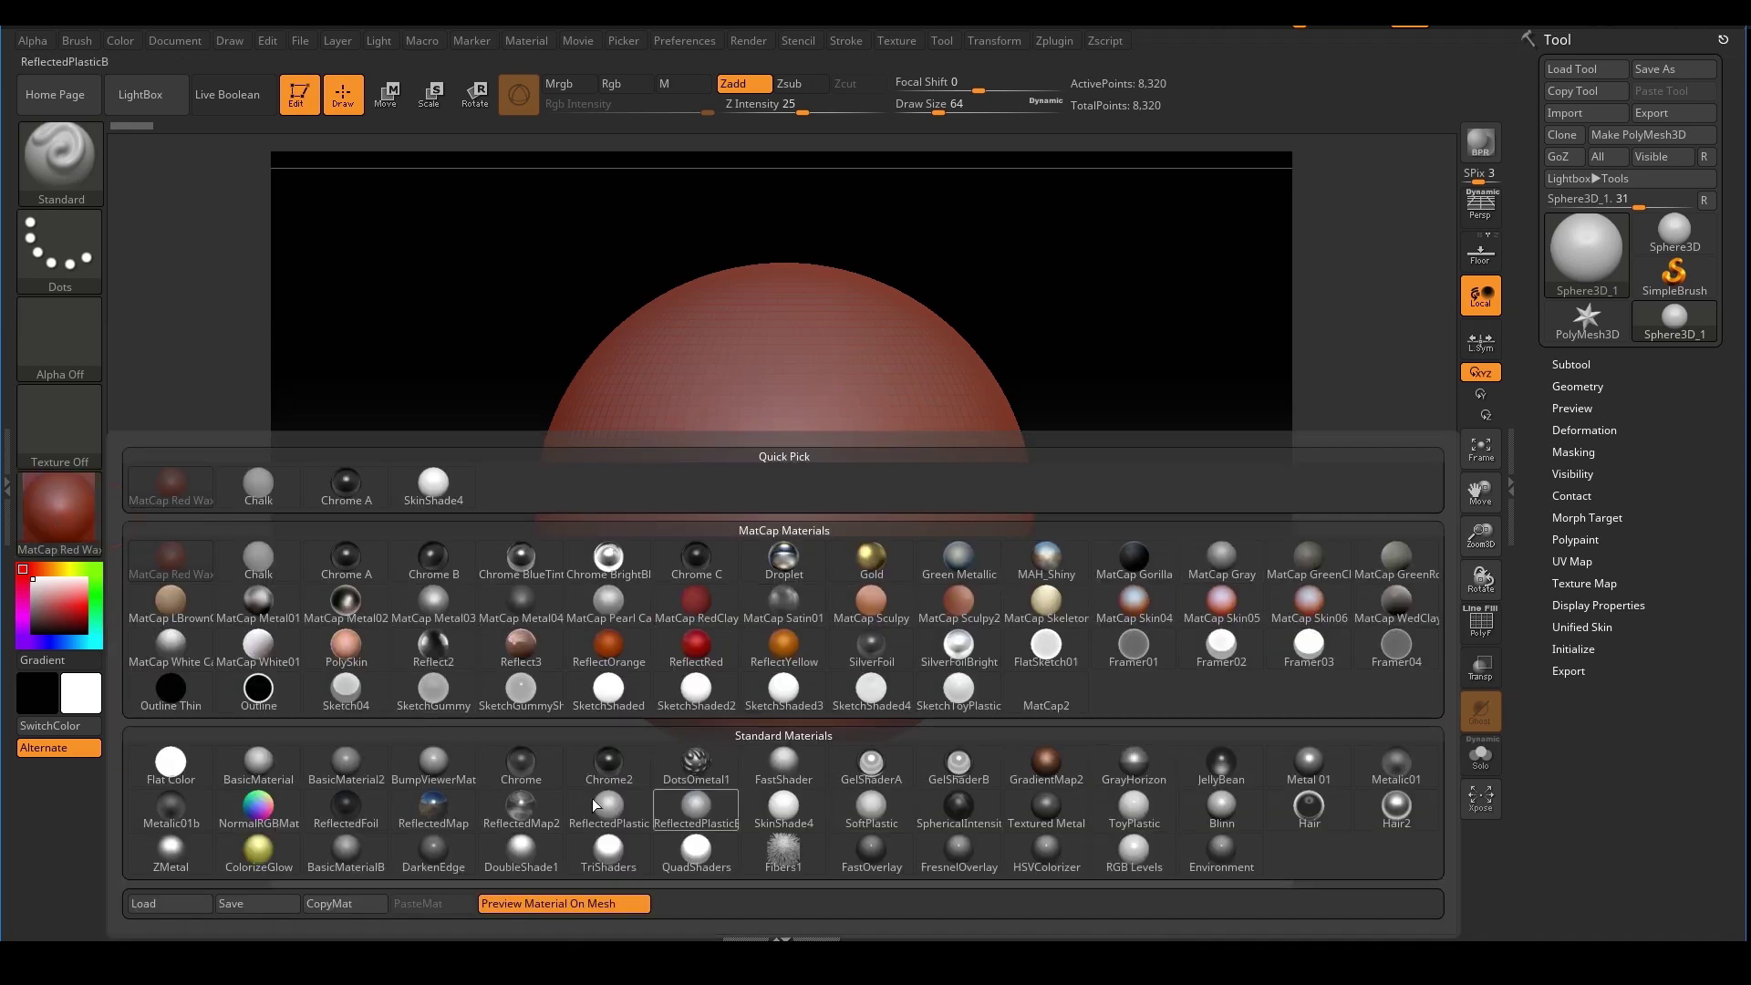
left_click(1223, 559)
left_click(60, 507)
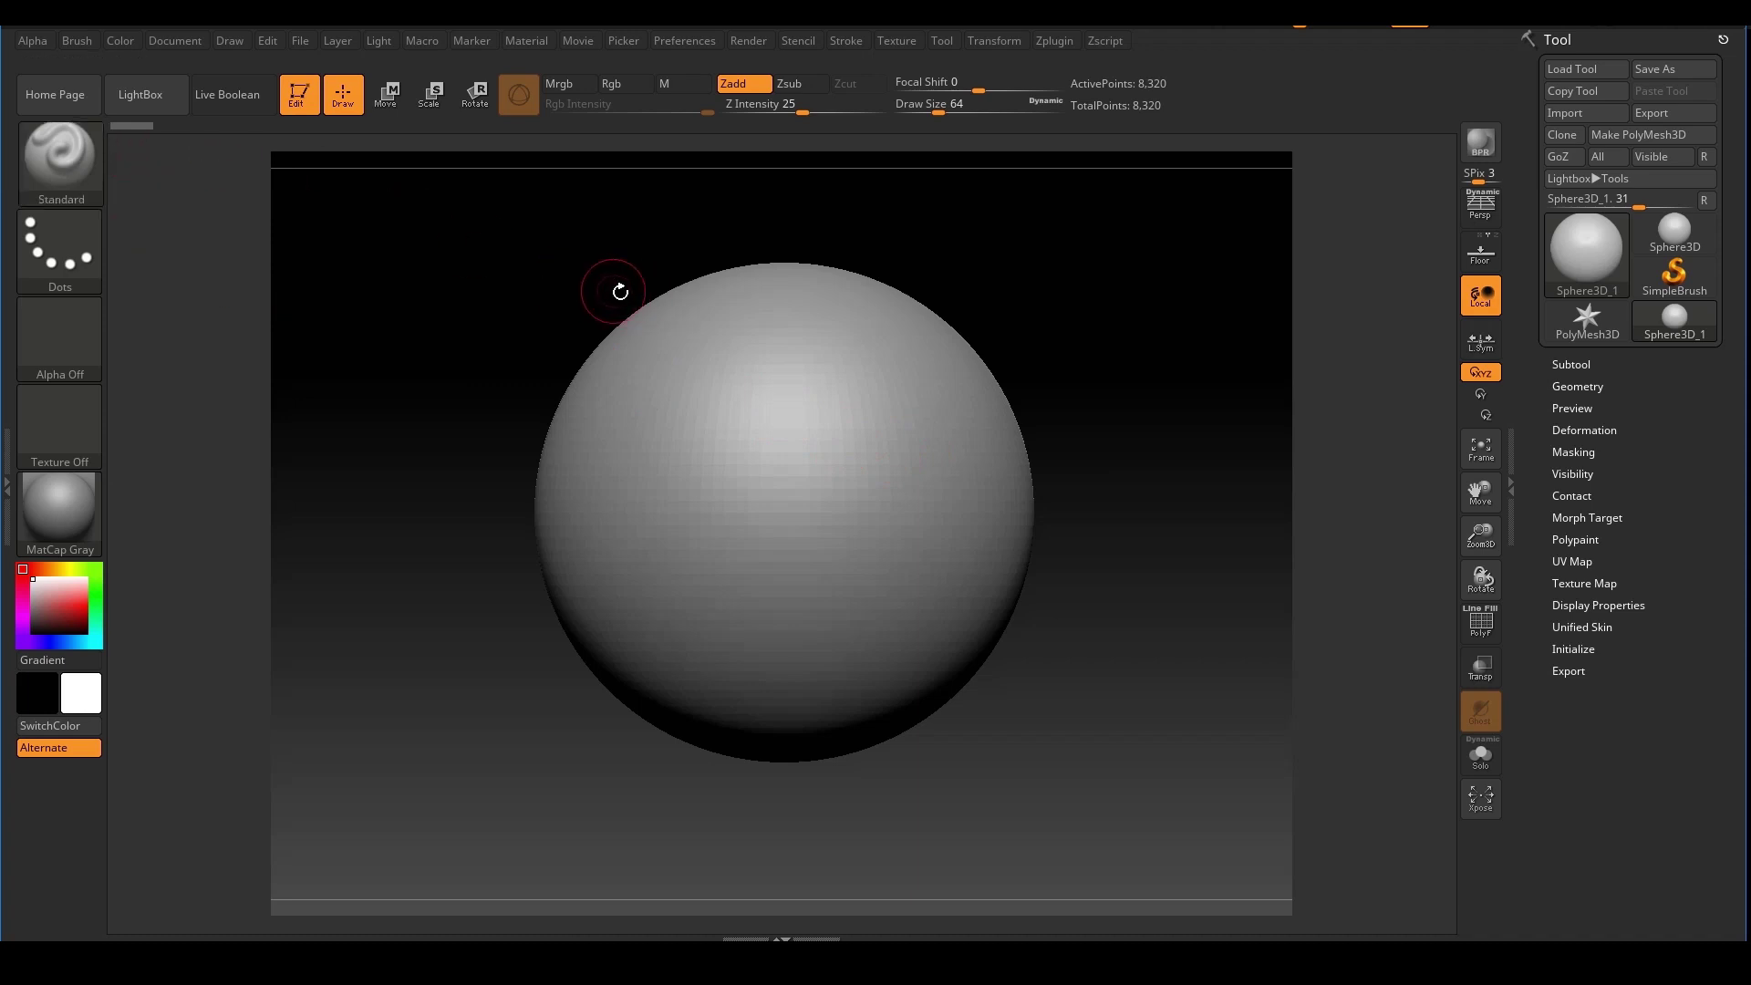
Set the Standard brush's draw size to 97 and convert the primitive sphere to a sculptable PolyMesh3D
left_click_drag(1068, 324, 1071, 320)
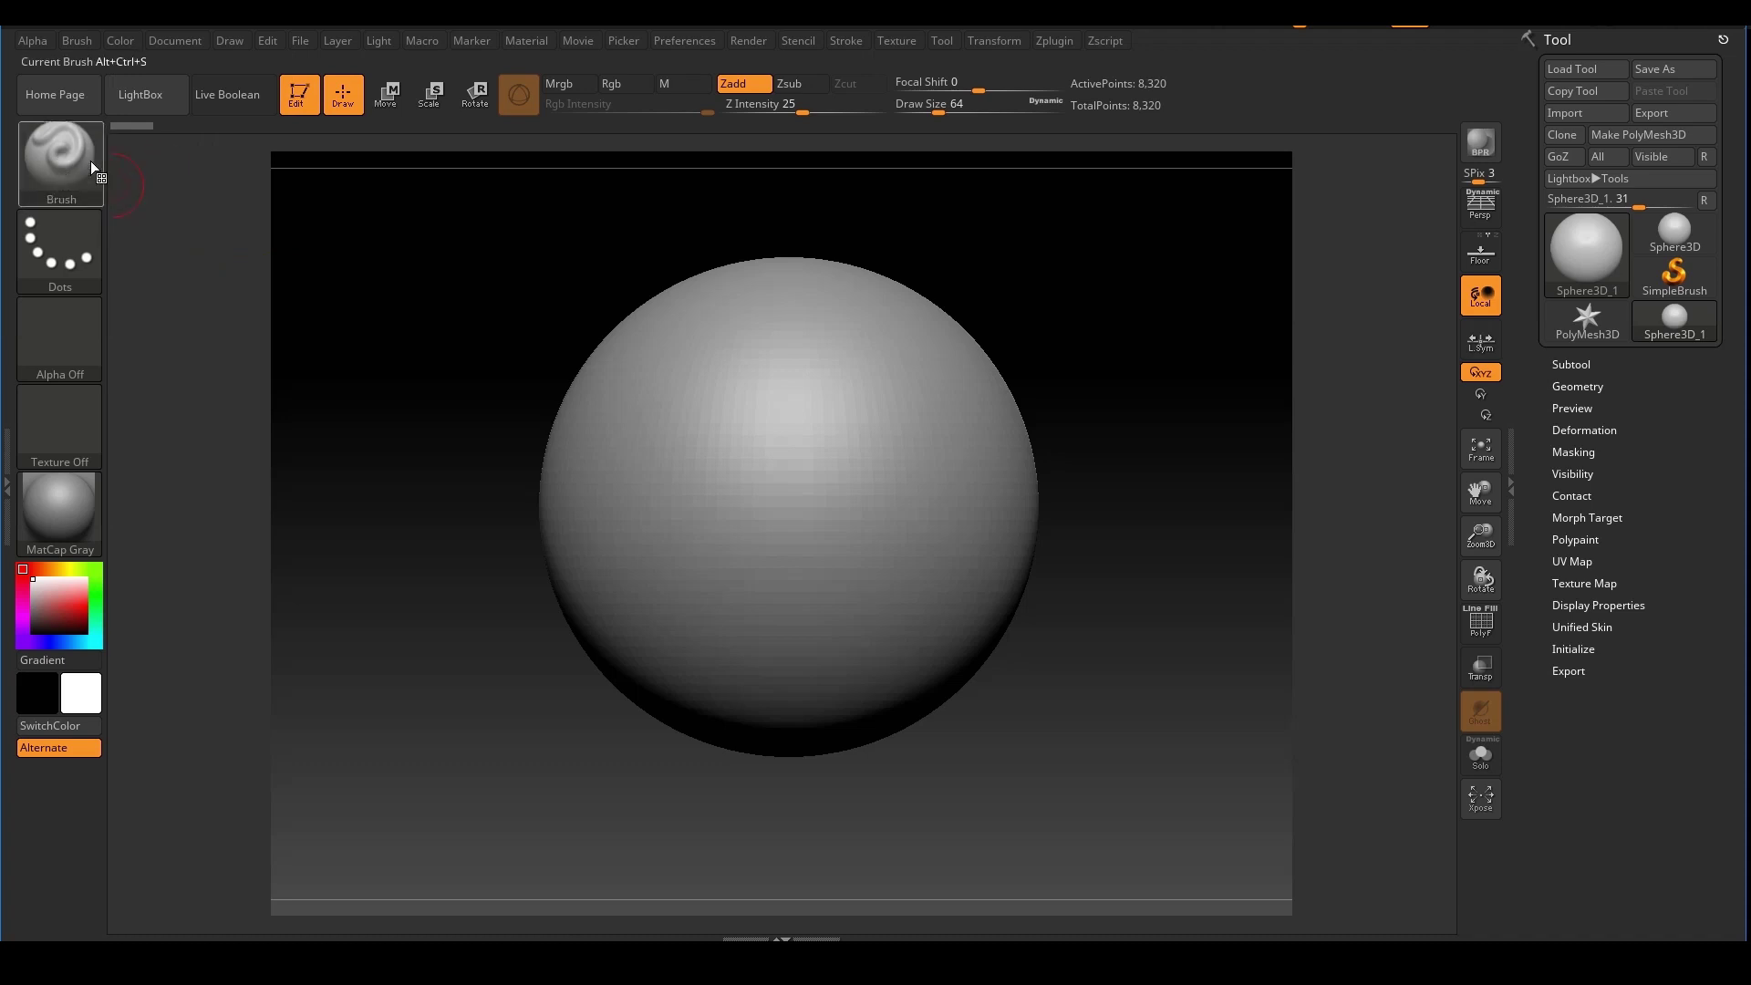
key("s")
left_click_drag(793, 424, 803, 427)
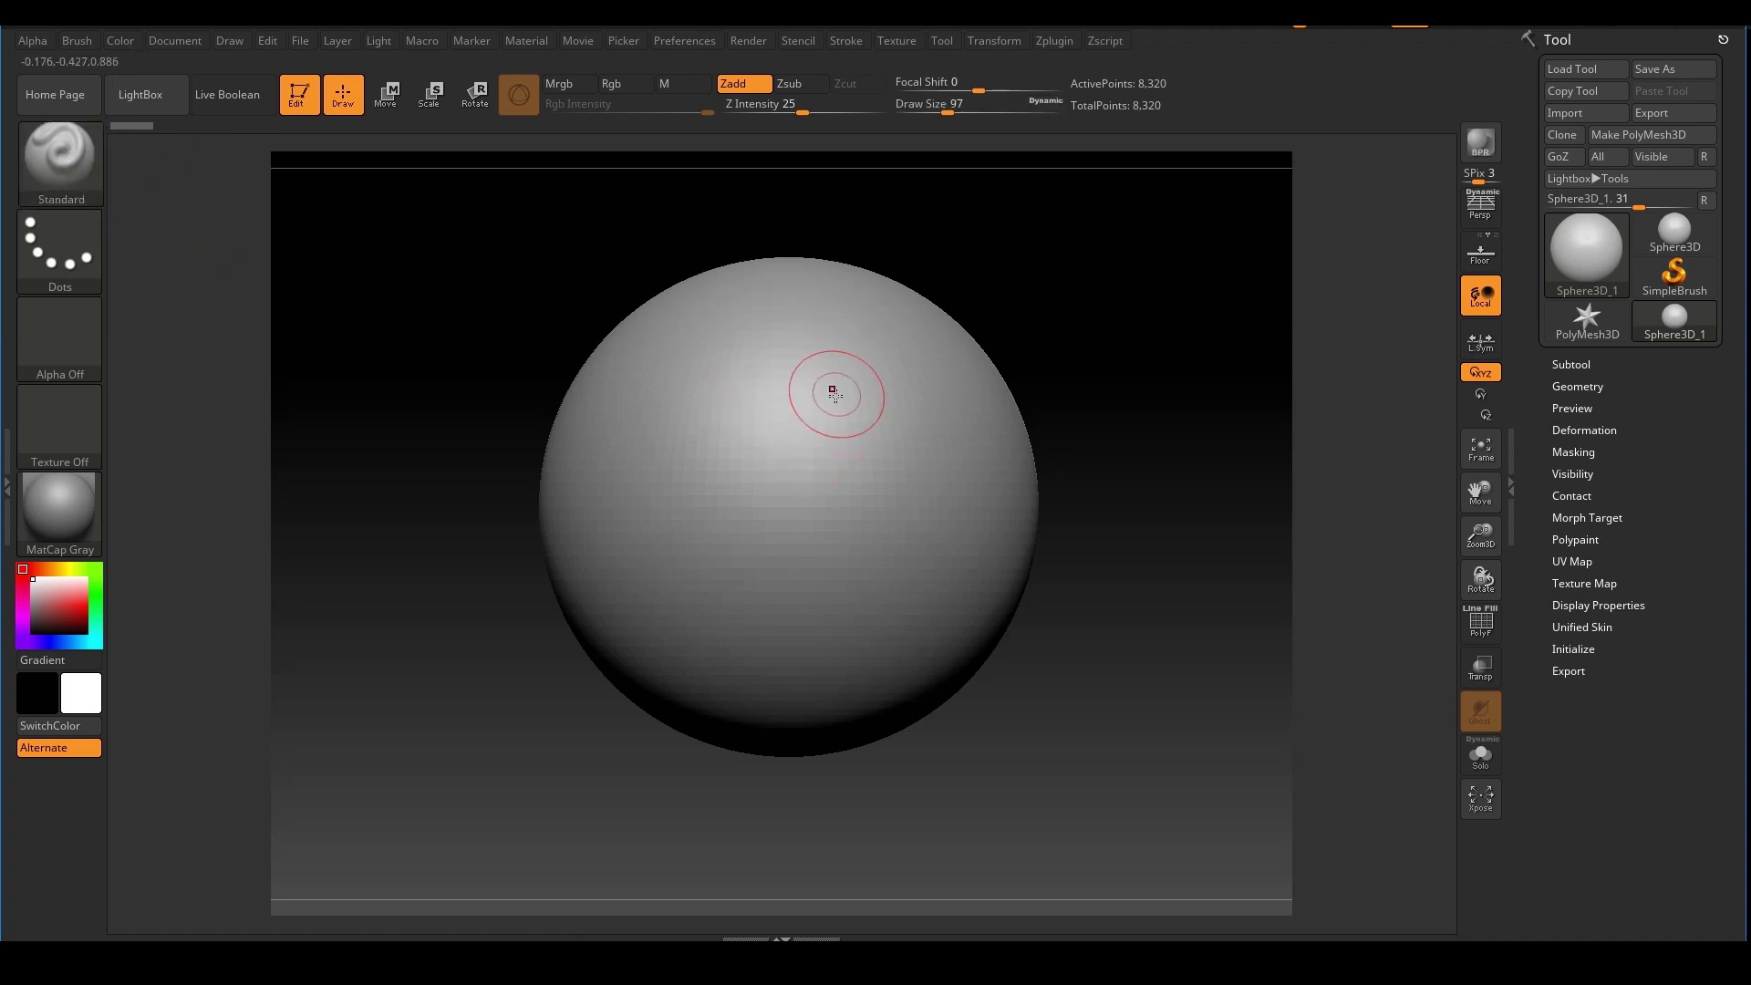
left_click(835, 394)
left_click(801, 429)
left_click(1644, 135)
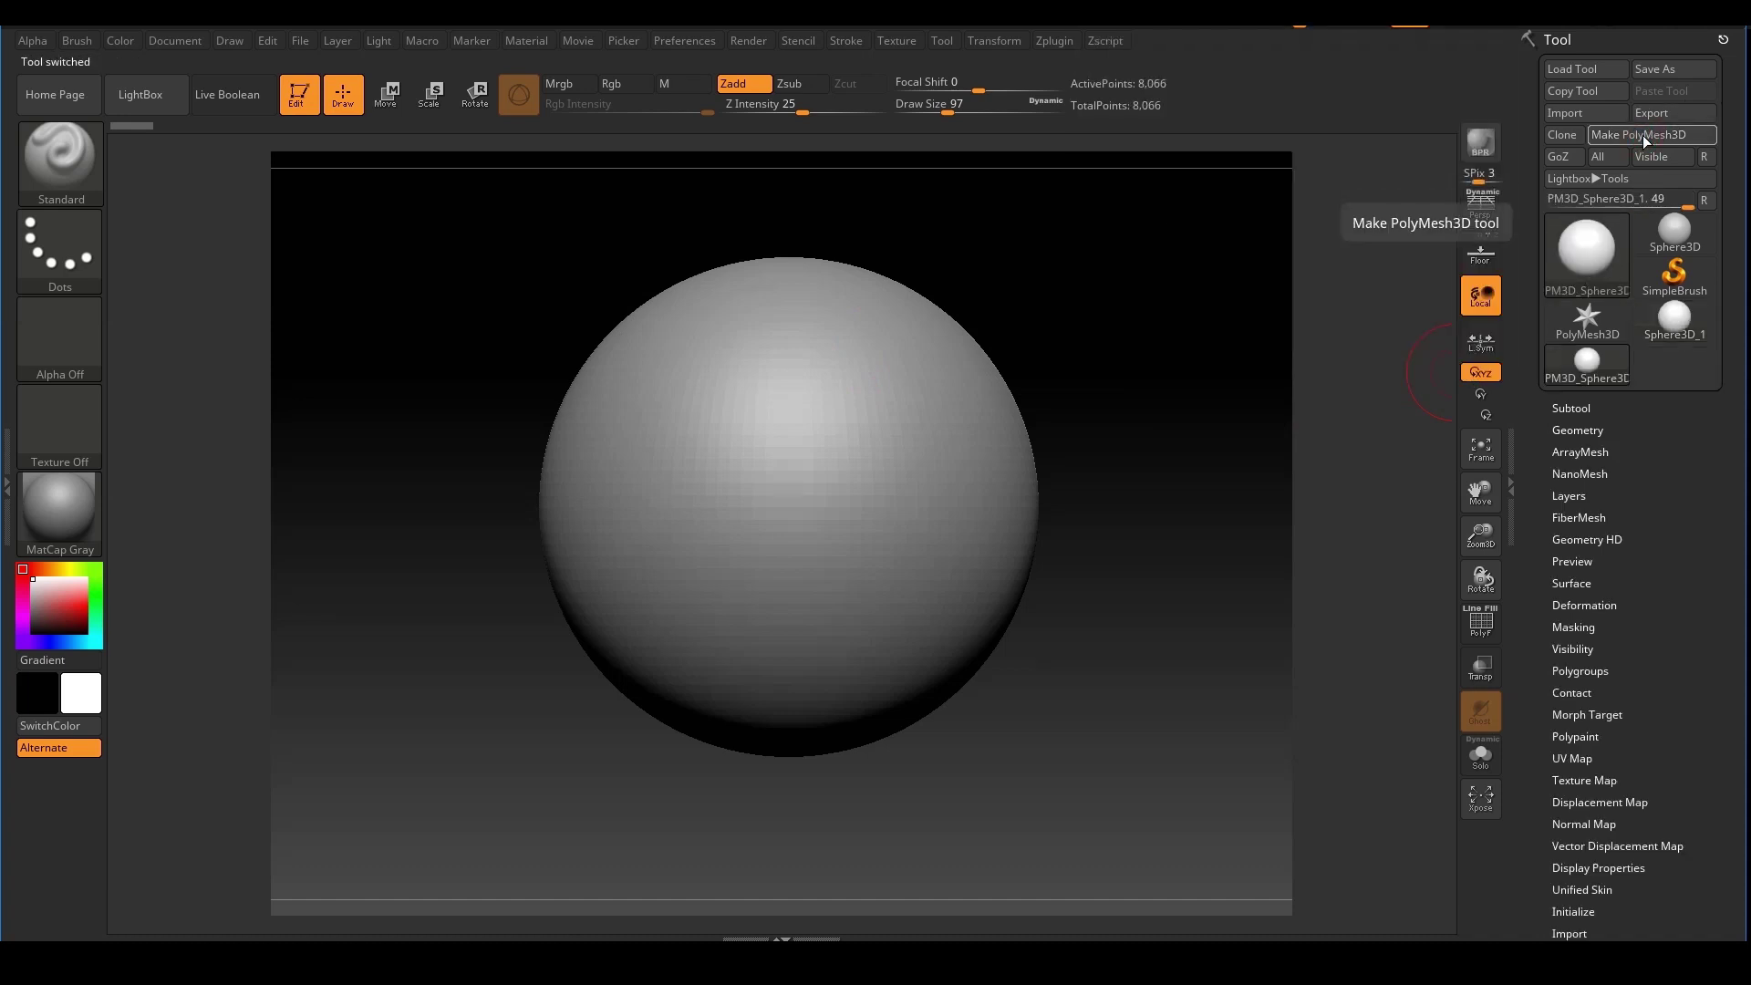
Sculpt freehand raised and carved-in strokes across the front of the sphere with the Standard brush
mouse_move(707, 393)
left_mouse_down()
mouse_move(818, 340)
mouse_move(693, 625)
mouse_move(933, 443)
mouse_move(793, 365)
mouse_move(621, 429)
mouse_move(821, 479)
mouse_move(783, 431)
mouse_move(648, 515)
mouse_move(908, 565)
left_mouse_up()
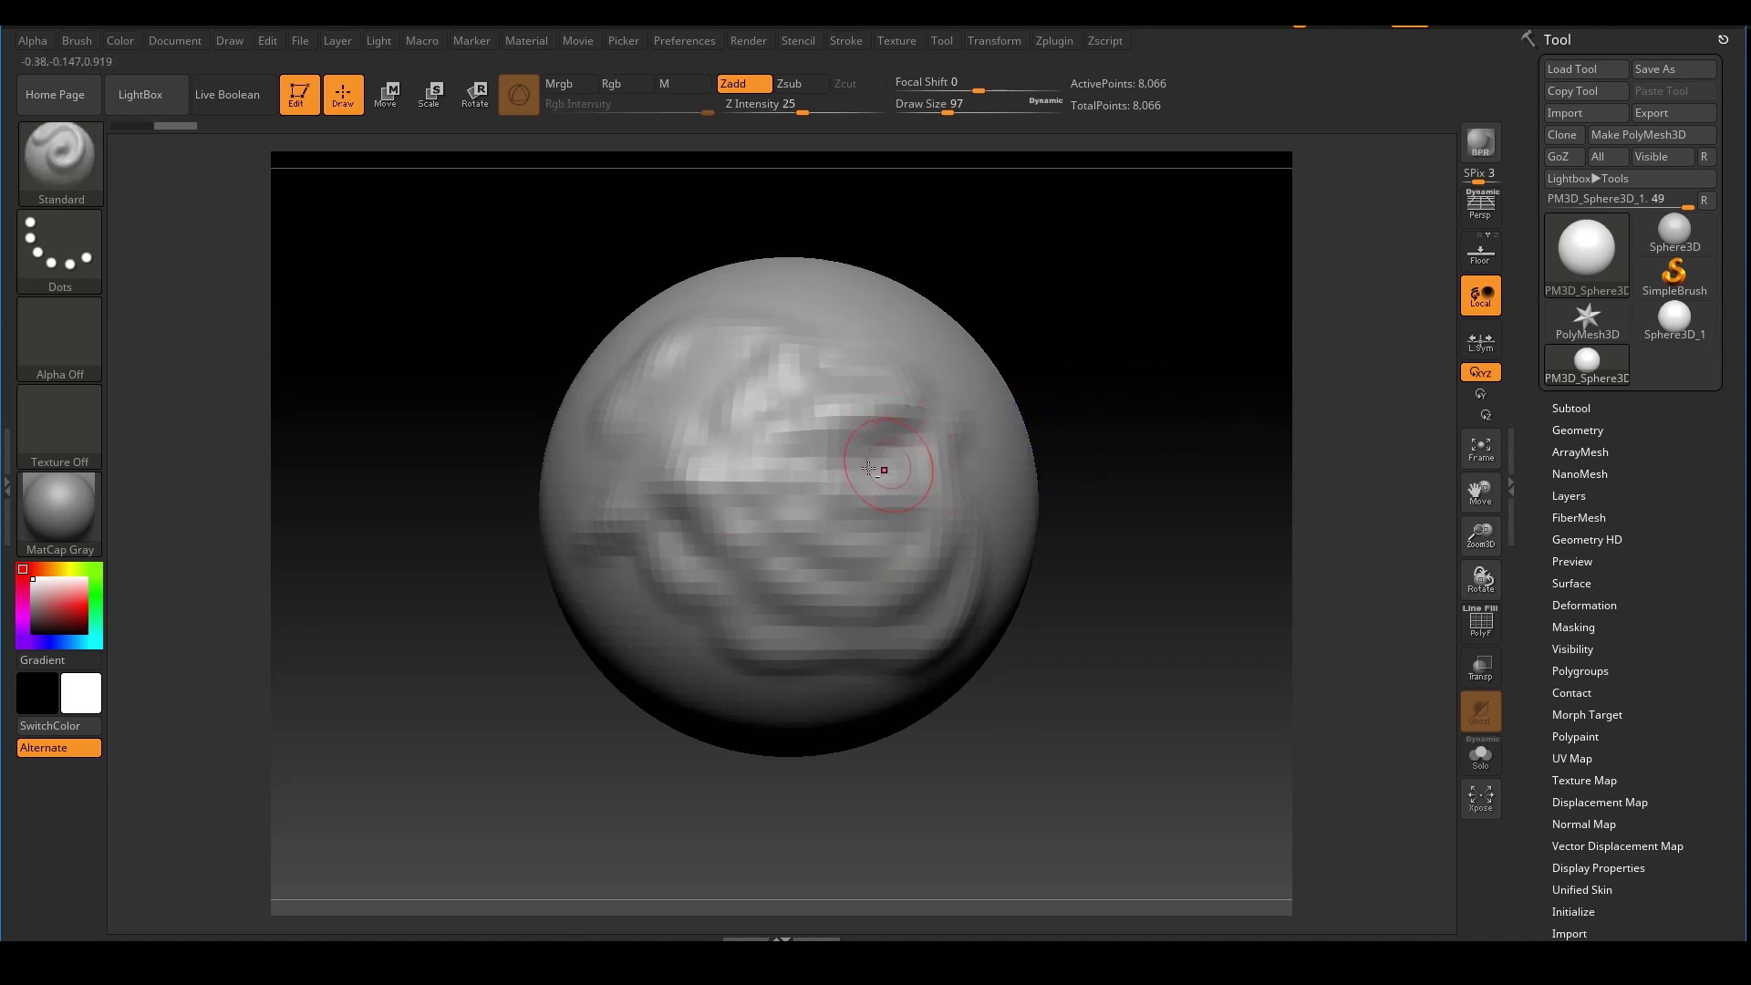
mouse_move(774, 526)
left_mouse_down("alt")
mouse_move(752, 514)
mouse_move(807, 545)
left_mouse_up("alt")
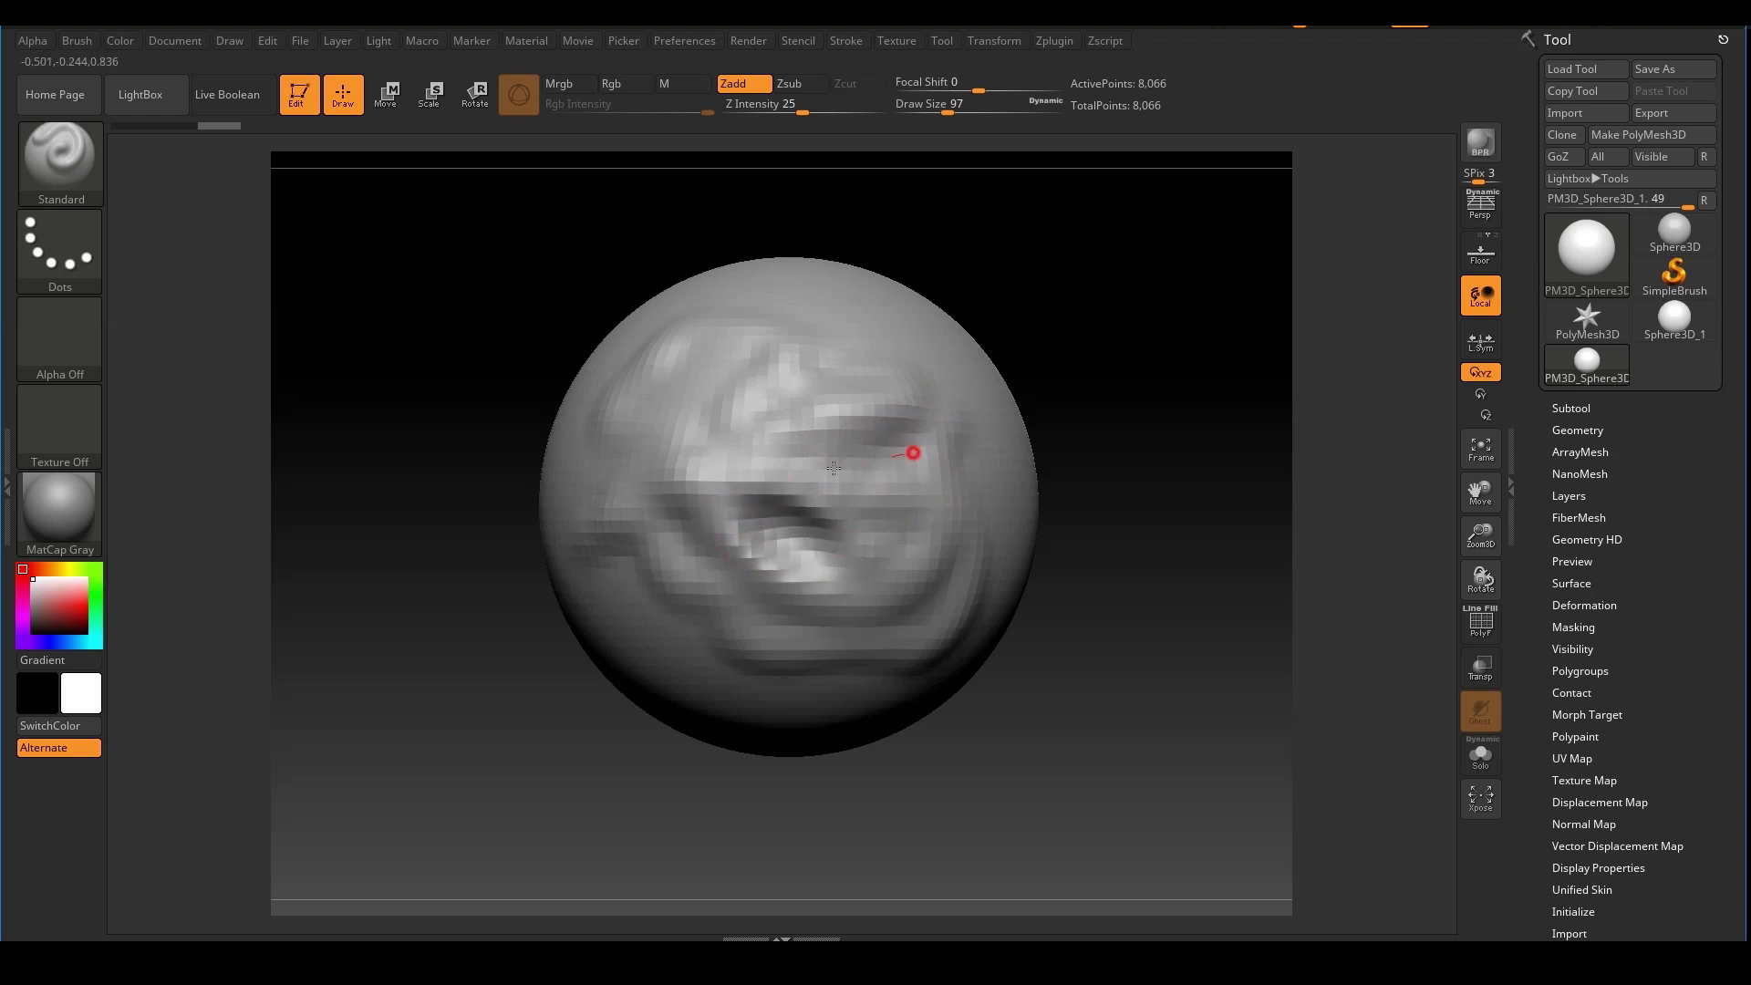
mouse_move(912, 450)
left_mouse_down("alt")
mouse_move(896, 482)
mouse_move(910, 479)
left_mouse_up("alt")
mouse_move(747, 580)
left_mouse_down("alt")
mouse_move(781, 603)
mouse_move(766, 602)
mouse_move(878, 615)
left_mouse_up("alt")
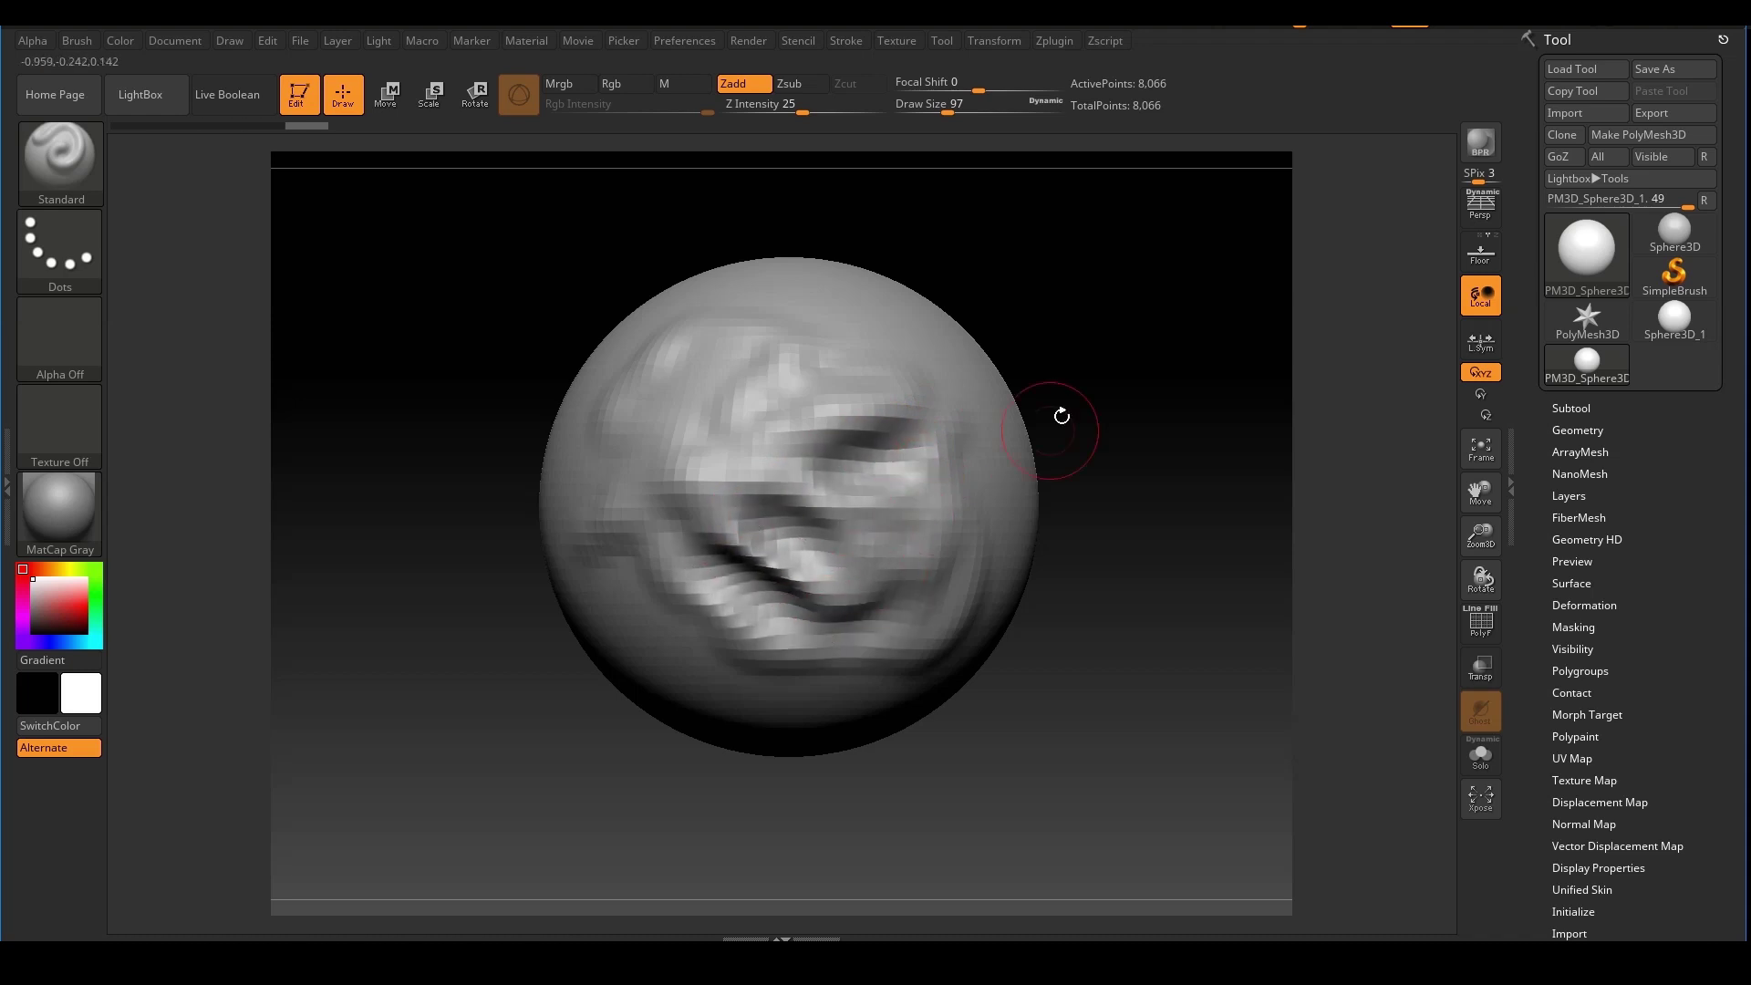
left_click_drag(1103, 412, 1161, 388, "shift")
mouse_move(775, 388)
left_mouse_down("alt")
mouse_move(855, 372)
mouse_move(775, 458)
mouse_move(932, 427)
mouse_move(786, 505)
mouse_move(956, 602)
mouse_move(935, 529)
mouse_move(828, 390)
mouse_move(759, 359)
mouse_move(677, 444)
left_mouse_up("alt")
Undo all the sculpted strokes to restore the smooth sphere
key("ctrl")
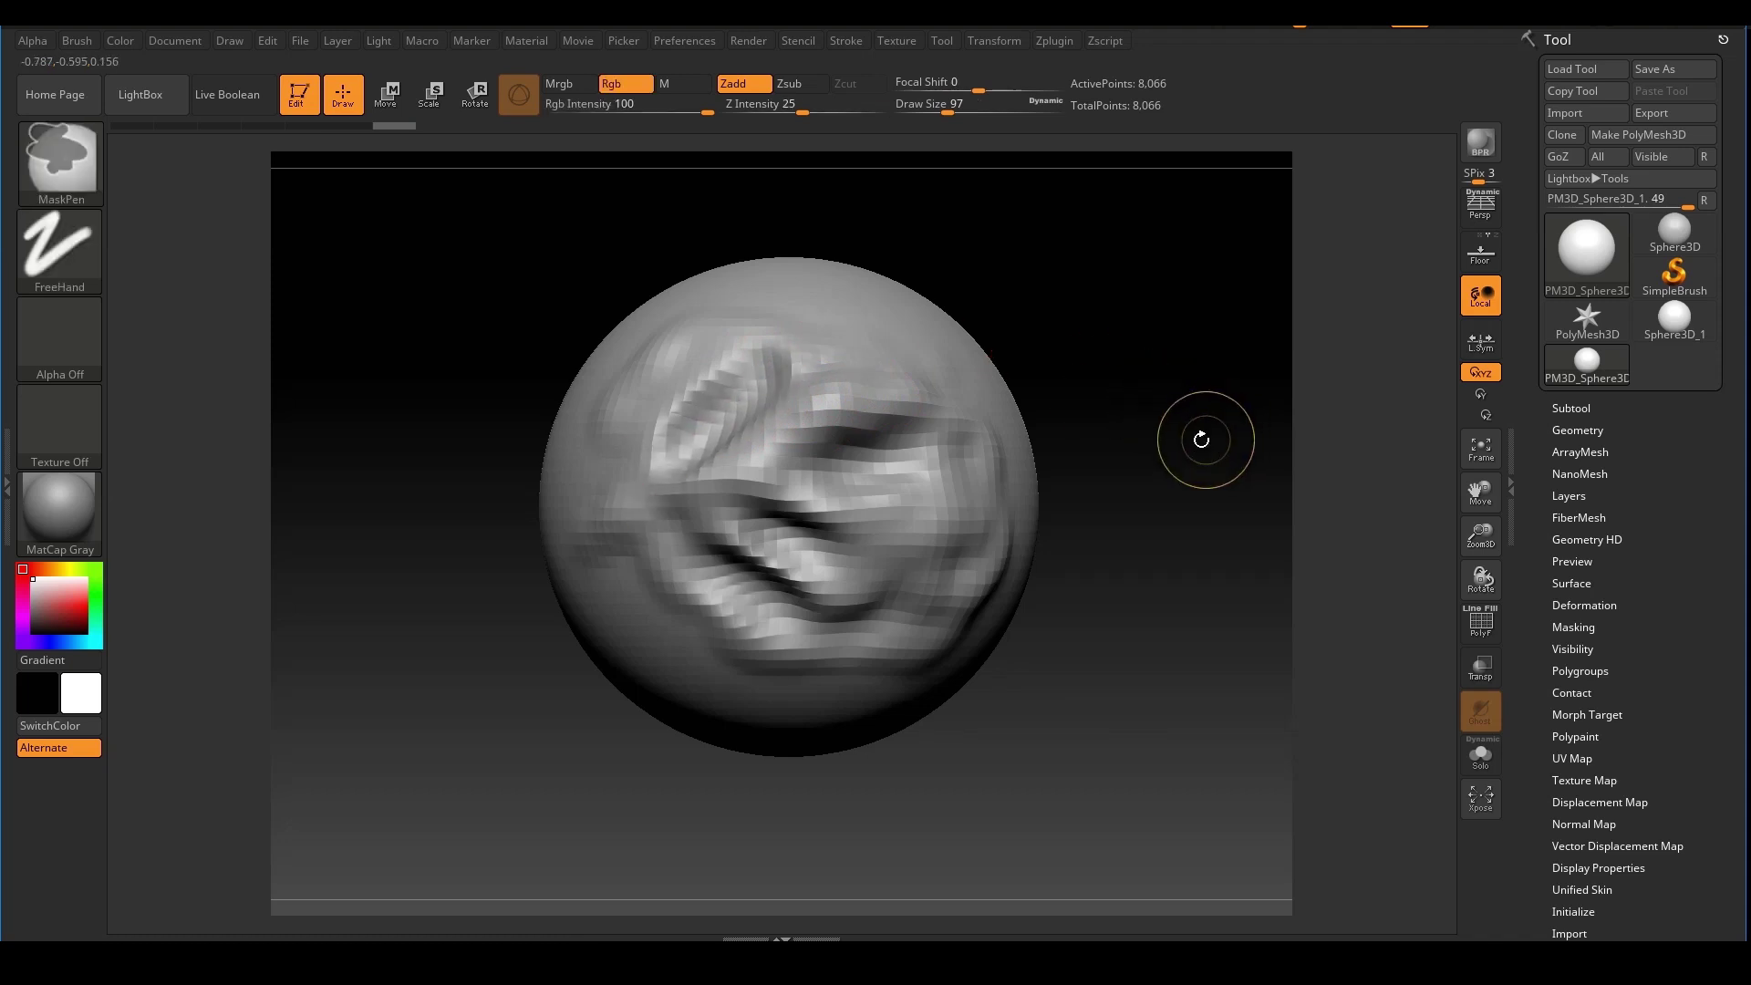
key("ctrl+z")
key("ctrl+z")
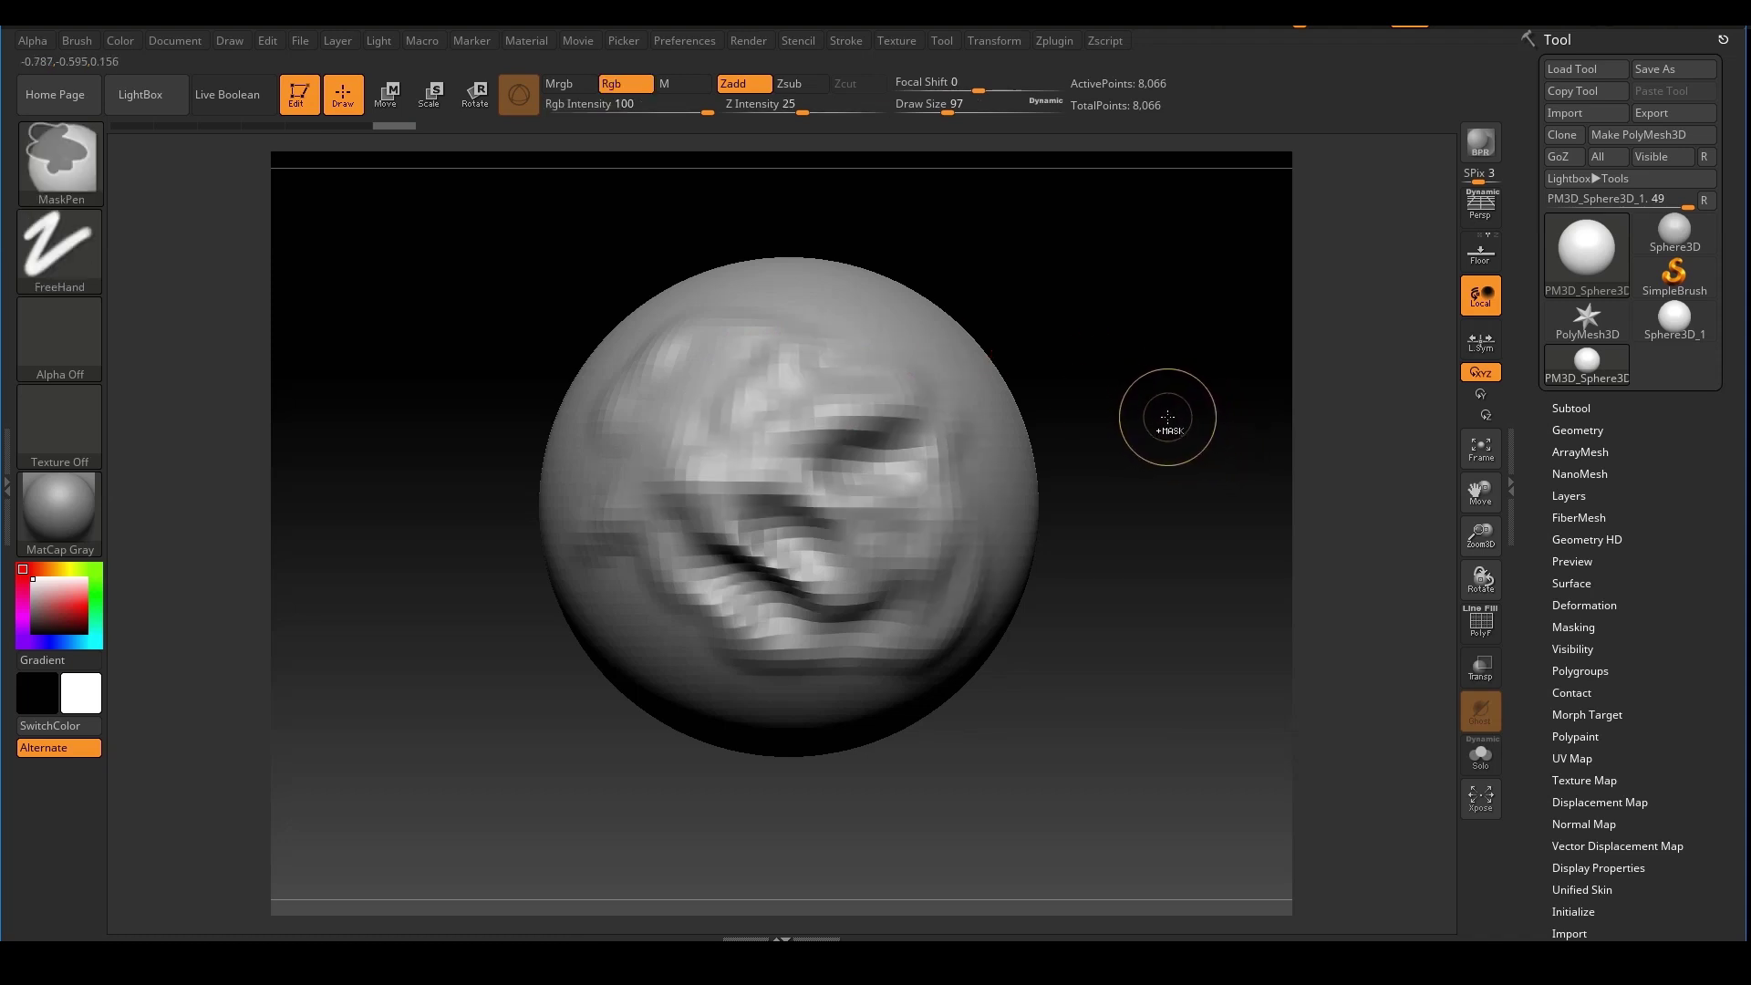
key("ctrl+z")
key("ctrl+z")
key("ctrl+z")
key("ctrl+z")
key("ctrl+z")
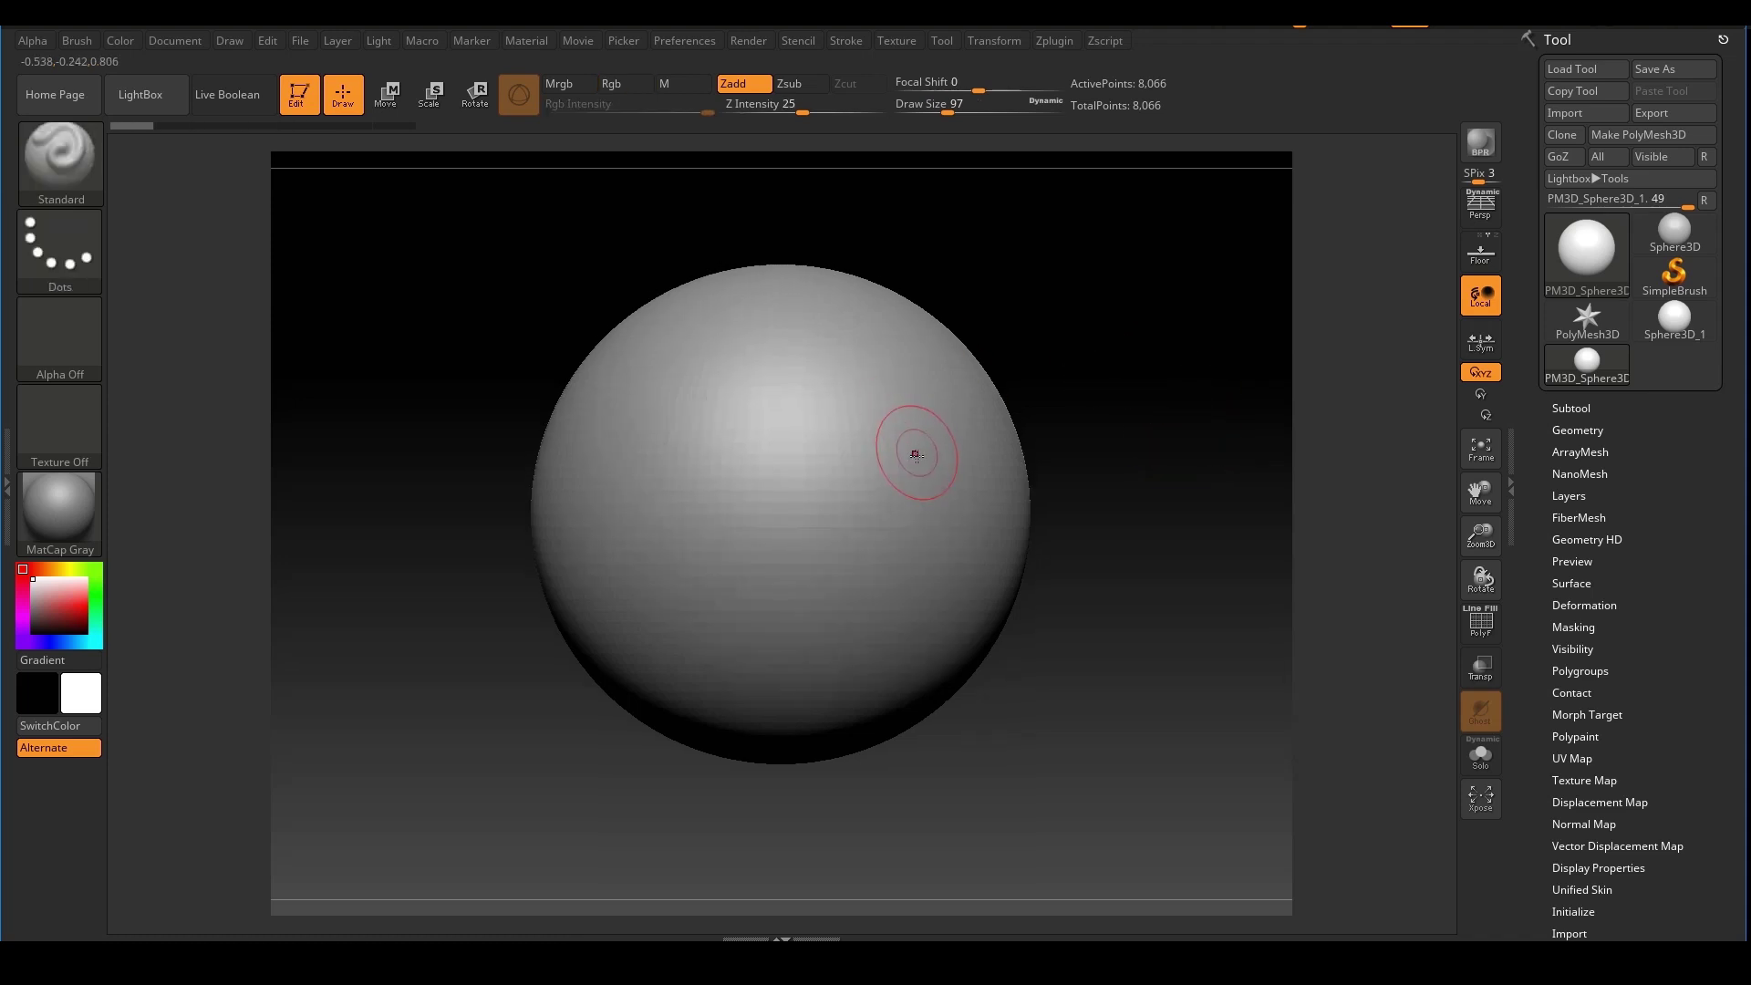
Set the Standard brush's draw size to 128
key("s")
left_click_drag(921, 474, 928, 474)
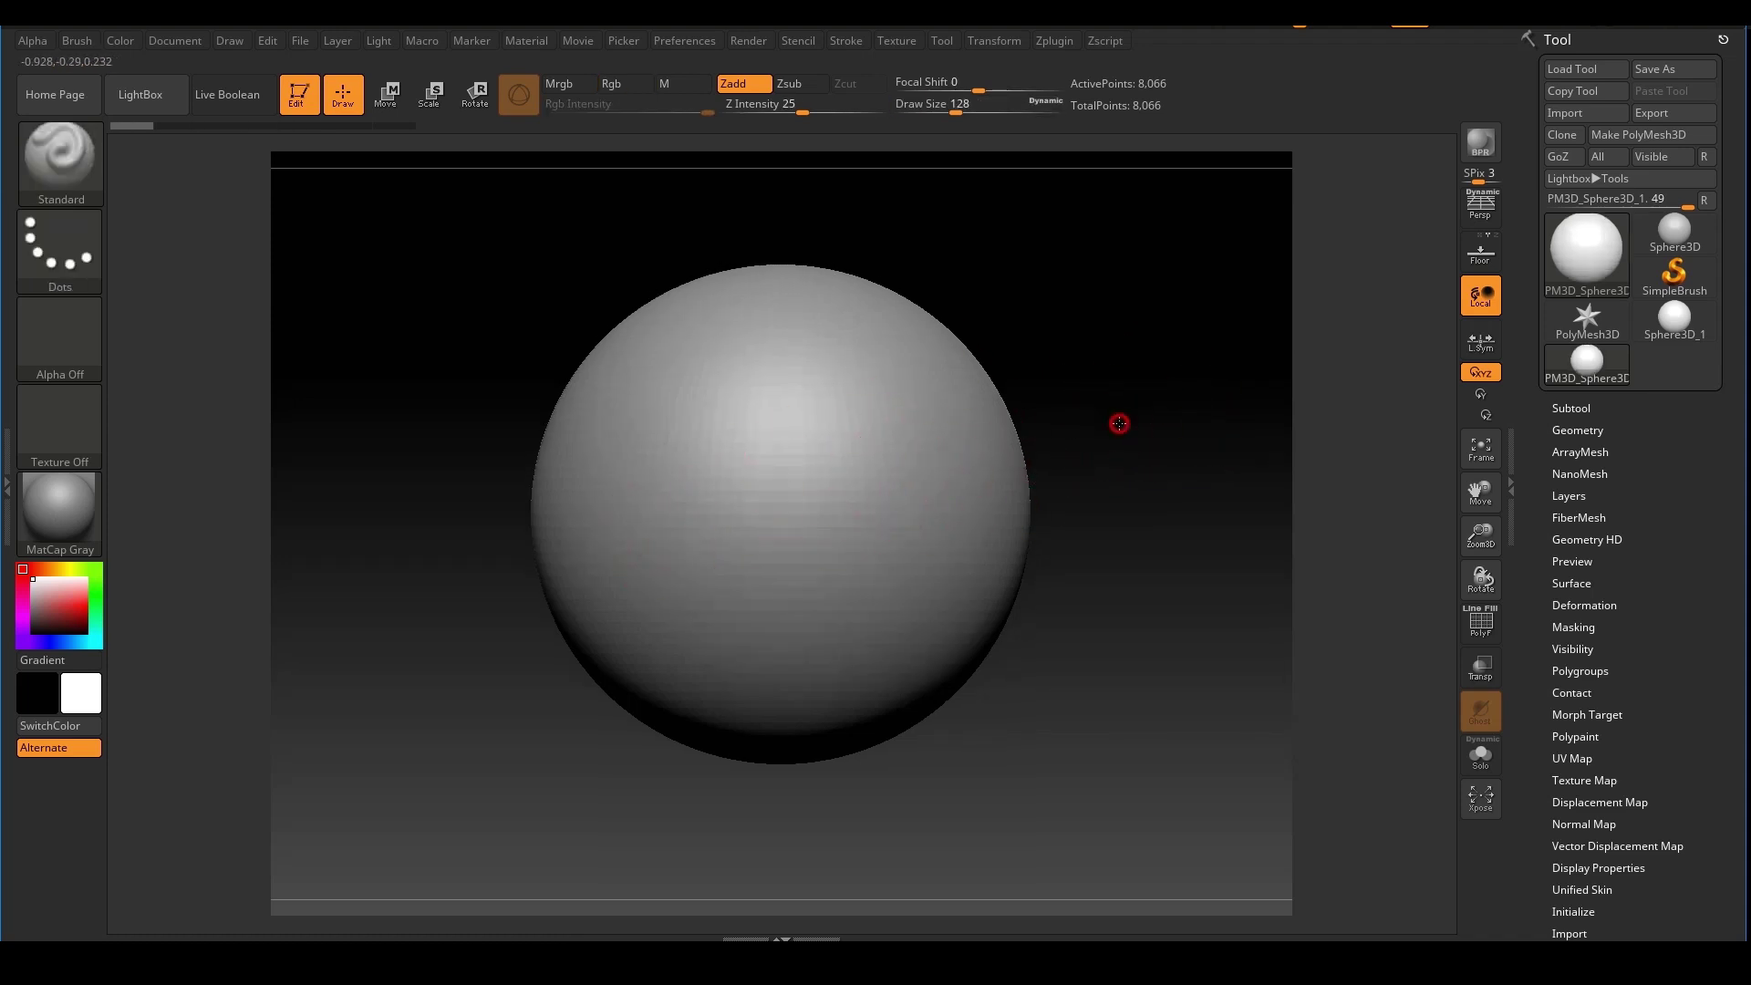
left_click_drag(1119, 425, 1150, 430, "alt")
Try sculpting a small raised bump on the right side of the sphere's front, undoing each attempt
mouse_move(899, 449)
left_mouse_down()
mouse_move(969, 584)
mouse_move(899, 492)
mouse_move(921, 434)
left_mouse_up()
key("ctrl+z")
key("ctrl+z")
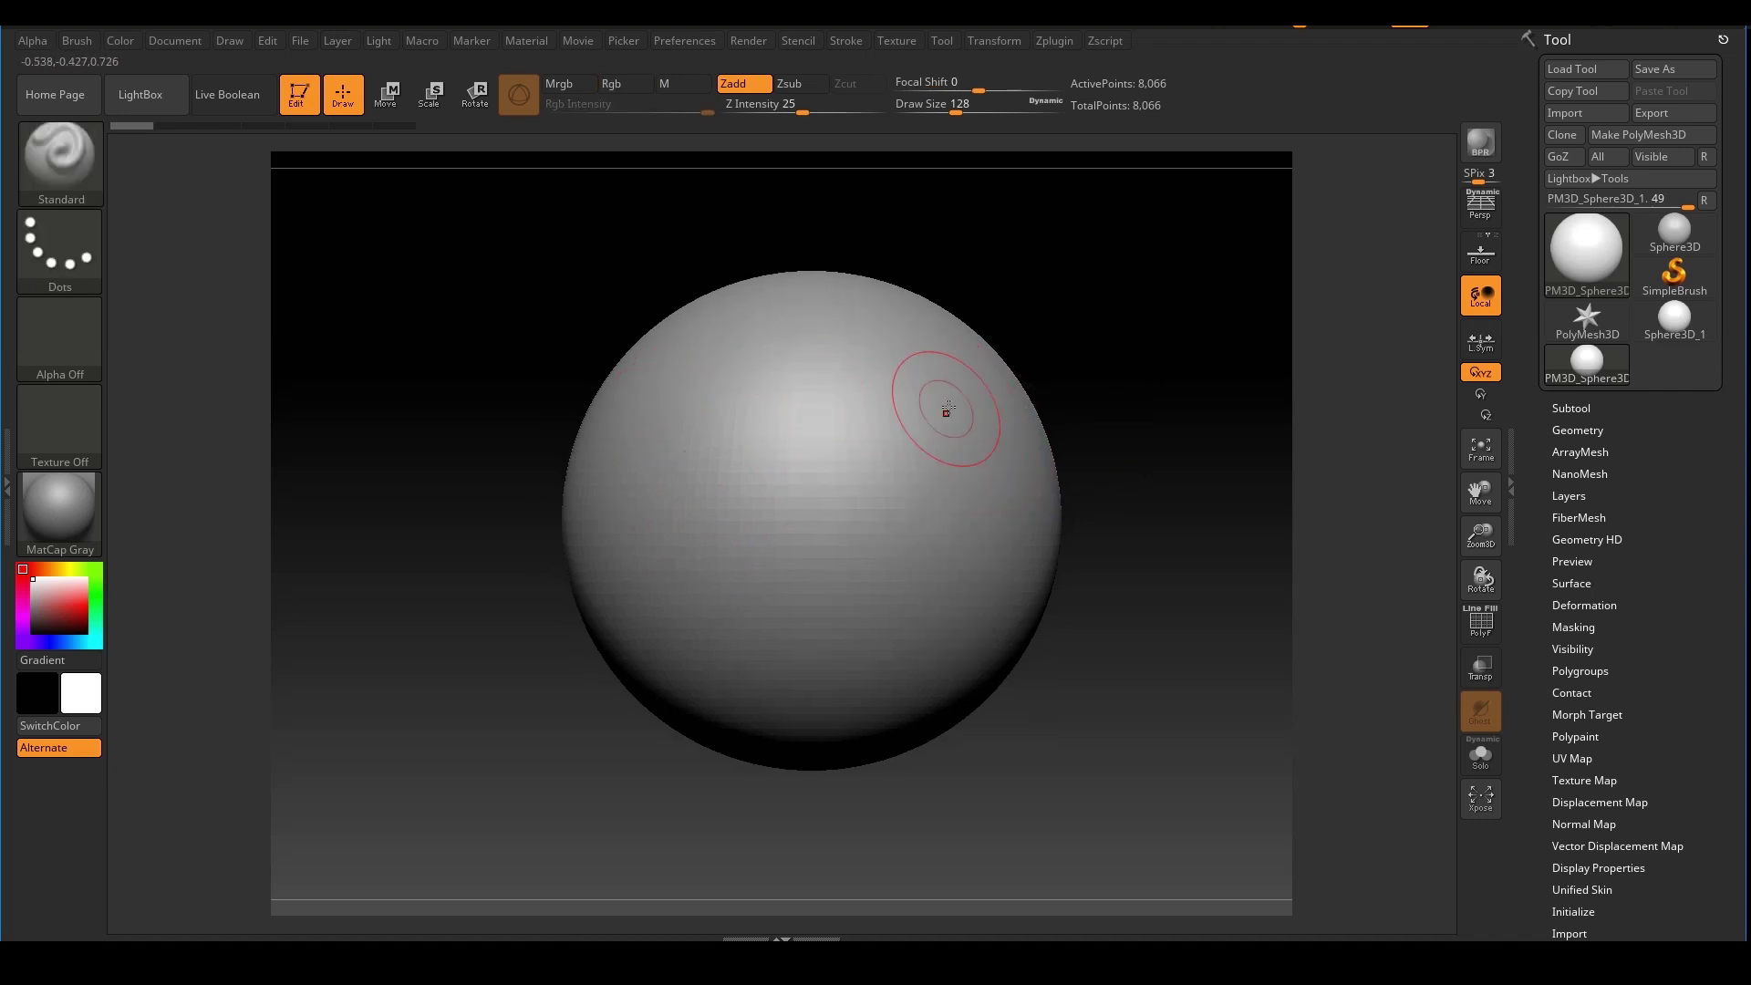
left_click_drag(887, 510, 944, 493)
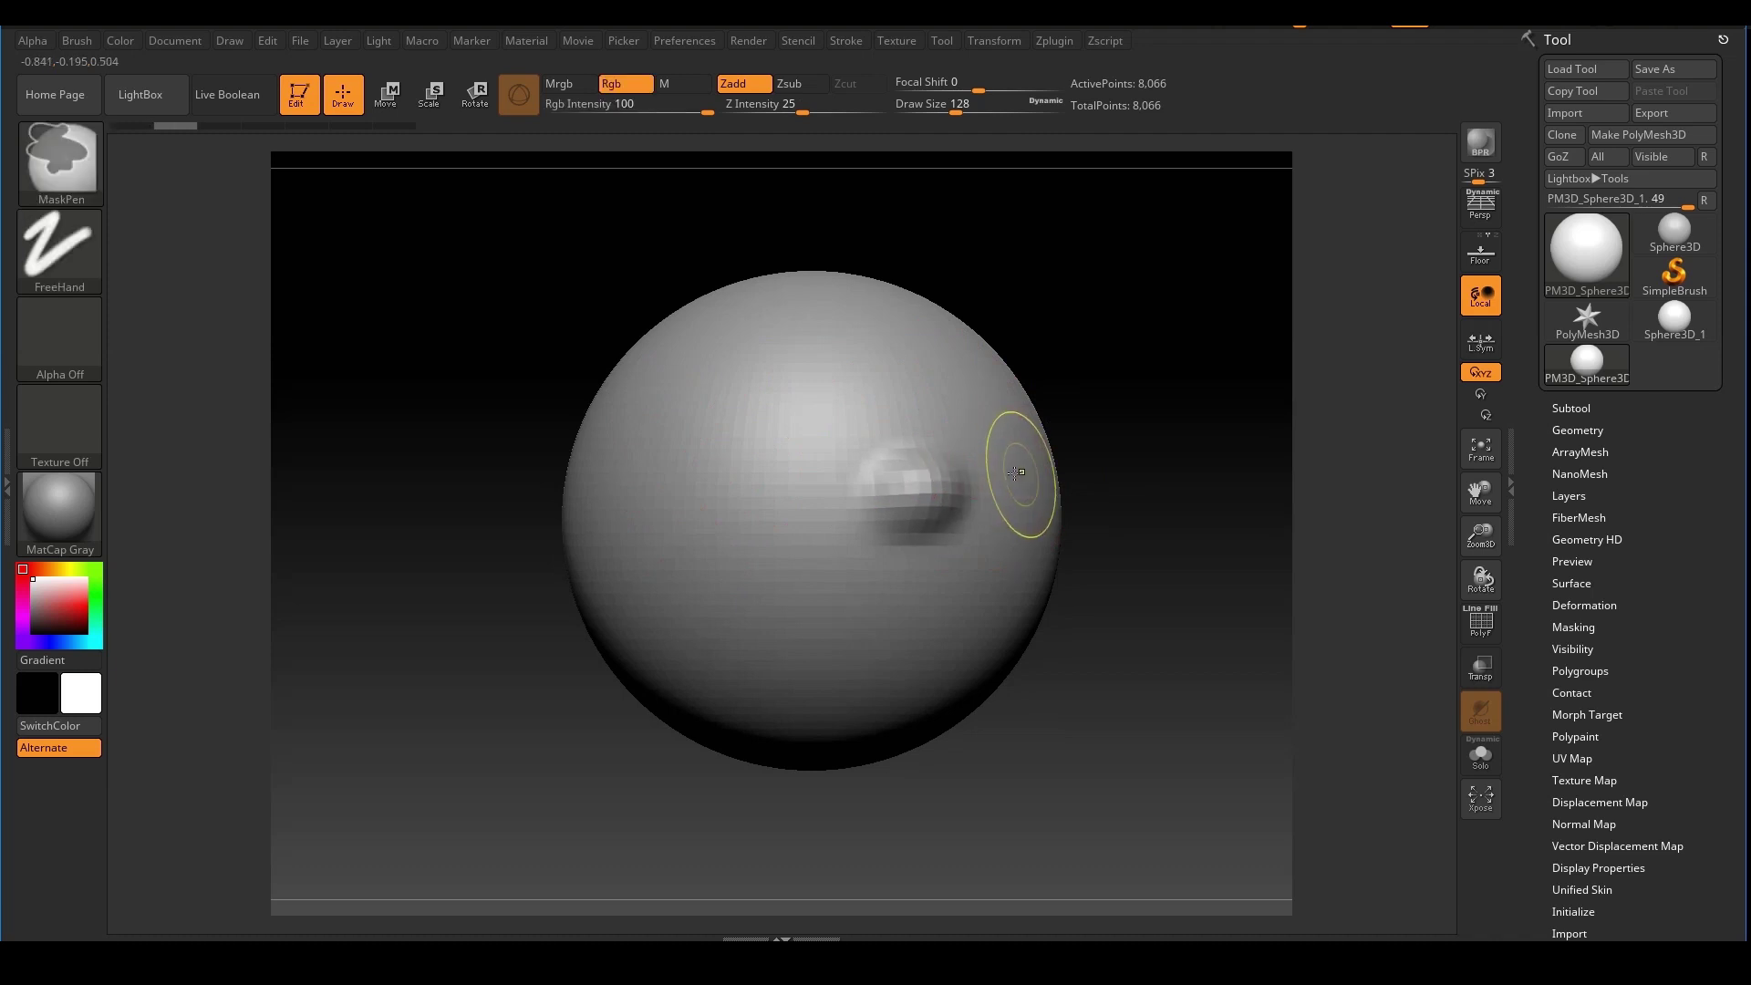
key("ctrl+z")
Sculpt mirrored raised strokes on both halves of the sphere's front with the Standard brush
left_click_drag(1066, 400, 1047, 392)
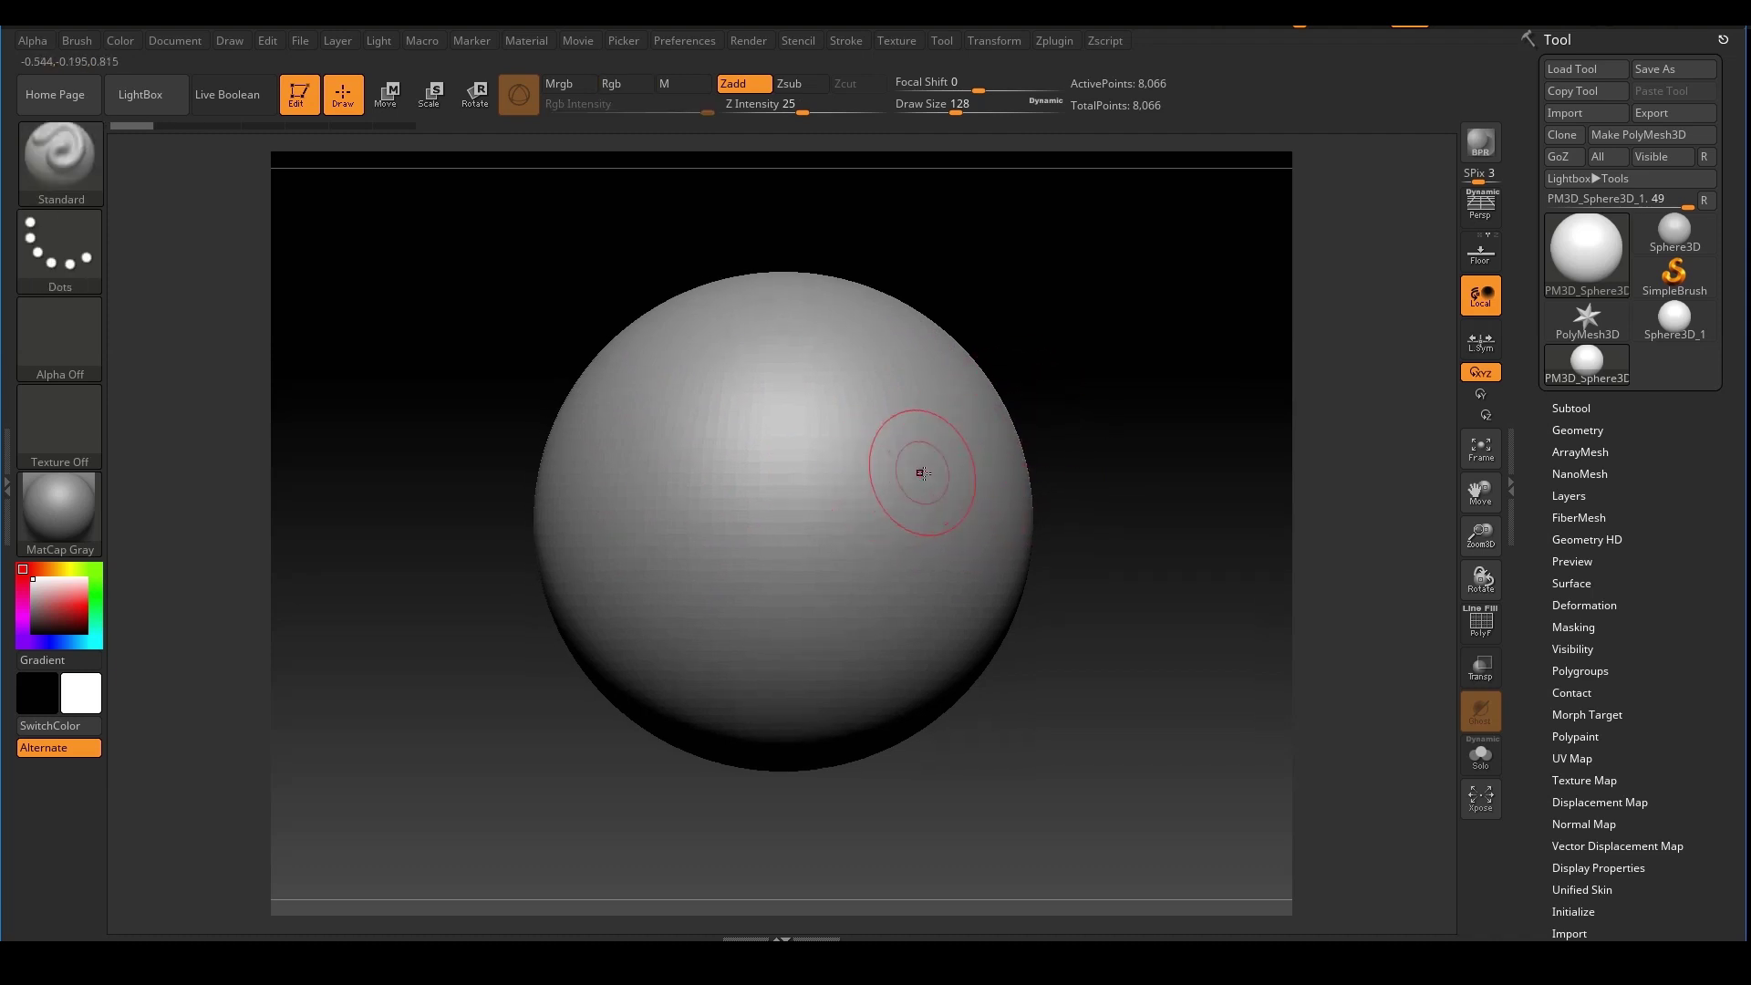
right_click_drag(958, 396, 1012, 410, "alt")
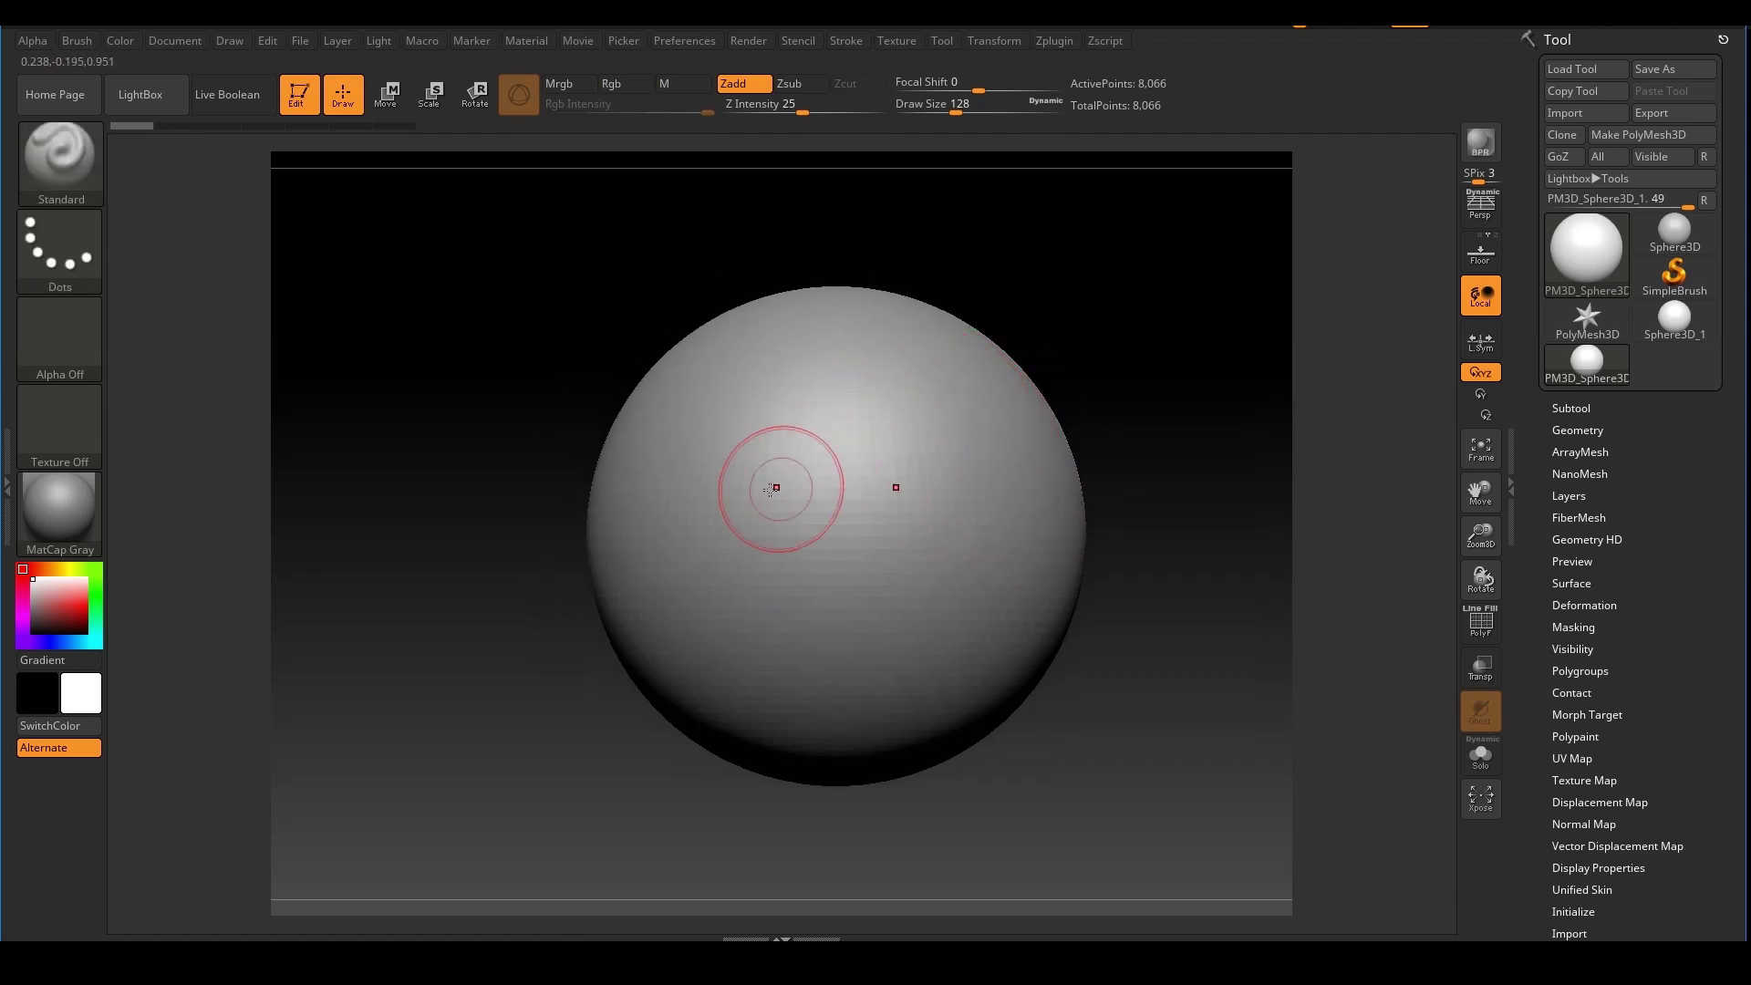
mouse_move(732, 483)
left_mouse_down()
mouse_move(705, 470)
mouse_move(737, 522)
mouse_move(759, 490)
mouse_move(746, 554)
left_mouse_up()
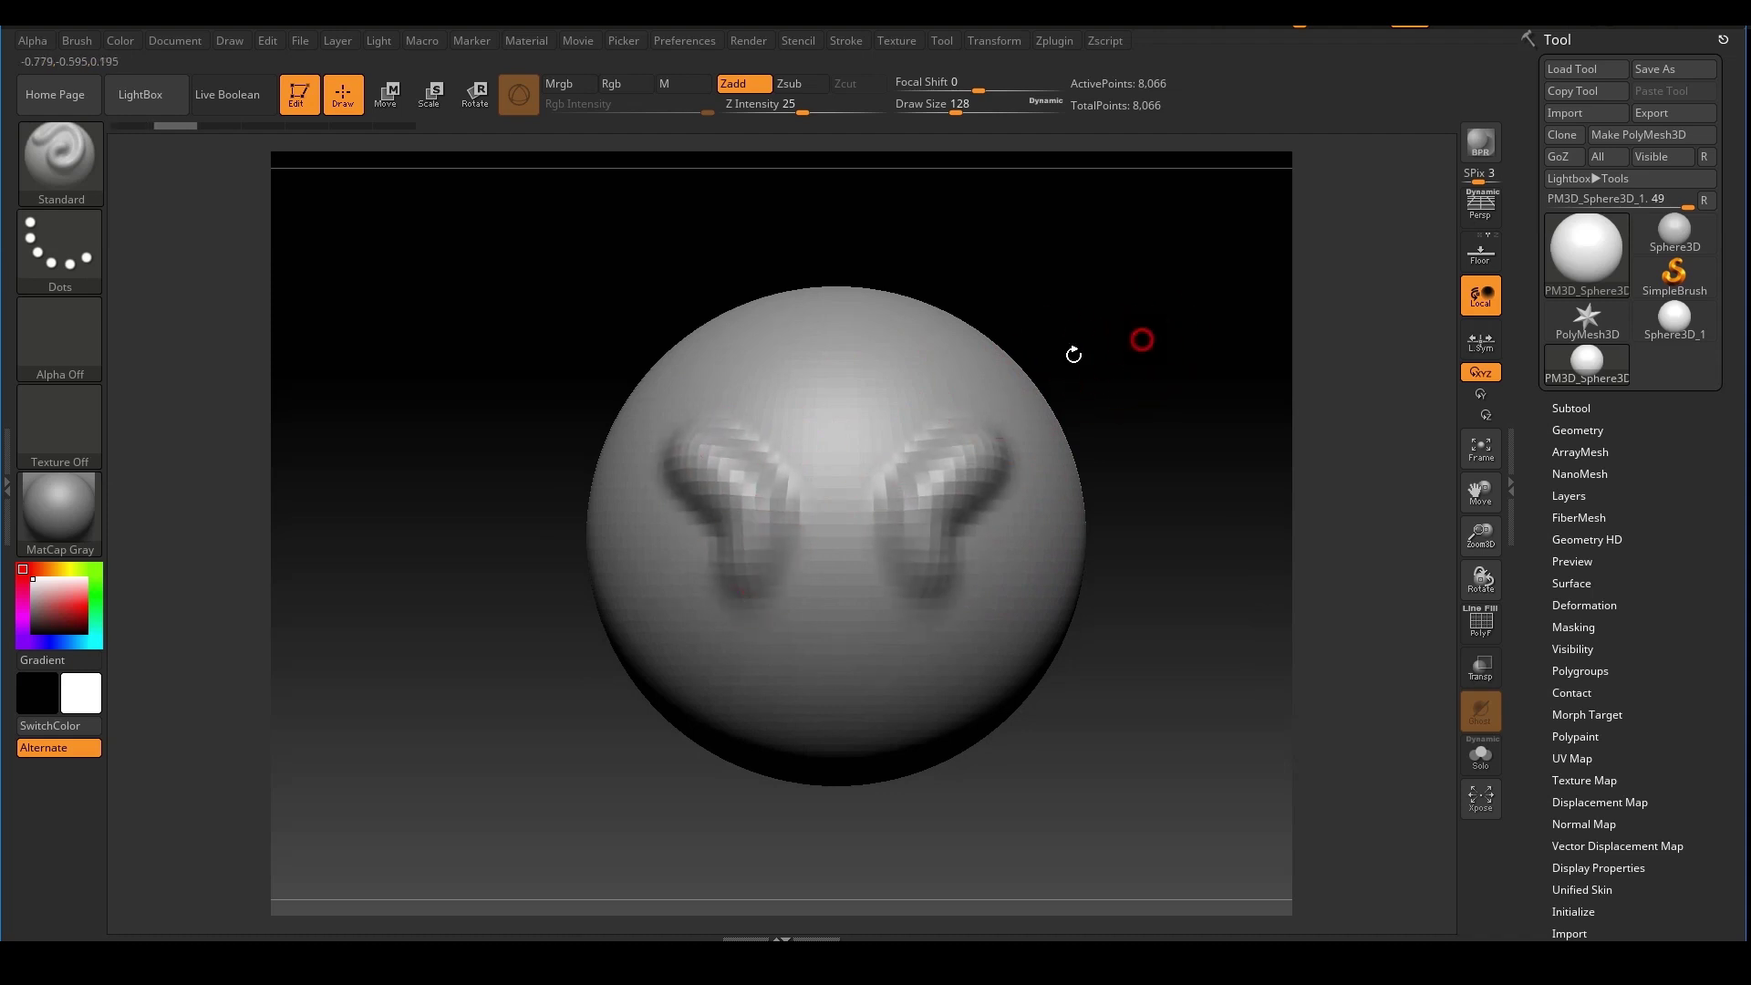
mouse_move(688, 457)
left_mouse_down()
mouse_move(757, 561)
mouse_move(655, 511)
mouse_move(803, 620)
left_mouse_up()
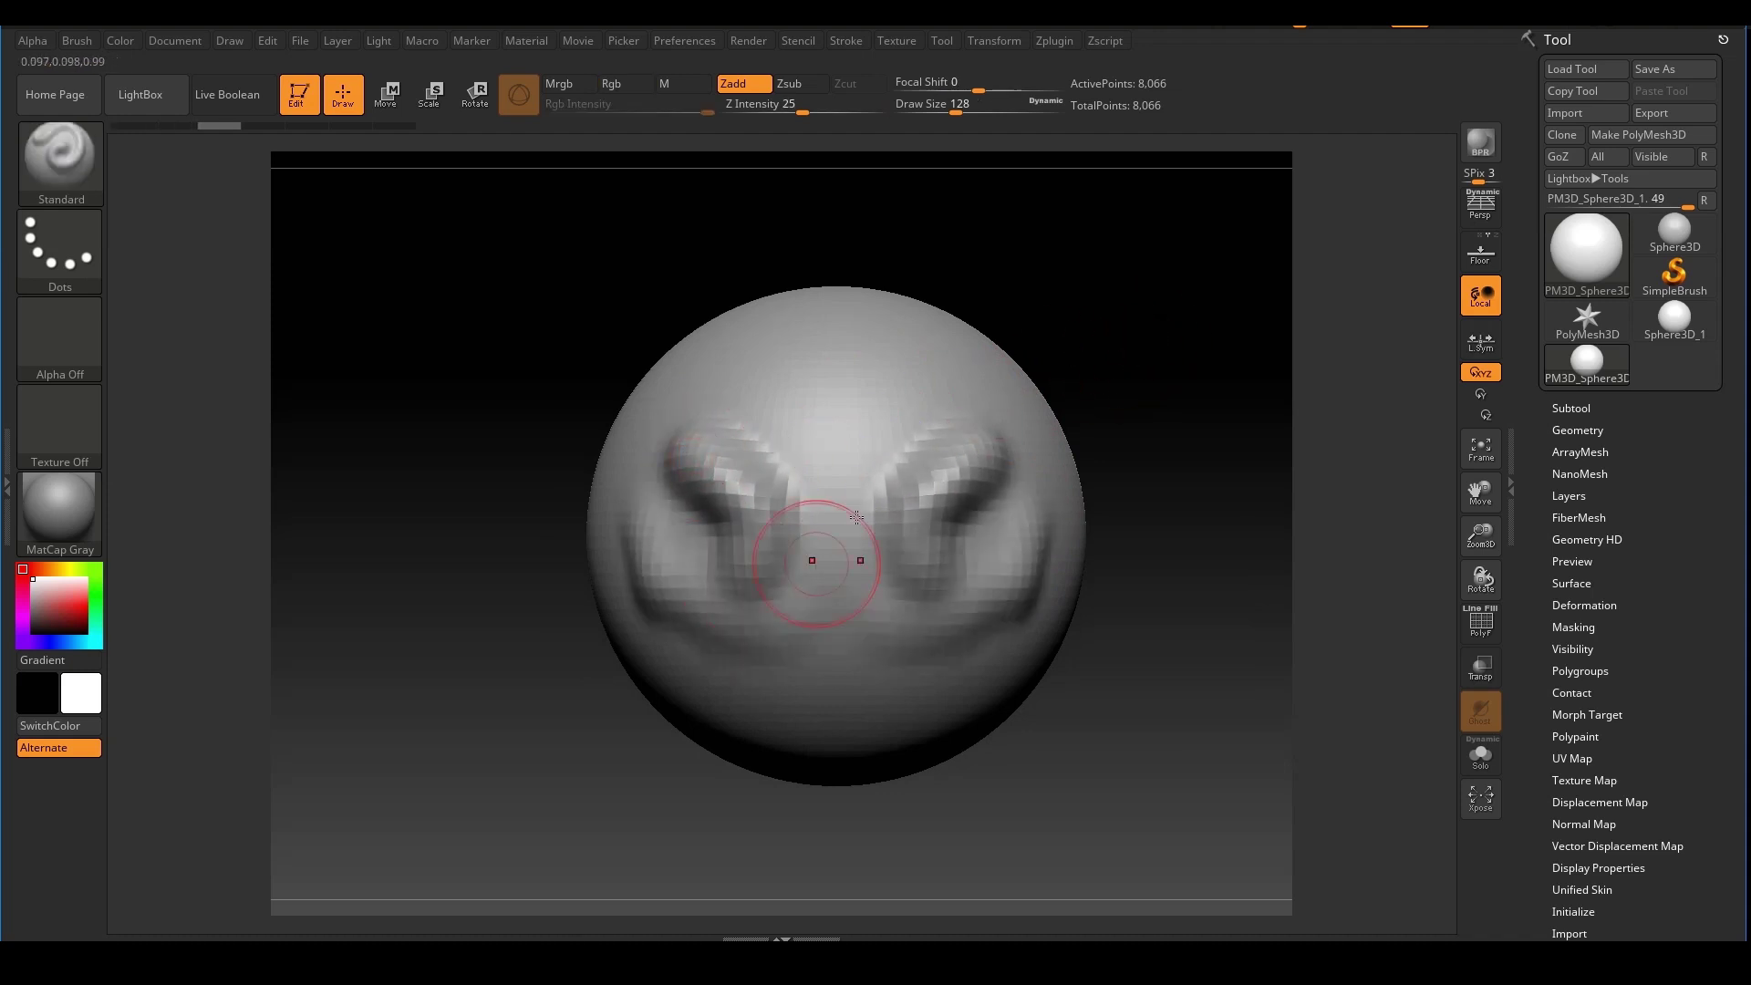
Undo the mirrored strokes to restore the smooth sphere
key("ctrl+z")
key("ctrl+z")
key("ctrl+z")
key("ctrl+z")
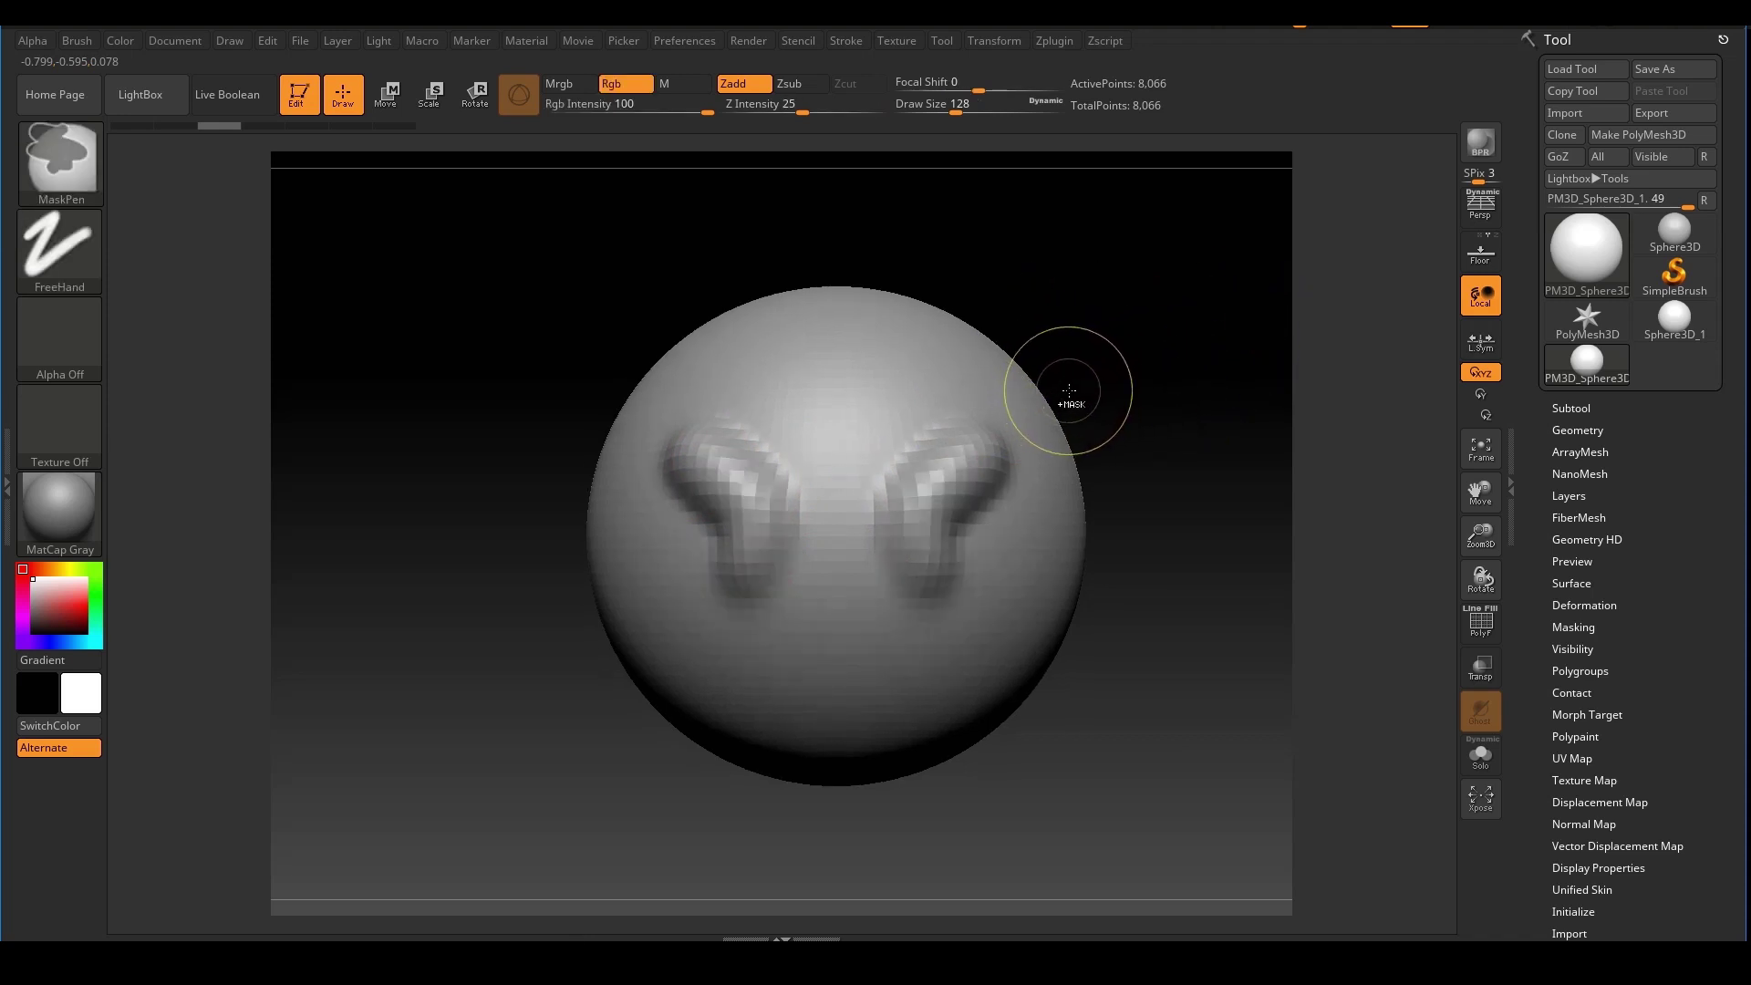
key("ctrl+z")
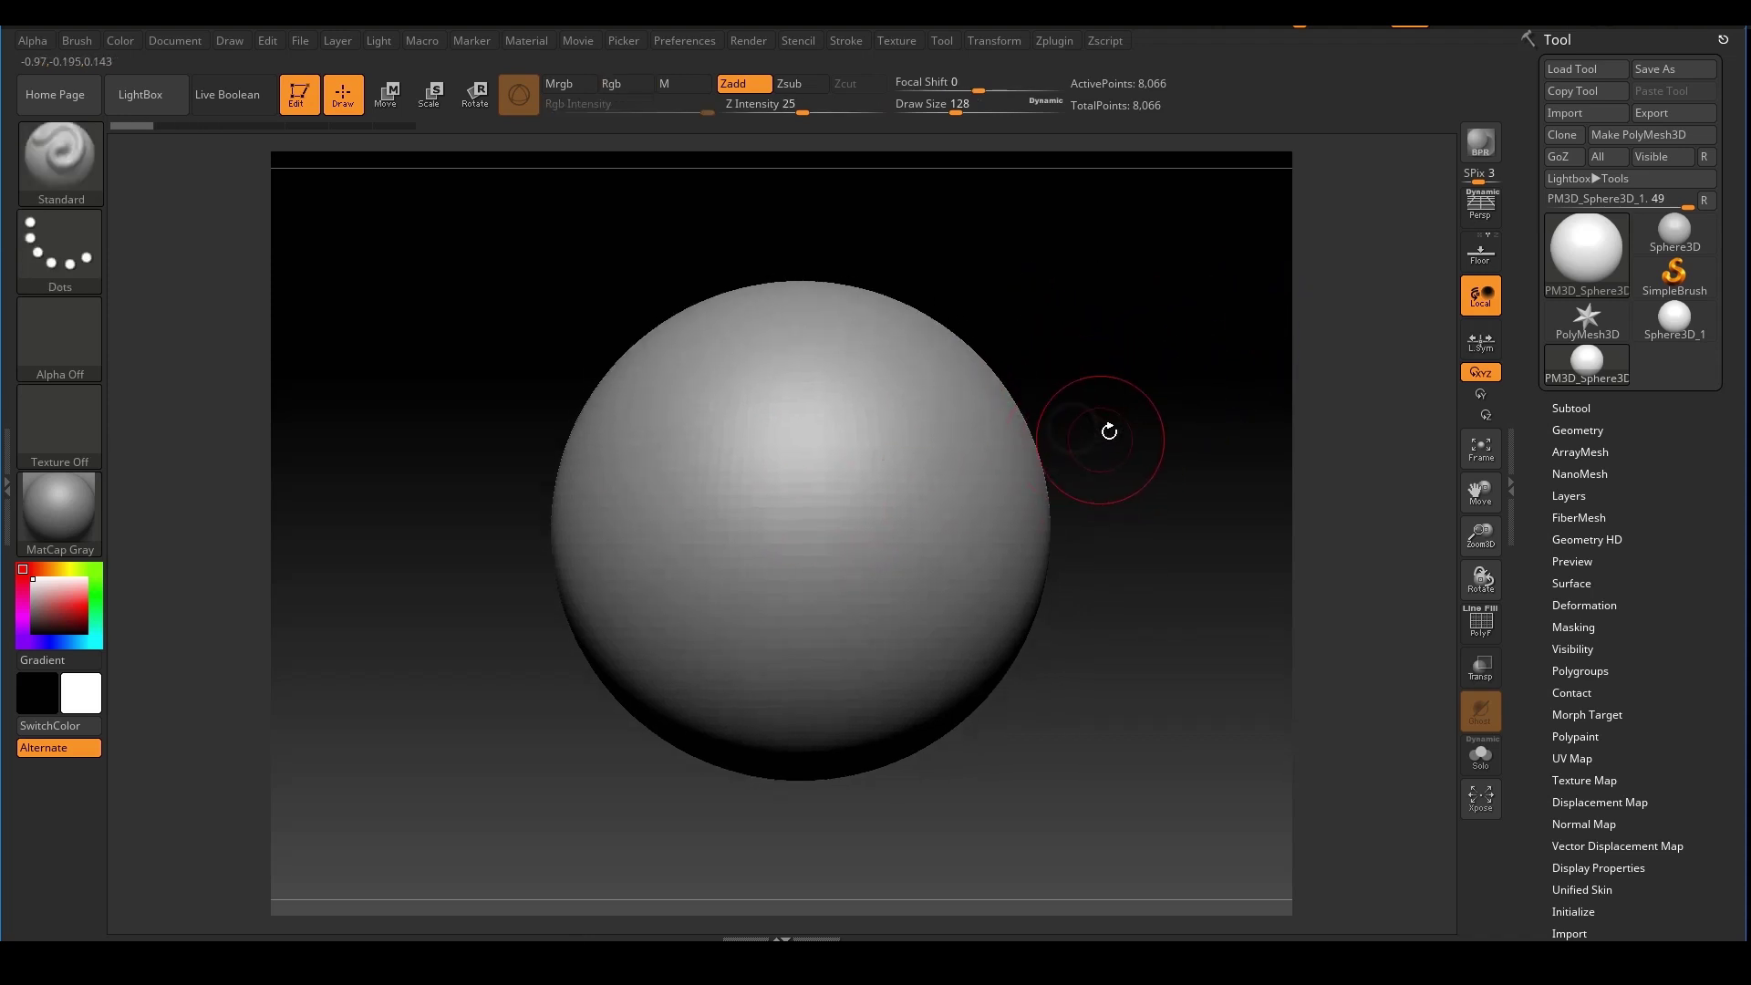
Turn on the floor grid beneath the sphere
mouse_move(1155, 455)
left_mouse_down()
mouse_move(1122, 399)
mouse_move(1157, 442)
left_mouse_up()
right_click_drag(1131, 433, 1147, 430, "ctrl")
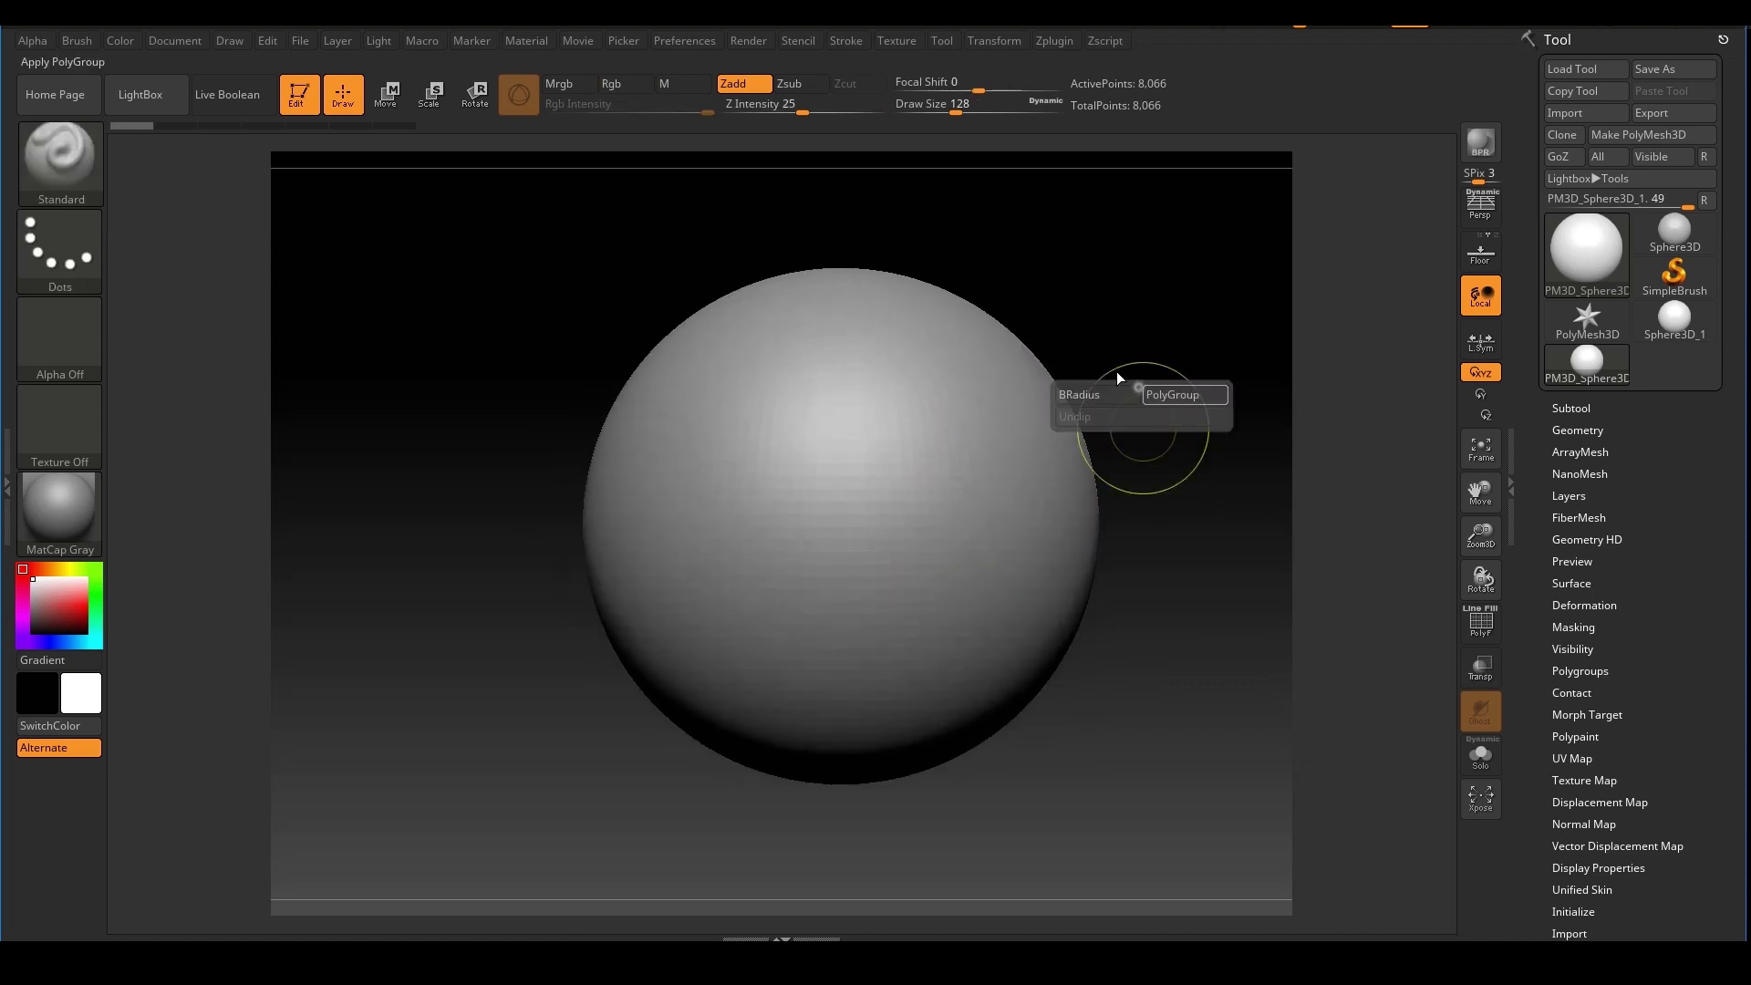
right_click_drag(1051, 563, 1018, 554, "alt")
left_click_drag(1203, 431, 1205, 434)
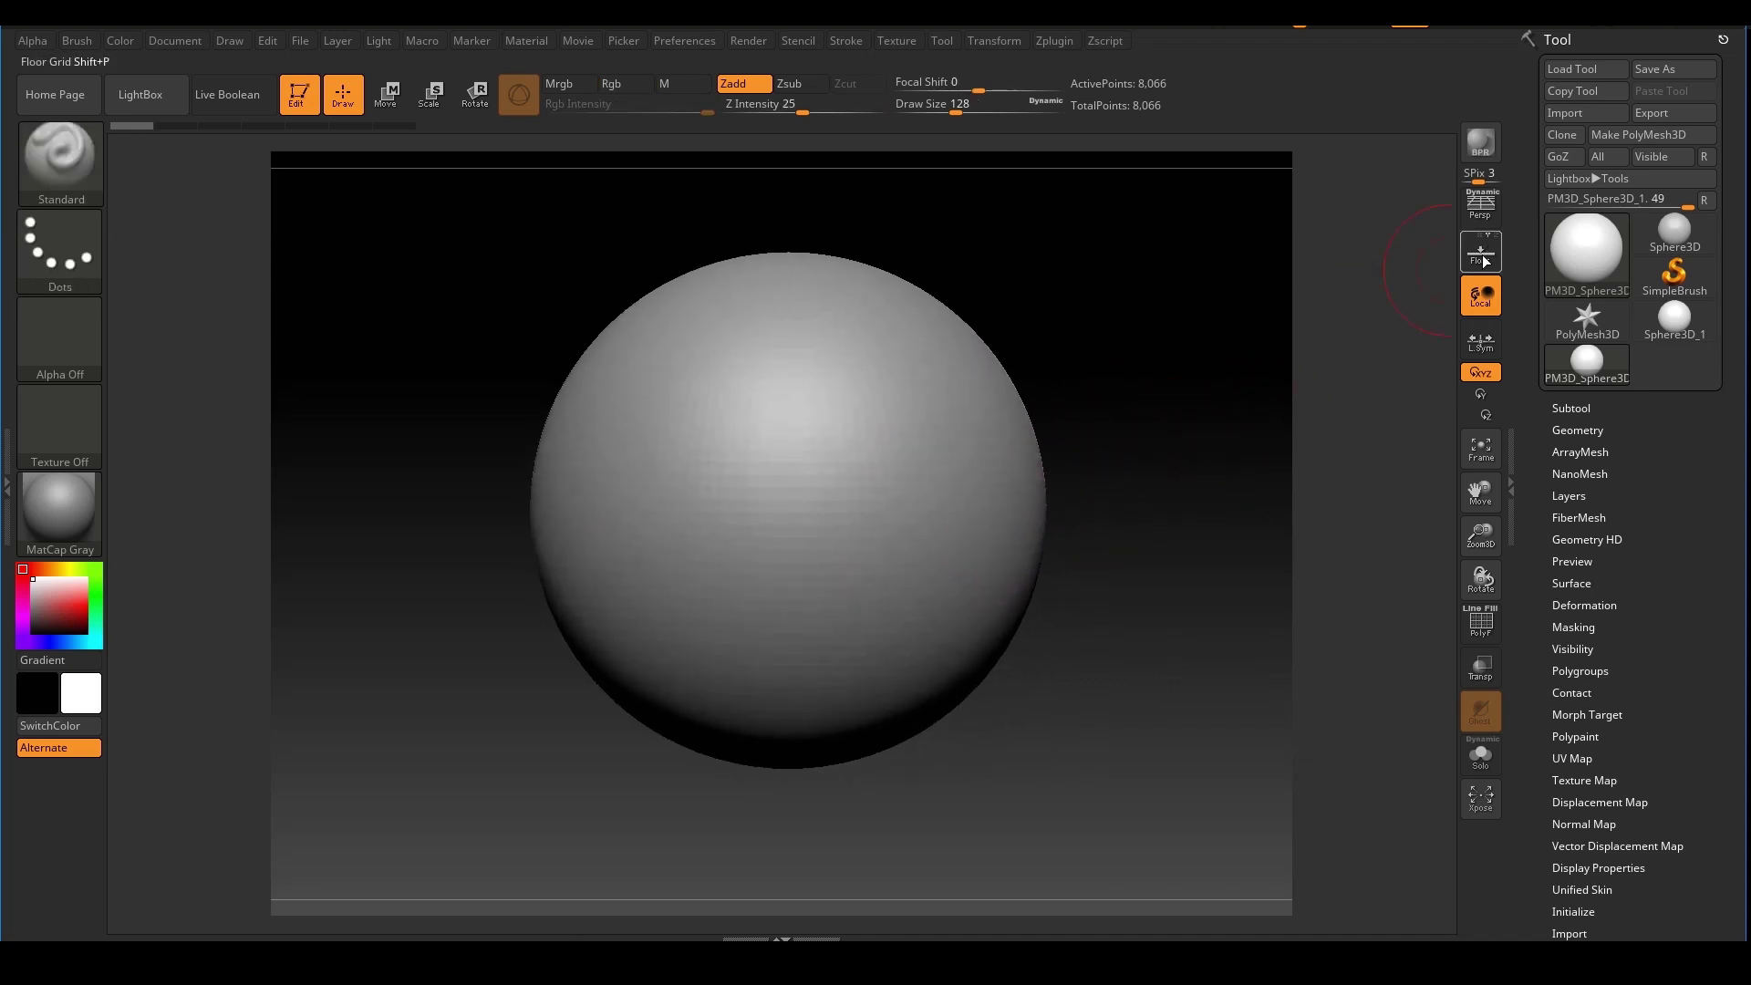
left_click(1482, 259)
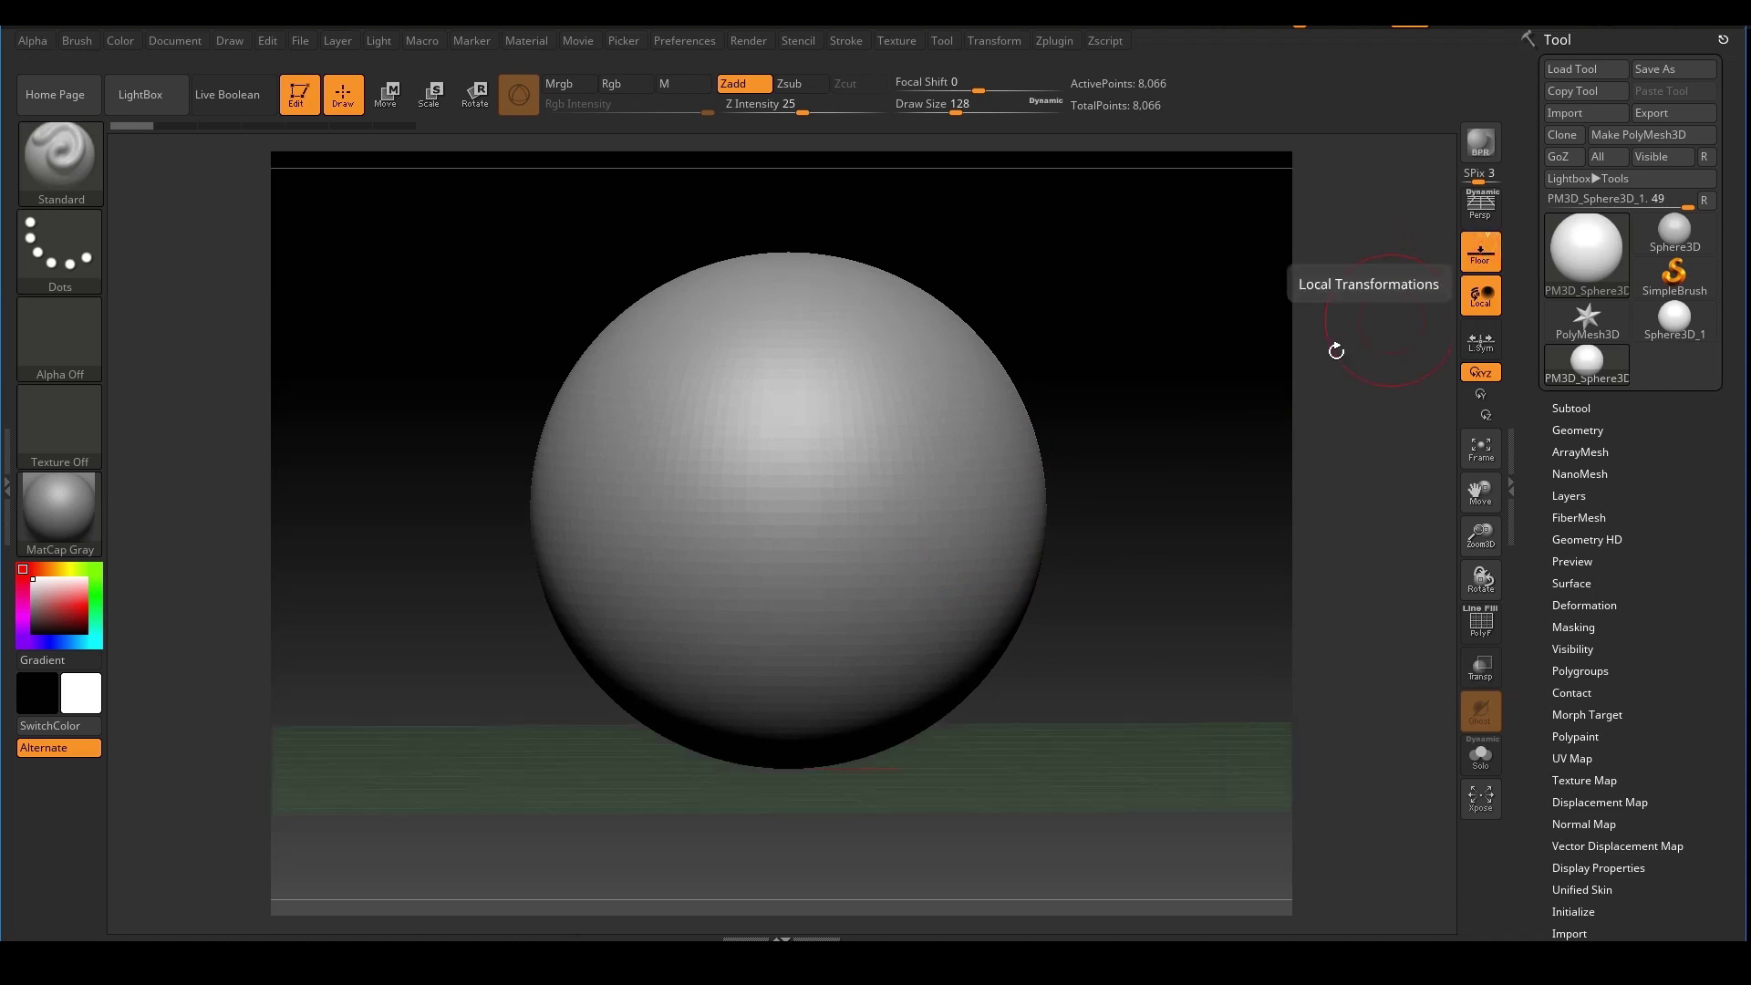
Examine the floor grid's coloured axis lines beneath the sphere from several angles to identify the front direction
right_click_drag(1218, 381, 1186, 438)
right_click_drag(1155, 511, 872, 643, "ctrl")
right_click_drag(1051, 682, 1080, 584, "ctrl")
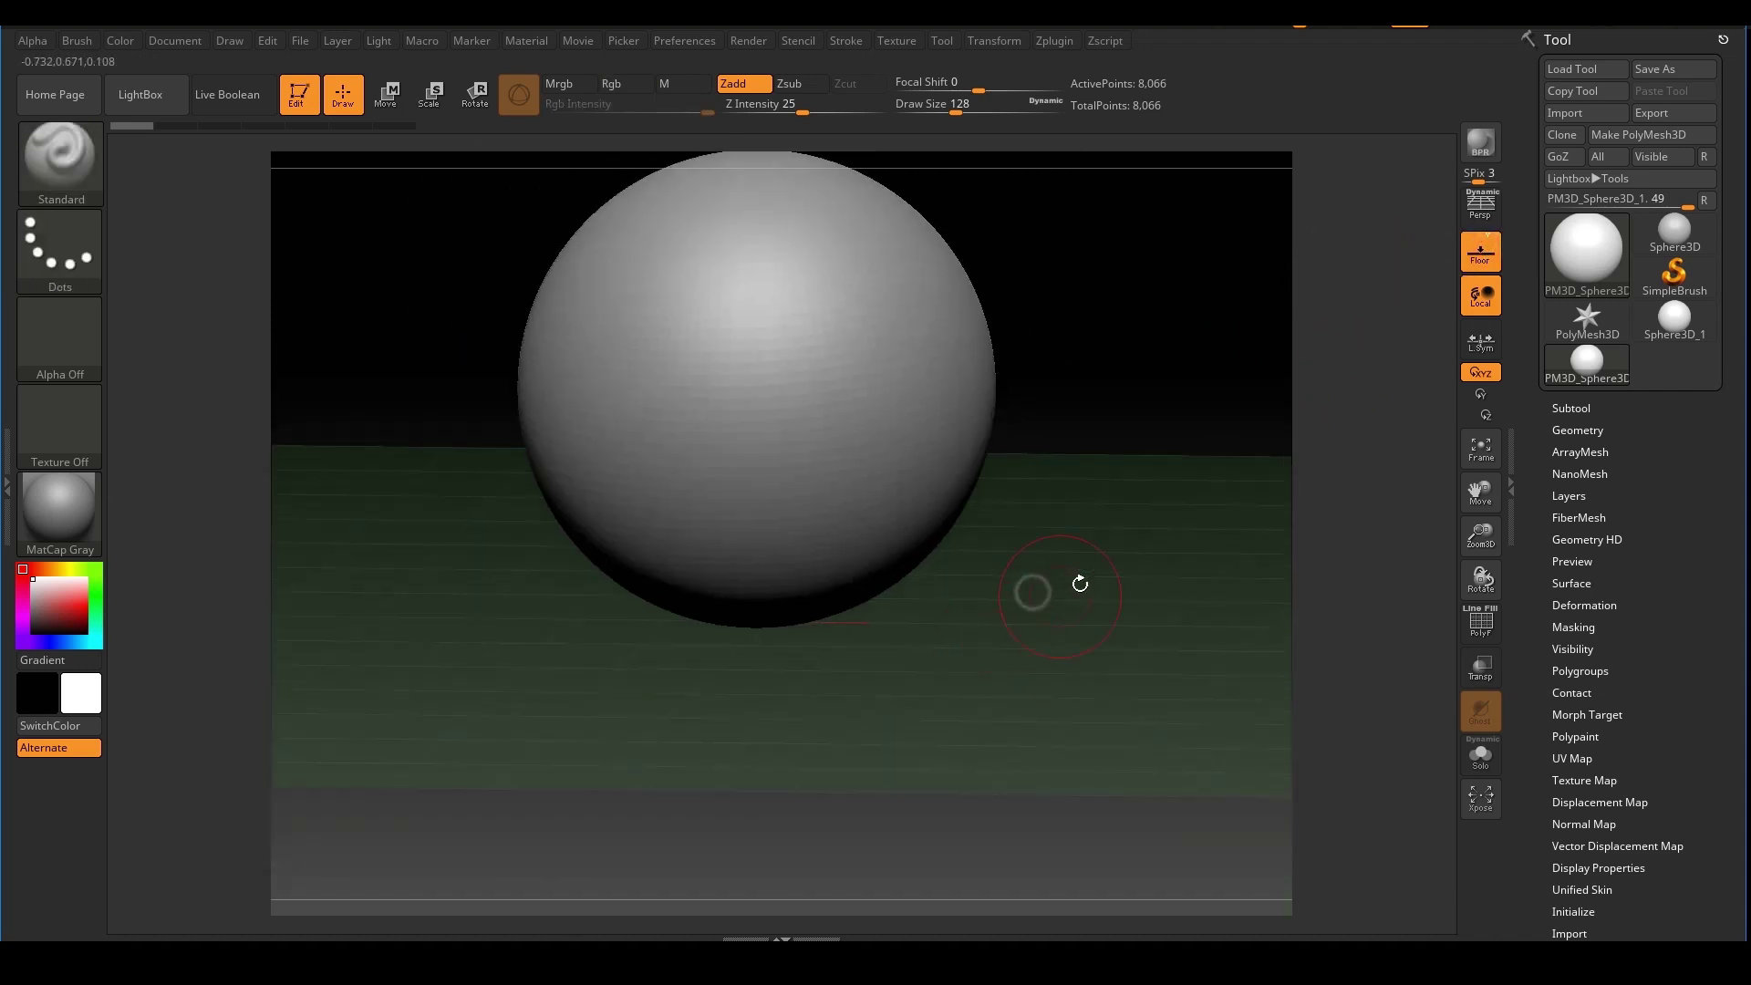
right_click_drag(1174, 624, 1269, 666)
right_click_drag(1269, 666, 1077, 543, "alt")
mouse_move(1076, 542)
right_mouse_down("ctrl")
mouse_move(1140, 629)
mouse_move(1183, 630)
mouse_move(1246, 774)
mouse_move(1176, 672)
mouse_move(1114, 708)
mouse_move(1058, 705)
mouse_move(1175, 678)
mouse_move(1126, 662)
mouse_move(1091, 690)
mouse_move(1106, 727)
mouse_move(1127, 680)
right_mouse_up("ctrl")
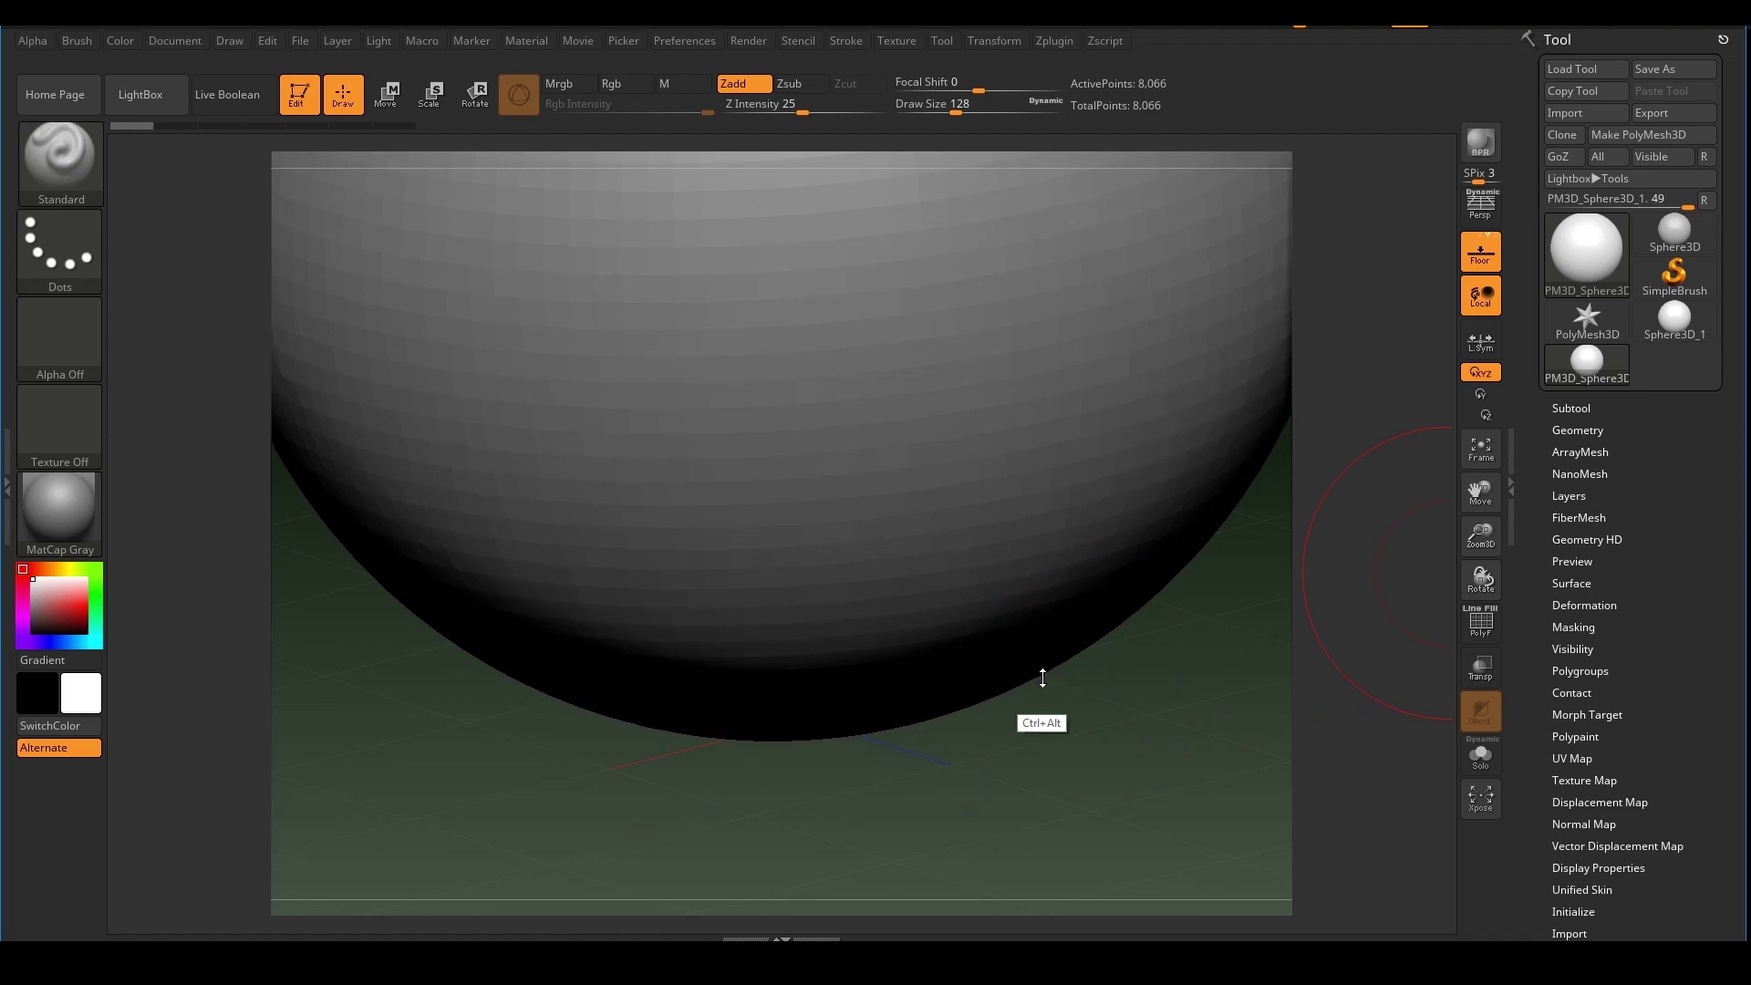
mouse_move(1082, 754)
right_mouse_down("ctrl")
mouse_move(1001, 696)
mouse_move(1150, 730)
mouse_move(1158, 666)
mouse_move(1111, 690)
mouse_move(1019, 680)
right_mouse_up("ctrl")
mouse_move(1020, 679)
right_mouse_down("ctrl")
mouse_move(1048, 715)
mouse_move(1038, 650)
right_mouse_up("ctrl")
right_click_drag(1038, 650, 1080, 670, "alt")
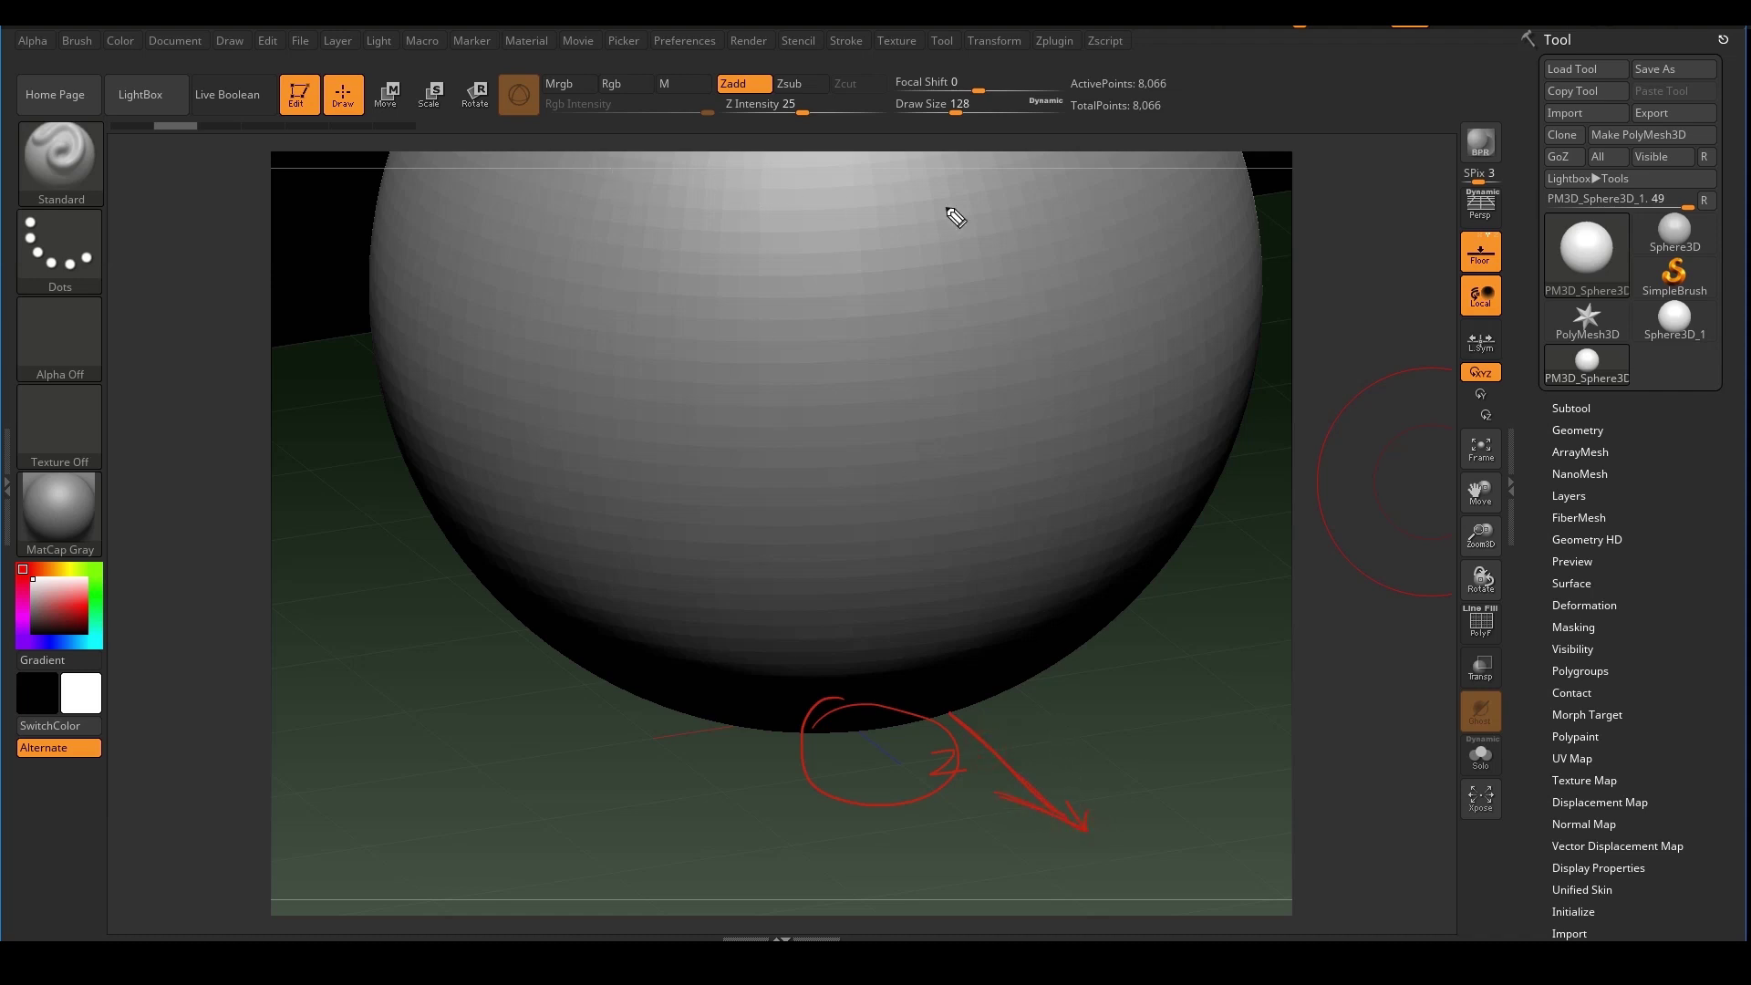
mouse_move(1072, 180)
left_mouse_down()
mouse_move(1113, 220)
mouse_move(1068, 394)
left_mouse_up()
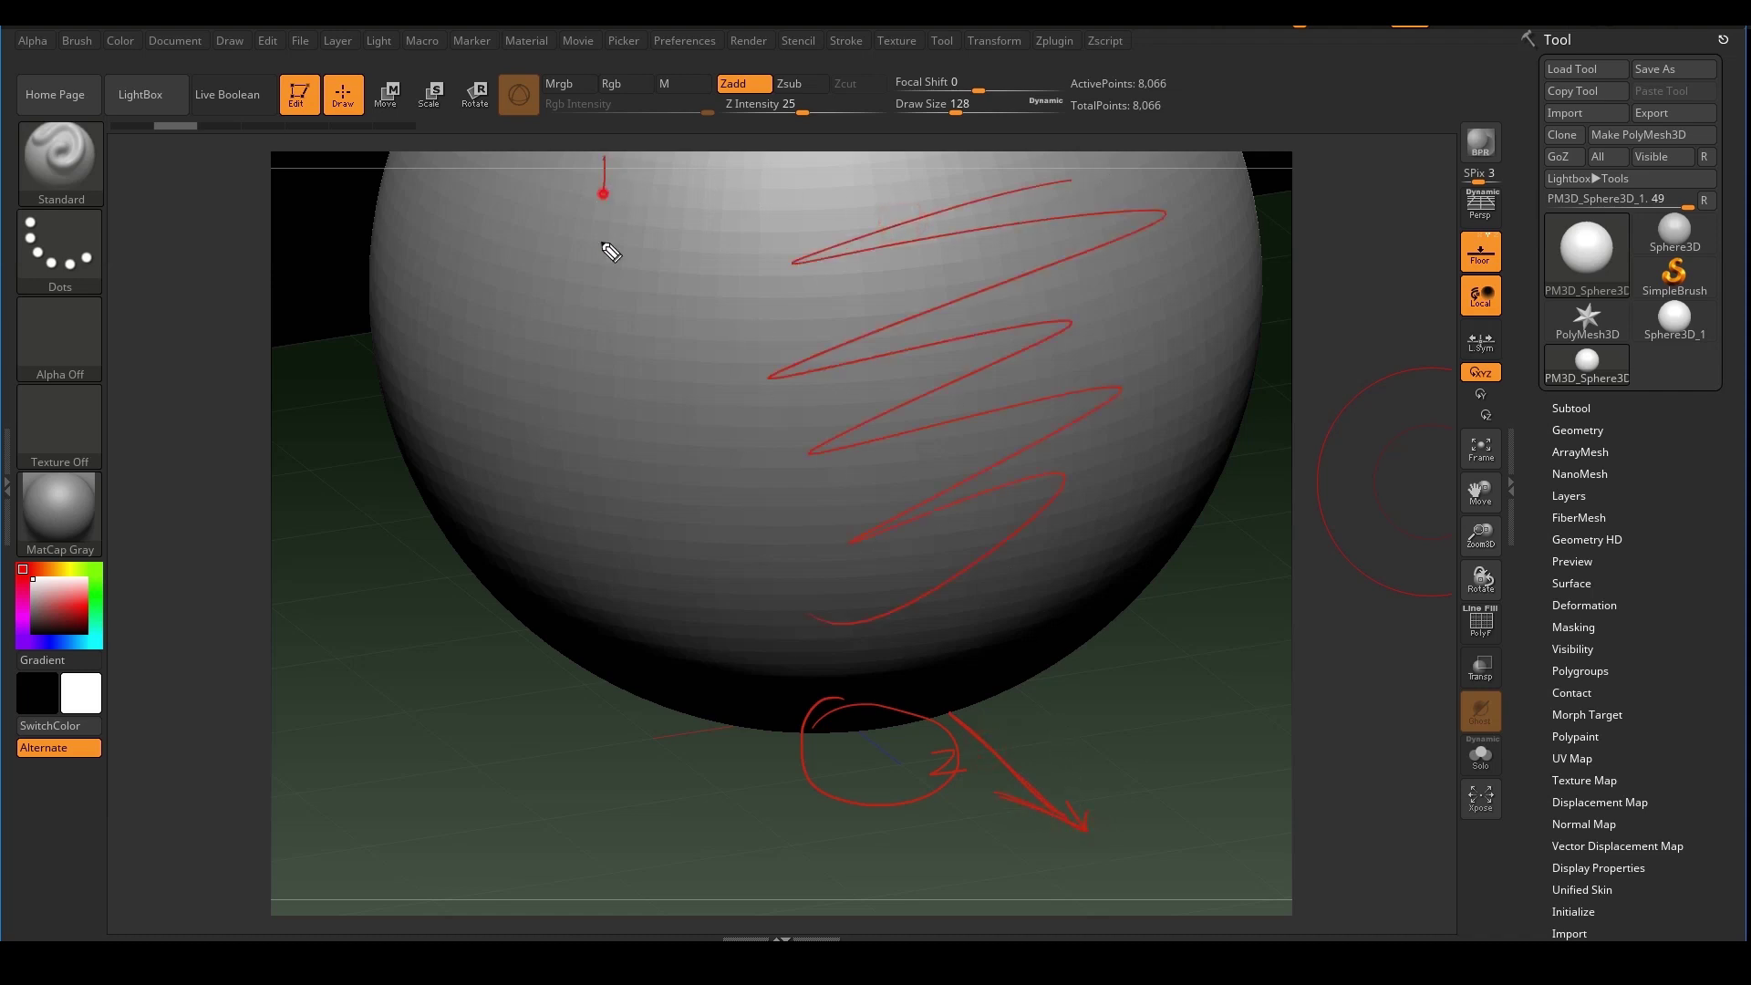
mouse_move(611, 252)
left_mouse_down()
mouse_move(635, 721)
mouse_move(1129, 622)
left_mouse_up()
left_click_drag(1259, 153, 1259, 567)
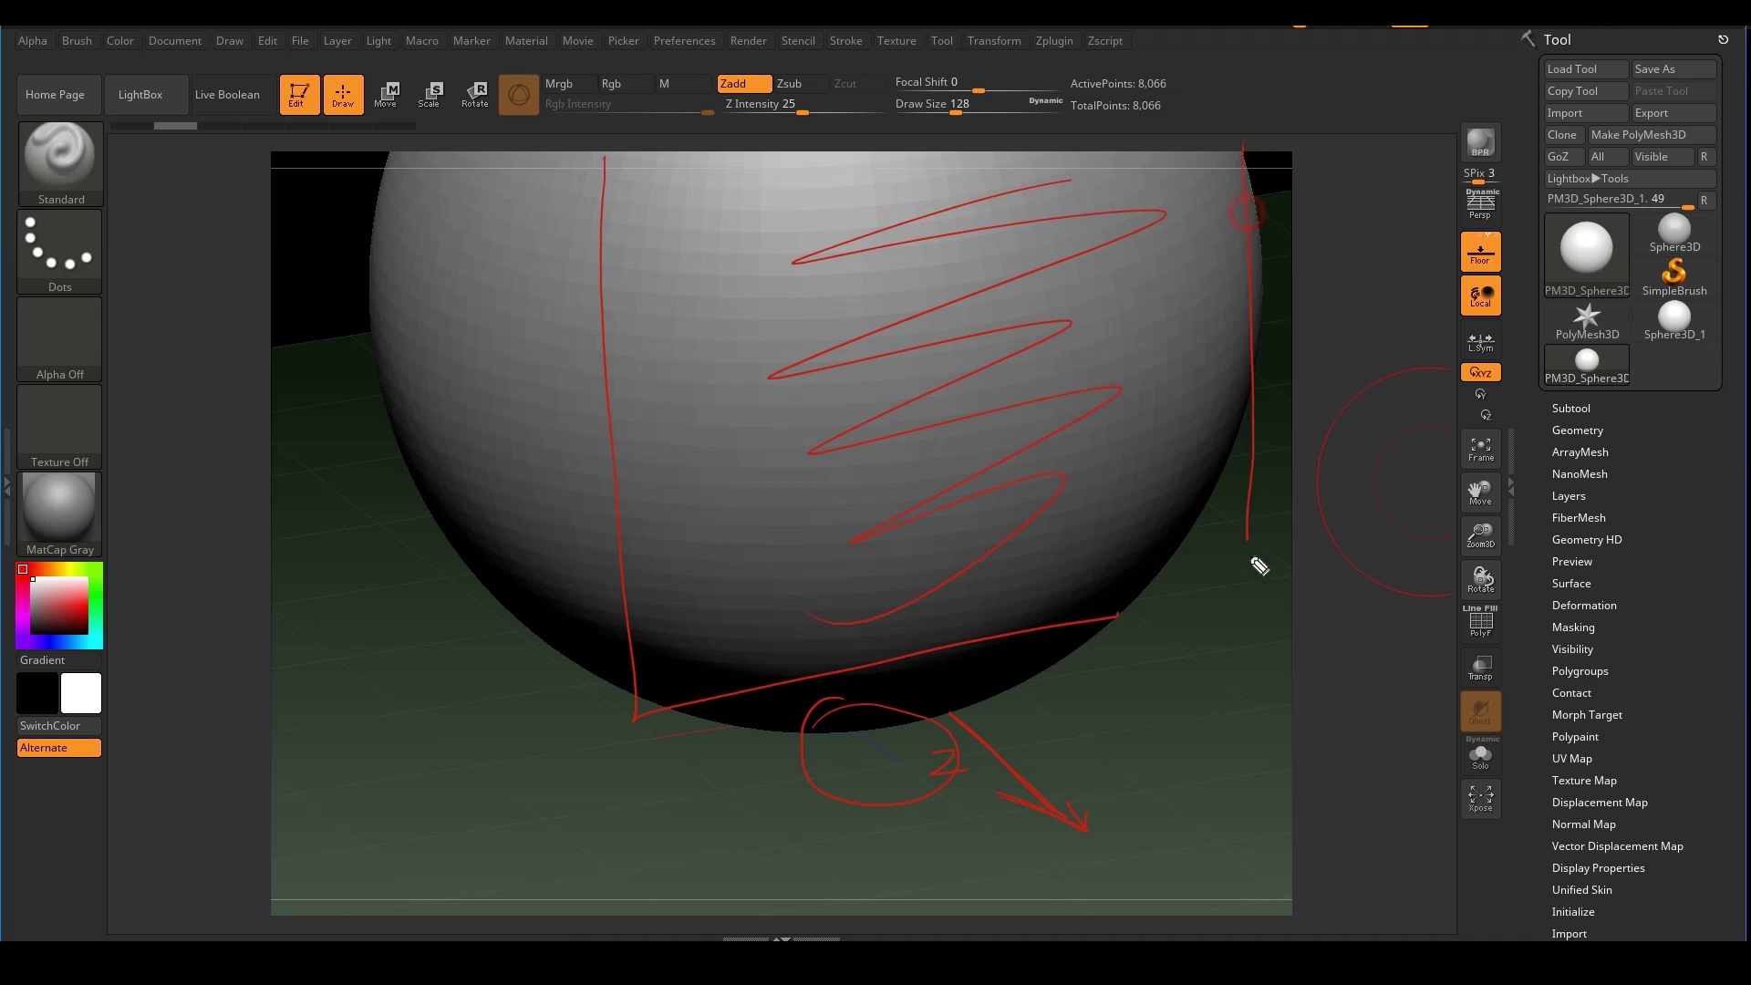
mouse_move(702, 225)
left_mouse_down()
mouse_move(830, 173)
mouse_move(901, 177)
left_mouse_up()
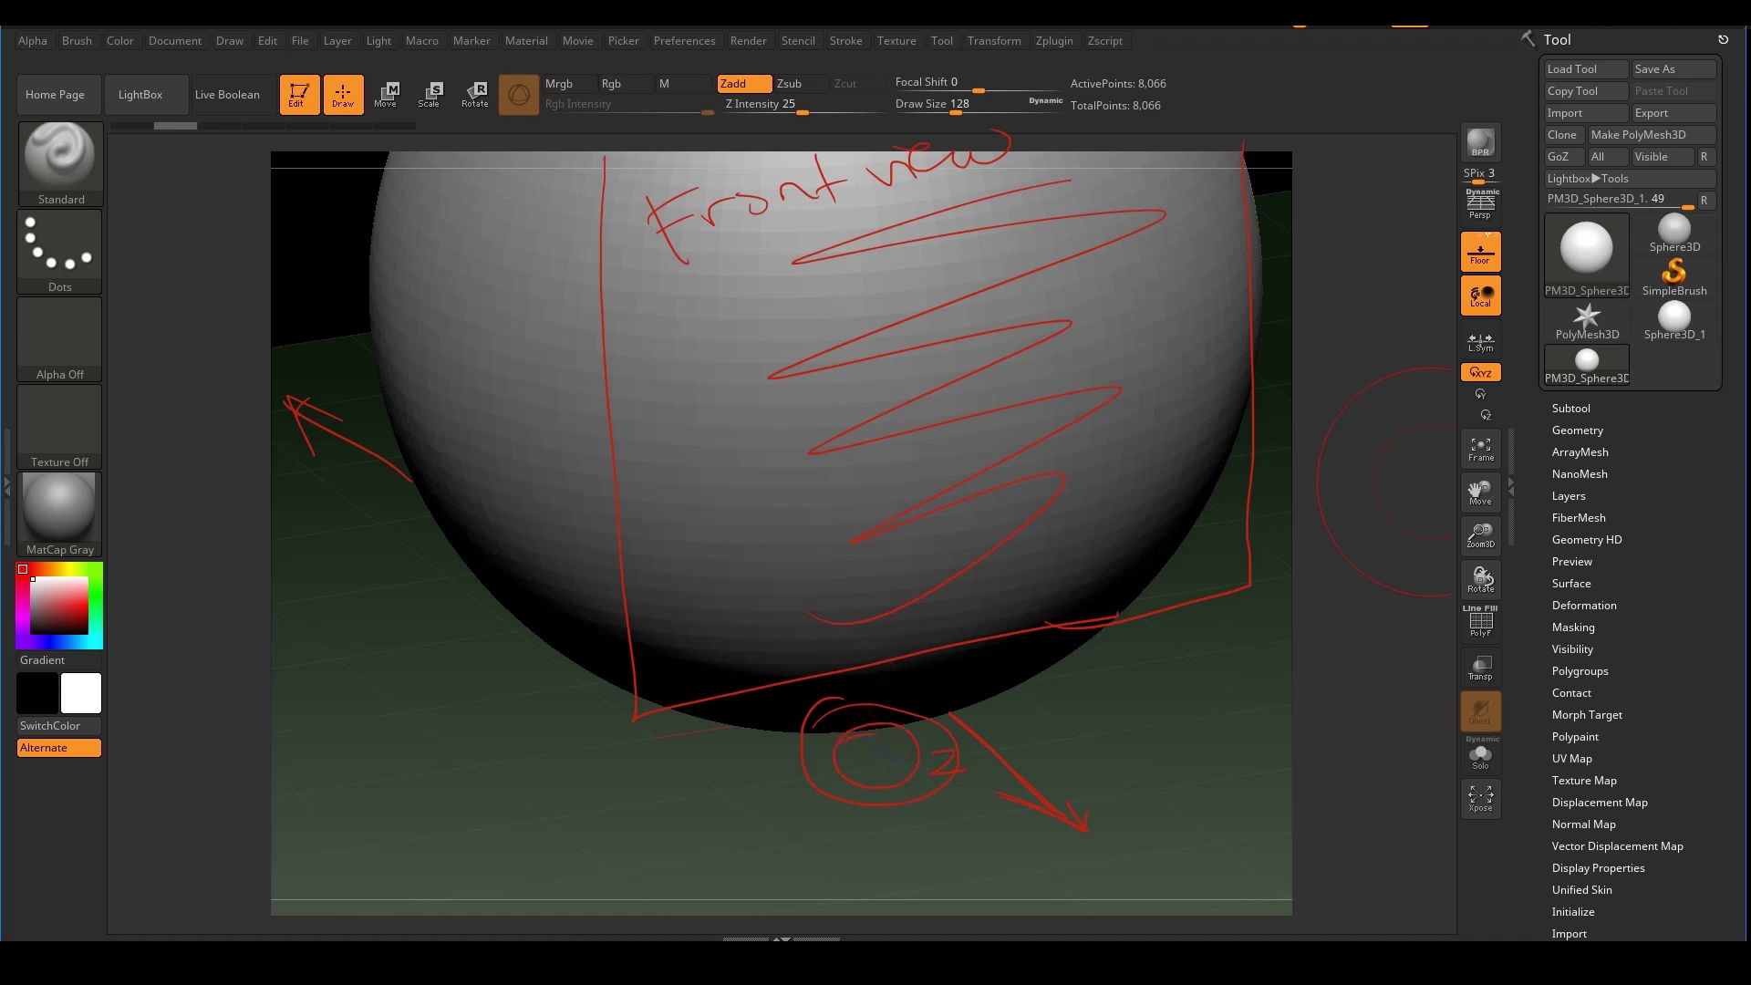
key("Escape")
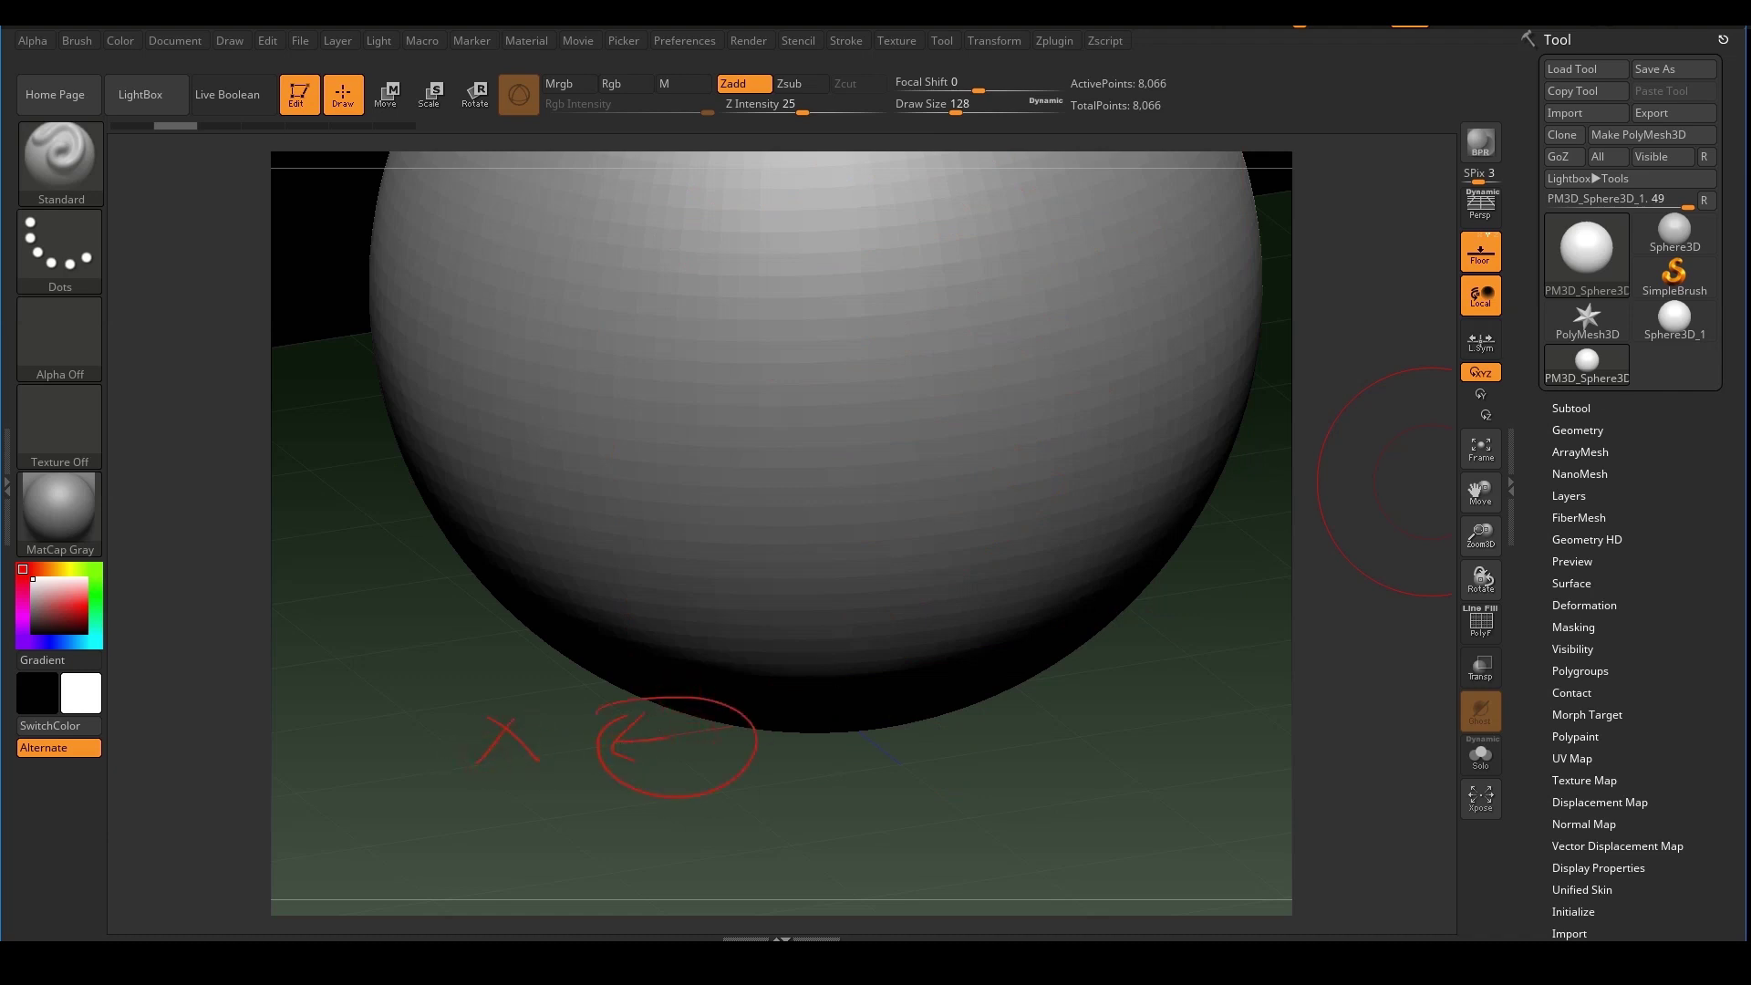
Turn off the floor grid and bring the whole sphere back into view
mouse_move(1125, 698)
right_mouse_down("ctrl")
mouse_move(1119, 754)
mouse_move(1036, 638)
mouse_move(1092, 758)
mouse_move(1243, 449)
mouse_move(1204, 575)
mouse_move(1215, 522)
mouse_move(1195, 555)
mouse_move(1196, 540)
mouse_move(1192, 559)
mouse_move(1251, 527)
right_mouse_up("ctrl")
left_click(1481, 251)
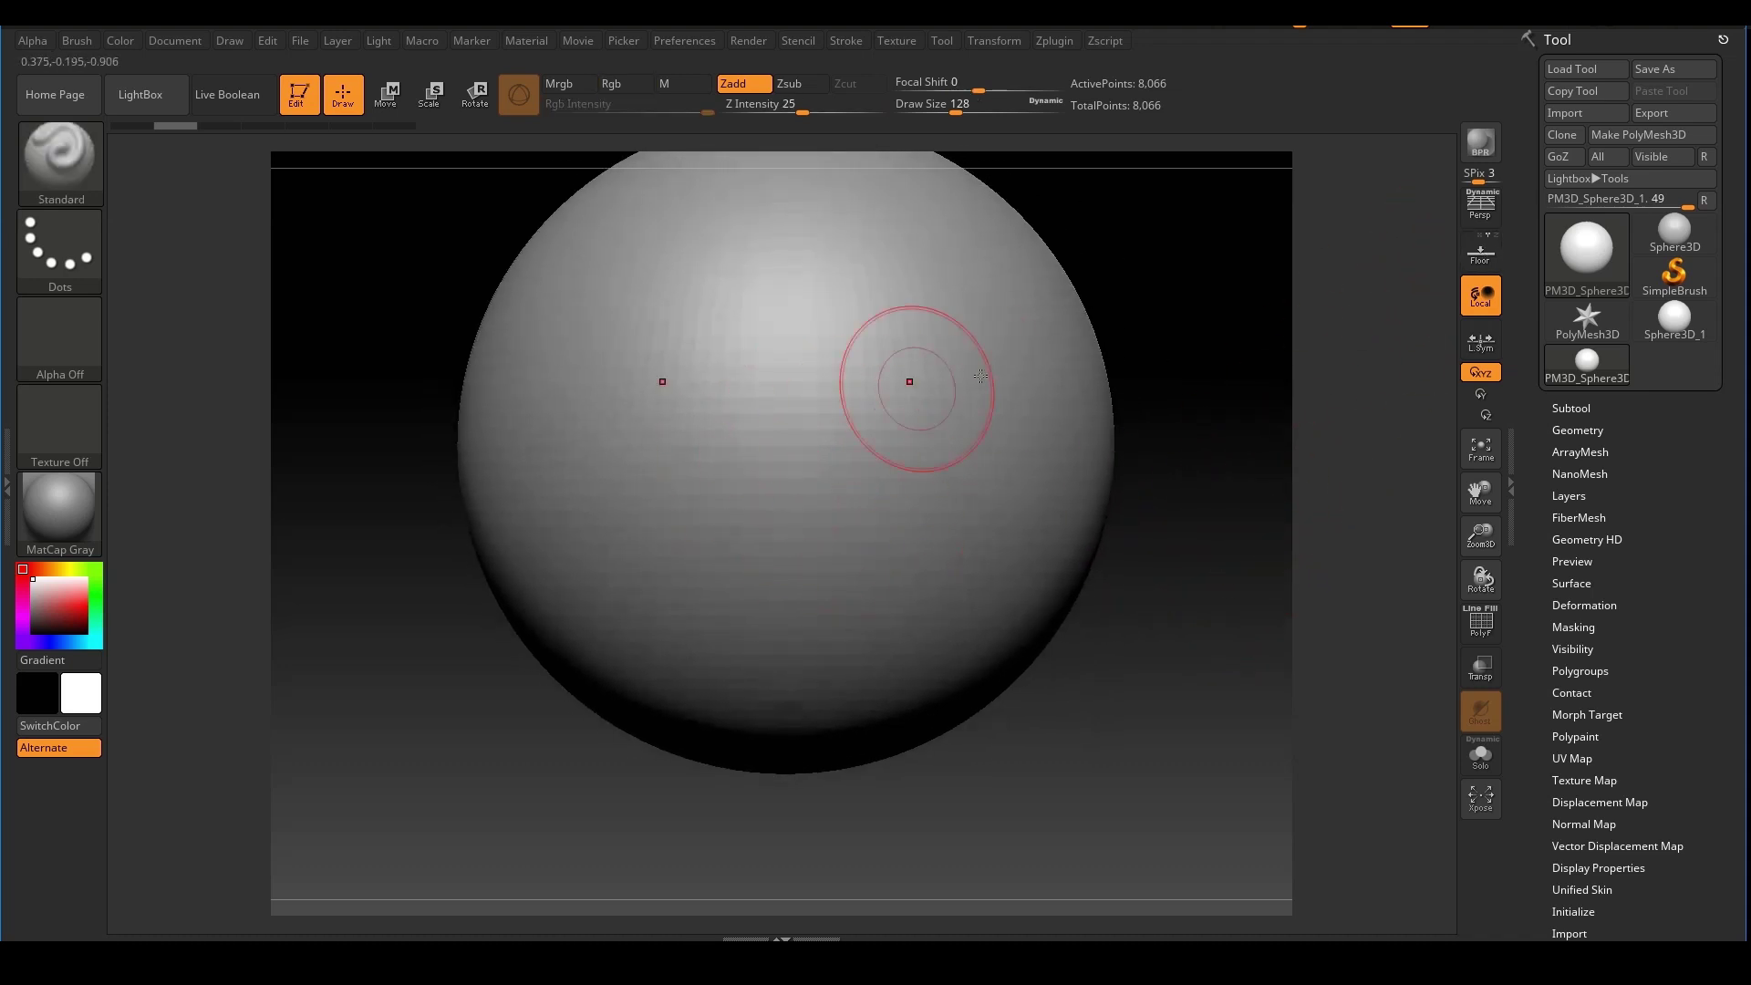
right_click_drag(1145, 567, 1141, 499)
right_click(1146, 532)
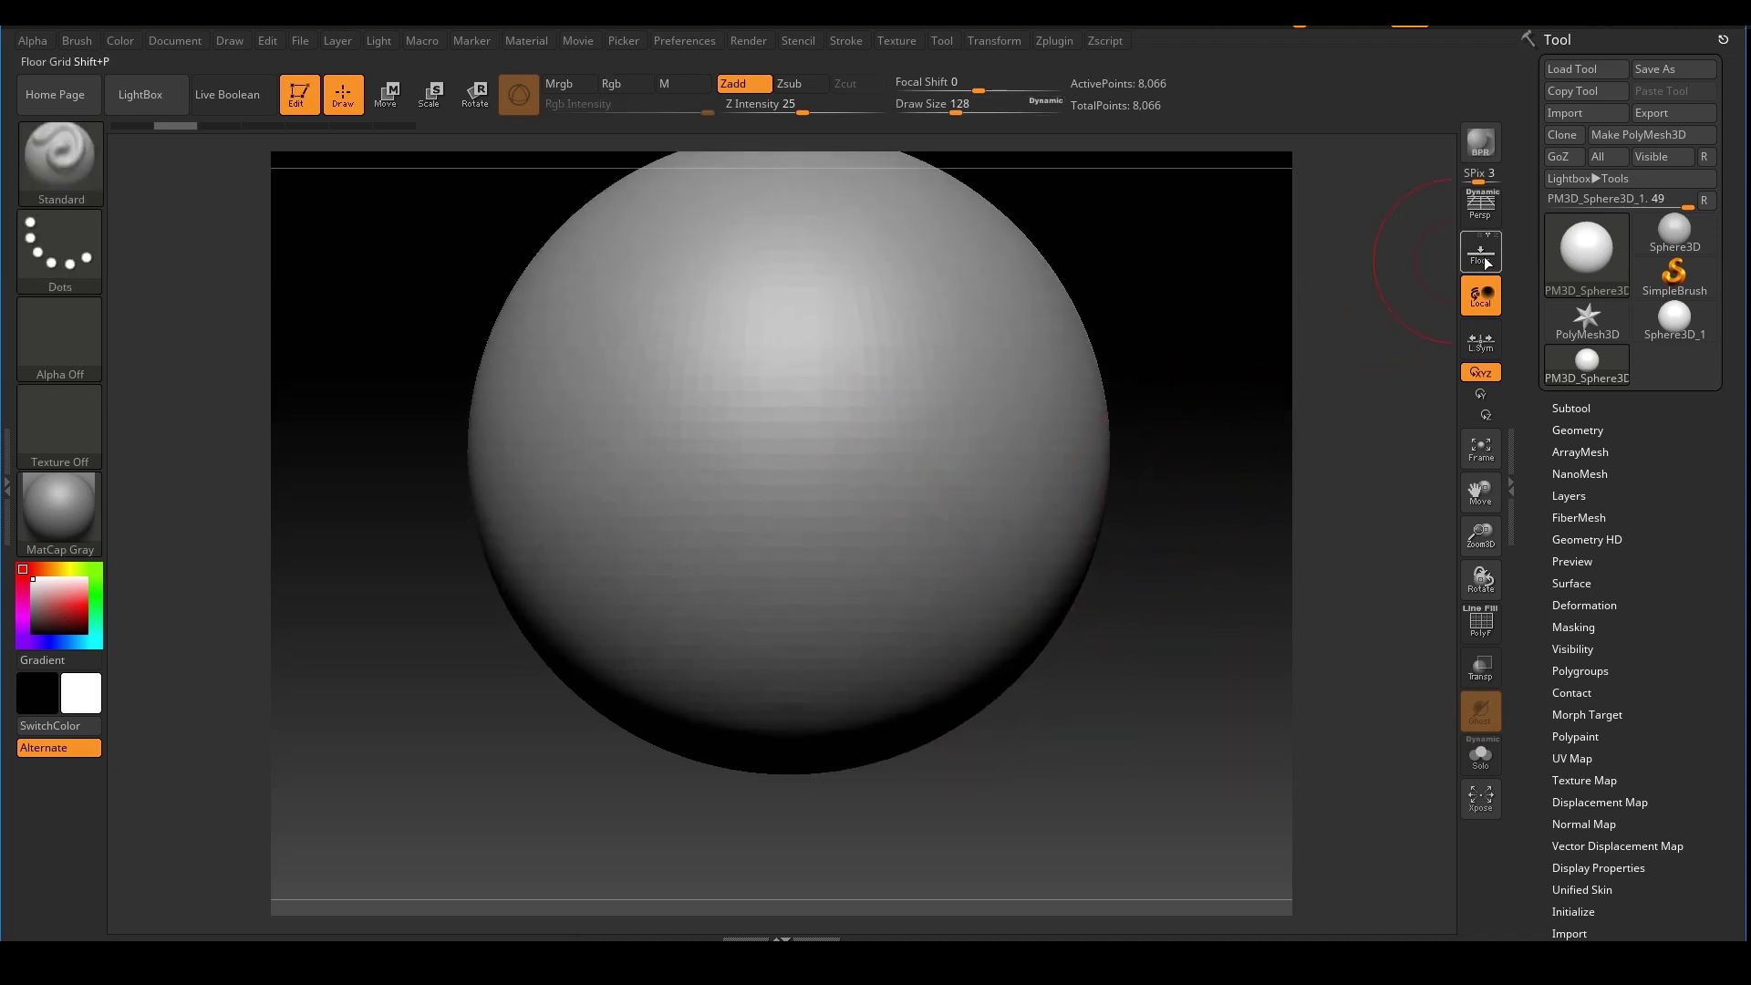
left_click_drag(1323, 383, 1119, 628)
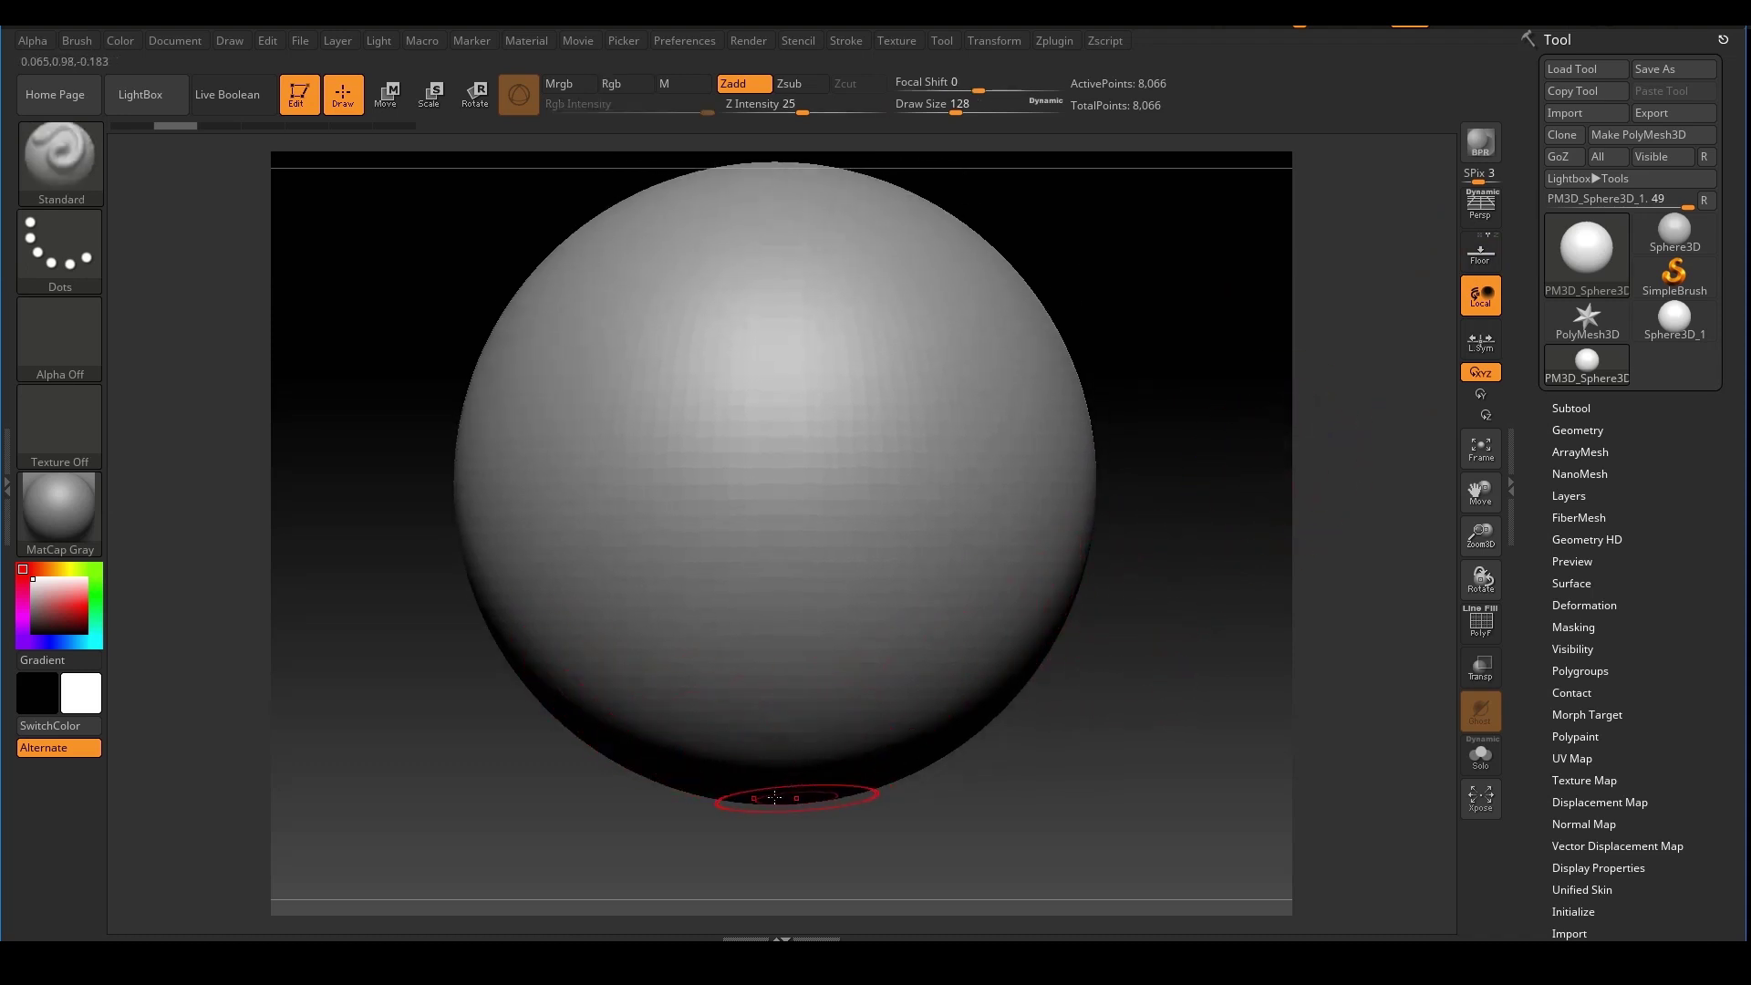
Temporarily switch to the MaskPen masking brush and check it as the current brush
key("ctrl")
left_click_drag(1141, 537, 1152, 501, "alt")
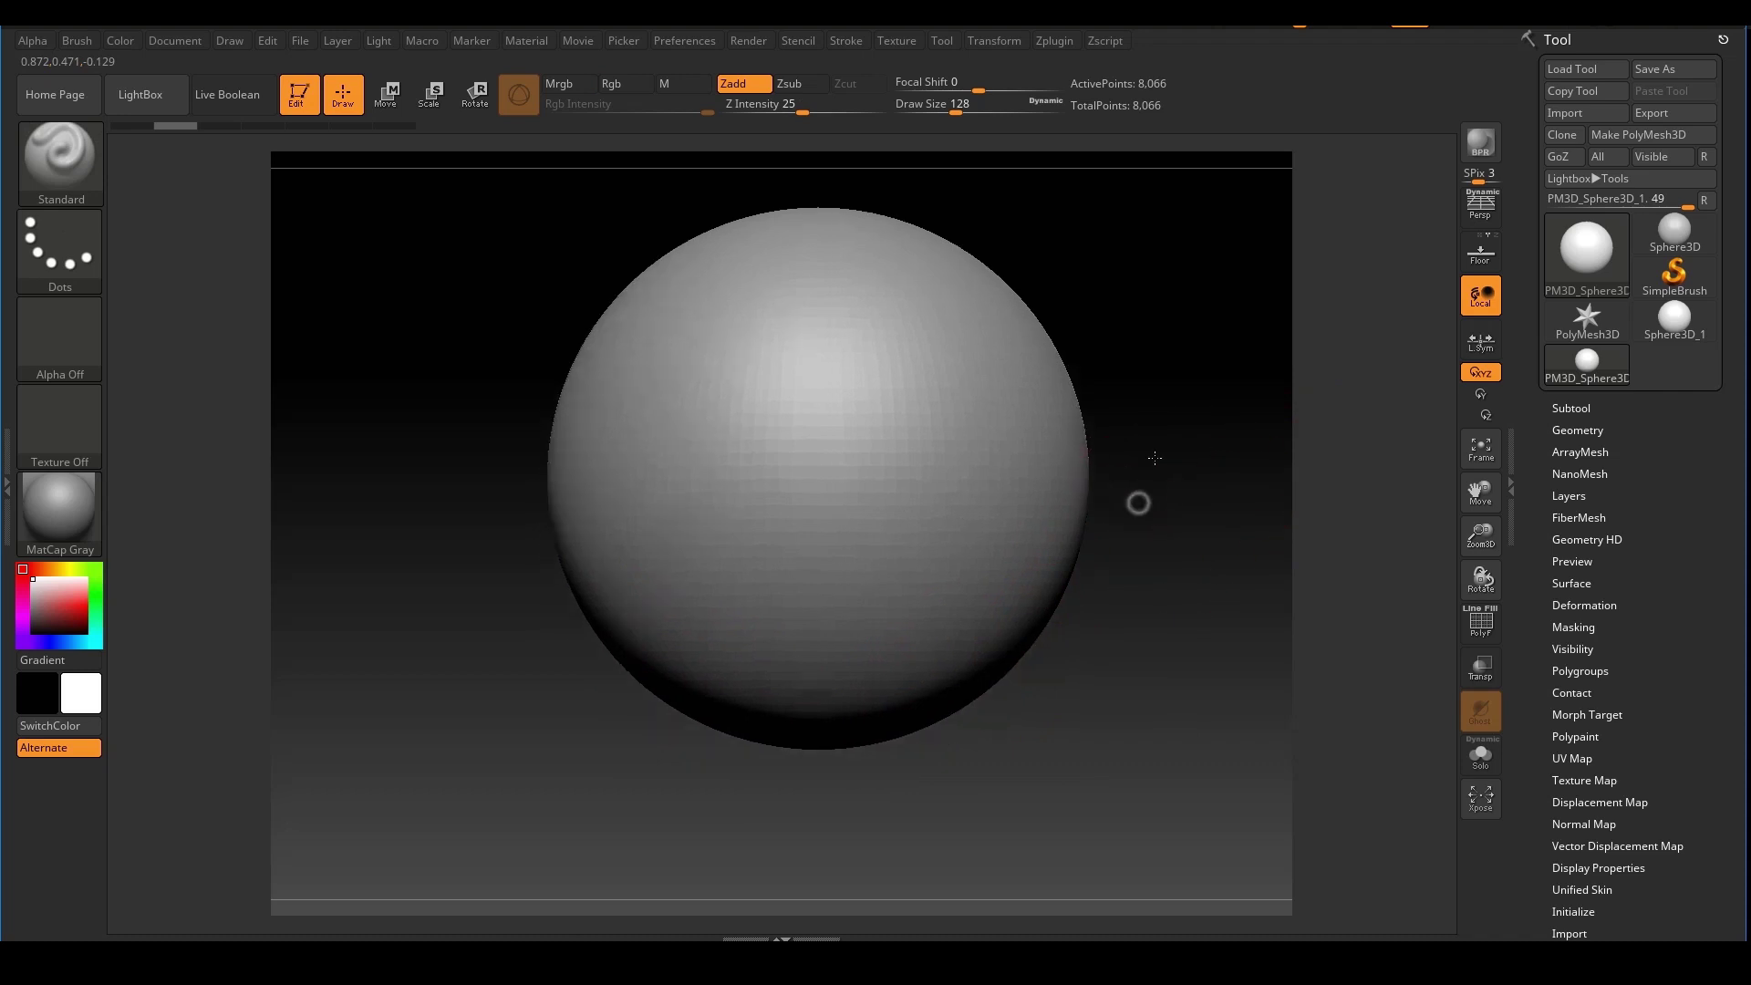
mouse_move(1185, 657)
left_mouse_down("alt")
mouse_move(1204, 679)
mouse_move(1124, 567)
mouse_move(1123, 589)
left_mouse_up("alt")
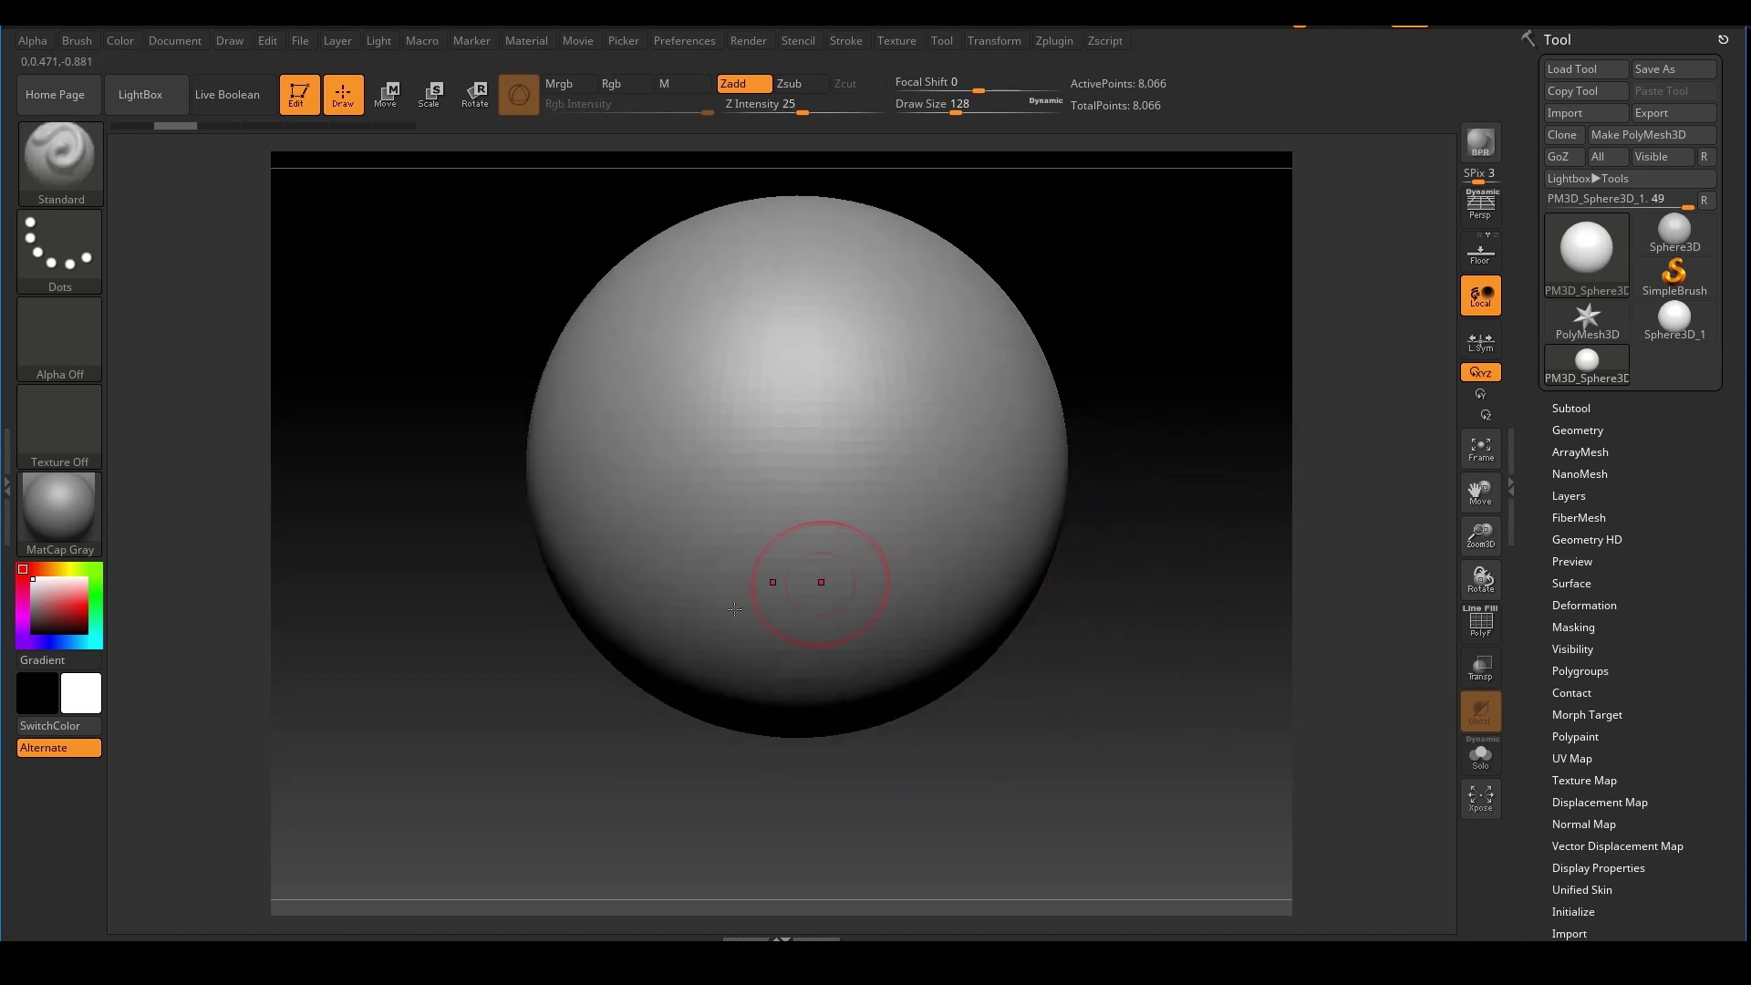
right_click(1001, 653)
mouse_move(1009, 654)
left_mouse_down("alt")
mouse_move(1049, 601)
mouse_move(1042, 646)
left_mouse_up("alt")
key("ctrl")
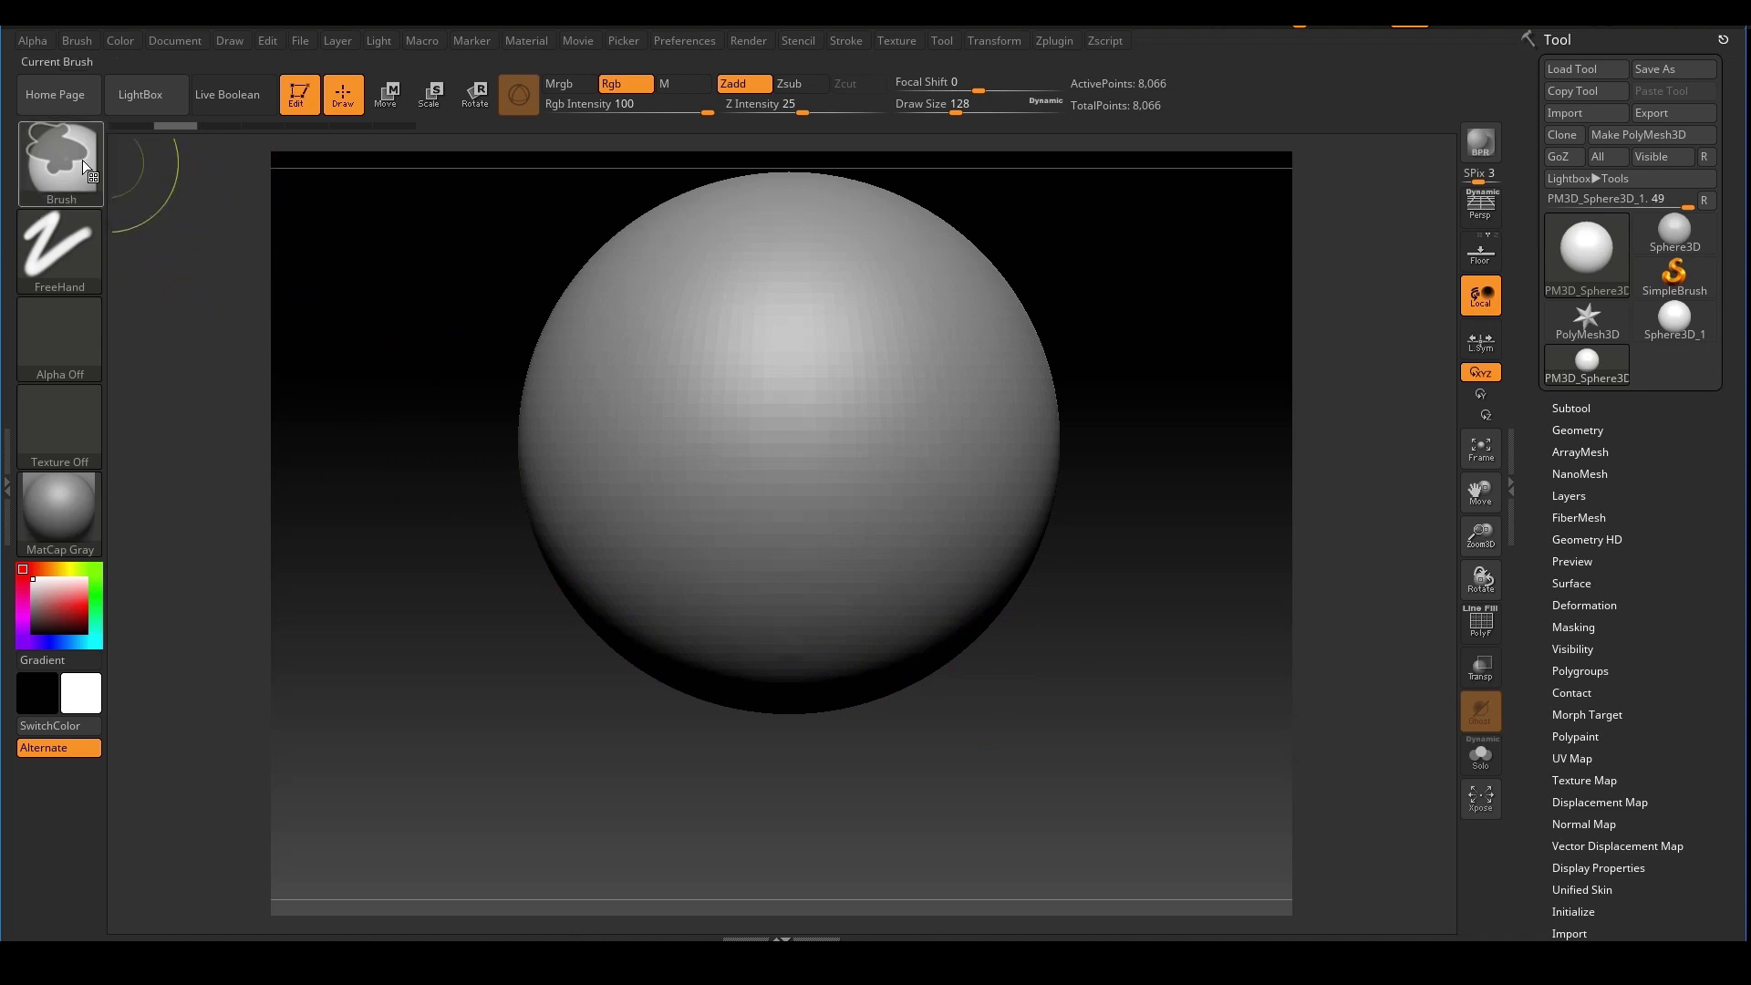
left_click(59, 159)
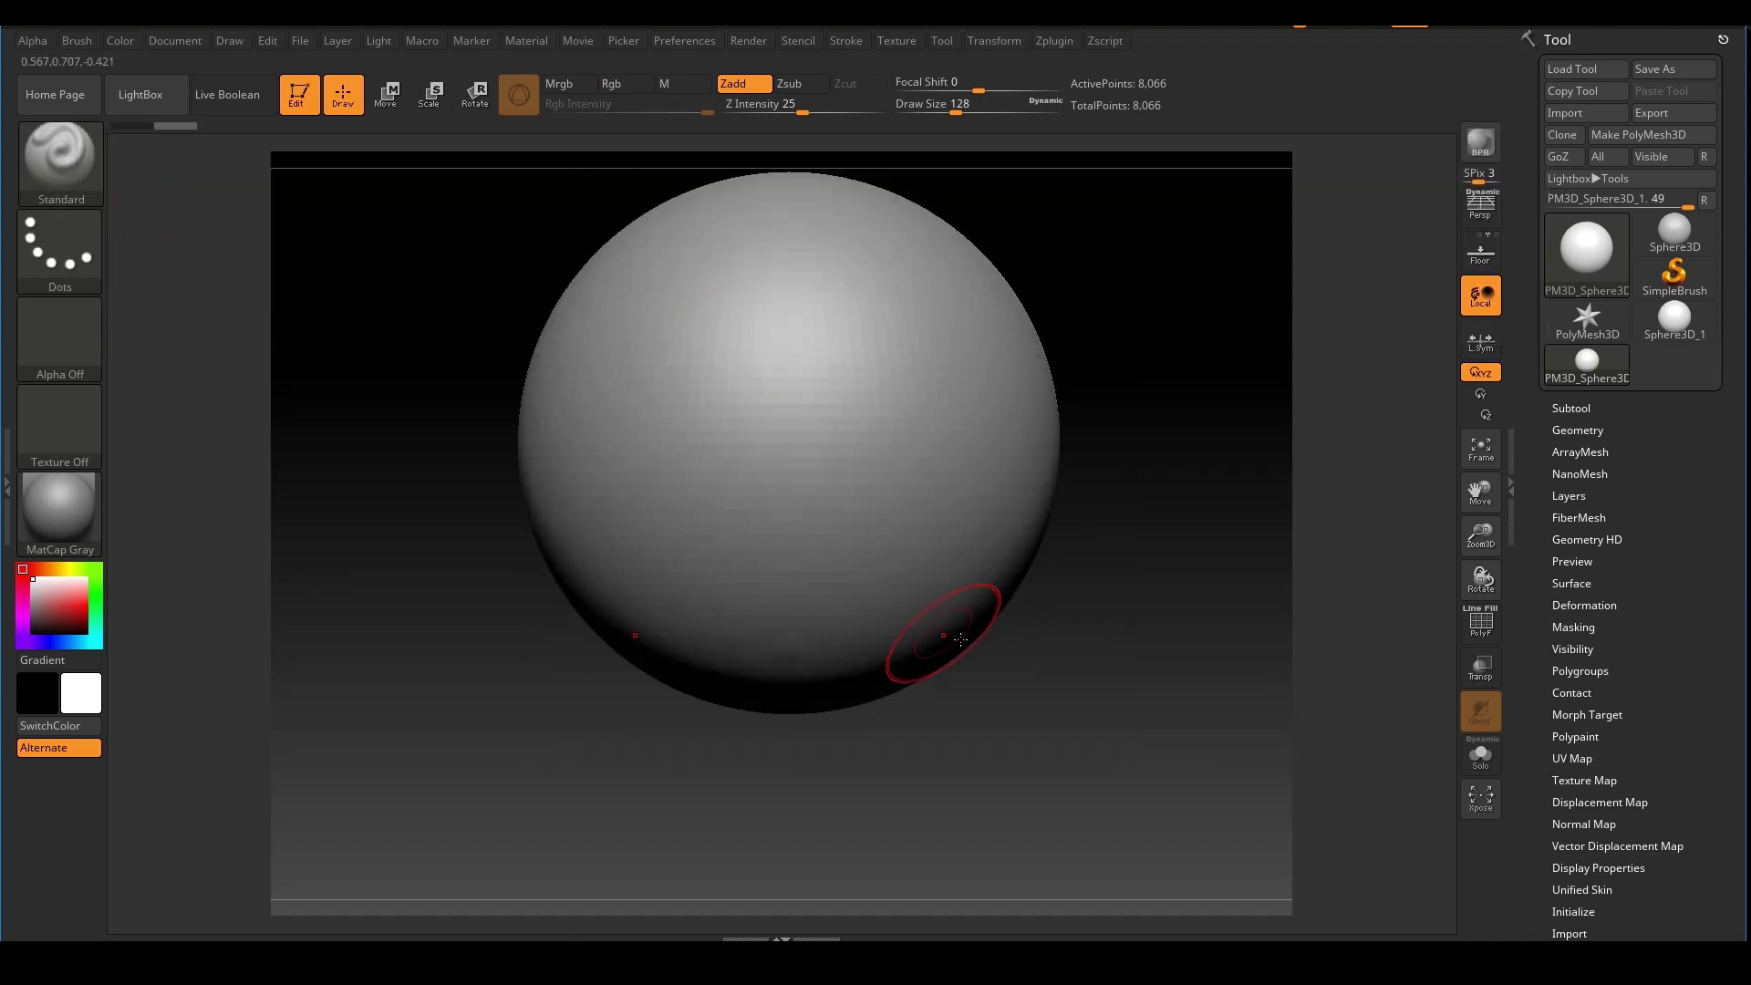
Paint a filled round mask on the lower part of the sphere with the MaskPen brush and FreeHand stroke
mouse_move(813, 792)
left_mouse_down()
mouse_move(693, 790)
mouse_move(703, 670)
mouse_move(690, 688)
mouse_move(769, 609)
left_mouse_up()
left_click_drag(954, 740, 941, 714)
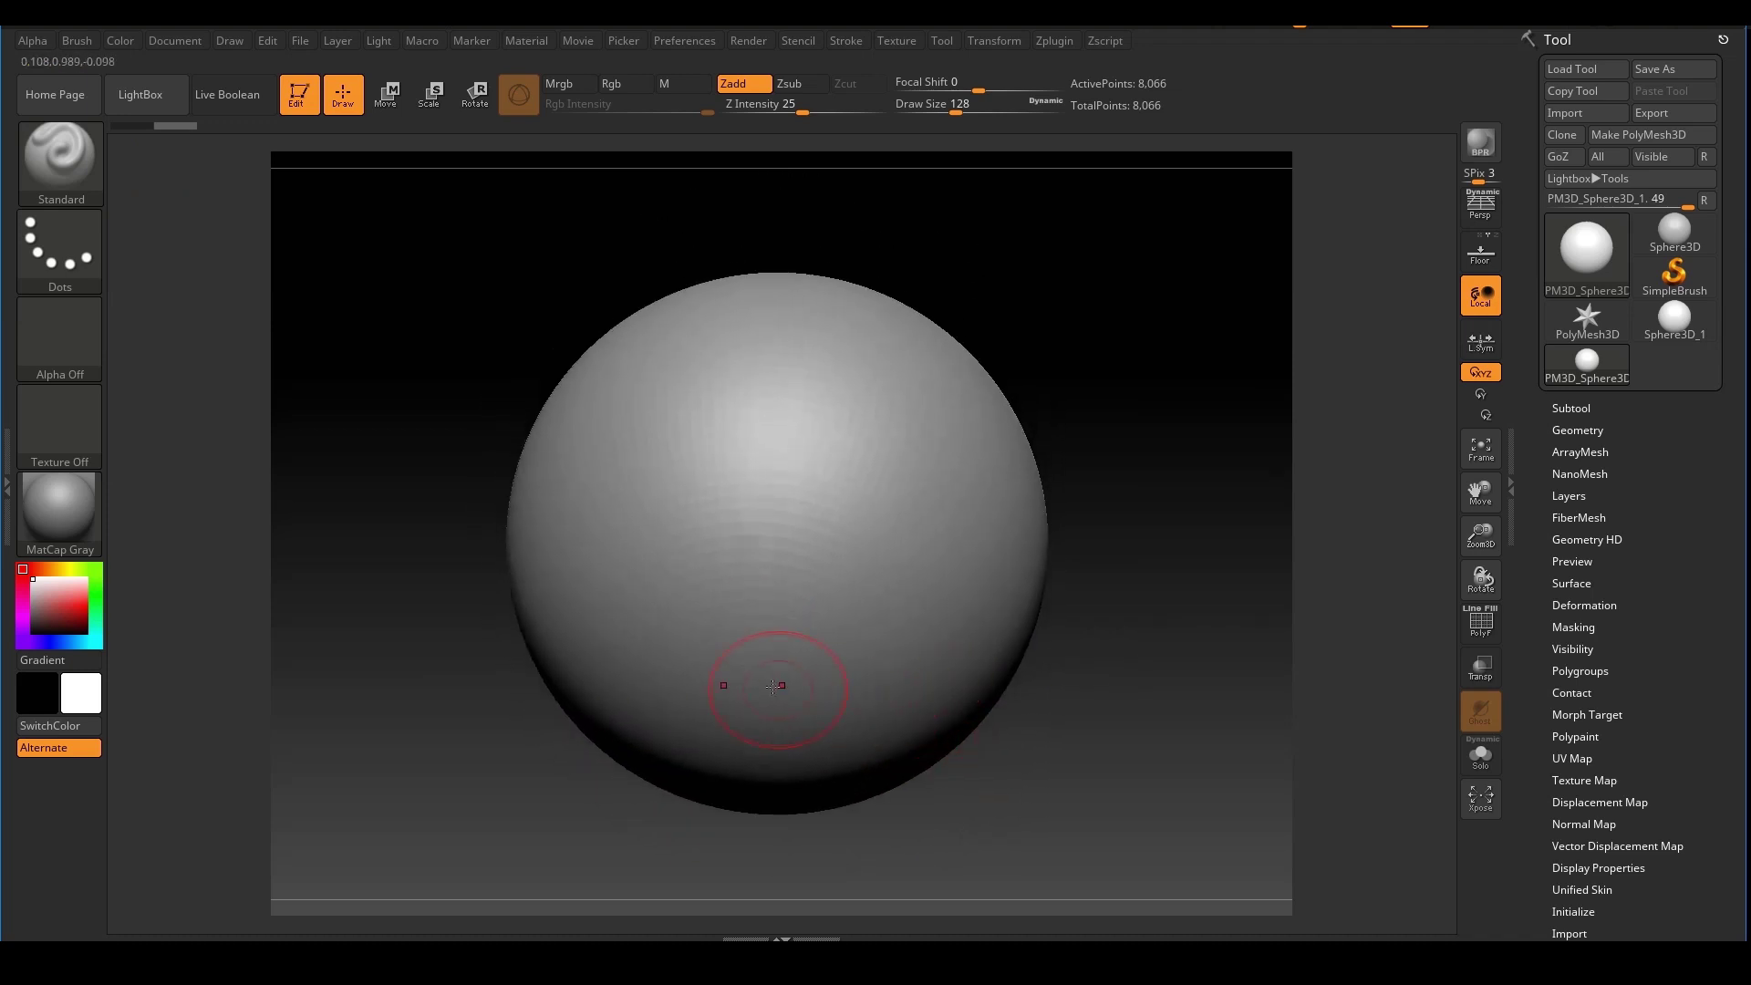
key("ctrl")
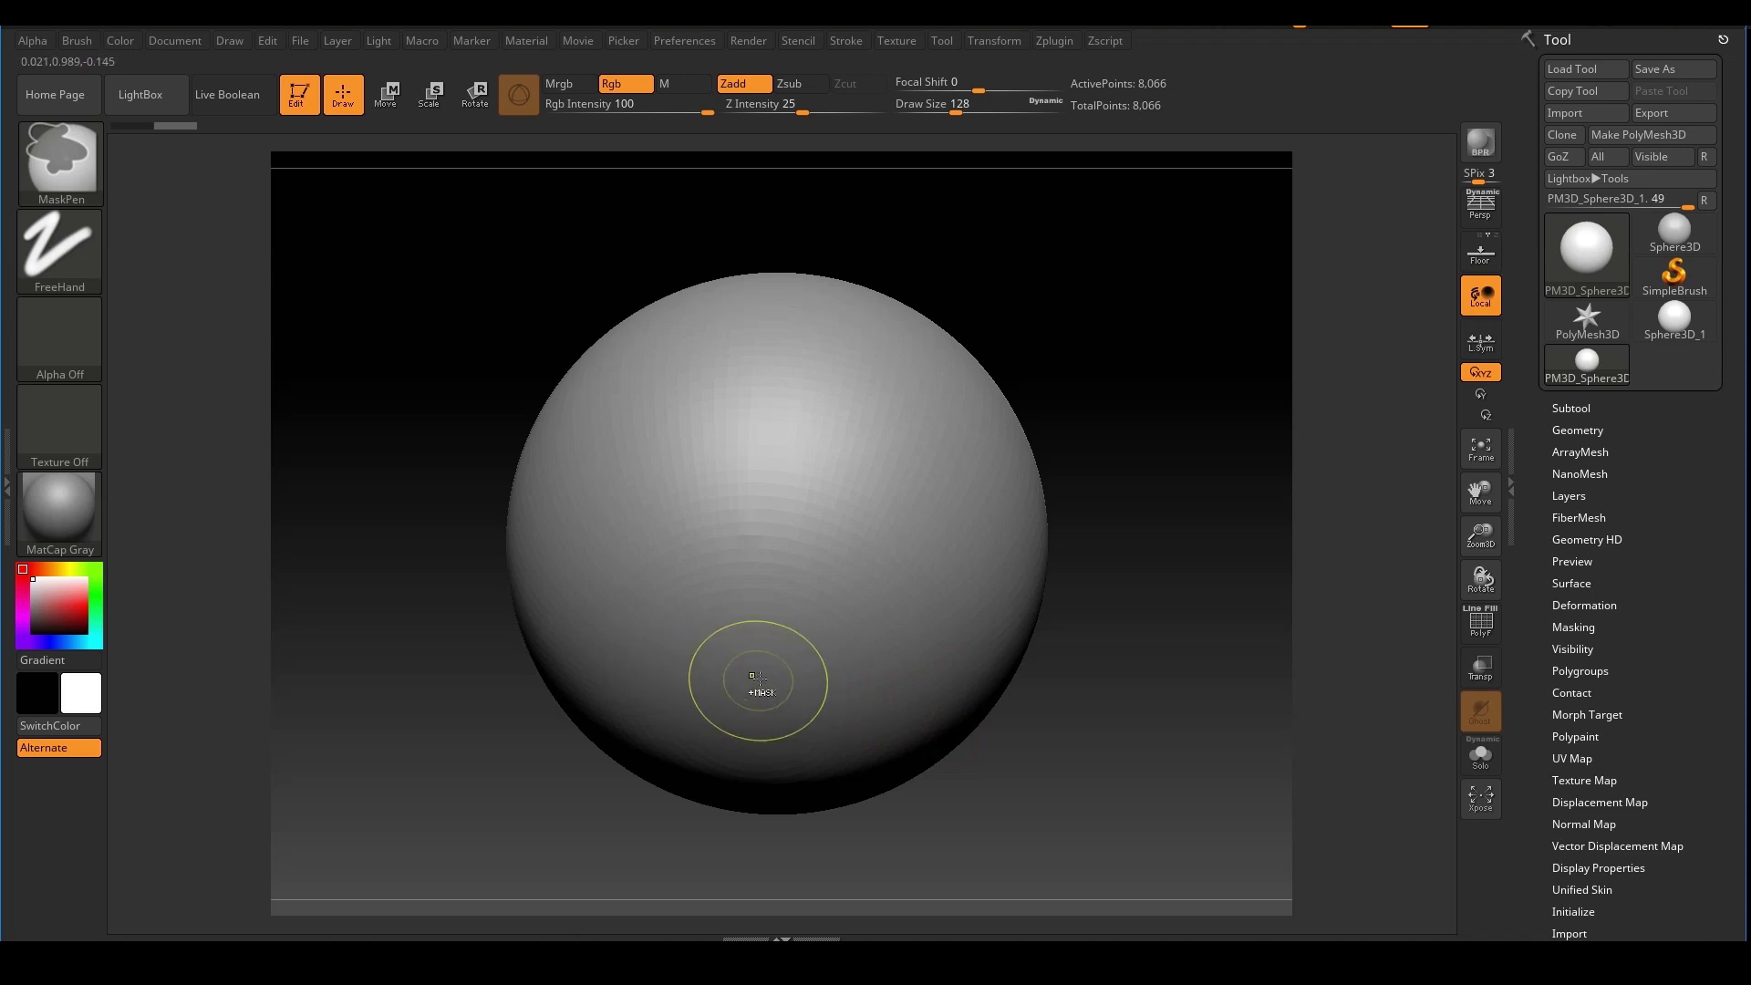
mouse_move(758, 683)
left_mouse_down("ctrl")
mouse_move(747, 665)
mouse_move(771, 702)
mouse_move(790, 676)
mouse_move(699, 693)
left_mouse_up("ctrl")
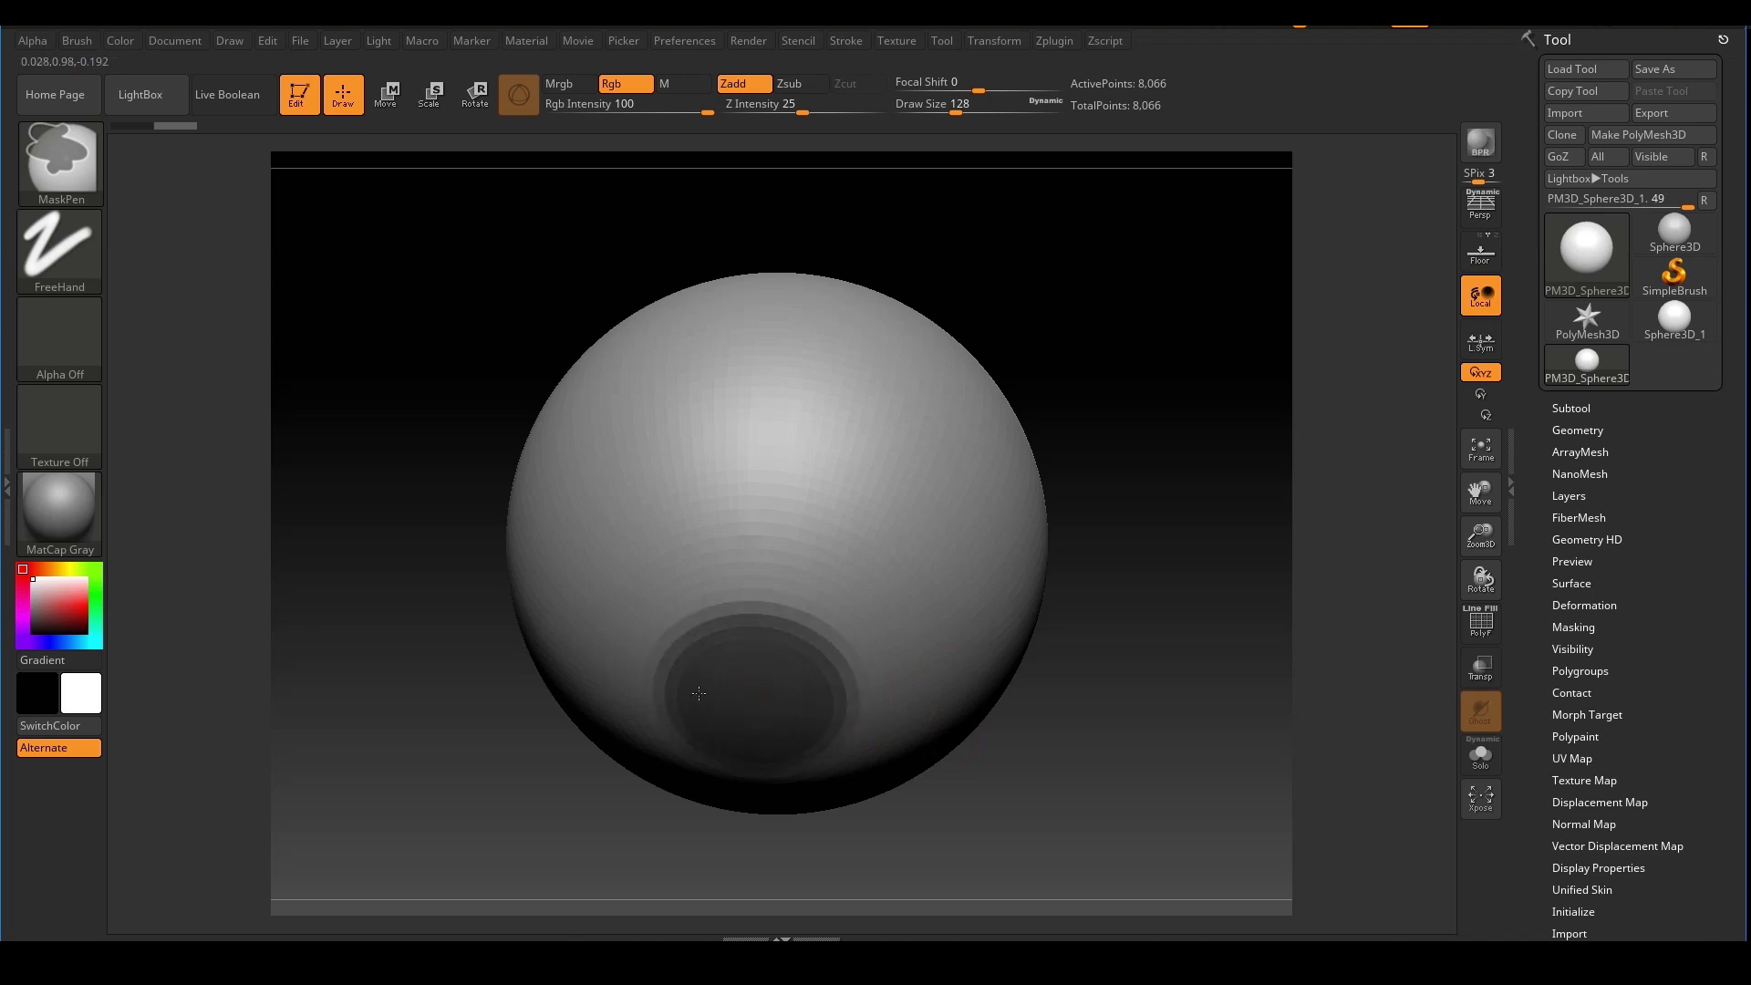
left_click_drag(717, 633, 677, 711, "ctrl")
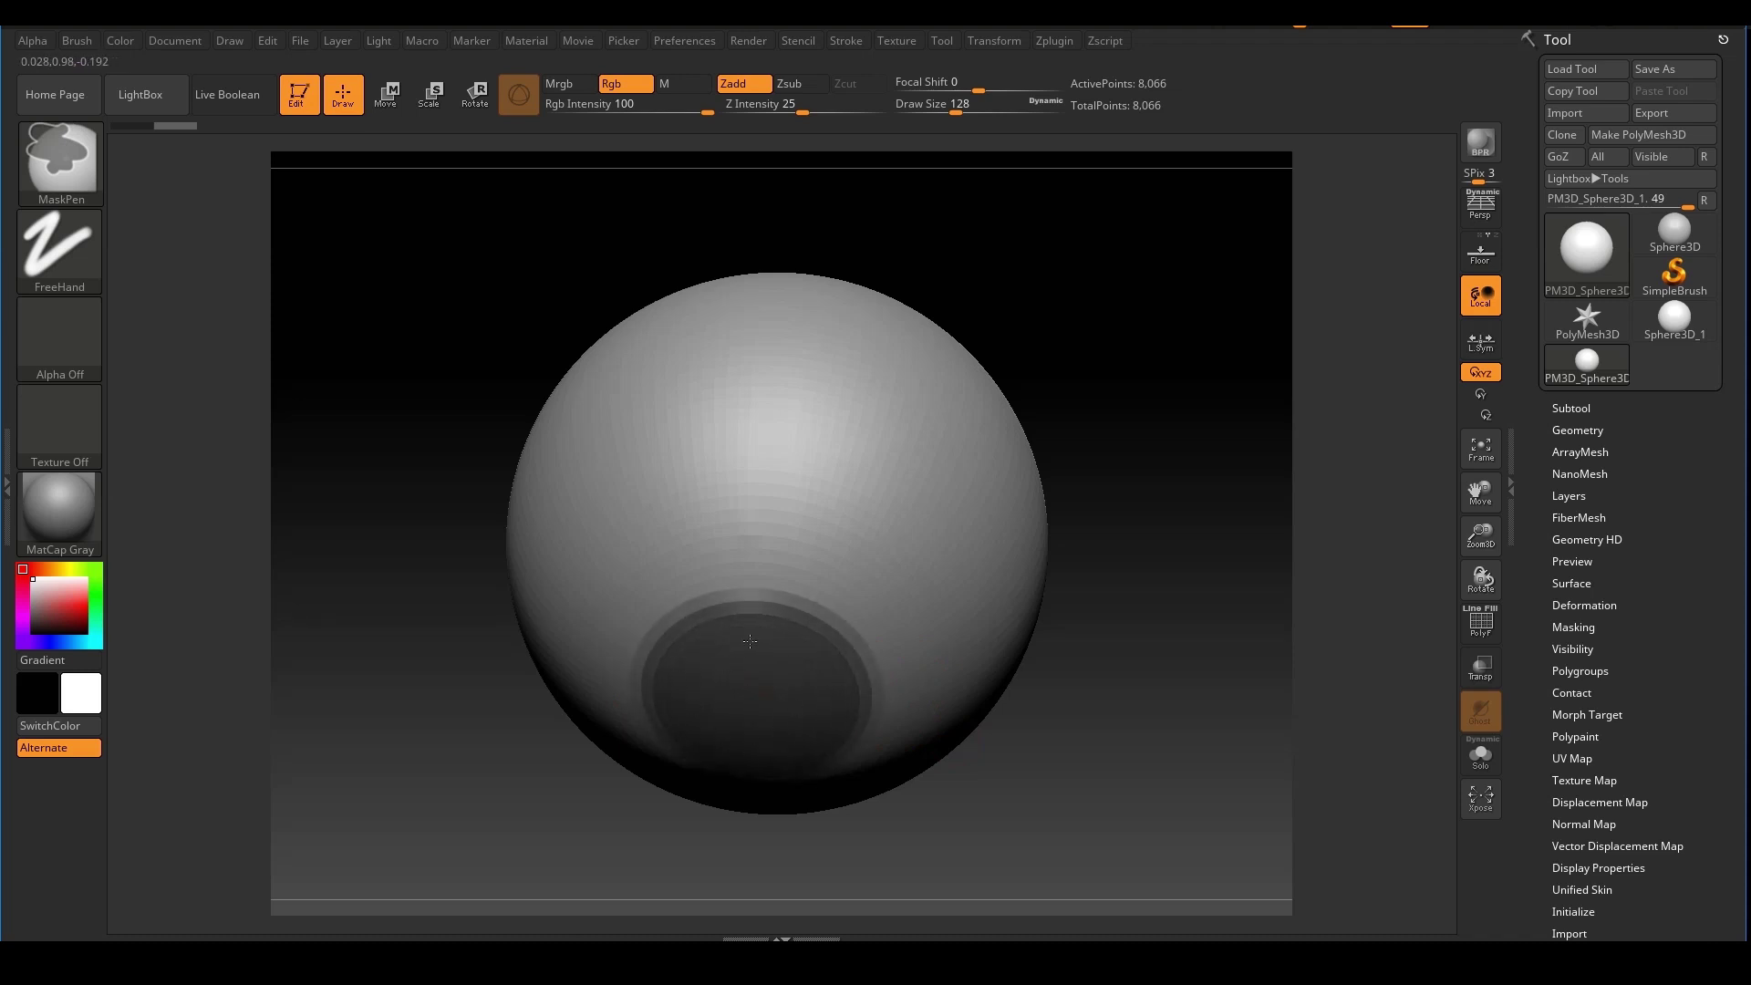
left_click_drag(750, 642, 725, 643, "ctrl")
left_click_drag(1188, 657, 1184, 627)
left_click_drag(740, 685, 685, 666, "ctrl")
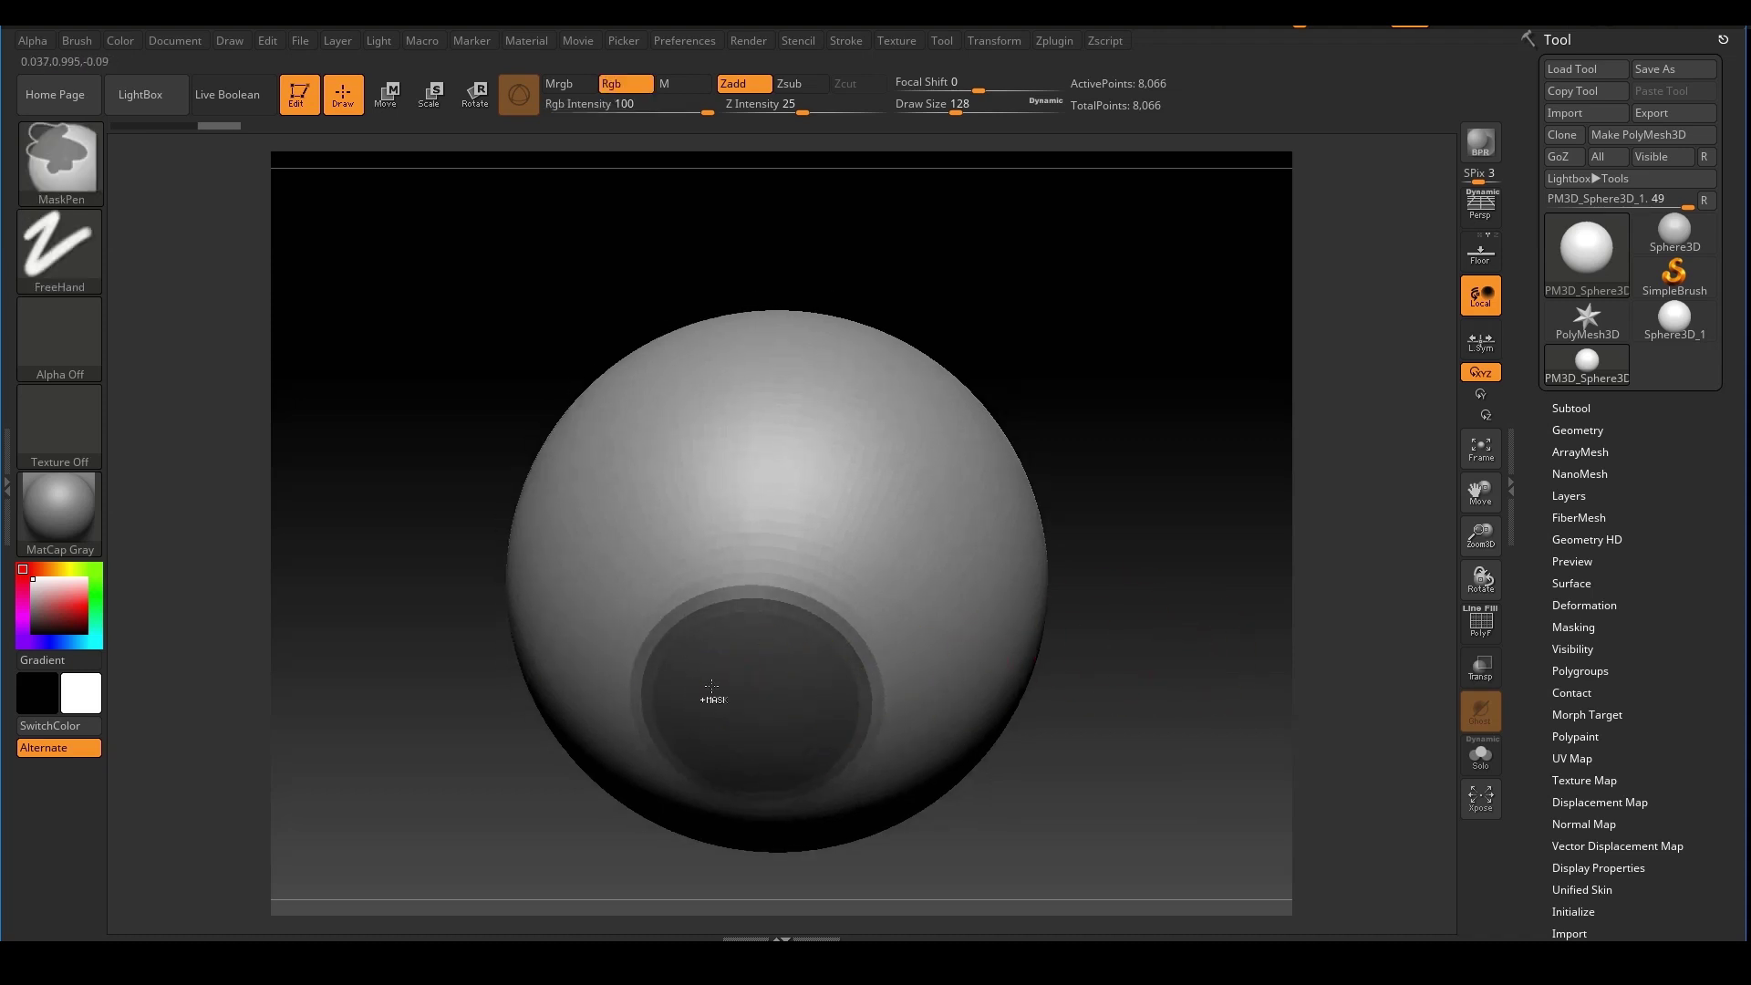
left_click_drag(1173, 446, 1174, 485)
Sculpt mirrored raised strokes outward across the round mask's edge with the Standard brush
left_click_drag(1064, 473, 1115, 436, "alt")
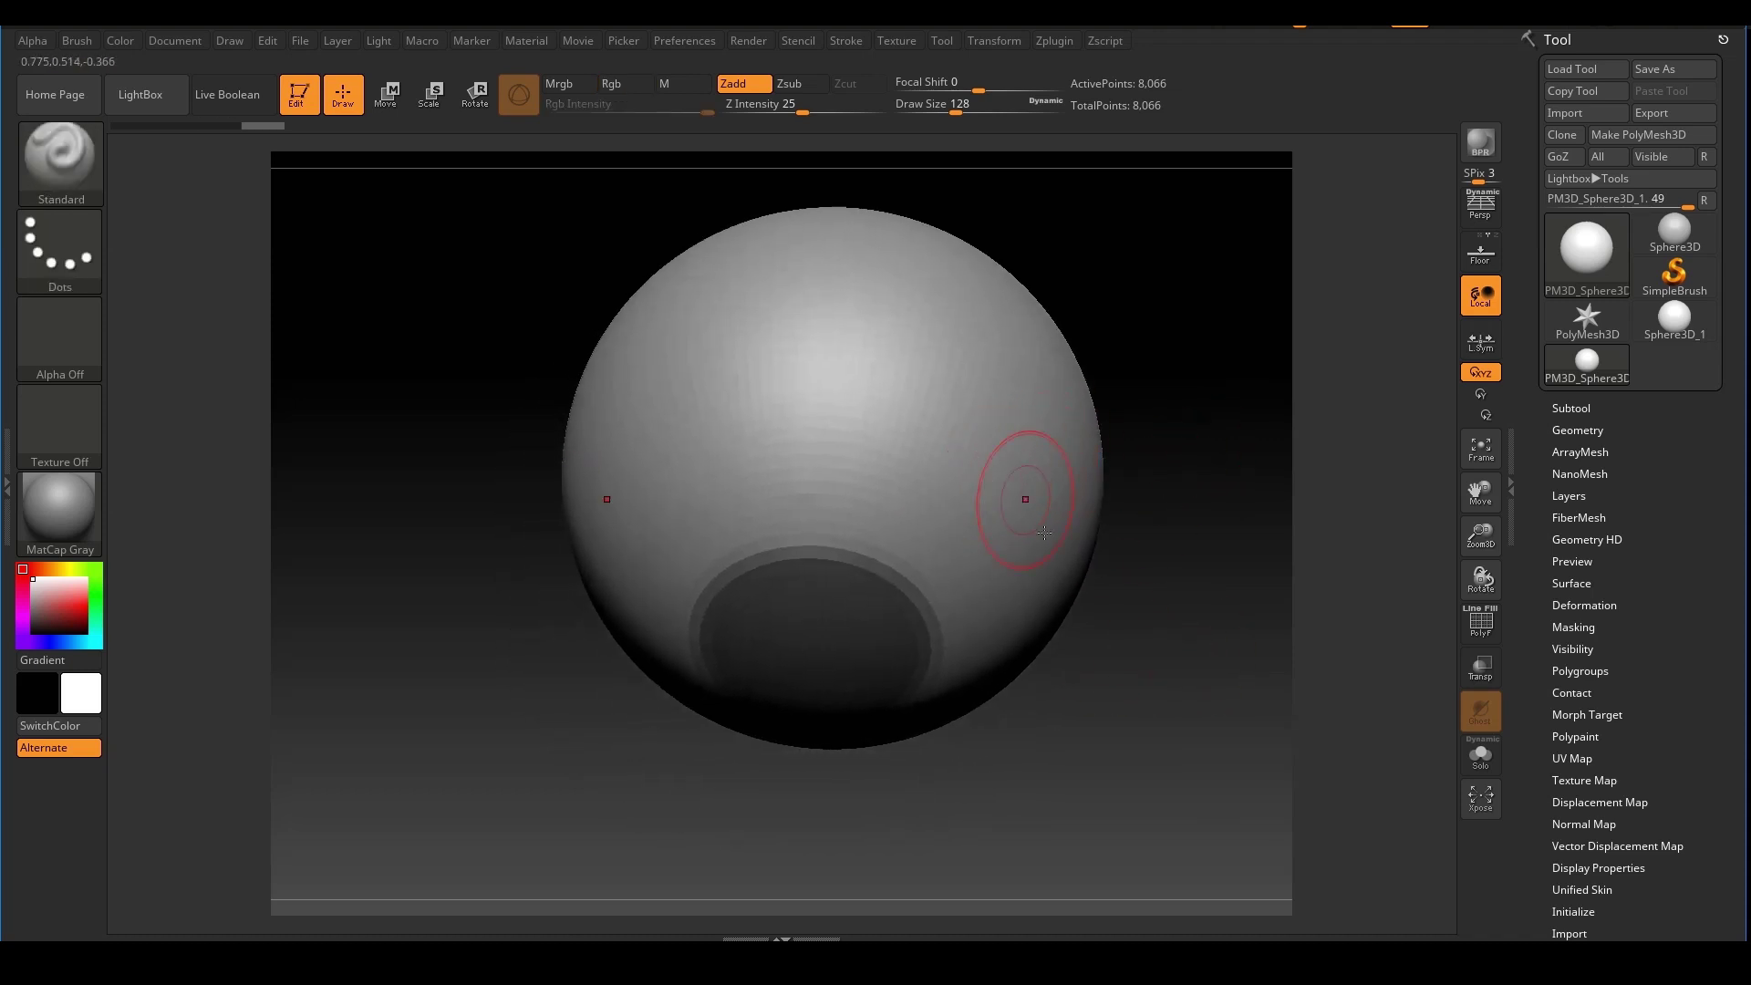
left_click_drag(870, 567, 758, 609, "alt")
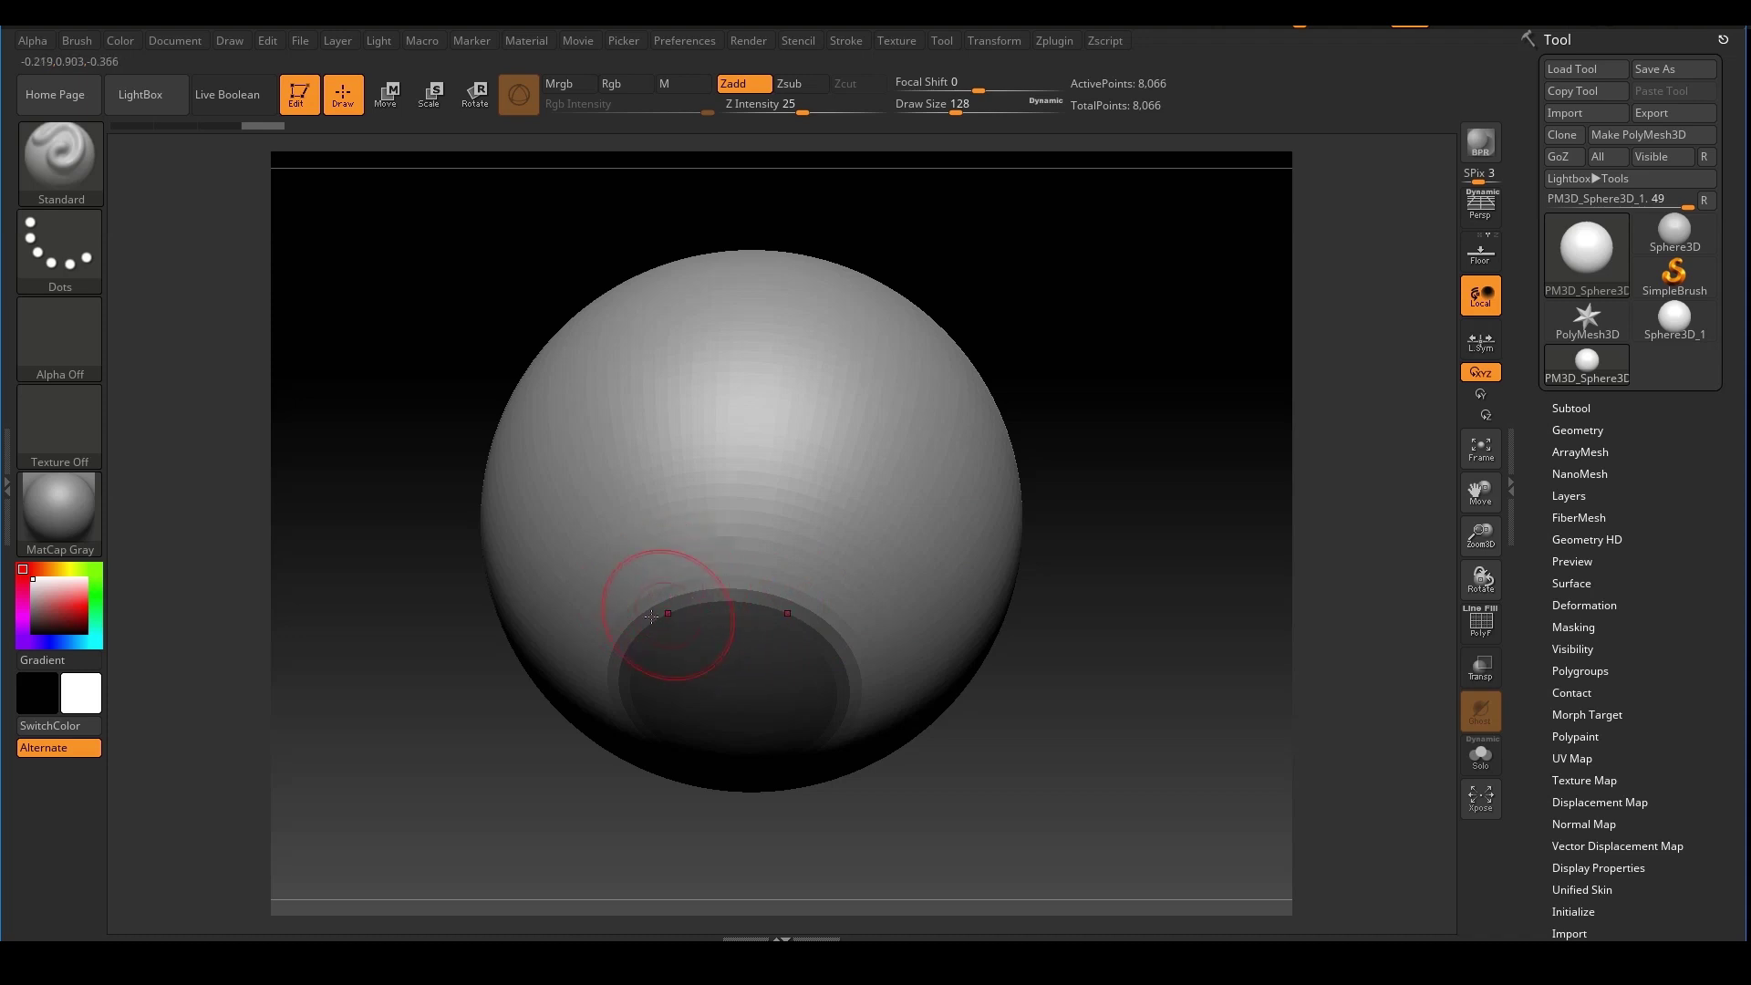
left_click_drag(660, 615, 641, 547)
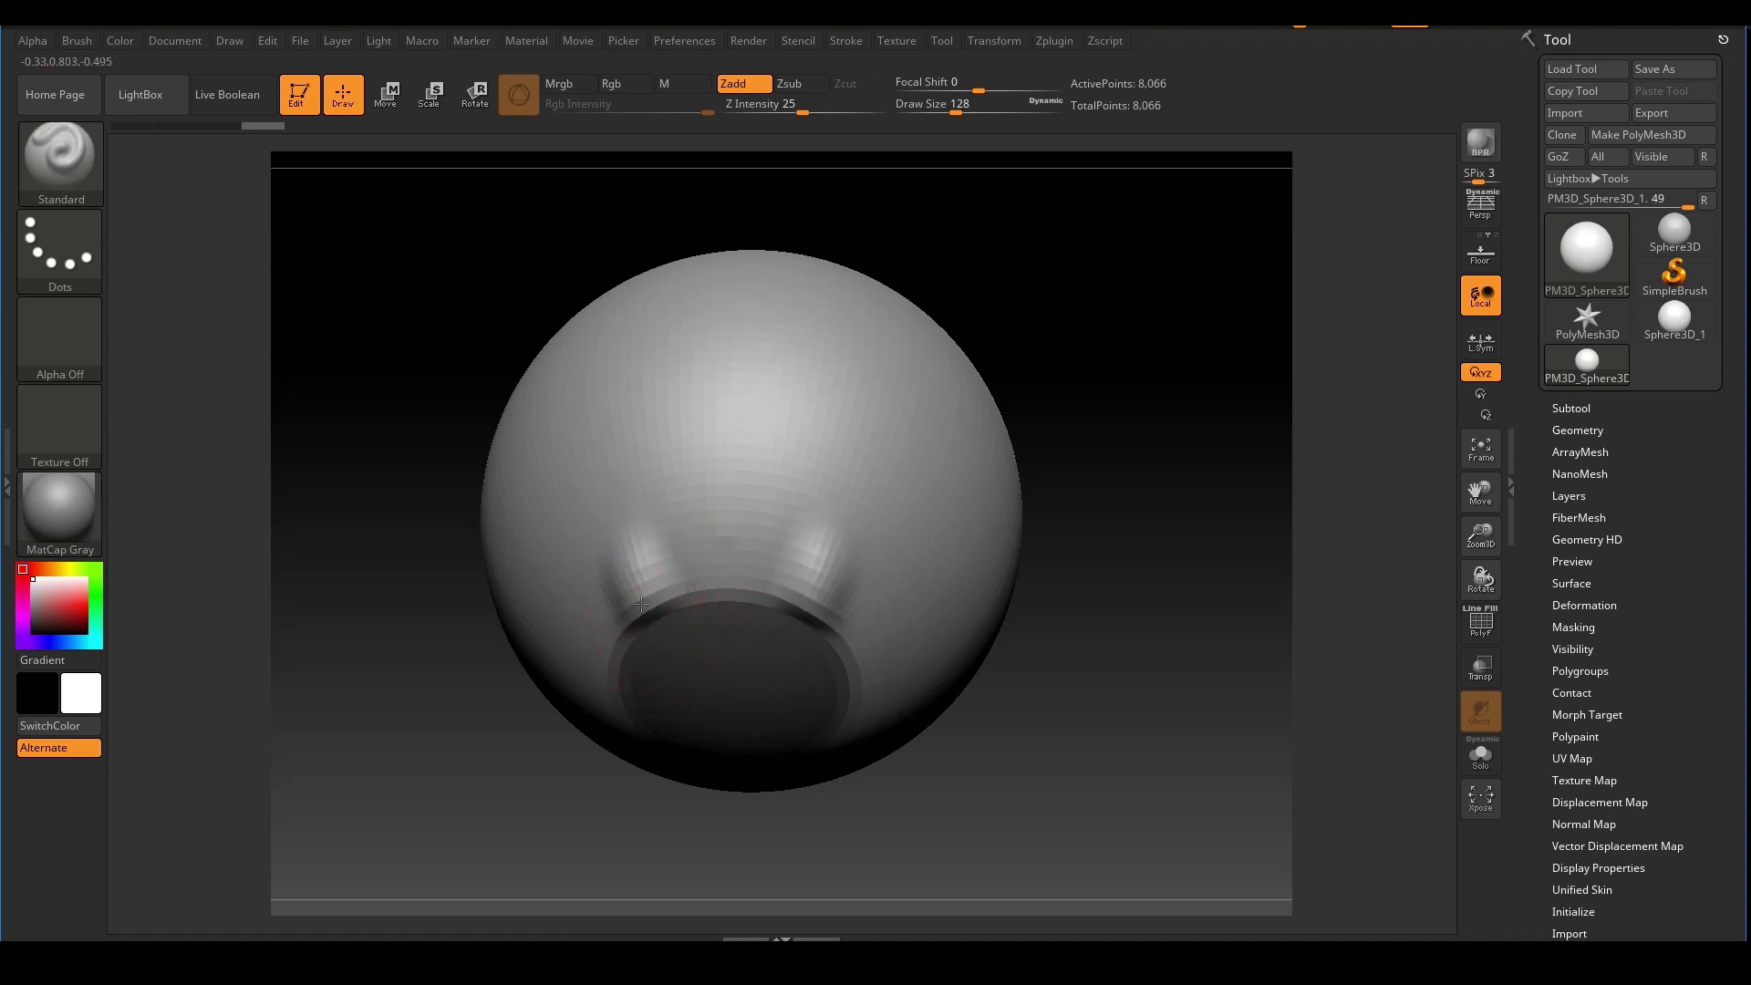
left_click_drag(657, 679, 575, 648)
left_click_drag(712, 617, 721, 568)
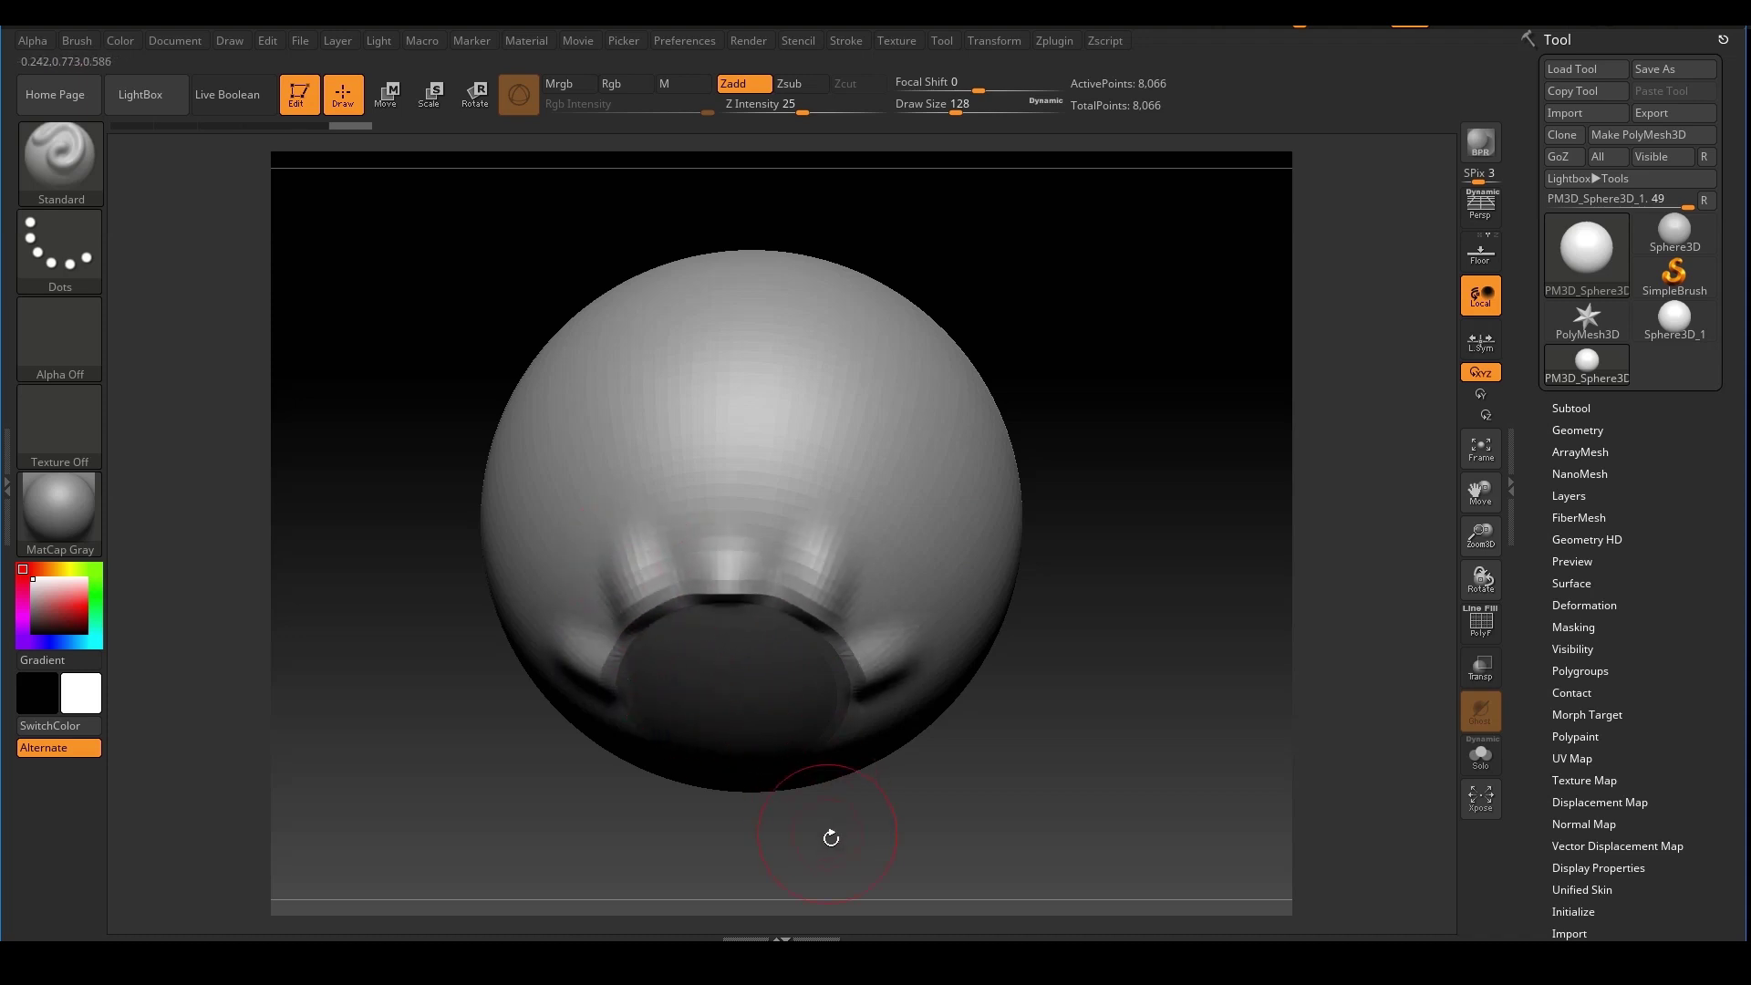
left_click_drag(829, 832, 782, 802)
left_click_drag(912, 786, 903, 764)
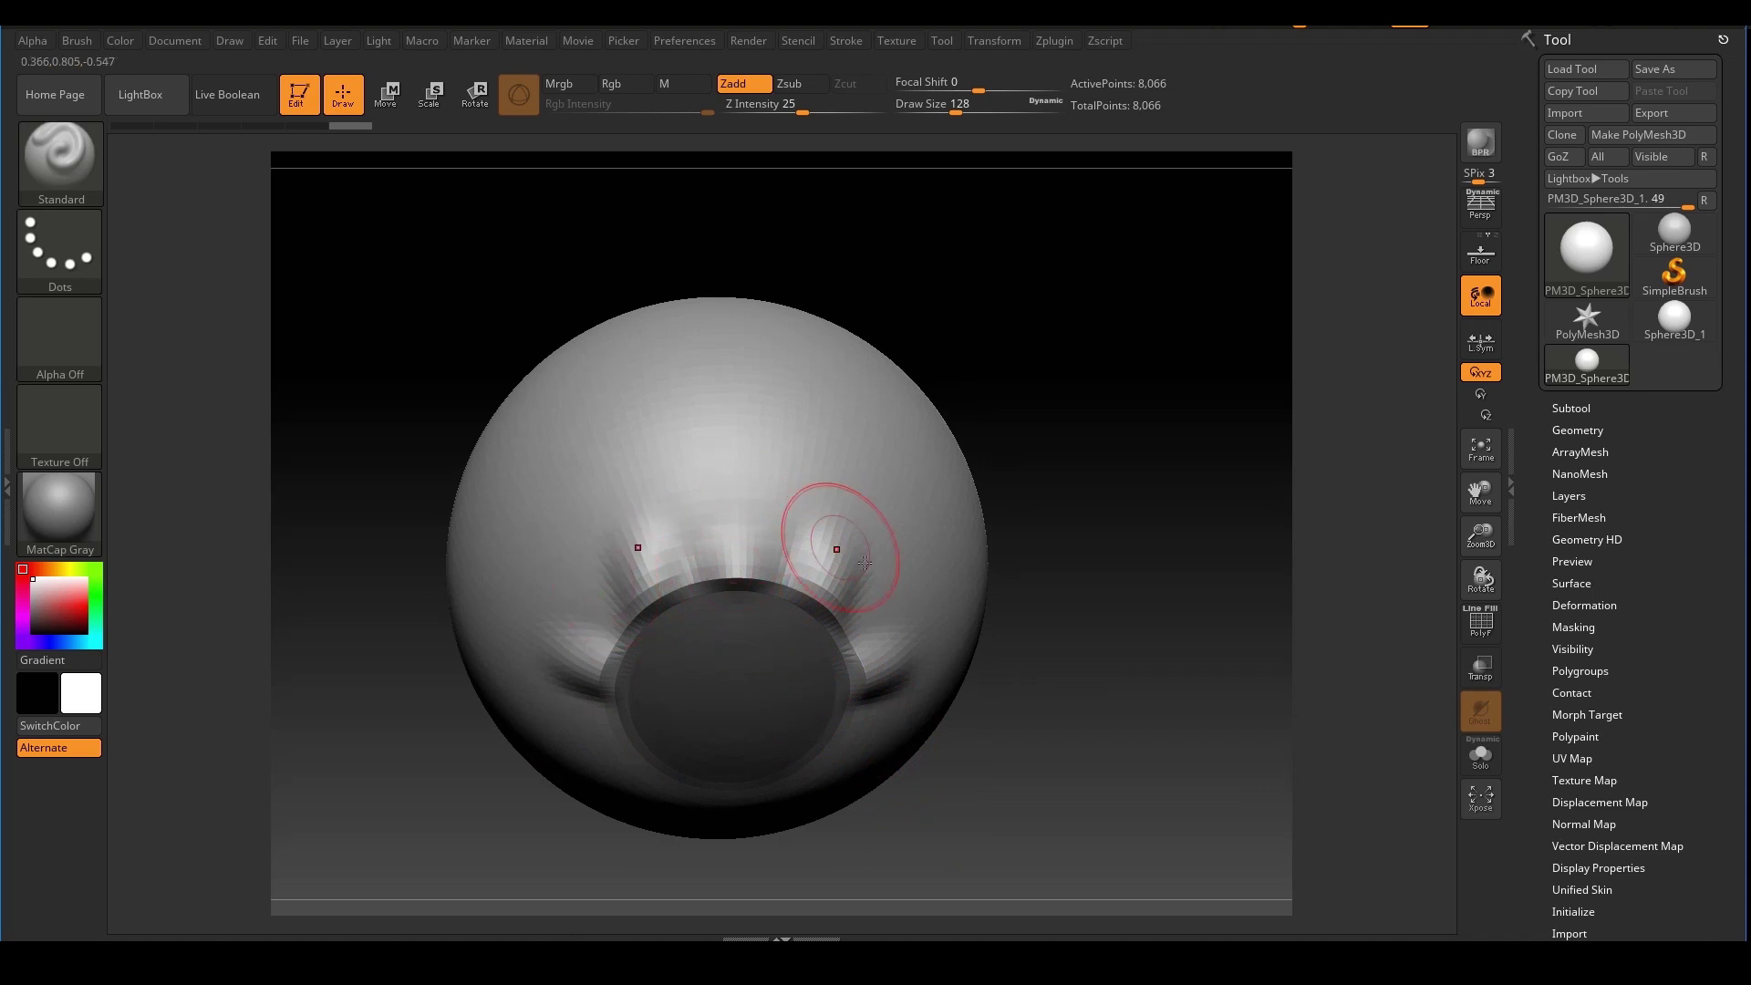
Undo the strokes around the mask, keeping the round mask on the smooth sphere
key("ctrl+z")
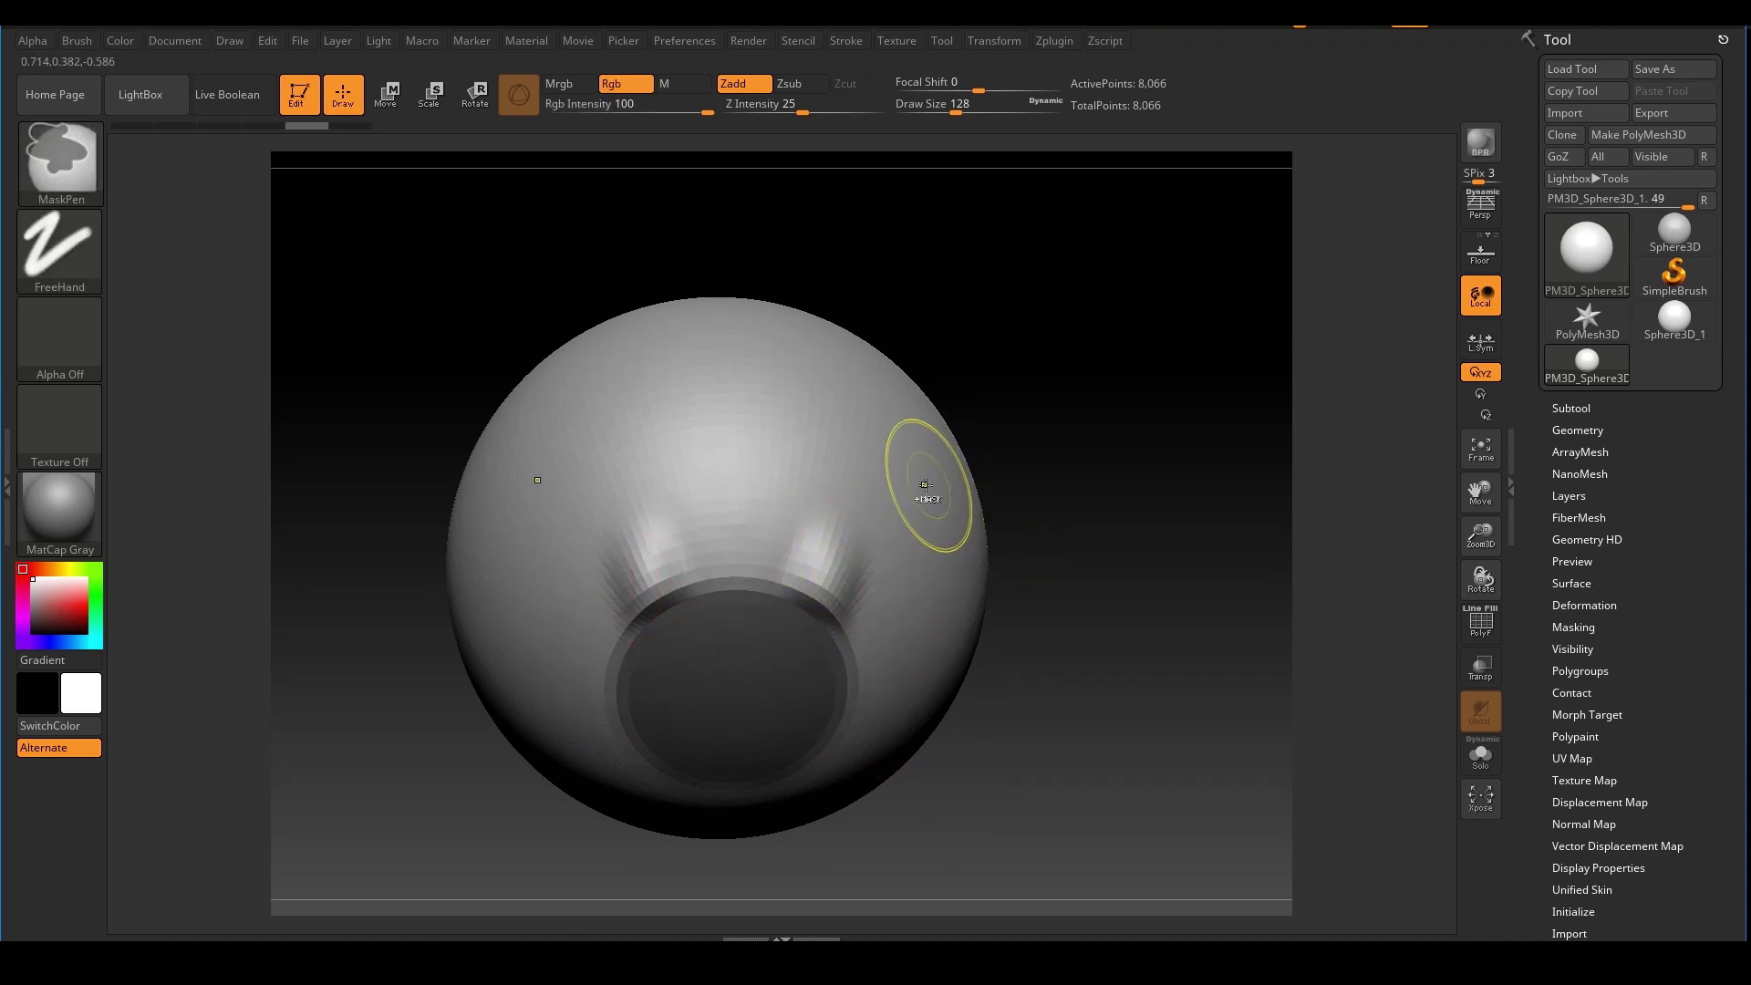
key("ctrl+z")
mouse_move(1090, 500)
left_mouse_down()
mouse_move(1138, 497)
mouse_move(1017, 403)
left_mouse_up()
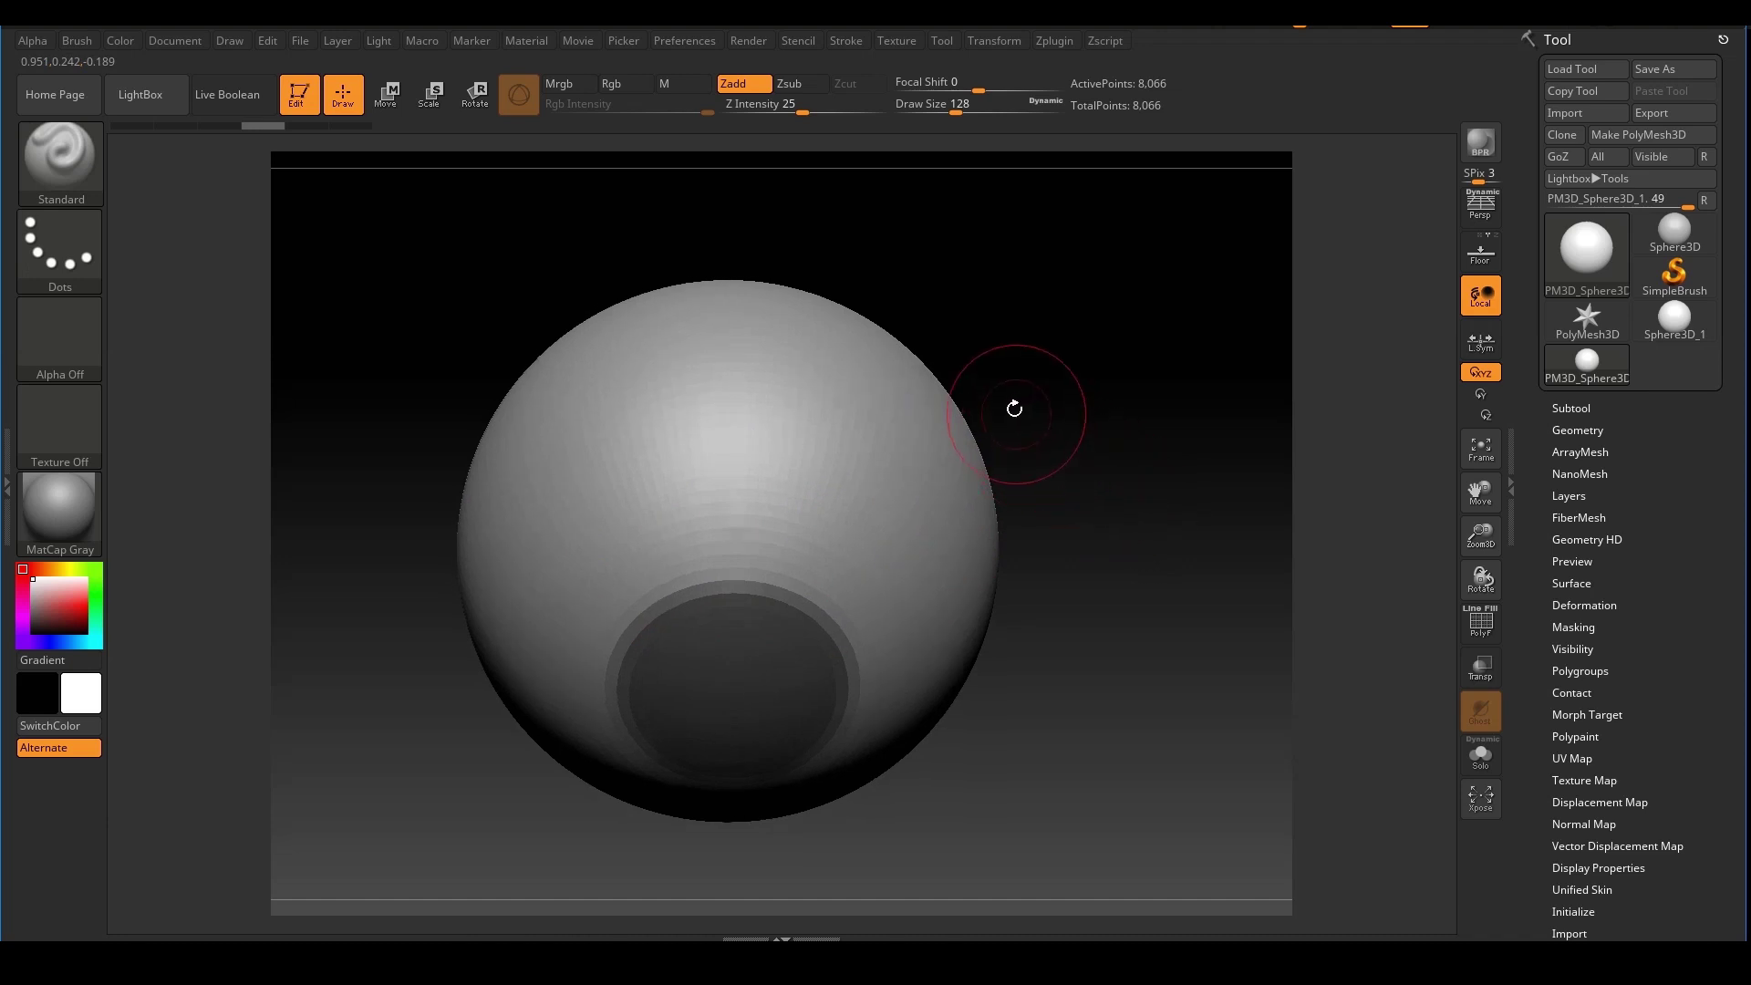
Invert the mask so that only the round area on the lower part of the sphere is unprotected
key("ctrl")
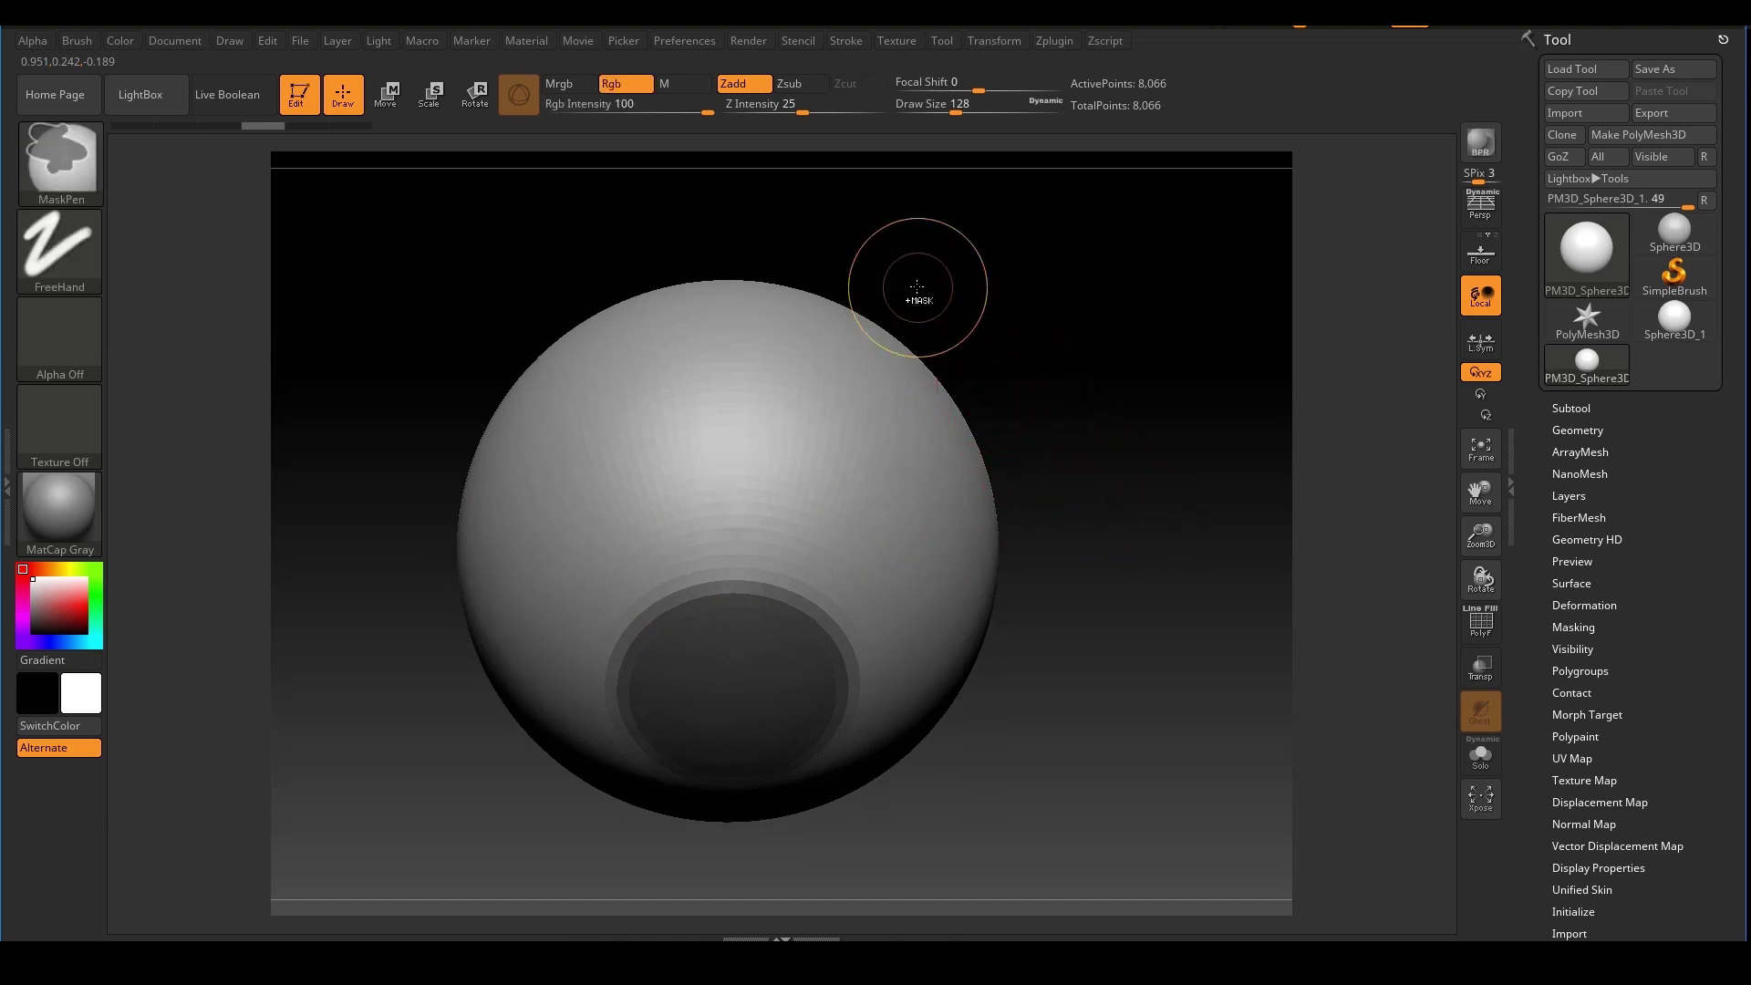
left_click(918, 287, "ctrl")
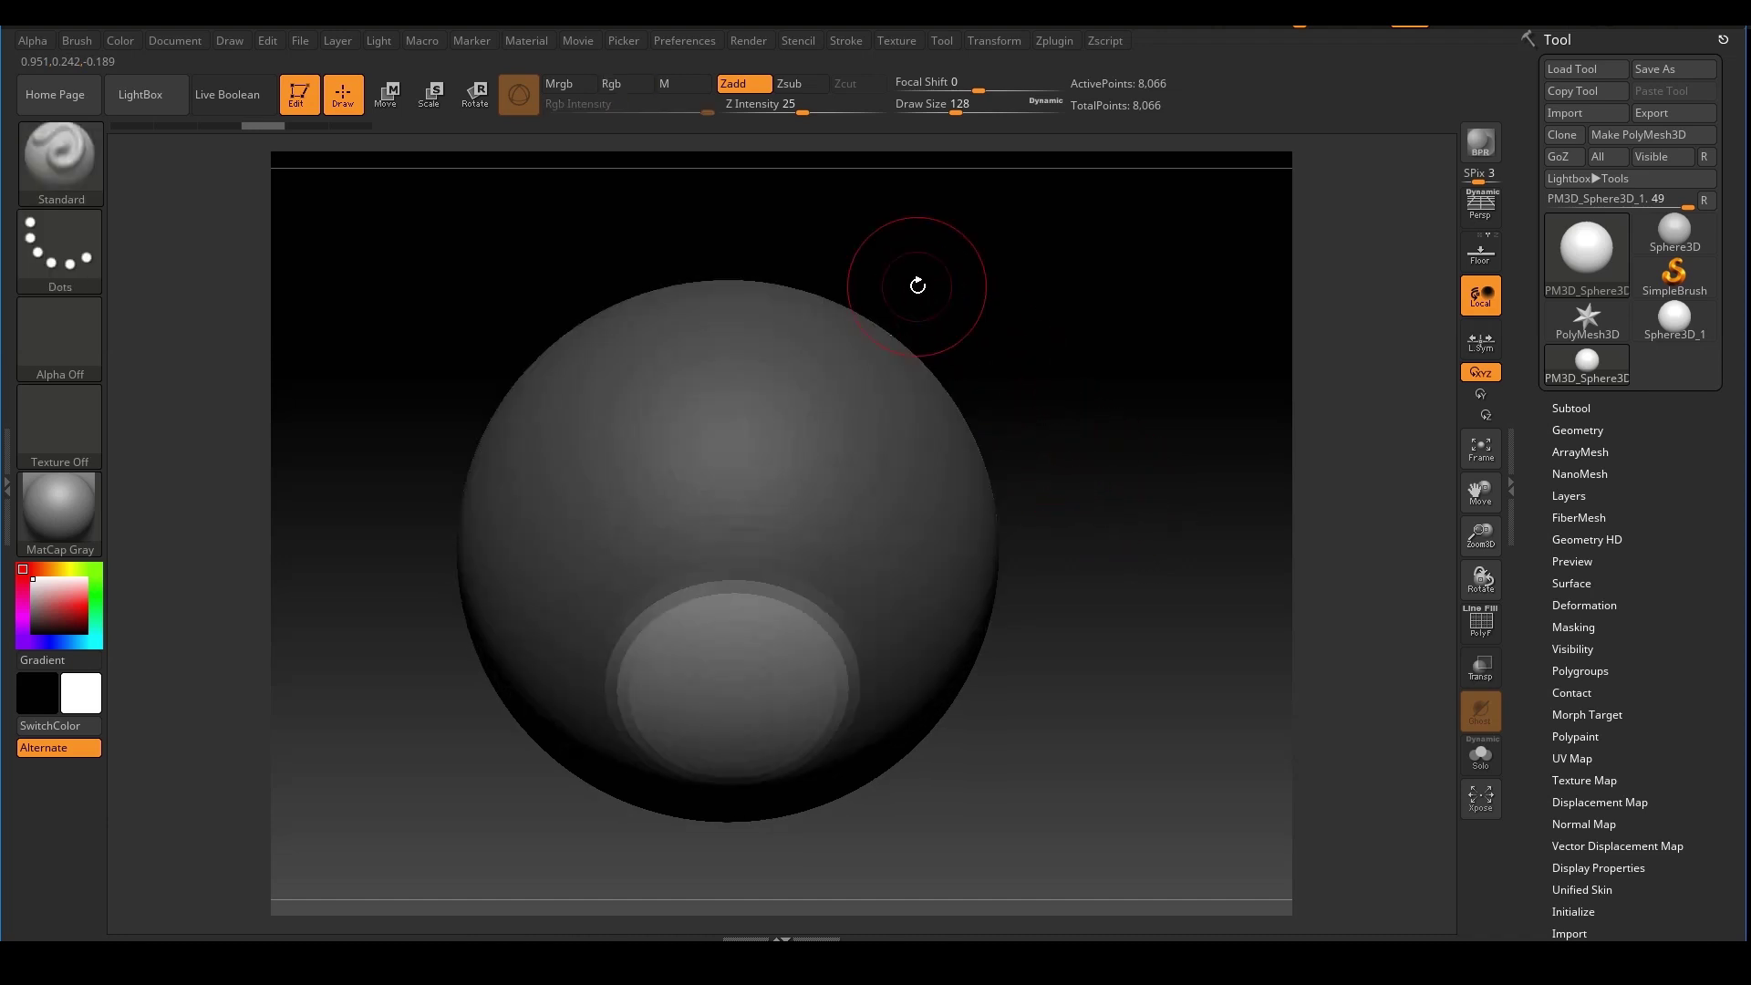
Sculpt mirrored raised strokes with the Standard brush inside the unmasked round area and view the bulge from several angles
left_click_drag(1035, 585, 1058, 582)
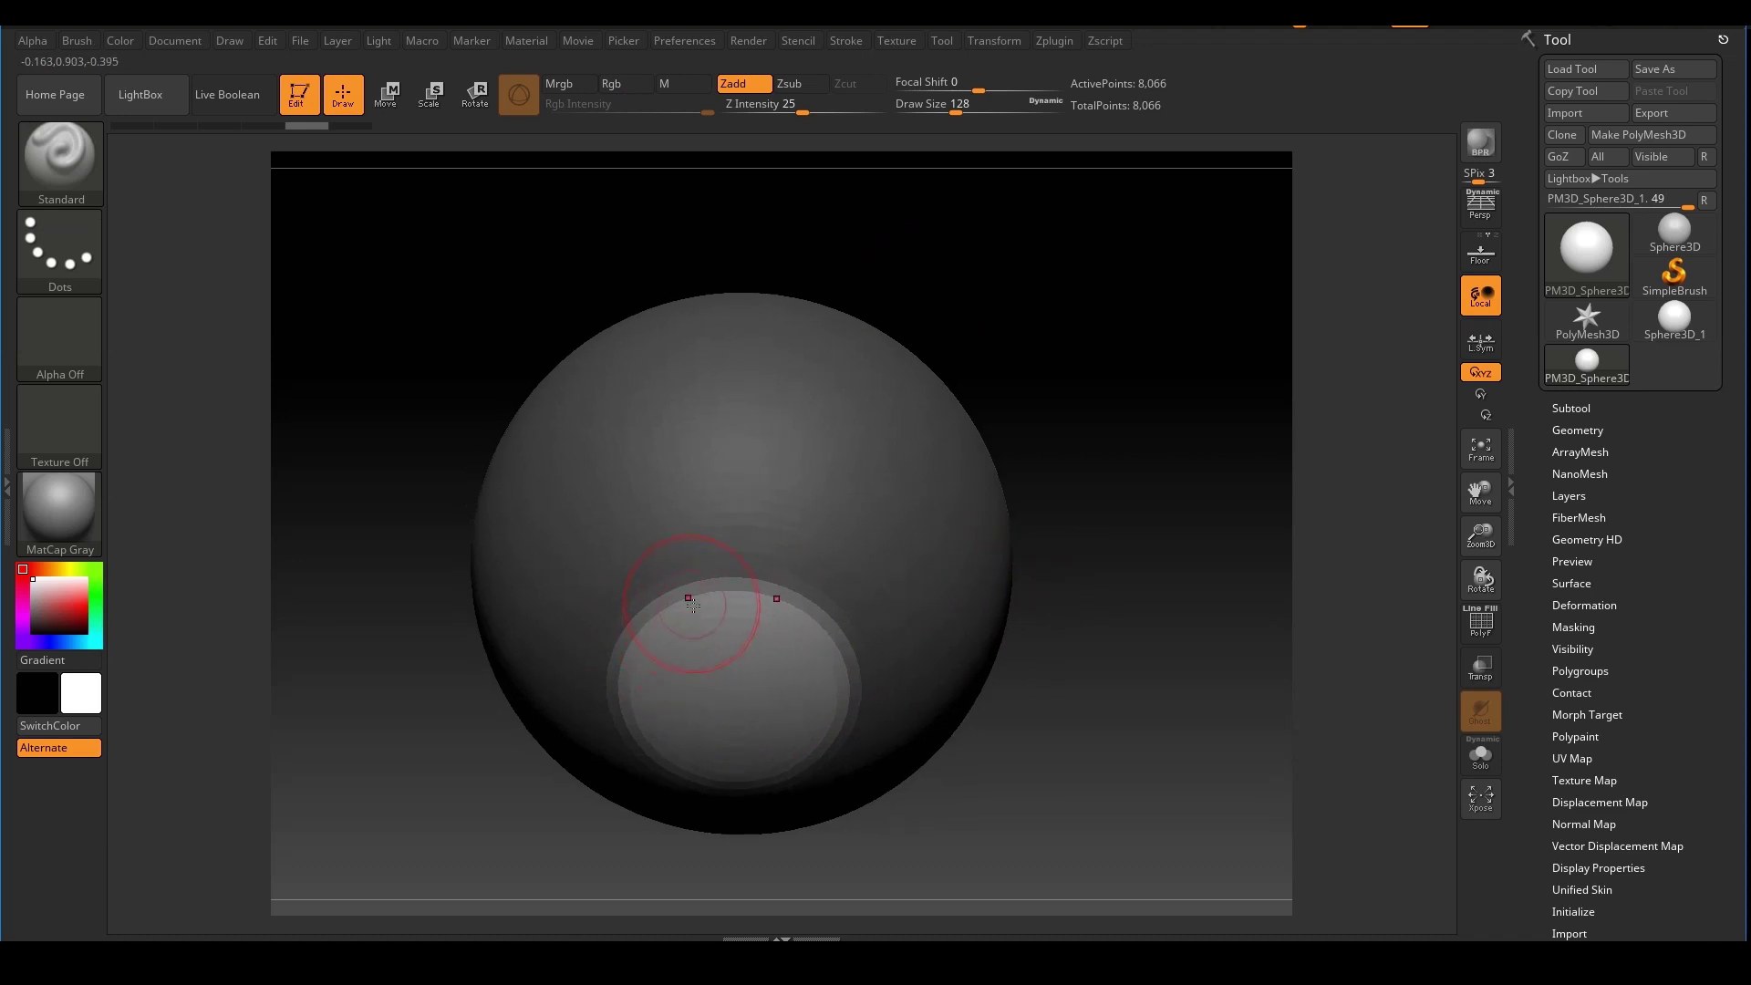
mouse_move(704, 638)
left_mouse_down()
mouse_move(683, 703)
mouse_move(736, 698)
mouse_move(749, 643)
left_mouse_up()
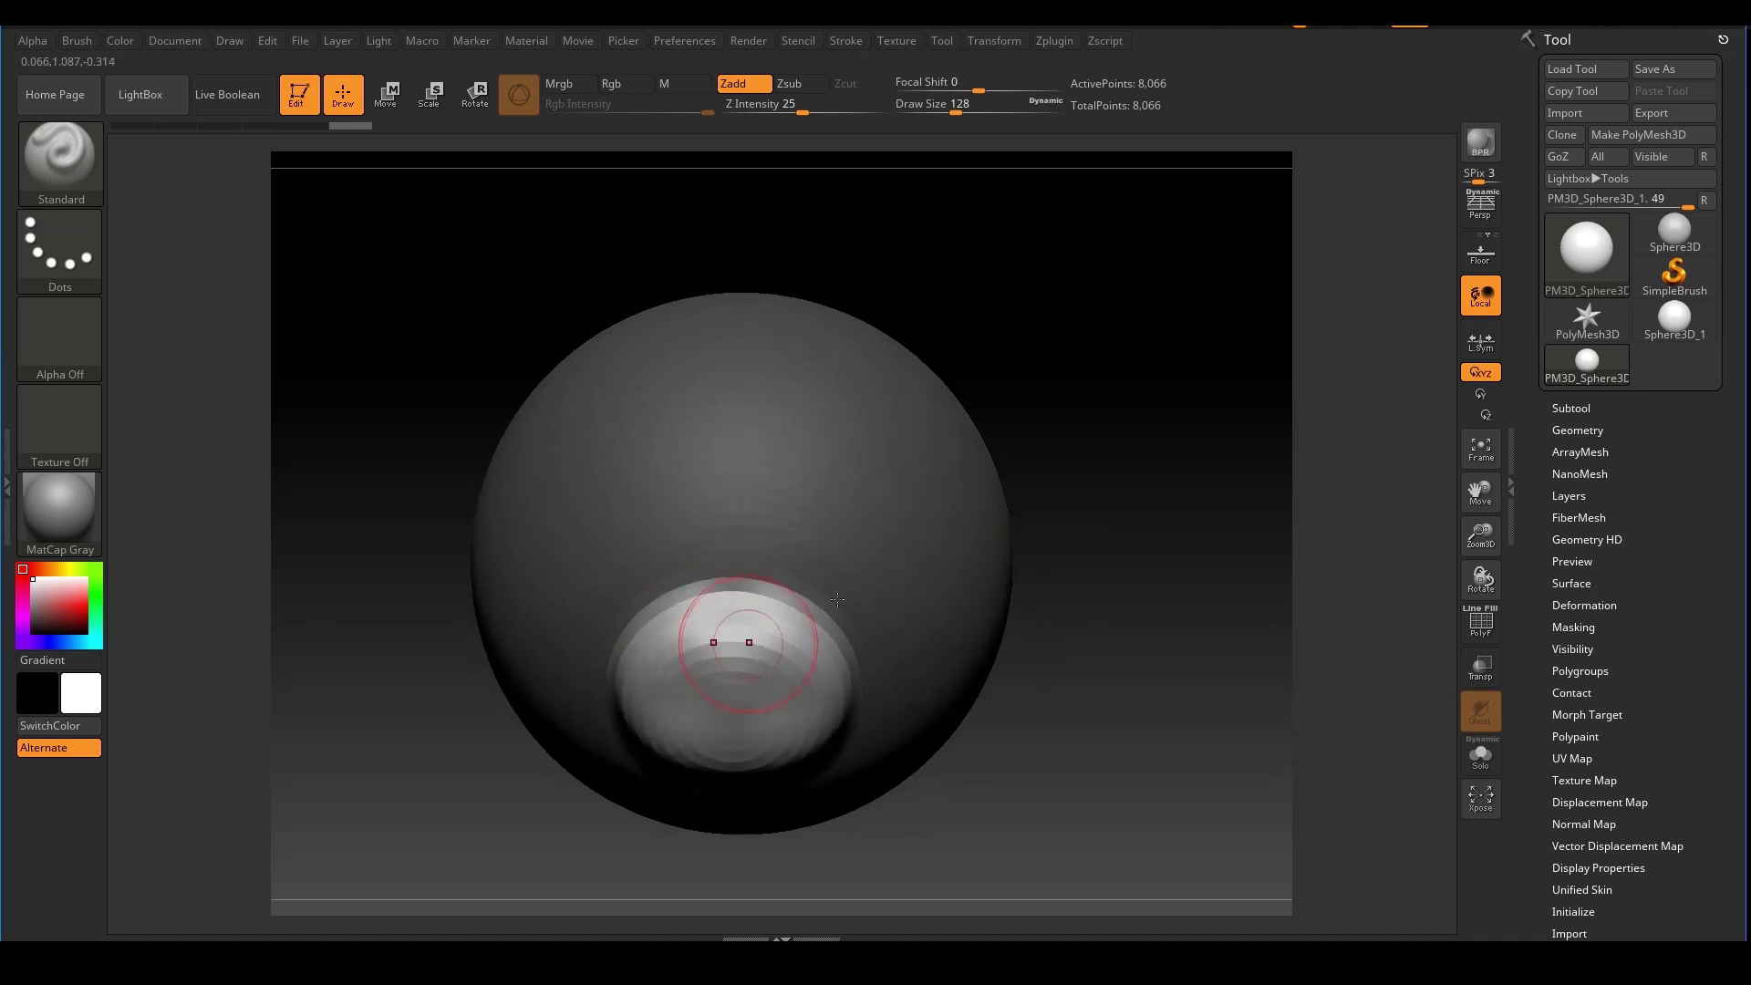
left_click_drag(1098, 442, 1104, 529)
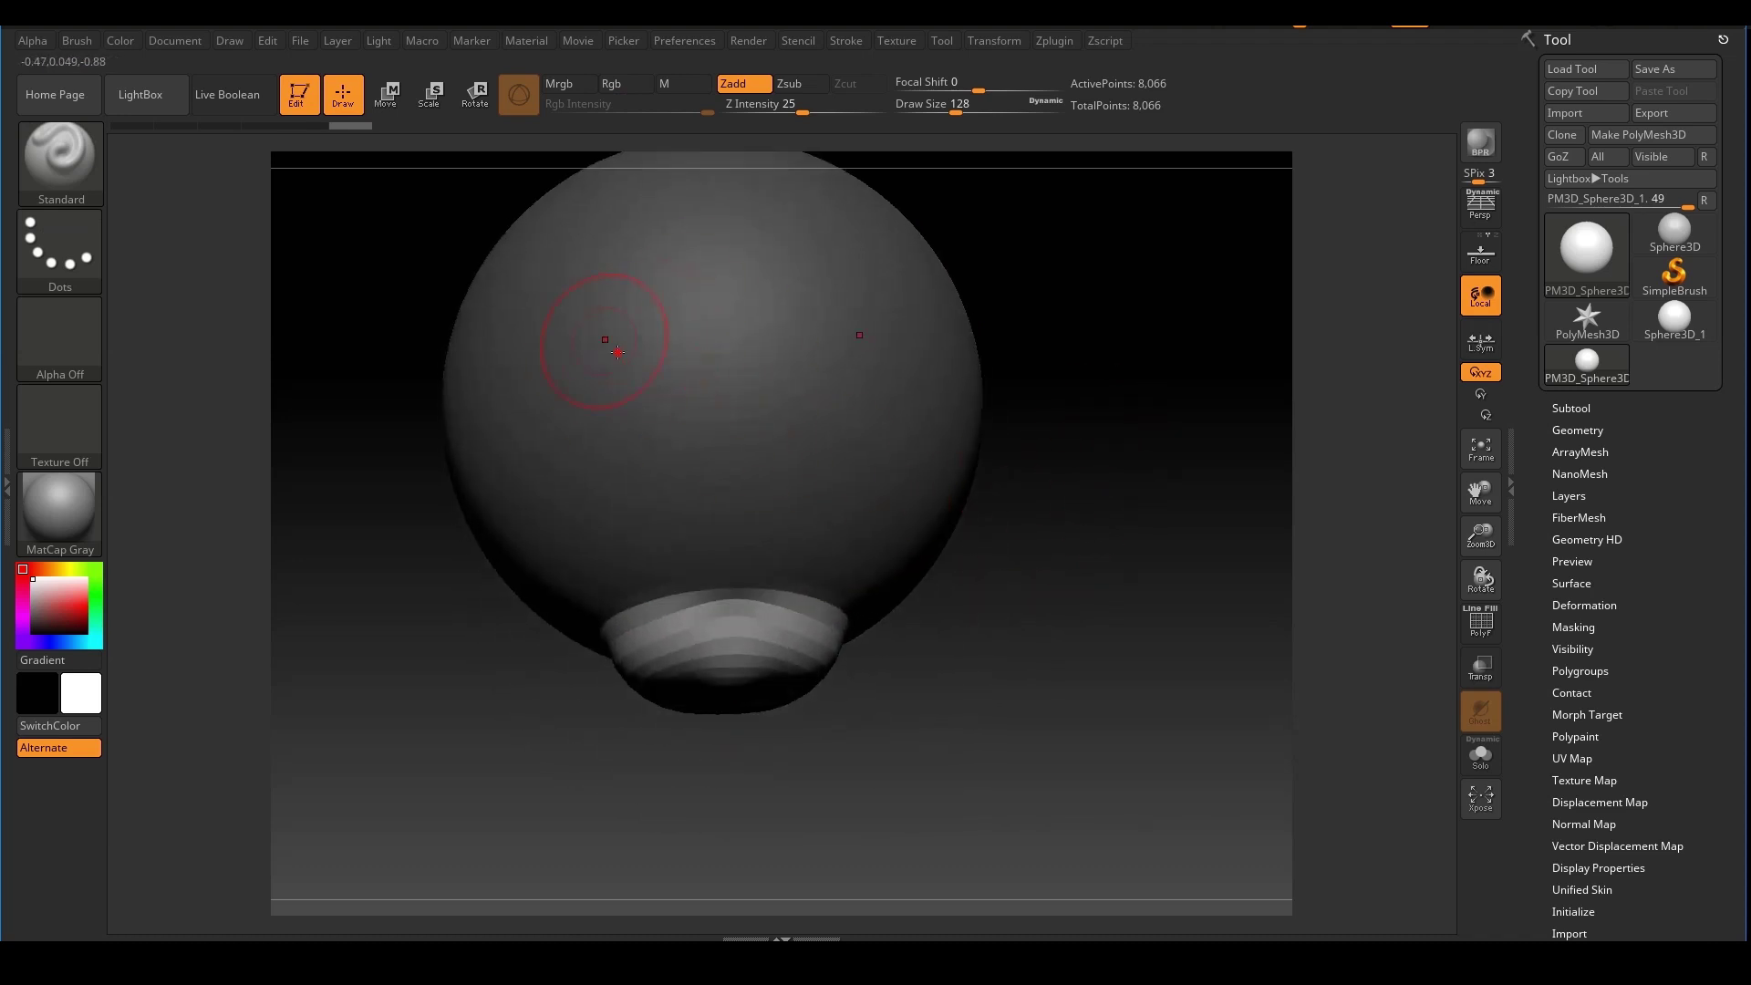
left_click_drag(939, 766, 1071, 715)
left_click_drag(673, 659, 677, 713)
left_click_drag(981, 610, 1080, 579)
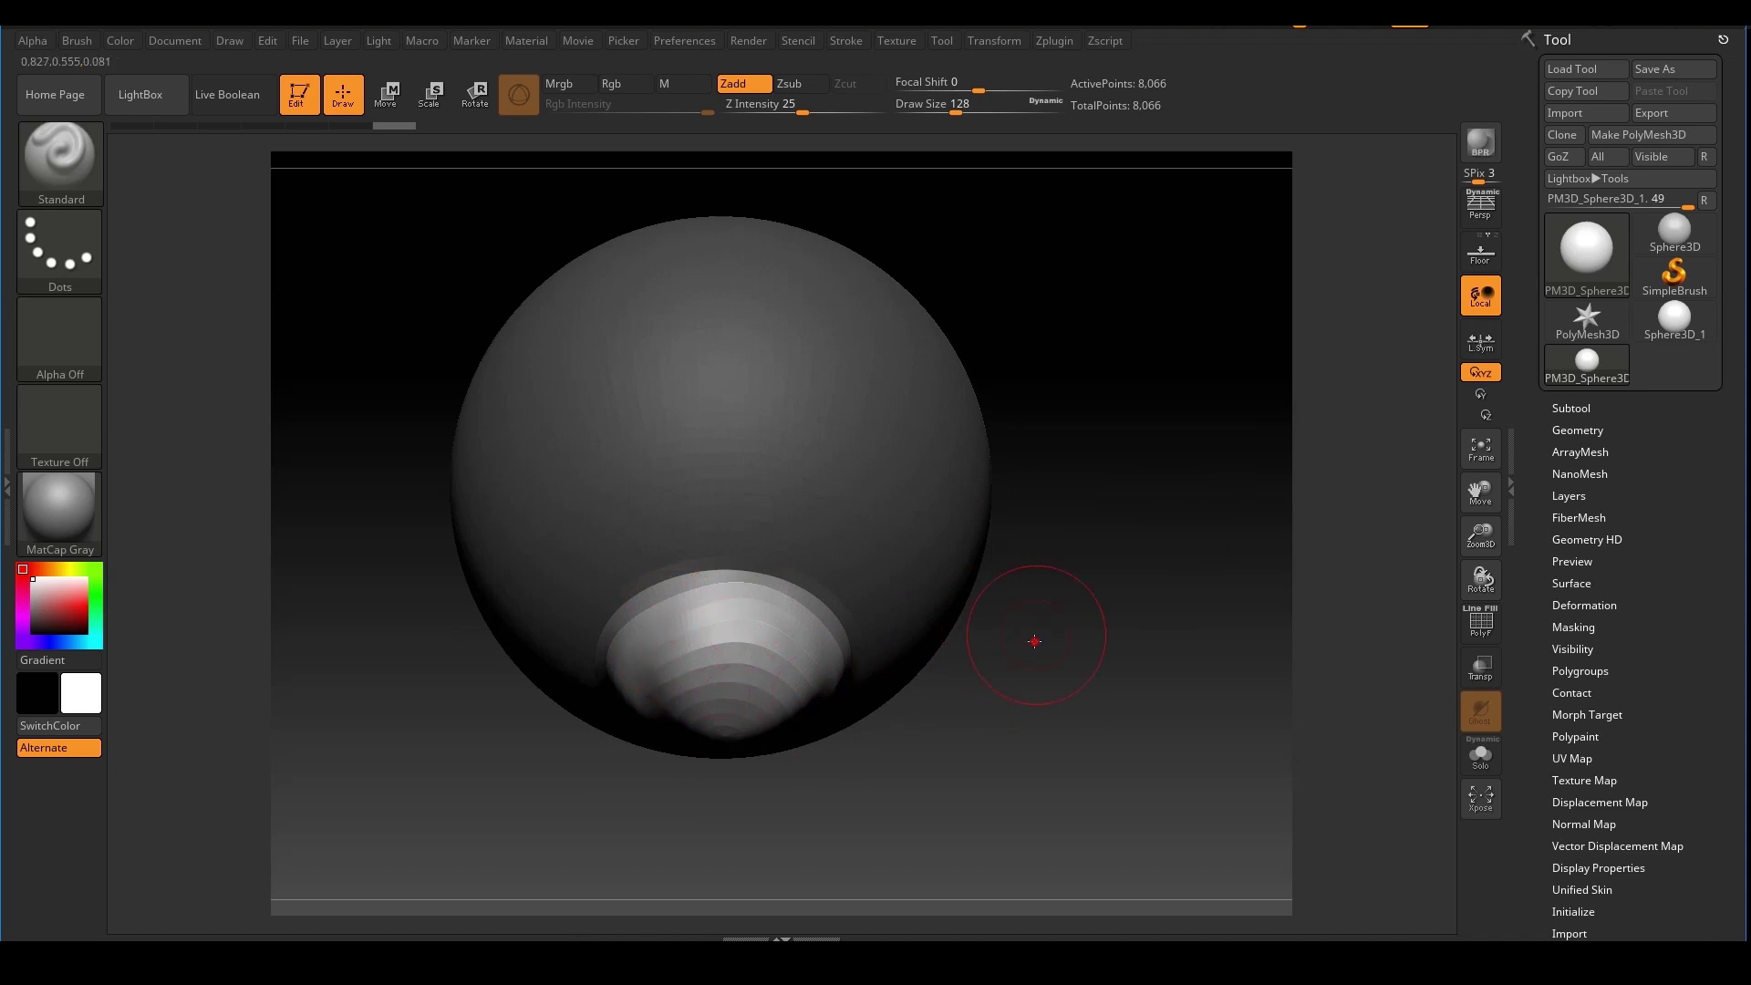
left_click_drag(1037, 638, 1038, 664)
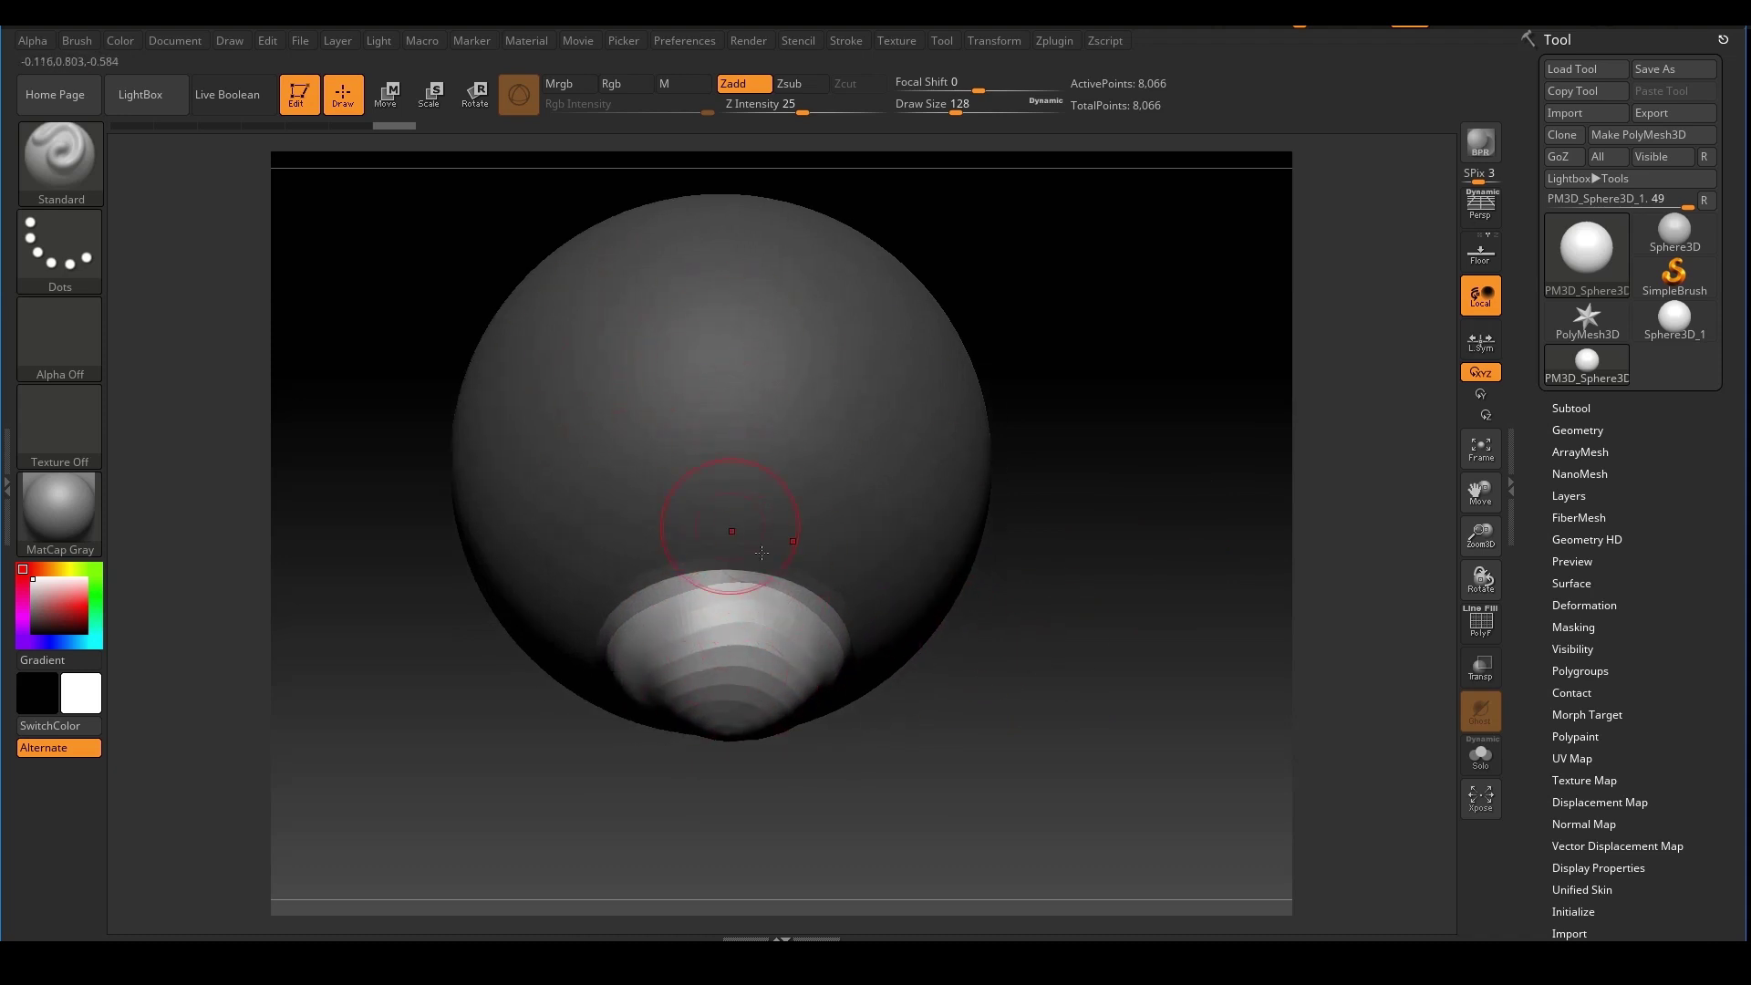
Undo the raised strokes in the unmasked round area while keeping the inverted mask
key("ctrl+z")
key("ctrl+z")
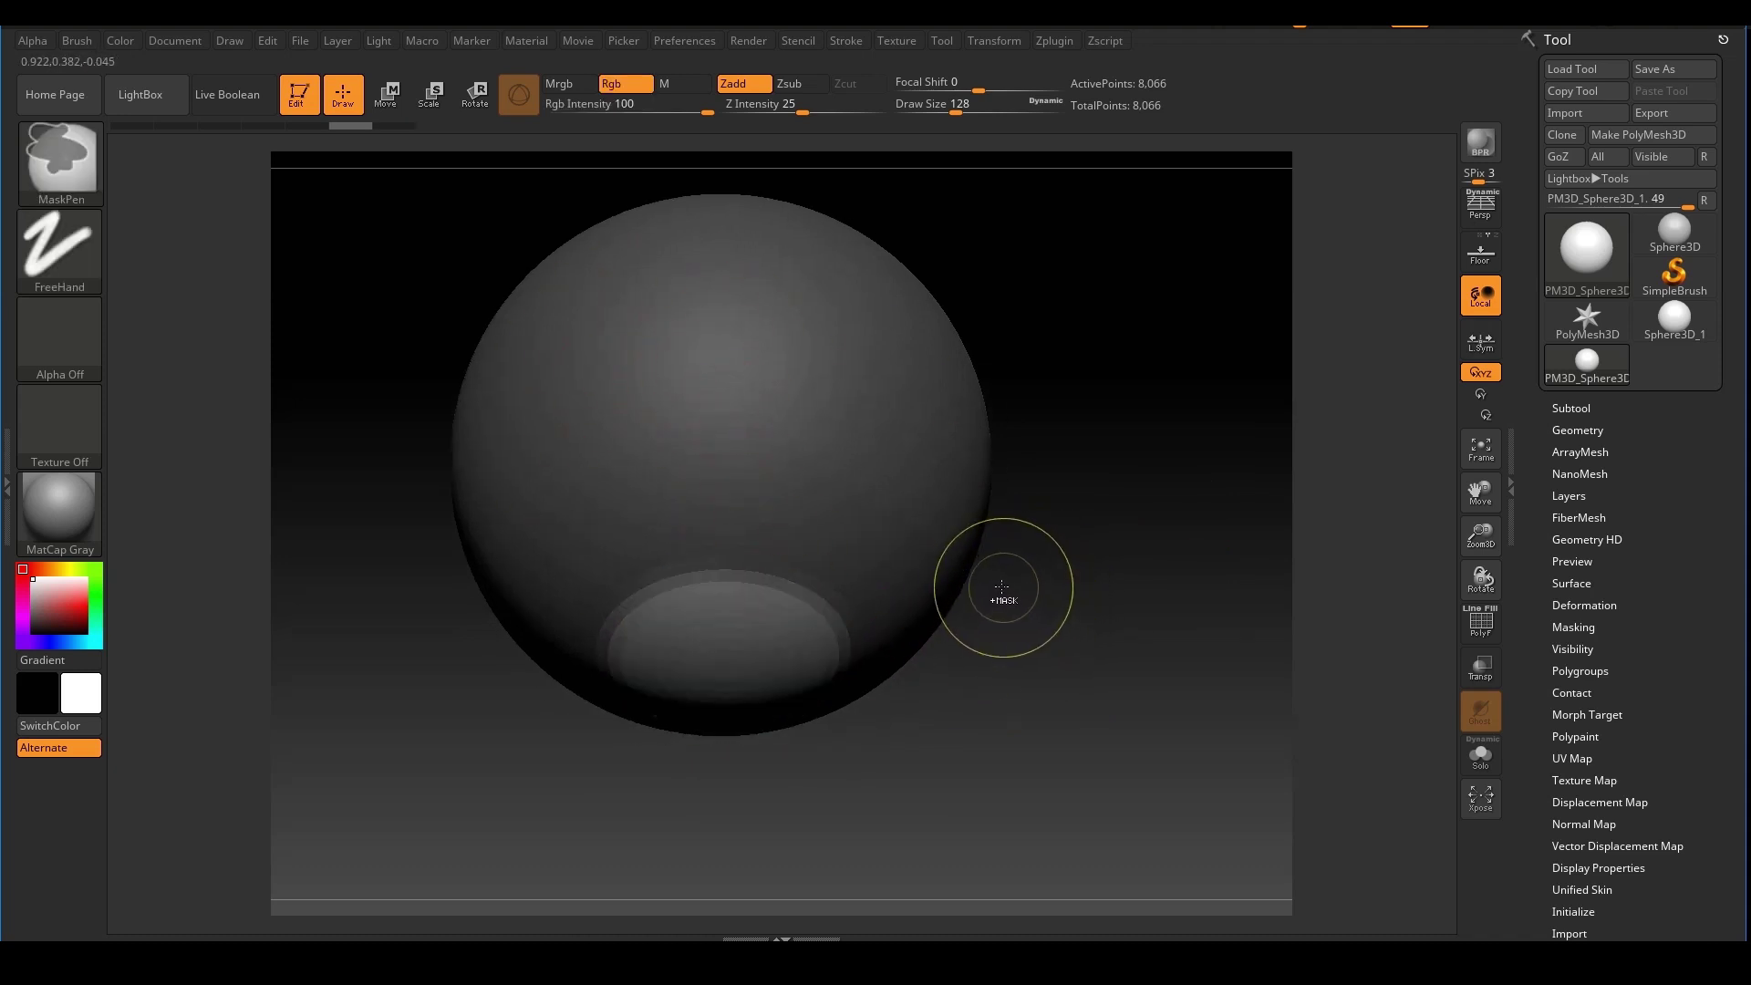
key("ctrl+z")
mouse_move(1110, 629)
left_mouse_down()
mouse_move(1044, 661)
mouse_move(1021, 722)
mouse_move(1229, 608)
left_mouse_up()
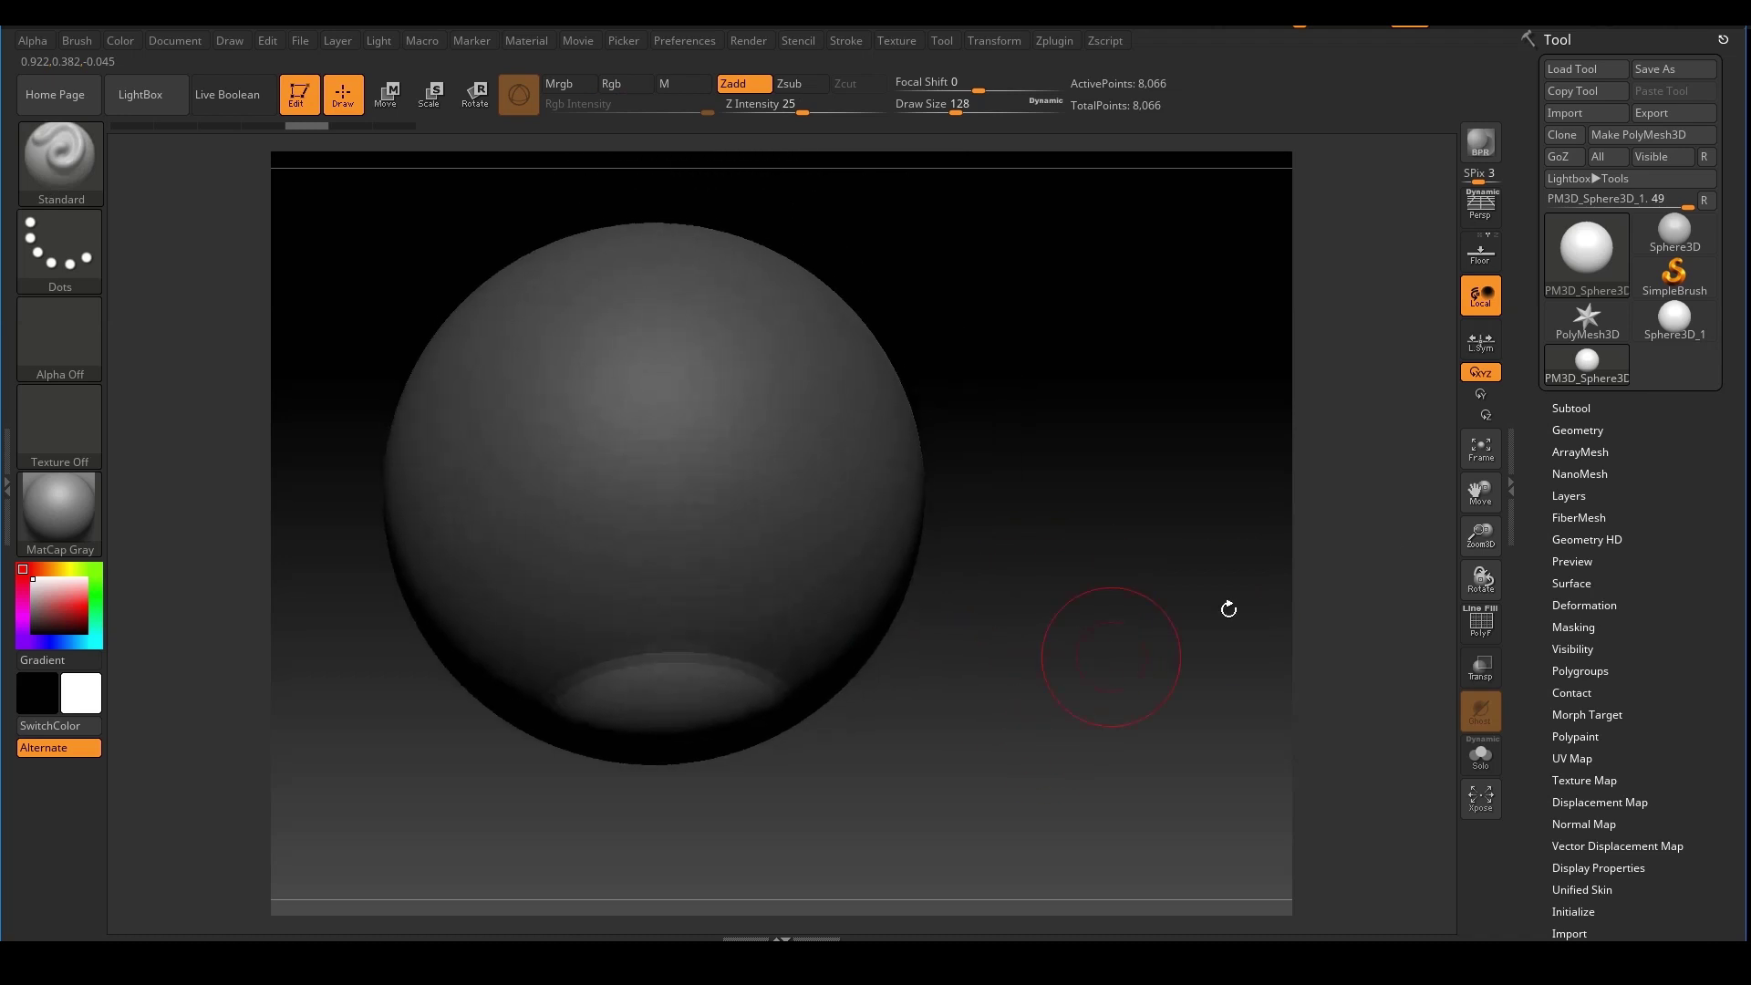
left_click_drag(679, 697, 701, 871)
mouse_move(654, 815)
left_mouse_down()
mouse_move(694, 892)
mouse_move(728, 856)
left_mouse_up()
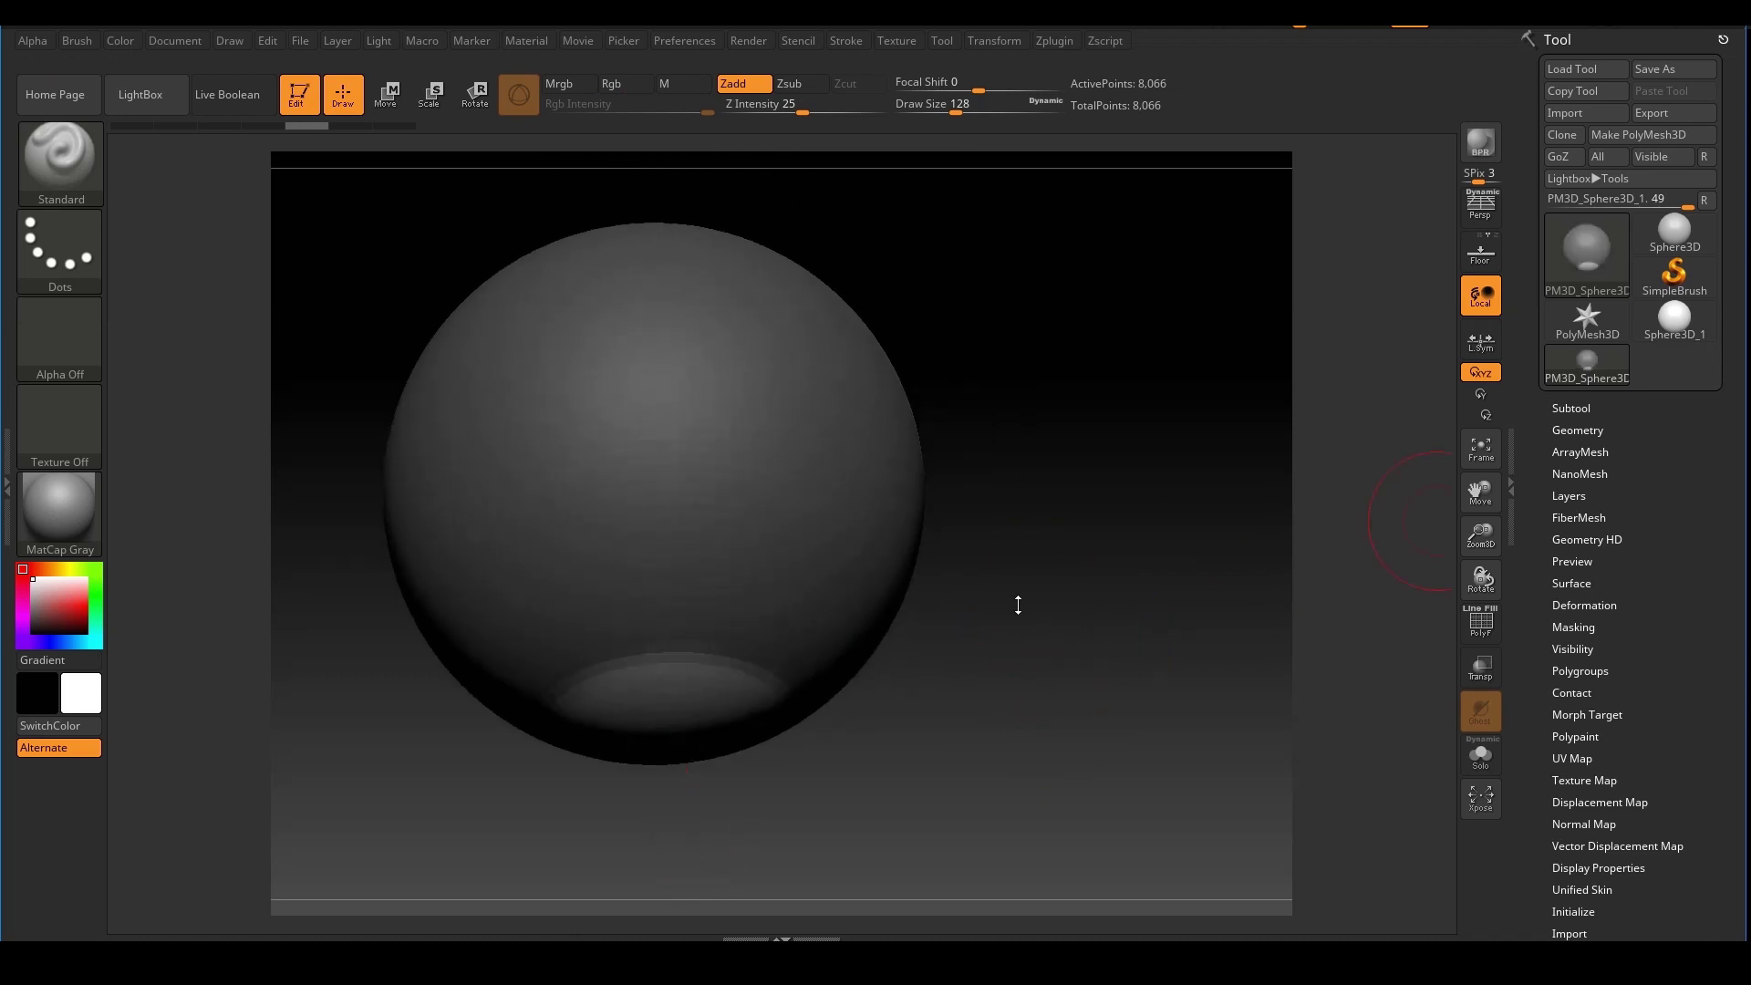
Switch from Draw to Move mode to show the transform gizmo on the masked sphere
left_click_drag(1066, 634, 1106, 645)
right_click_drag(1106, 645, 1130, 512, "ctrl")
left_click_drag(1130, 511, 1132, 534, "alt")
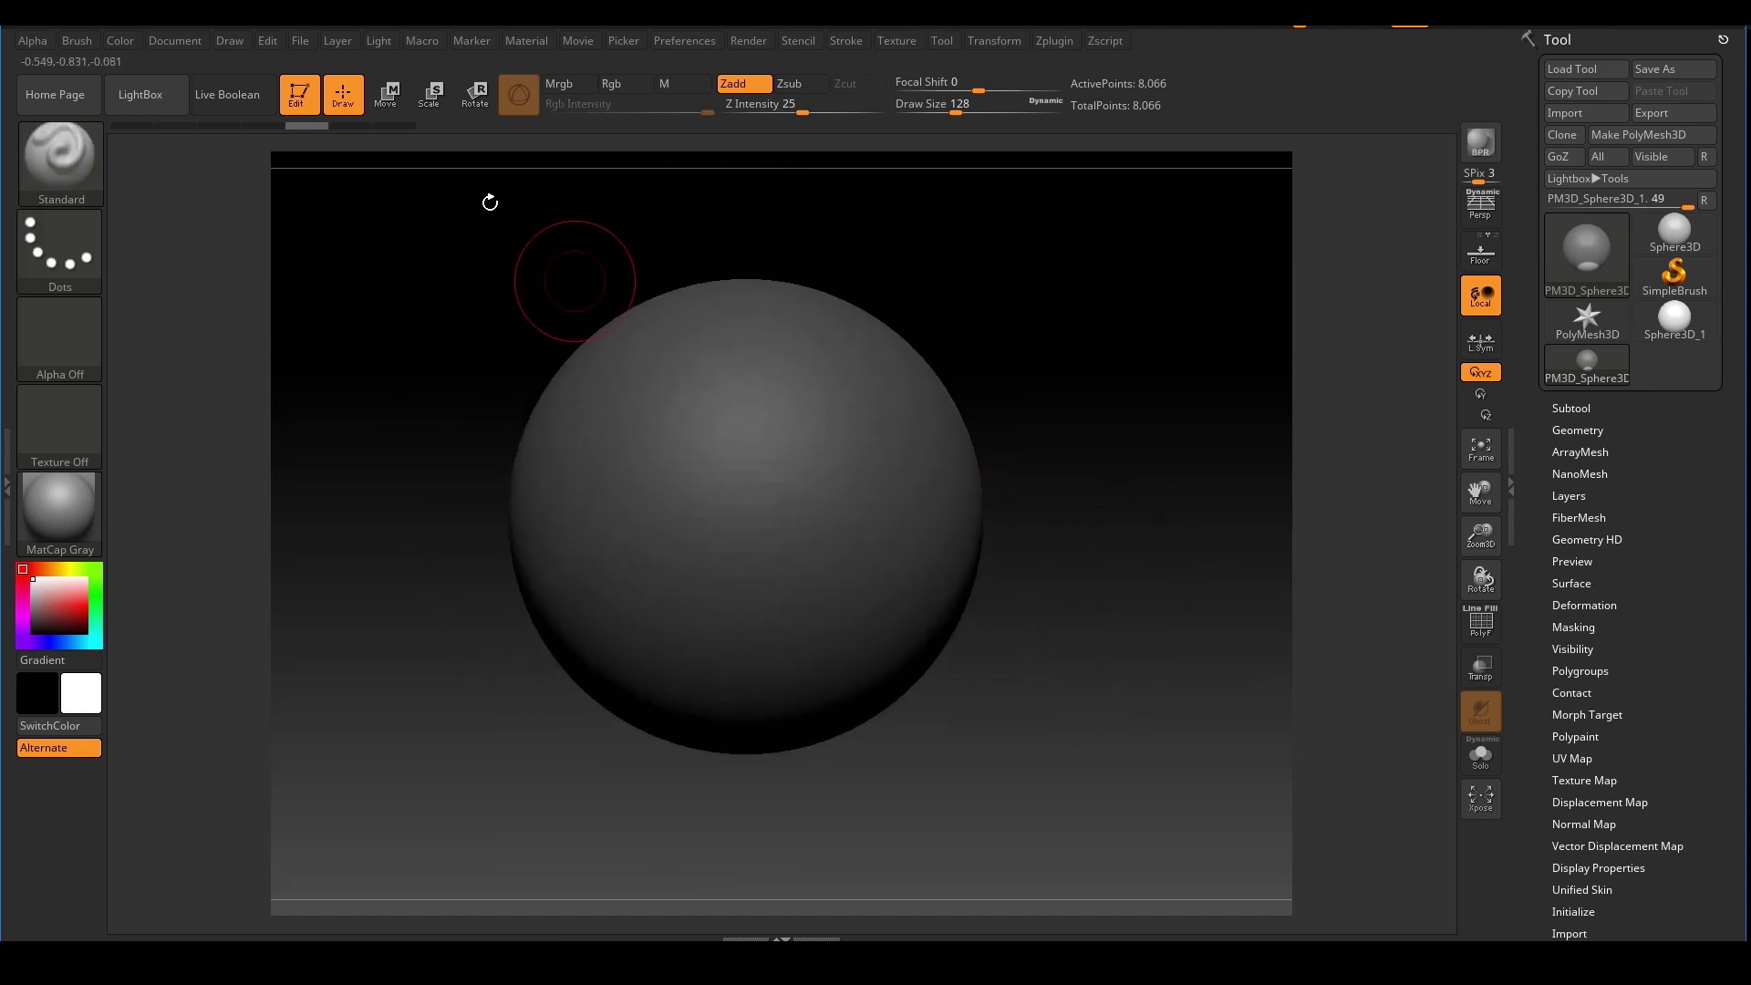
left_click(388, 98)
left_click_drag(997, 389, 998, 352, "alt")
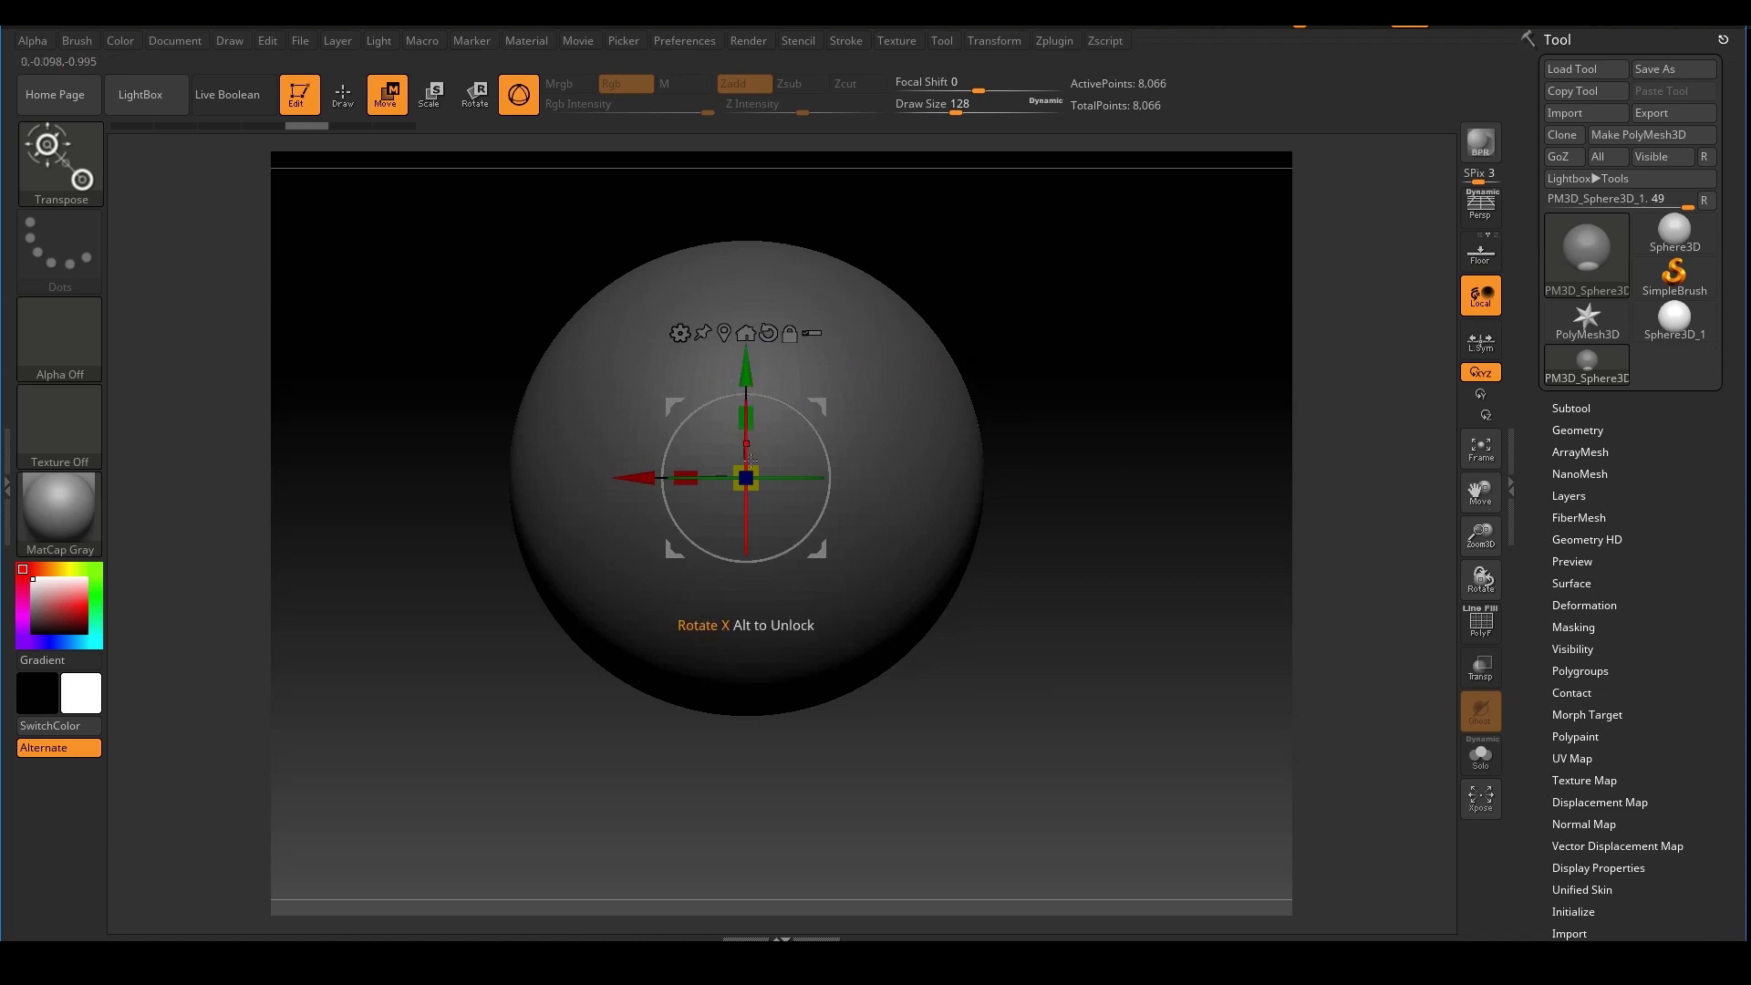
right_click_drag(919, 408, 910, 407, "alt")
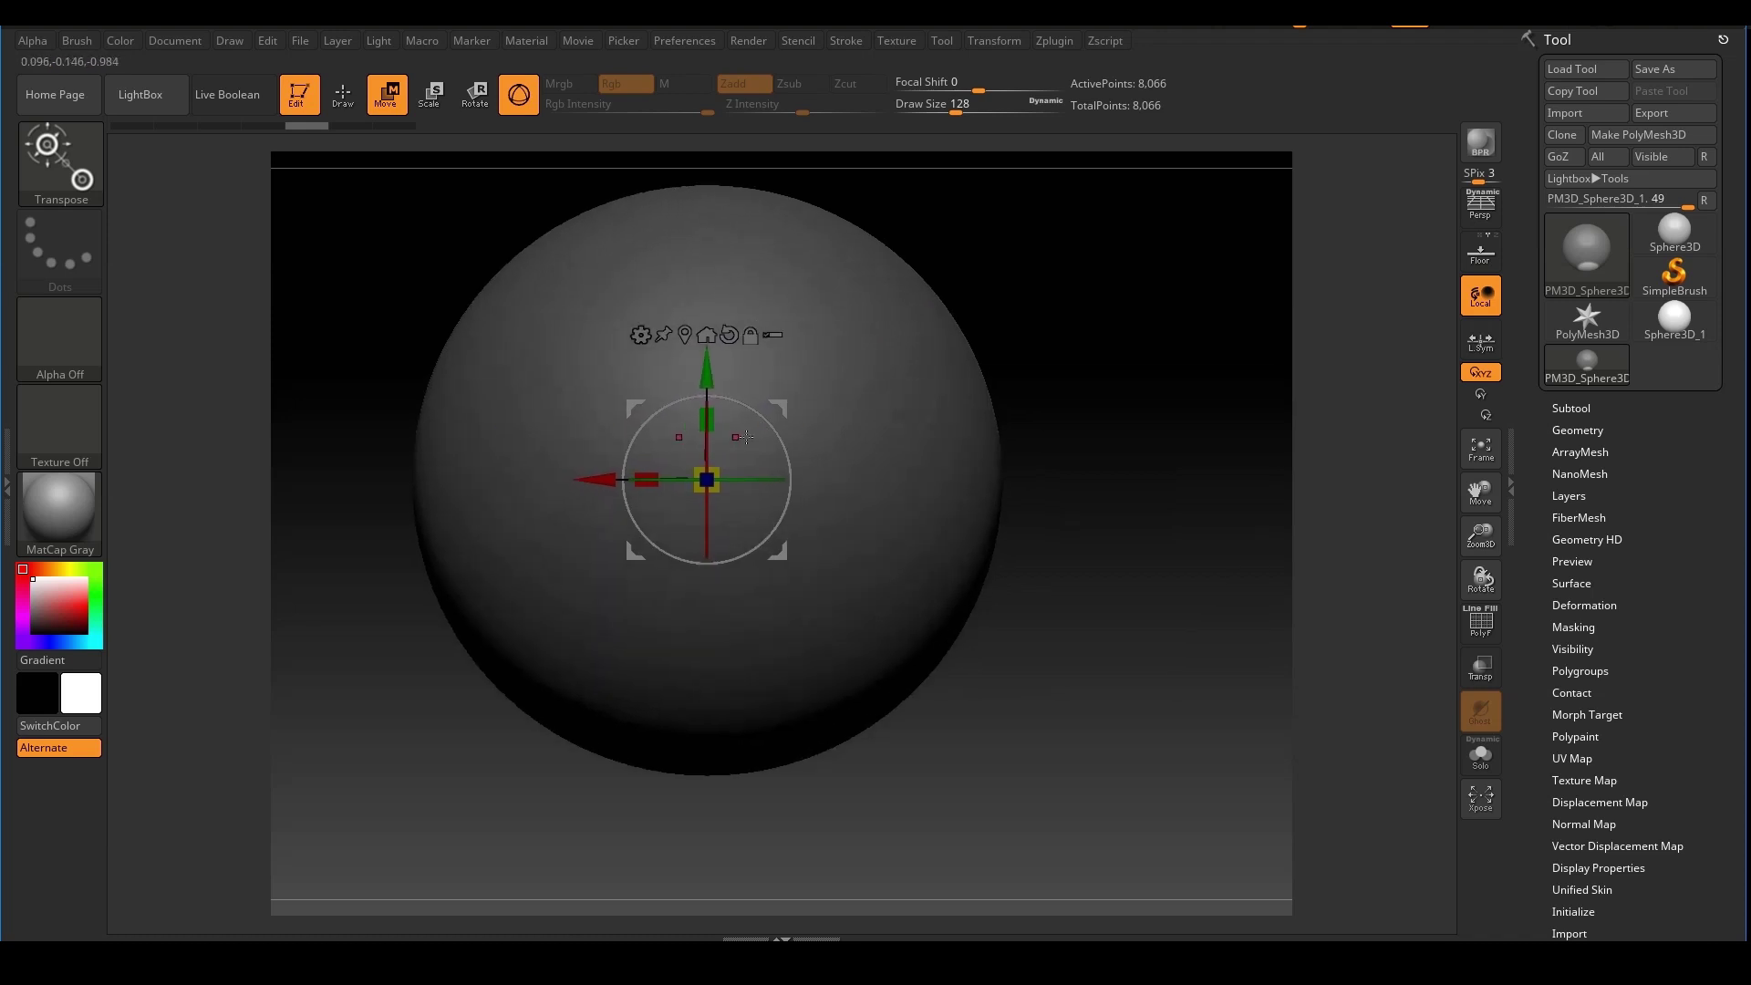
right_click_drag(746, 437, 804, 446, "alt")
left_click_drag(1153, 629, 1149, 536)
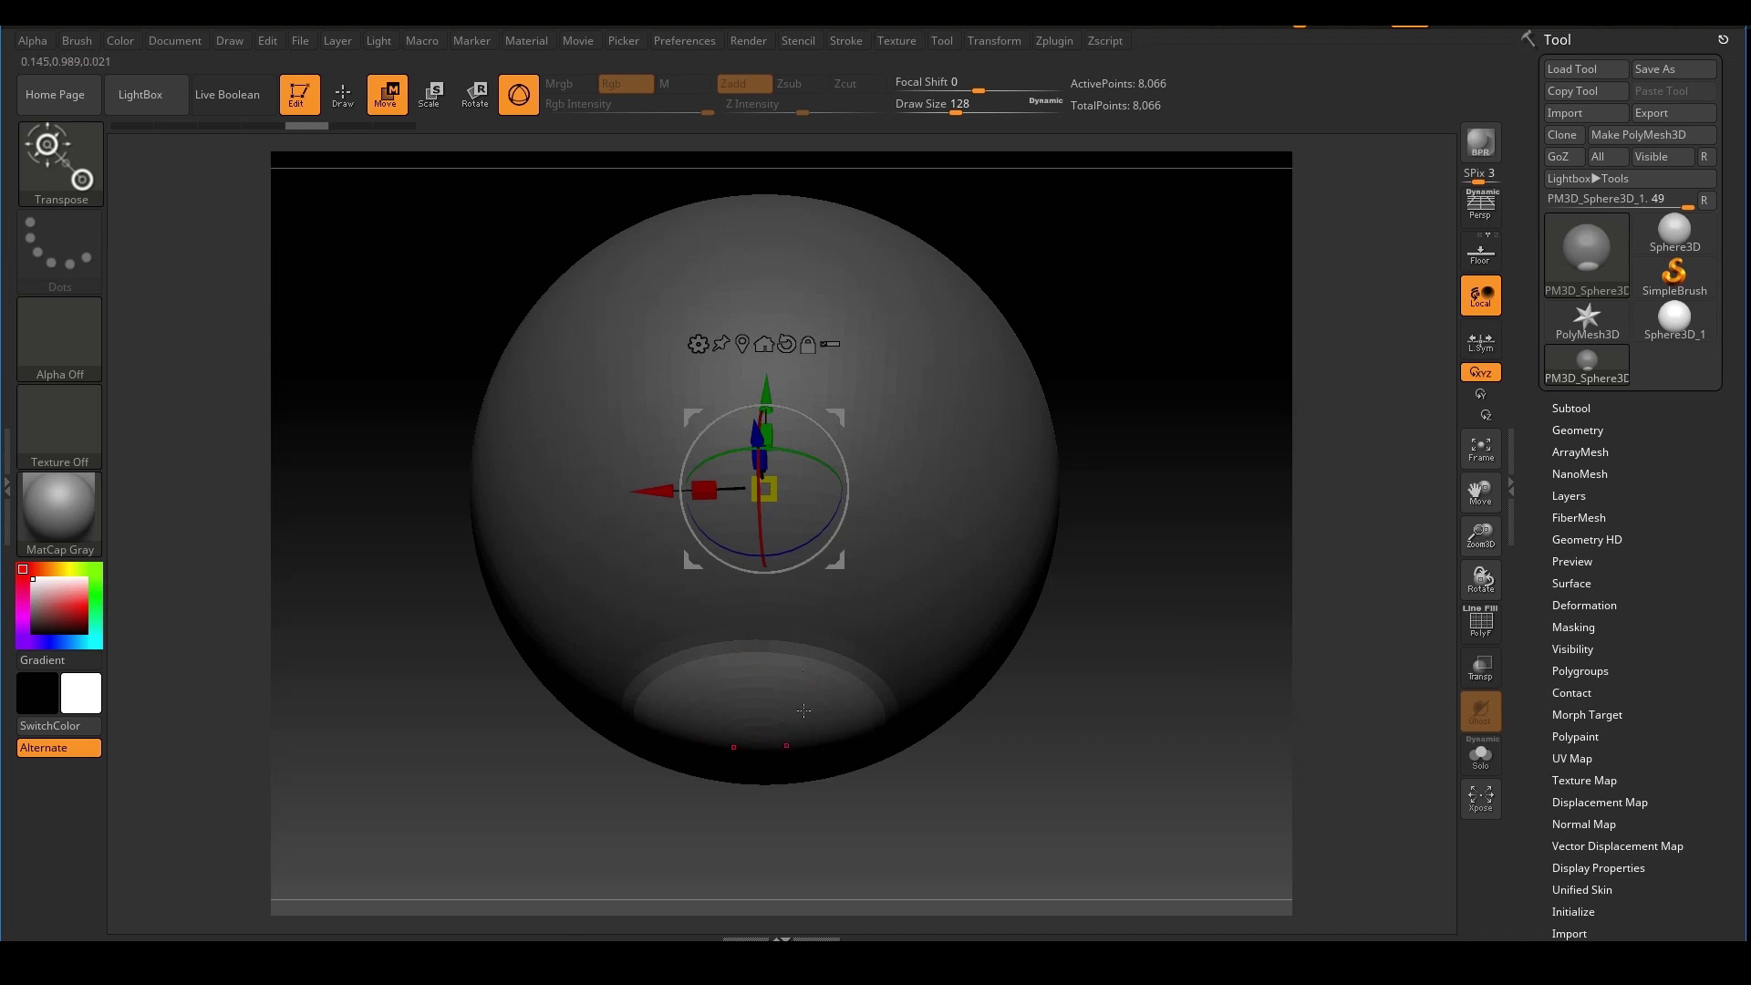
left_click_drag(1172, 477, 1140, 508)
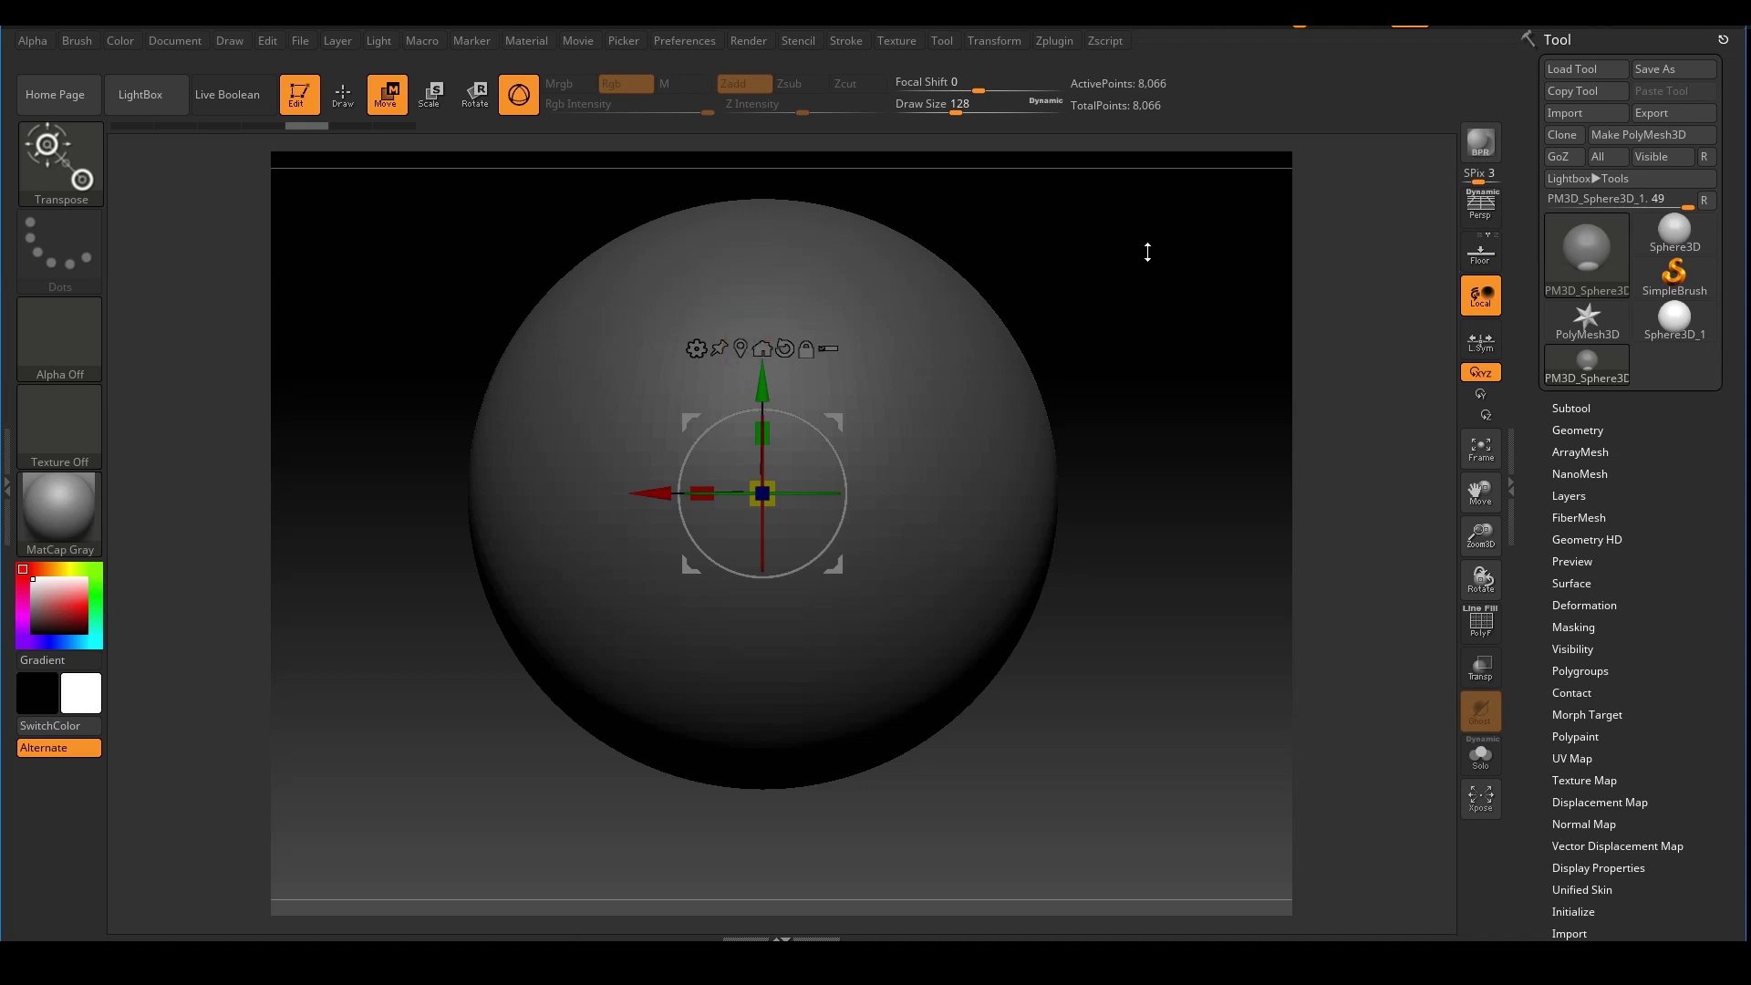
Centre the gizmo on the unmasked area and extrude that area downward along the Y axis into a short neck
left_click(741, 348)
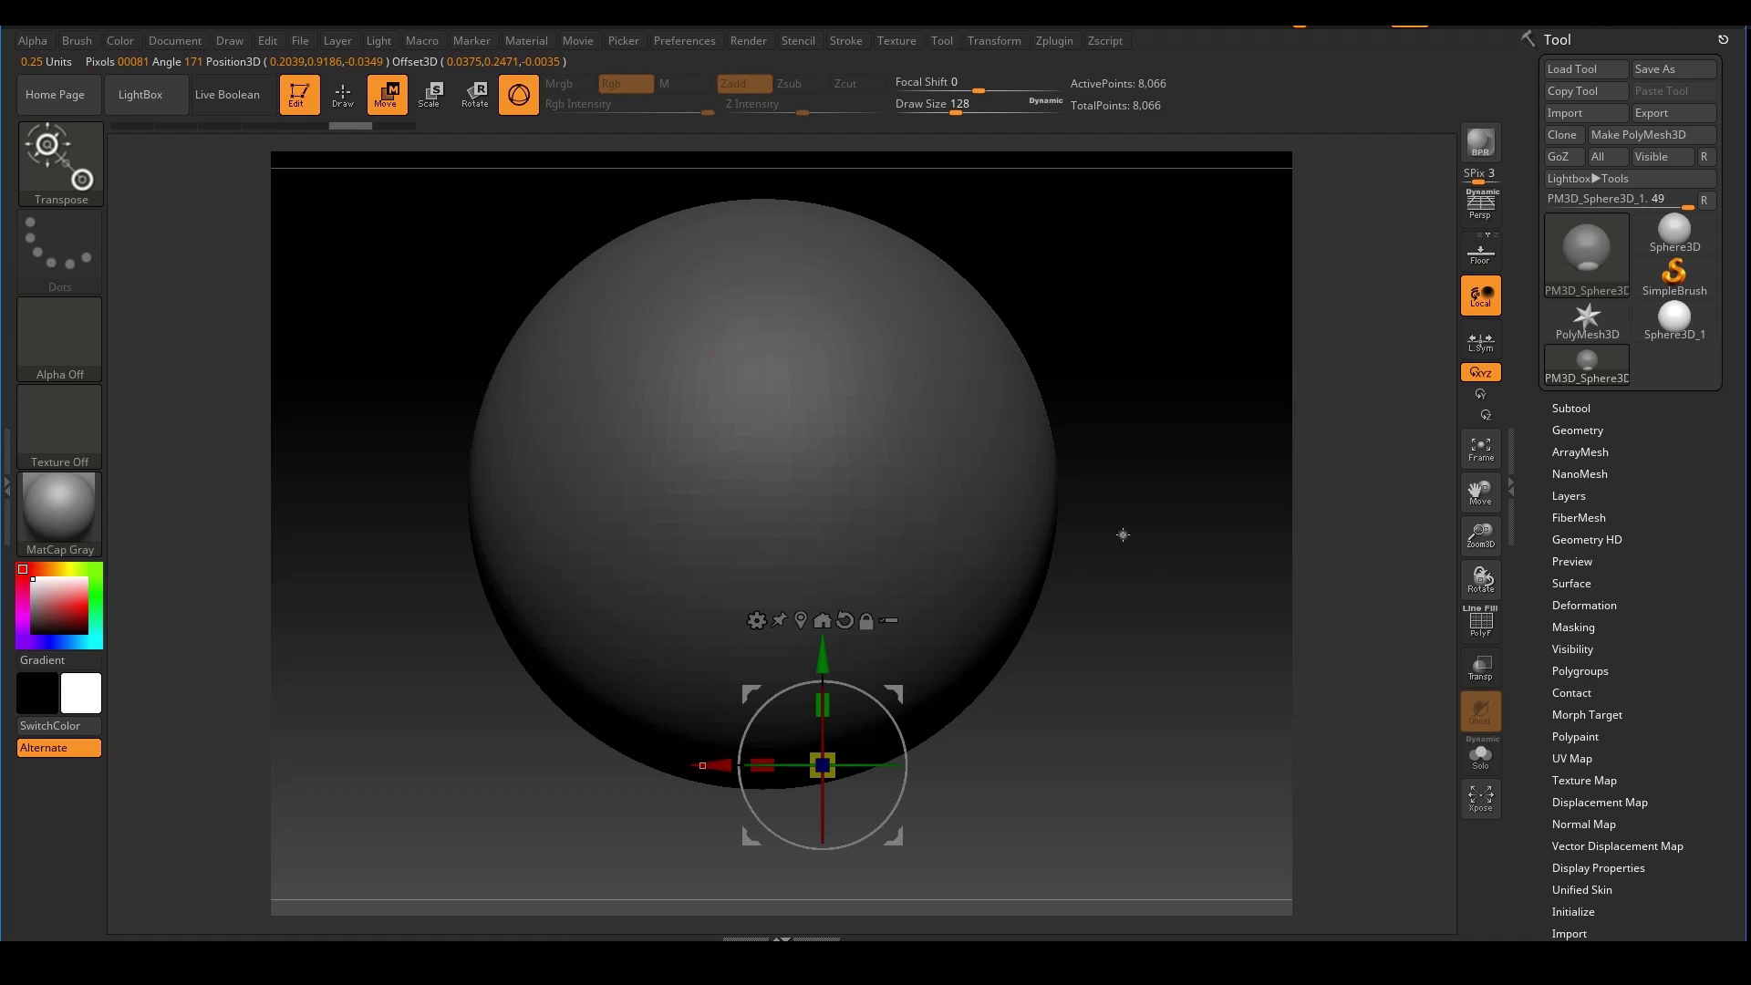
left_click_drag(1123, 534, 1149, 482, "alt")
left_click_drag(1148, 613, 1136, 543)
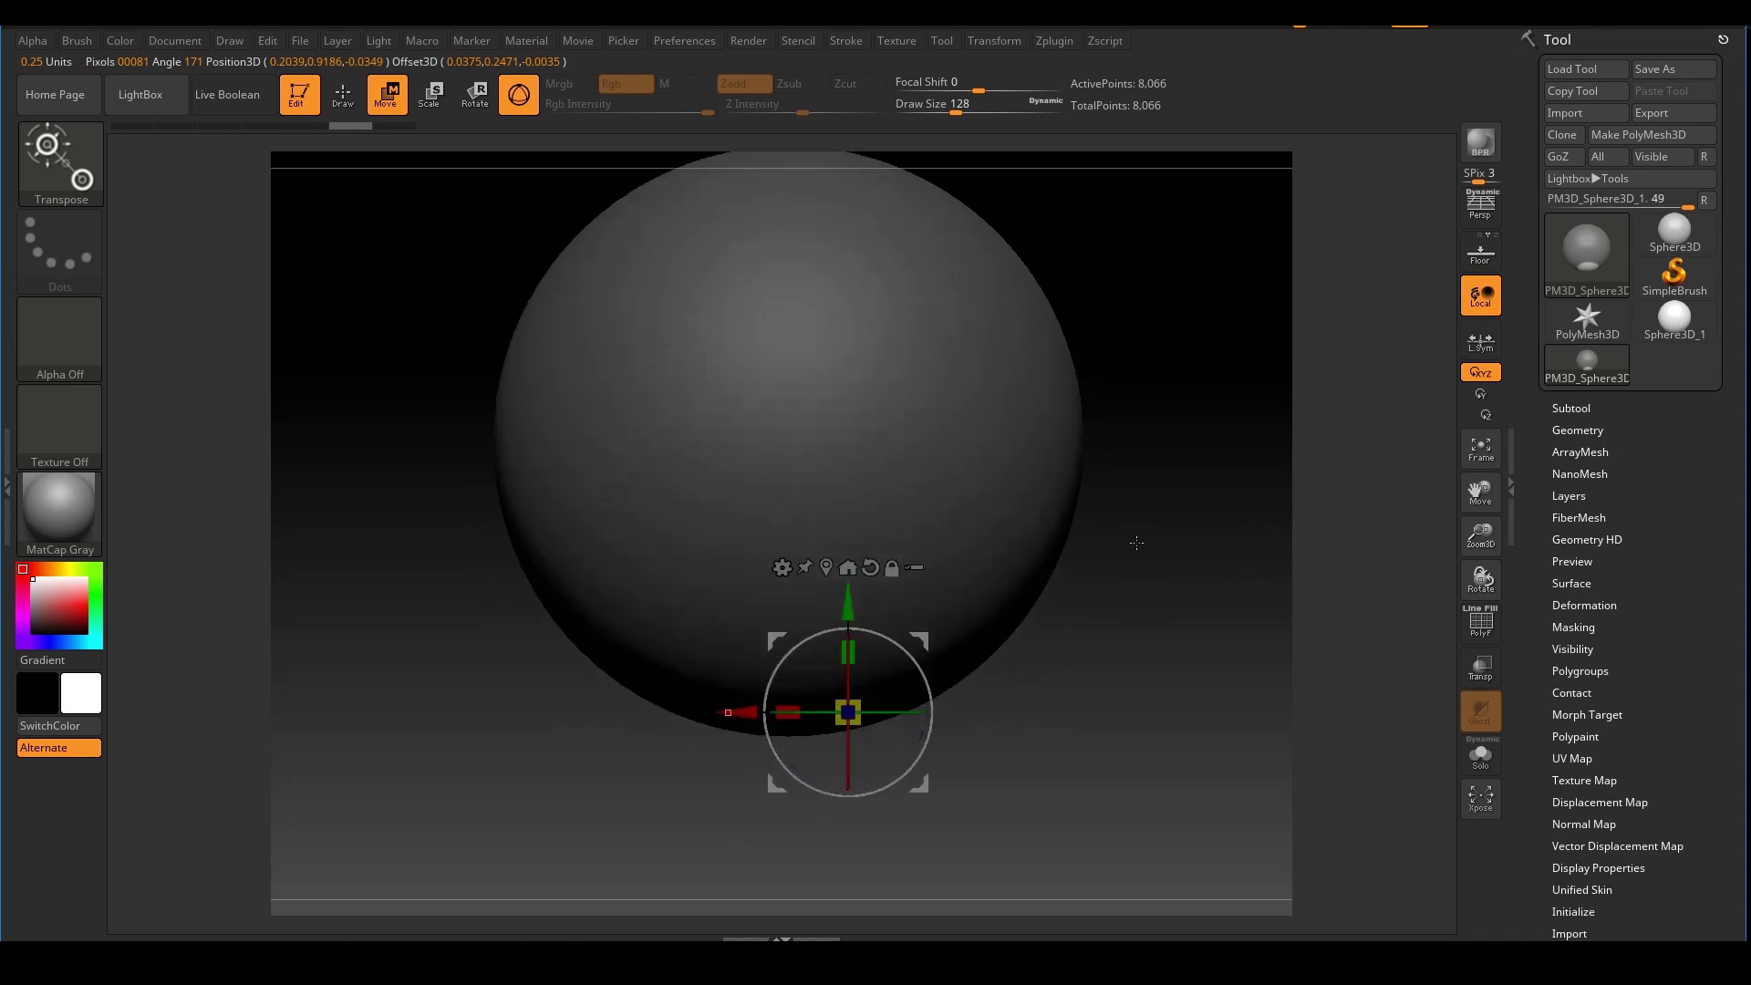
key("space")
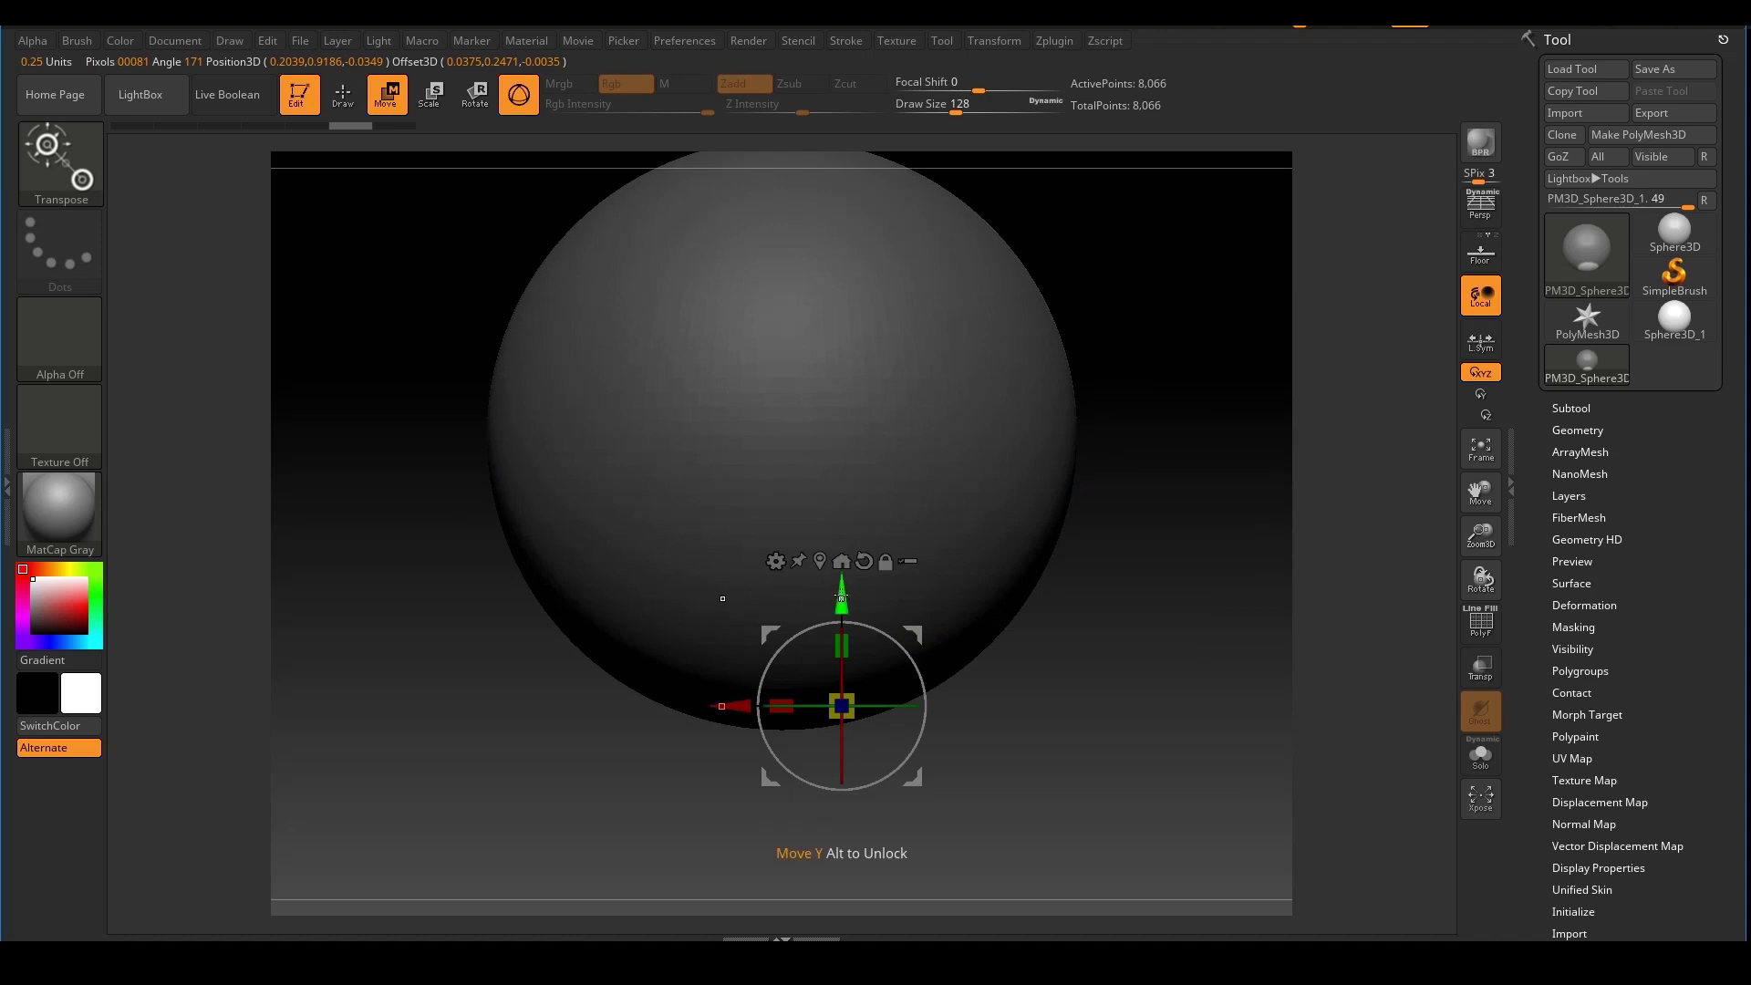
left_click_drag(841, 598, 843, 785, "ctrl")
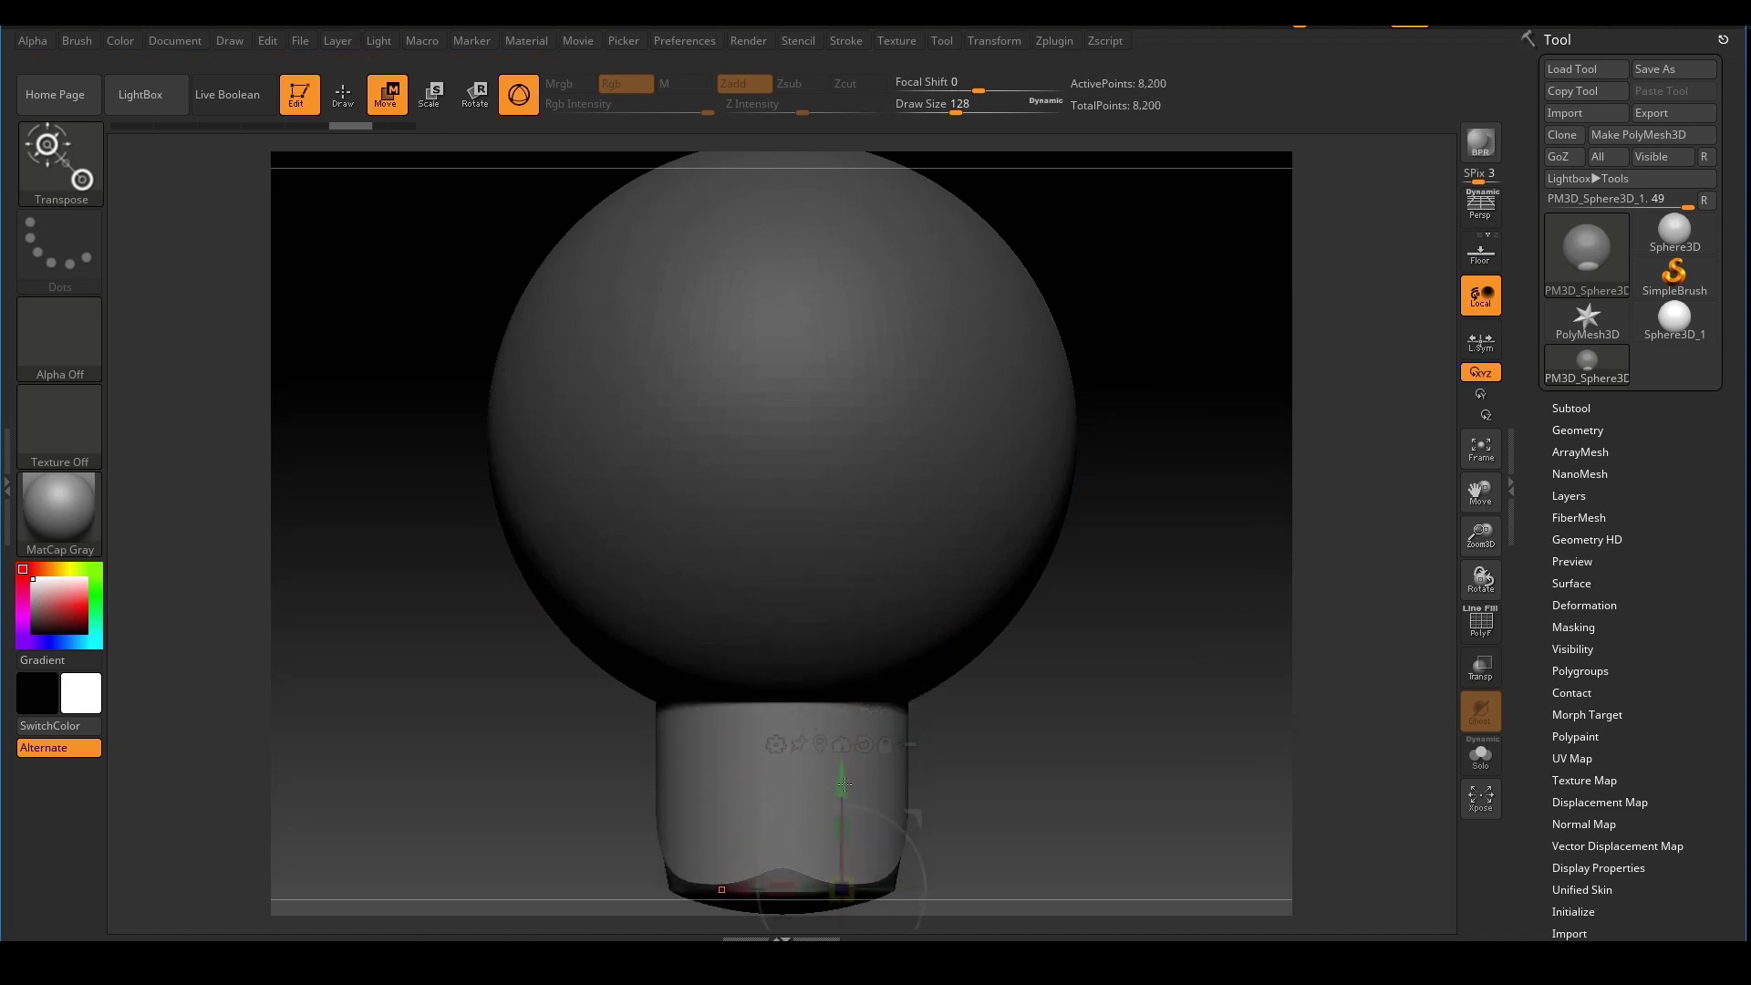
Clear the mask from the sphere and return to Draw mode with the Standard brush
right_click_drag(1120, 599, 1072, 392, "ctrl")
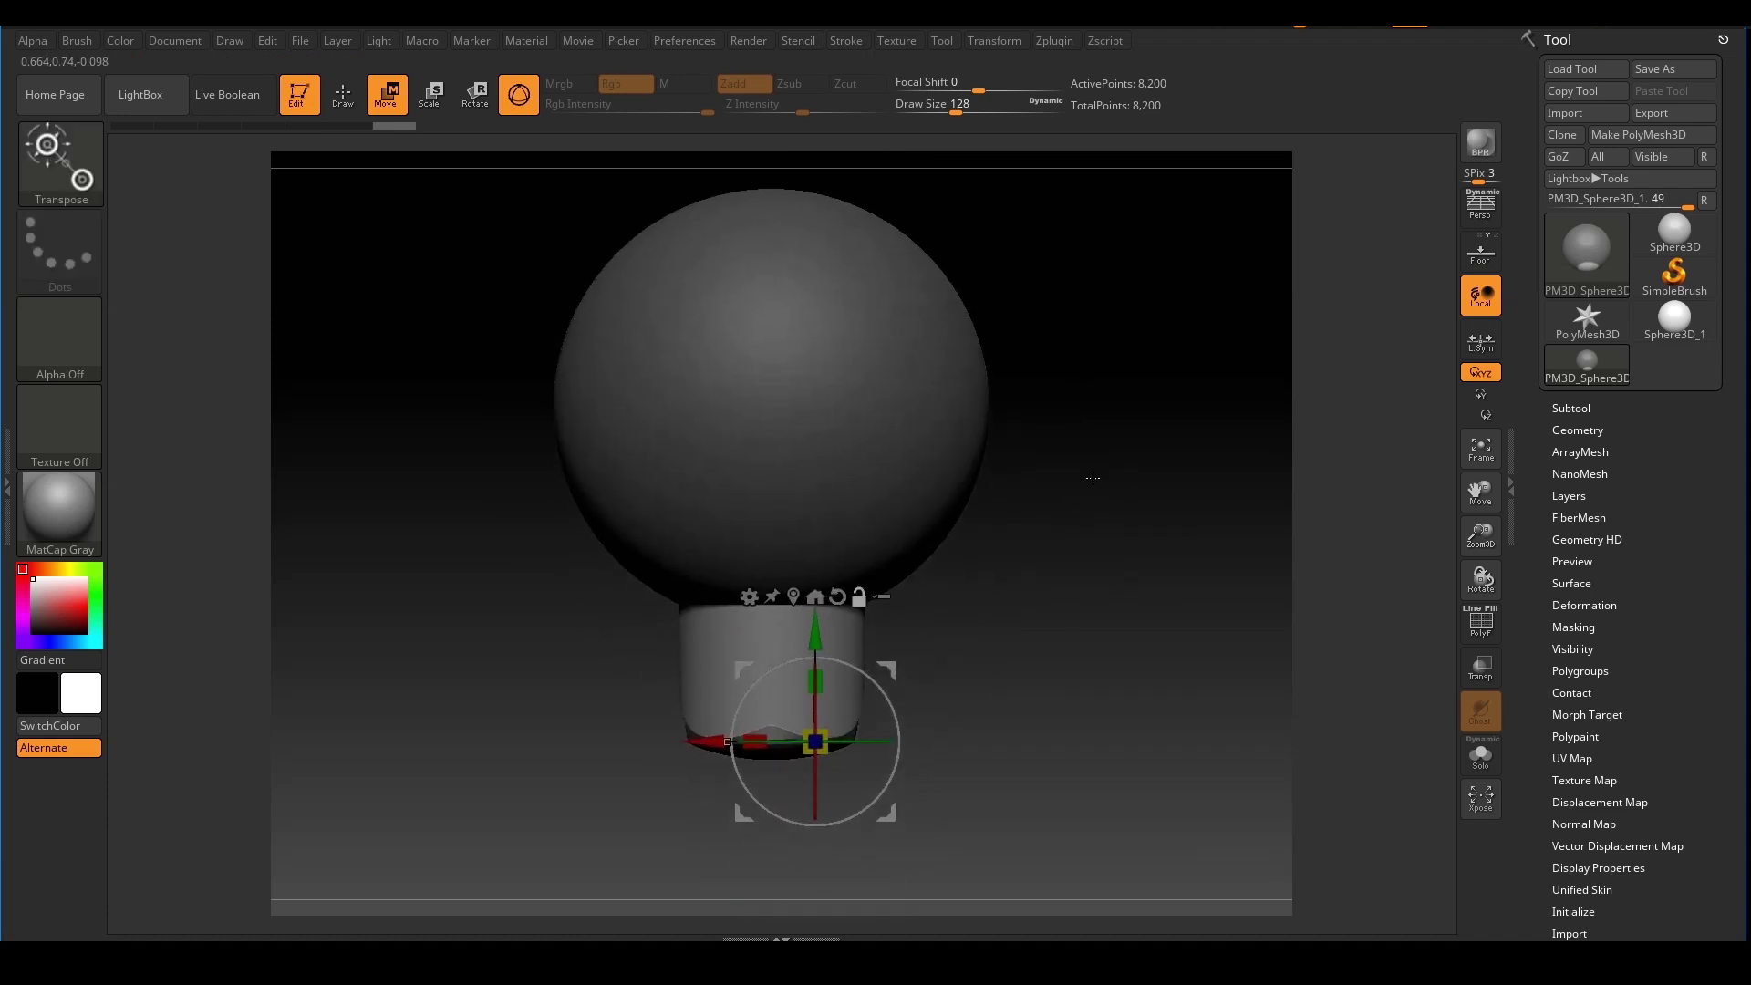
right_click_drag(1176, 450, 1154, 496, "alt")
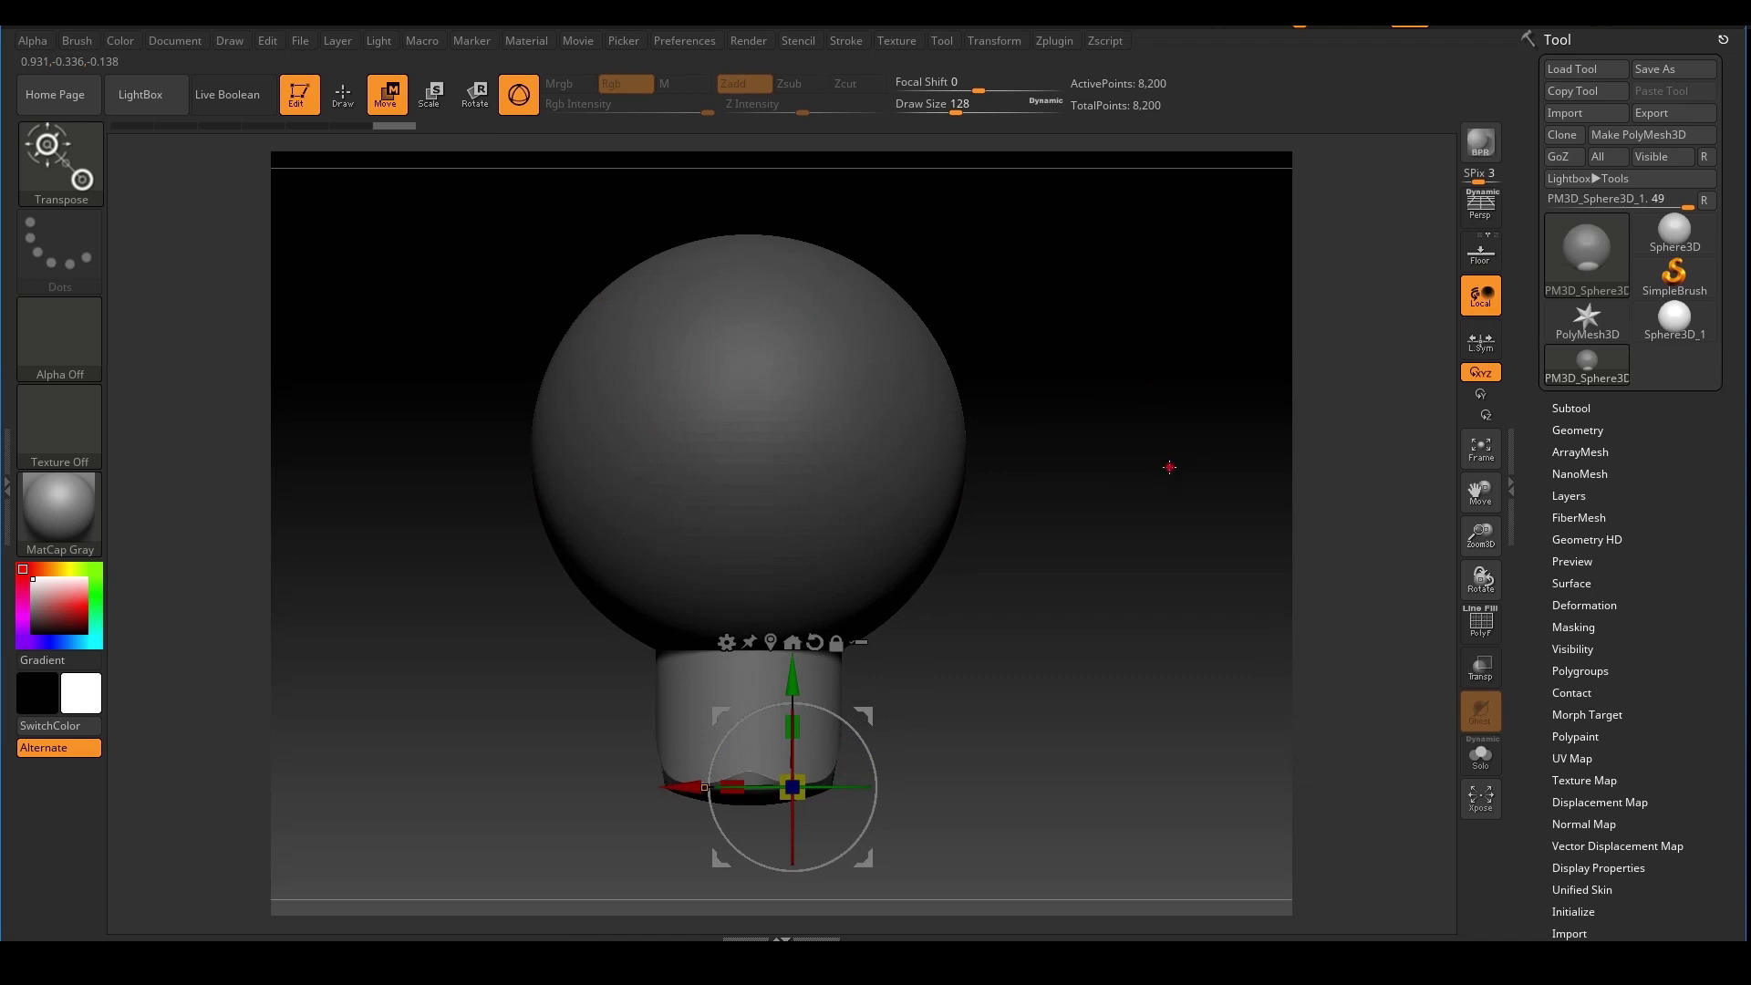
right_click_drag(1170, 467, 1160, 442)
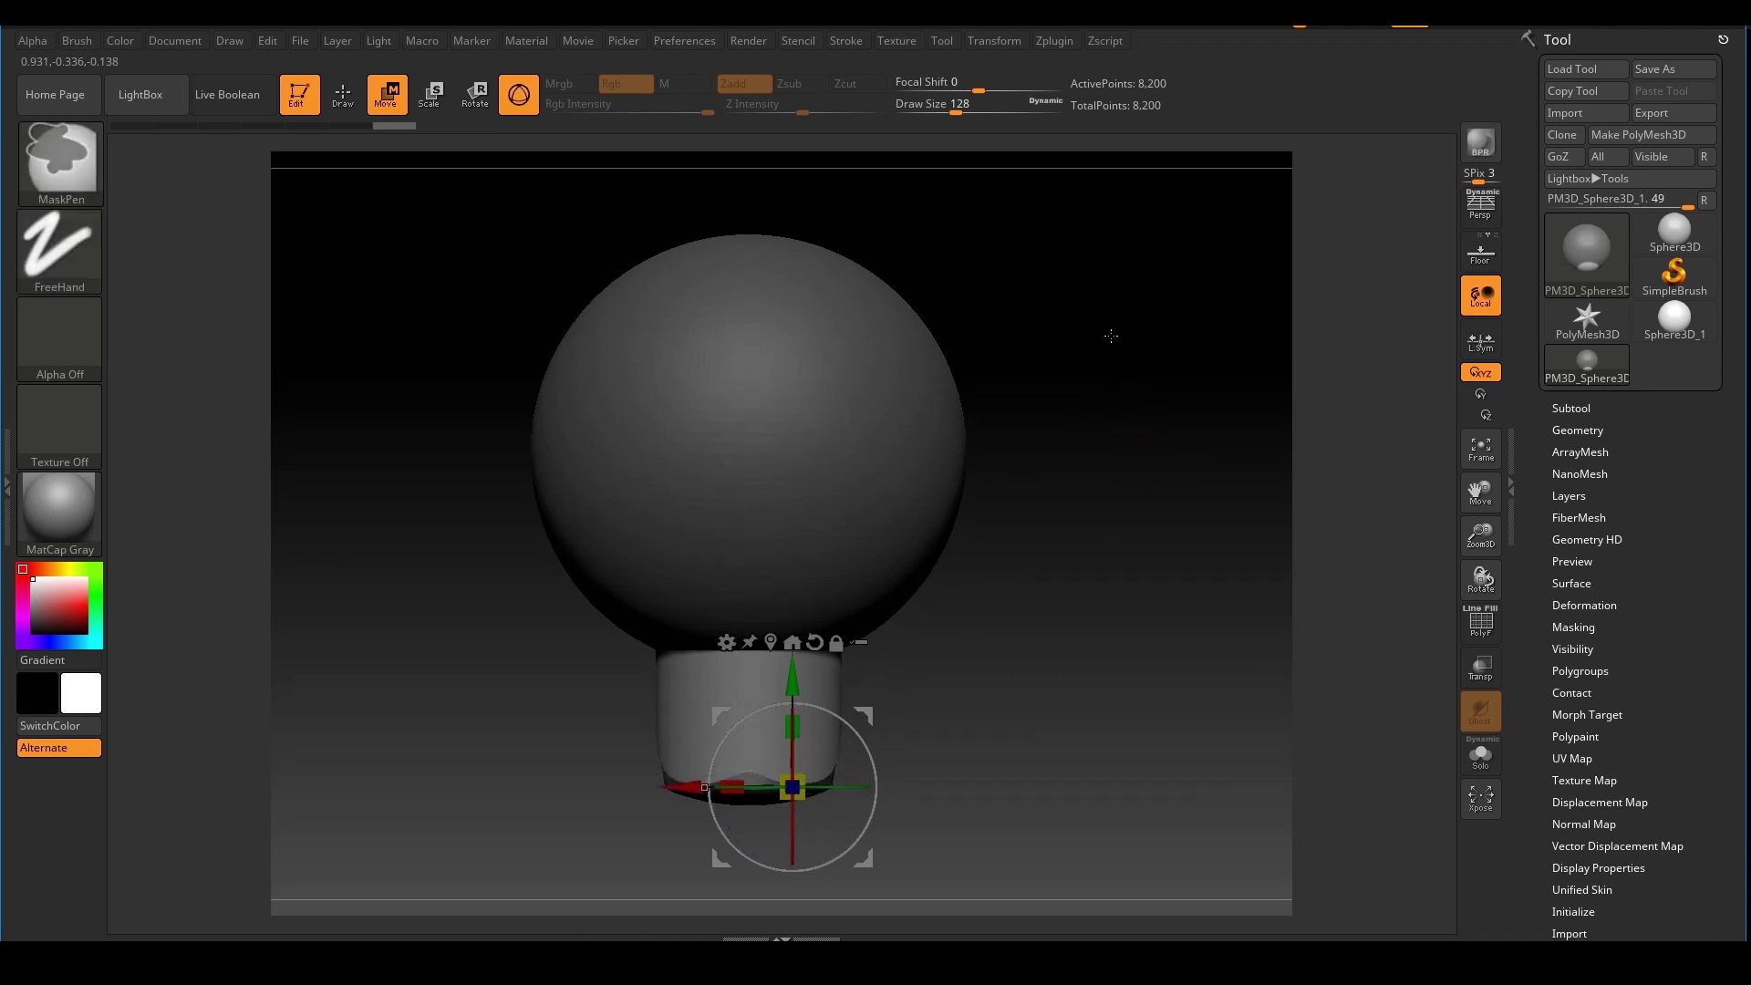
mouse_move(1028, 245)
left_mouse_down("ctrl")
mouse_move(1064, 344)
mouse_move(1265, 638)
left_mouse_up("ctrl")
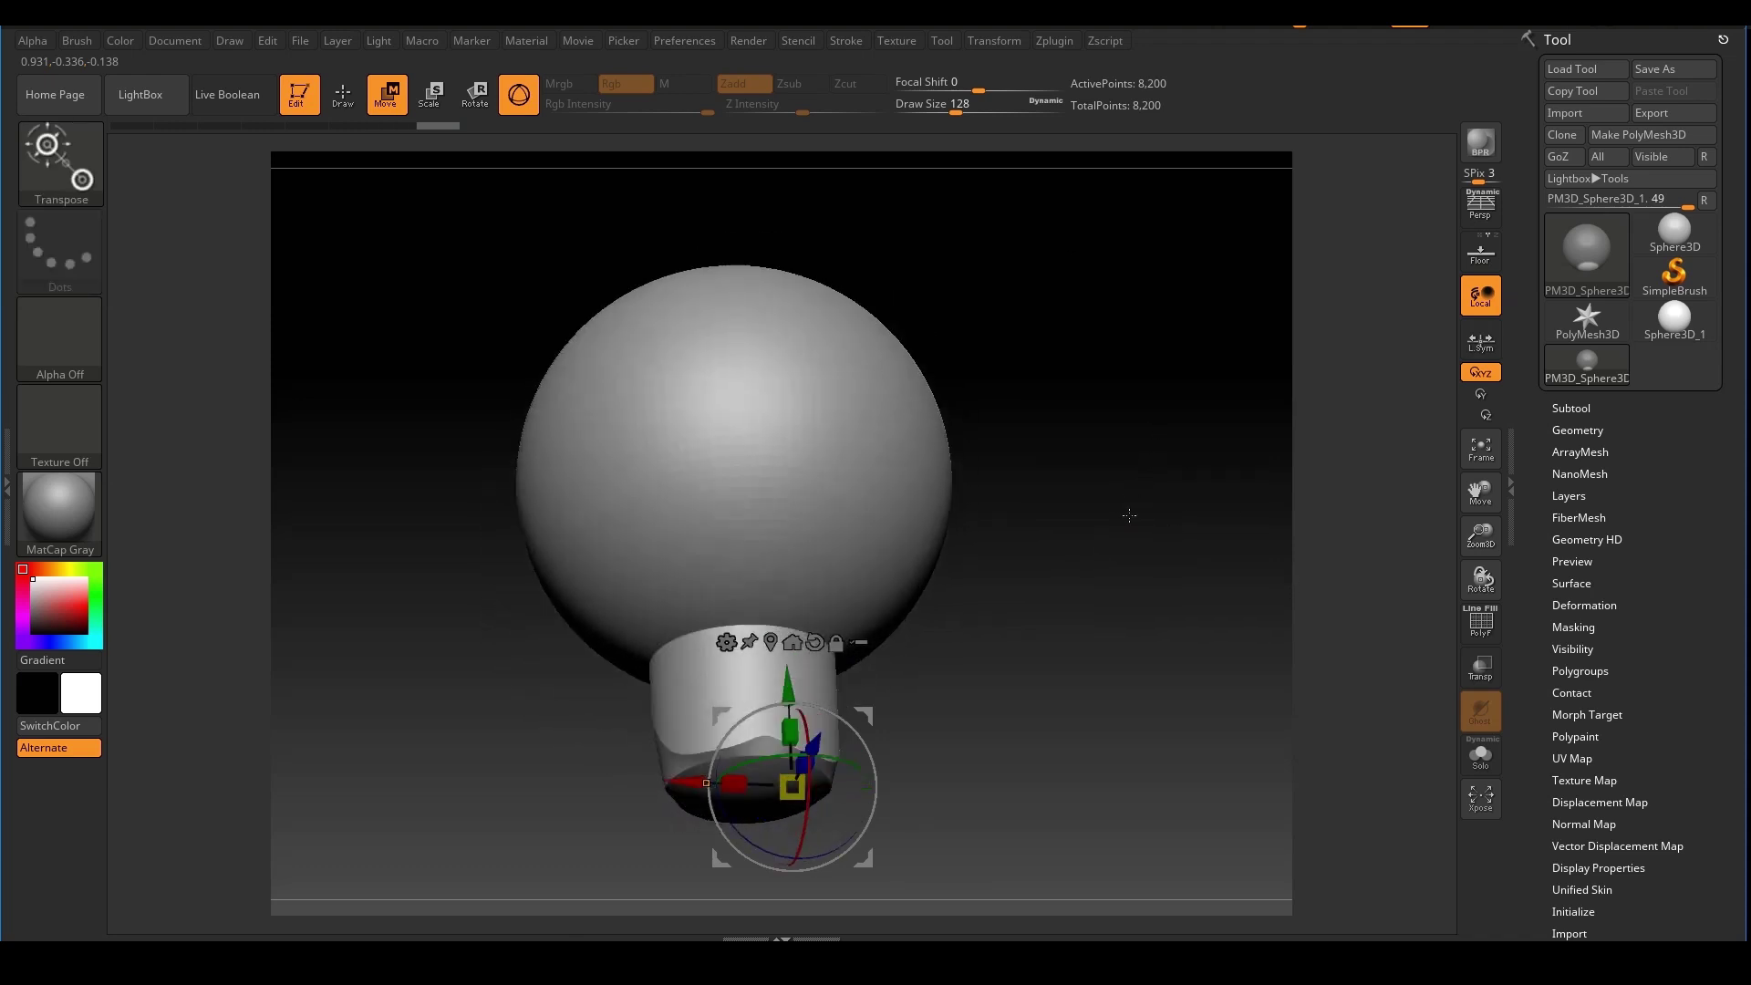
key("q")
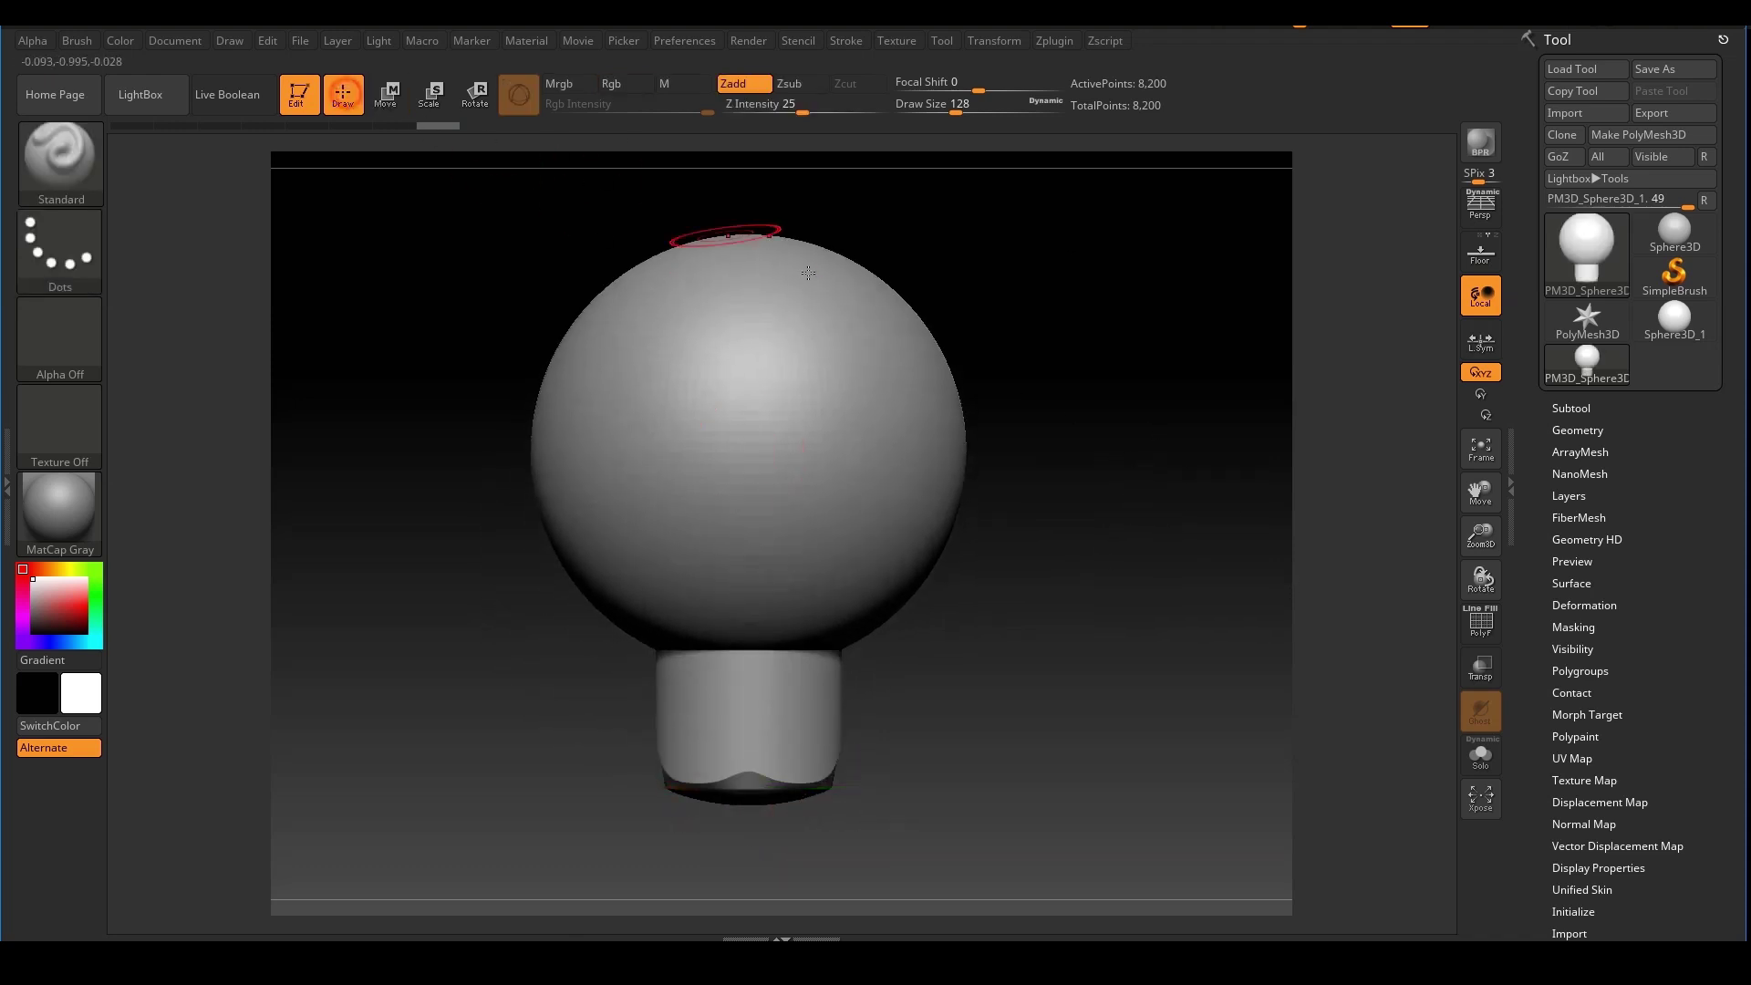
Temporarily show the polyframe wireframe and examine the polygons on the extruded neck compared with the sphere
left_click(1480, 623)
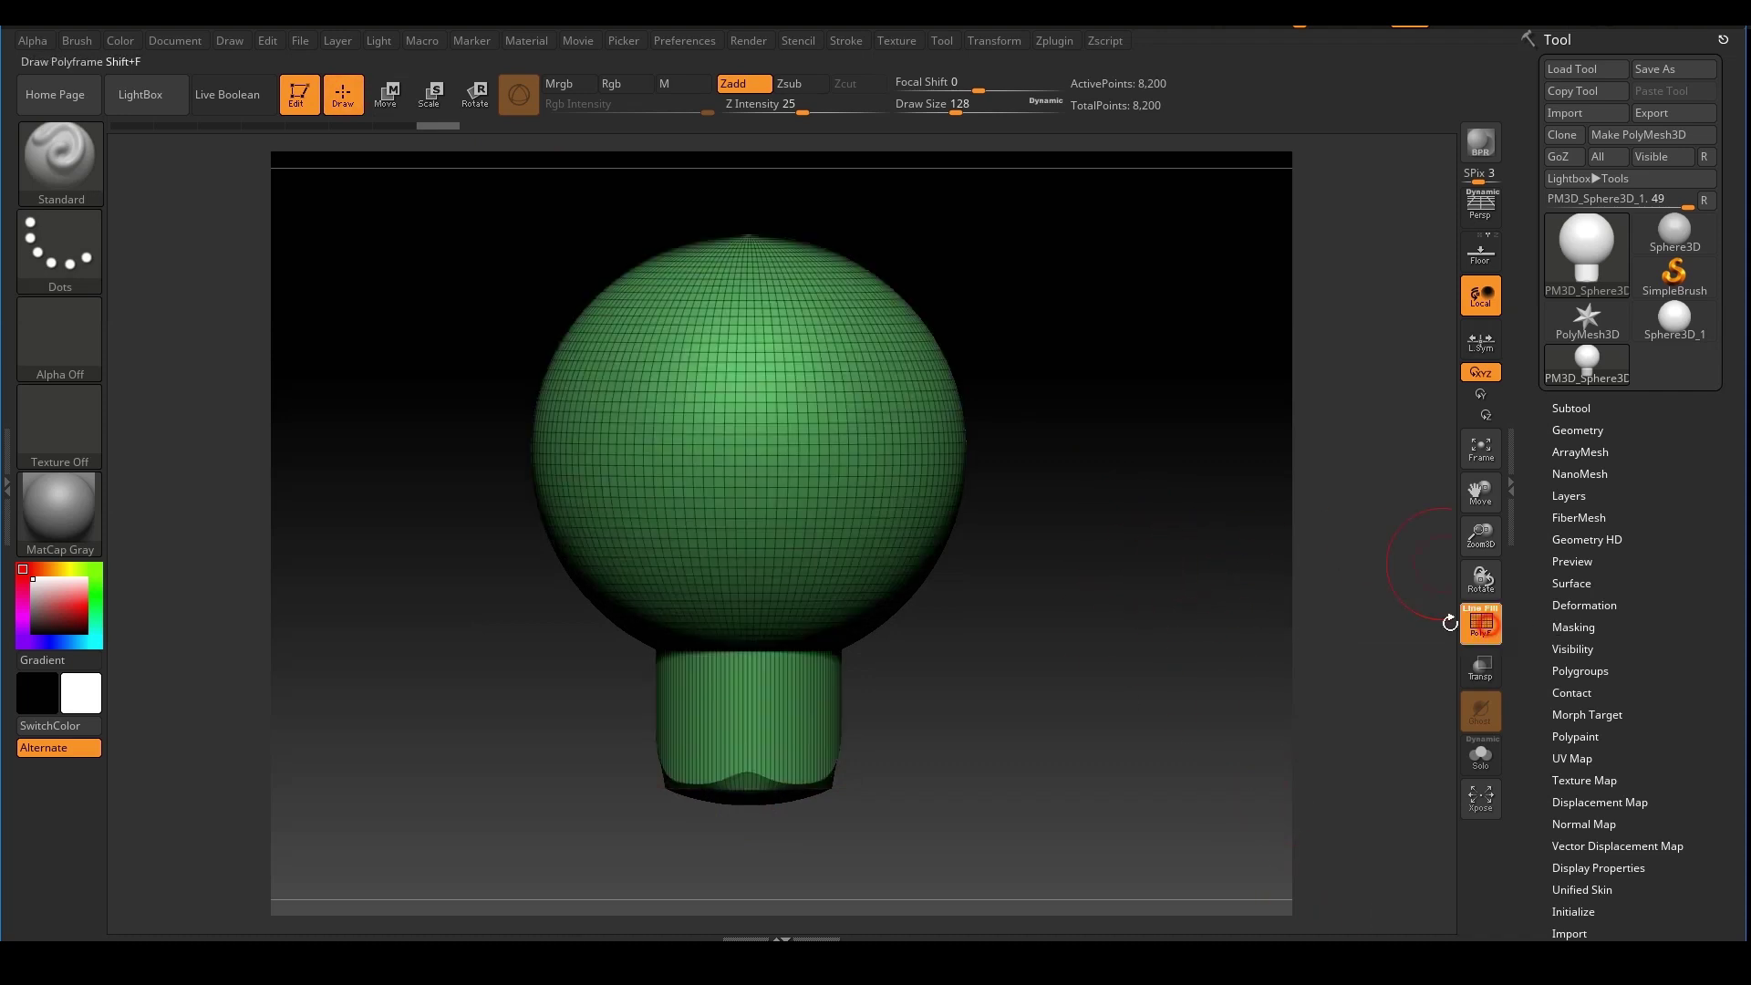
right_click_drag(1044, 671, 1058, 683, "ctrl")
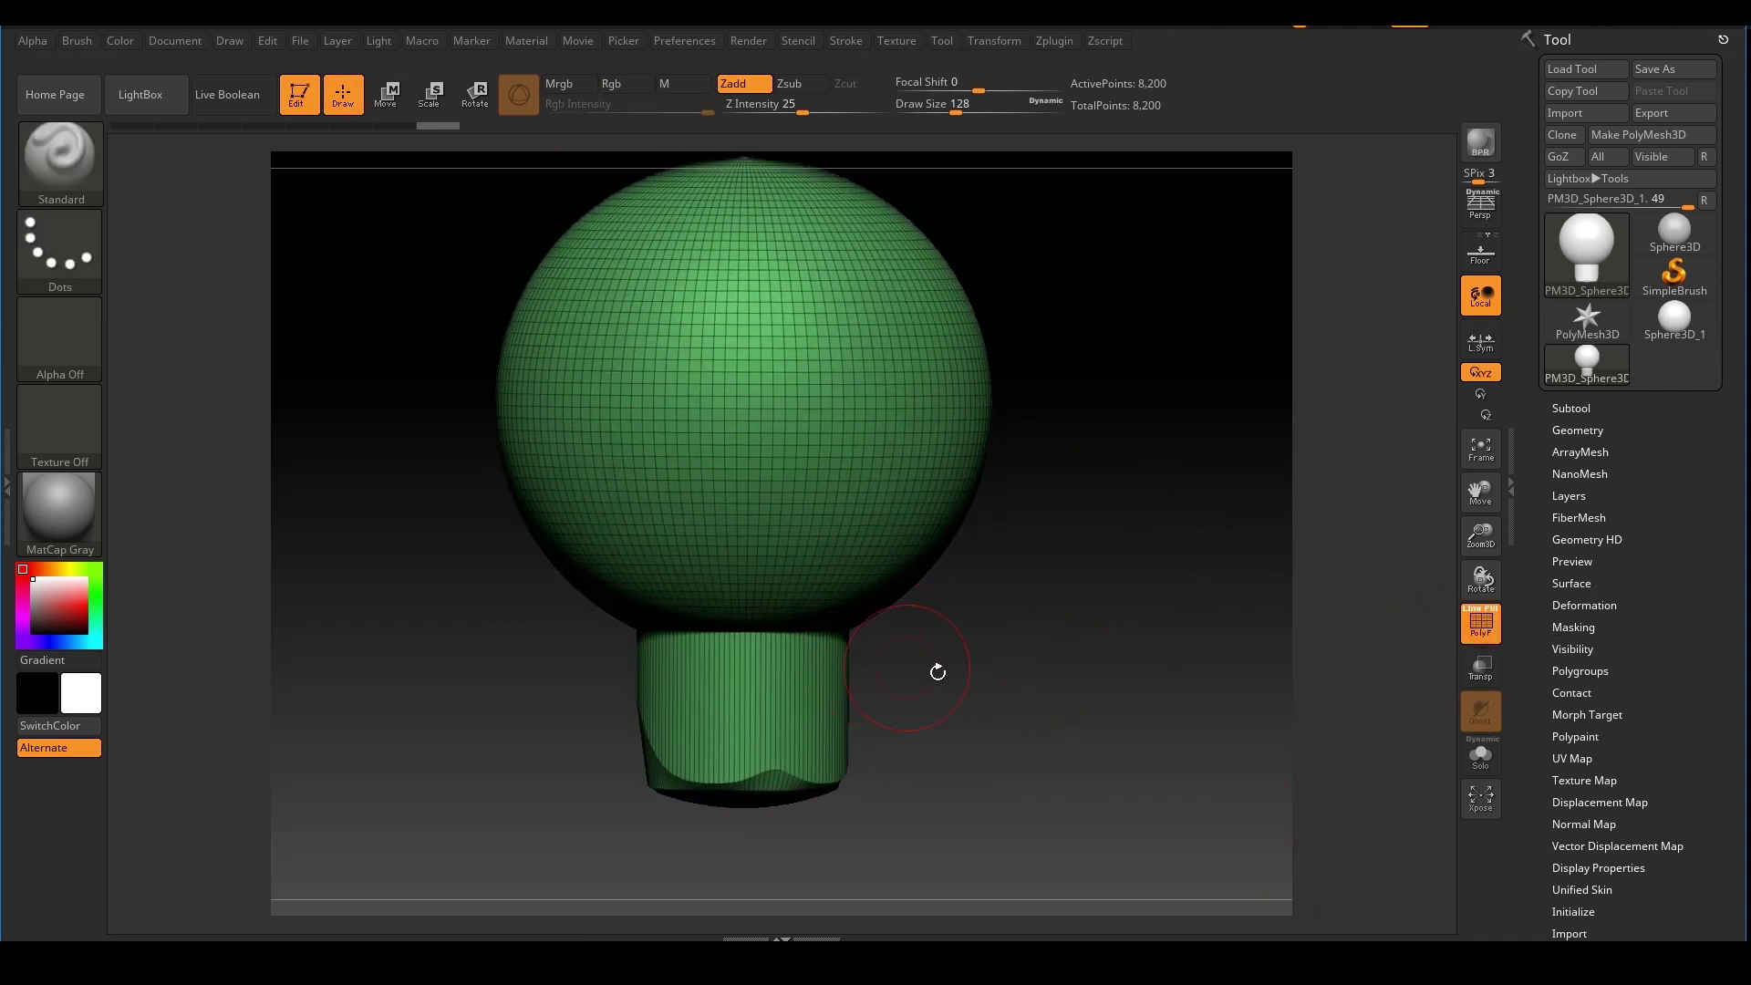
mouse_move(982, 701)
left_mouse_down()
mouse_move(966, 680)
mouse_move(1044, 672)
mouse_move(1422, 547)
left_mouse_up()
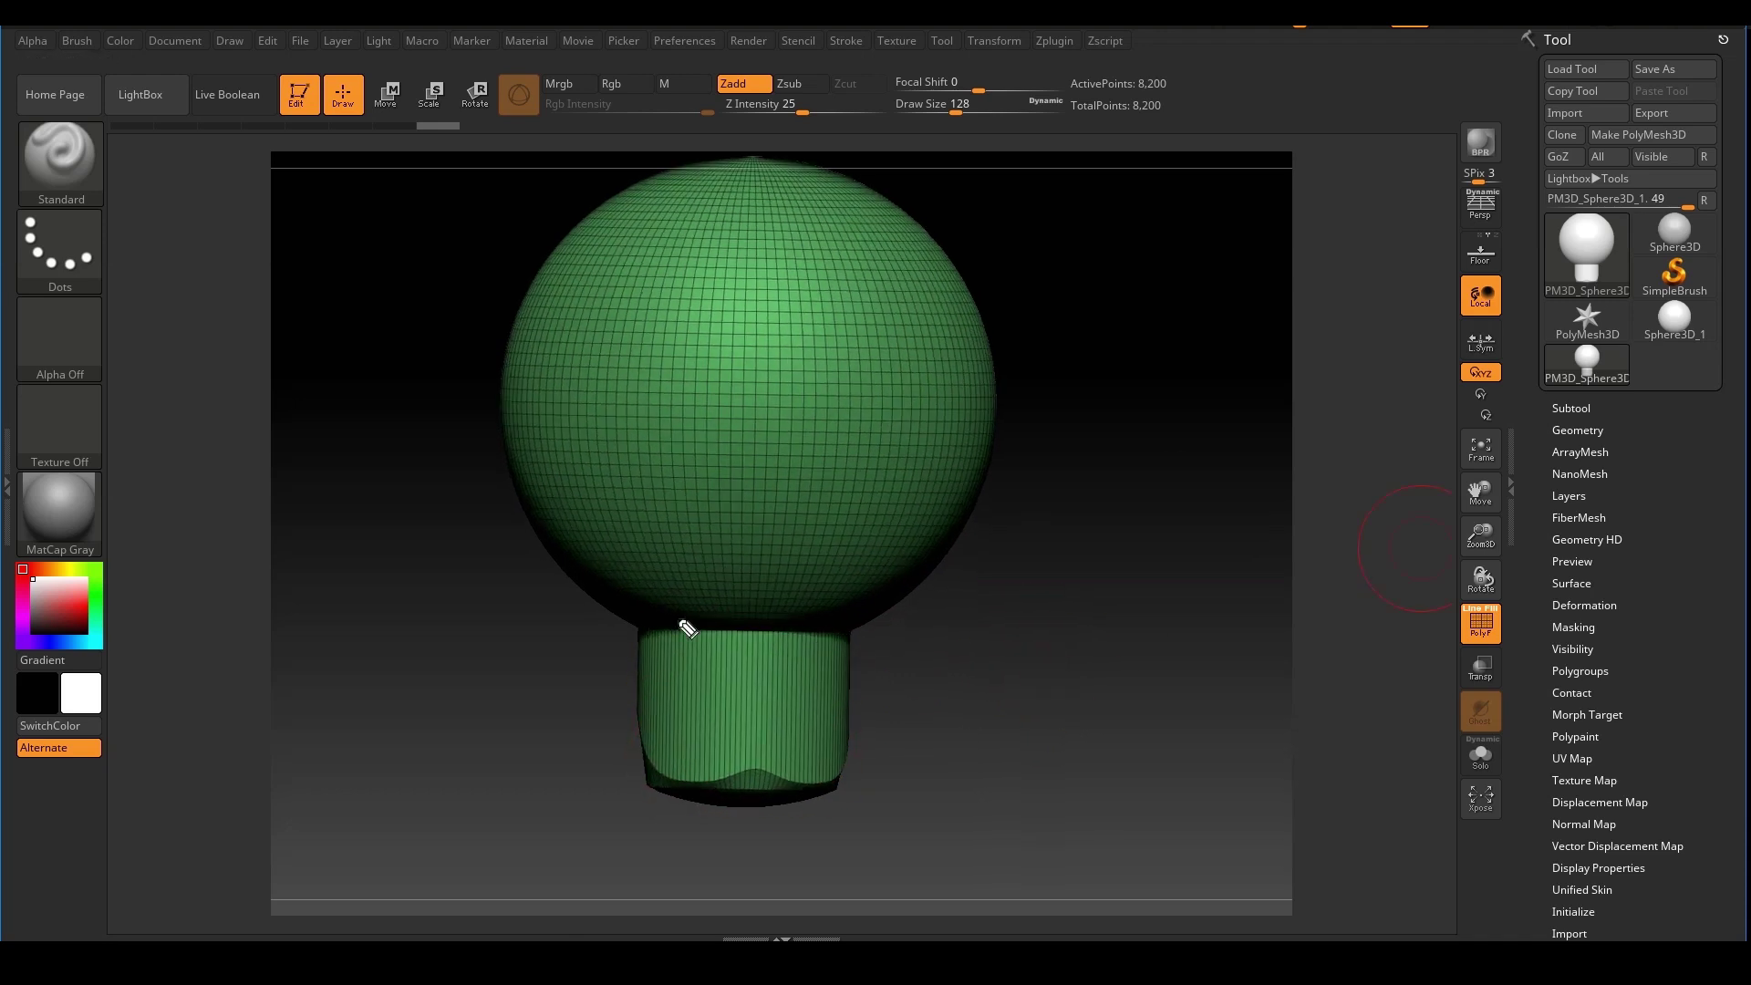
left_click_drag(642, 652, 841, 668)
left_click_drag(630, 699, 880, 700)
left_click_drag(649, 743, 853, 738)
left_click_drag(1064, 564, 1174, 569)
left_click(1481, 626)
Try a brush Draw Size of 74 on the neck, and set the Draw Size to 116
left_click_drag(1103, 458, 1105, 475, "alt")
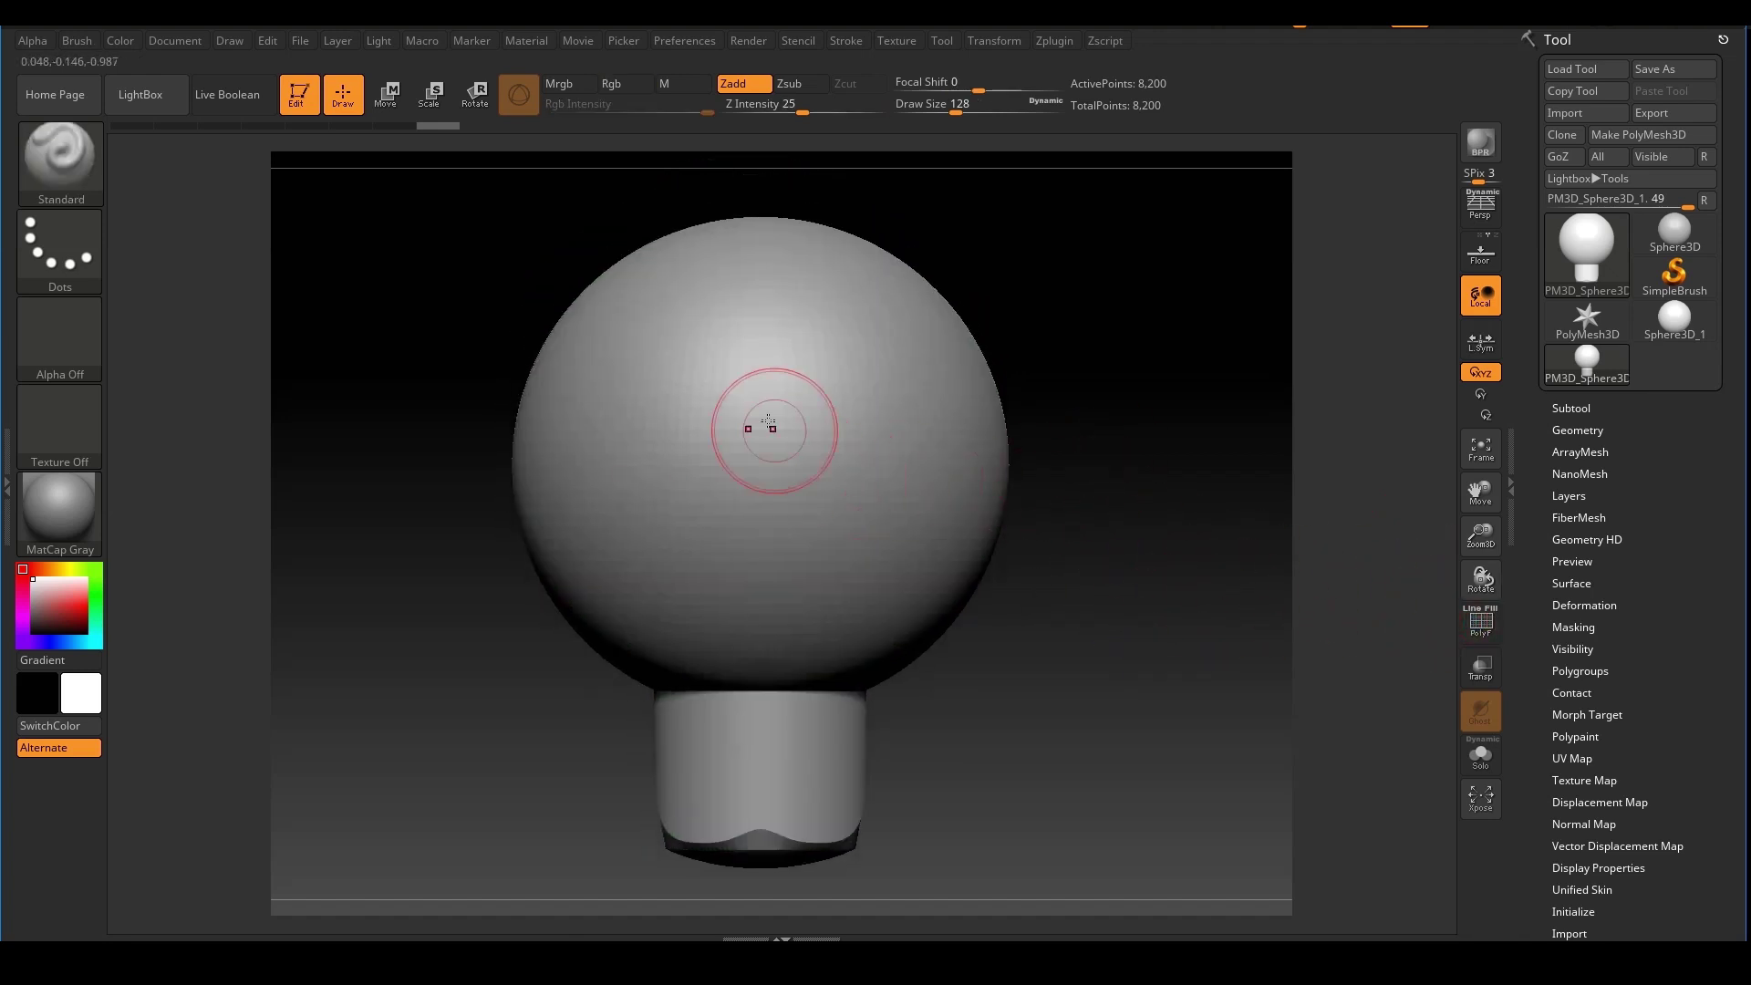
key("s")
left_click_drag(781, 456, 768, 456)
mouse_move(743, 748)
left_mouse_down()
mouse_move(746, 772)
mouse_move(808, 771)
mouse_move(701, 758)
left_mouse_up()
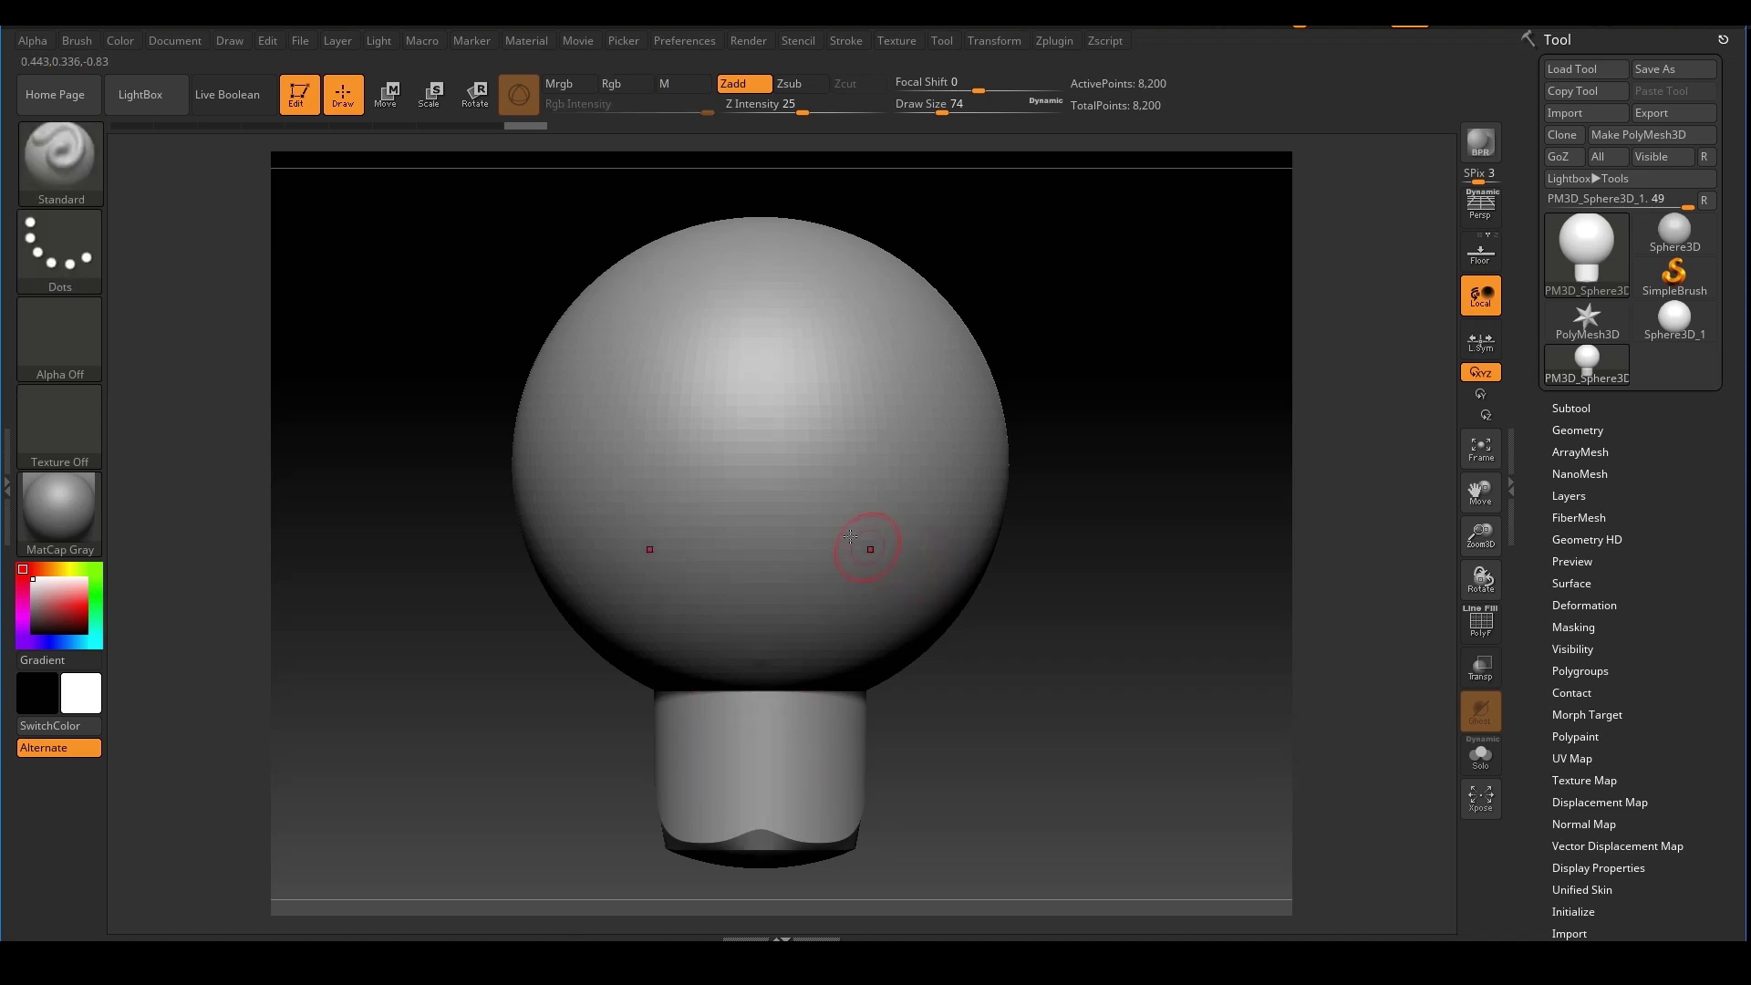
key("s")
left_click_drag(778, 408, 790, 408)
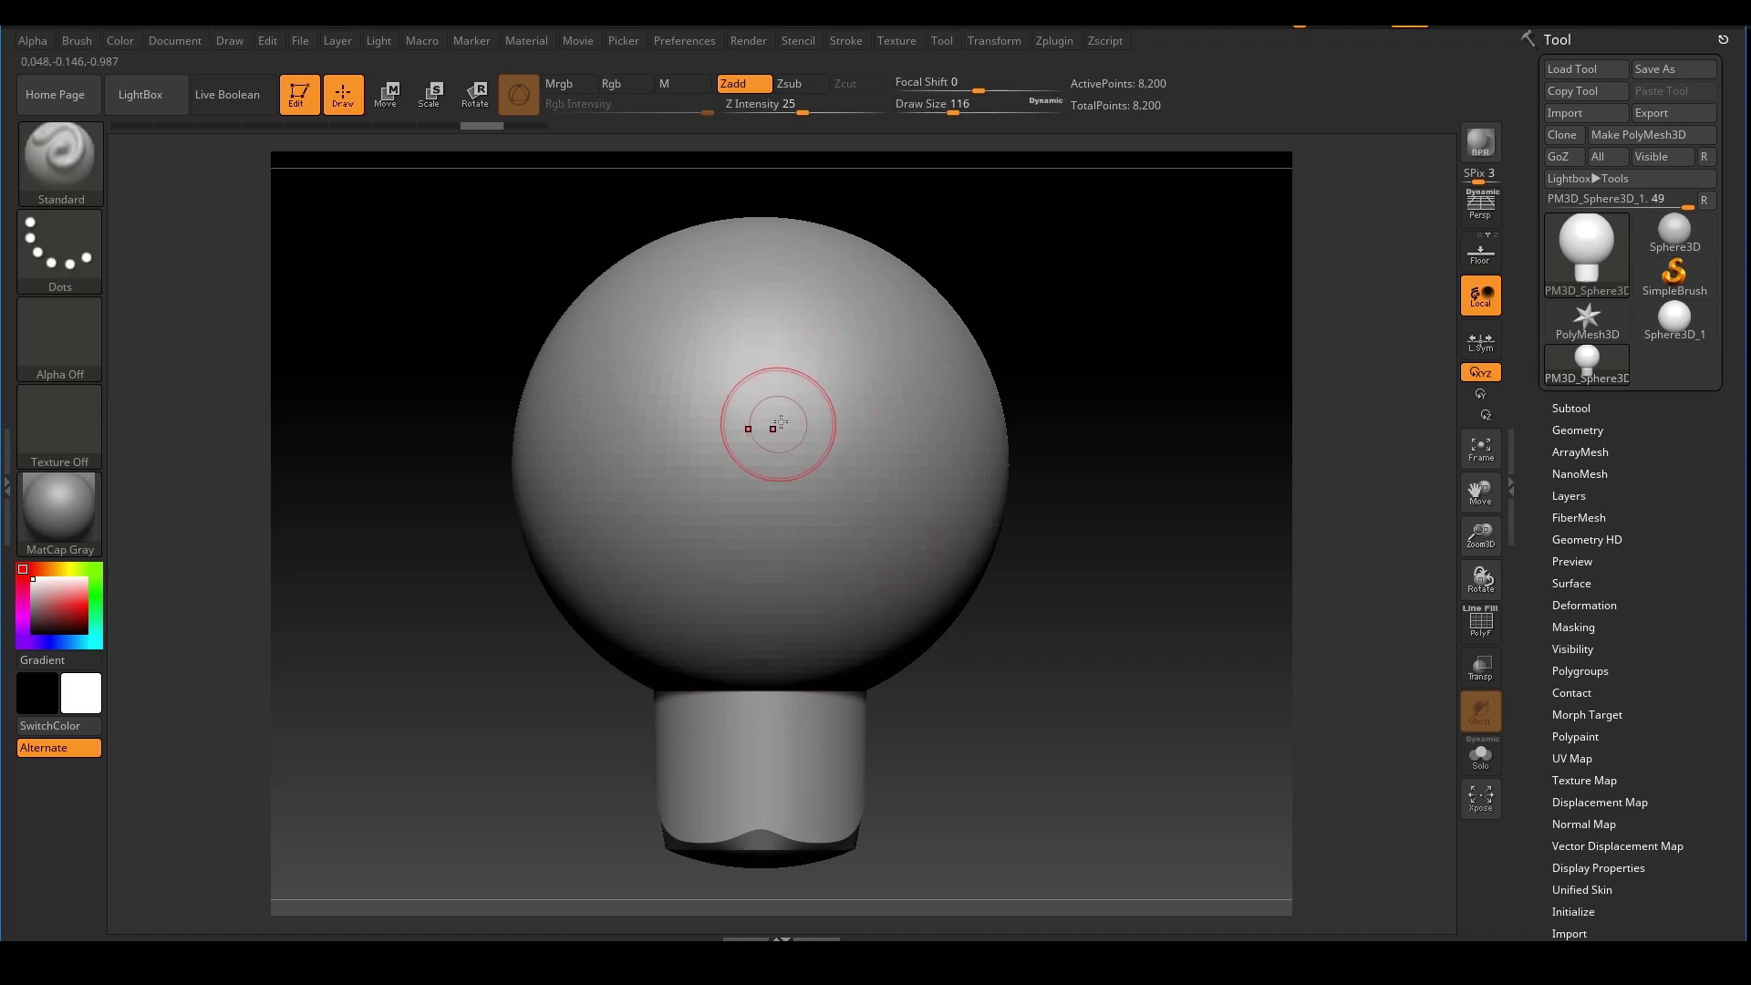
Sculpt mirrored raised strokes on the front of the sphere and vertical strokes down the neck
mouse_move(681, 348)
left_mouse_down()
mouse_move(697, 343)
mouse_move(720, 497)
mouse_move(587, 430)
mouse_move(609, 361)
left_mouse_up()
mouse_move(681, 290)
left_mouse_down()
mouse_move(643, 305)
mouse_move(680, 400)
mouse_move(734, 452)
left_mouse_up()
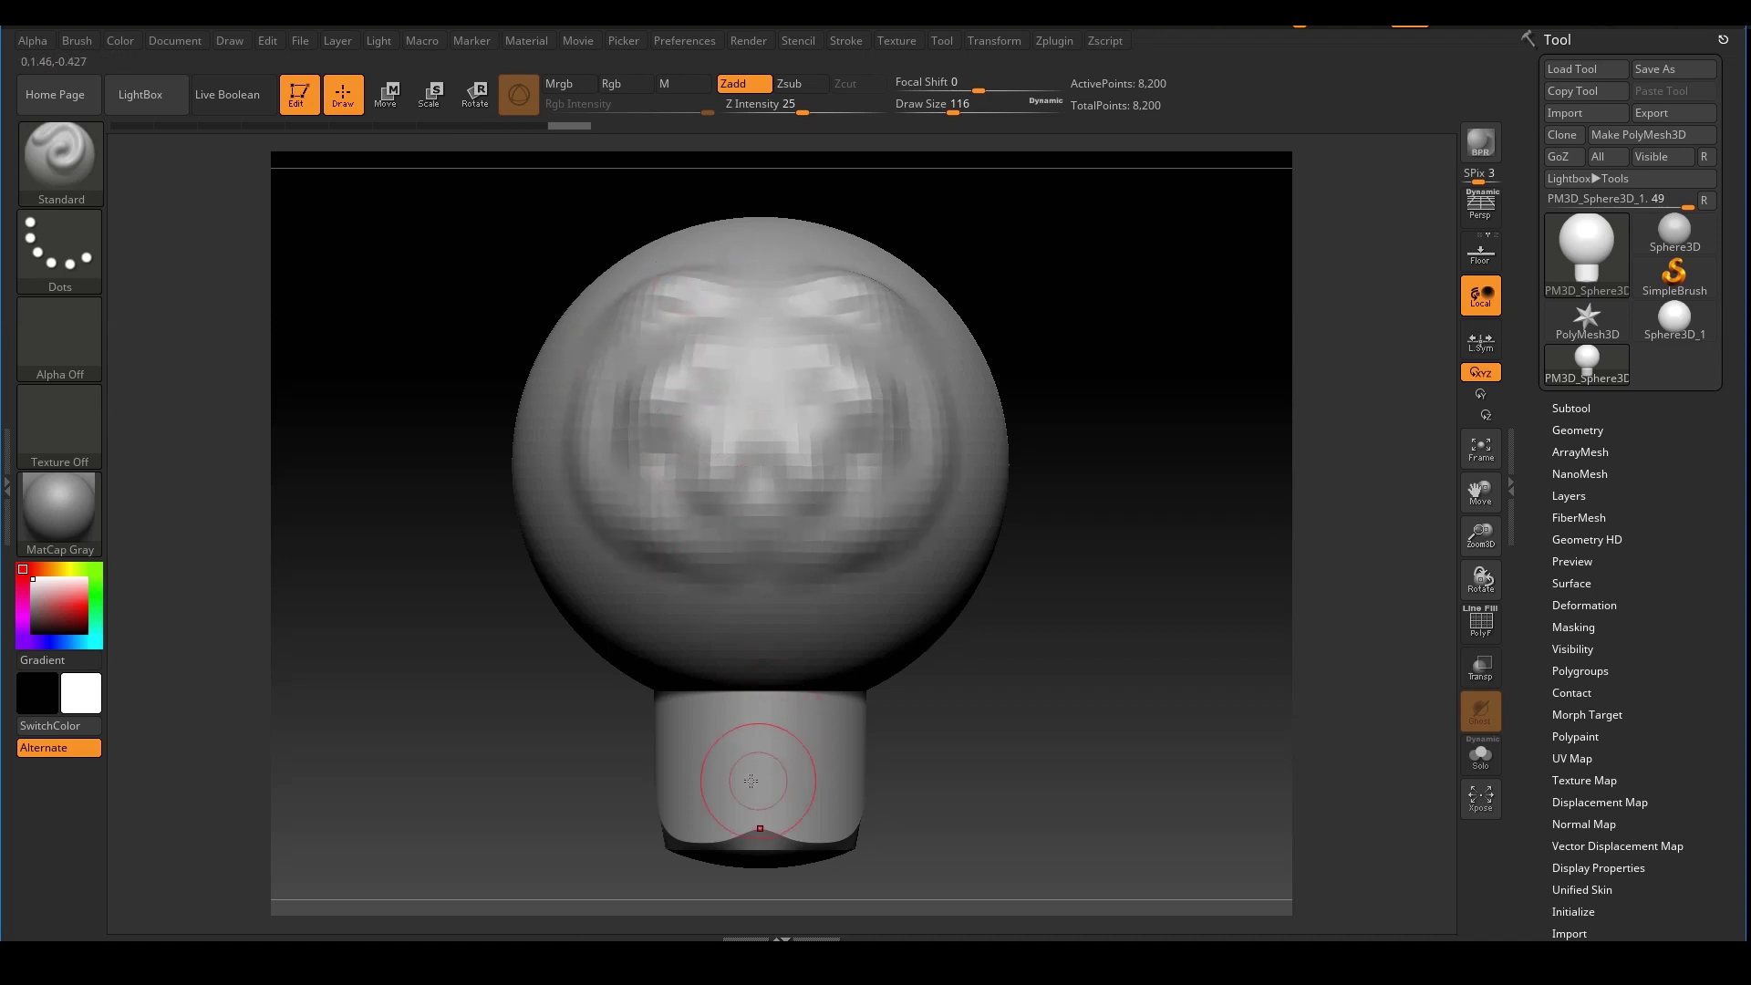
left_click_drag(720, 735, 730, 844)
left_click_drag(681, 734, 689, 721)
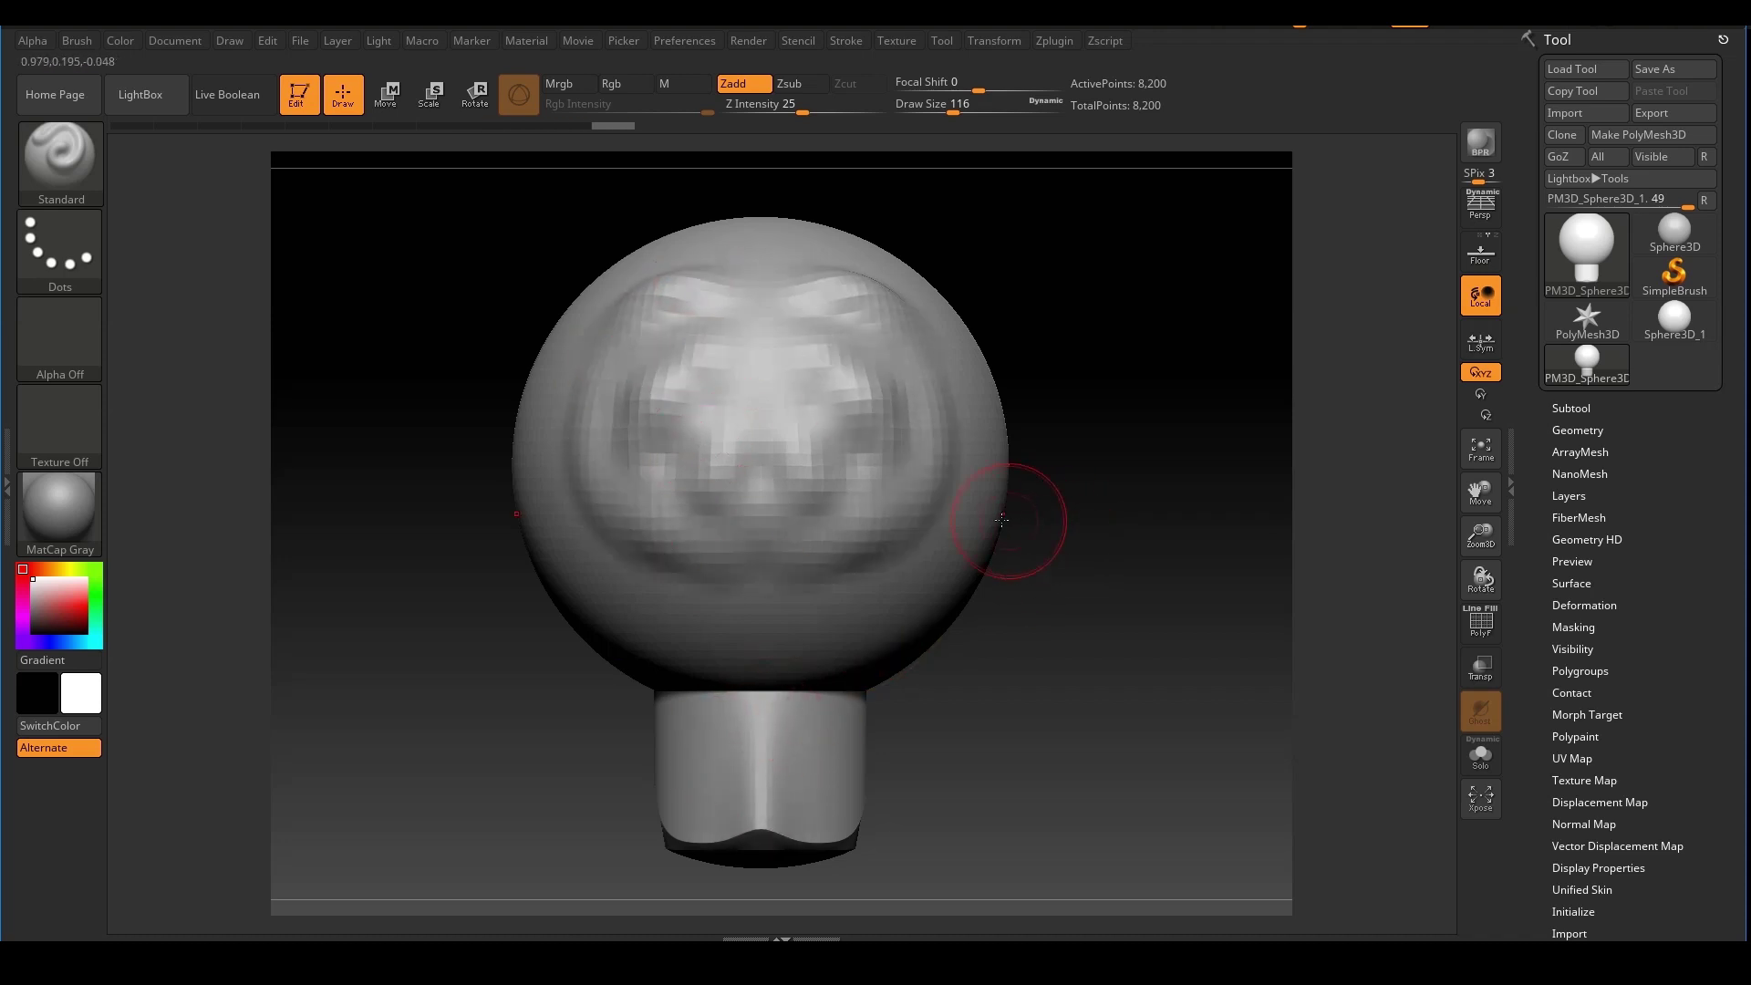
Undo all the test strokes on the sphere and neck
key("ctrl+z")
key("ctrl+z")
key("ctrl+z")
key("ctrl+z")
key("ctrl+z")
key("ctrl+z")
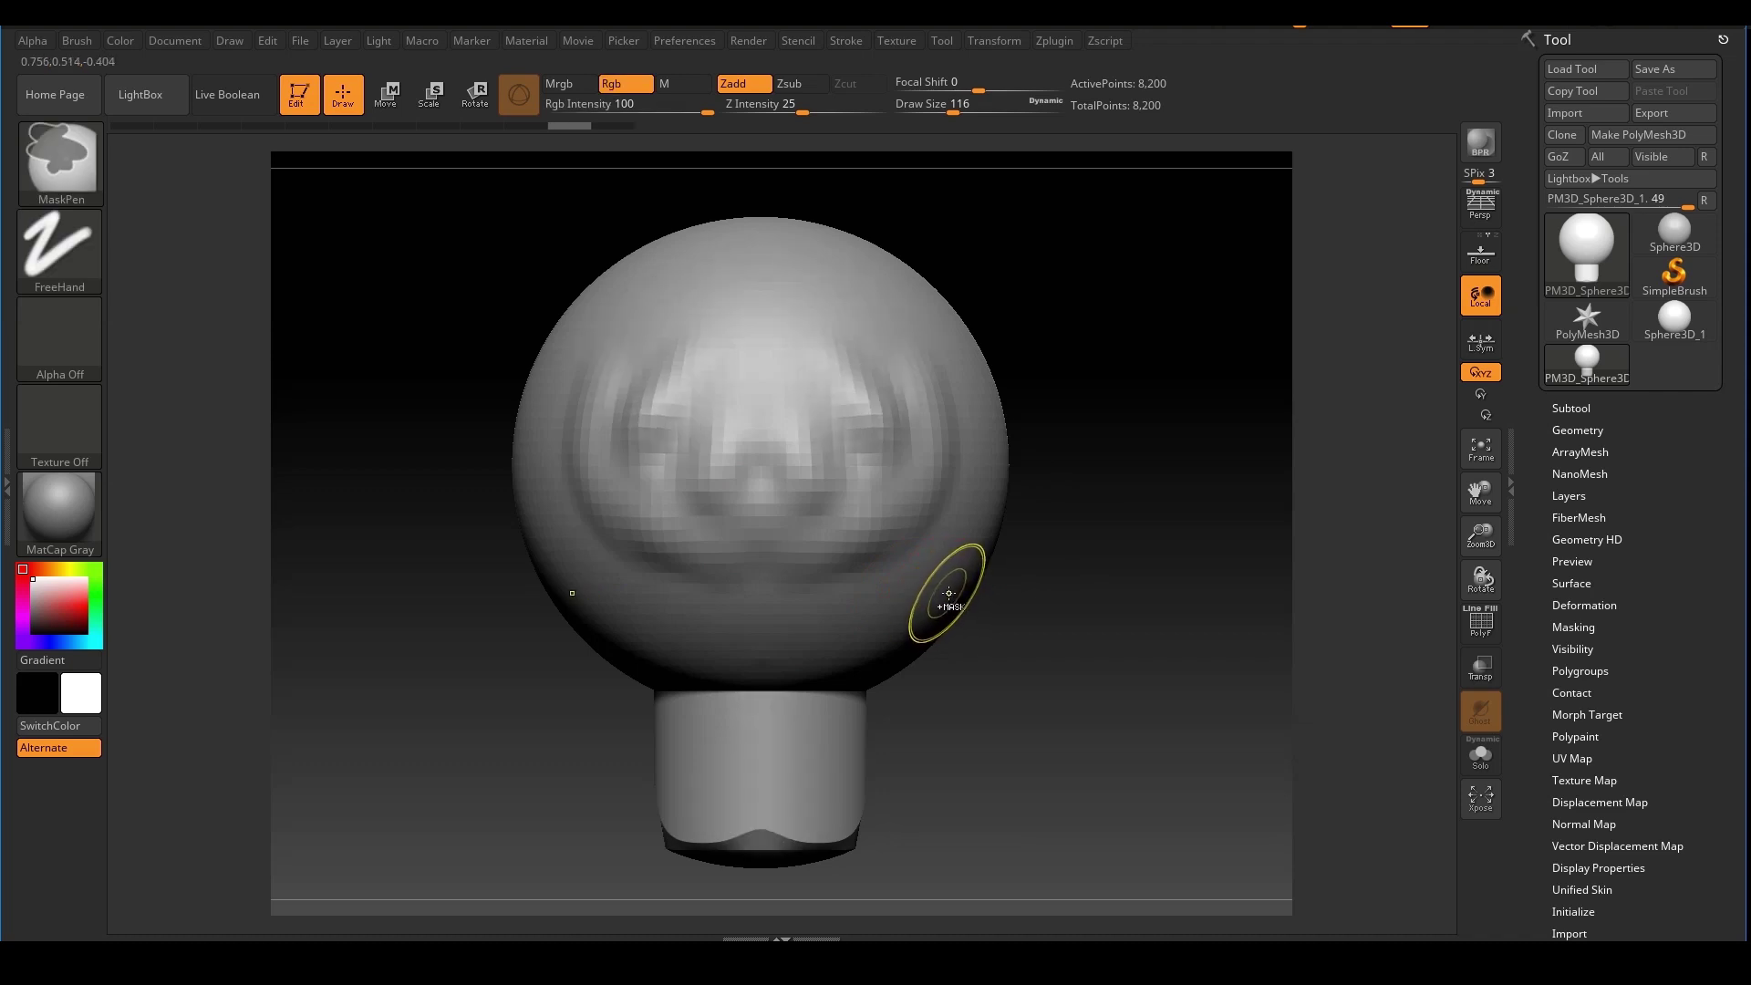
key("ctrl+z")
key("ctrl+z")
Turn the polyframe back on and examine the polygon layout along the neck
key("shift+f")
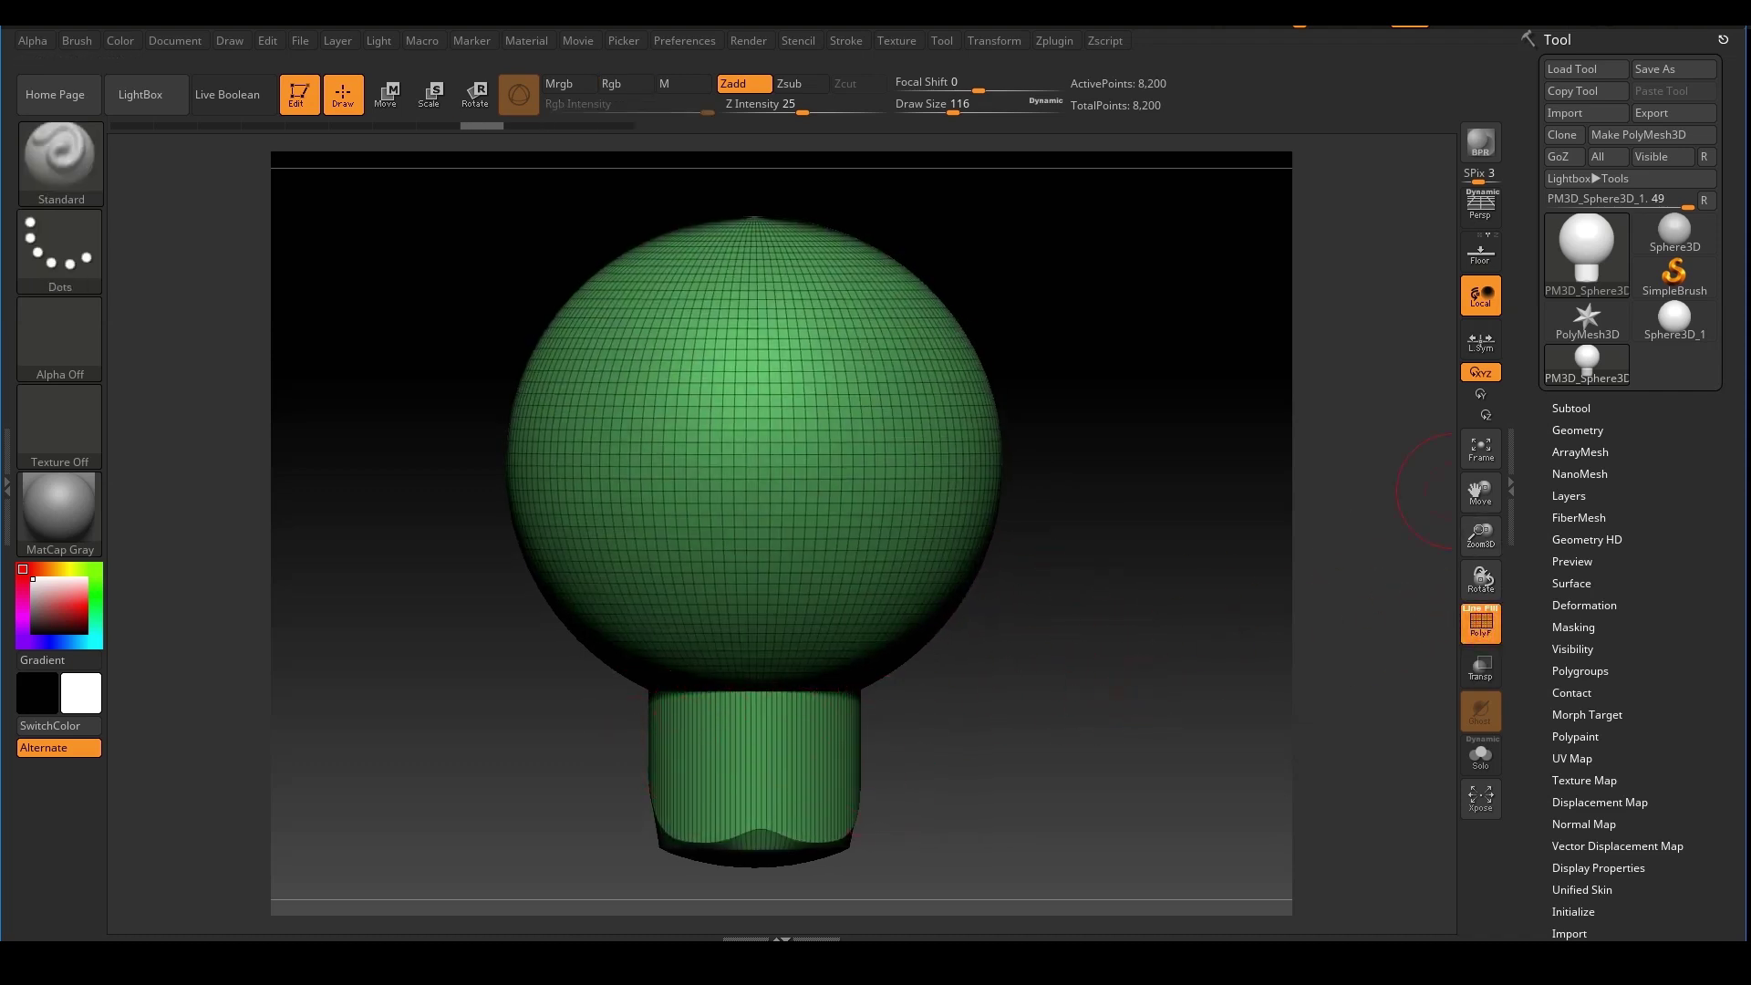
left_click_drag(655, 721, 826, 746, "ctrl+shift")
mouse_move(673, 790)
left_mouse_down()
mouse_move(832, 793)
mouse_move(824, 815)
left_mouse_up()
left_click_drag(1067, 649, 1215, 619)
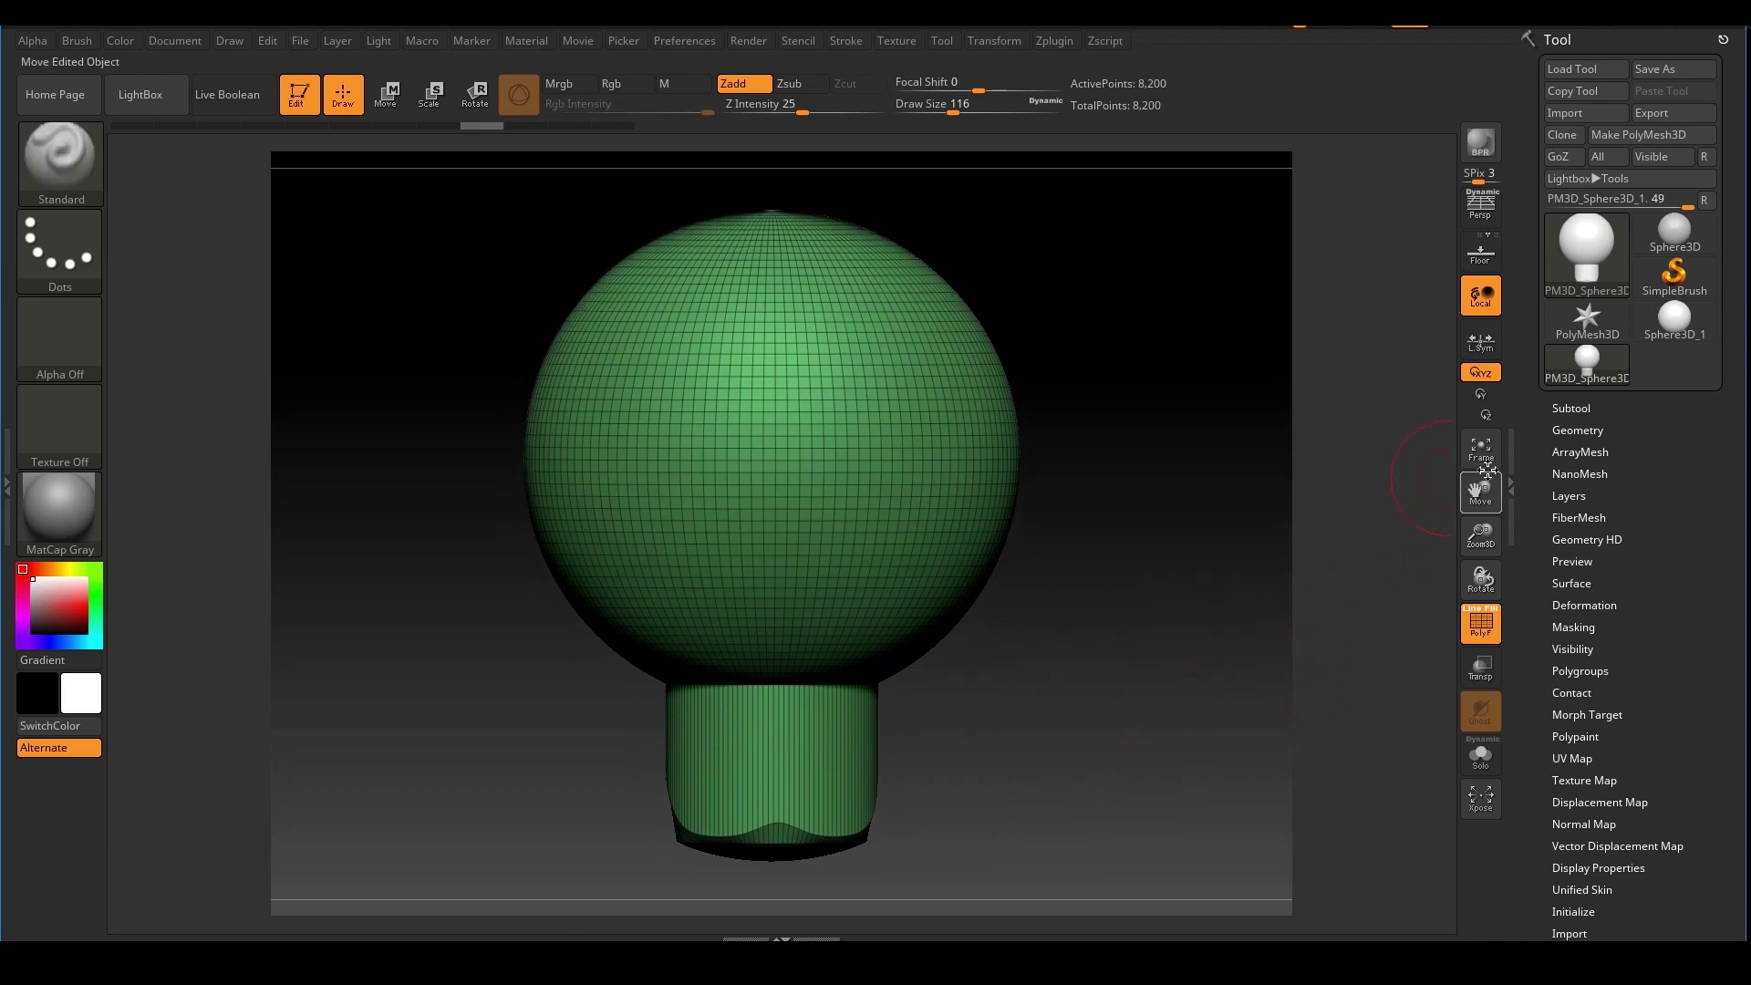
Set the DynaMesh resolution to 40 and remesh the sphere and its neck with DynaMesh
left_click(1587, 427)
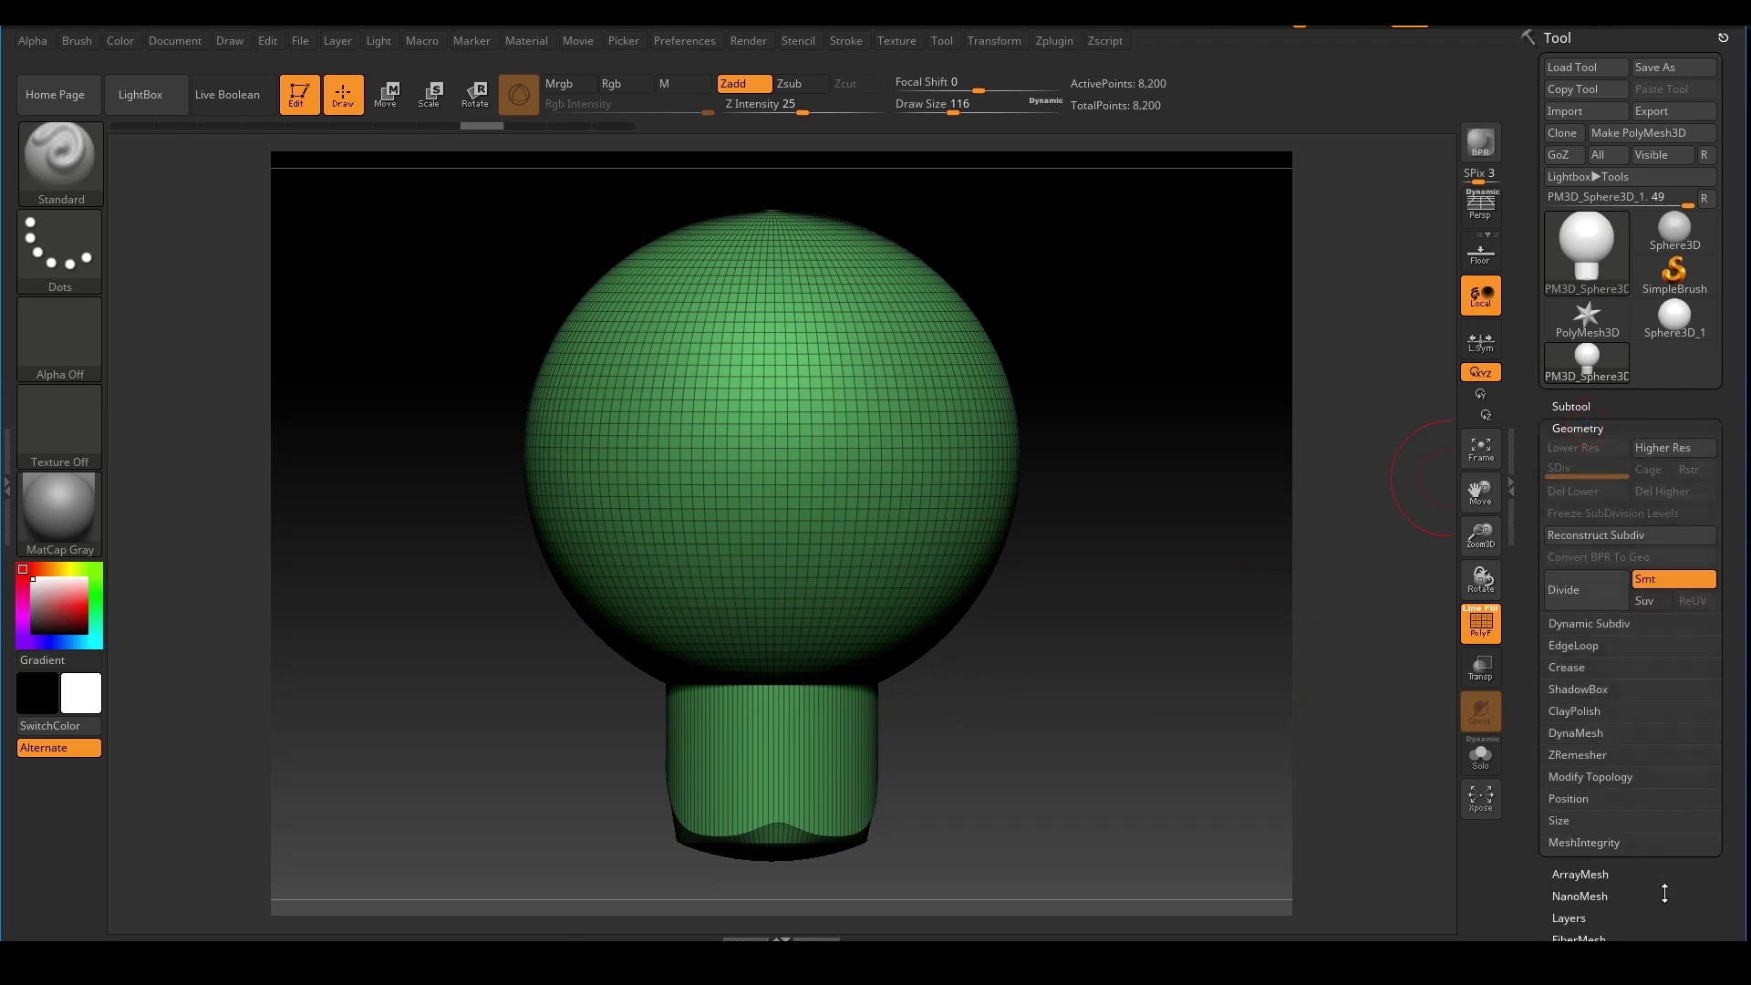
scroll(1595, 691, "down", 1)
left_click(1593, 676)
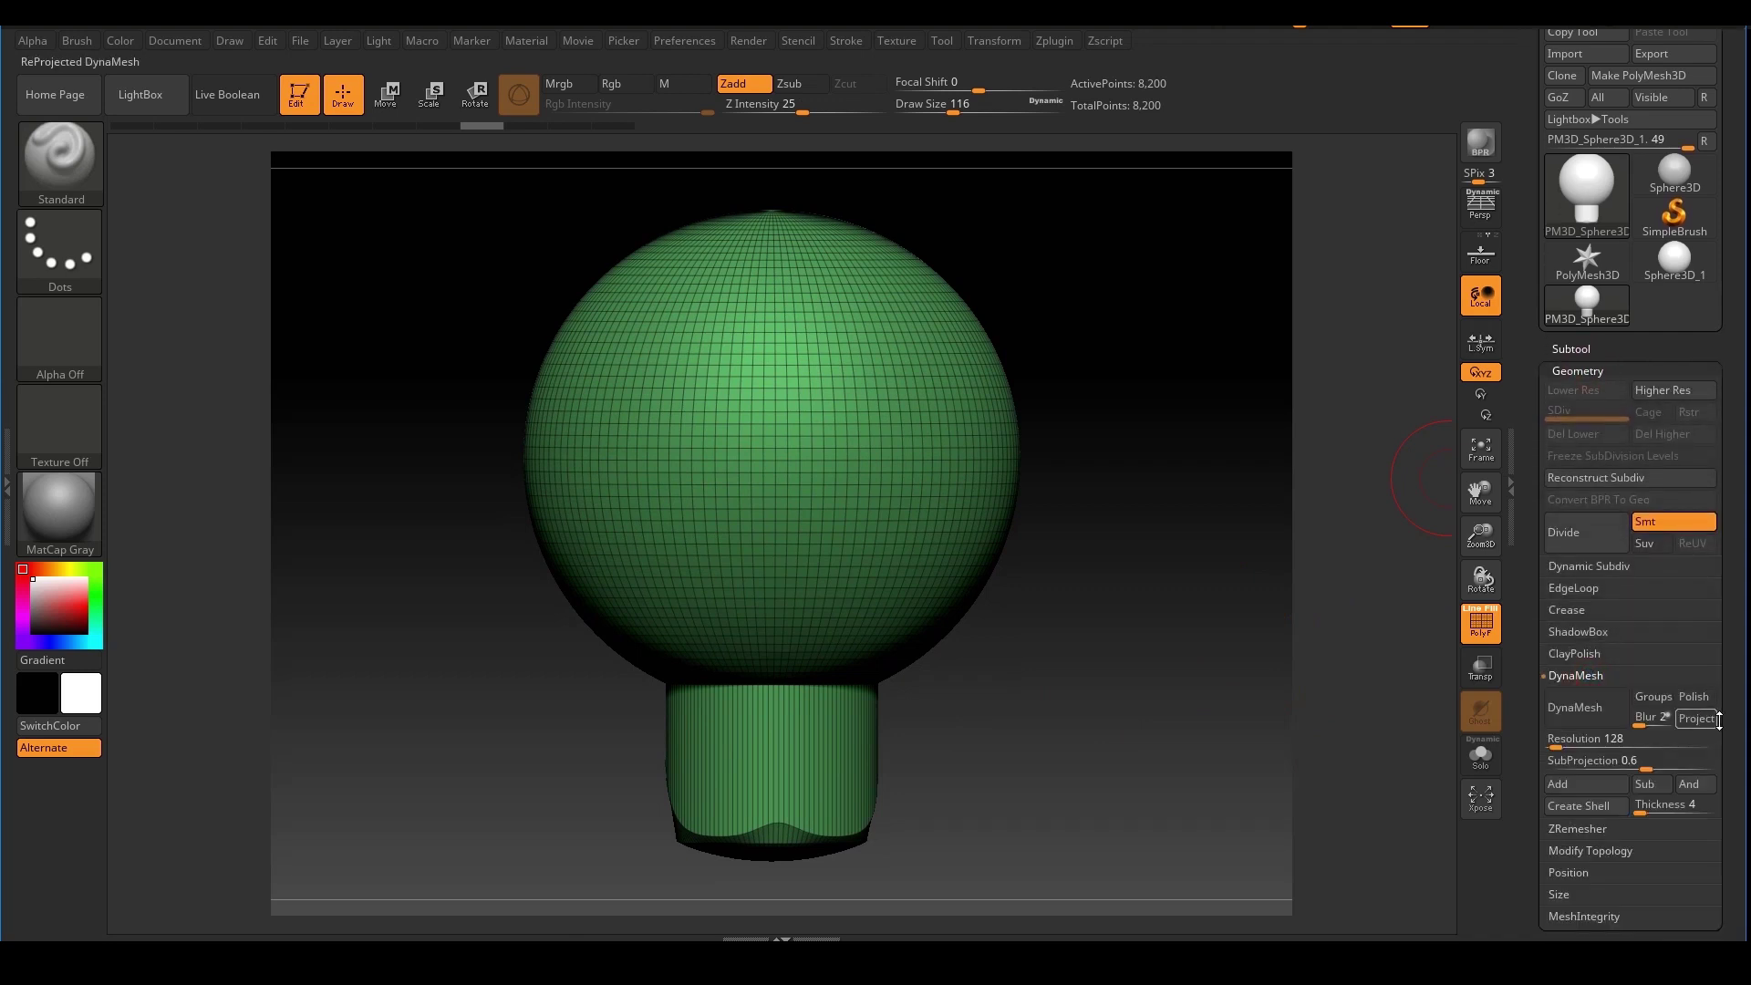
scroll(1587, 721, "down", 1)
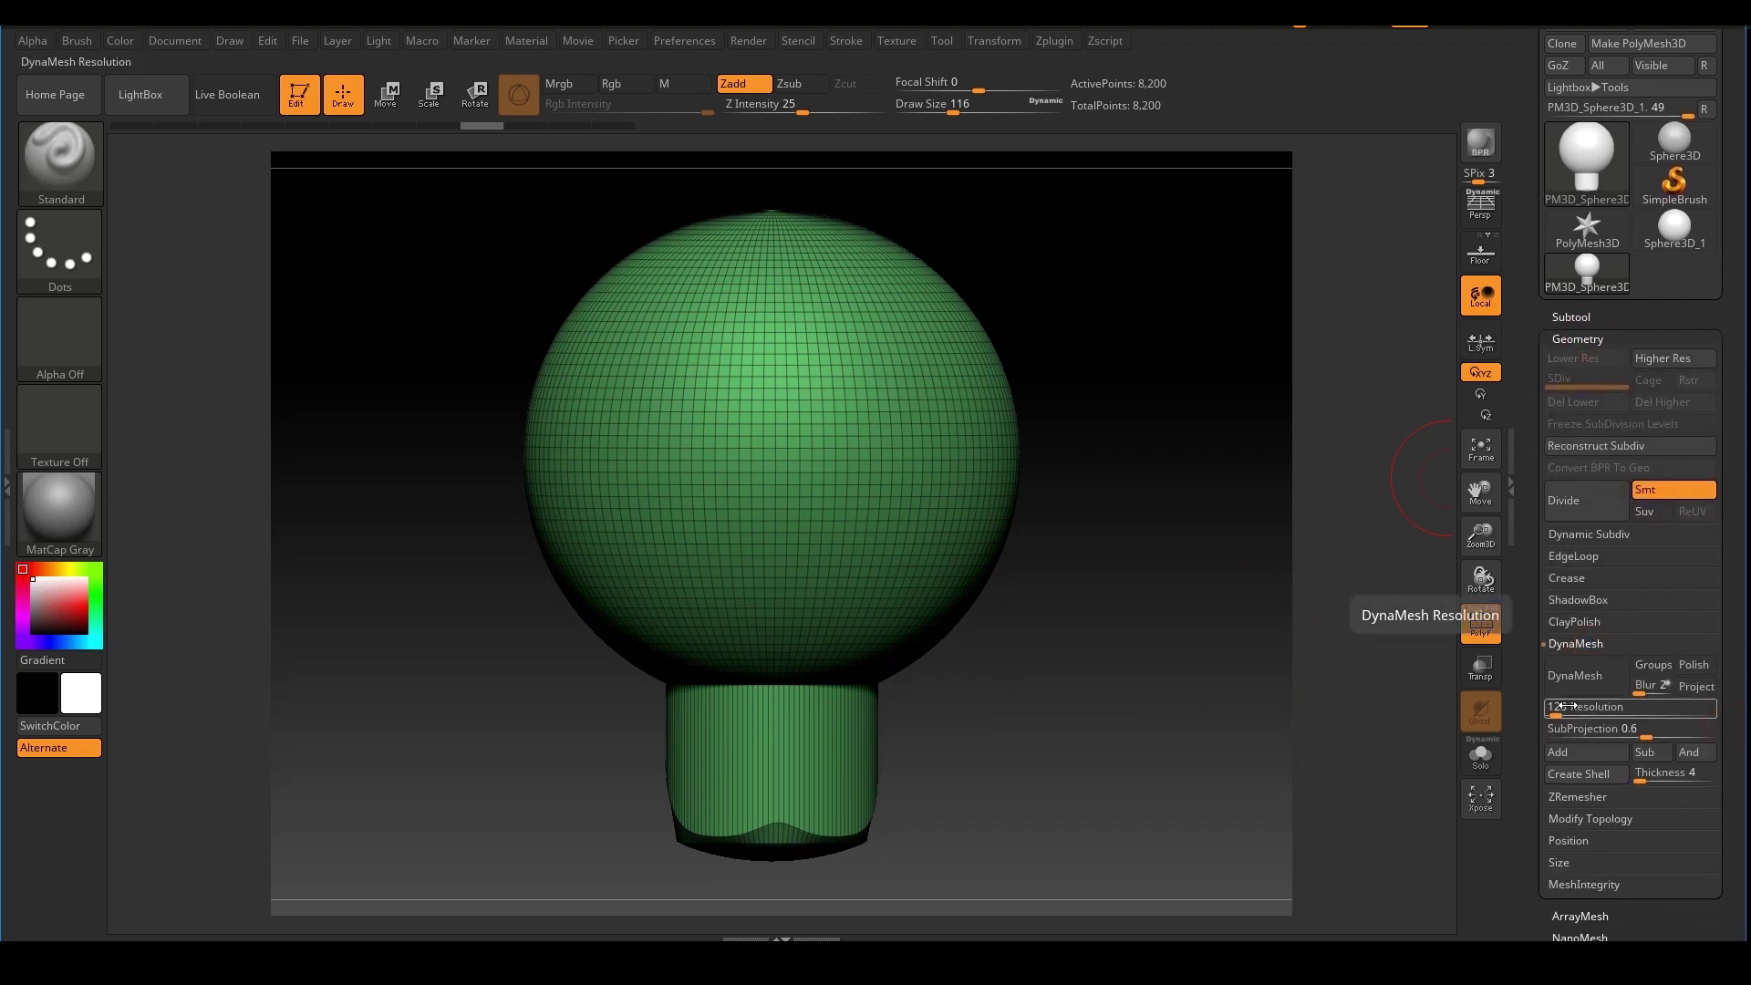
left_click(1566, 707)
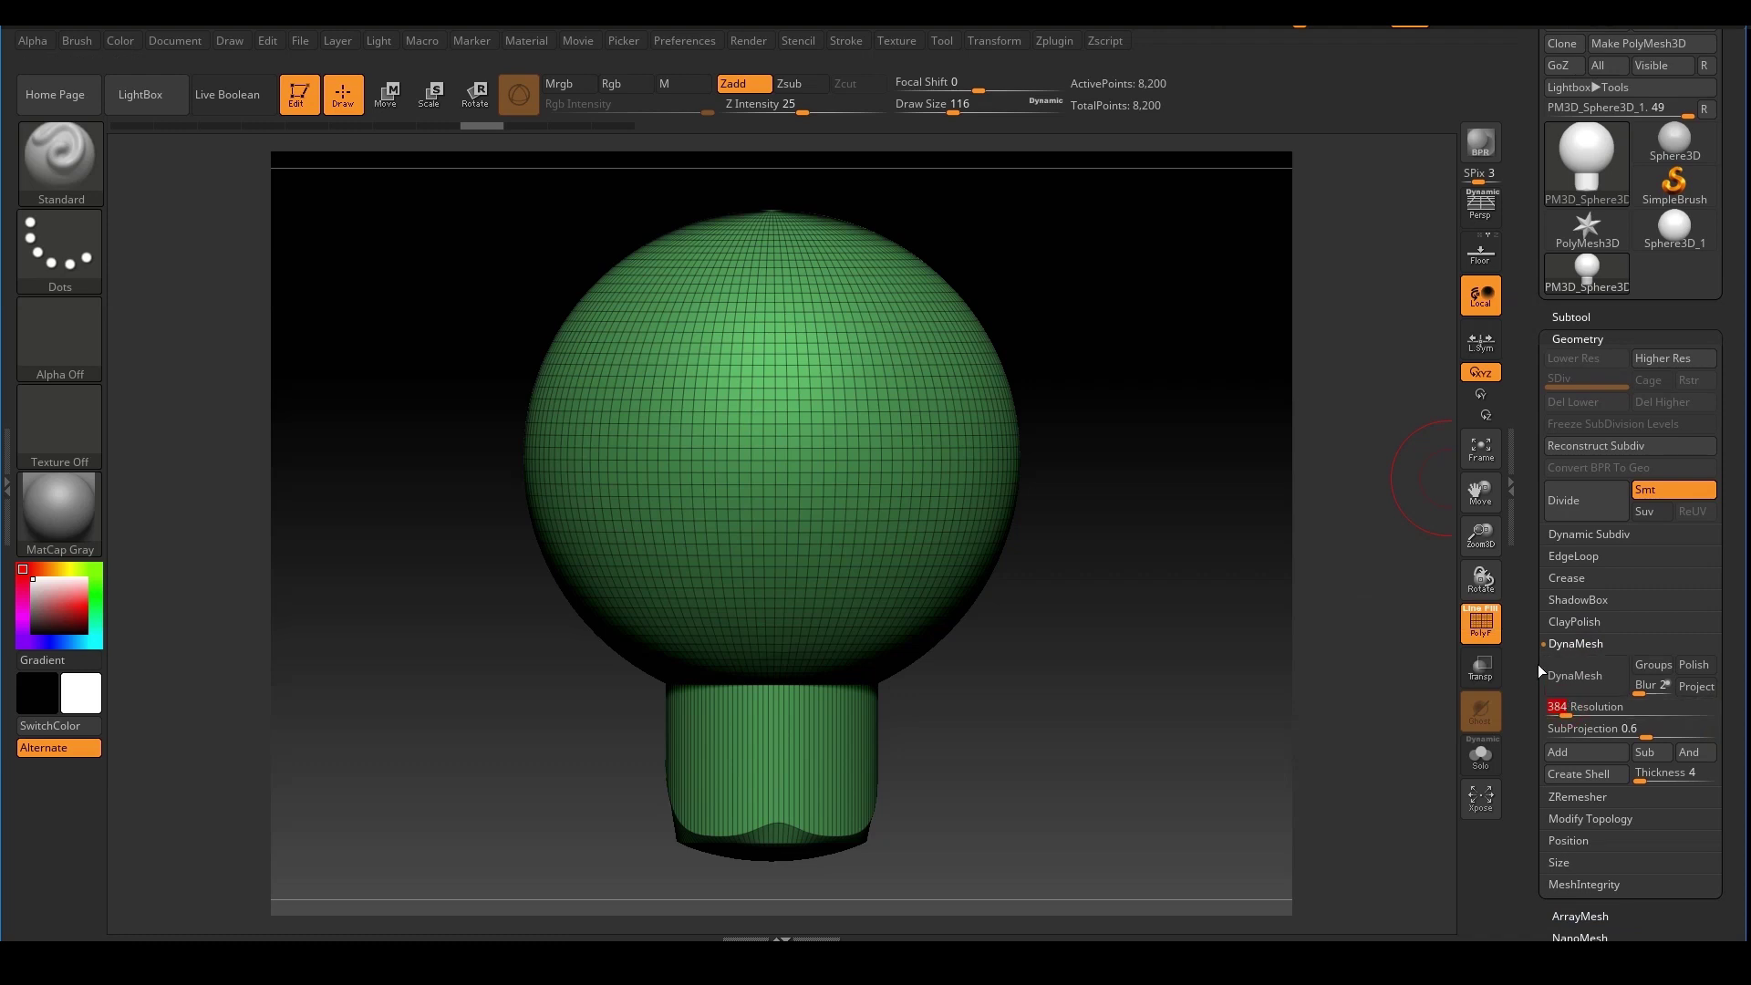
type("40")
left_click(1580, 682)
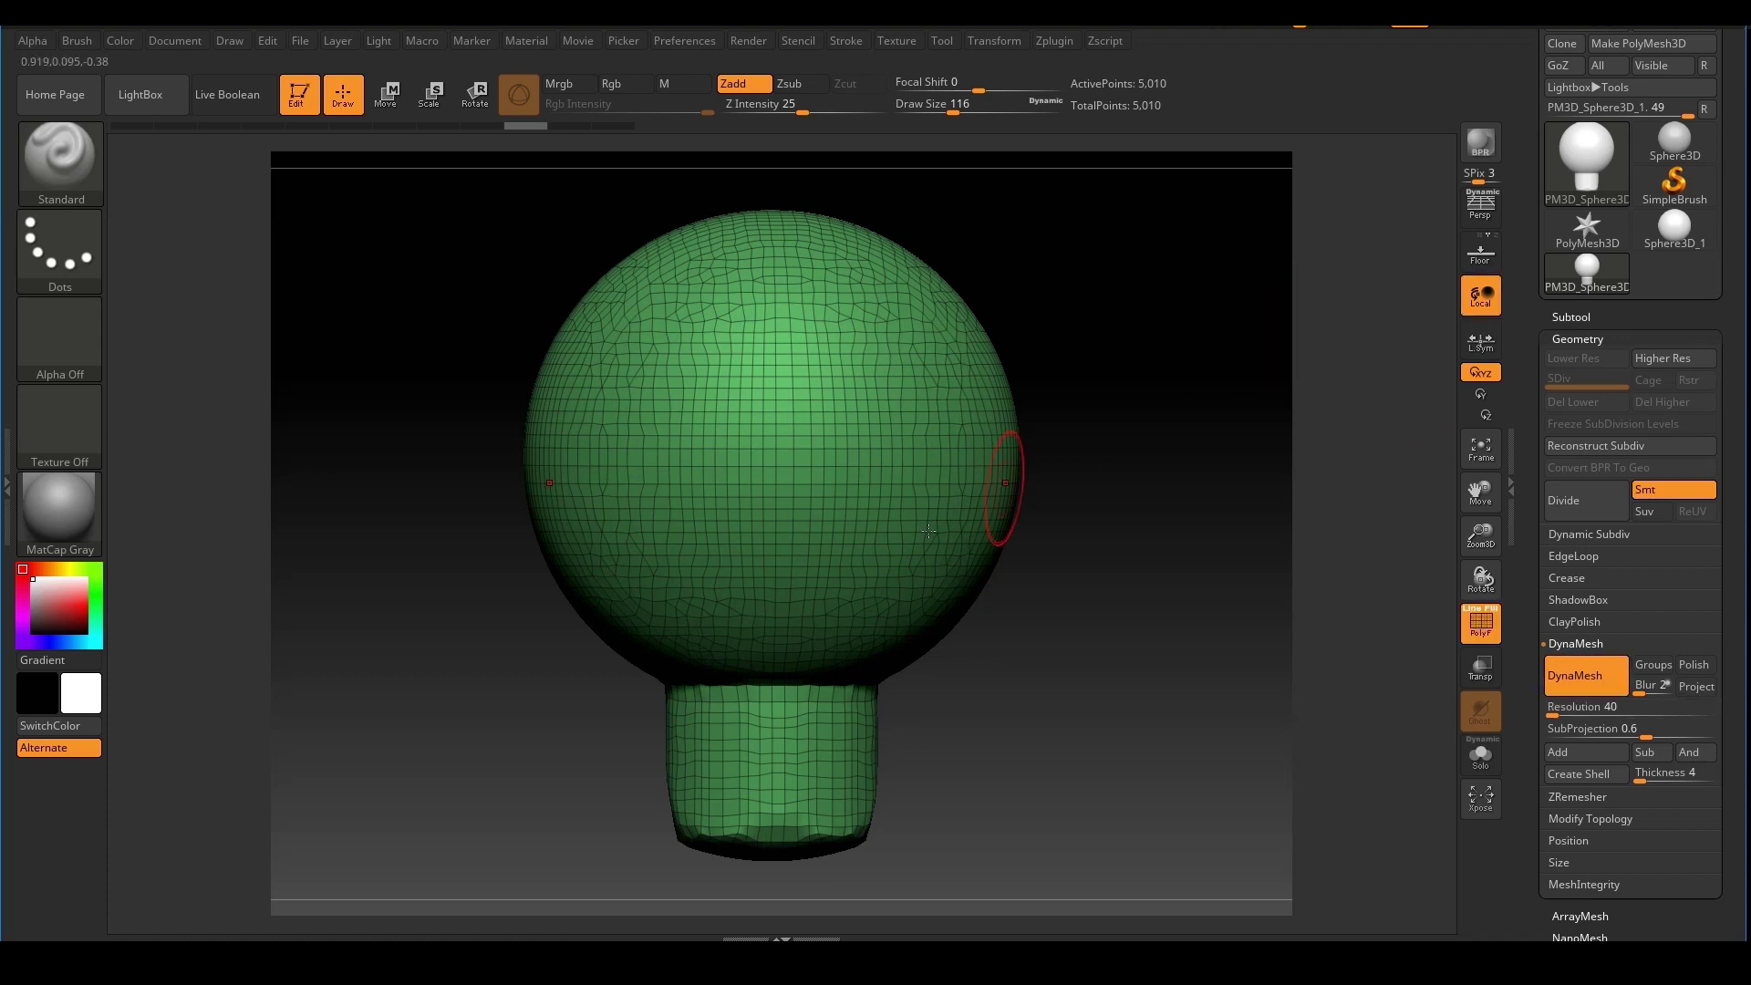
left_click_drag(1187, 636, 1216, 592)
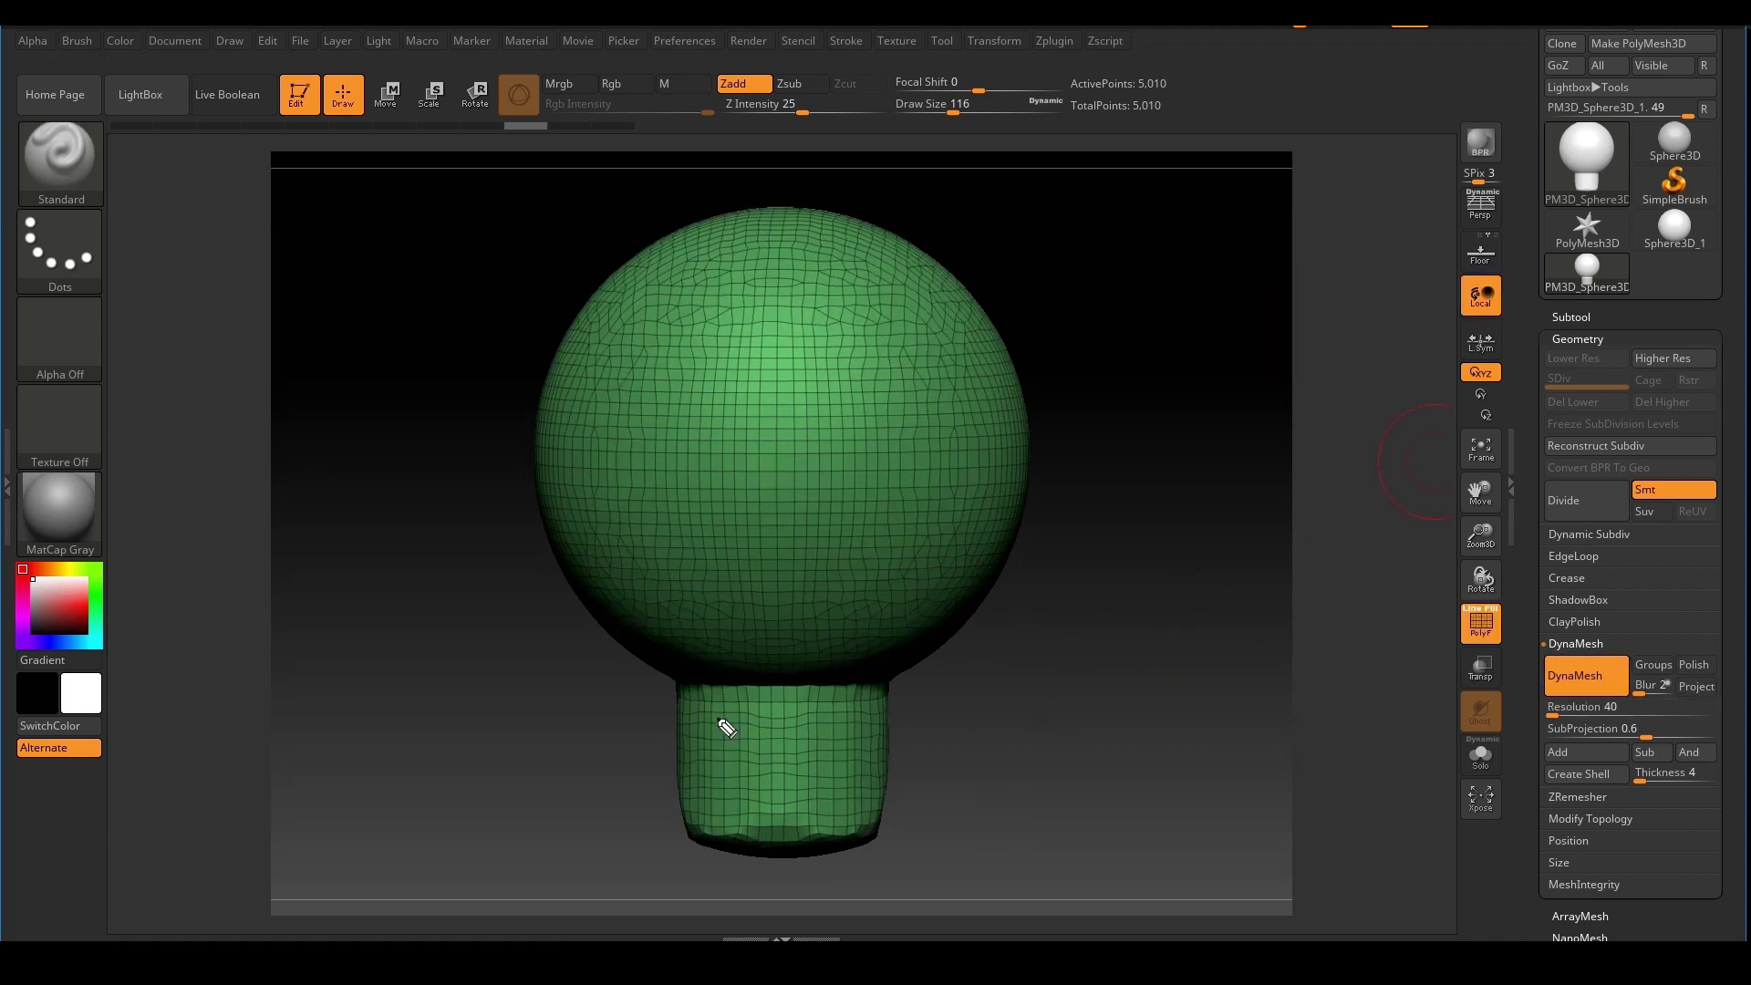
Turn off the polyframe and set the brush Draw Size to 80
mouse_move(620, 704)
left_mouse_down()
mouse_move(730, 692)
mouse_move(982, 802)
left_mouse_up()
left_click_drag(701, 872, 629, 695)
left_click(1481, 623)
key("s")
mouse_move(813, 740)
left_mouse_down()
mouse_move(726, 754)
mouse_move(764, 781)
mouse_move(717, 743)
left_mouse_up()
Try a short stroke on the upper front of the sphere and undo the test strokes
key("ctrl+z")
mouse_move(731, 329)
left_mouse_down()
mouse_move(772, 598)
mouse_move(772, 315)
left_mouse_up()
key("ctrl+z")
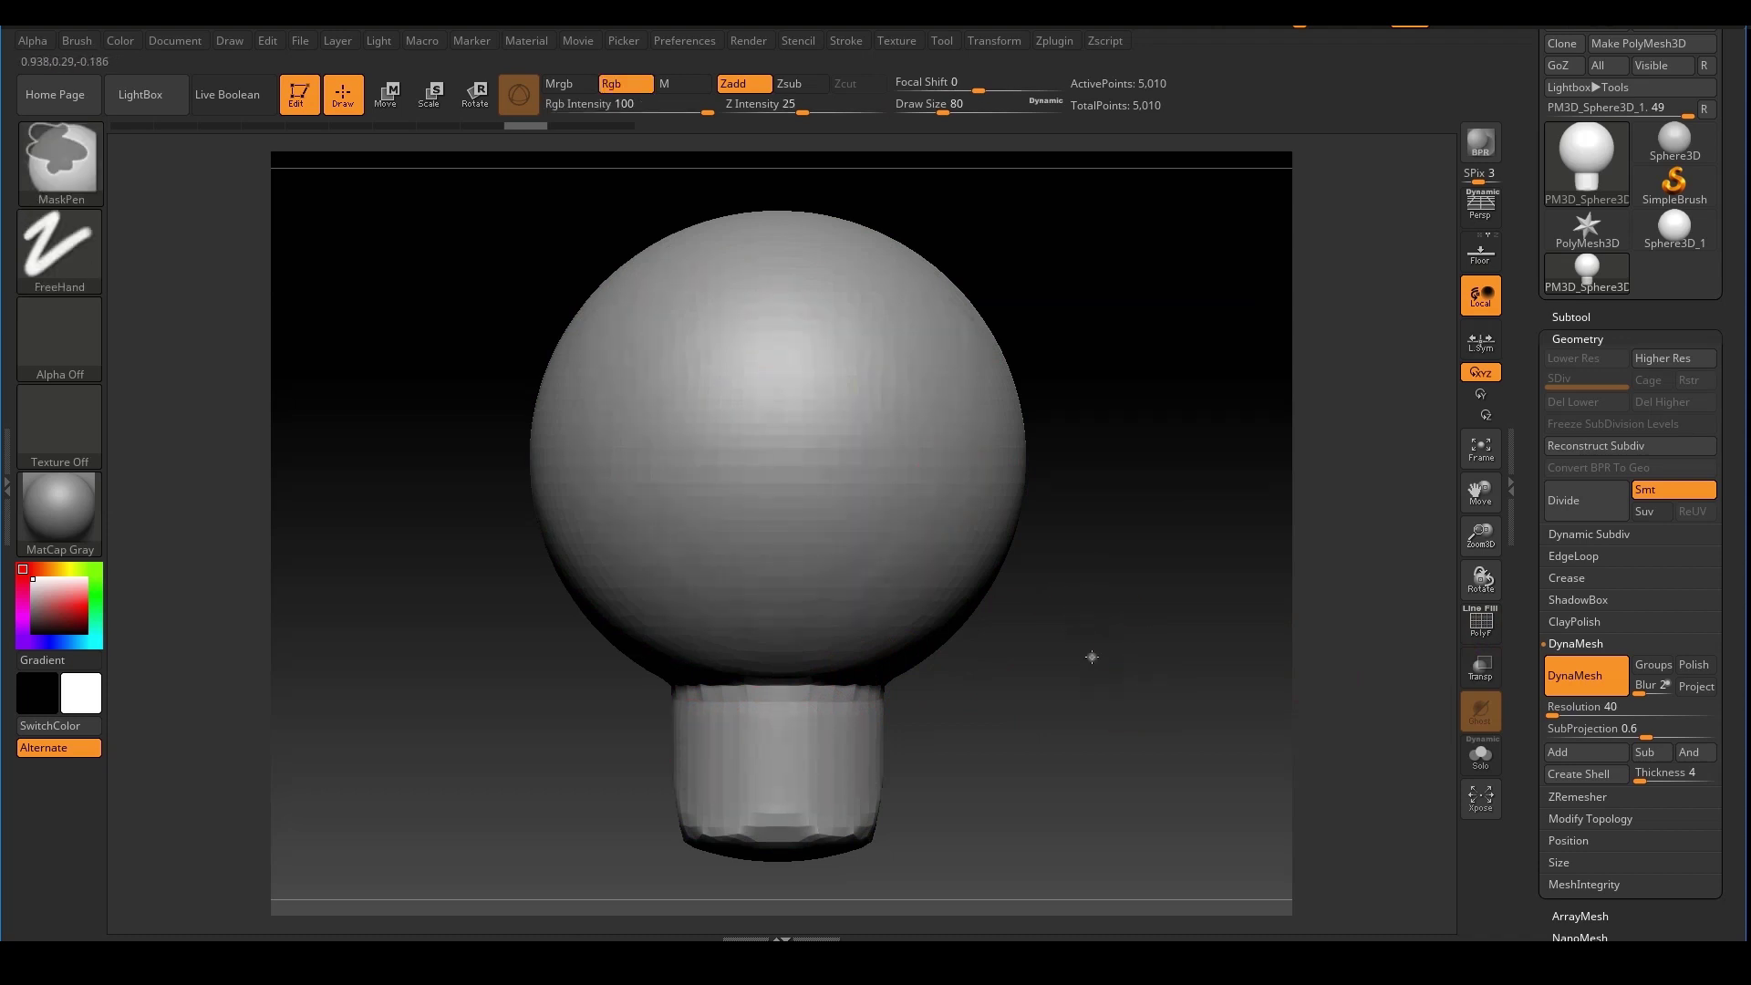
mouse_move(1086, 653)
left_mouse_down()
mouse_move(1150, 626)
mouse_move(1099, 664)
mouse_move(1114, 680)
mouse_move(1100, 639)
left_mouse_up()
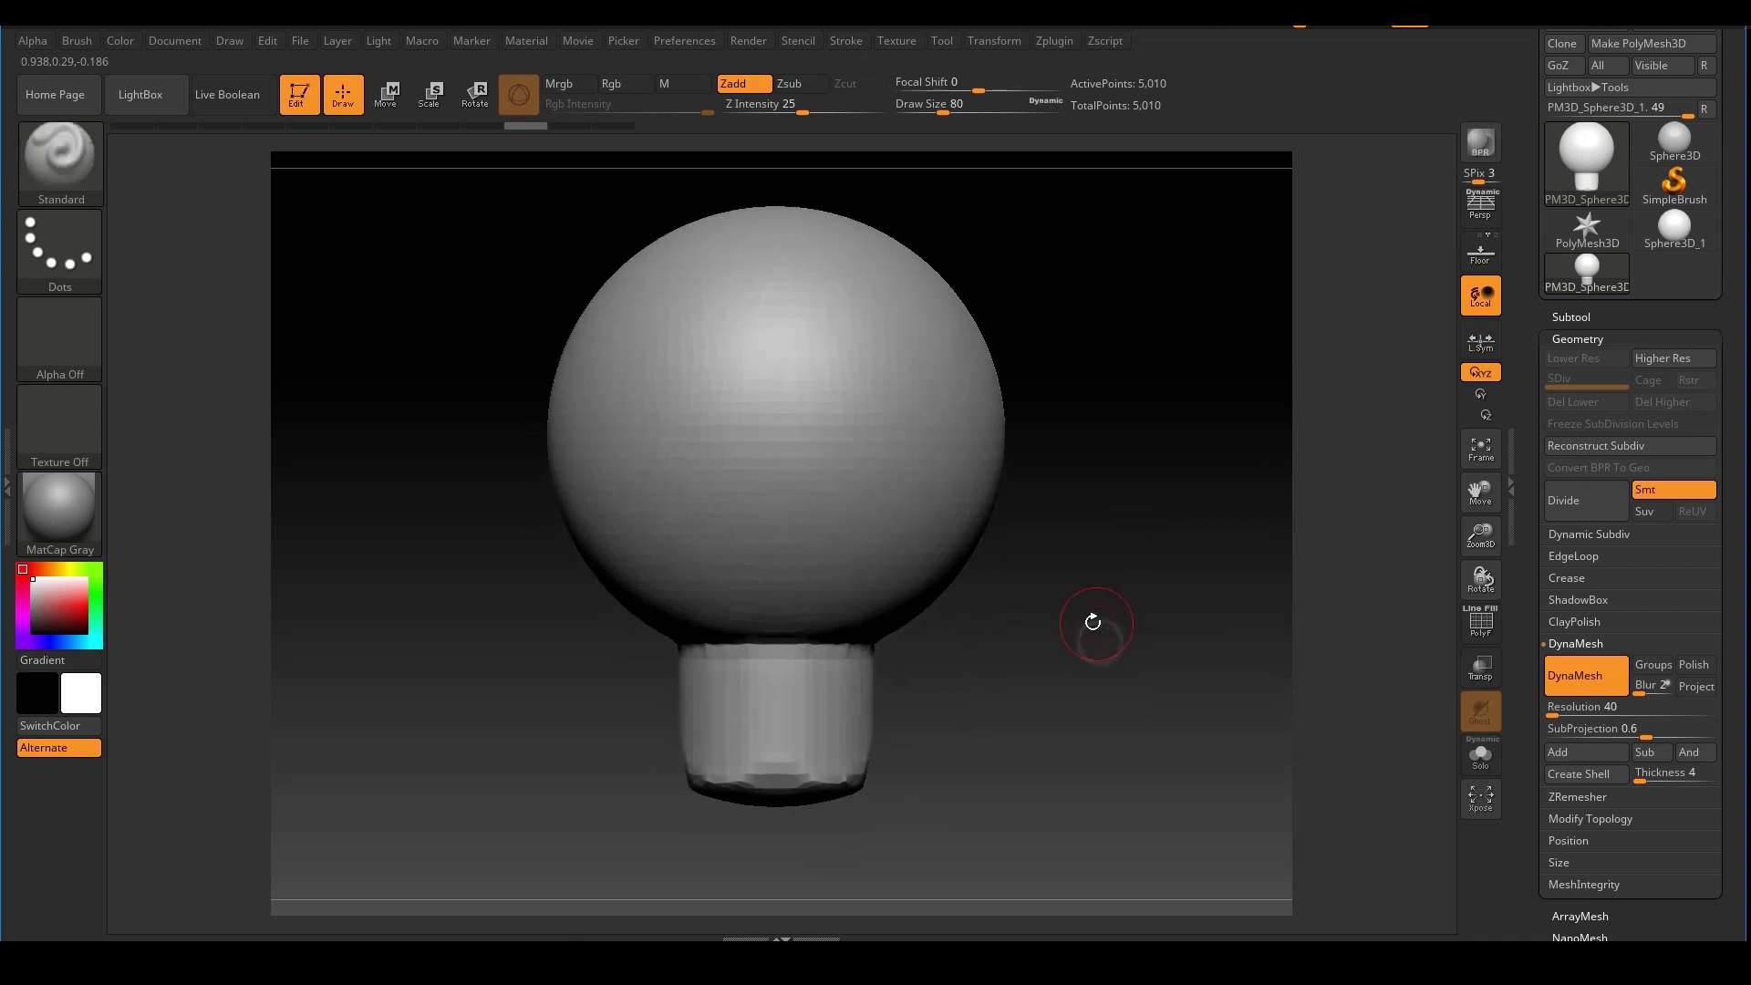
left_click_drag(1056, 558, 1038, 584, "alt")
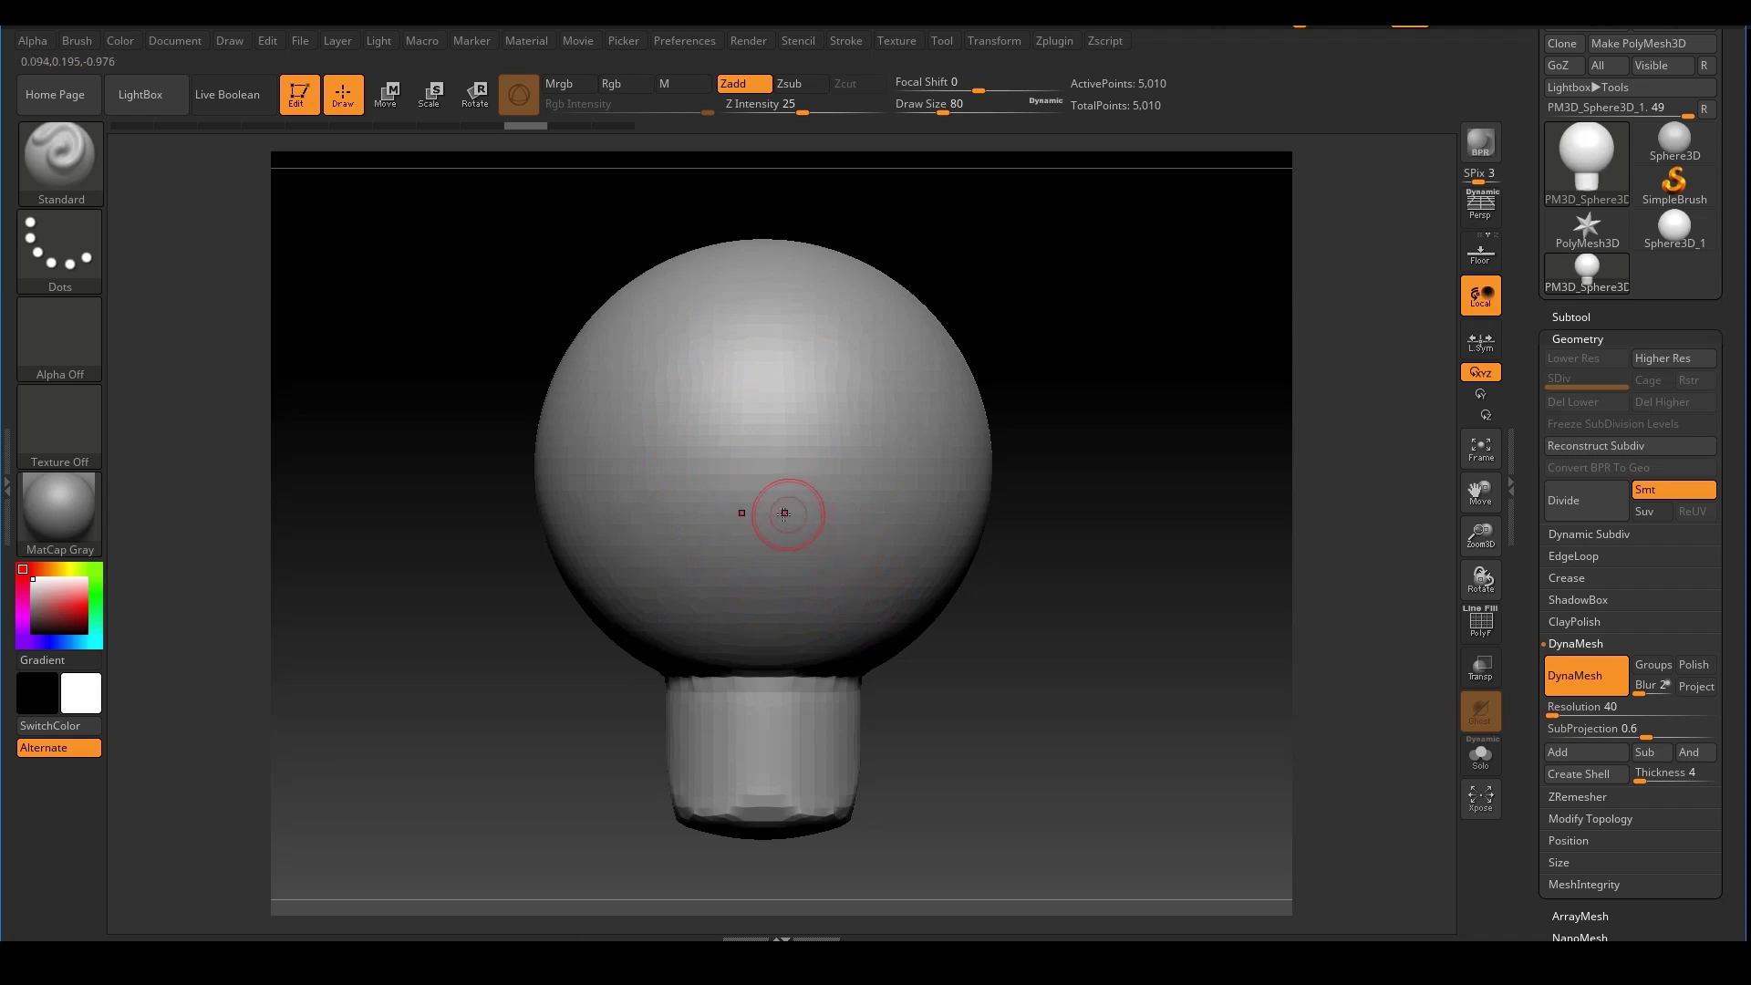
Choose the Move brush from the brushes starting with M and set its Draw Size to 262
left_click(73, 157)
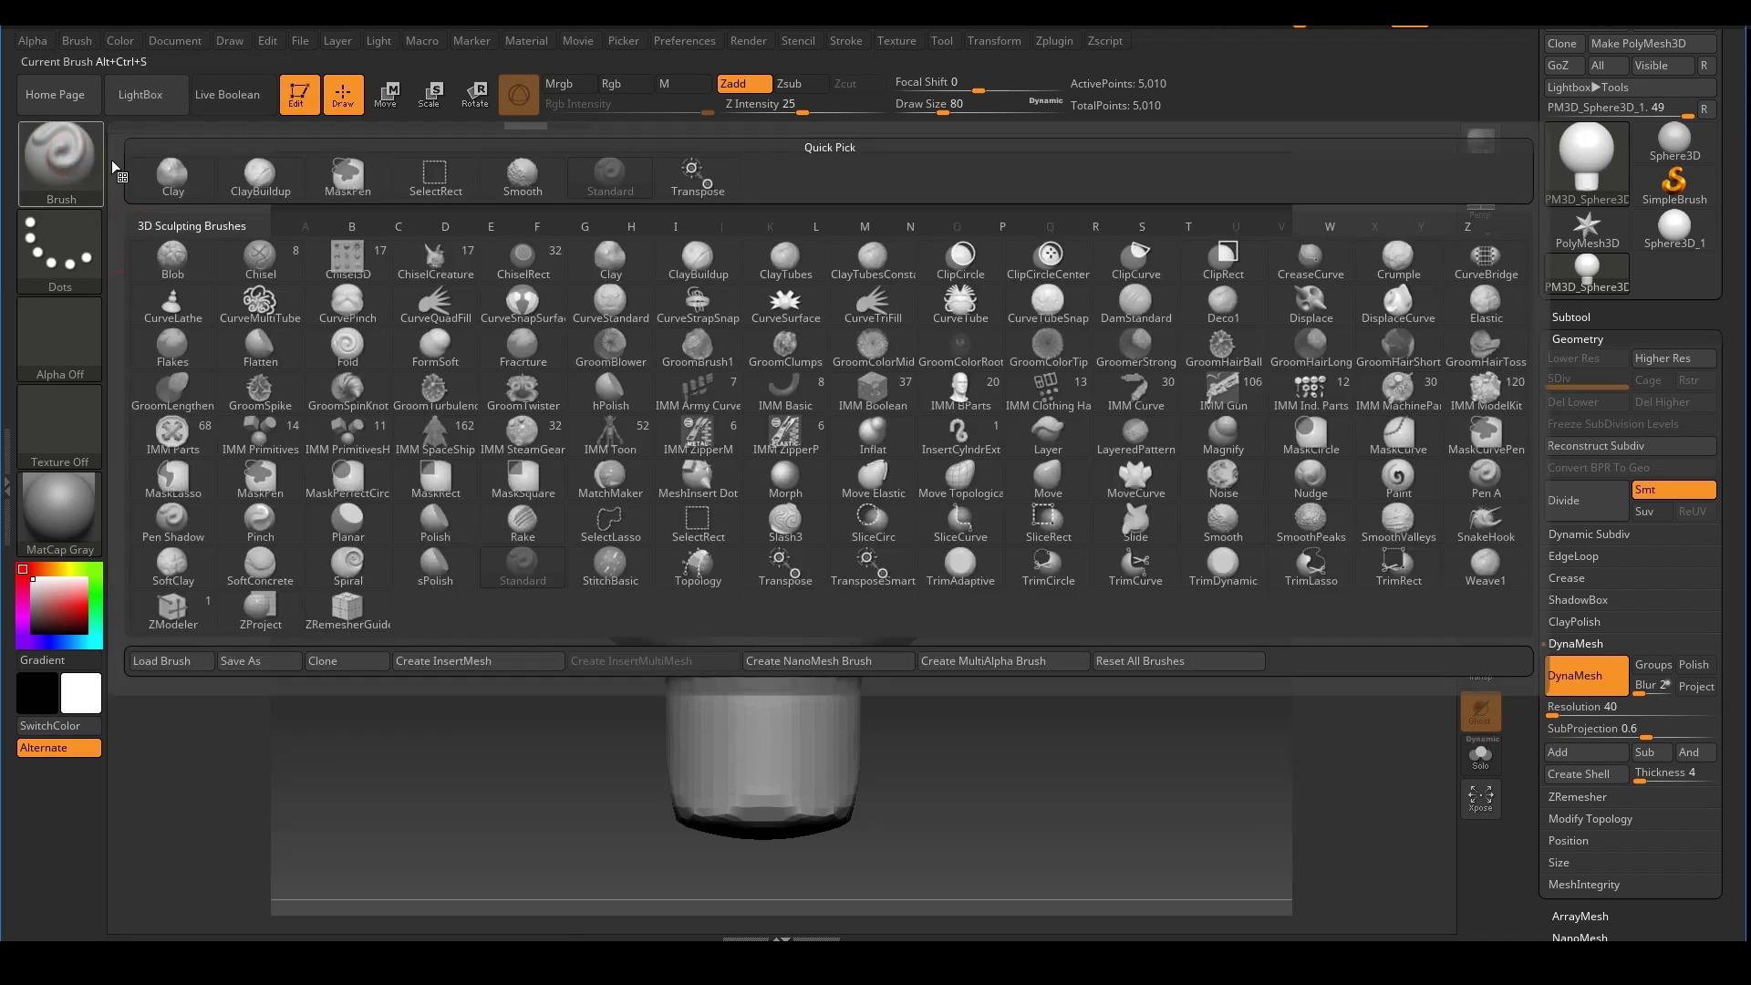
left_click(865, 231)
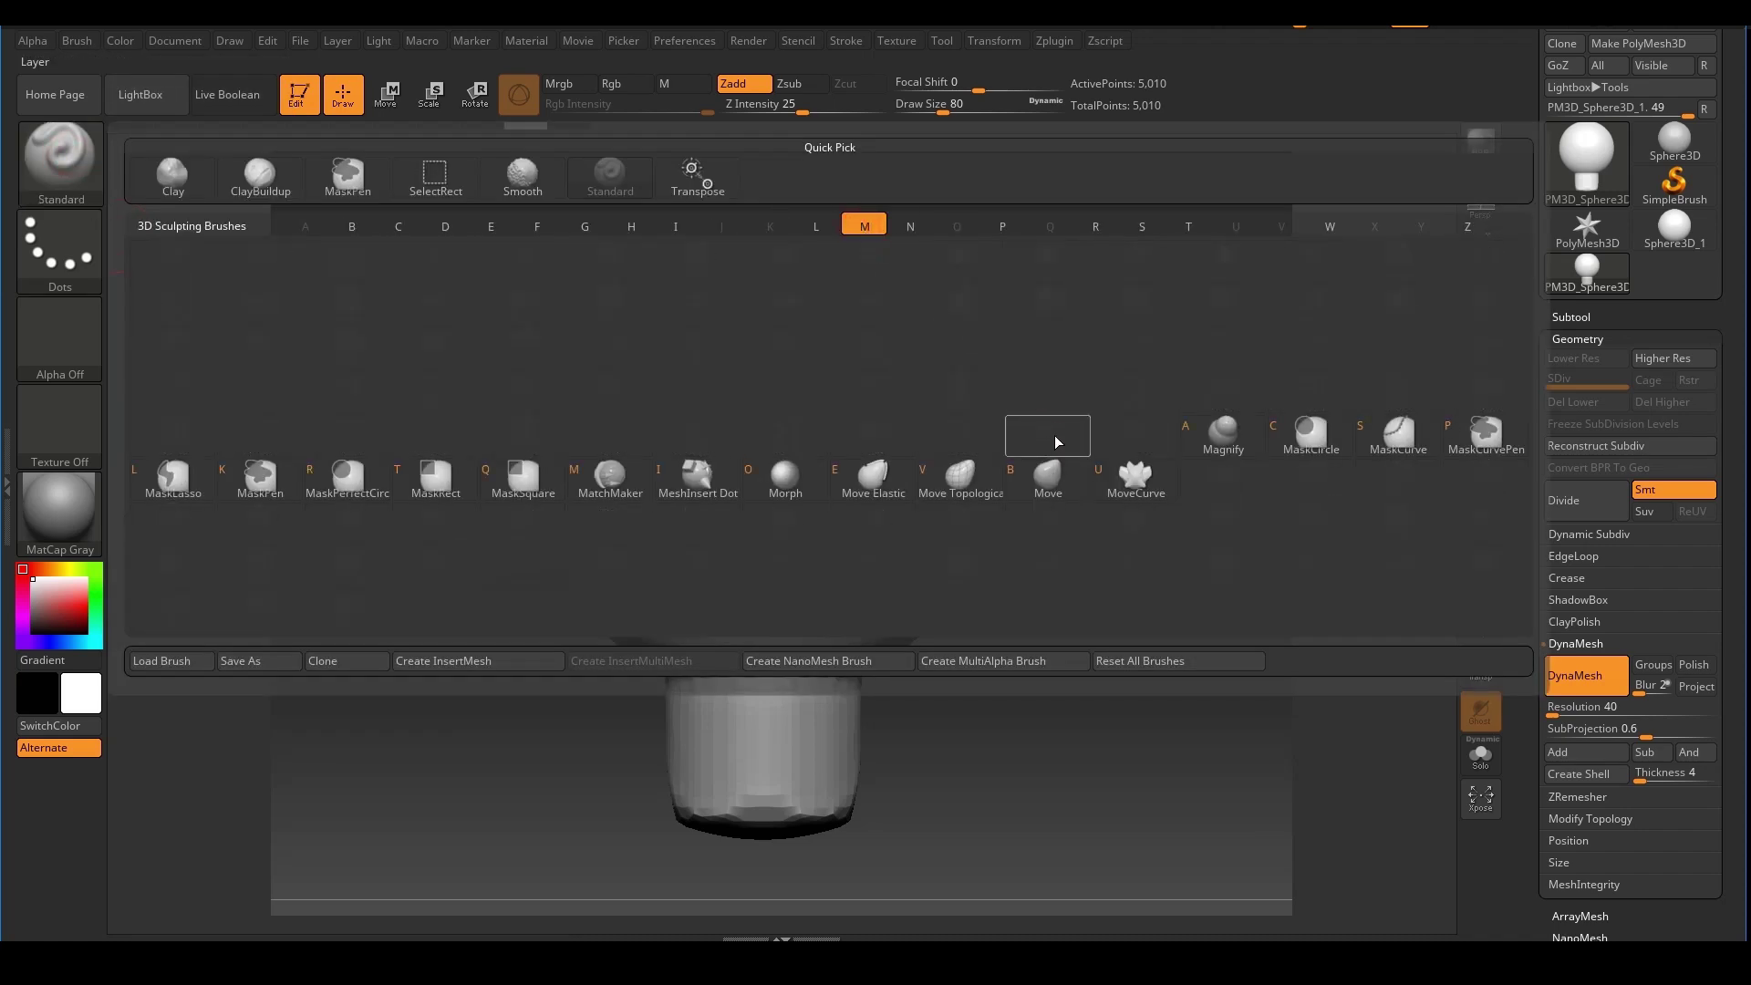
left_click(1050, 474)
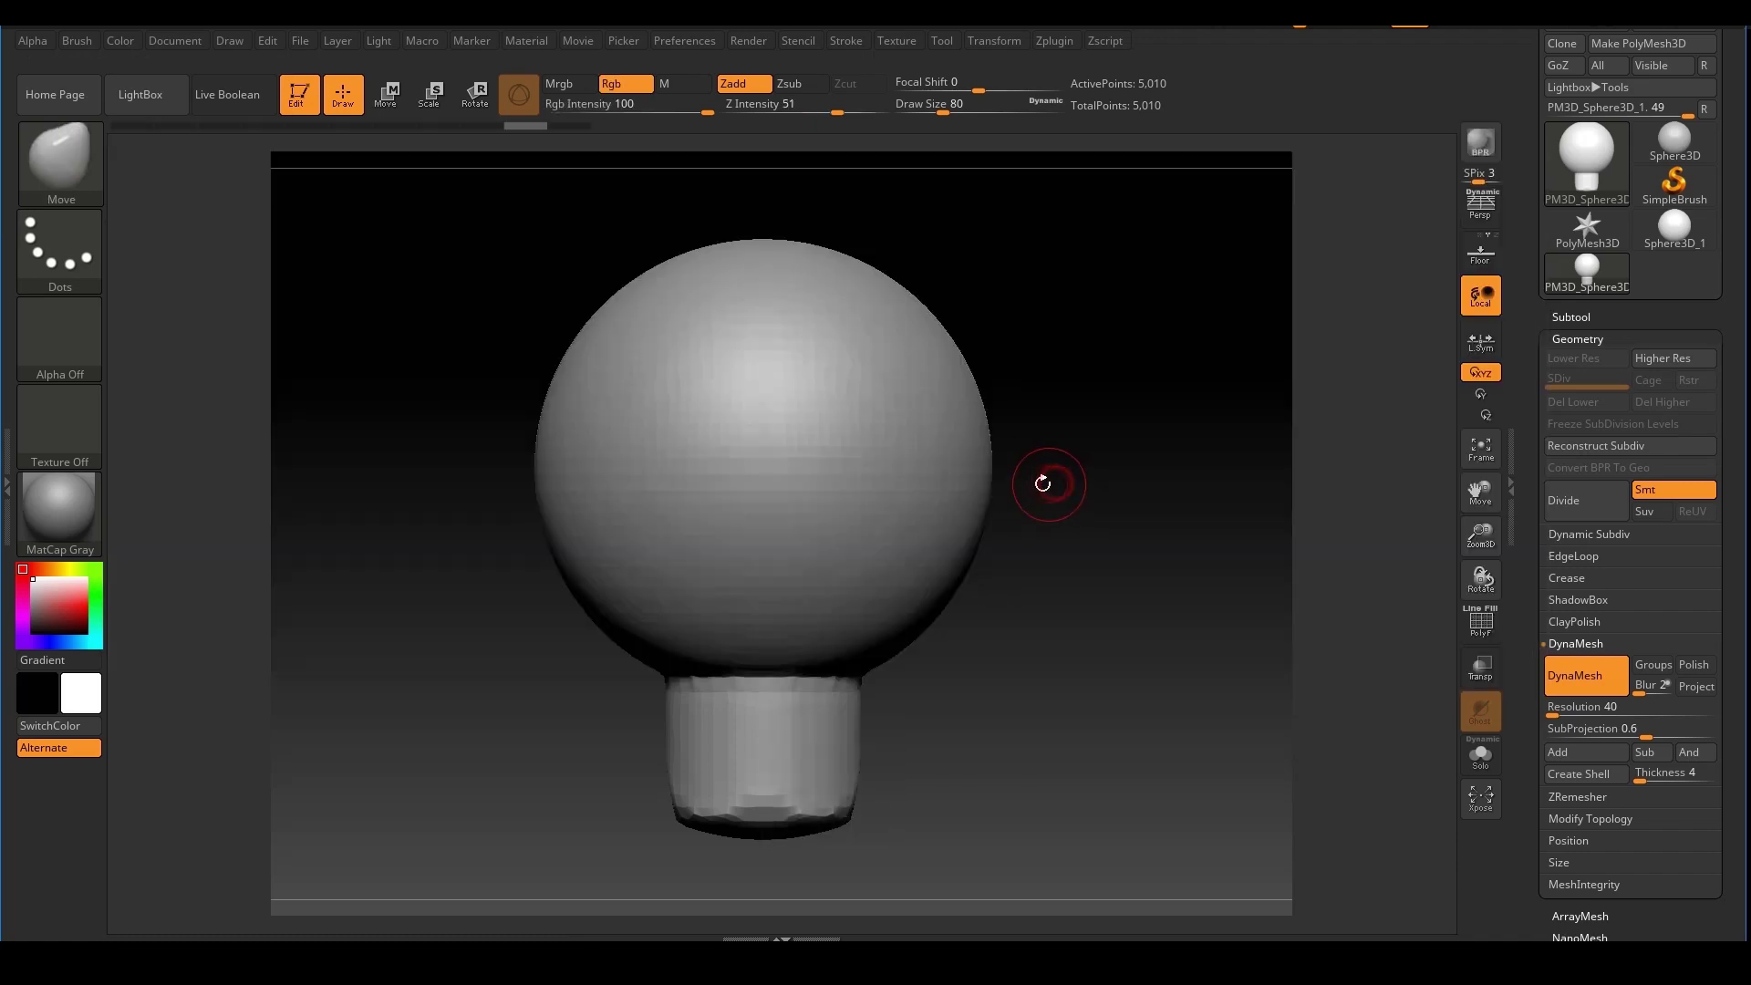
key("s")
left_click_drag(1004, 619, 998, 619)
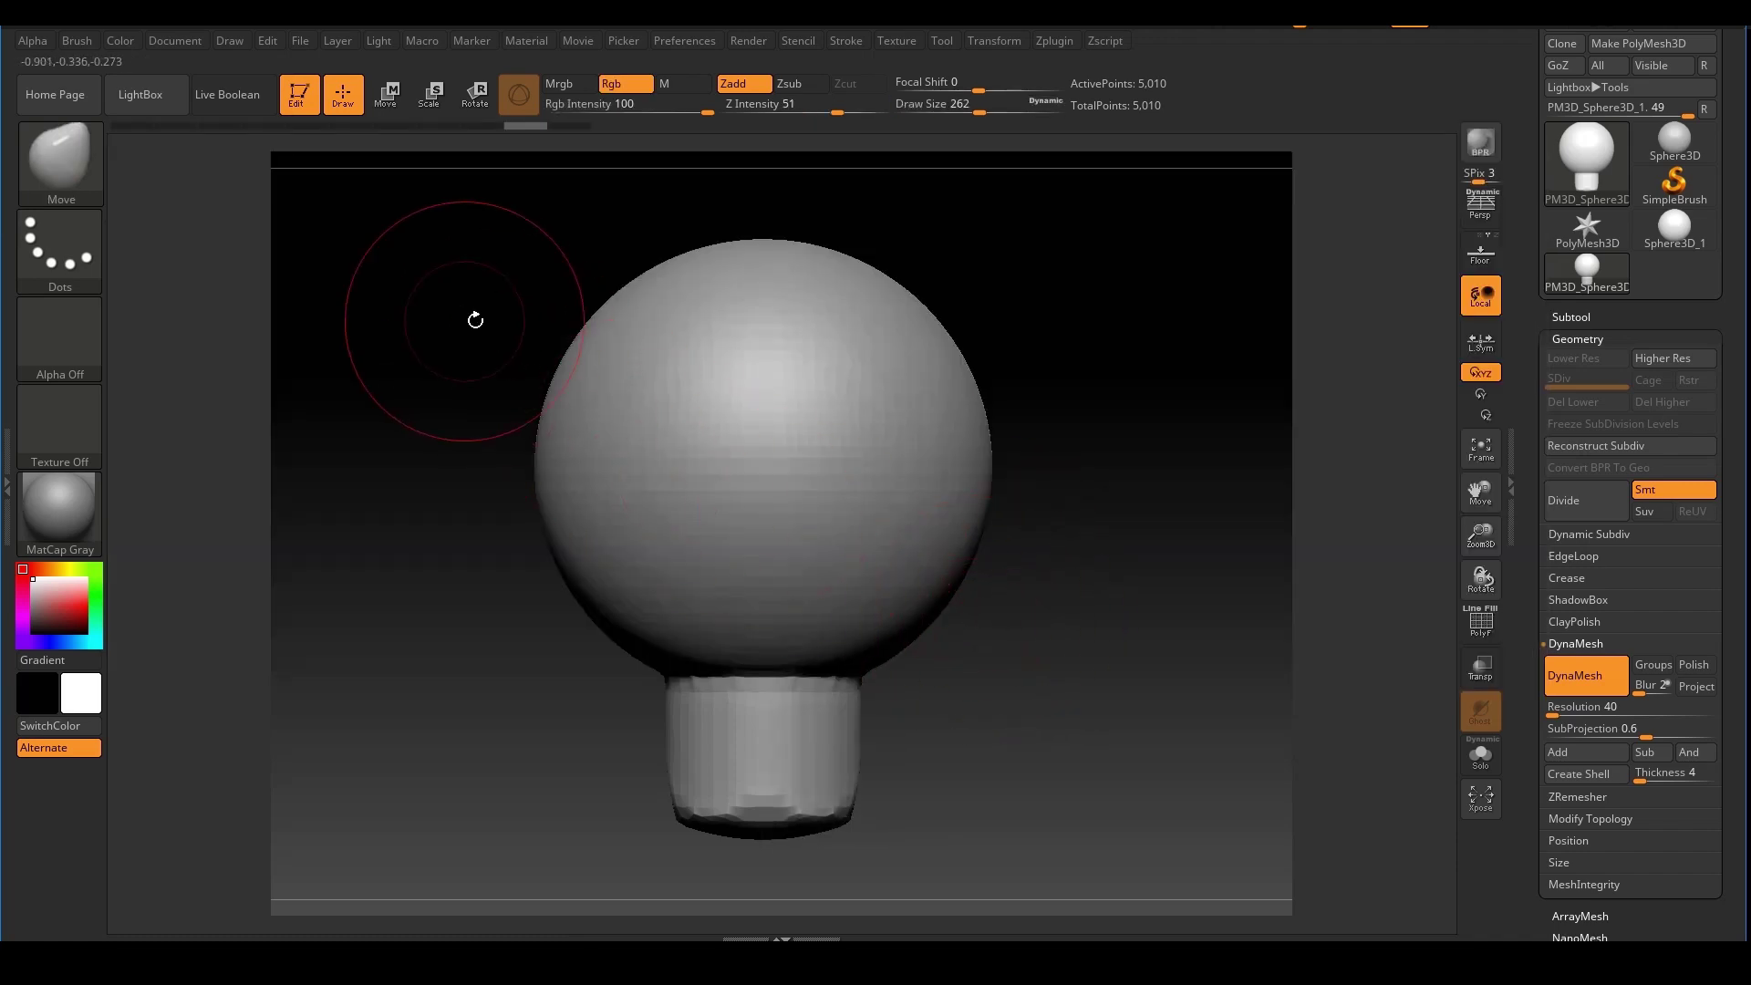
Start assigning a custom hotkey to the Deco1 brush and cancel the assignment
left_click(69, 161)
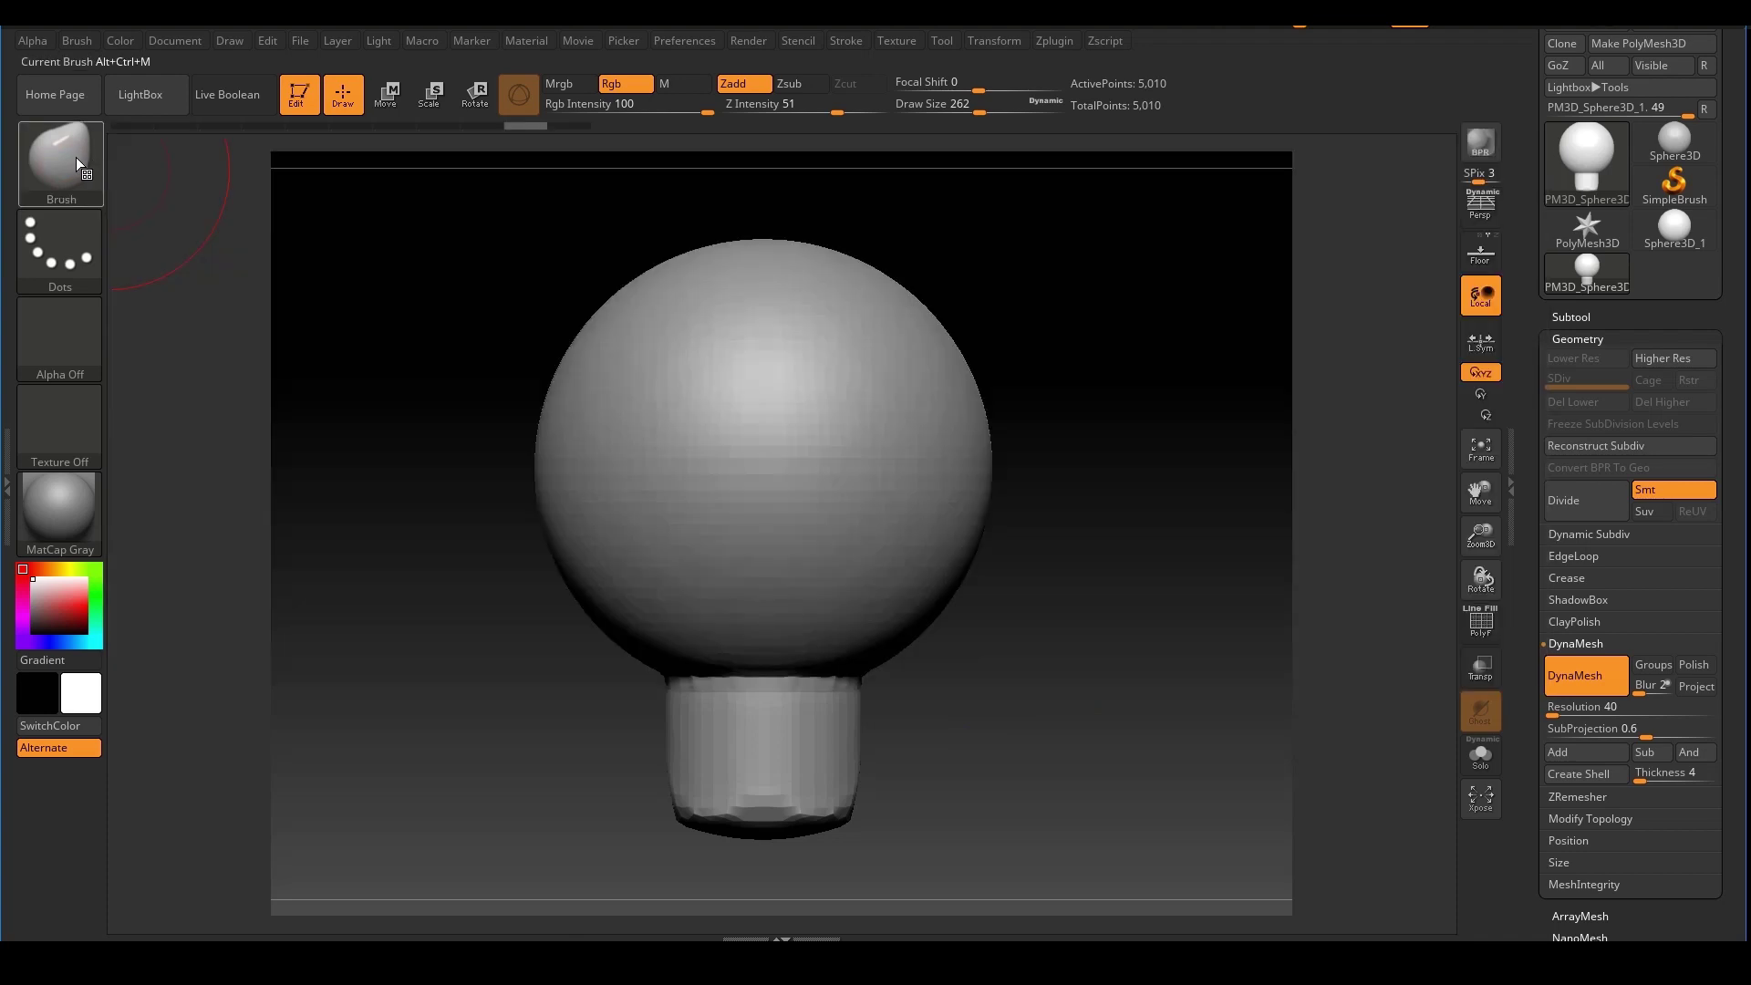
left_click(75, 157)
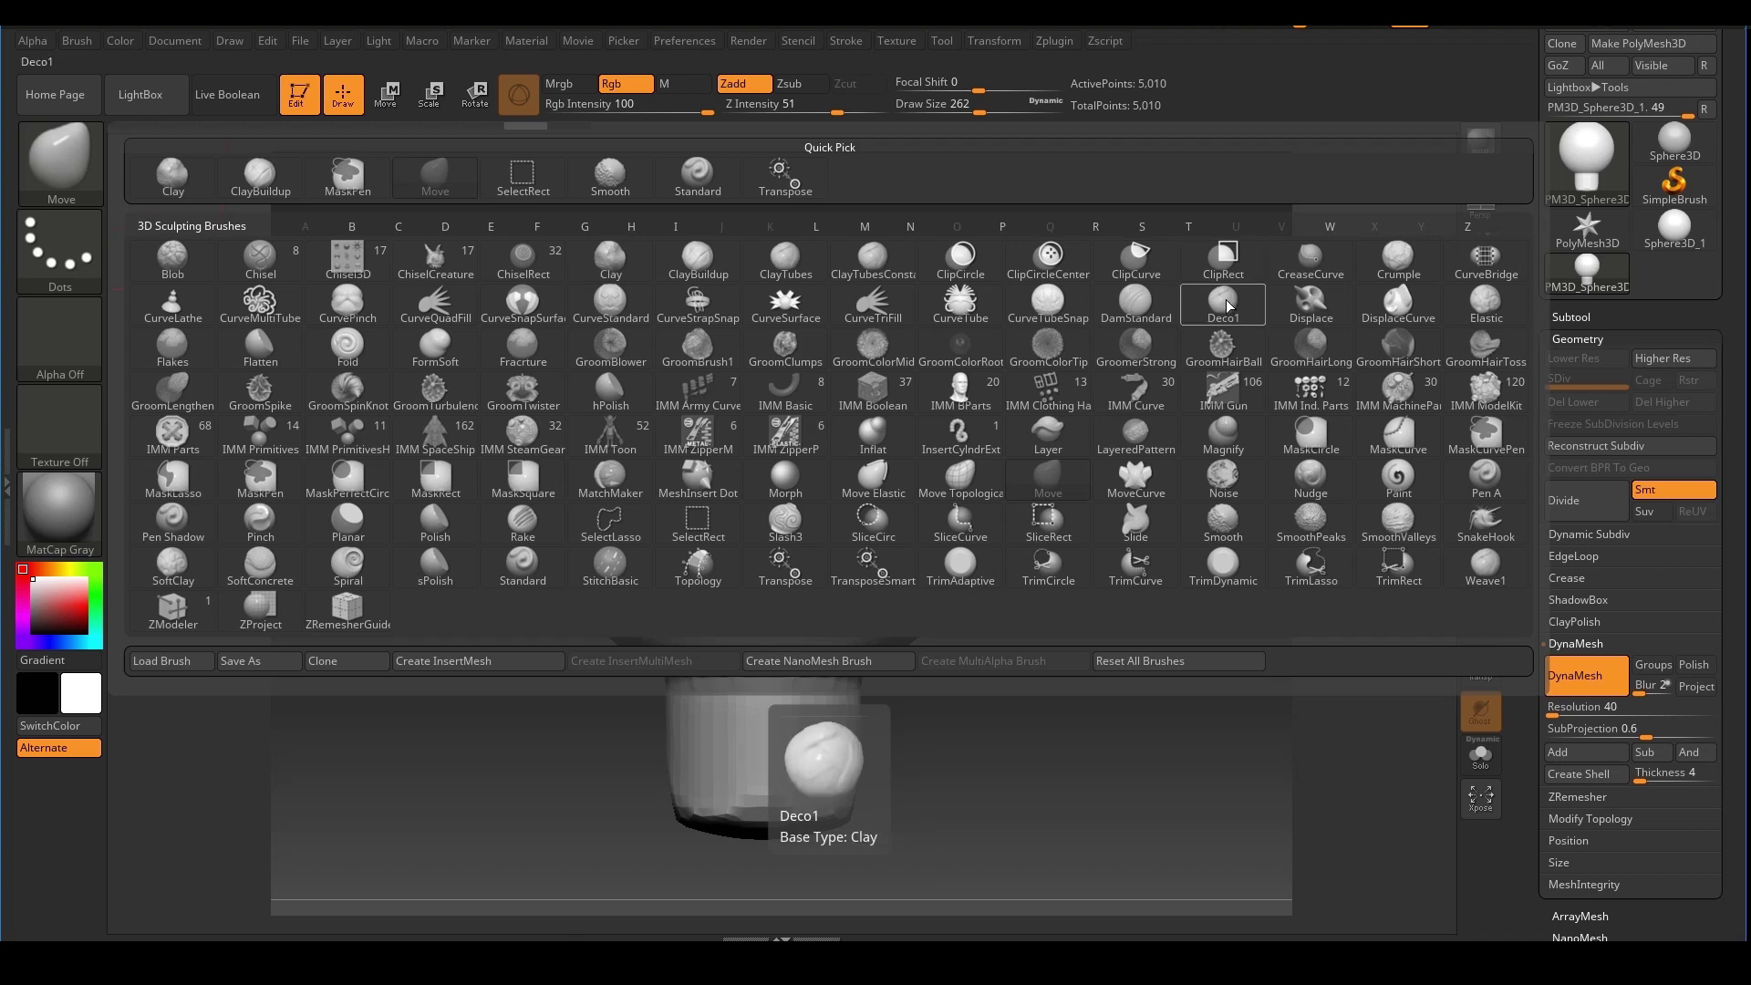
key("ctrl")
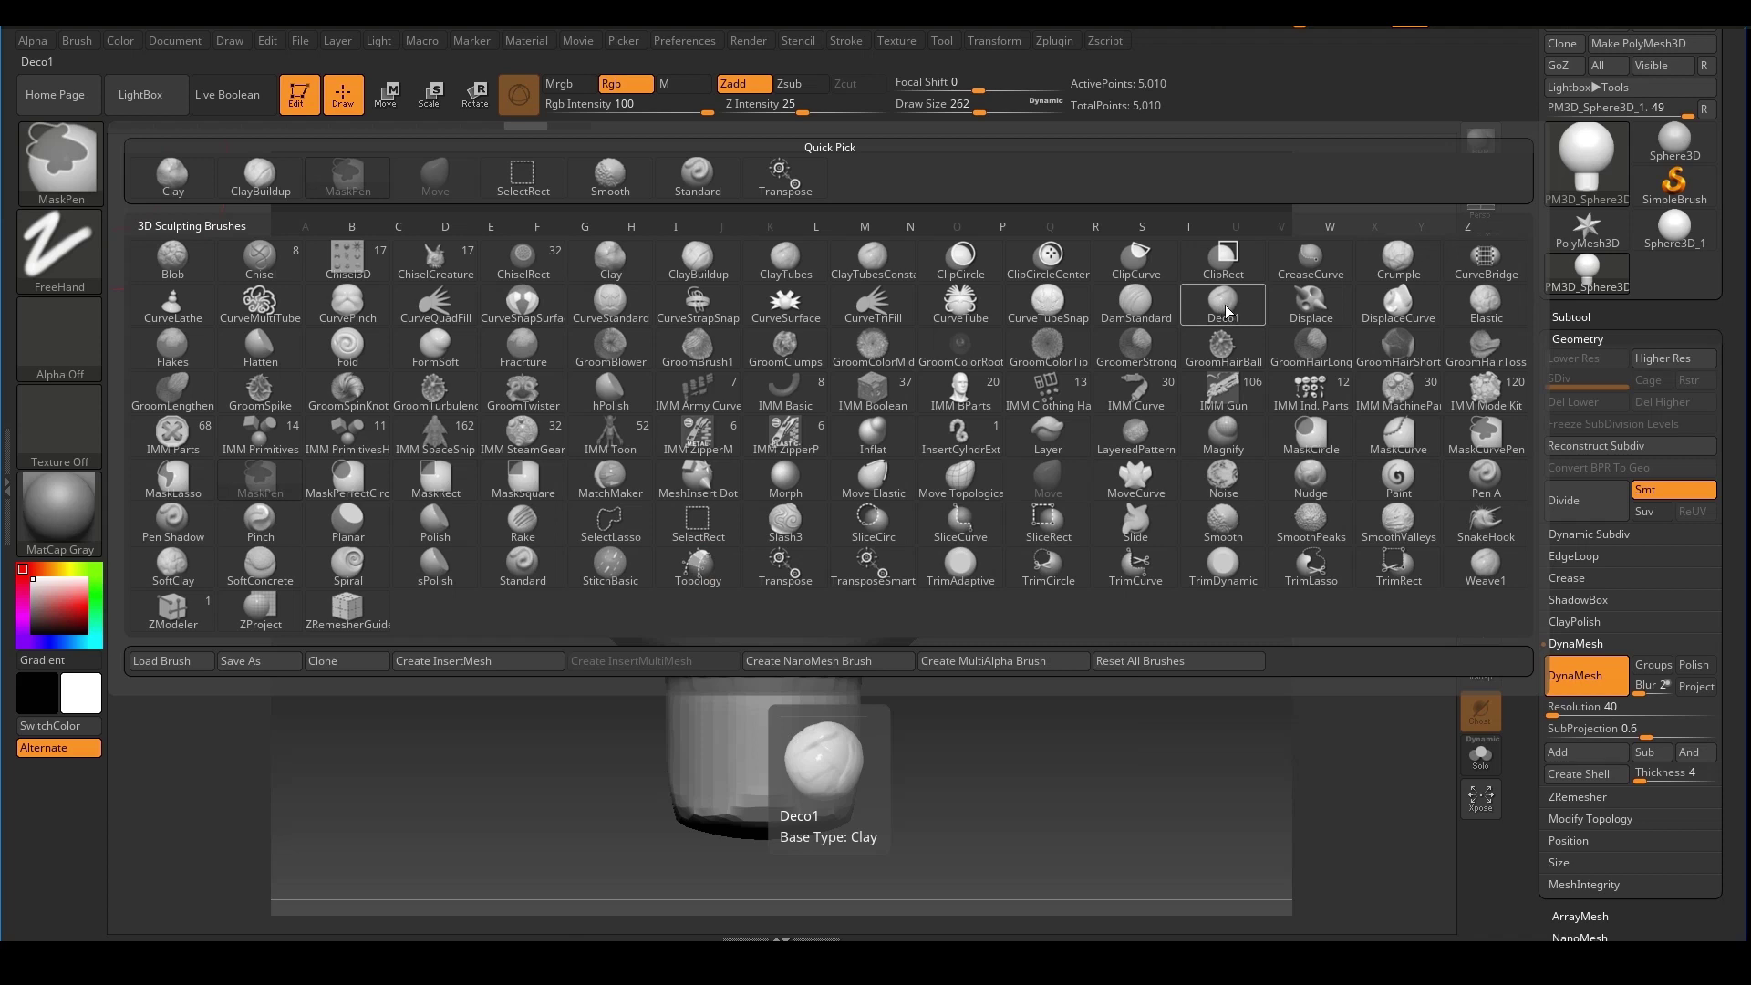
left_click(1225, 309, "ctrl+alt")
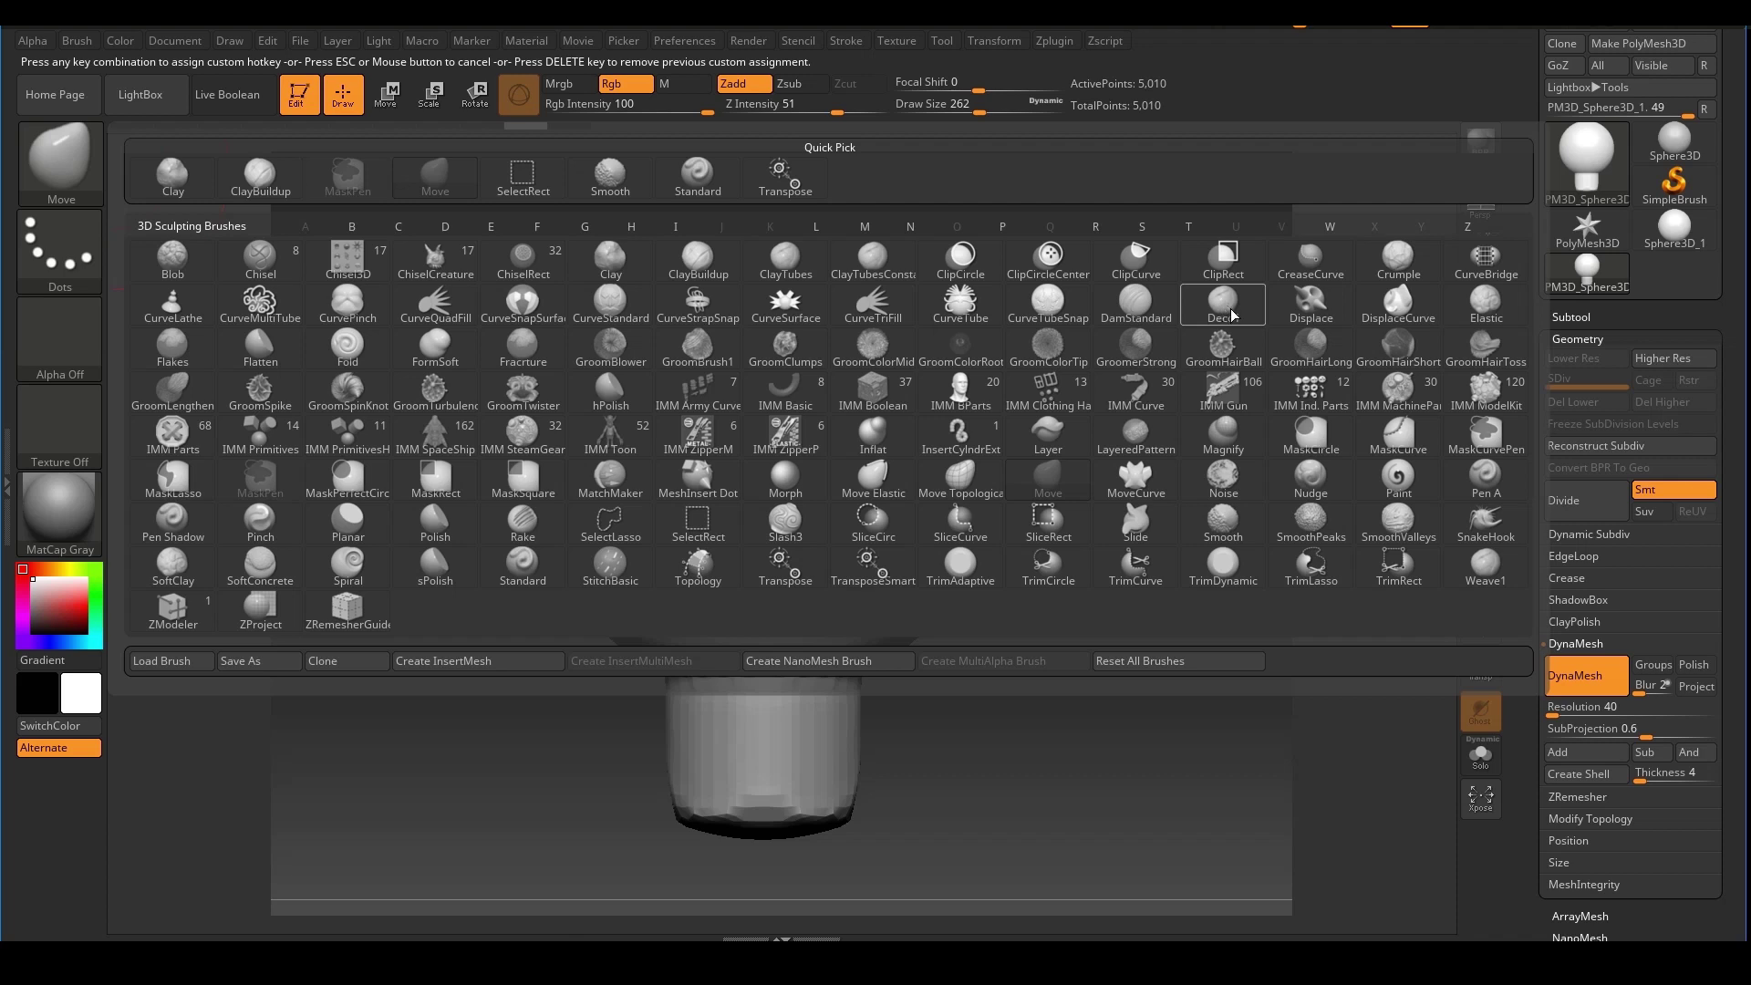
key("Escape")
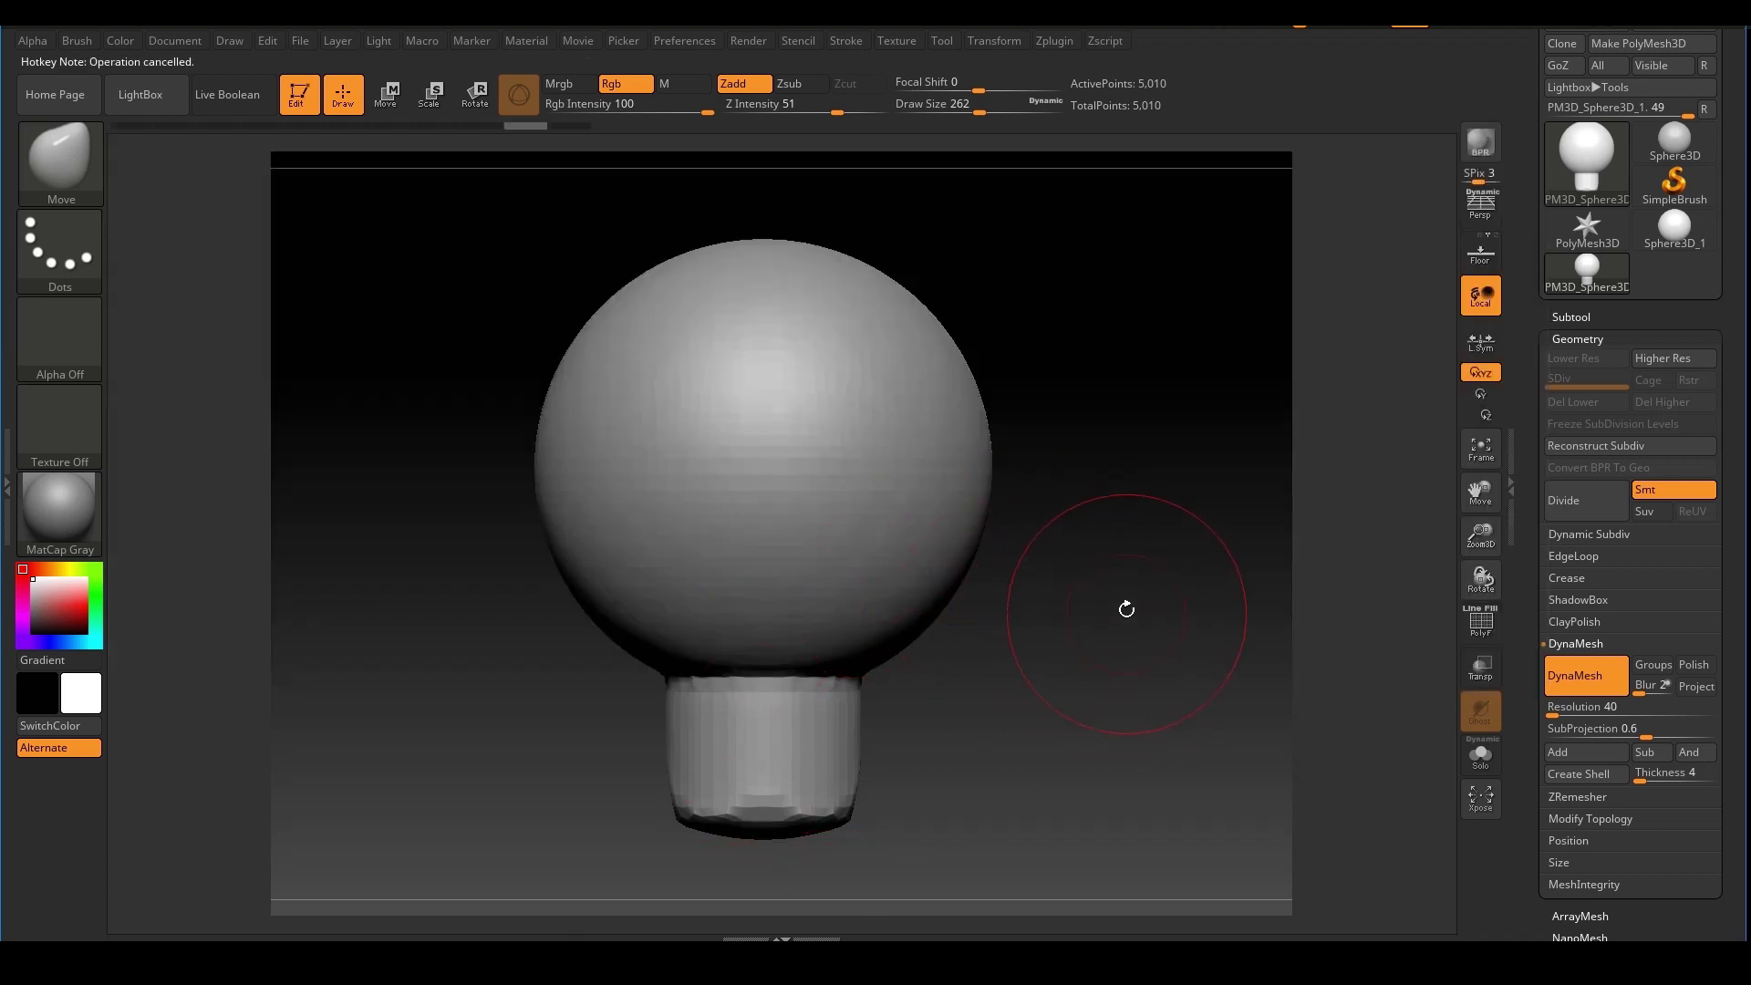
Frame the whole model and set the Move brush's Draw Size to 324
right_click_drag(1126, 609, 1118, 599, "alt")
right_click(1118, 599)
right_click_drag(1119, 520, 1143, 473, "alt")
right_click(1107, 508)
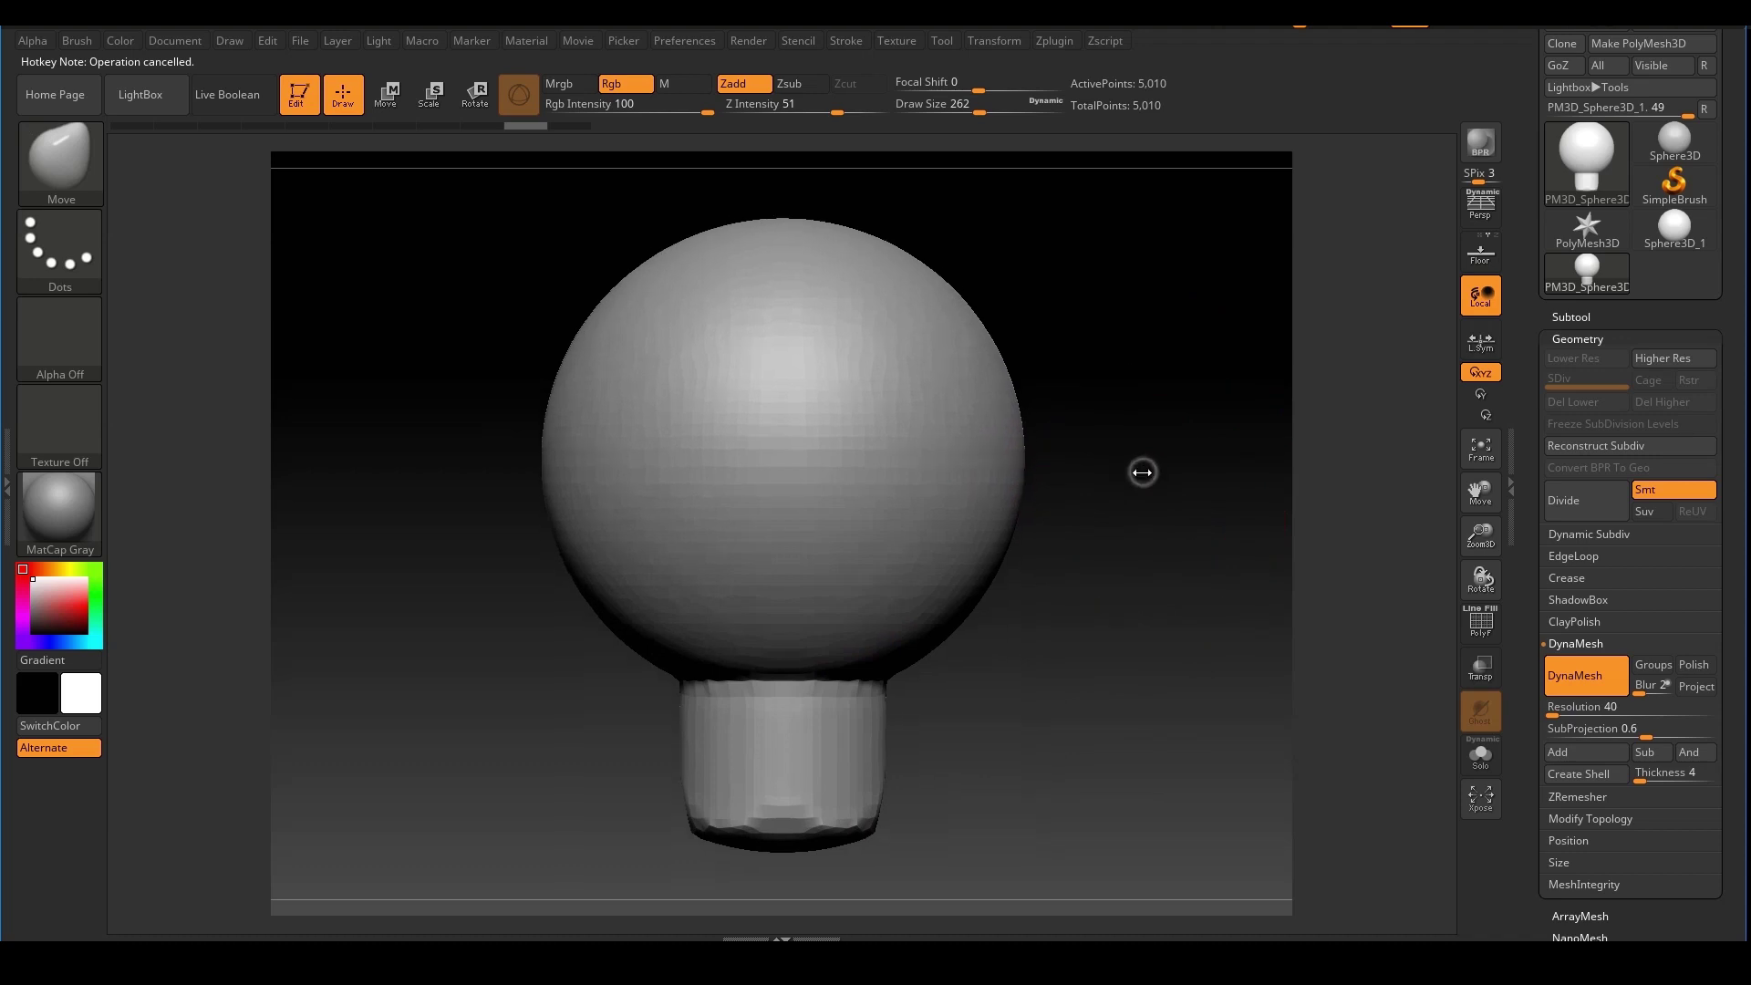
right_click(1143, 473)
left_click_drag(1143, 473, 1127, 473)
right_click_drag(1133, 481, 1151, 475, "alt")
key("s")
left_click_drag(969, 581, 978, 582)
Pull the lower front of the sphere forward and down with the Move brush to form a chin
mouse_move(1068, 544)
right_mouse_down("alt")
mouse_move(1071, 598)
mouse_move(1088, 564)
mouse_move(1037, 559)
right_mouse_up("alt")
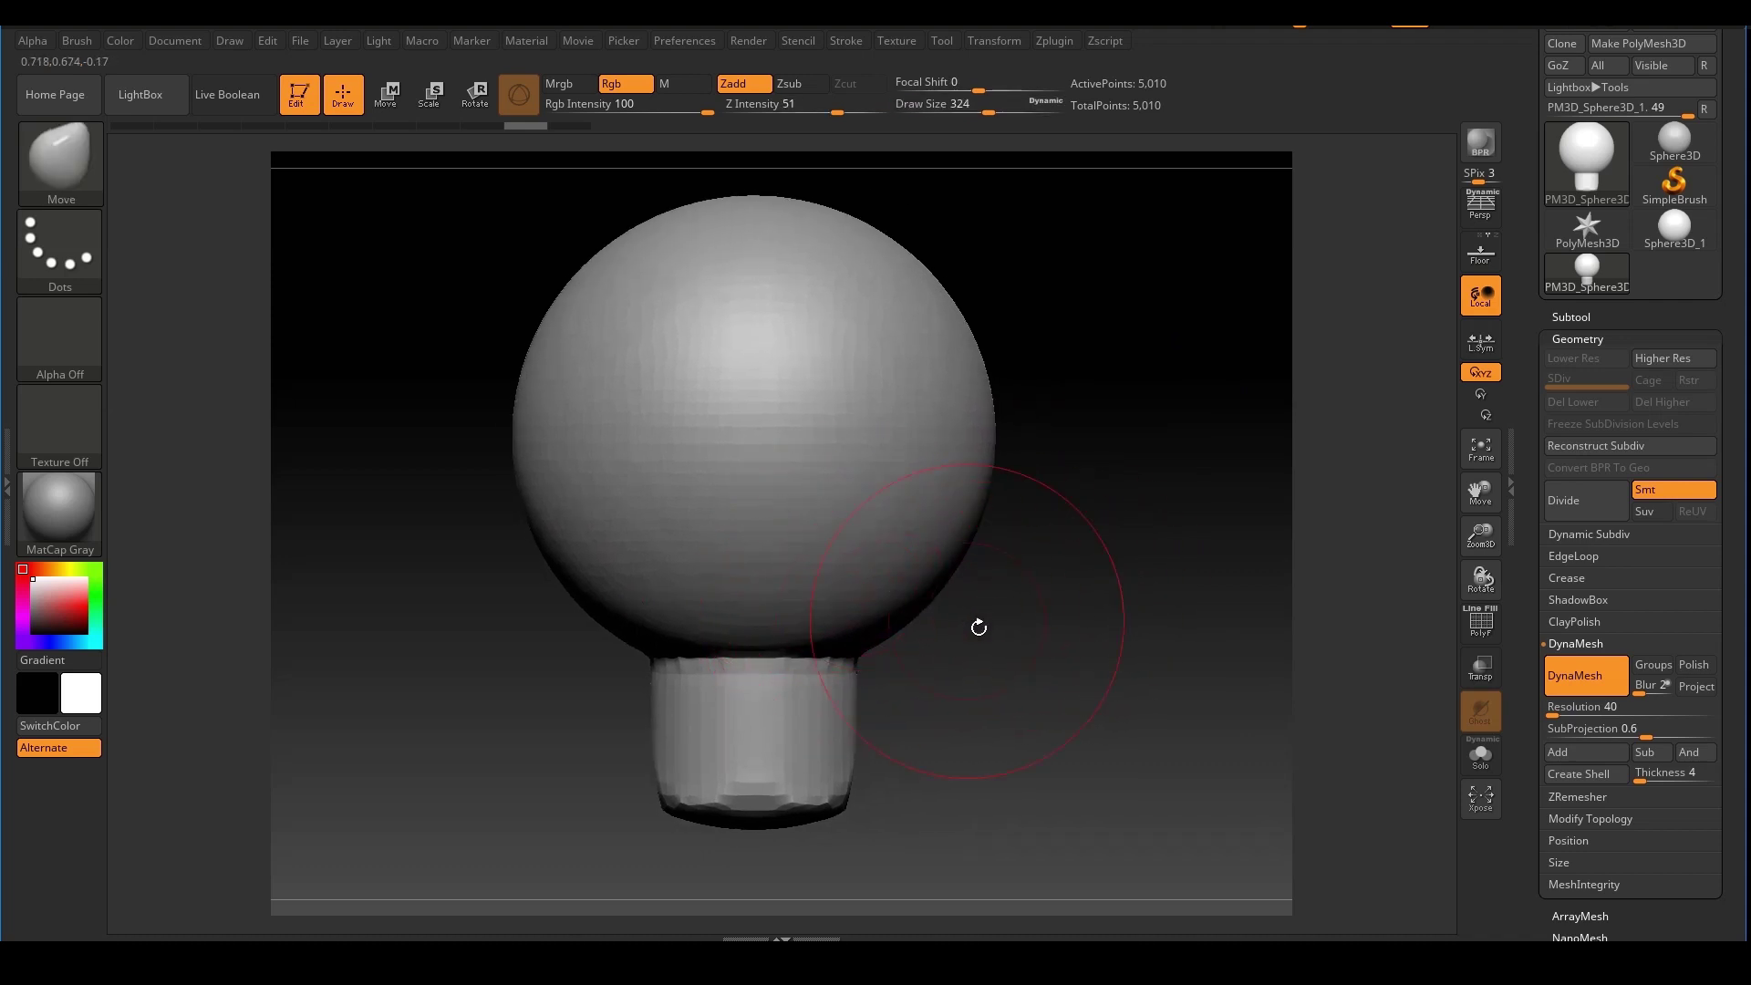
left_click_drag(979, 628, 1011, 631)
mouse_move(785, 573)
left_mouse_down()
mouse_move(860, 645)
mouse_move(1034, 647)
left_mouse_up()
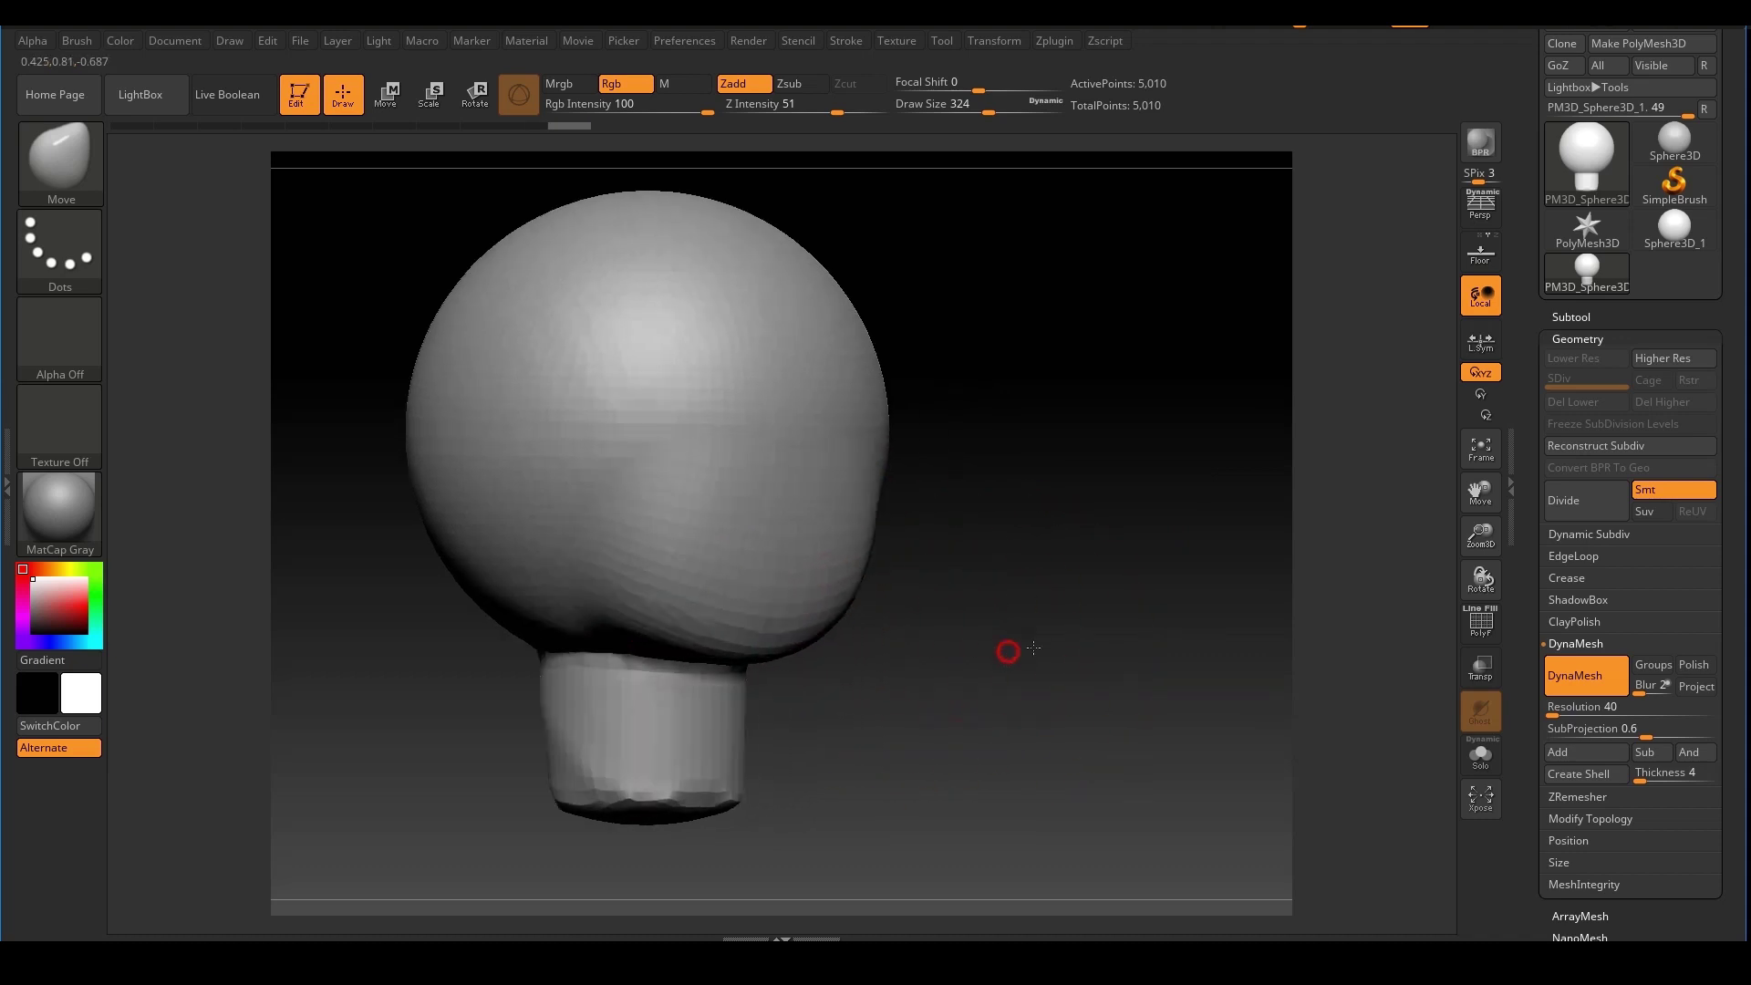
left_click_drag(793, 627, 854, 717)
left_click_drag(989, 714, 889, 716)
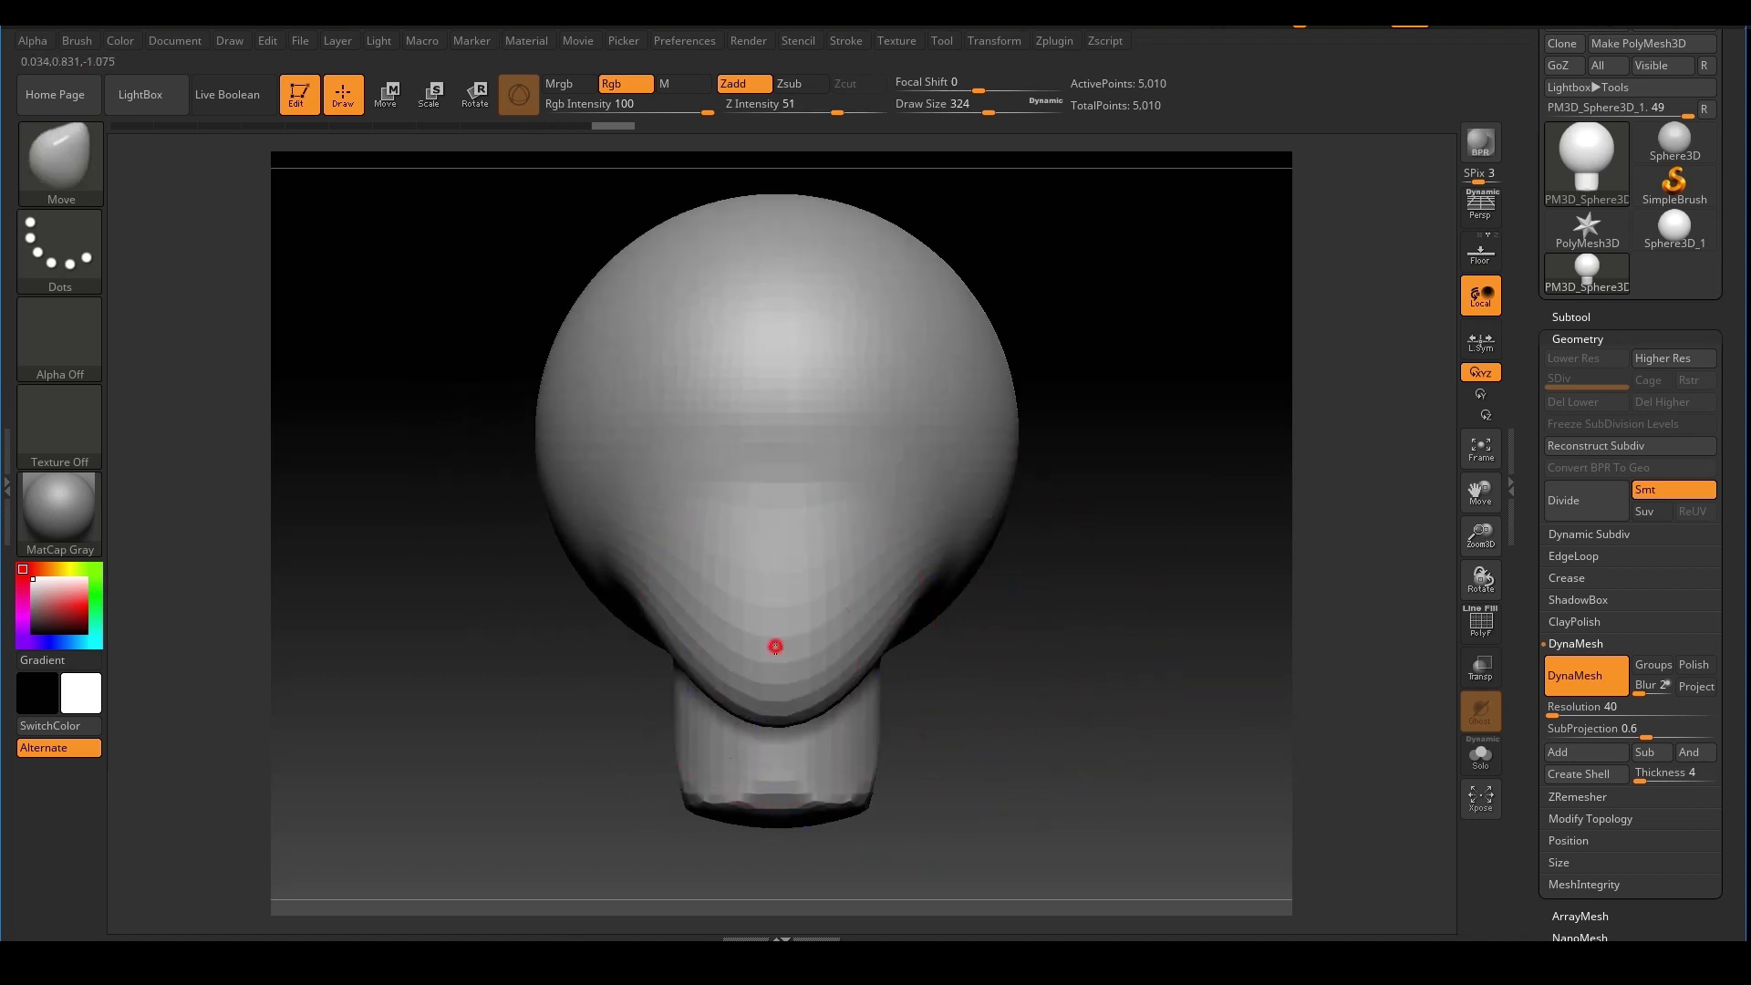
left_click_drag(775, 645, 776, 673)
mouse_move(1006, 686)
left_mouse_down()
mouse_move(867, 687)
mouse_move(811, 715)
left_mouse_up()
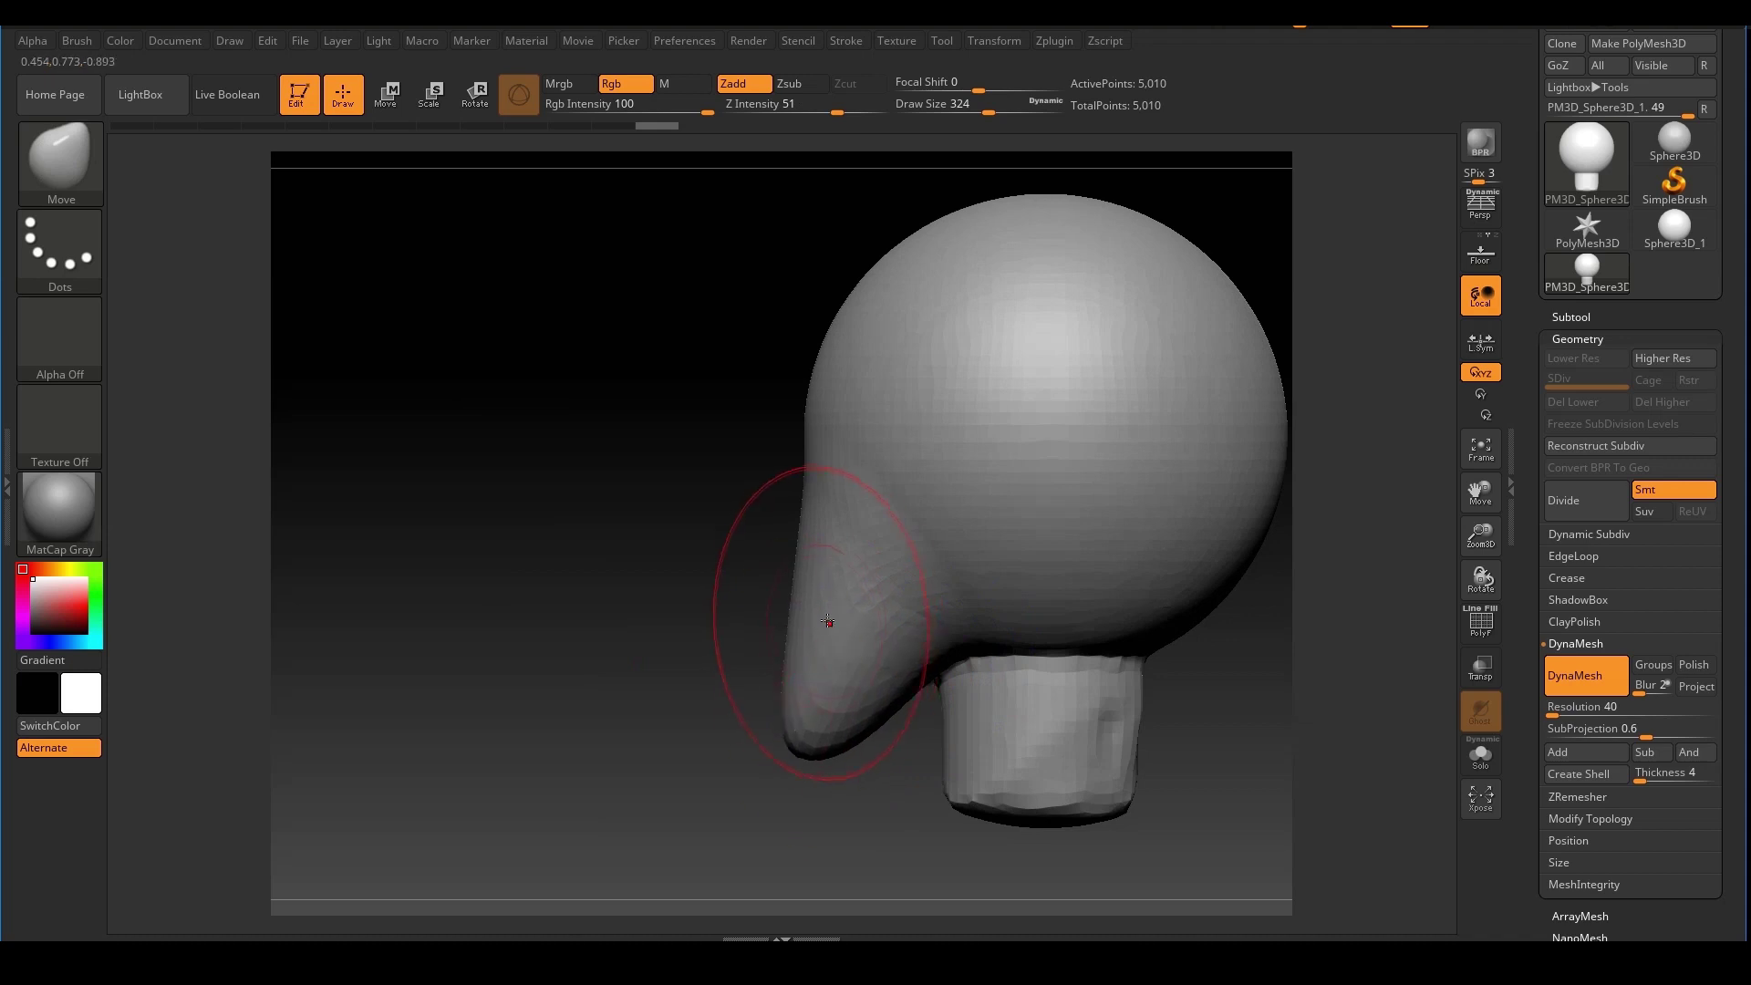
Pull the front of the face forward and shape the jaw's underside with the Move brush, setting the Draw Size to 286
key("s")
left_click_drag(827, 621, 838, 622)
left_click_drag(798, 503, 773, 495)
mouse_move(806, 657)
left_mouse_down()
mouse_move(793, 620)
mouse_move(757, 640)
mouse_move(768, 657)
left_mouse_up()
key("s")
left_click_drag(915, 608, 951, 668)
left_click_drag(898, 652, 919, 680)
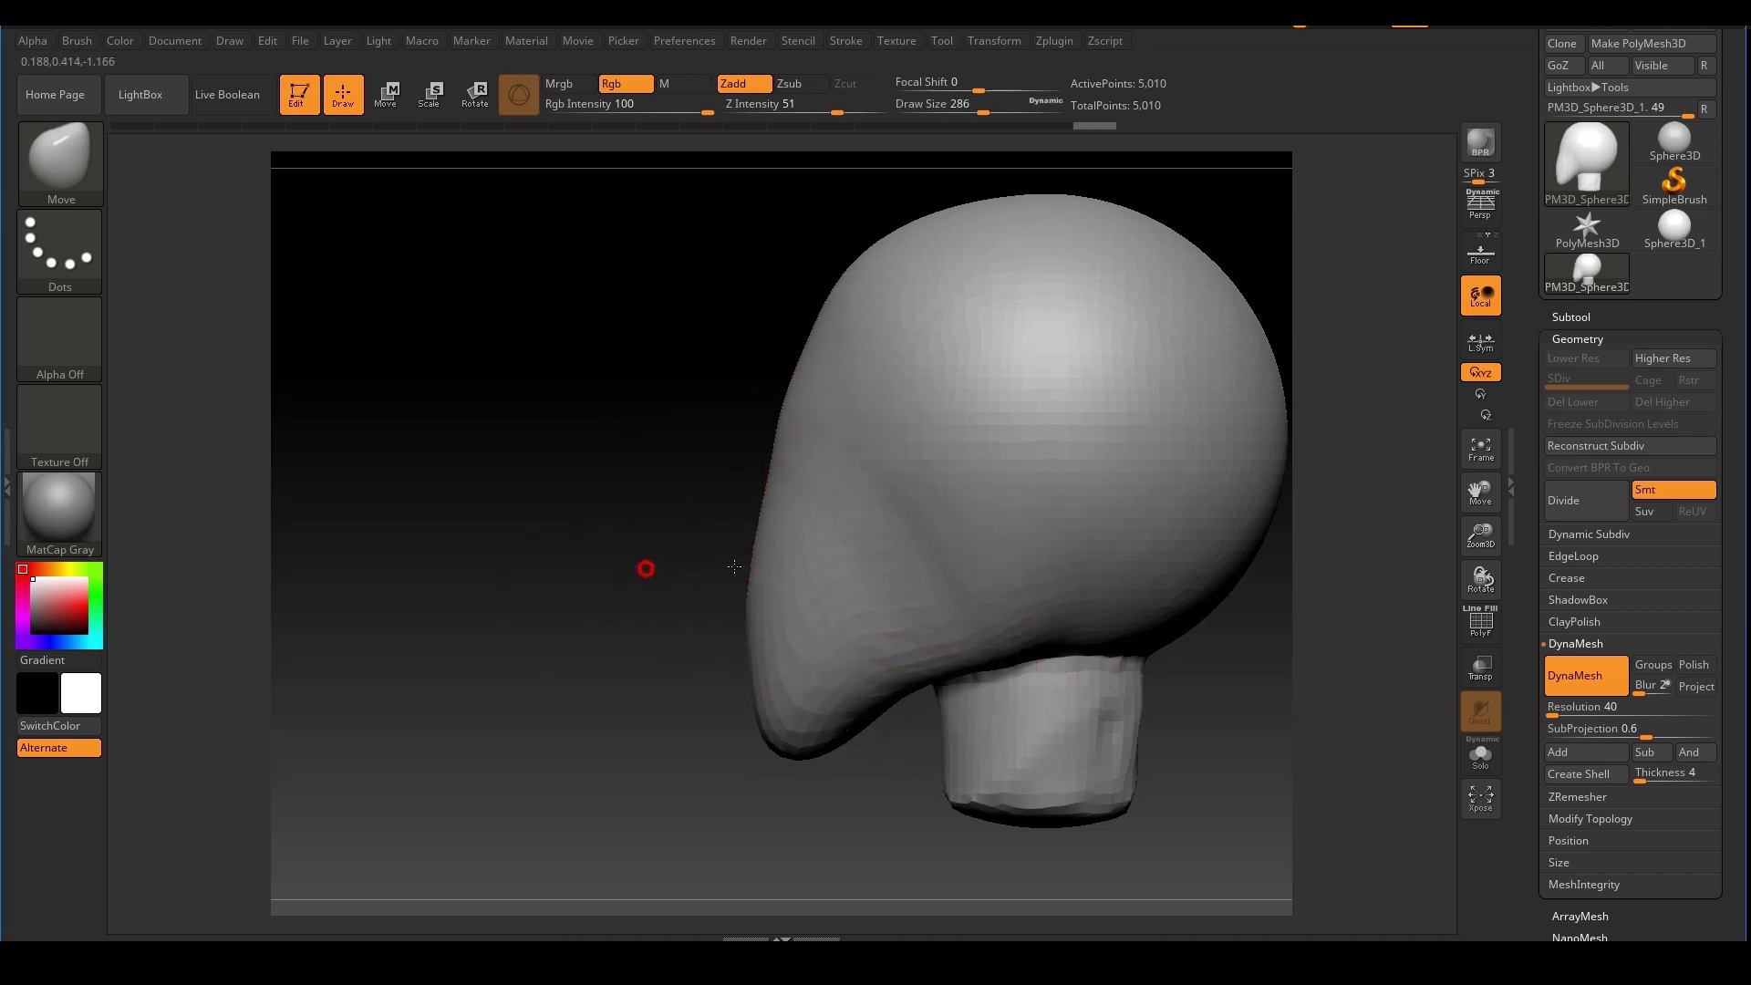
Set the Draw Size to 430 and push the sides of the head inward symmetrically to narrow the skull
left_click_drag(646, 568, 1069, 500)
left_click_drag(684, 580, 639, 582)
mouse_move(967, 588)
left_mouse_down()
mouse_move(1114, 592)
mouse_move(1257, 515)
left_mouse_up()
left_click_drag(1068, 621, 1108, 640, "alt")
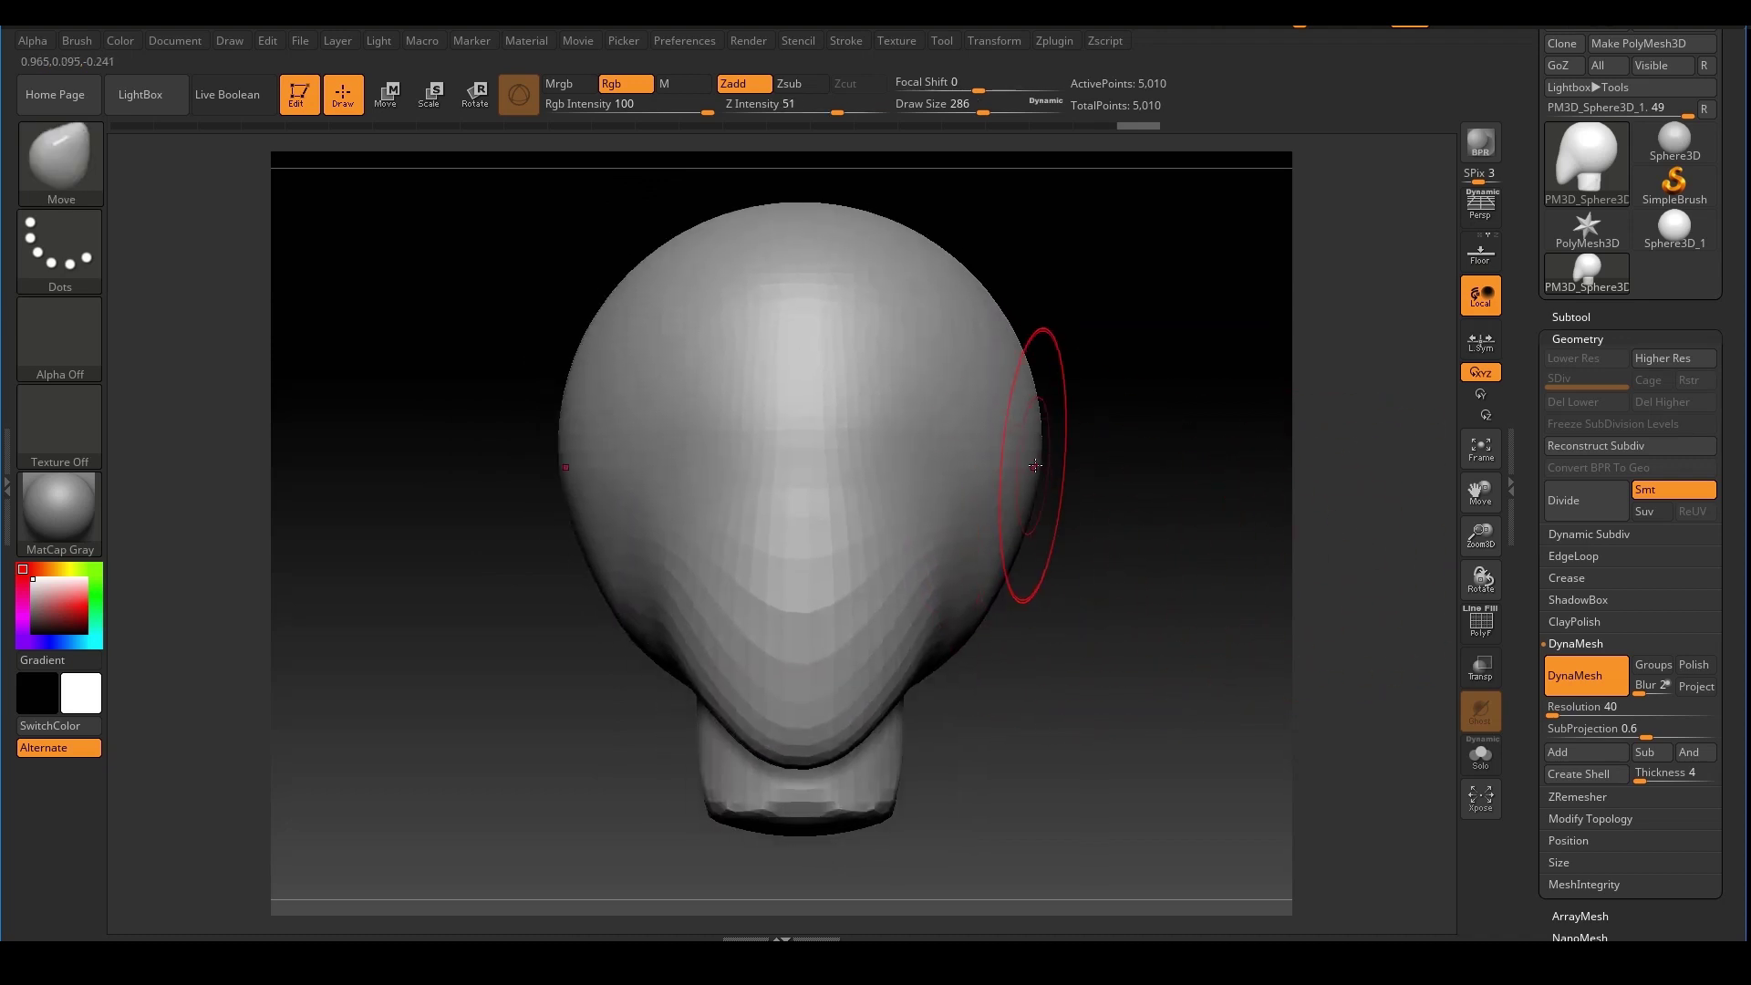
key("s")
left_click_drag(1033, 467, 1047, 471)
key("s")
left_click_drag(1010, 414, 1016, 442)
mouse_move(1131, 449)
left_mouse_down()
mouse_move(1026, 436)
mouse_move(1014, 451)
left_mouse_up()
left_click_drag(1086, 465, 1126, 478, "shift")
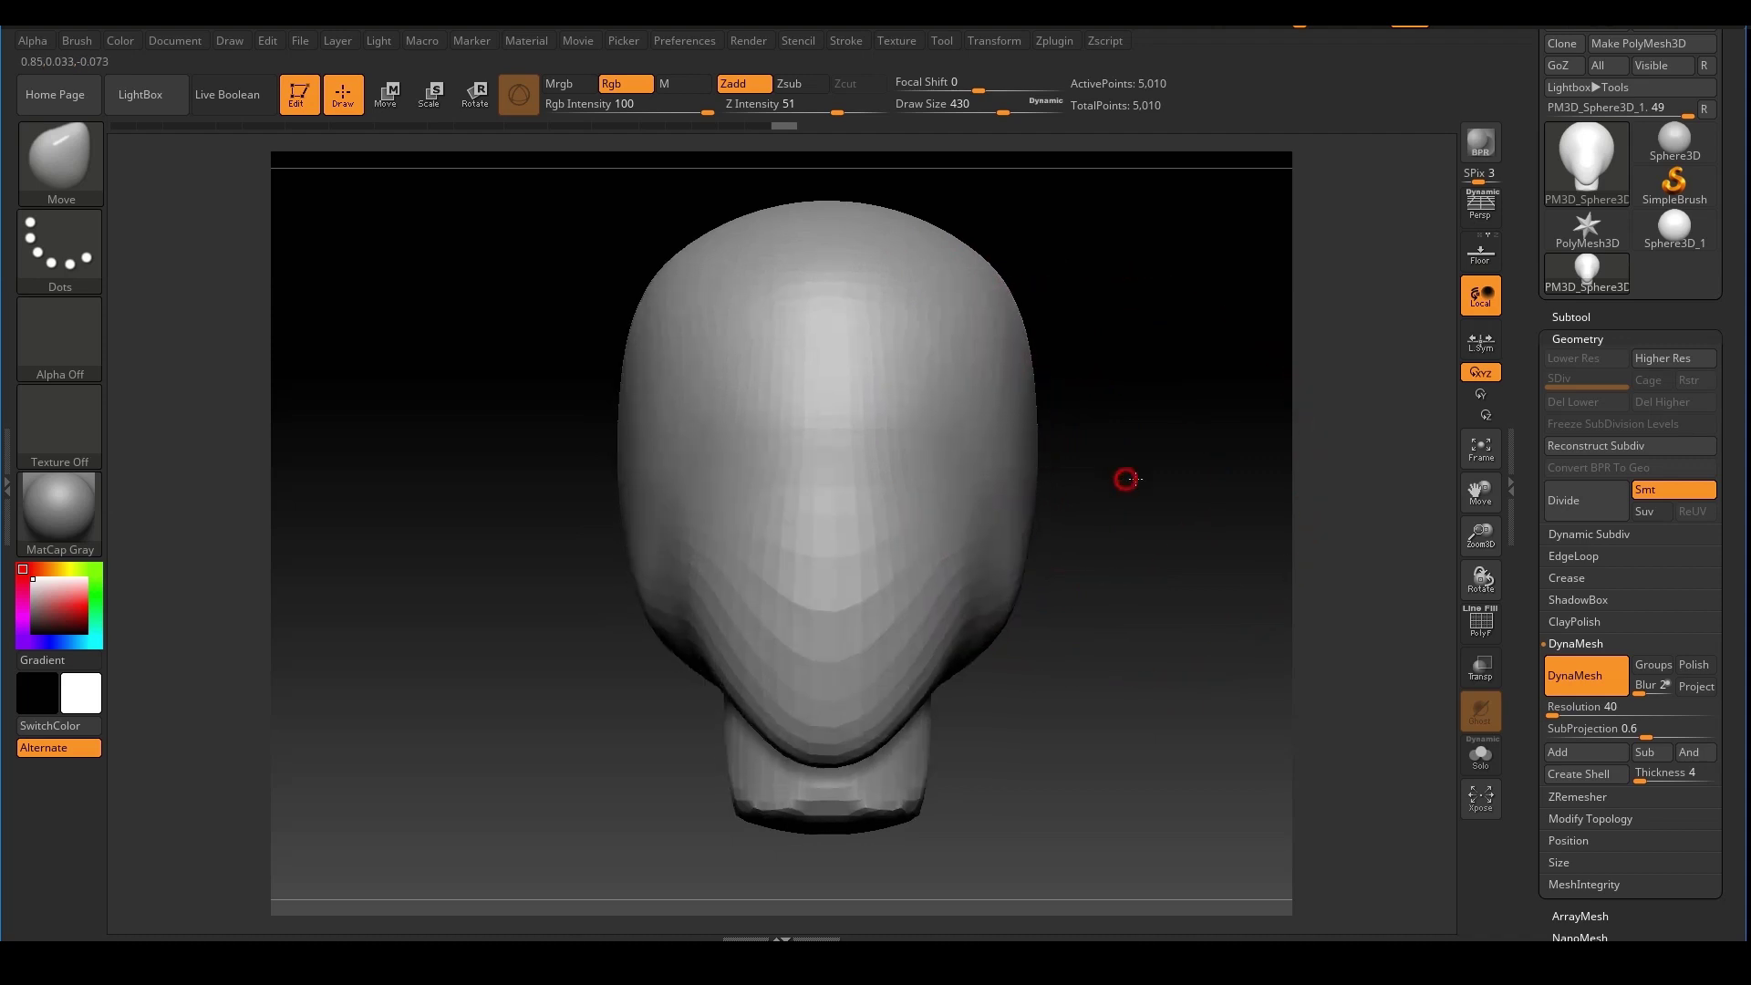
left_click_drag(555, 462, 662, 430)
left_click_drag(1104, 461, 1080, 478, "shift")
Set the Draw Size to 293 and pull out the sides of the jaw with the Move brush
key("s")
mouse_move(906, 642)
left_mouse_down()
mouse_move(888, 642)
mouse_move(925, 641)
mouse_move(1004, 574)
left_mouse_up()
mouse_move(1142, 494)
left_mouse_down("alt")
mouse_move(1145, 523)
mouse_move(1320, 548)
left_mouse_up("alt")
Turn on the polyframe and examine the stretched polygons around the jaw and chin
left_click(1471, 632)
left_click_drag(1129, 589, 1183, 573, "alt")
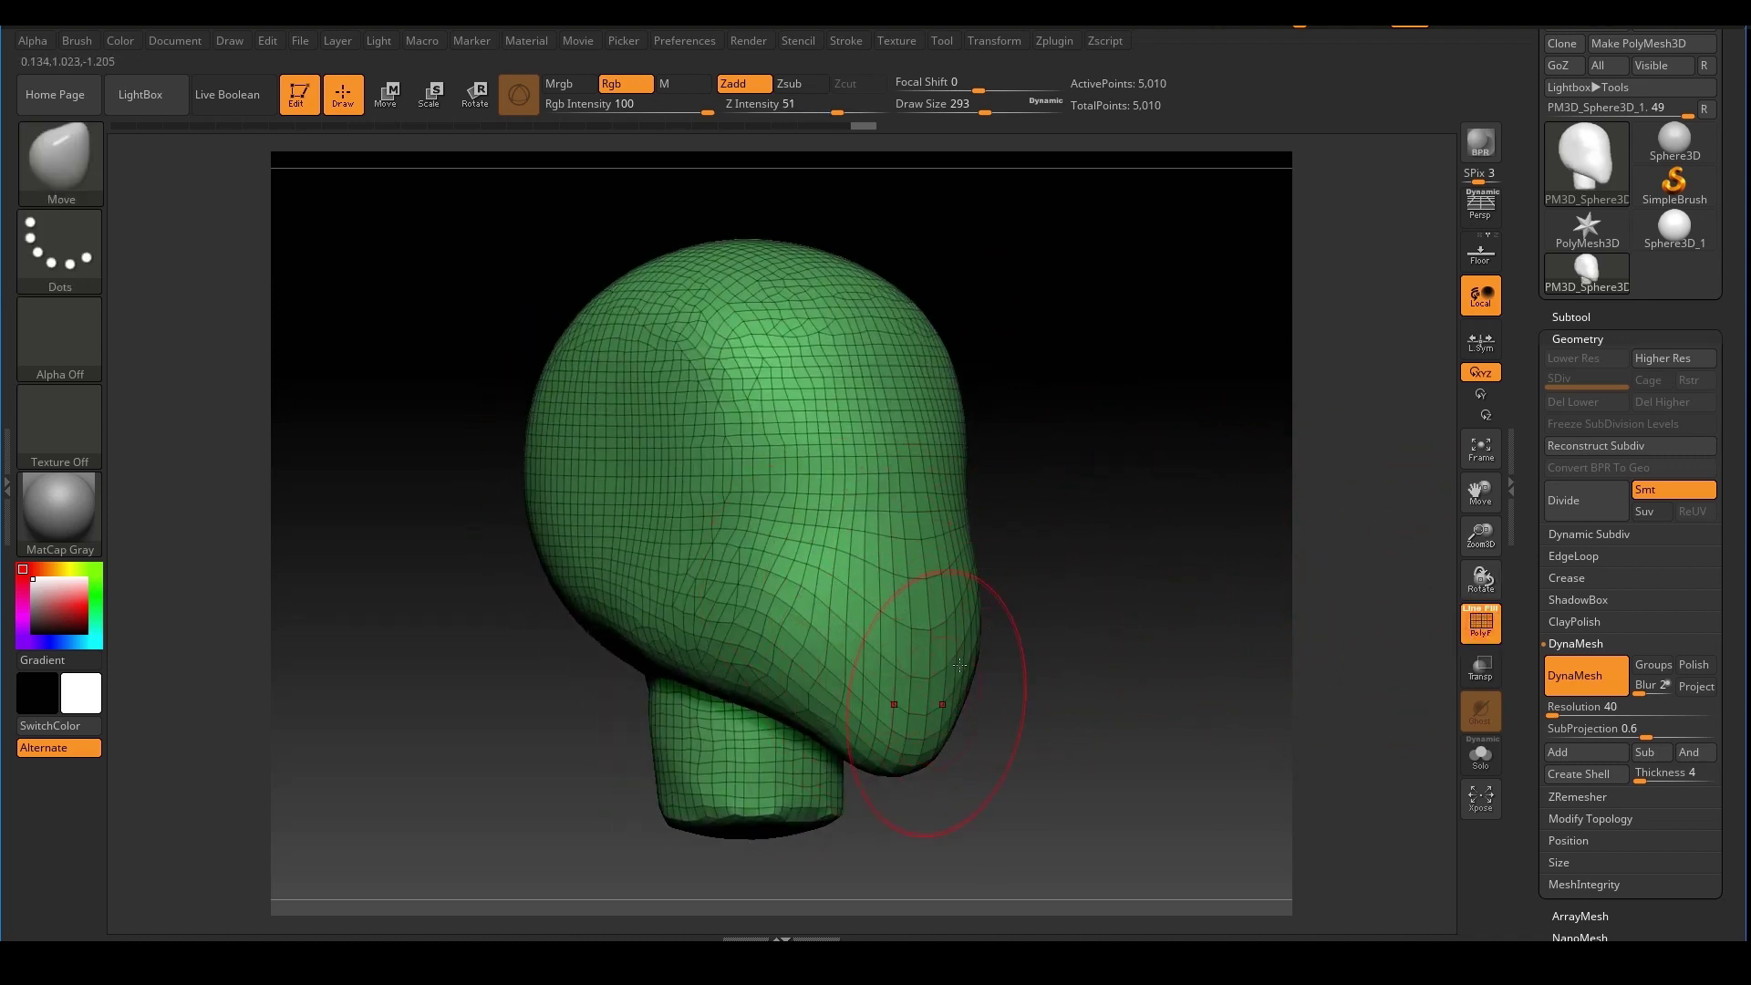
left_click_drag(1186, 610, 1108, 593)
left_click_drag(1125, 557, 1221, 568, "alt")
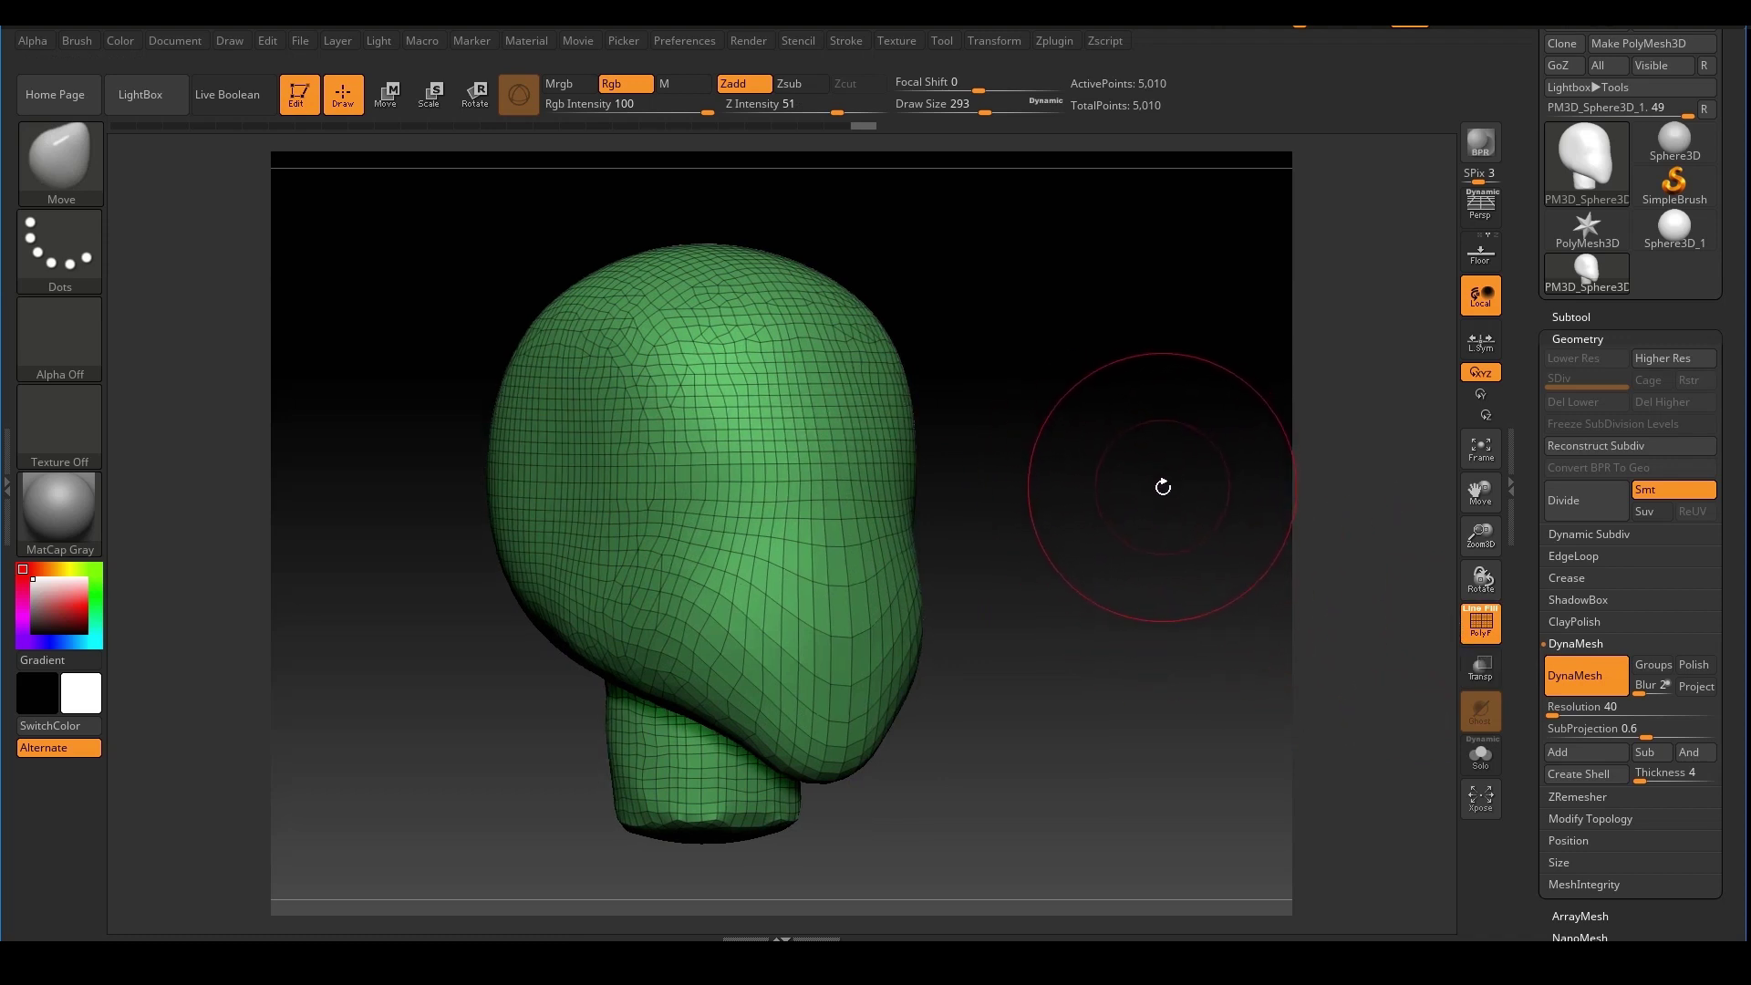
Remesh the reshaped head with DynaMesh to even out its polygons, and turn off the polyframe
mouse_move(1053, 264)
left_mouse_down("ctrl")
mouse_move(1197, 631)
mouse_move(1426, 607)
left_mouse_up("ctrl")
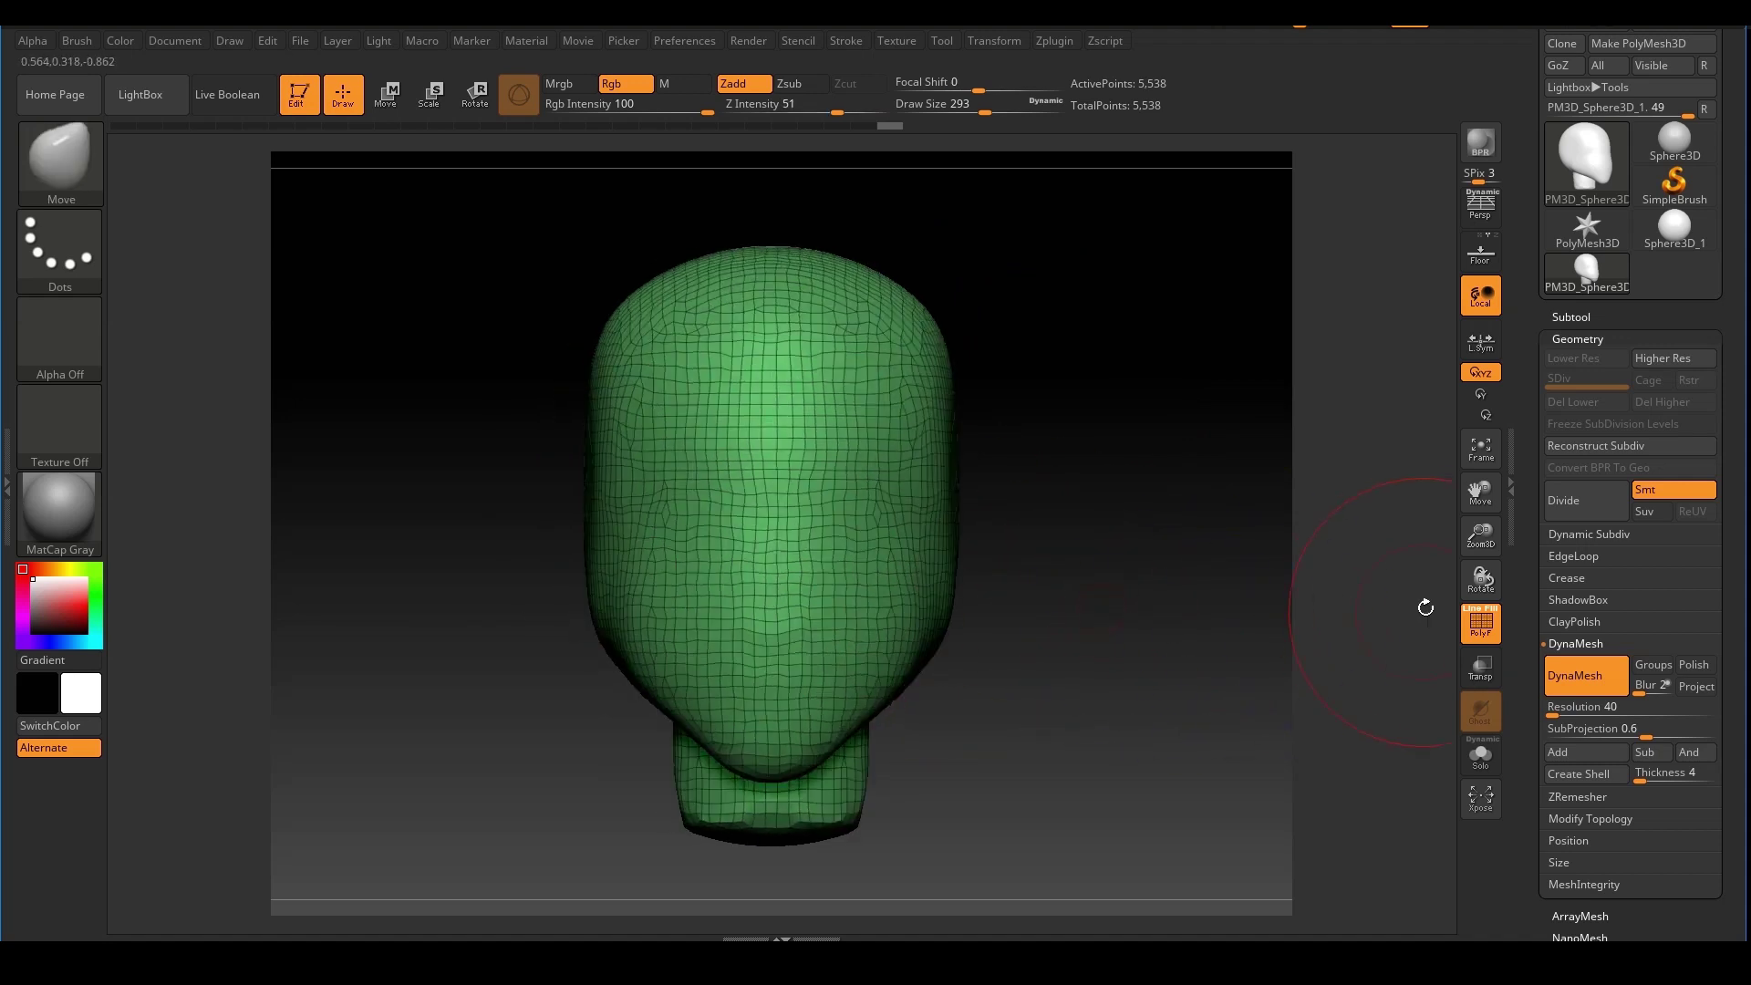
left_click(1487, 628)
mouse_move(1091, 629)
left_mouse_down()
mouse_move(1161, 673)
mouse_move(1089, 522)
mouse_move(1028, 610)
mouse_move(1091, 645)
mouse_move(1028, 621)
mouse_move(1012, 637)
mouse_move(1036, 579)
mouse_move(1000, 511)
mouse_move(1013, 497)
left_mouse_up()
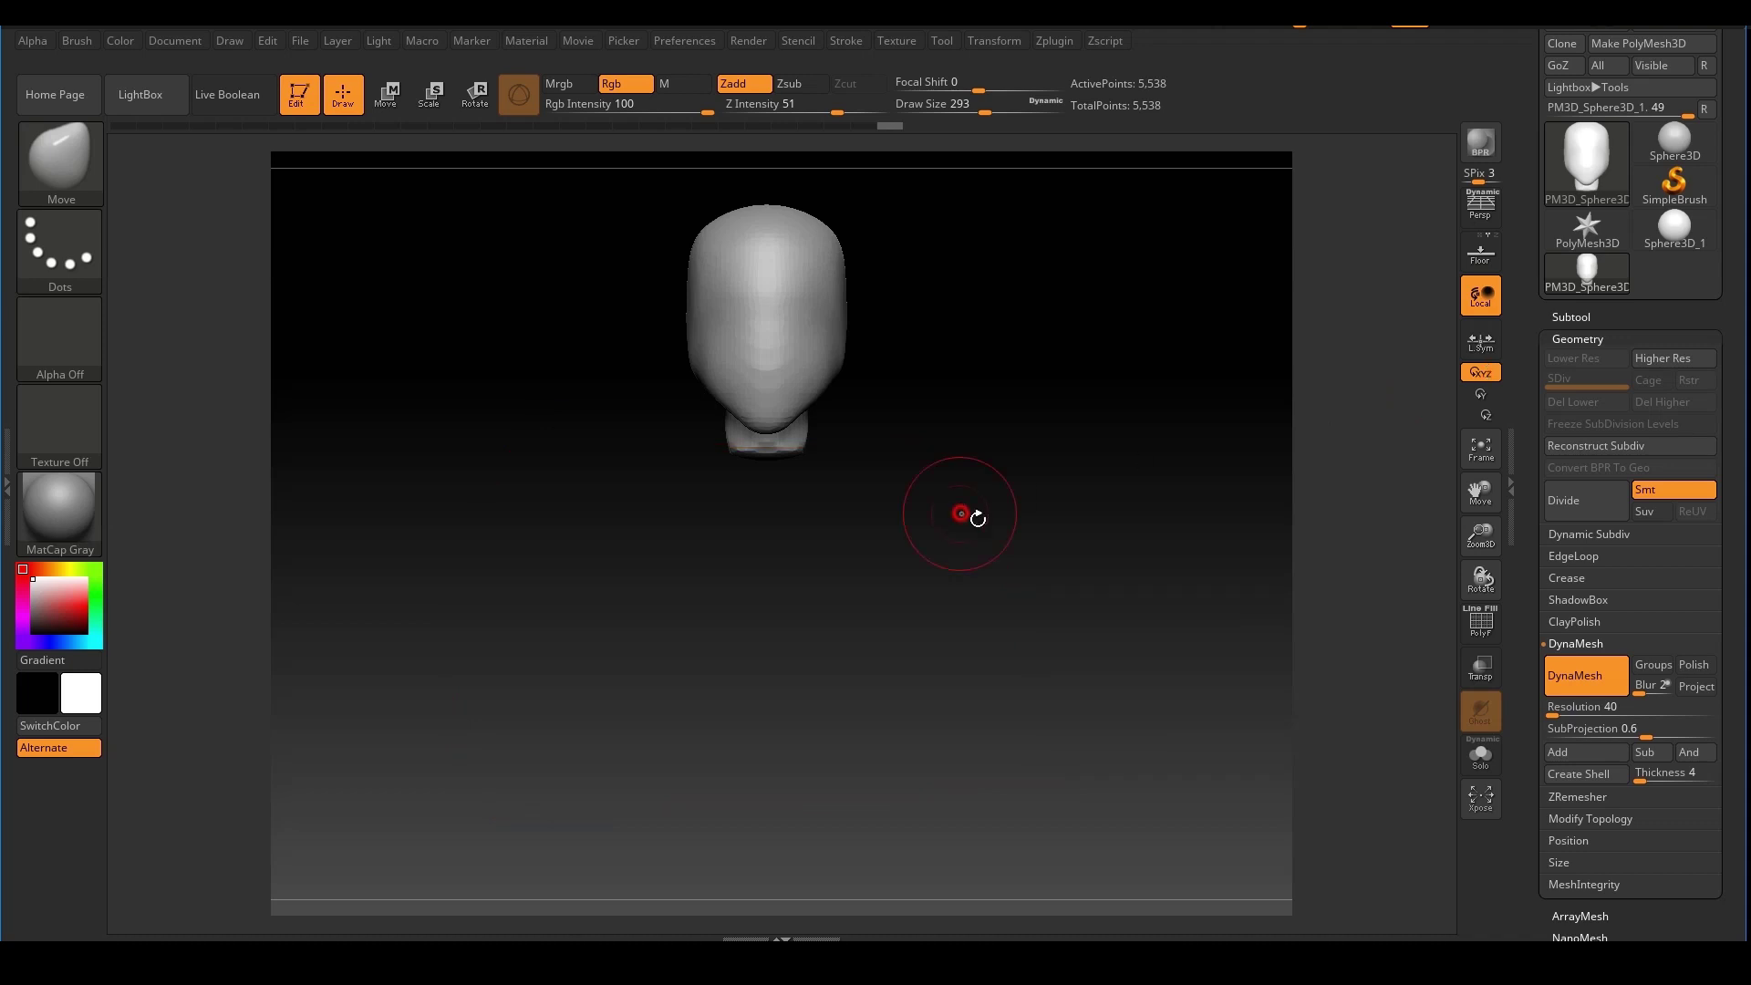
mouse_move(1020, 461)
left_mouse_down("alt")
mouse_move(1017, 516)
mouse_move(976, 495)
left_mouse_up("alt")
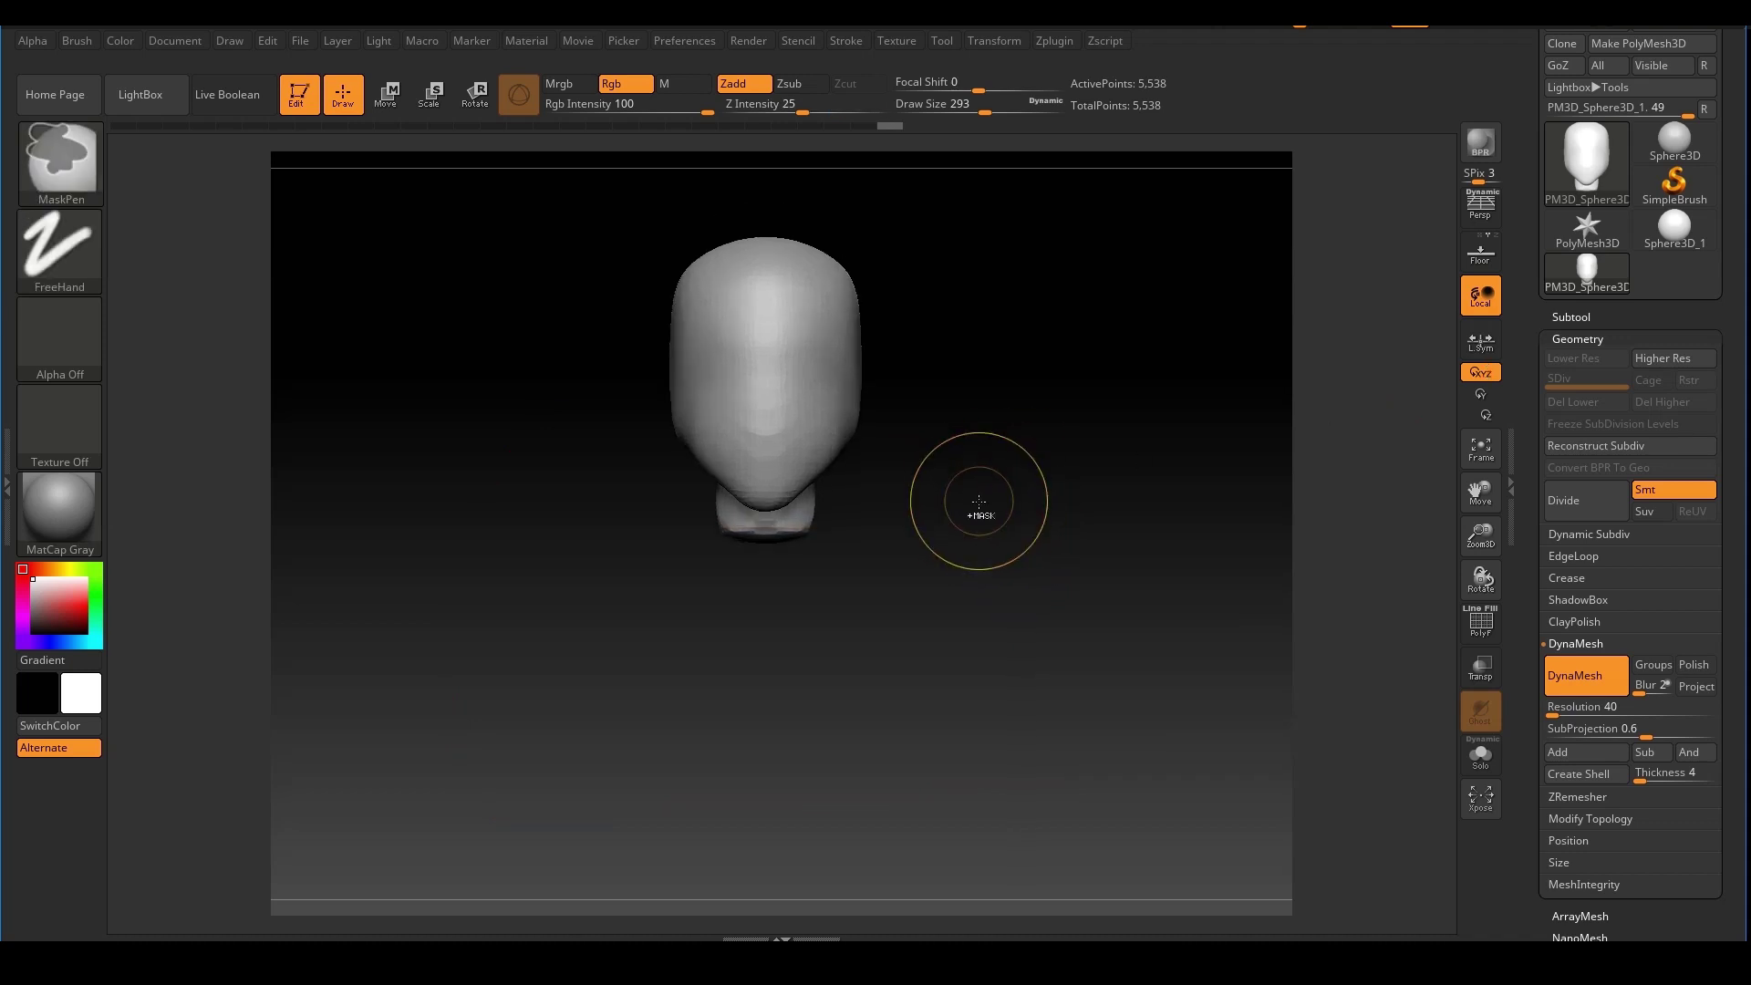
Choose MaskRect as the masking brush and mask the bottom of the neck with a rectangle
left_click(63, 168)
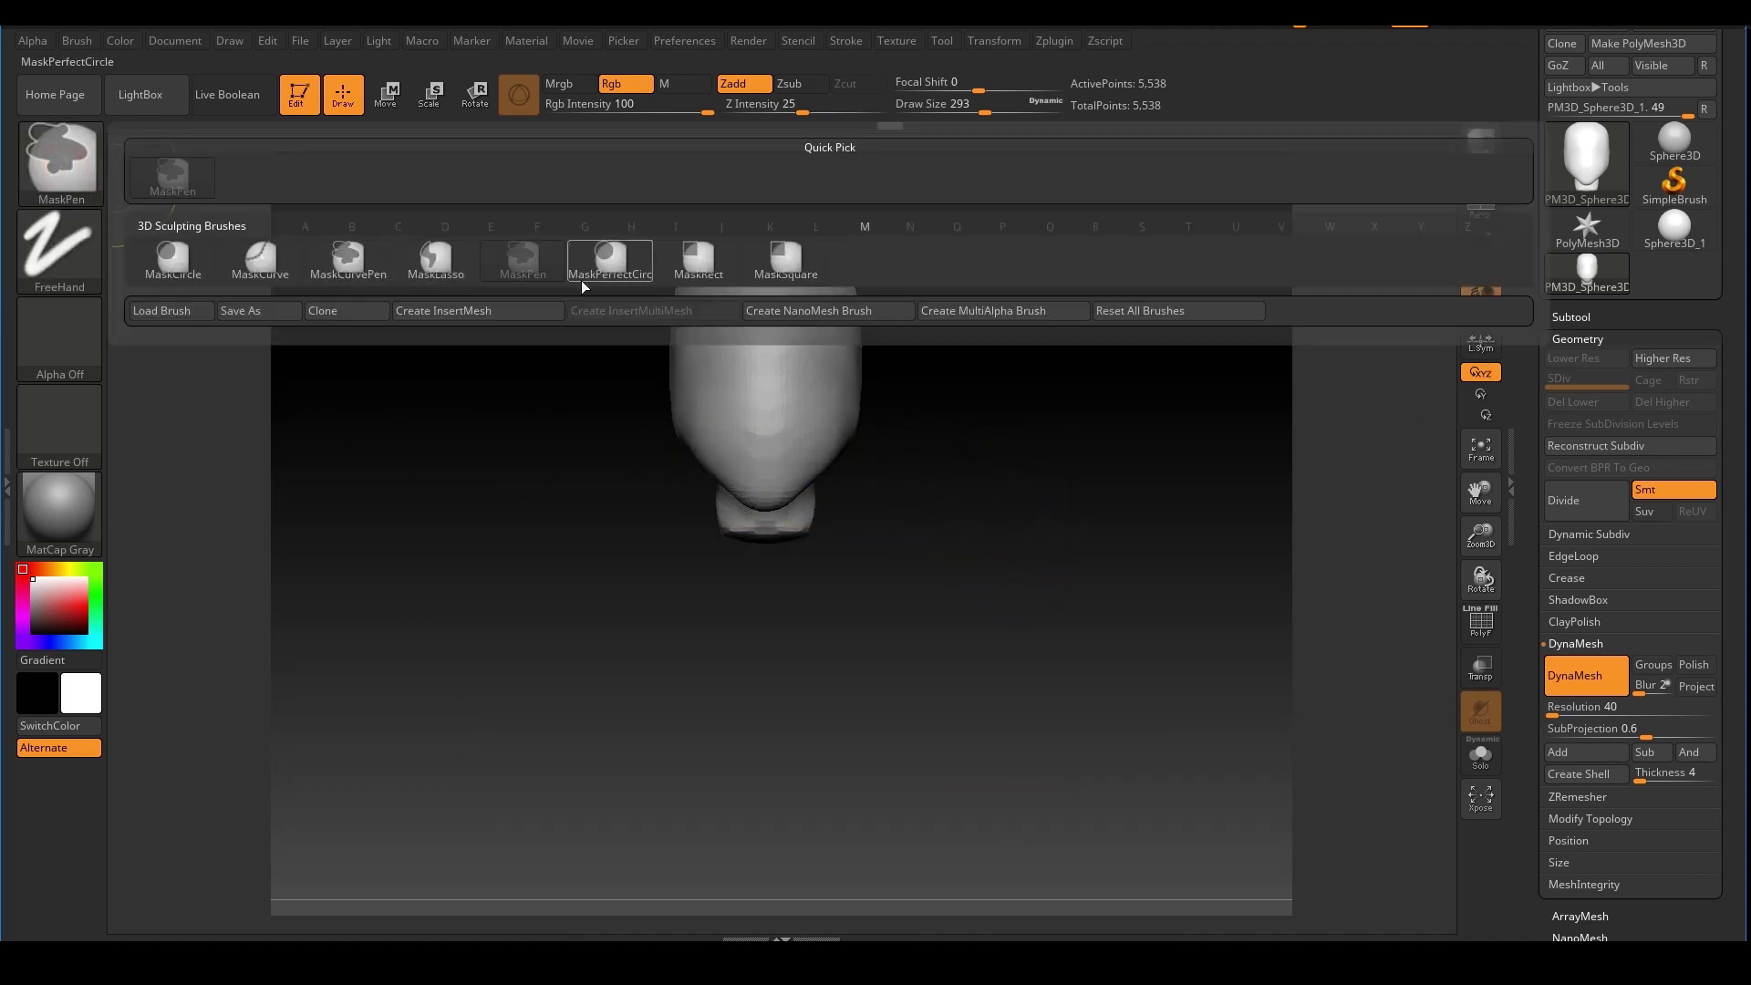
mouse_move(722, 271)
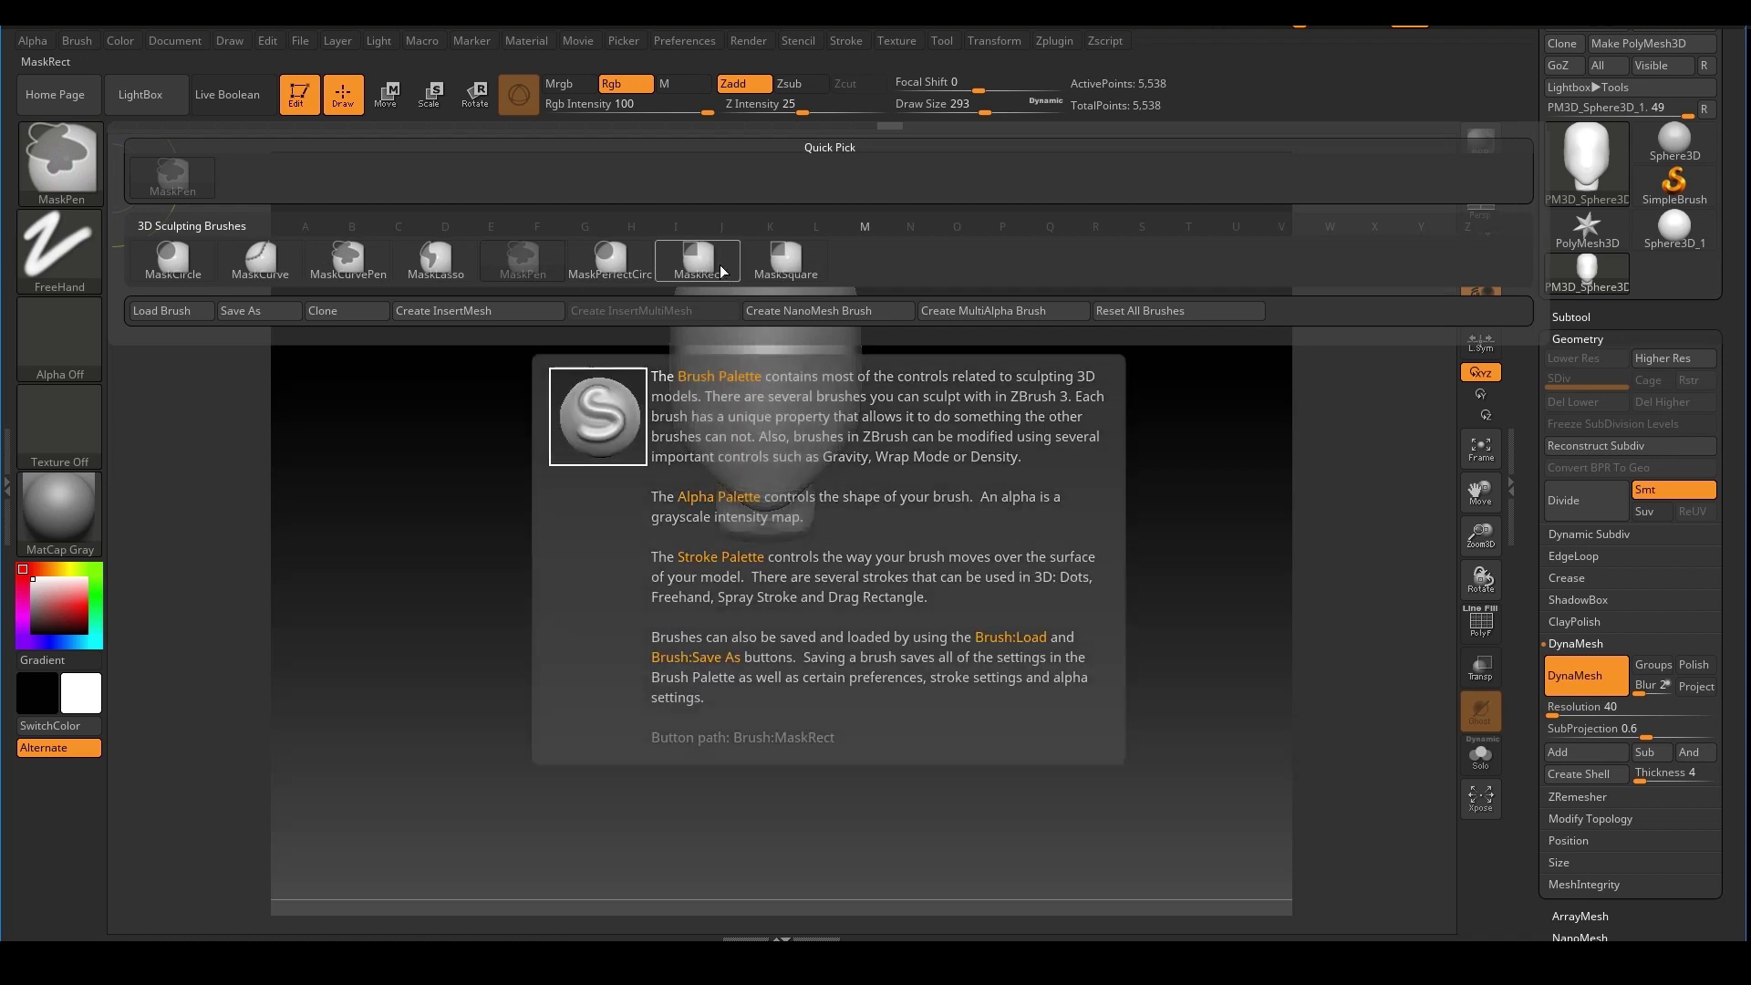
left_click(714, 265)
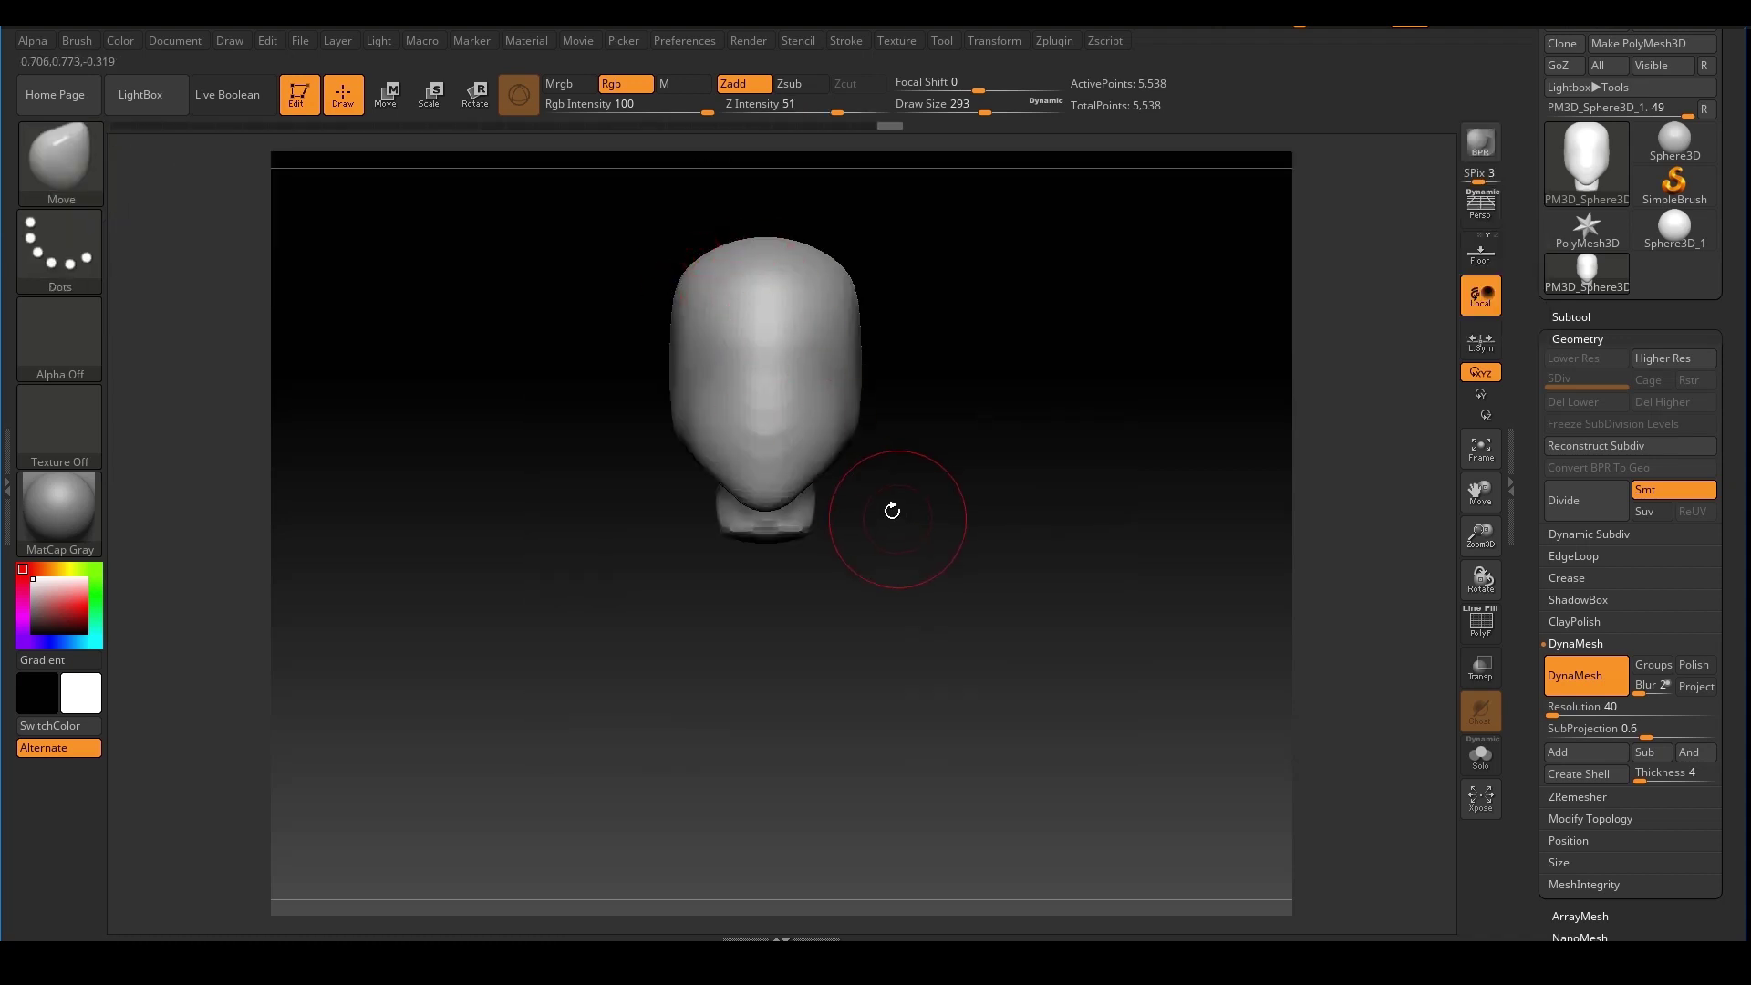
left_click_drag(1069, 517, 489, 710, "ctrl")
right_click_drag(854, 591, 1045, 476)
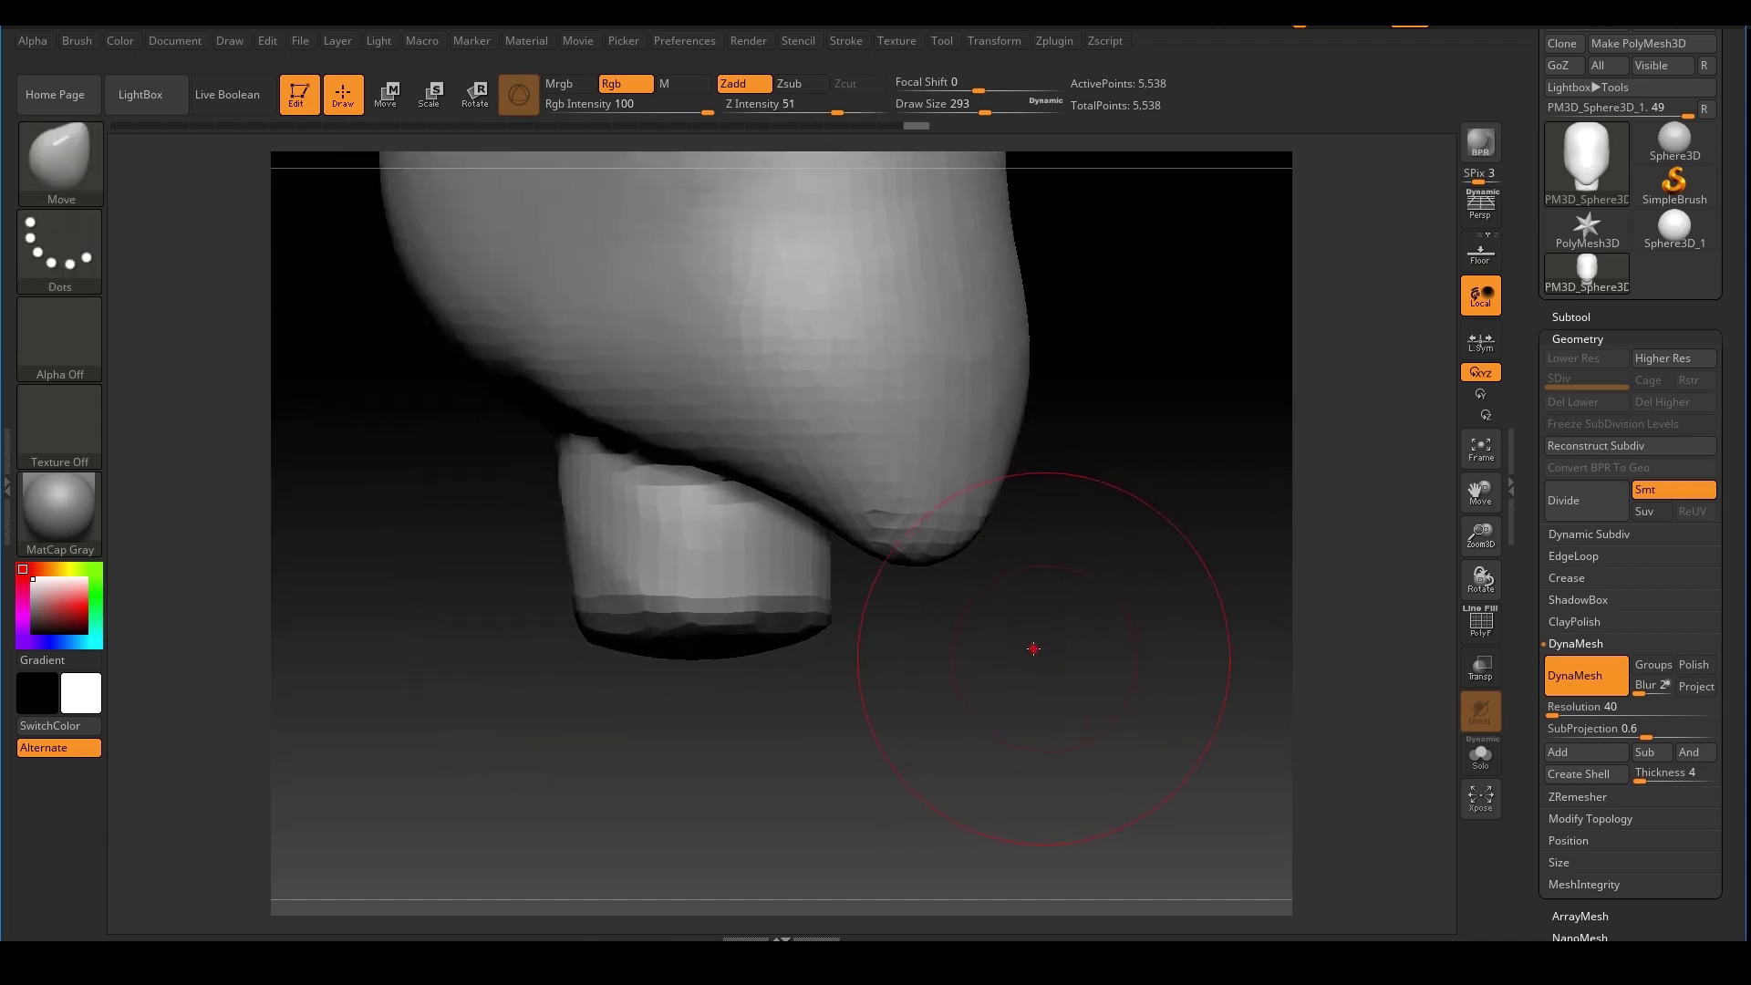
Invert the mask so that only the bottom of the neck stays unmasked
mouse_move(1033, 649)
right_mouse_down()
mouse_move(1011, 633)
mouse_move(1068, 593)
mouse_move(1048, 536)
mouse_move(1071, 643)
mouse_move(1028, 508)
mouse_move(969, 544)
right_mouse_up()
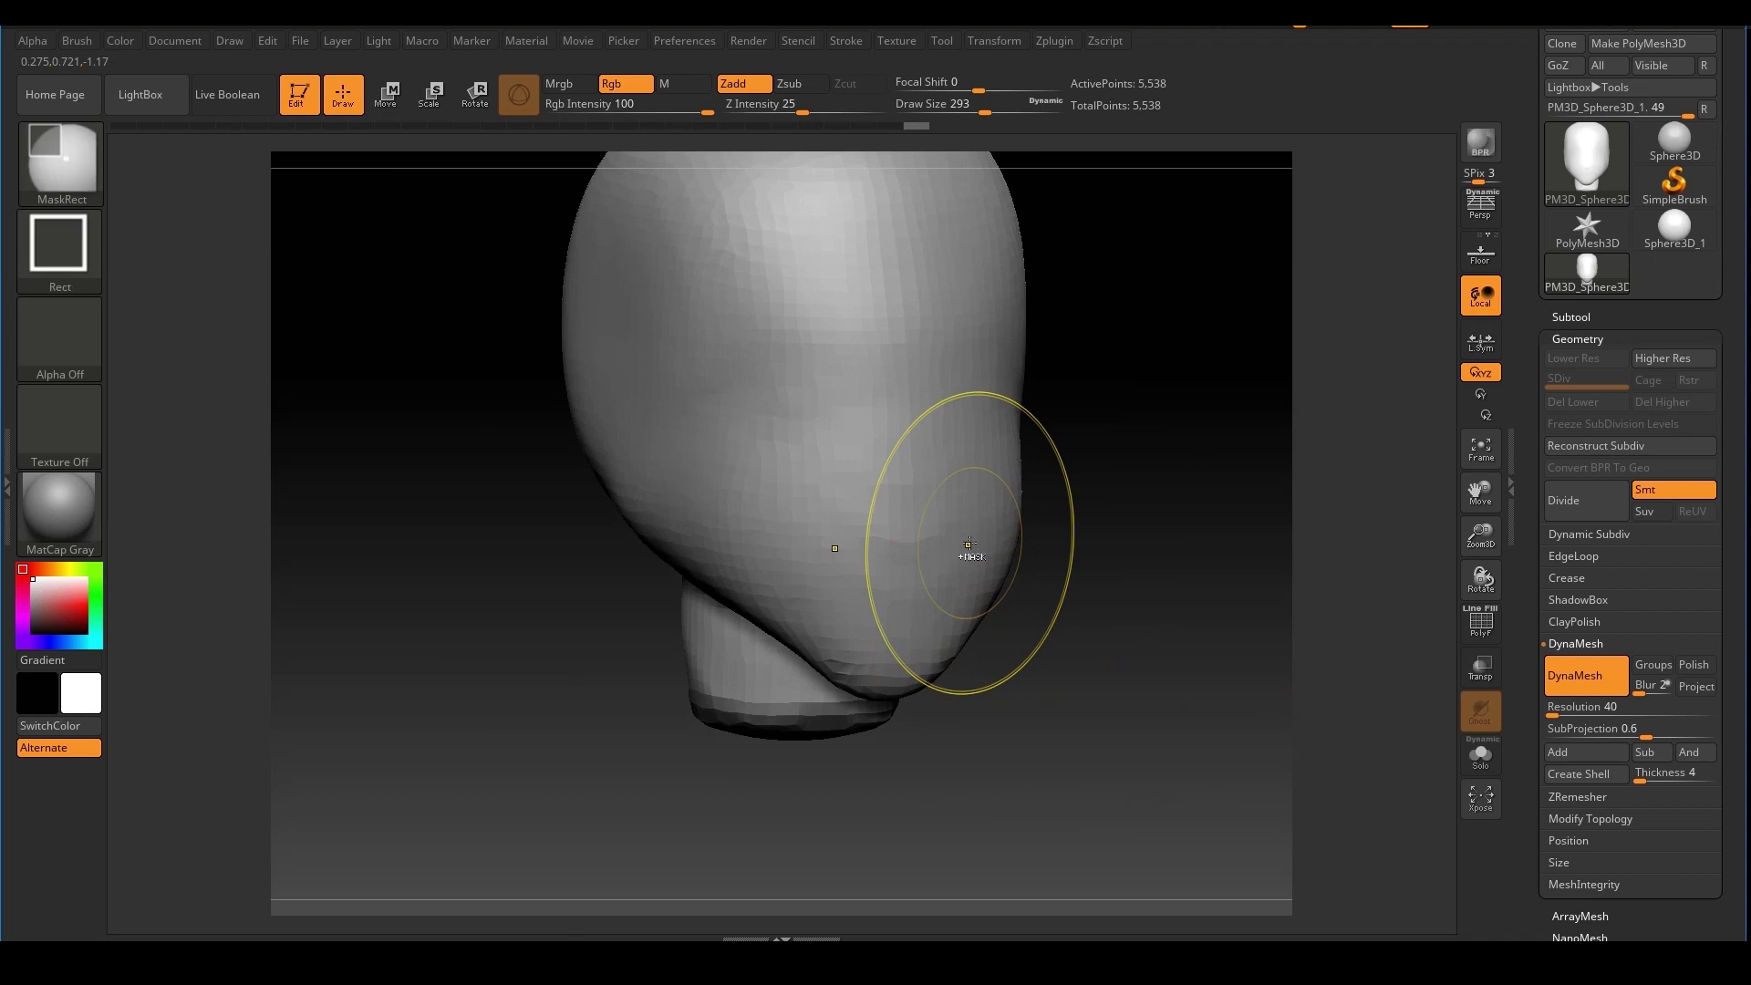
left_click(1071, 653, "ctrl")
mouse_move(1124, 648)
right_mouse_down("ctrl")
mouse_move(1064, 599)
mouse_move(1098, 633)
right_mouse_up("ctrl")
right_click_drag(1115, 572, 991, 541, "alt")
Extrude the unmasked bottom of the neck straight down into a long column with the Move gizmo, and return to Draw mode
key("w")
right_click_drag(990, 505, 922, 511, "ctrl")
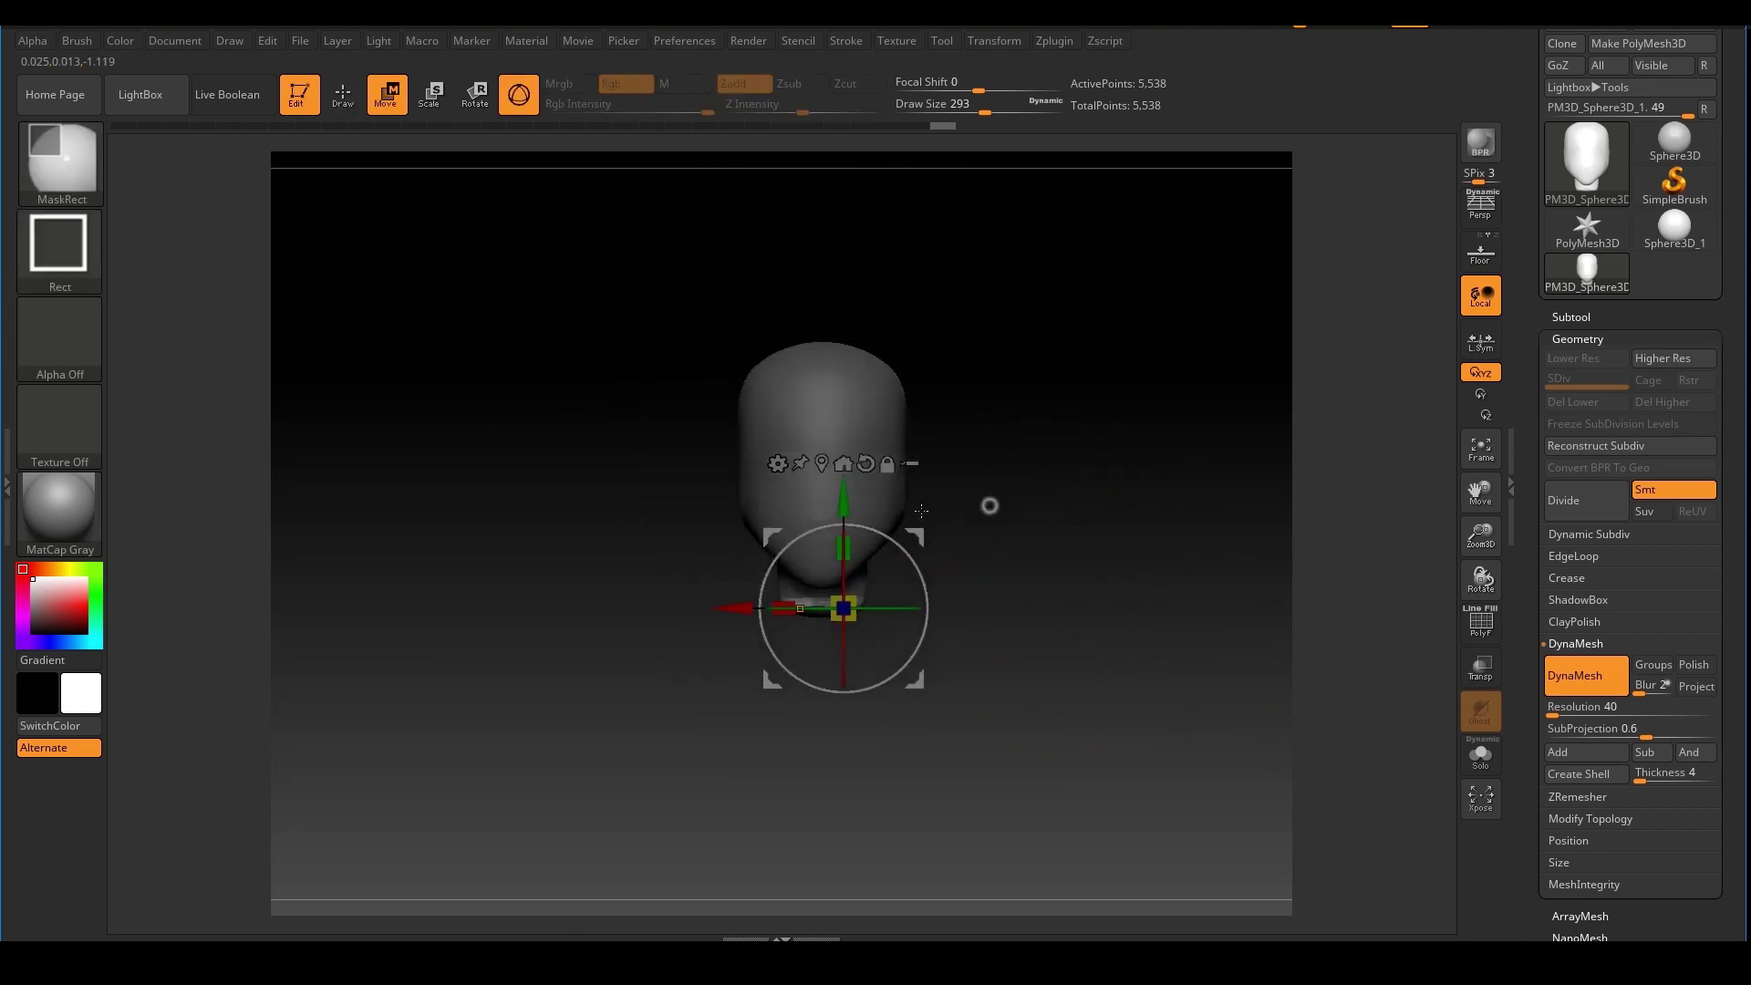
right_click_drag(1032, 468, 929, 381, "alt")
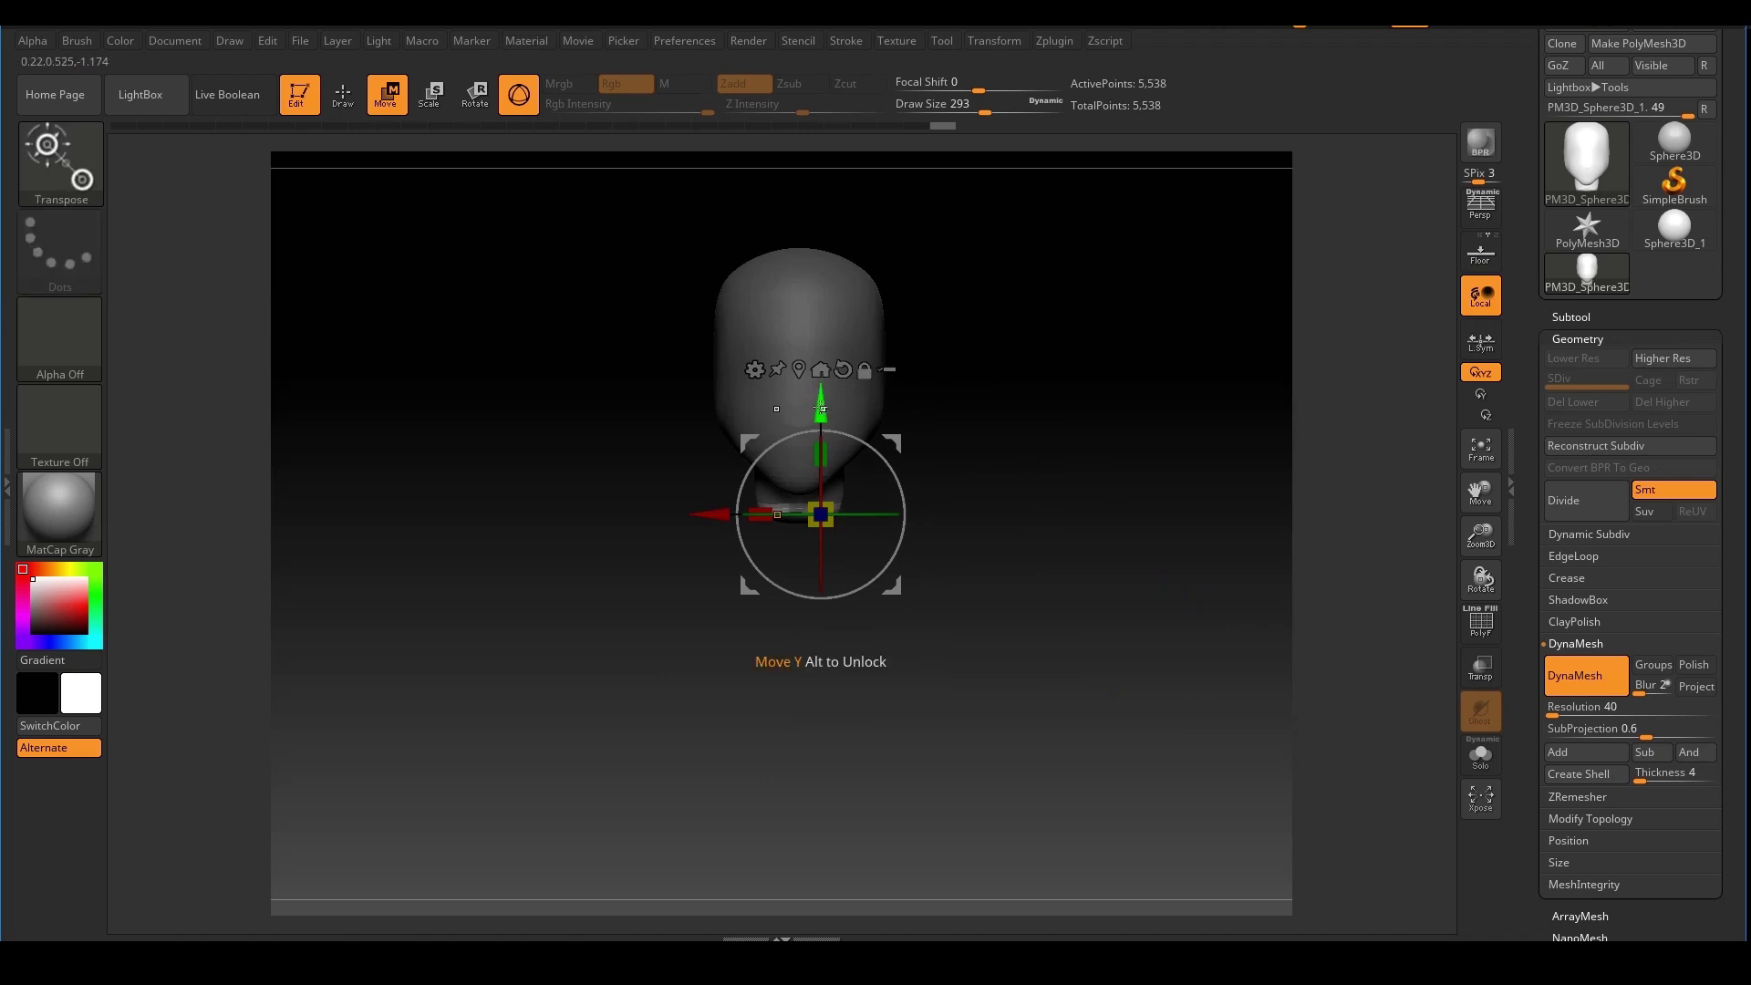
left_click_drag(822, 407, 840, 798, "ctrl")
right_click_drag(1083, 645, 976, 373, "ctrl")
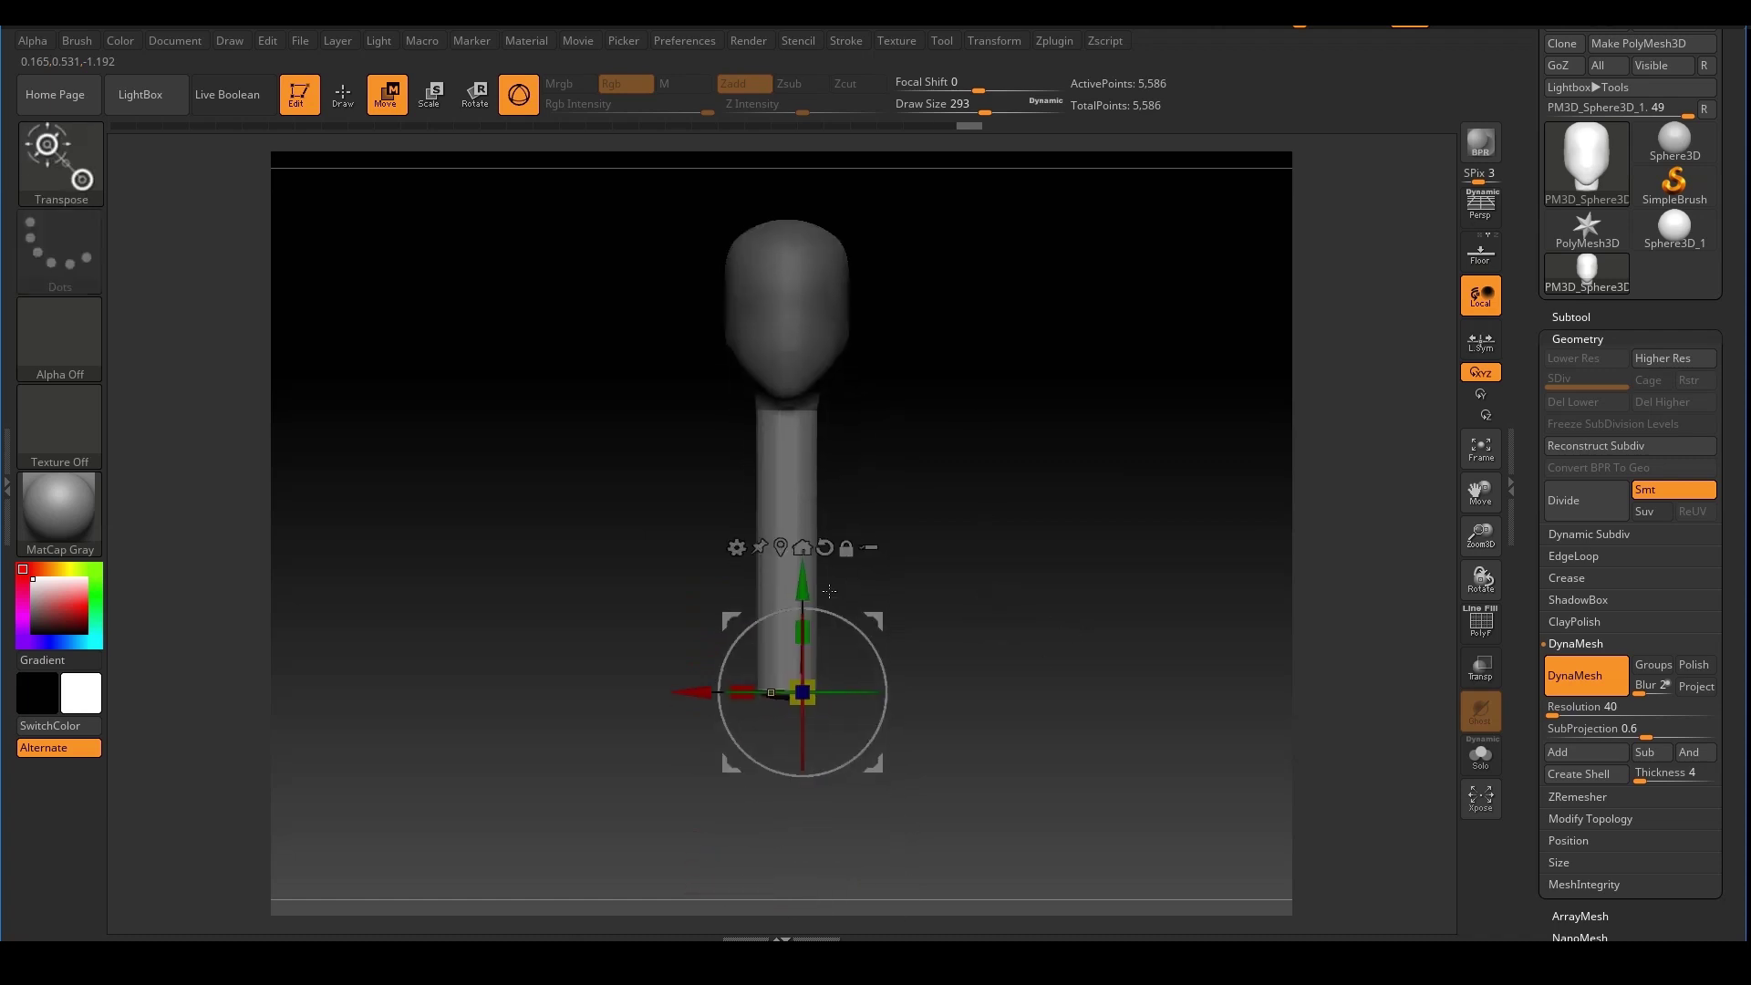
left_click_drag(807, 592, 807, 657)
right_click_drag(986, 424, 981, 456, "alt")
left_click(351, 91)
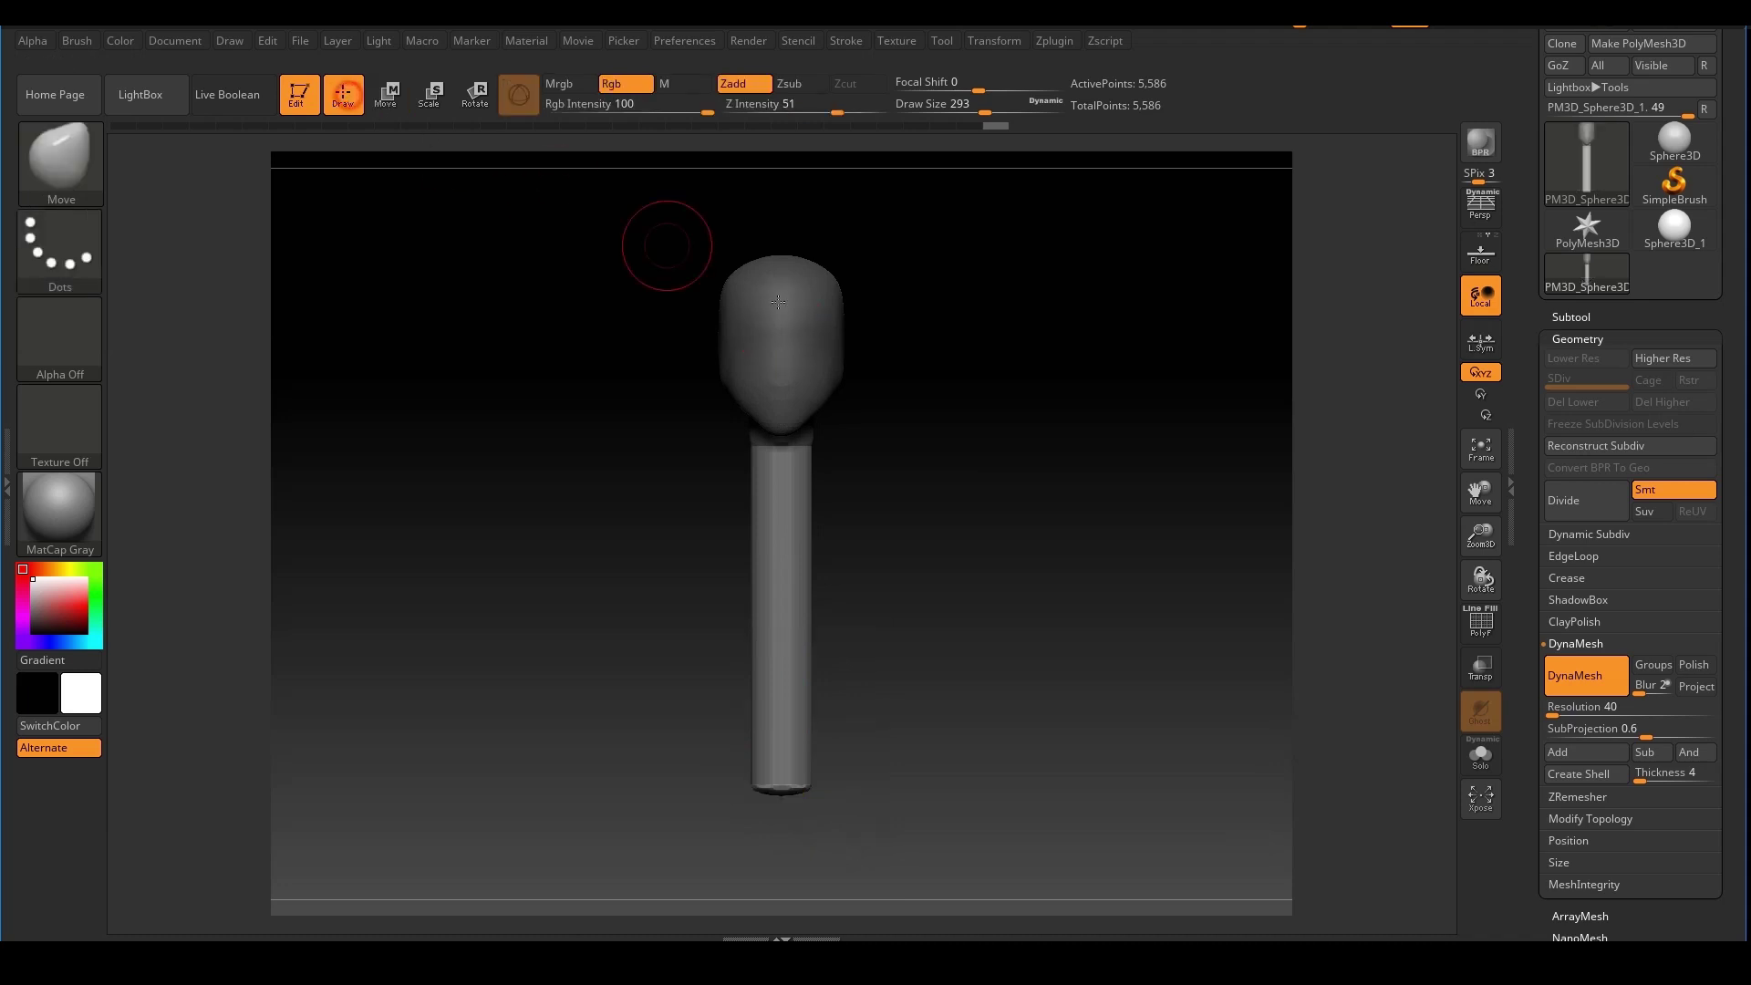
Clear the mask and remesh the head and the extruded column with DynaMesh
left_click_drag(1004, 520, 1069, 357)
key("ctrl")
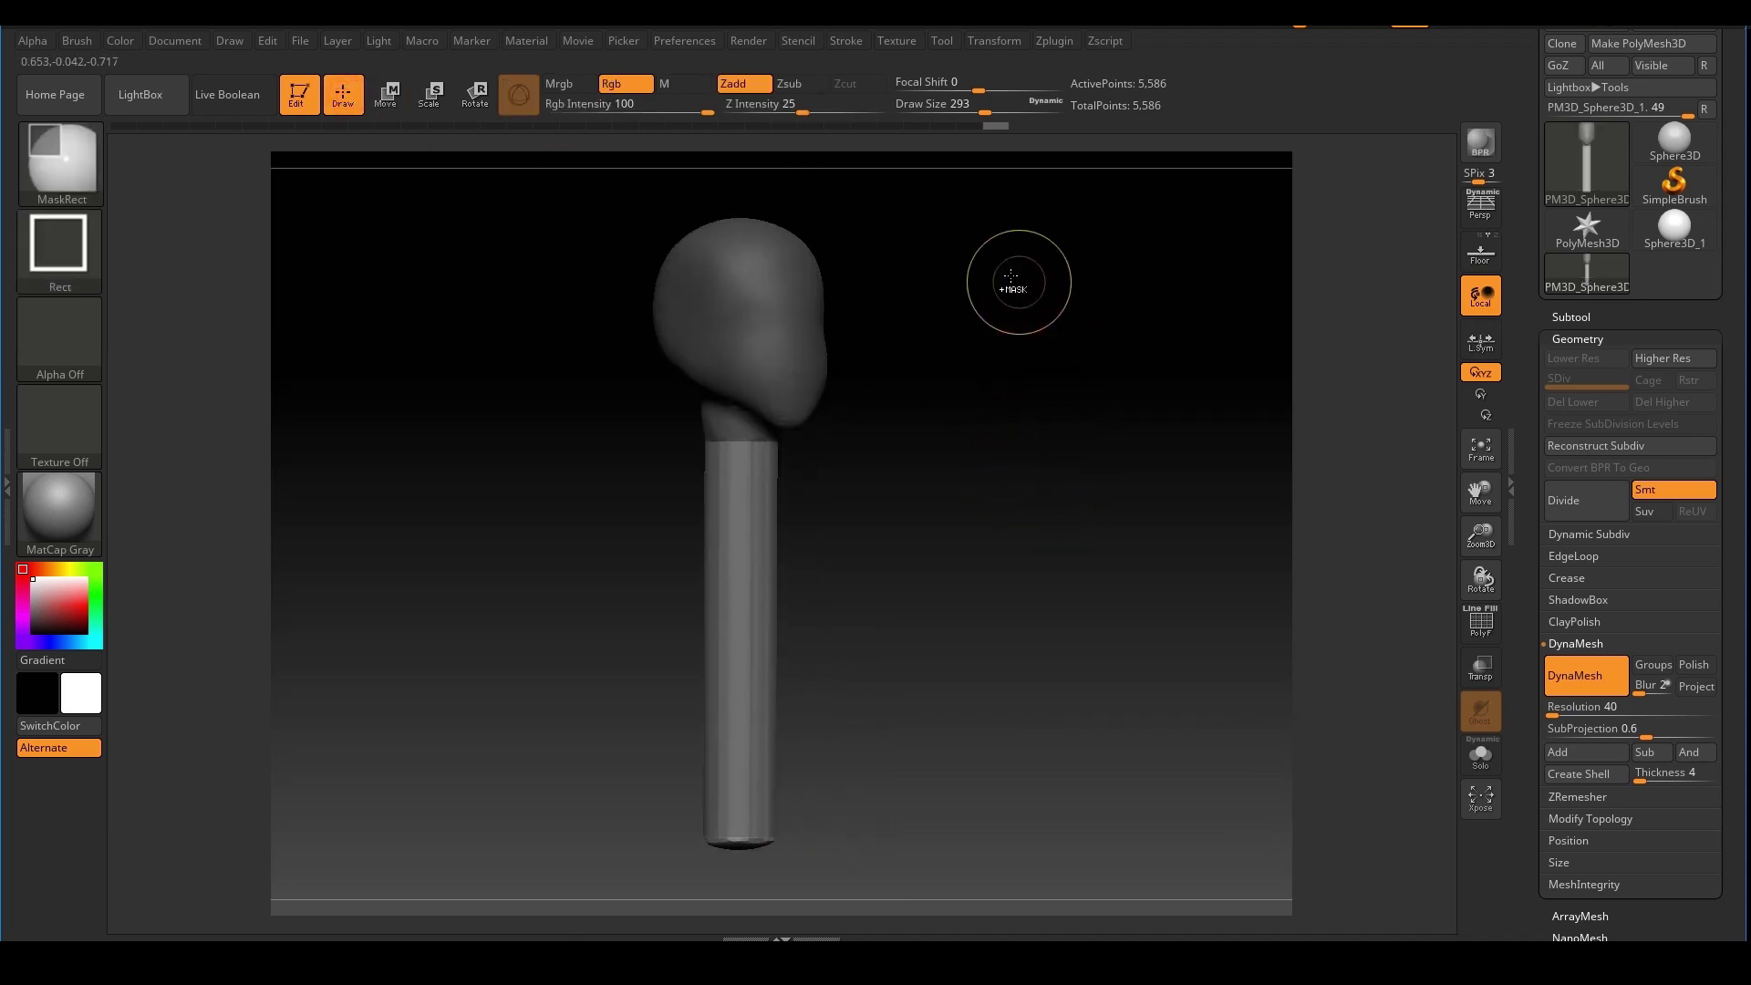
mouse_move(1081, 480)
left_mouse_down("ctrl")
mouse_move(1128, 602)
mouse_move(1067, 567)
mouse_move(1085, 556)
left_mouse_up("ctrl")
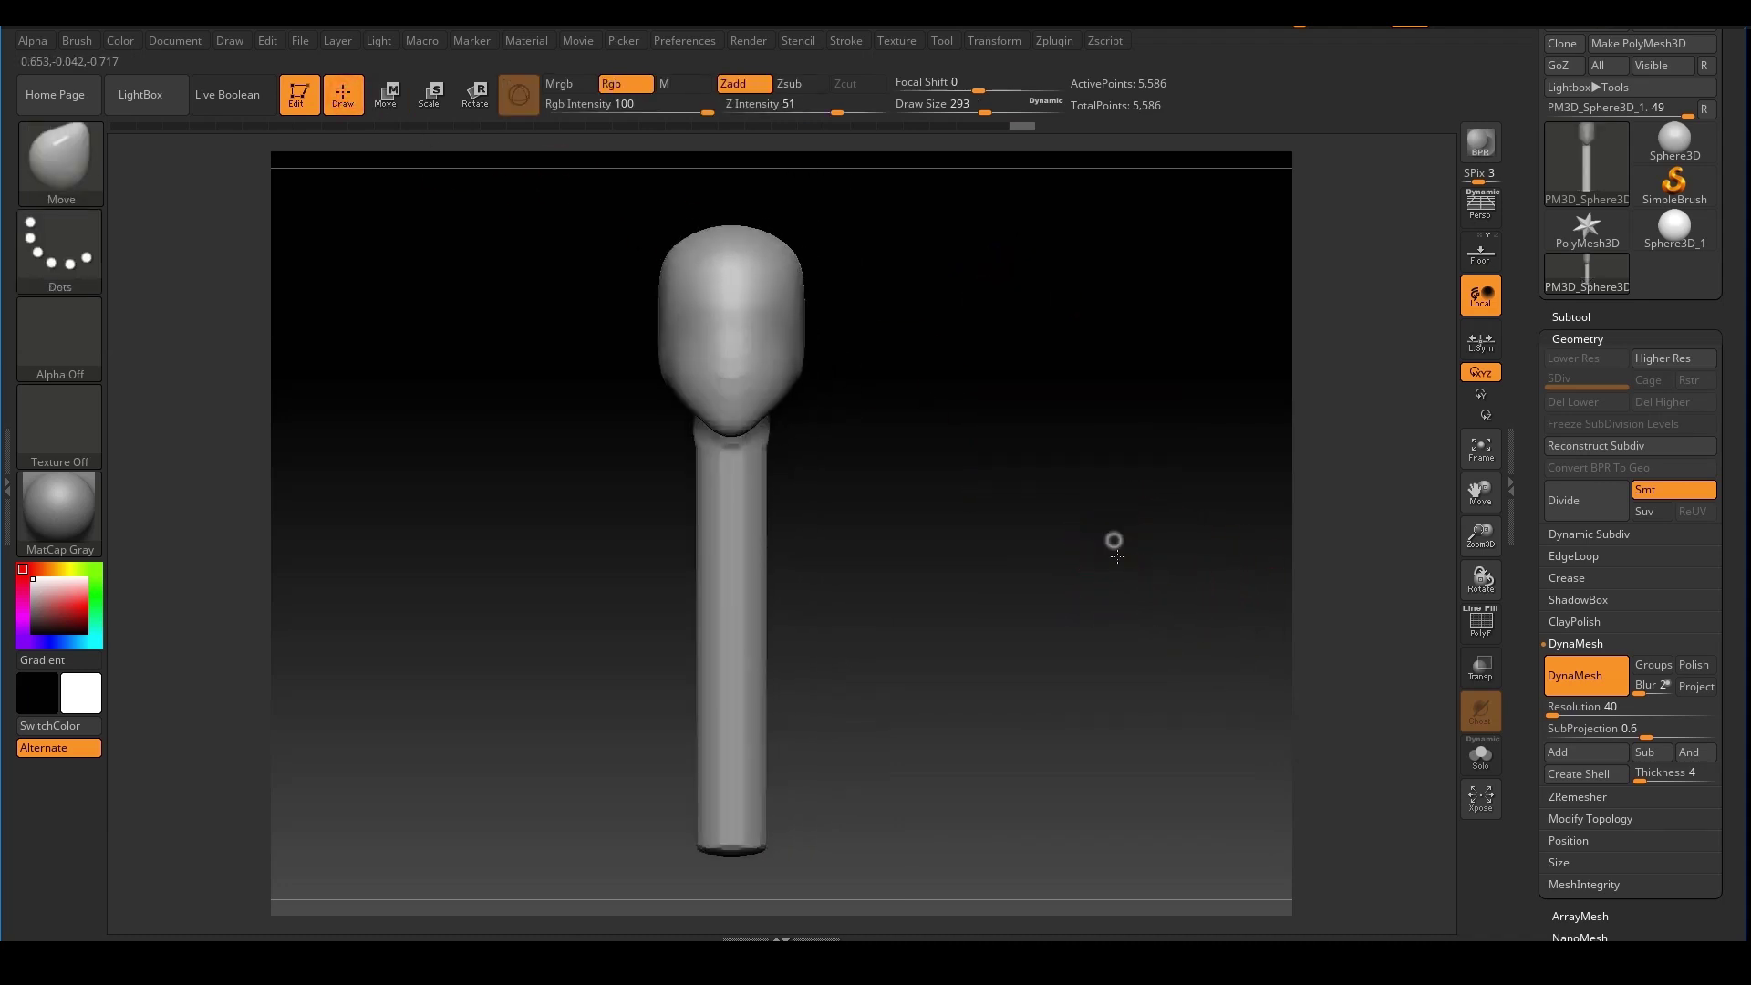
right_click_drag(1114, 542, 1114, 563, "alt")
left_click_drag(887, 518, 968, 508)
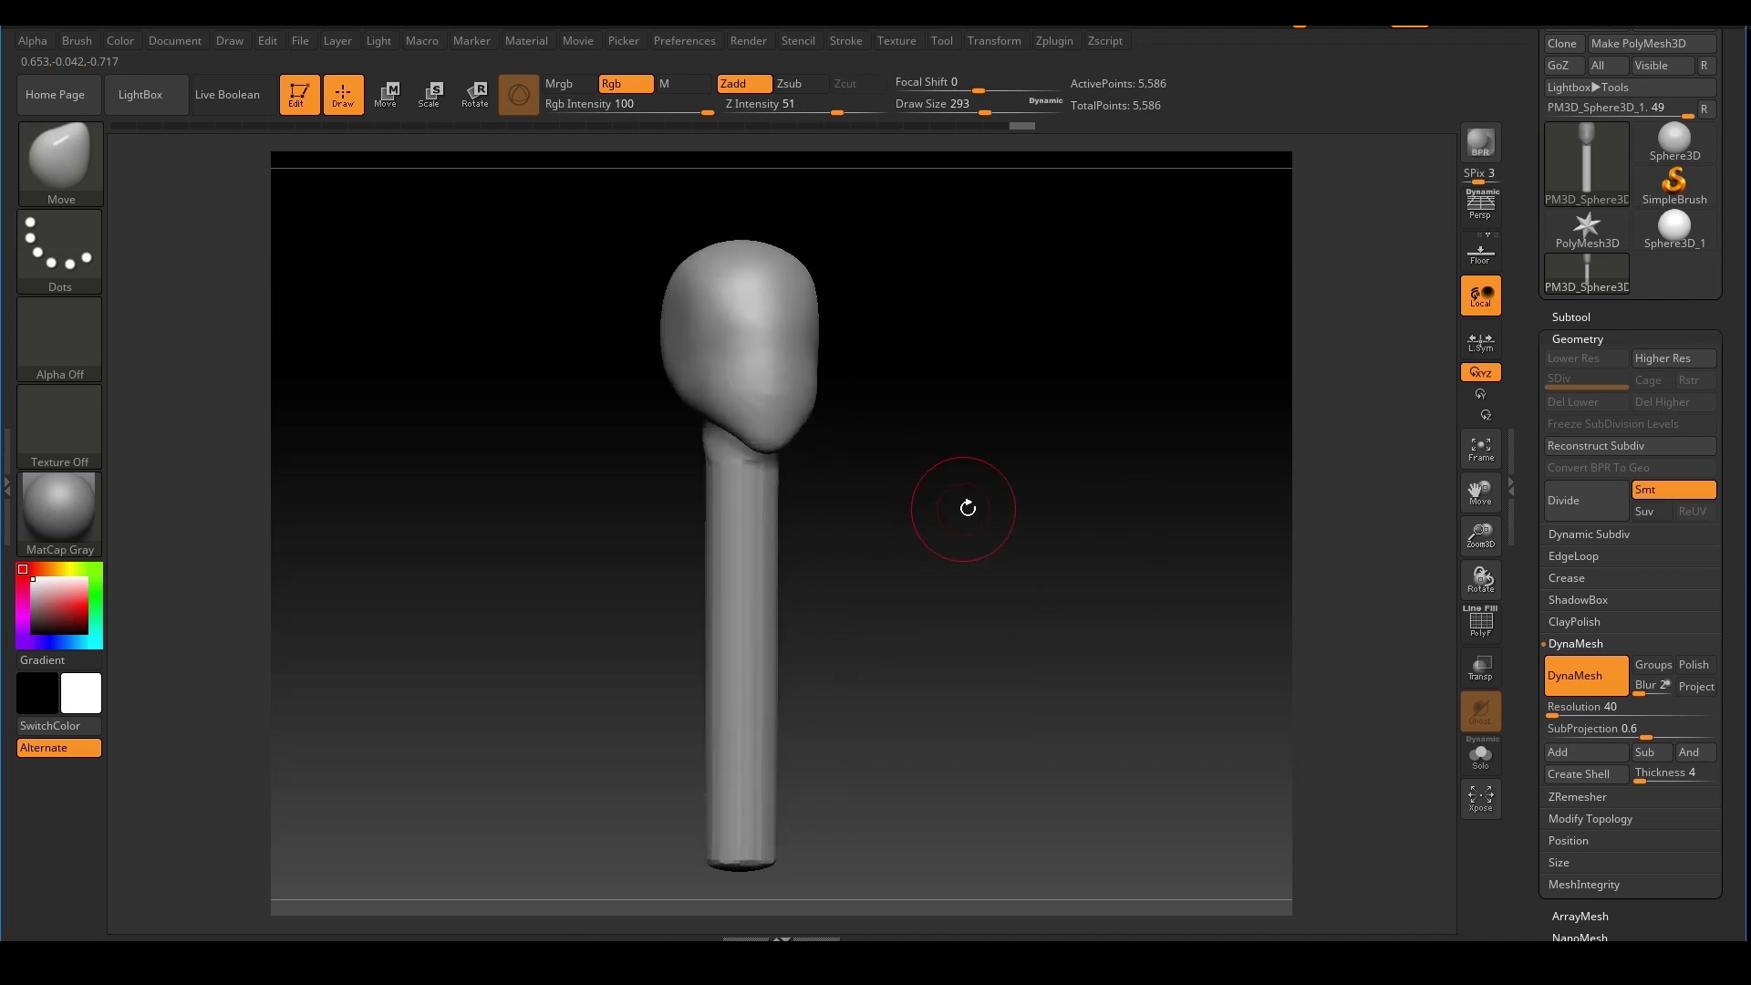
right_click_drag(981, 508, 950, 488, "ctrl")
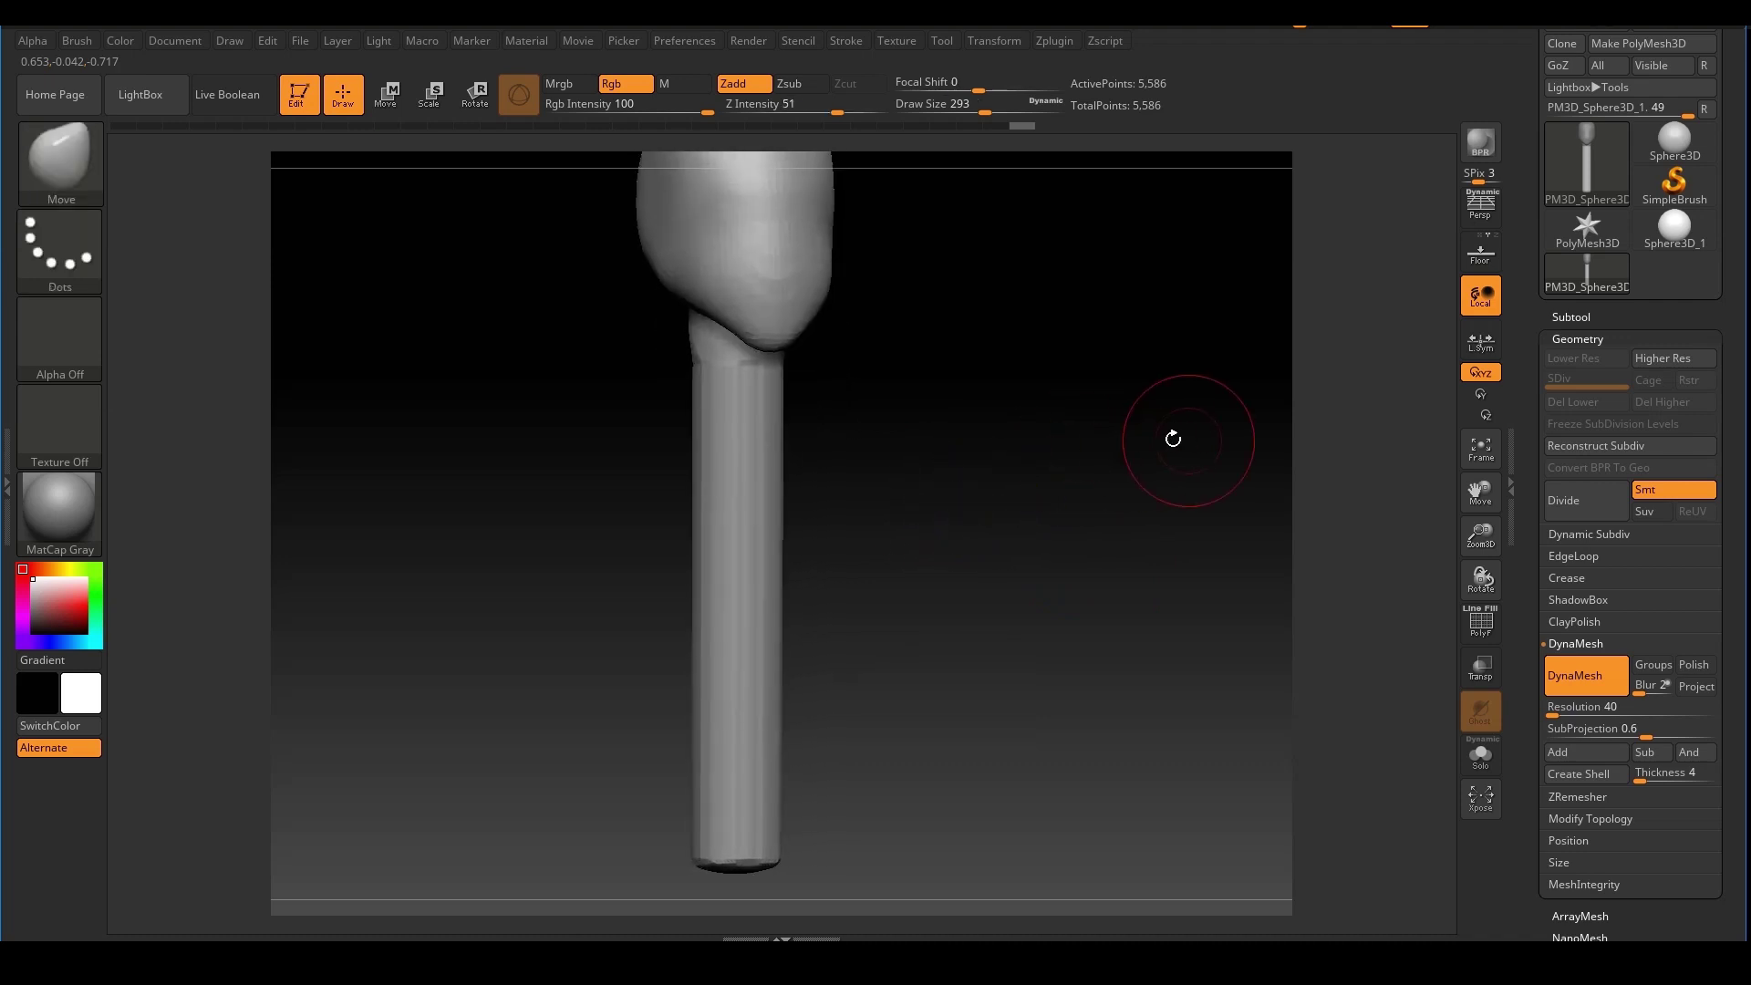
mouse_move(1072, 521)
left_mouse_down("ctrl")
mouse_move(1154, 658)
mouse_move(1264, 755)
left_mouse_up("ctrl")
left_click_drag(1004, 497, 884, 446, "shift")
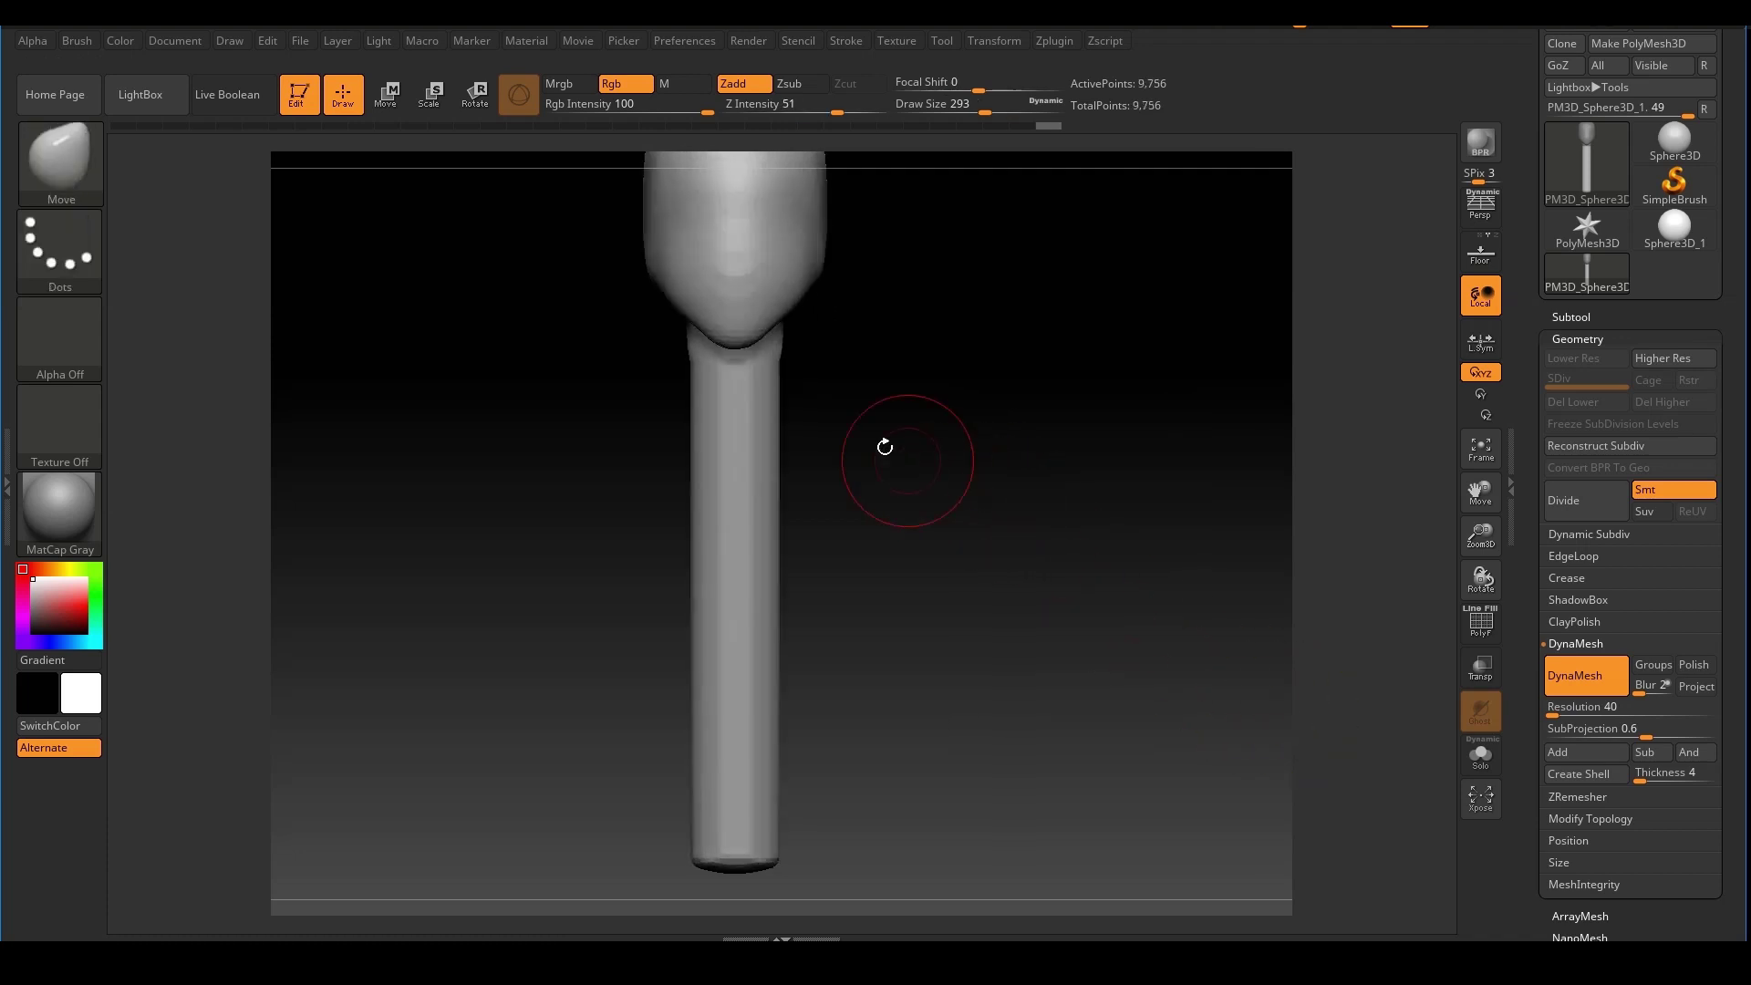
Set the Draw Size to 324 and smooth the column below the head with the Smooth brush
key("s")
left_click_drag(770, 436, 773, 437)
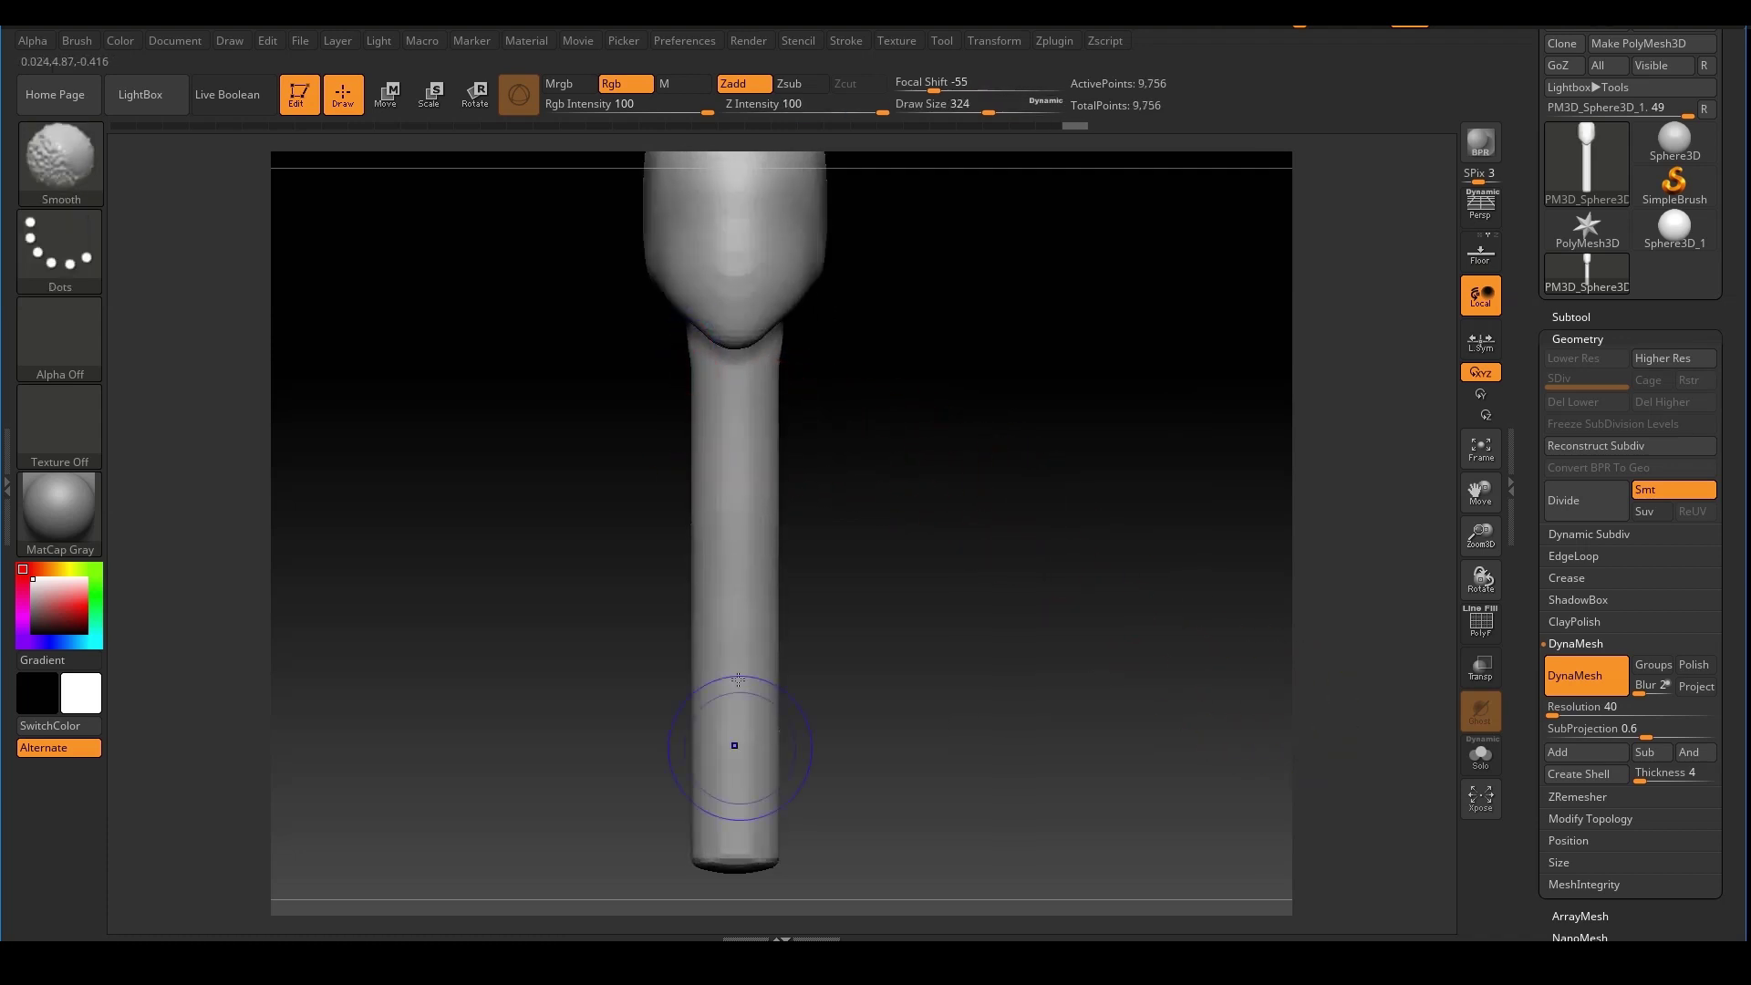
mouse_move(848, 565)
left_mouse_down("shift")
mouse_move(955, 543)
mouse_move(898, 584)
left_mouse_up("shift")
mouse_move(992, 556)
left_mouse_down()
mouse_move(967, 483)
mouse_move(895, 457)
mouse_move(1005, 501)
left_mouse_up()
right_click_drag(1004, 501, 965, 500, "ctrl")
mouse_move(985, 365)
left_mouse_down("alt")
mouse_move(1027, 517)
mouse_move(1135, 500)
mouse_move(1046, 532)
mouse_move(1072, 458)
left_mouse_up("alt")
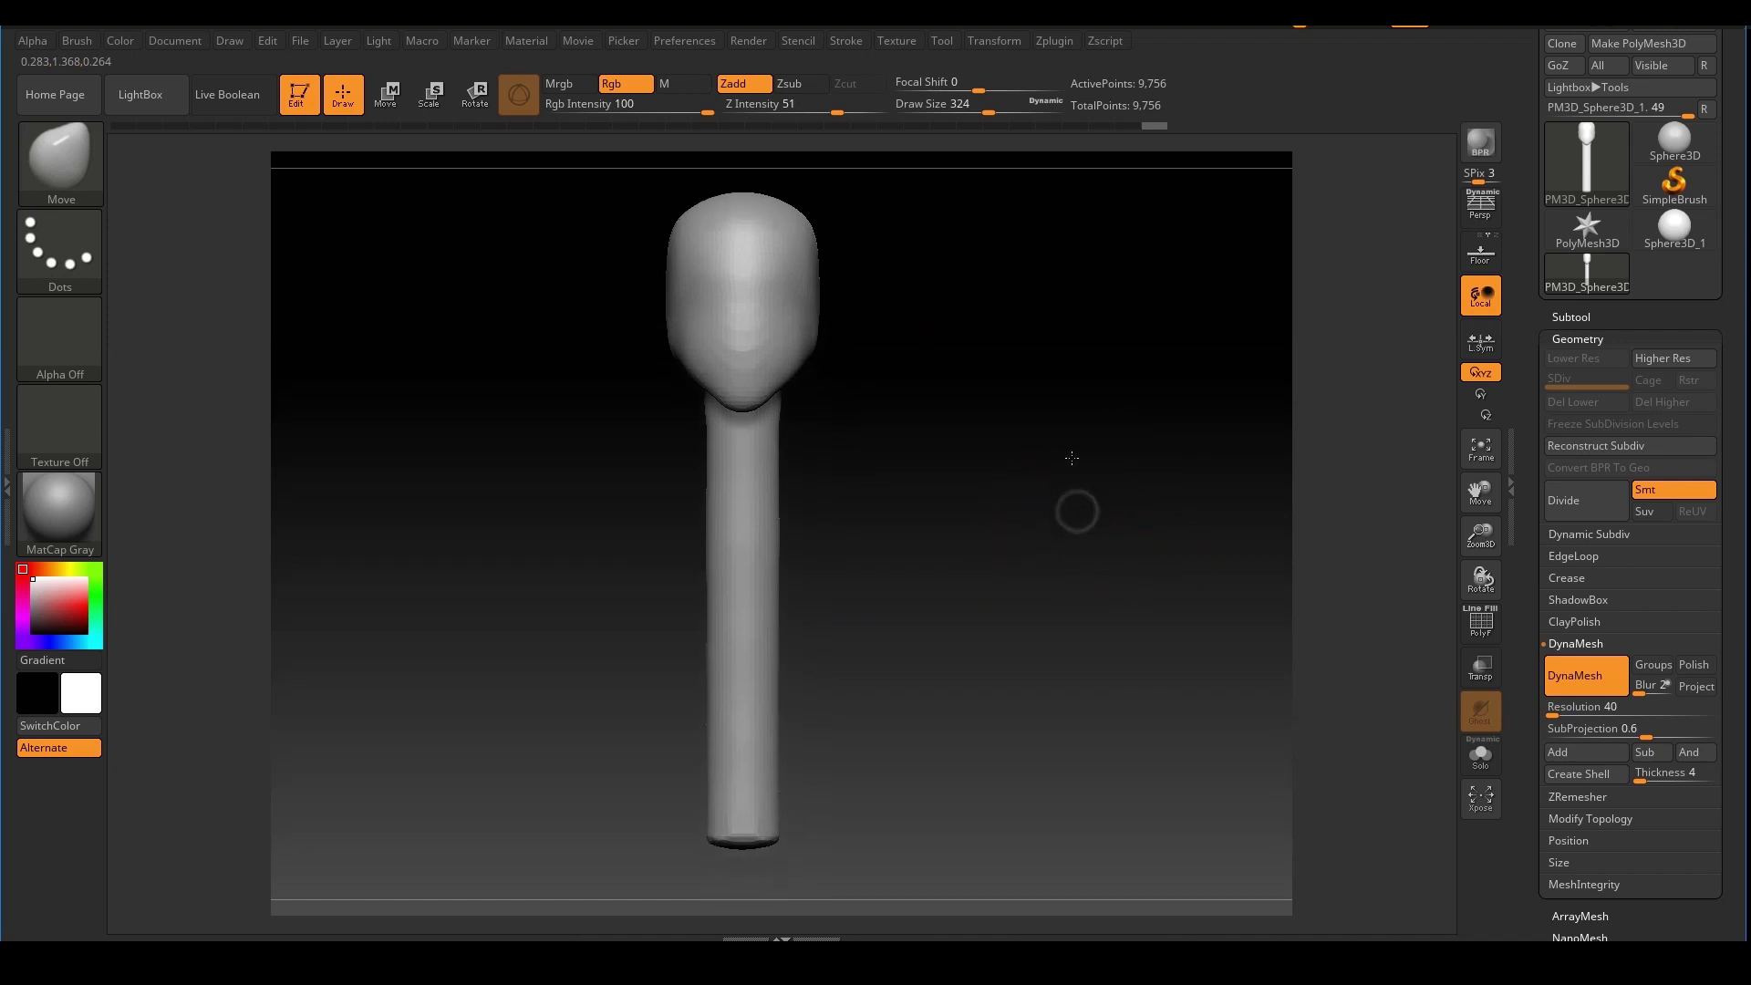
left_click_drag(973, 486, 980, 494, "alt")
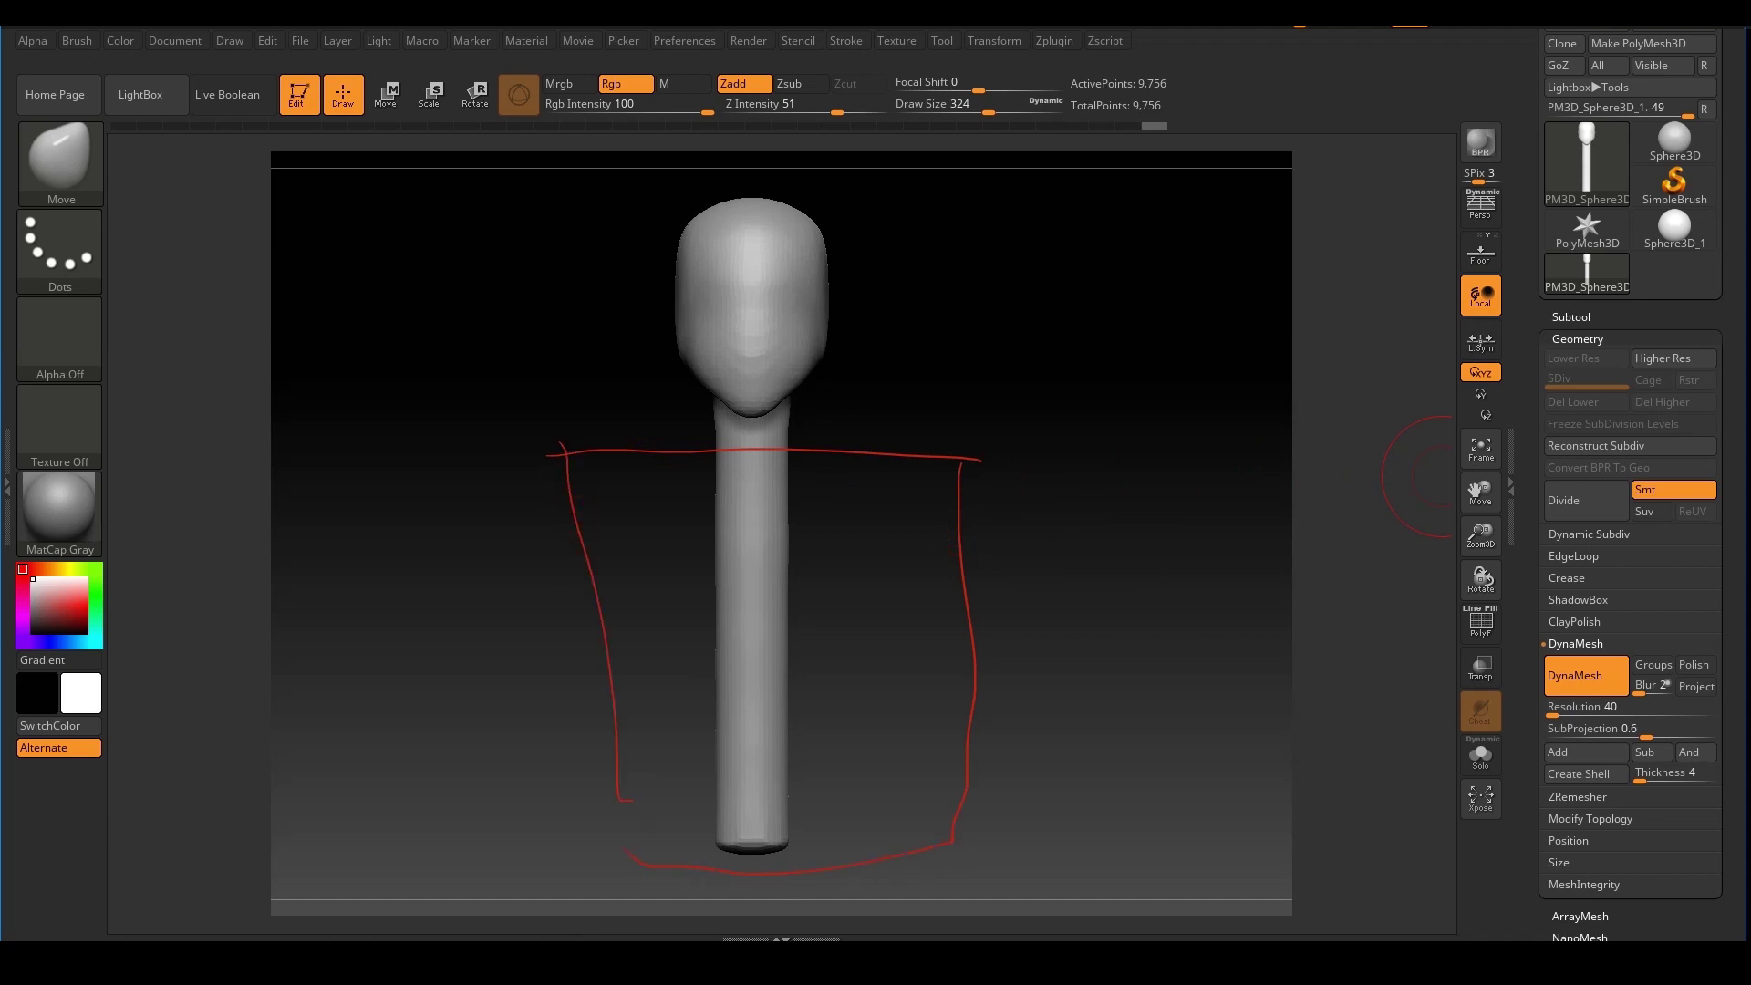
left_click_drag(1050, 522, 1111, 523, "alt")
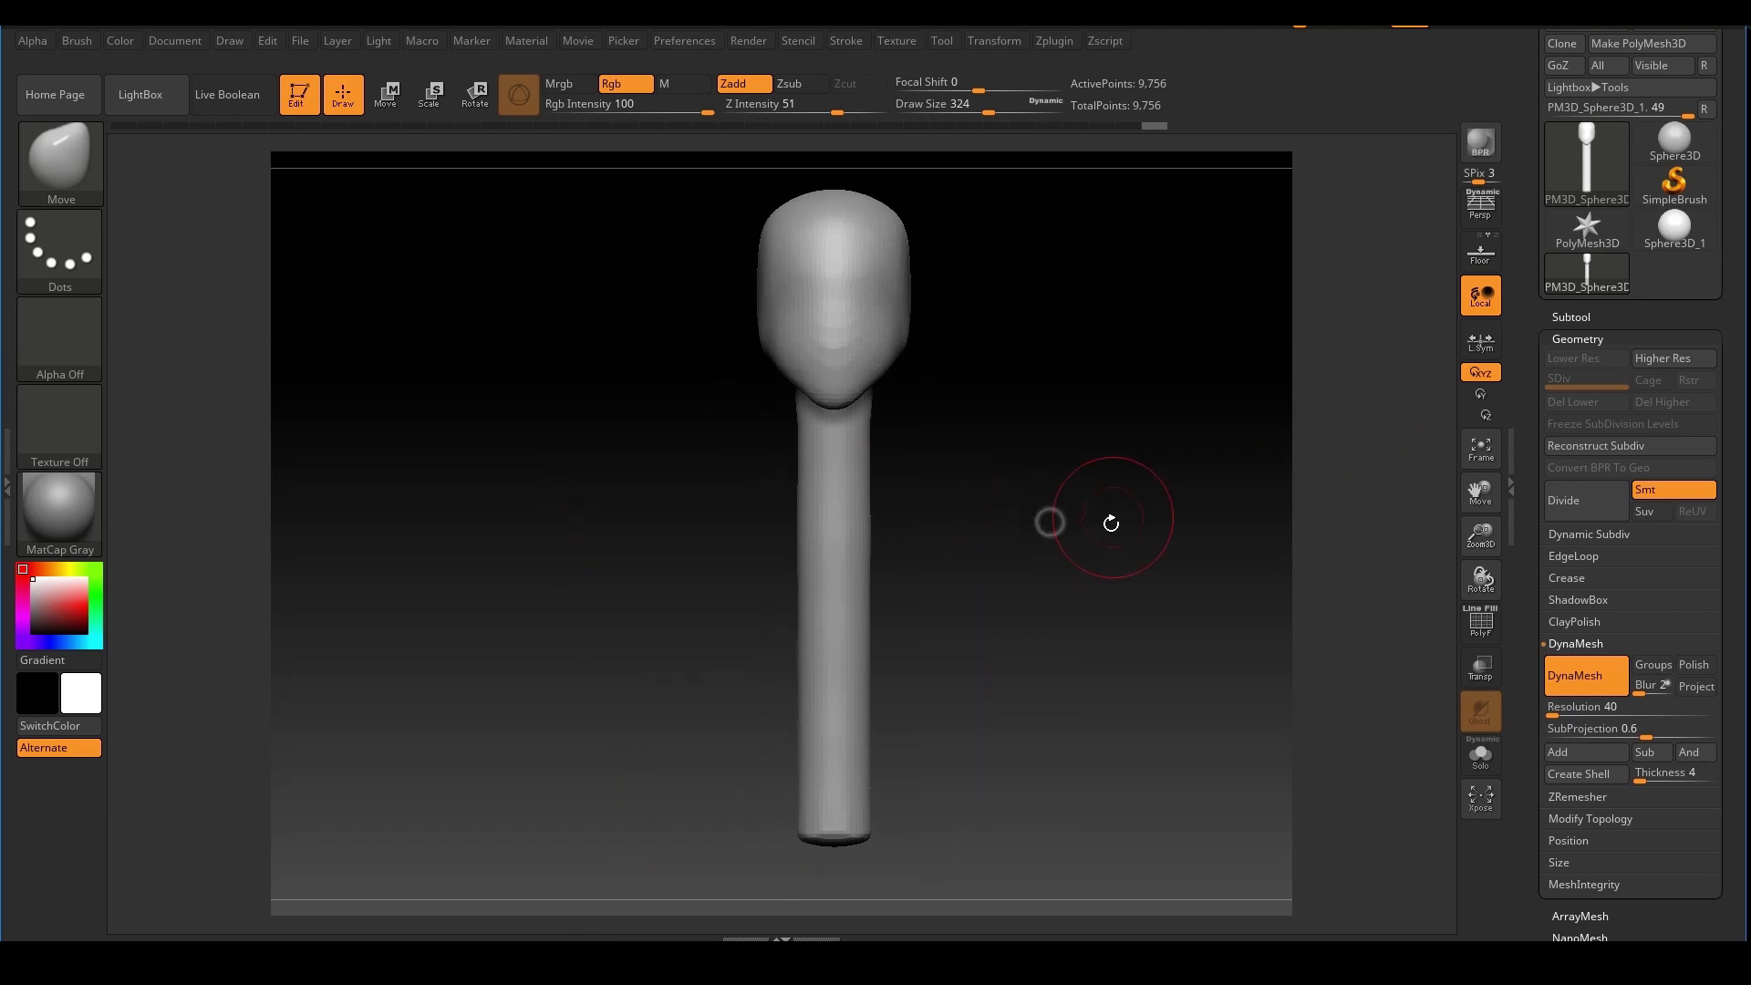
Mask the column from just below the chin down to its end with a rectangle, and set the Draw Size to 136
key("ctrl")
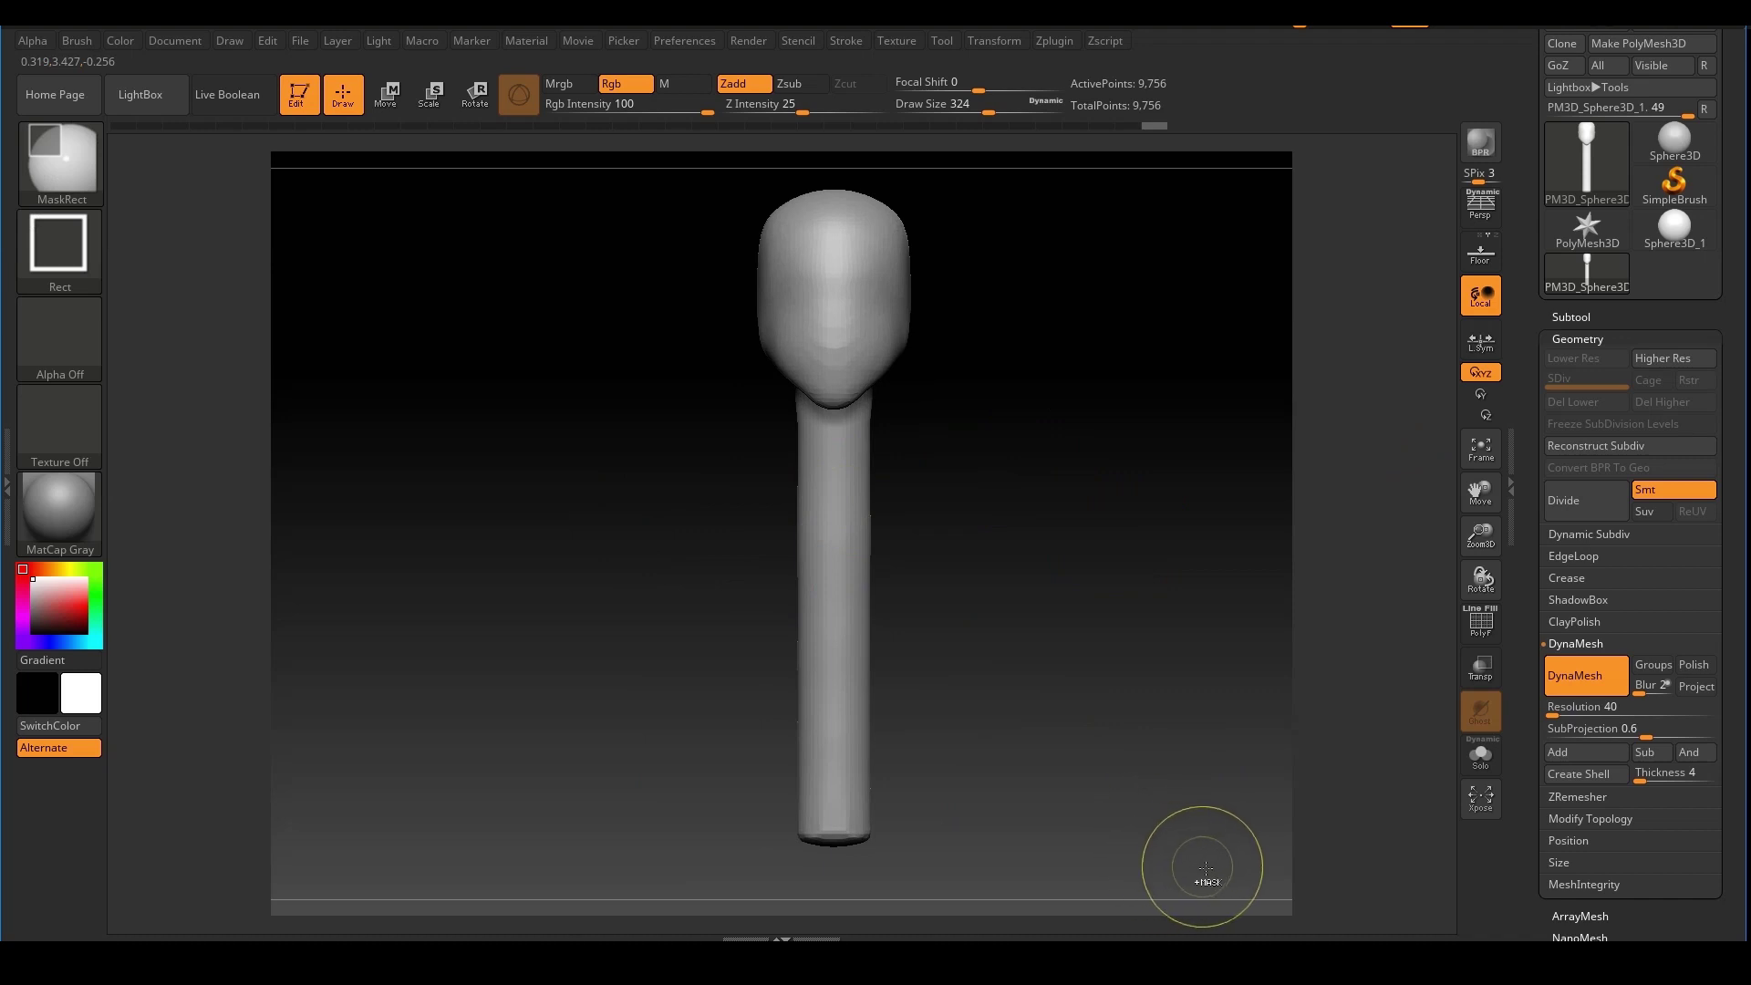
left_click_drag(1204, 869, 572, 441, "ctrl")
mouse_move(1122, 465)
right_mouse_down("alt")
mouse_move(1055, 498)
mouse_move(934, 512)
mouse_move(949, 407)
mouse_move(1032, 542)
mouse_move(989, 545)
right_mouse_up("alt")
key("s")
left_click_drag(989, 546, 970, 545)
right_click_drag(974, 536, 932, 500, "alt")
right_click_drag(932, 500, 898, 529, "ctrl")
key("s")
left_click_drag(837, 547, 822, 547)
right_click_drag(966, 538, 841, 536, "ctrl")
mouse_move(1040, 554)
right_mouse_down("ctrl")
mouse_move(926, 530)
mouse_move(874, 478)
right_mouse_up("ctrl")
right_click_drag(874, 478, 1014, 508, "ctrl")
right_click_drag(1014, 507, 967, 497, "ctrl")
key("ctrl")
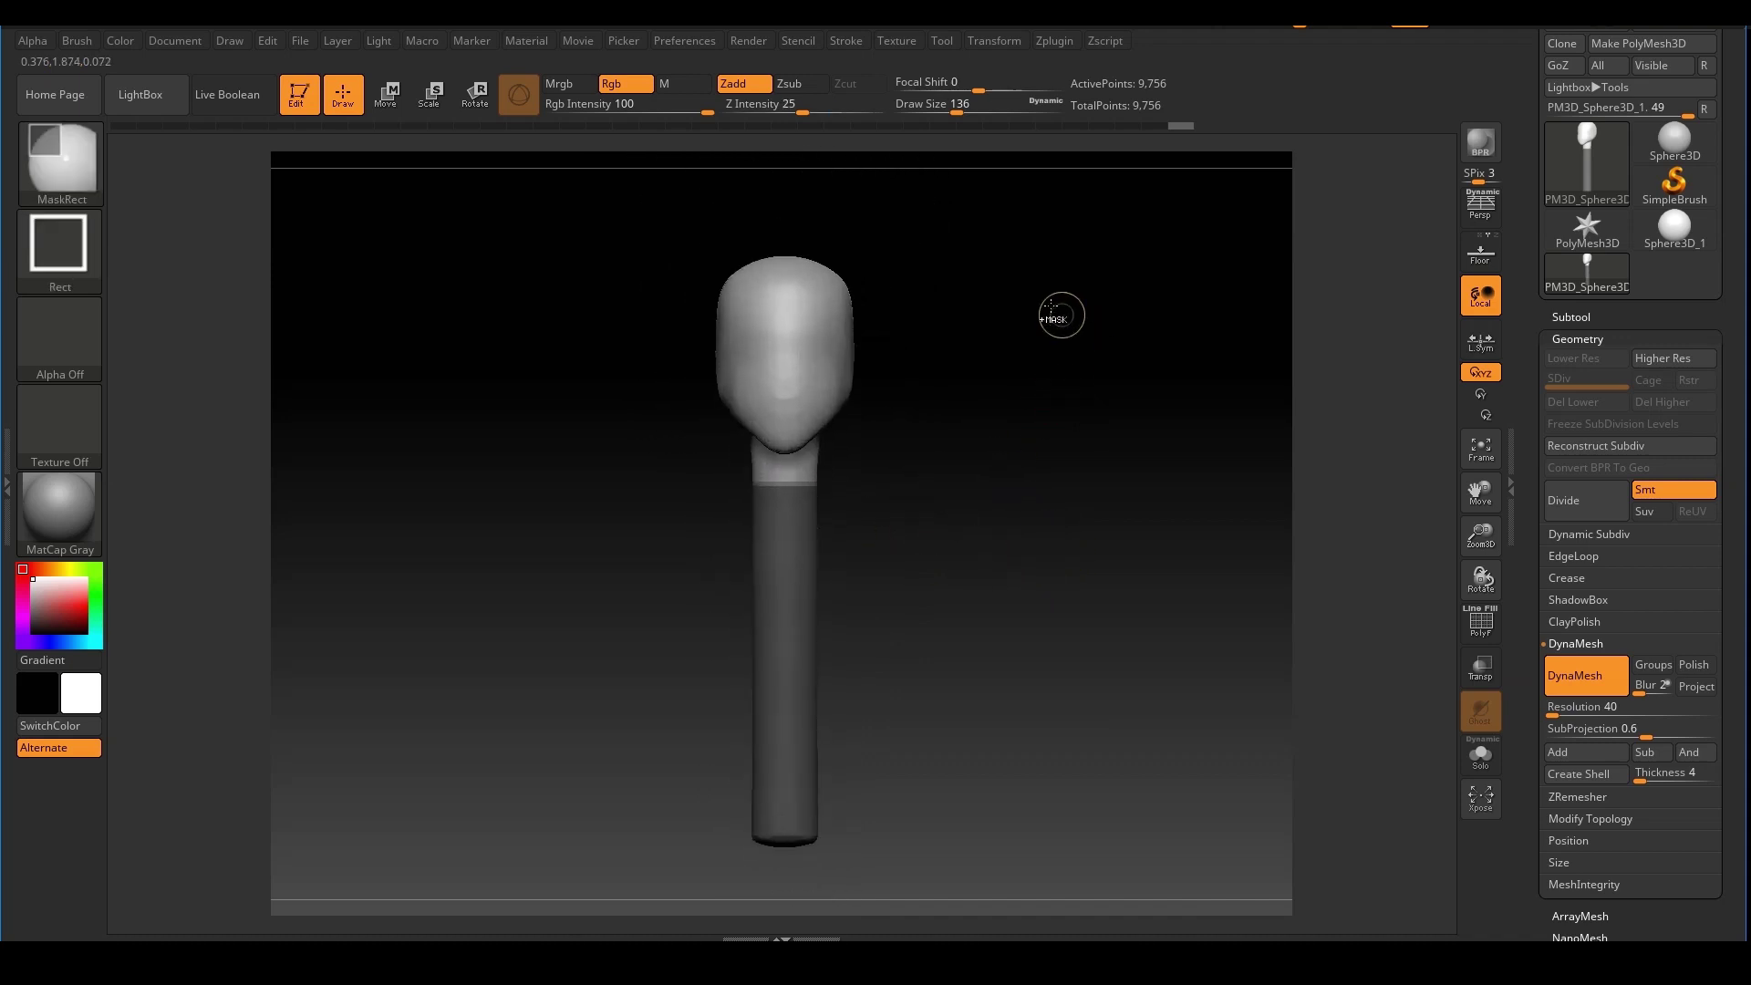
left_click_drag(1039, 397, 1205, 619, "ctrl")
key("ctrl+z")
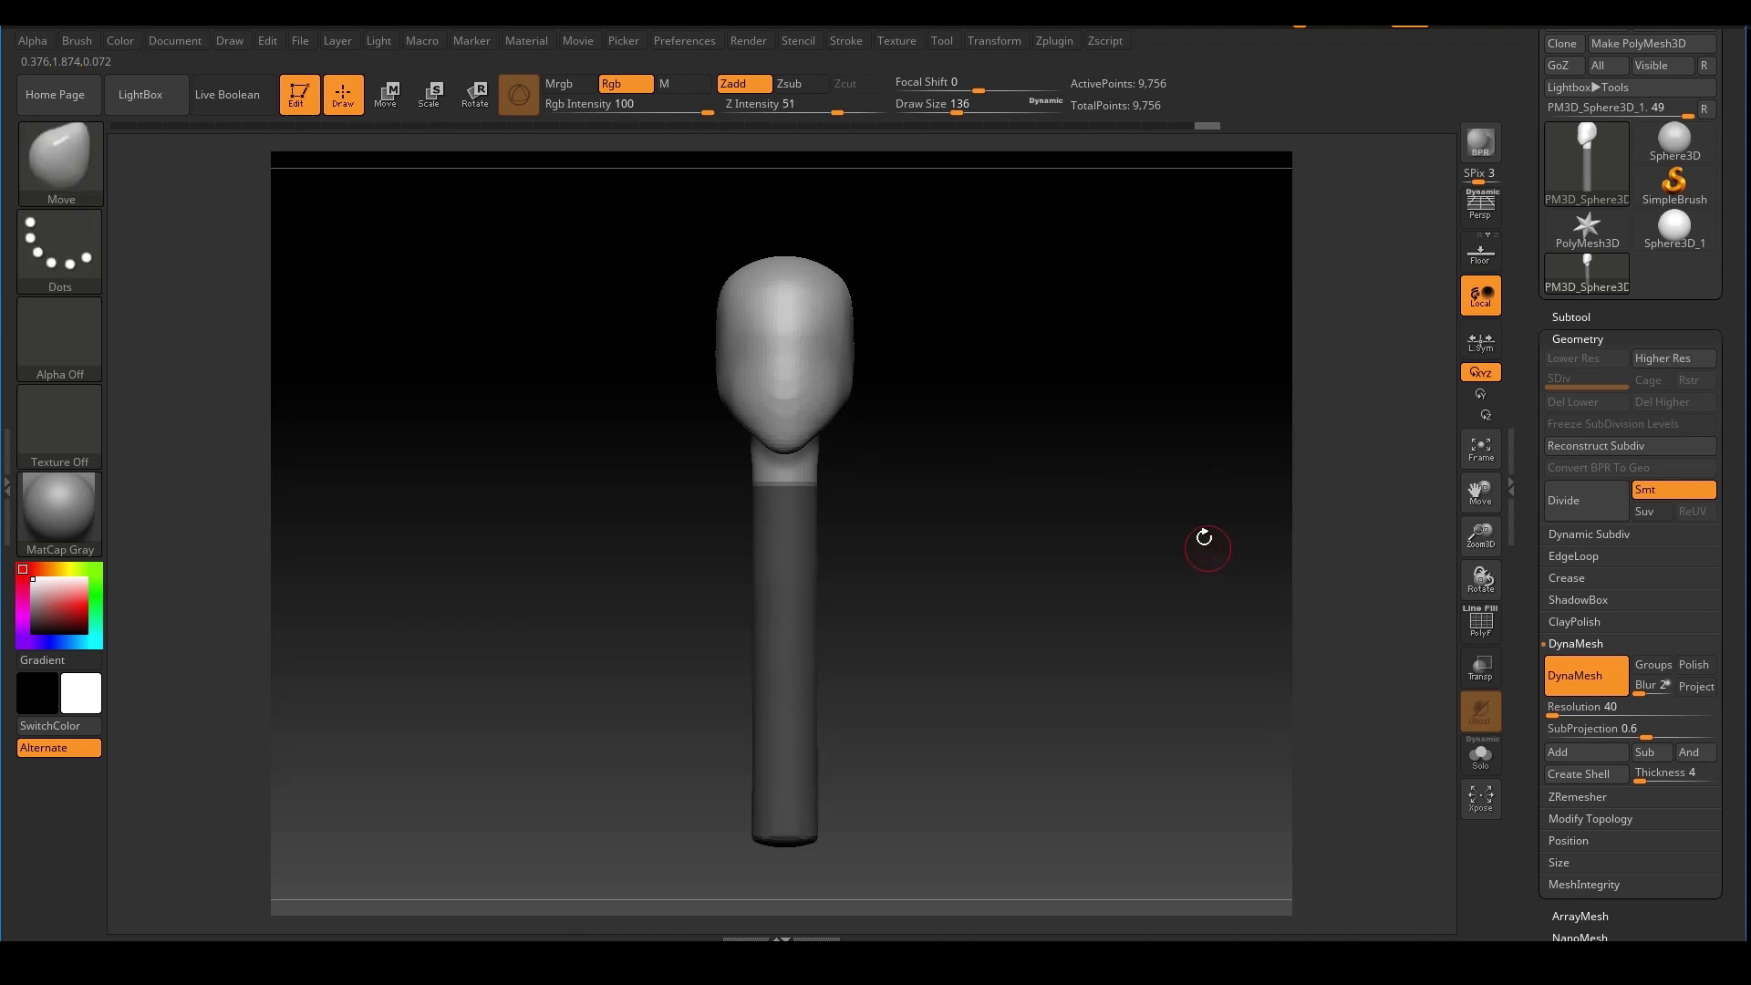
Set the Draw Size to 97 and choose MaskPen as the masking brush
right_click_drag(911, 509, 1049, 586, "ctrl")
mouse_move(1028, 539)
right_mouse_down("alt")
mouse_move(1032, 571)
mouse_move(1074, 536)
mouse_move(1029, 549)
right_mouse_up("alt")
key("s")
left_click_drag(833, 594, 823, 593)
mouse_move(844, 609)
right_mouse_down("alt")
mouse_move(860, 527)
mouse_move(903, 488)
right_mouse_up("alt")
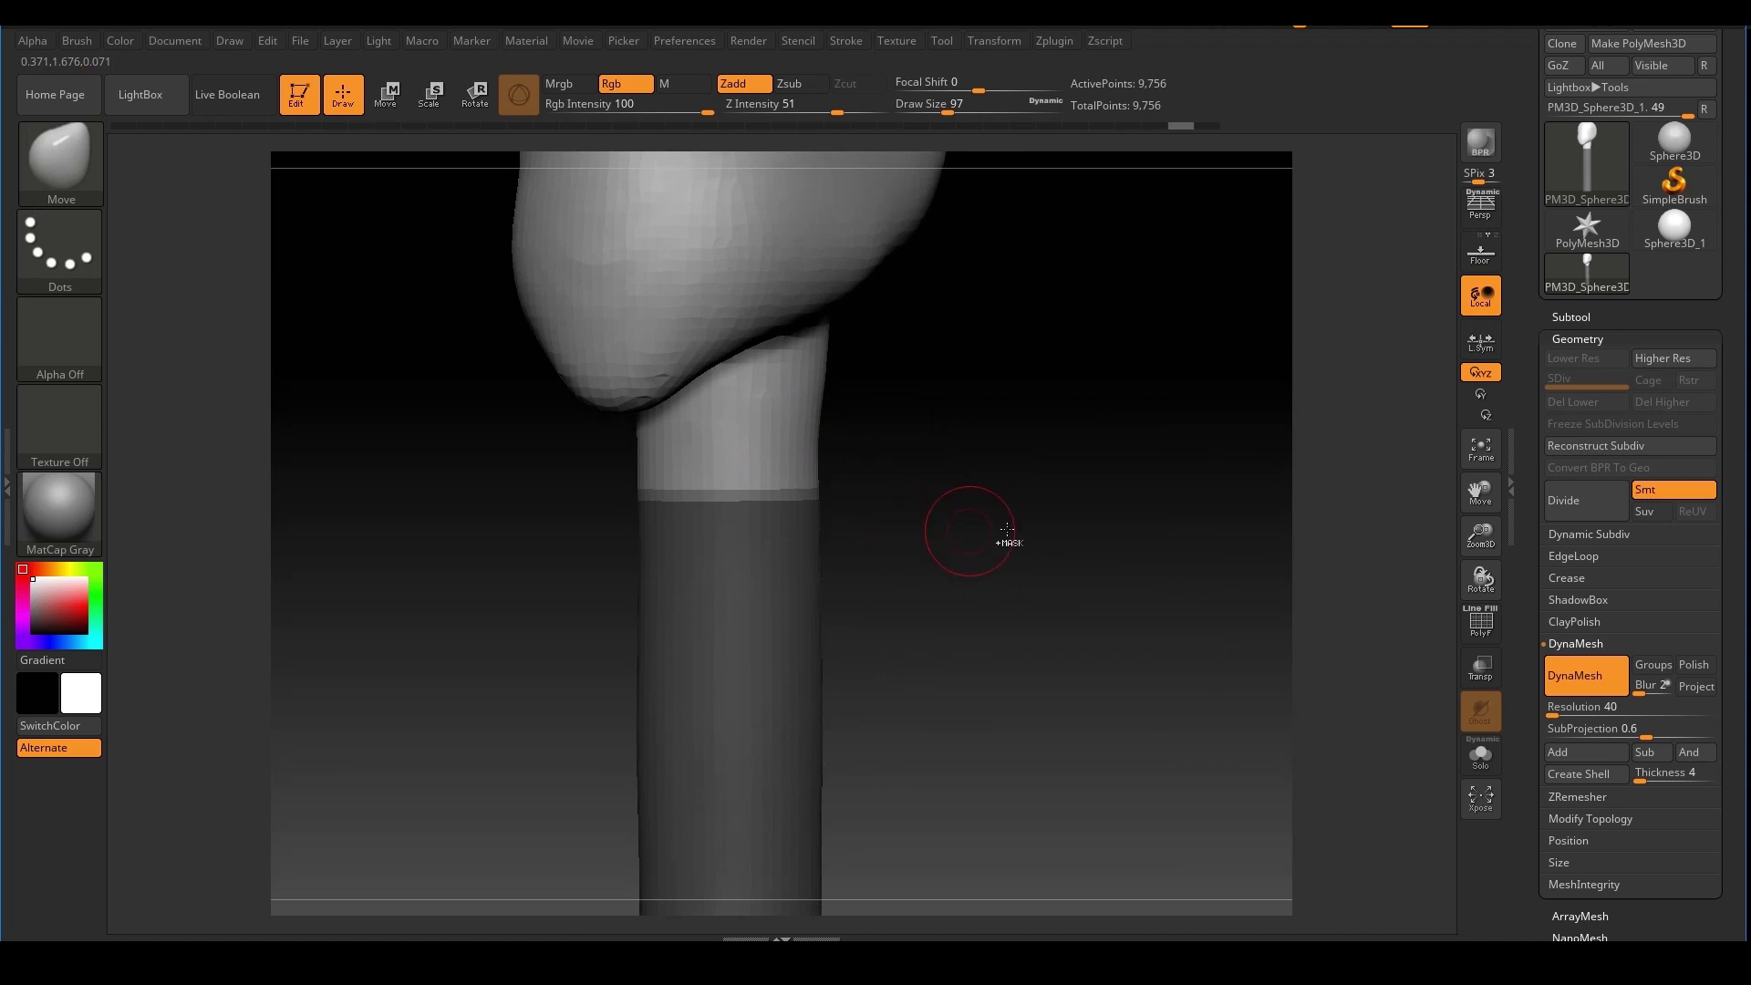
right_click_drag(1008, 529, 971, 510, "ctrl")
right_click_drag(971, 510, 1032, 505, "shift")
right_click_drag(1029, 315, 1085, 374, "alt")
left_click(46, 153, "ctrl")
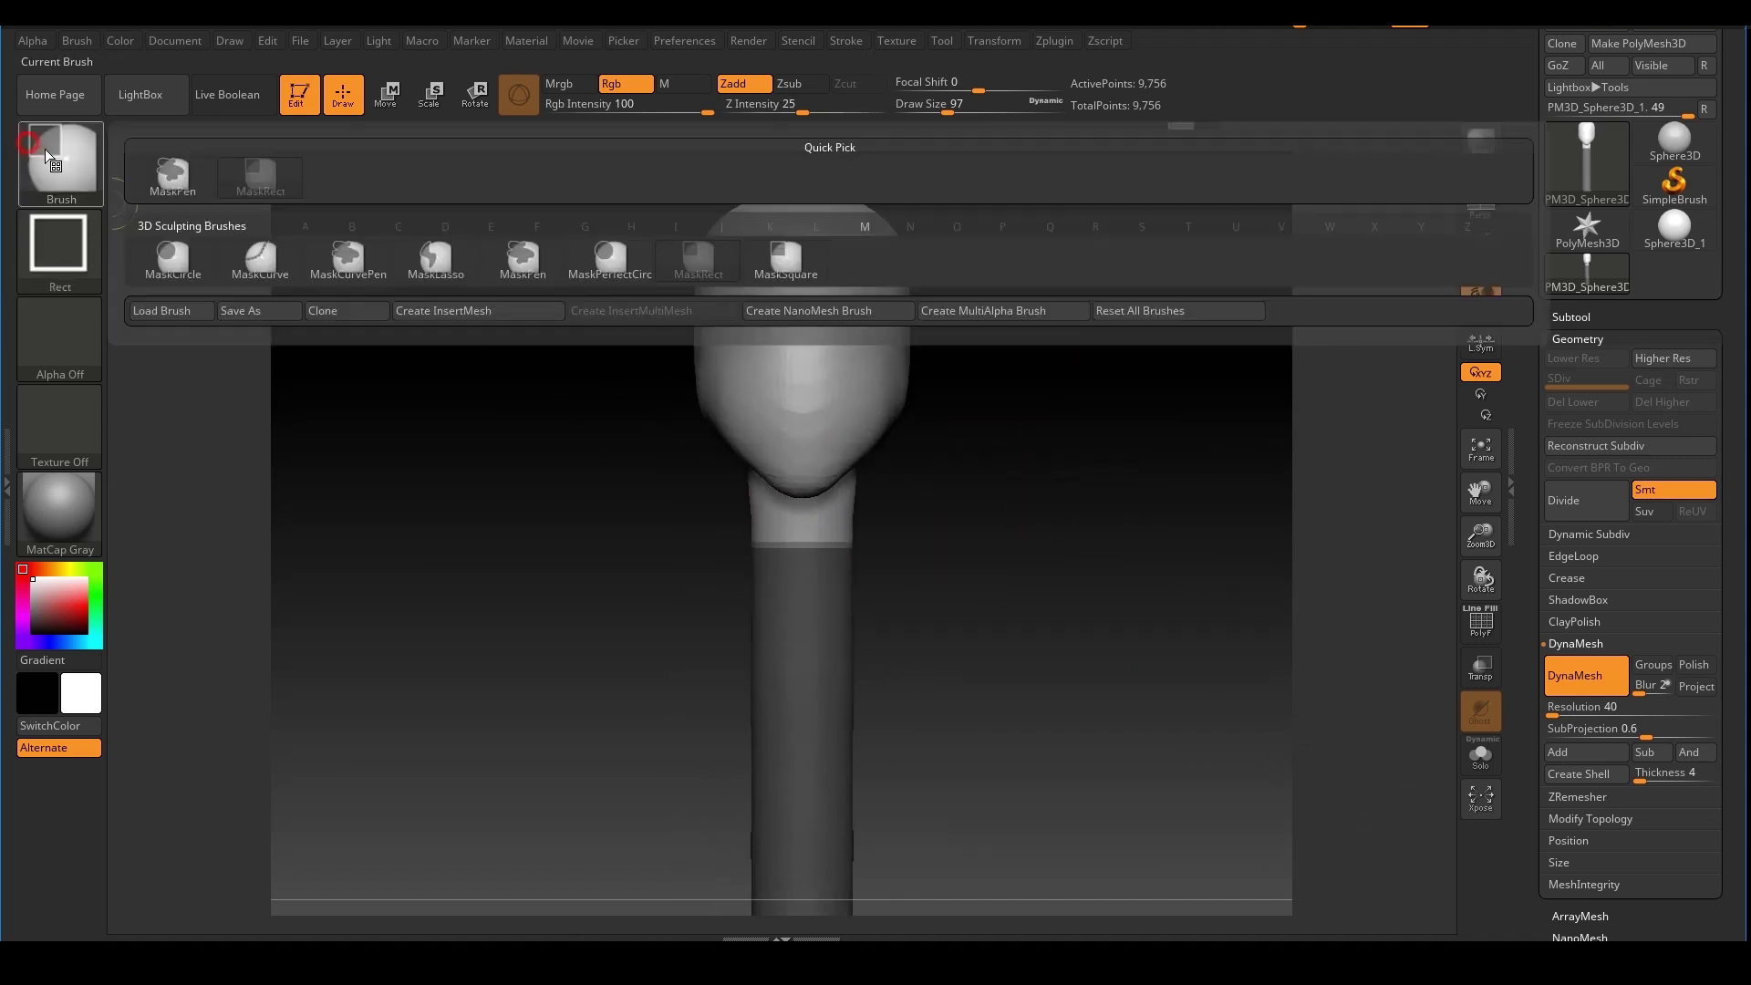
left_click(523, 261)
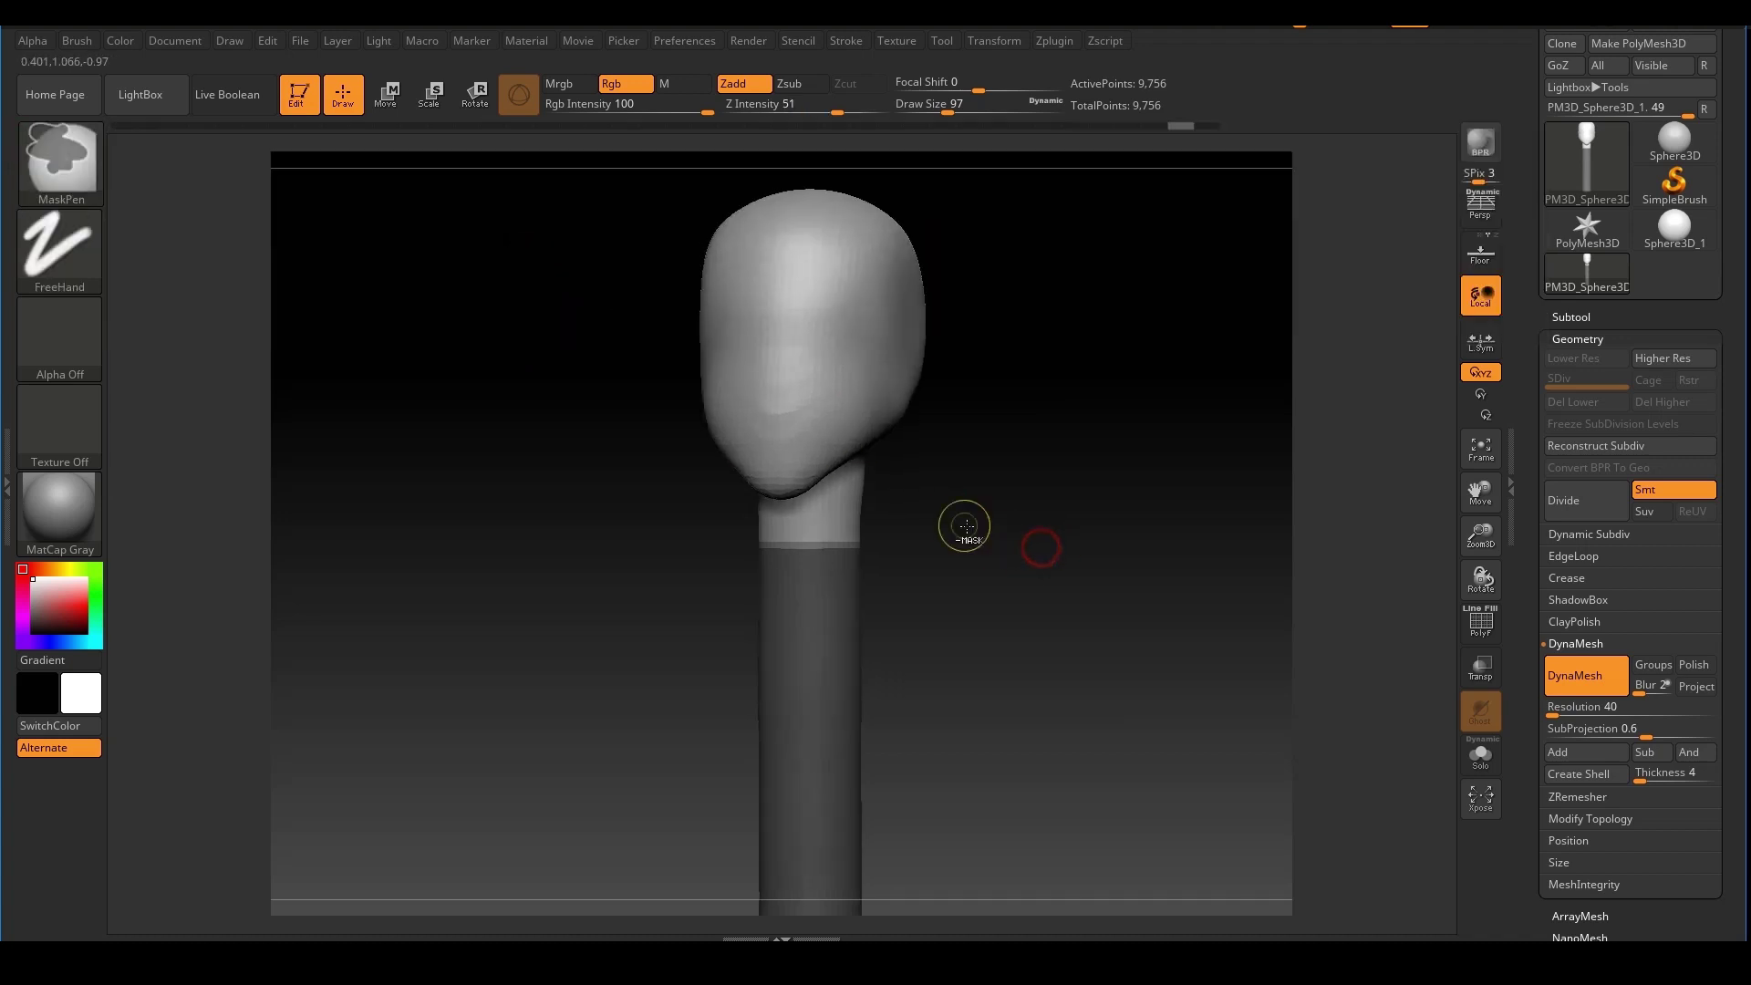
Try erasing the top of the column's mask with freehand MaskPen strokes, and restore the rectangular mask from the undo history
mouse_move(919, 523)
right_mouse_down("ctrl")
mouse_move(981, 554)
mouse_move(940, 548)
right_mouse_up("ctrl")
key("ctrl")
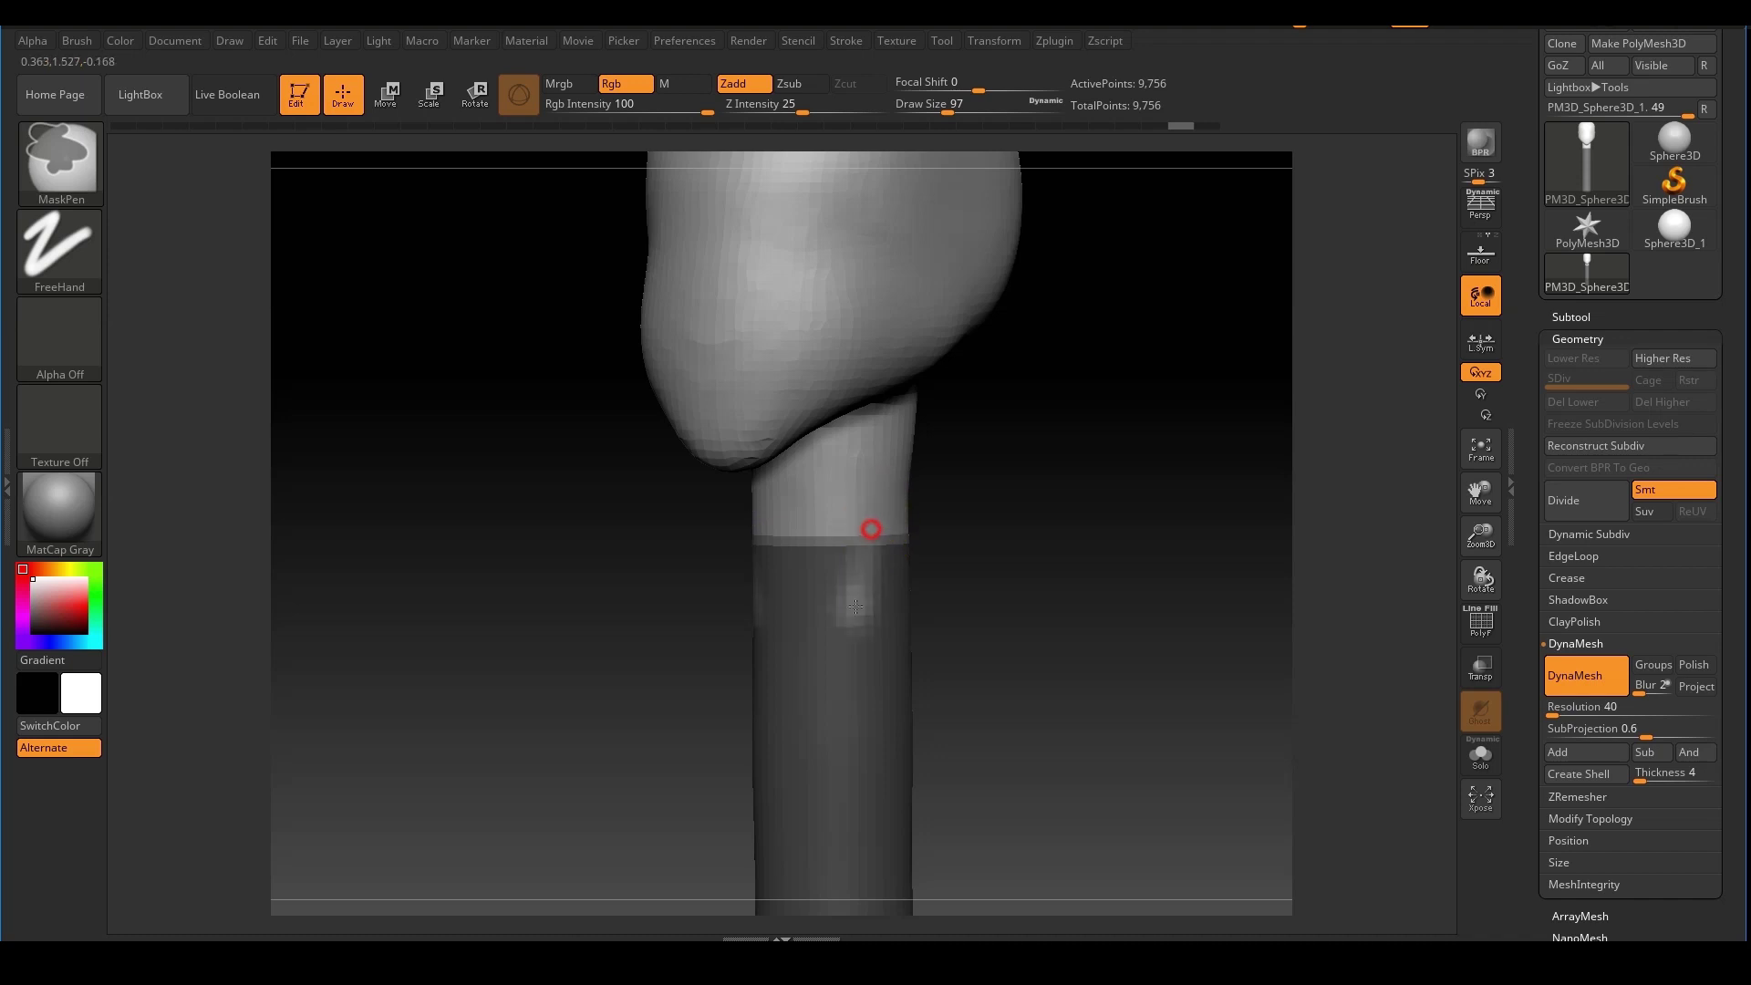
left_click_drag(822, 553, 805, 617, "ctrl+alt")
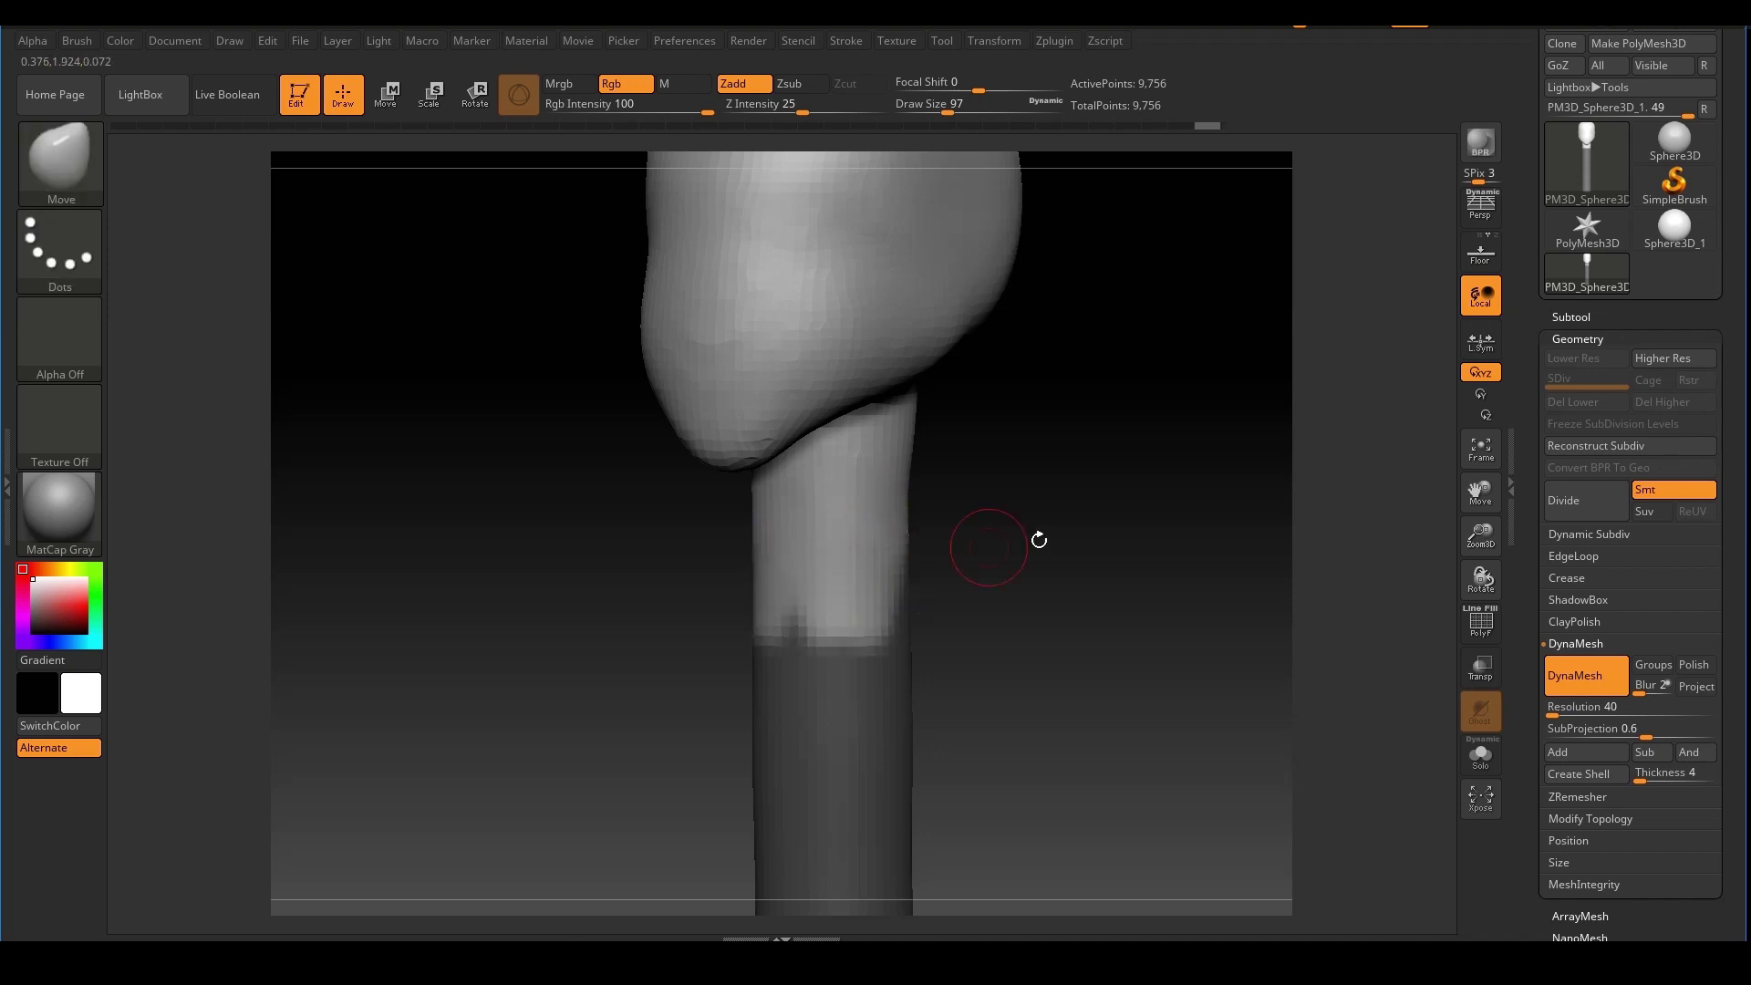
right_click_drag(1040, 539, 964, 531)
right_click_drag(1071, 532, 1016, 551)
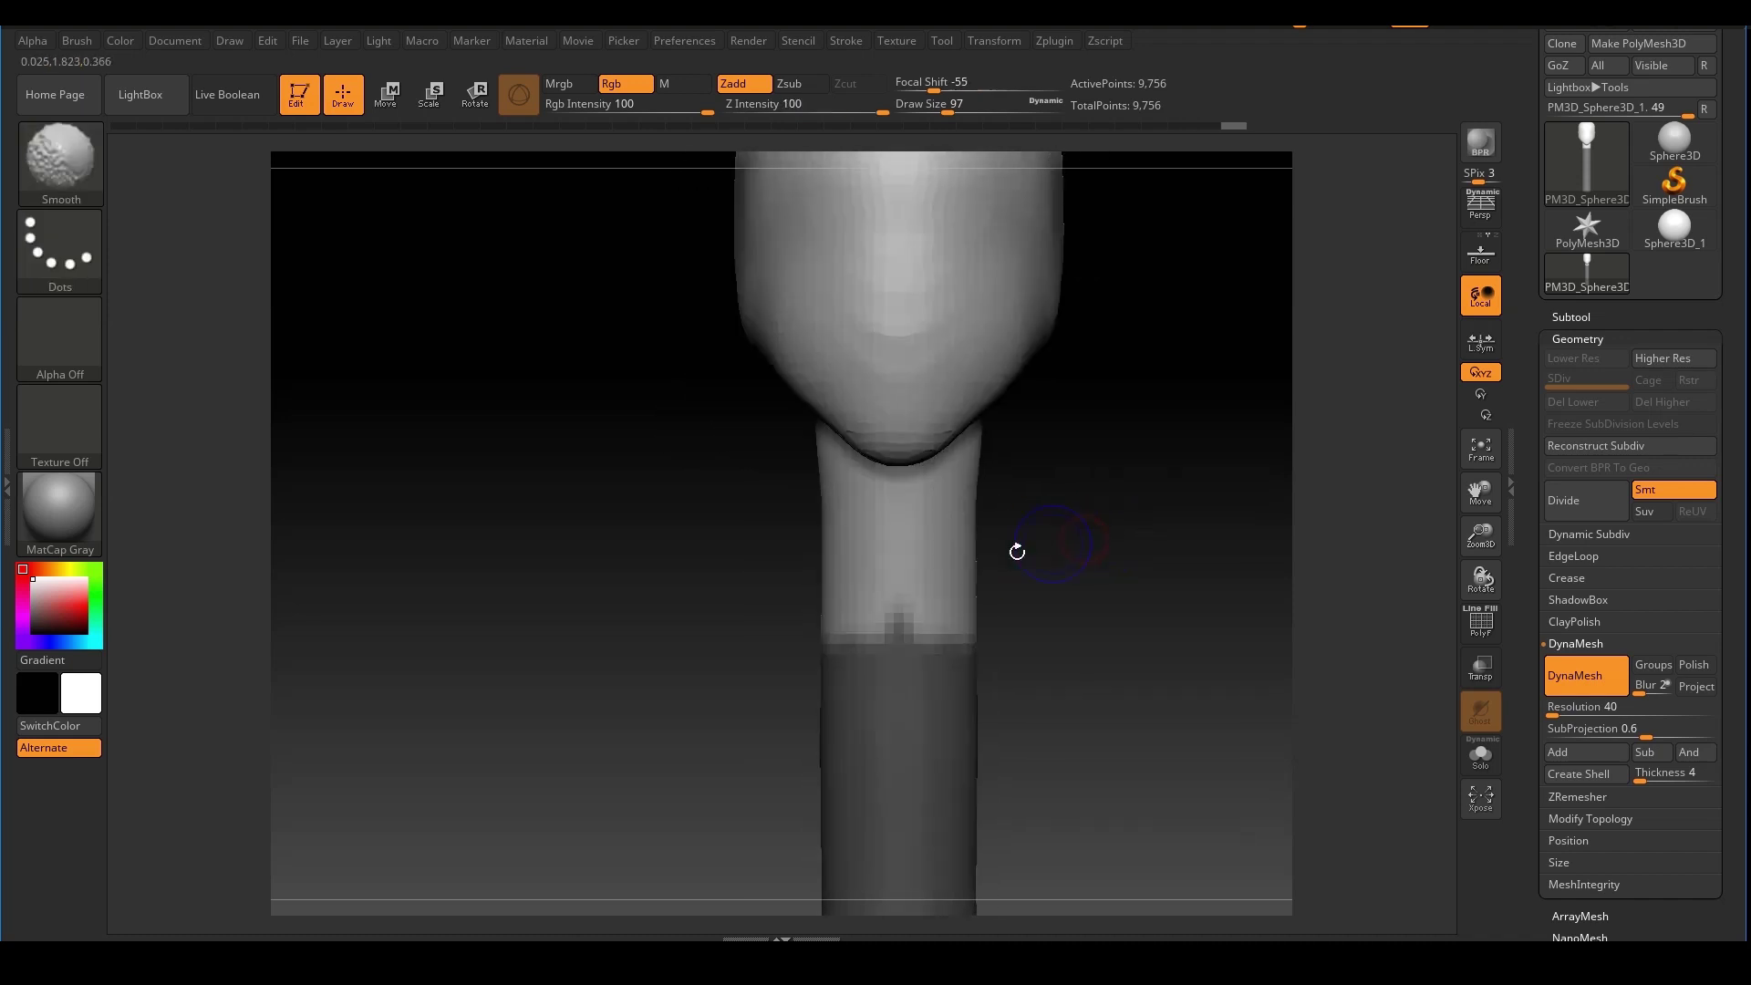
right_click_drag(1150, 531, 921, 529, "ctrl")
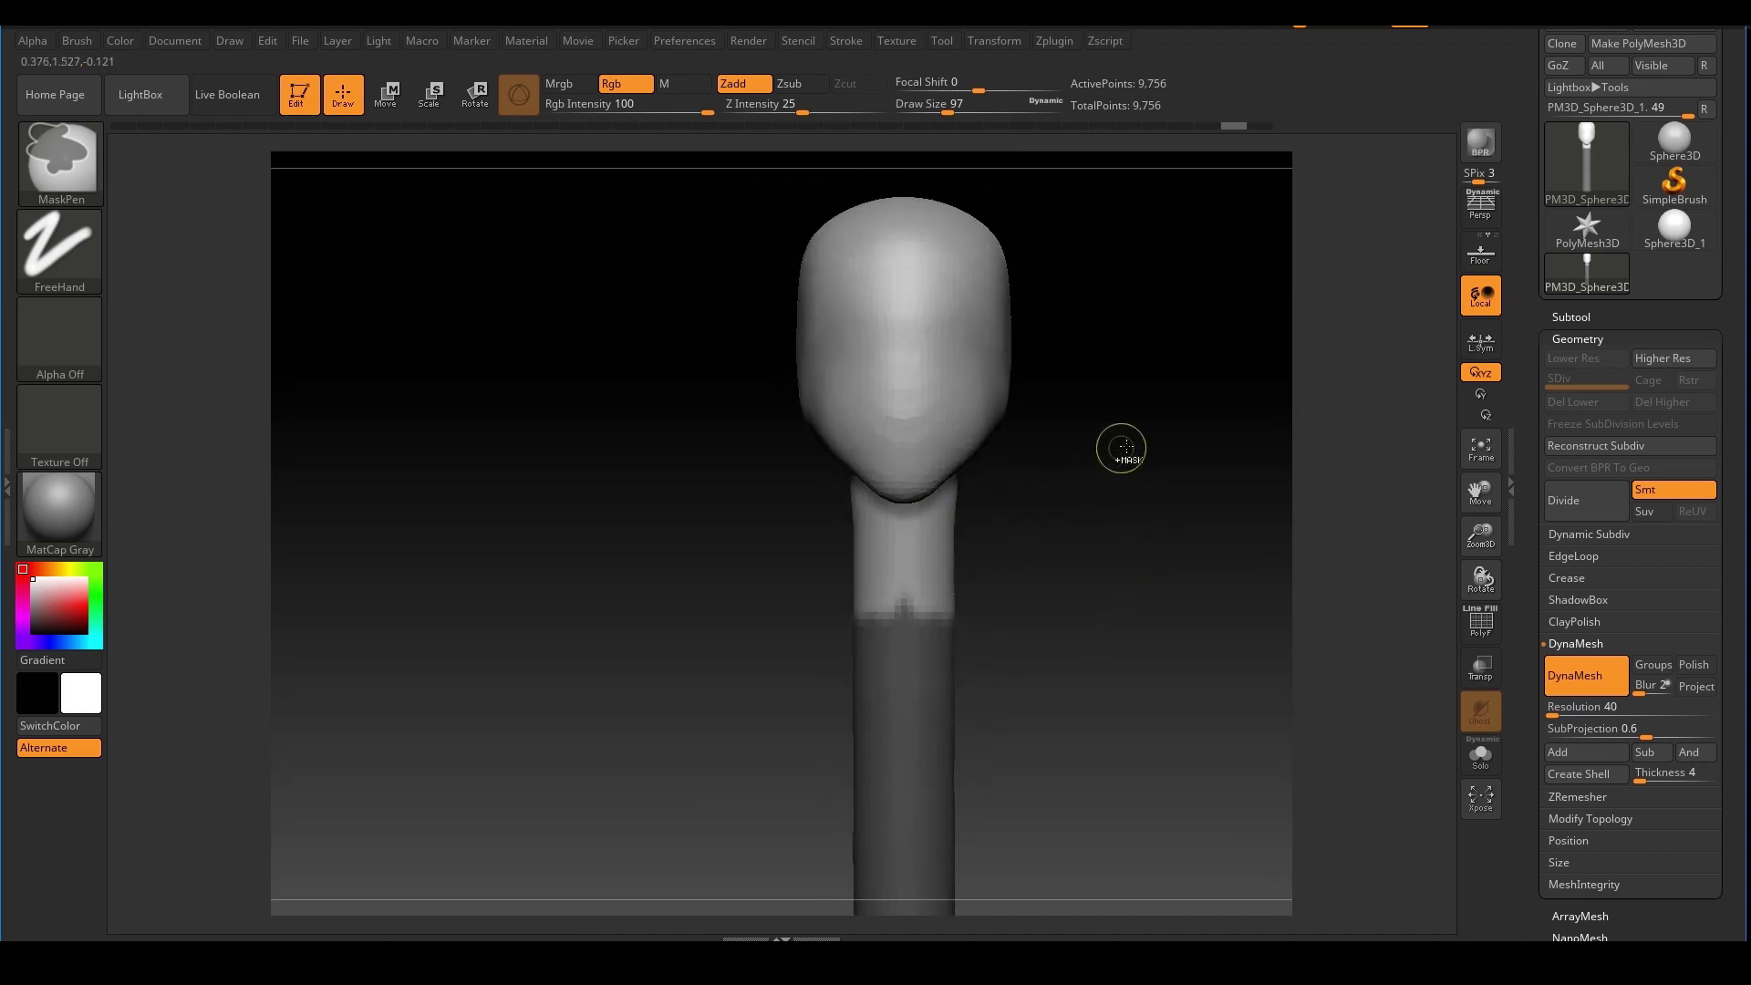
left_click_drag(1130, 512, 1118, 501, "ctrl")
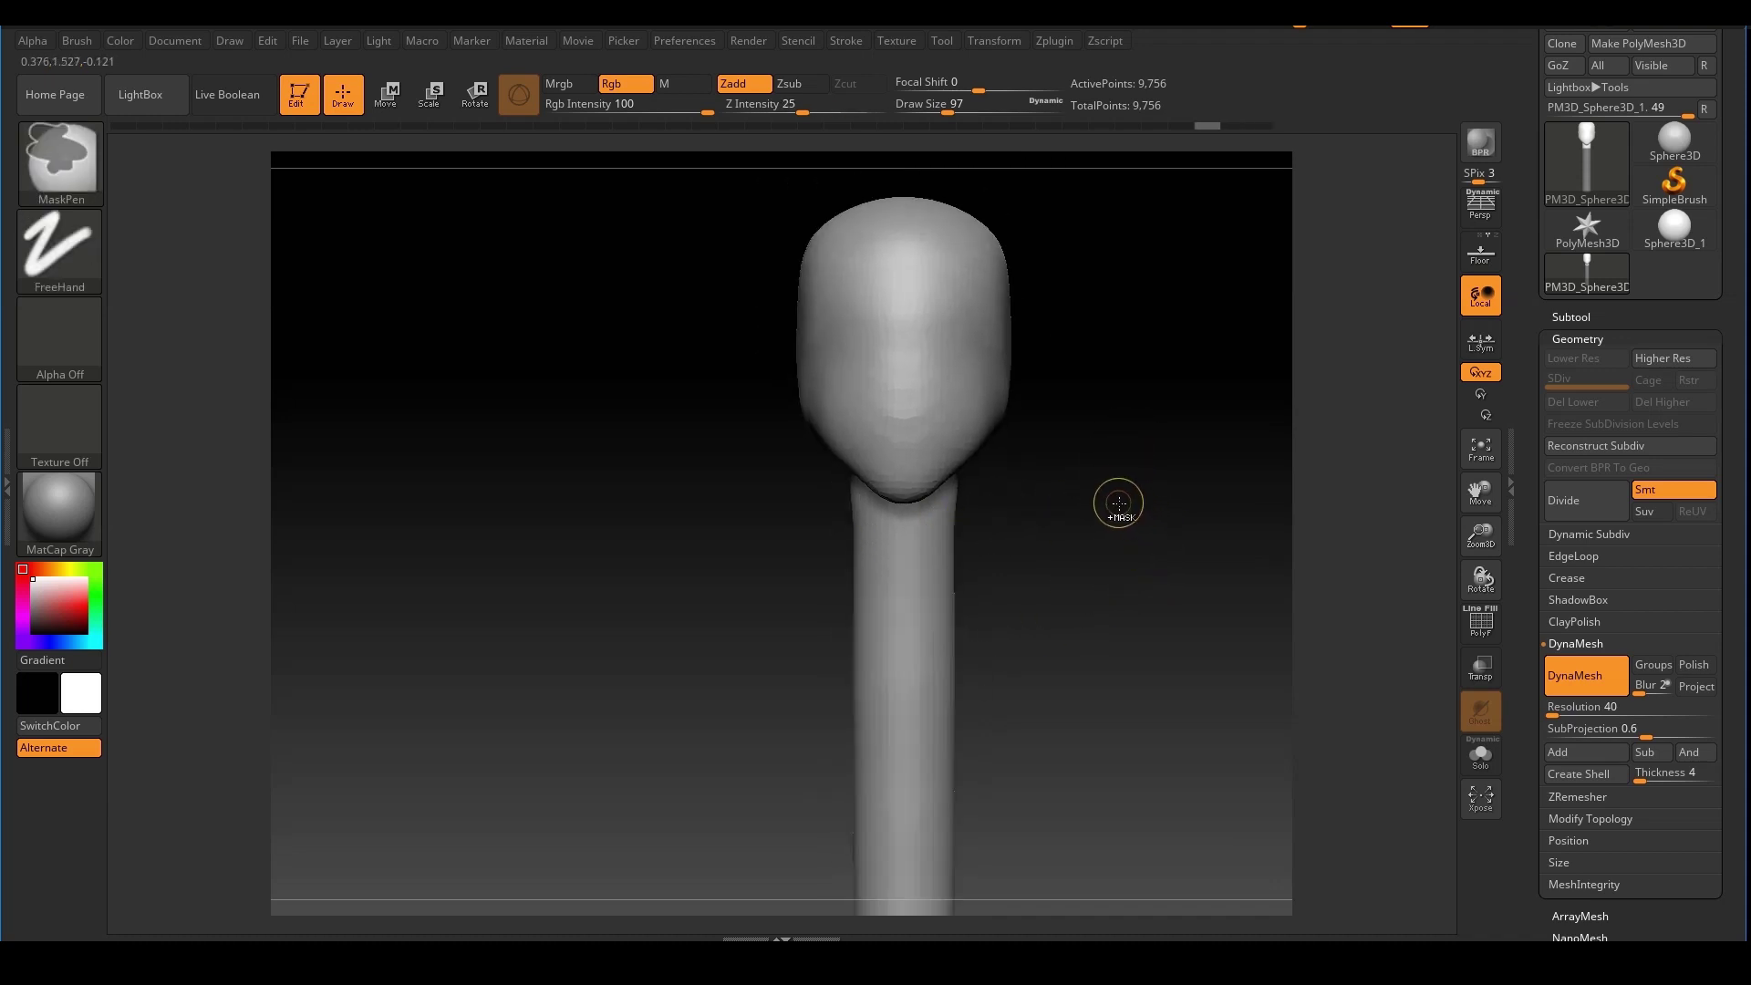
left_click(1173, 125)
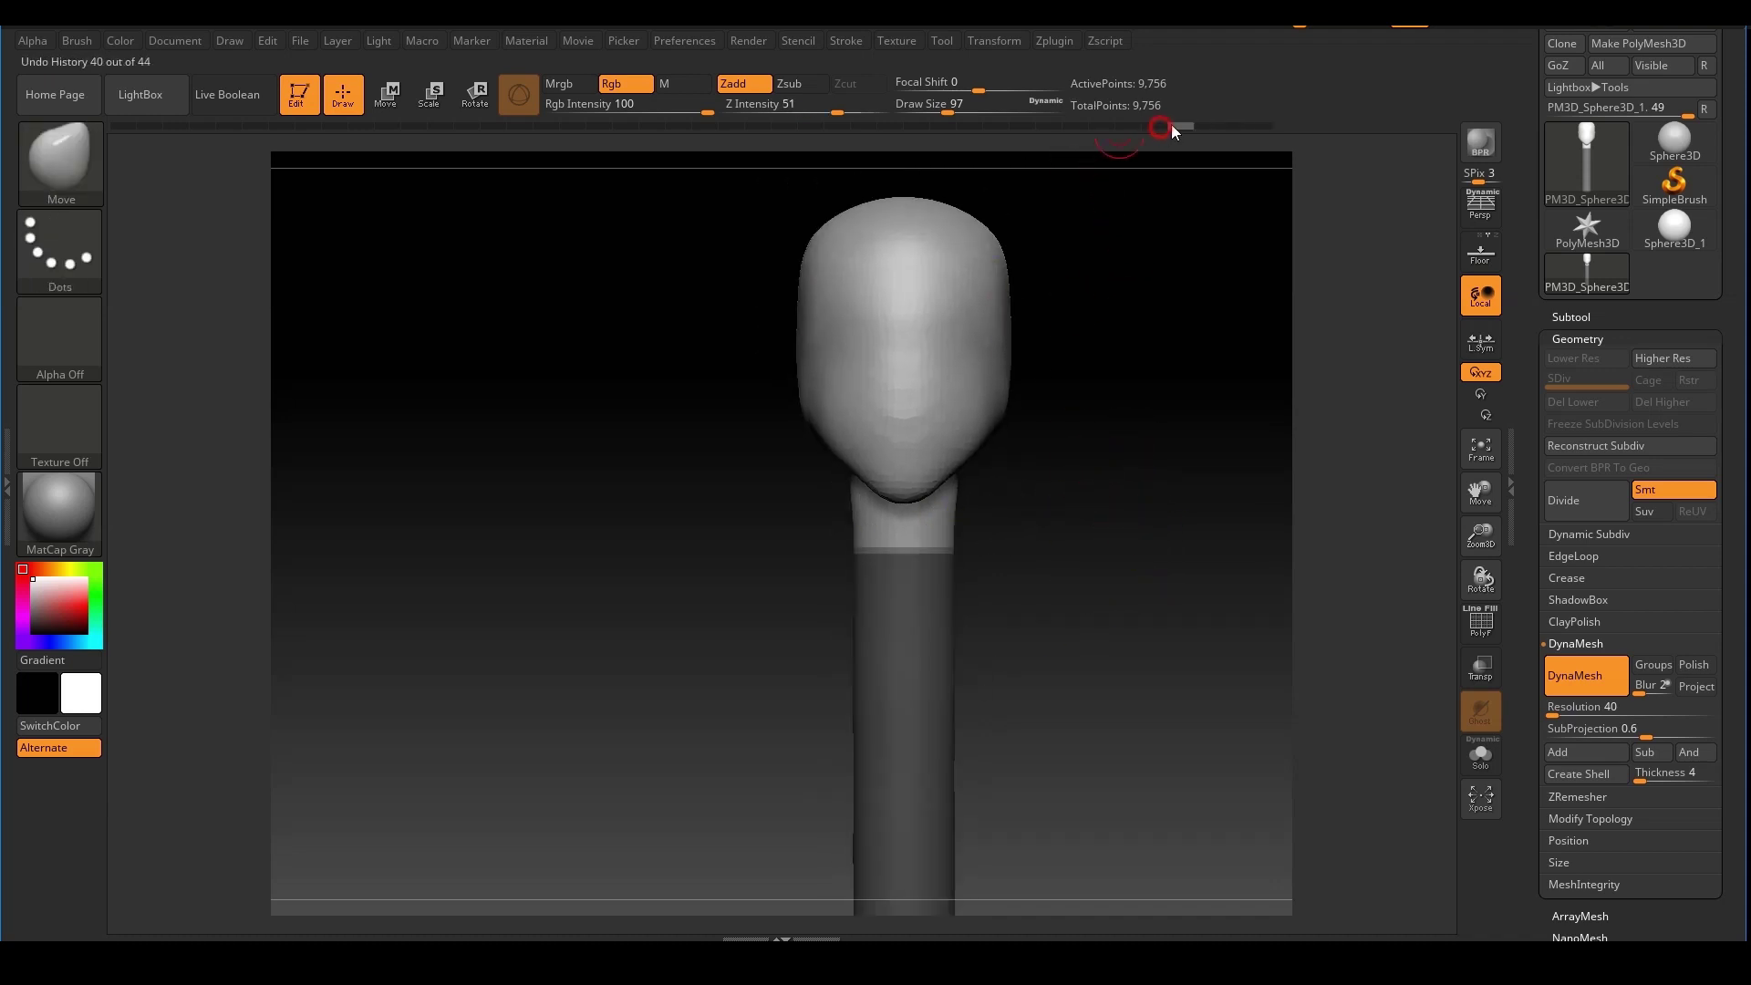
Invert the mask so that only the column below the neck is unmasked
right_click_drag(1217, 565, 1113, 612, "ctrl")
mouse_move(1113, 612)
right_mouse_down("alt")
mouse_move(1019, 526)
mouse_move(1040, 538)
right_mouse_up("alt")
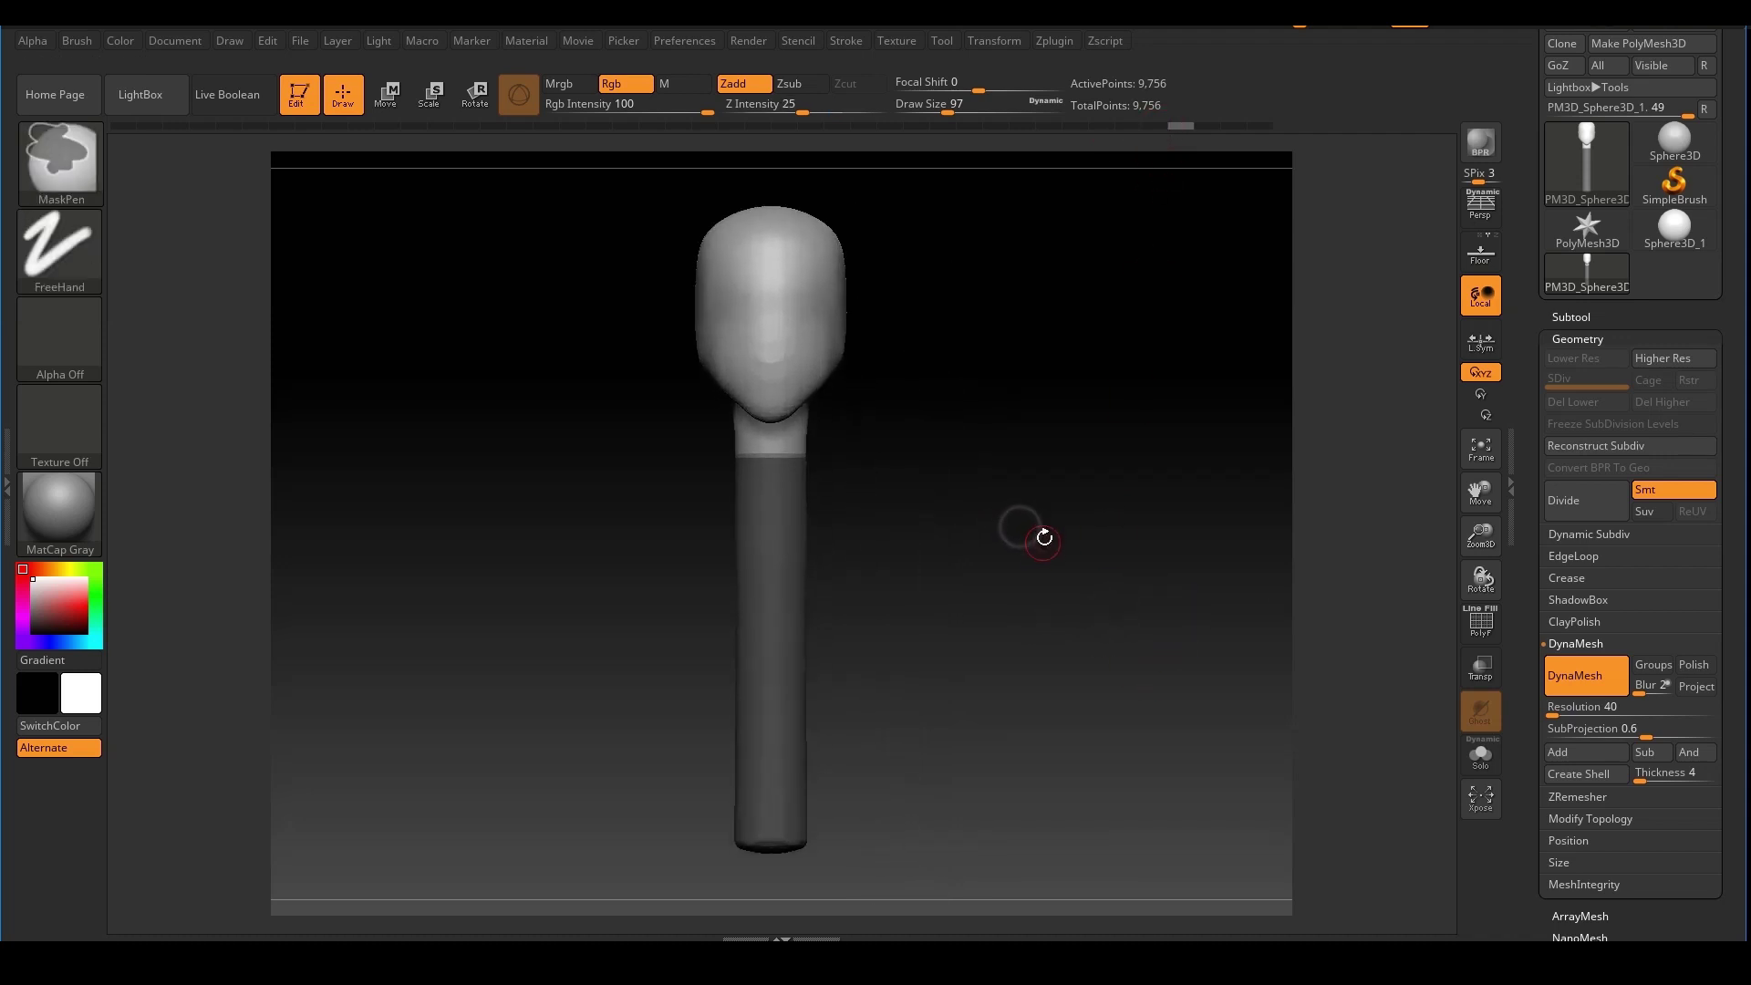
mouse_move(931, 503)
right_mouse_down("alt")
mouse_move(977, 506)
mouse_move(961, 489)
right_mouse_up("alt")
right_click_drag(1060, 520, 1034, 514, "alt")
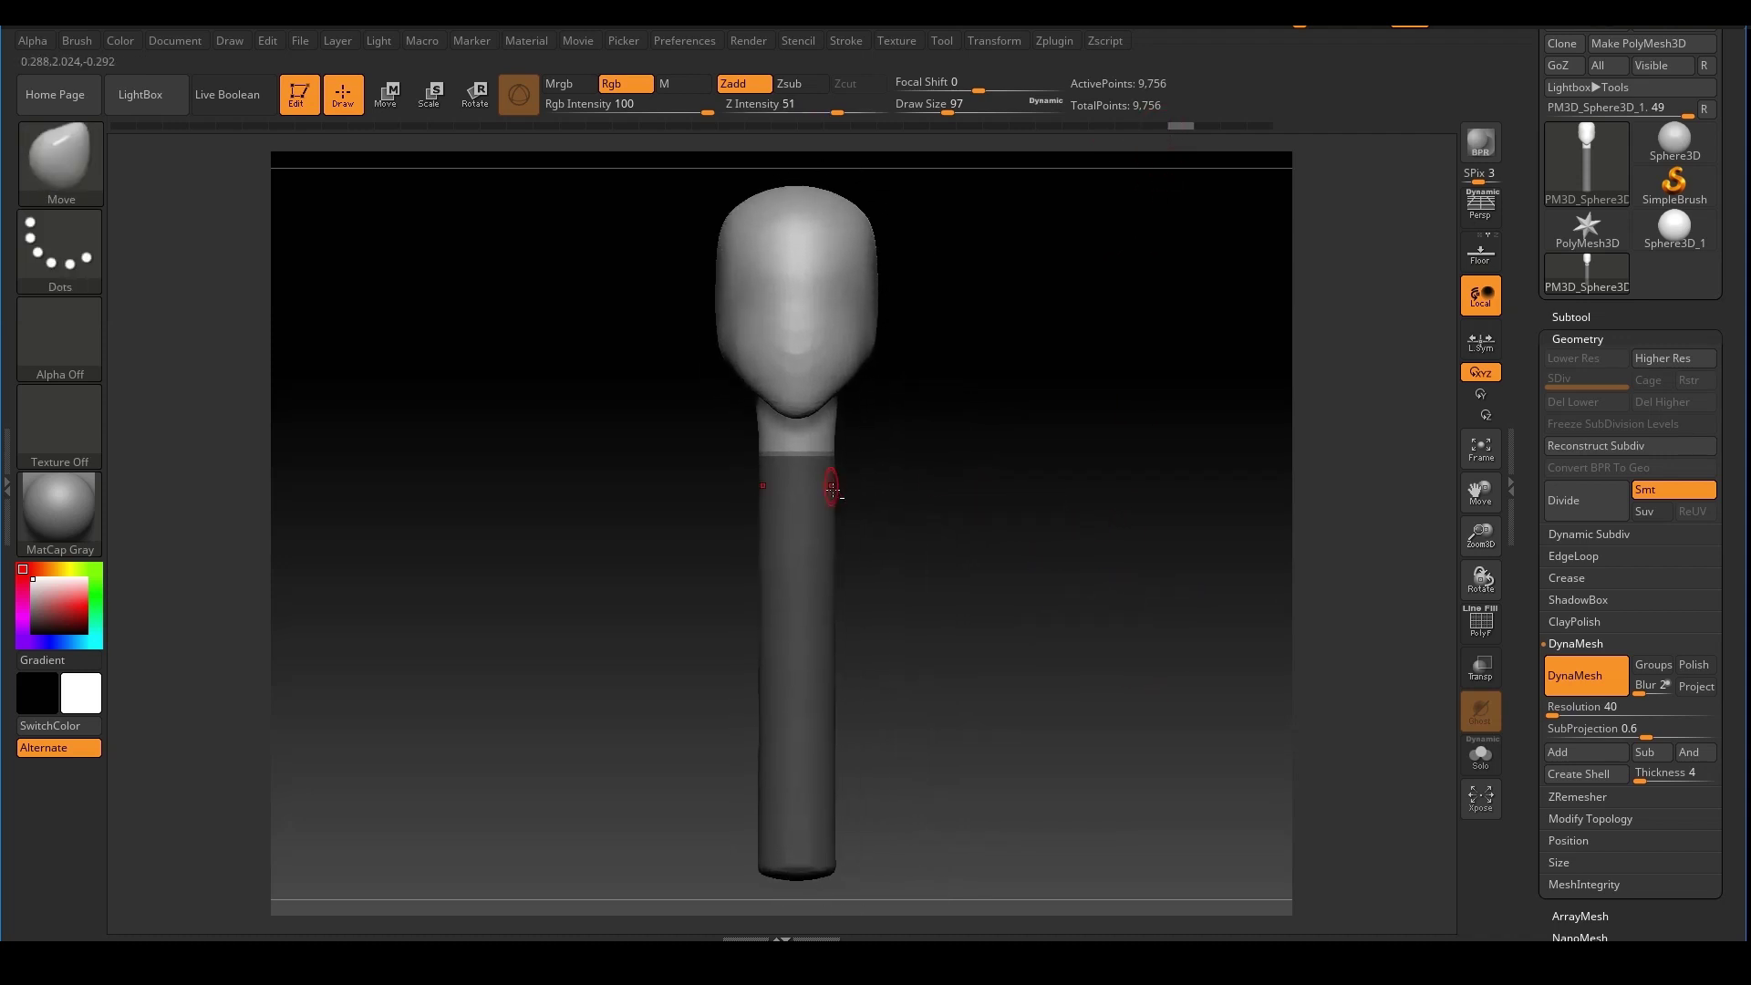
right_click_drag(904, 480, 922, 482, "alt")
right_click_drag(1021, 435, 1021, 482, "alt")
left_click(978, 323, "ctrl")
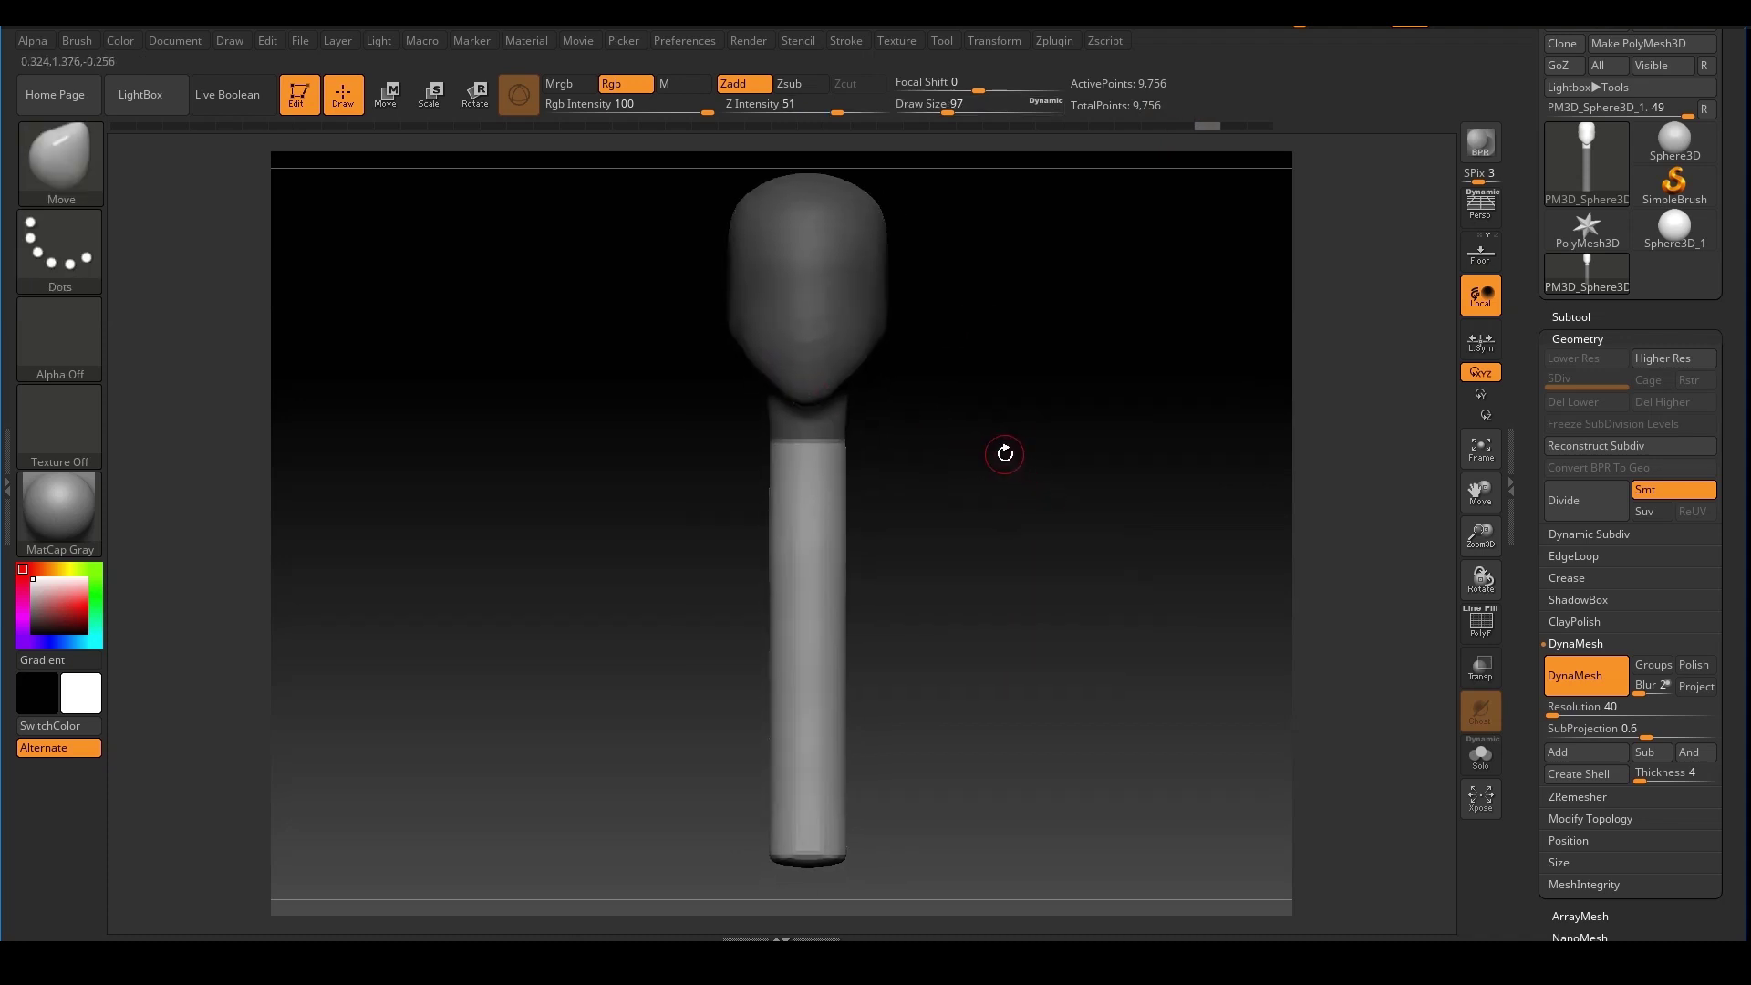
Switch to the Scale gizmo and centre it on the unmasked column
key("e")
mouse_move(992, 565)
right_mouse_down("alt")
mouse_move(1002, 539)
mouse_move(970, 529)
mouse_move(973, 488)
right_mouse_up("alt")
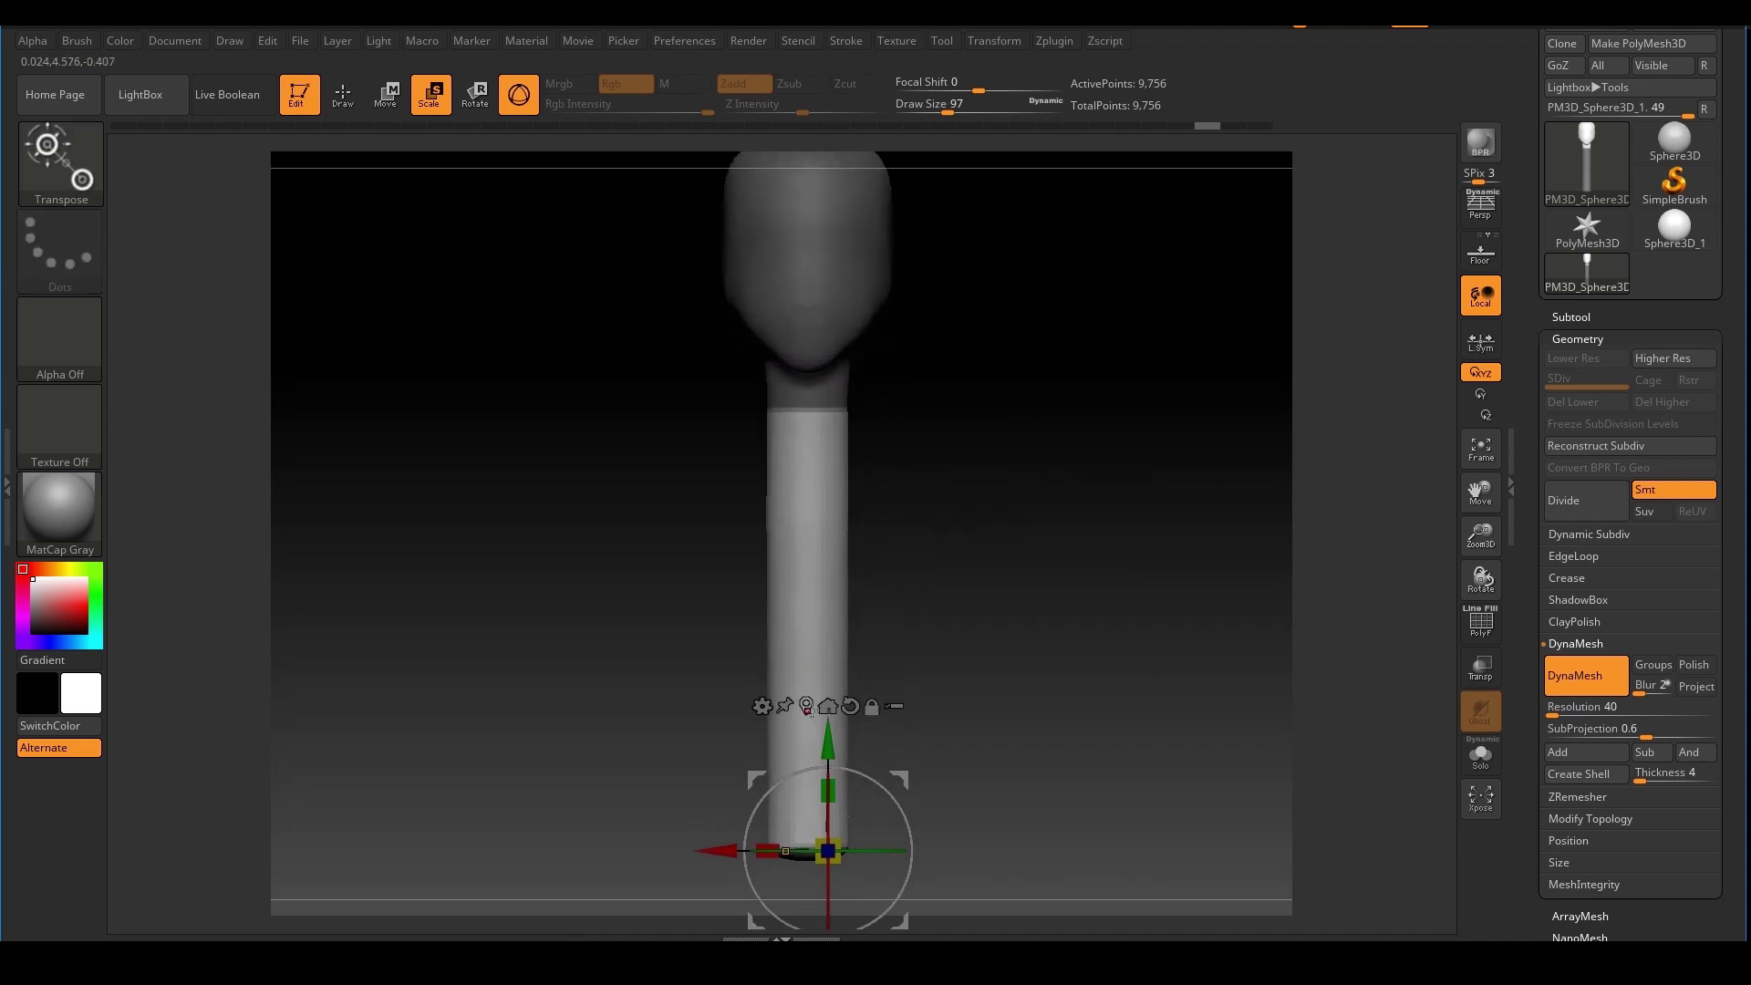
left_click(806, 705)
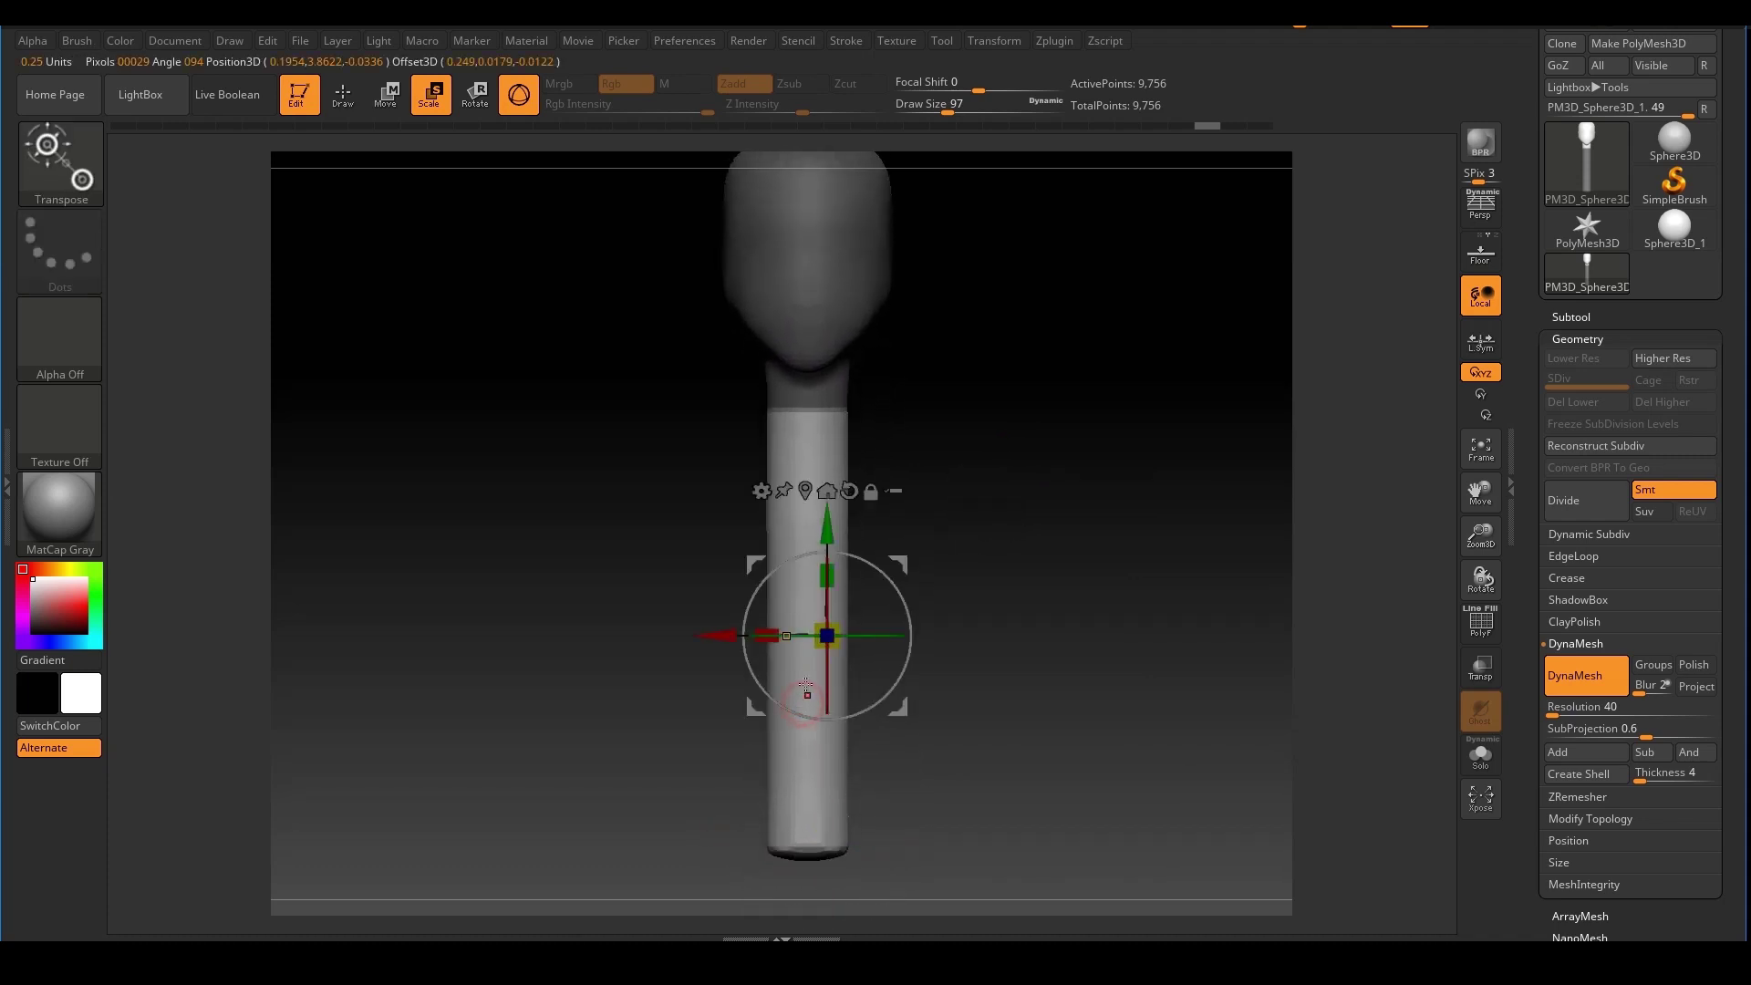
right_click_drag(915, 465, 989, 528, "alt")
left_click(866, 497)
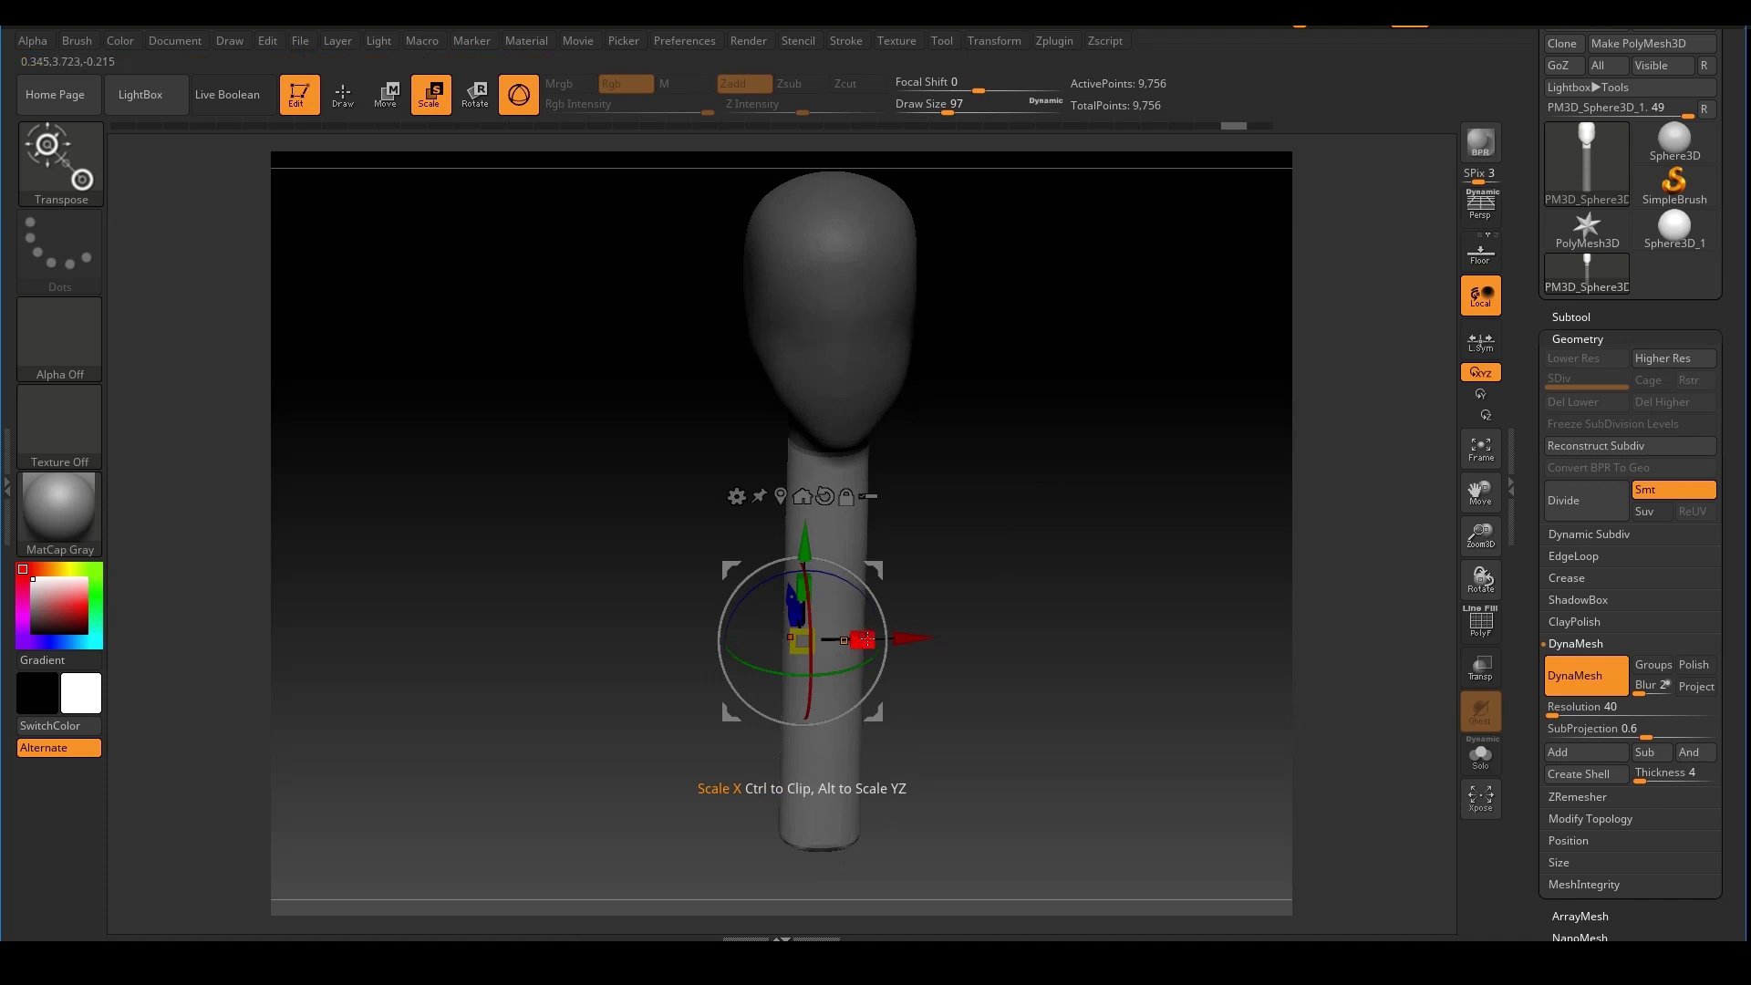
Scale the unmasked column along X to about four times its width to form a torso block
left_click_drag(864, 641, 1264, 680)
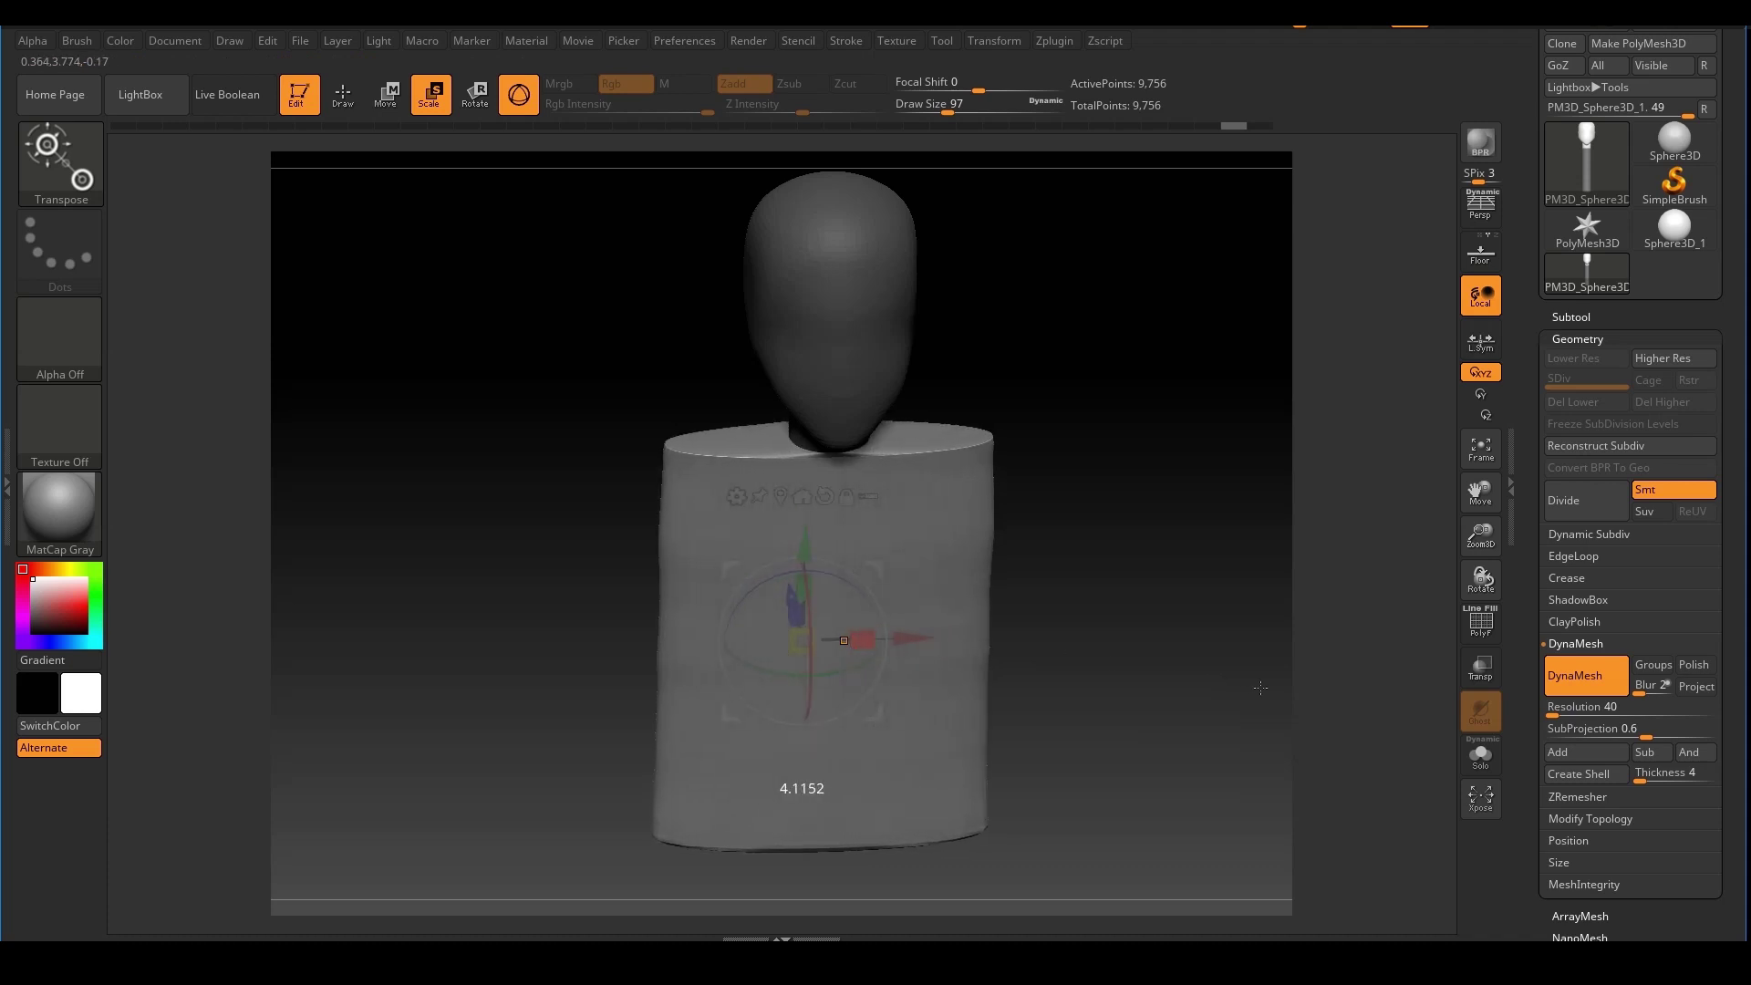
left_click_drag(1164, 588, 1142, 552, "shift")
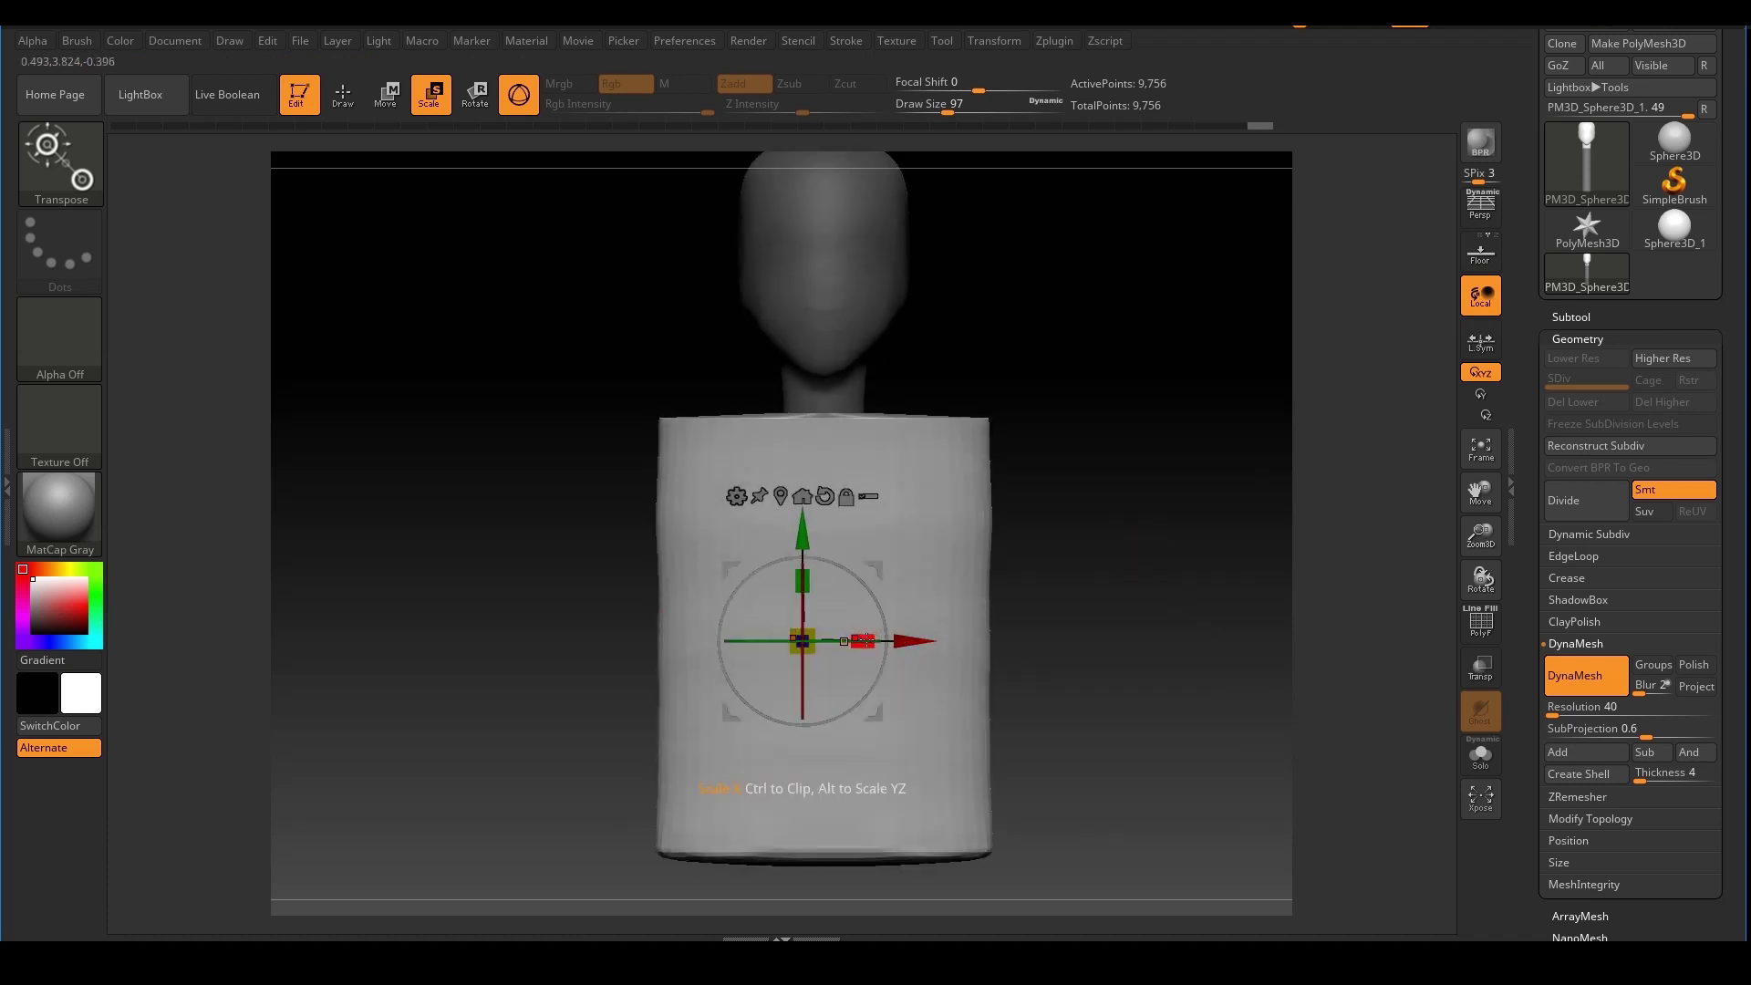
left_click_drag(861, 639, 877, 639)
Move the widened torso block slightly down along Y to lengthen the neck
mouse_move(1031, 578)
right_mouse_down("ctrl")
mouse_move(1037, 509)
mouse_move(990, 539)
mouse_move(936, 516)
mouse_move(998, 514)
right_mouse_up("ctrl")
left_click_drag(769, 508, 774, 547)
right_click_drag(1036, 486, 1165, 493)
right_click_drag(945, 474, 960, 507, "ctrl")
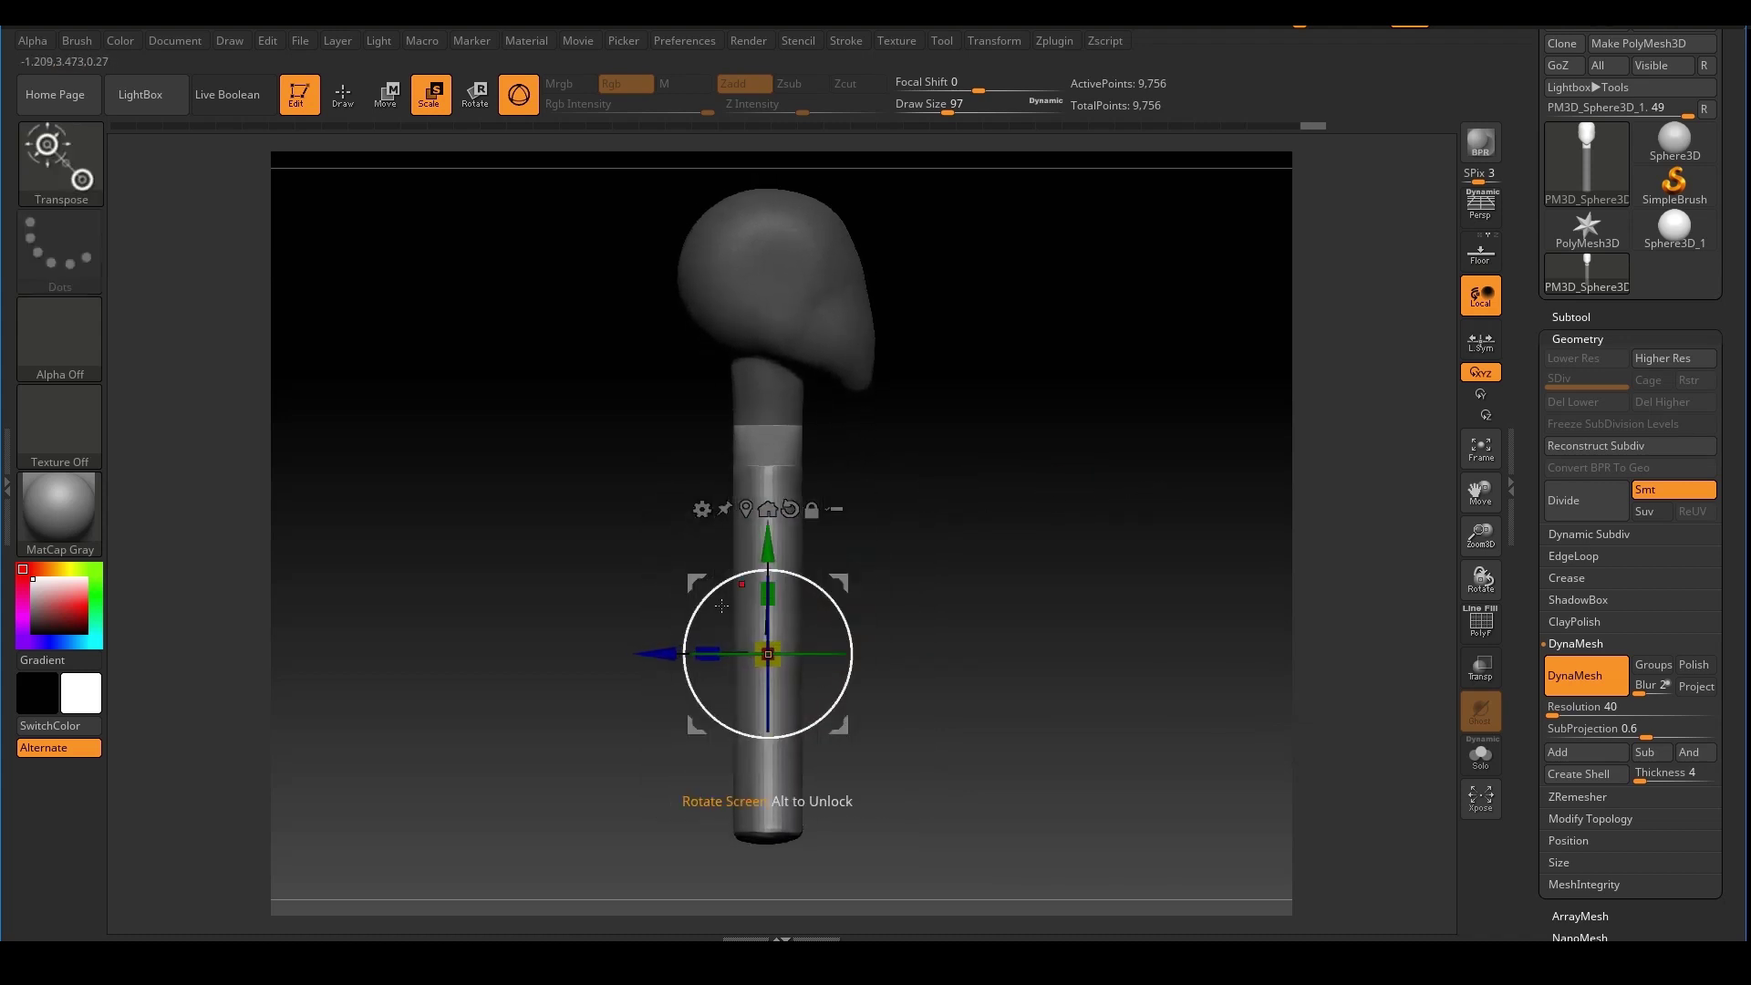
Scale the unmasked torso block along Z to nearly twice its depth
right_click_drag(792, 547, 789, 604, "ctrl")
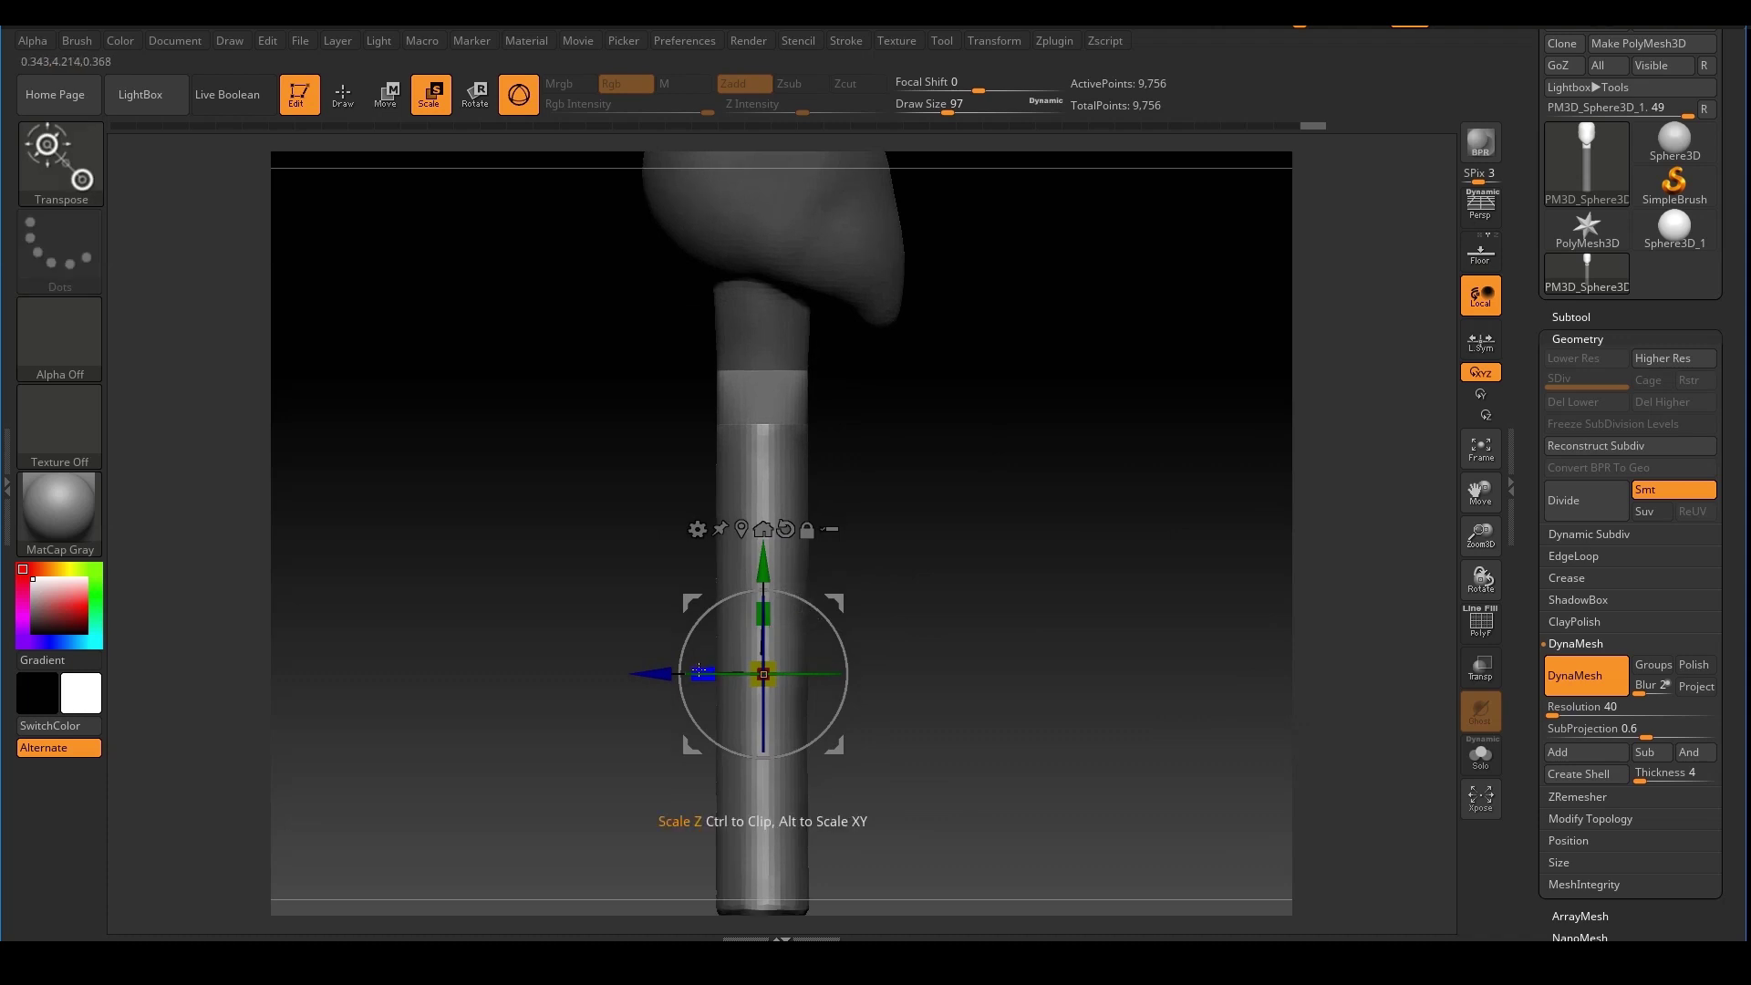
right_click_drag(1001, 512, 927, 563)
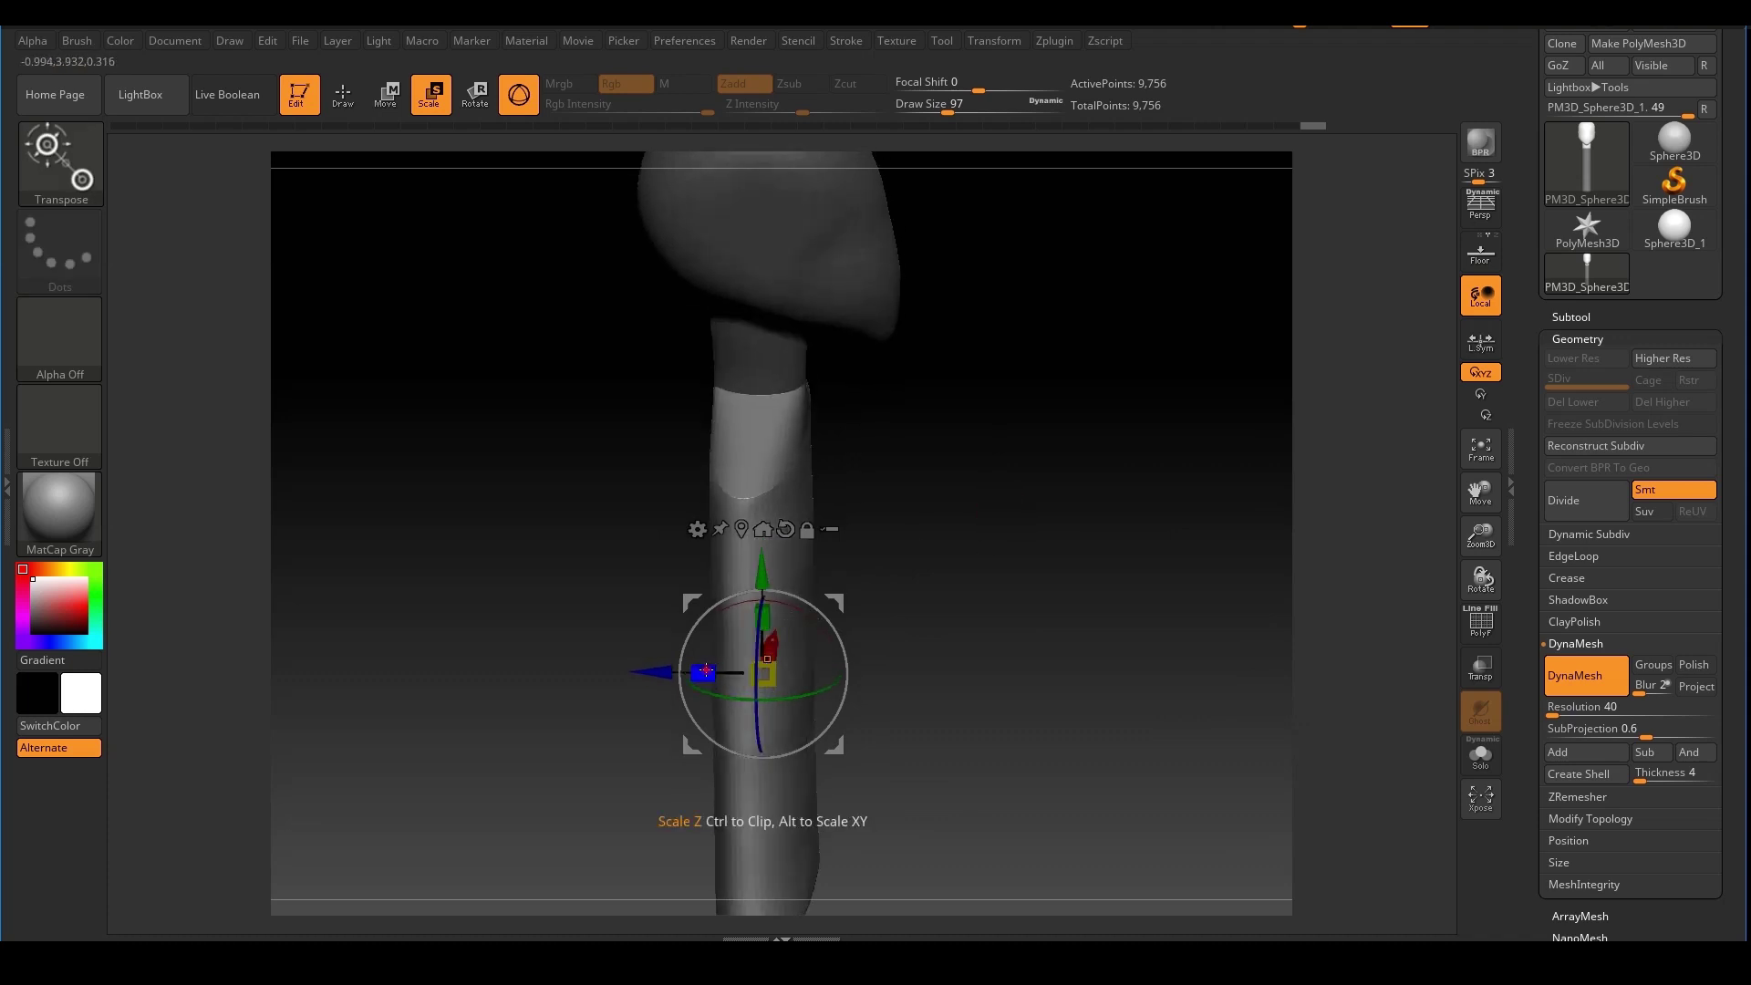
left_click_drag(706, 670, 533, 665)
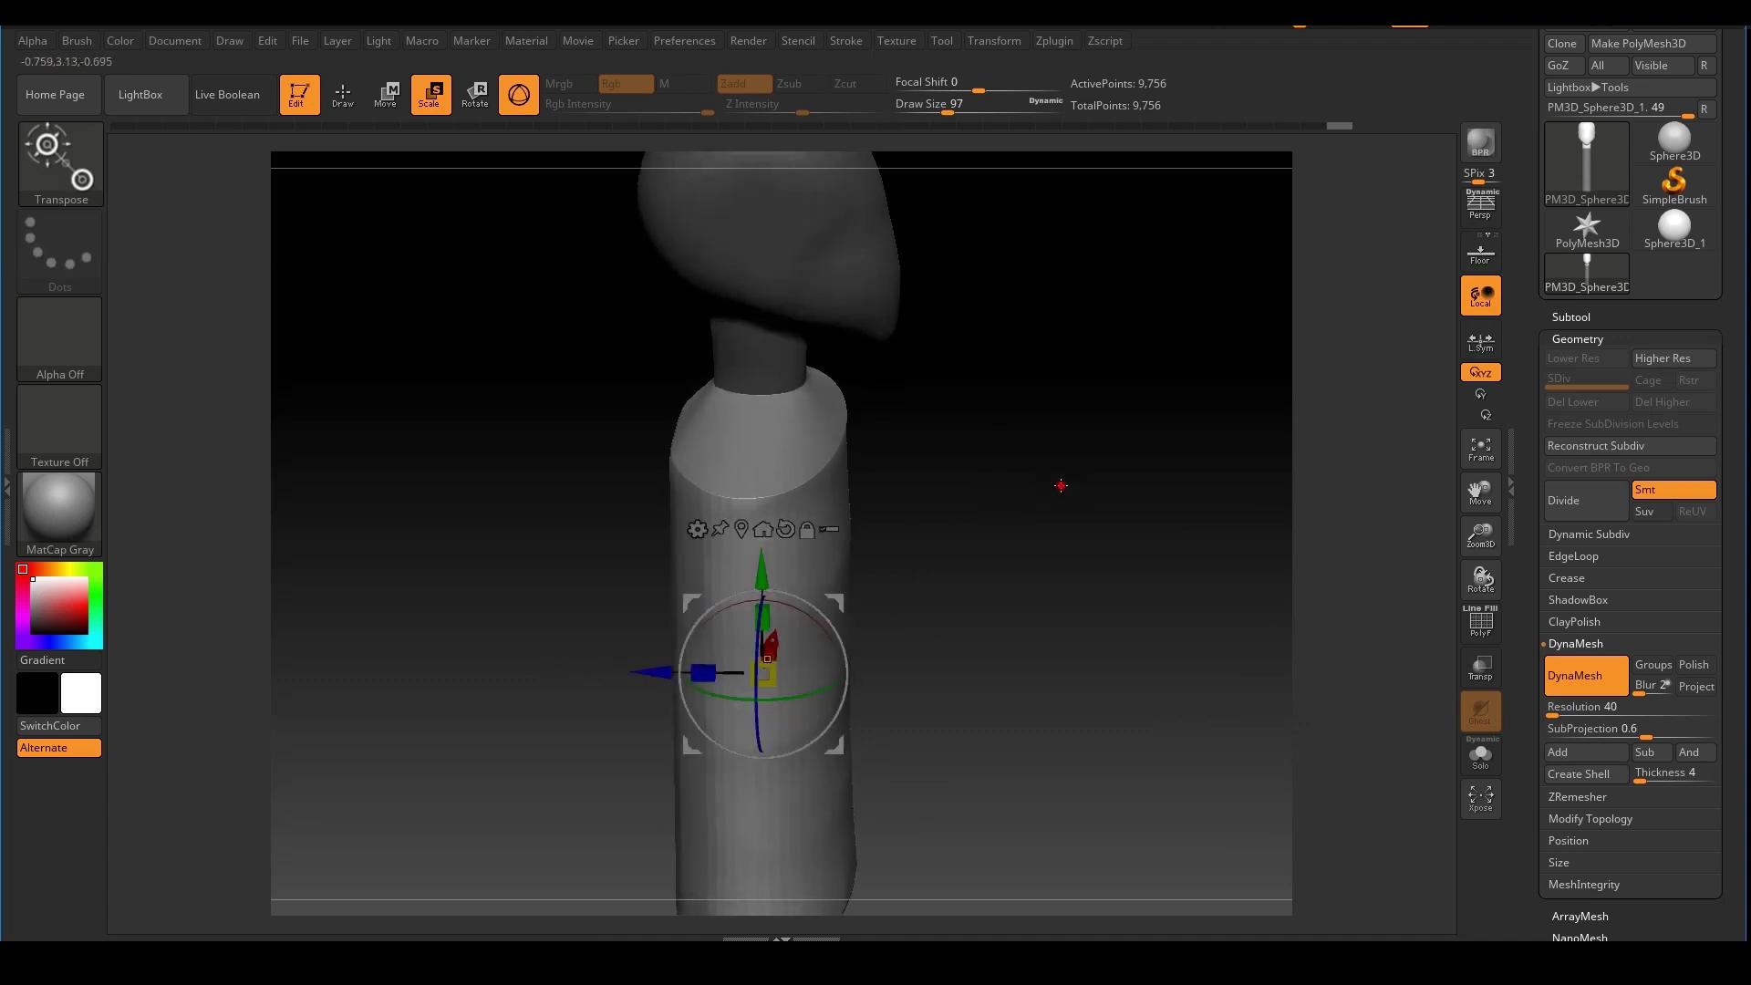
right_click_drag(1061, 486, 881, 599)
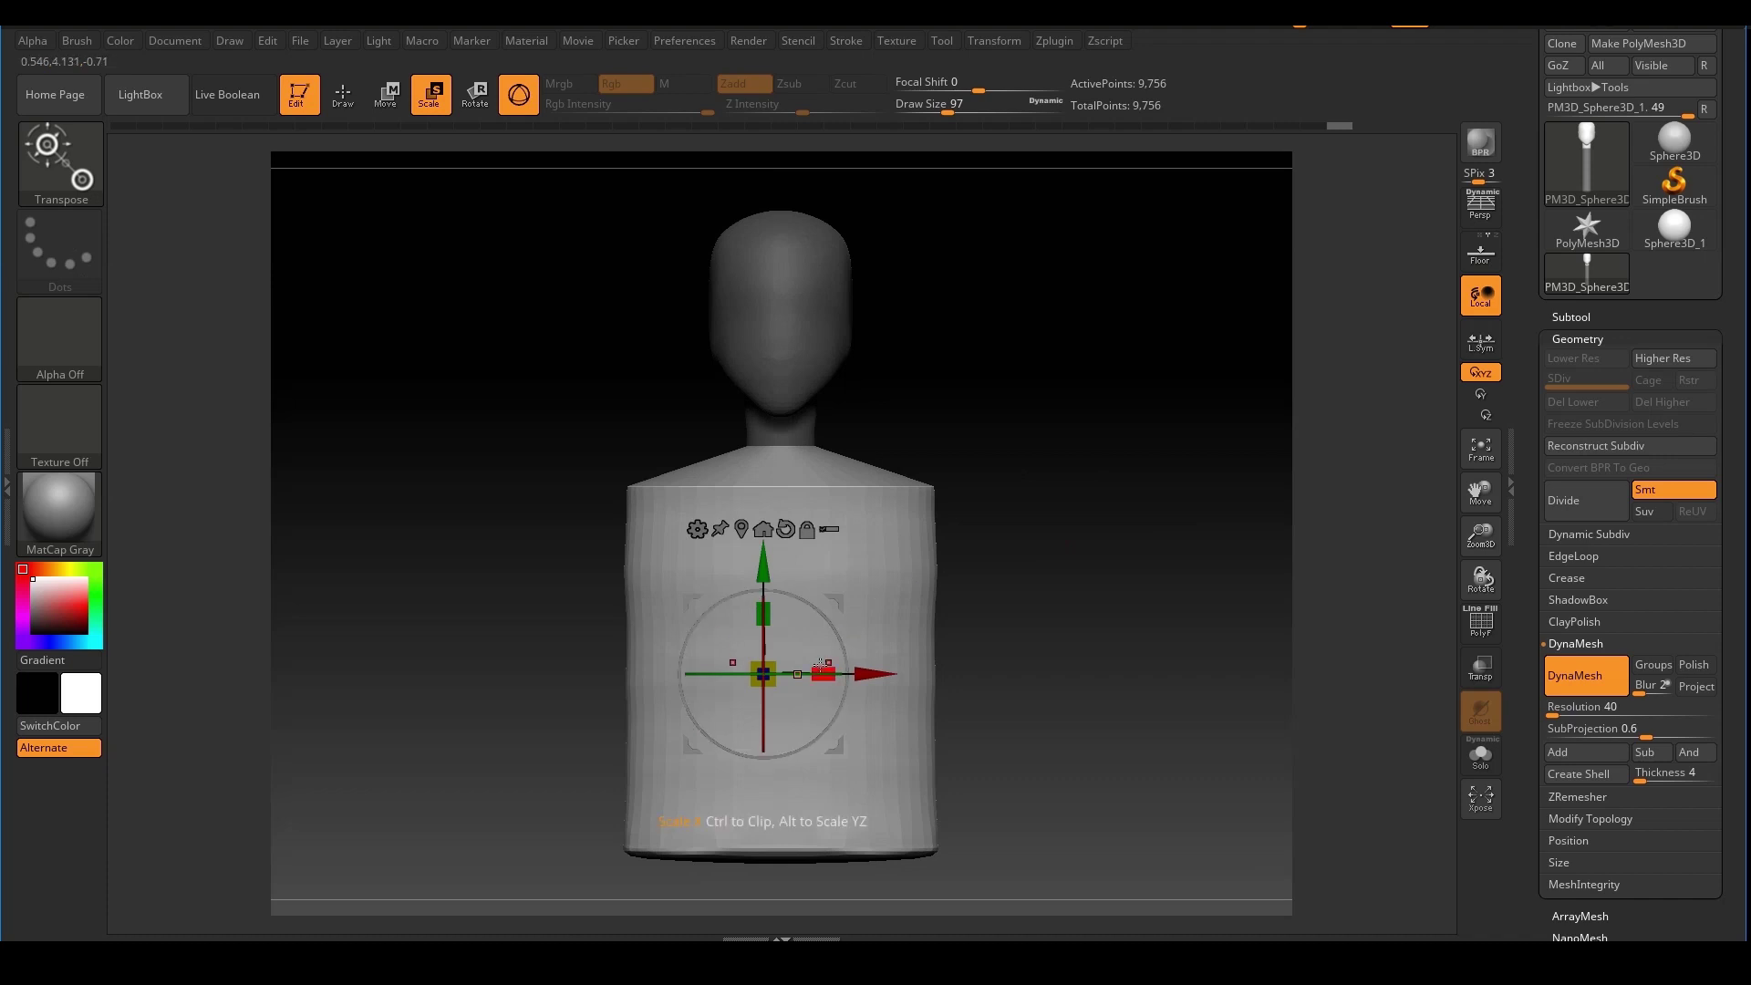
Widen the torso block slightly along X and scale it along Y to about 1.1 times its height
right_click_drag(997, 547, 820, 599)
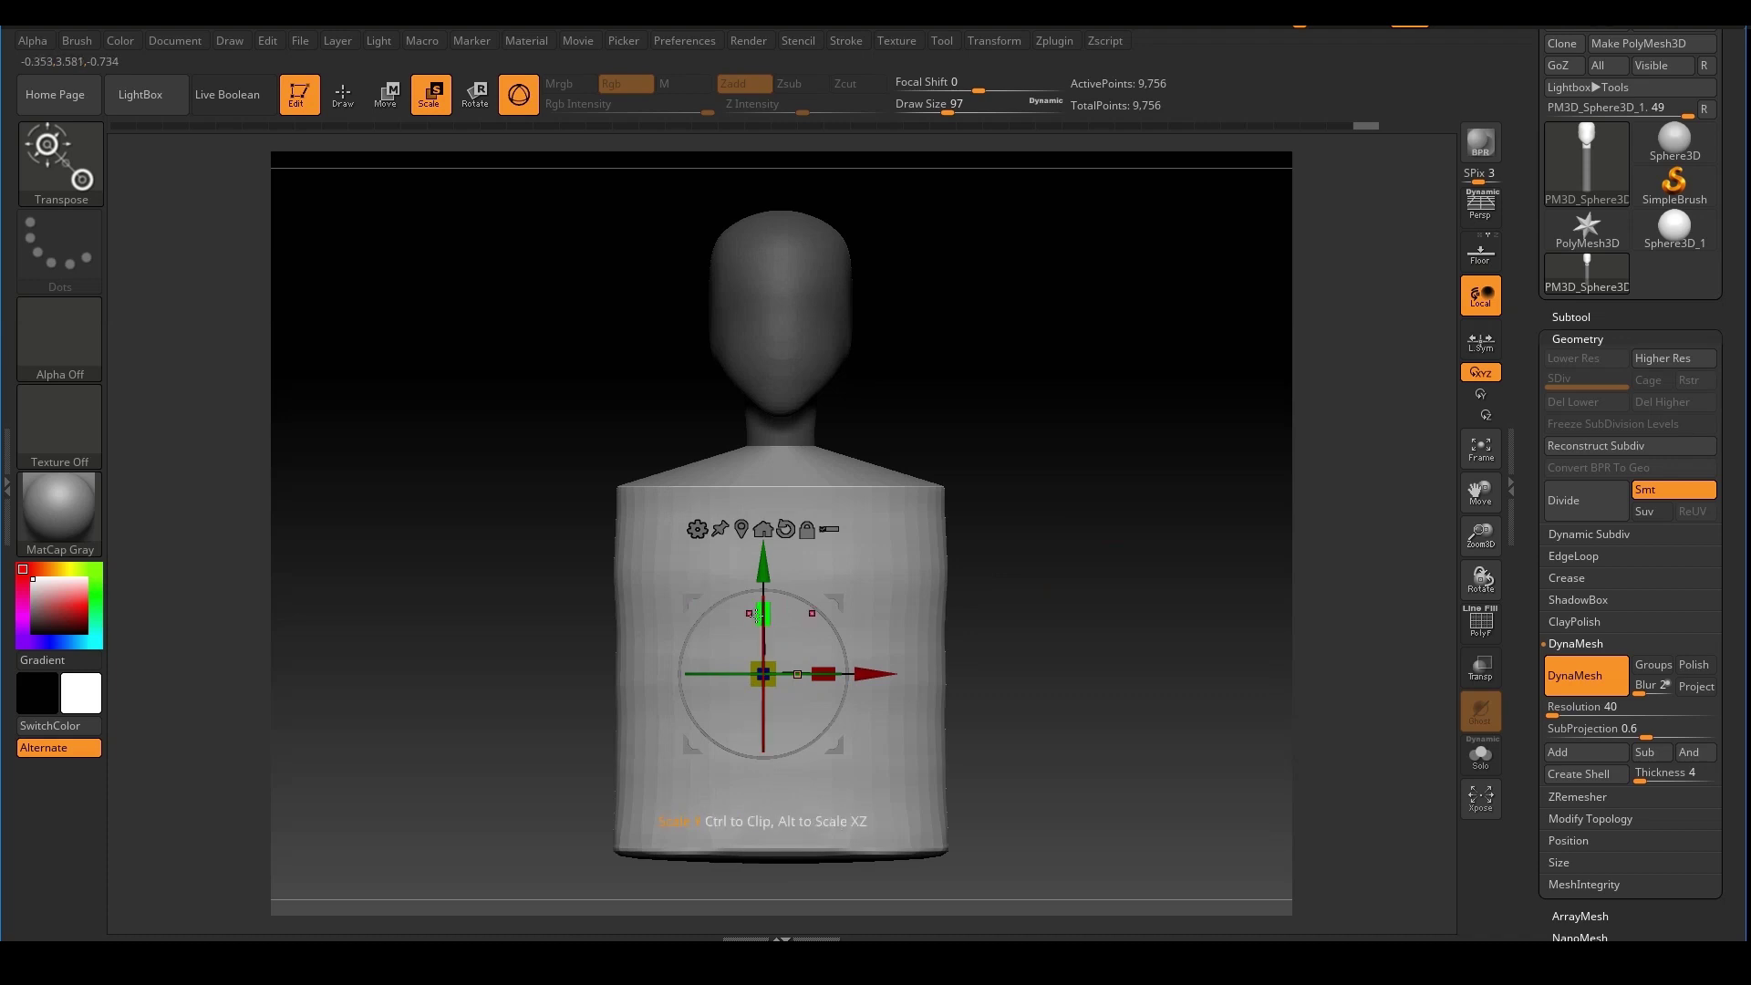
right_click_drag(756, 616, 902, 559)
left_click_drag(765, 615, 766, 588)
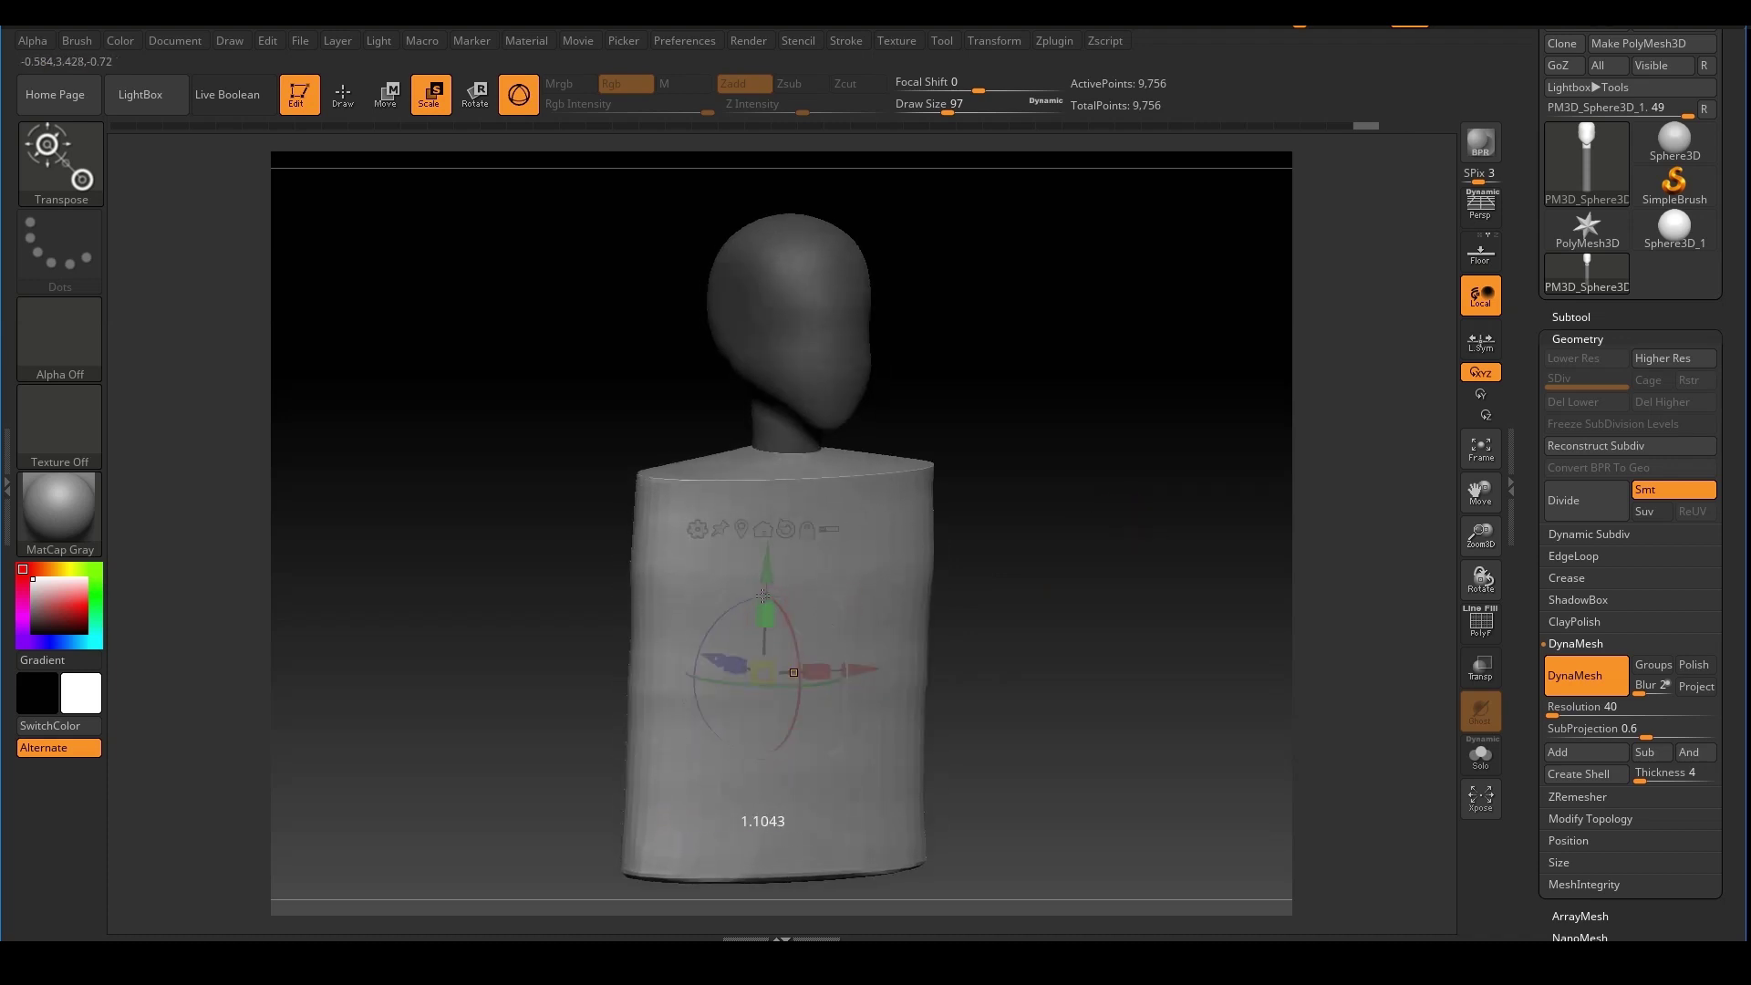
right_click_drag(1095, 475, 1047, 477, "shift")
left_click_drag(763, 569, 757, 598)
right_click_drag(1013, 564, 1002, 499, "ctrl")
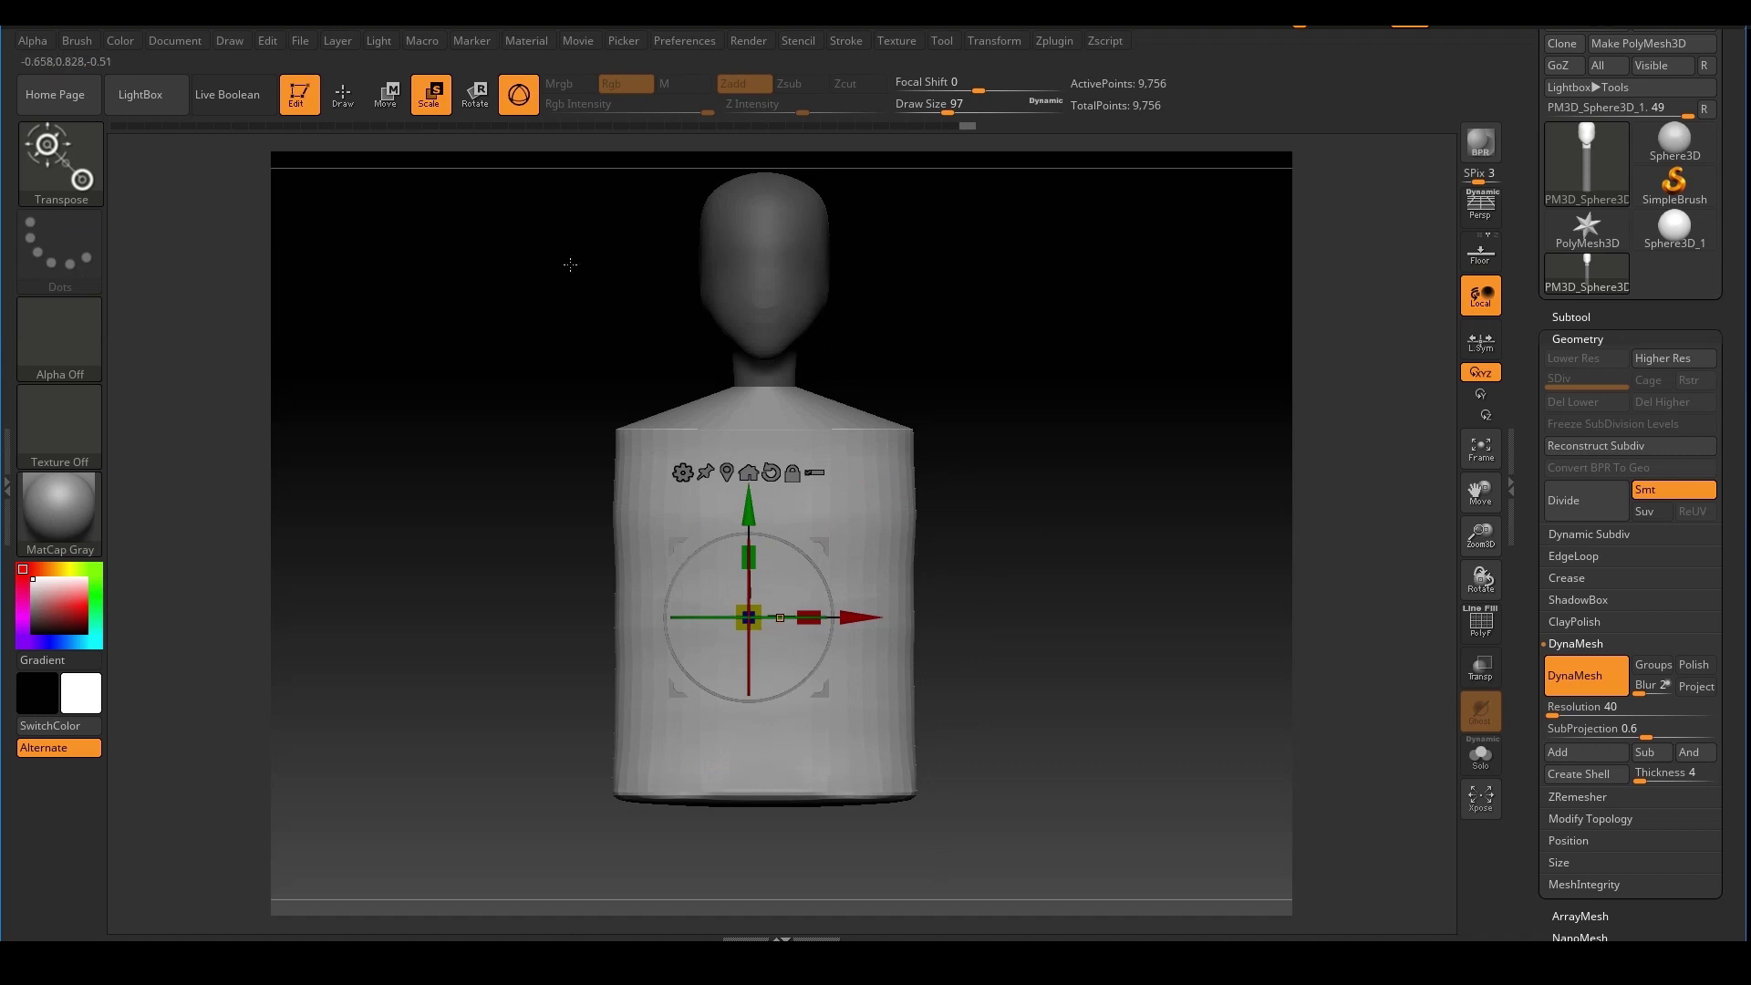
Return to Draw mode, clear the mask and remesh the whole figure with DynaMesh
left_click(347, 106)
right_click_drag(1064, 438, 1062, 470, "alt")
mouse_move(1064, 467)
right_mouse_down()
mouse_move(1098, 465)
mouse_move(1077, 438)
right_mouse_up()
left_click_drag(1045, 273, 1097, 407, "ctrl")
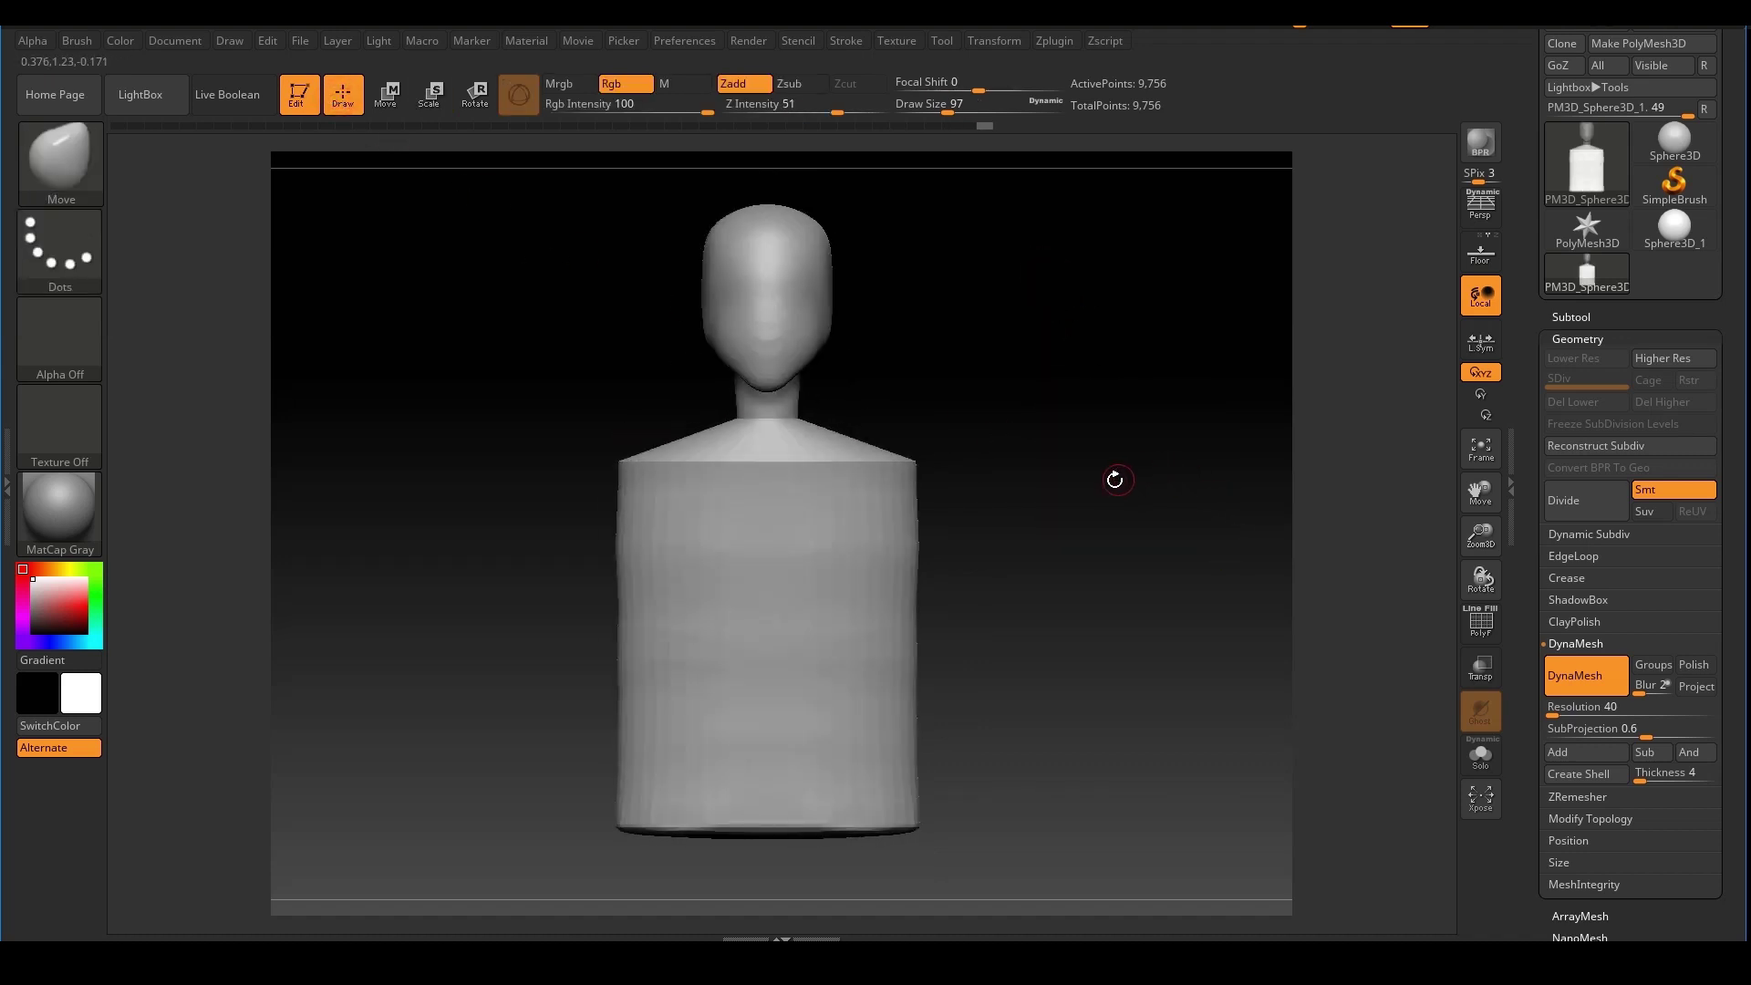
right_click_drag(1115, 480, 1091, 379)
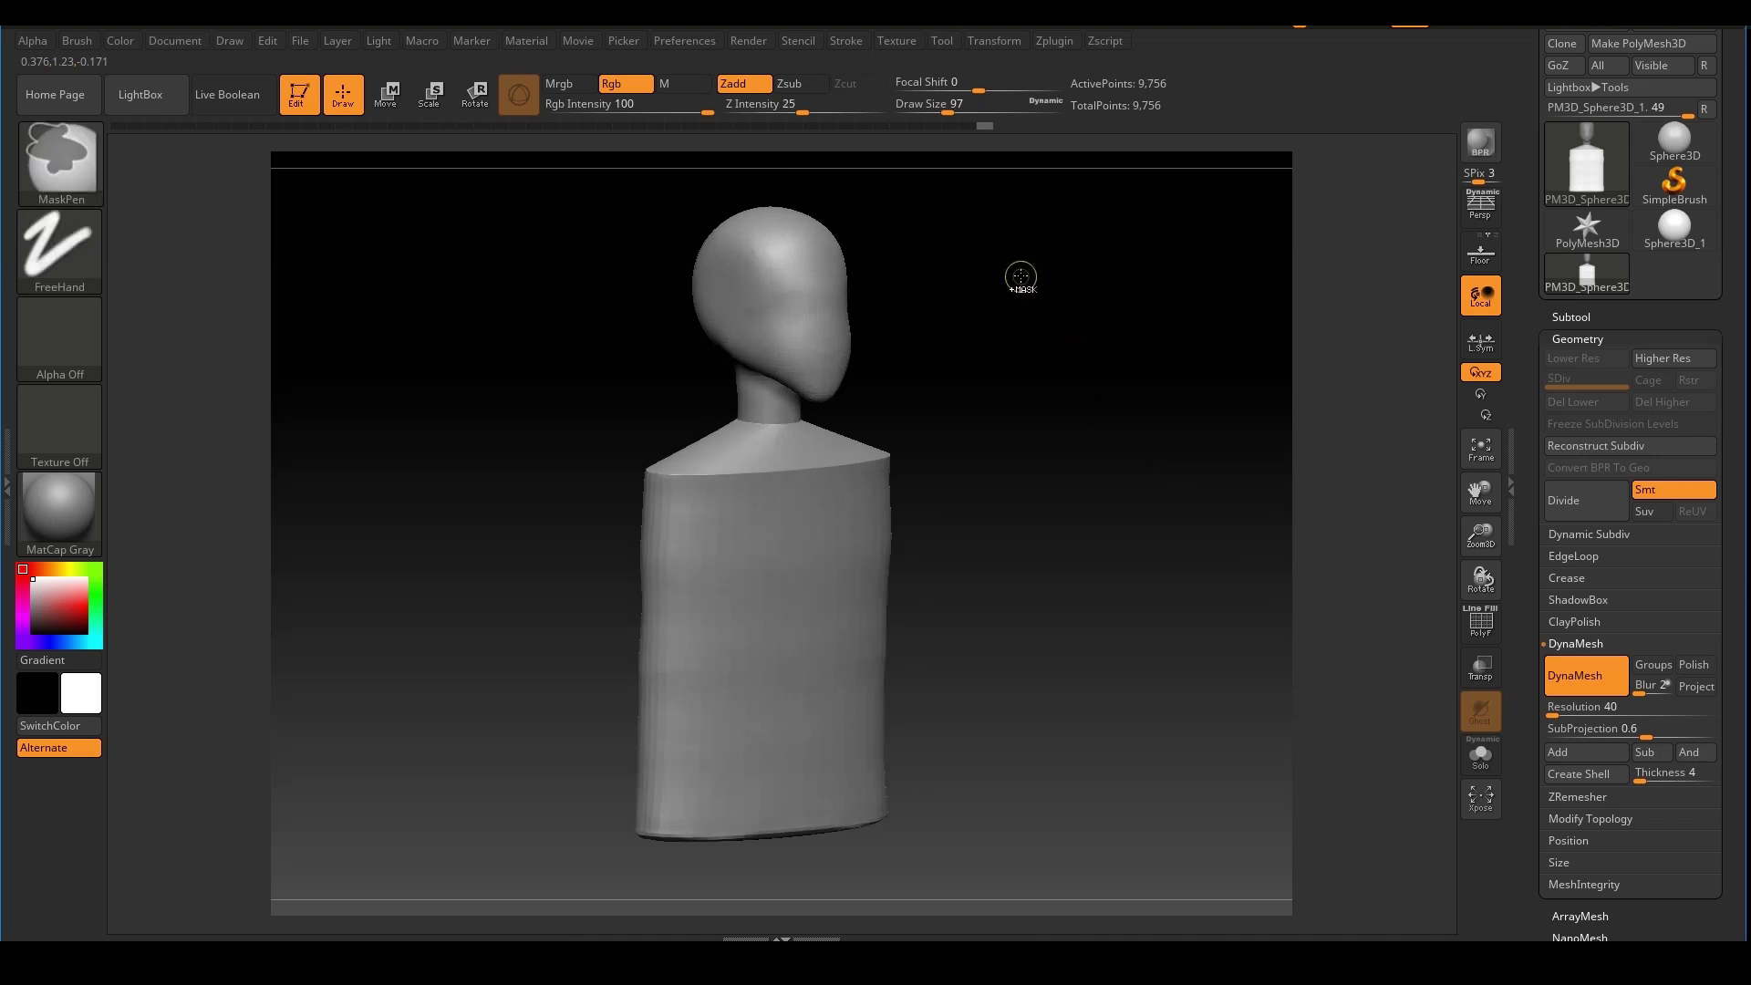
left_click_drag(1023, 313, 1204, 672, "ctrl")
right_click_drag(1013, 529, 1014, 507, "shift")
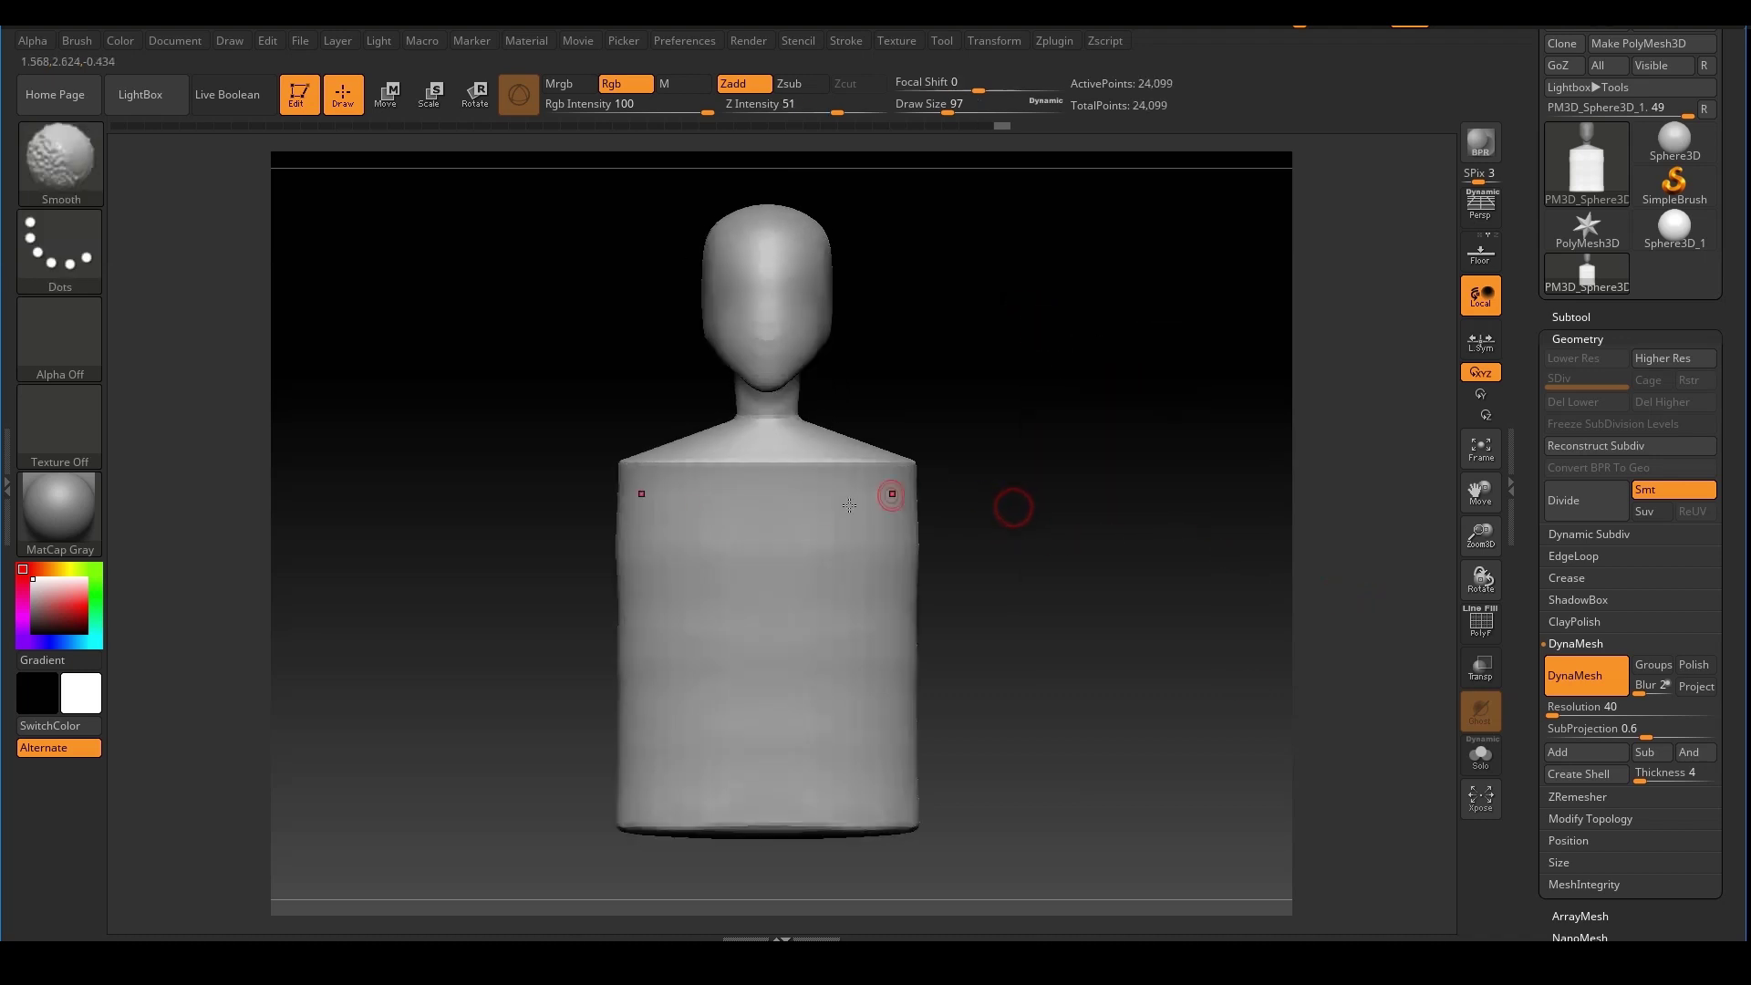
Smooth the hard shoulder edges of the torso with the Smooth brush at draw size 358
key("s")
left_click_drag(817, 517, 863, 517)
left_click_drag(761, 471, 677, 491, "shift")
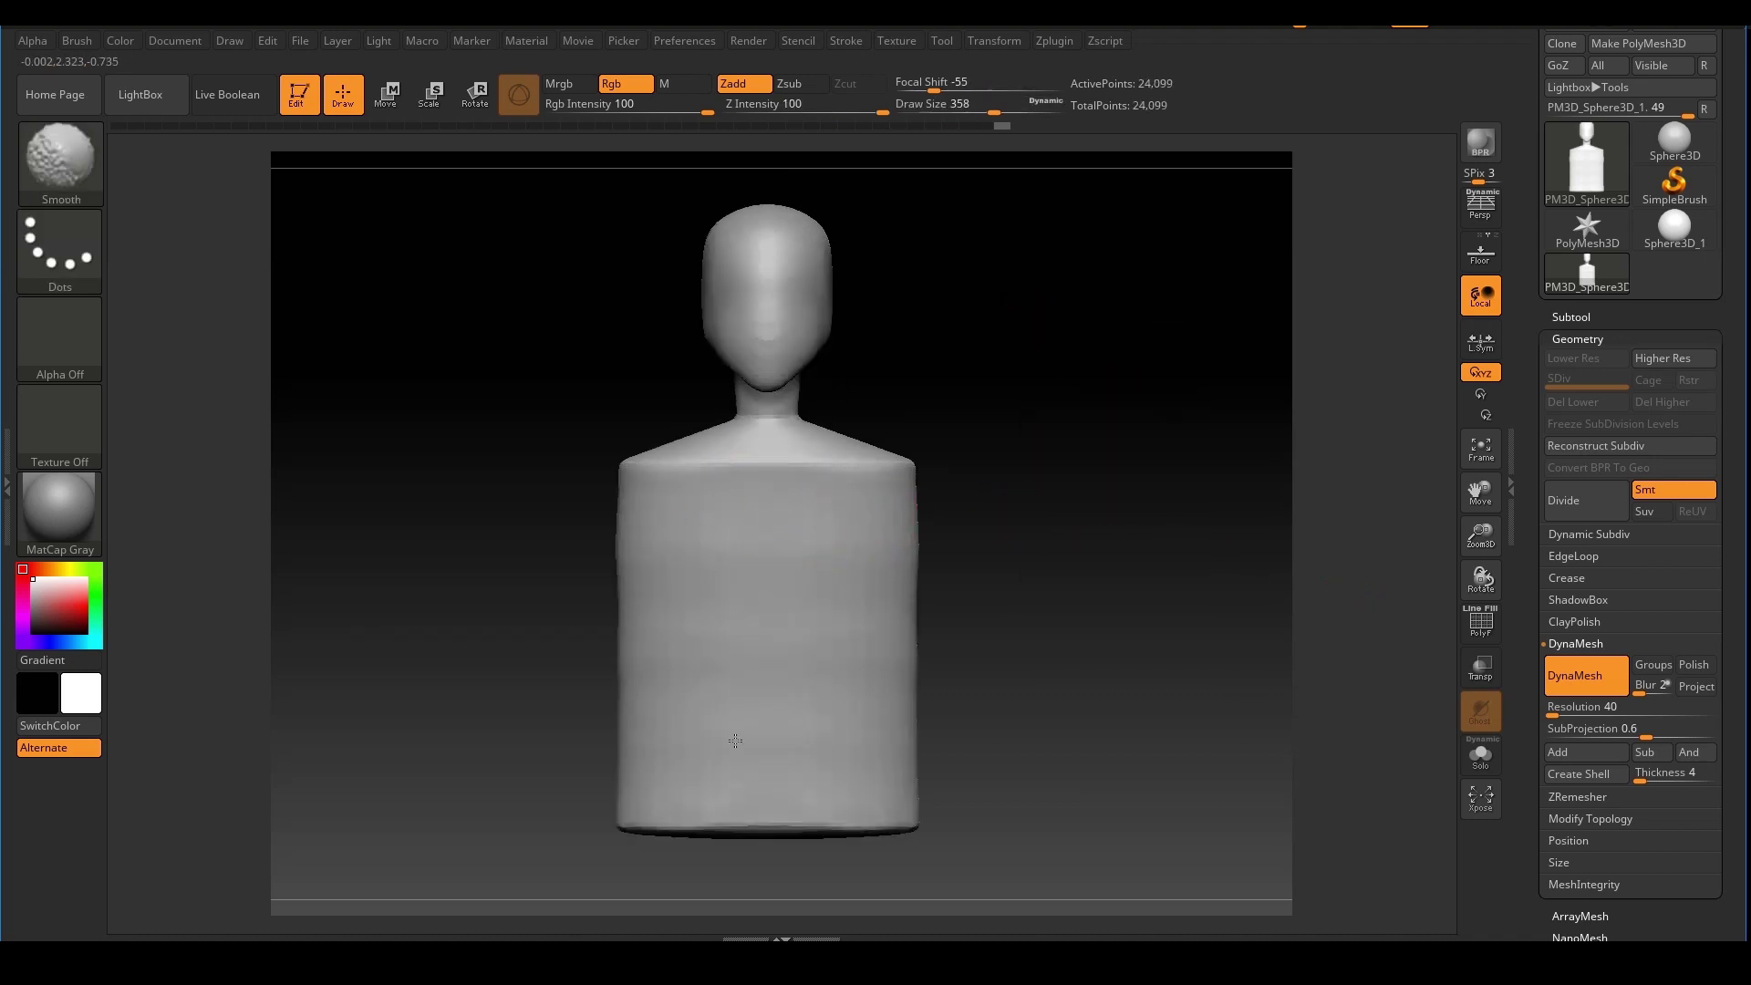
right_click_drag(735, 741, 880, 516)
right_click_drag(705, 632, 740, 496, "shift")
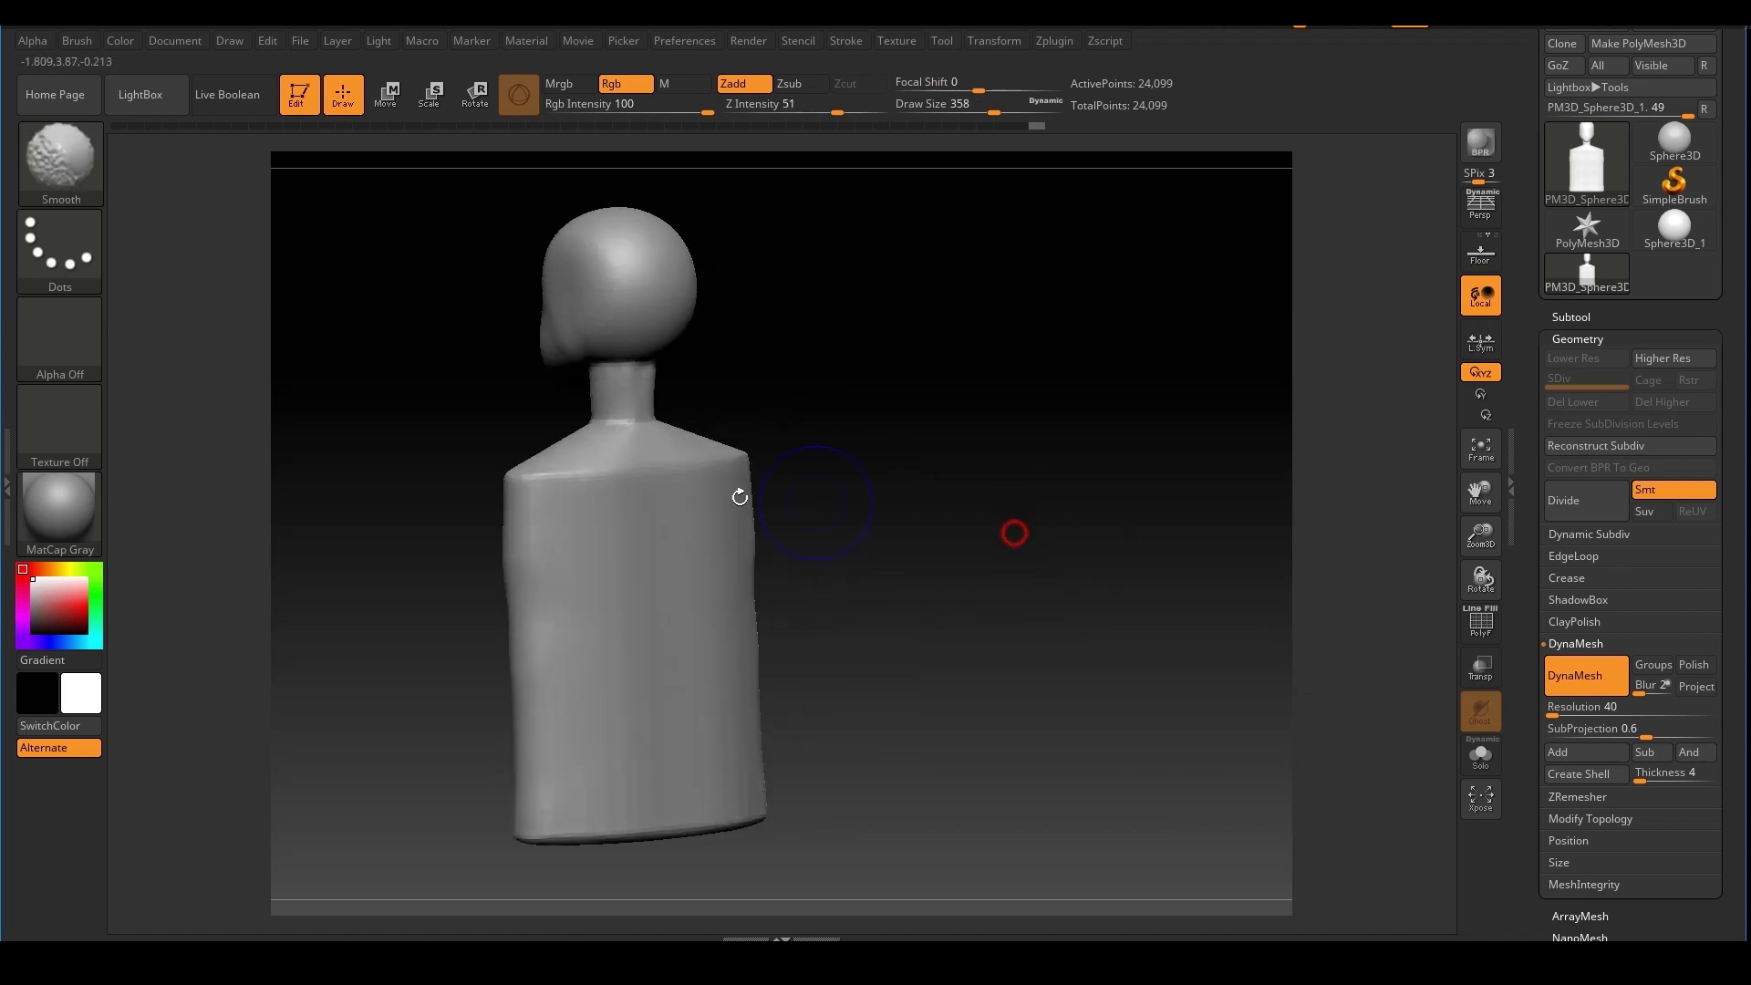
mouse_move(595, 495)
right_mouse_down("shift")
mouse_move(1025, 536)
mouse_move(1000, 462)
mouse_move(1024, 483)
right_mouse_up("shift")
Set the Move brush's draw size to 620
key("s")
key("s")
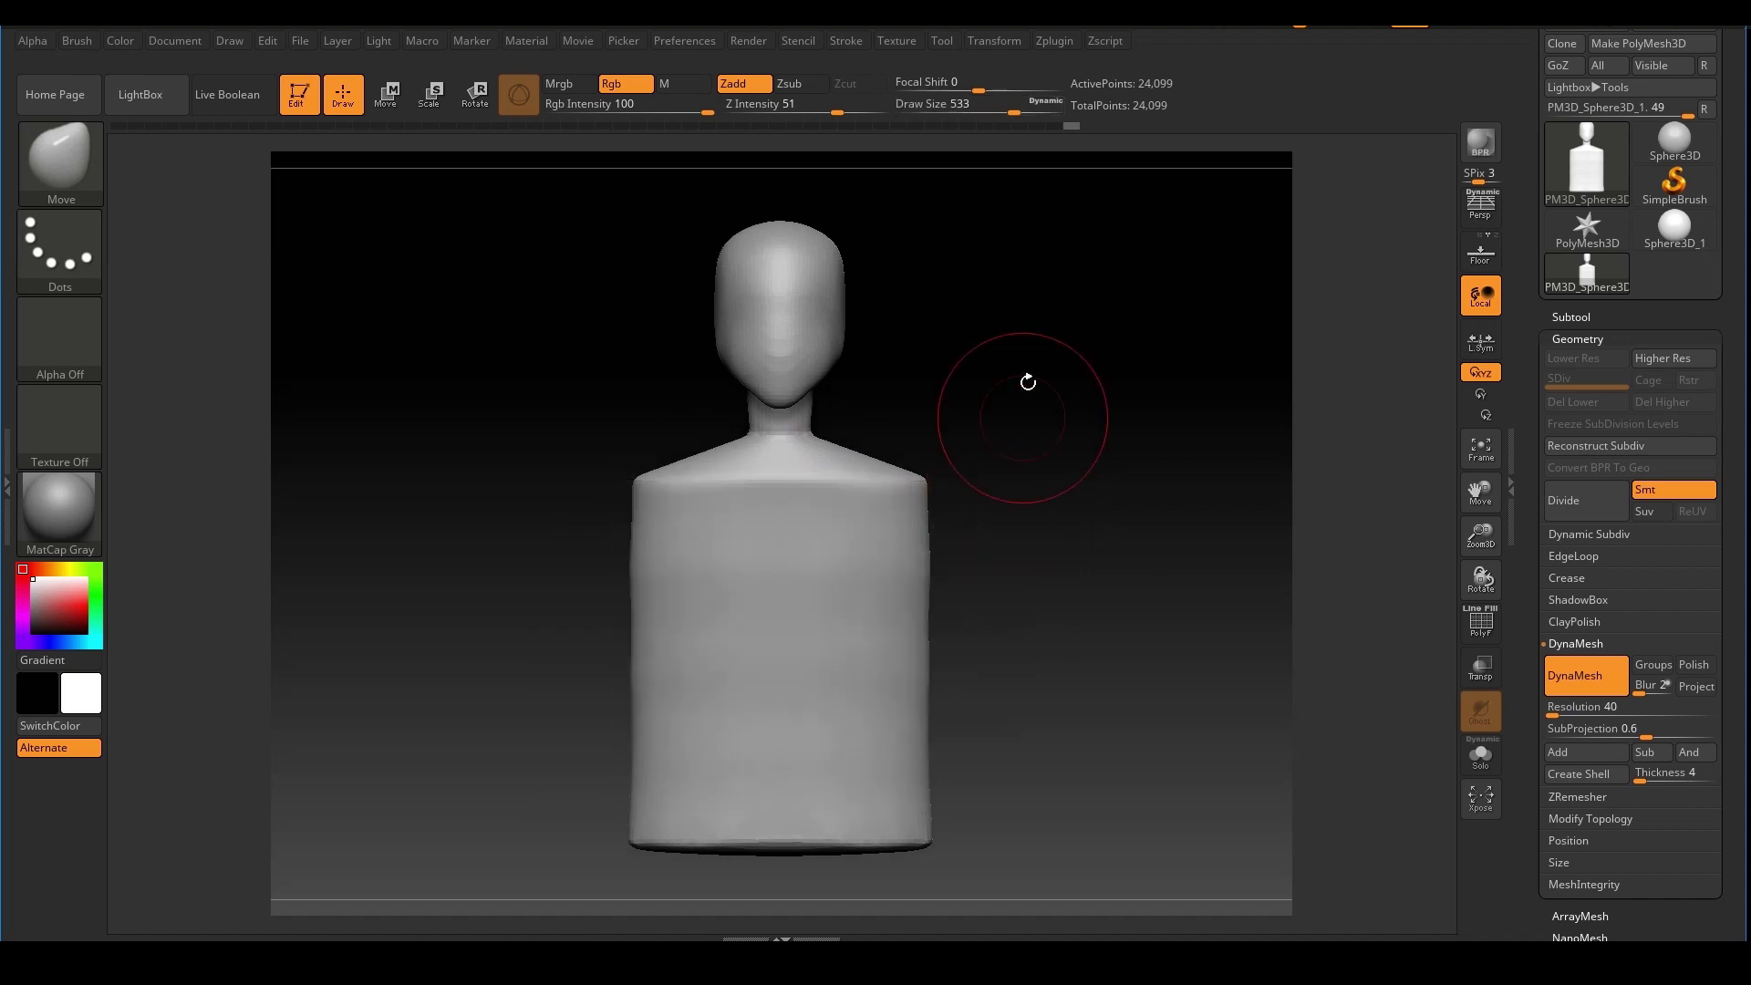
mouse_move(1030, 431)
left_mouse_down("alt")
mouse_move(1013, 398)
mouse_move(995, 413)
left_mouse_up("alt")
key("s")
left_click_drag(952, 504, 1010, 439)
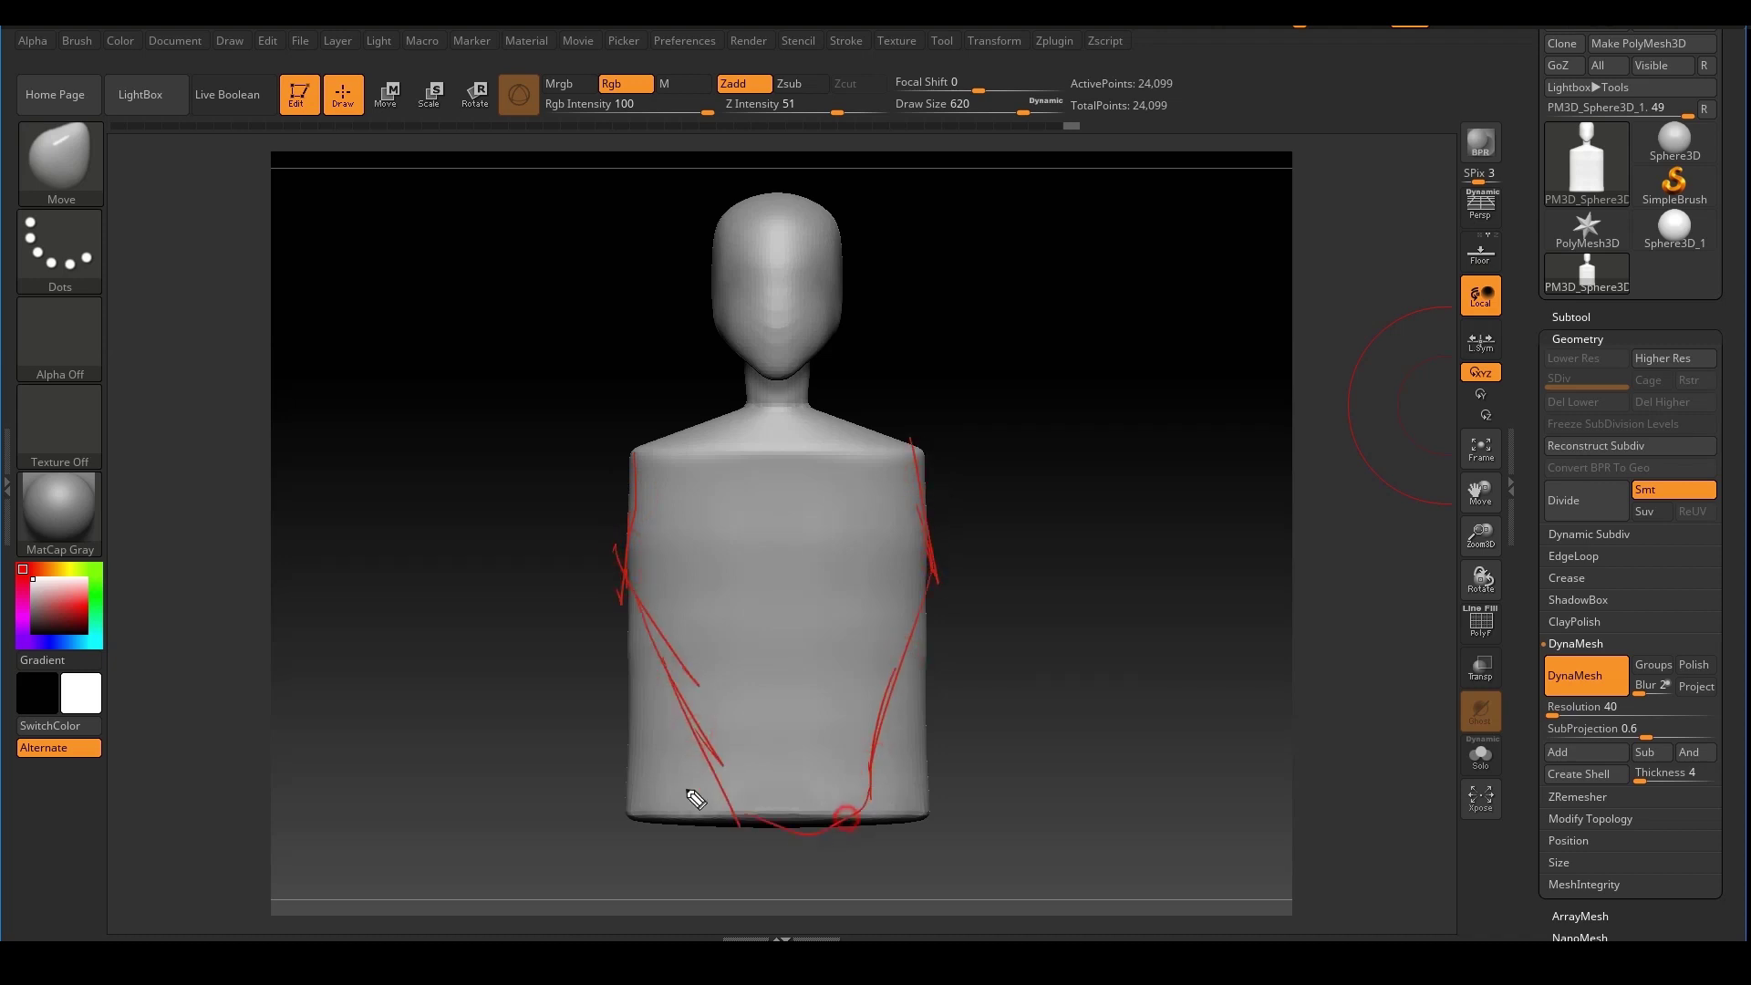
key("Escape")
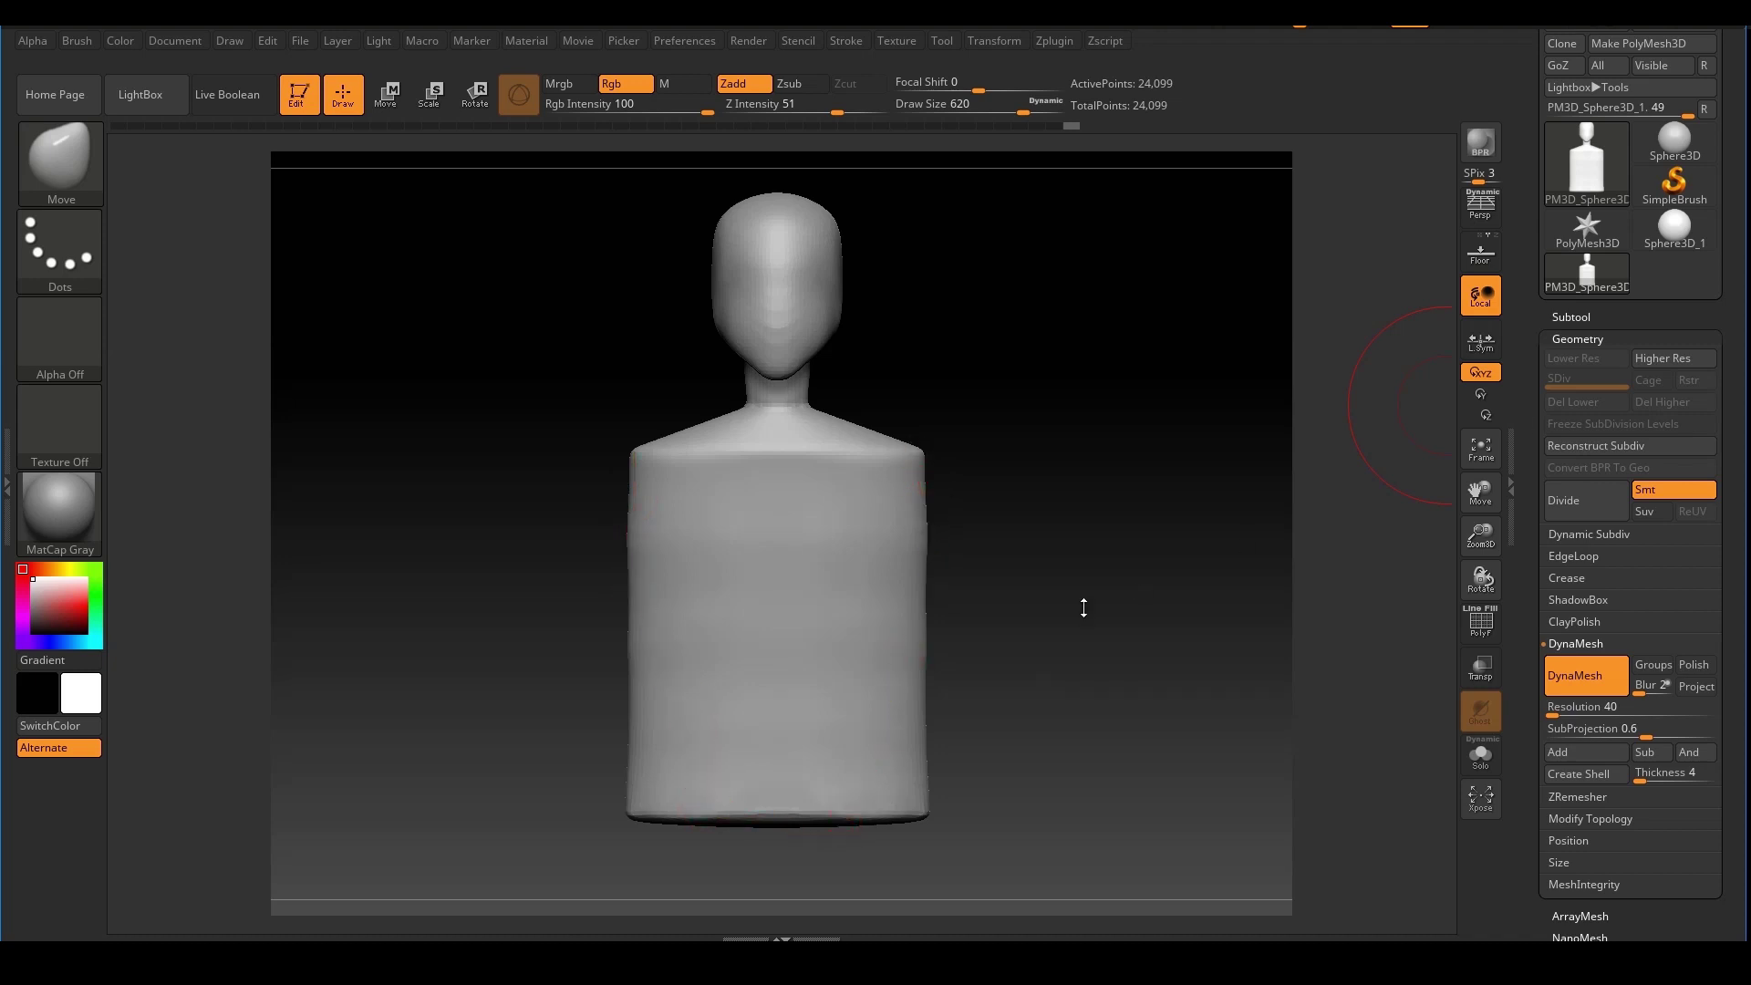
Choose MaskRect as the masking brush and mask the lower half of the torso with a rectangle
left_click_drag(1106, 621, 1091, 583, "shift")
key("ctrl")
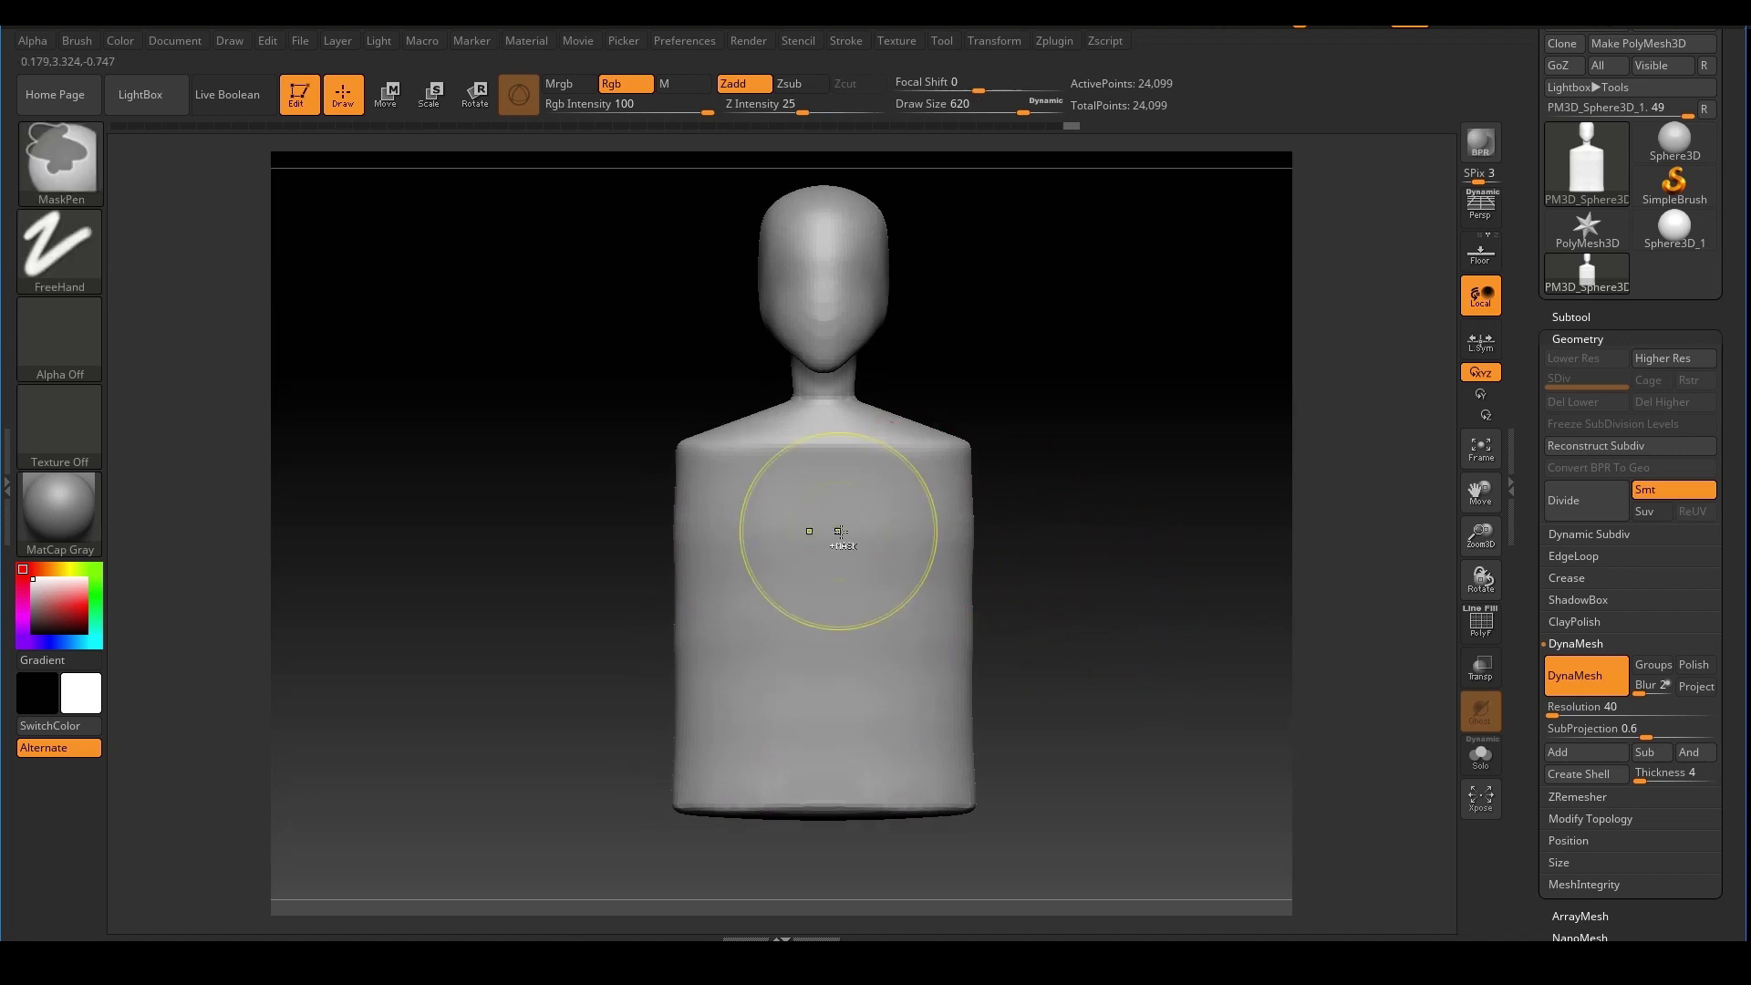
left_click(61, 160)
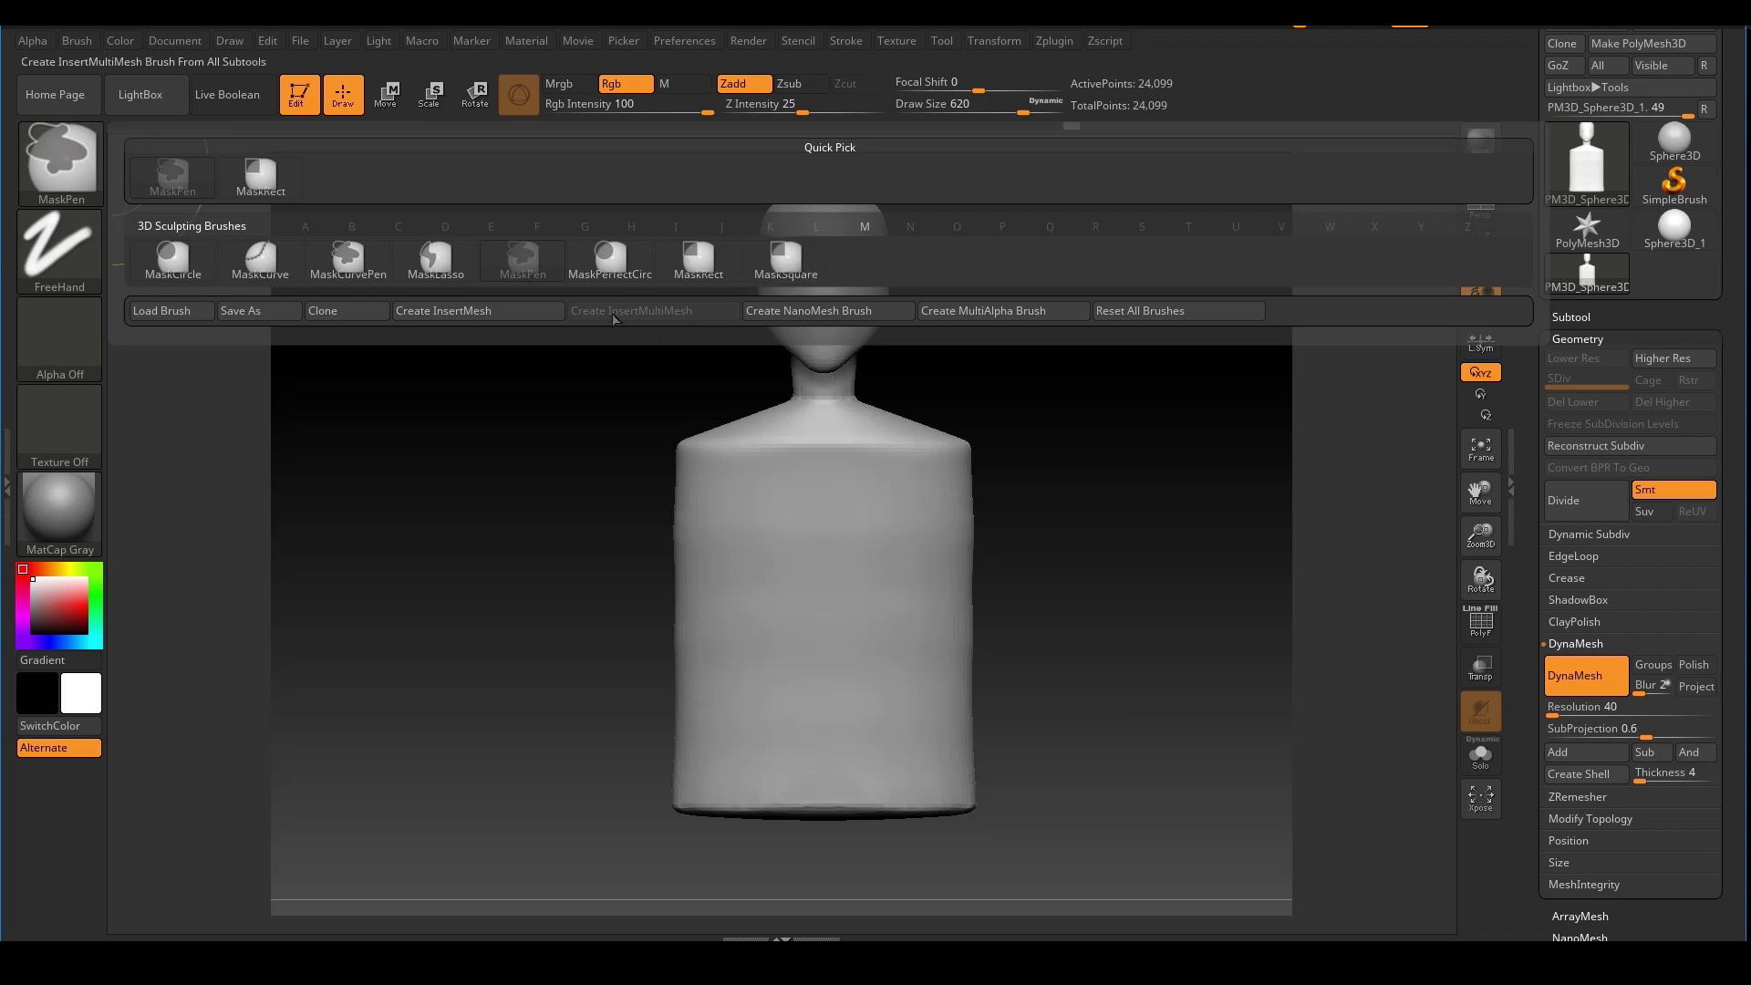
left_click(698, 262)
mouse_move(1098, 847)
left_mouse_down("ctrl")
mouse_move(575, 704)
mouse_move(574, 618)
left_mouse_up("ctrl")
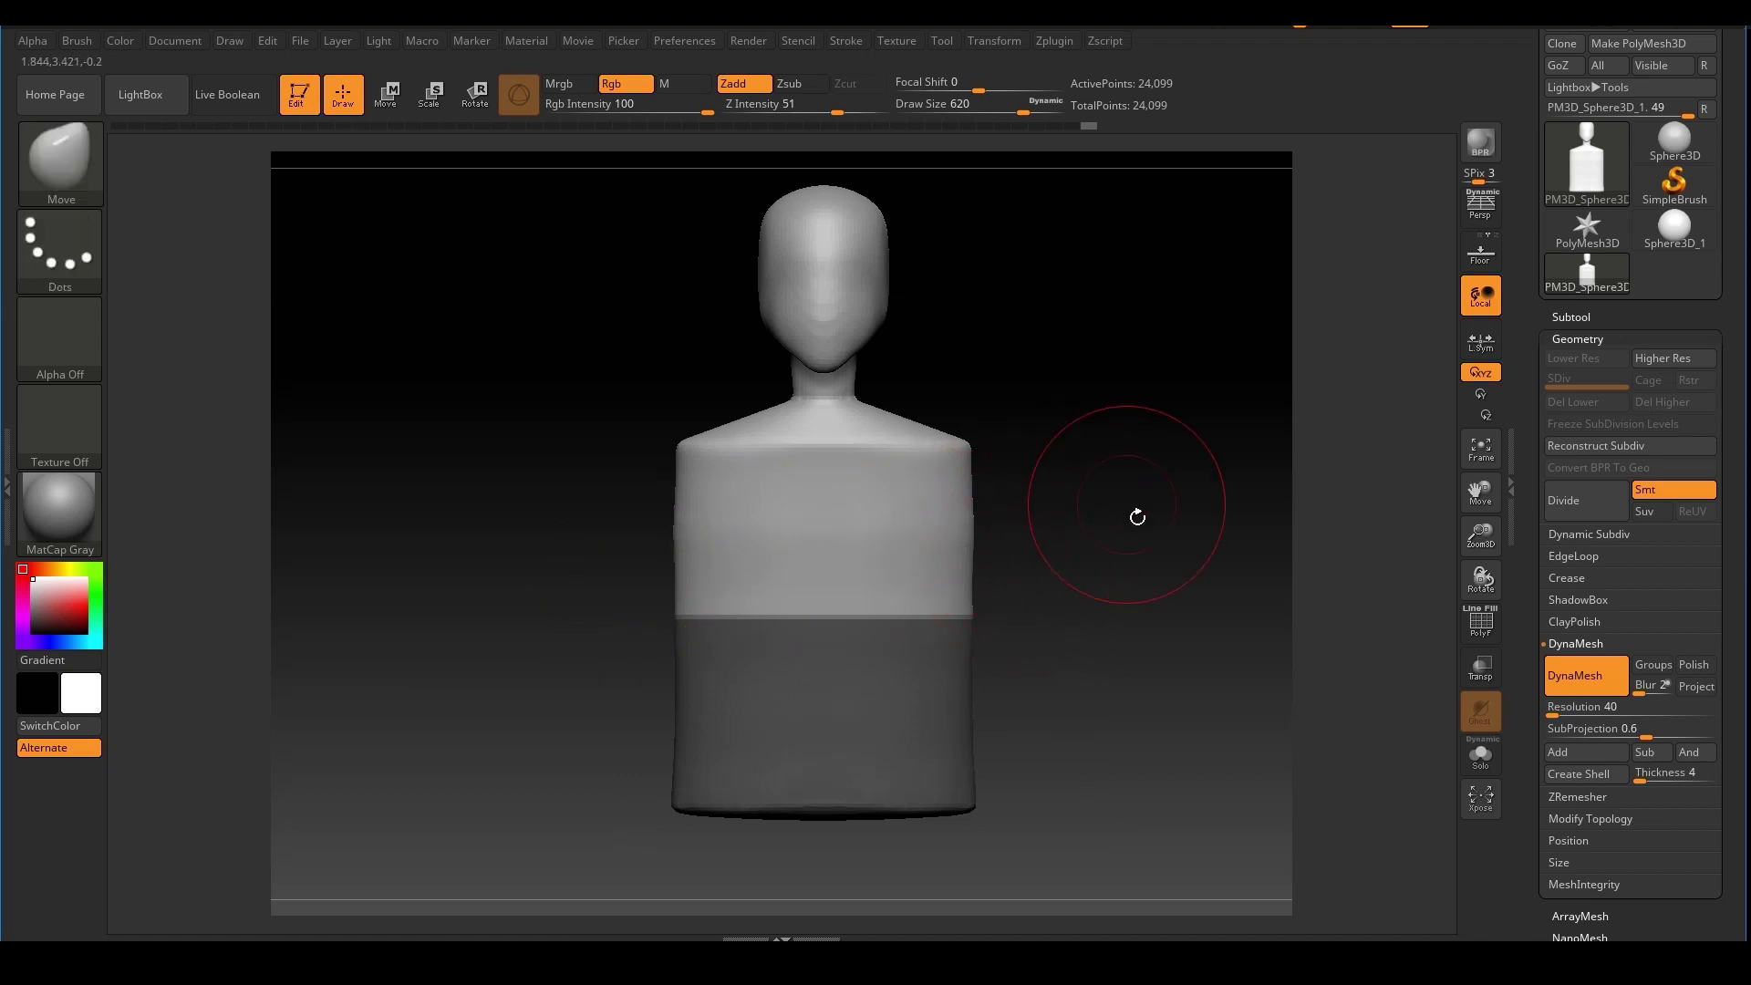
Blur the edge of the lower-torso mask several times to give it a wide, soft transition
left_click_drag(1134, 512, 1026, 466)
key("ctrl")
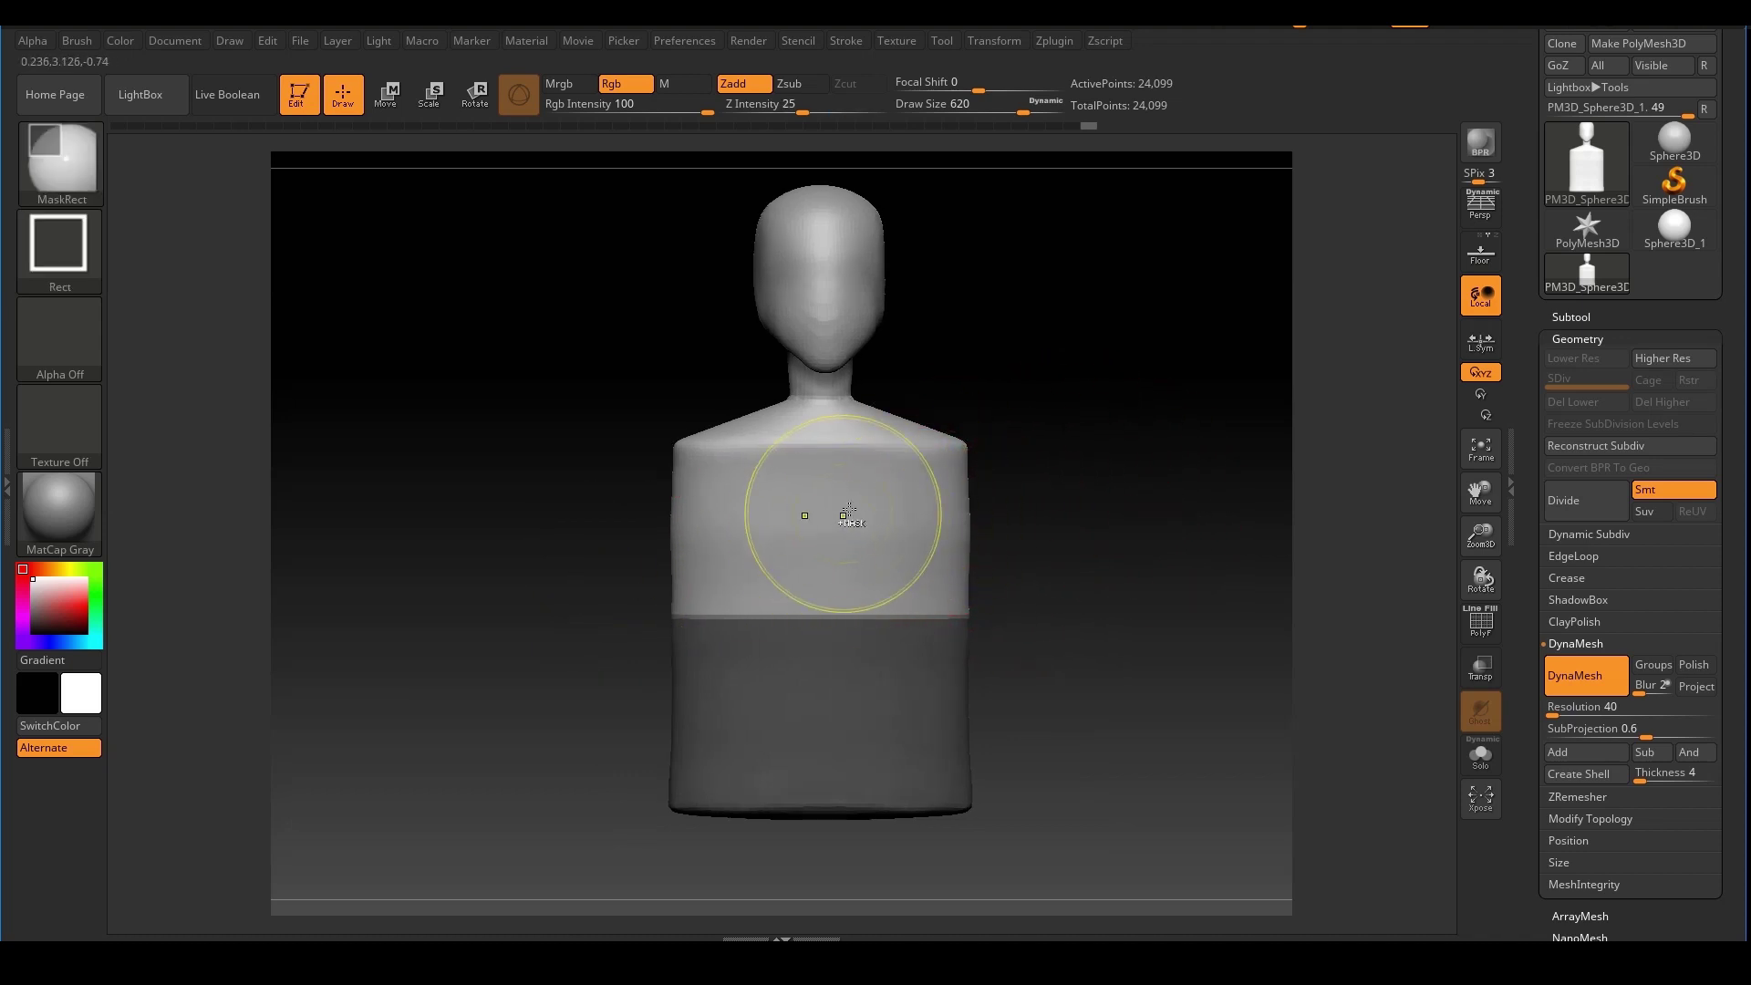
left_click(899, 498, "ctrl")
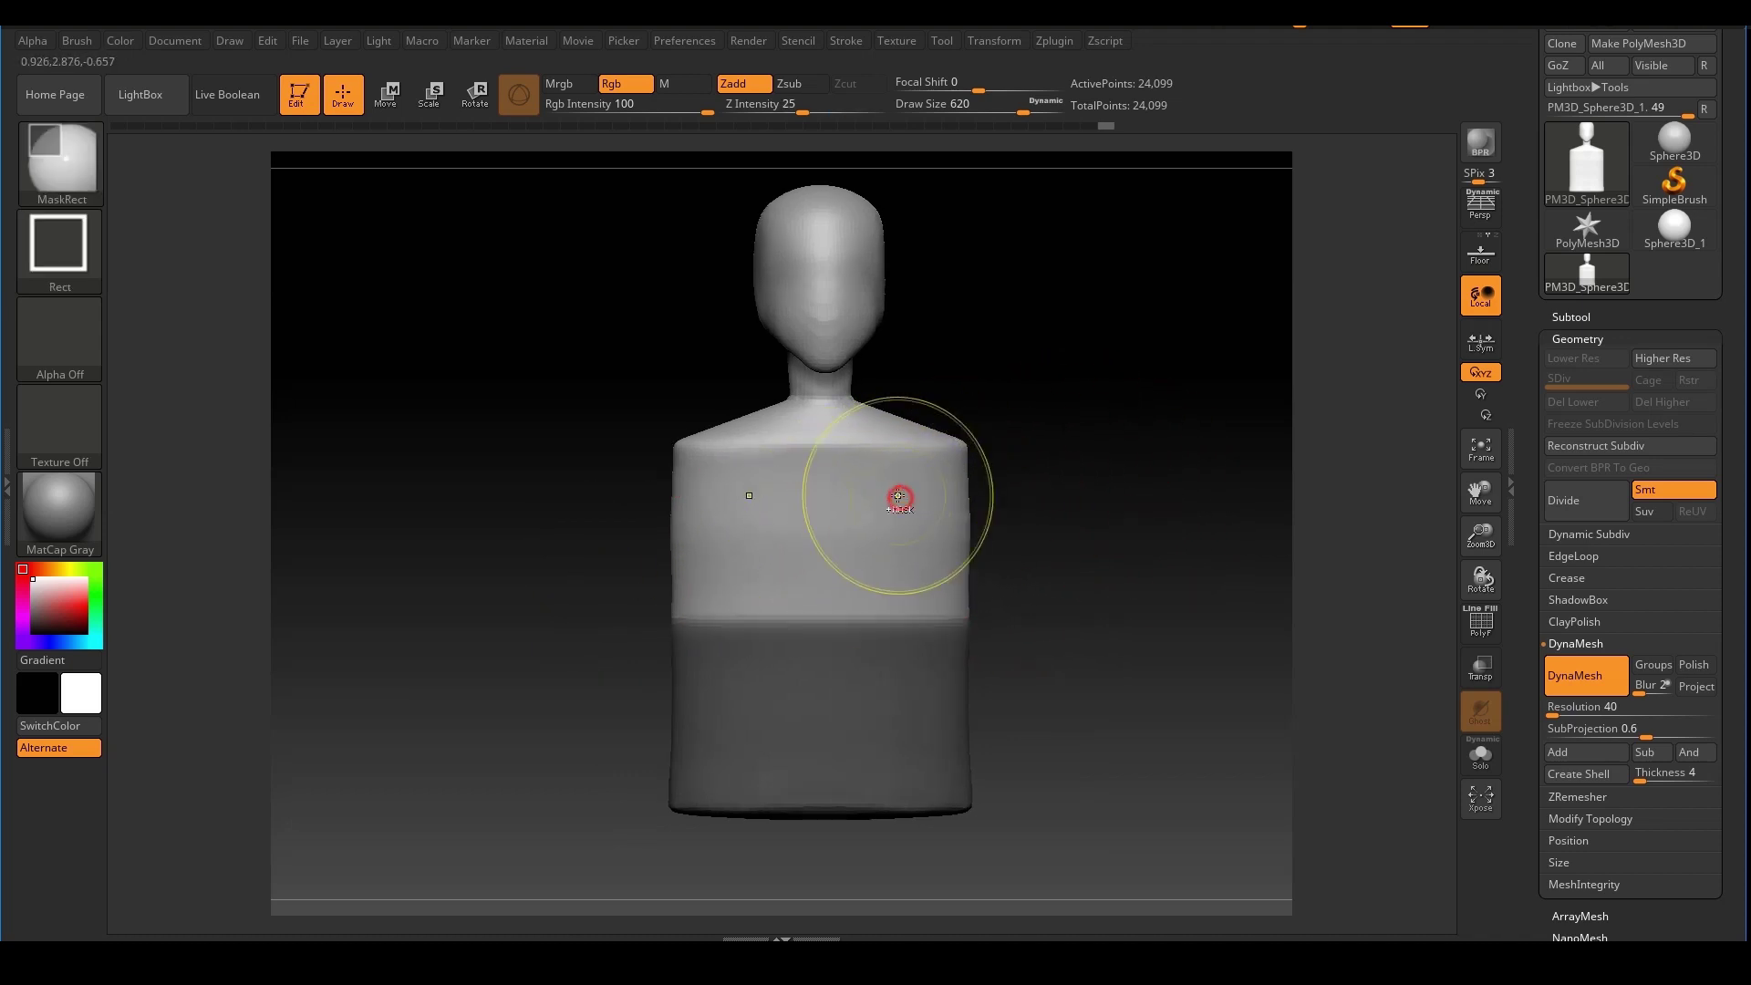
left_click(901, 504, "ctrl")
left_click(905, 505, "ctrl")
right_click_drag(934, 544, 953, 549, "ctrl")
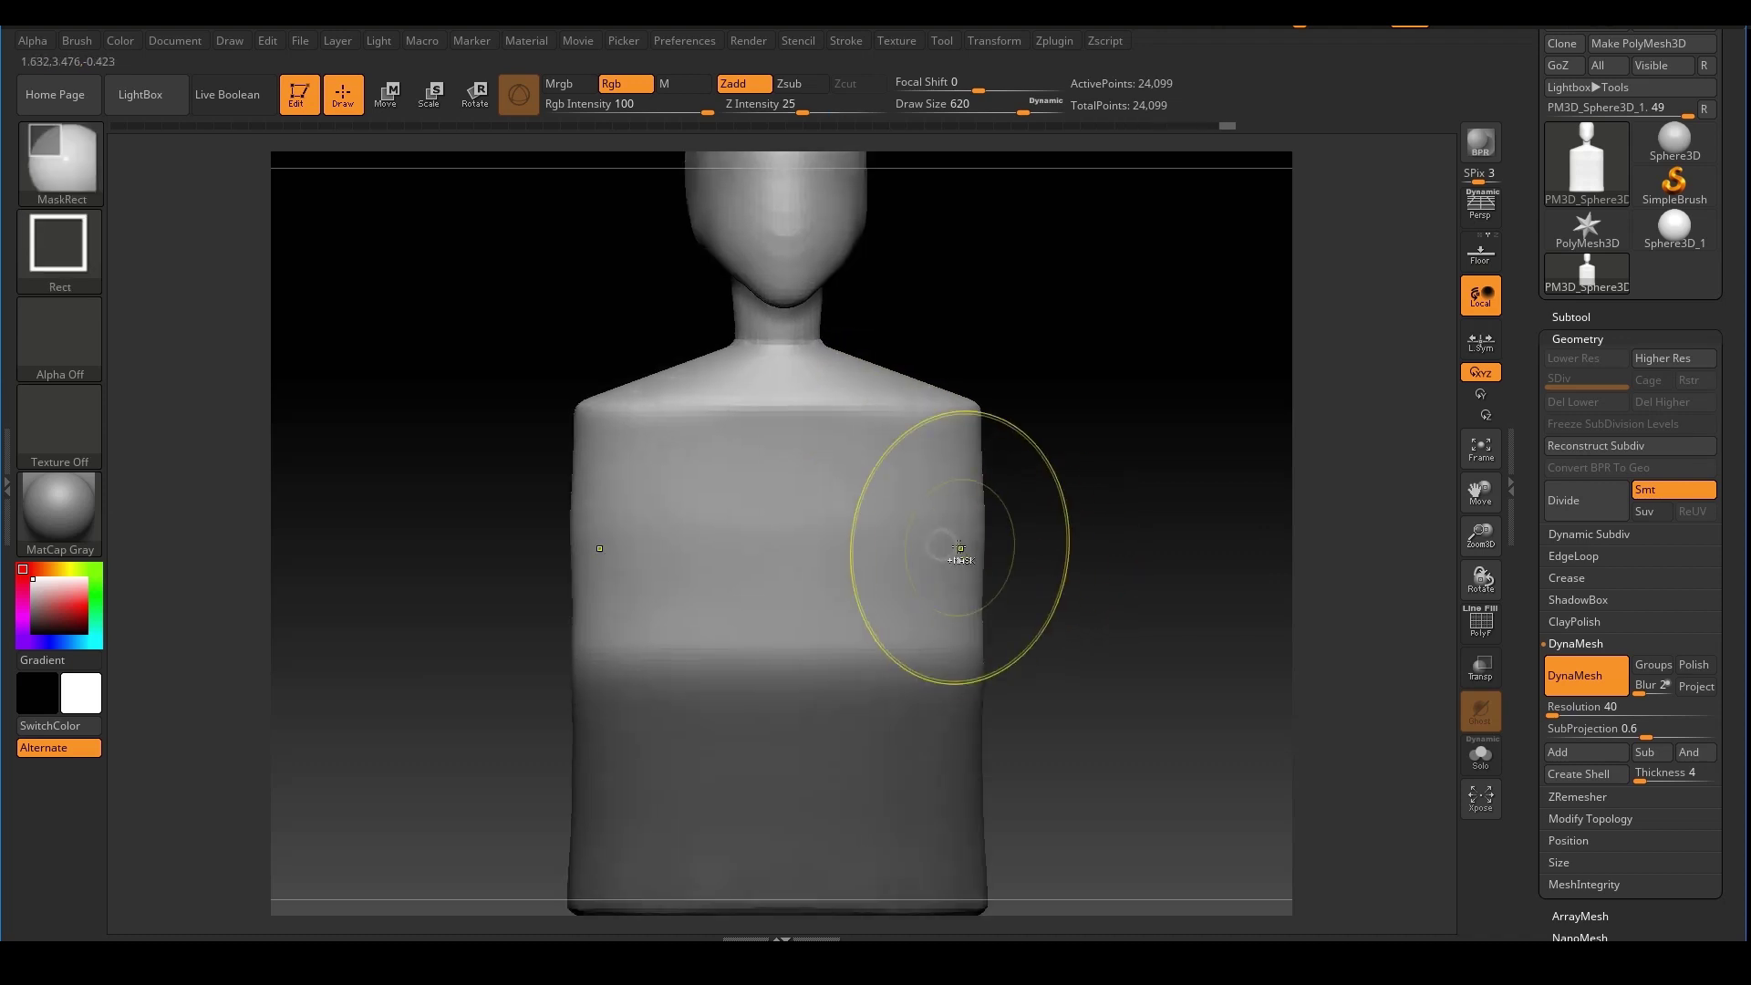
left_click(891, 506, "ctrl")
left_click_drag(1099, 520, 1130, 526)
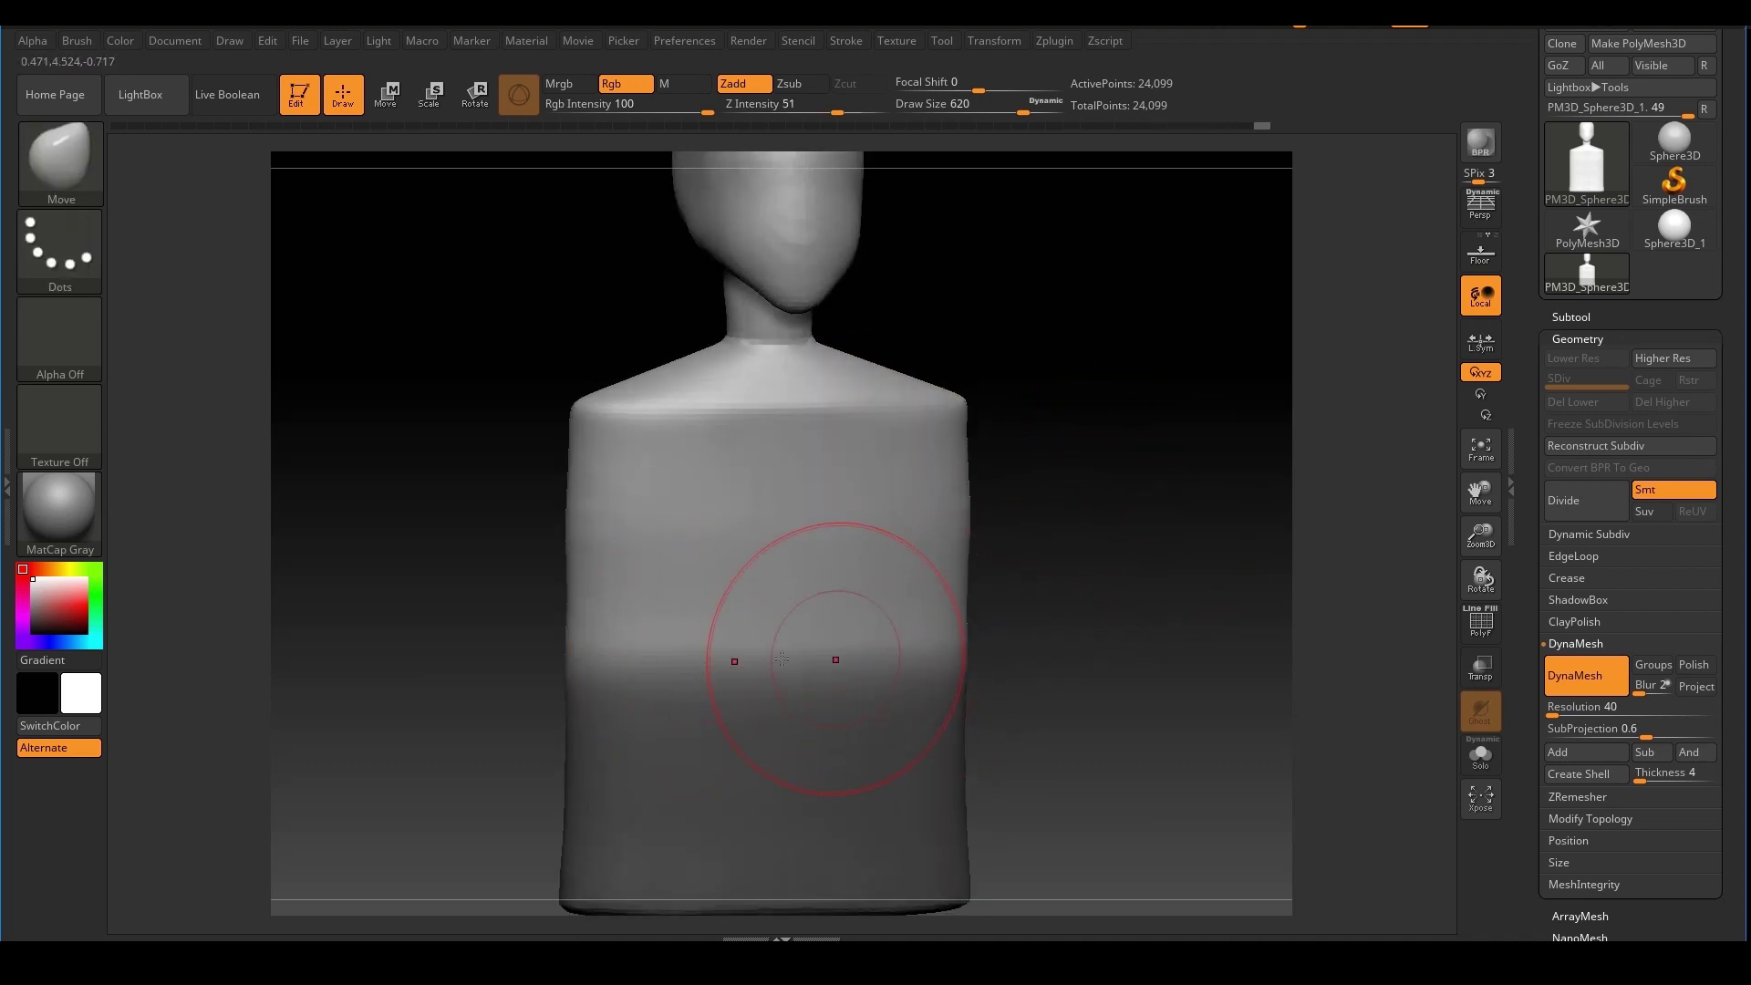
left_click_drag(1023, 595, 978, 625)
left_click(872, 495, "ctrl")
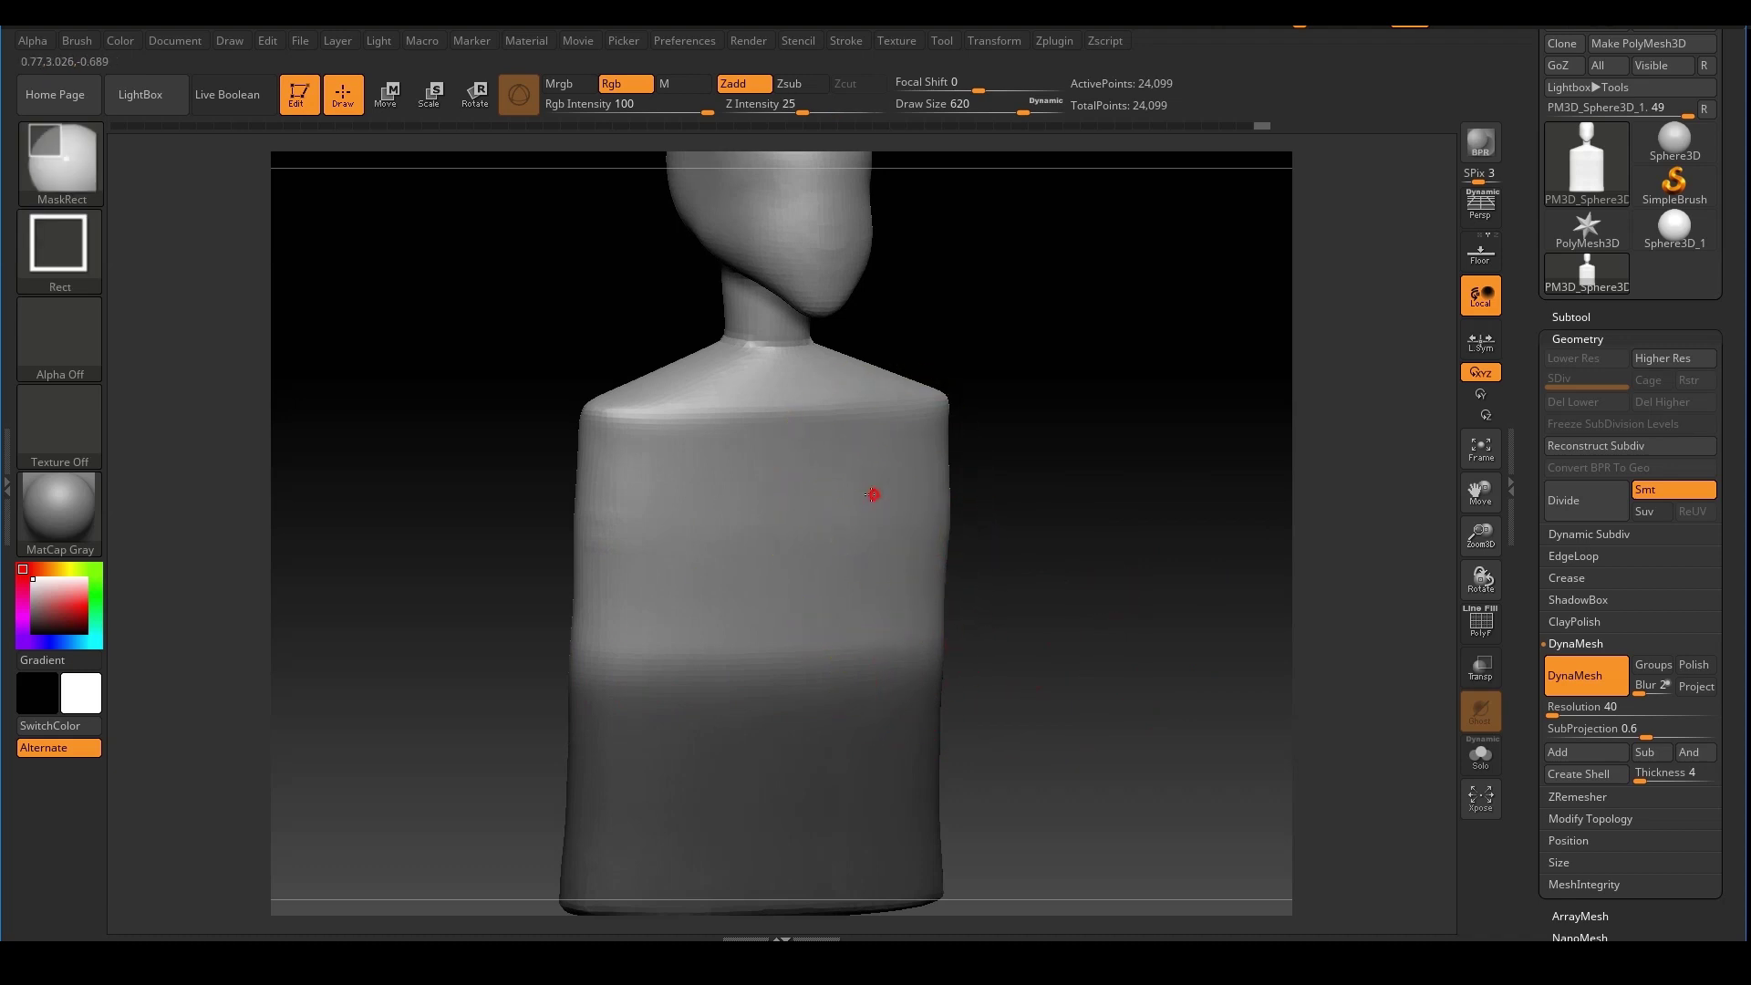
left_click_drag(1087, 536, 1012, 561)
left_click_drag(1144, 581, 1072, 588)
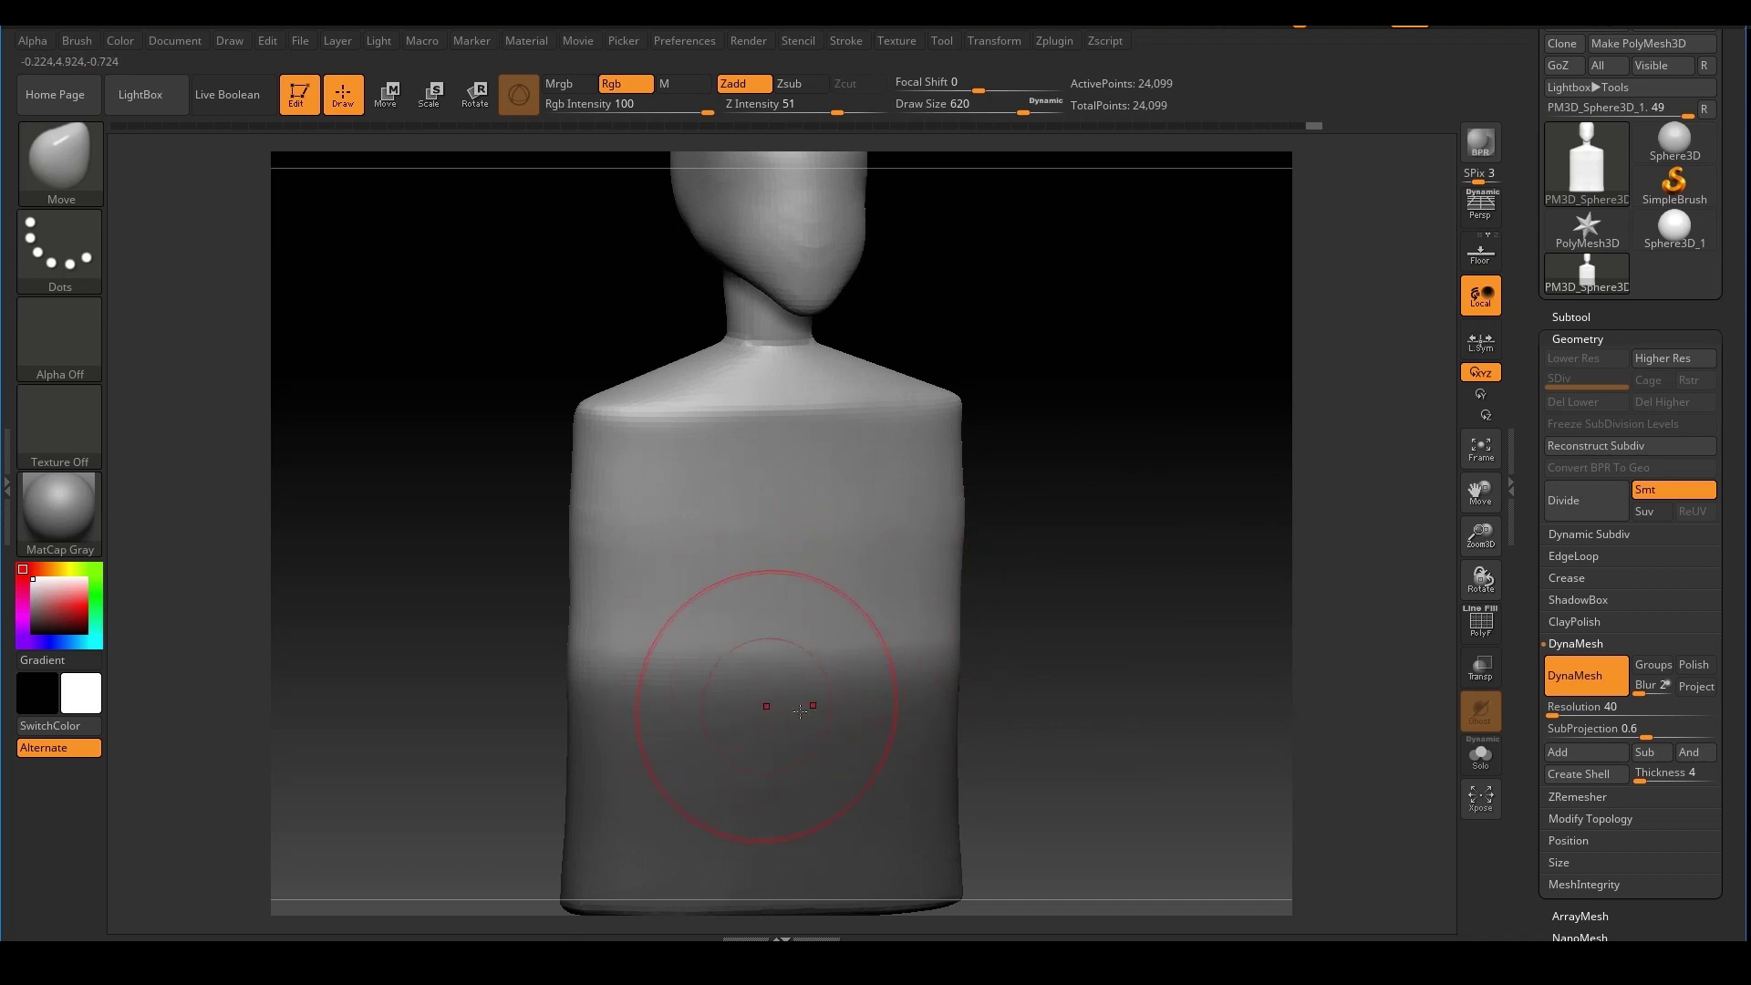
right_click_drag(1016, 631, 958, 612, "ctrl")
mouse_move(967, 607)
left_mouse_down()
mouse_move(961, 528)
mouse_move(946, 567)
left_mouse_up()
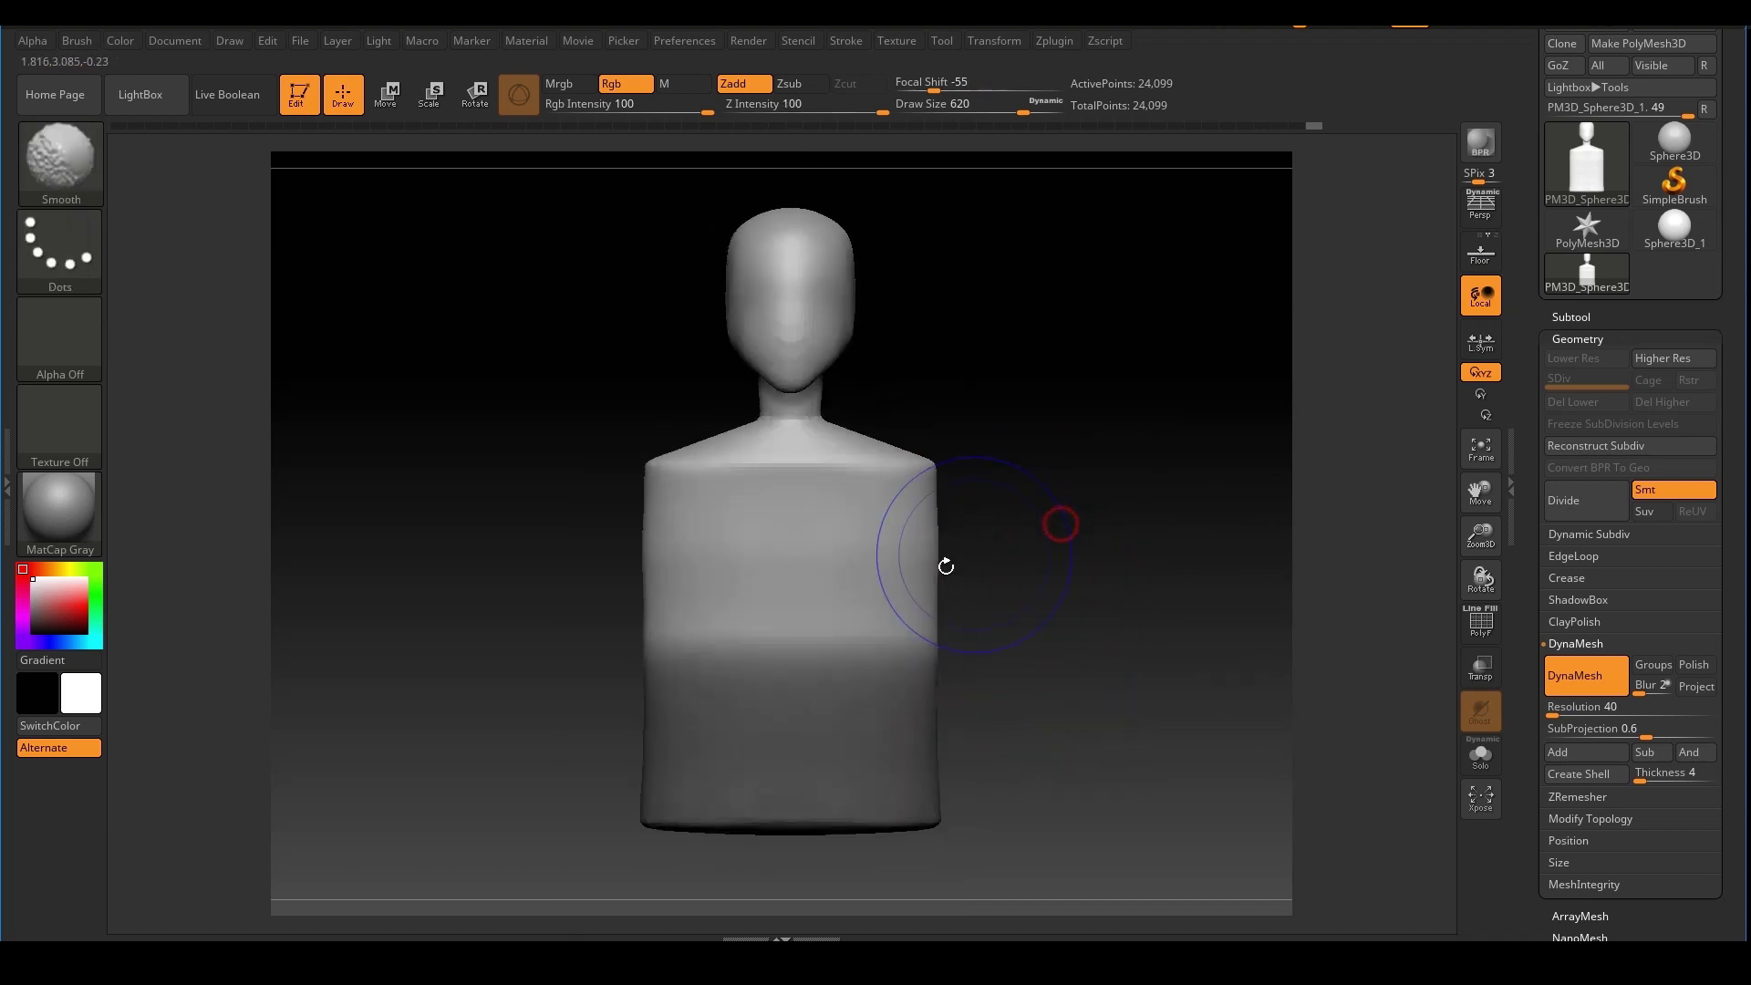
Invert the mask and scale the unmasked lower torso along X to about 80% of its width
mouse_move(1037, 513)
left_mouse_down("alt")
mouse_move(939, 472)
mouse_move(992, 496)
left_mouse_up("alt")
left_click(1008, 486, "ctrl")
key("r")
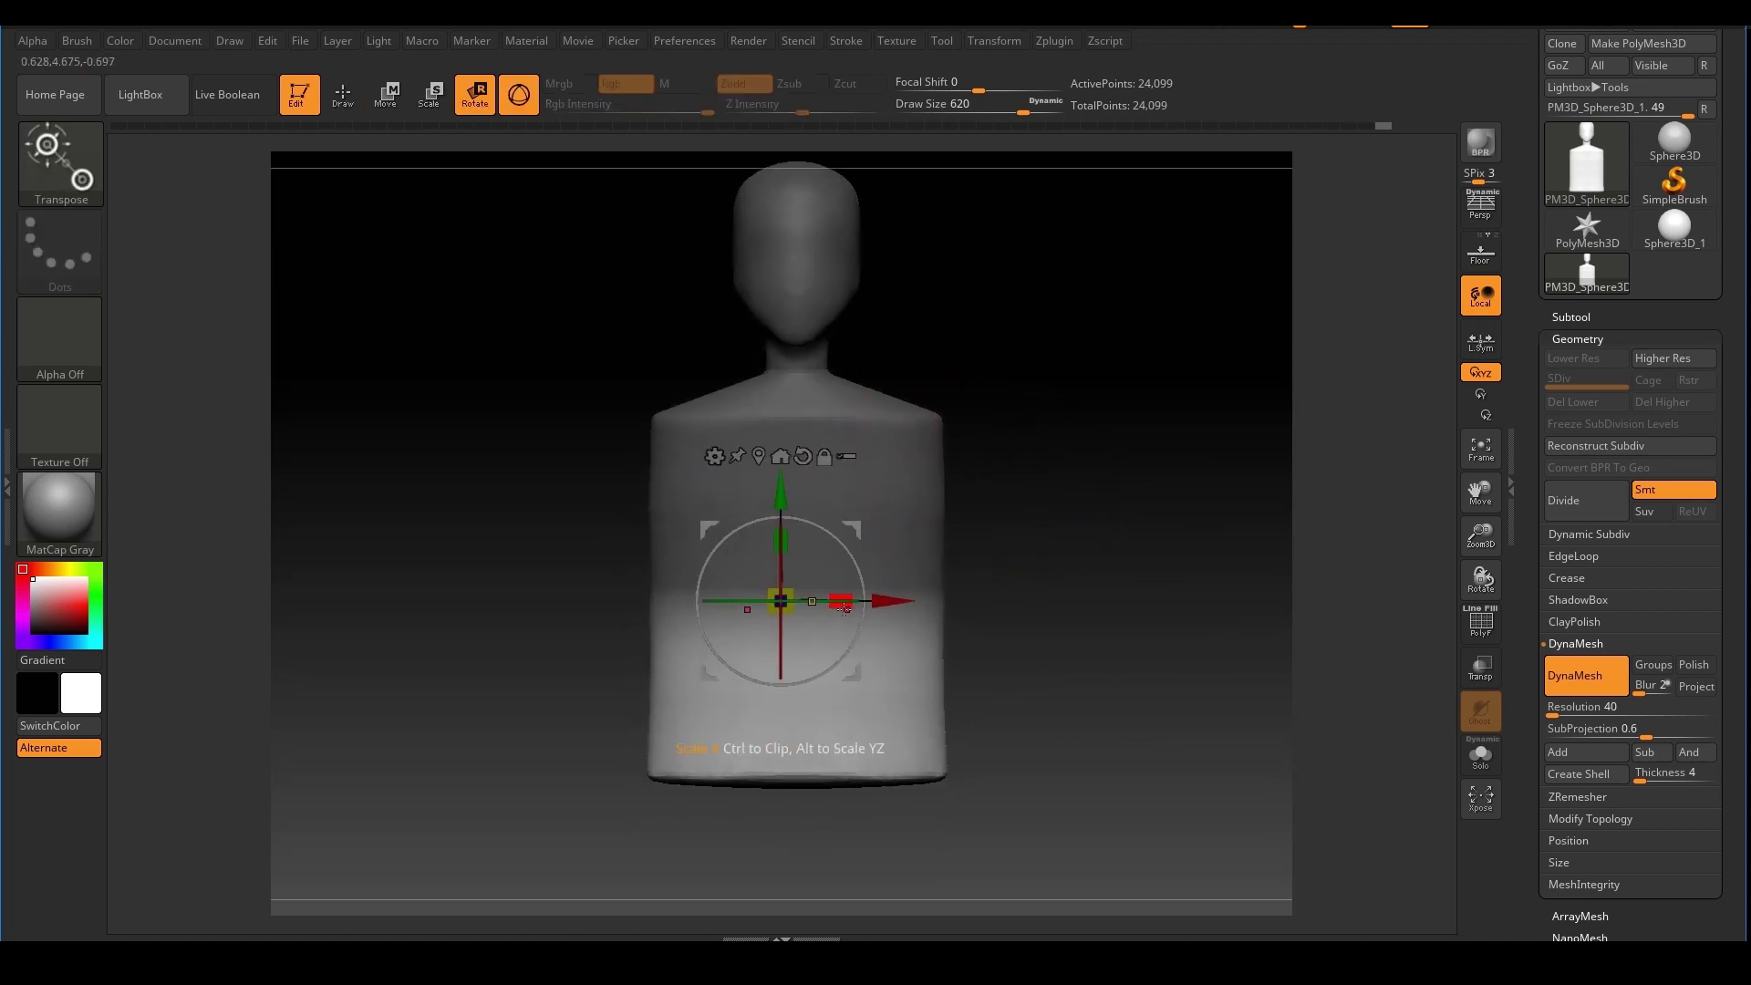
left_click_drag(845, 604, 823, 605)
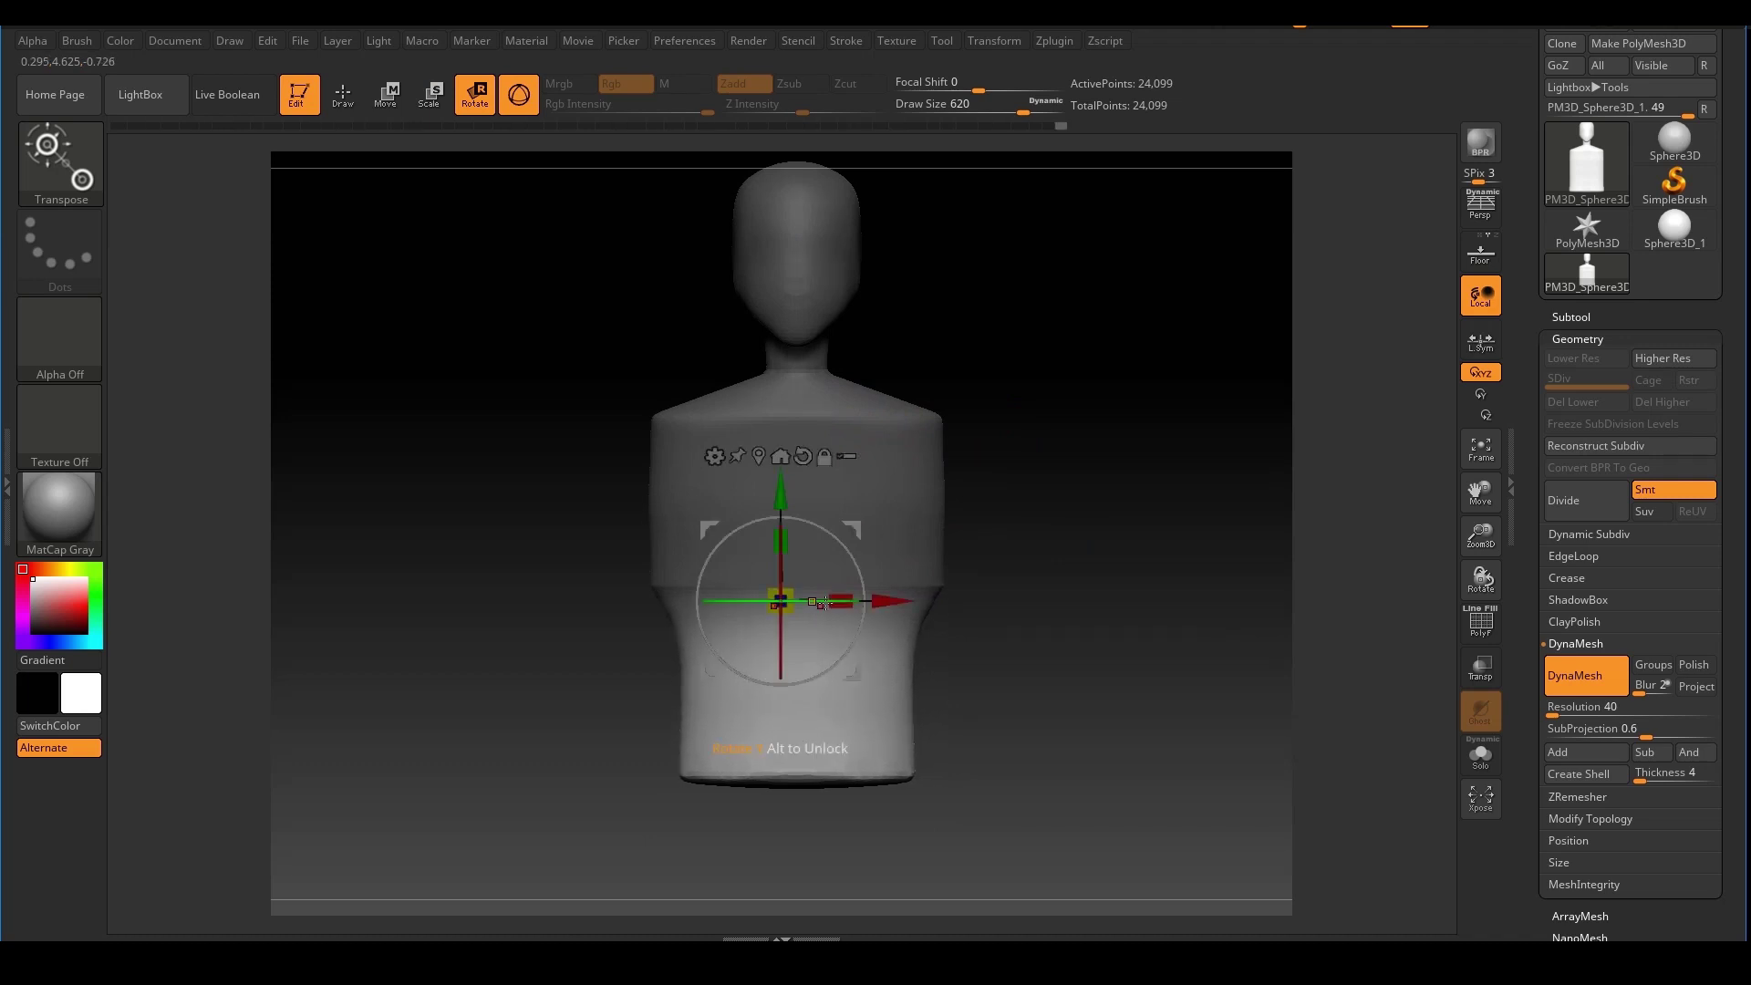
Return to Draw mode, clear the mask and smooth the transition into the narrowed waist
key("q")
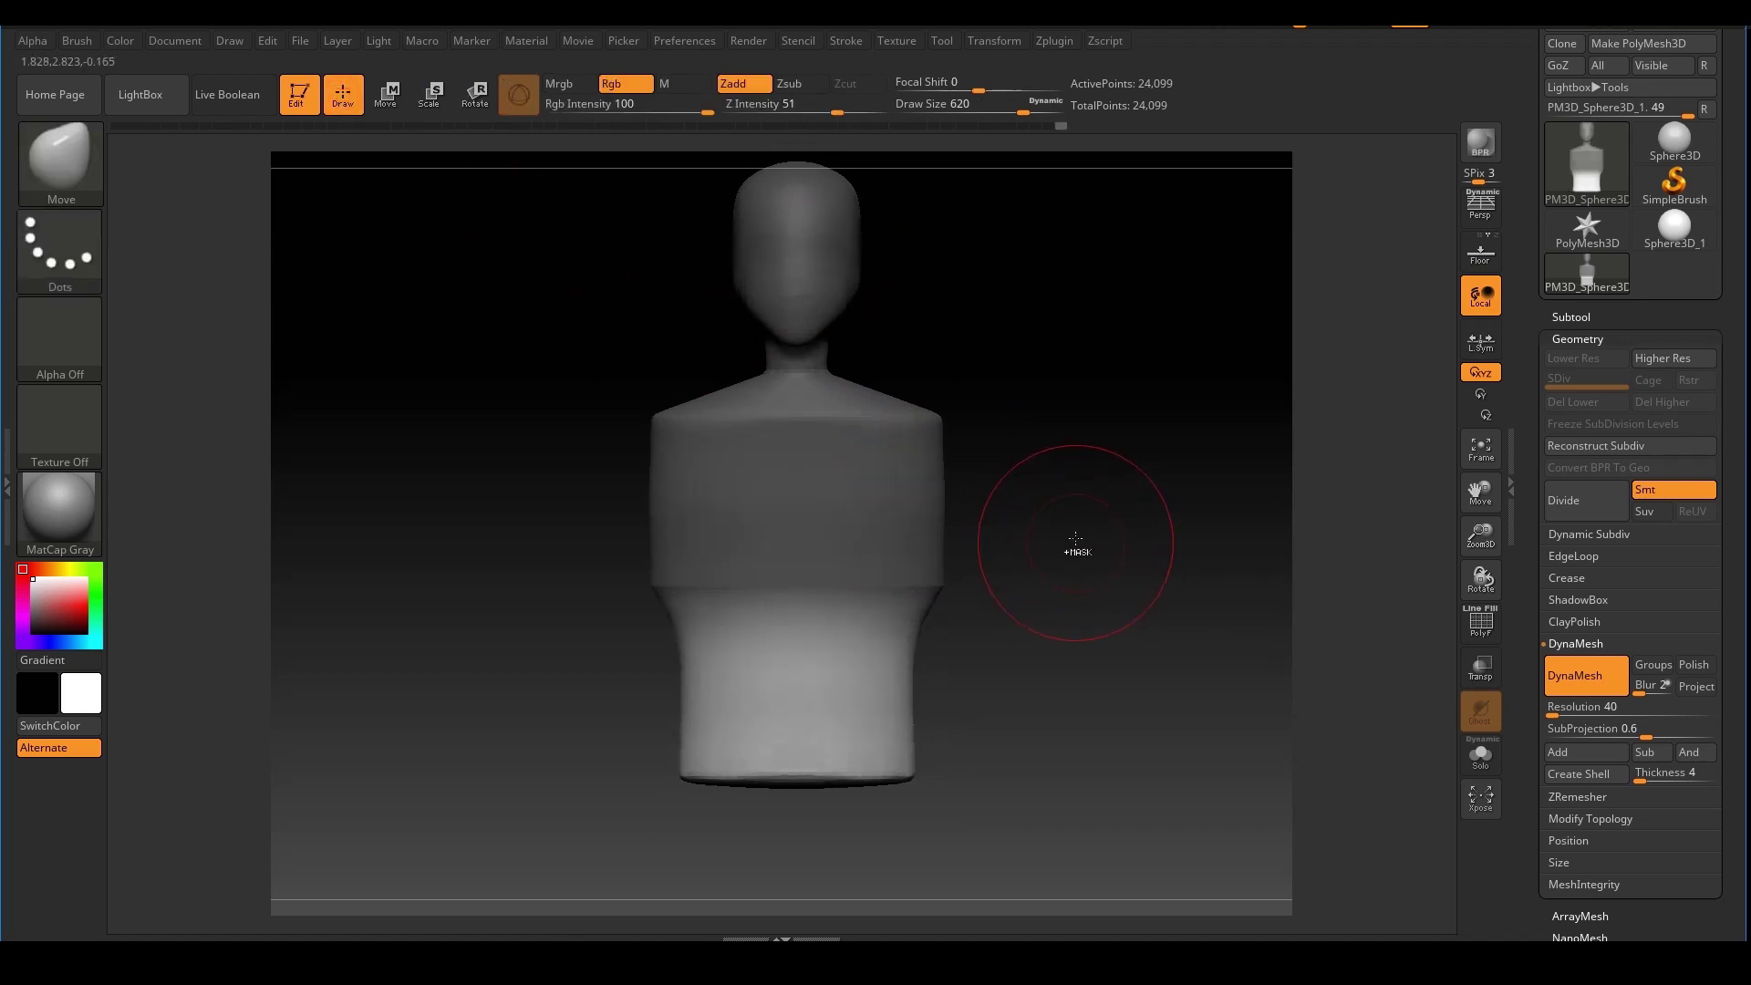
left_click_drag(1077, 538, 1153, 578, "ctrl")
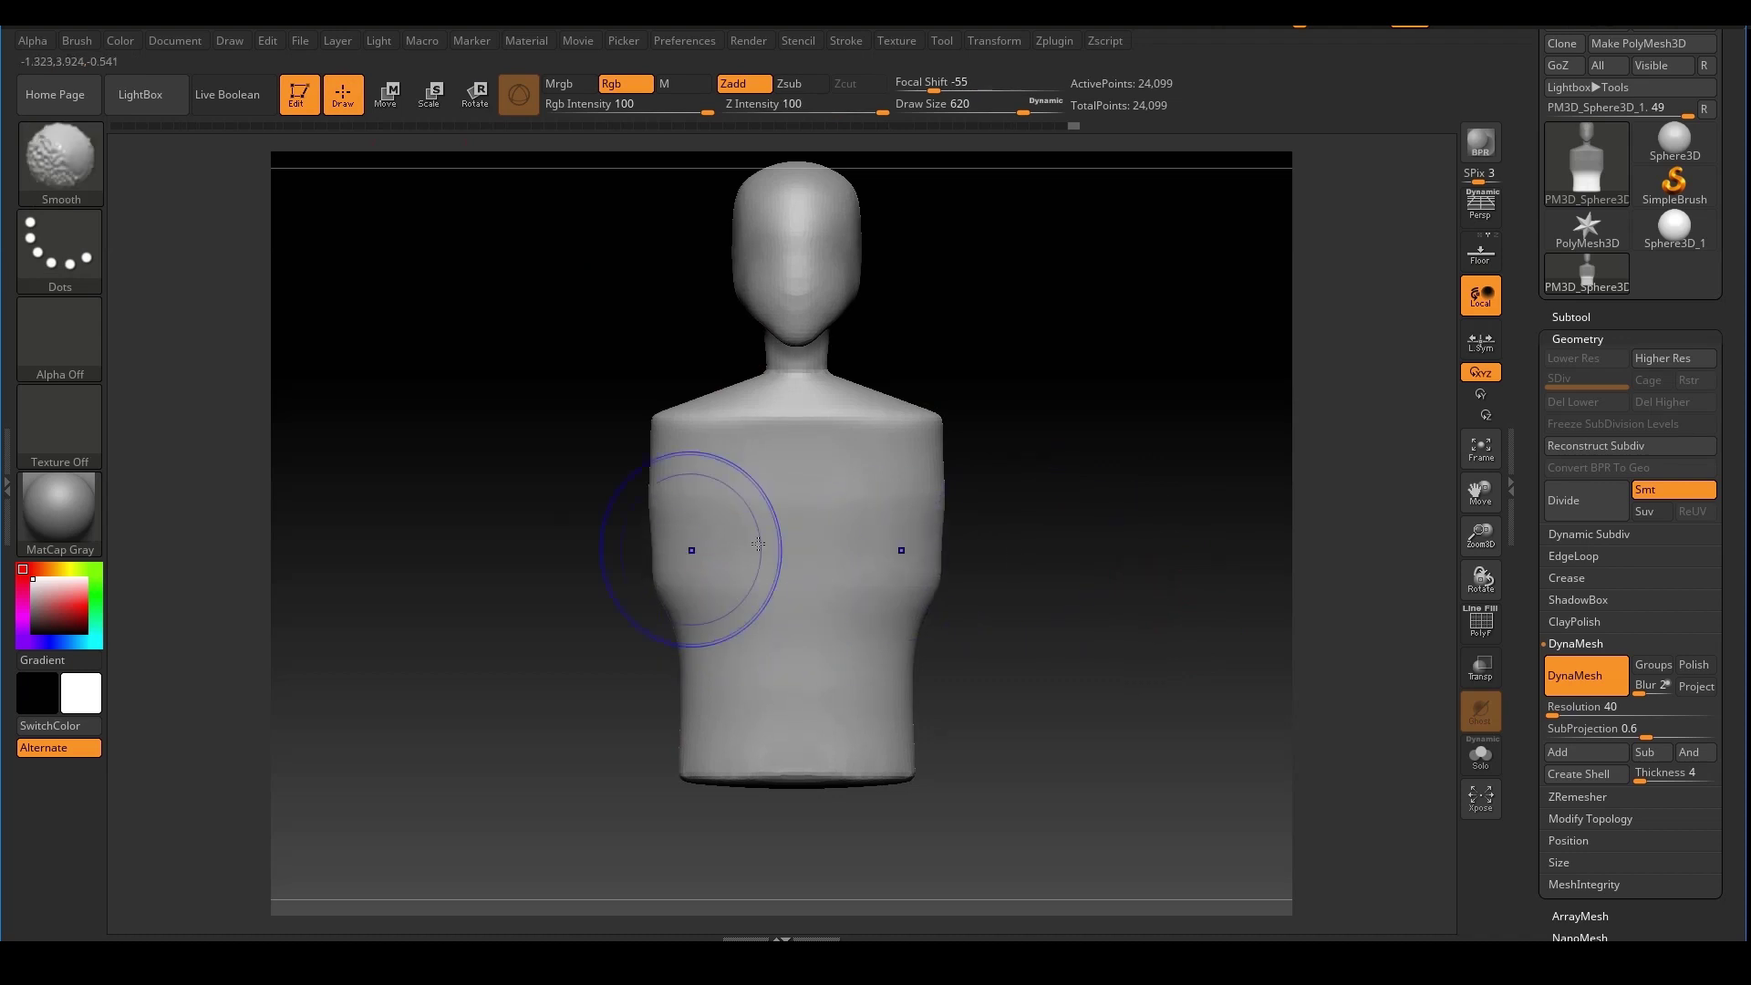
mouse_move(1012, 552)
left_mouse_down()
mouse_move(1103, 560)
mouse_move(999, 501)
mouse_move(1026, 474)
left_mouse_up()
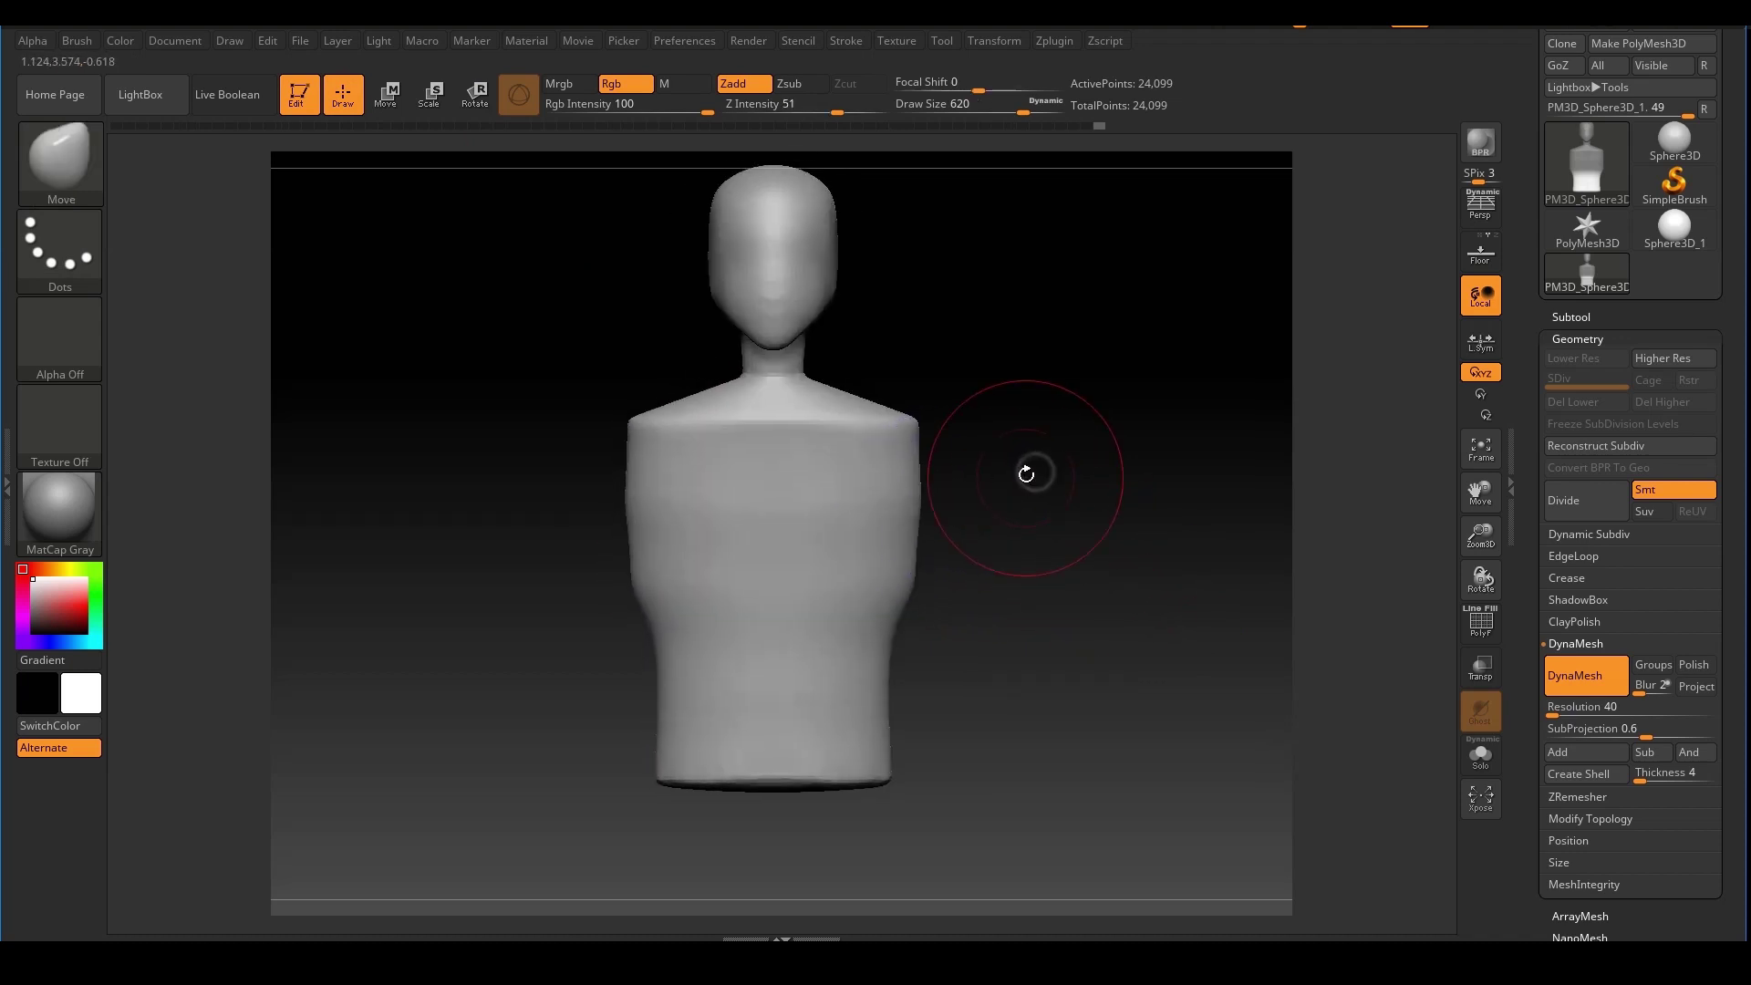
mouse_move(1031, 514)
right_mouse_down("ctrl")
mouse_move(1016, 501)
mouse_move(1029, 547)
right_mouse_up("ctrl")
right_click_drag(1071, 364, 1082, 394, "alt")
right_click_drag(979, 470, 962, 414, "ctrl")
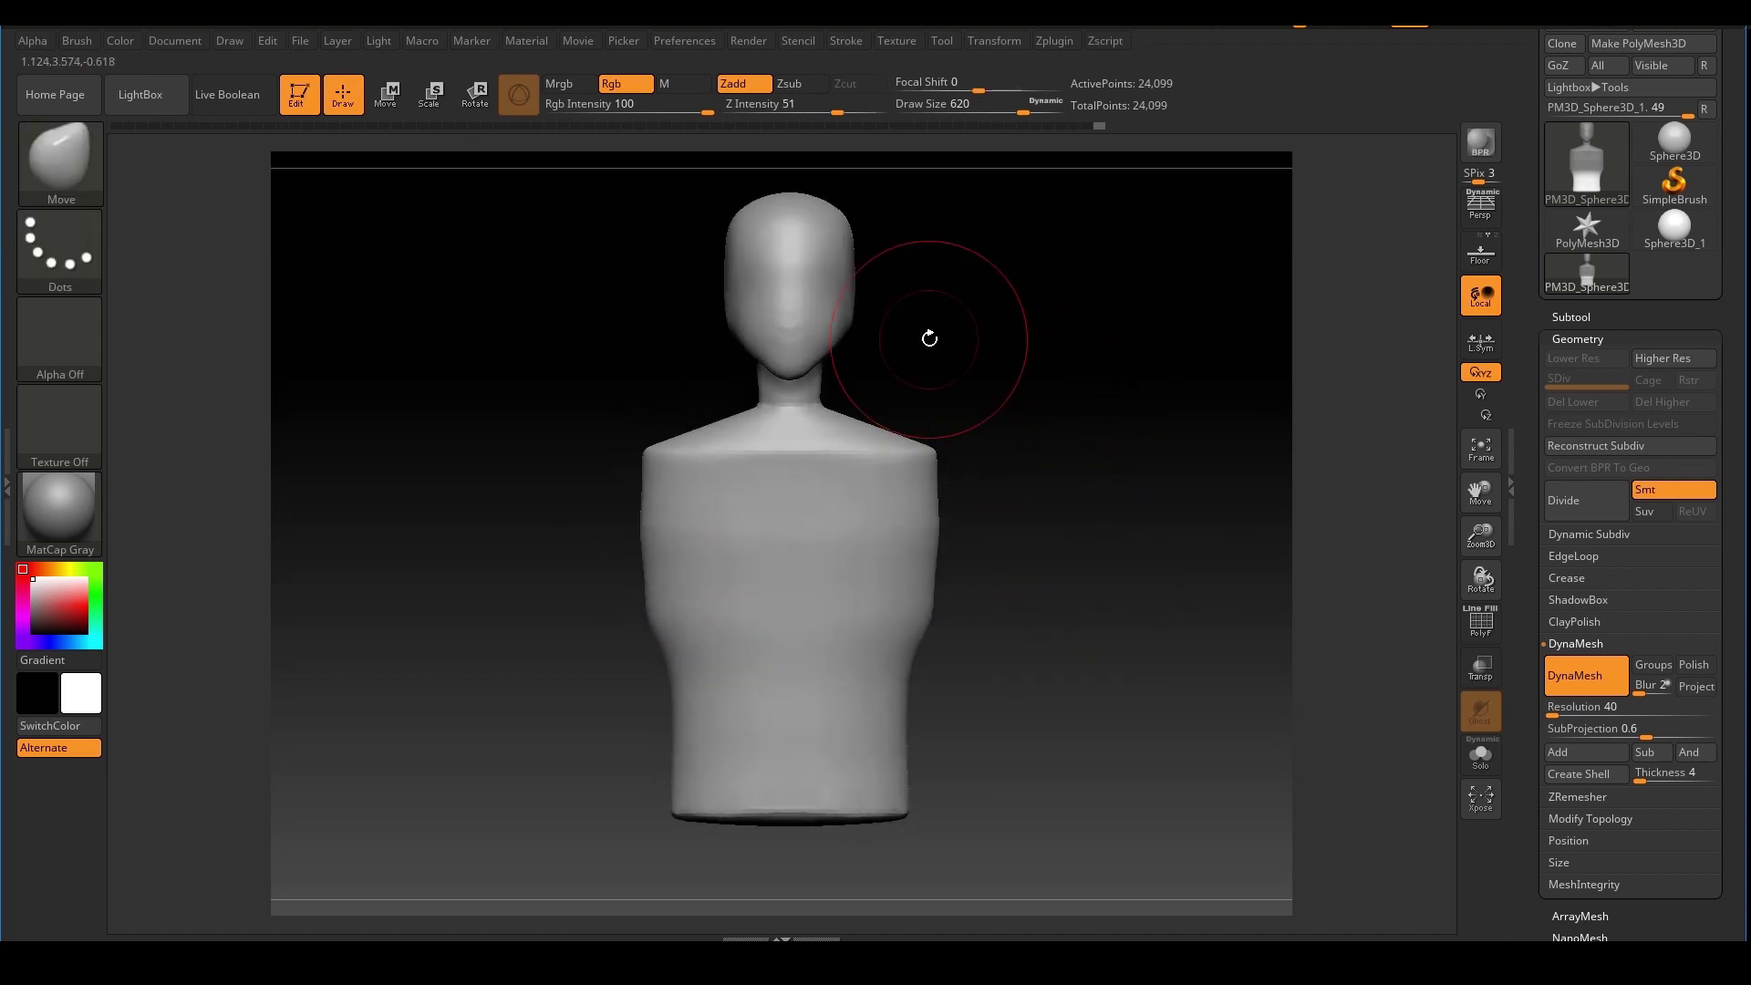
right_click_drag(1059, 630, 1028, 528, "alt")
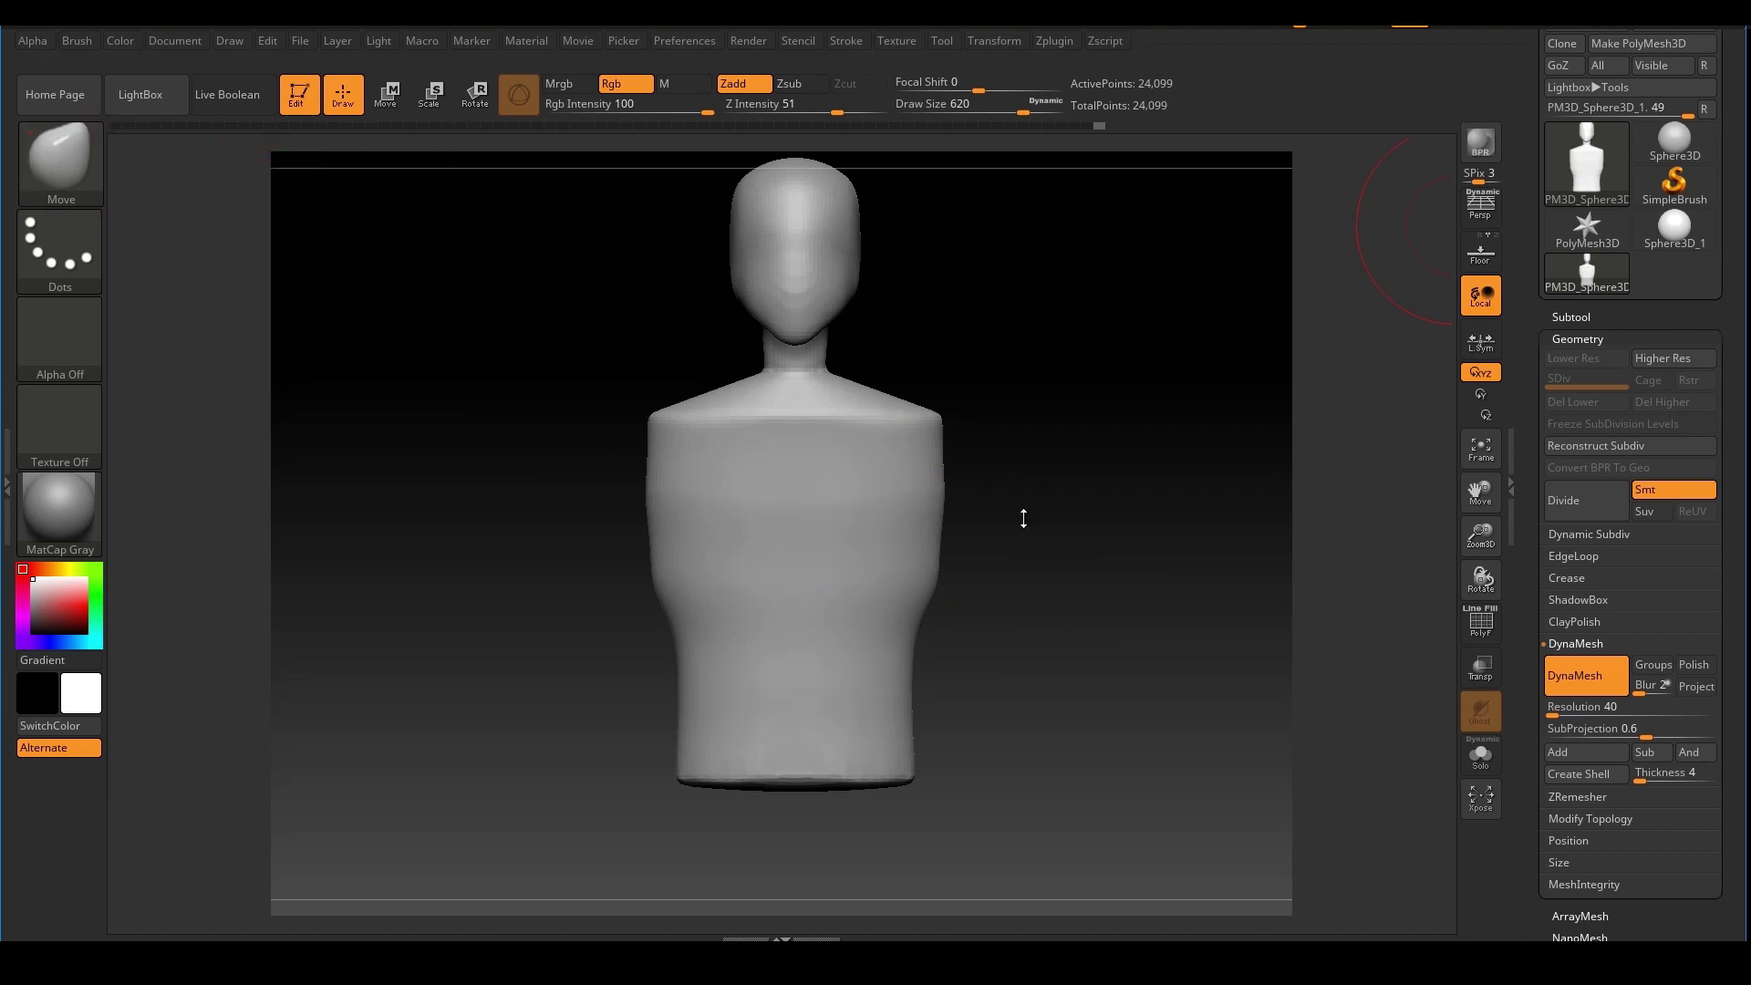
Reshape the waist and pull the lower end of the torso downward with the Move brush at draw size 1000
right_click_drag(1068, 468, 1091, 489, "alt")
key("s")
left_click_drag(881, 599, 894, 599)
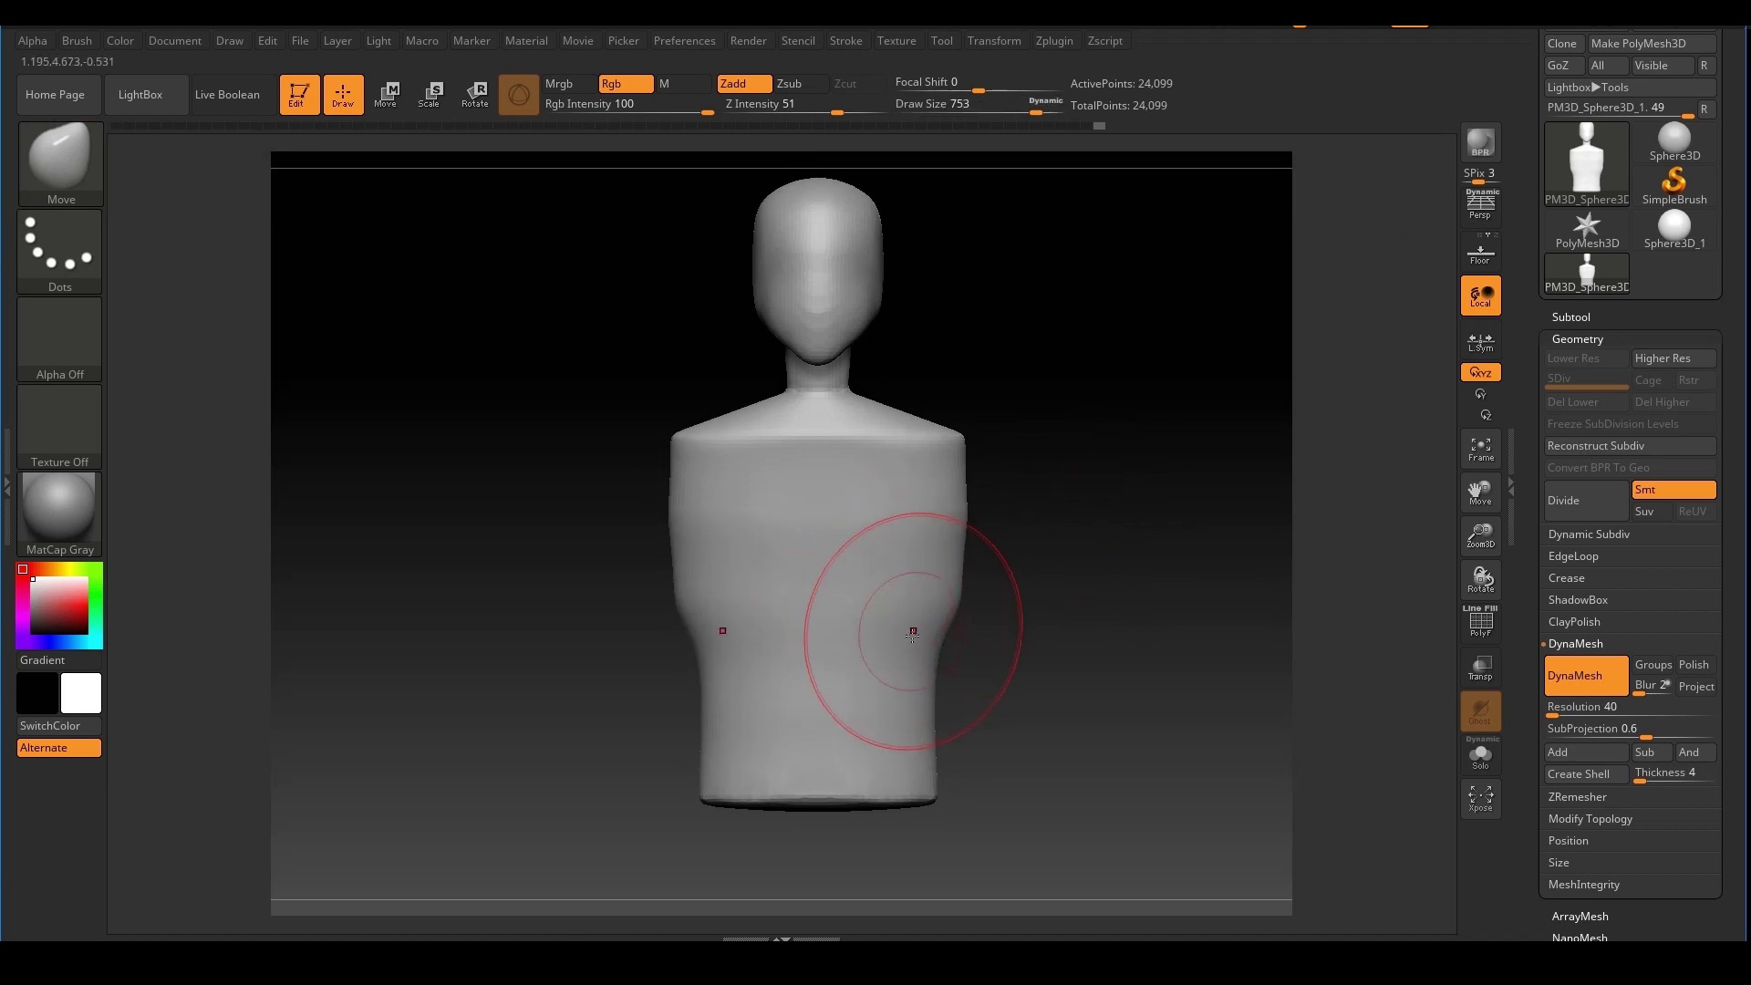
key("s")
left_click_drag(775, 623, 778, 622)
key("s")
left_click_drag(743, 718, 743, 708)
key("s")
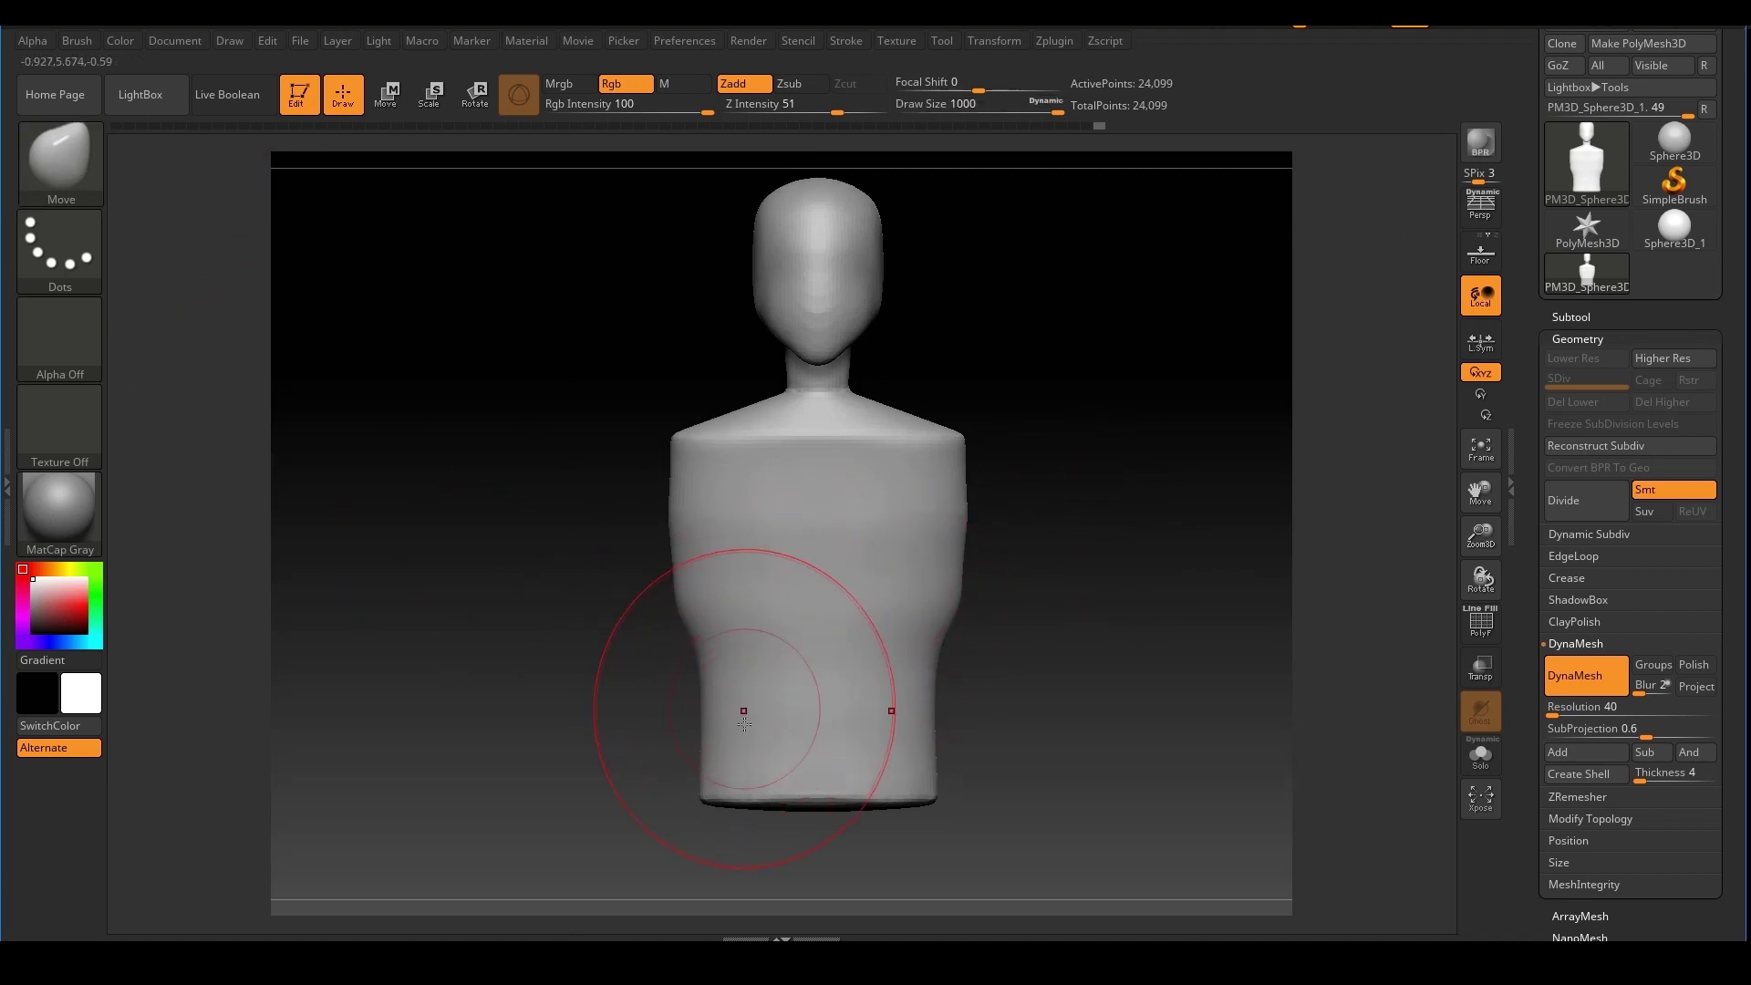
left_click_drag(743, 800, 774, 799)
key("s")
left_click_drag(746, 705, 692, 687)
left_click_drag(733, 796, 748, 767)
key("s")
mouse_move(743, 747)
left_mouse_down()
mouse_move(717, 749)
mouse_move(727, 790)
left_mouse_up()
Taper the lower end of the torso into a rounded, V-shaped pelvis with the Move brush, reducing the draw size from 910 to 533
left_click_drag(1041, 630, 965, 634)
key("s")
left_click_drag(799, 586, 811, 587)
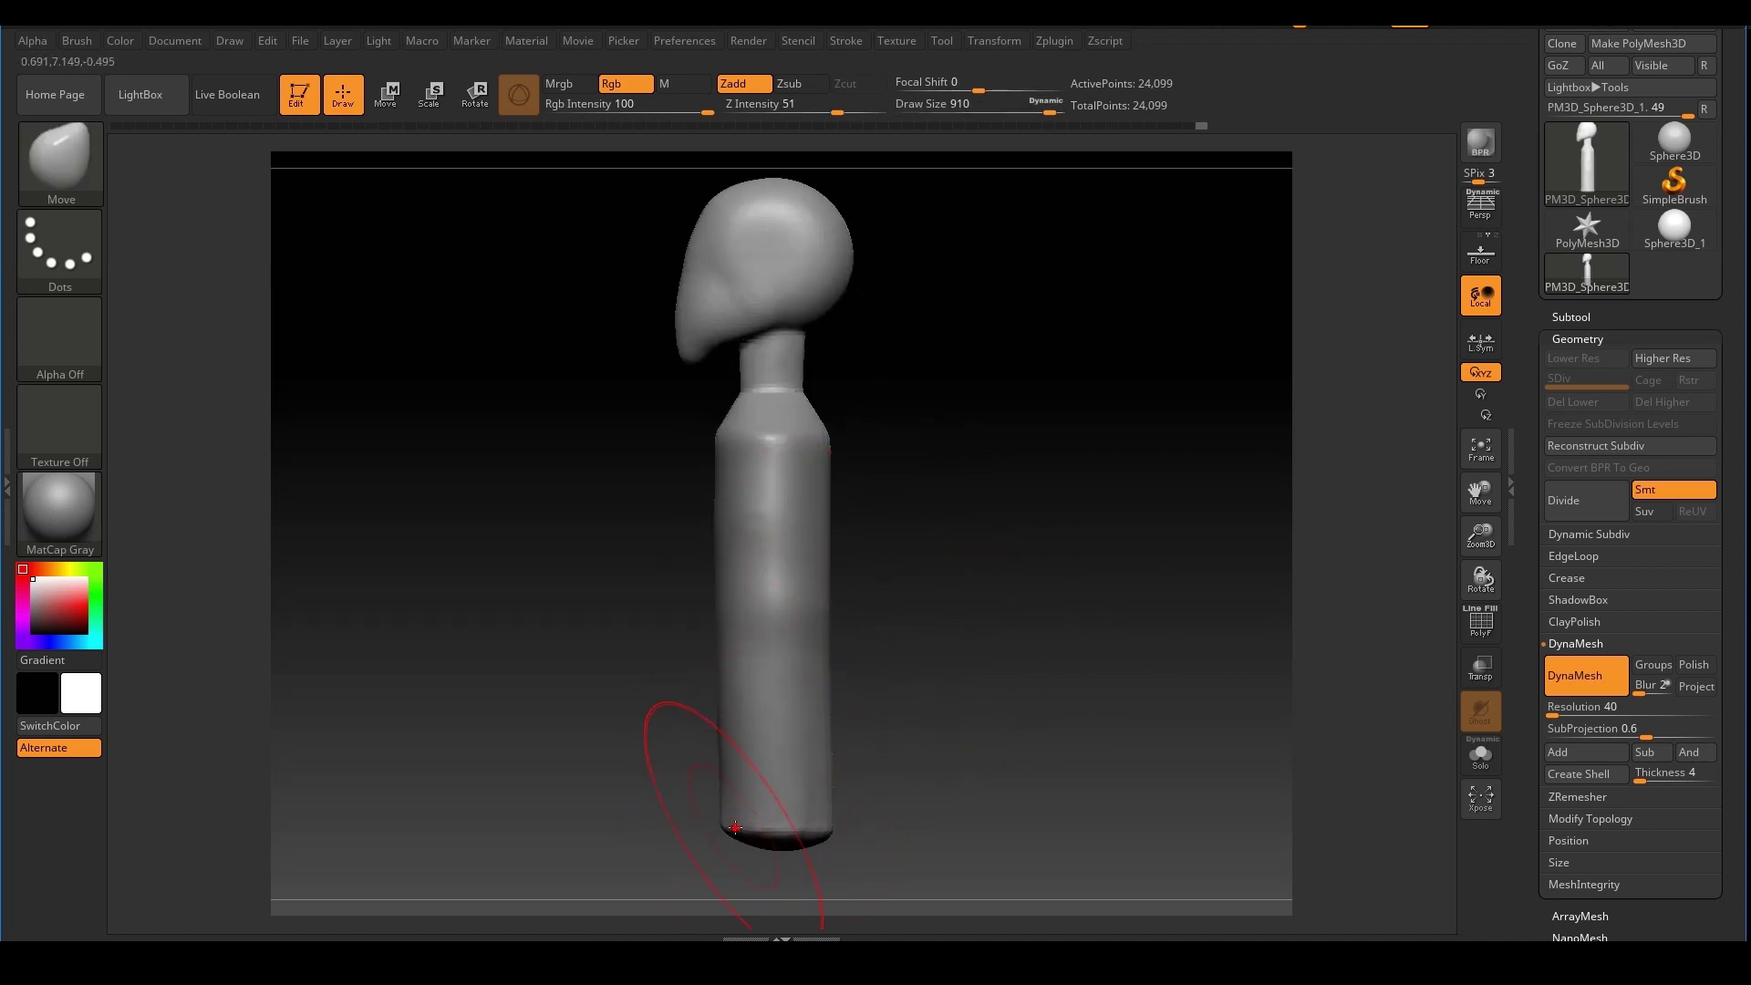
left_click_drag(932, 700, 1024, 695)
left_click_drag(721, 817, 673, 821, "shift")
left_click_drag(902, 670, 1028, 633, "alt")
left_click_drag(967, 691, 922, 700, "shift")
key("s")
left_click_drag(737, 774, 704, 776)
key("s")
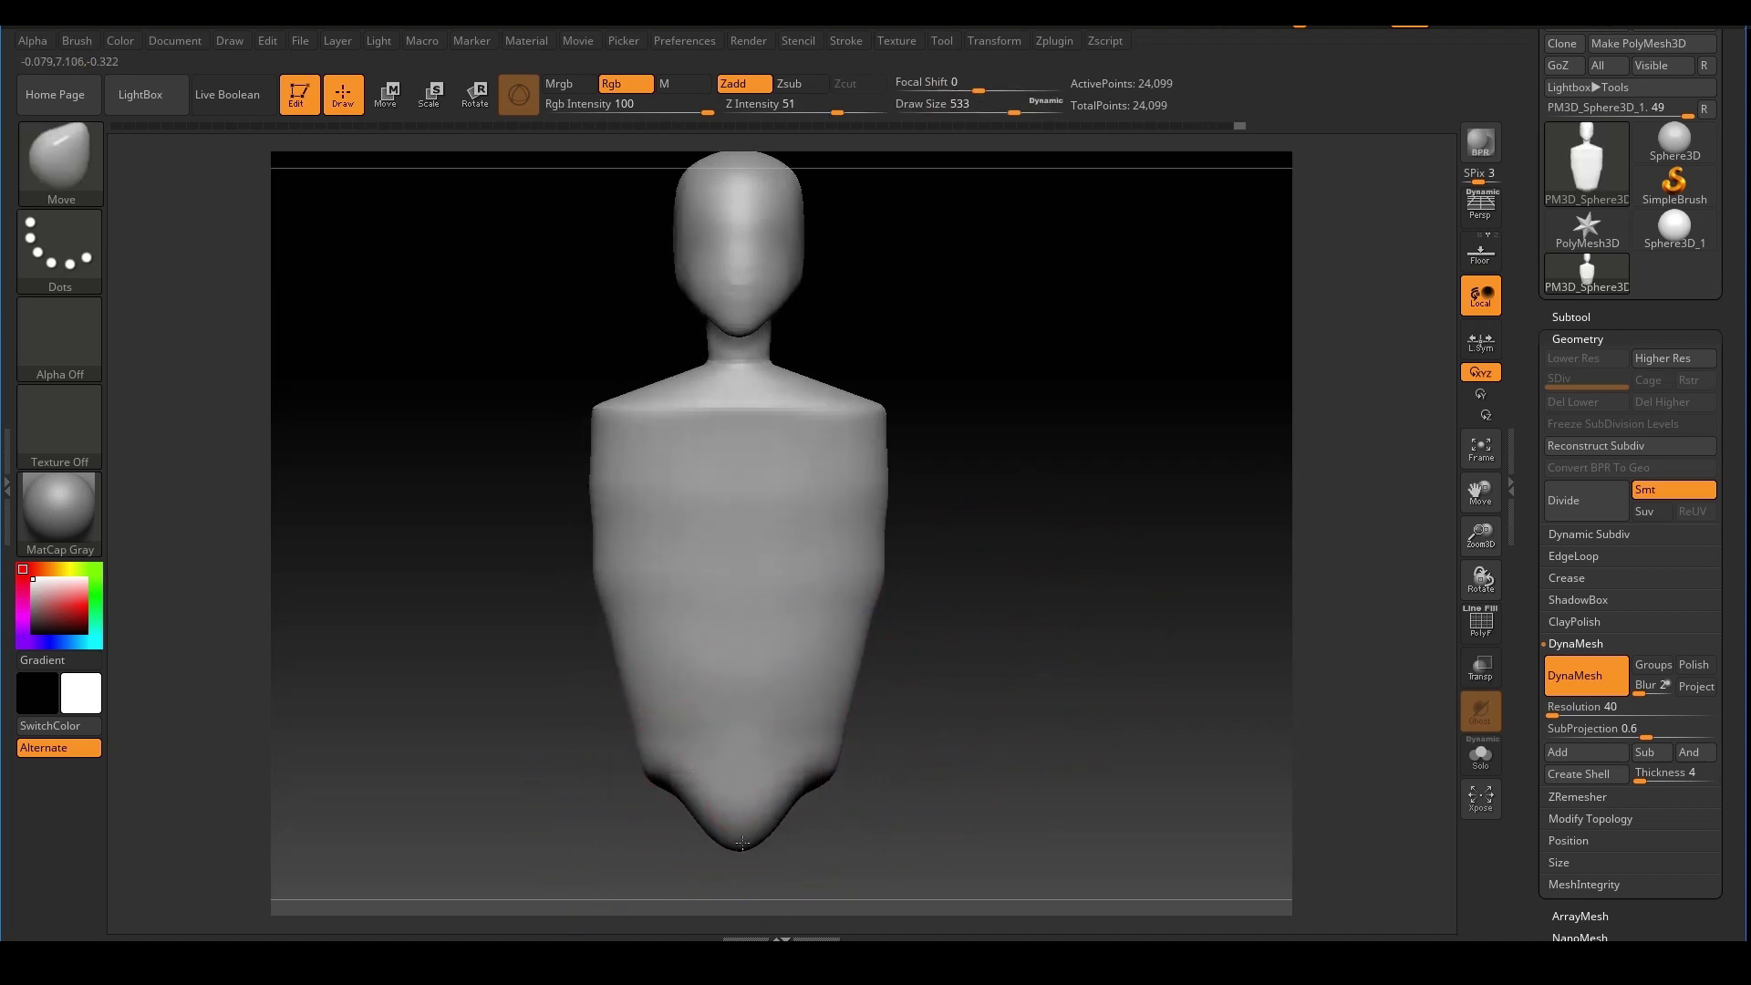
Refine and smooth the hip corners above the pointed pelvis, using draw sizes of 602 and 611
left_click_drag(757, 846, 895, 766)
key("s")
left_click_drag(701, 792, 721, 792)
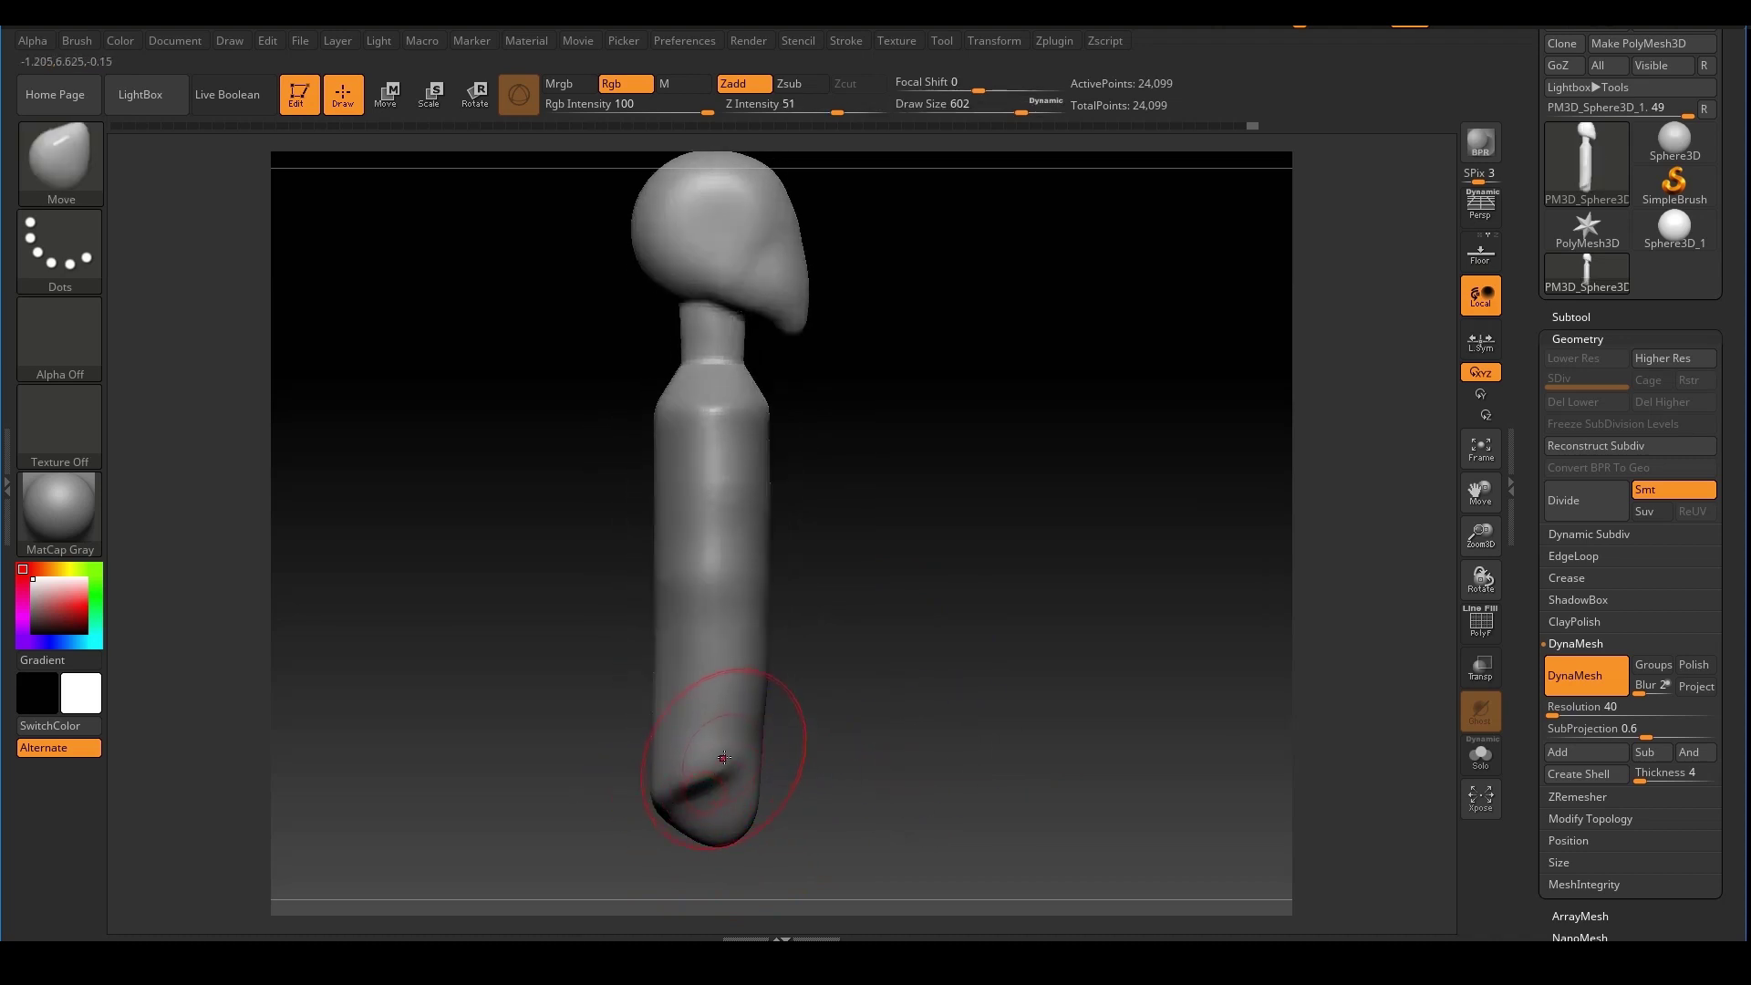
left_click_drag(921, 732, 857, 712, "shift")
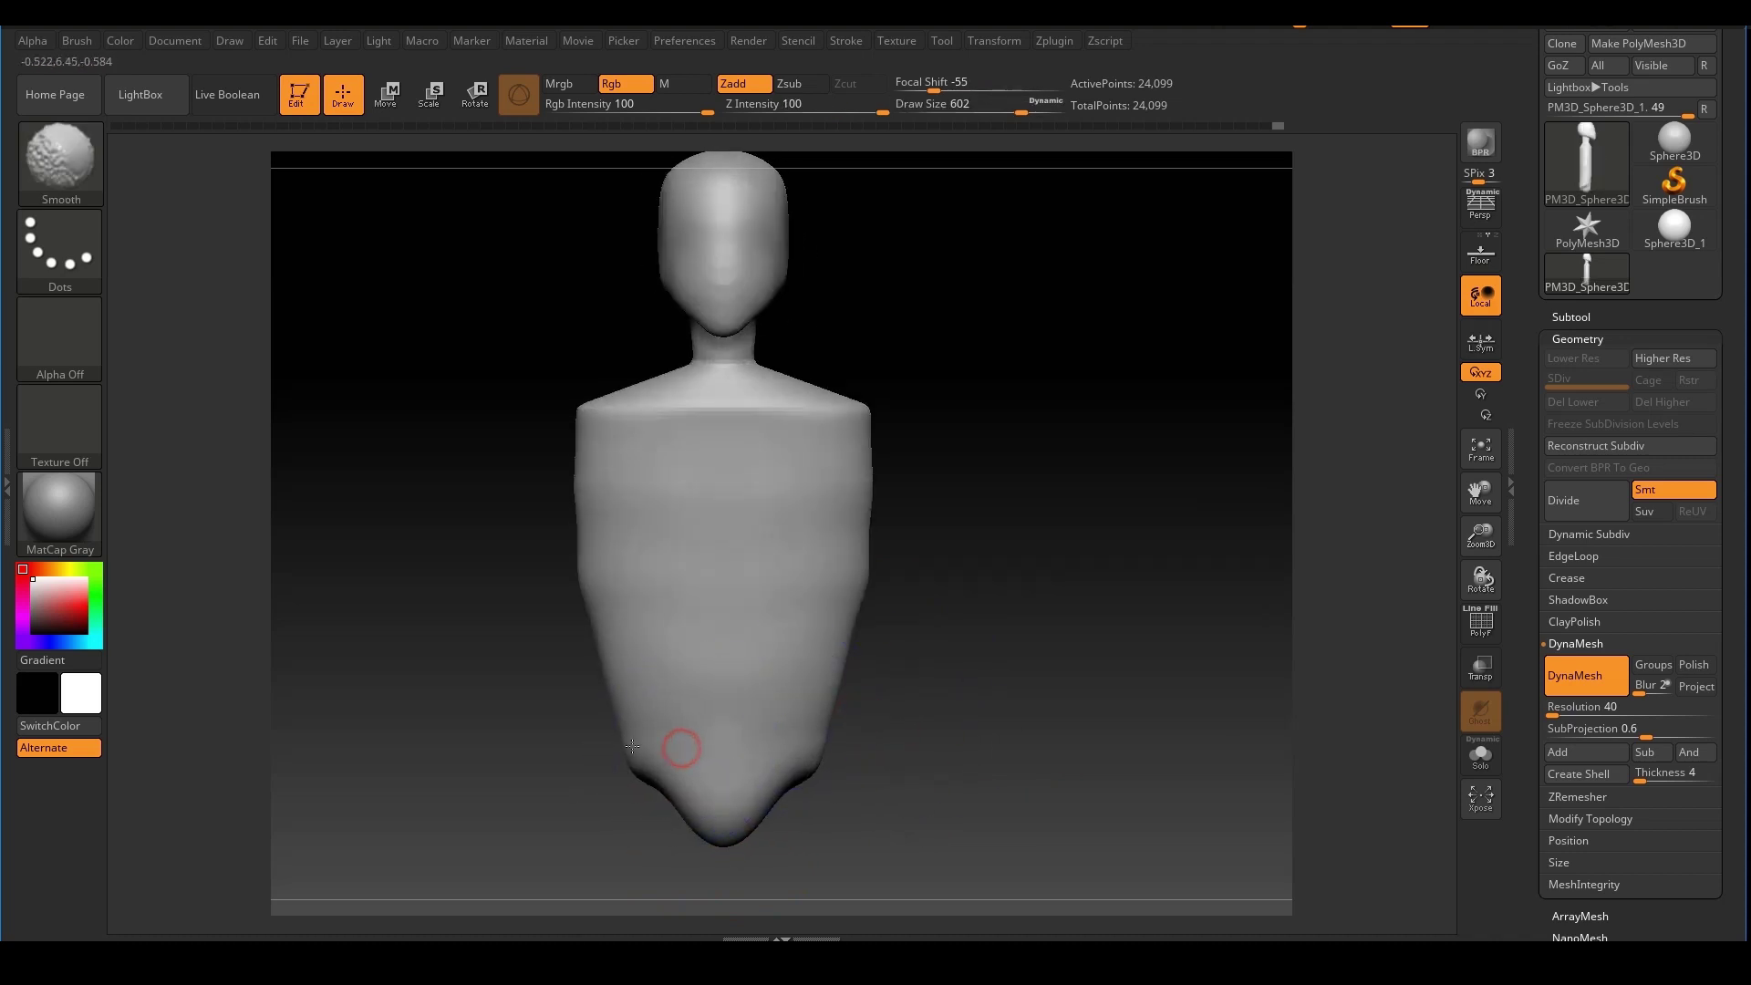
key("s")
mouse_move(693, 735)
left_mouse_down()
mouse_move(629, 756)
mouse_move(717, 725)
left_mouse_up()
key("s")
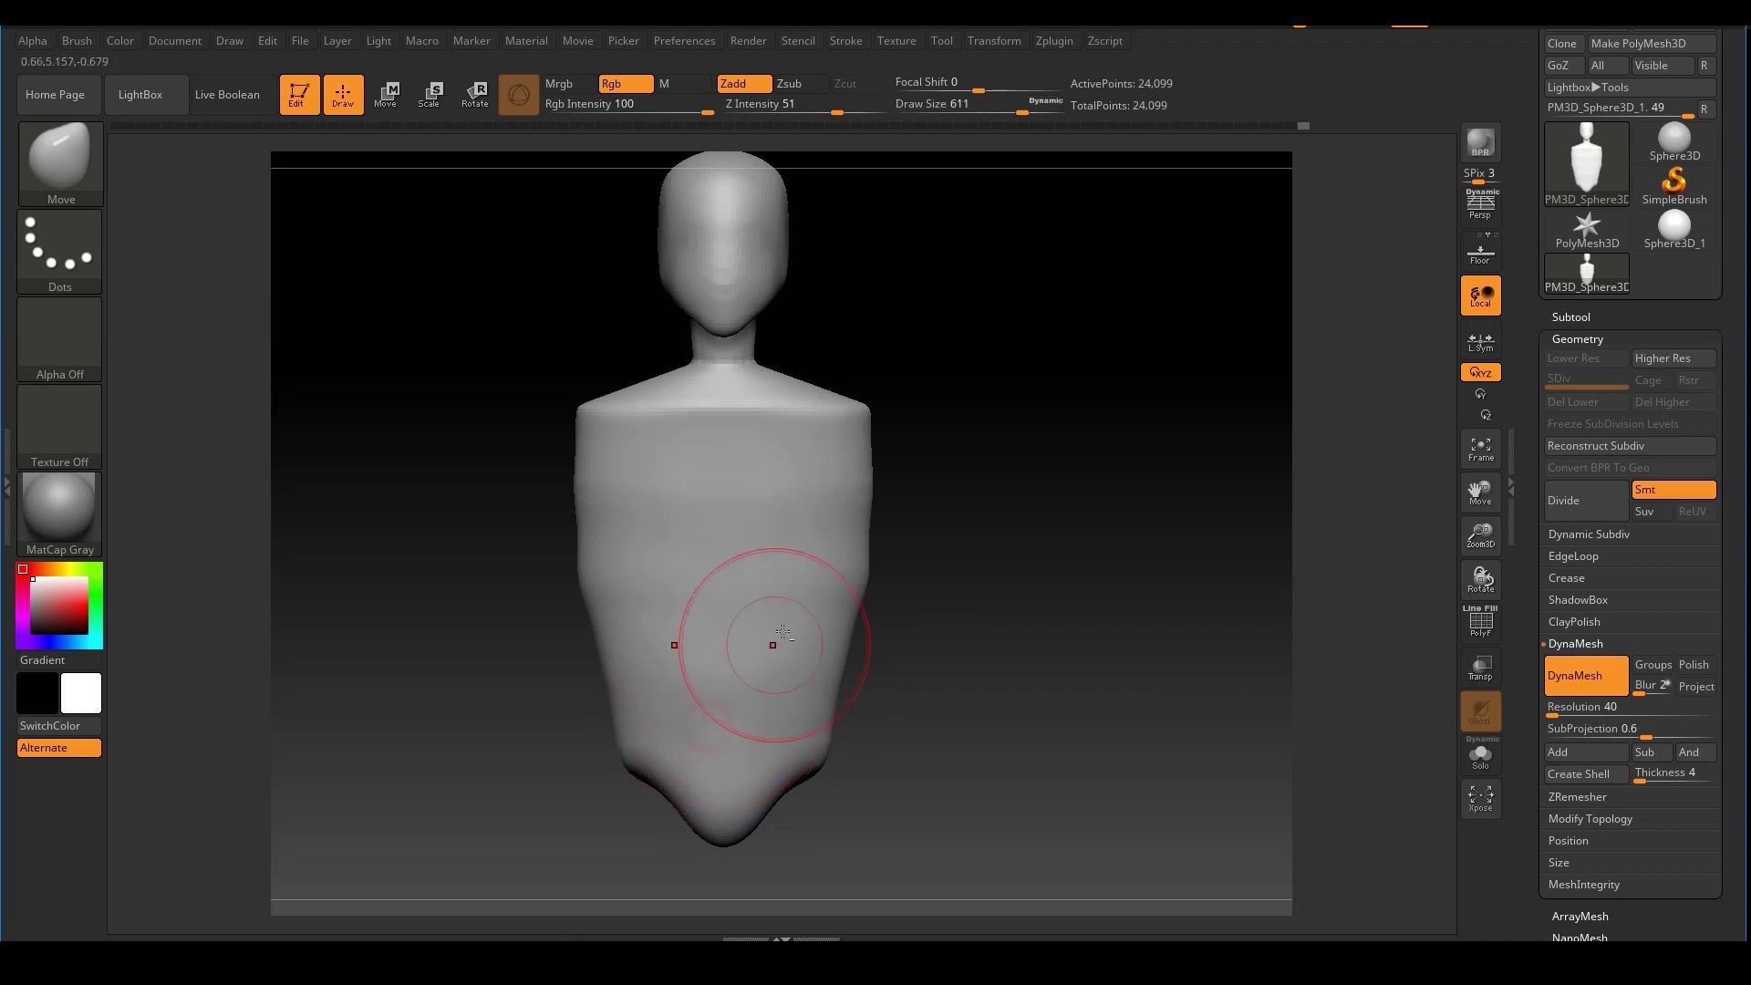
Enlarge the Move brush to a draw size of 867 and raise its focal shift to 100
right_click_drag(783, 632, 890, 649, "alt")
left_click_drag(1125, 447, 1107, 496, "shift")
left_click_drag(1023, 422, 1188, 480, "alt")
key("s")
left_click_drag(947, 600, 970, 600)
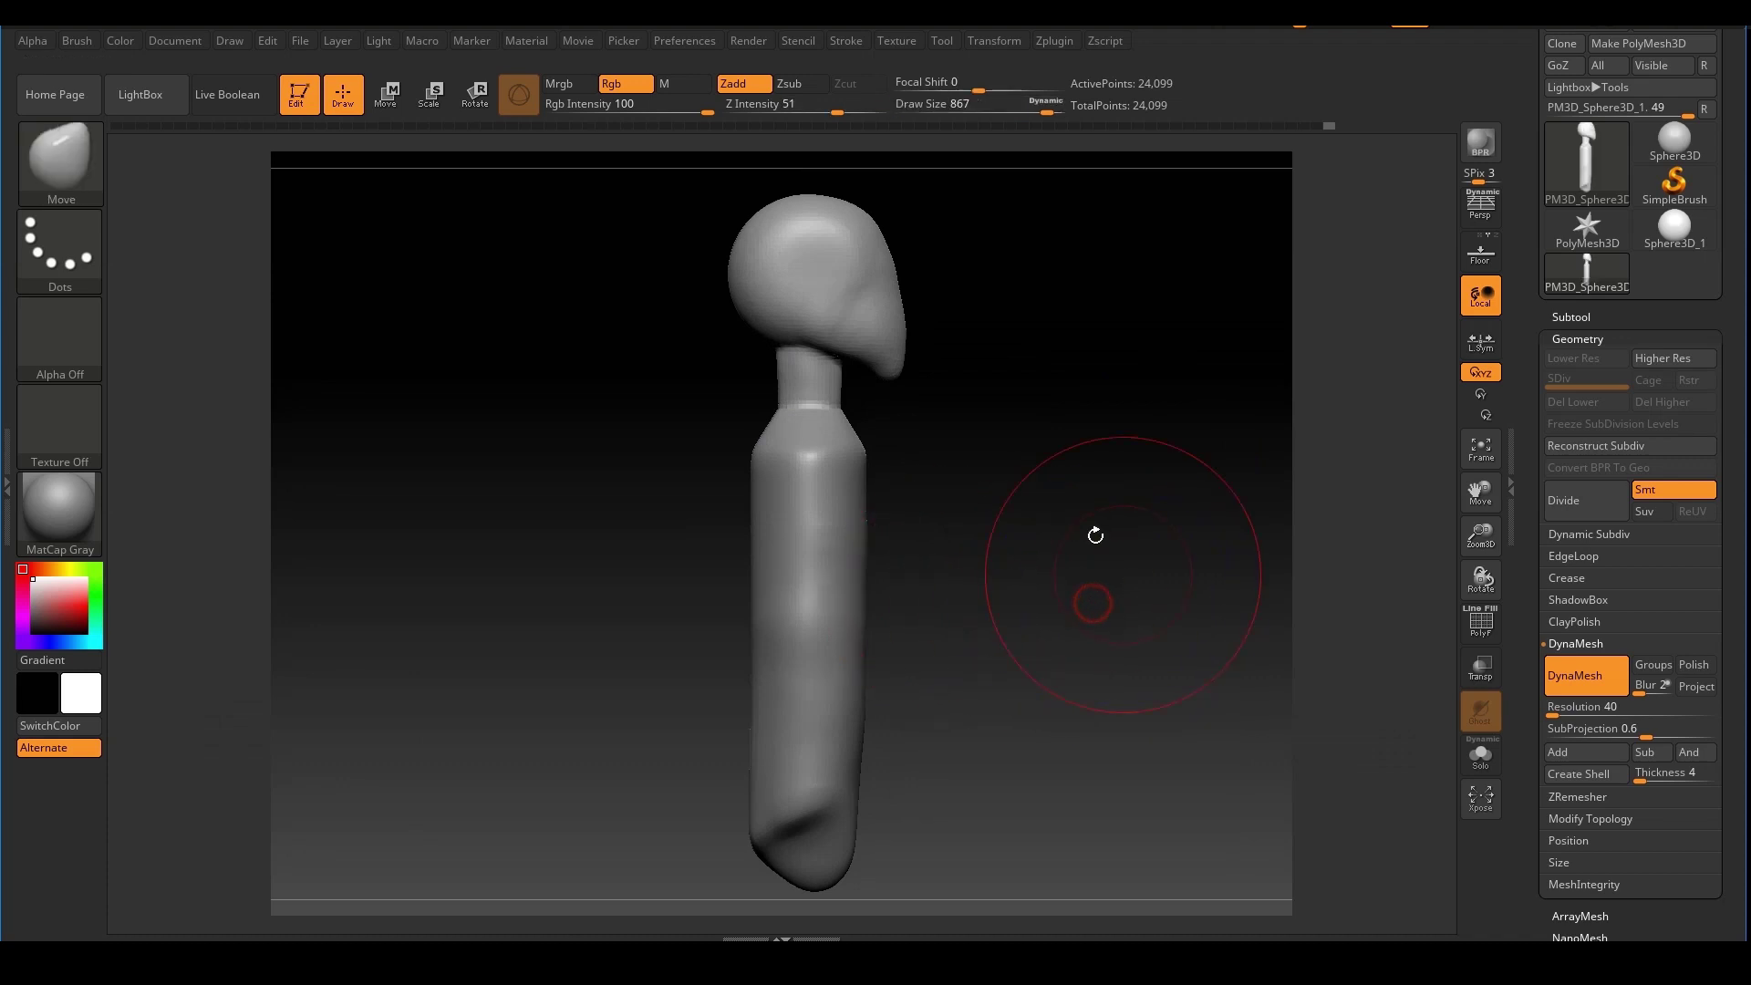
mouse_move(1092, 533)
left_mouse_down("alt")
mouse_move(1073, 530)
mouse_move(1134, 556)
mouse_move(1130, 496)
mouse_move(1146, 544)
mouse_move(1048, 587)
mouse_move(1134, 566)
left_mouse_up("alt")
right_click(1134, 566)
left_click(1135, 566)
left_click_drag(1045, 499, 1079, 517)
right_click_drag(1015, 516, 915, 539, "ctrl")
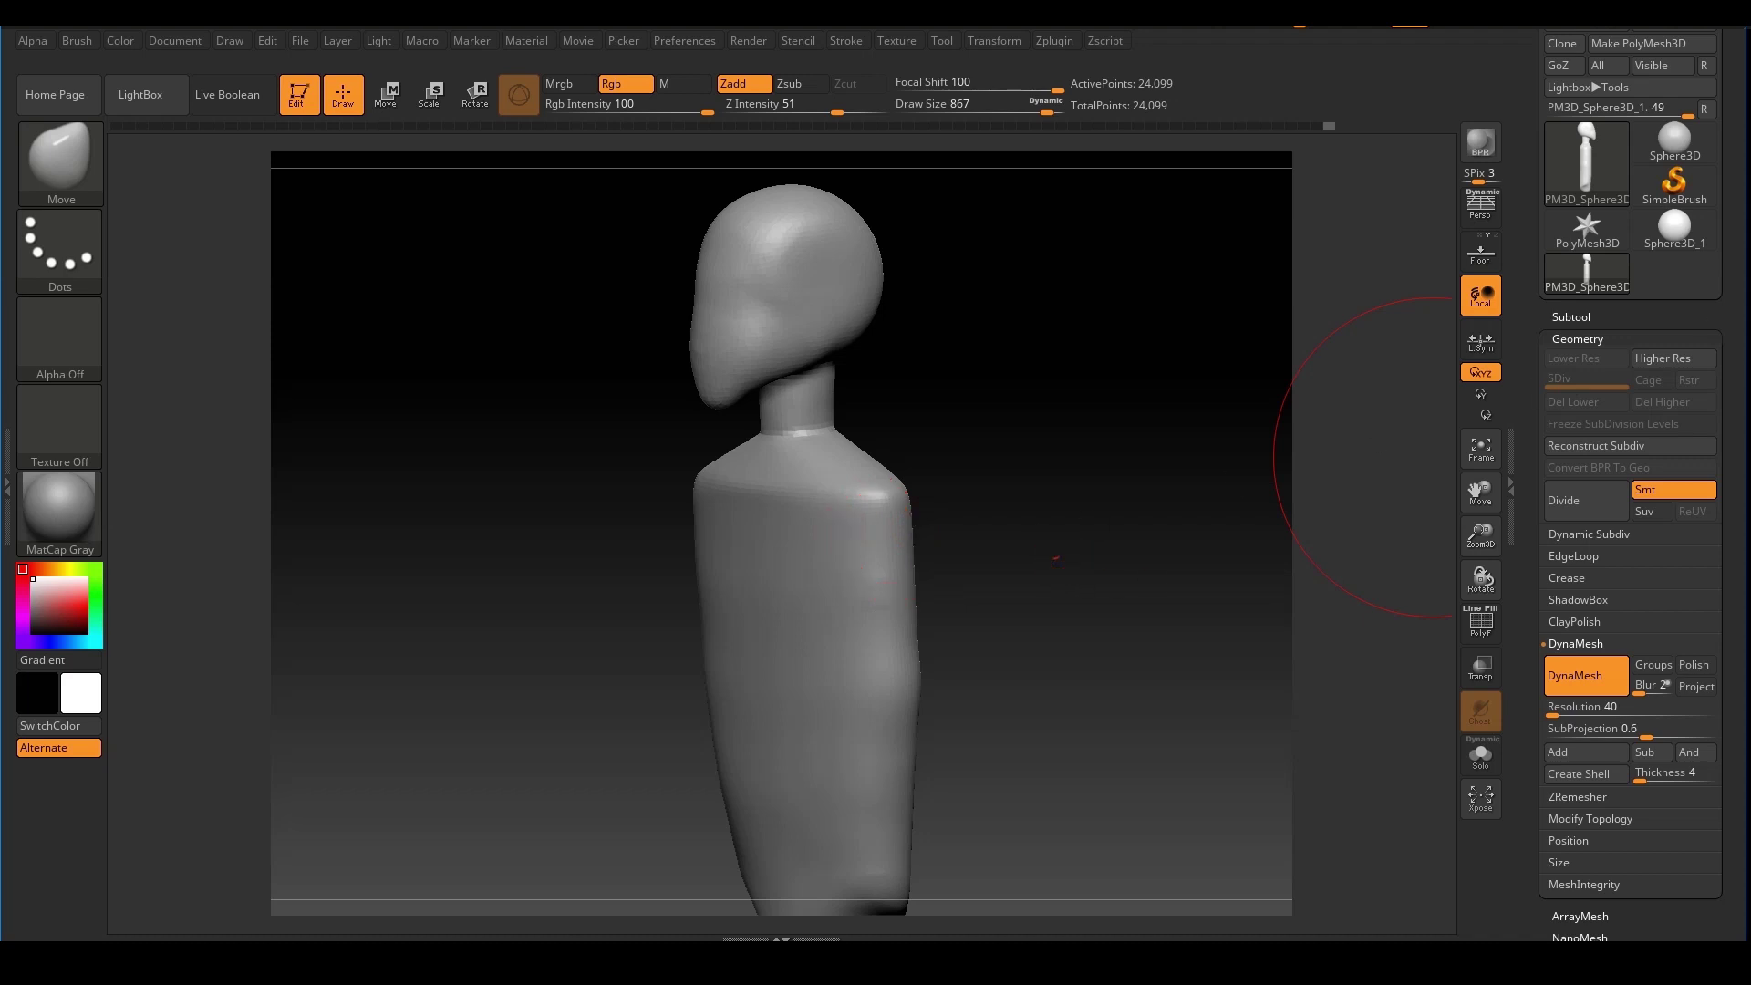
mouse_move(1114, 654)
left_mouse_down()
mouse_move(1142, 634)
mouse_move(1055, 598)
mouse_move(1095, 598)
left_mouse_up()
Choose the Flatten brush and flatten the outer sides of both shoulders at a draw size of 500
left_click(87, 163)
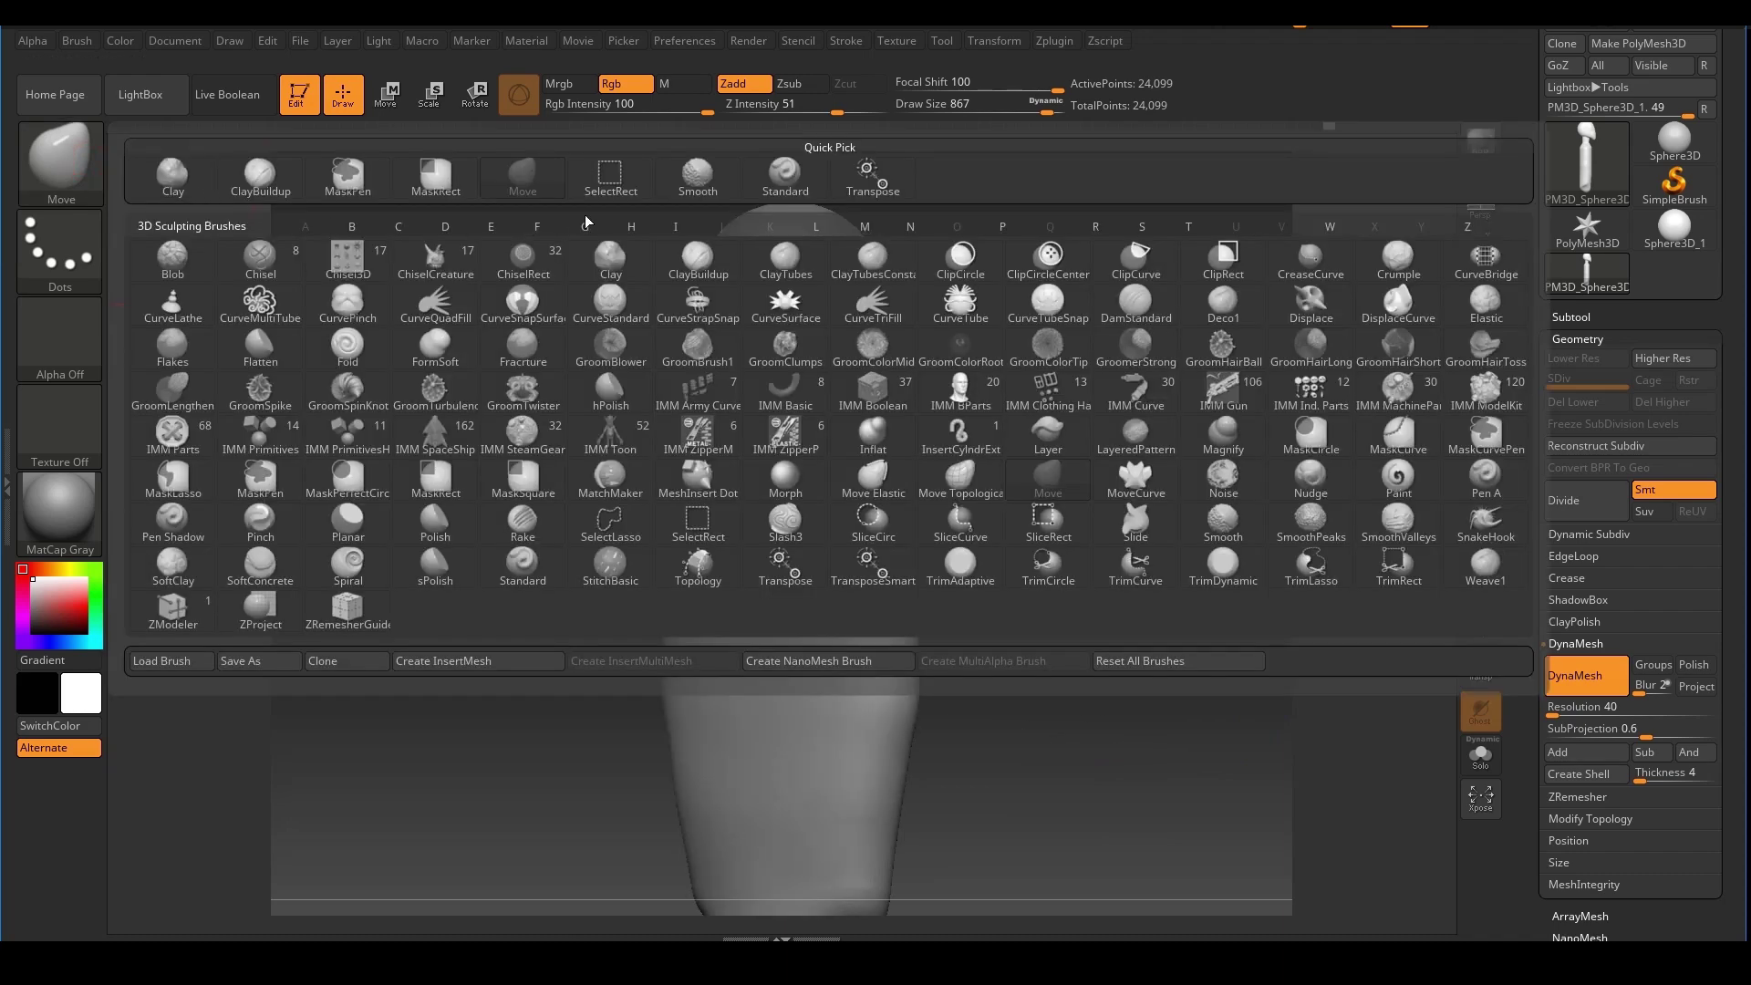
left_click(541, 228)
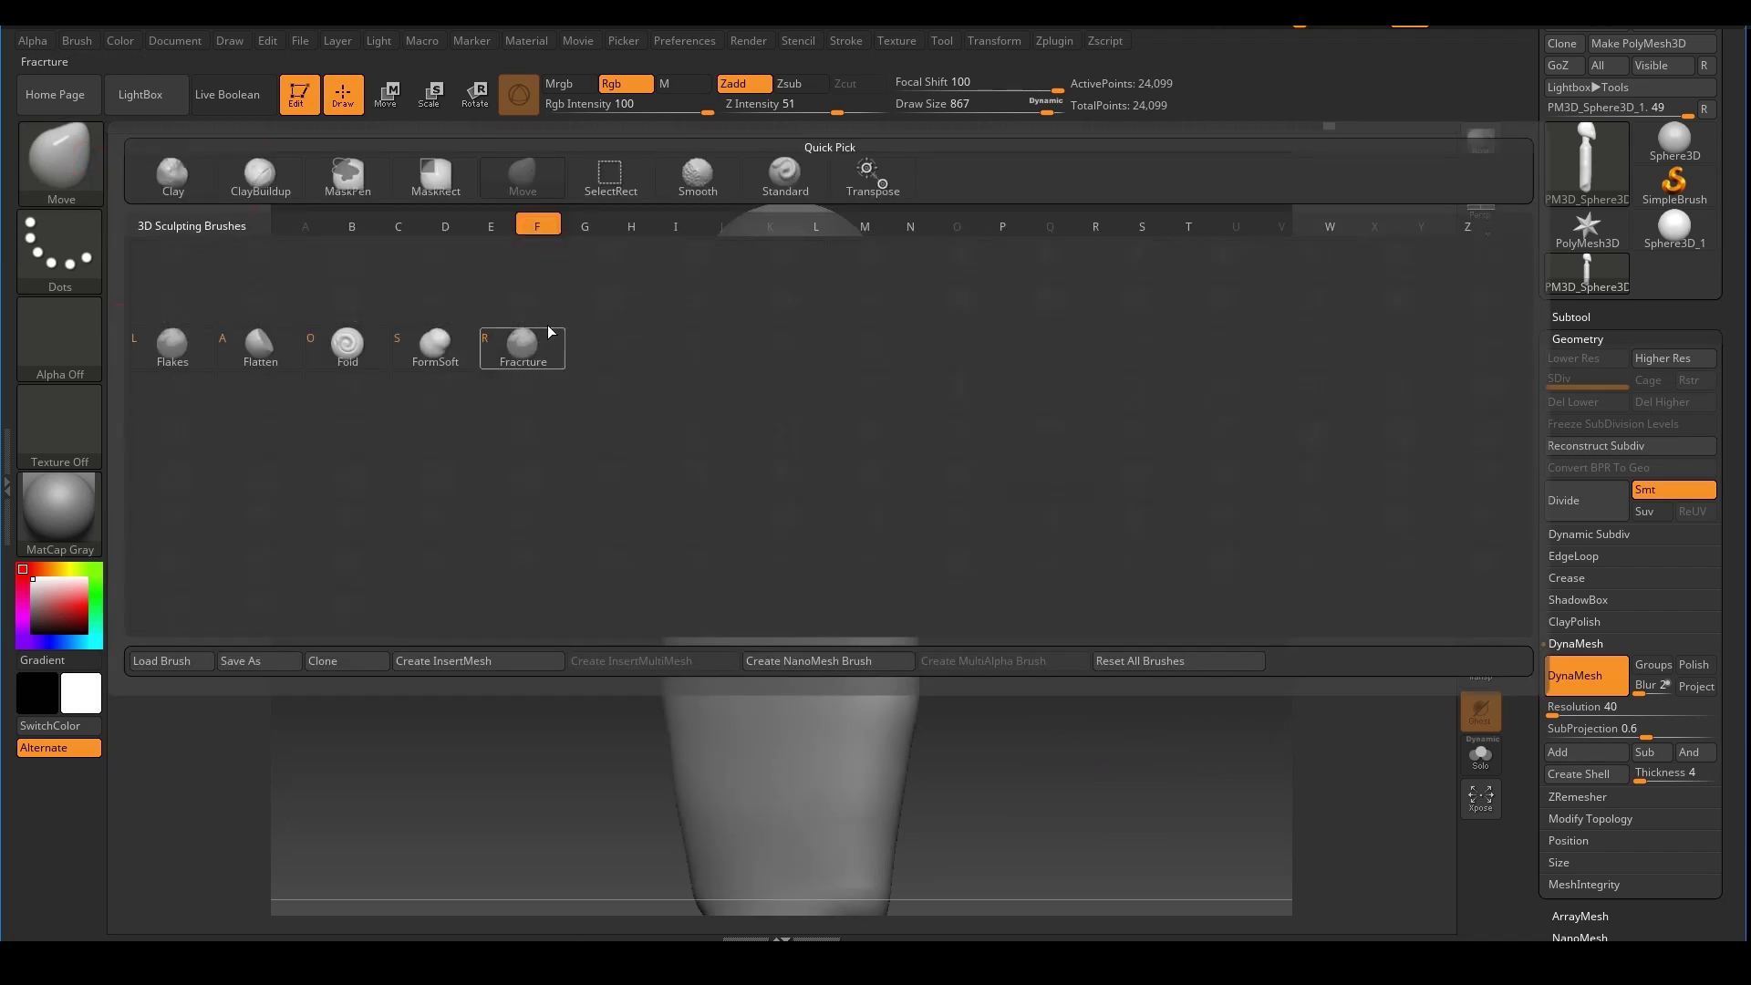
left_click(261, 346)
mouse_move(977, 453)
left_mouse_down()
mouse_move(985, 500)
mouse_move(866, 528)
left_mouse_up()
key("s")
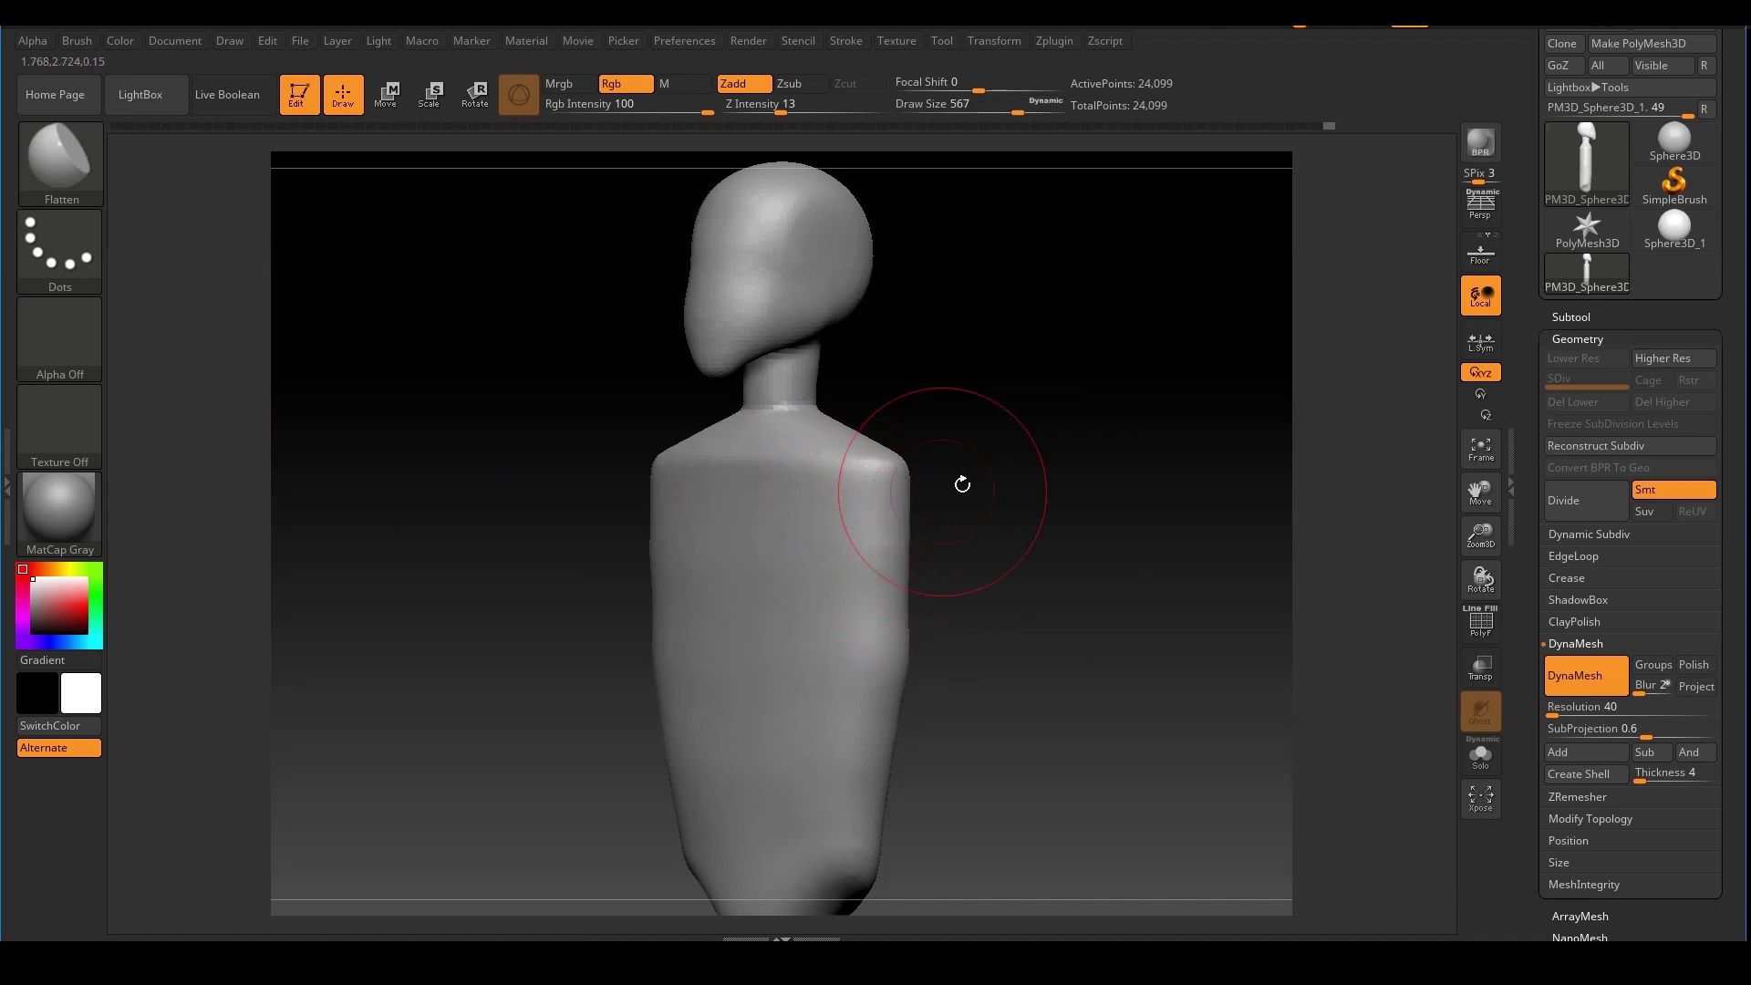
mouse_move(963, 485)
left_mouse_down()
mouse_move(982, 489)
mouse_move(874, 517)
left_mouse_up()
key("bracketleft")
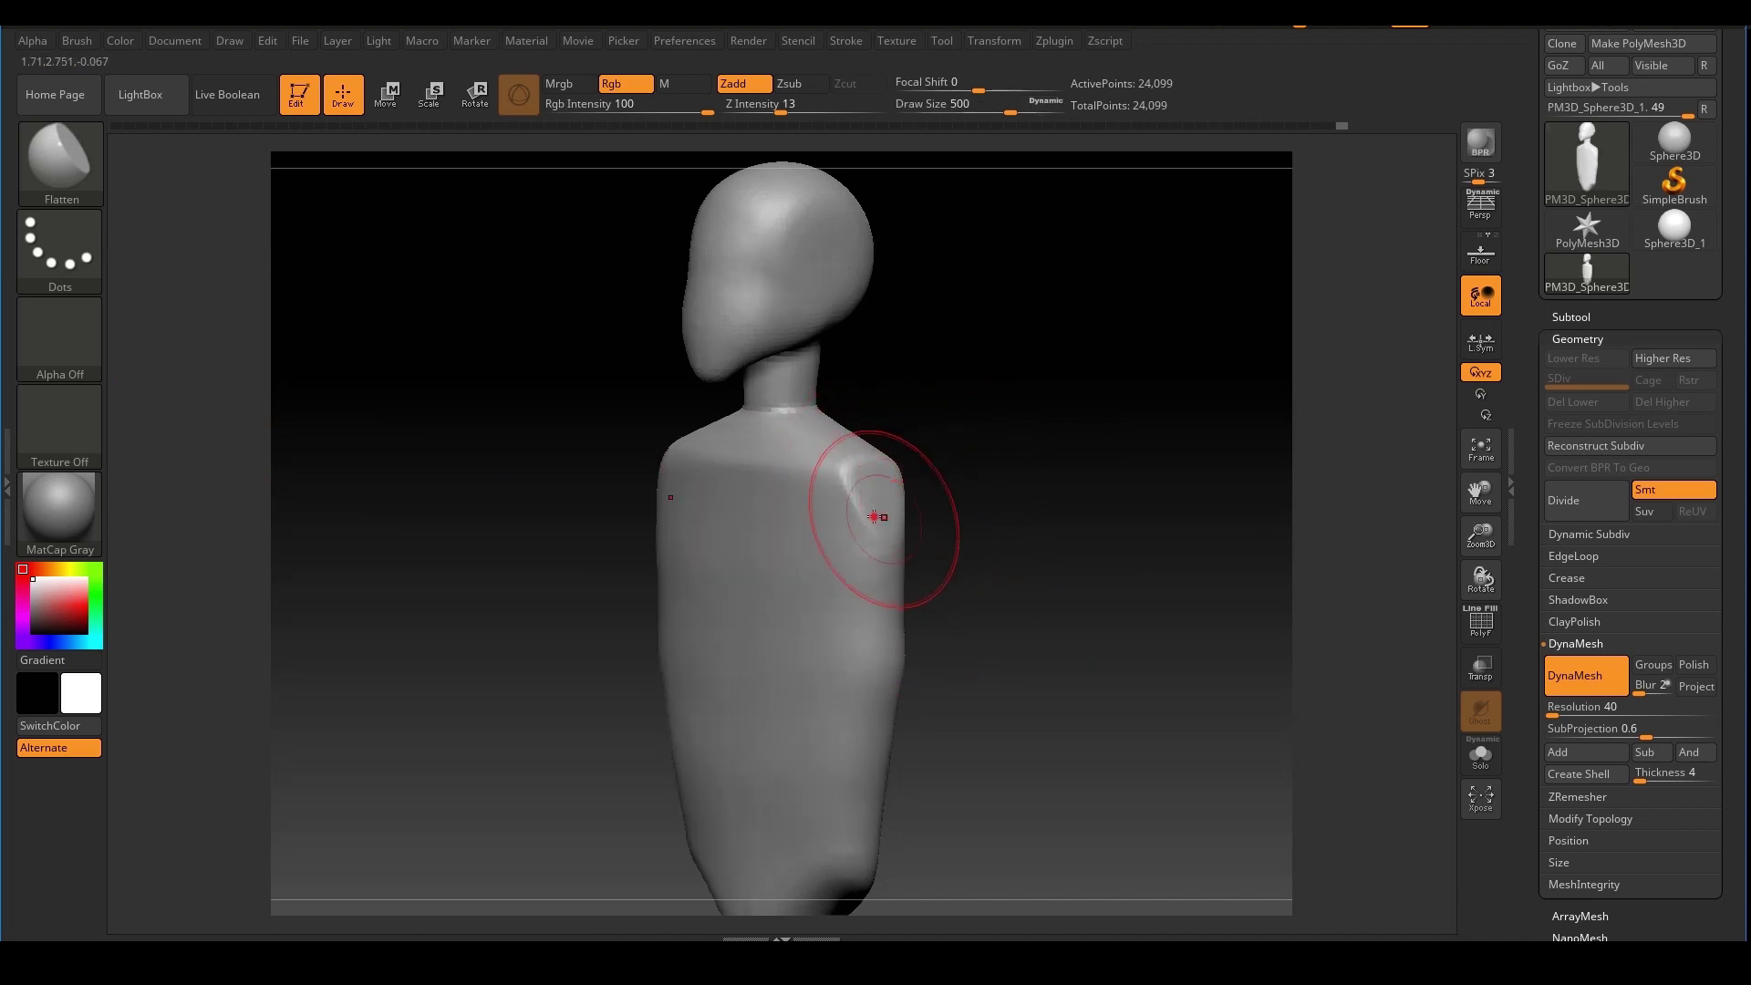
left_click_drag(983, 502, 1066, 509)
left_click_drag(1020, 454, 1079, 484)
mouse_move(1115, 511)
right_mouse_down("ctrl")
mouse_move(1032, 512)
mouse_move(1086, 524)
right_mouse_up("ctrl")
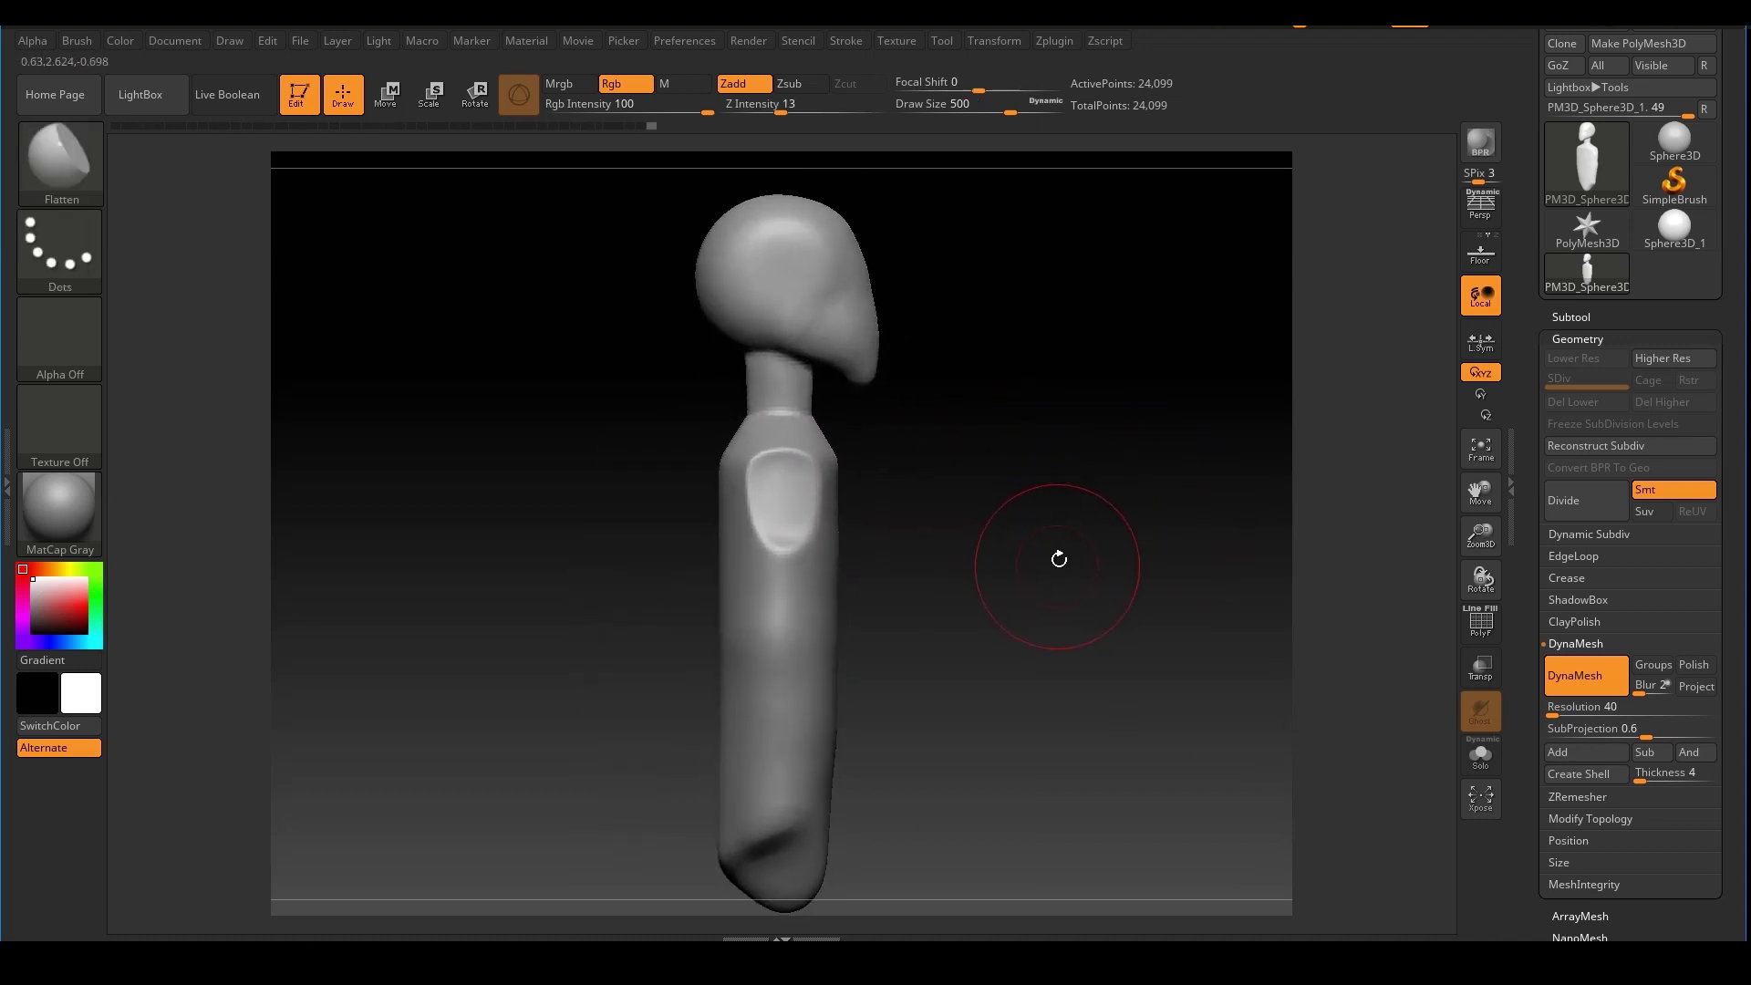
Examine the flattened shoulder areas and the torso silhouette from the side and front
left_click_drag(1058, 559, 1145, 472)
left_click_drag(1004, 522, 1186, 507)
right_click_drag(1014, 510, 1043, 480, "ctrl")
right_click(1040, 486)
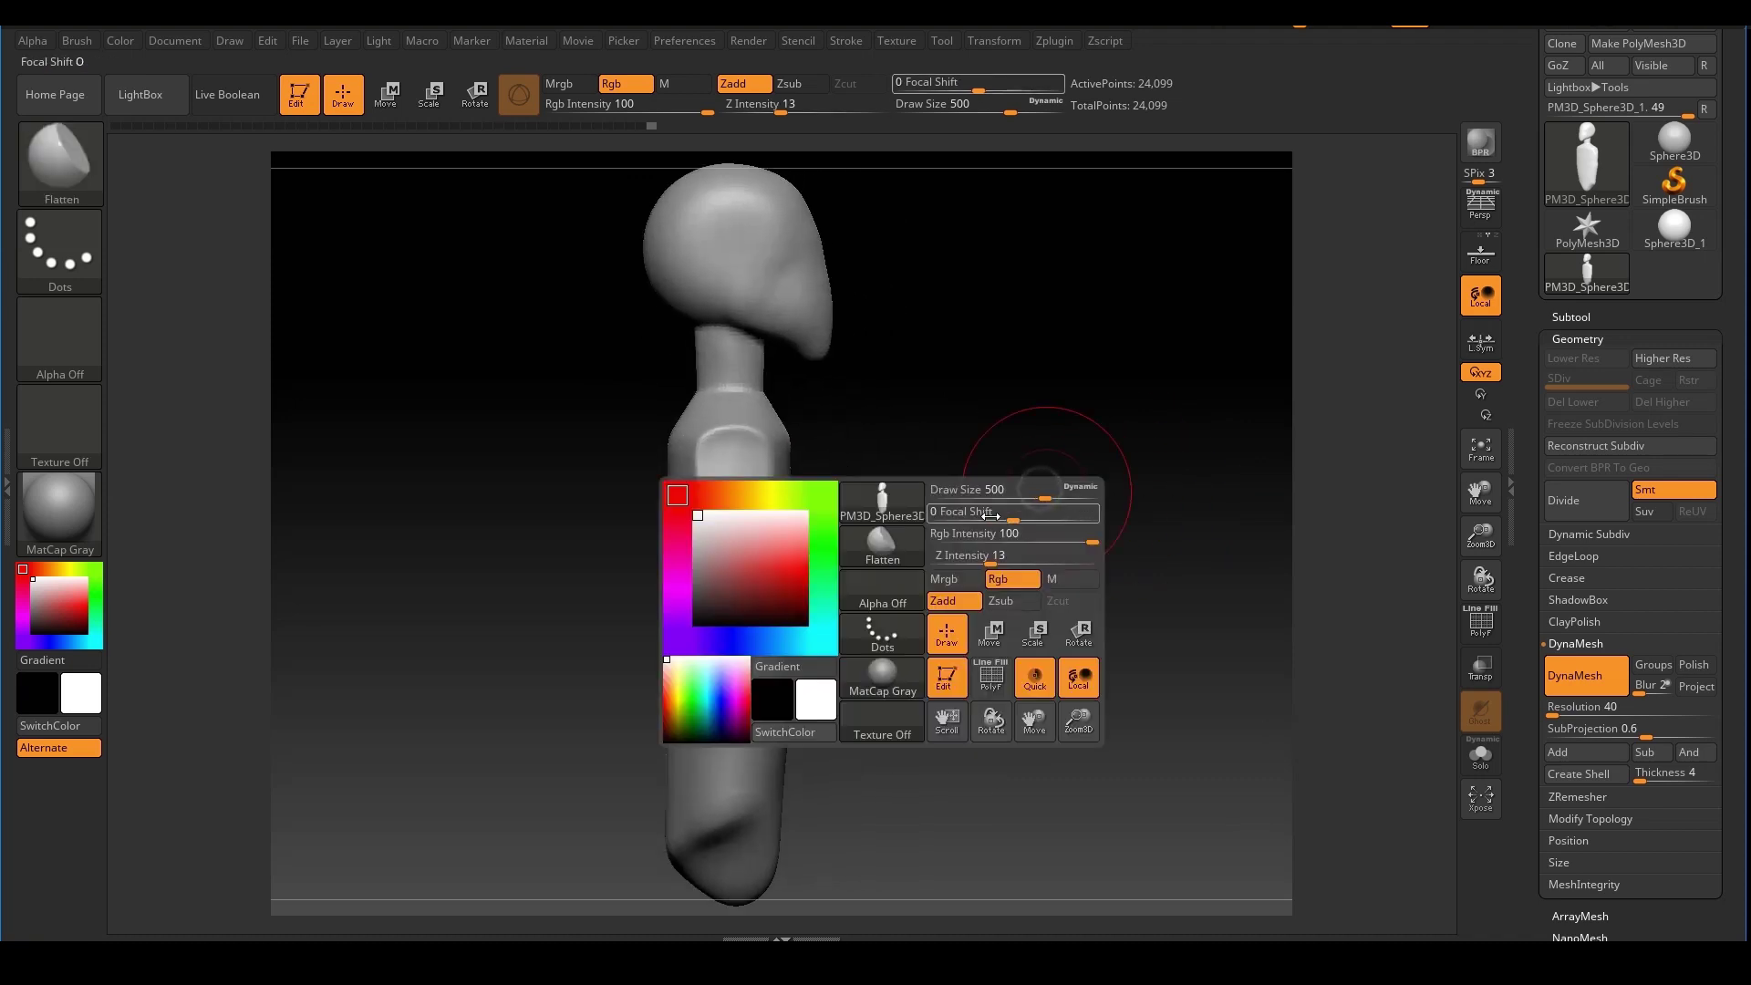
key("s")
left_click_drag(948, 513, 979, 513)
mouse_move(994, 501)
left_mouse_down("alt")
mouse_move(990, 474)
mouse_move(1106, 547)
mouse_move(1068, 547)
mouse_move(1007, 471)
left_mouse_up("alt")
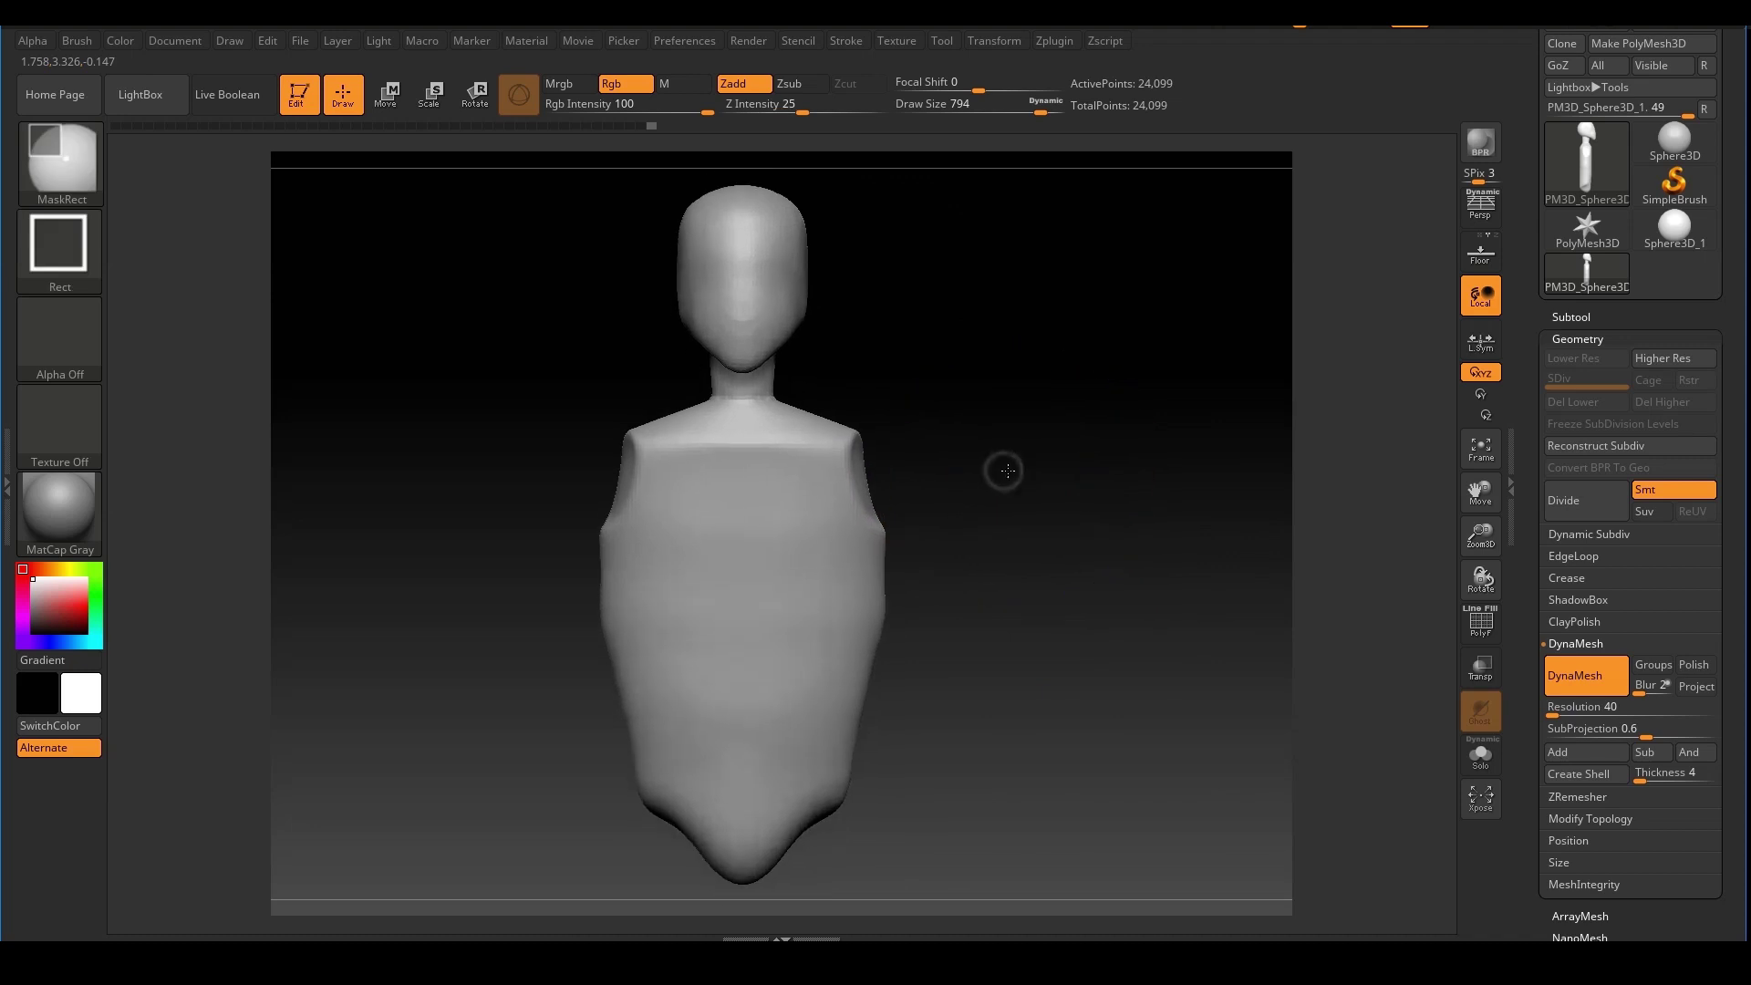
right_click_drag(1008, 470, 998, 458, "ctrl")
left_click_drag(1049, 368, 1127, 362, "alt")
left_click_drag(1104, 451, 1142, 450)
right_click(1142, 451)
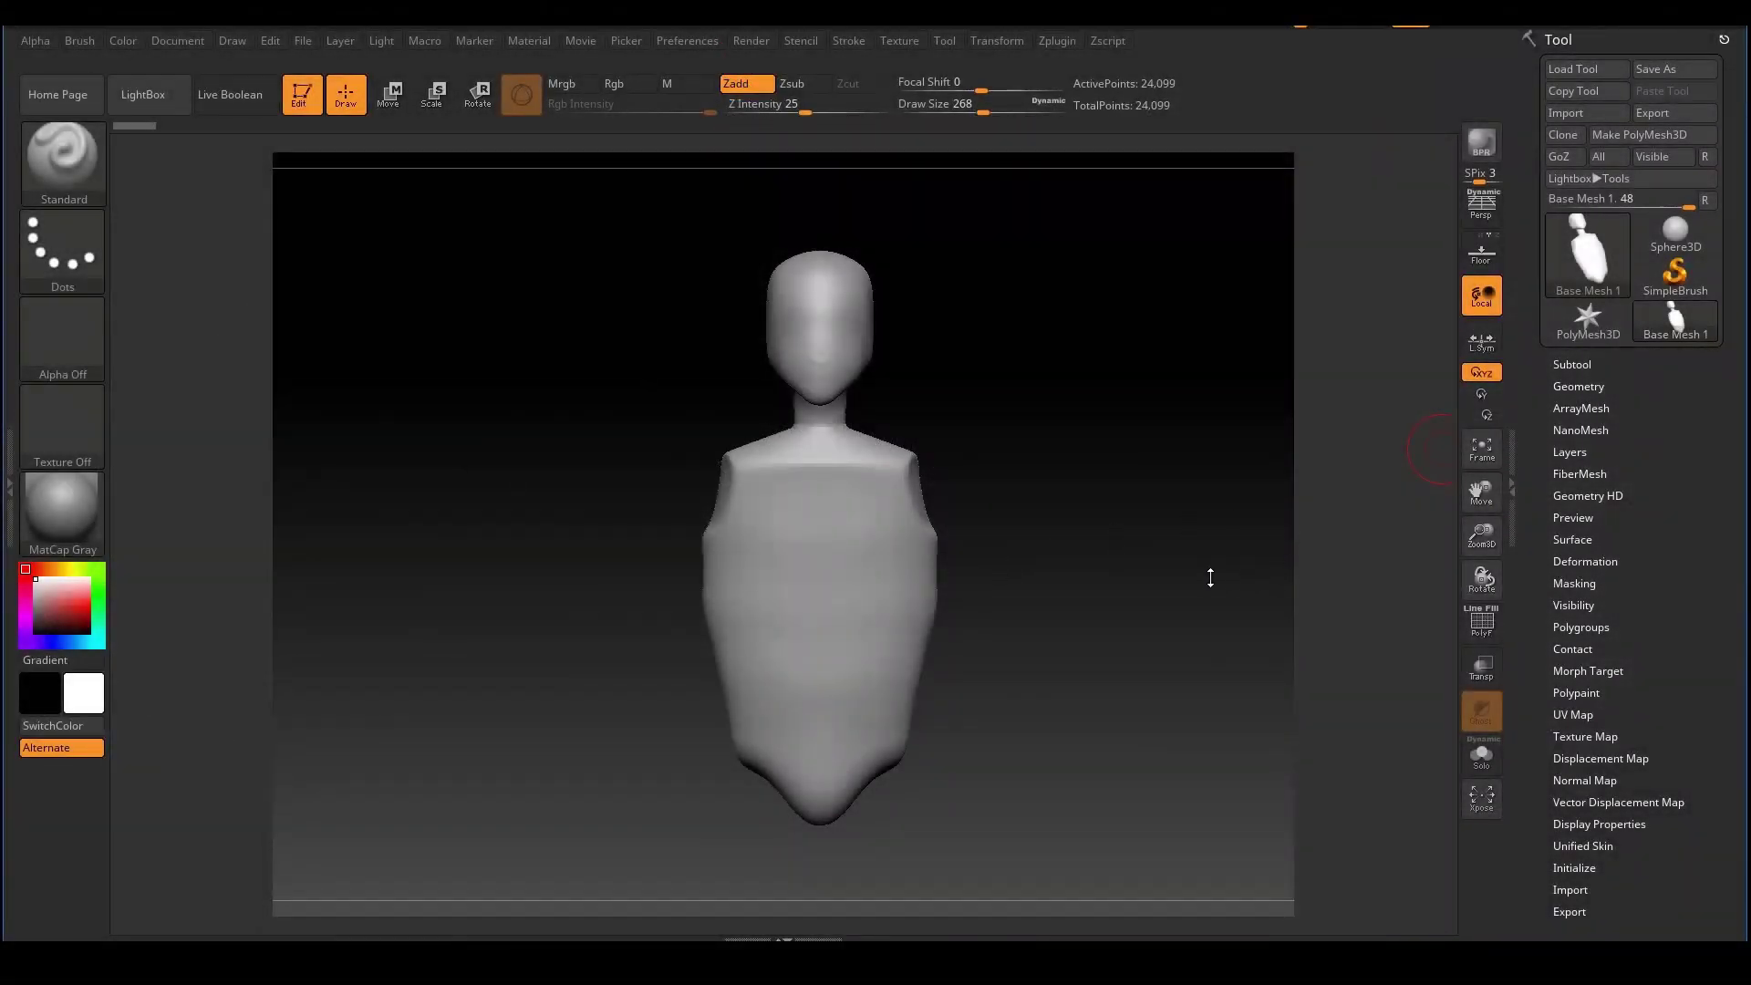
Trace an S-shaped posture guide over the side view from the head to the lower torso and clear it
mouse_move(1141, 529)
left_mouse_down()
mouse_move(1127, 513)
mouse_move(1146, 526)
left_mouse_up()
mouse_move(1079, 579)
left_mouse_down("shift")
mouse_move(1110, 598)
mouse_move(1118, 542)
mouse_move(1075, 501)
mouse_move(1025, 555)
mouse_move(1083, 520)
mouse_move(1048, 539)
mouse_move(1155, 540)
mouse_move(1018, 557)
mouse_move(1009, 457)
mouse_move(1009, 531)
mouse_move(1041, 529)
mouse_move(994, 529)
mouse_move(1095, 533)
mouse_move(1009, 517)
left_mouse_up("shift")
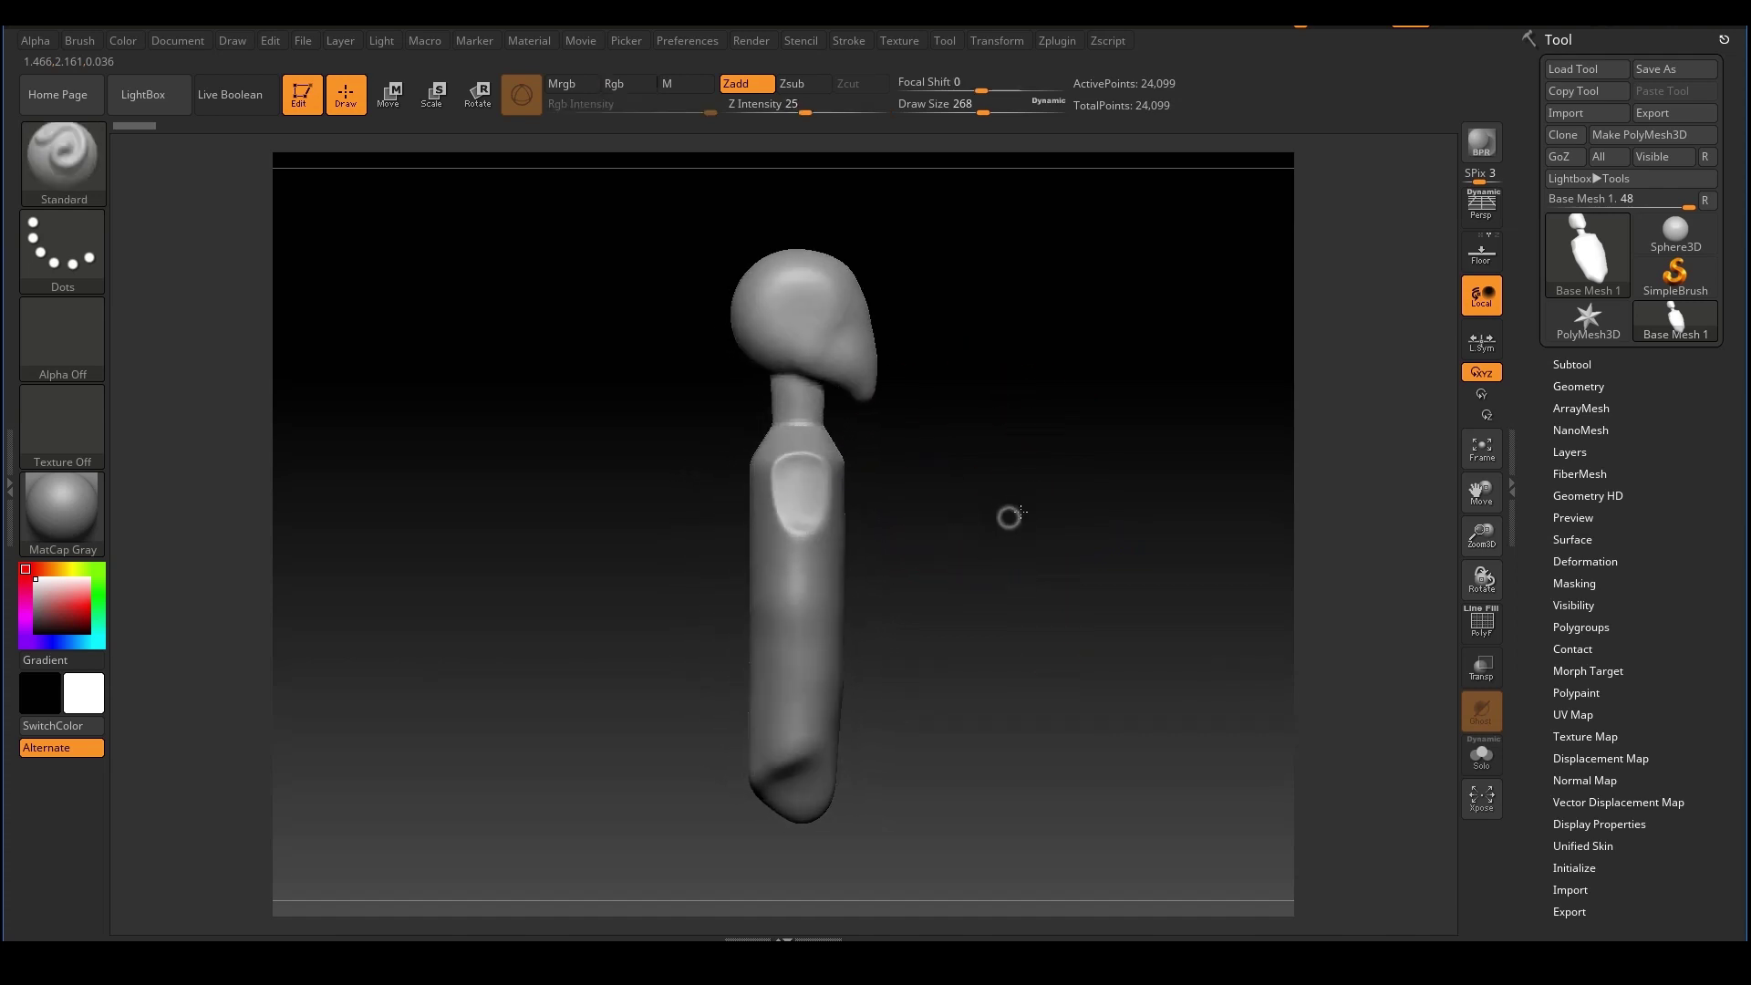
mouse_move(1075, 589)
left_mouse_down()
mouse_move(945, 598)
mouse_move(1064, 587)
mouse_move(1017, 551)
mouse_move(1052, 611)
mouse_move(1009, 500)
mouse_move(1059, 571)
mouse_move(1077, 548)
mouse_move(1029, 524)
mouse_move(1049, 483)
left_mouse_up()
left_click_drag(1049, 483, 1040, 494)
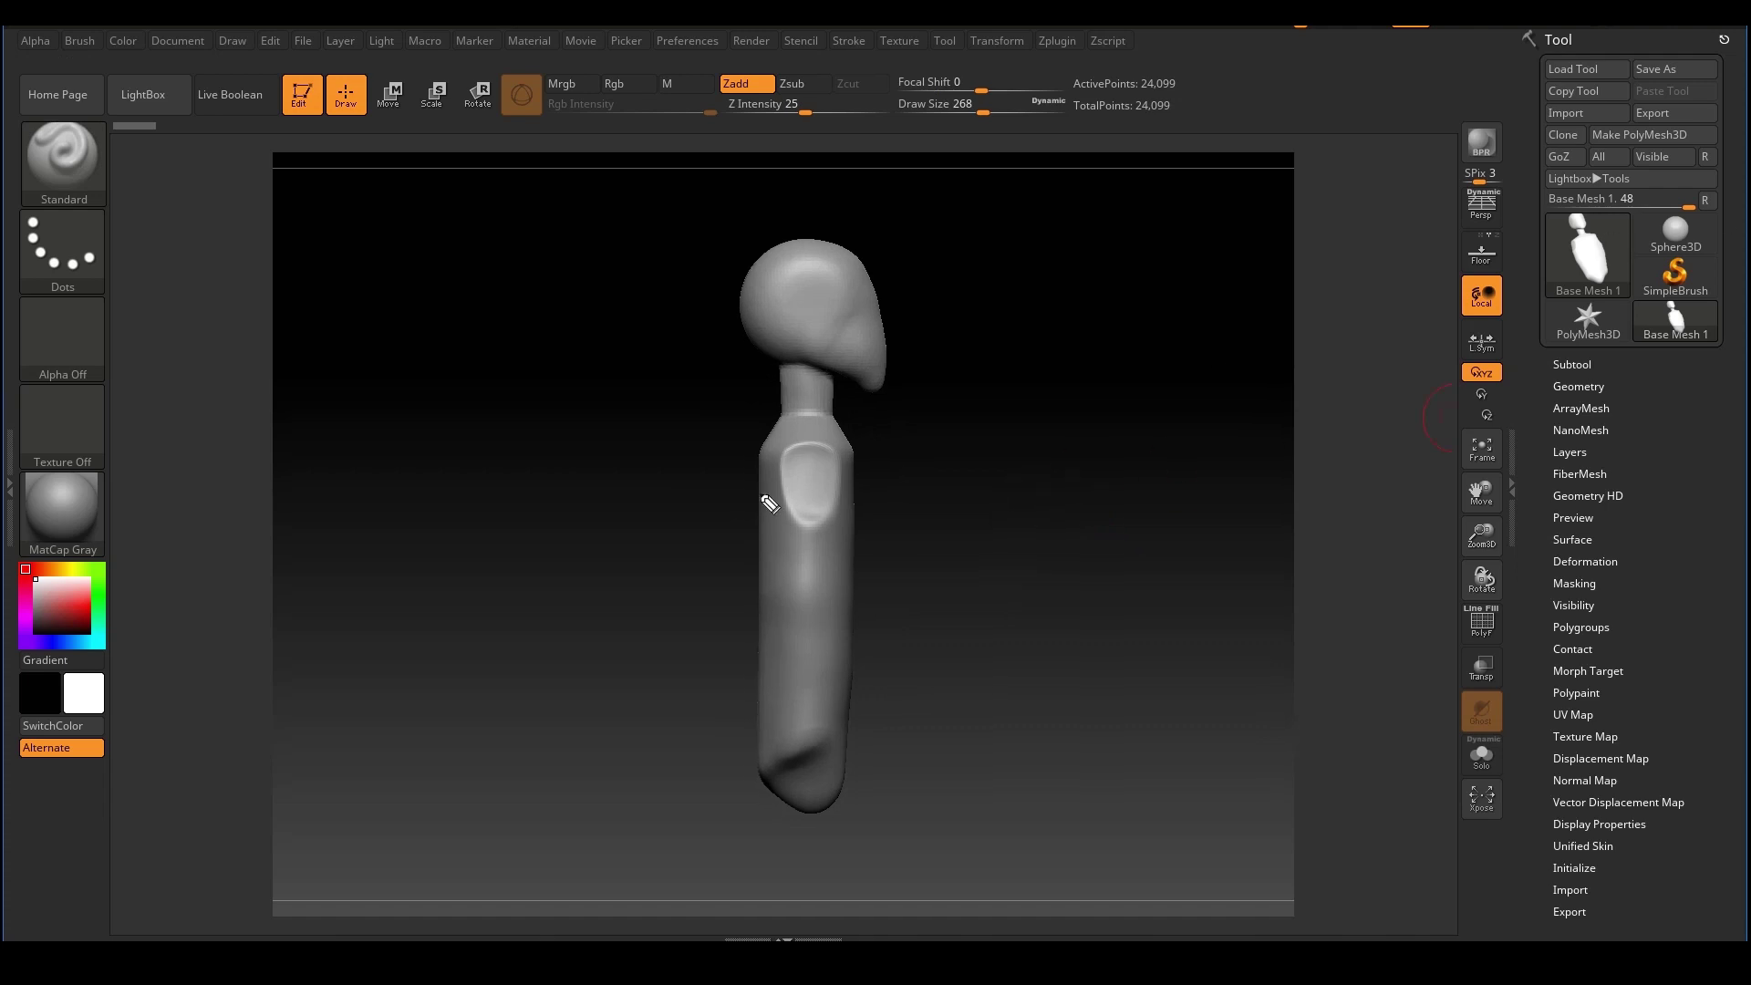
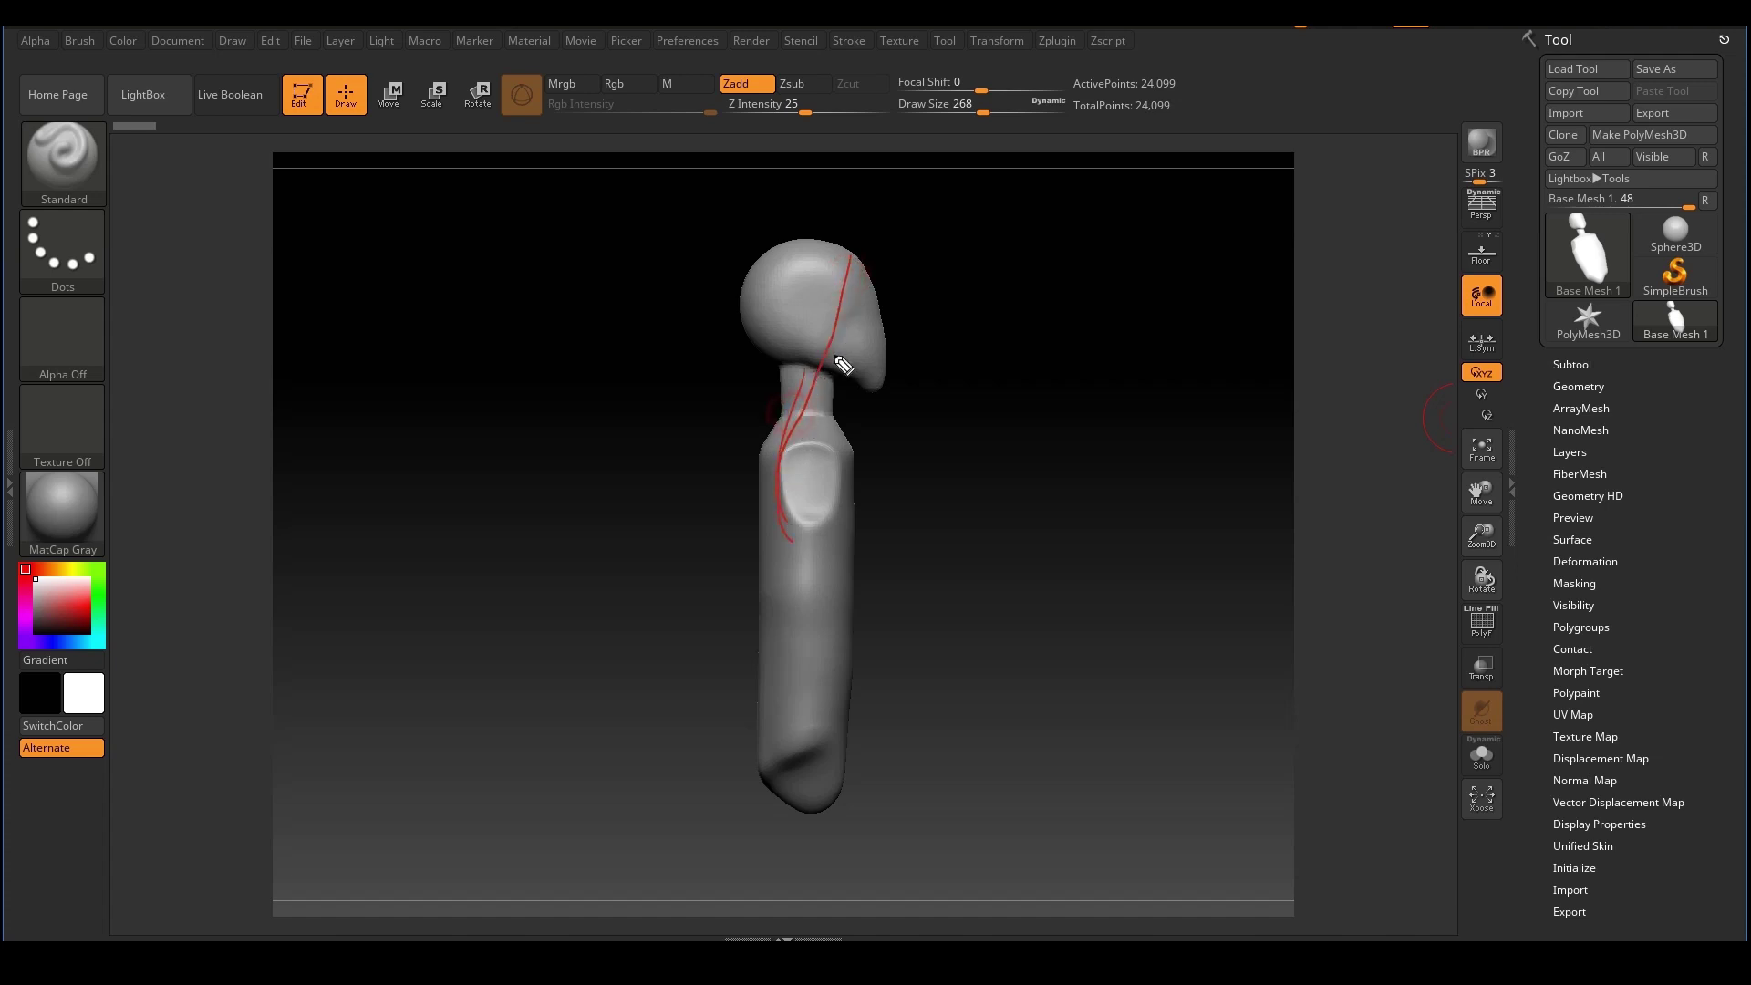
left_click_drag(798, 388, 787, 451)
left_click_drag(845, 264, 834, 324)
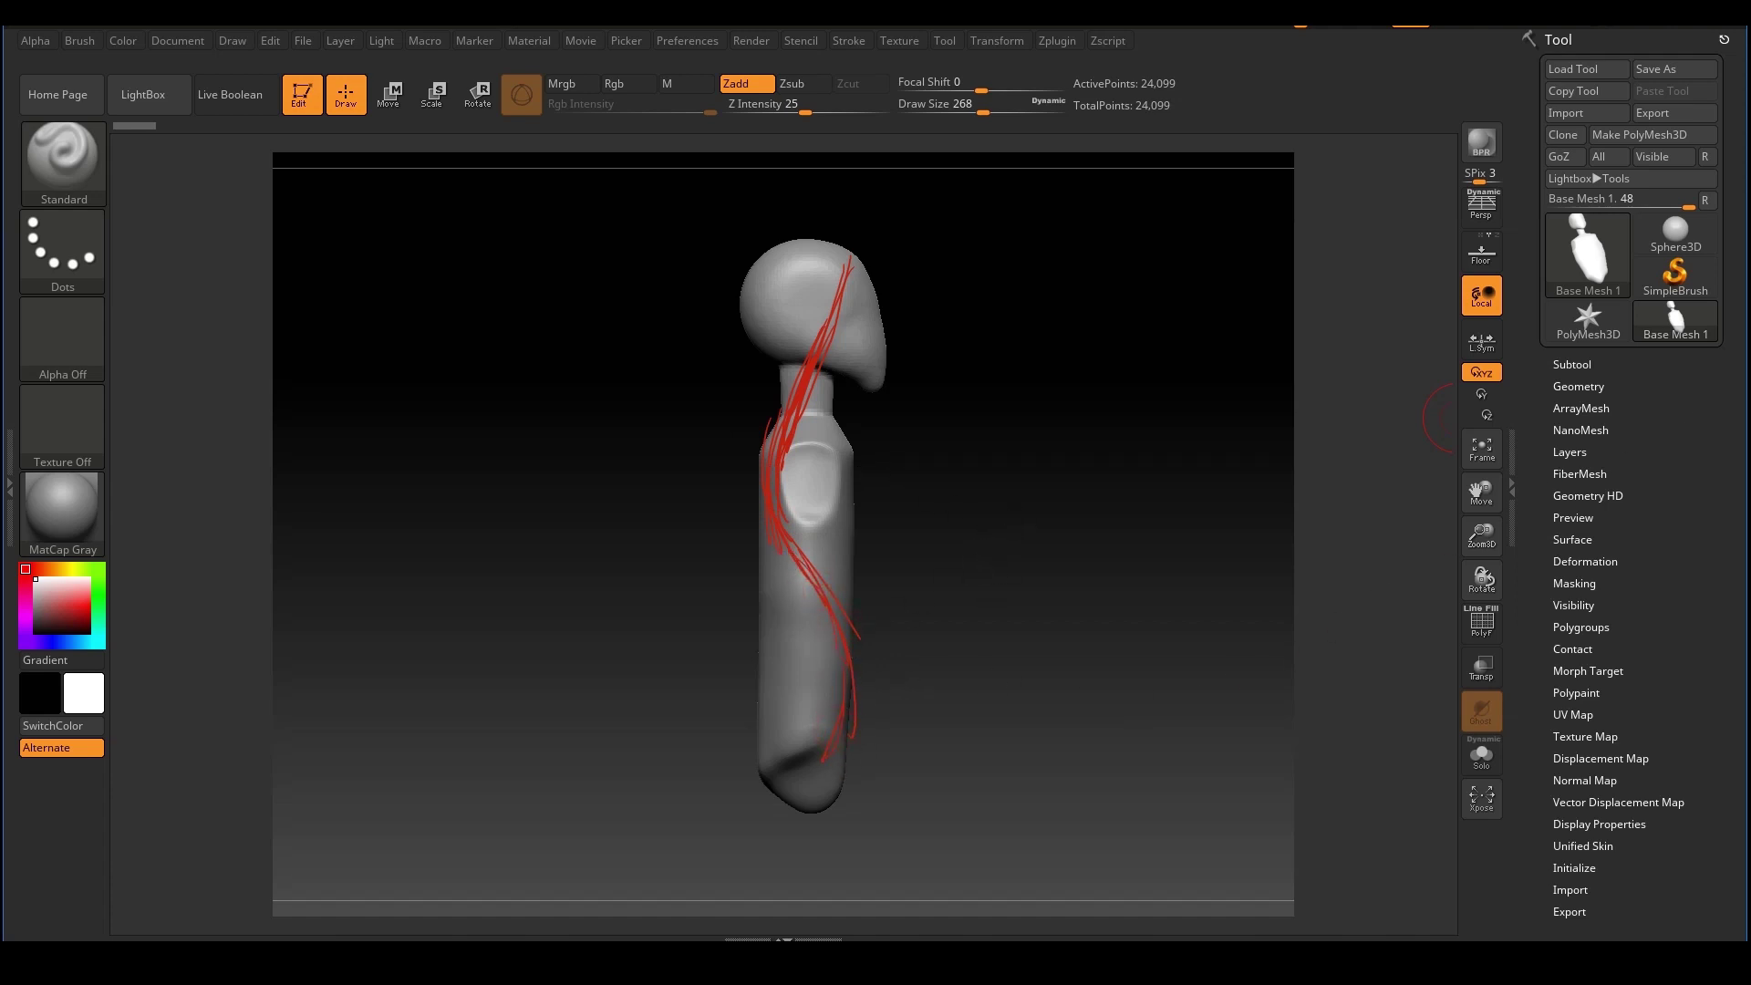
key("Escape")
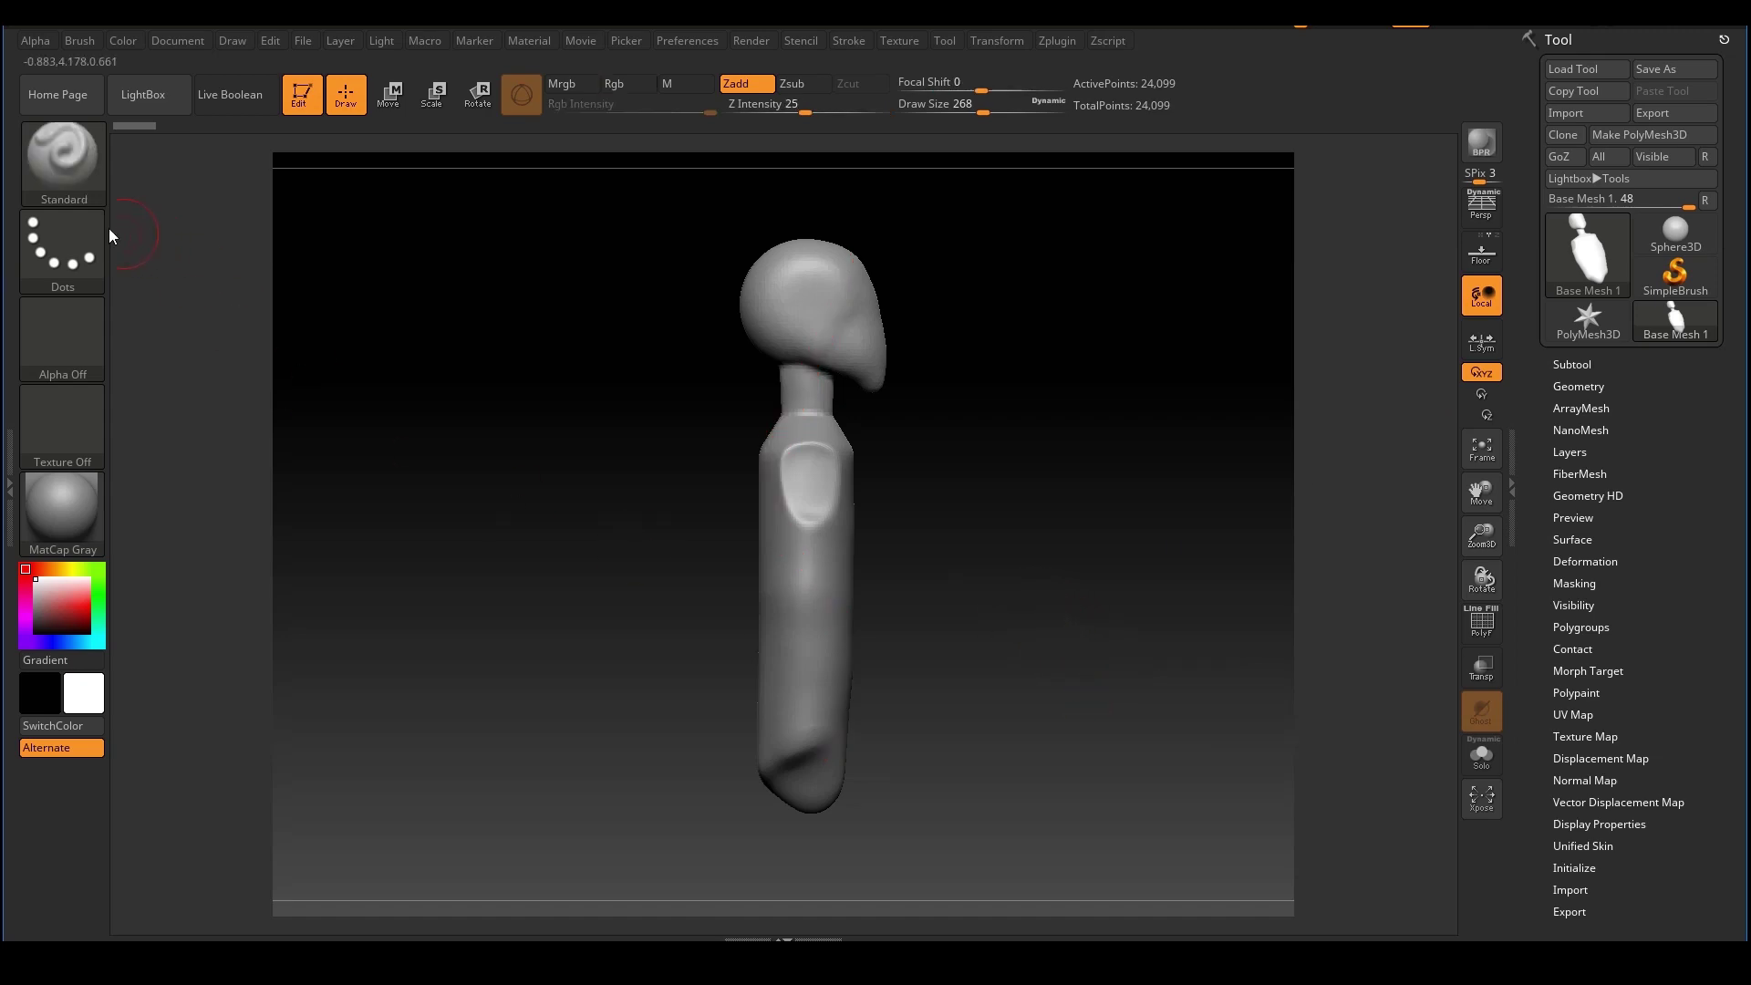
Choose the Move brush, turn off its Dynamic draw size and set the draw size to 202
left_click(62, 157)
key("m")
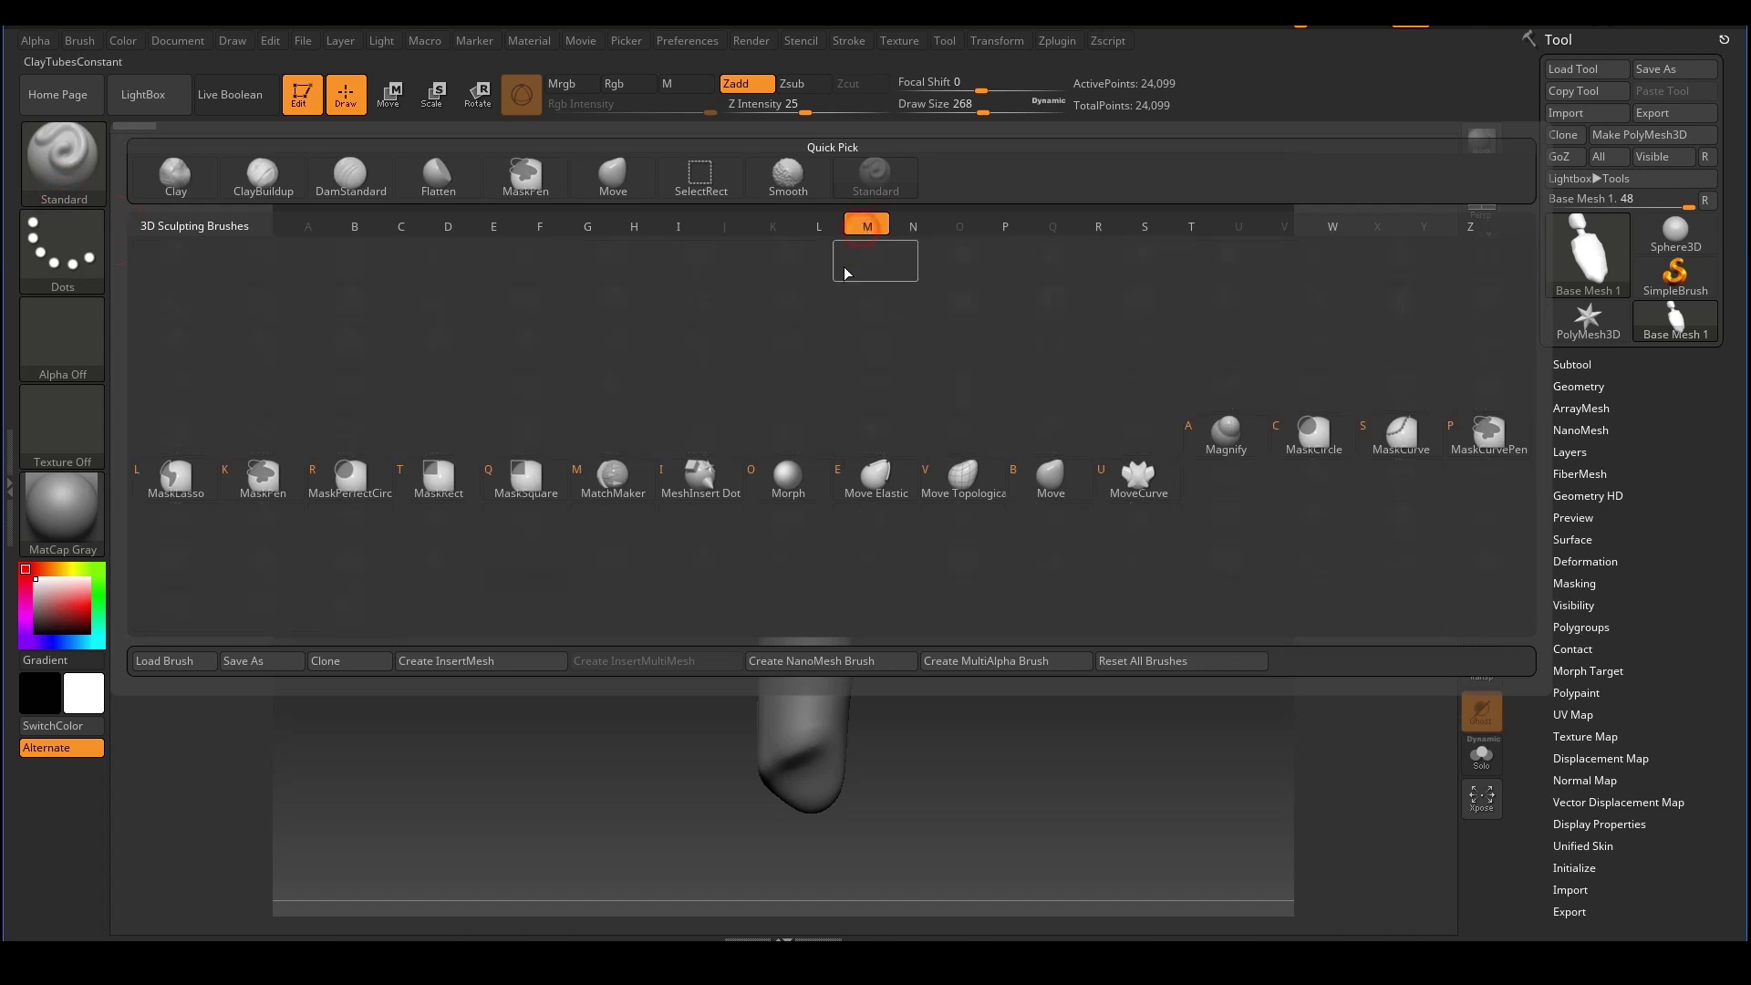
left_click(1040, 478)
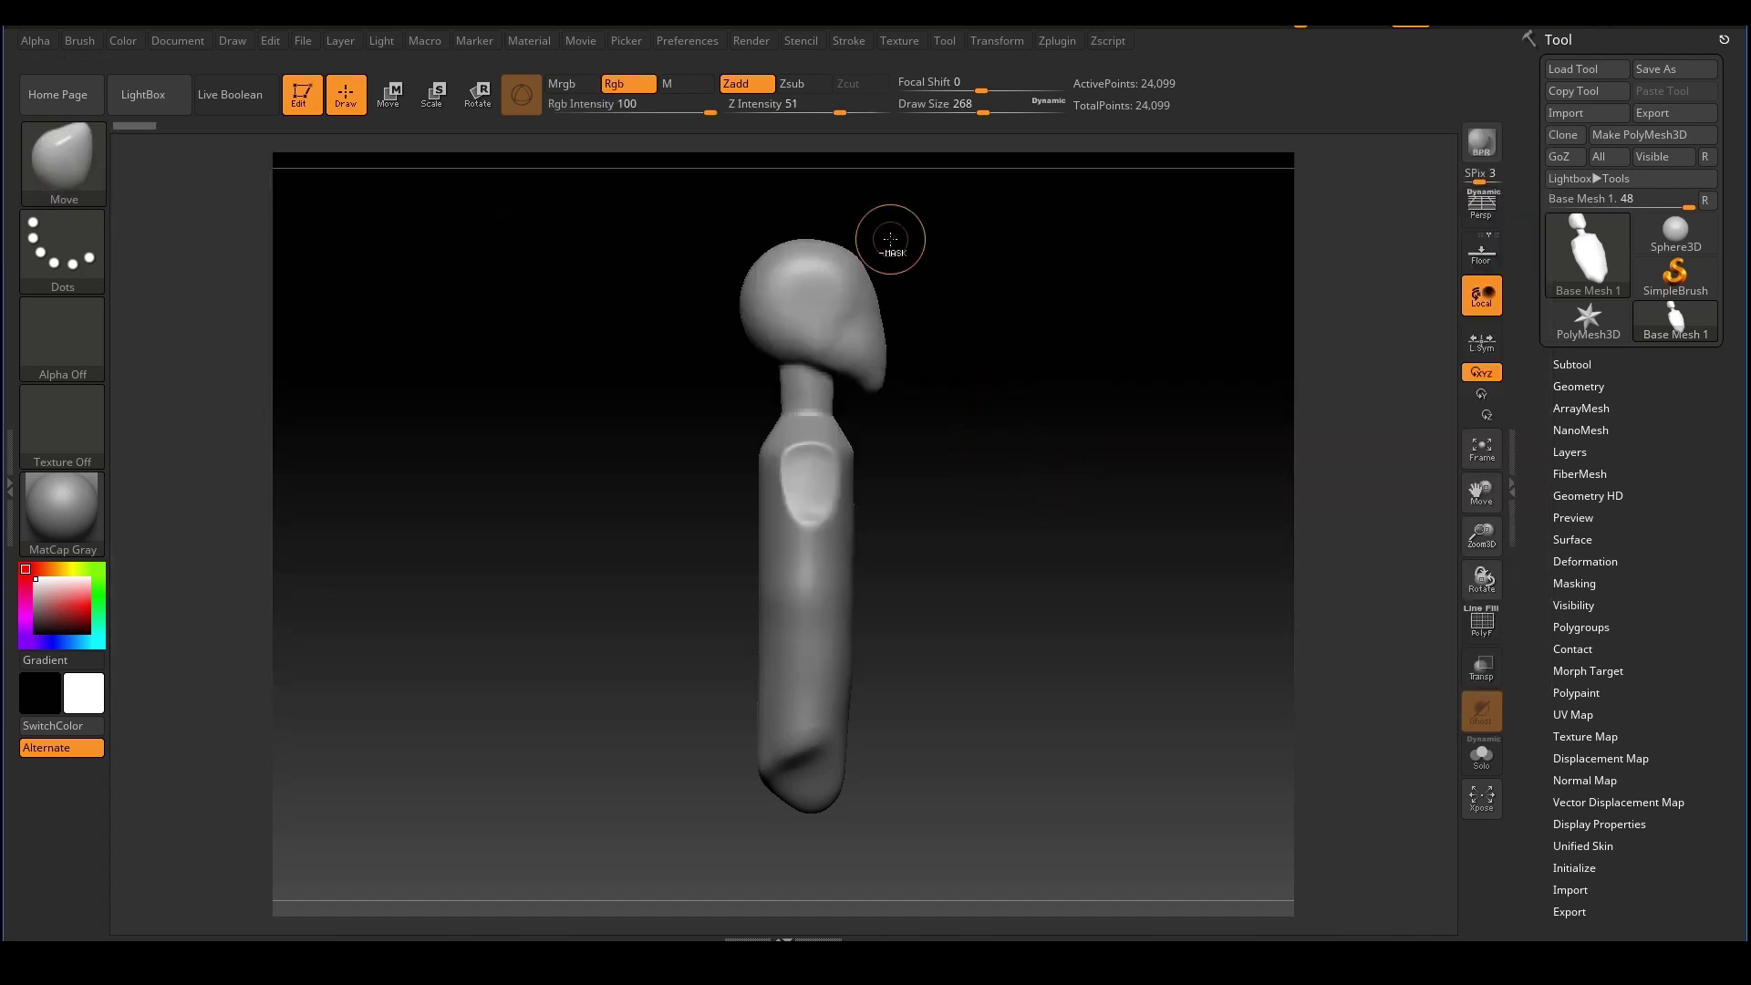
mouse_move(930, 485)
left_mouse_down()
mouse_move(1025, 539)
mouse_move(771, 532)
left_mouse_up()
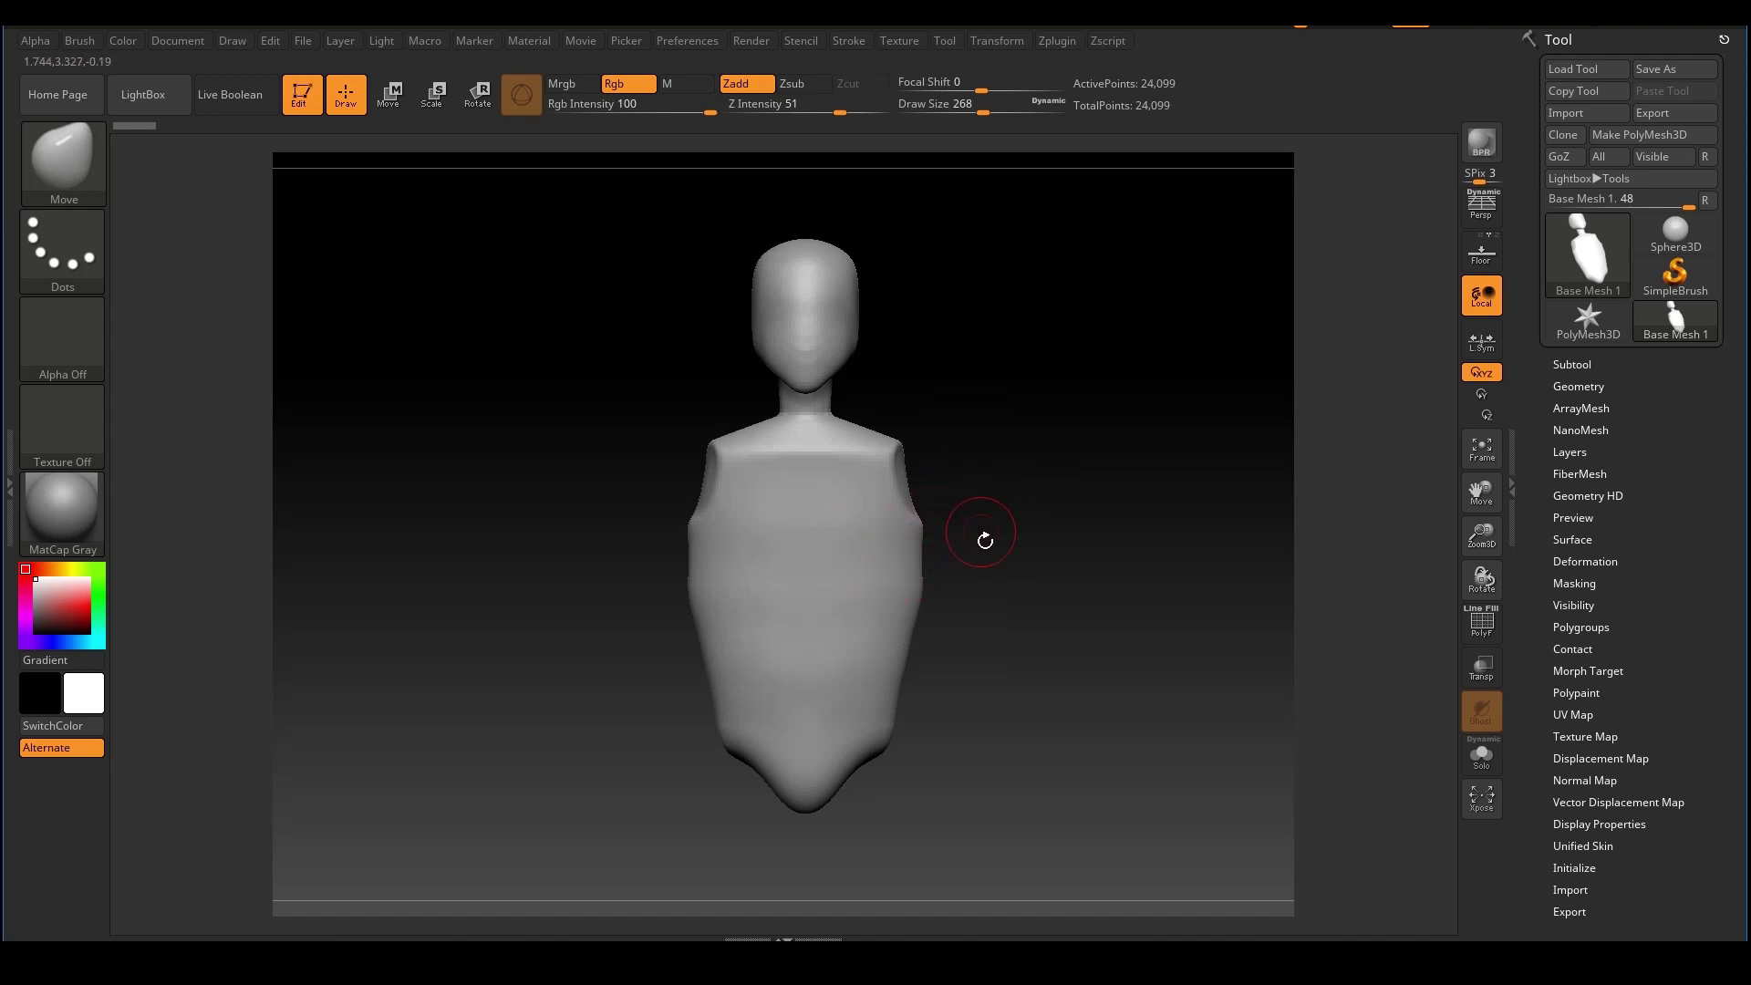
key("s")
left_click_drag(985, 547, 1095, 554)
key("s")
mouse_move(1048, 448)
left_mouse_down()
mouse_move(970, 470)
mouse_move(1012, 469)
mouse_move(932, 469)
mouse_move(964, 468)
left_mouse_up()
key("space")
mouse_move(1016, 576)
left_mouse_down("shift")
mouse_move(1056, 578)
mouse_move(1009, 545)
mouse_move(1144, 552)
mouse_move(1026, 551)
mouse_move(1032, 566)
mouse_move(958, 551)
left_mouse_up("shift")
key("s")
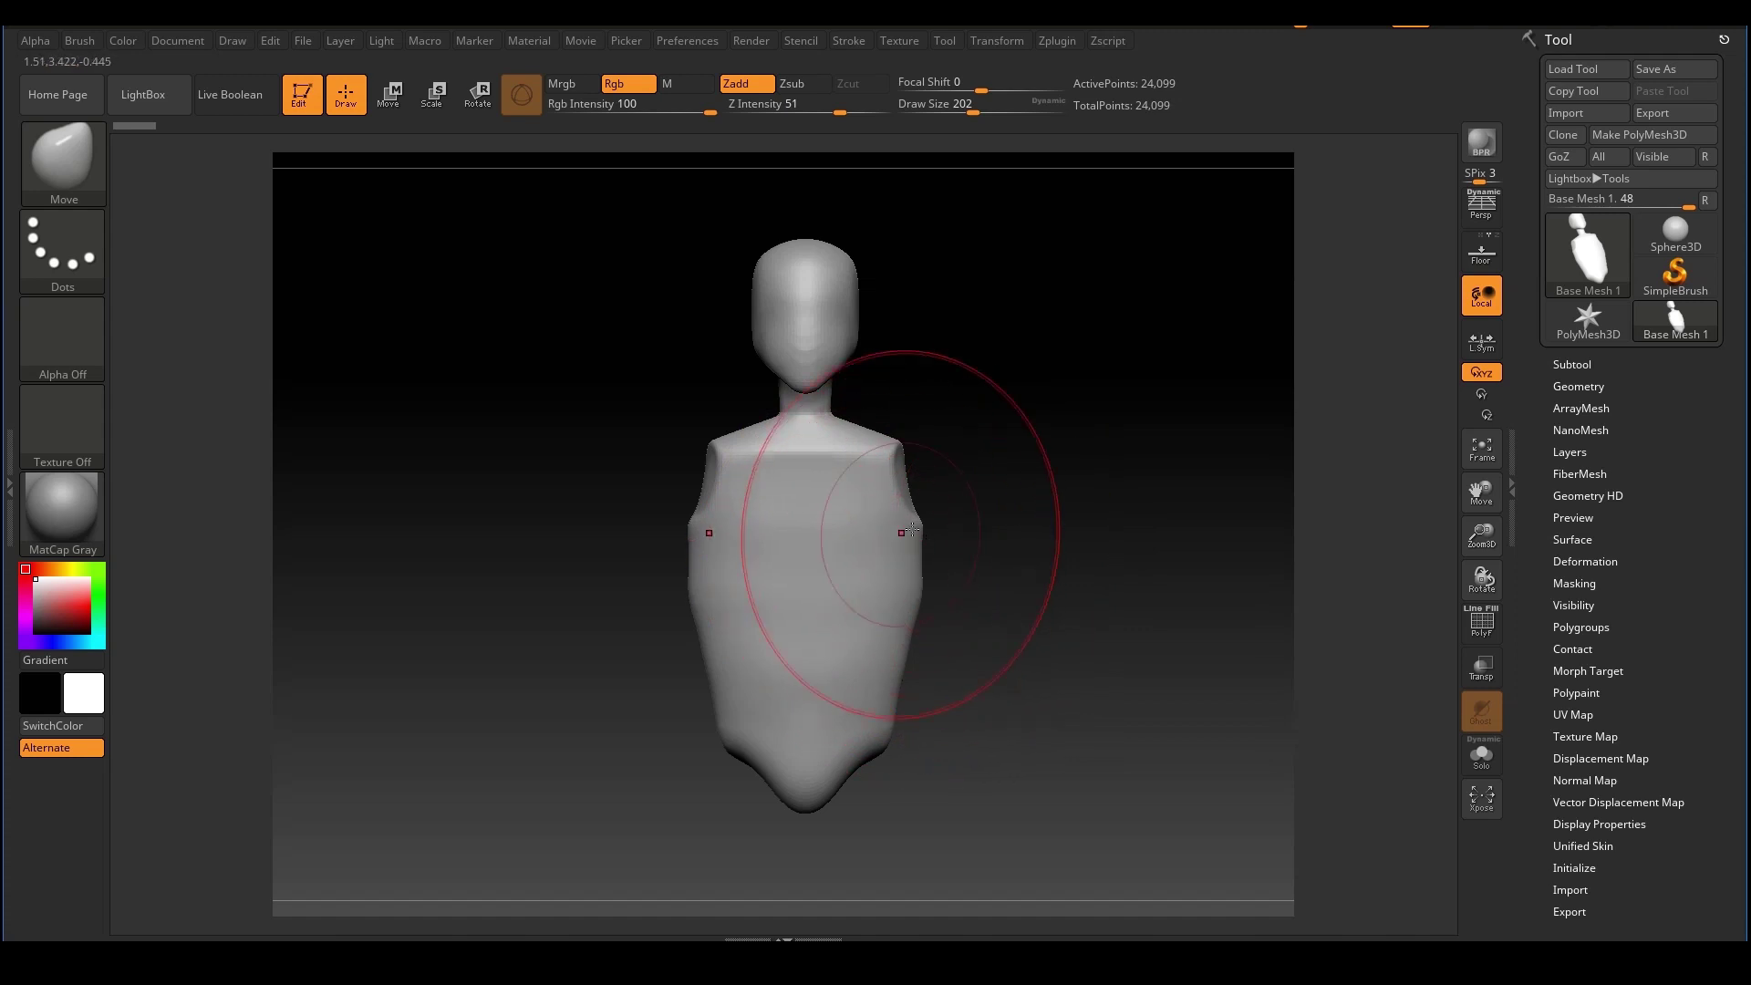
Bend the torso into an S-curve from the side by pushing the waist and pelvis forward, enlarging the Move brush to 257
left_click_drag(1055, 544, 1141, 539, "shift")
key("s")
mouse_move(871, 535)
left_mouse_down()
mouse_move(768, 526)
mouse_move(806, 558)
left_mouse_up()
key("s")
mouse_move(798, 748)
left_mouse_down()
mouse_move(835, 747)
mouse_move(843, 704)
left_mouse_up()
key("s")
left_click_drag(822, 634, 842, 633)
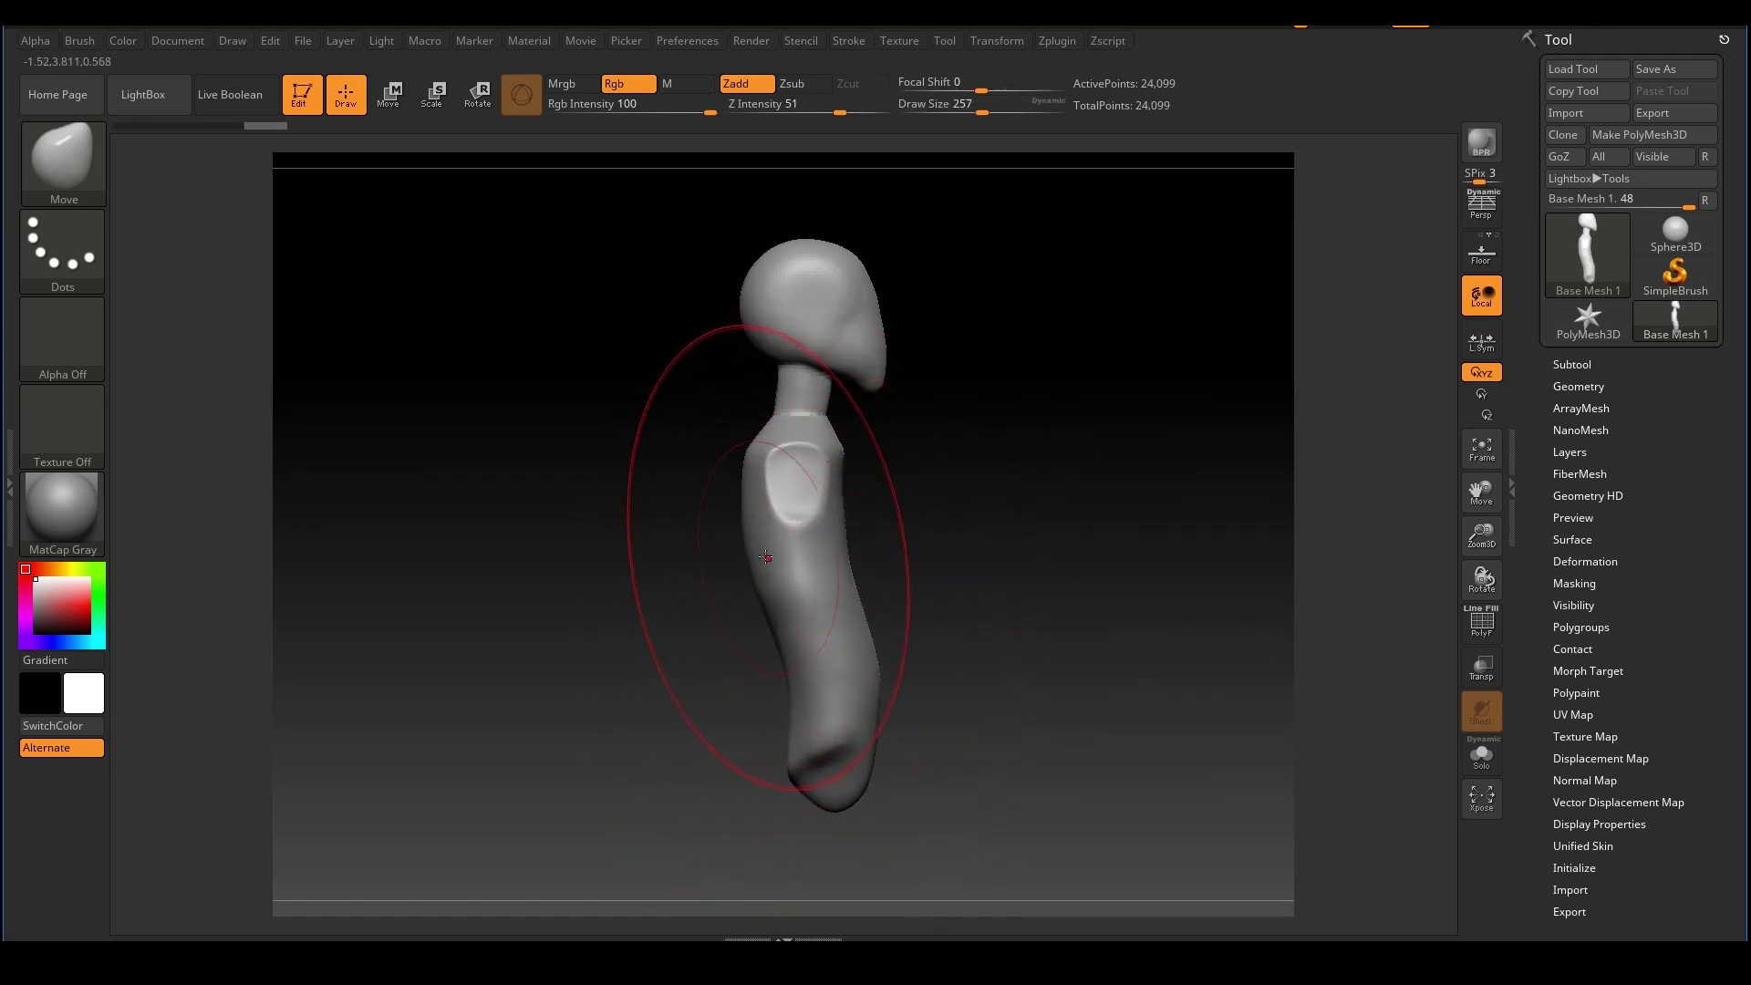
Shape the upper back, neck base and chest along the posture curve with the Move brush, reducing the draw size to 90
left_click_drag(766, 557, 786, 505)
key("s")
left_click_drag(766, 513, 787, 483)
key("s")
key("s")
left_click_drag(828, 553, 740, 498)
key("s")
left_click_drag(922, 495, 864, 505)
key("s")
key("s")
left_click_drag(908, 502, 916, 500)
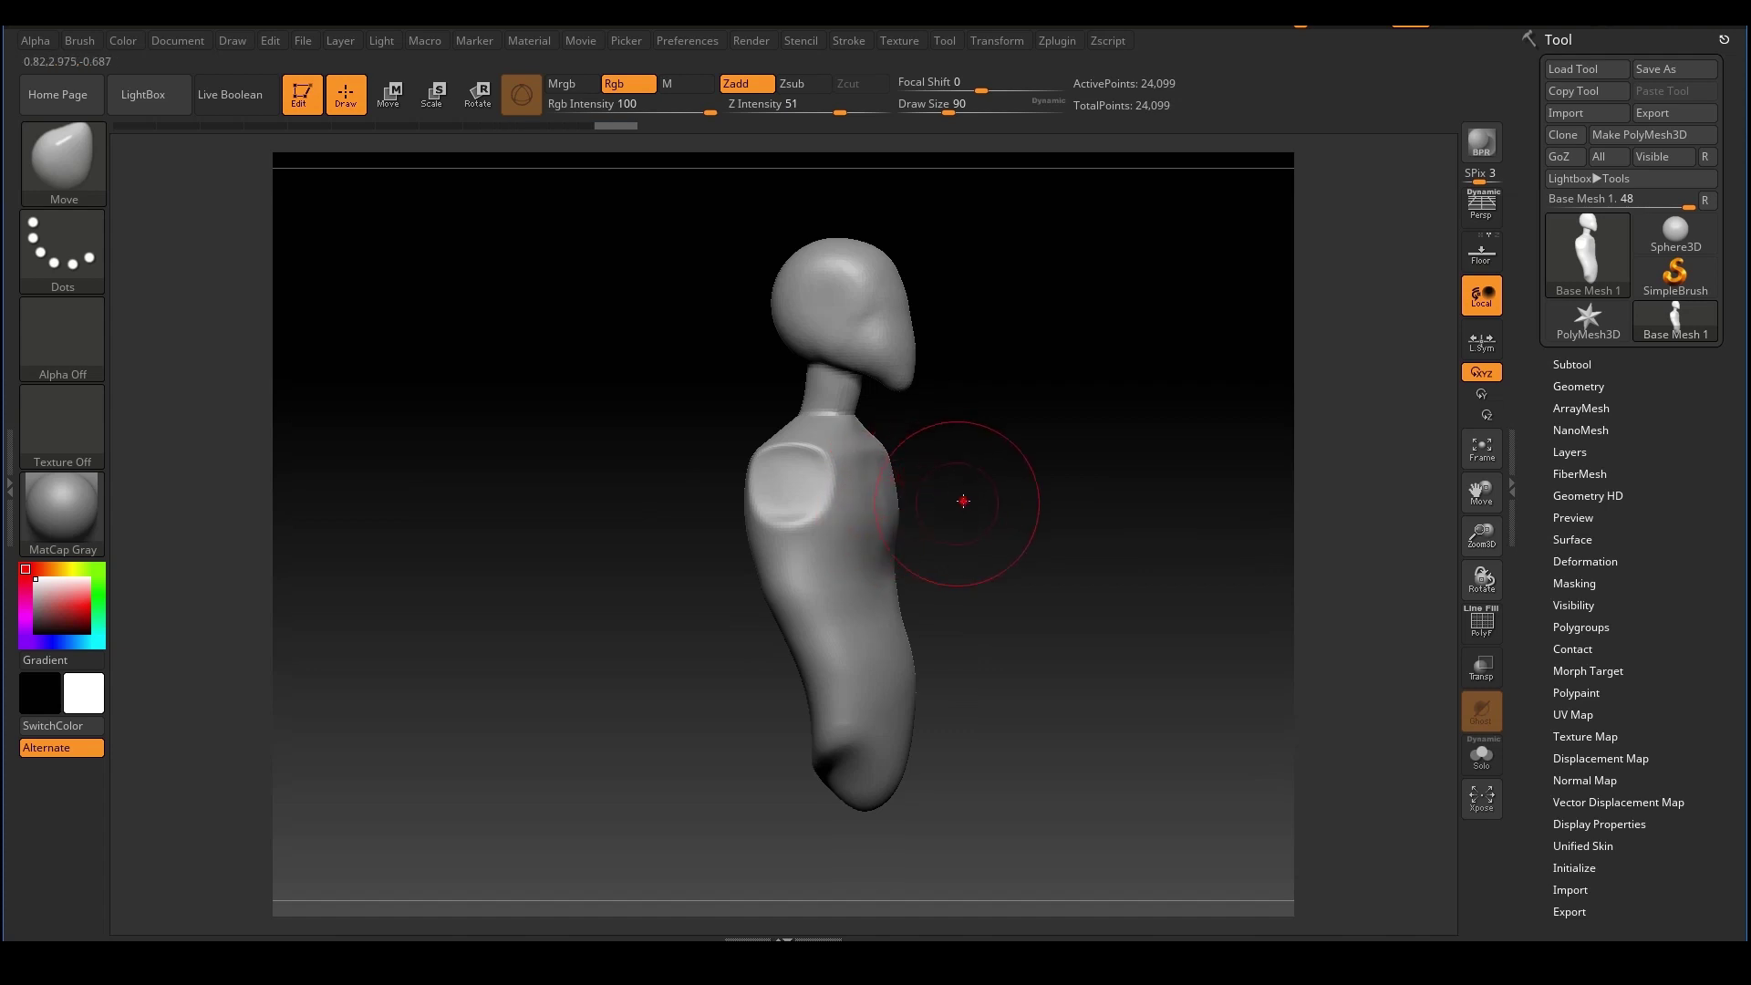
Refine the chest and belly contour in side view with the Move brush at a draw size of 108
mouse_move(962, 501)
left_mouse_down("shift")
mouse_move(978, 501)
mouse_move(938, 511)
mouse_move(891, 489)
mouse_move(931, 493)
mouse_move(825, 520)
mouse_move(899, 493)
mouse_move(935, 527)
left_mouse_up("shift")
key("s")
key("s")
key("s")
key("s")
key("s")
key("s")
key("s")
left_click_drag(913, 672, 913, 668)
key("s")
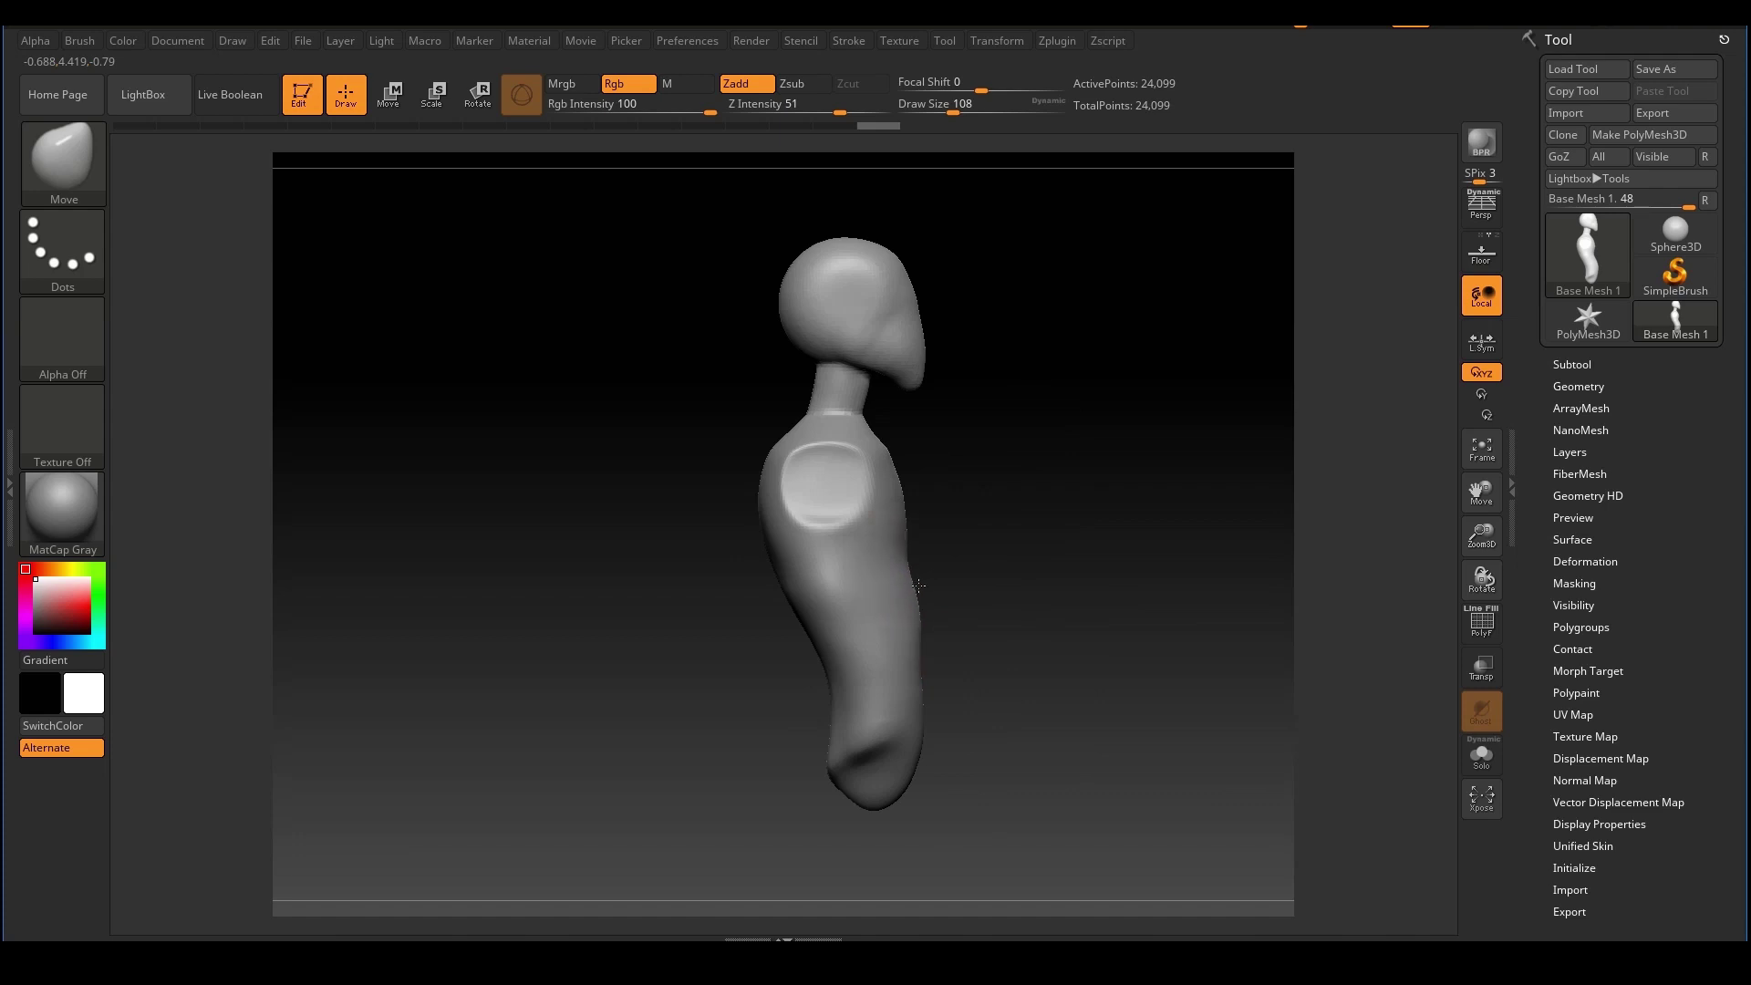
Adjust the curve of the lower back and pelvis with the Move brush, using draw sizes of 172 and 187
key("s")
left_click_drag(918, 587, 929, 589)
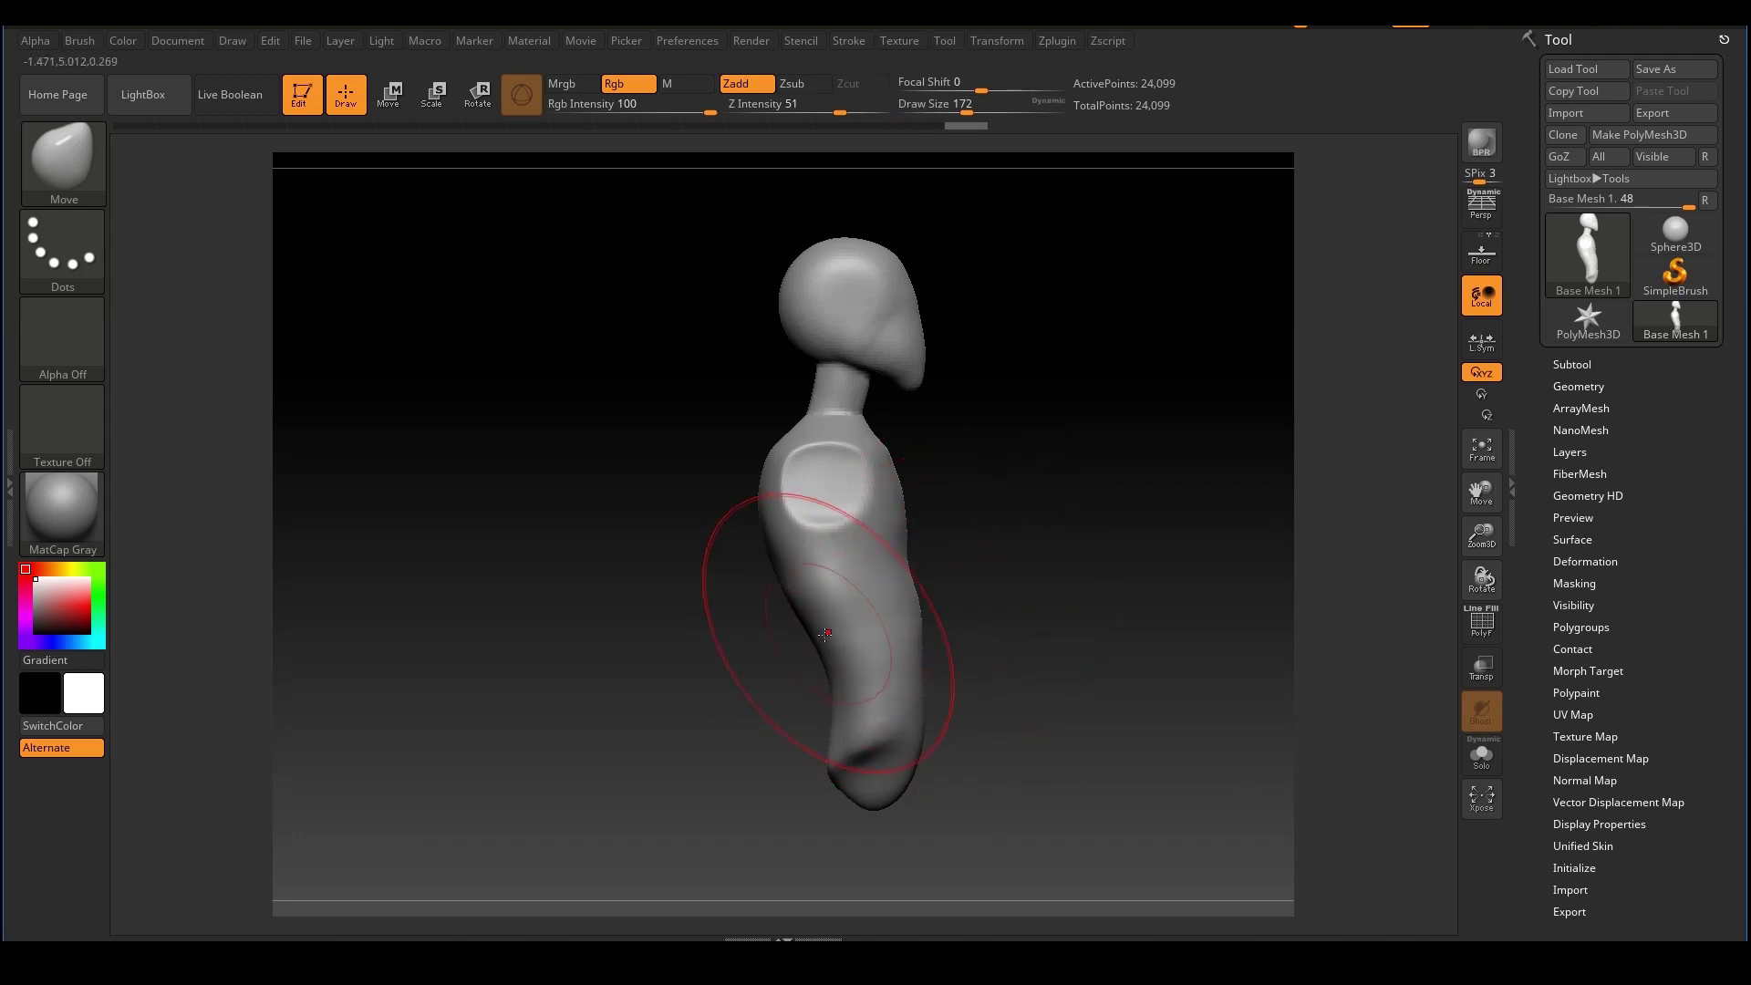
mouse_move(840, 743)
left_mouse_down()
mouse_move(829, 719)
mouse_move(860, 683)
mouse_move(893, 719)
mouse_move(832, 741)
left_mouse_up()
key("s")
left_click_drag(1073, 563, 1047, 571, "shift")
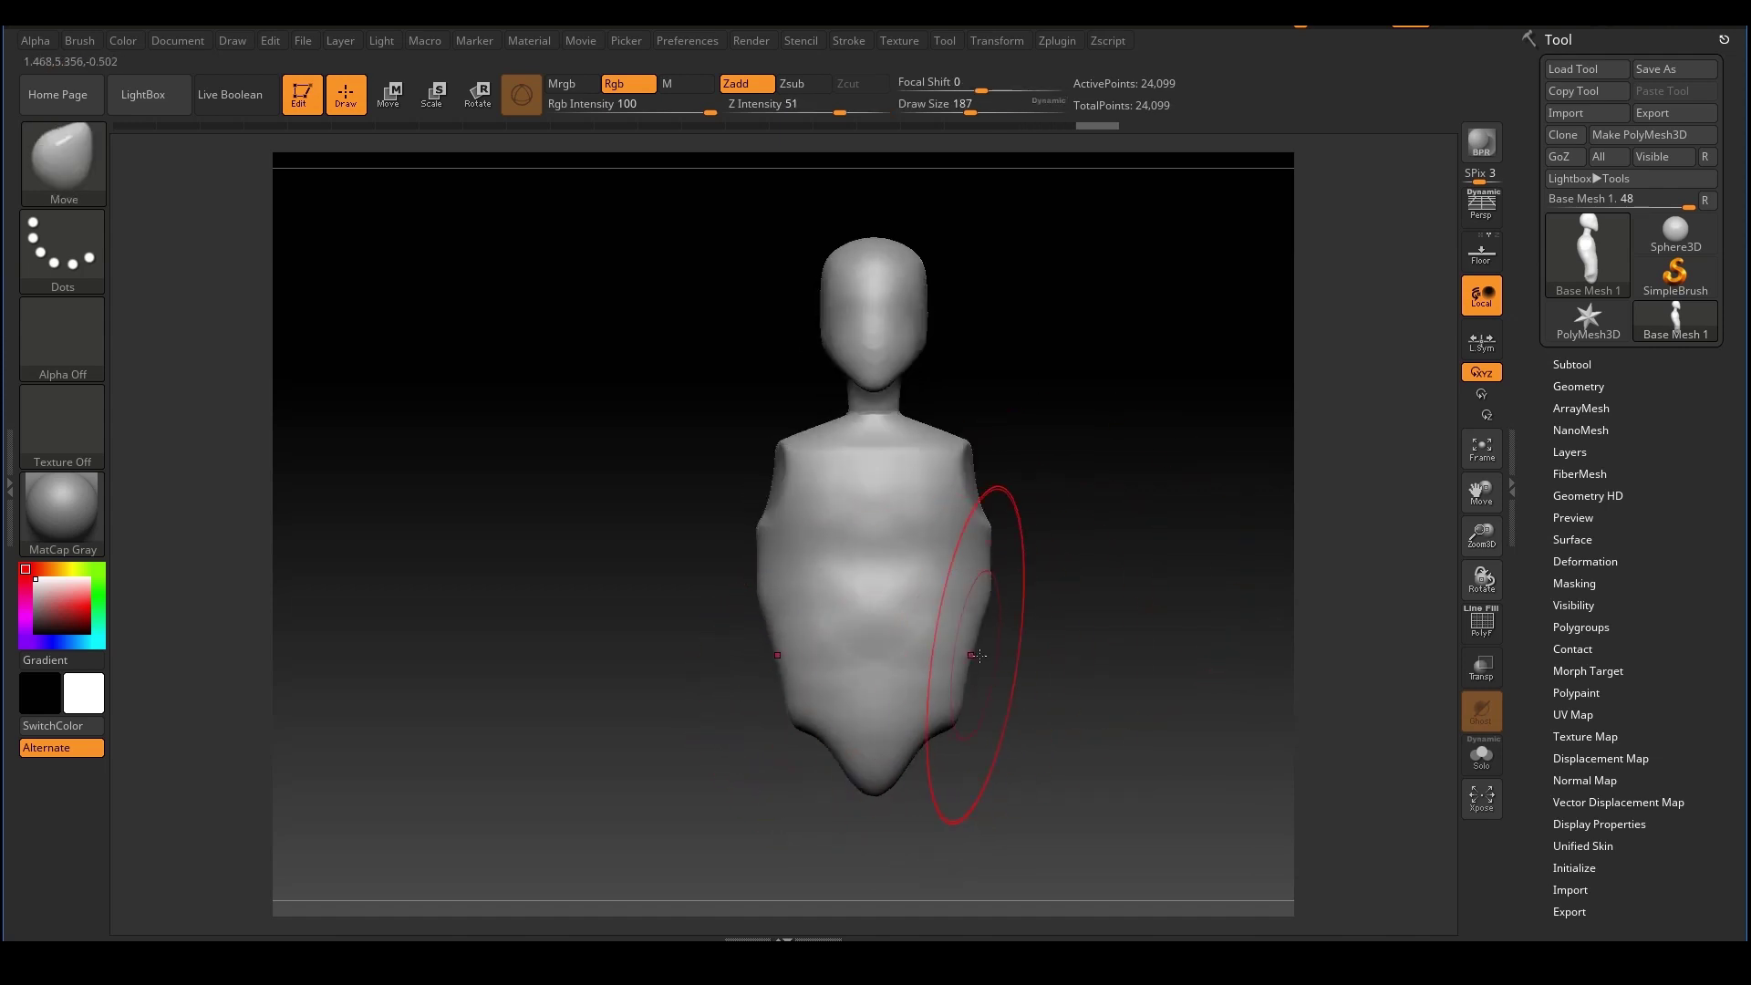
Adjust the sides of the waist and the lower torso outline from the front with the Move brush
mouse_move(1005, 665)
left_mouse_down()
mouse_move(1096, 658)
mouse_move(969, 635)
left_mouse_up()
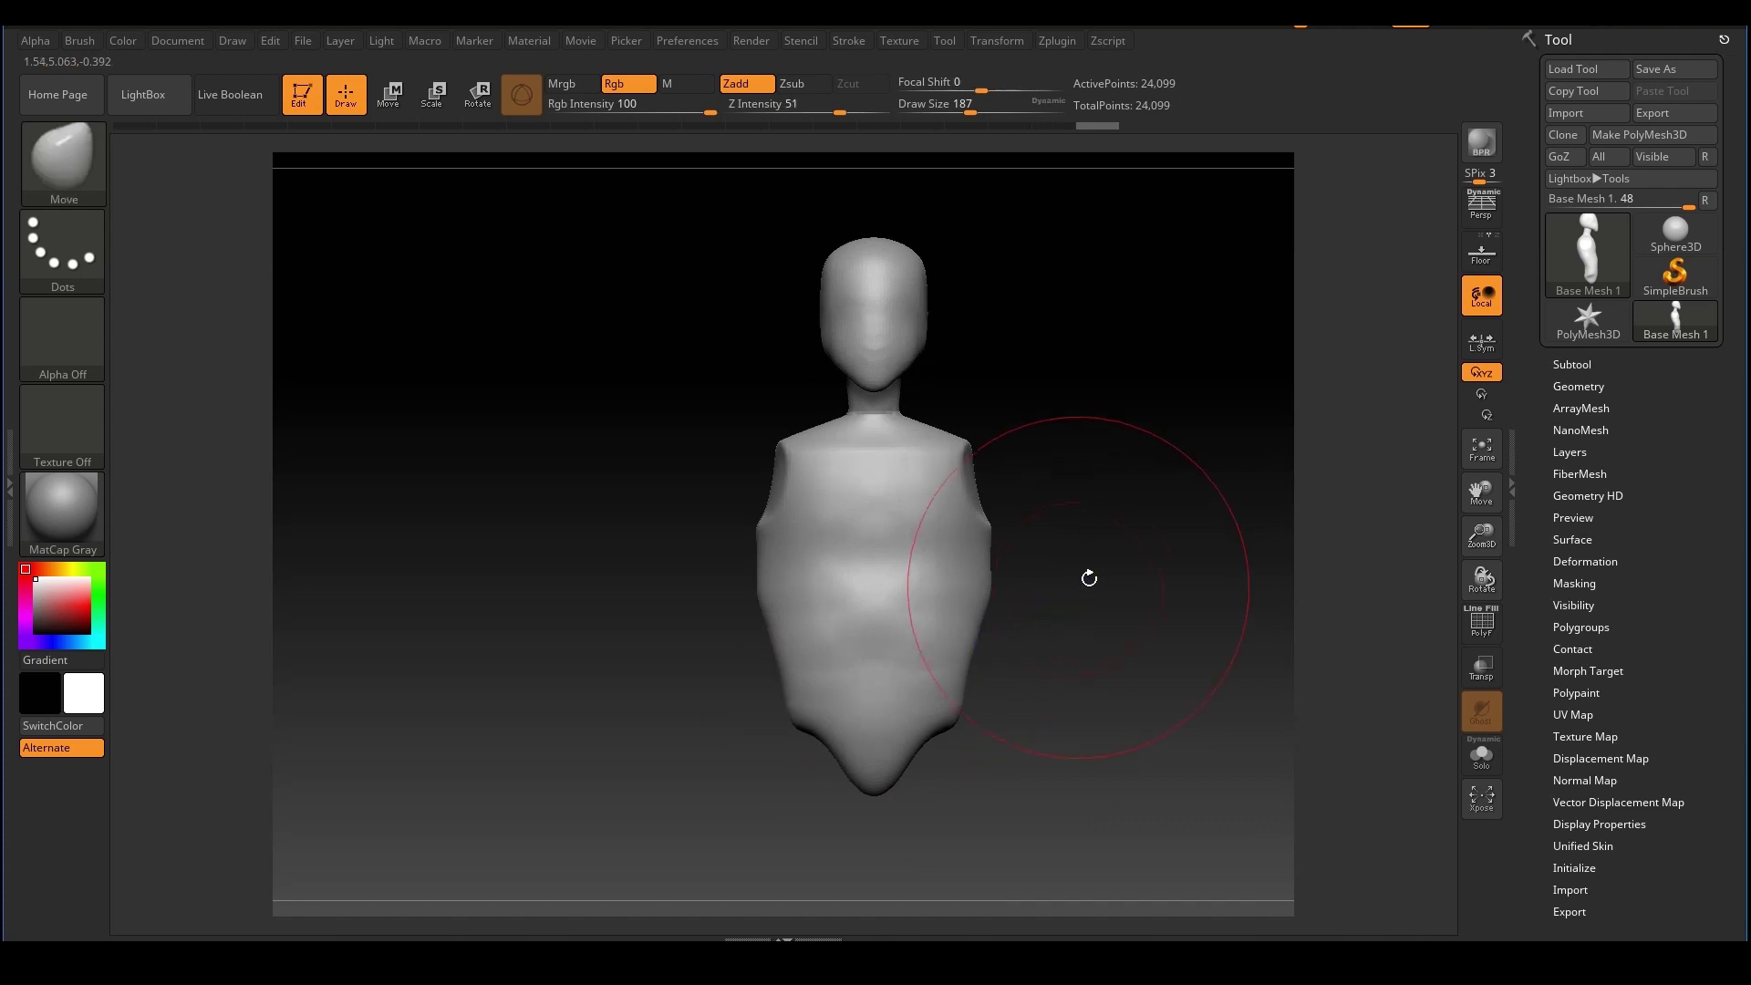
key("s")
left_click_drag(885, 743, 866, 745)
left_click_drag(843, 771, 838, 788)
key("s")
left_click_drag(812, 691, 759, 686)
Reshape the pelvis profile from the side with the Move brush at draw size 80
left_click_drag(1081, 623, 1161, 614, "shift")
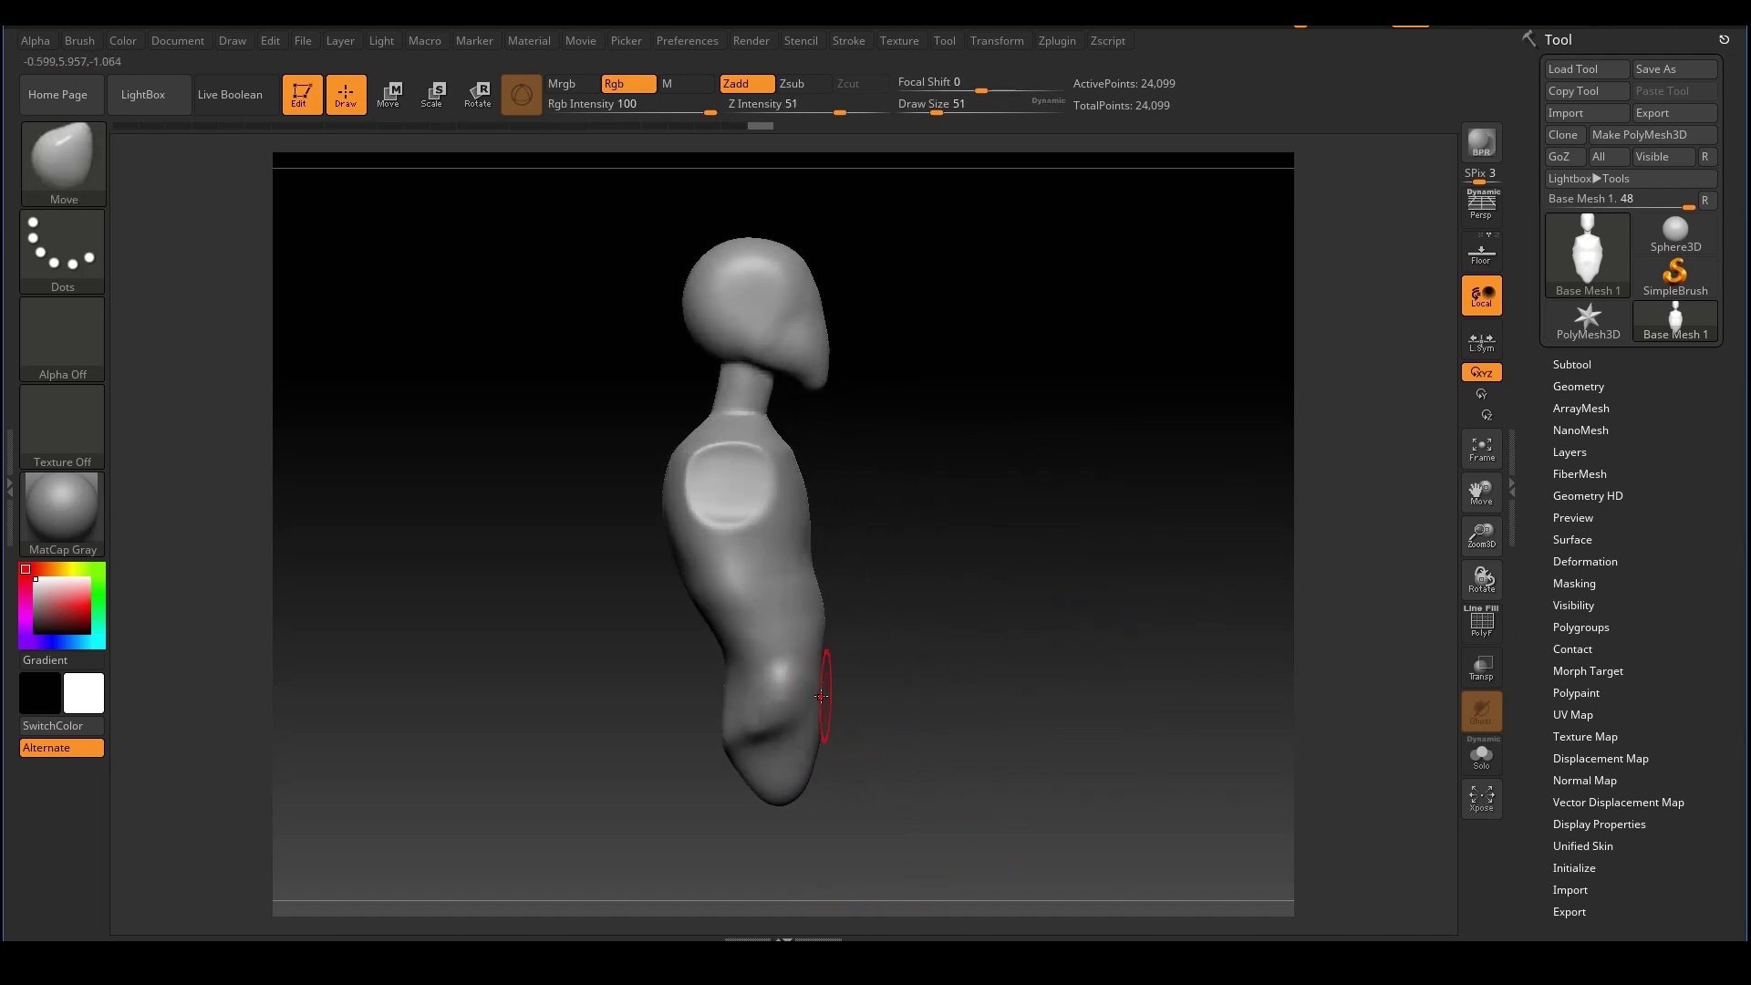
key("s")
left_click_drag(836, 694, 749, 669)
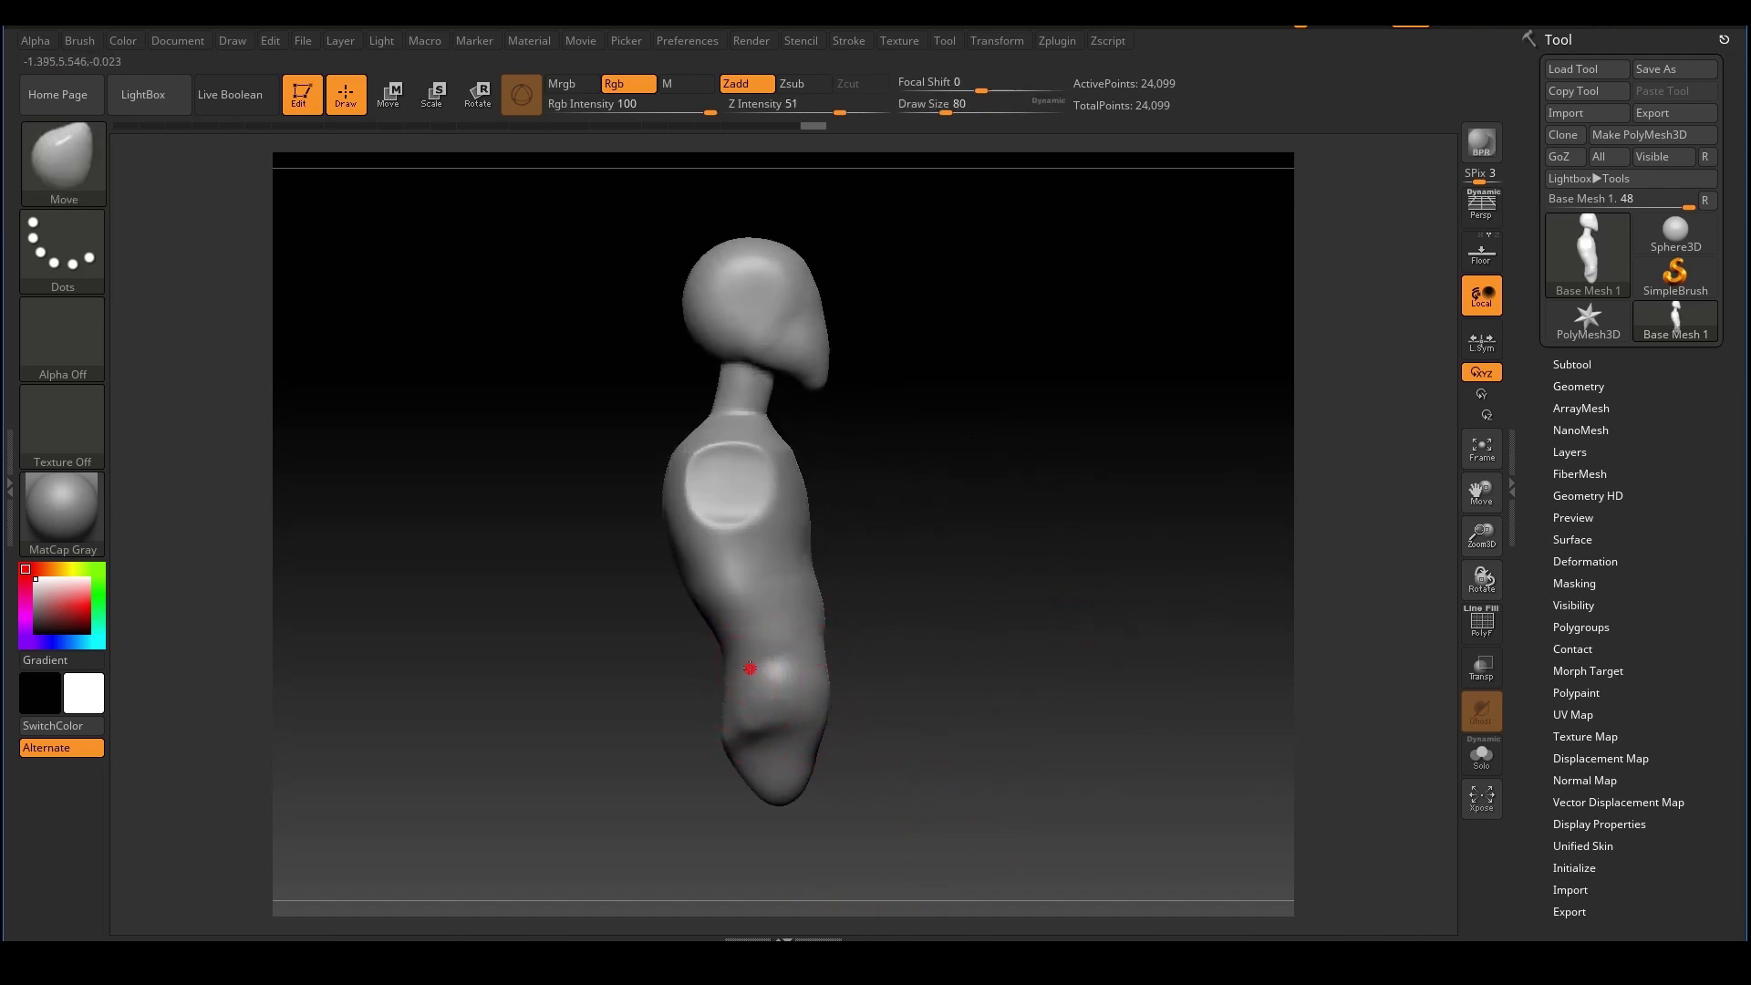
Smooth the surface of the abdomen with the Smooth brush
left_click_drag(940, 648, 969, 586, "shift")
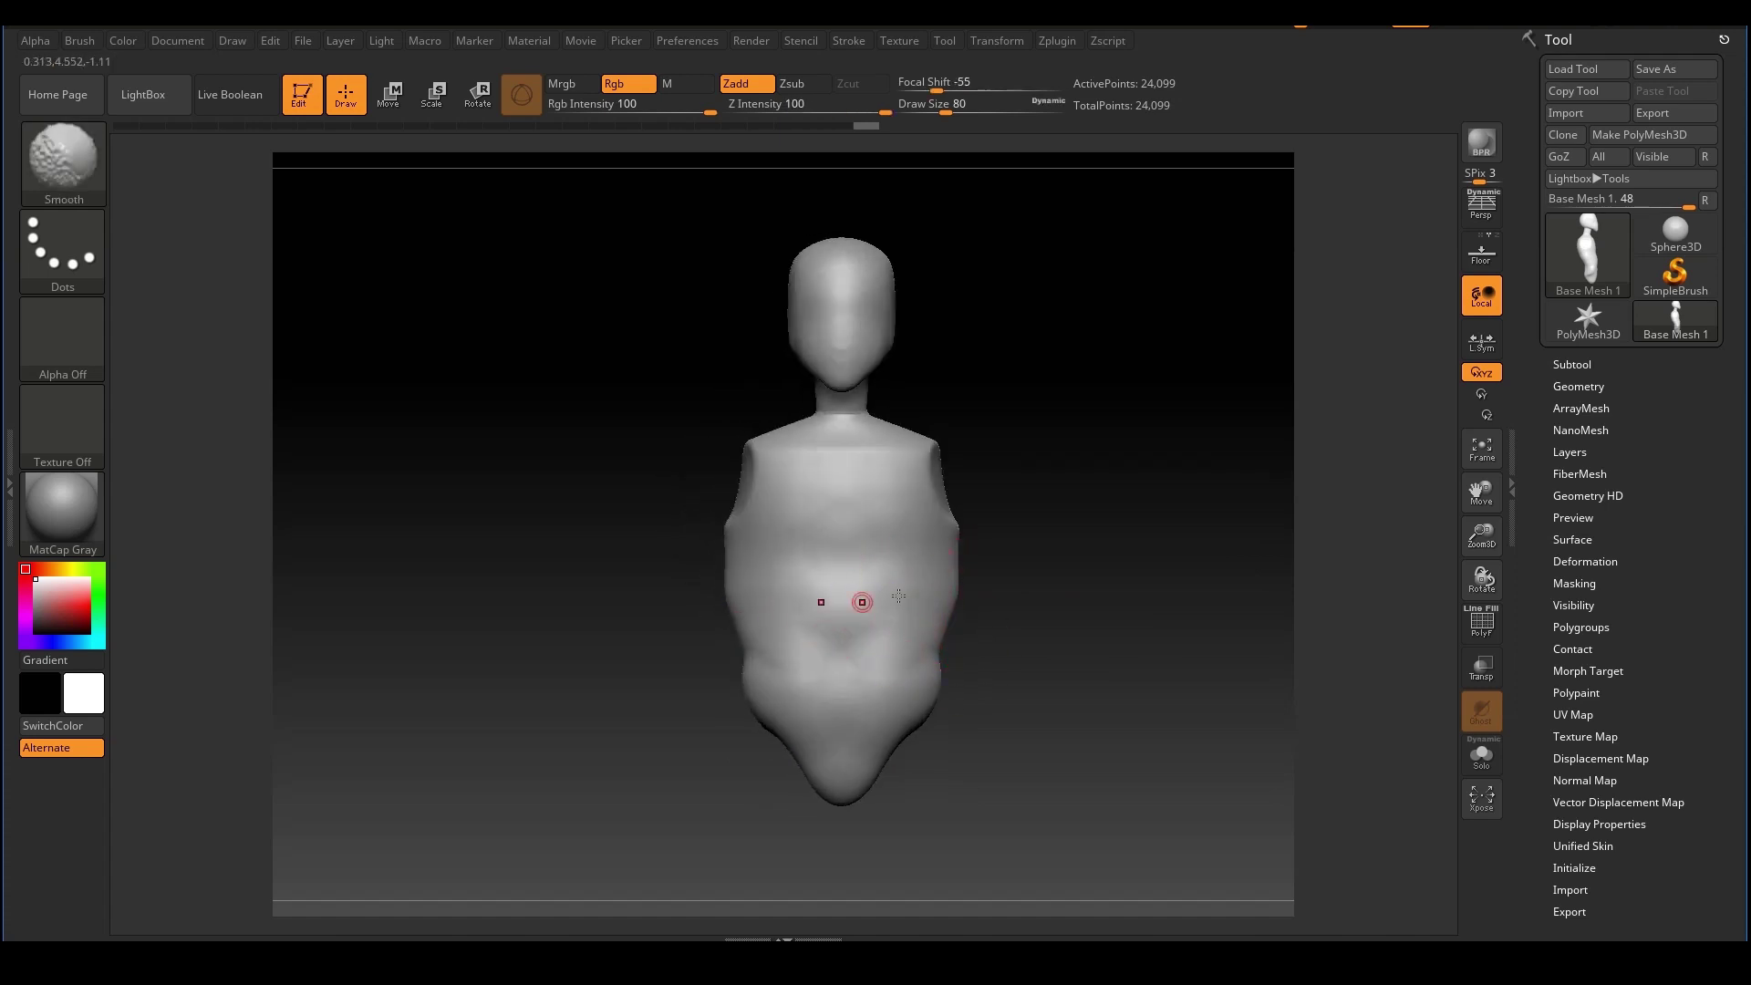
left_click_drag(1108, 597, 1036, 613)
left_click_drag(871, 625, 844, 666, "shift")
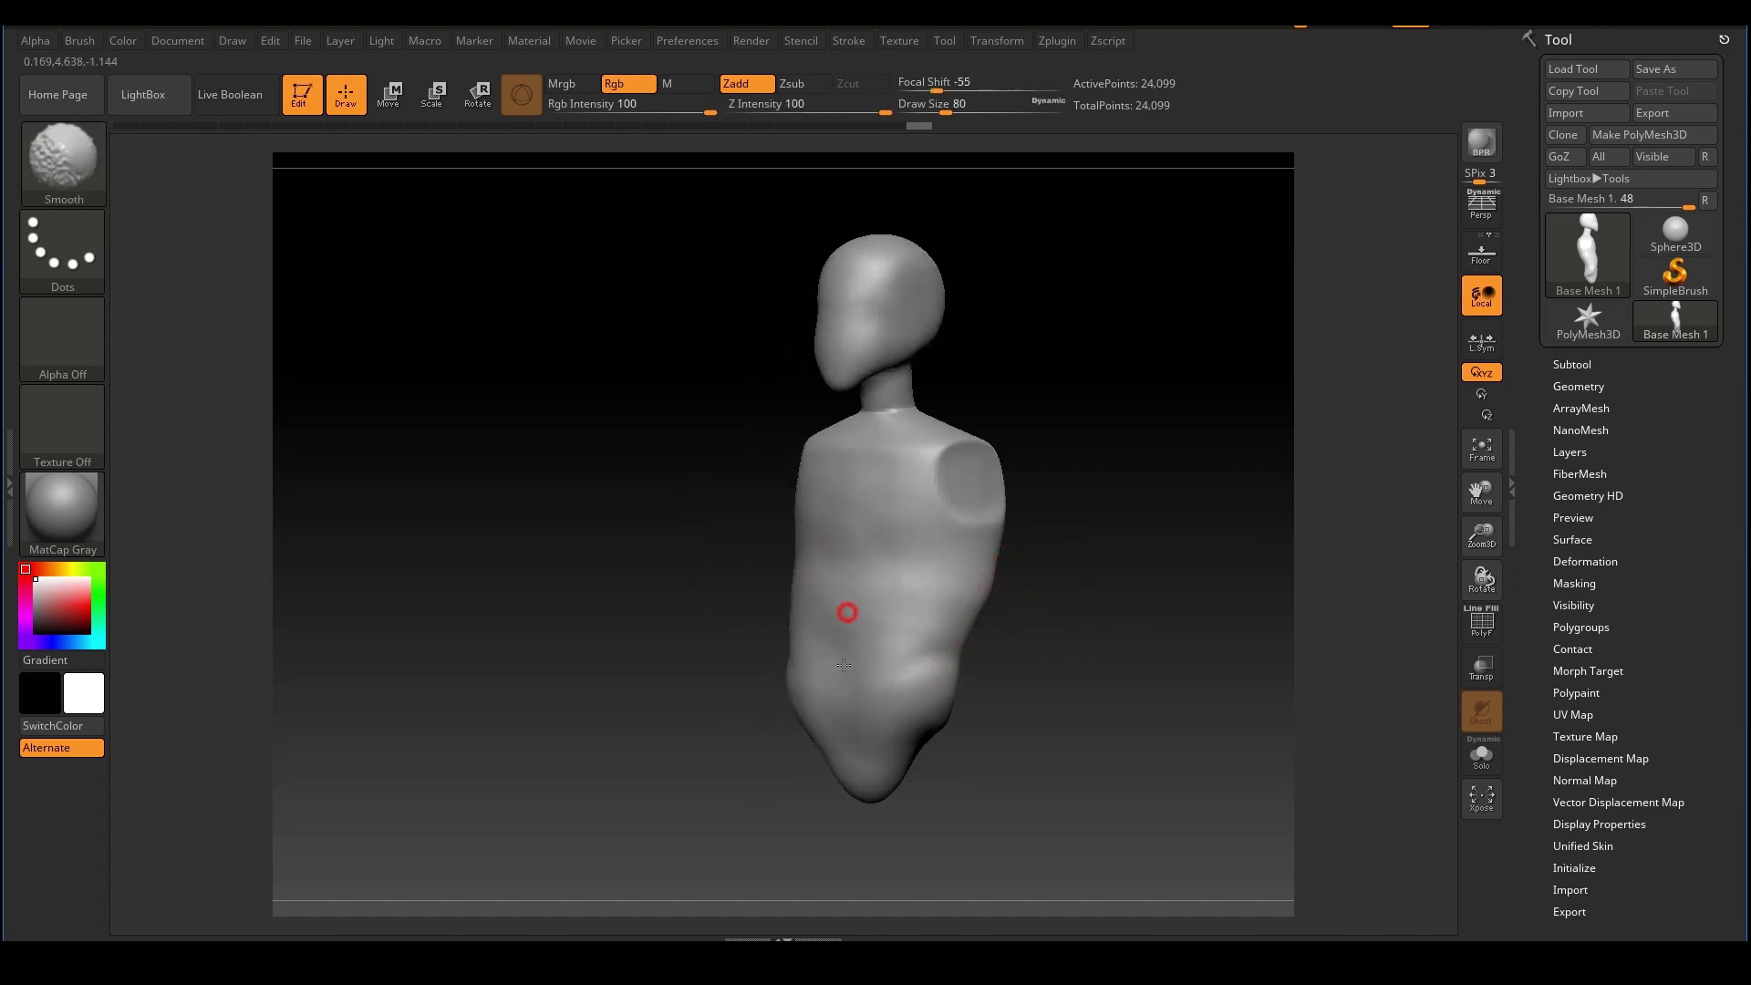
Remesh the body with DynaMesh at resolution 40
left_click_drag(1088, 621, 1142, 622)
mouse_move(1055, 486)
left_mouse_down()
mouse_move(1114, 536)
mouse_move(1103, 501)
mouse_move(1043, 523)
mouse_move(1007, 483)
left_mouse_up()
mouse_move(1082, 538)
left_mouse_down("shift")
mouse_move(1000, 534)
mouse_move(1005, 499)
left_mouse_up("shift")
left_click_drag(1091, 571, 915, 520, "shift")
left_click_drag(901, 449, 994, 483, "alt")
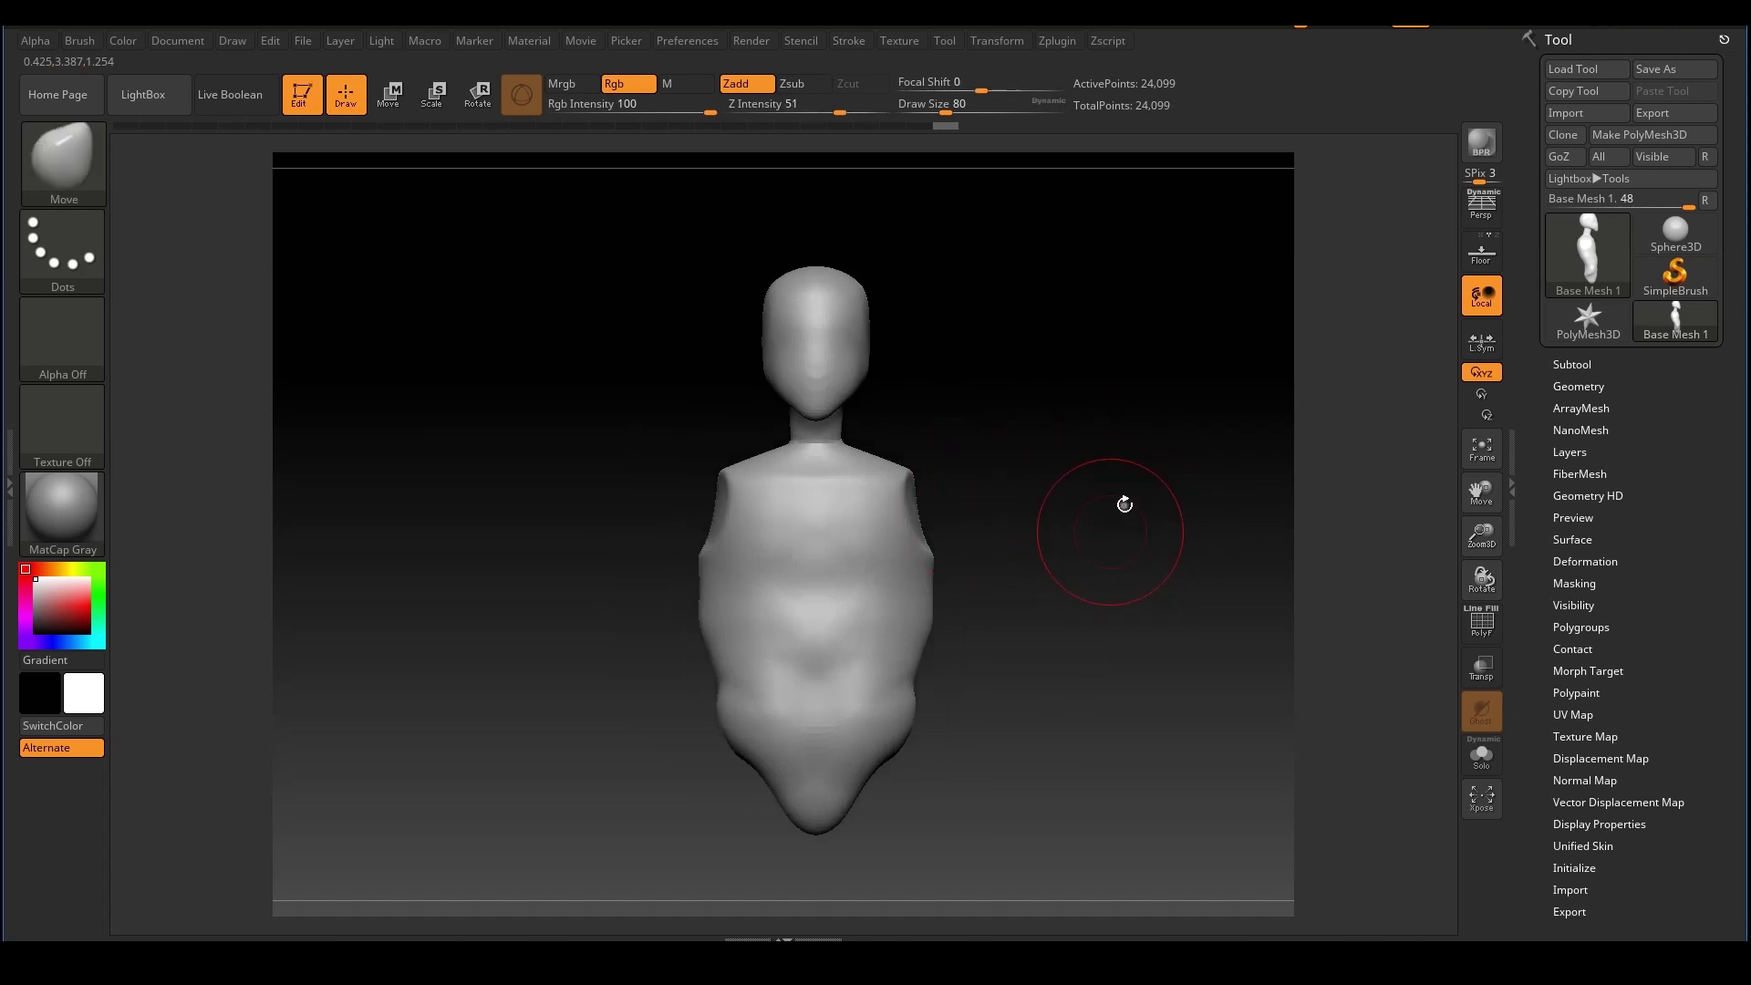
left_click_drag(1091, 535, 1123, 504, "alt")
left_click_drag(1025, 467, 993, 457, "alt")
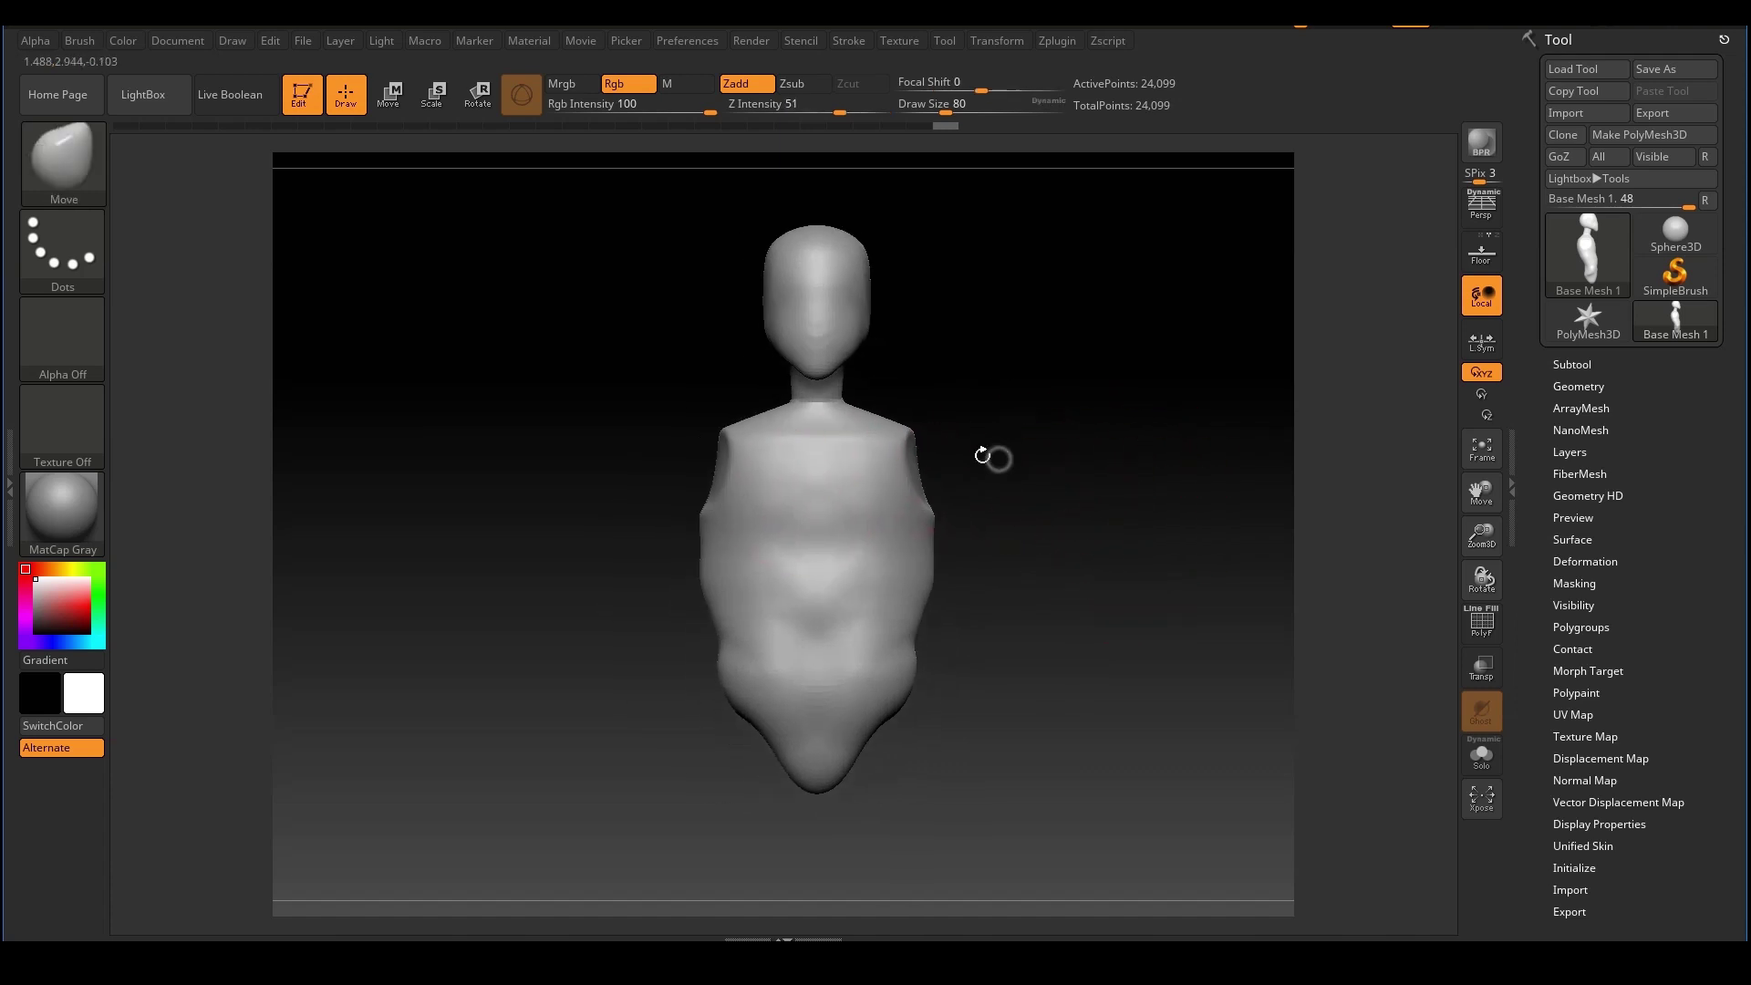
left_click(1588, 386)
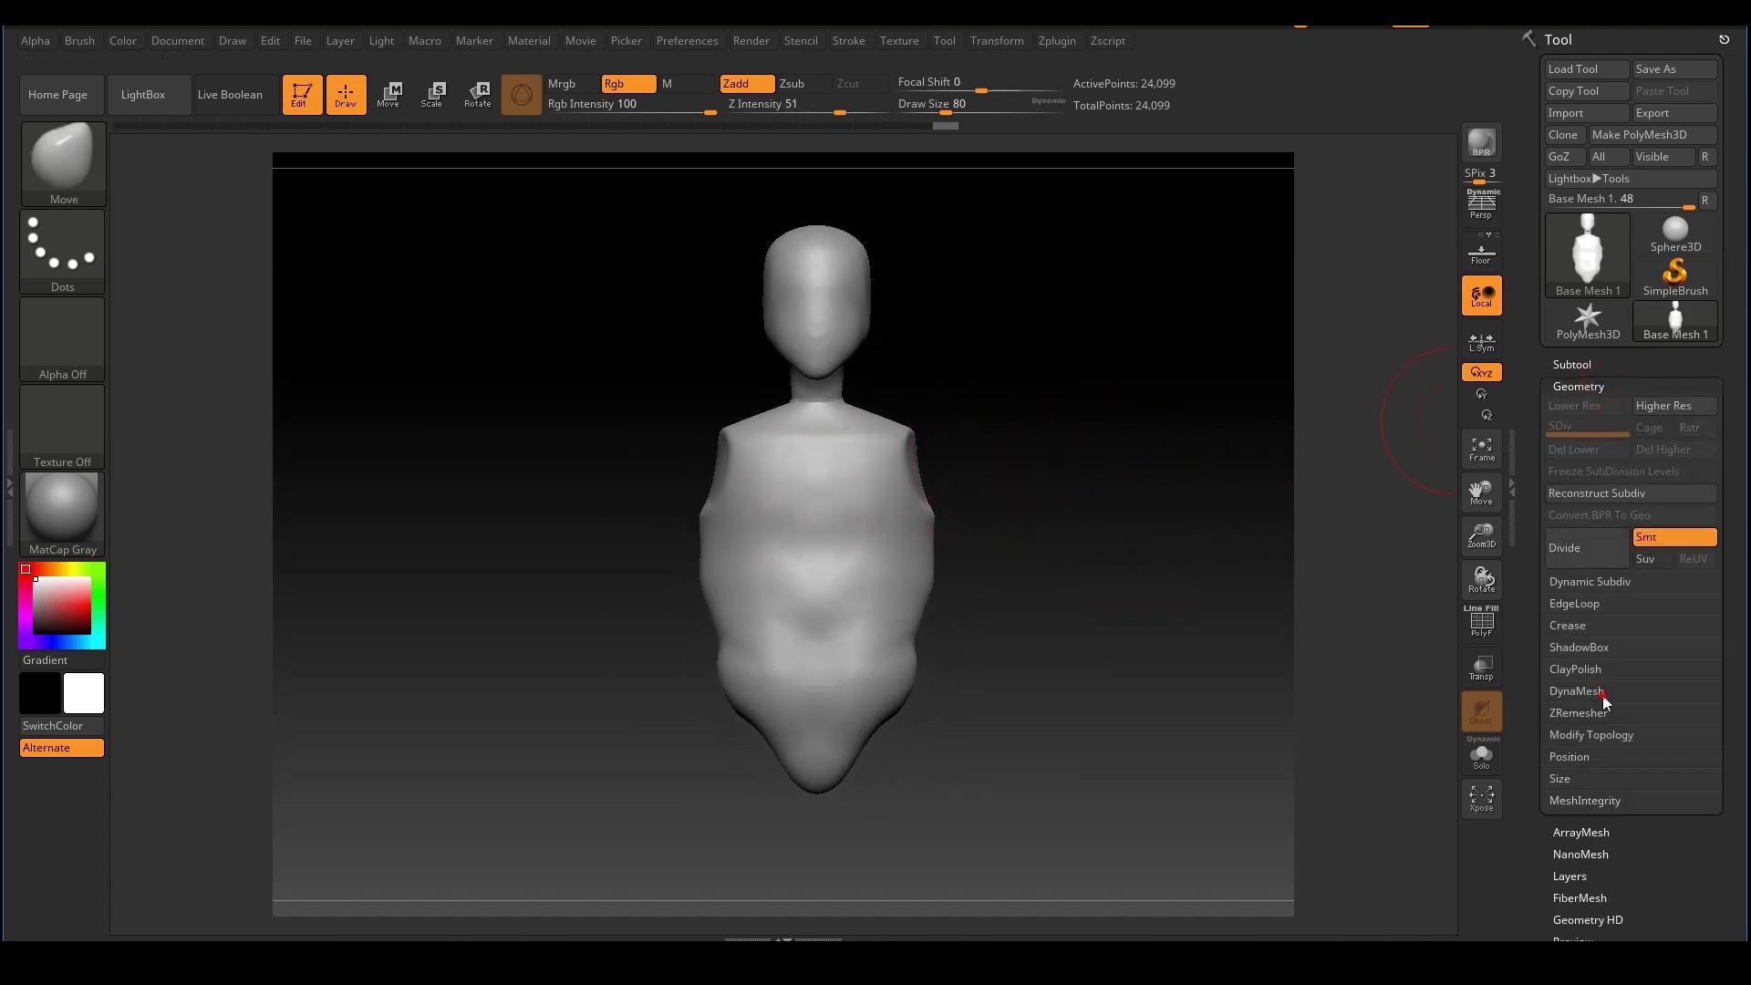
left_click(1602, 695)
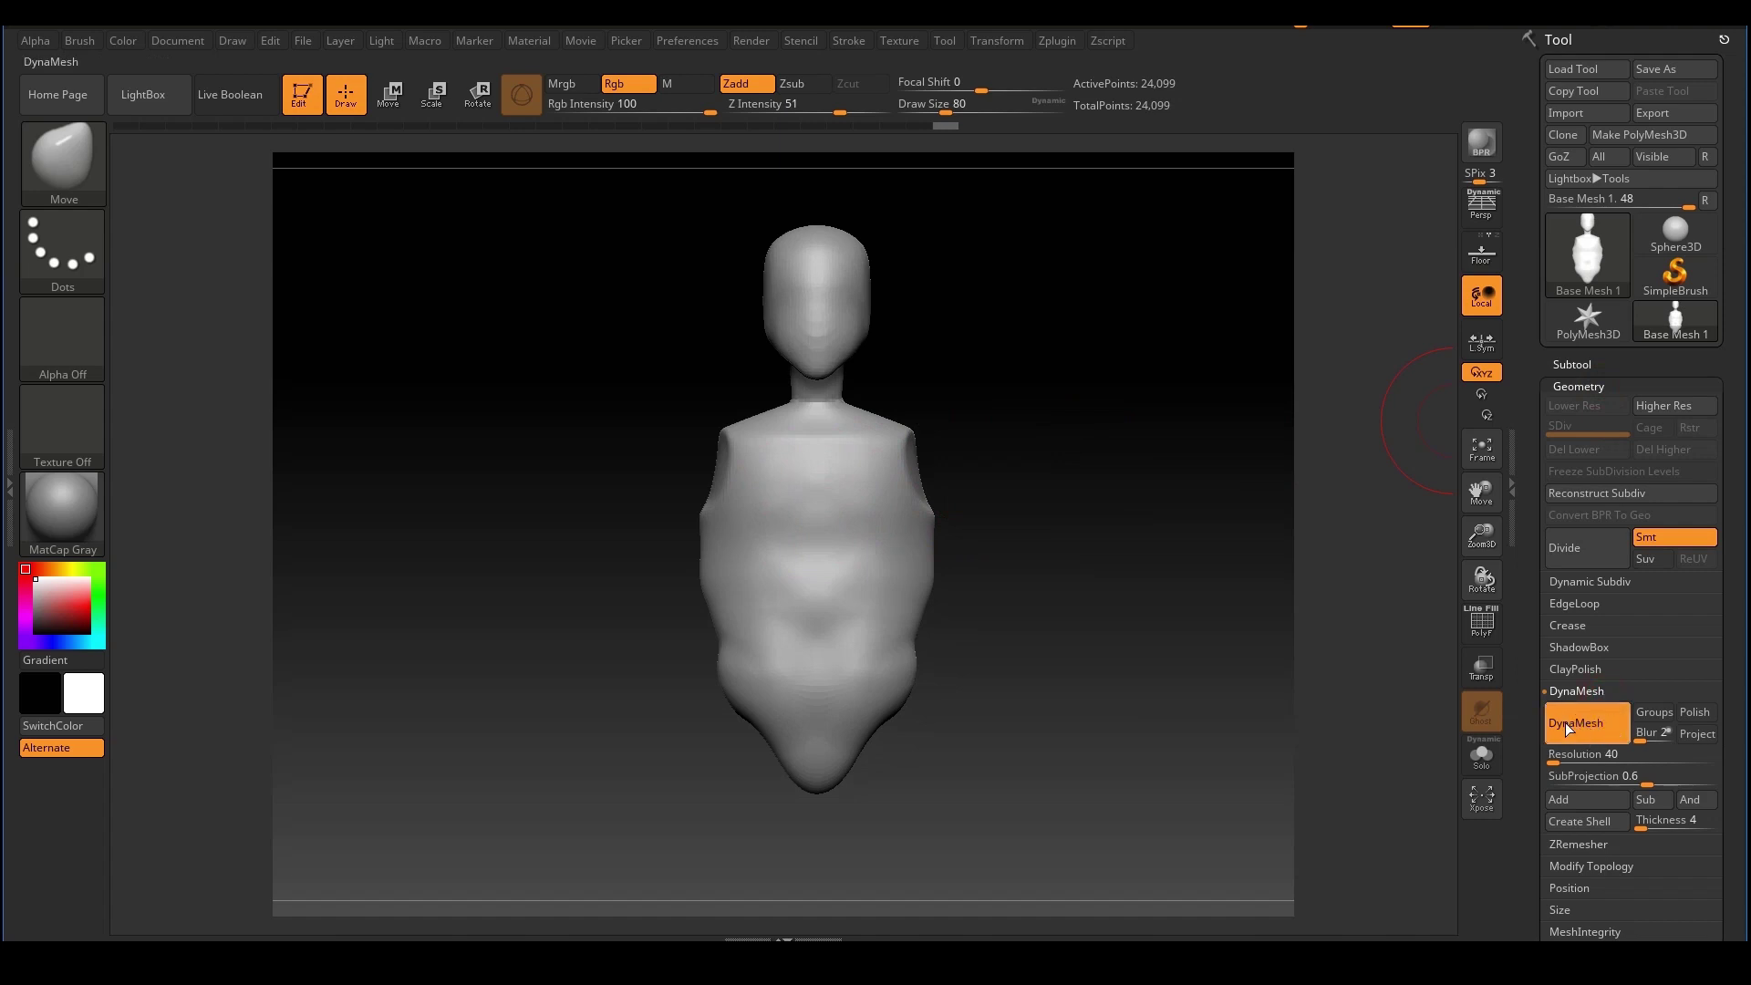
key("shift")
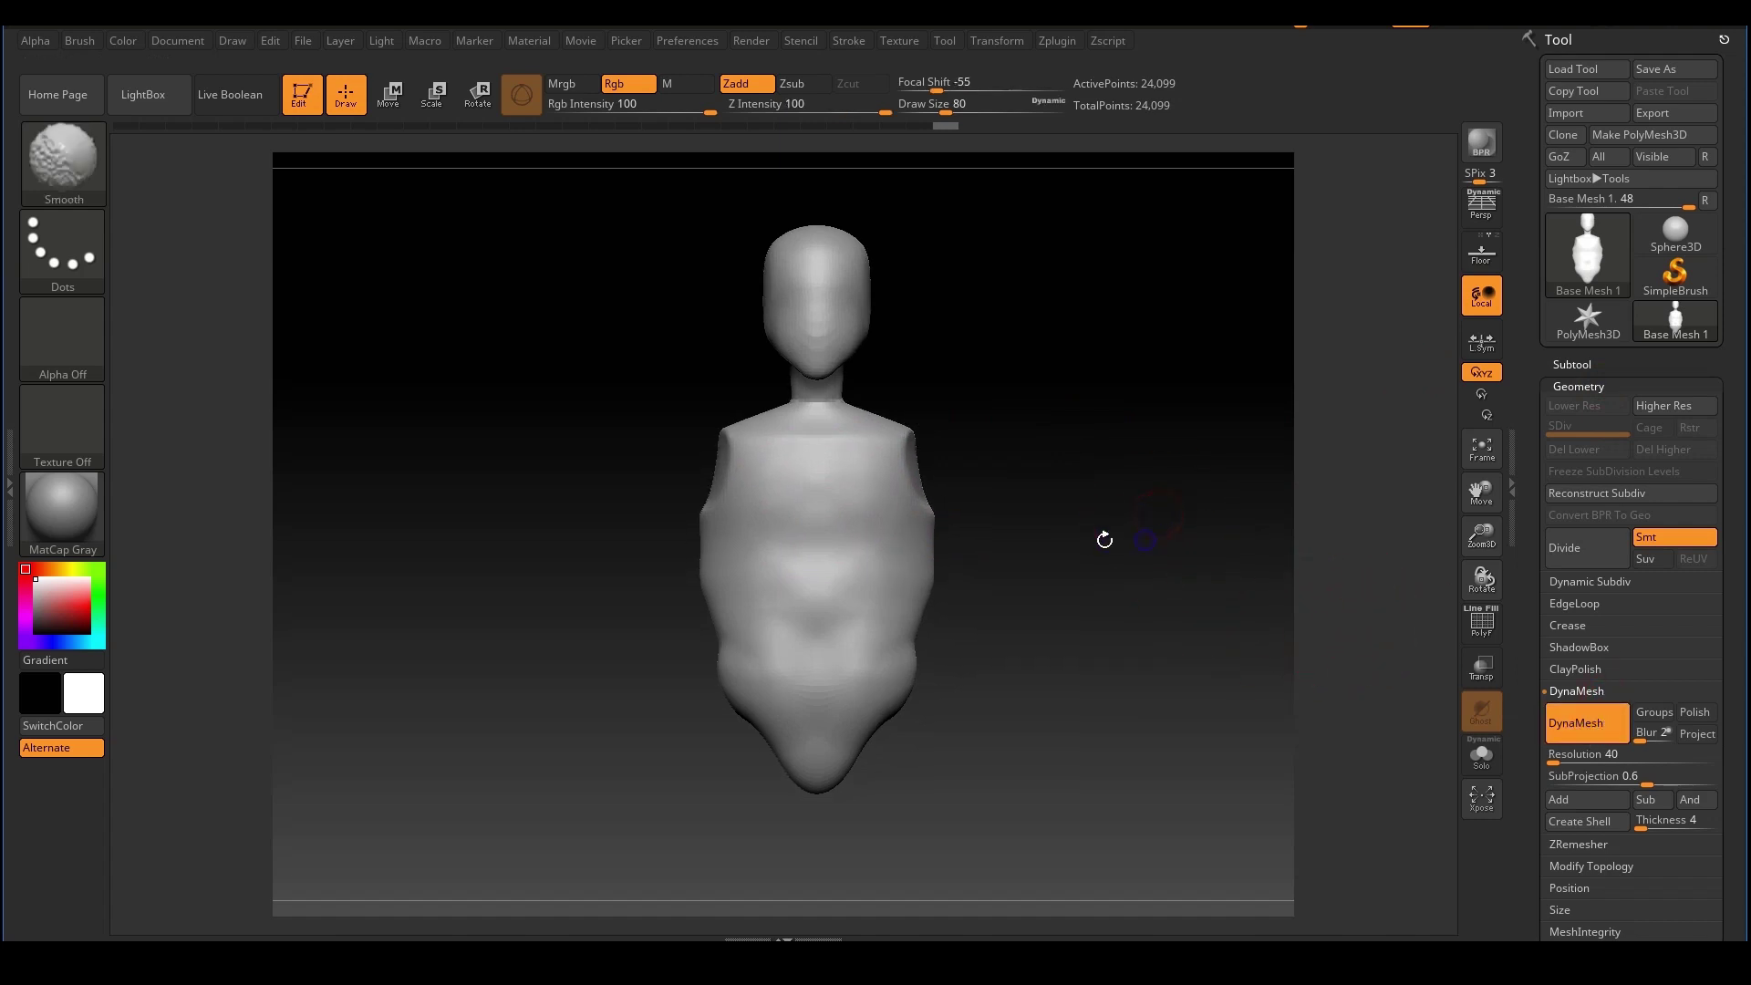
key("ctrl")
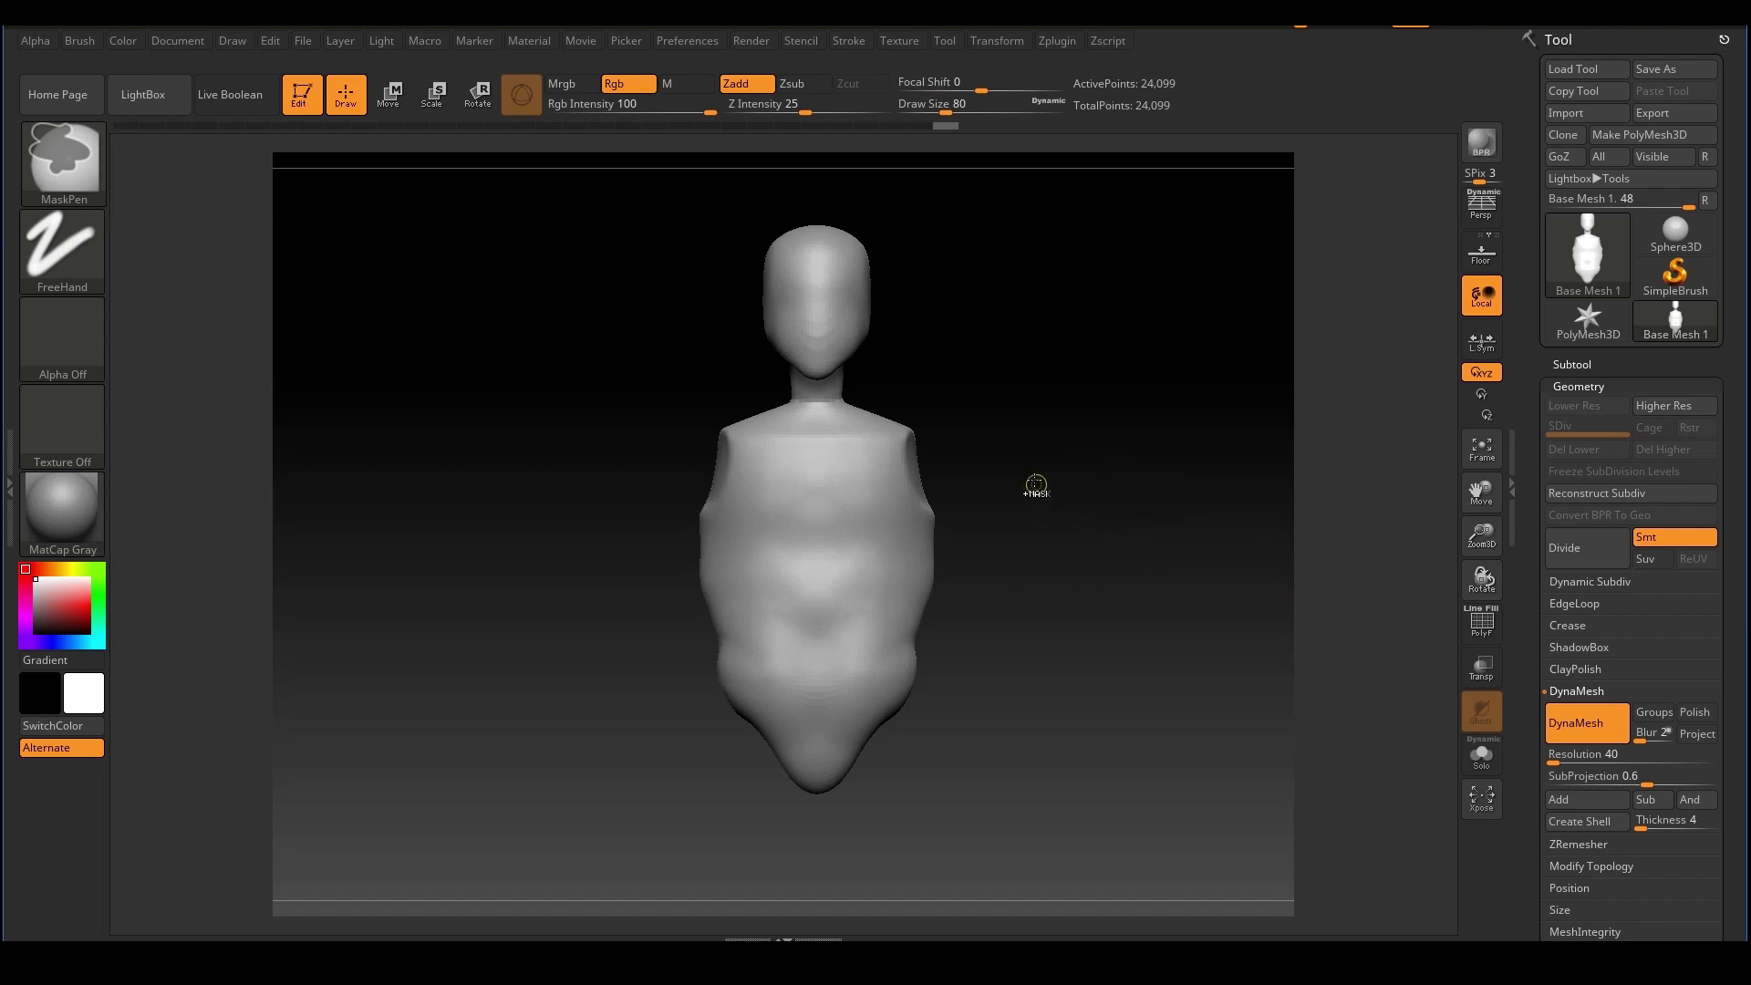
left_click_drag(1045, 462, 1166, 731, "ctrl")
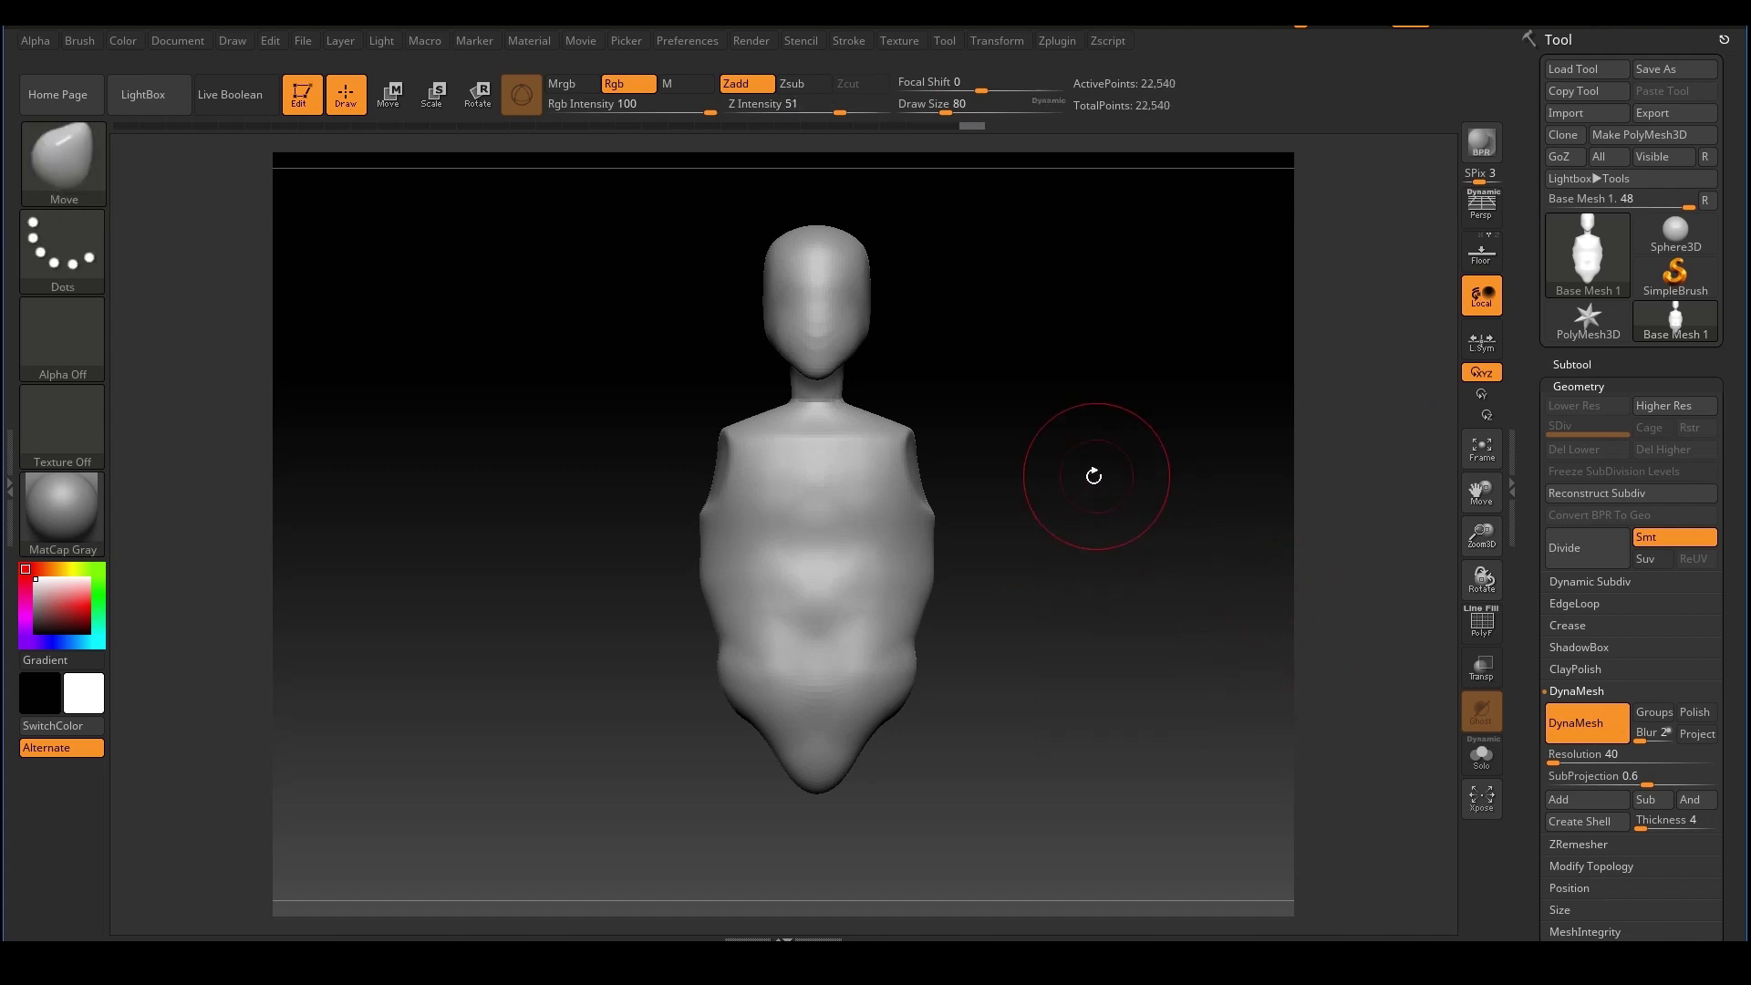
Smooth the lower abdomen of the remeshed torso
left_click_drag(1094, 545, 1067, 548)
mouse_move(844, 628)
left_mouse_down("shift")
mouse_move(812, 626)
mouse_move(805, 671)
left_mouse_up("shift")
mouse_move(1058, 598)
left_mouse_down("shift")
mouse_move(1122, 545)
mouse_move(933, 530)
left_mouse_up("shift")
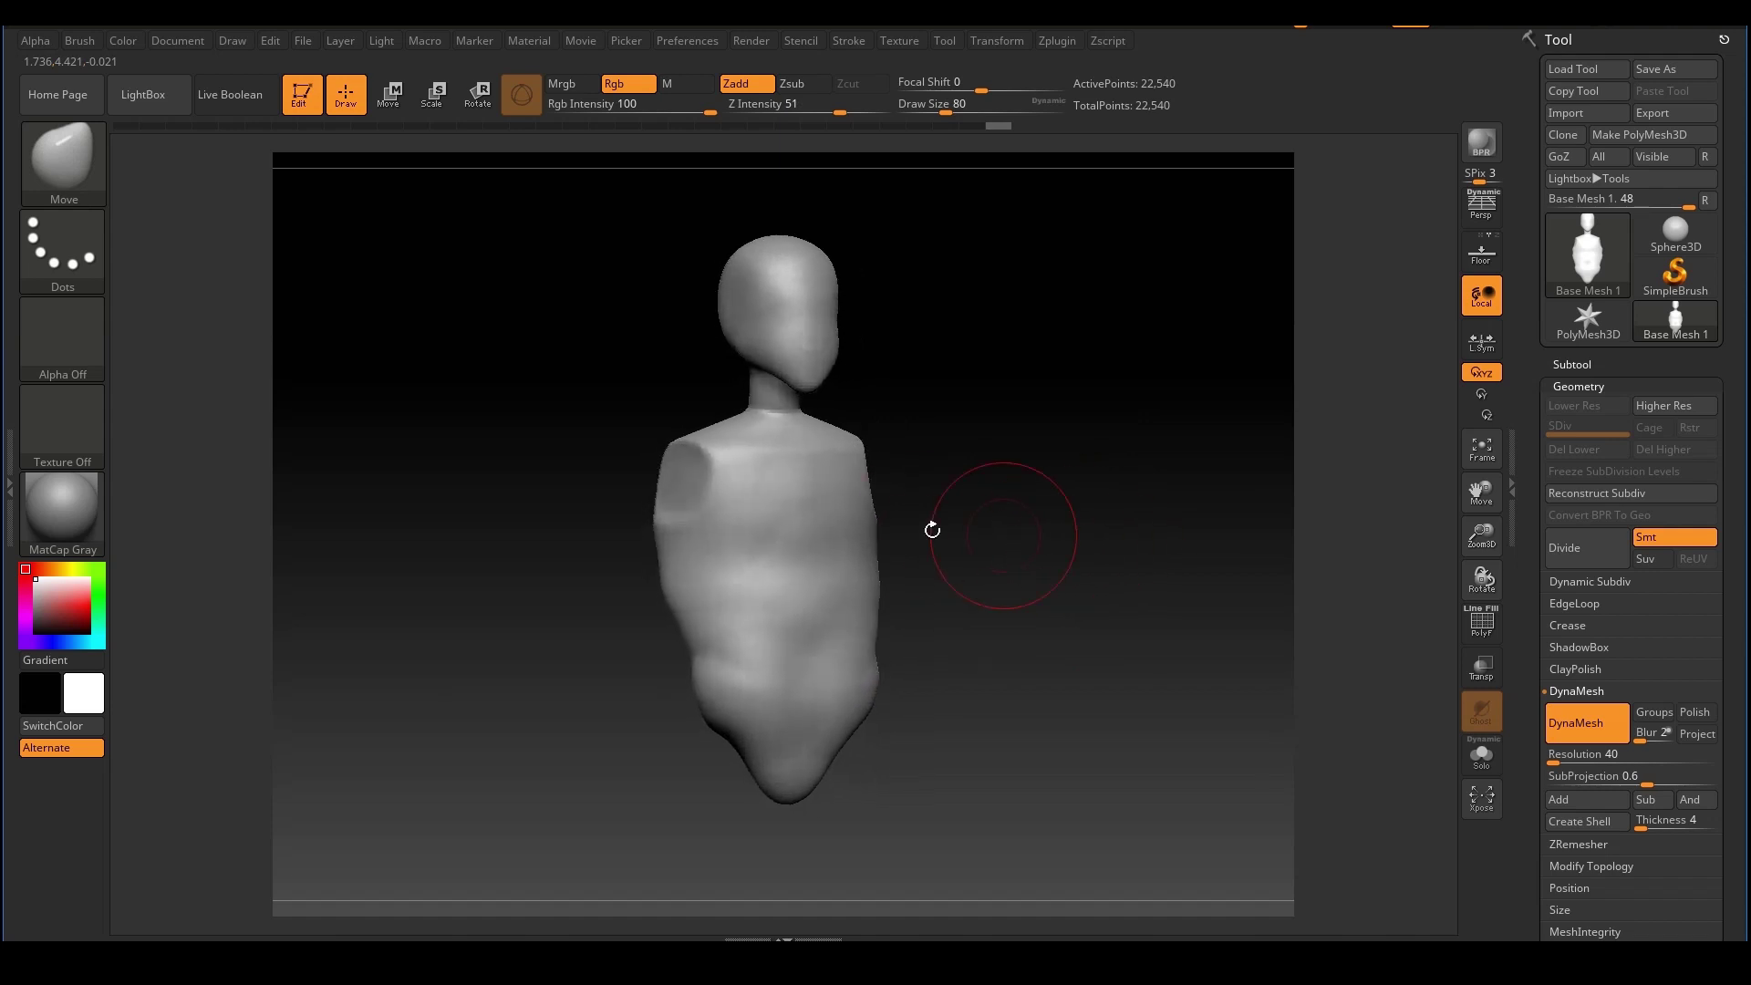
Check the available masking brushes and keep MaskPen as the masking brush
left_click_drag(967, 457, 1049, 471, "alt")
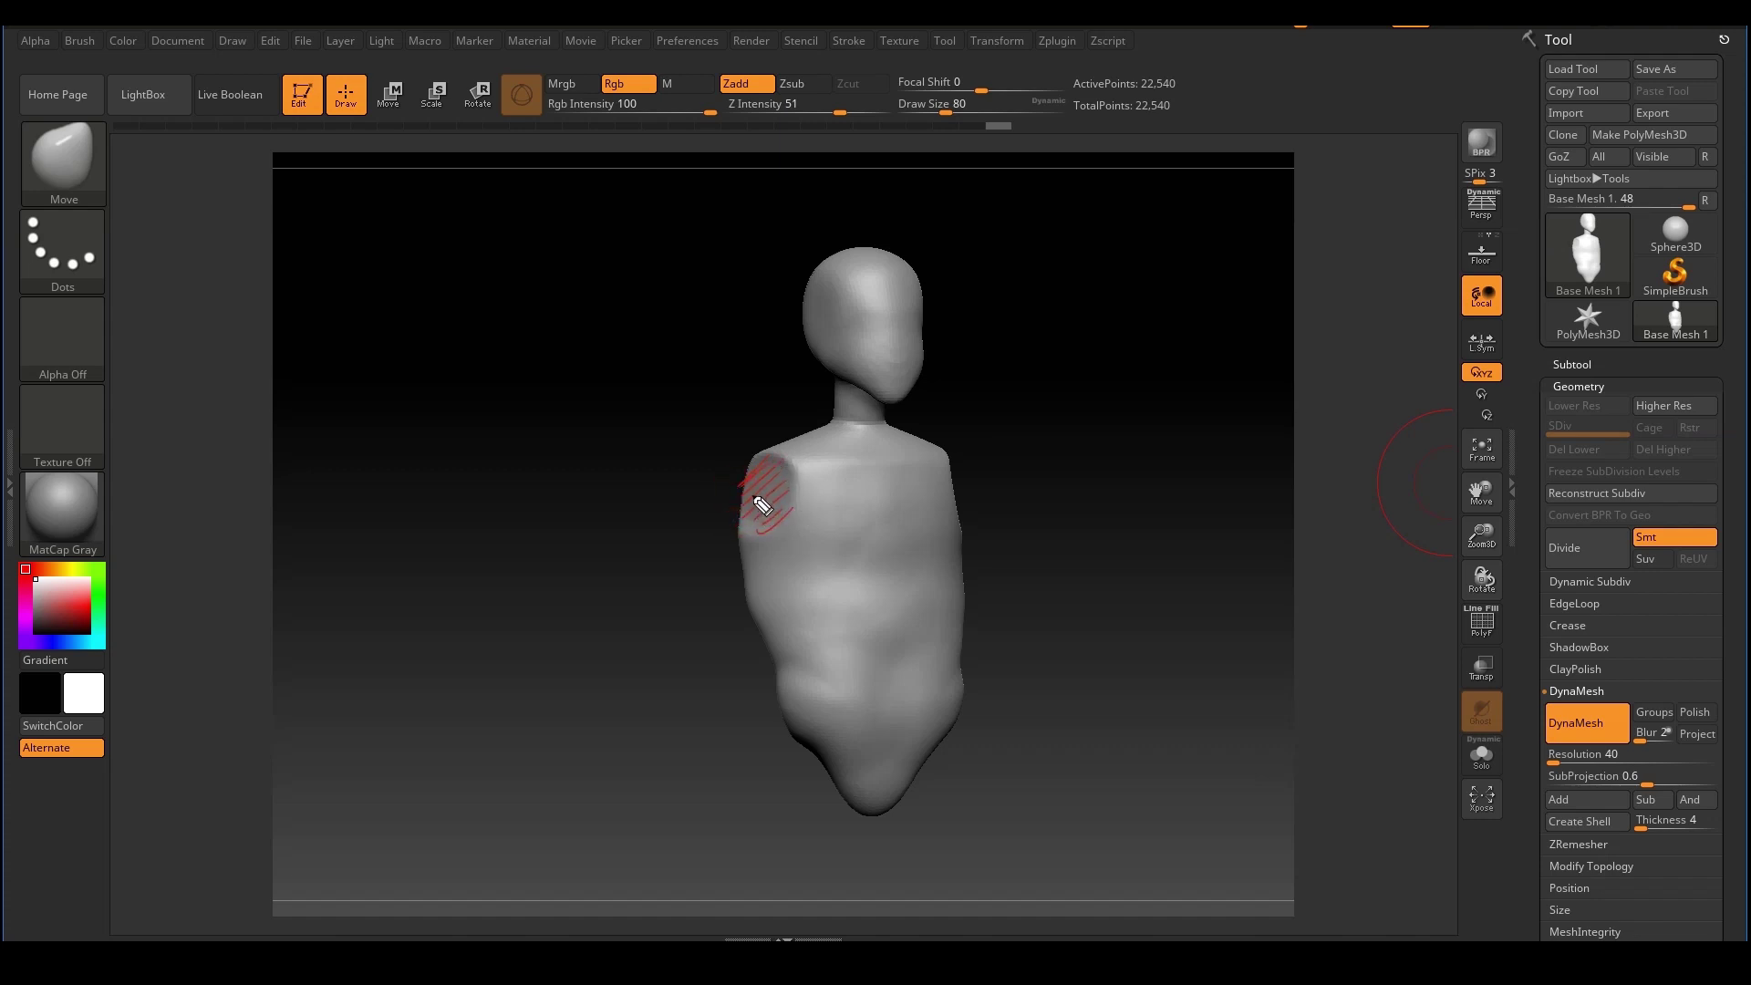
left_click_drag(775, 482, 571, 729)
mouse_move(1103, 575)
left_mouse_down()
mouse_move(1103, 614)
mouse_move(1079, 614)
mouse_move(1128, 636)
left_mouse_up()
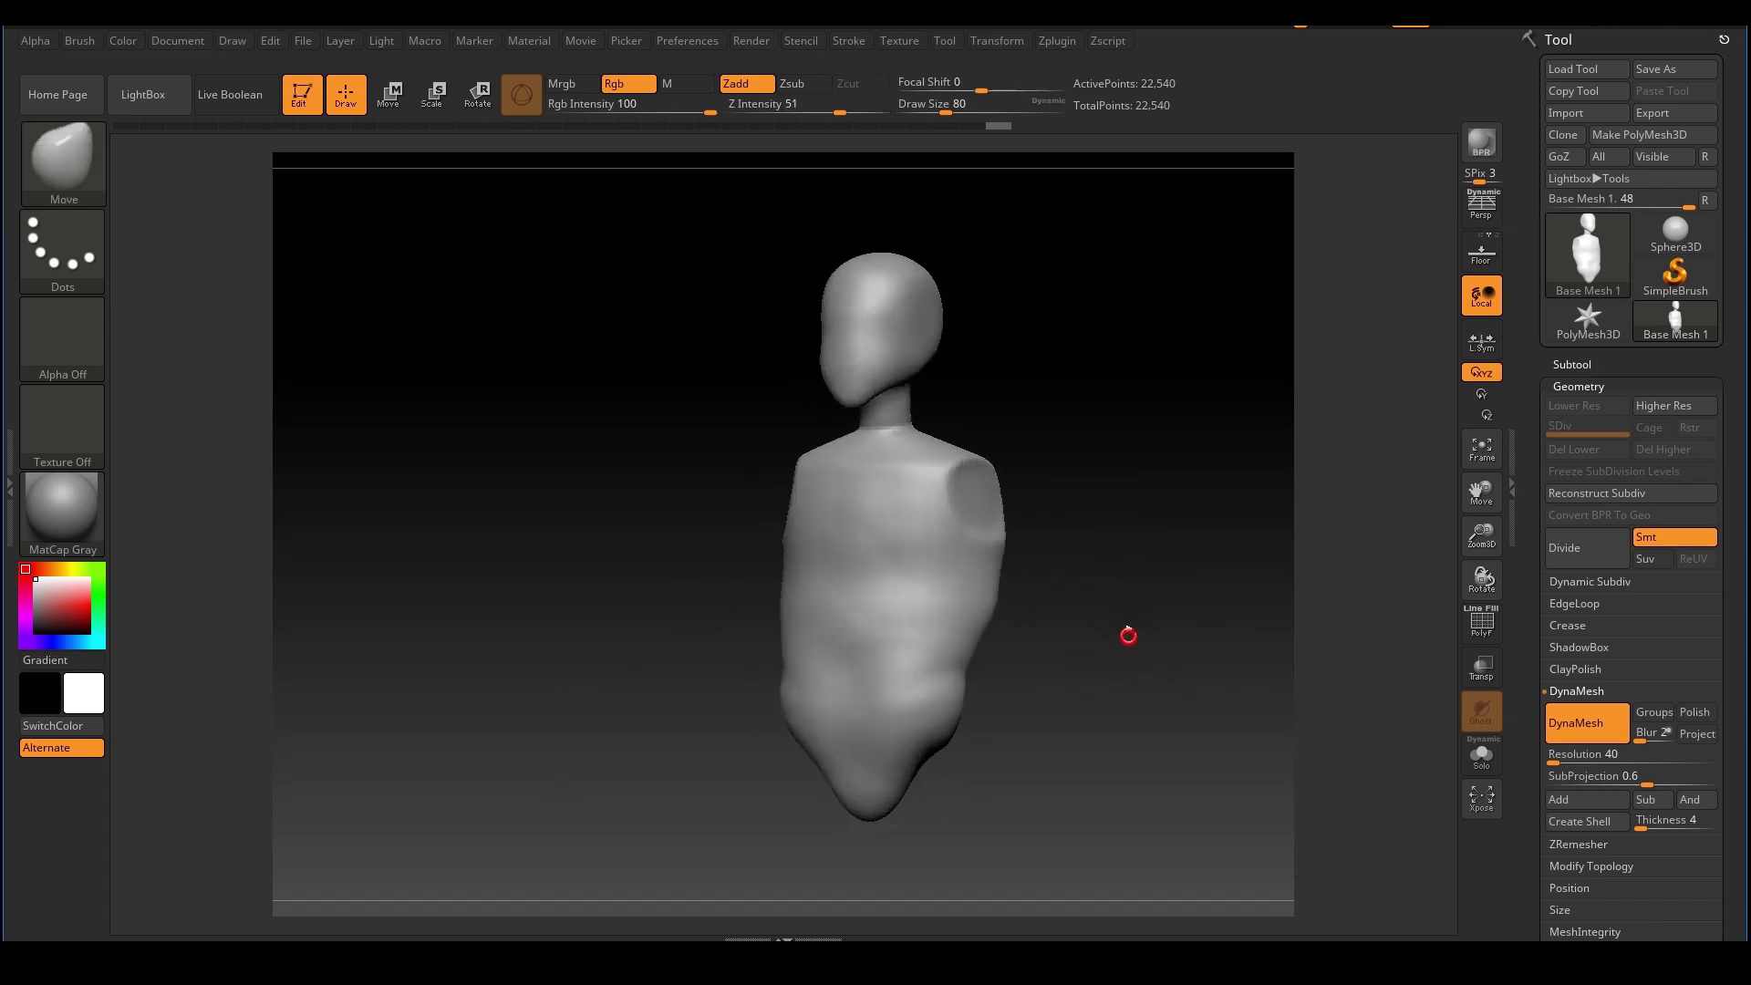
left_click(67, 162, "ctrl")
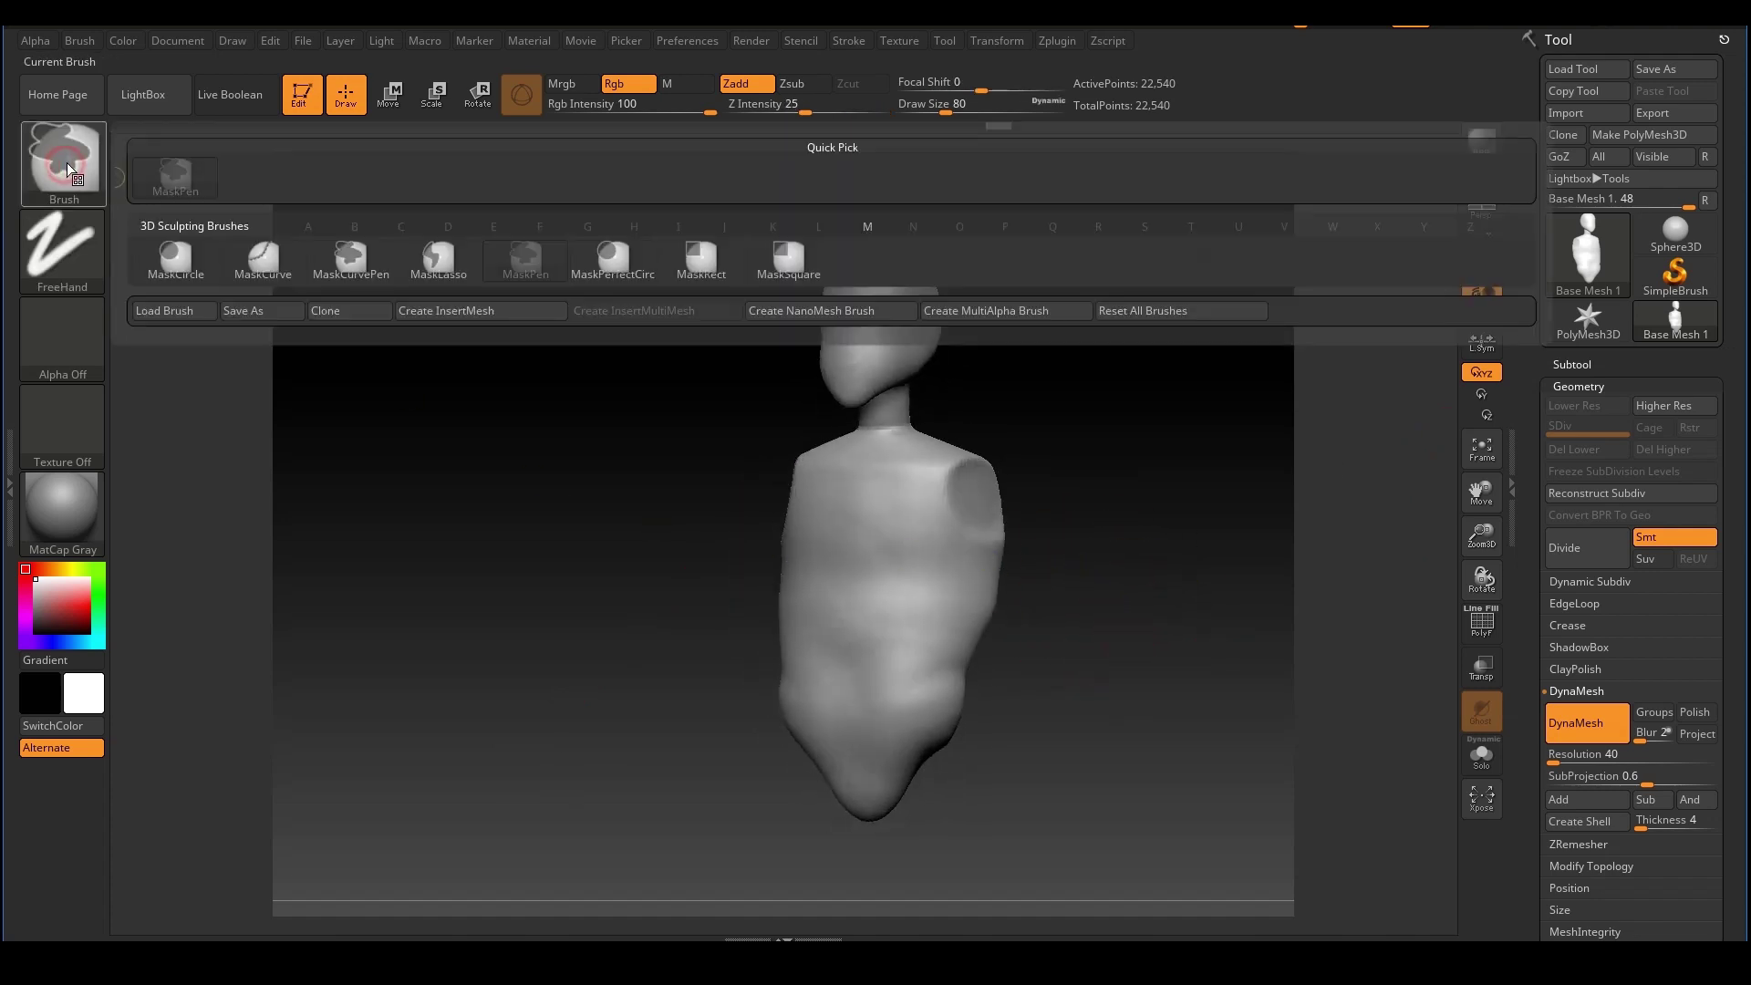
left_click_drag(1179, 532, 1133, 535)
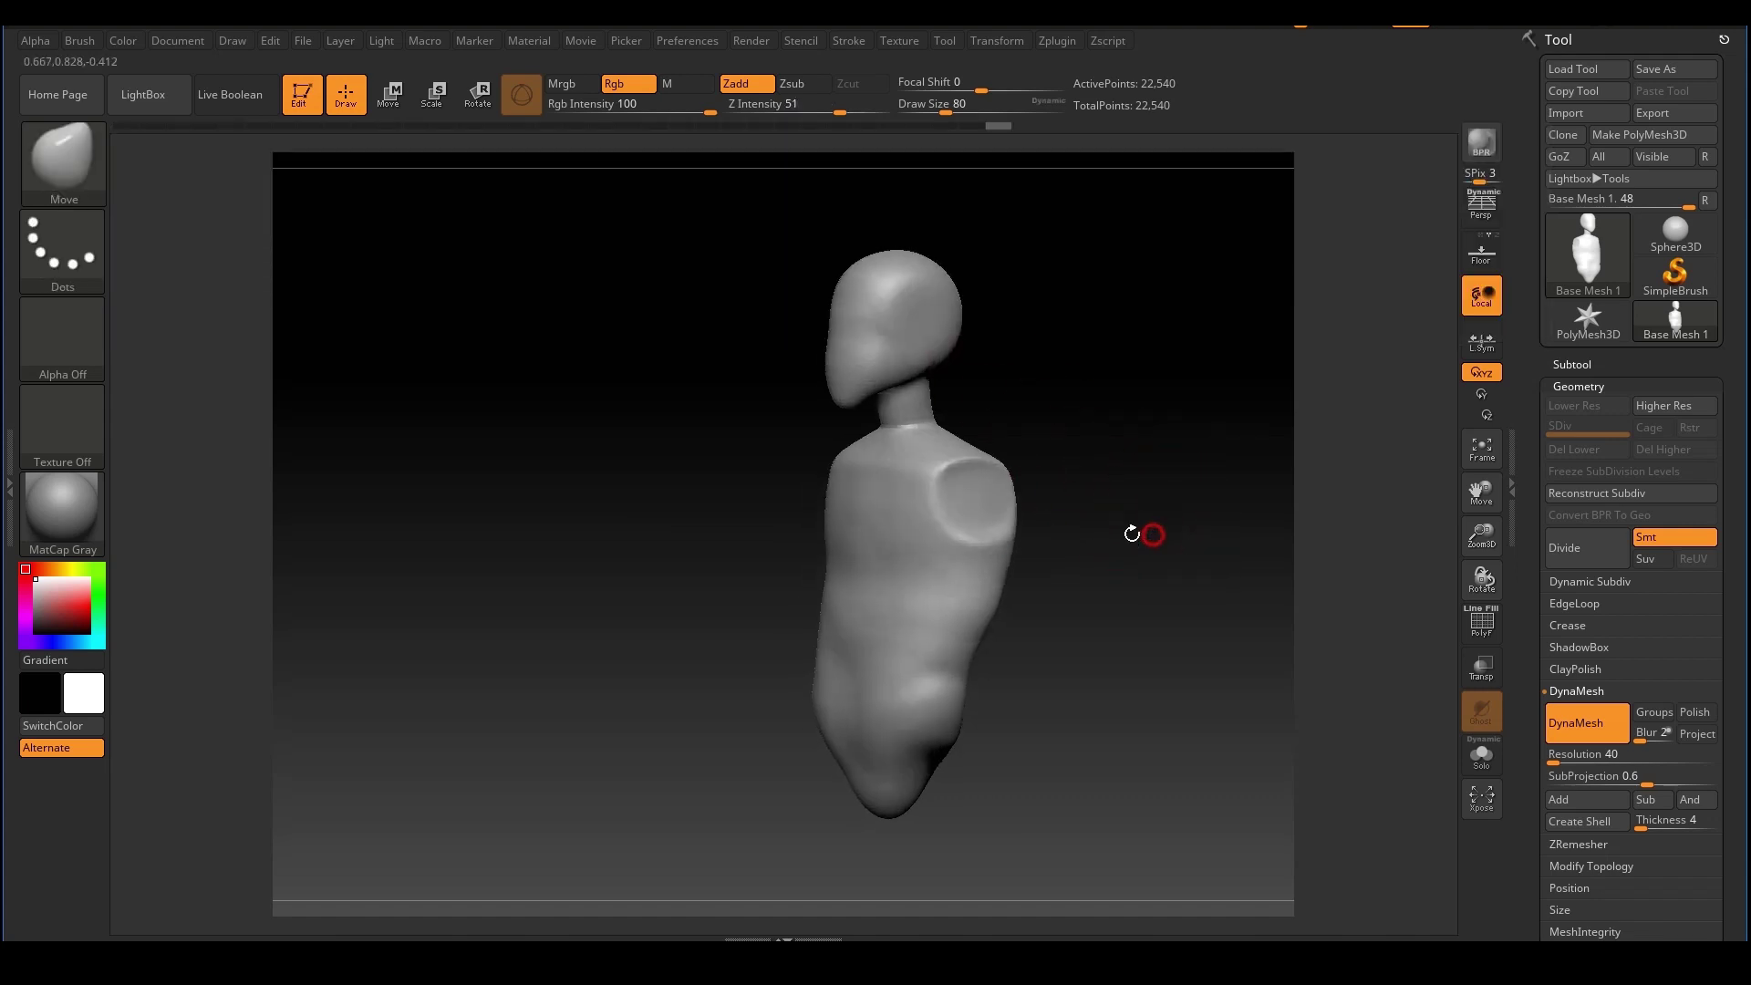
Mask the flat arm-socket areas on both shoulders with MaskPen, using a draw size of 97
mouse_move(1075, 508)
right_mouse_down("ctrl")
mouse_move(1062, 544)
mouse_move(994, 587)
right_mouse_up("ctrl")
key("s")
left_click_drag(950, 503, 939, 503)
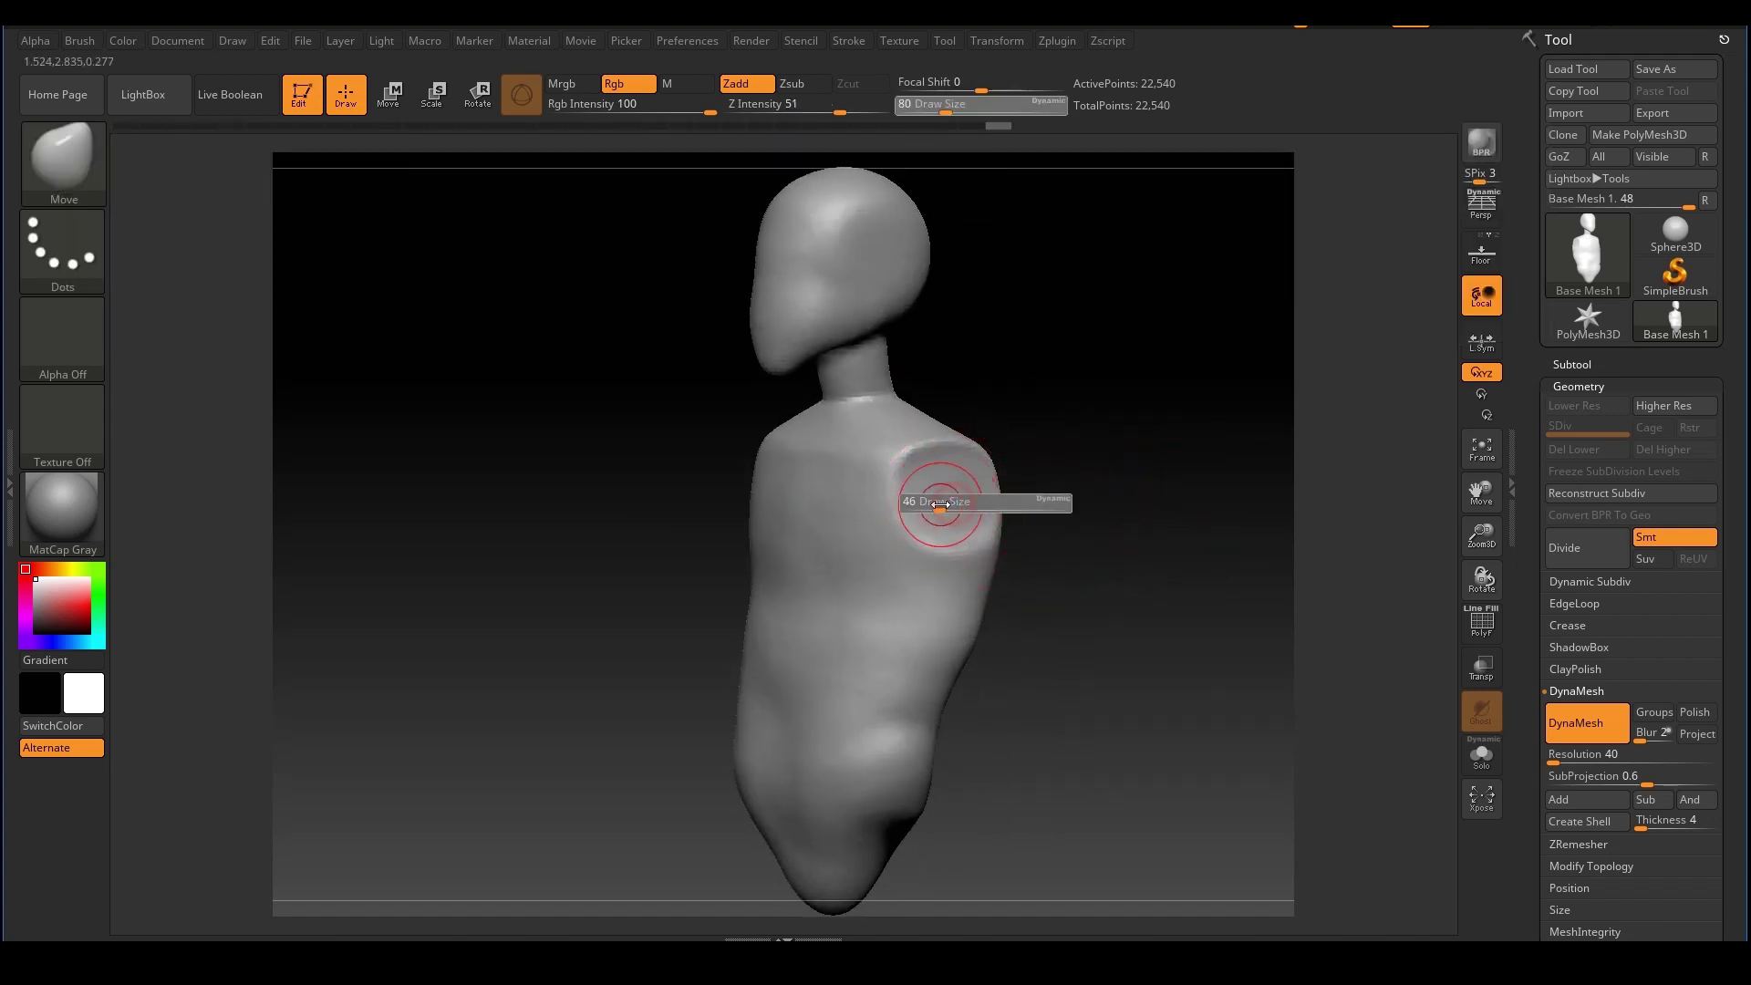
mouse_move(961, 477)
right_mouse_down("ctrl")
mouse_move(1036, 481)
mouse_move(967, 500)
mouse_move(1025, 465)
right_mouse_up("ctrl")
mouse_move(889, 493)
left_mouse_down("ctrl")
mouse_move(876, 479)
mouse_move(862, 538)
mouse_move(901, 506)
mouse_move(856, 535)
mouse_move(865, 460)
mouse_move(844, 570)
mouse_move(883, 515)
mouse_move(908, 538)
mouse_move(862, 588)
mouse_move(930, 534)
mouse_move(829, 471)
mouse_move(862, 493)
left_mouse_up("ctrl")
key("s")
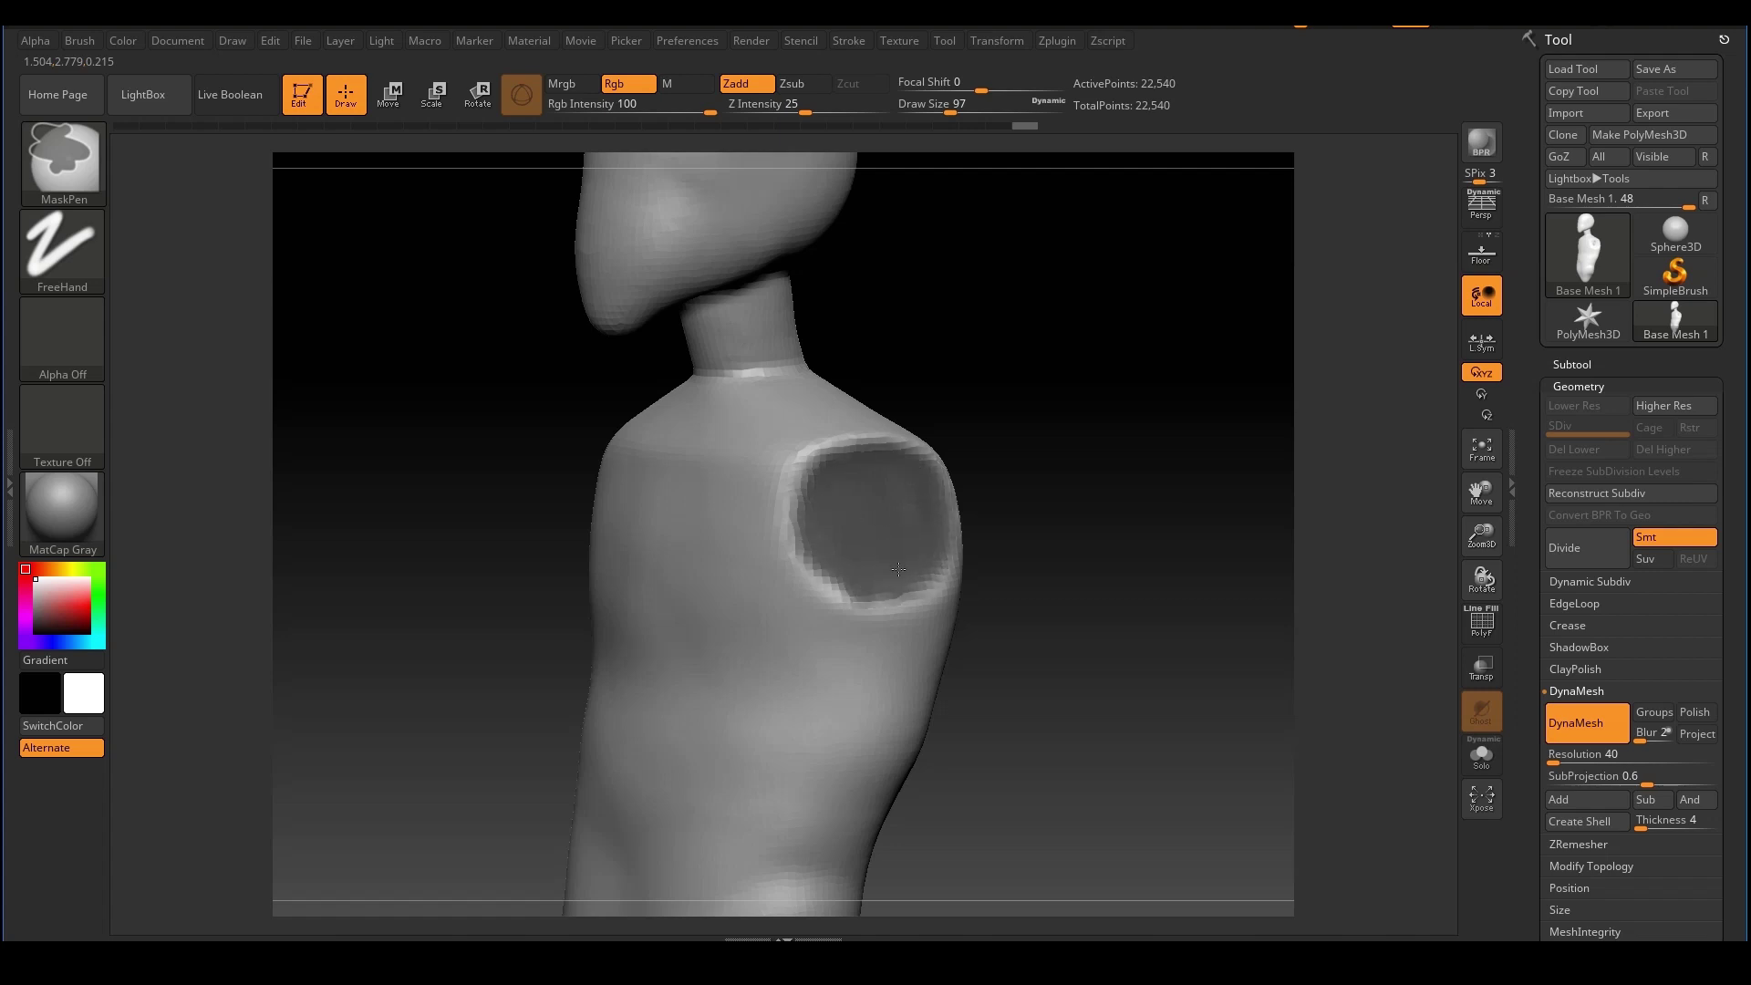
mouse_move(898, 569)
left_mouse_down("ctrl")
mouse_move(901, 588)
mouse_move(853, 497)
left_mouse_up("ctrl")
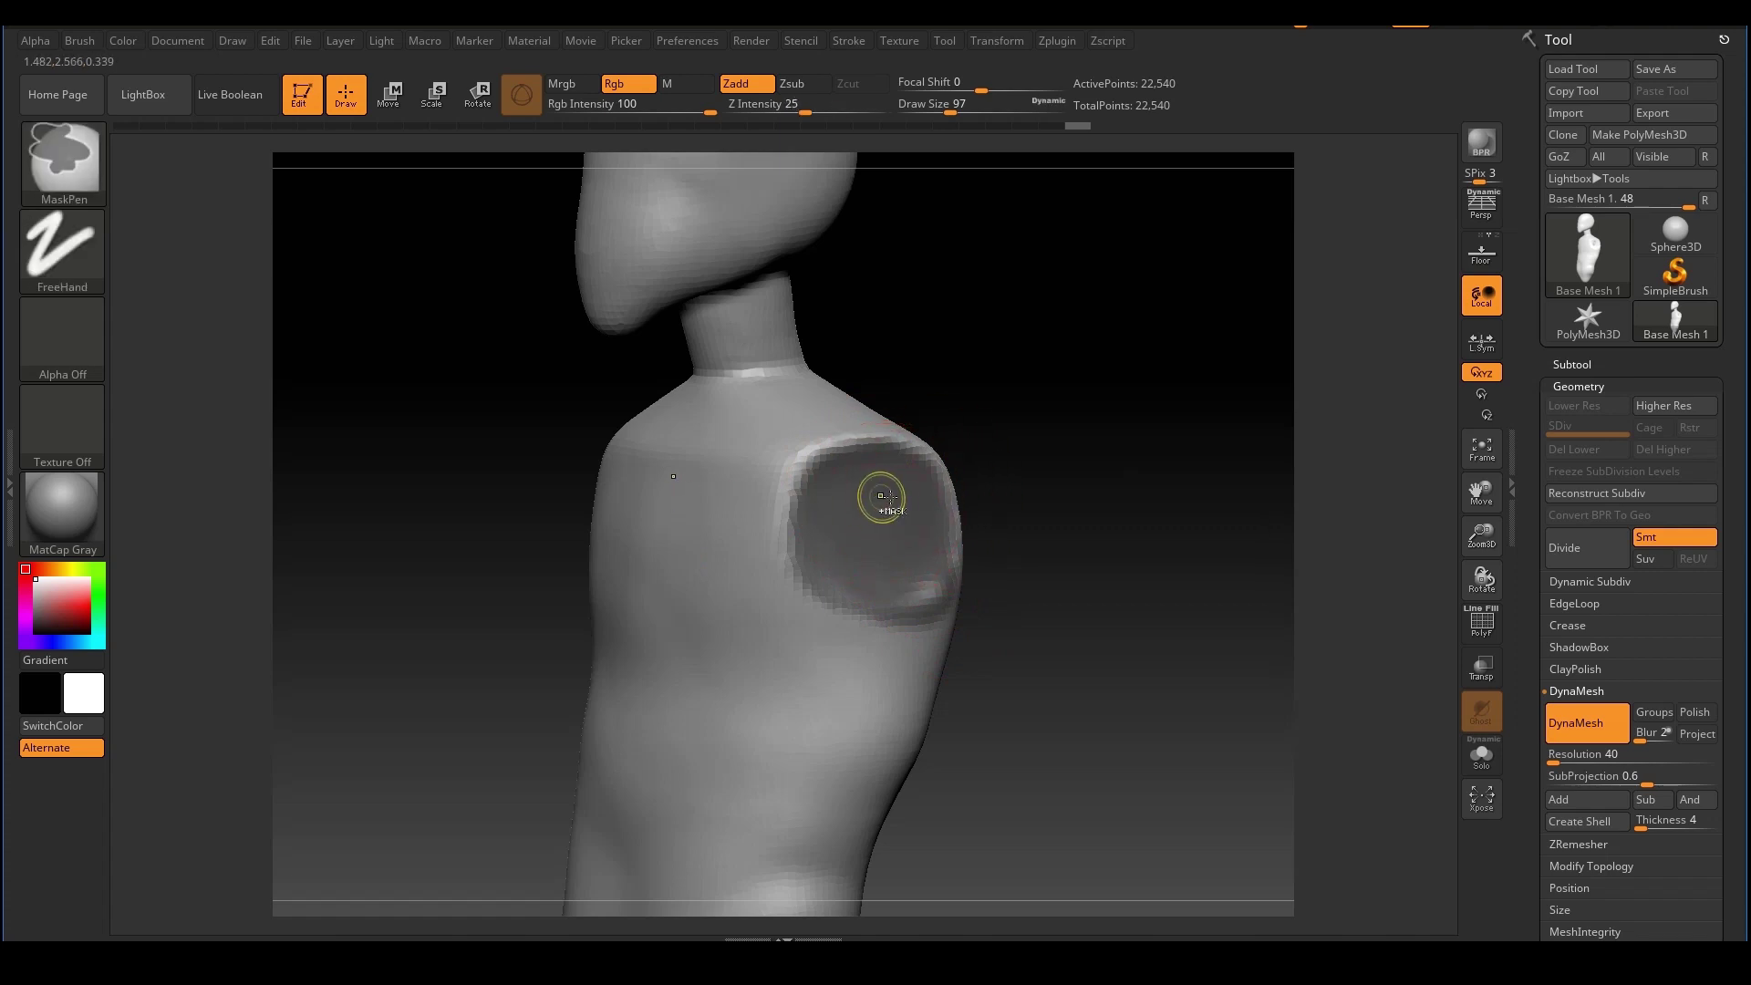
left_click_drag(882, 498, 845, 476, "ctrl")
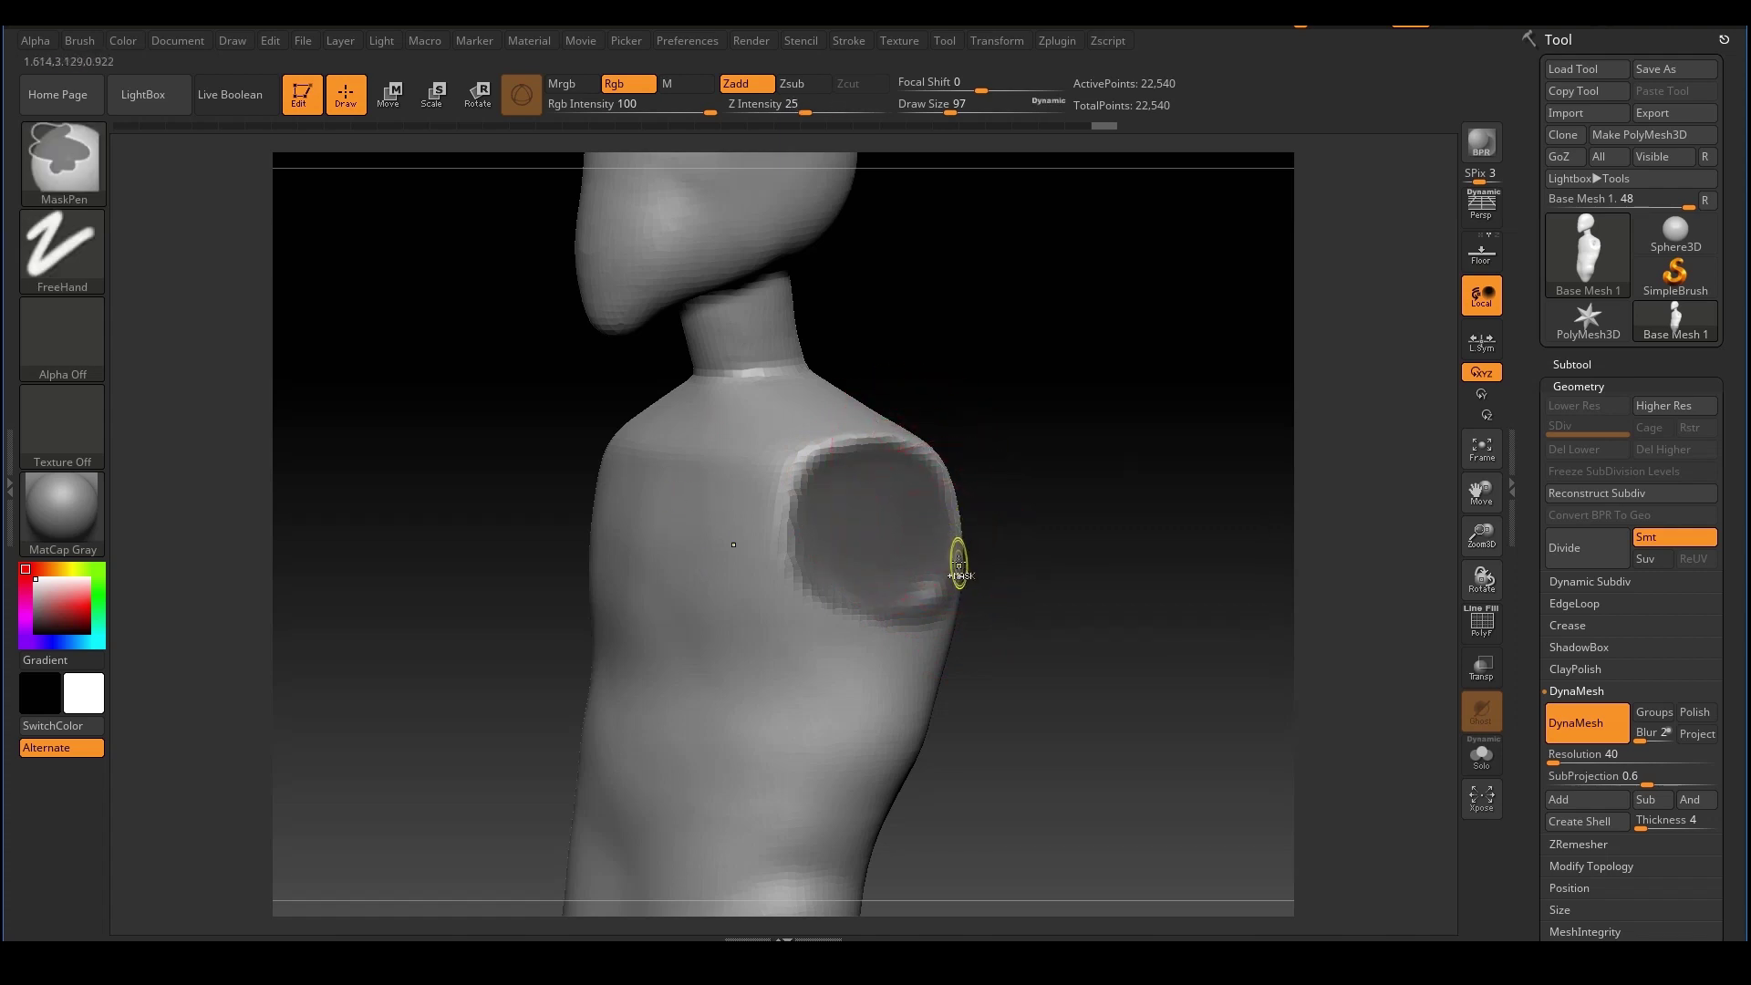
Erase the mask spill below the arm socket's lower rim and sharpen the mask's edge
left_click_drag(940, 626, 857, 633, "ctrl+alt")
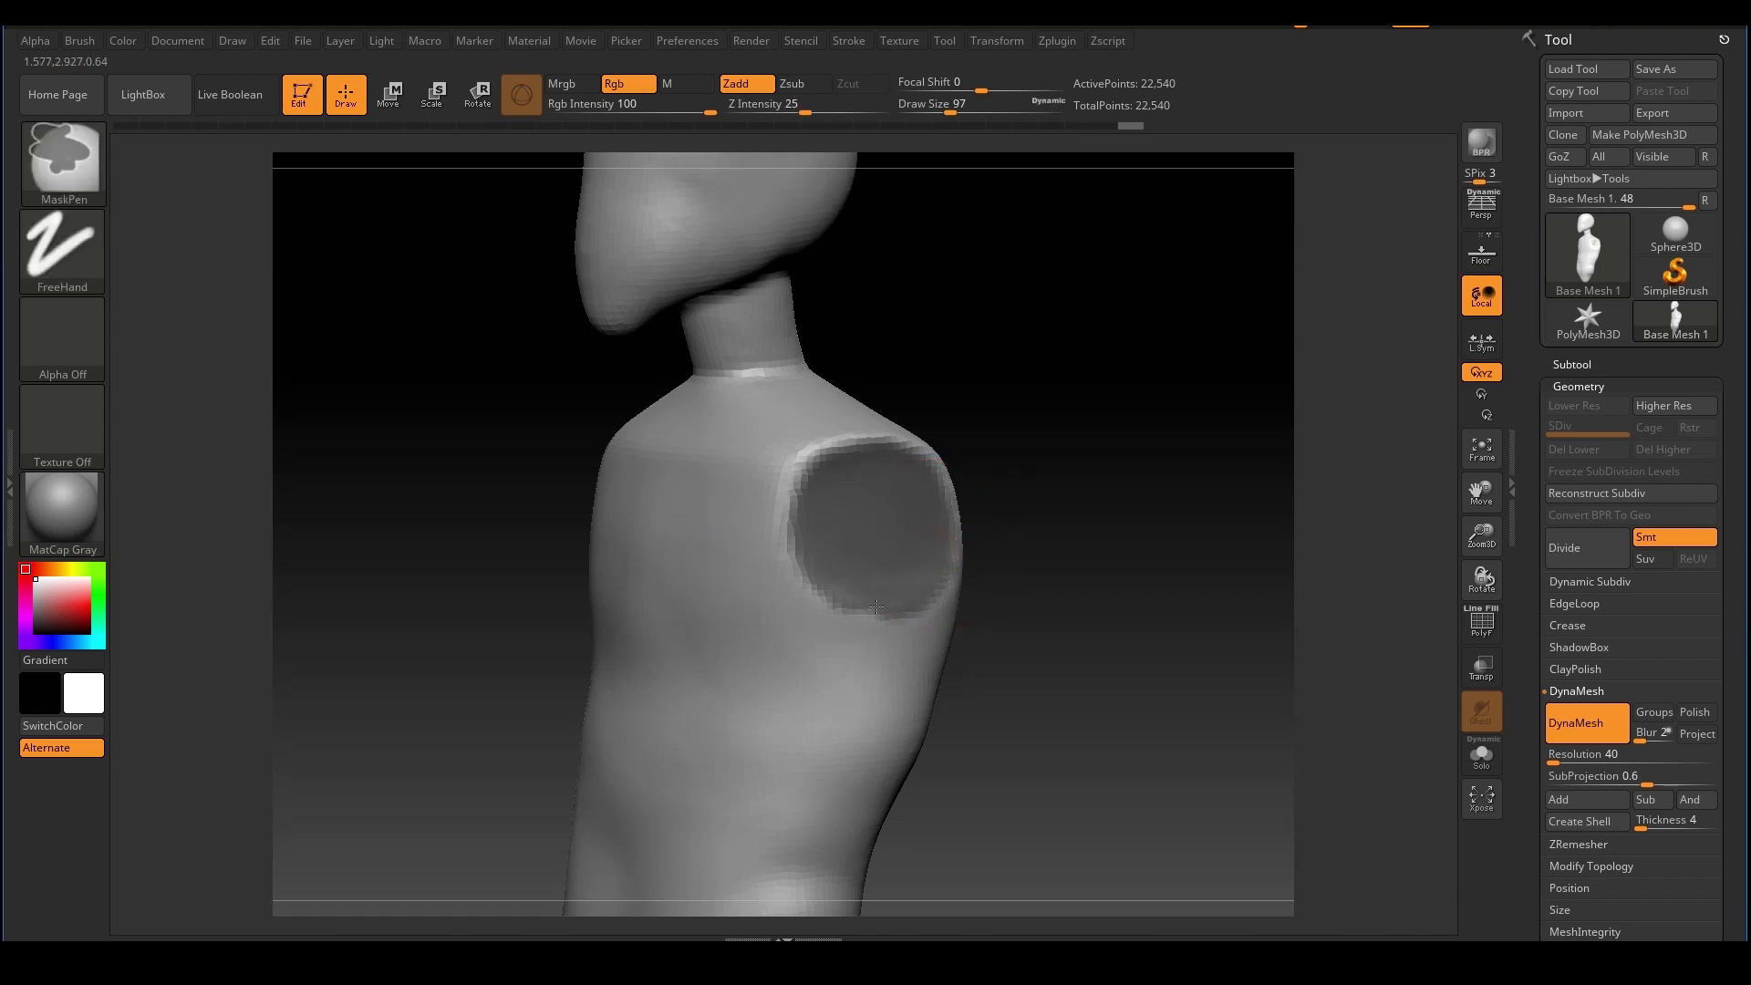
mouse_move(1034, 510)
right_mouse_down("ctrl")
mouse_move(1001, 501)
mouse_move(985, 450)
mouse_move(982, 537)
right_mouse_up("ctrl")
right_click_drag(1016, 434, 974, 440)
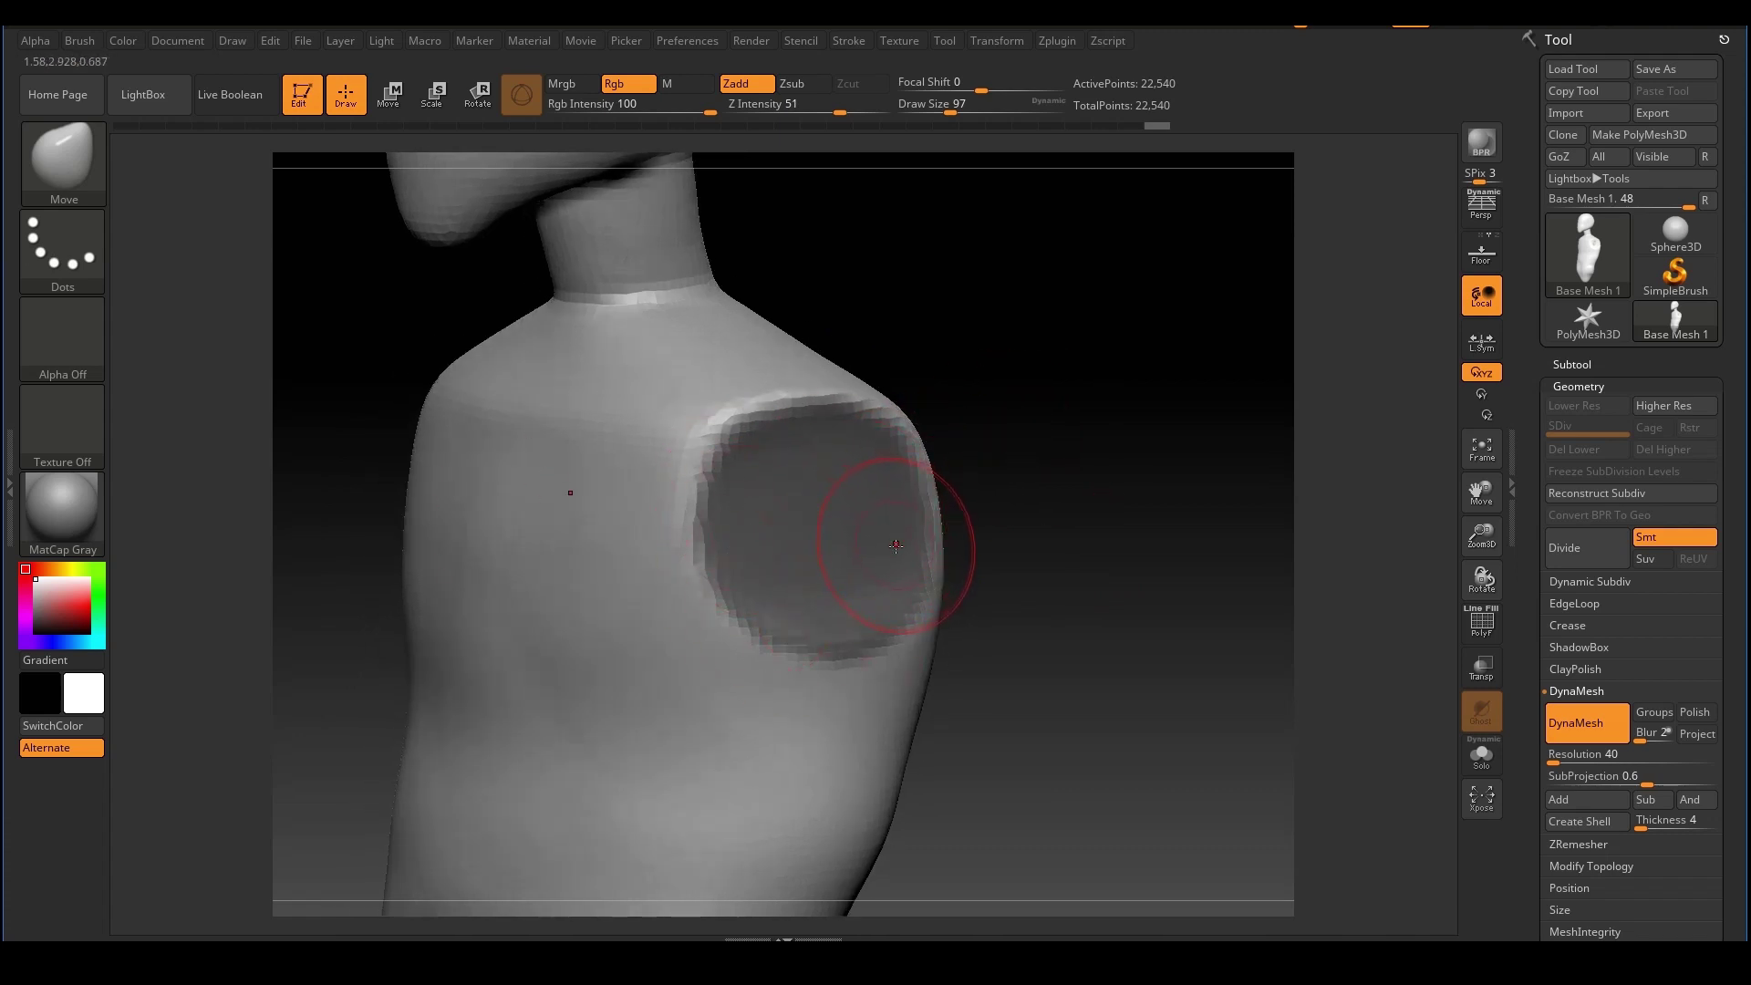
key("ctrl")
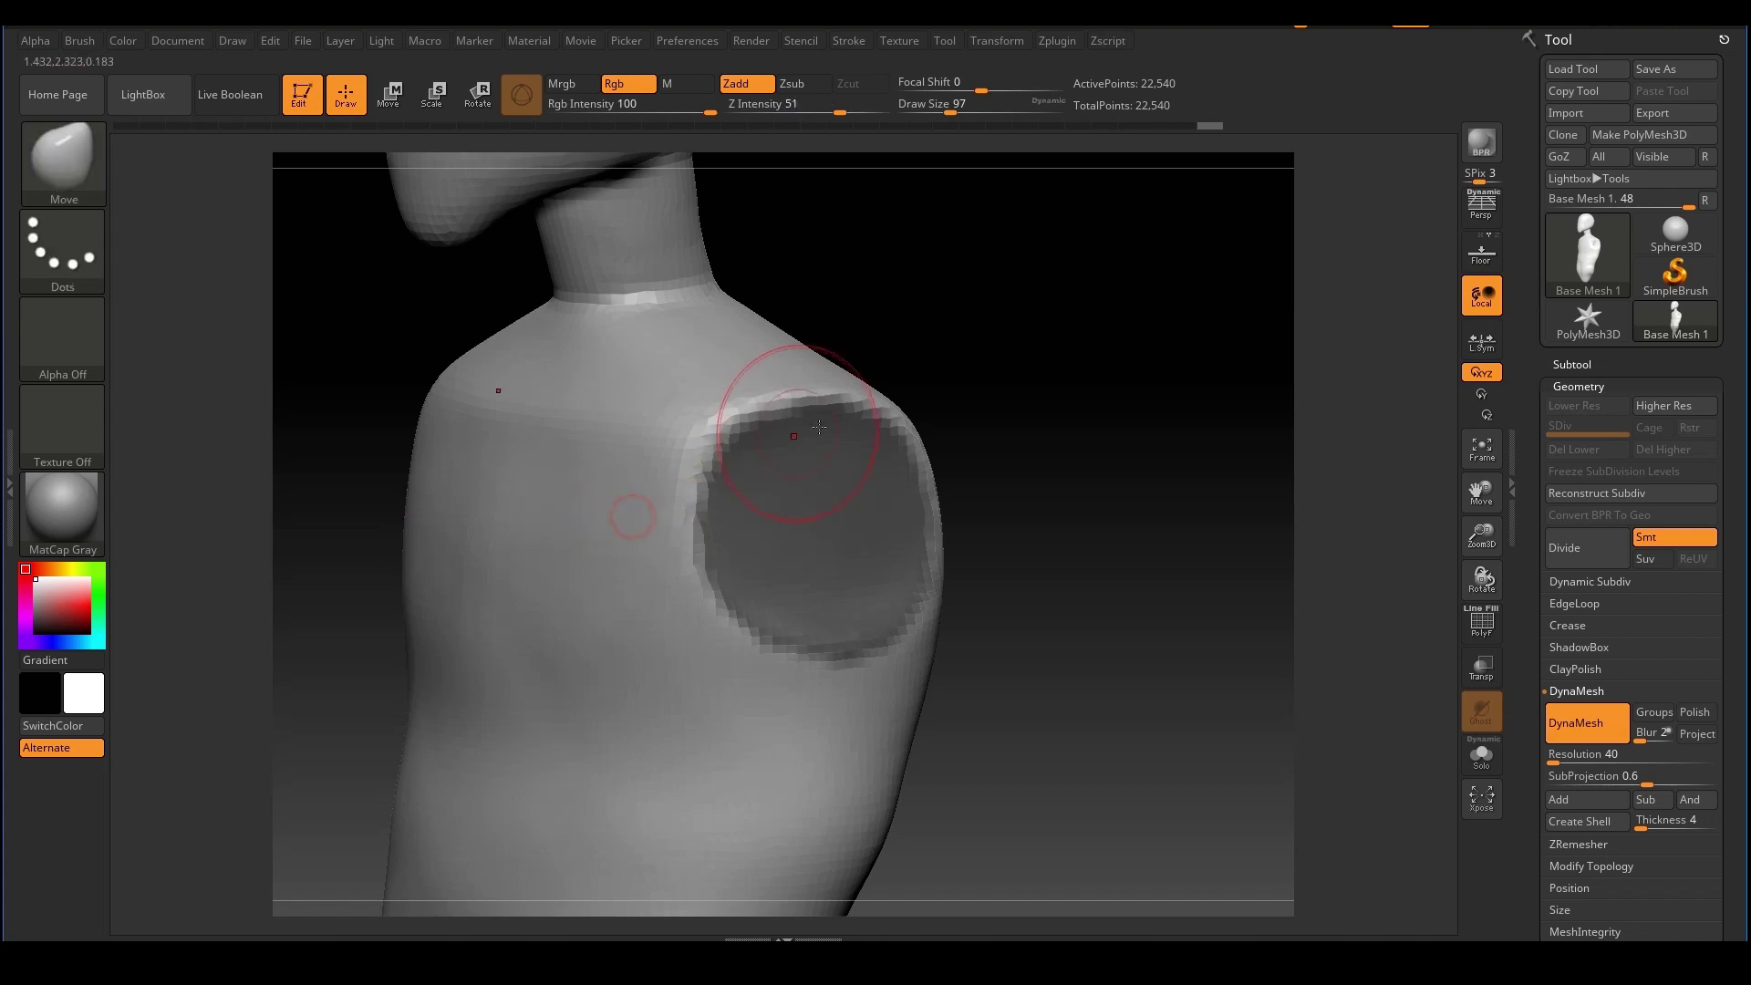
key("ctrl")
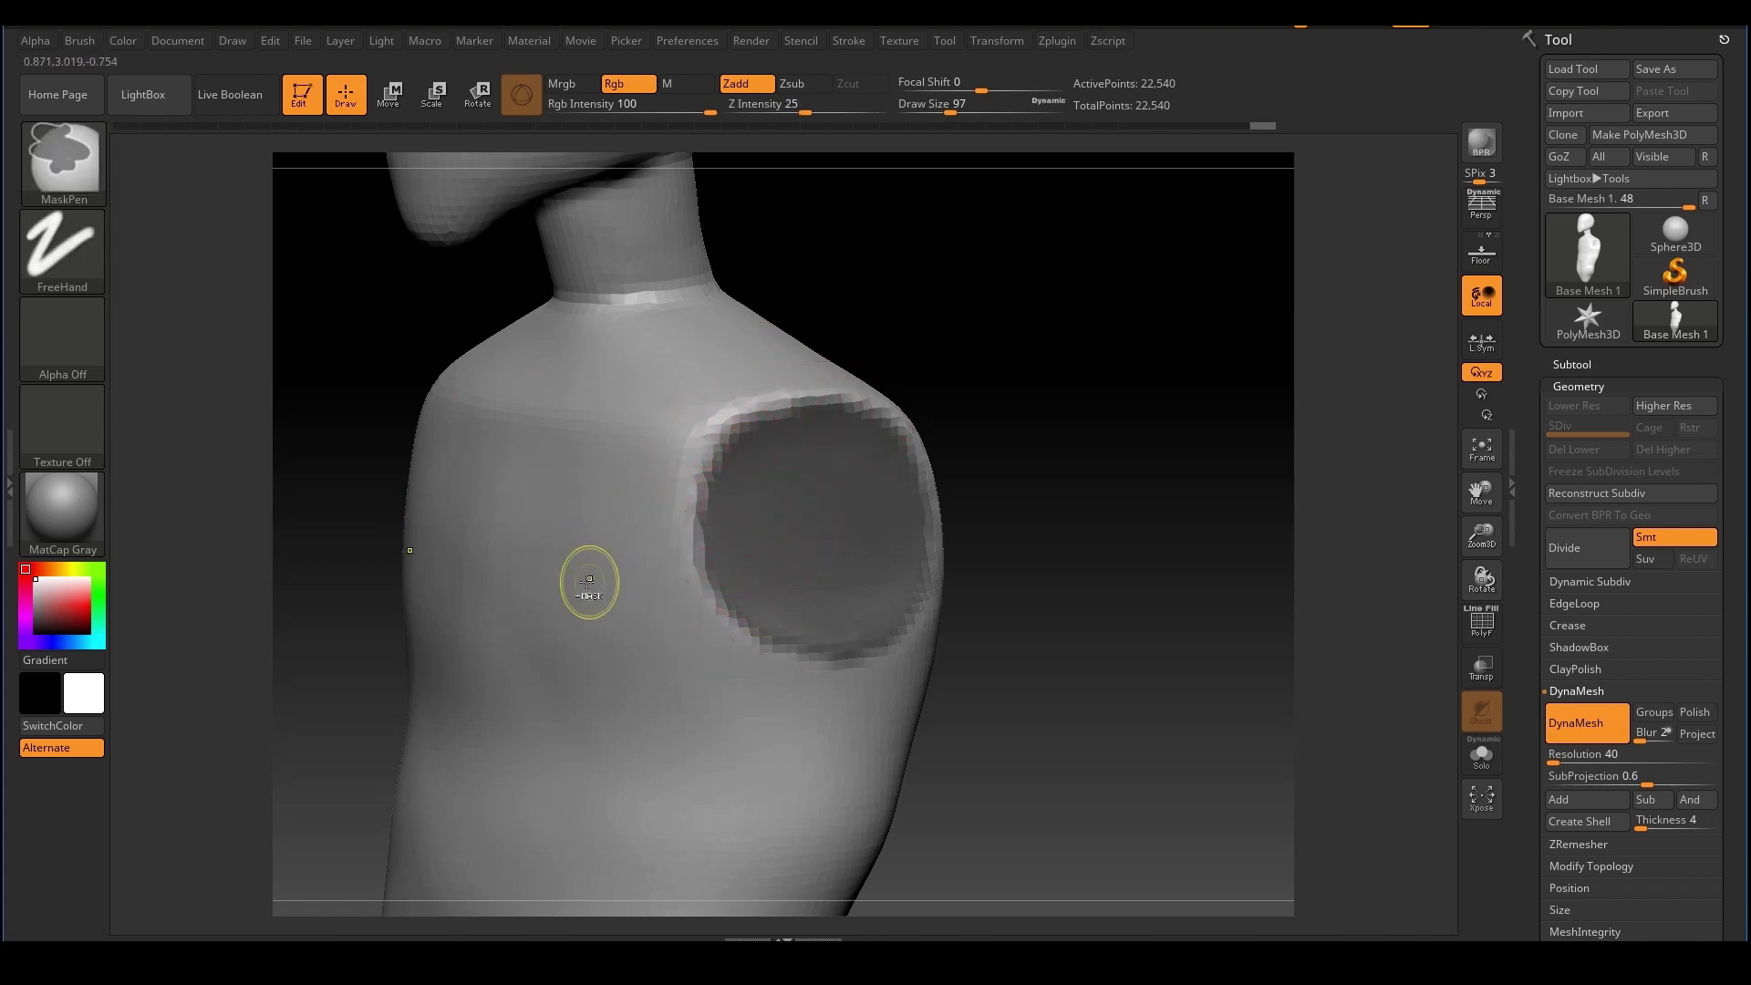
left_click_drag(1009, 324, 935, 339)
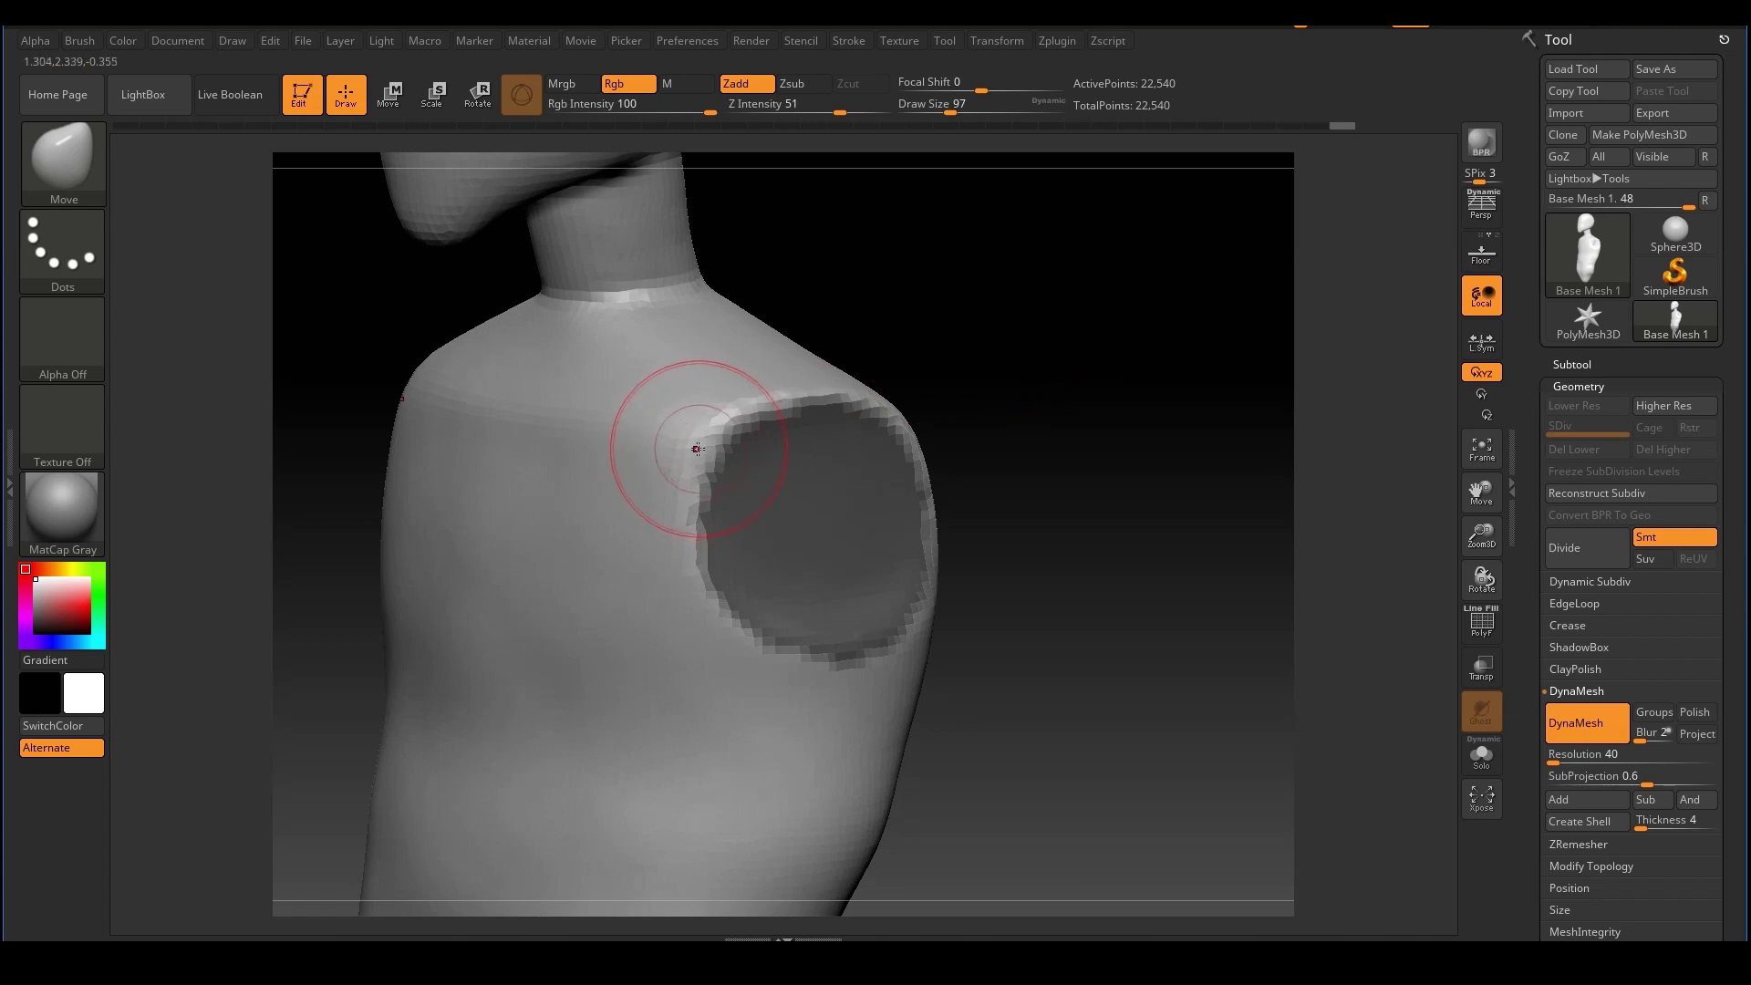
Blur the arm-socket mask once and sharpen its edge again
left_click(601, 463, "ctrl")
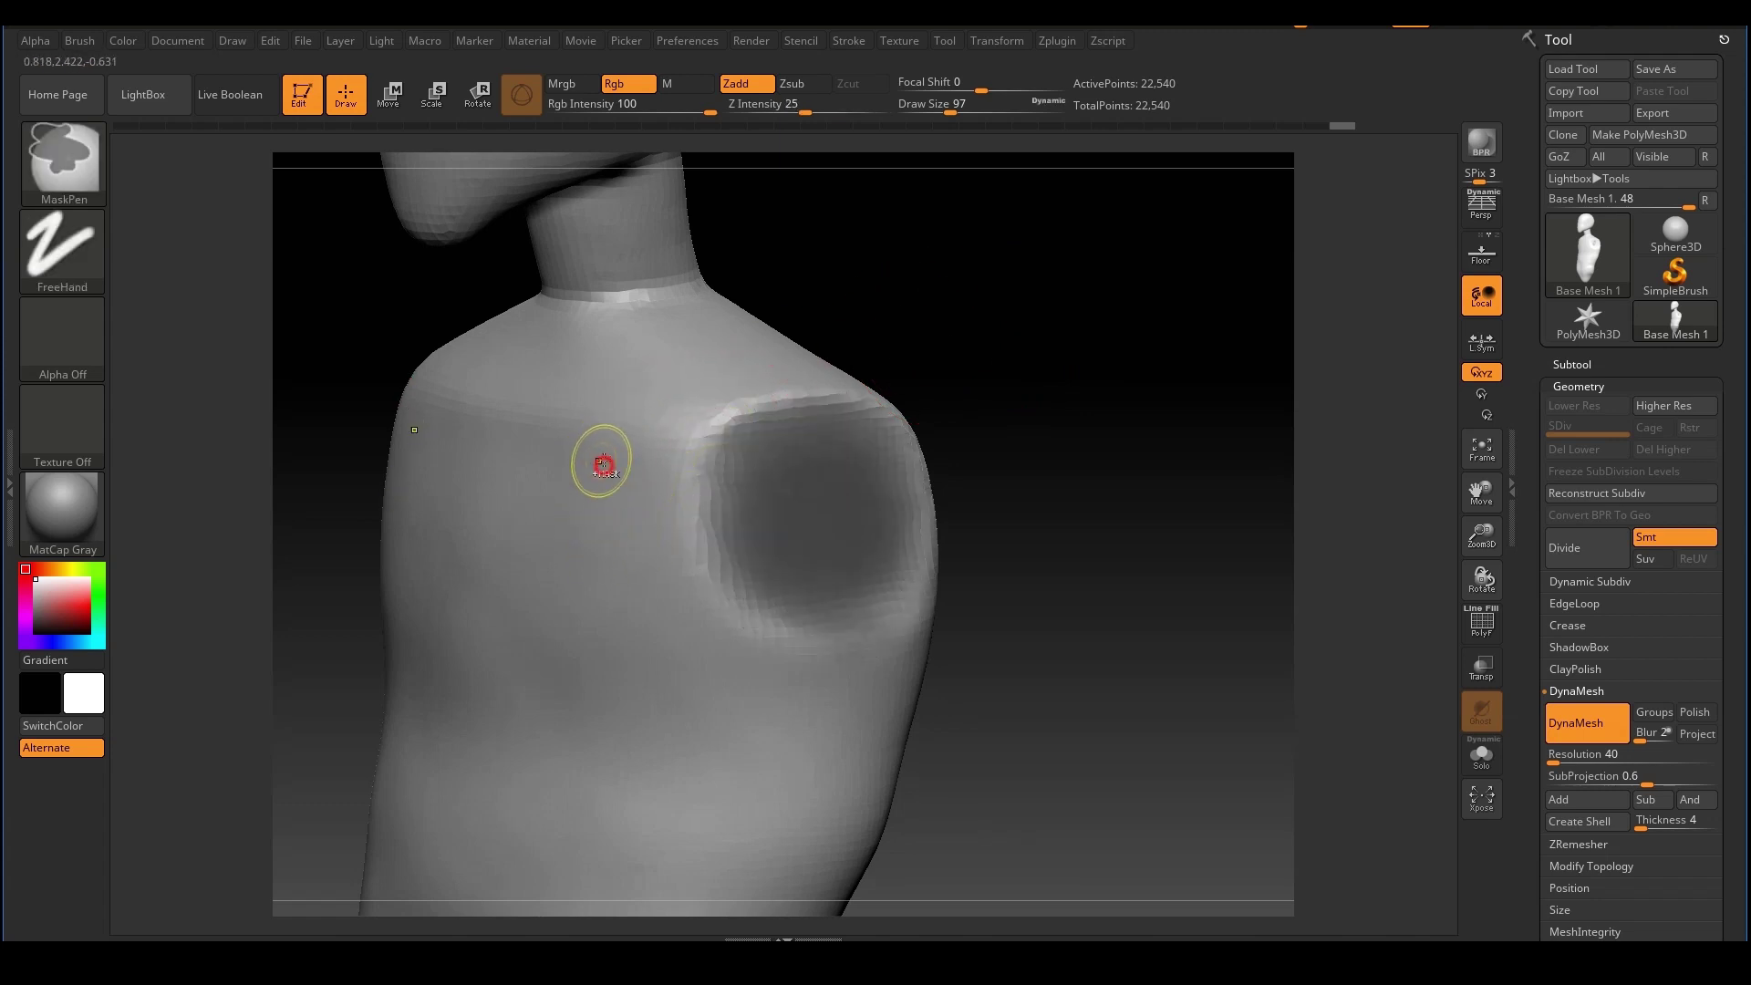
key("ctrl")
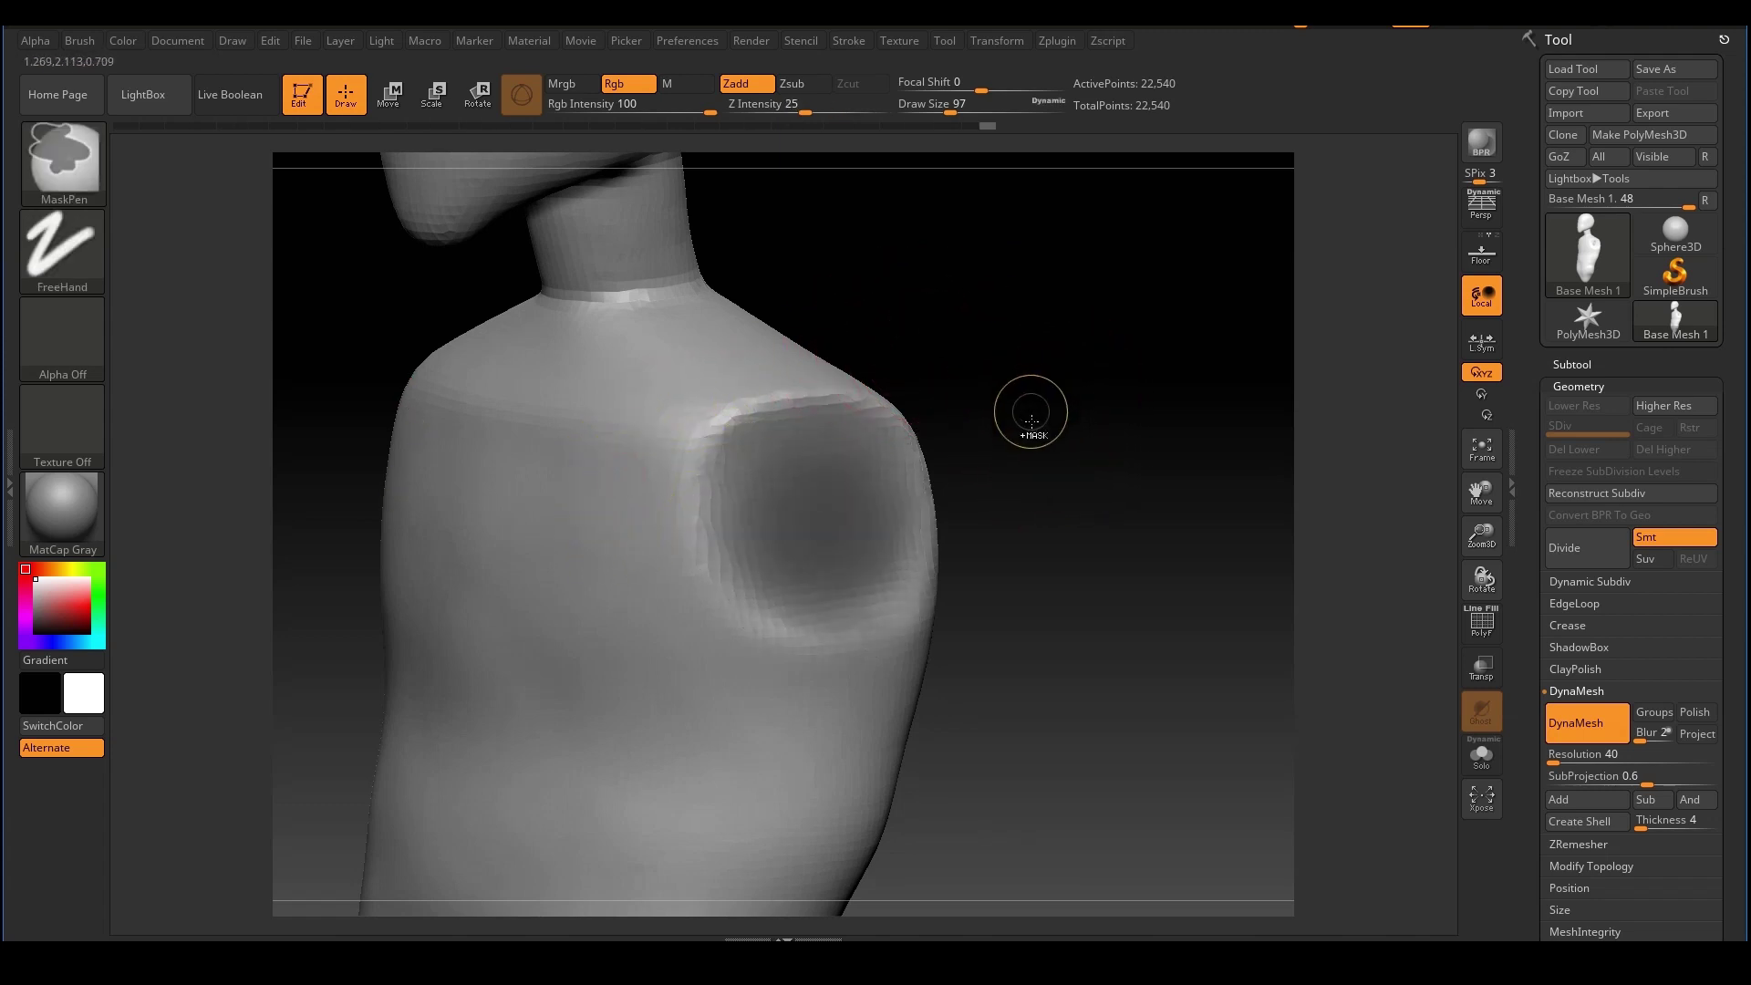
left_click(965, 359, "ctrl+alt")
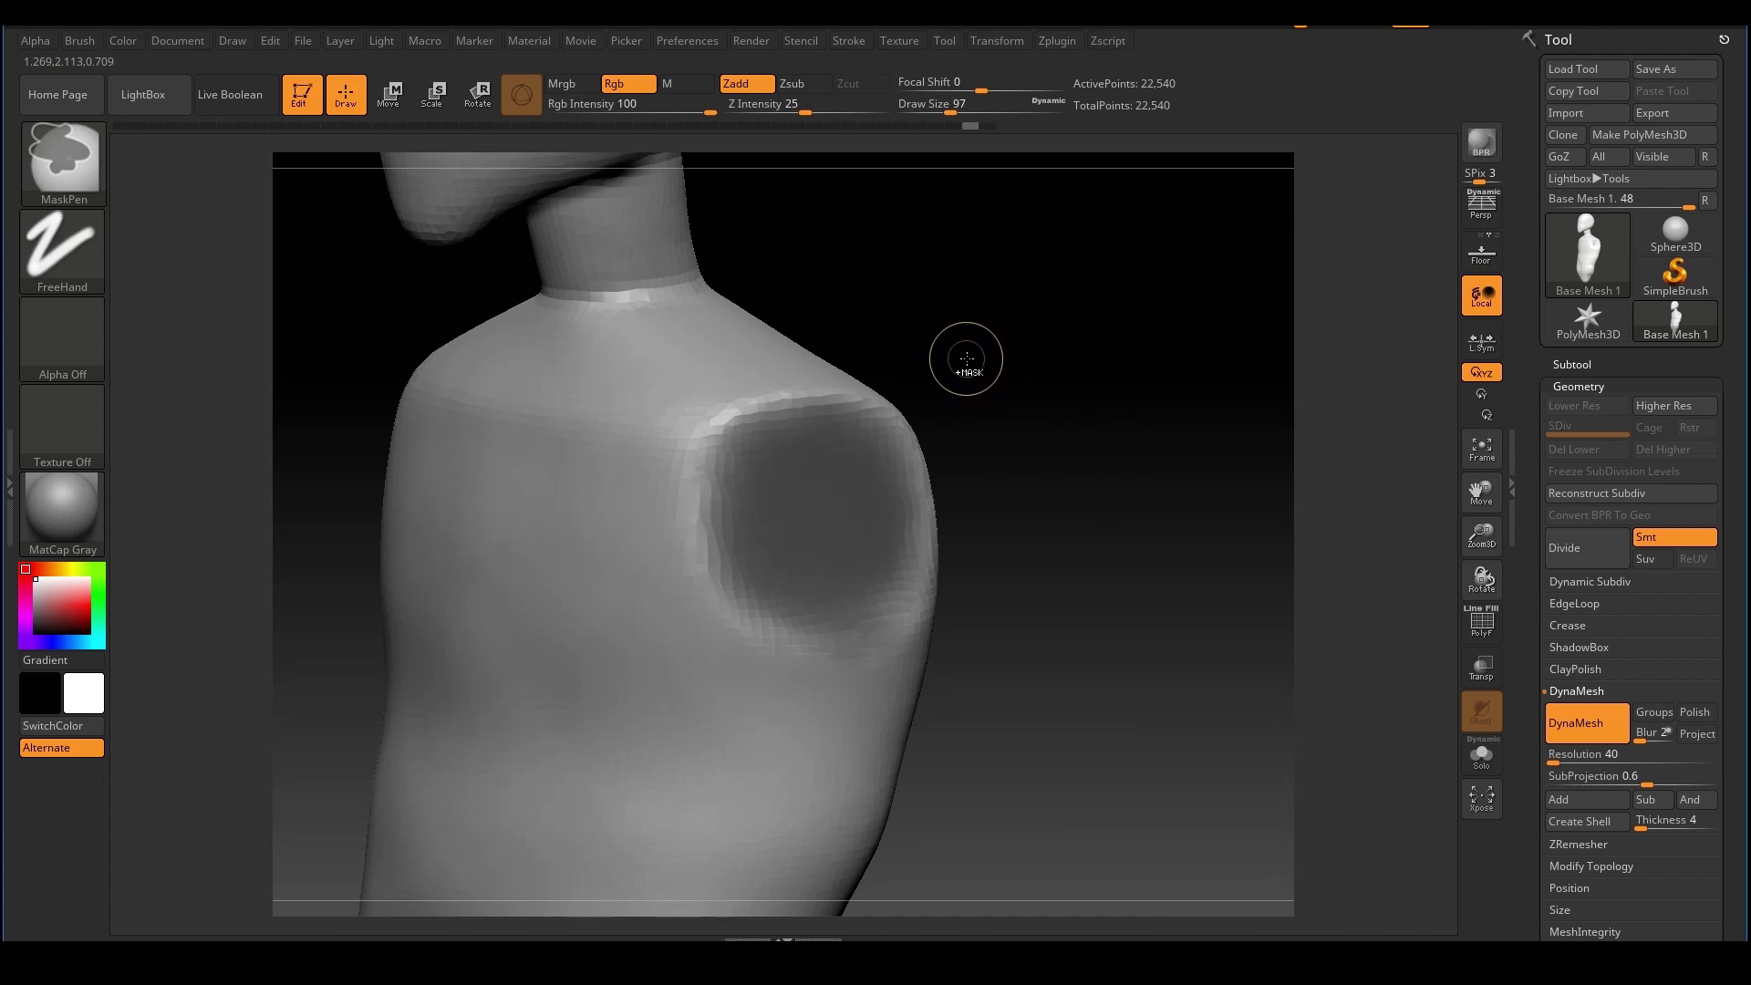
left_click(1059, 415, "ctrl+alt")
left_click_drag(1049, 429, 1037, 375)
right_click(1034, 370, "ctrl+shift")
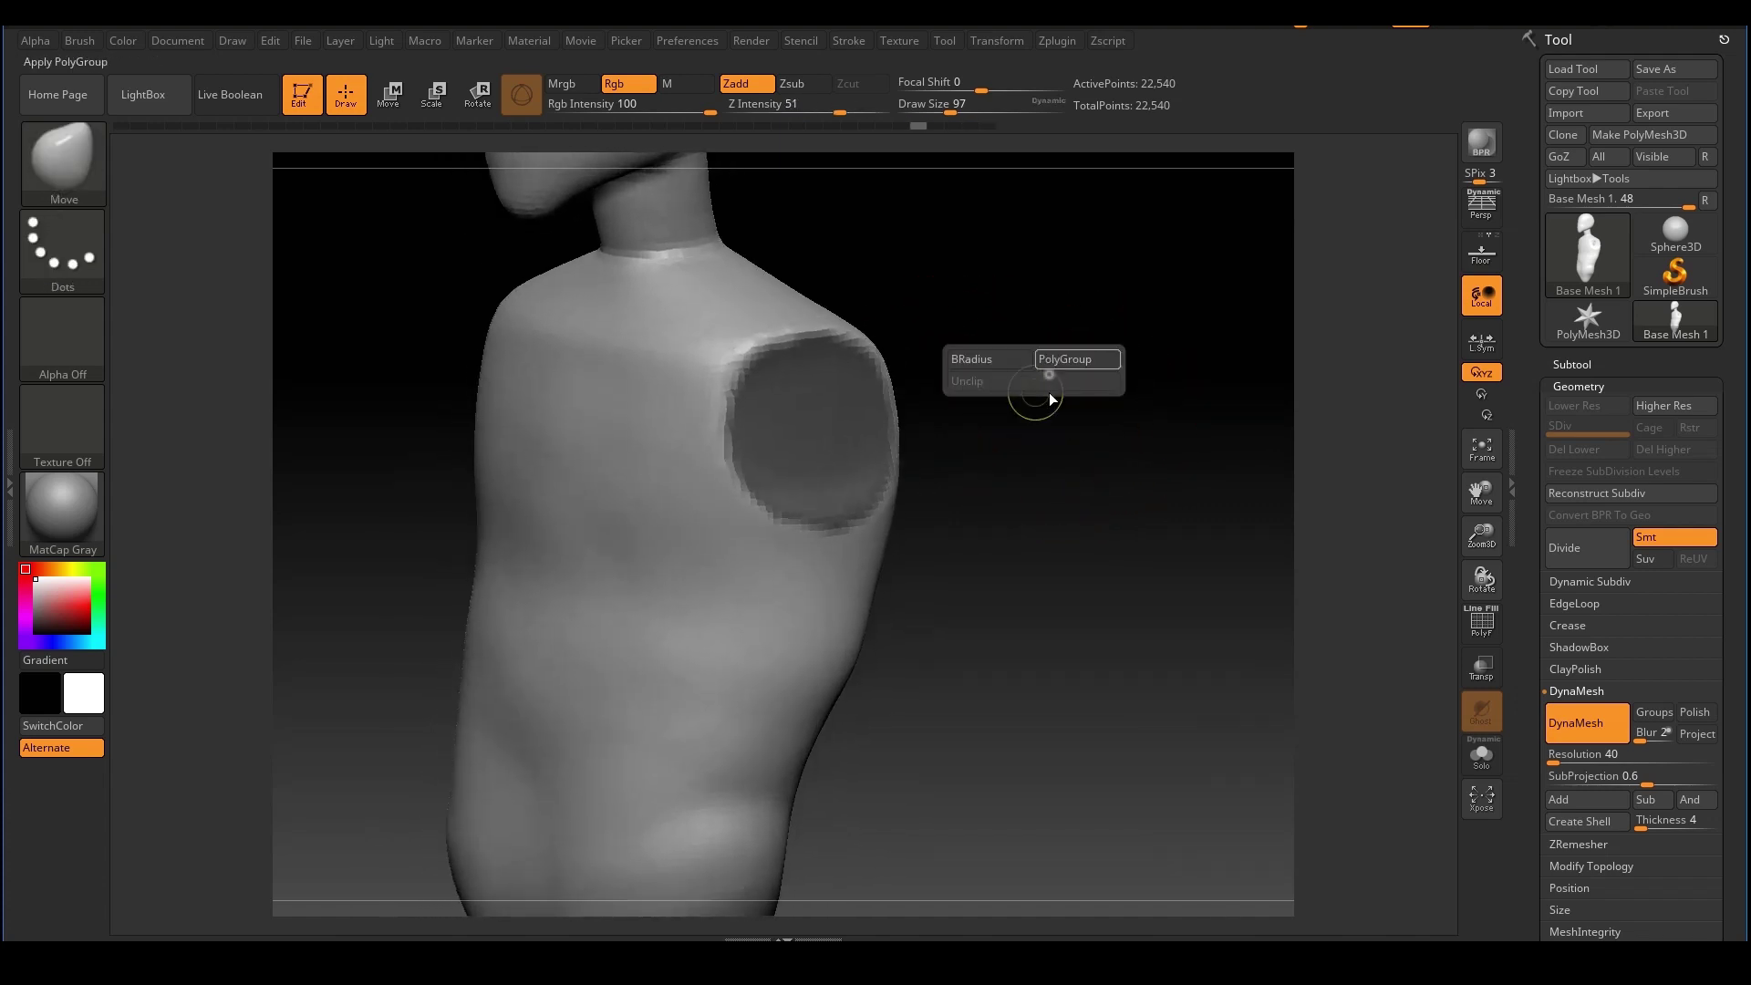
Invert the mask so that only the arm sockets stay unmasked
left_click_drag(993, 524, 1010, 340)
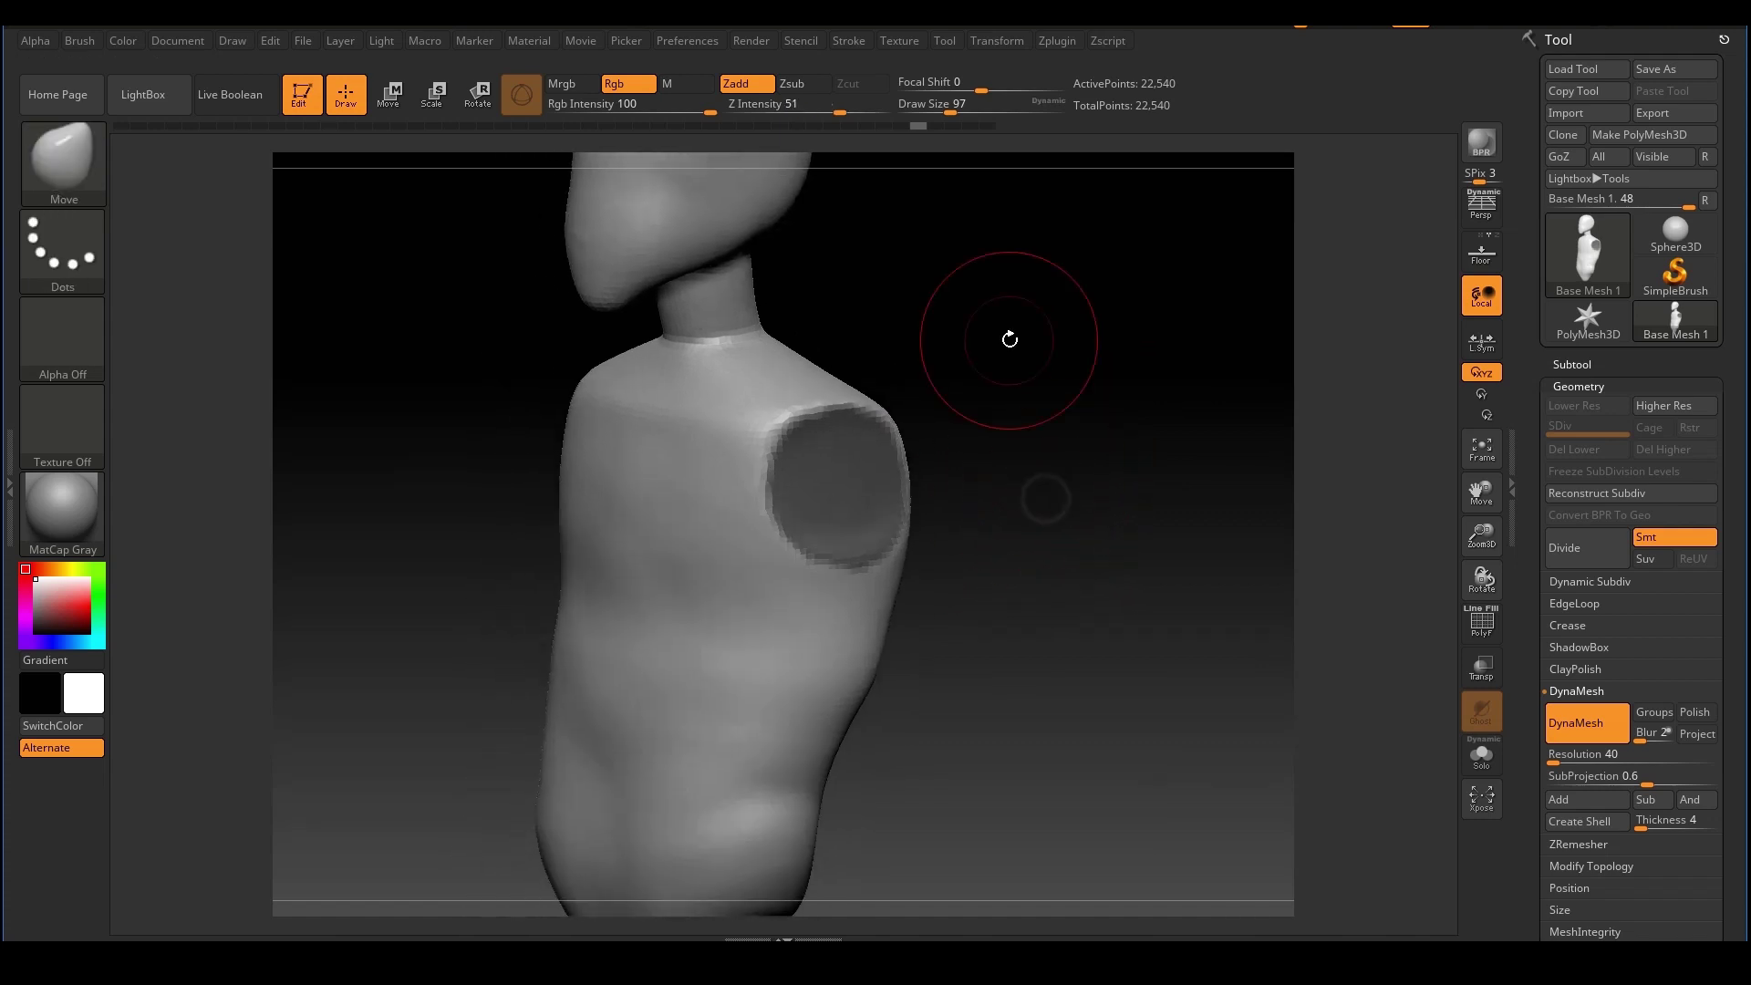
left_click(1014, 354, "ctrl")
mouse_move(1173, 411)
left_mouse_down()
mouse_move(1137, 489)
mouse_move(1080, 516)
mouse_move(1048, 509)
mouse_move(1122, 548)
left_mouse_up()
Activate the Move gizmo in a straight front view and center it on the unmasked mesh
key("w")
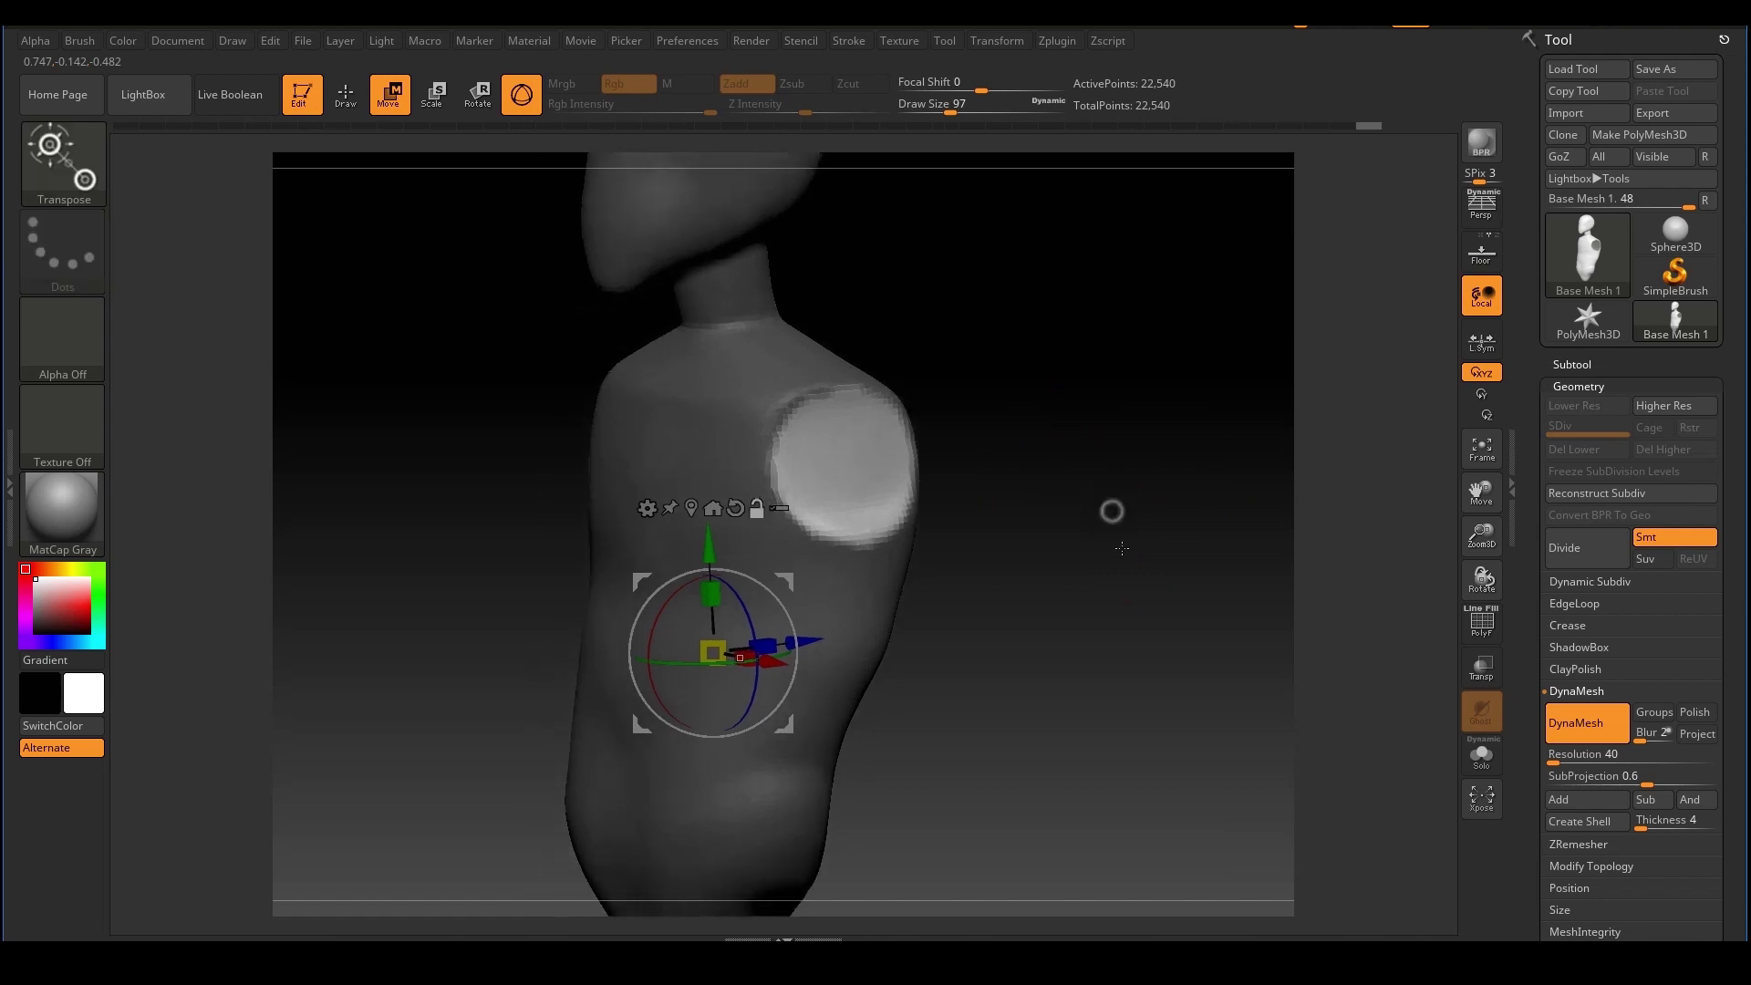
mouse_move(1122, 548)
right_mouse_down("shift")
mouse_move(1160, 575)
mouse_move(1068, 539)
mouse_move(1032, 549)
right_mouse_up("shift")
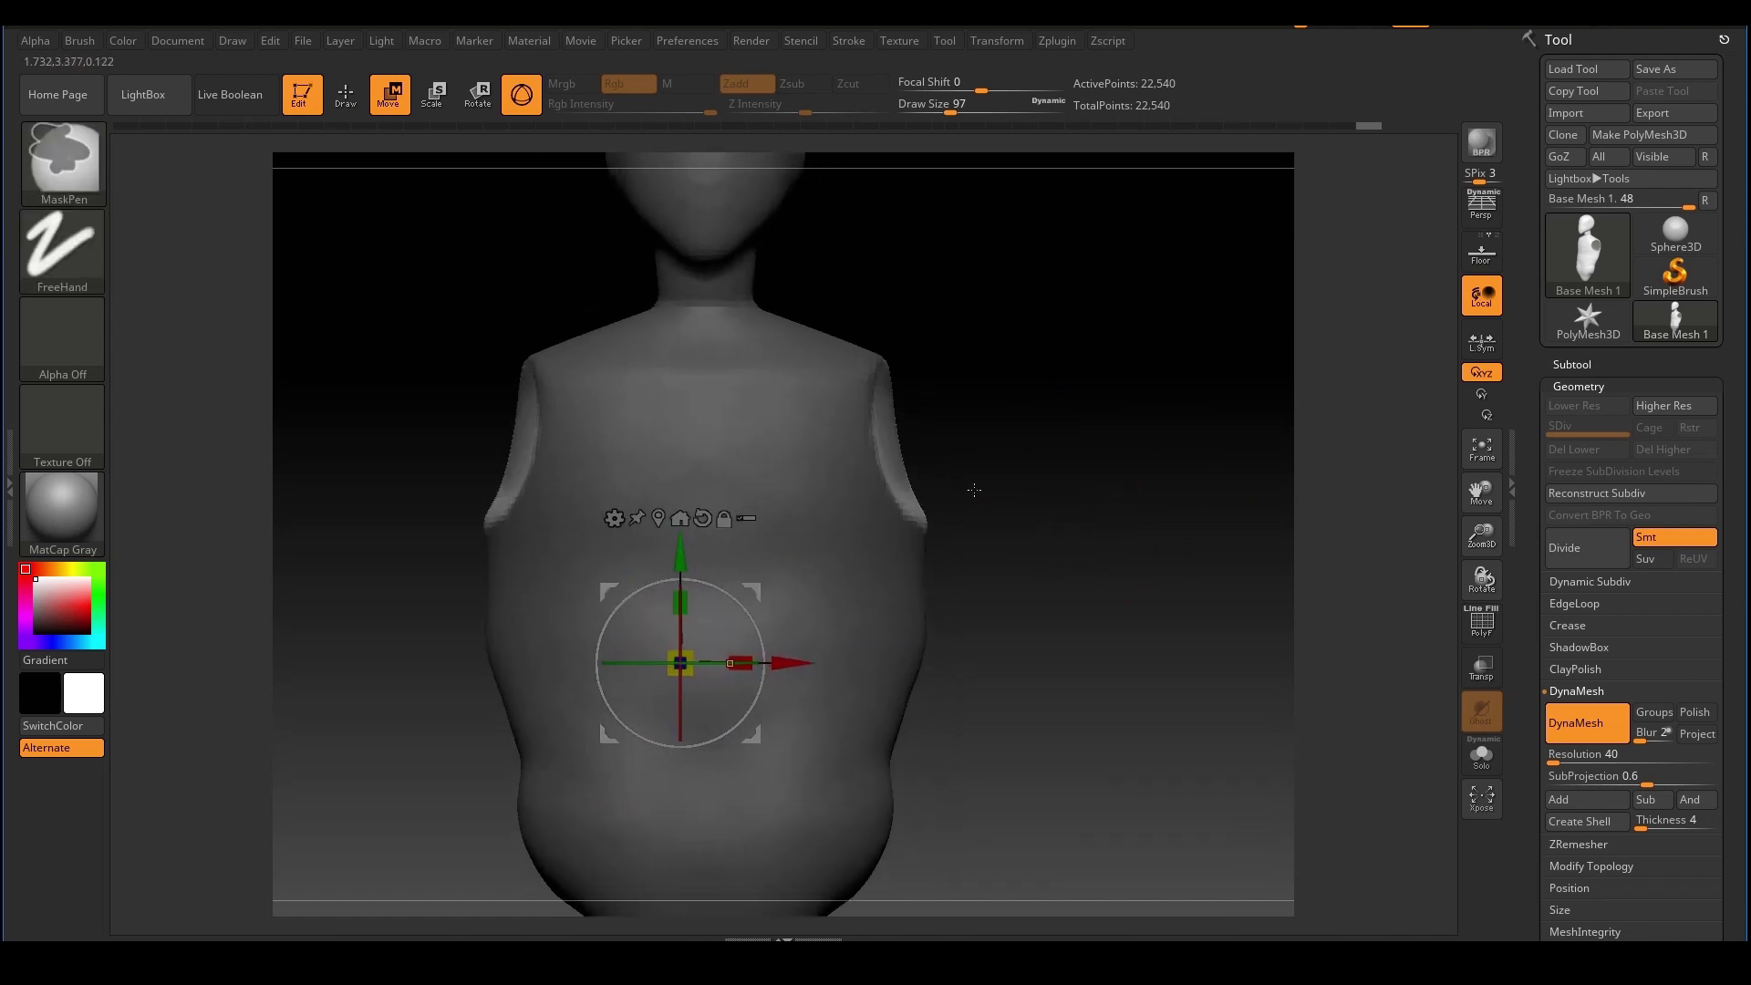
right_click_drag(975, 490, 997, 501, "ctrl")
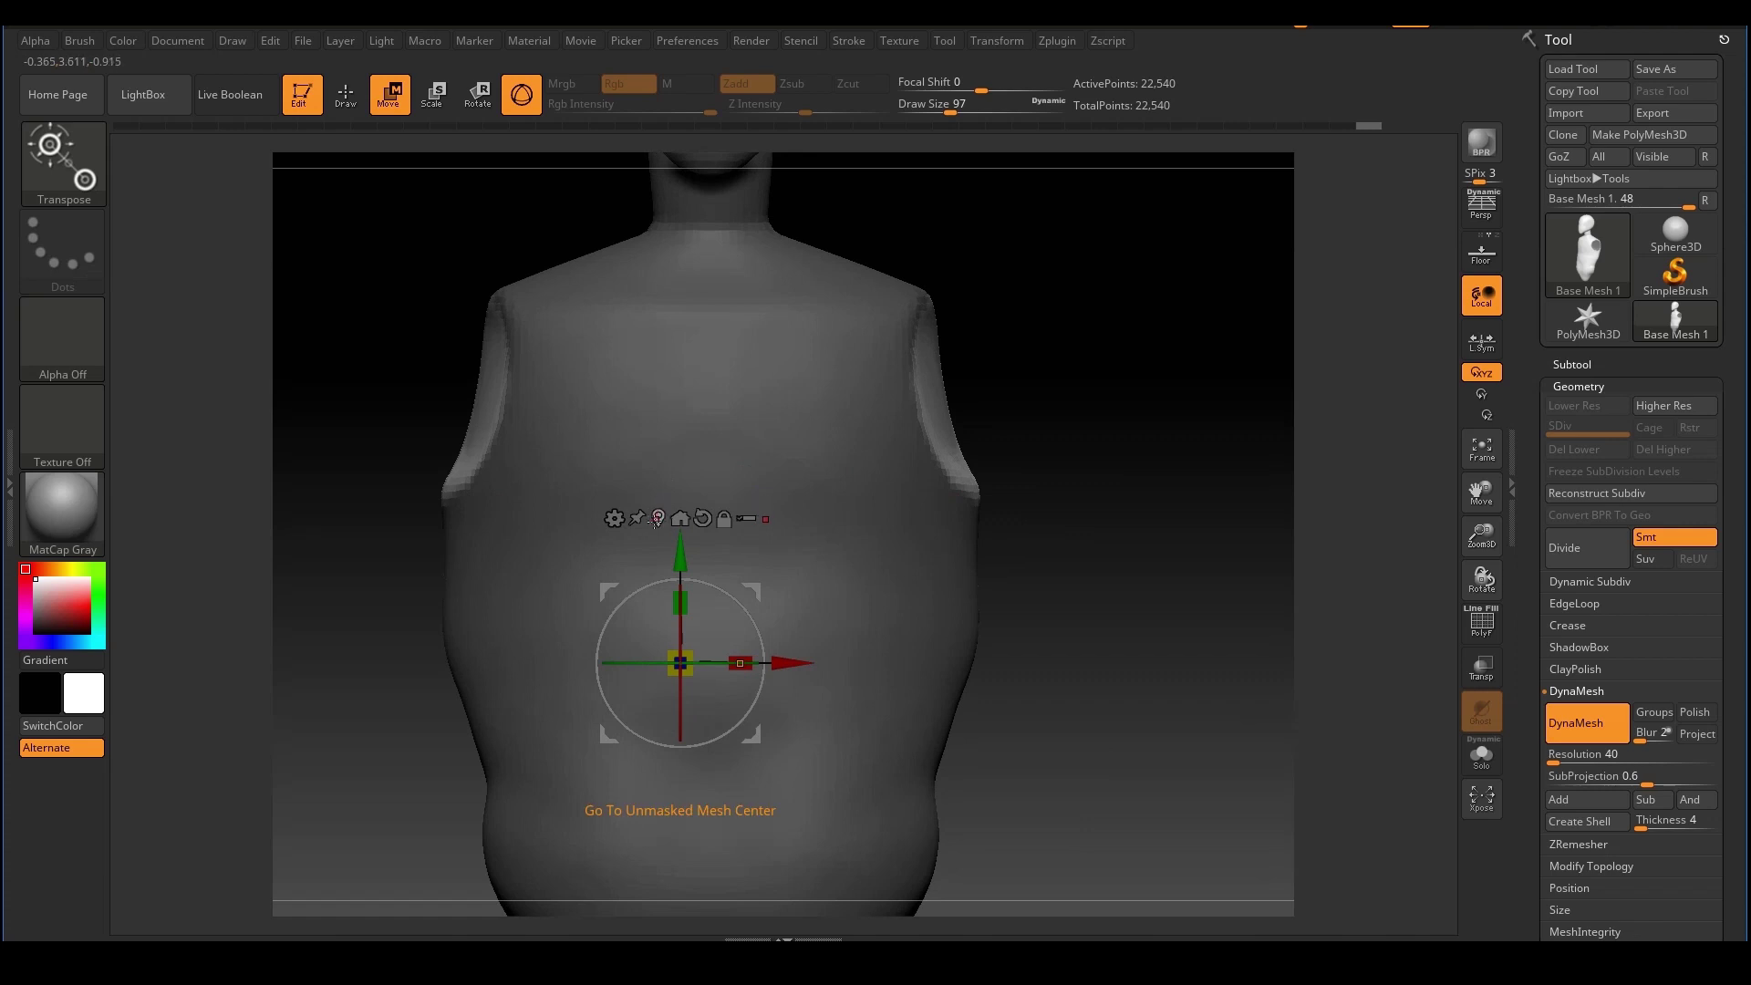
left_click(658, 518)
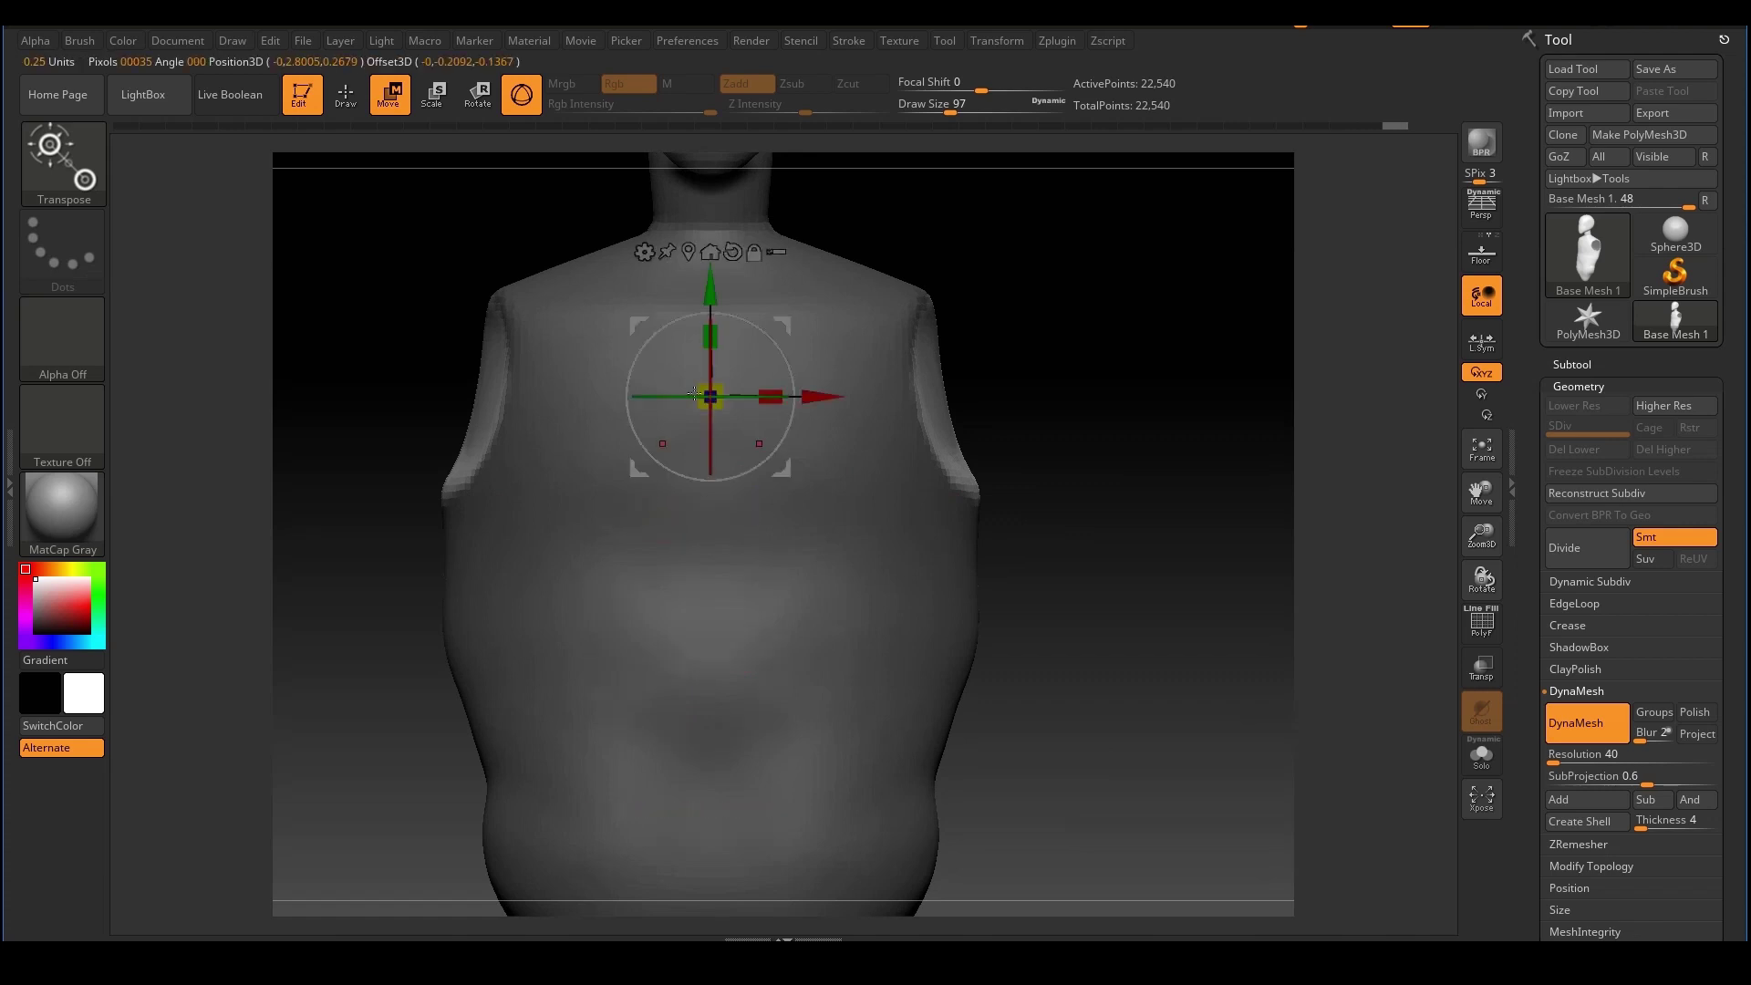
Reposition the Move gizmo onto the unmasked arm socket
left_click(473, 395)
right_click_drag(693, 253, 1035, 411)
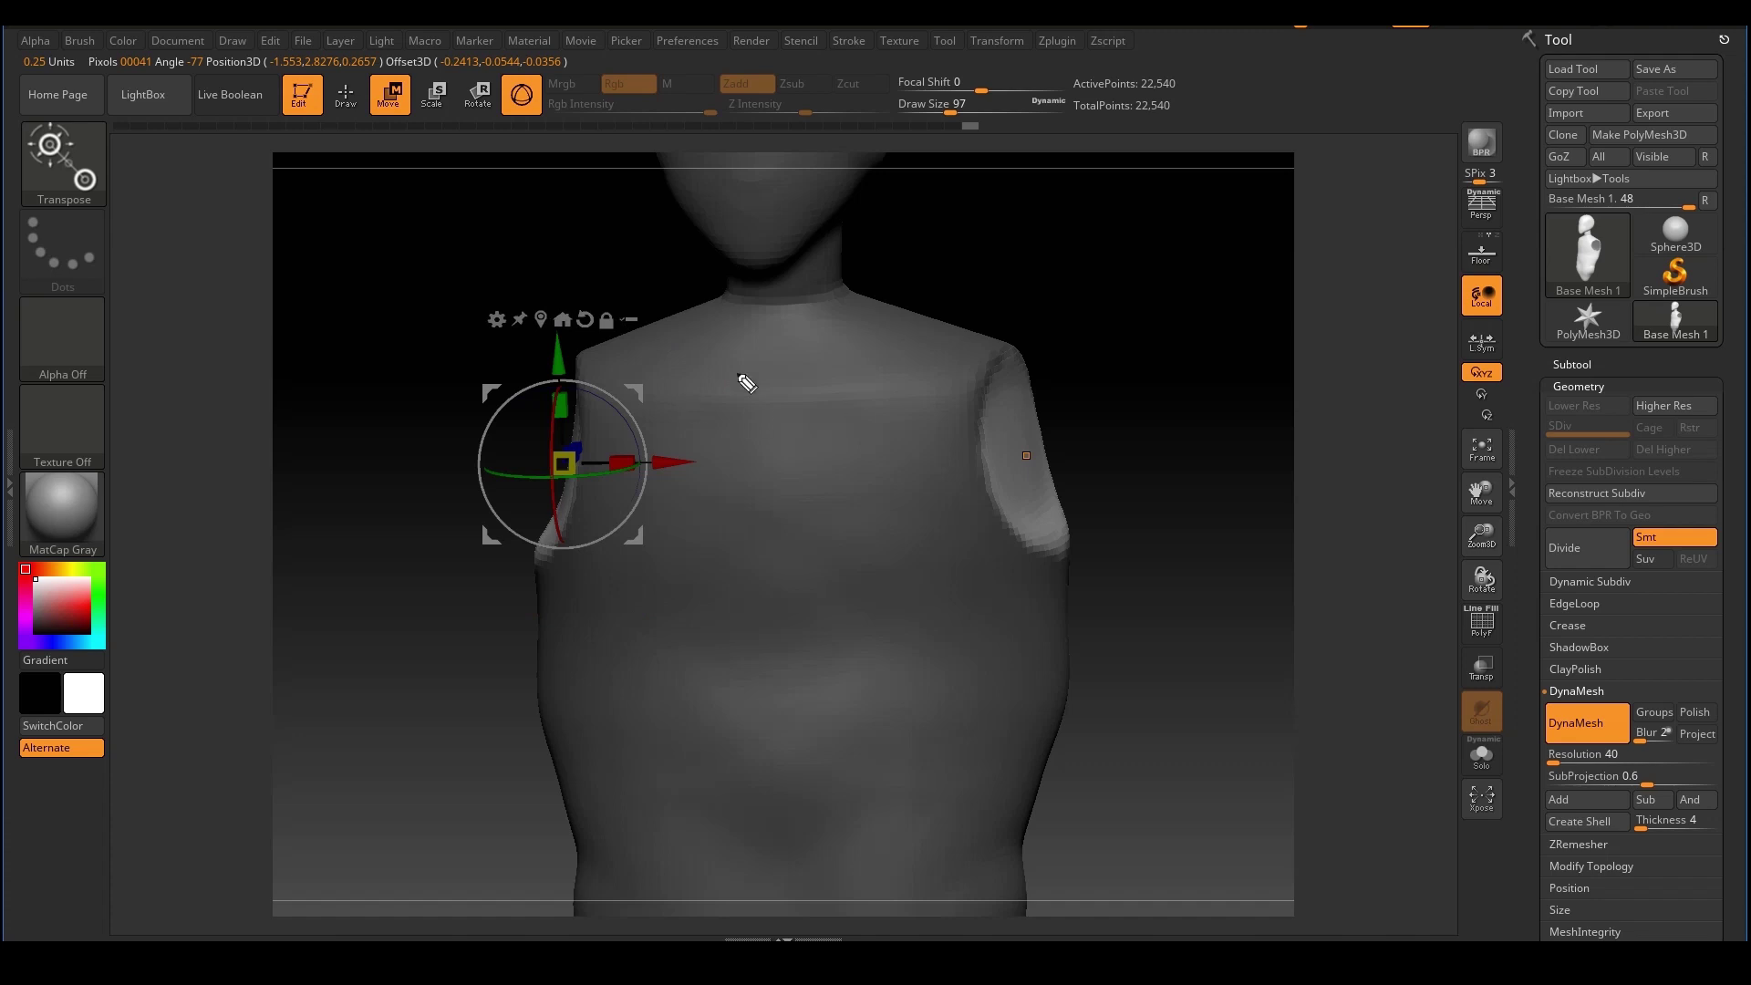
mouse_move(1006, 351)
left_mouse_down()
mouse_move(1165, 496)
mouse_move(982, 509)
left_mouse_up()
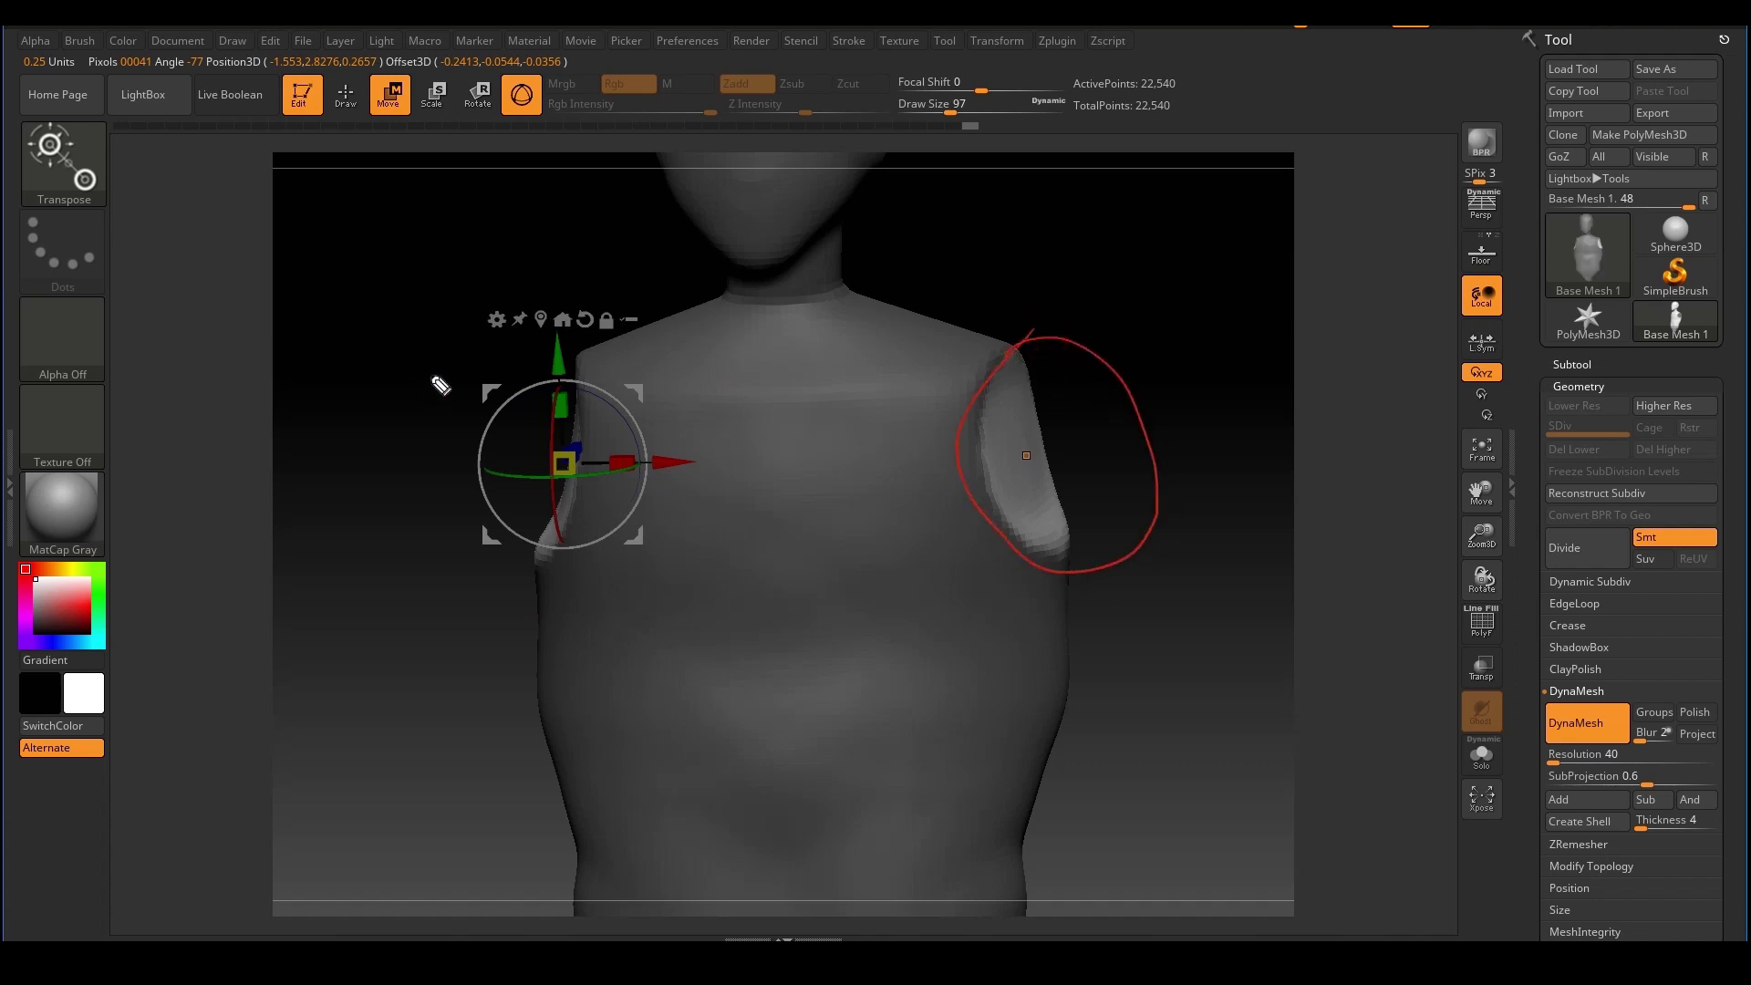
mouse_move(434, 360)
left_mouse_down()
mouse_move(552, 339)
mouse_move(415, 447)
mouse_move(487, 483)
left_mouse_up()
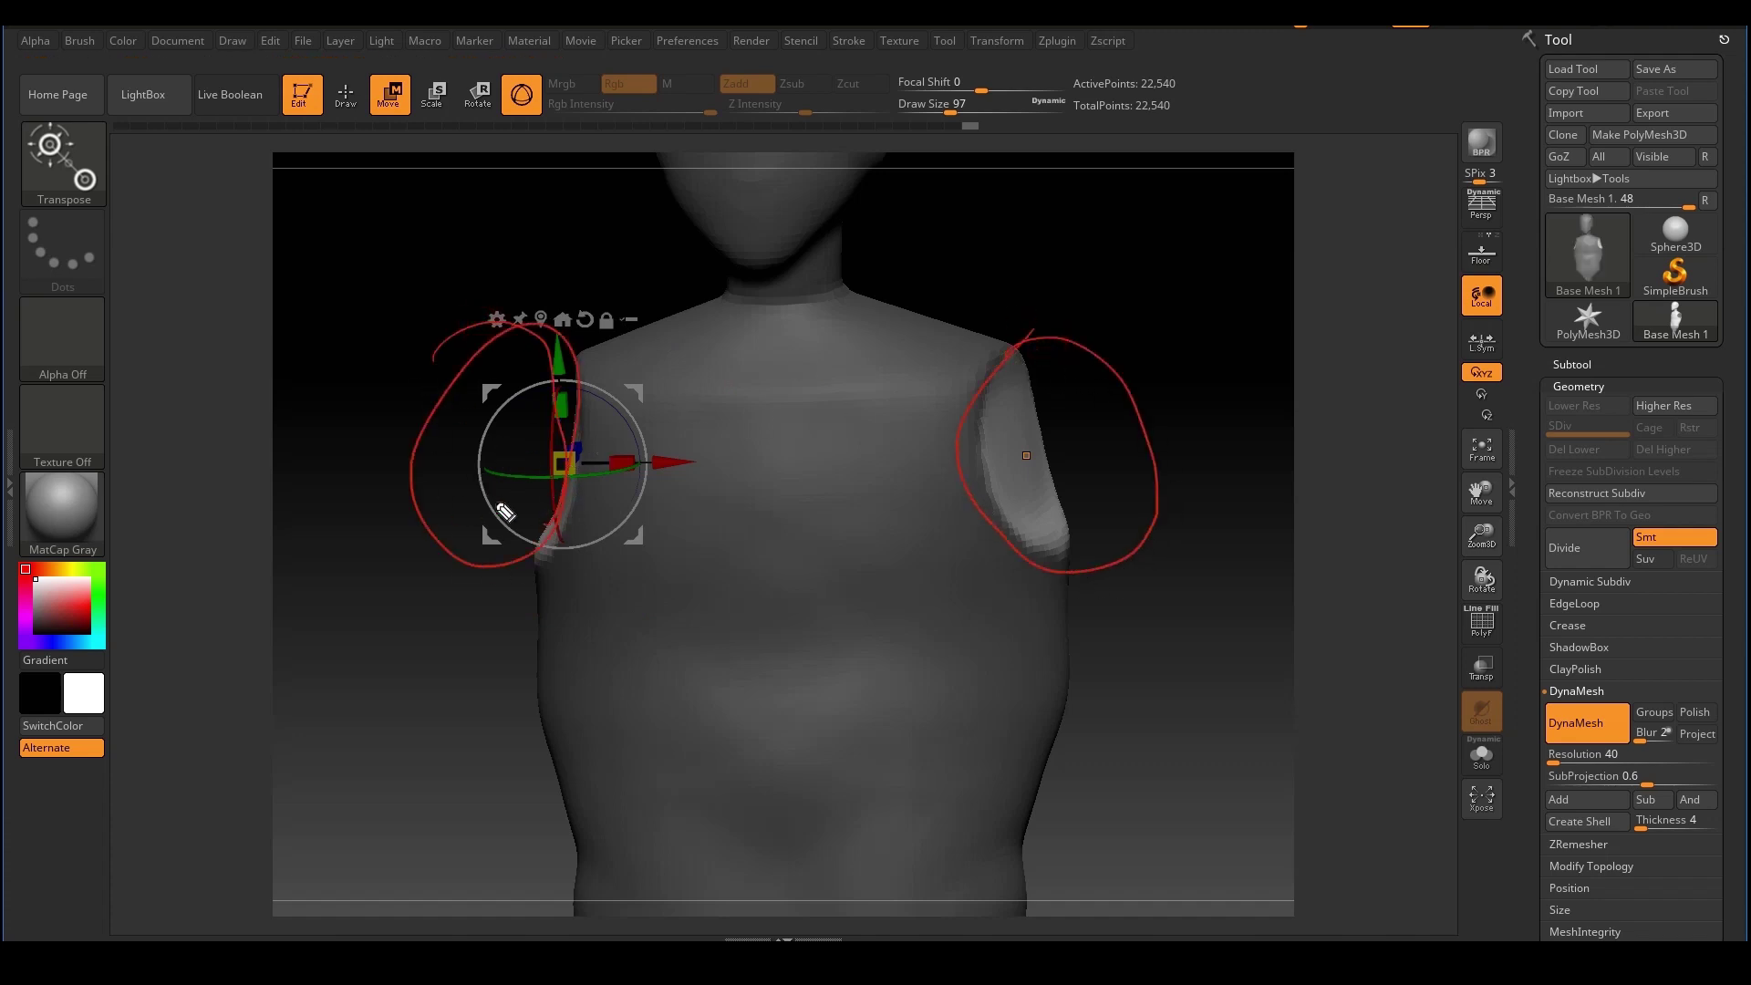
key("Escape")
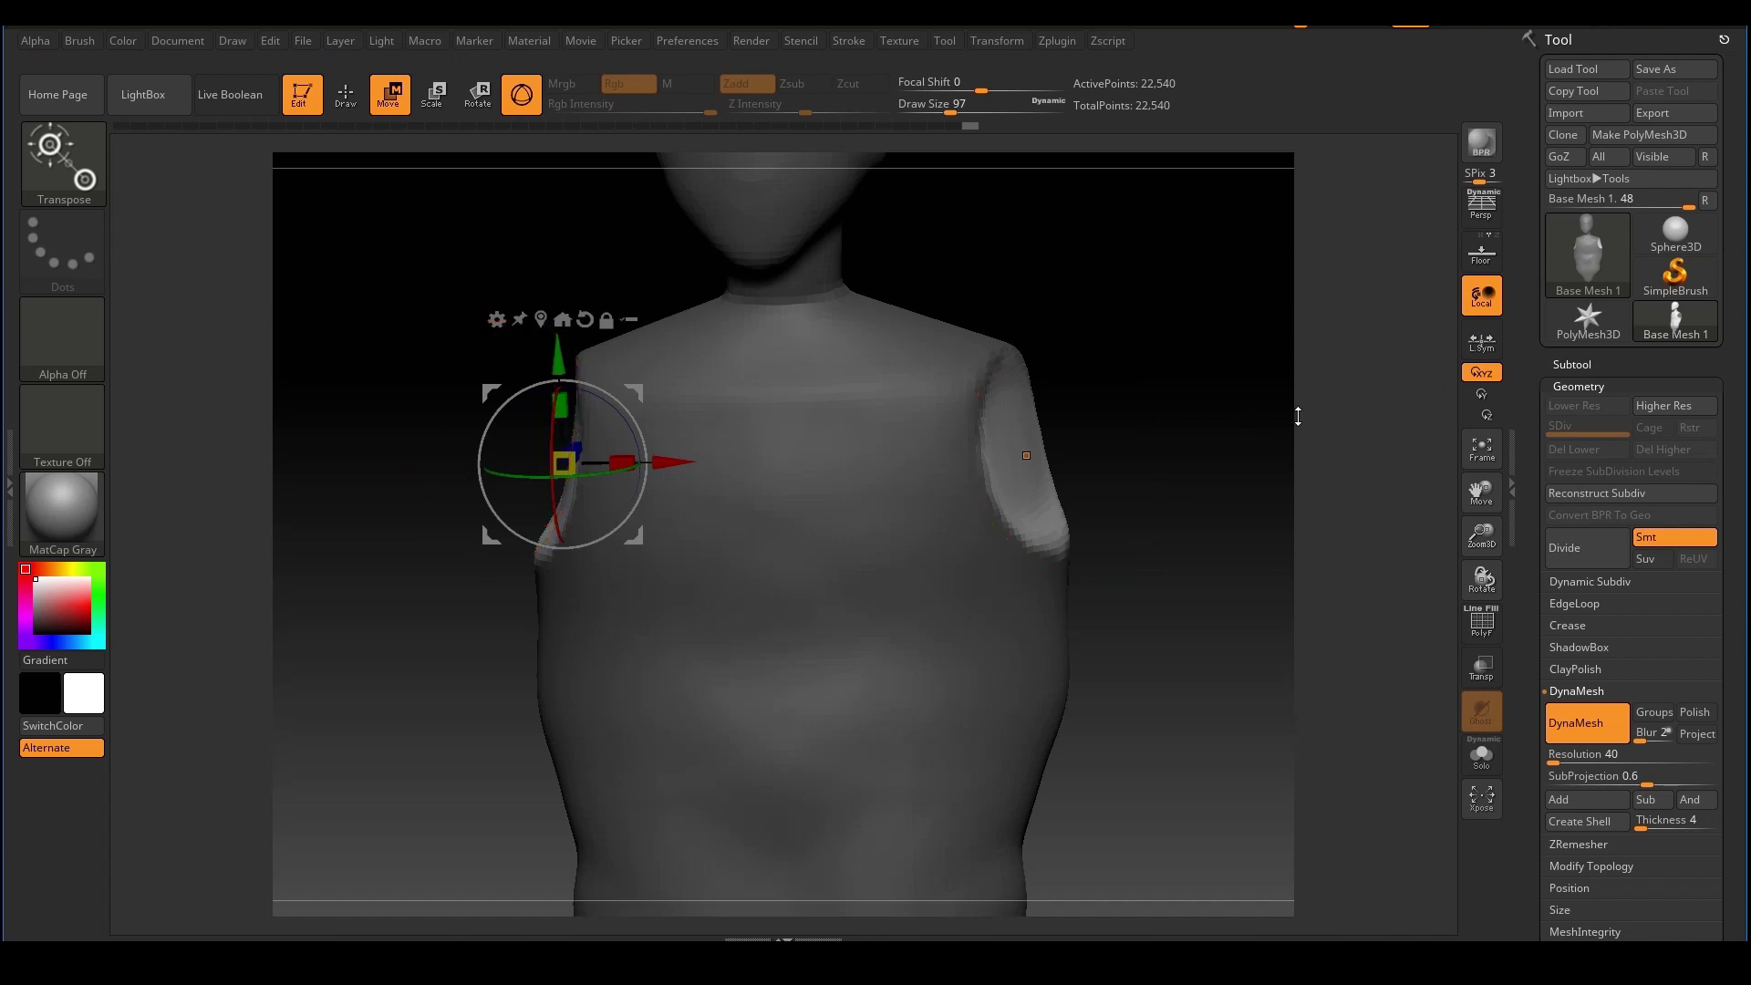
left_click_drag(1186, 474, 1231, 473)
mouse_move(1110, 469)
left_mouse_down("alt")
mouse_move(1267, 414)
mouse_move(1259, 441)
mouse_move(1213, 420)
mouse_move(1361, 394)
left_mouse_up("alt")
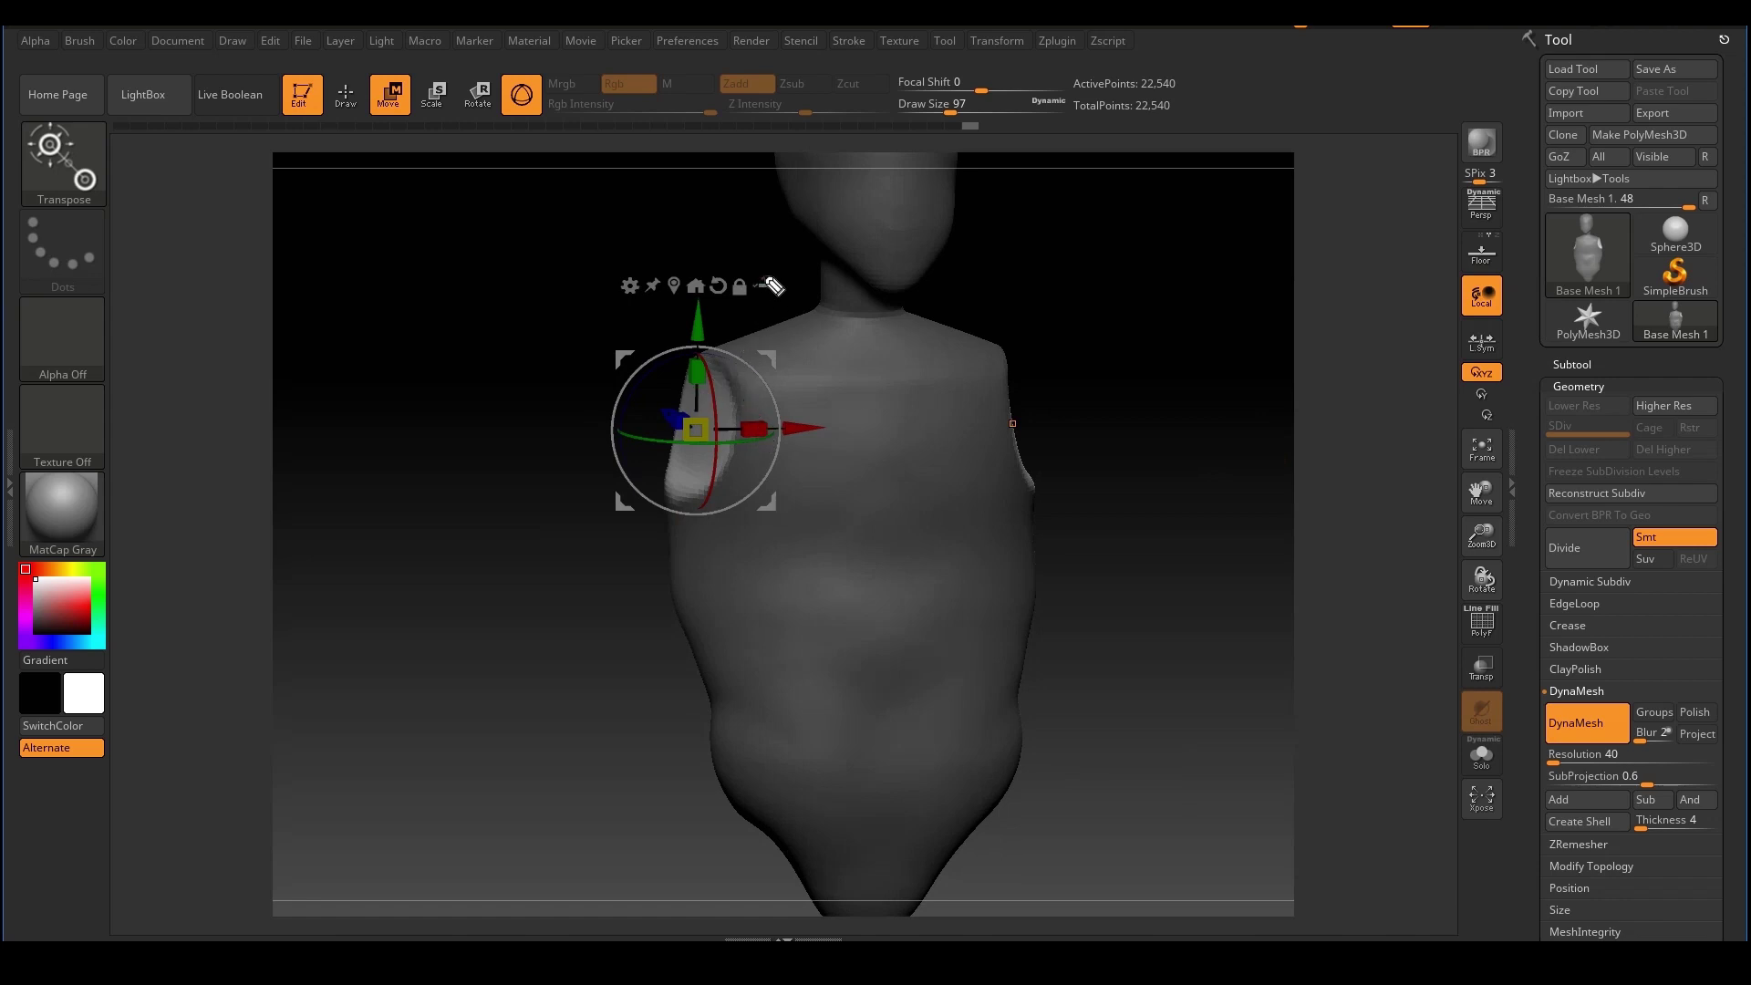
mouse_move(771, 286)
left_mouse_down()
mouse_move(780, 266)
mouse_move(650, 431)
left_mouse_up()
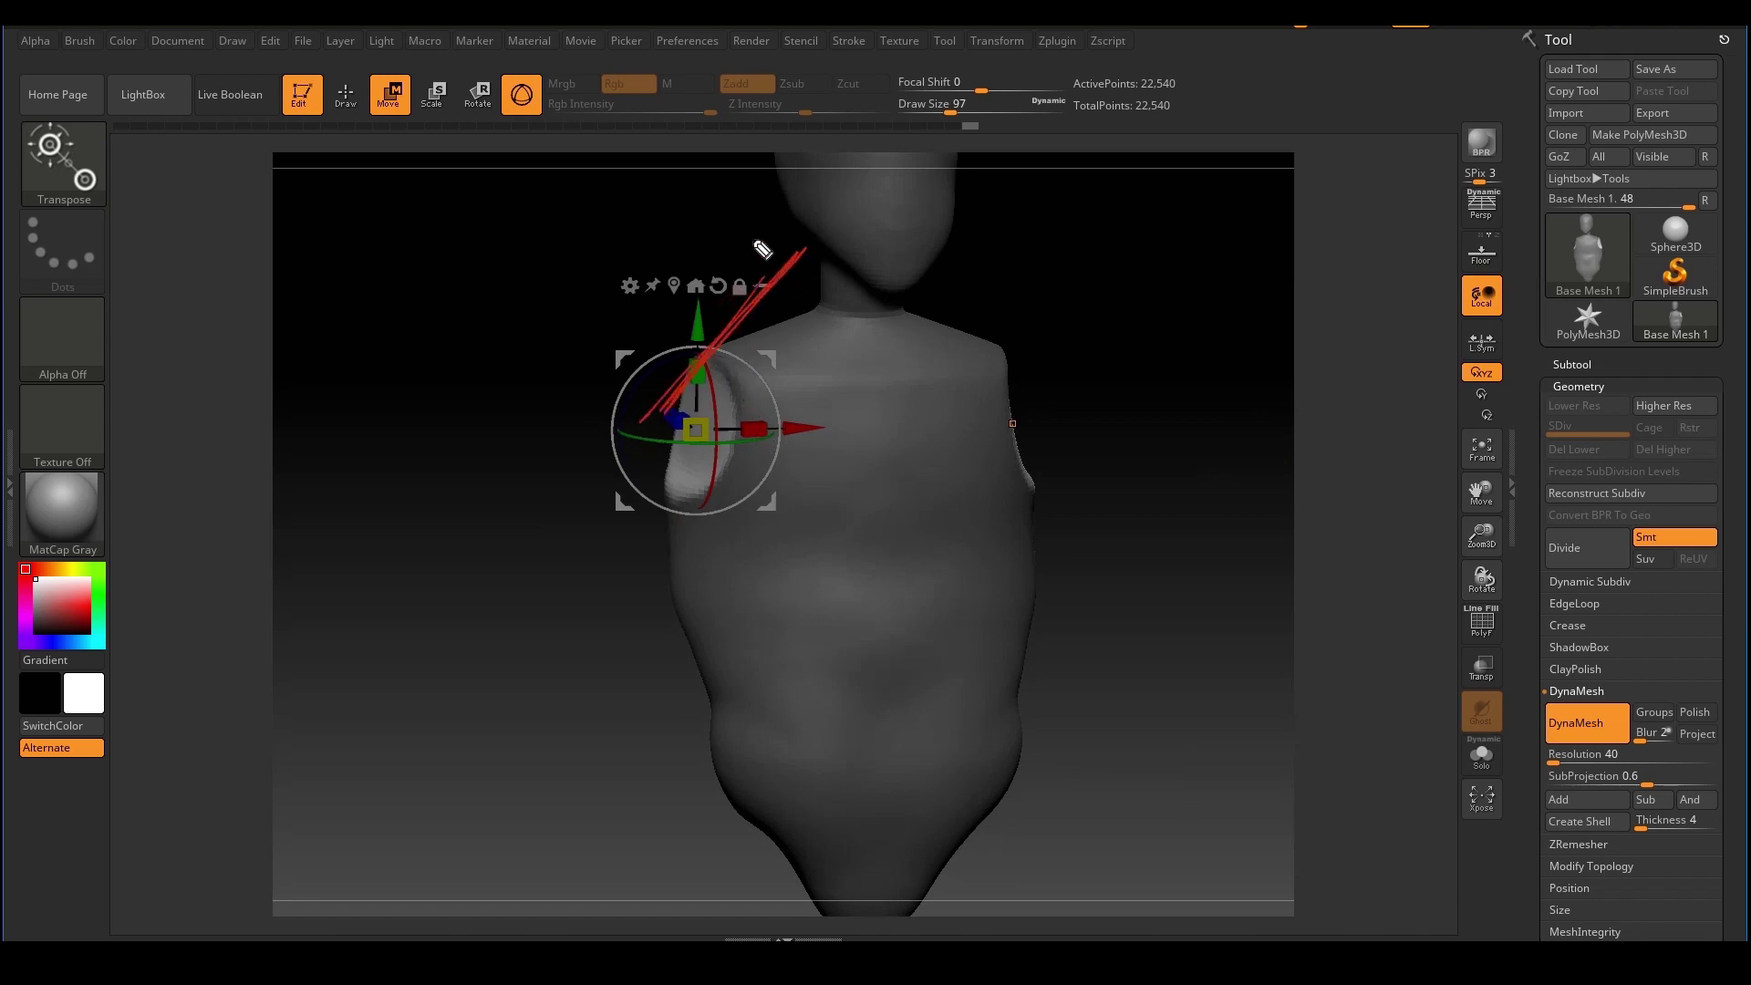
left_click_drag(756, 239, 804, 265)
left_click_drag(642, 422, 384, 760)
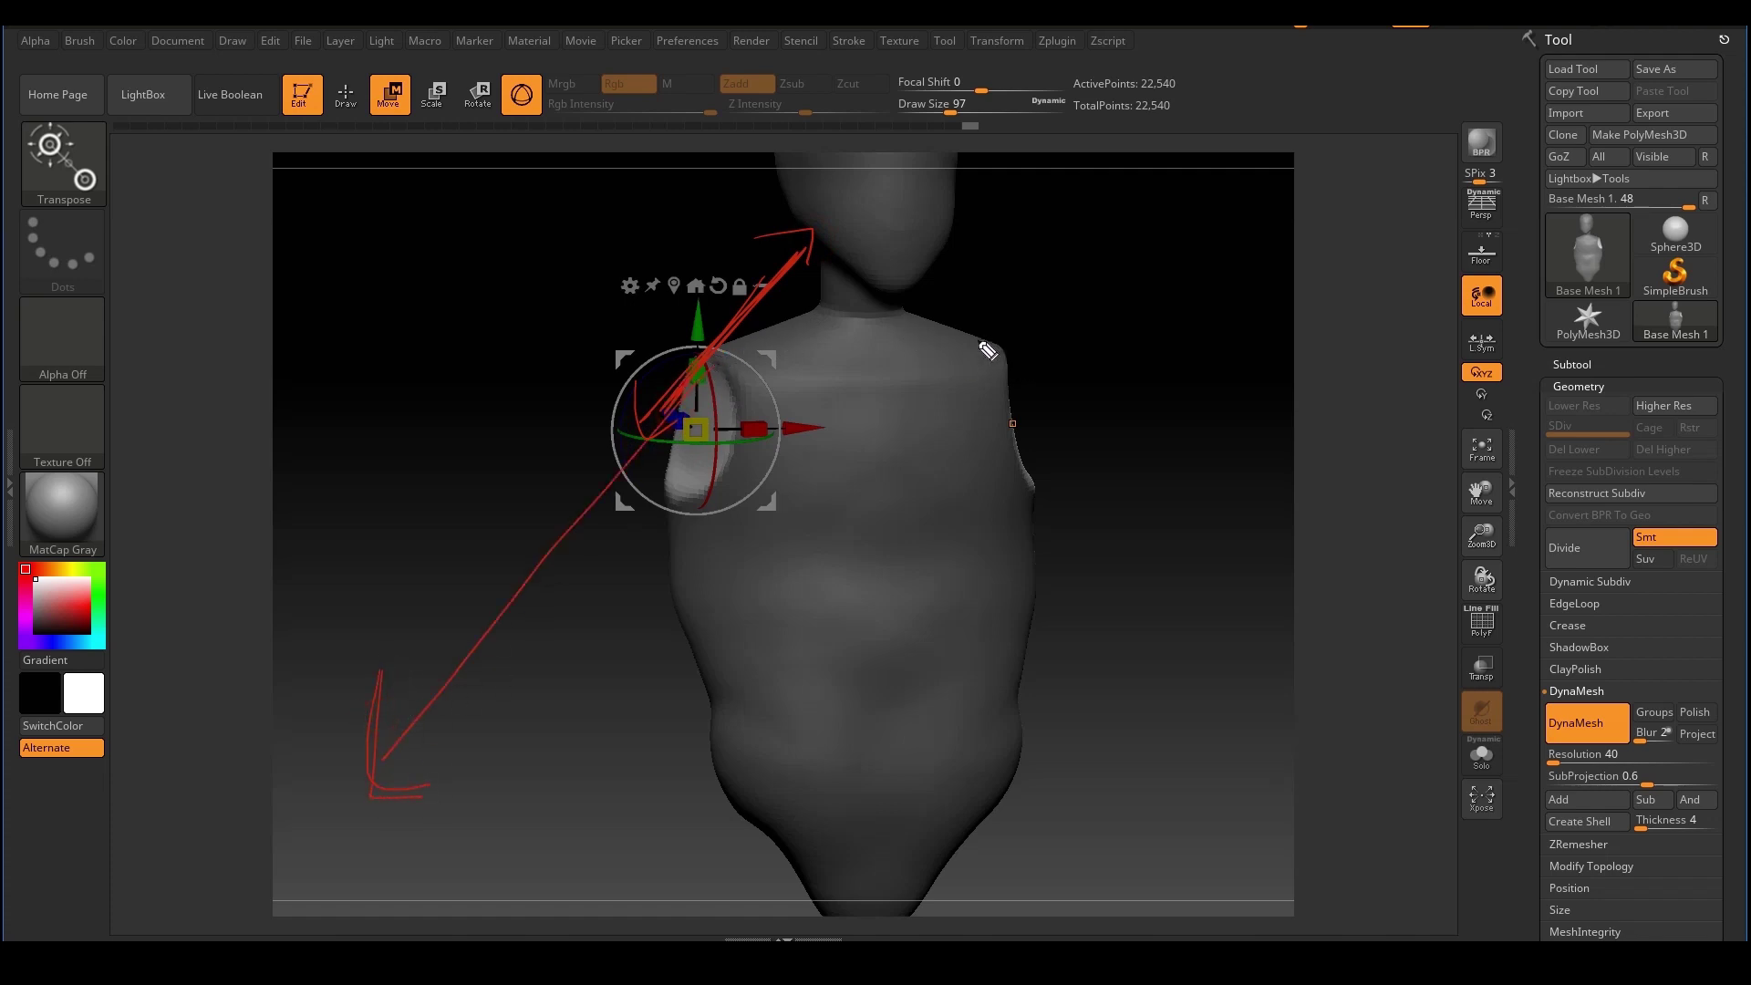
mouse_move(711, 369)
left_mouse_down()
mouse_move(586, 458)
mouse_move(456, 614)
left_mouse_up()
left_click_drag(661, 524, 597, 605)
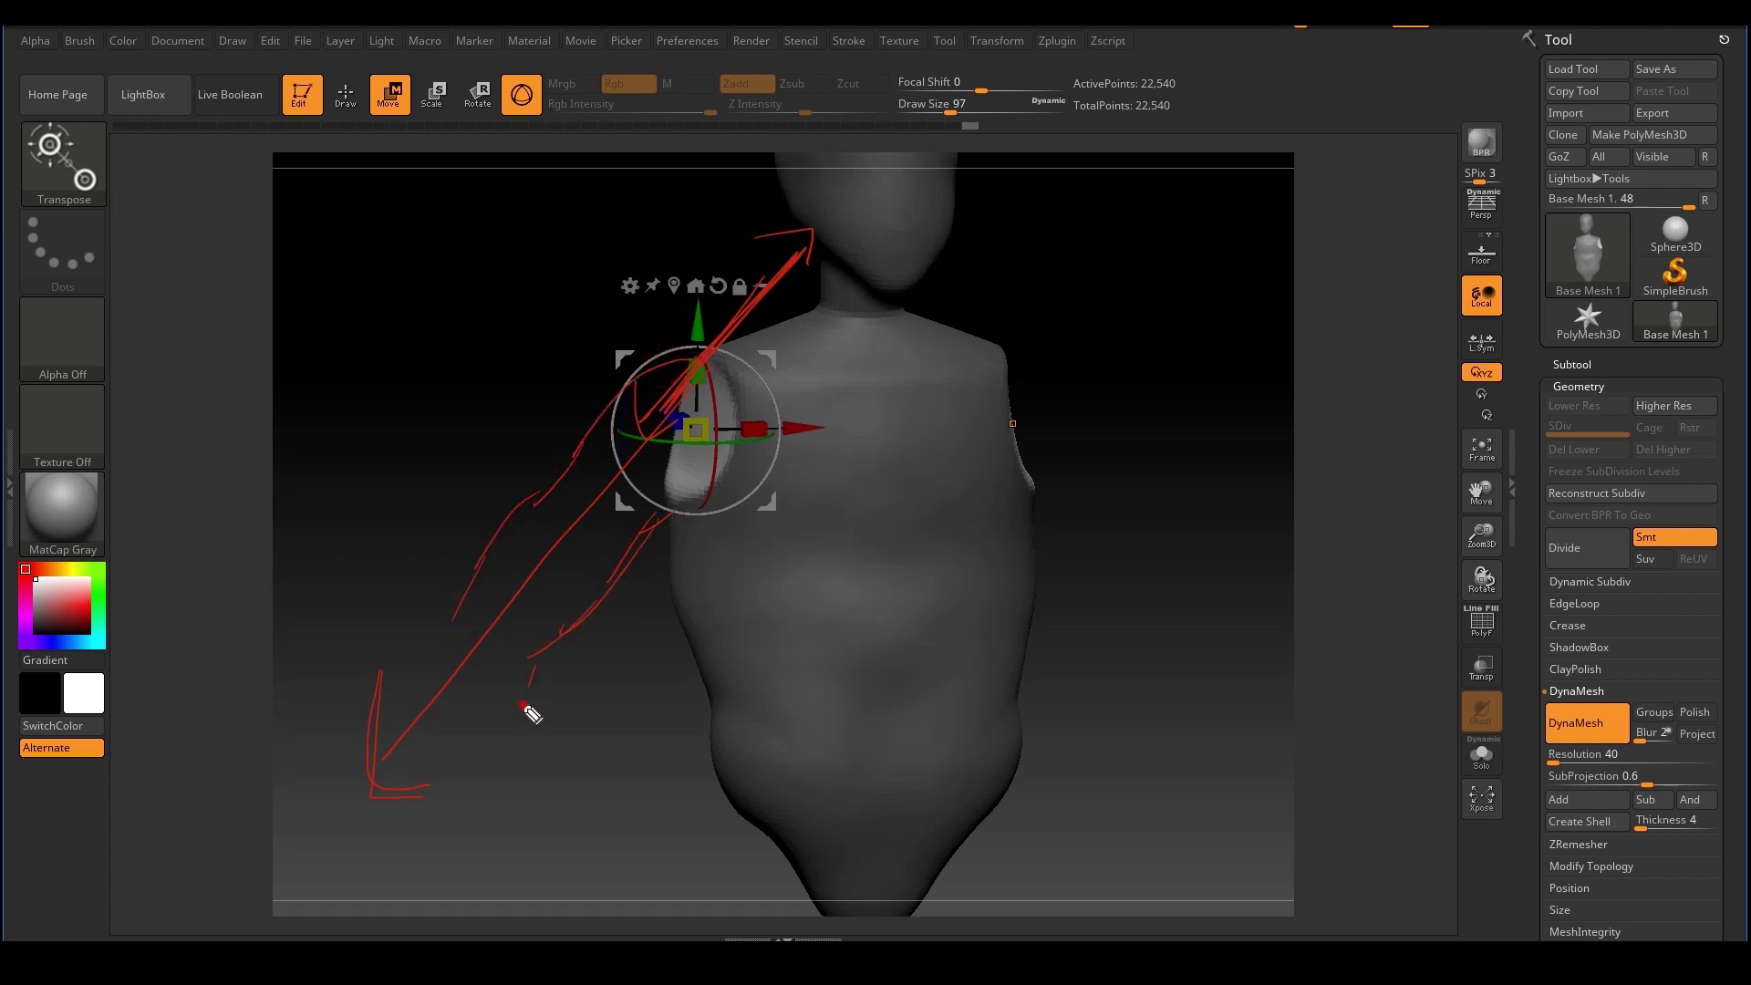
left_click_drag(476, 593, 343, 818)
left_click_drag(537, 640, 484, 735)
left_click_drag(1003, 347, 1232, 534)
mouse_move(1035, 497)
left_mouse_down()
mouse_move(1112, 572)
mouse_move(1229, 621)
mouse_move(1324, 690)
left_mouse_up()
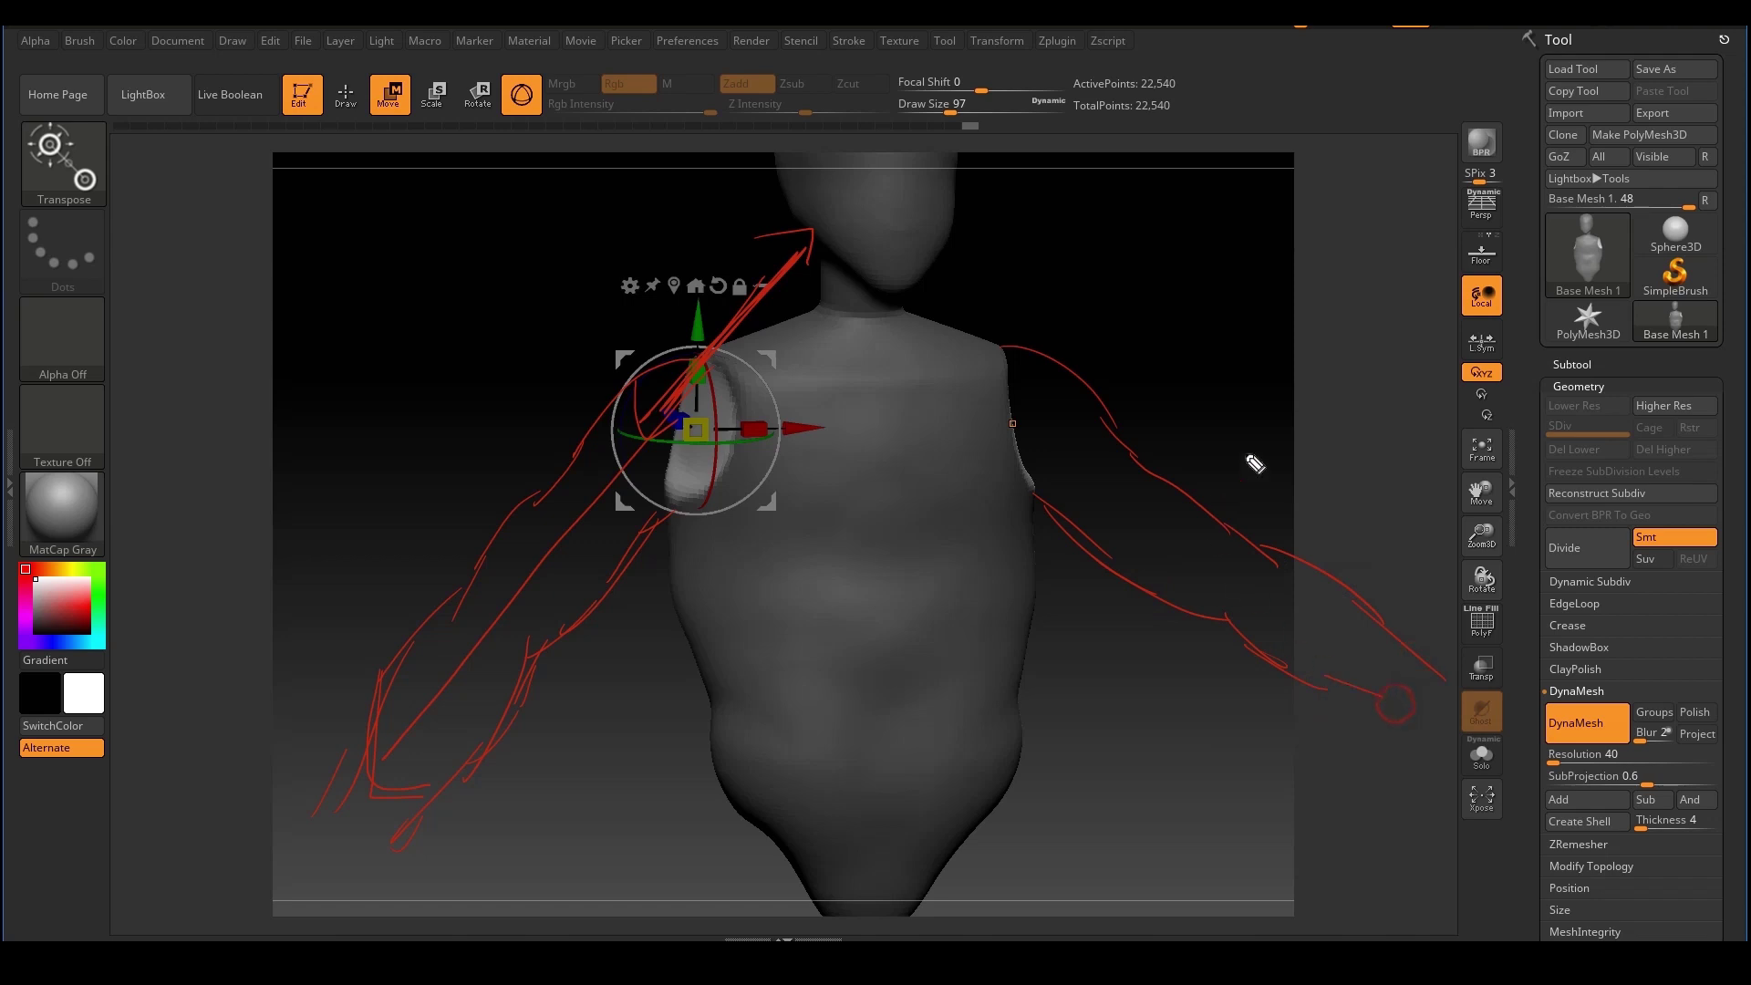
mouse_move(820, 256)
left_mouse_down()
mouse_move(809, 227)
mouse_move(802, 248)
left_mouse_up()
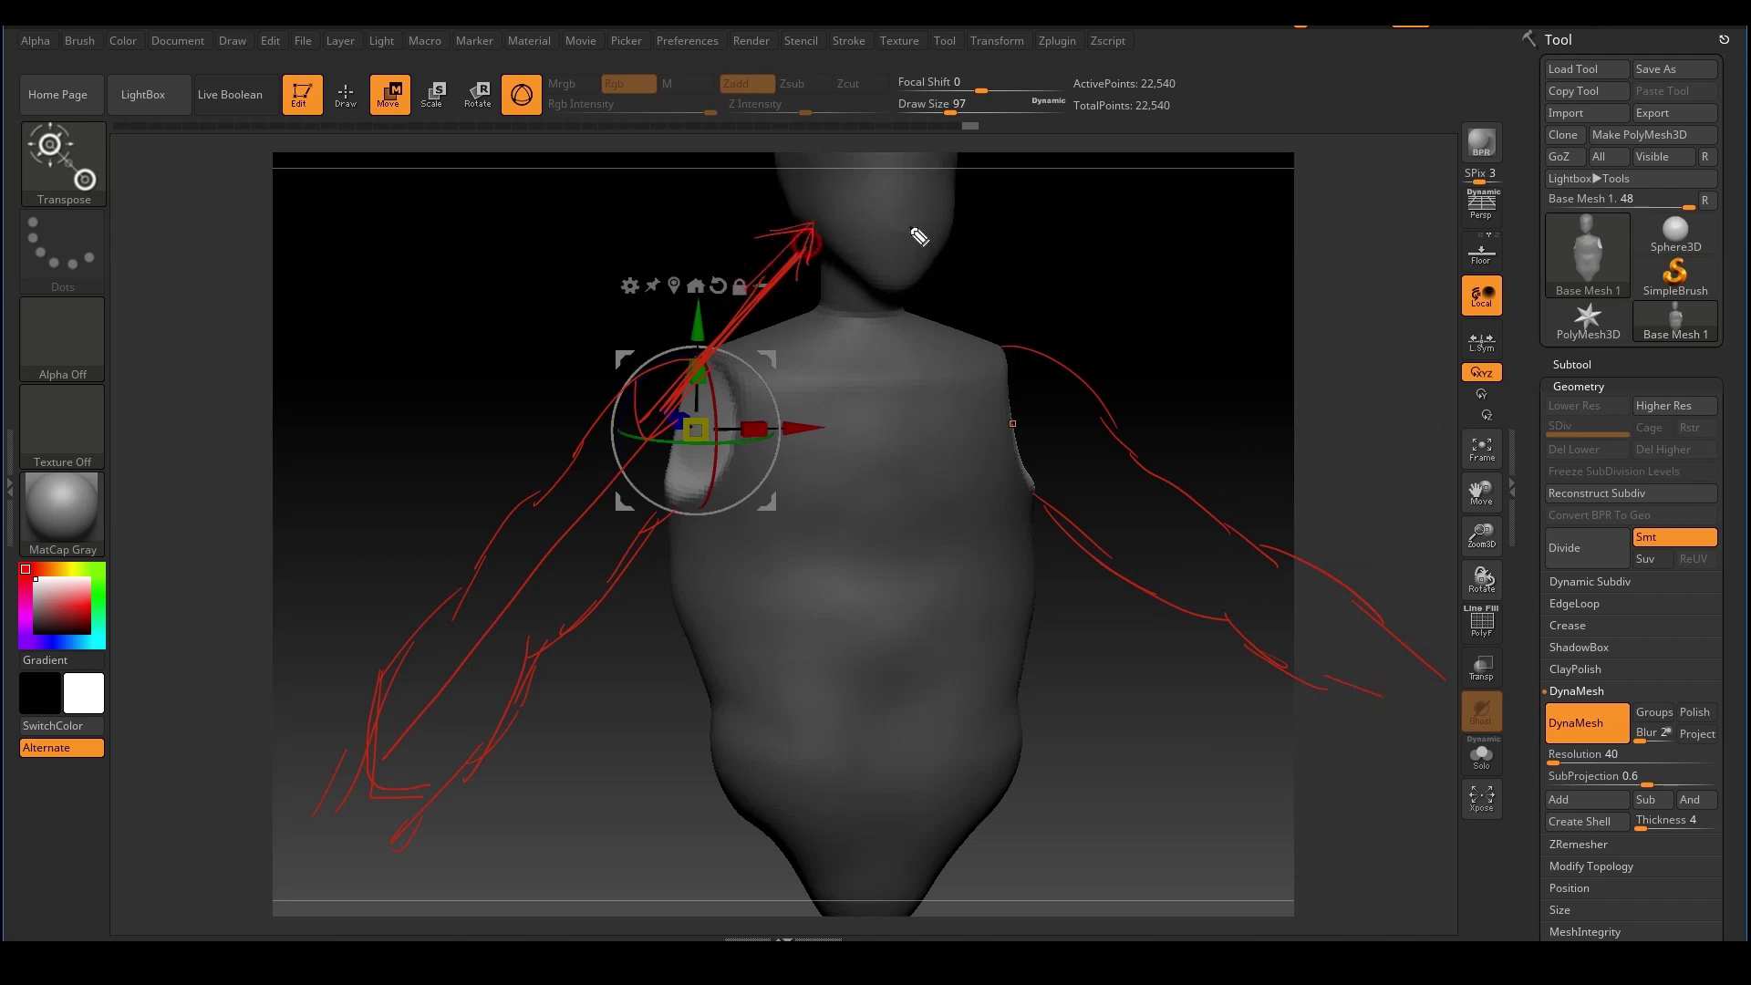
key("Escape")
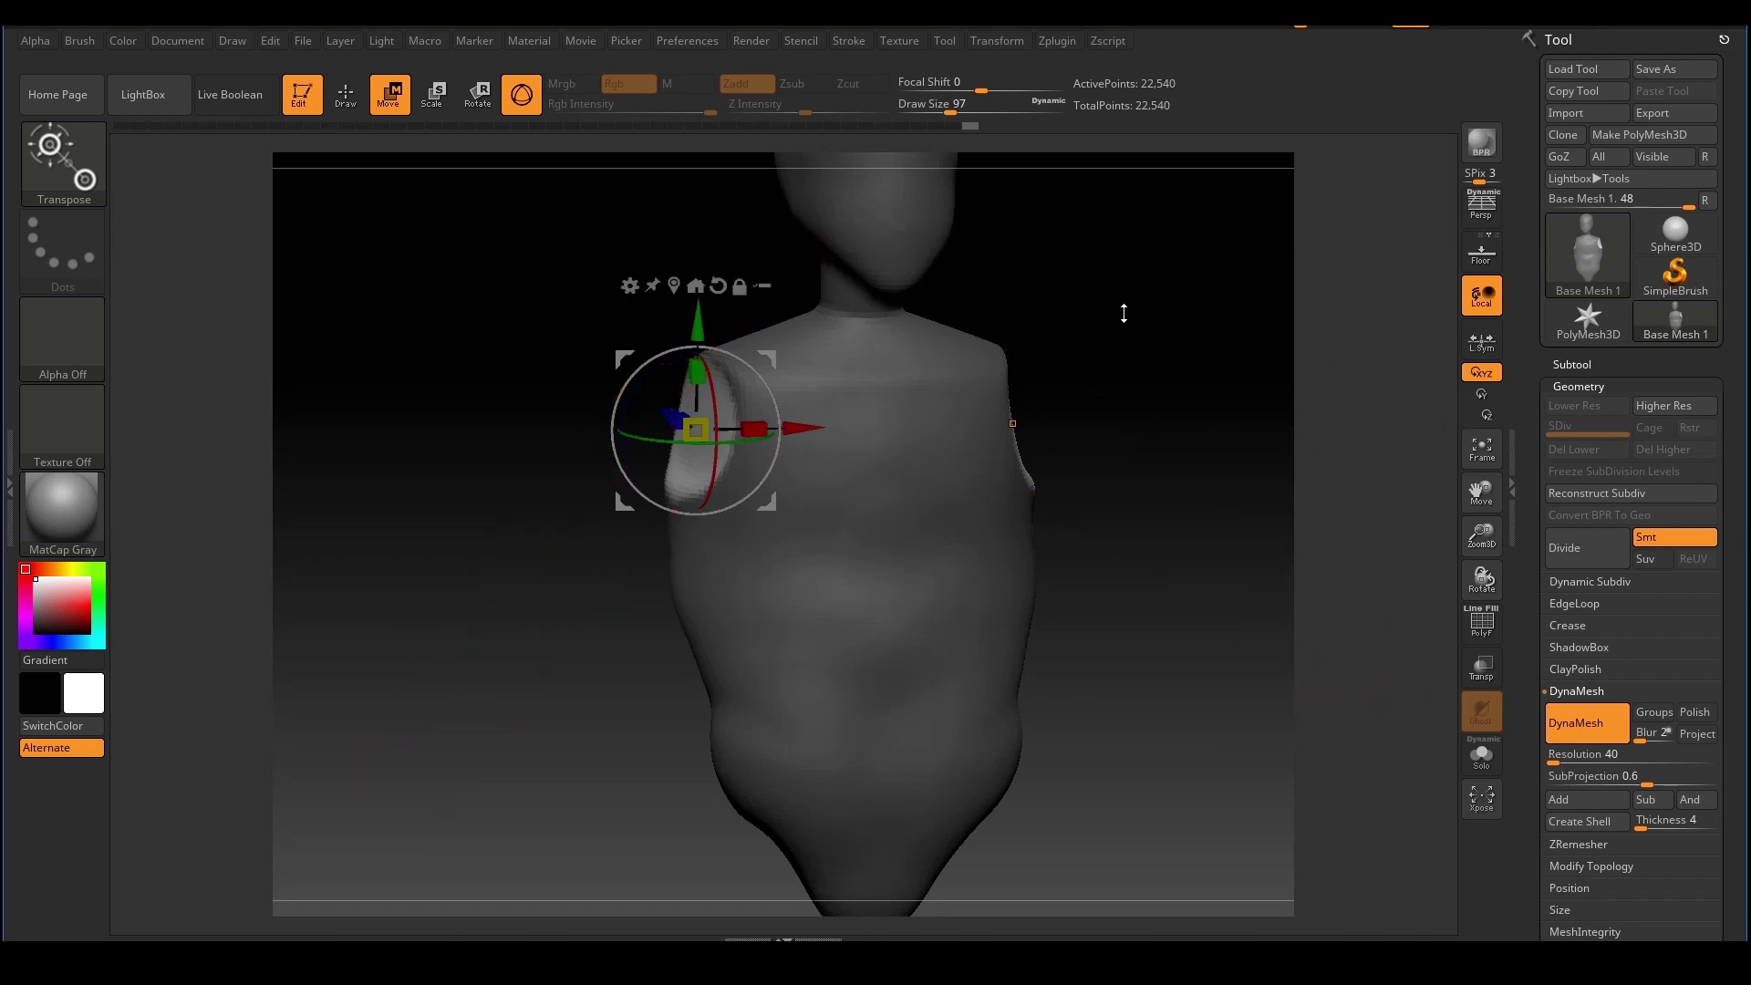
Unlock the gizmo at the arm socket and rotate it so its X axis runs diagonally down and outward along the arm direction
right_click_drag(1211, 327, 1186, 332)
right_click_drag(918, 334, 964, 336, "ctrl")
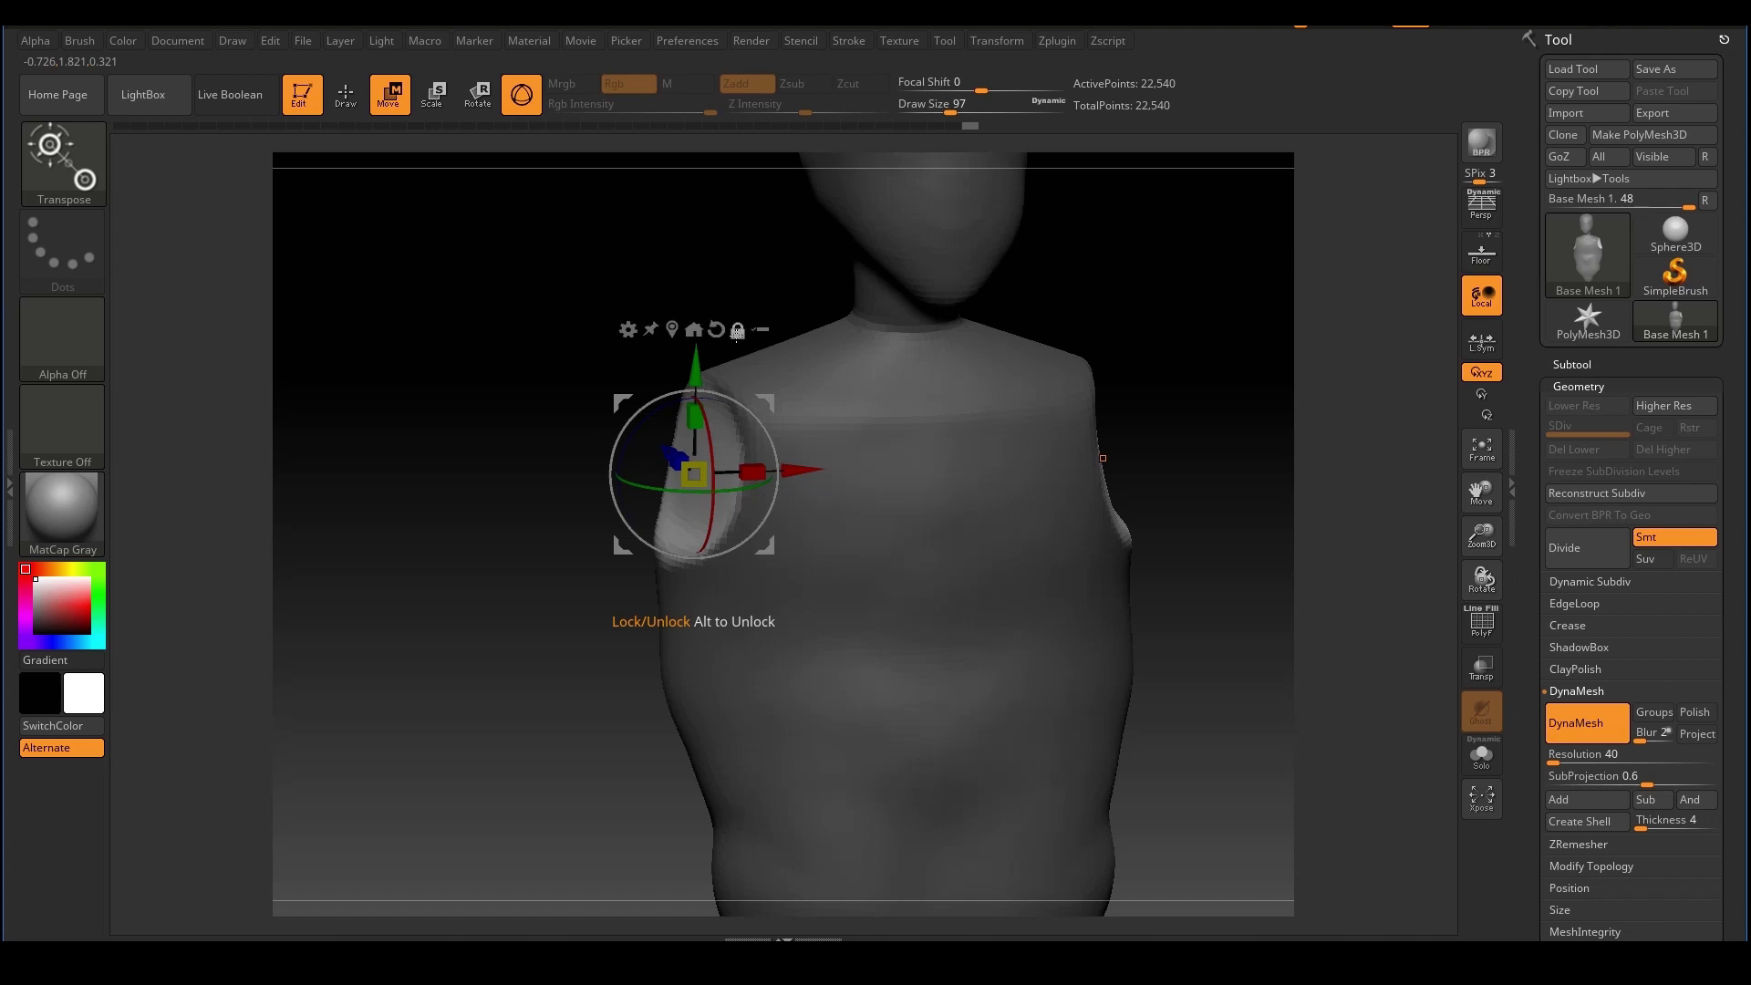
left_click(737, 335)
left_click_drag(754, 279, 746, 266)
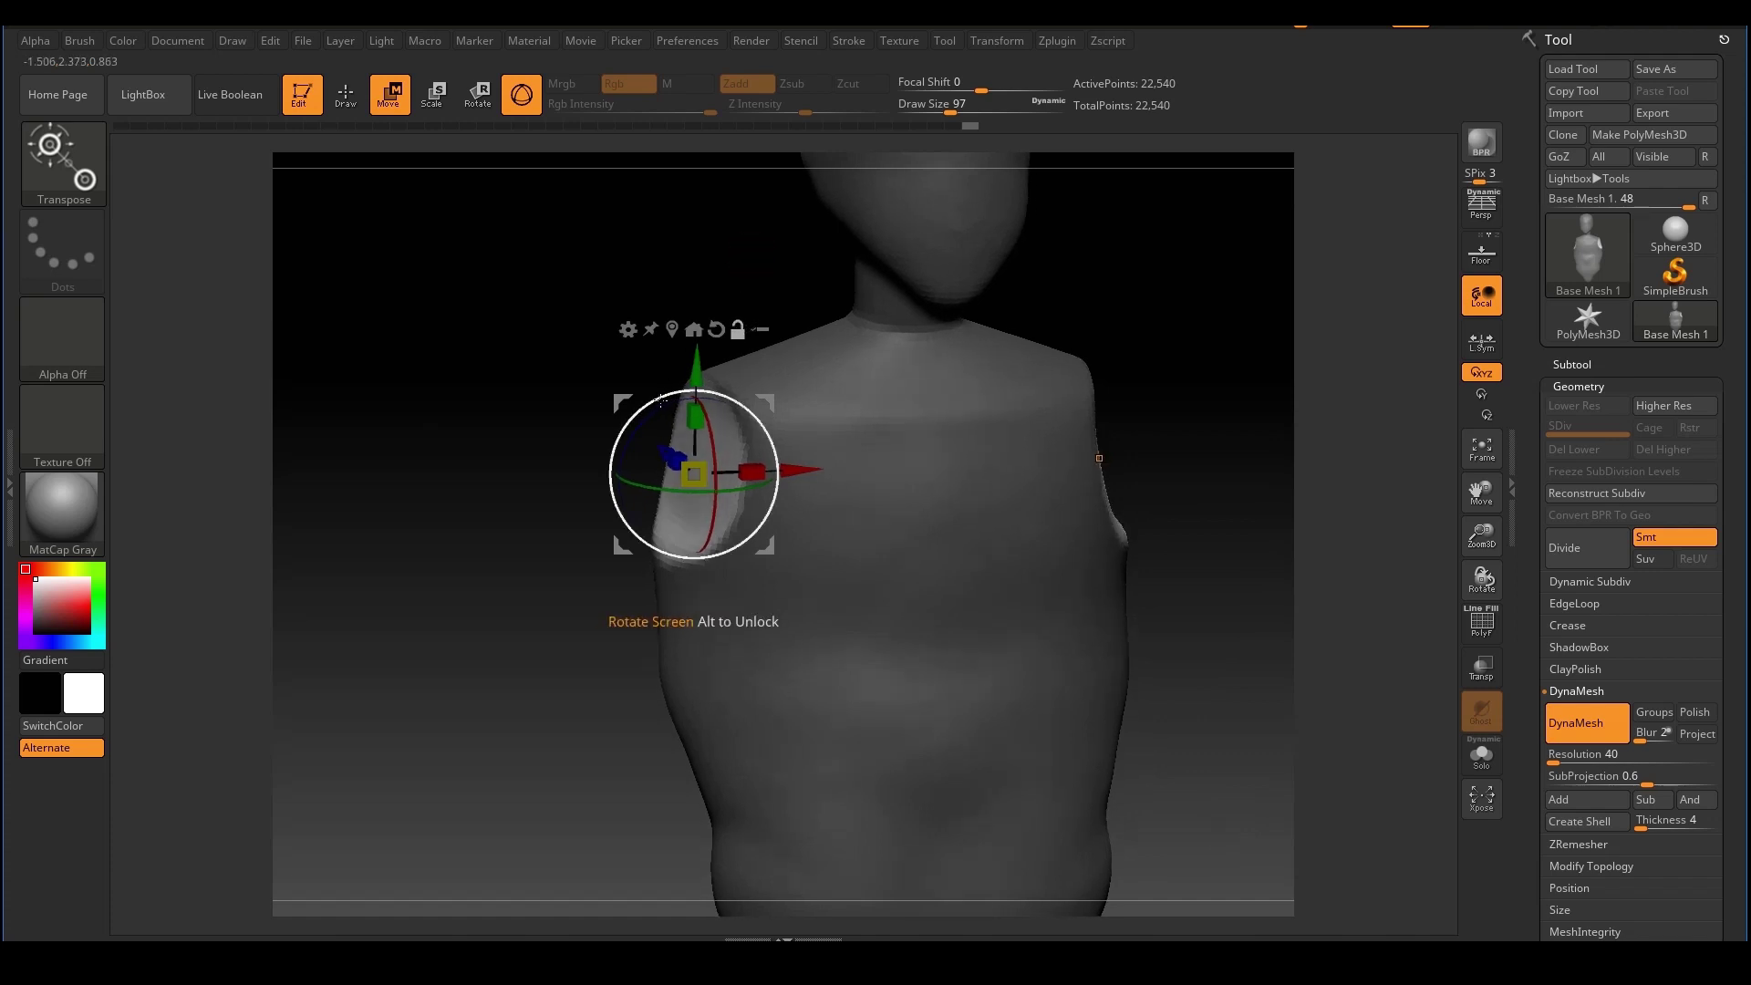
left_click_drag(669, 394, 642, 447)
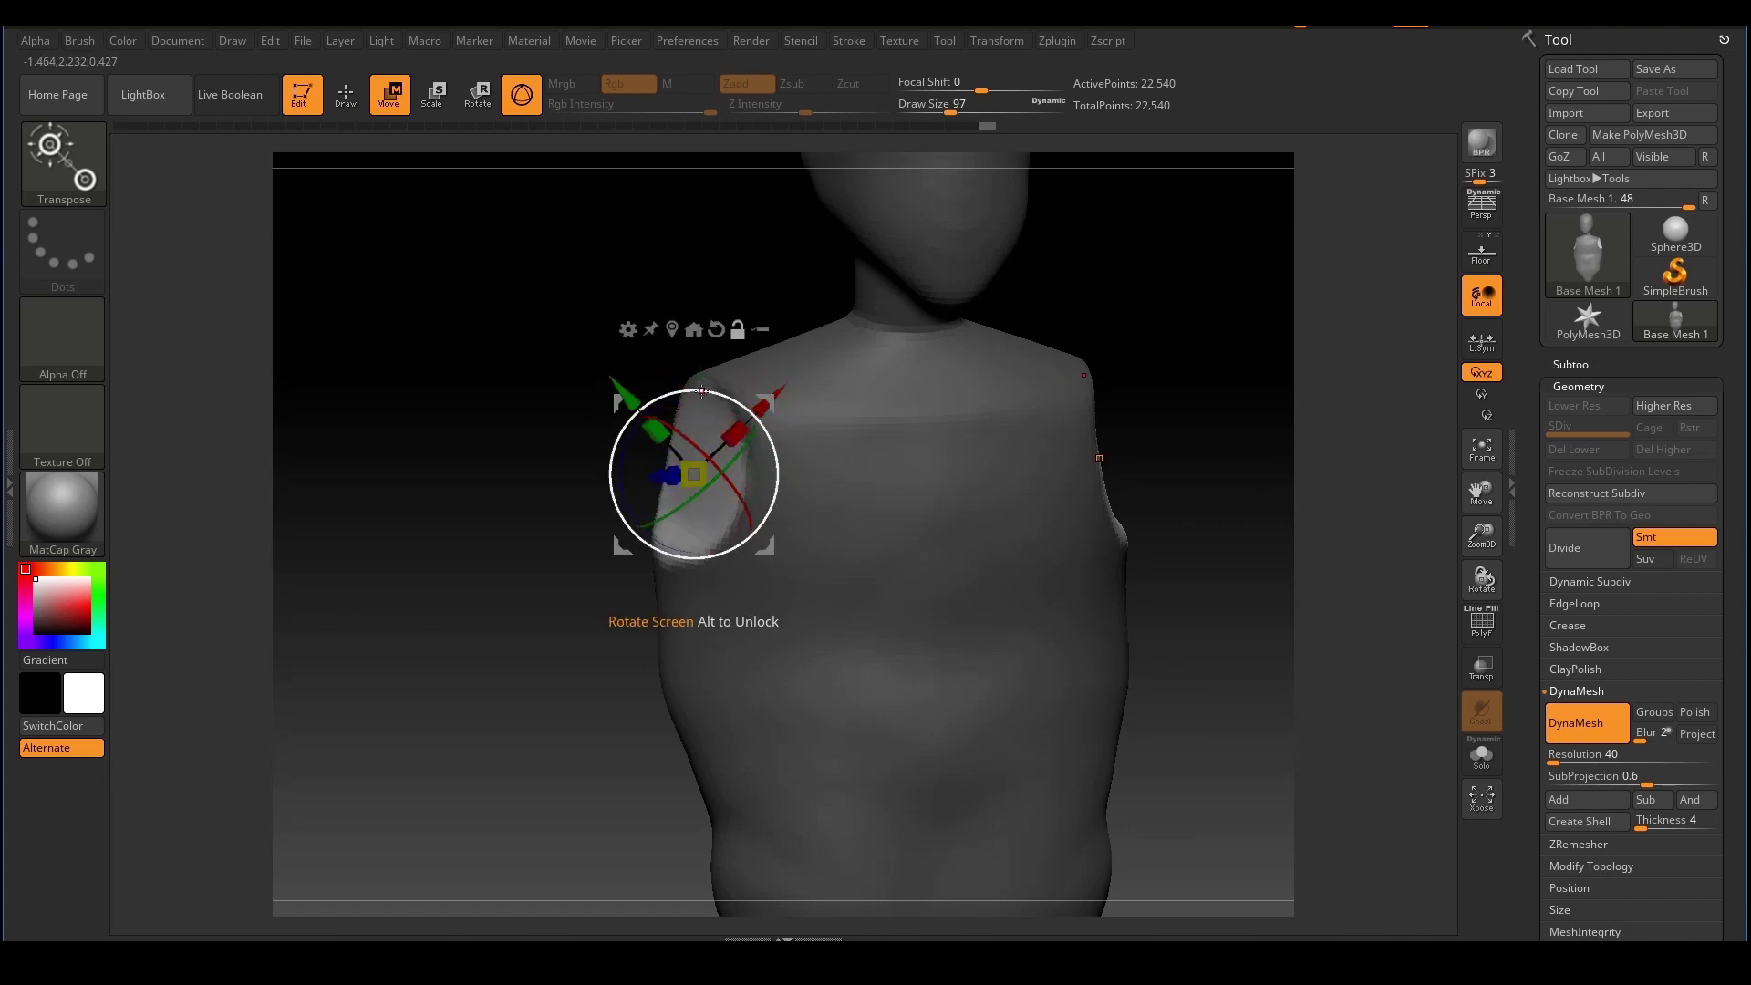
left_click_drag(702, 392, 331, 833)
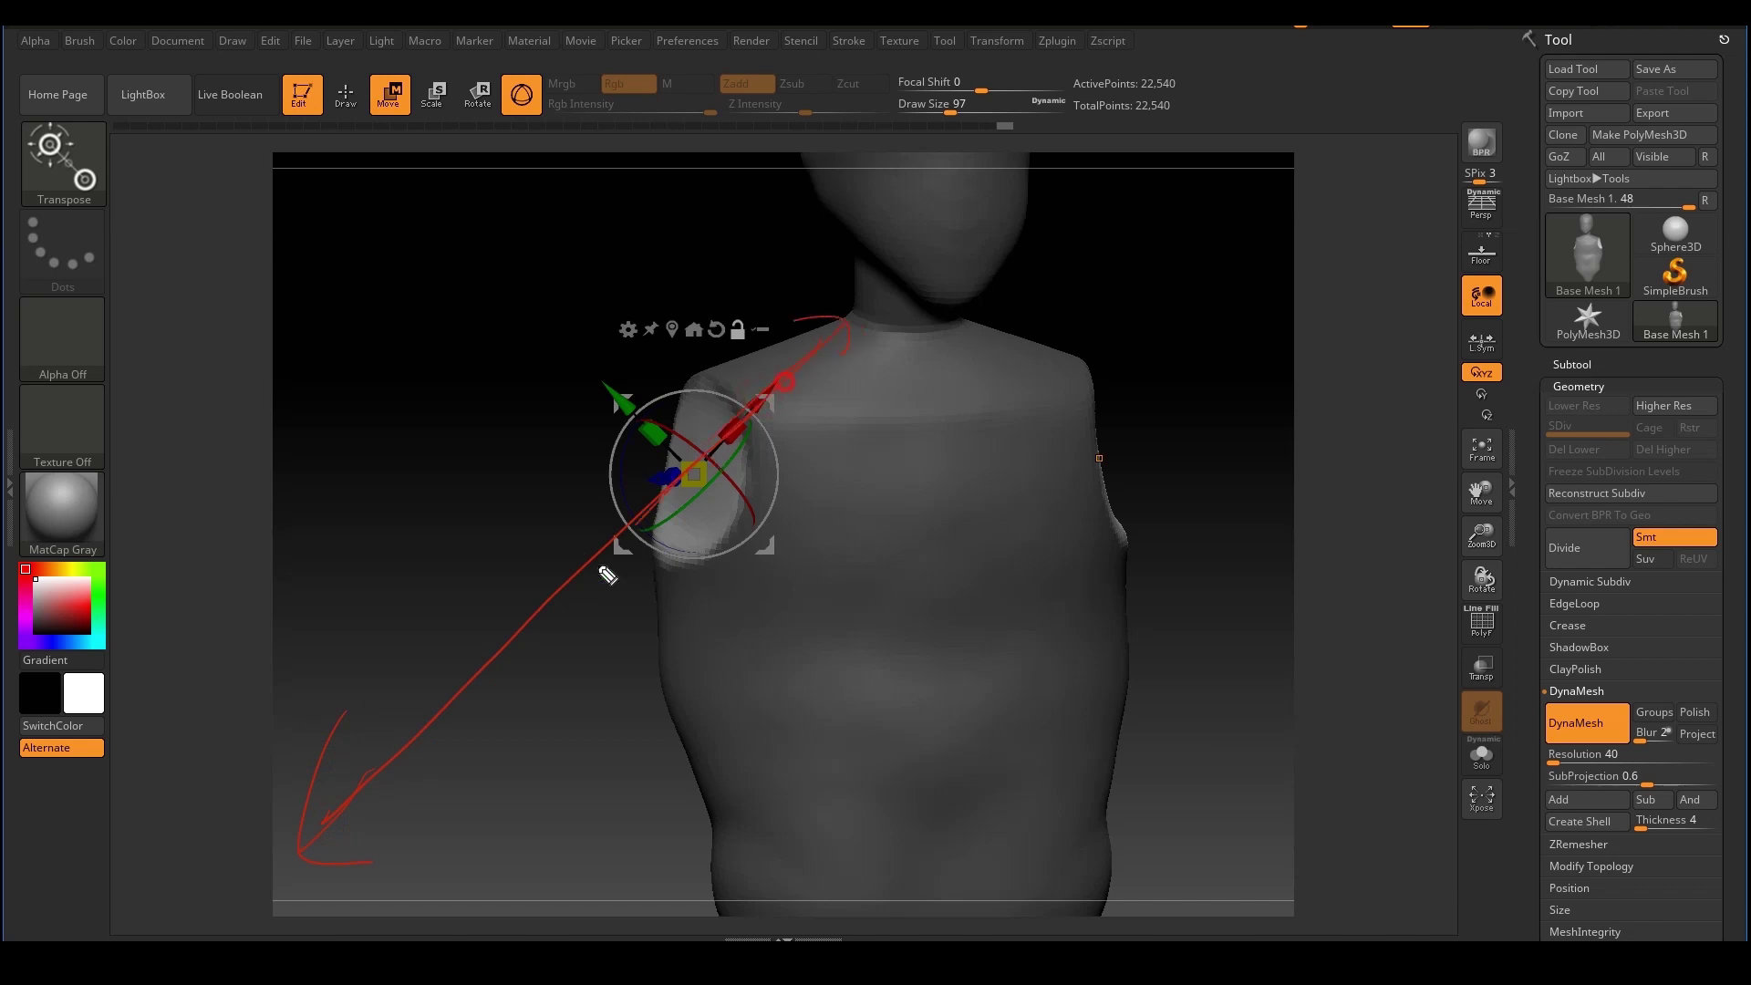
left_click_drag(600, 568, 332, 847)
key("Escape")
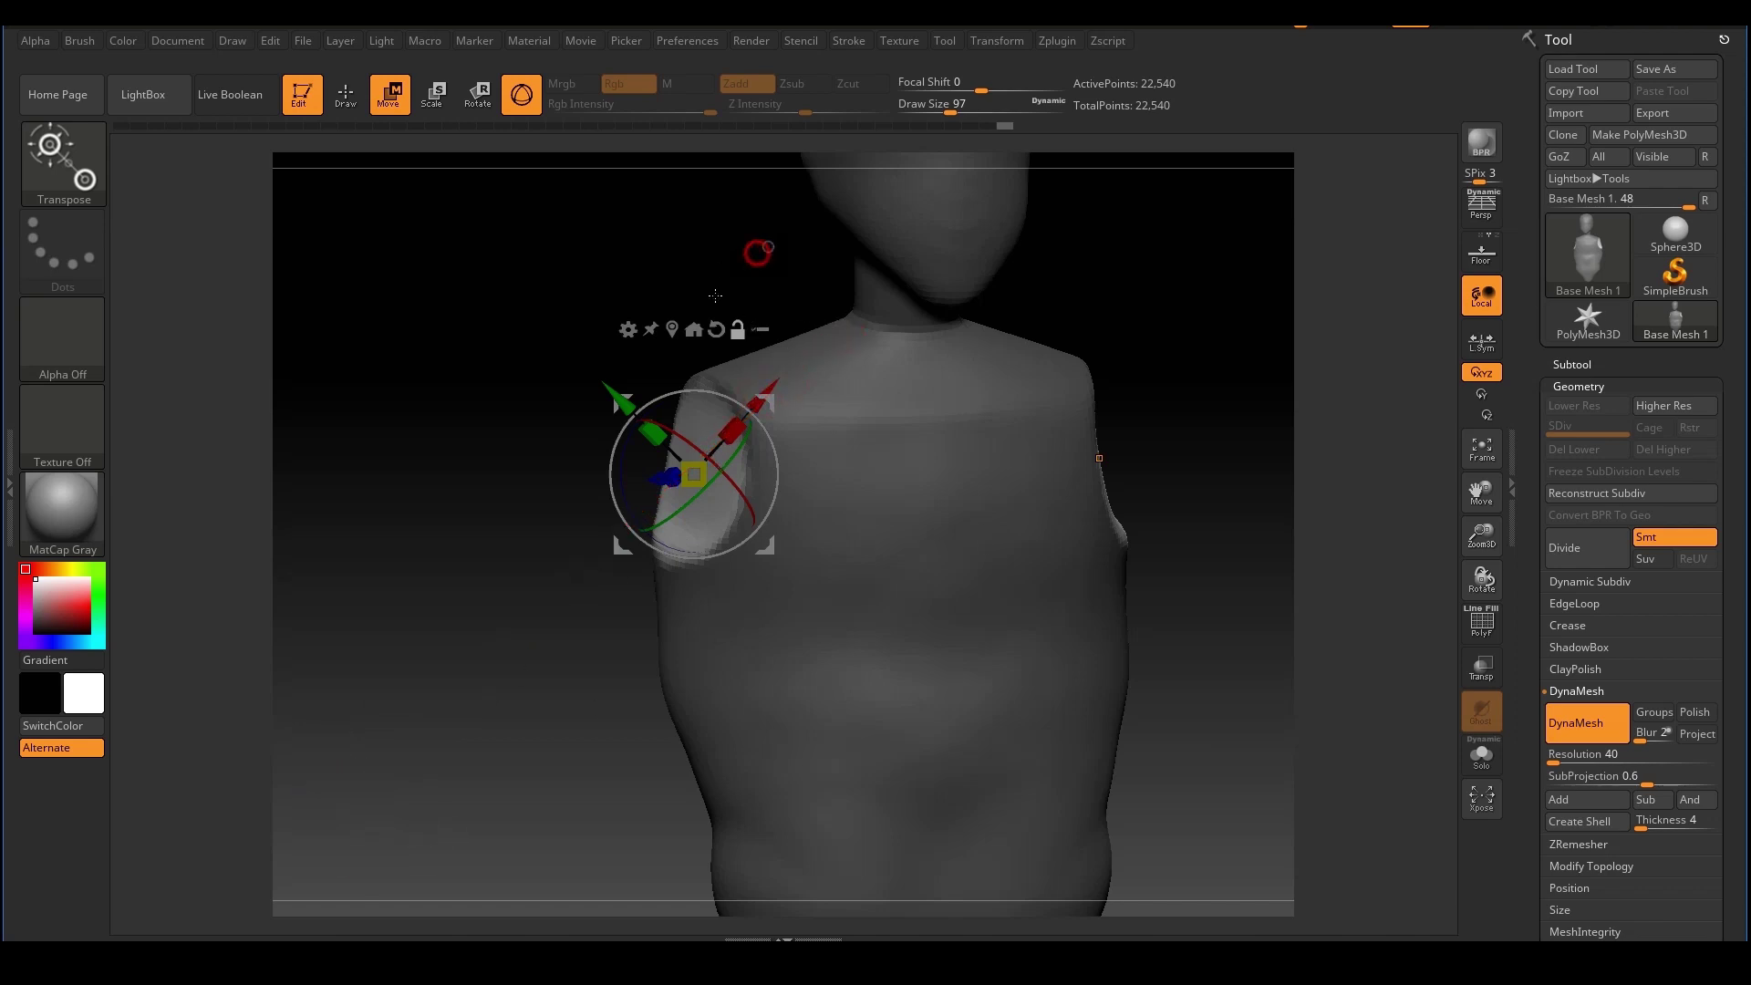
Lock the gizmo again and pull the unmasked sockets diagonally down and outward along its X axis to form both arms
left_click_drag(715, 295, 757, 273)
left_click_drag(726, 398, 732, 399)
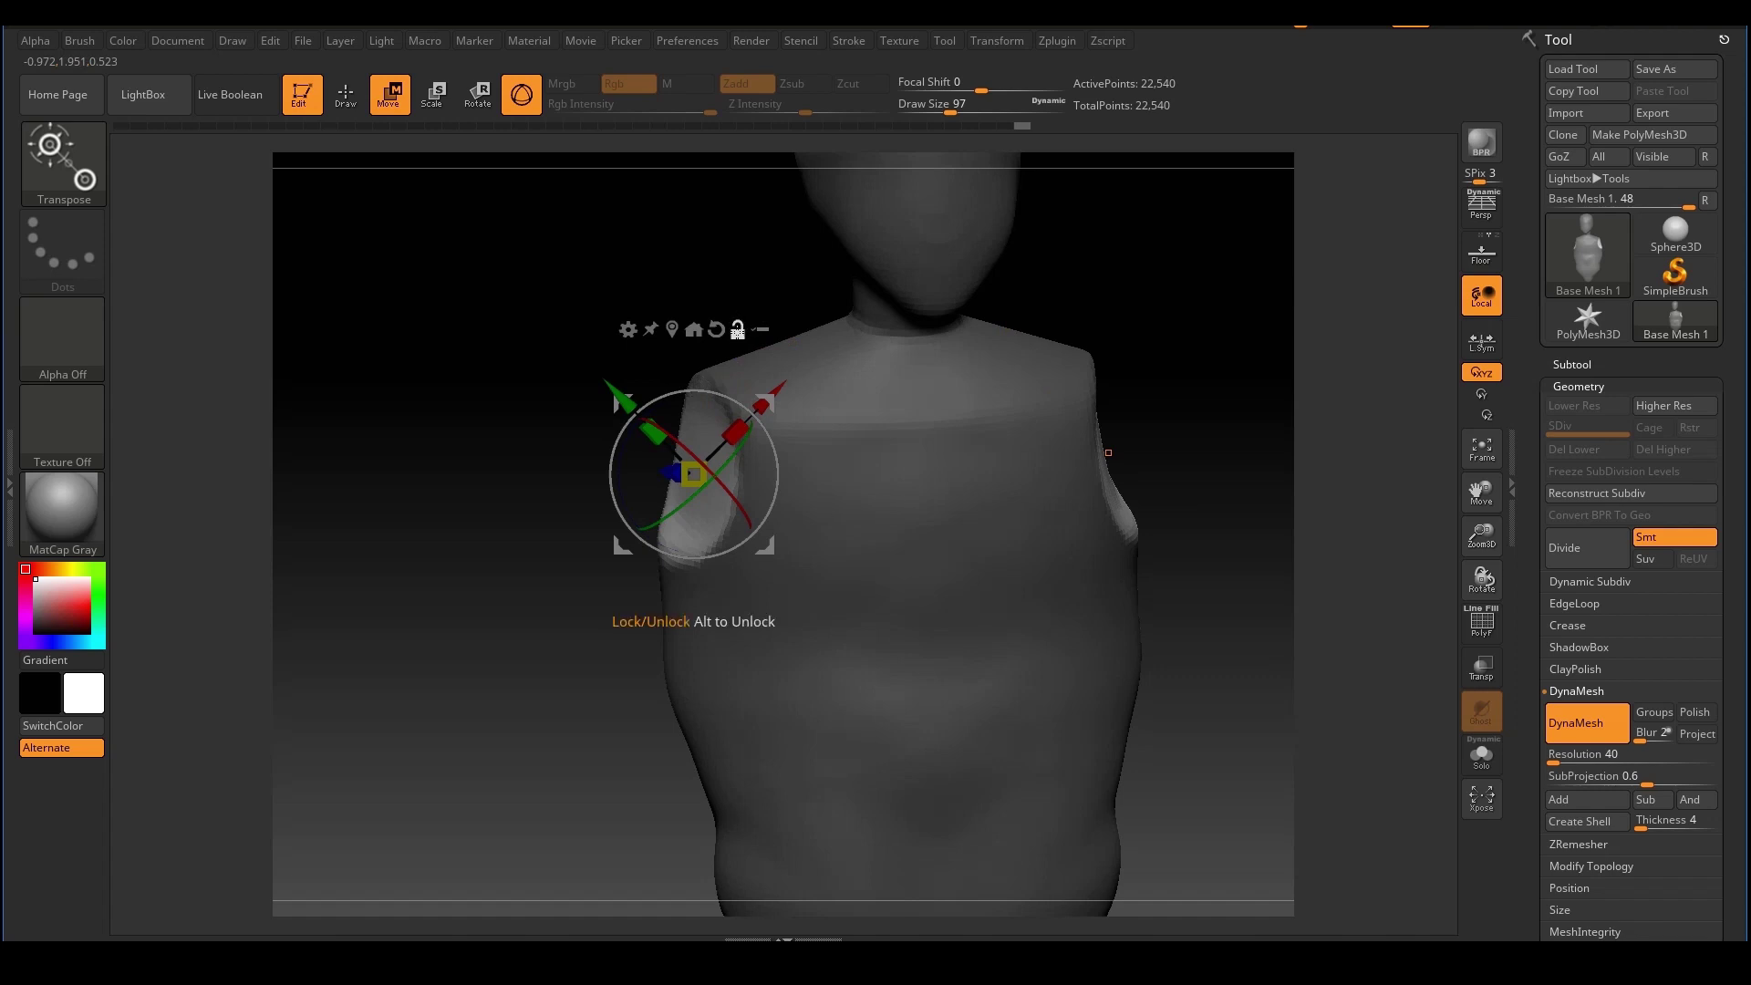
left_click(738, 329)
left_click_drag(800, 278, 792, 285)
left_click_drag(864, 359, 1008, 322)
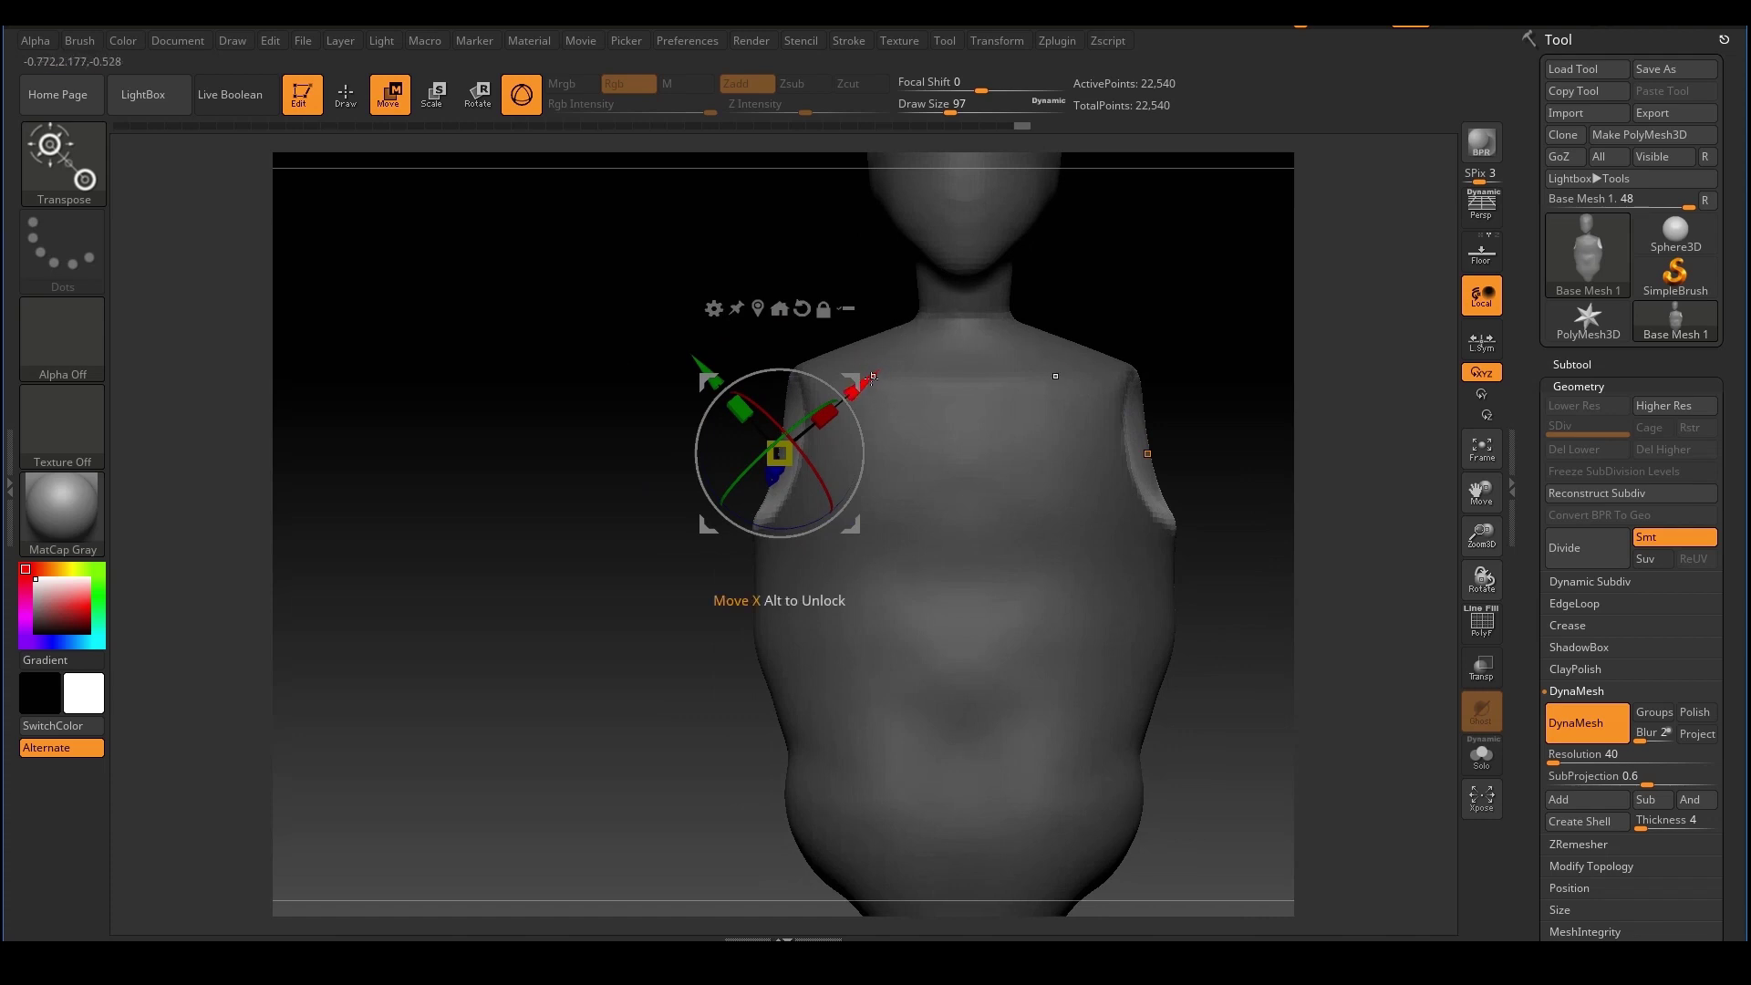
left_click_drag(873, 376, 590, 653)
right_click_drag(846, 454, 657, 511, "ctrl")
right_click_drag(1068, 391, 963, 400)
right_click_drag(963, 401, 806, 399, "alt")
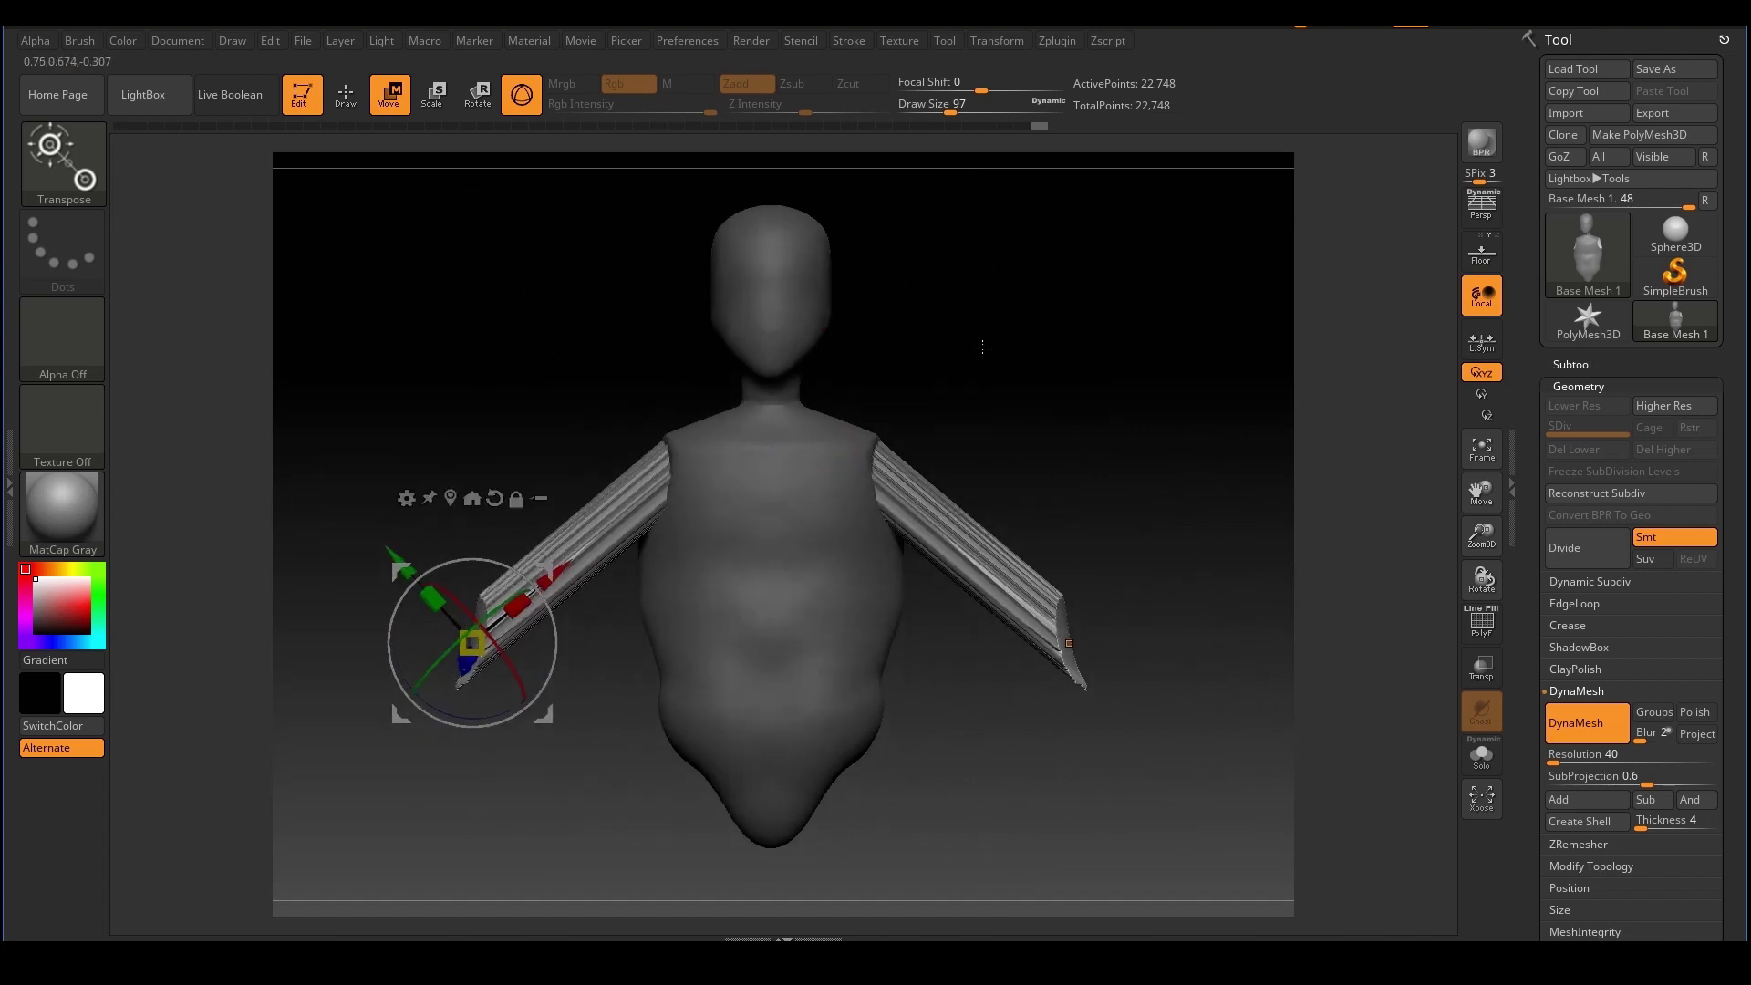
Clear the mask from the body and return to Draw mode
key("ctrl")
left_click_drag(1119, 348, 1220, 495, "ctrl")
mouse_move(1151, 381)
left_mouse_down()
mouse_move(1168, 387)
mouse_move(1147, 398)
left_mouse_up()
left_click(345, 95)
left_click_drag(1157, 395, 1178, 395)
right_click_drag(906, 474, 1010, 480, "ctrl")
left_click_drag(1126, 355, 1135, 367)
left_click_drag(1259, 328, 1205, 335)
Inspect the stretched arm topology with Polyframe, remesh the body with DynaMesh at resolution 40, and hide the wireframe
left_click(1482, 625)
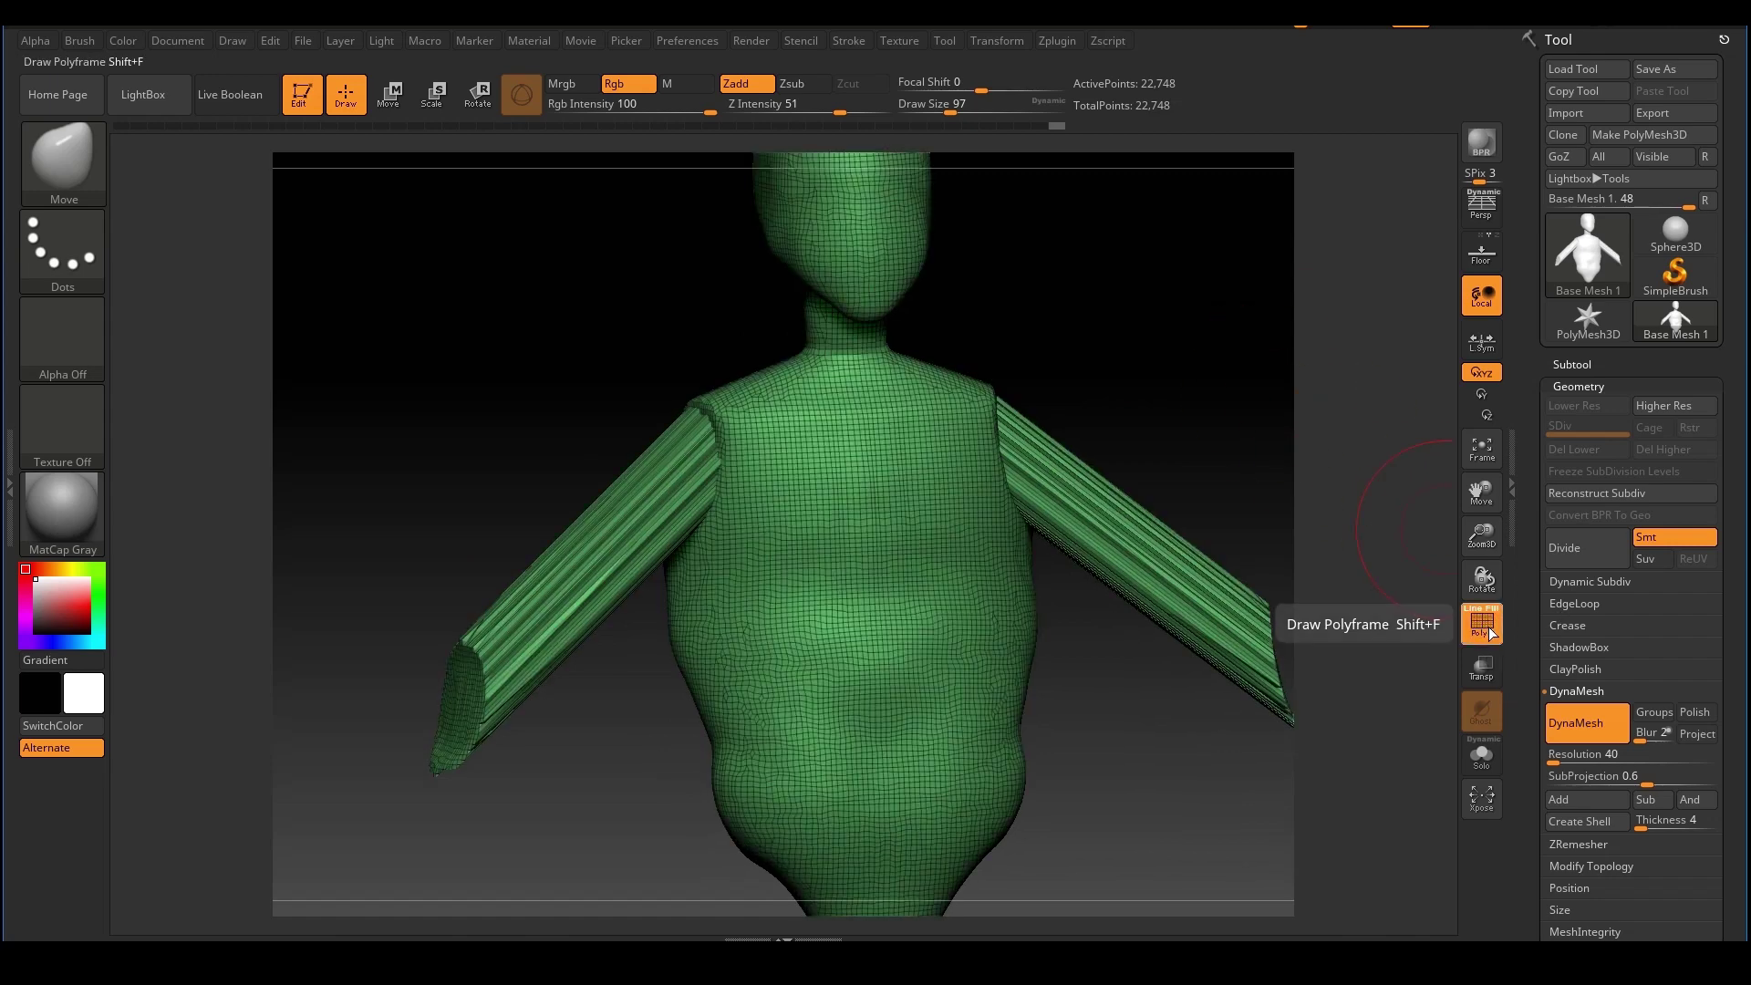
mouse_move(1322, 512)
left_mouse_down()
mouse_move(1174, 423)
mouse_move(1040, 426)
mouse_move(1177, 426)
mouse_move(931, 551)
mouse_move(981, 484)
mouse_move(1201, 449)
left_mouse_up()
left_click_drag(1012, 324, 957, 606, "ctrl")
mouse_move(1059, 424)
left_mouse_down()
mouse_move(994, 566)
mouse_move(1161, 406)
mouse_move(1137, 406)
left_mouse_up()
left_click(1482, 624)
right_click_drag(1213, 502, 1177, 469, "ctrl")
right_click_drag(1031, 495, 1162, 395, "alt")
left_click_drag(1235, 378, 1196, 380)
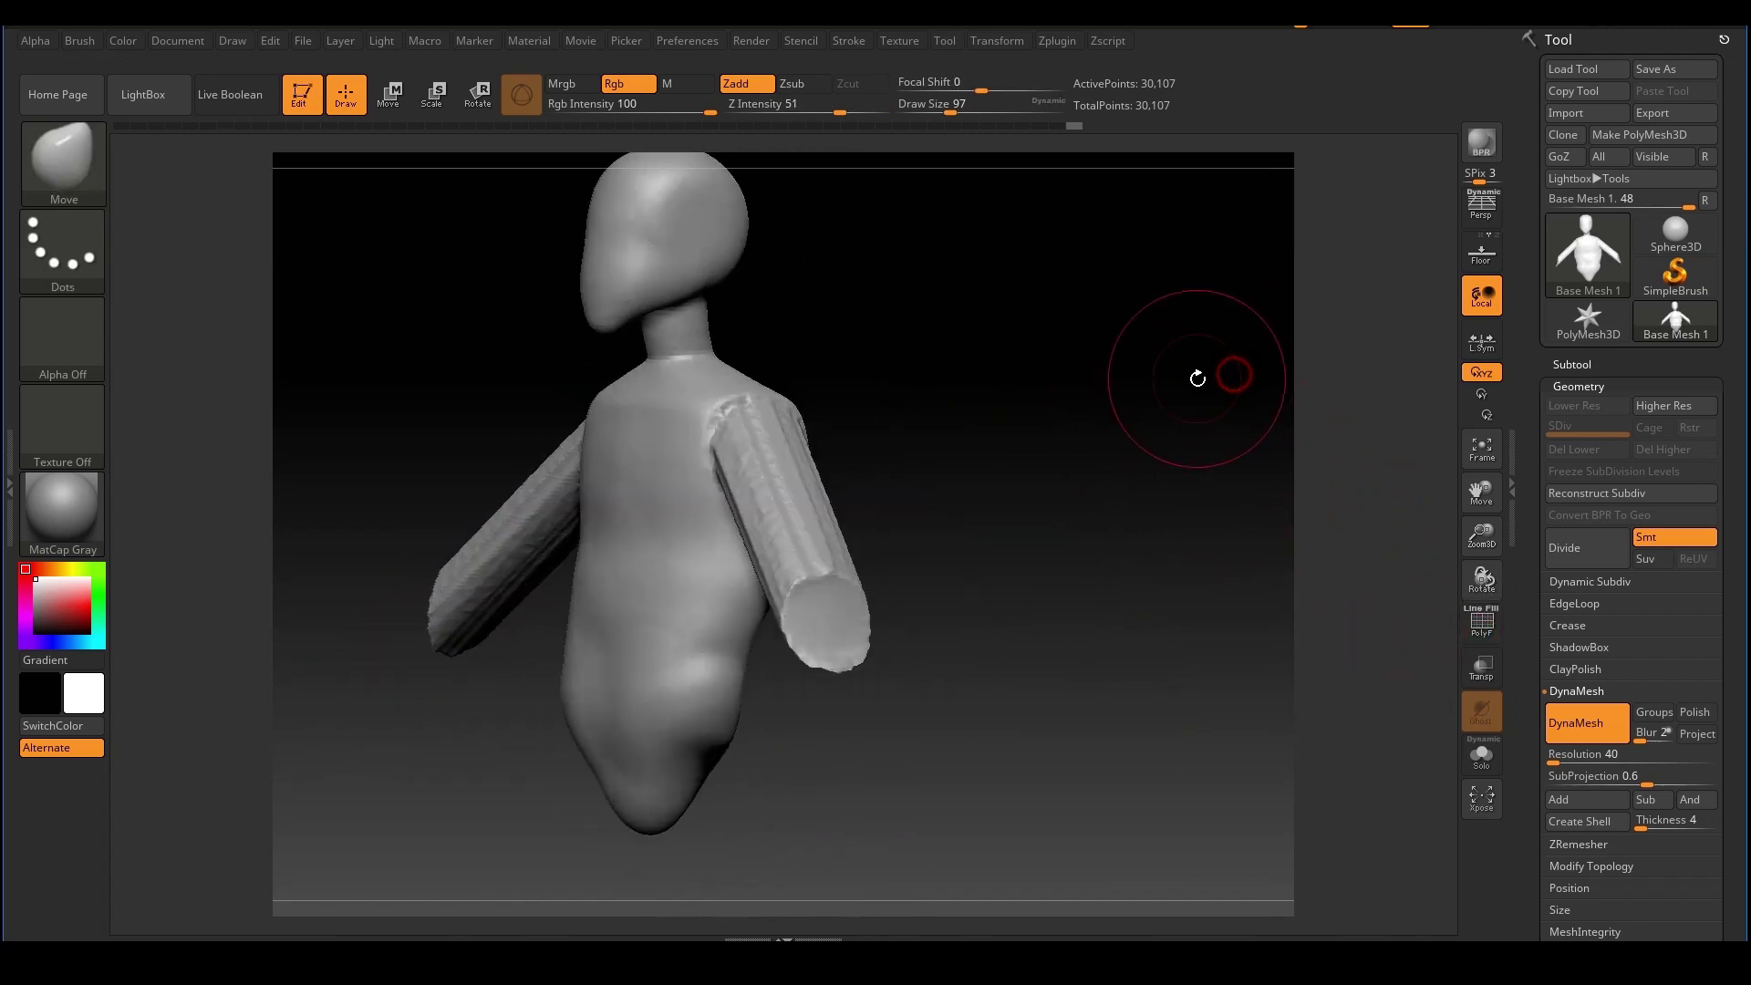
Smooth the ridges on the upper arm near the shoulder, with the draw size raised to 172
right_click_drag(1196, 380, 1158, 477, "ctrl")
left_click_drag(1157, 477, 1192, 473)
mouse_move(1031, 371)
left_mouse_down("shift")
mouse_move(1023, 451)
mouse_move(1015, 436)
mouse_move(1076, 416)
mouse_move(1038, 490)
mouse_move(1058, 447)
left_mouse_up("shift")
key("s")
right_click_drag(1125, 394, 1056, 447, "alt")
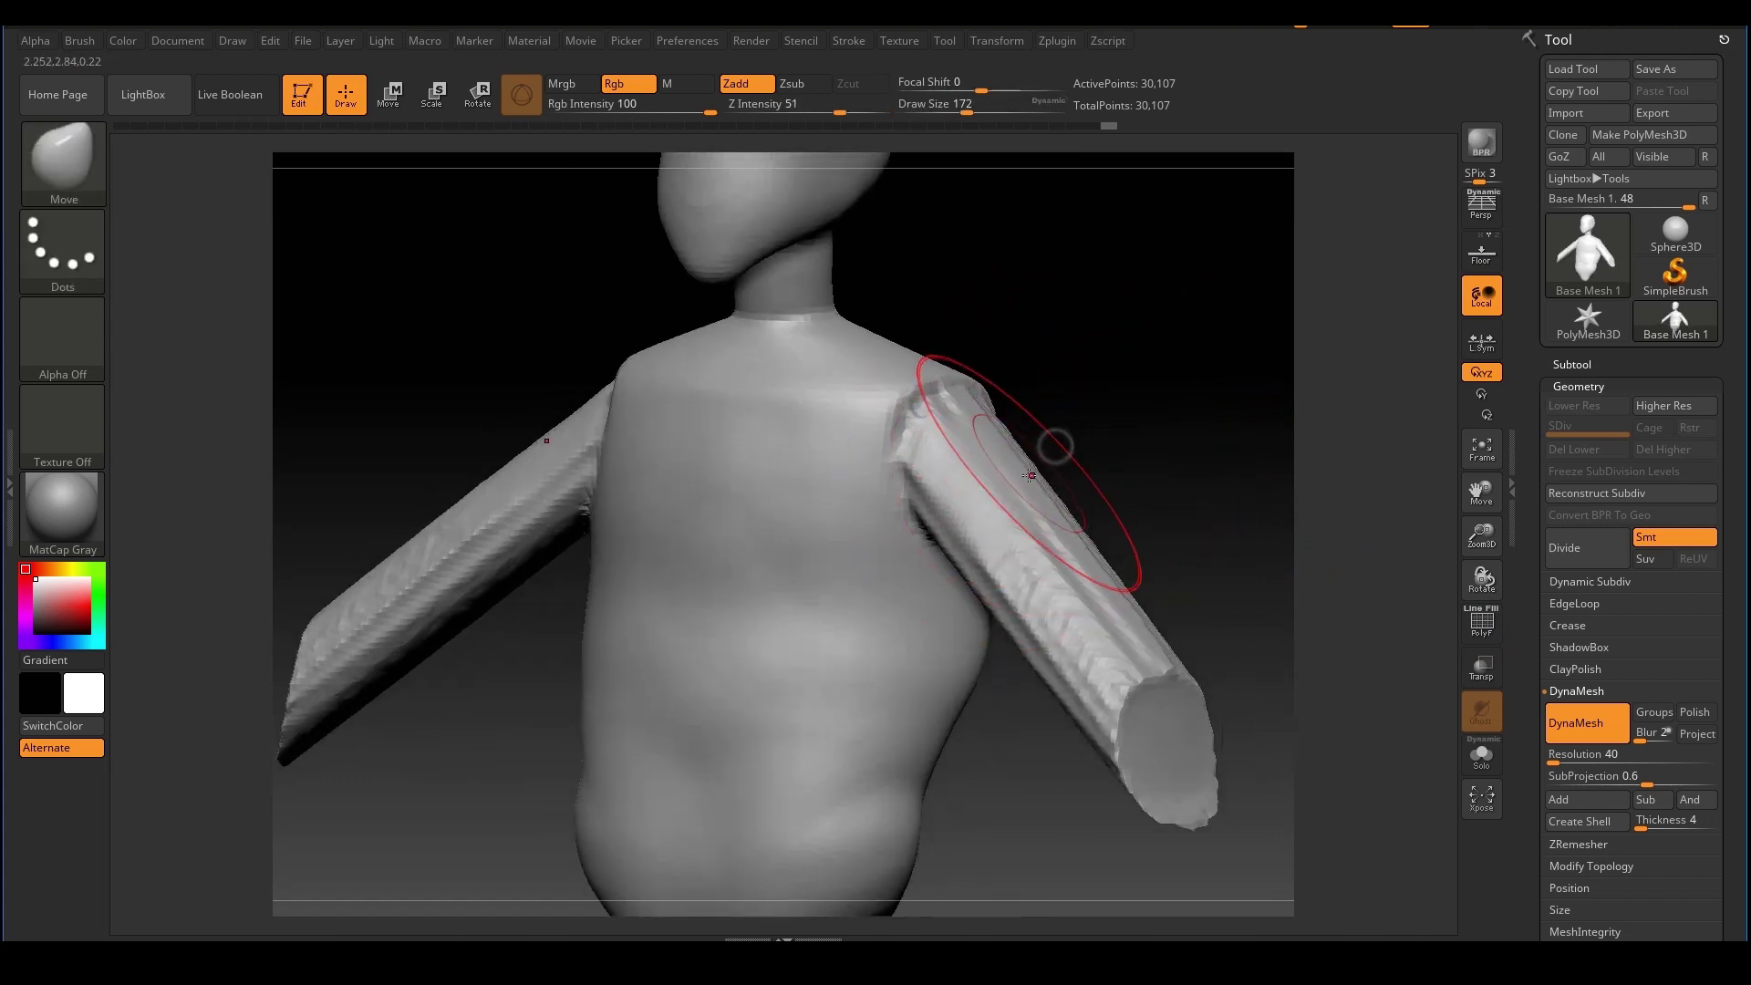
left_click_drag(997, 463, 999, 511, "shift")
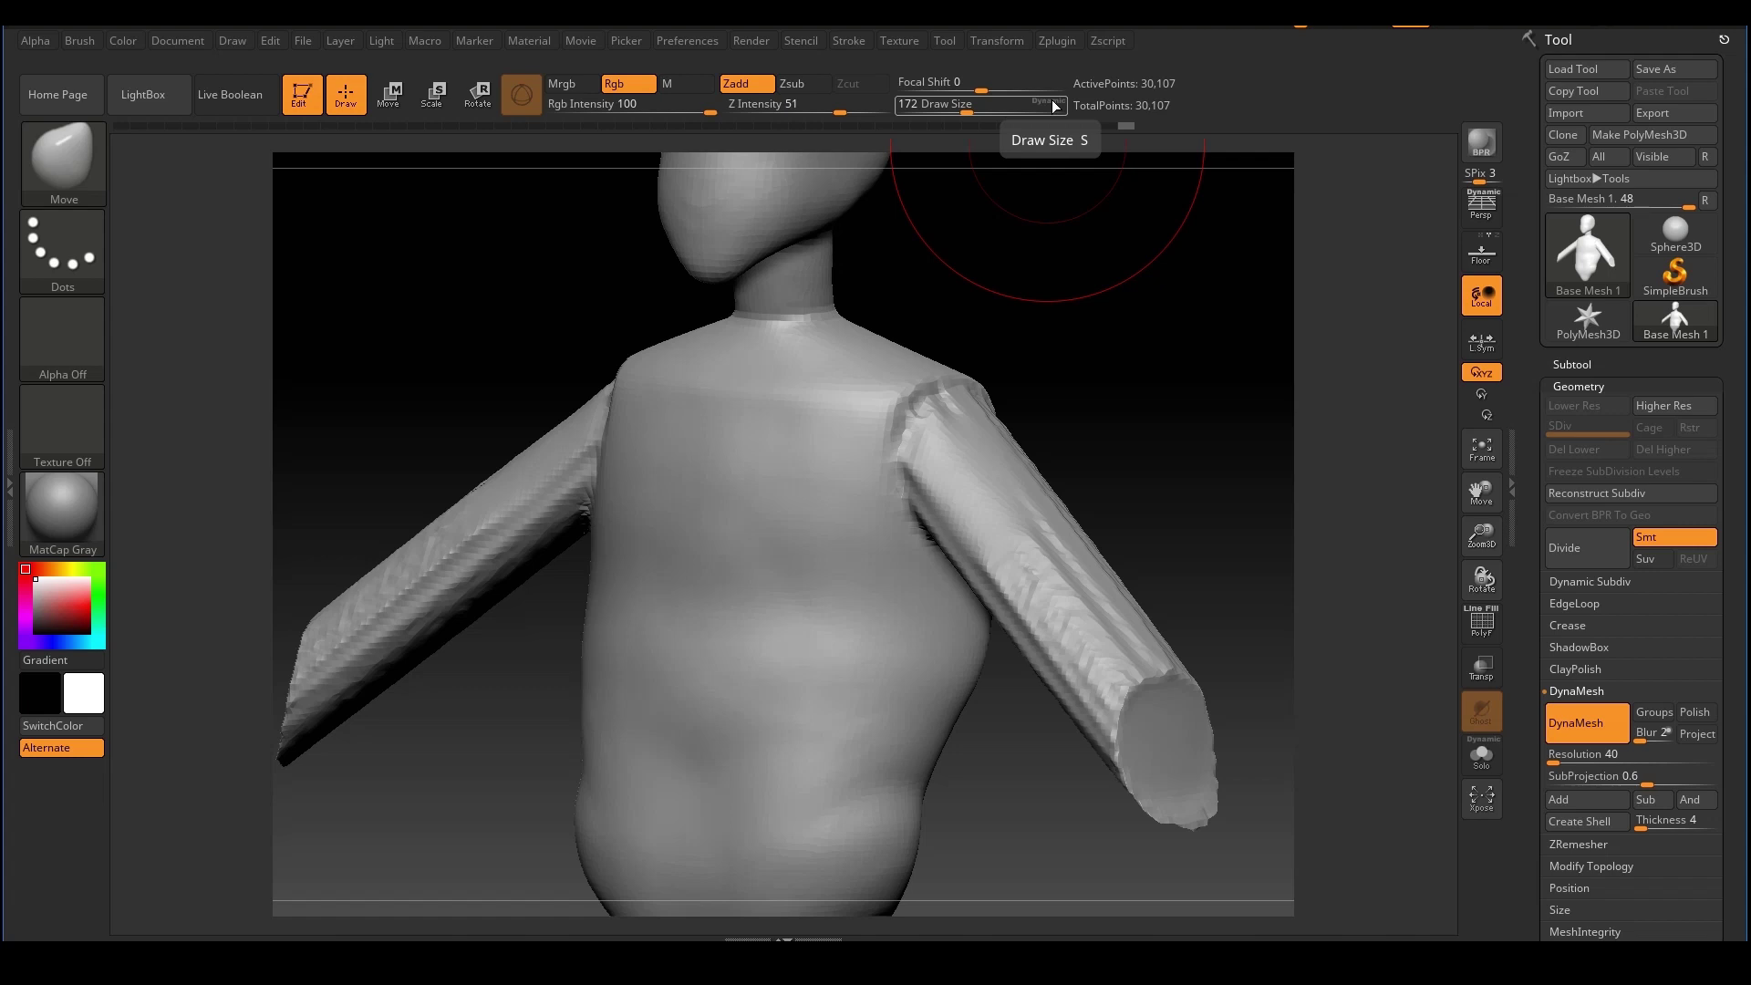
Set the draw size to 372 and smooth the arms from the shoulder joints down to their ends
key("s")
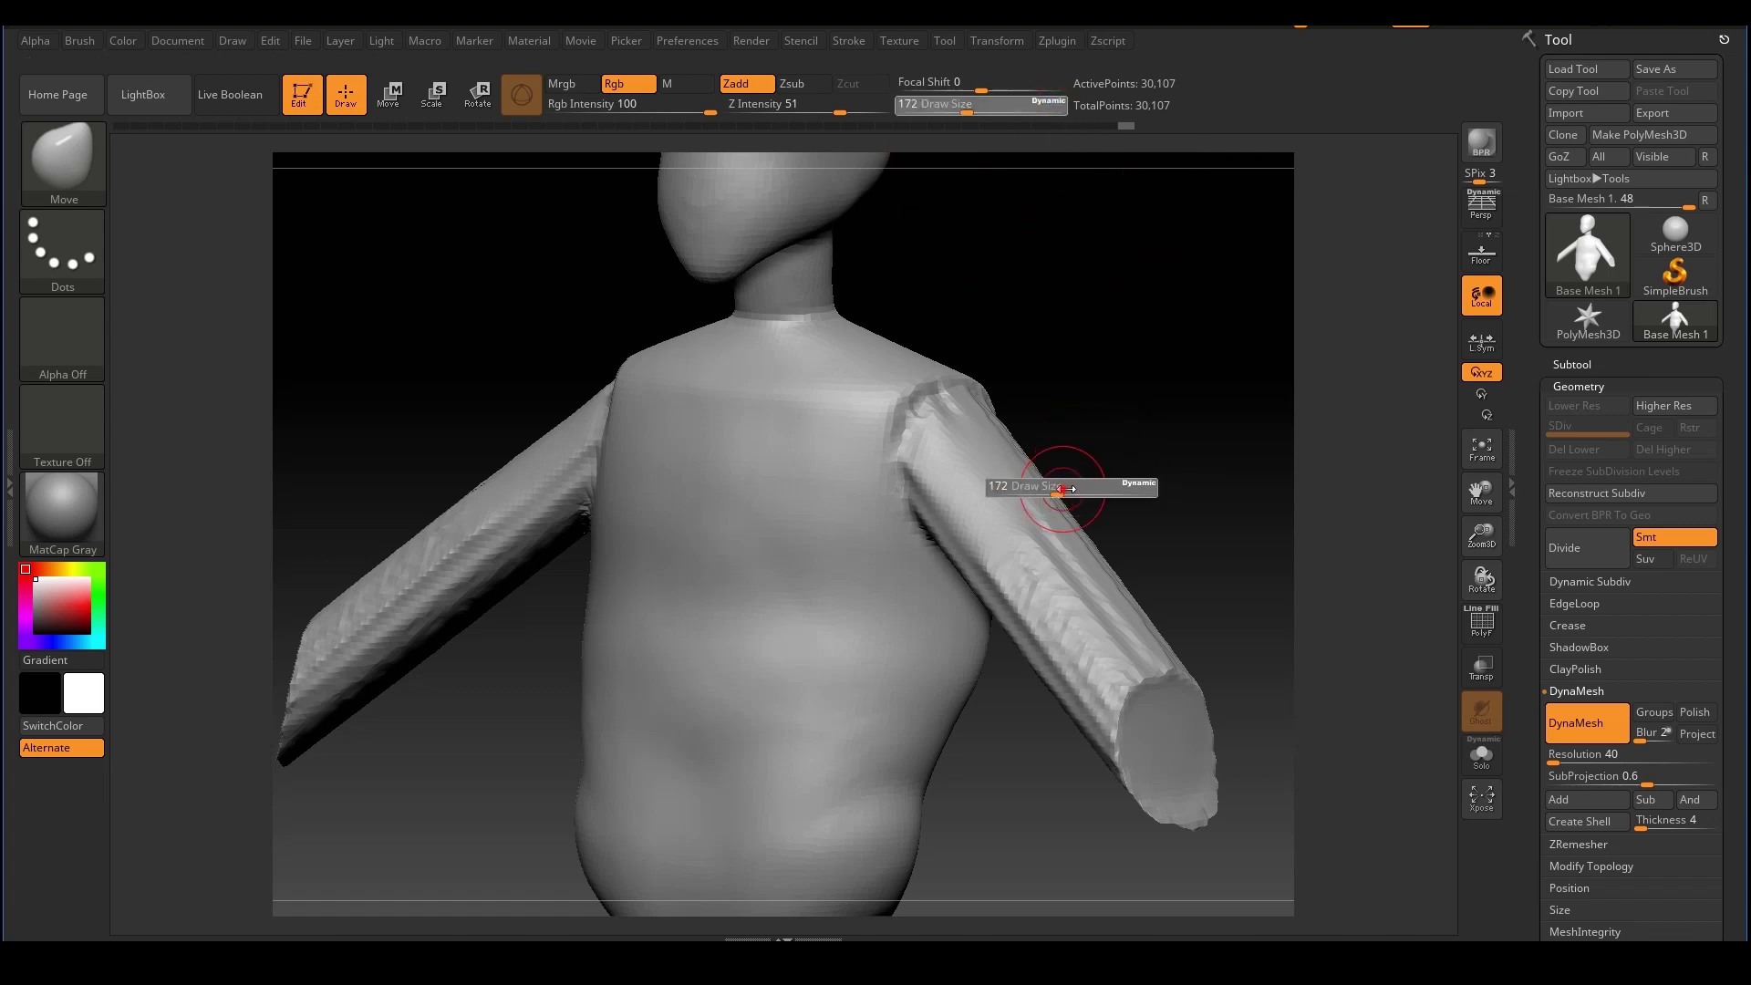
left_click_drag(1066, 490, 1093, 490)
mouse_move(930, 411)
left_mouse_down("shift")
mouse_move(966, 434)
mouse_move(1086, 648)
mouse_move(1140, 698)
left_mouse_up("shift")
left_click_drag(1211, 471, 1111, 516)
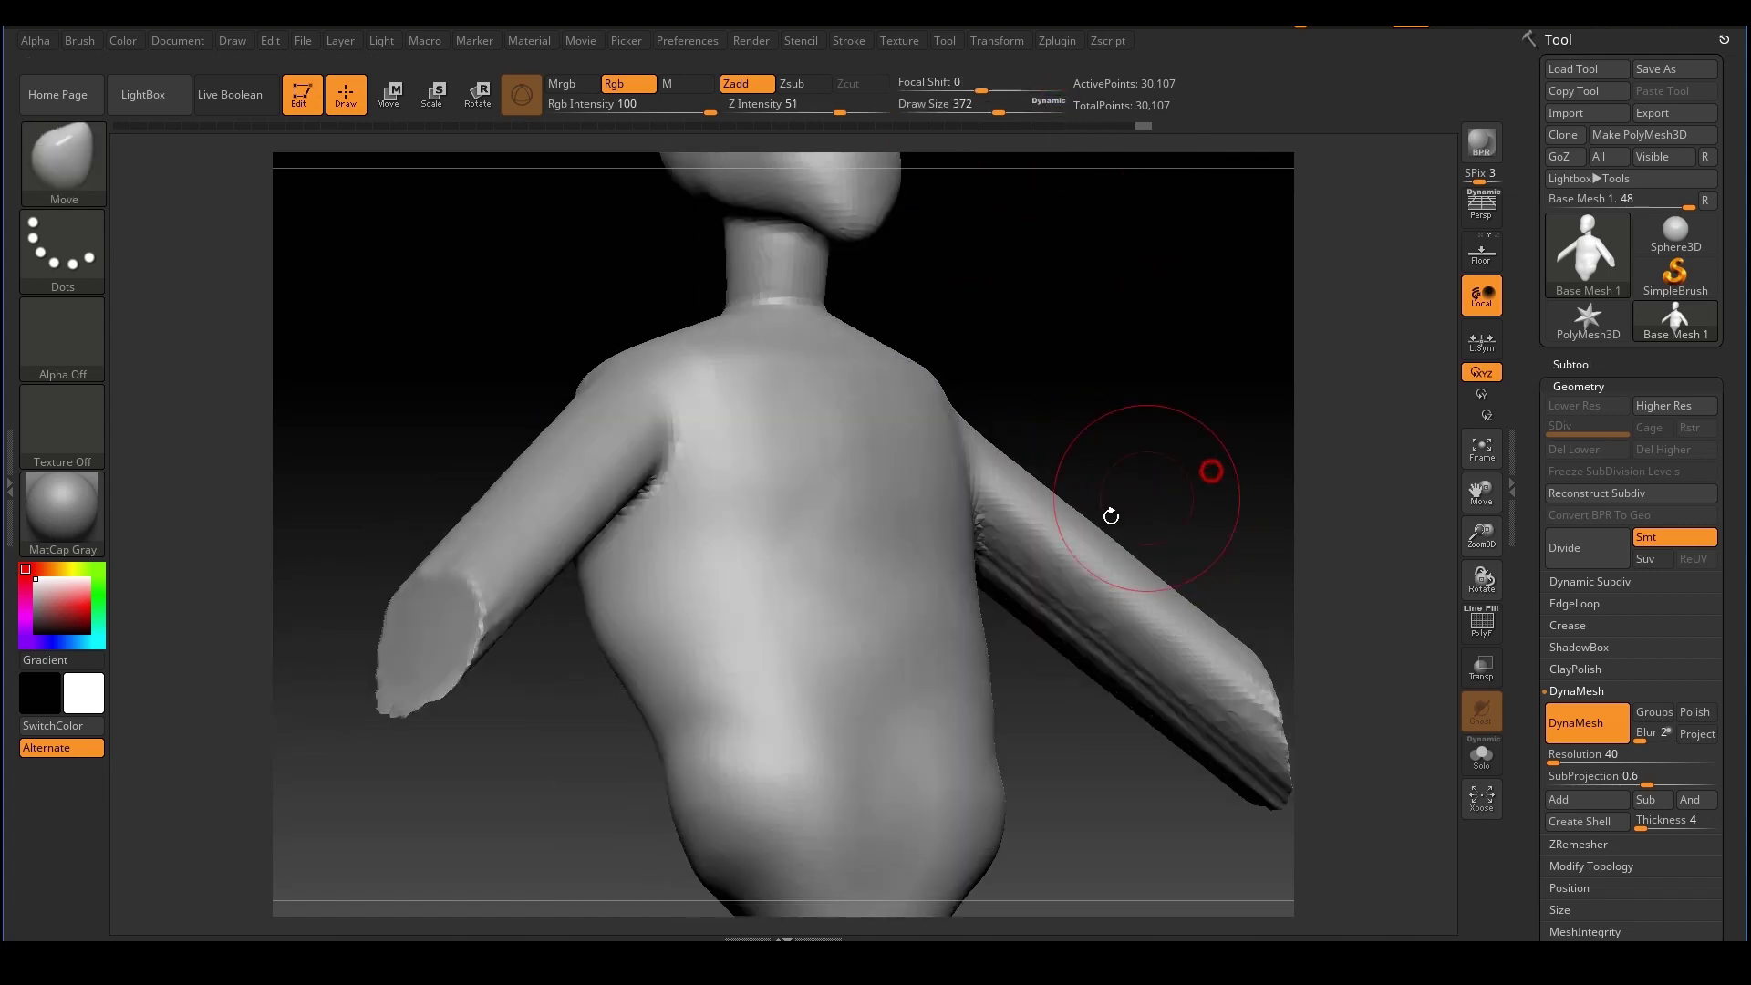
mouse_move(1239, 508)
left_mouse_down()
mouse_move(1140, 475)
mouse_move(1183, 538)
left_mouse_up()
left_click_drag(1298, 626, 1185, 593)
left_click_drag(1252, 447, 1248, 493, "shift")
Smooth the ridged underside of the arm down to its open end
mouse_move(1159, 630)
left_mouse_down()
mouse_move(909, 675)
mouse_move(912, 565)
left_mouse_up()
mouse_move(812, 666)
left_mouse_down("shift")
mouse_move(922, 520)
mouse_move(877, 615)
left_mouse_up("shift")
left_click_drag(903, 764, 895, 671)
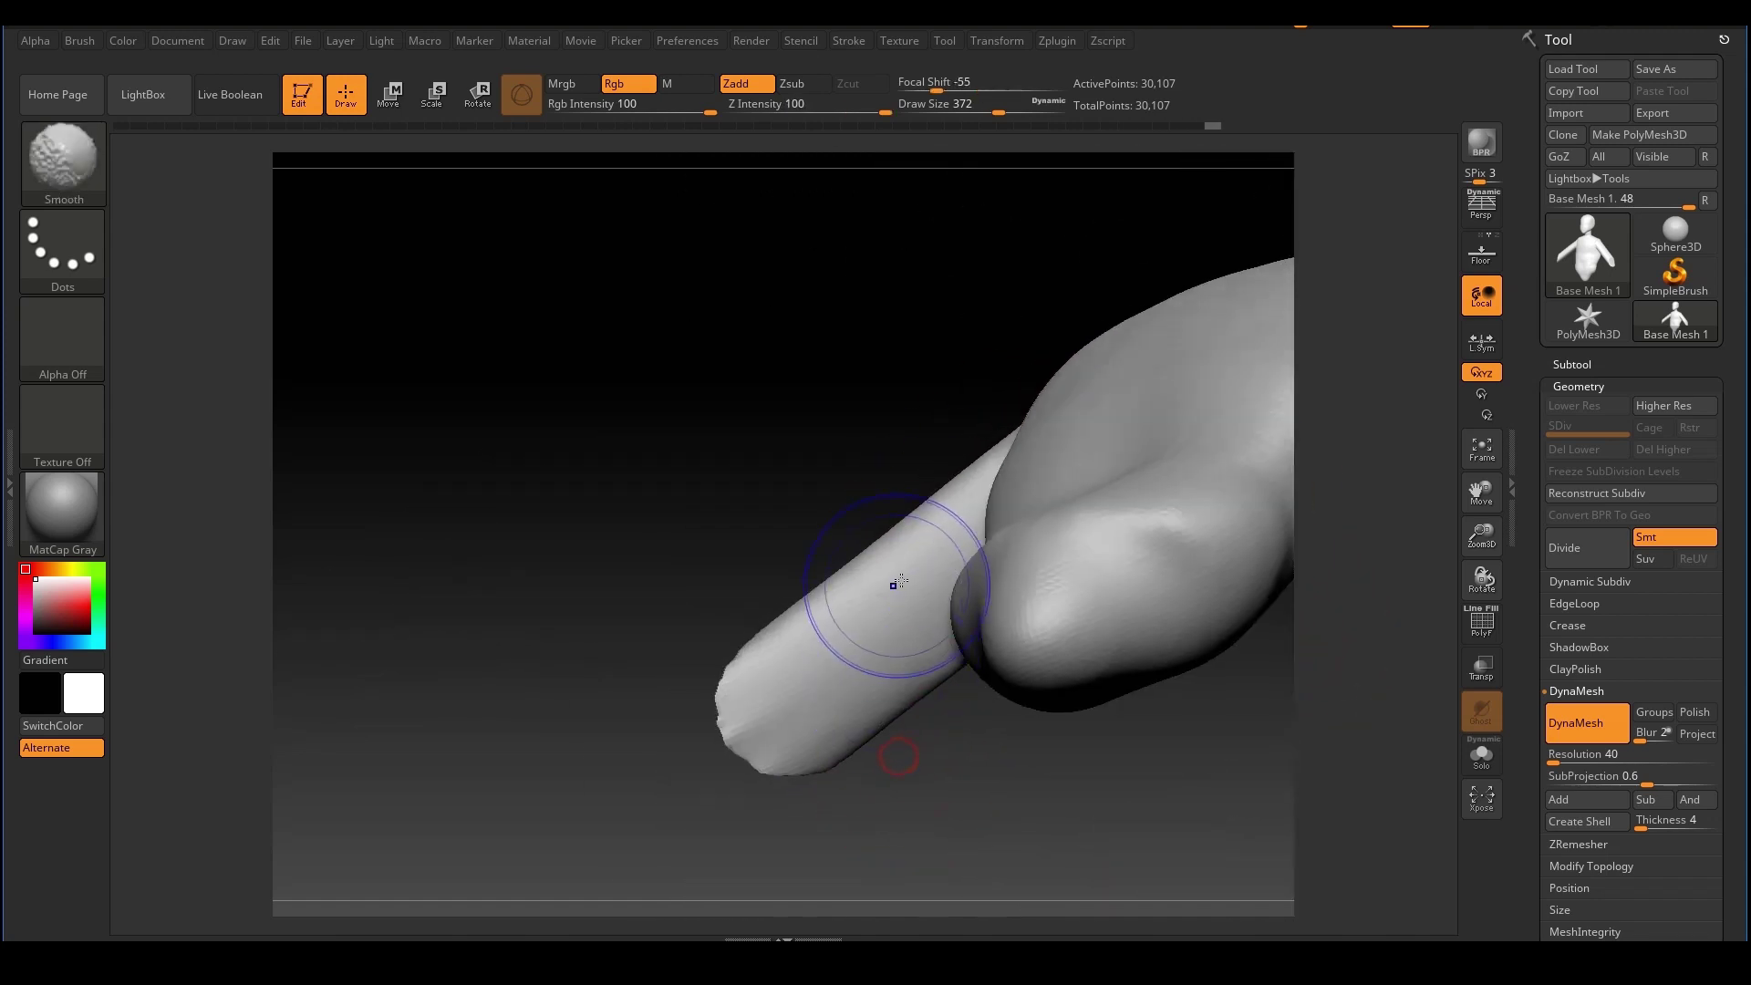
left_click_drag(891, 586, 845, 688, "shift")
left_click_drag(958, 780, 950, 617)
left_click_drag(899, 516, 814, 675, "shift")
mouse_move(1040, 629)
right_mouse_down("ctrl")
mouse_move(1048, 583)
mouse_move(950, 575)
right_mouse_up("ctrl")
left_click_drag(1146, 429, 1249, 416)
mouse_move(1177, 461)
left_mouse_down()
mouse_move(1177, 434)
mouse_move(1280, 476)
mouse_move(1113, 430)
mouse_move(1165, 383)
mouse_move(1176, 442)
left_mouse_up()
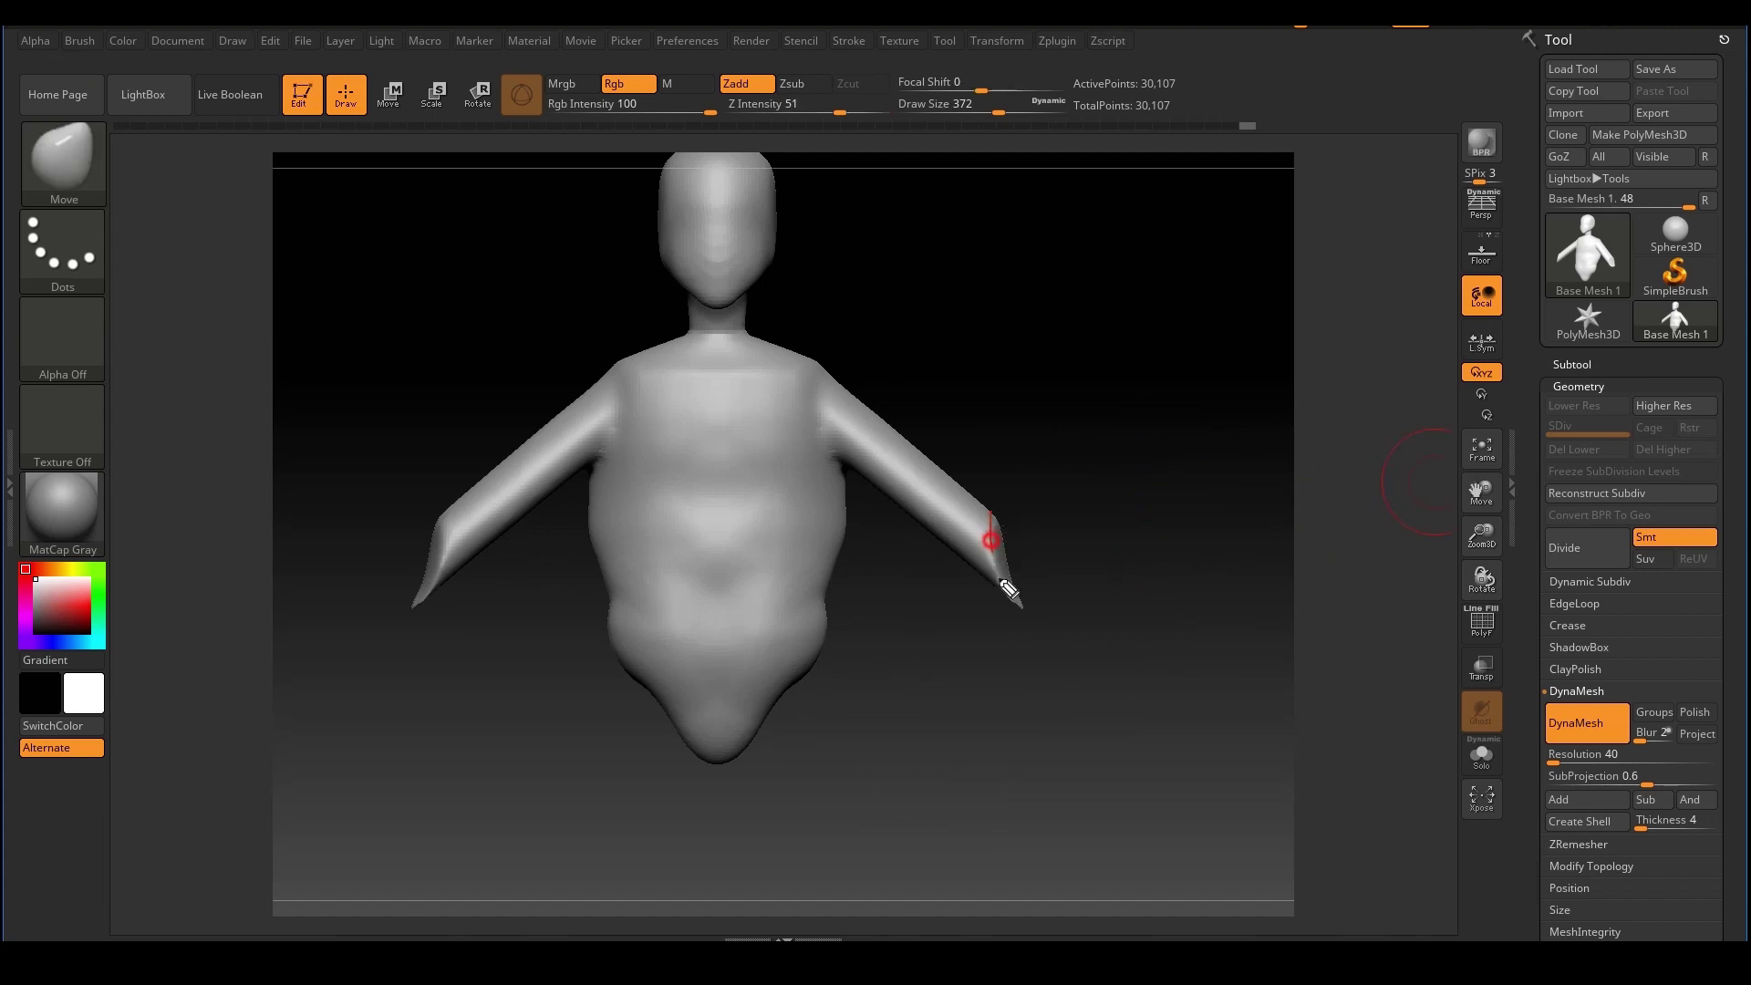
Select the Flatten brush and set its draw size to 311 for working on the arm ends
left_click_drag(1008, 588, 1020, 614)
left_click_drag(1101, 538, 1177, 484)
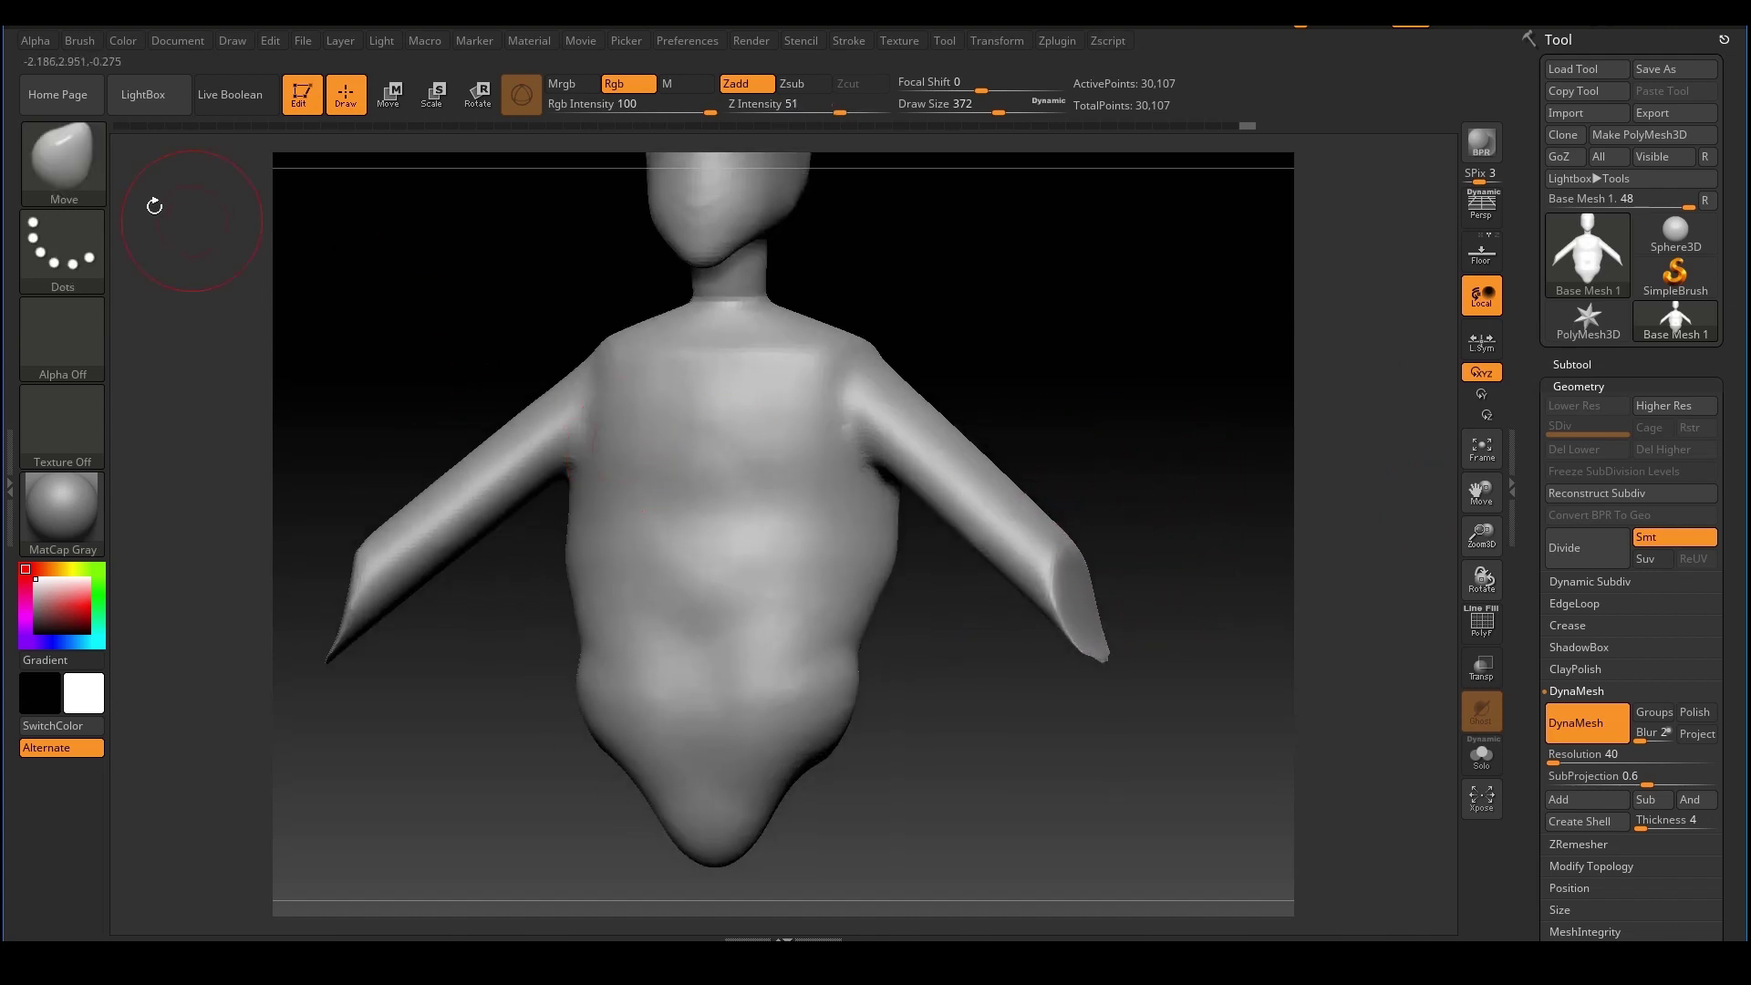
left_click(62, 160)
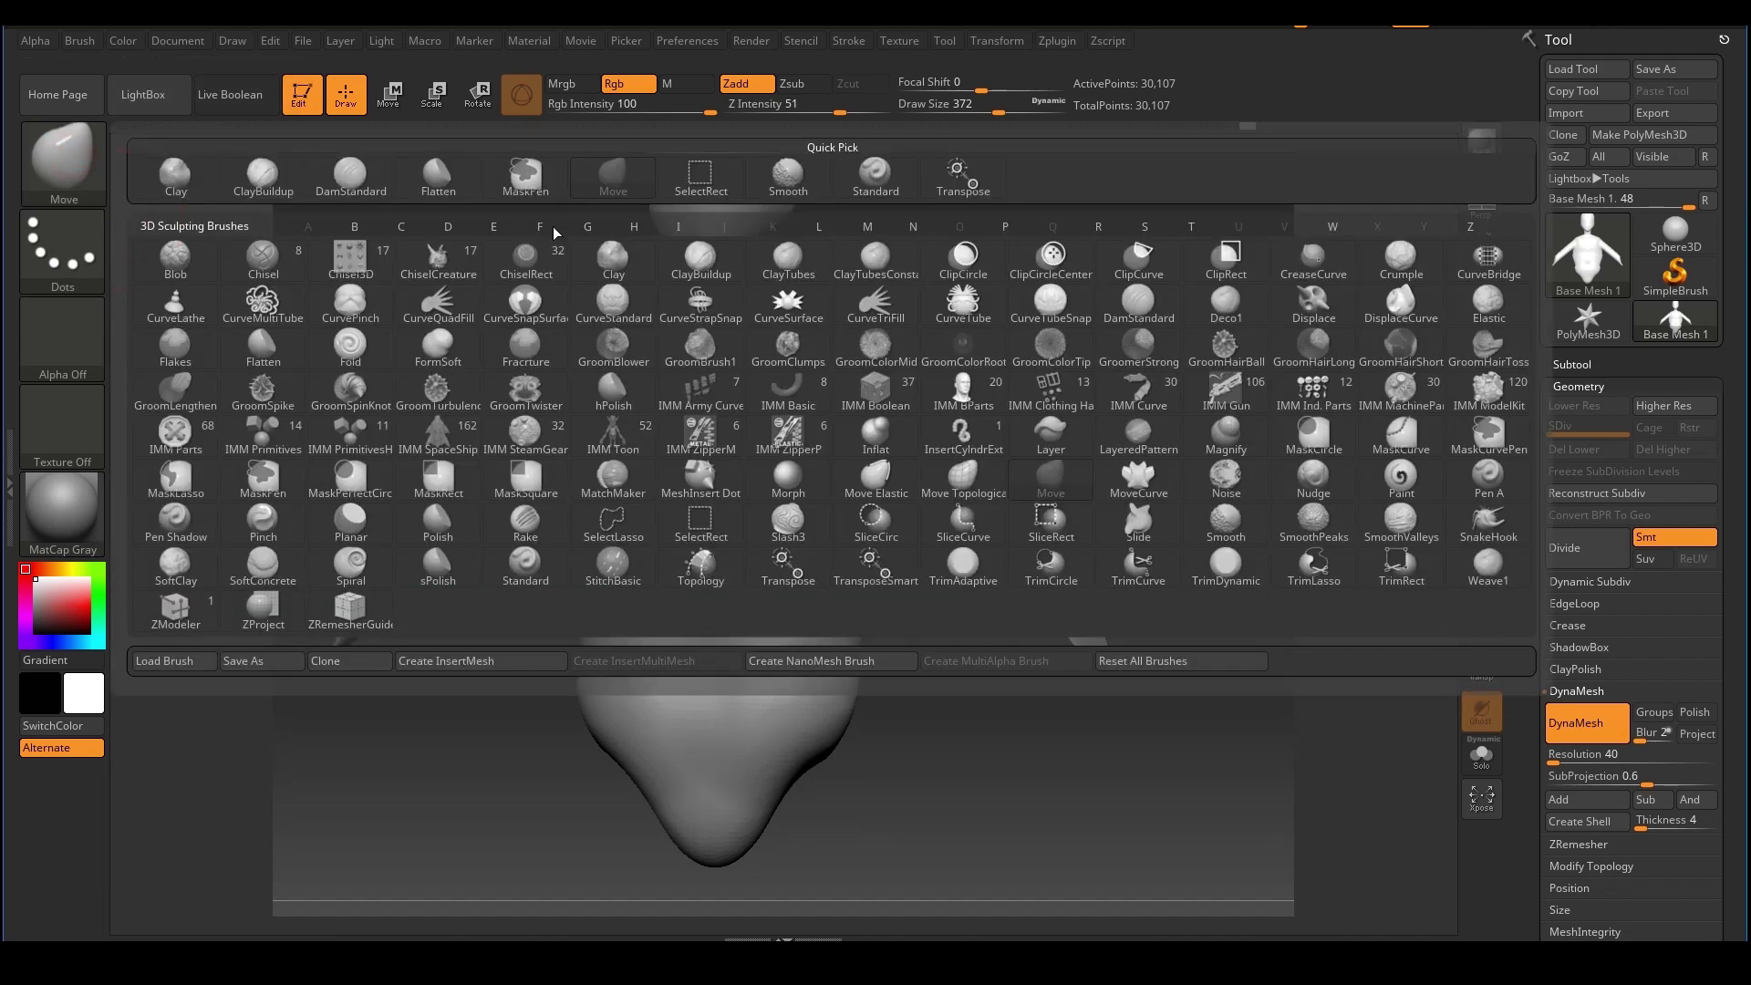
left_click(555, 229)
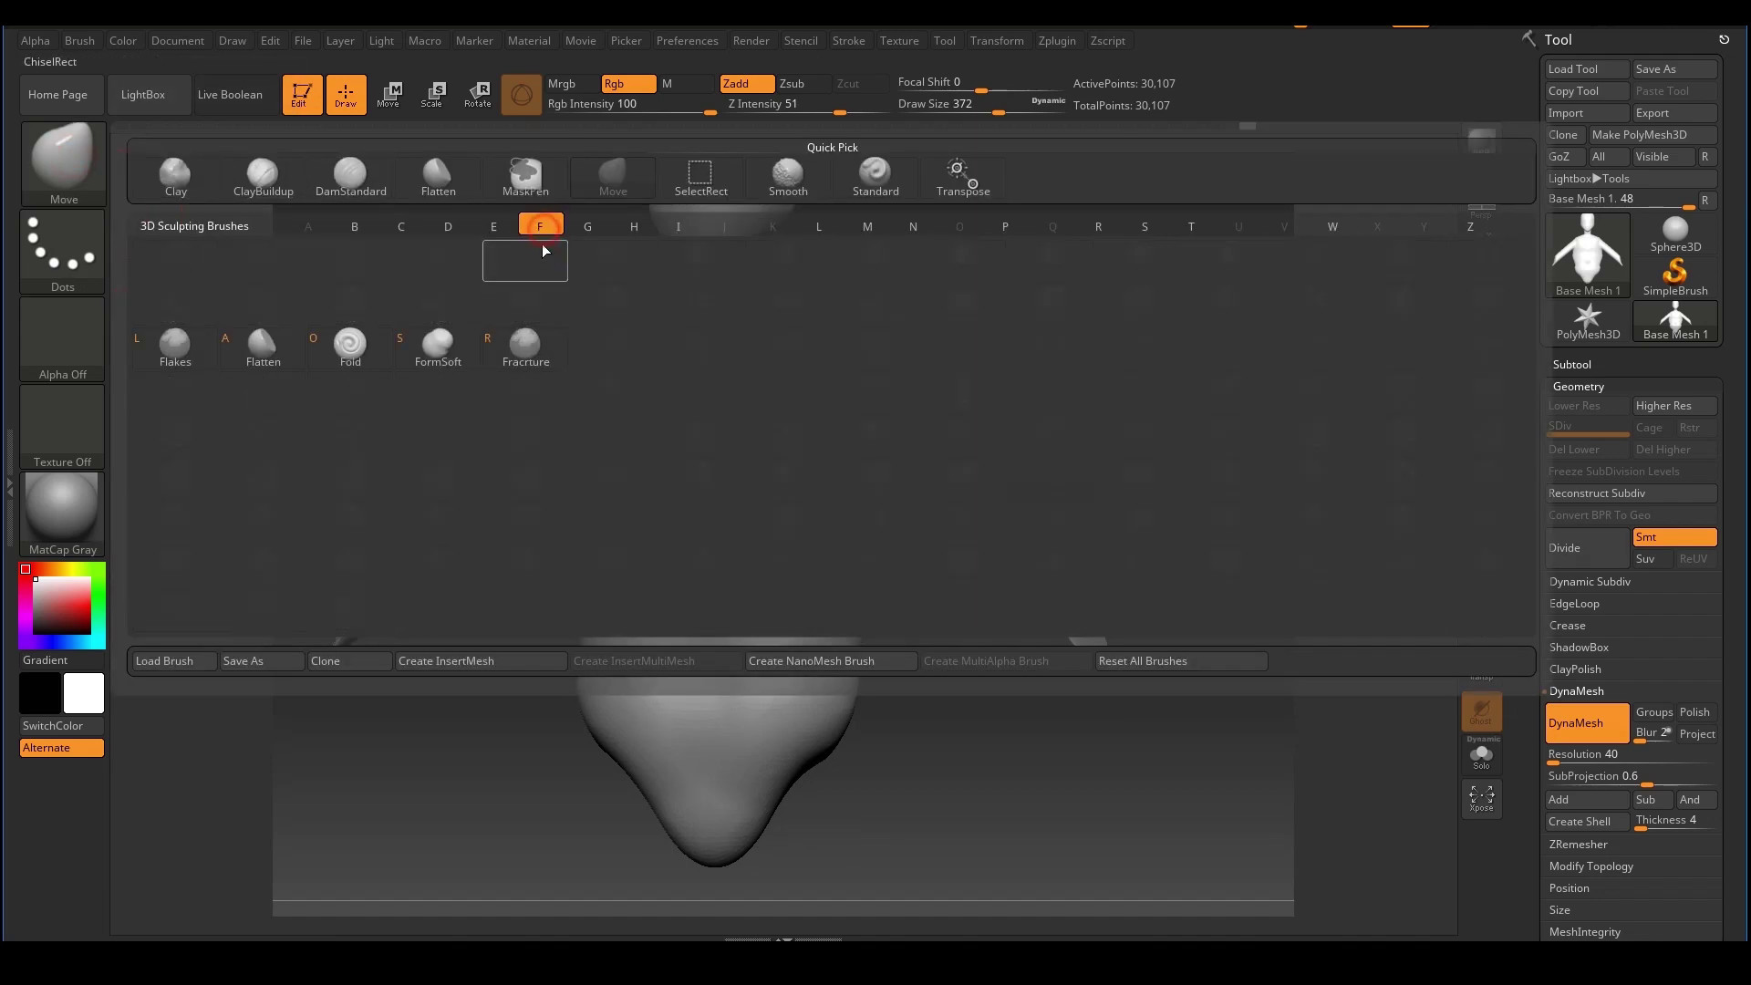
left_click(270, 353)
mouse_move(1220, 425)
left_mouse_down()
mouse_move(1258, 422)
mouse_move(1146, 364)
left_mouse_up()
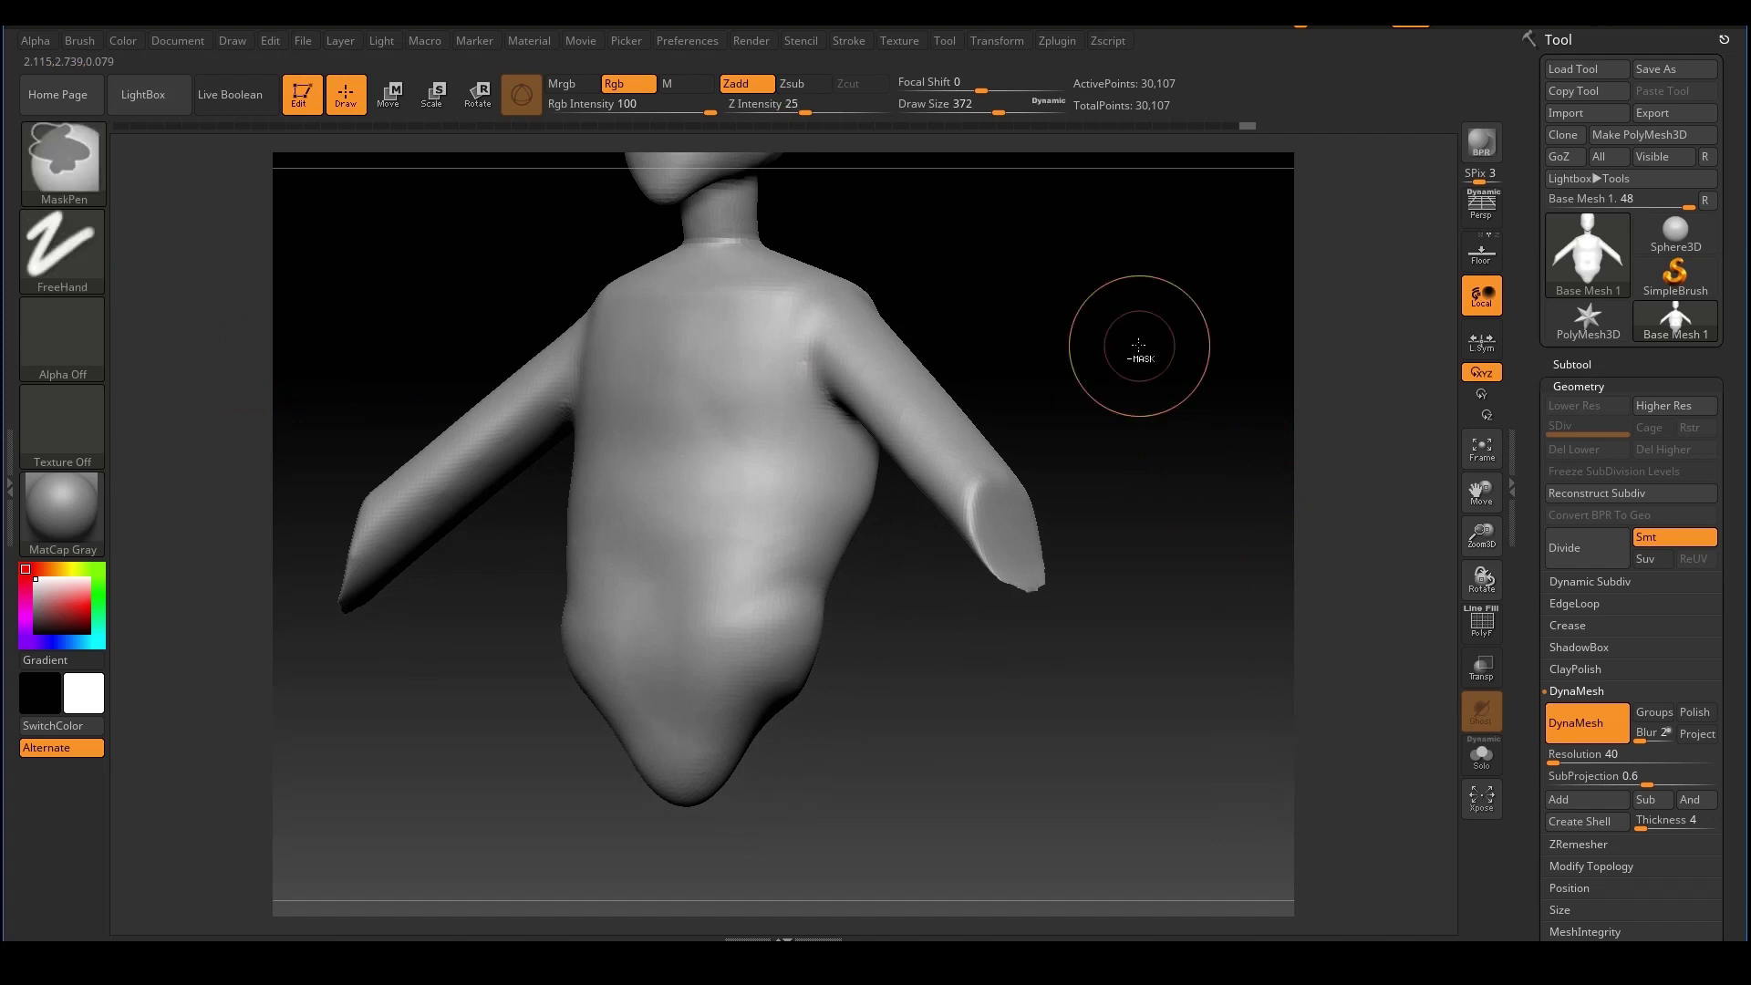
mouse_move(1243, 441)
left_mouse_down()
mouse_move(1141, 379)
mouse_move(1195, 368)
mouse_move(1044, 399)
mouse_move(1110, 434)
mouse_move(946, 422)
left_mouse_up()
key("s")
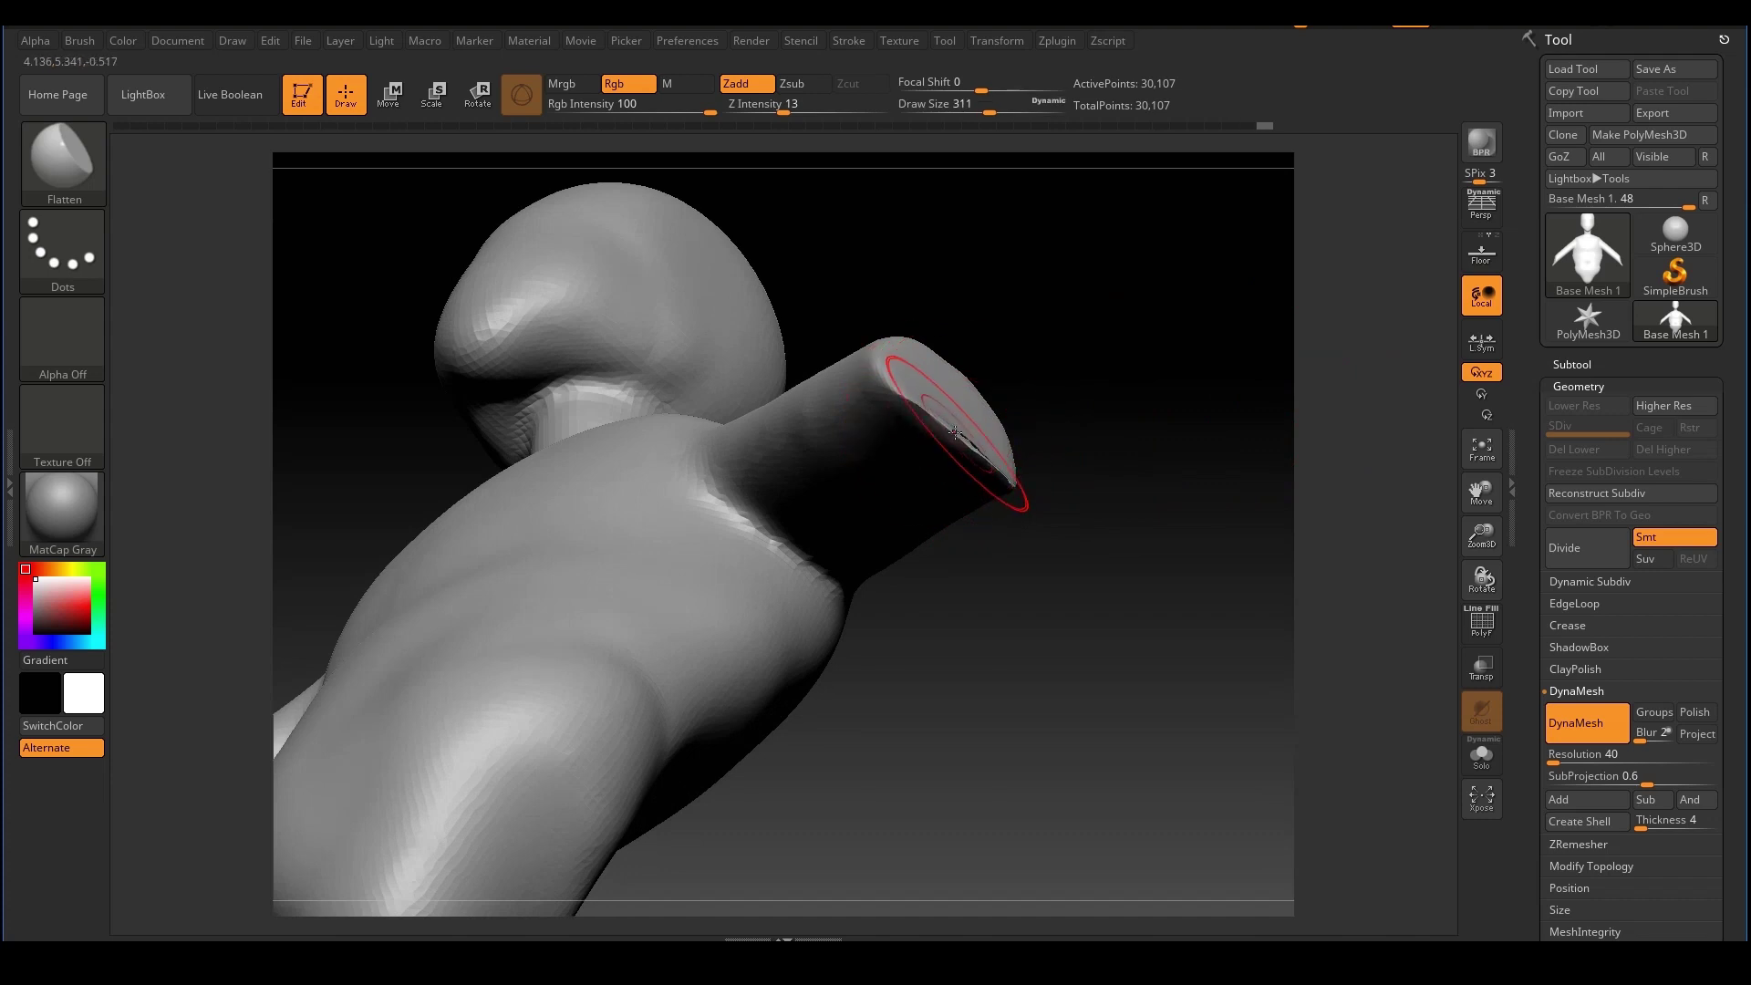
Flatten the slanted end of the arm with the Flatten brush to make it squarer
left_click_drag(1091, 375, 910, 367)
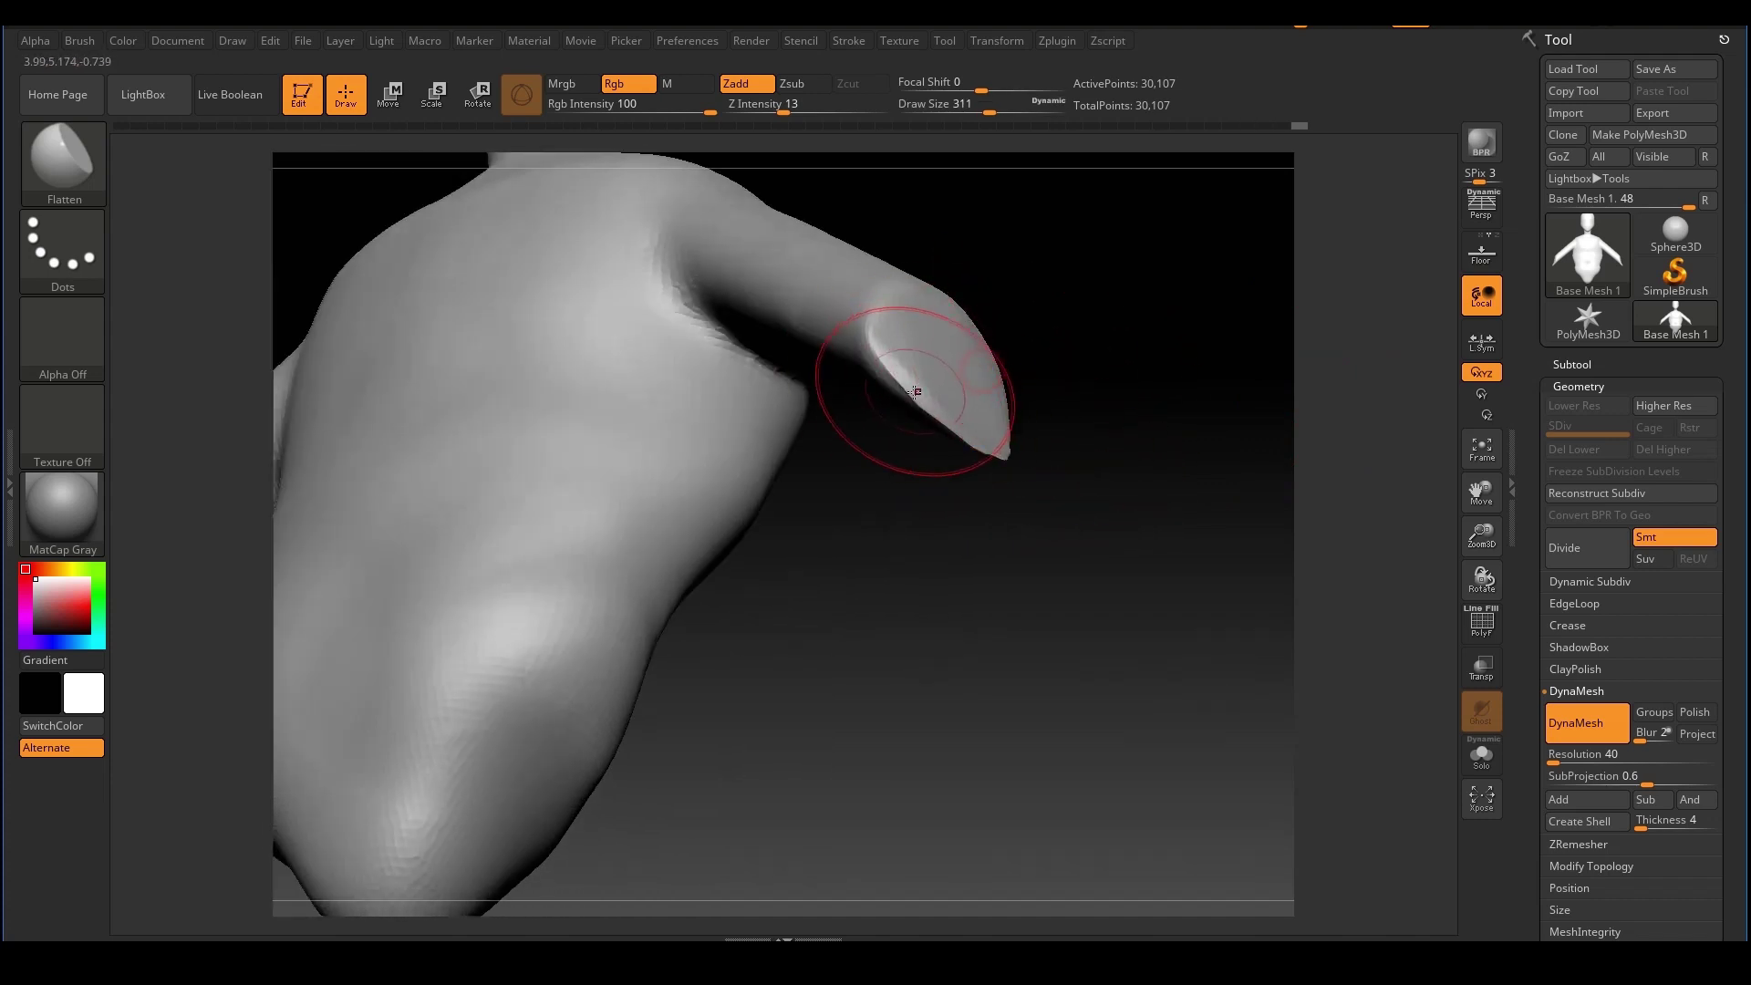
mouse_move(1026, 391)
left_mouse_down()
mouse_move(1091, 379)
mouse_move(1037, 333)
mouse_move(1076, 352)
mouse_move(997, 402)
mouse_move(1076, 356)
mouse_move(1067, 283)
mouse_move(973, 389)
mouse_move(989, 324)
mouse_move(867, 401)
left_mouse_up()
key("shift")
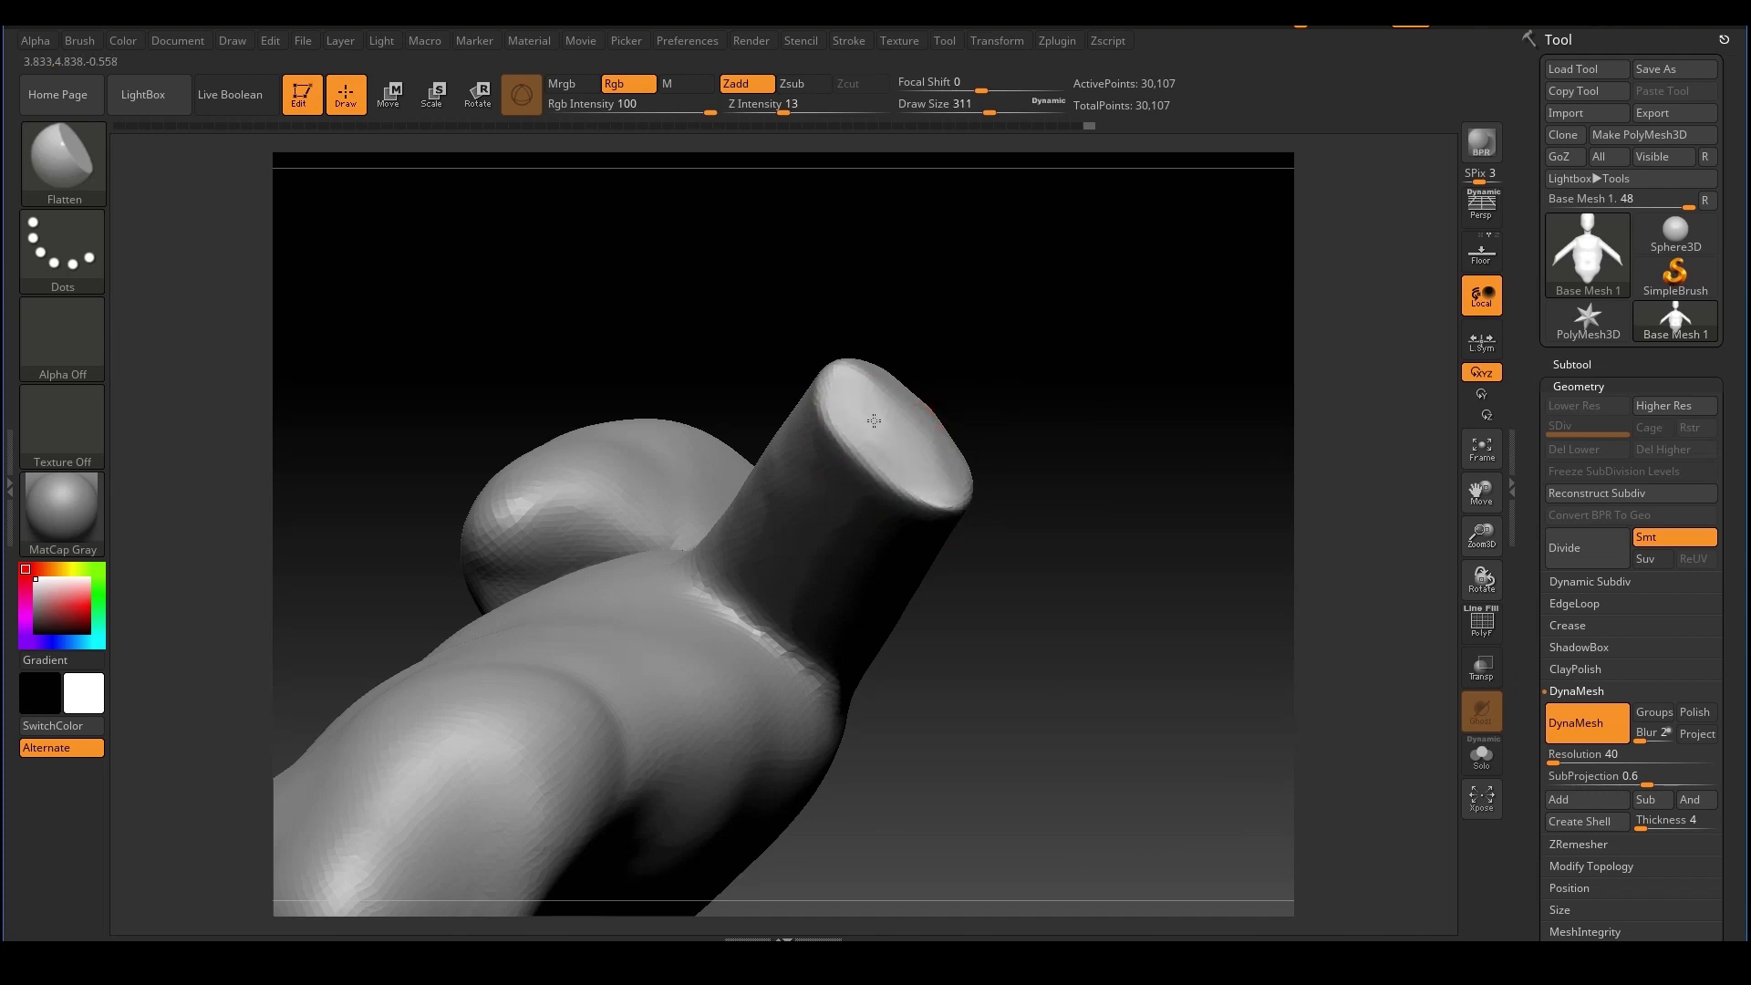
left_click_drag(994, 410, 1013, 462)
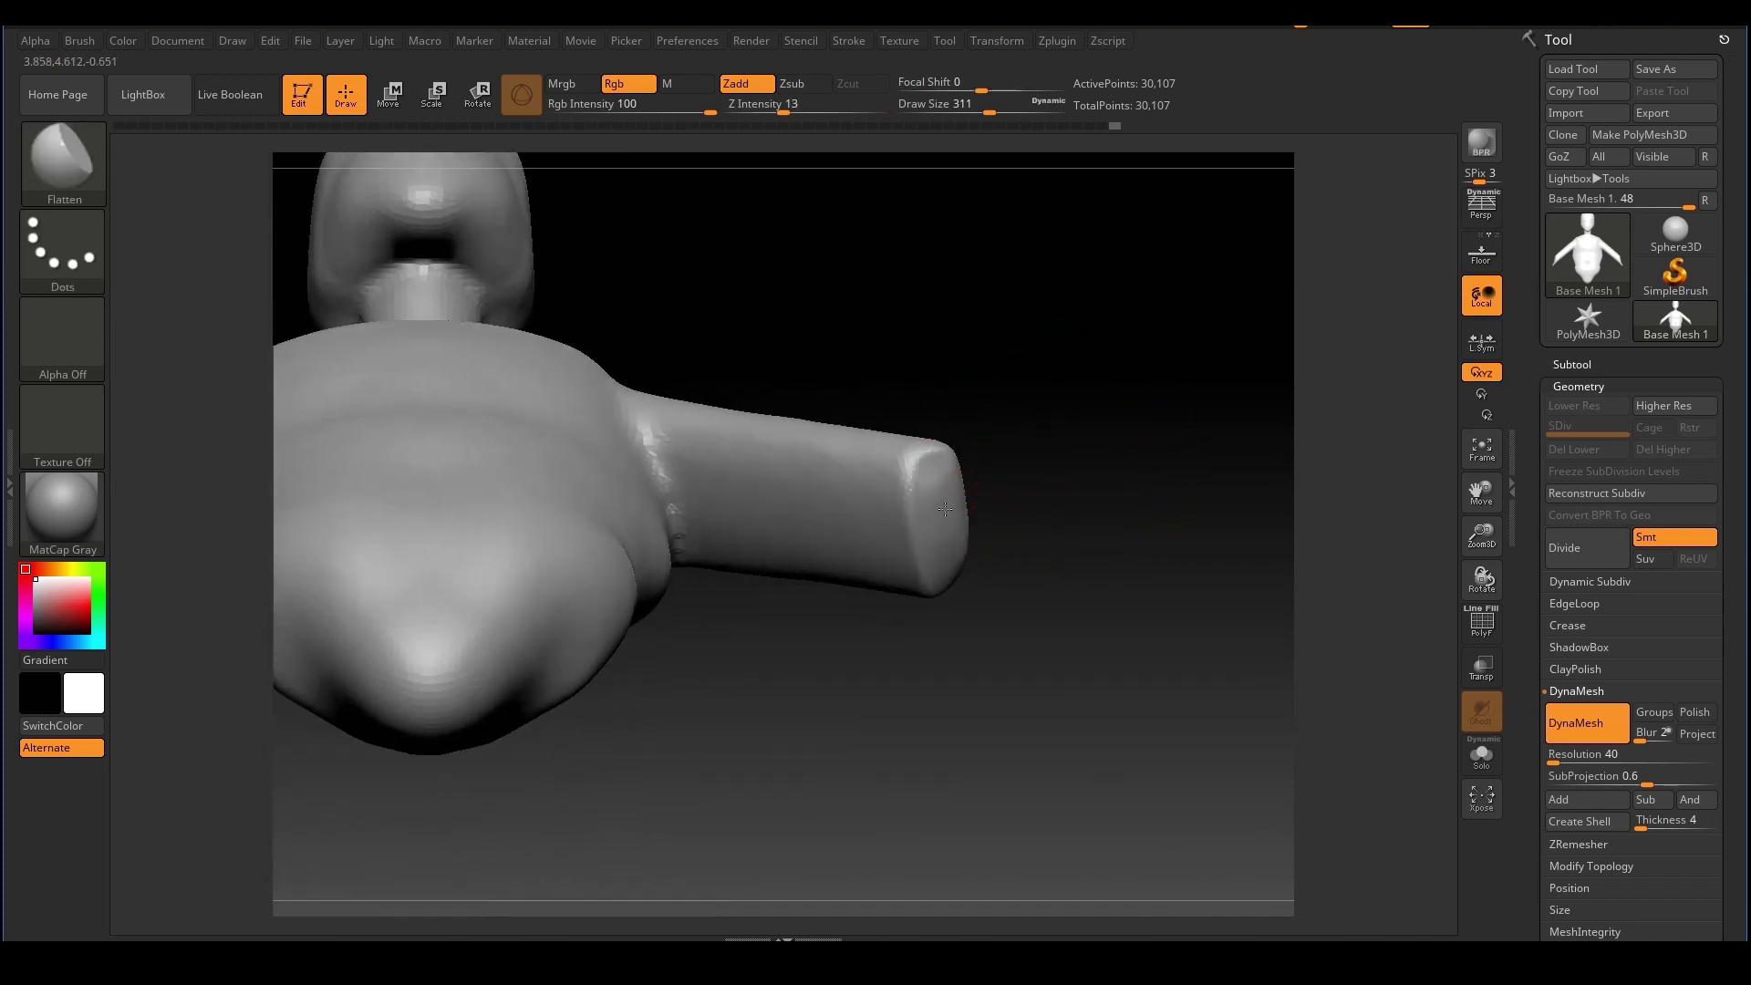
Finish flattening the arm end with the Flatten brush and remesh the whole model with DynaMesh
left_click_drag(945, 509, 949, 483)
mouse_move(1014, 429)
left_mouse_down()
mouse_move(1019, 476)
mouse_move(961, 500)
mouse_move(963, 547)
left_mouse_up()
mouse_move(1091, 473)
left_mouse_down()
mouse_move(1107, 528)
mouse_move(1072, 511)
mouse_move(1173, 457)
mouse_move(1095, 474)
left_mouse_up()
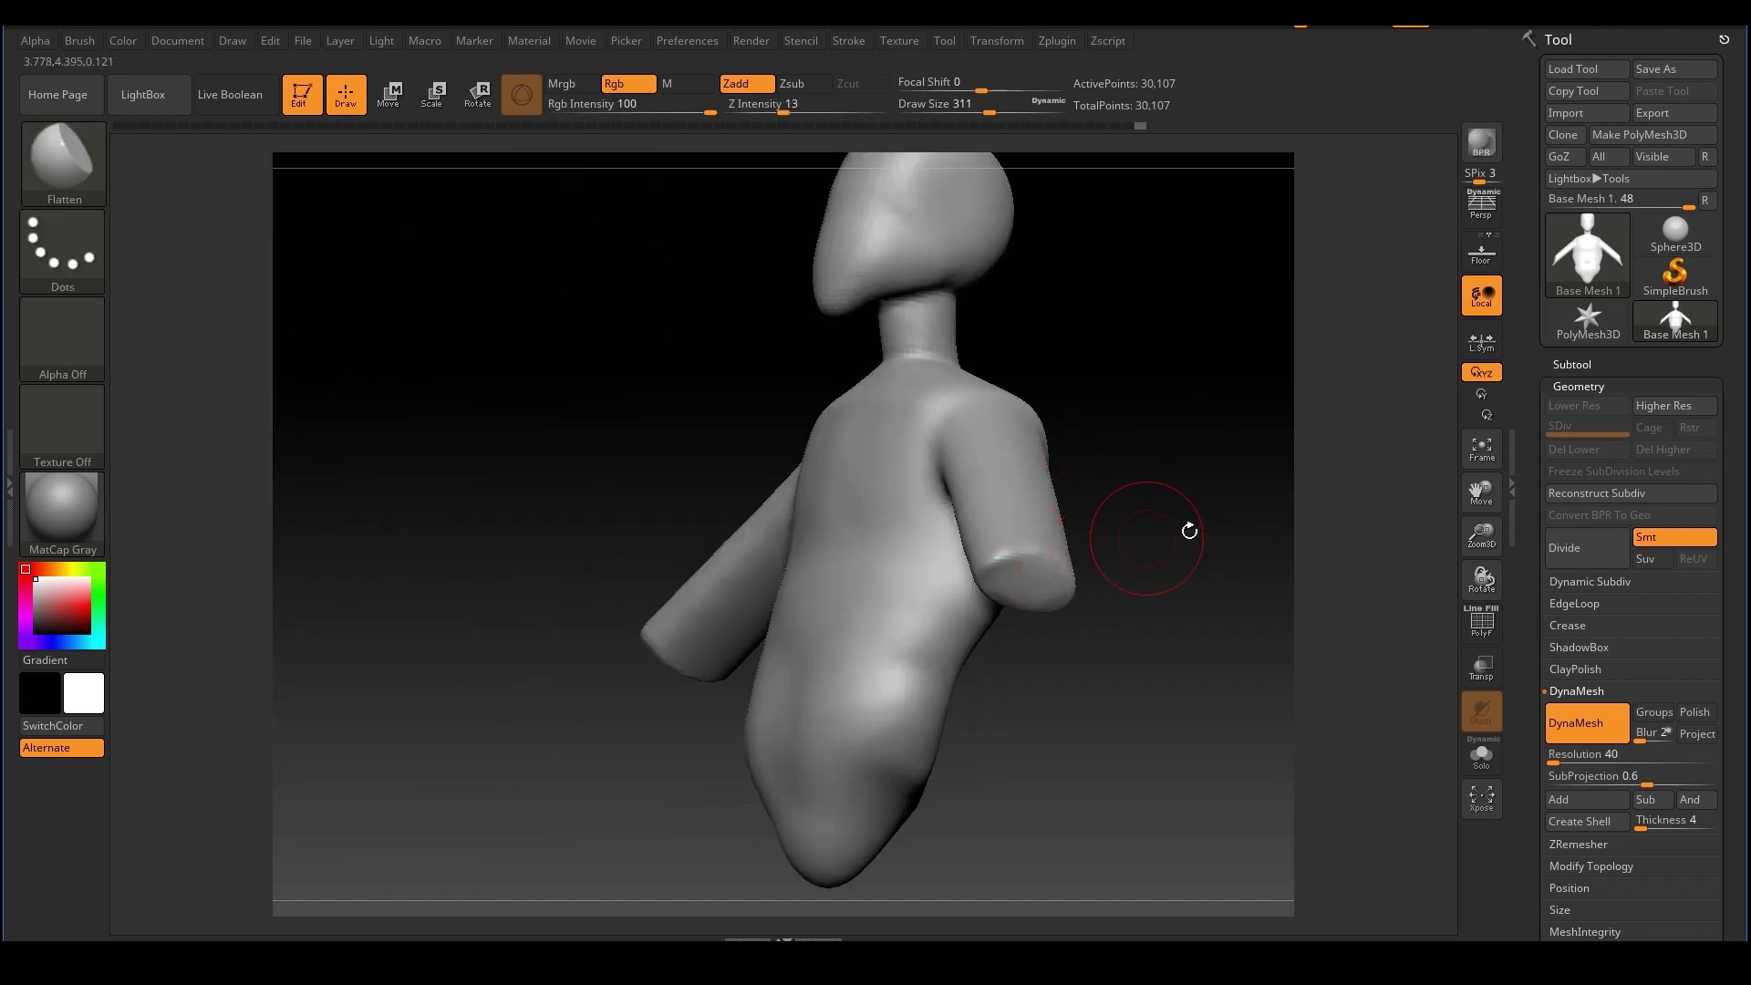
left_click_drag(1190, 531, 1113, 288)
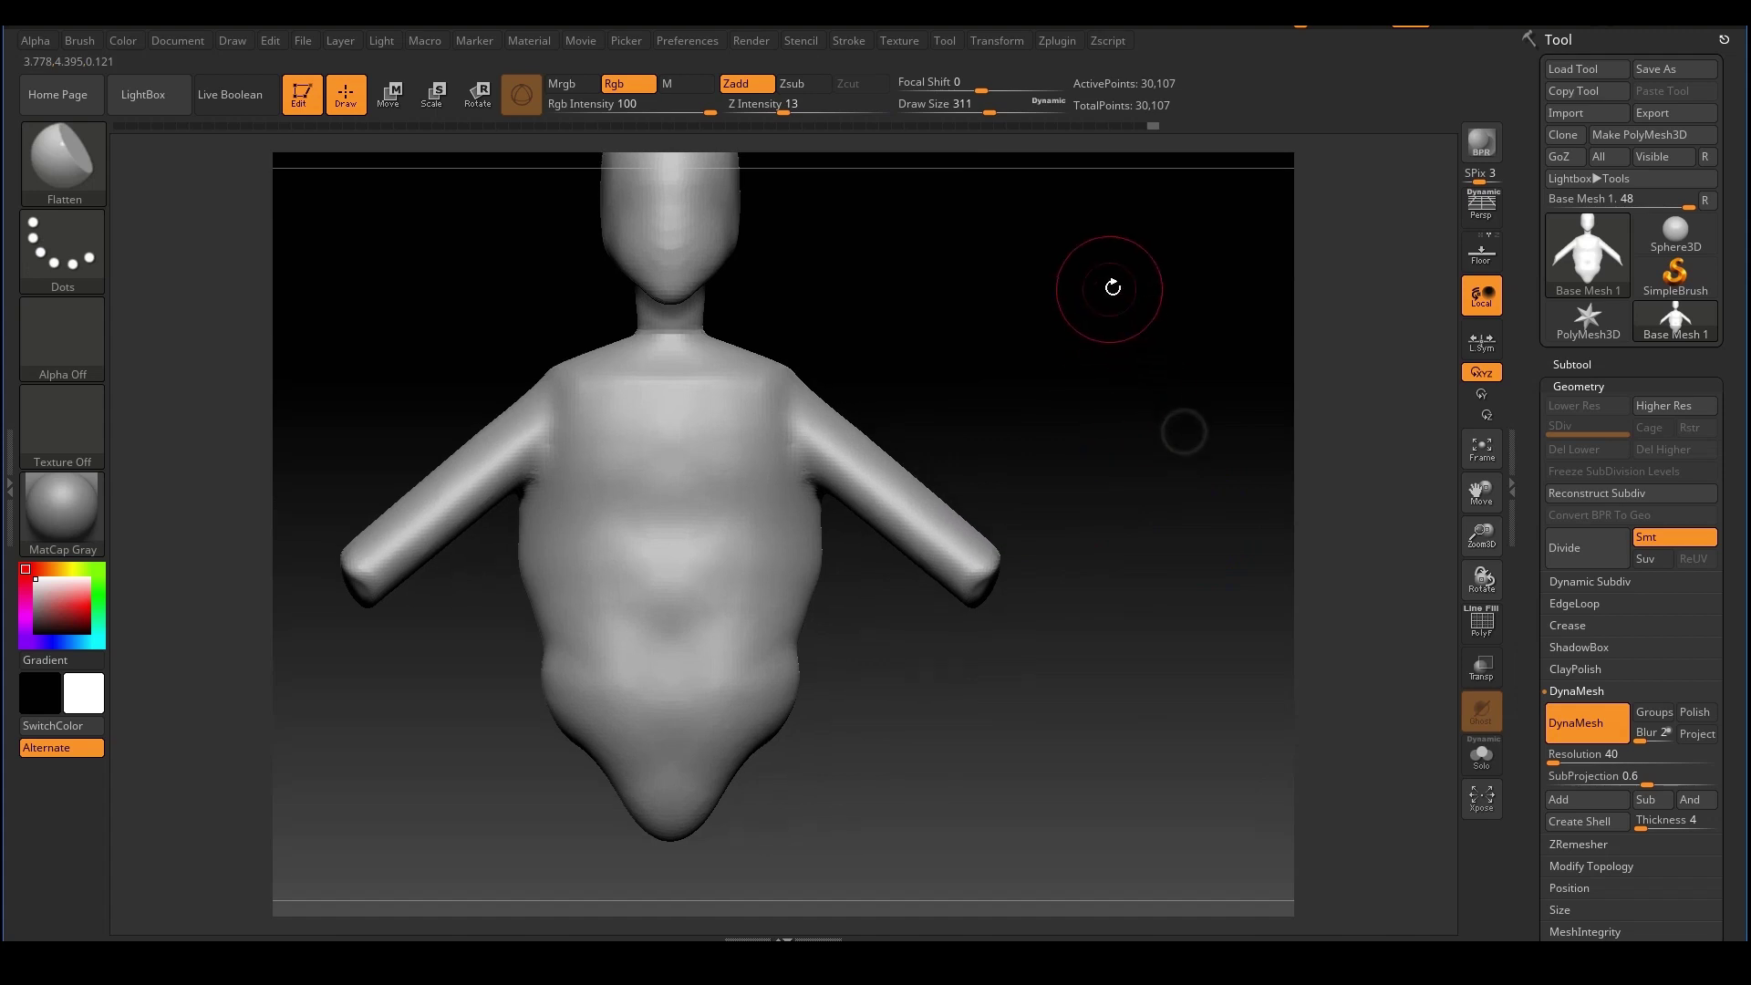
left_click_drag(1193, 433, 1169, 427)
left_click_drag(1094, 325, 1243, 555, "ctrl")
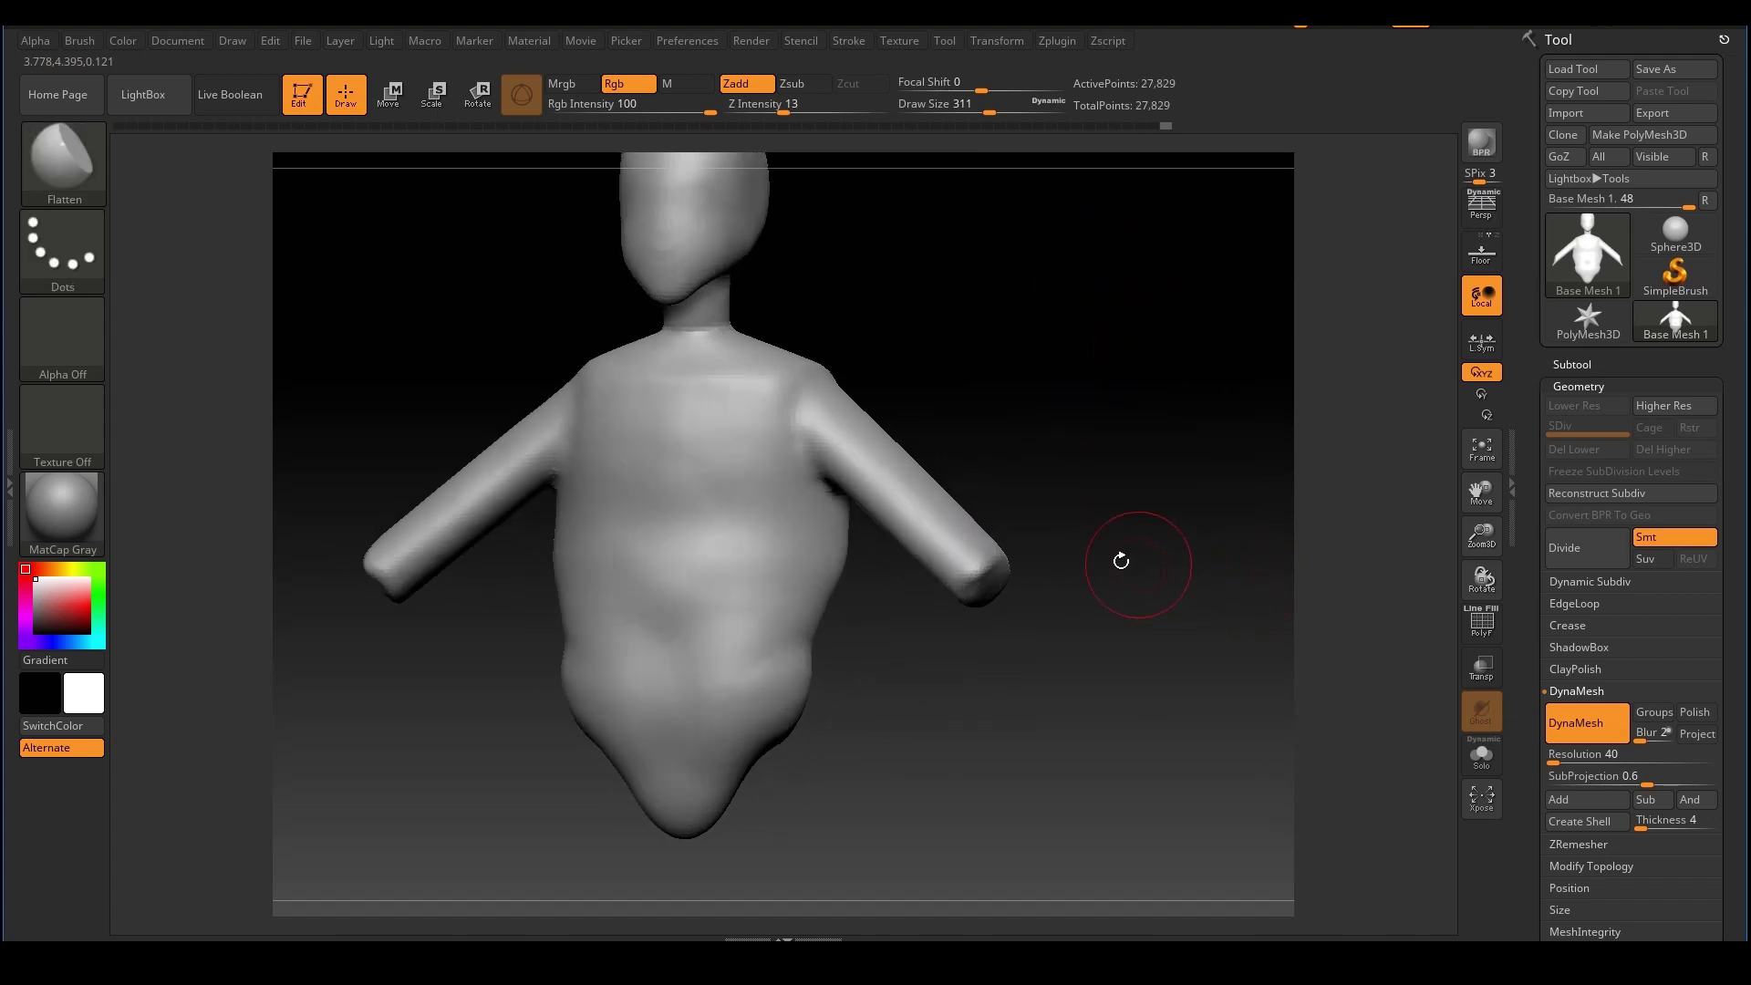
left_click_drag(1121, 560, 1109, 473)
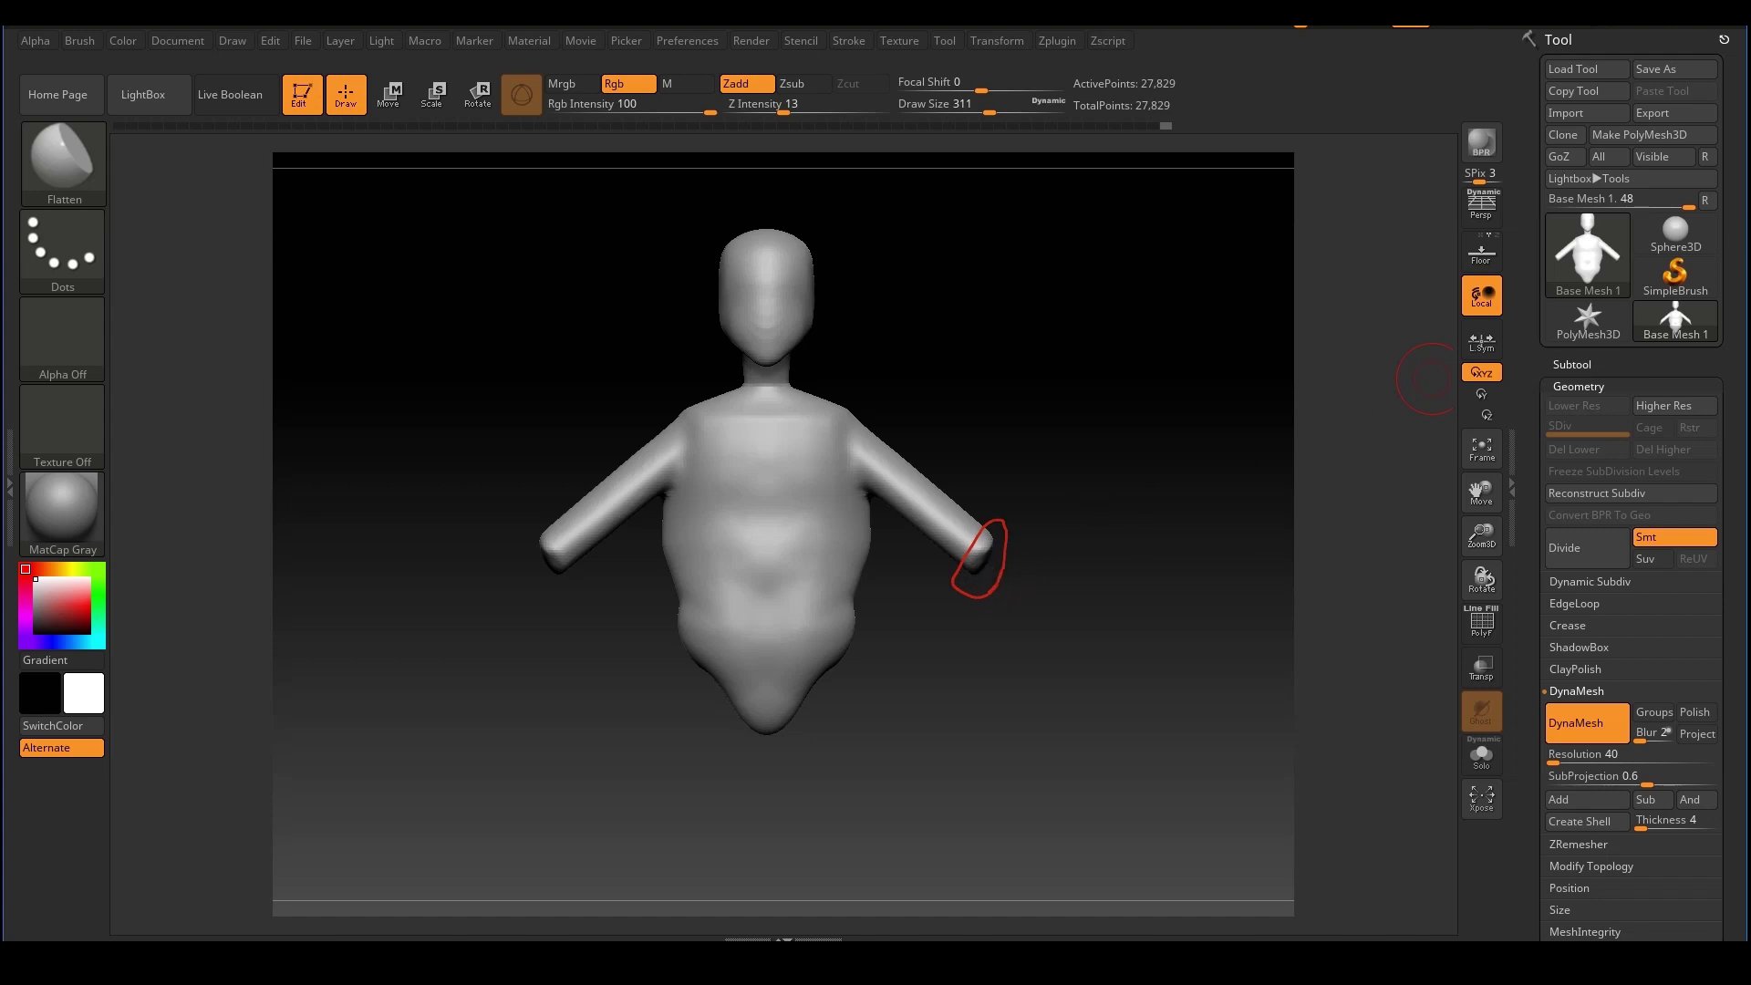
Choose MaskLasso as the masking brush
left_click_drag(1099, 606, 1196, 558)
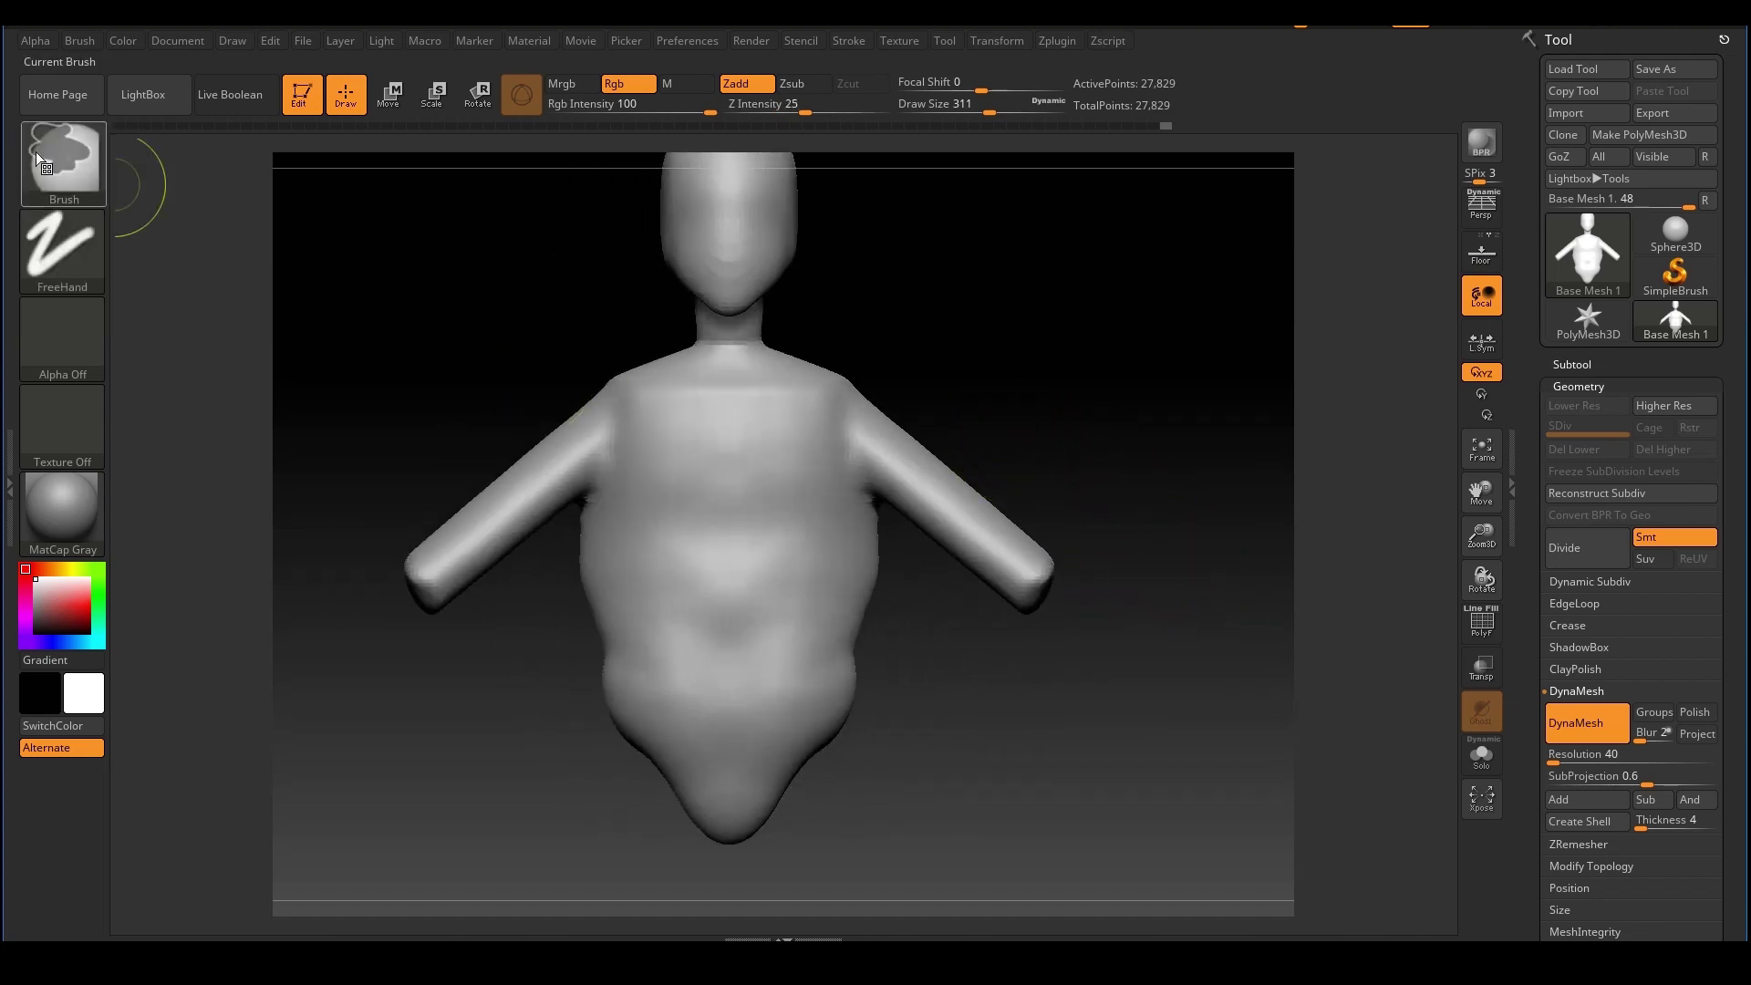
left_click(71, 165, "ctrl")
left_click(75, 166, "ctrl")
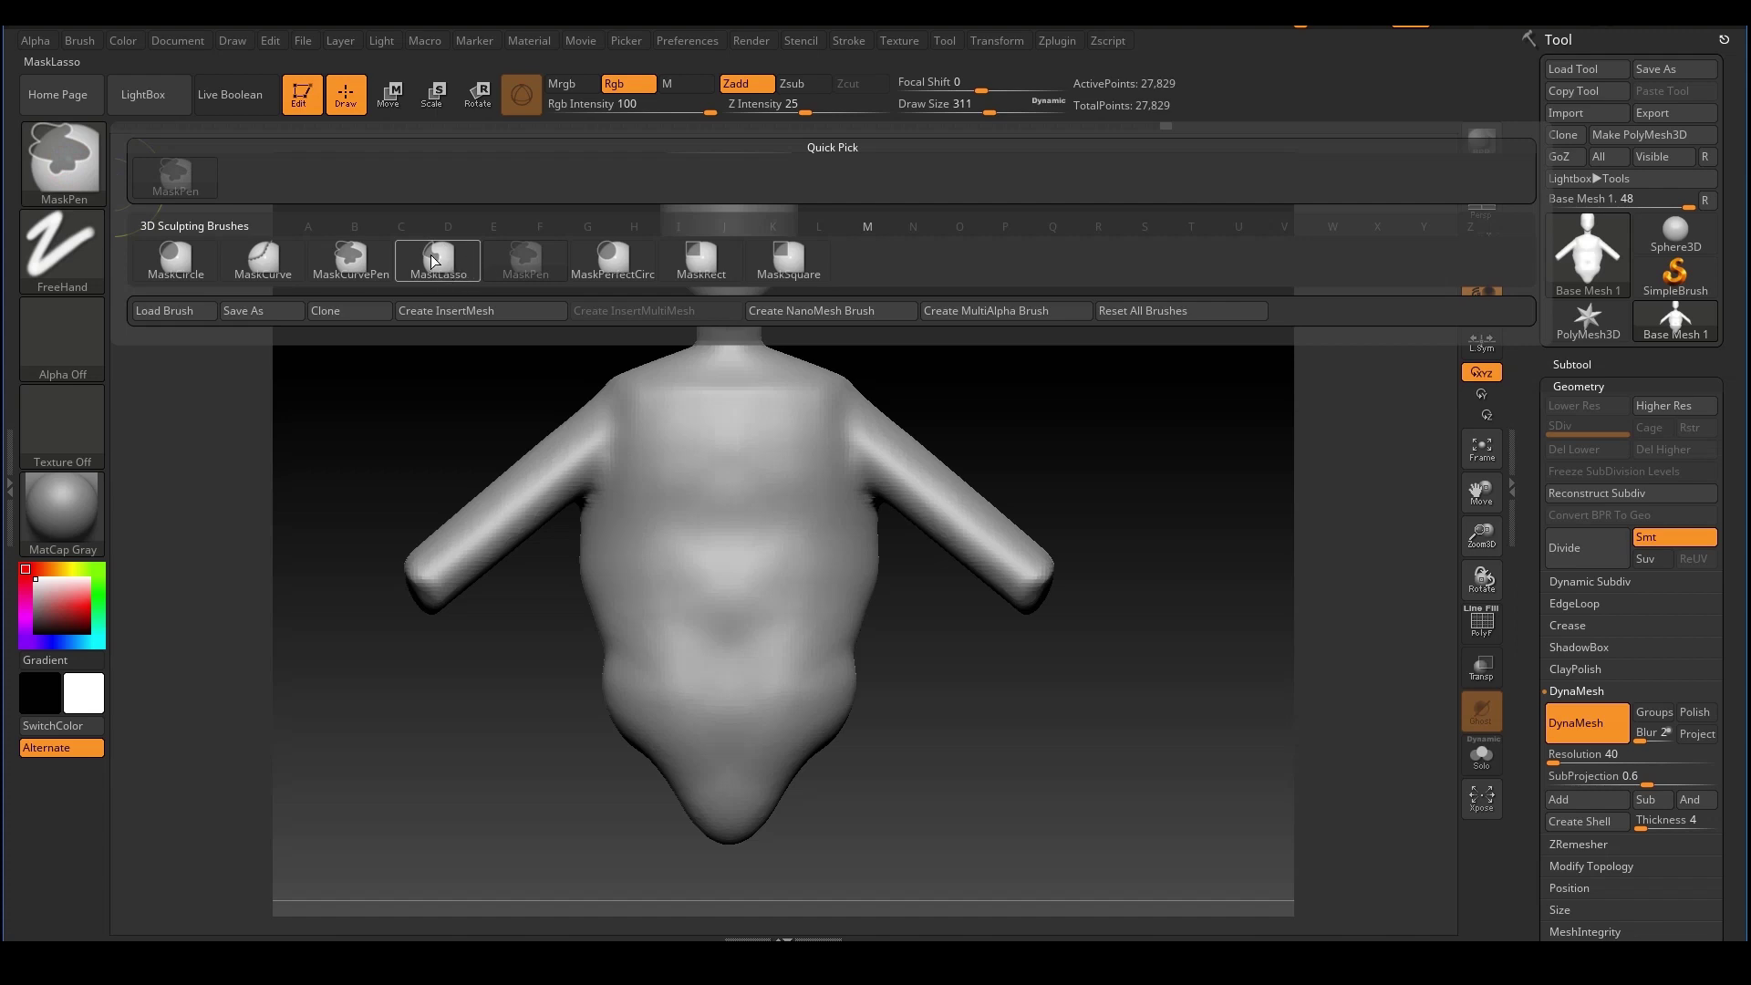
mouse_move(434, 263)
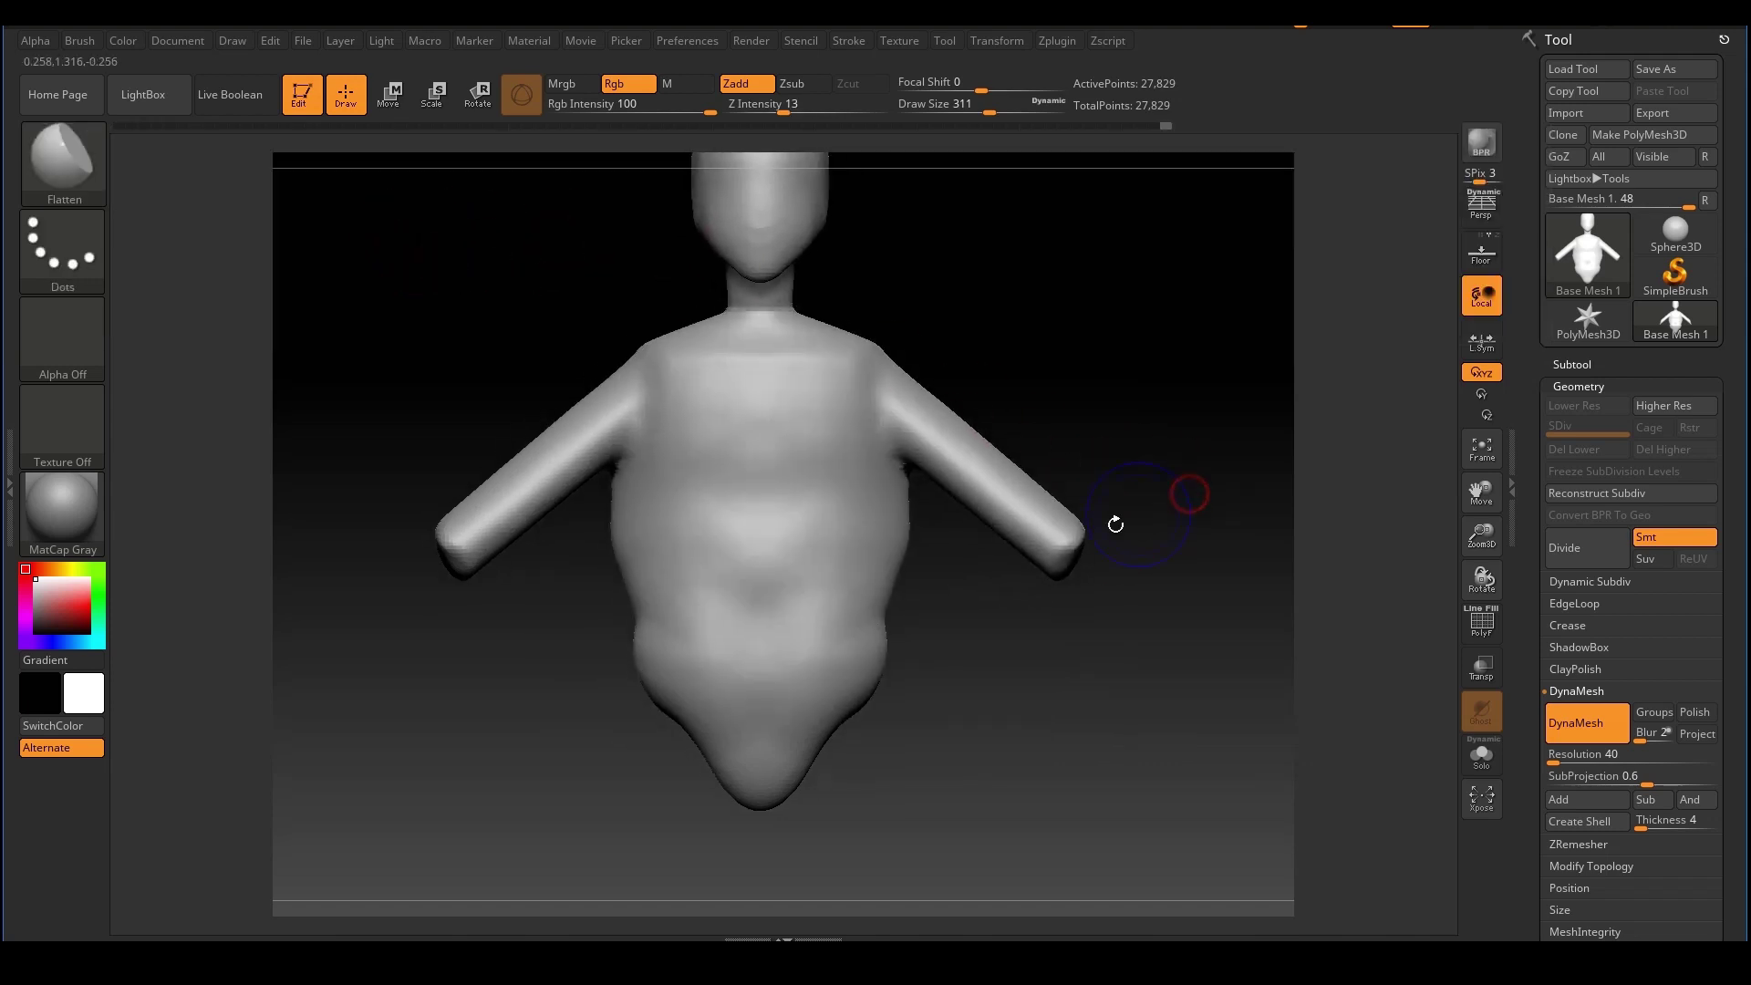
key("ctrl")
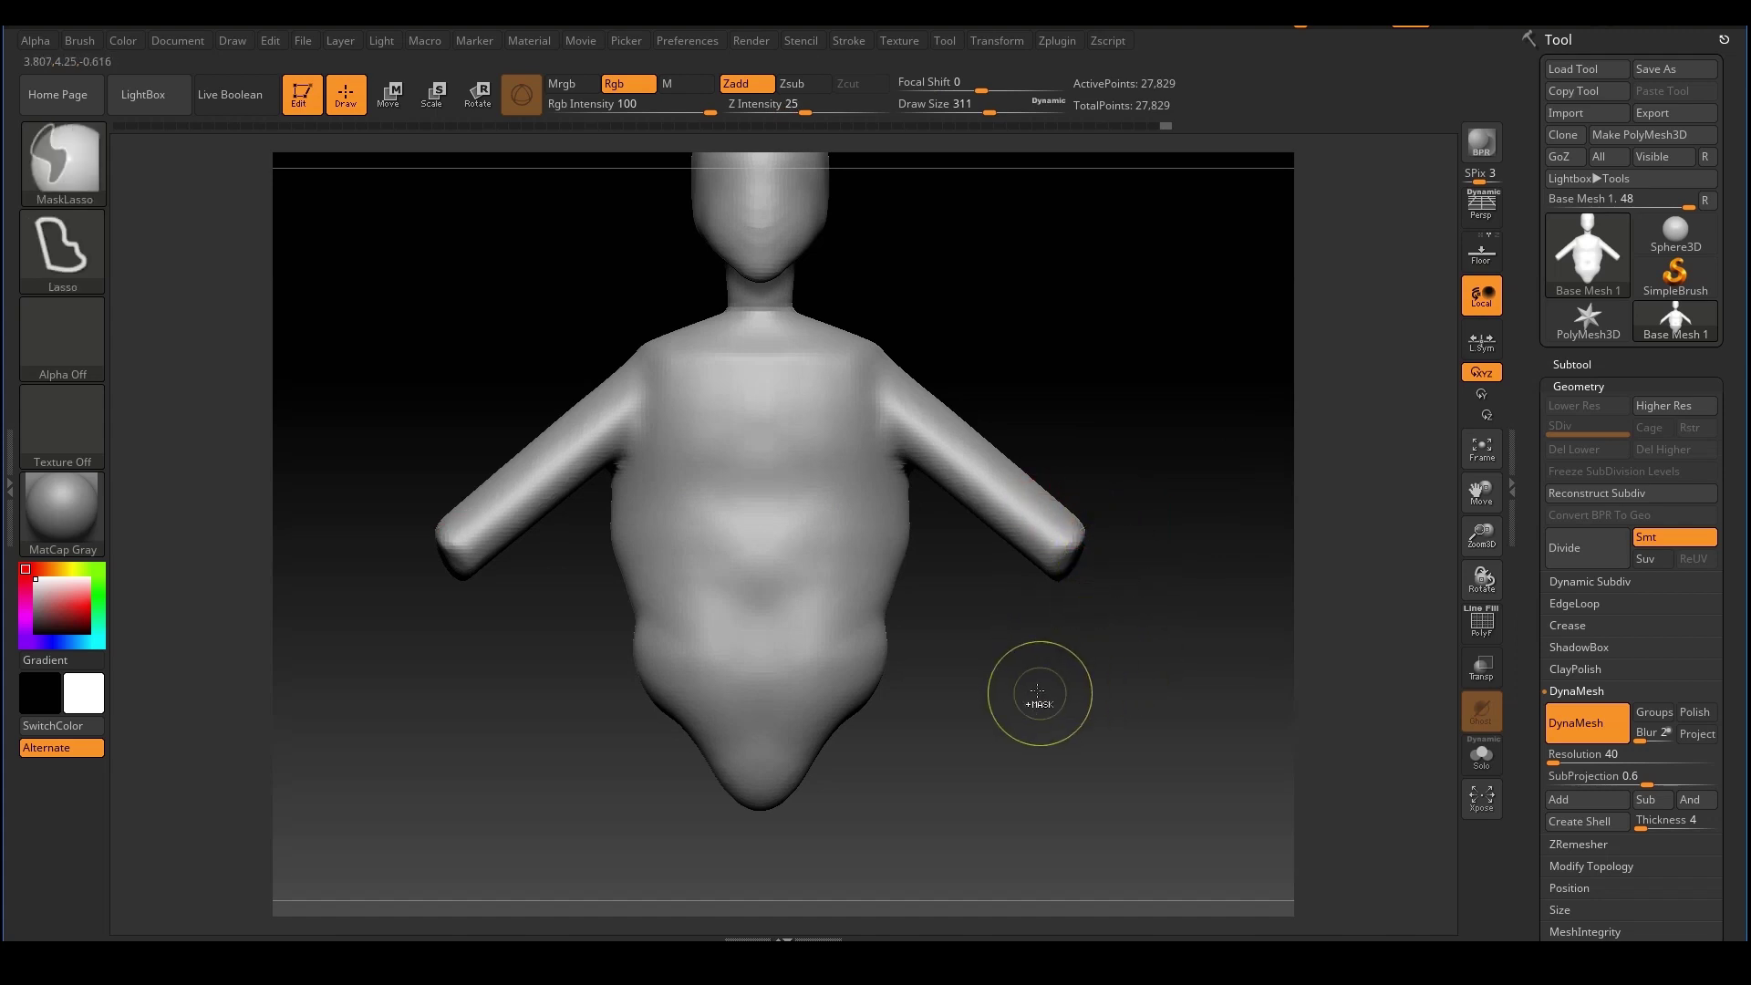
mouse_move(1110, 707)
left_mouse_down("ctrl")
mouse_move(1177, 647)
mouse_move(1222, 511)
mouse_move(1181, 461)
mouse_move(1115, 458)
left_mouse_up("ctrl")
left_click_drag(1066, 564, 1059, 673, "ctrl")
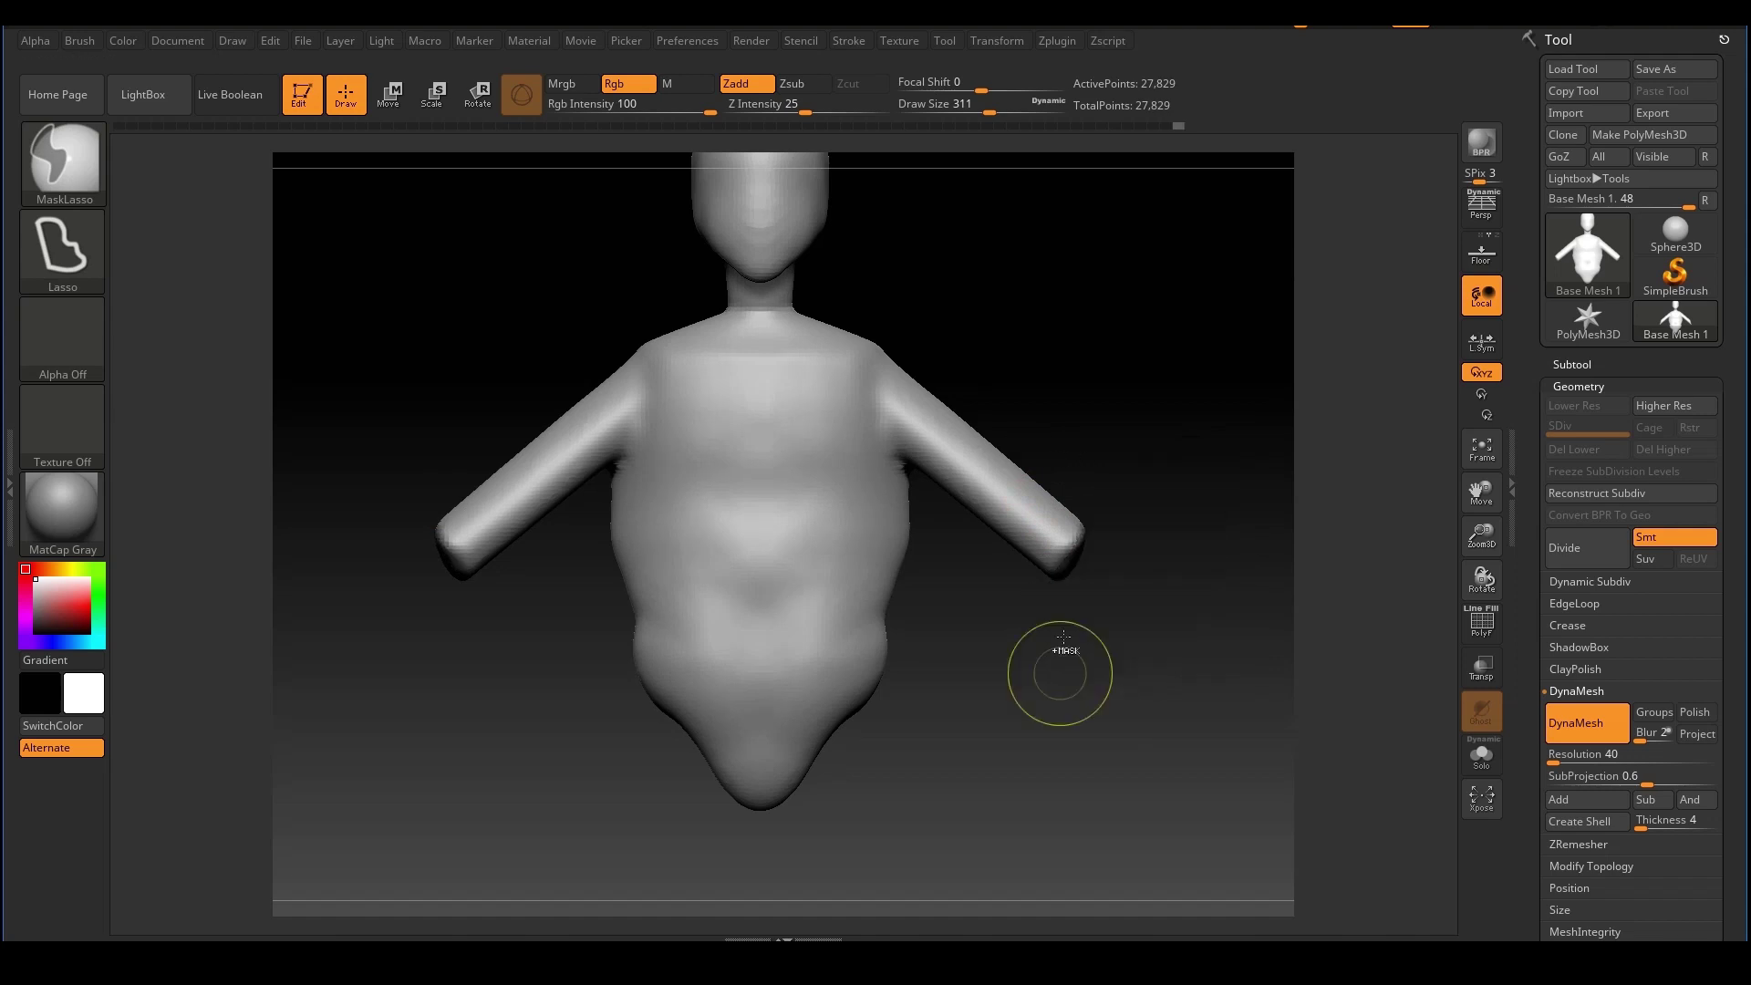
mouse_move(983, 739)
left_mouse_down("ctrl")
mouse_move(754, 461)
mouse_move(980, 775)
left_mouse_up("ctrl")
mouse_move(1064, 390)
left_mouse_down("ctrl")
mouse_move(877, 287)
mouse_move(878, 518)
mouse_move(1049, 465)
left_mouse_up("ctrl")
mouse_move(1196, 244)
left_mouse_down("ctrl")
mouse_move(707, 401)
mouse_move(1058, 593)
left_mouse_up("ctrl")
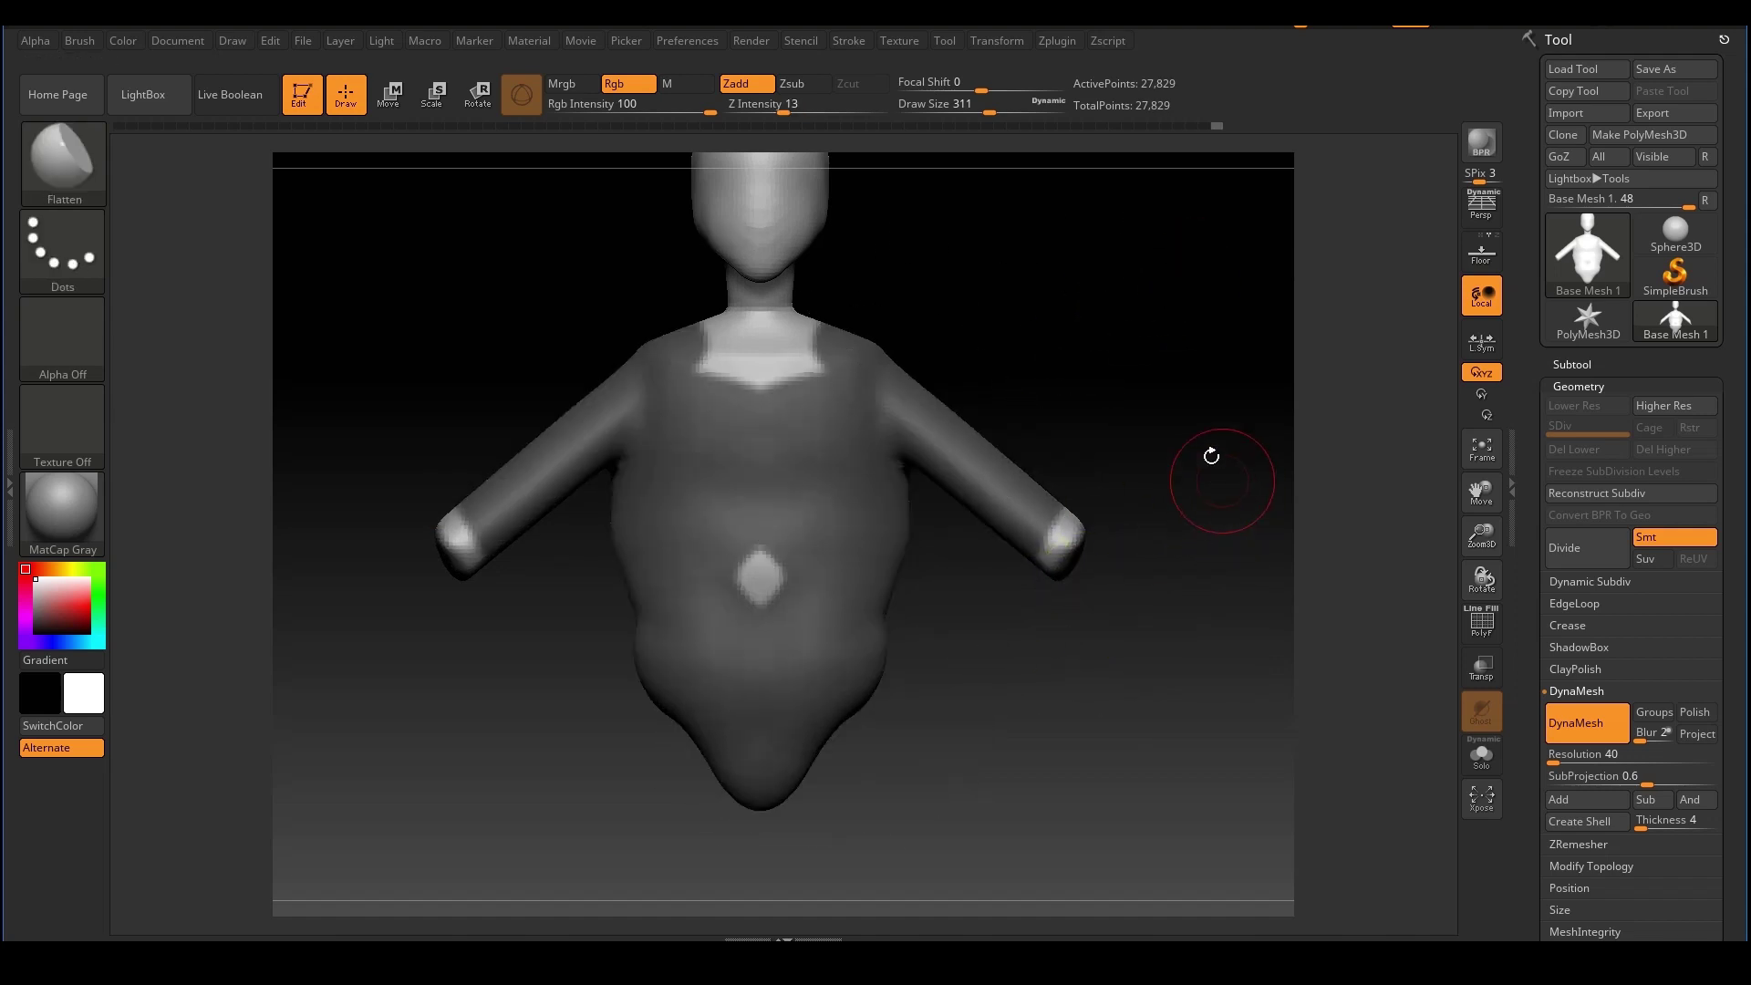
left_click_drag(1149, 328, 1090, 264, "ctrl")
Lasso-mask the tip of the arm and invert the mask so only the flat end stays unmasked
left_click_drag(1237, 514, 1175, 495, "alt")
mouse_move(1175, 496)
right_mouse_down("ctrl")
mouse_move(1174, 515)
mouse_move(1217, 539)
right_mouse_up("ctrl")
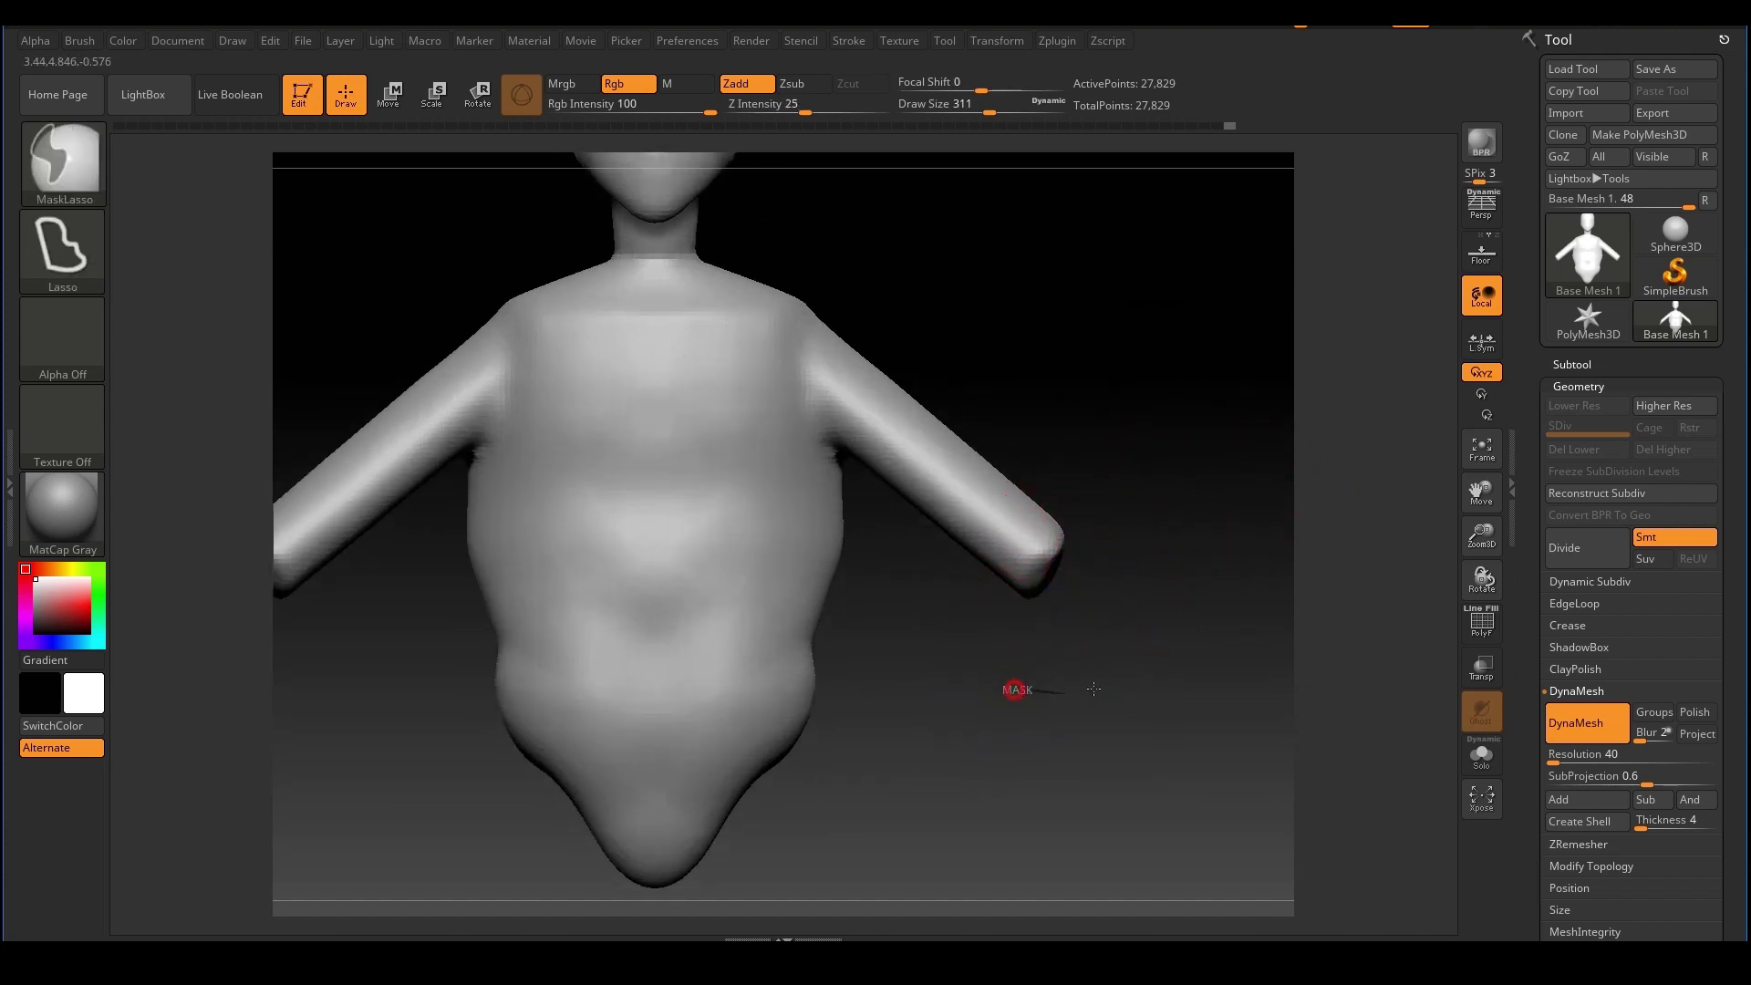
mouse_move(1013, 686)
left_mouse_down("ctrl")
mouse_move(1176, 550)
mouse_move(1139, 455)
left_mouse_up("ctrl")
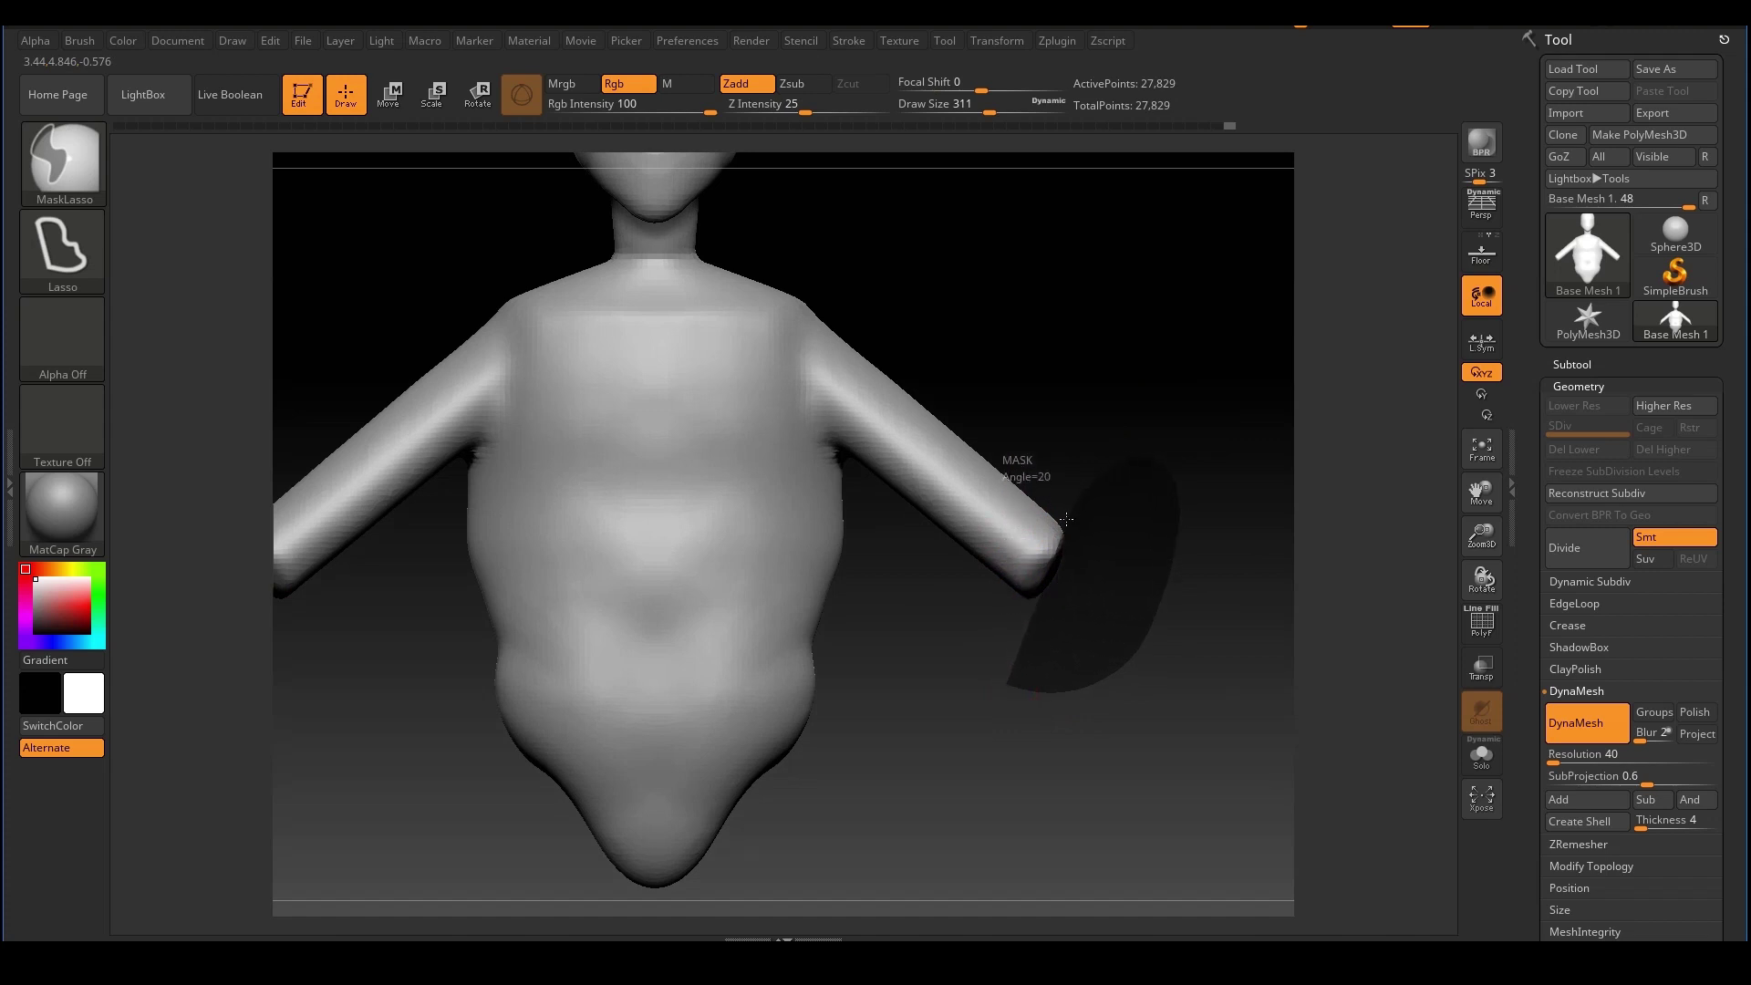
left_click_drag(1004, 611, 1005, 655, "ctrl")
mouse_move(1169, 605)
left_mouse_down()
mouse_move(1213, 590)
mouse_move(1145, 571)
mouse_move(1208, 524)
mouse_move(1168, 430)
mouse_move(1126, 528)
mouse_move(1107, 528)
mouse_move(1162, 547)
mouse_move(975, 664)
left_mouse_up()
key("ctrl")
left_click(1095, 345, "ctrl")
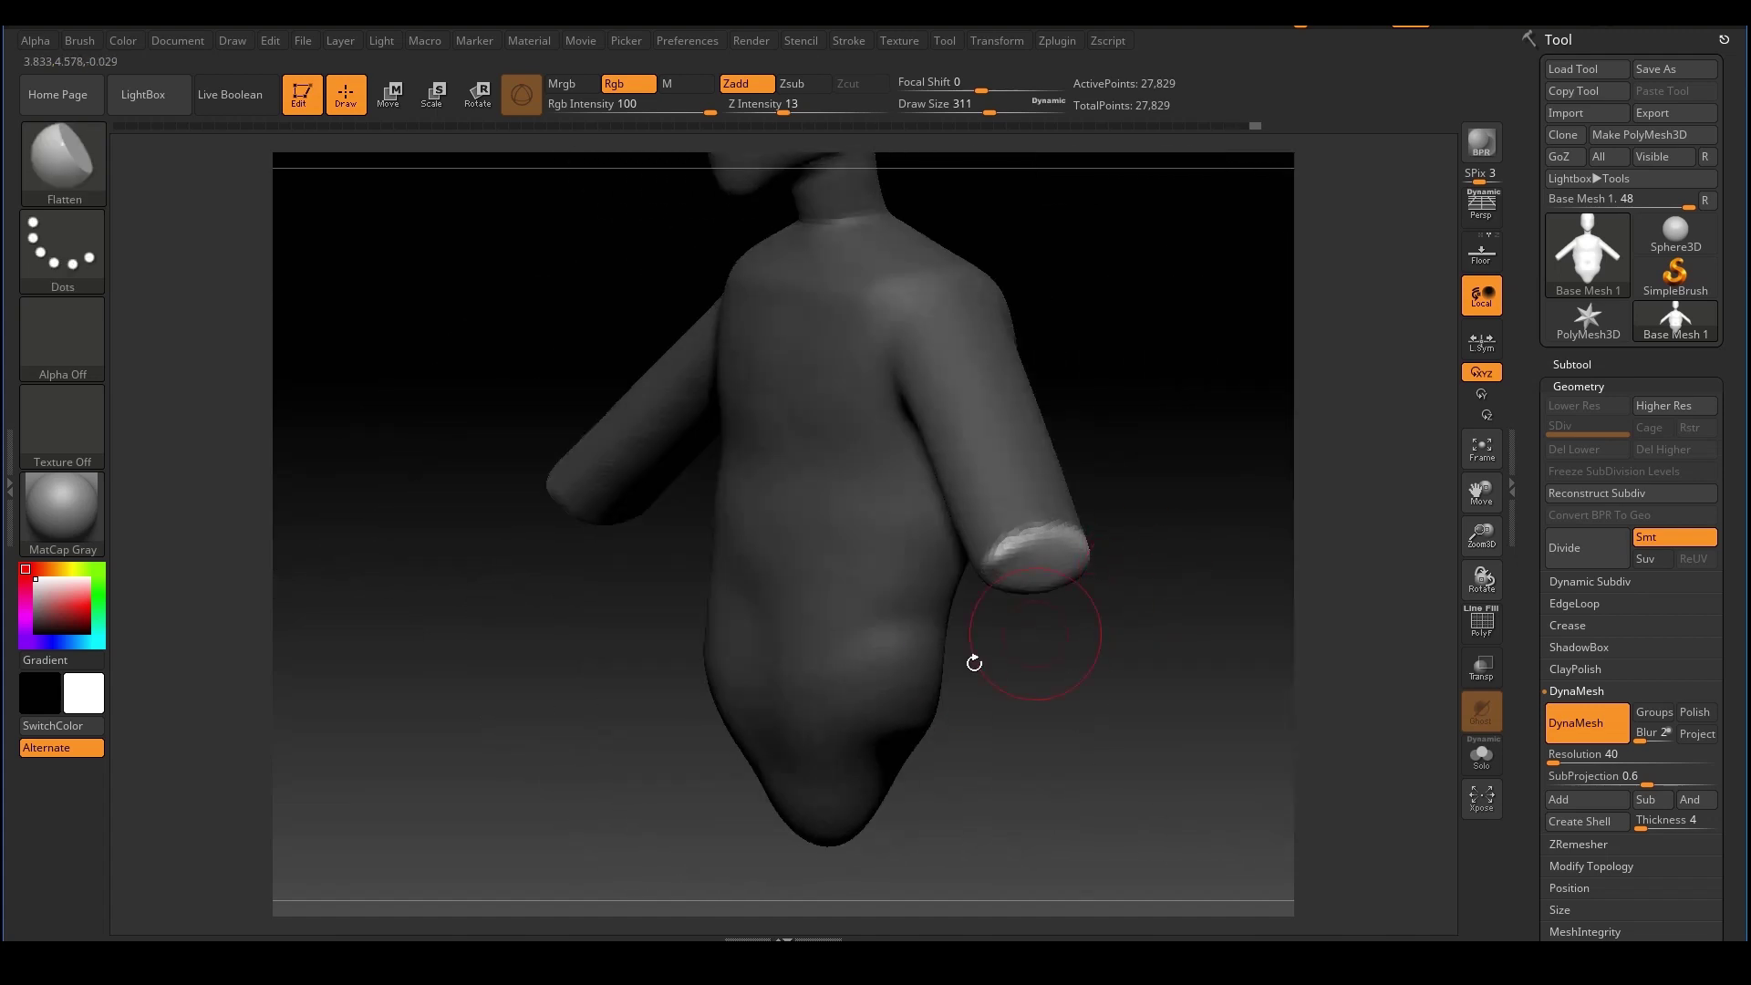
Extrude the unmasked arm ends about 2.41 outward along the arm axis with the Move gizmo to form the forearms
left_click_drag(1138, 675, 1176, 708)
right_click_drag(1248, 644, 1180, 562, "ctrl")
left_click_drag(1181, 563, 1141, 524)
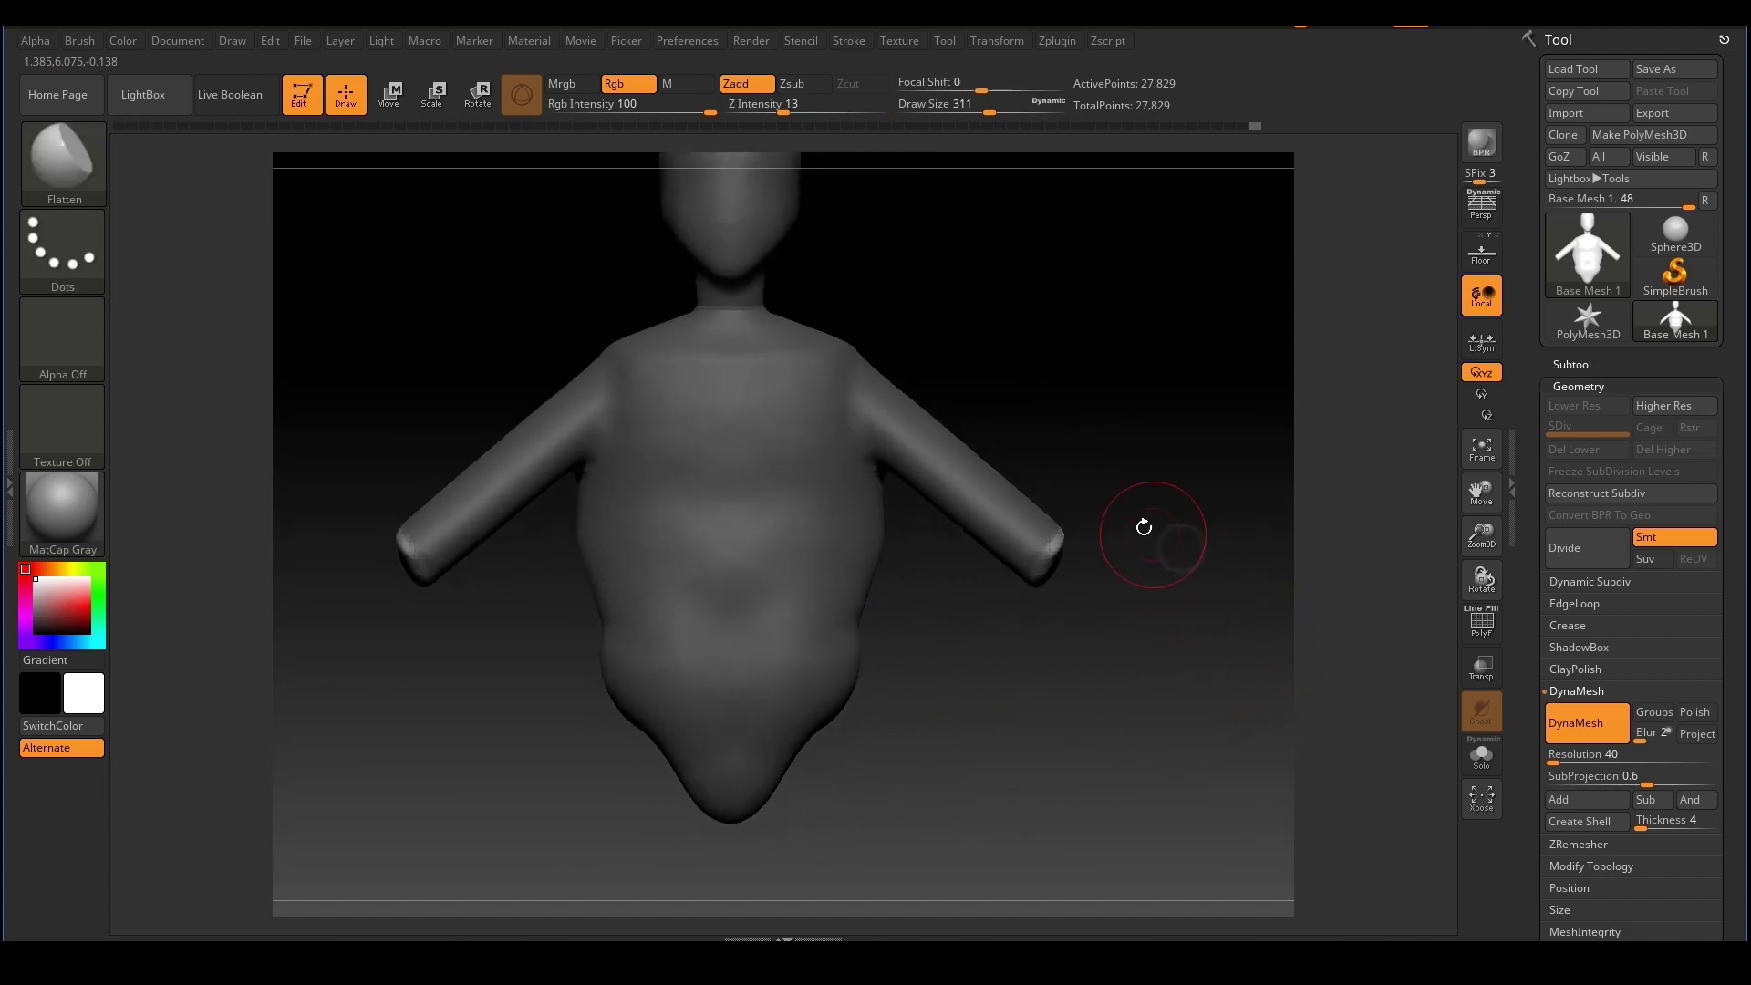
key("w")
left_click_drag(1177, 426, 1285, 385, "alt")
right_click_drag(639, 433, 629, 491, "ctrl")
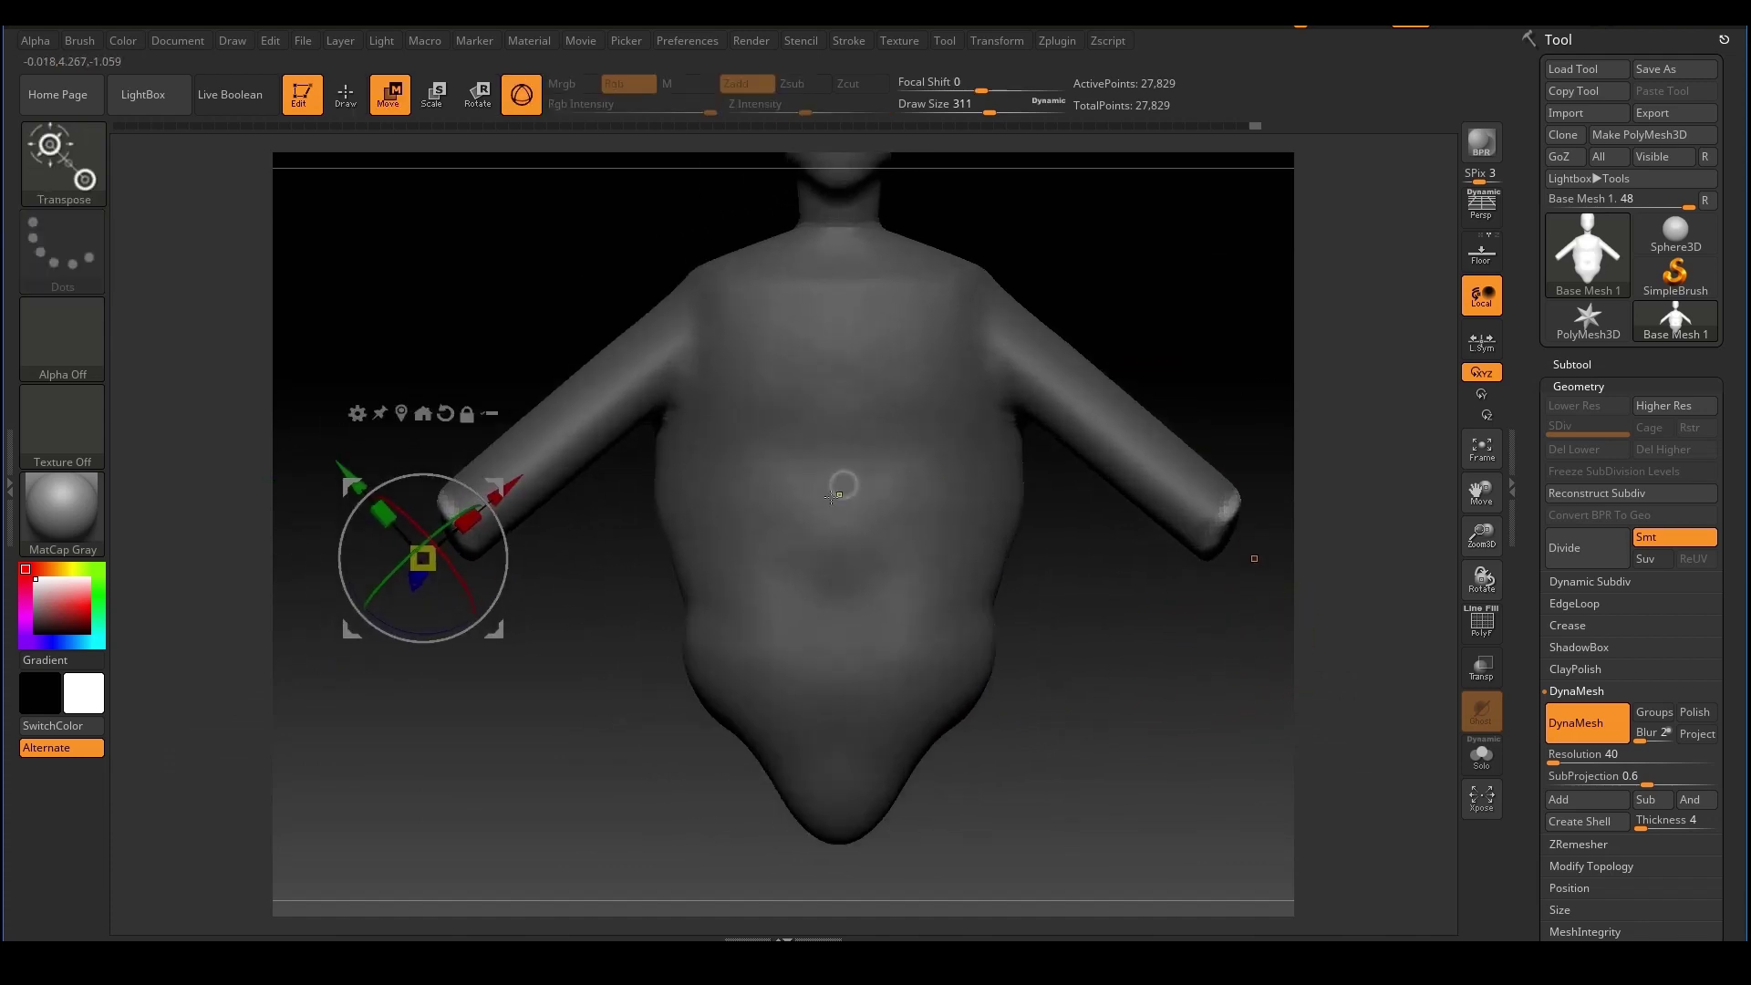
left_click_drag(629, 491, 888, 469, "alt")
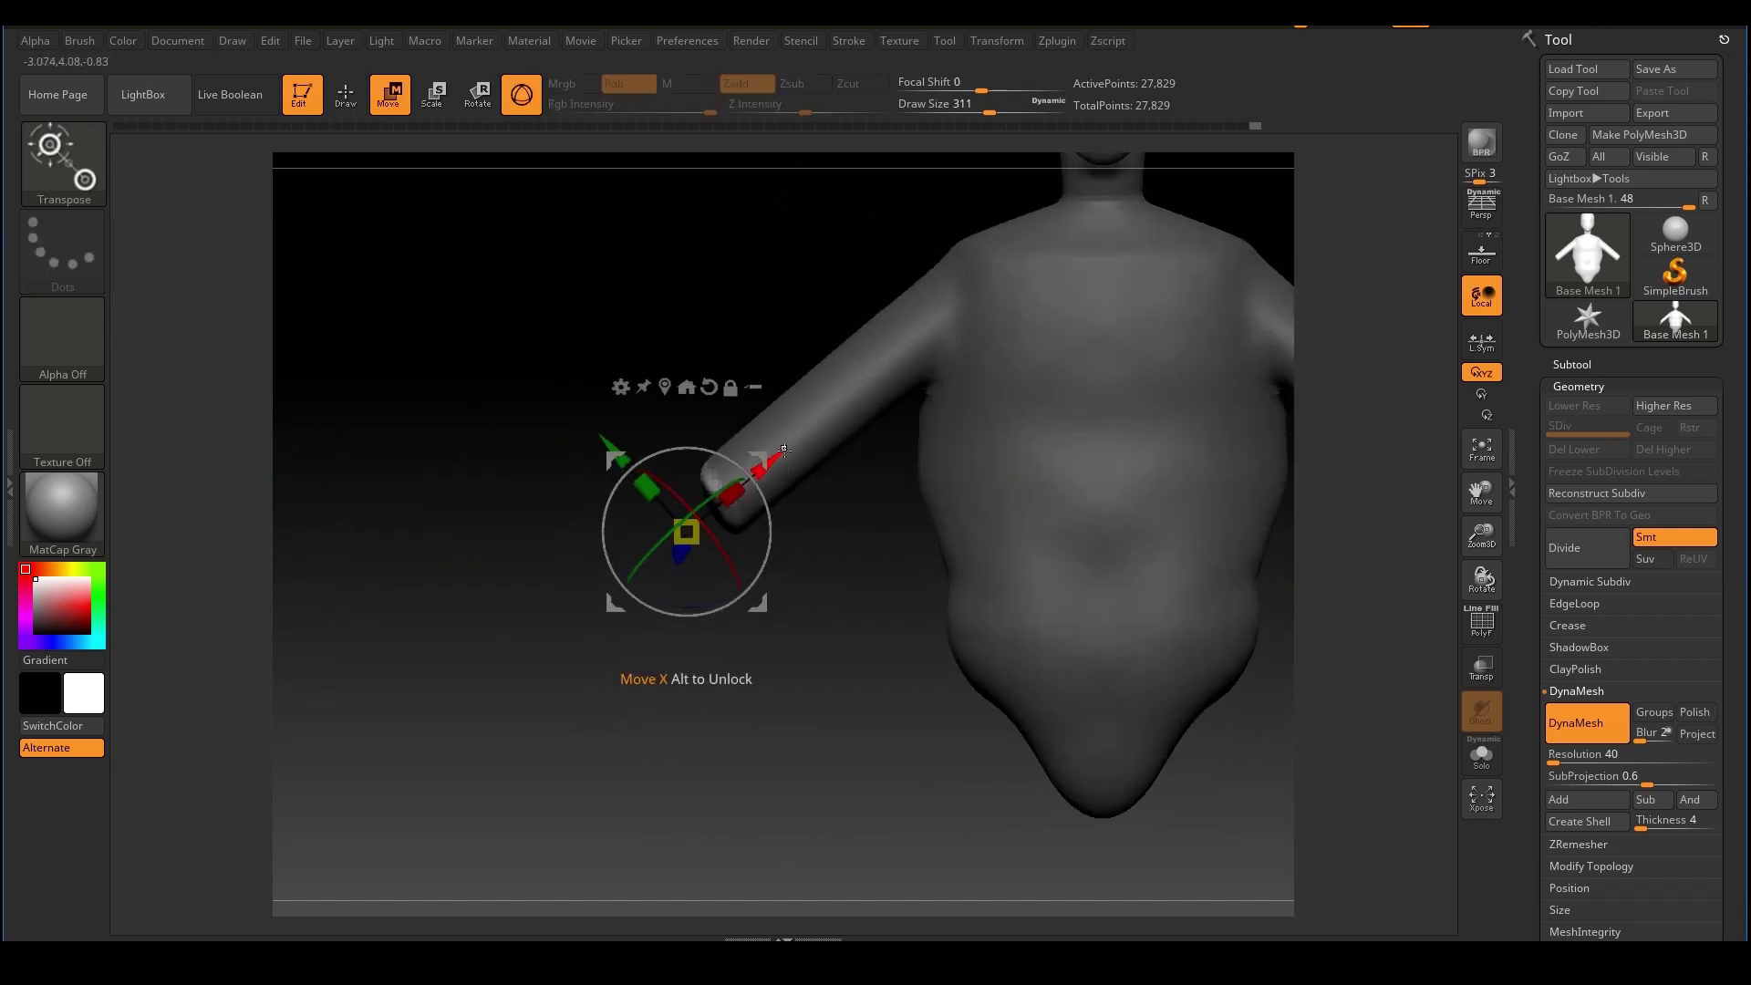
left_click_drag(778, 458, 603, 623, "ctrl")
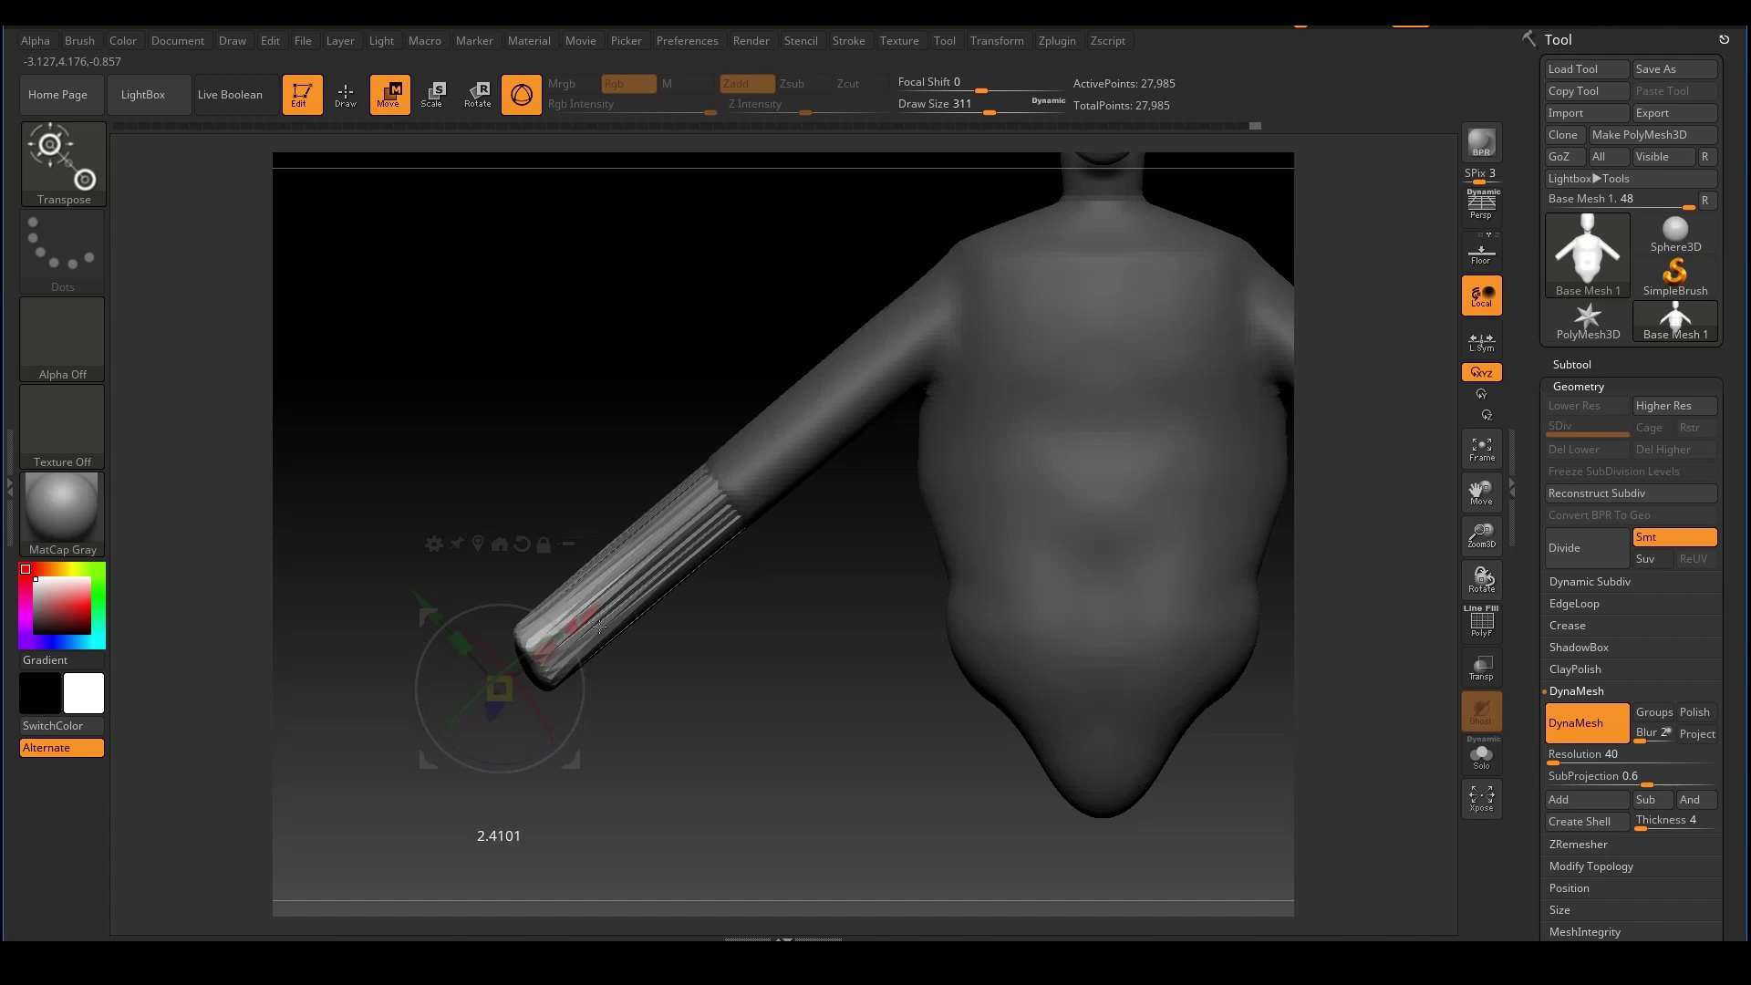
Move the extruded forearm ends forward by about 1.23 and outward along the arm by about 0.1
right_click_drag(1012, 523, 945, 460, "ctrl")
right_click_drag(946, 460, 772, 503, "alt")
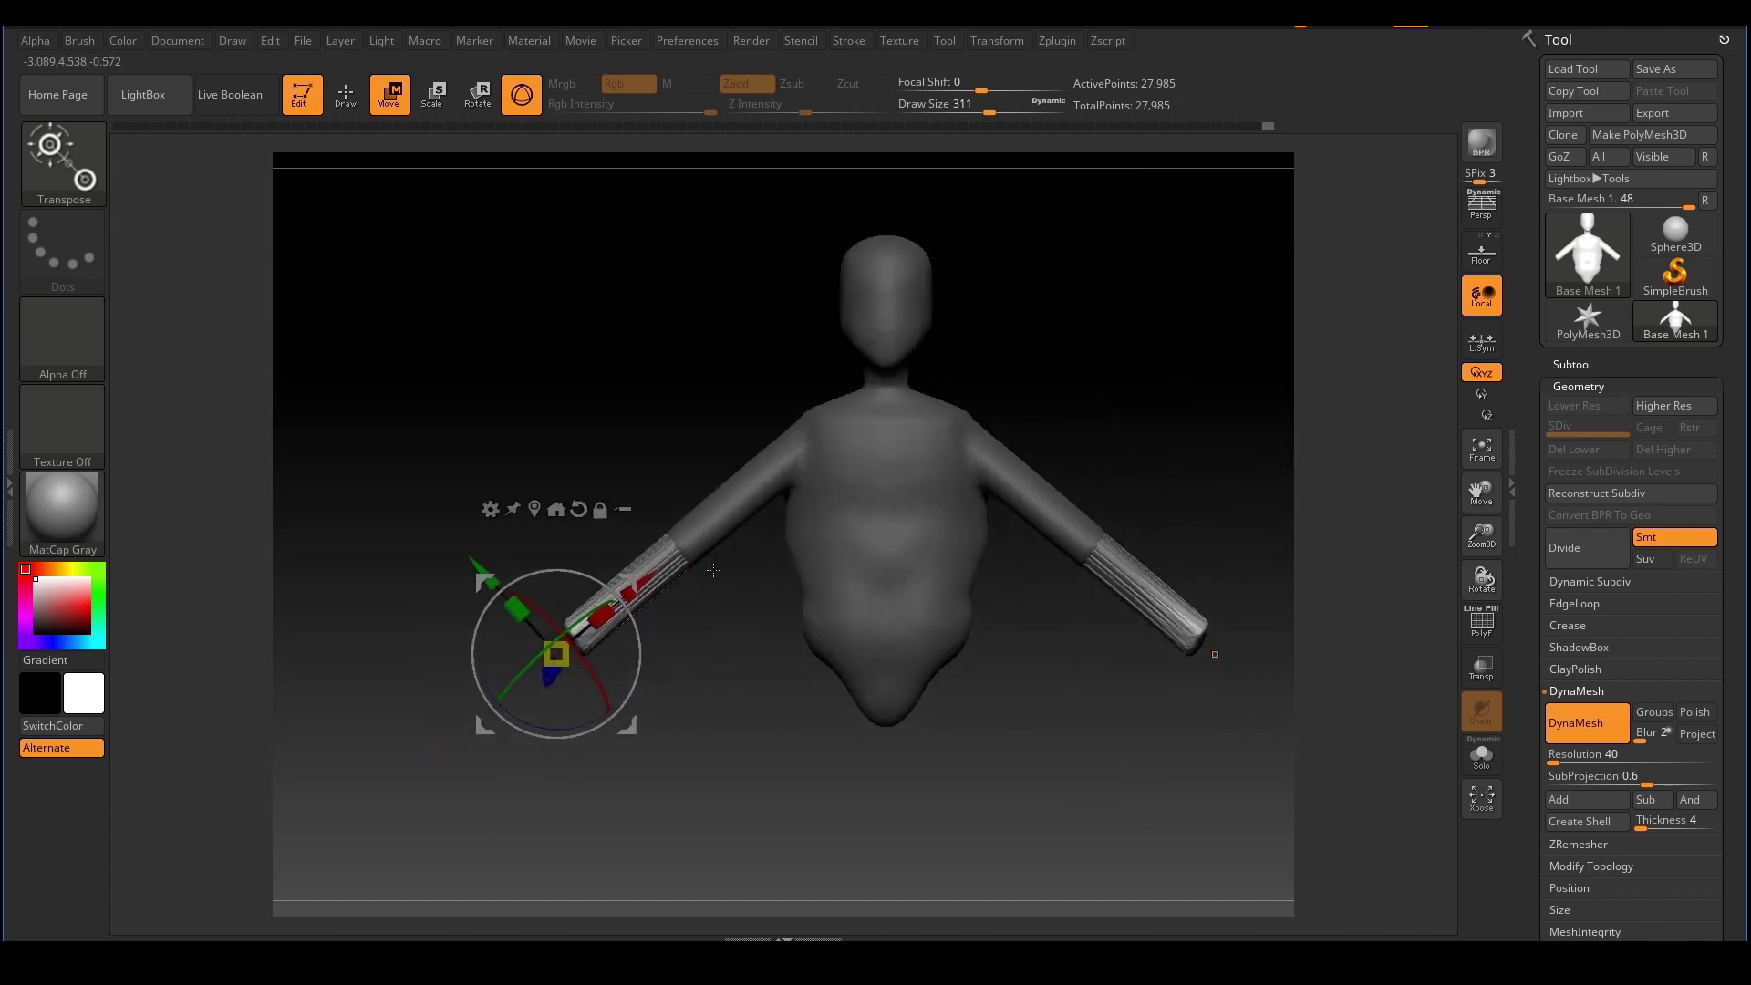
left_click_drag(648, 576, 639, 585)
right_click_drag(1022, 383, 1031, 296)
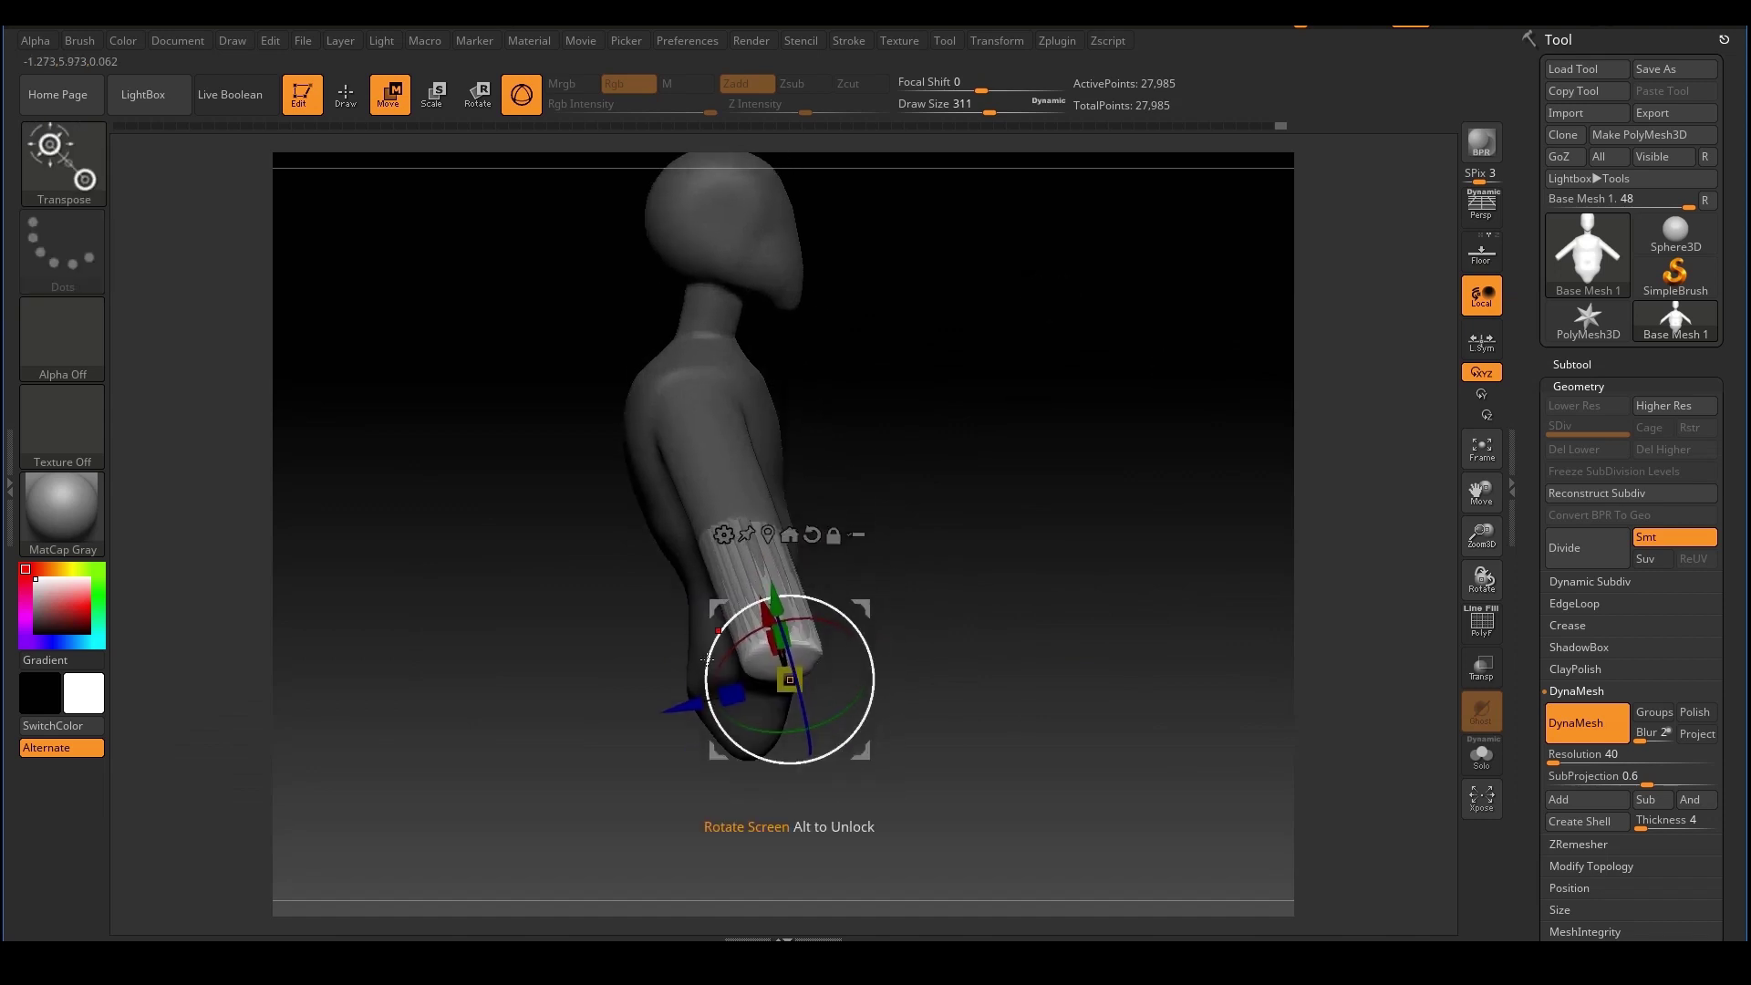
left_click_drag(679, 708, 761, 689)
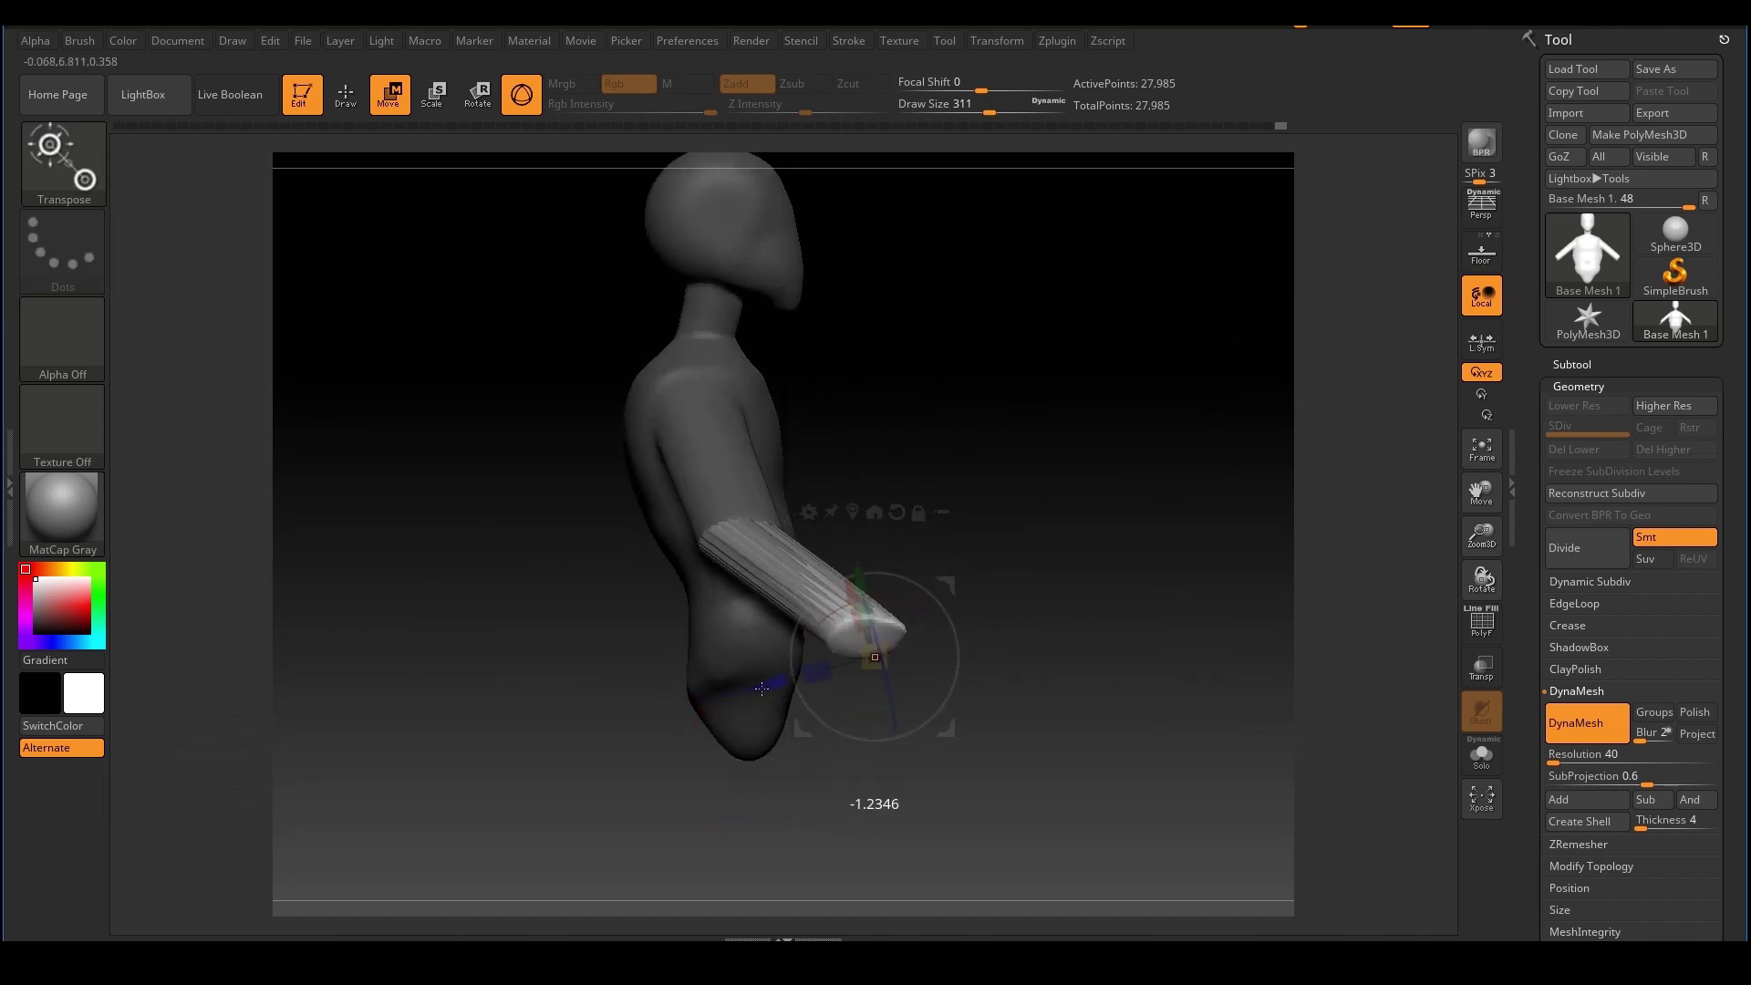
right_click_drag(1350, 402, 1187, 407, "shift")
right_click_drag(1187, 407, 1163, 373, "alt")
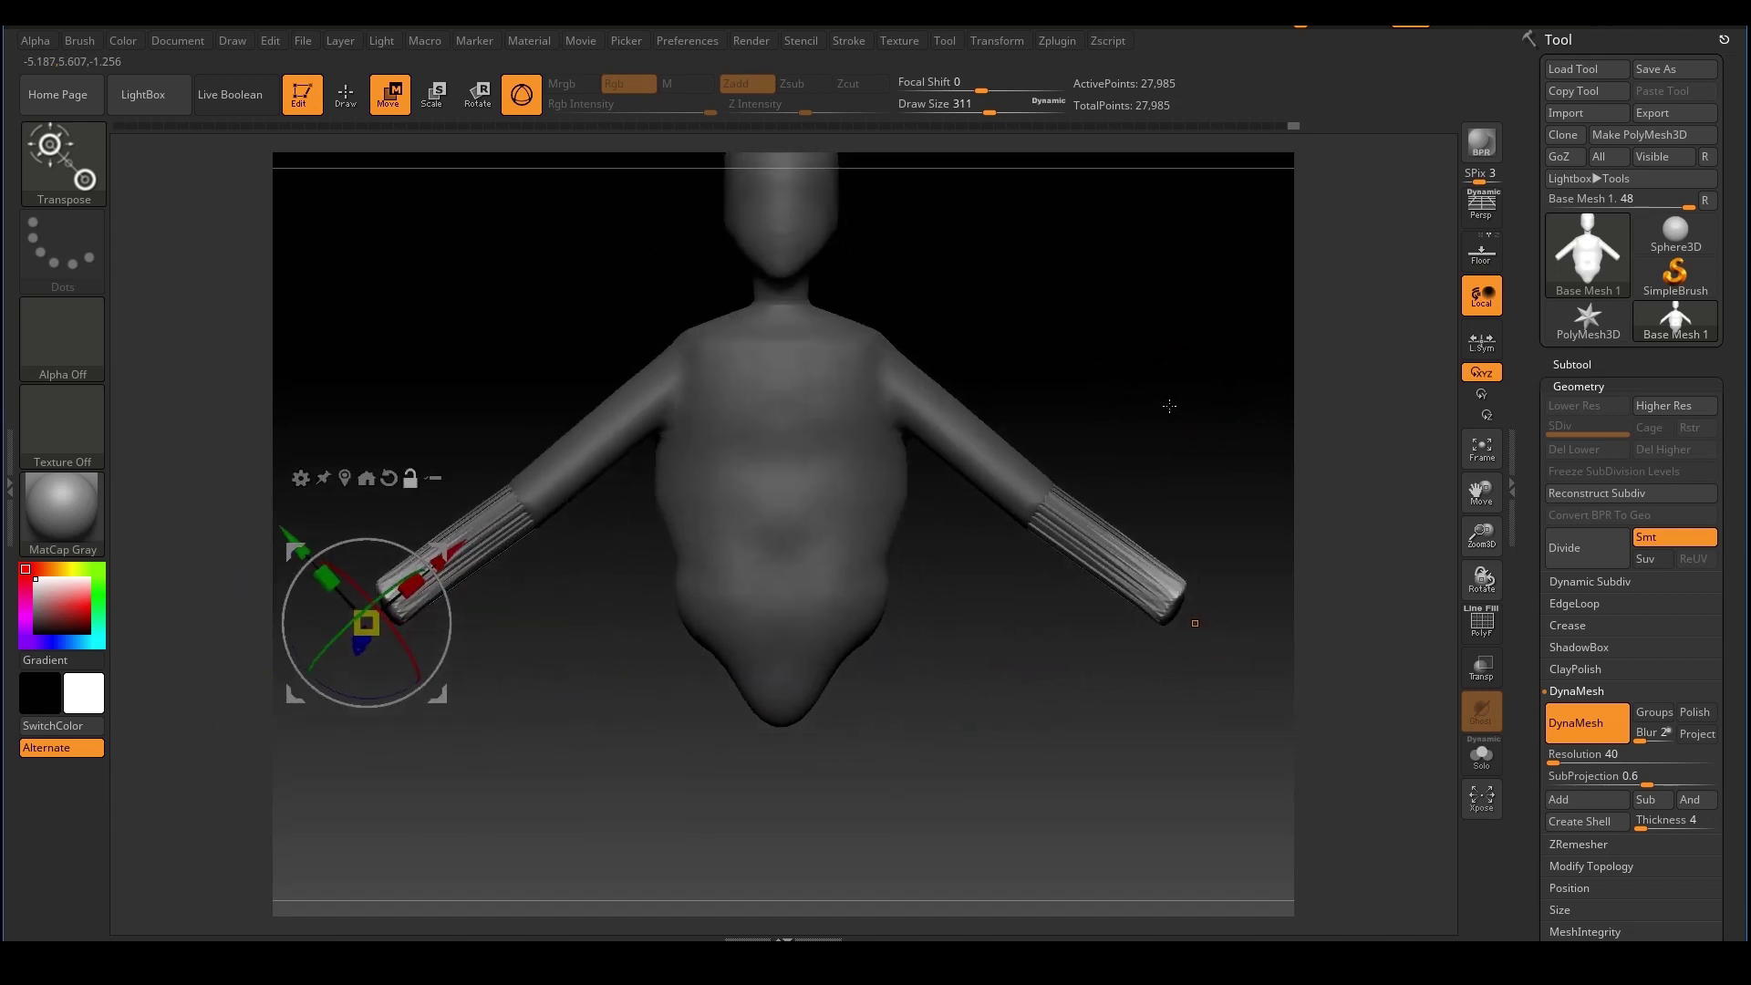
left_click_drag(451, 553, 449, 561)
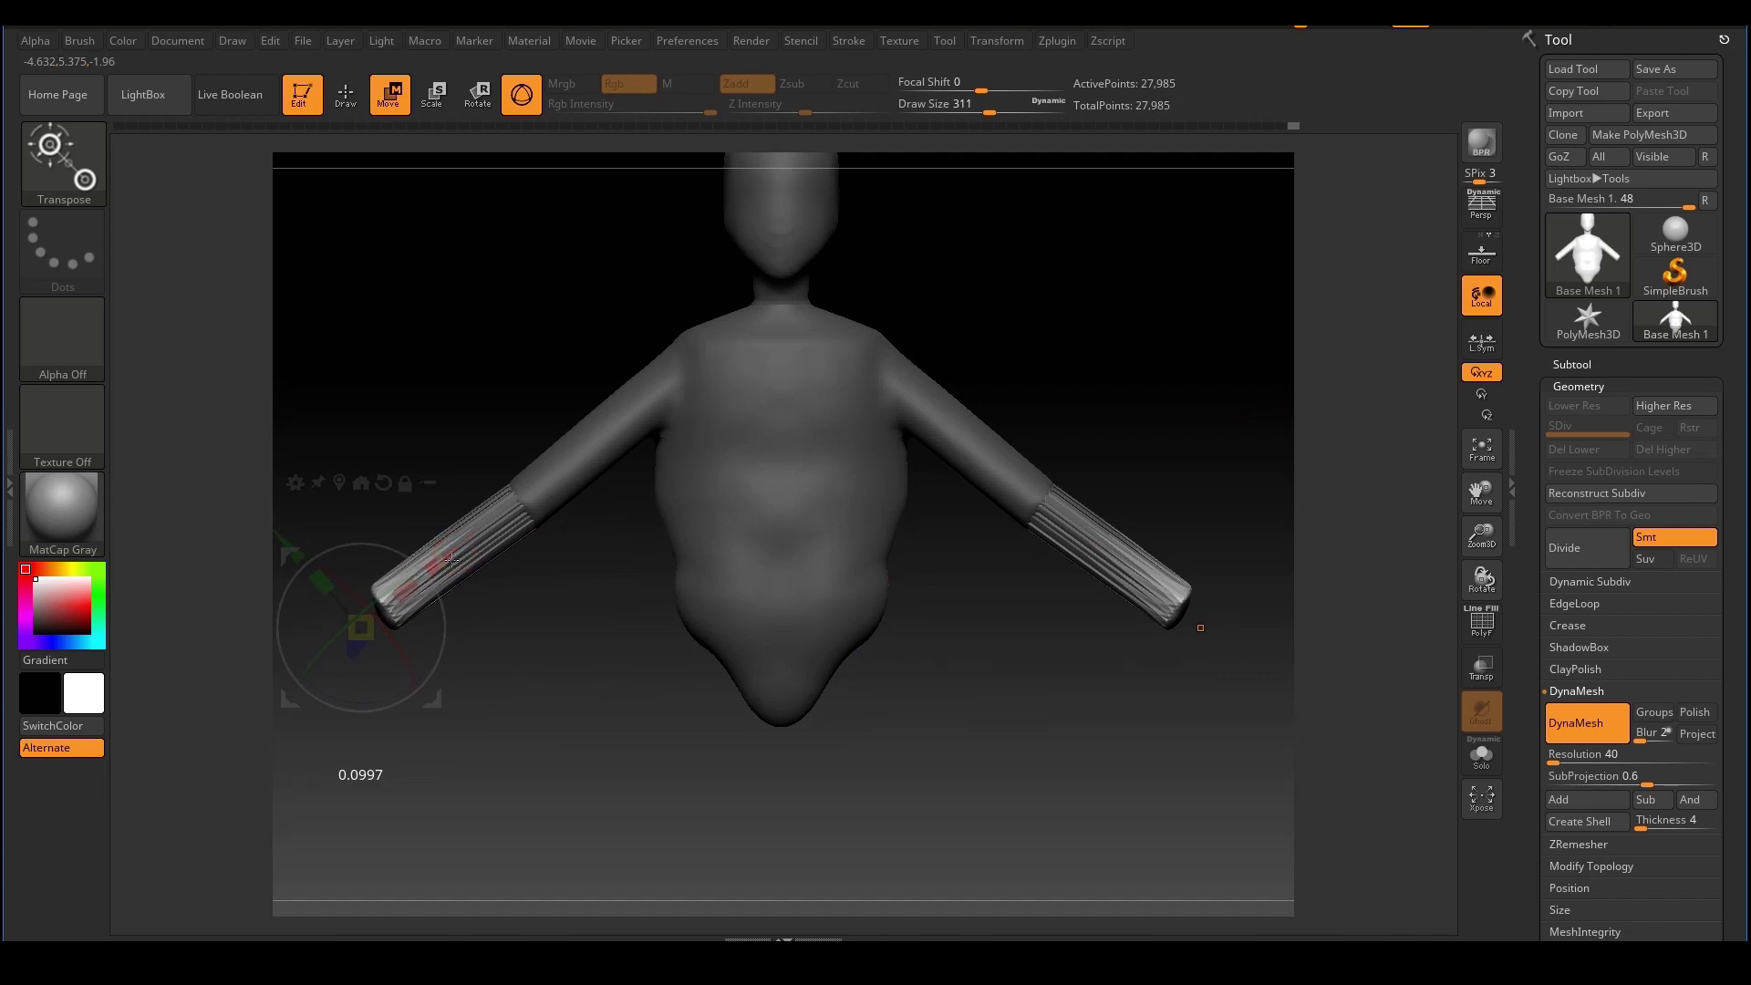
right_click_drag(1208, 395, 1243, 428)
Return to Draw mode, clear the mask and remesh the extruded forearms with DynaMesh
left_click(345, 101)
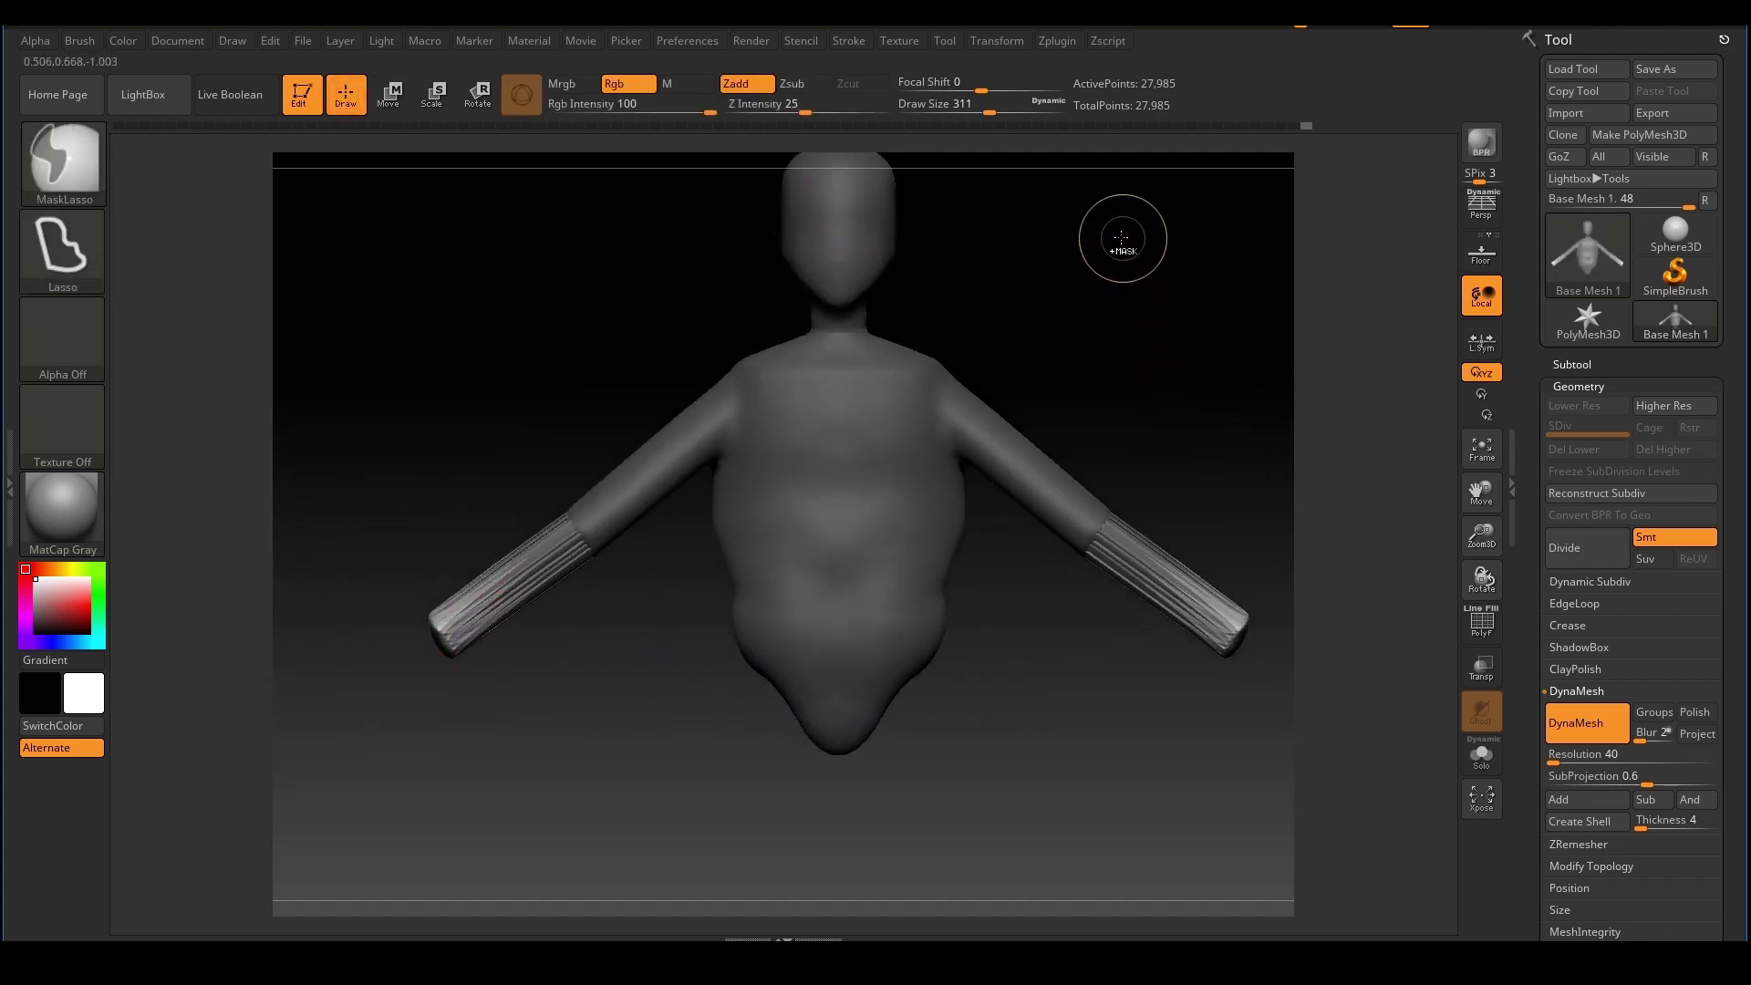
left_click_drag(1120, 237, 1268, 438, "ctrl")
mouse_move(1225, 330)
right_mouse_down("alt")
mouse_move(1163, 387)
mouse_move(1157, 371)
right_mouse_up("alt")
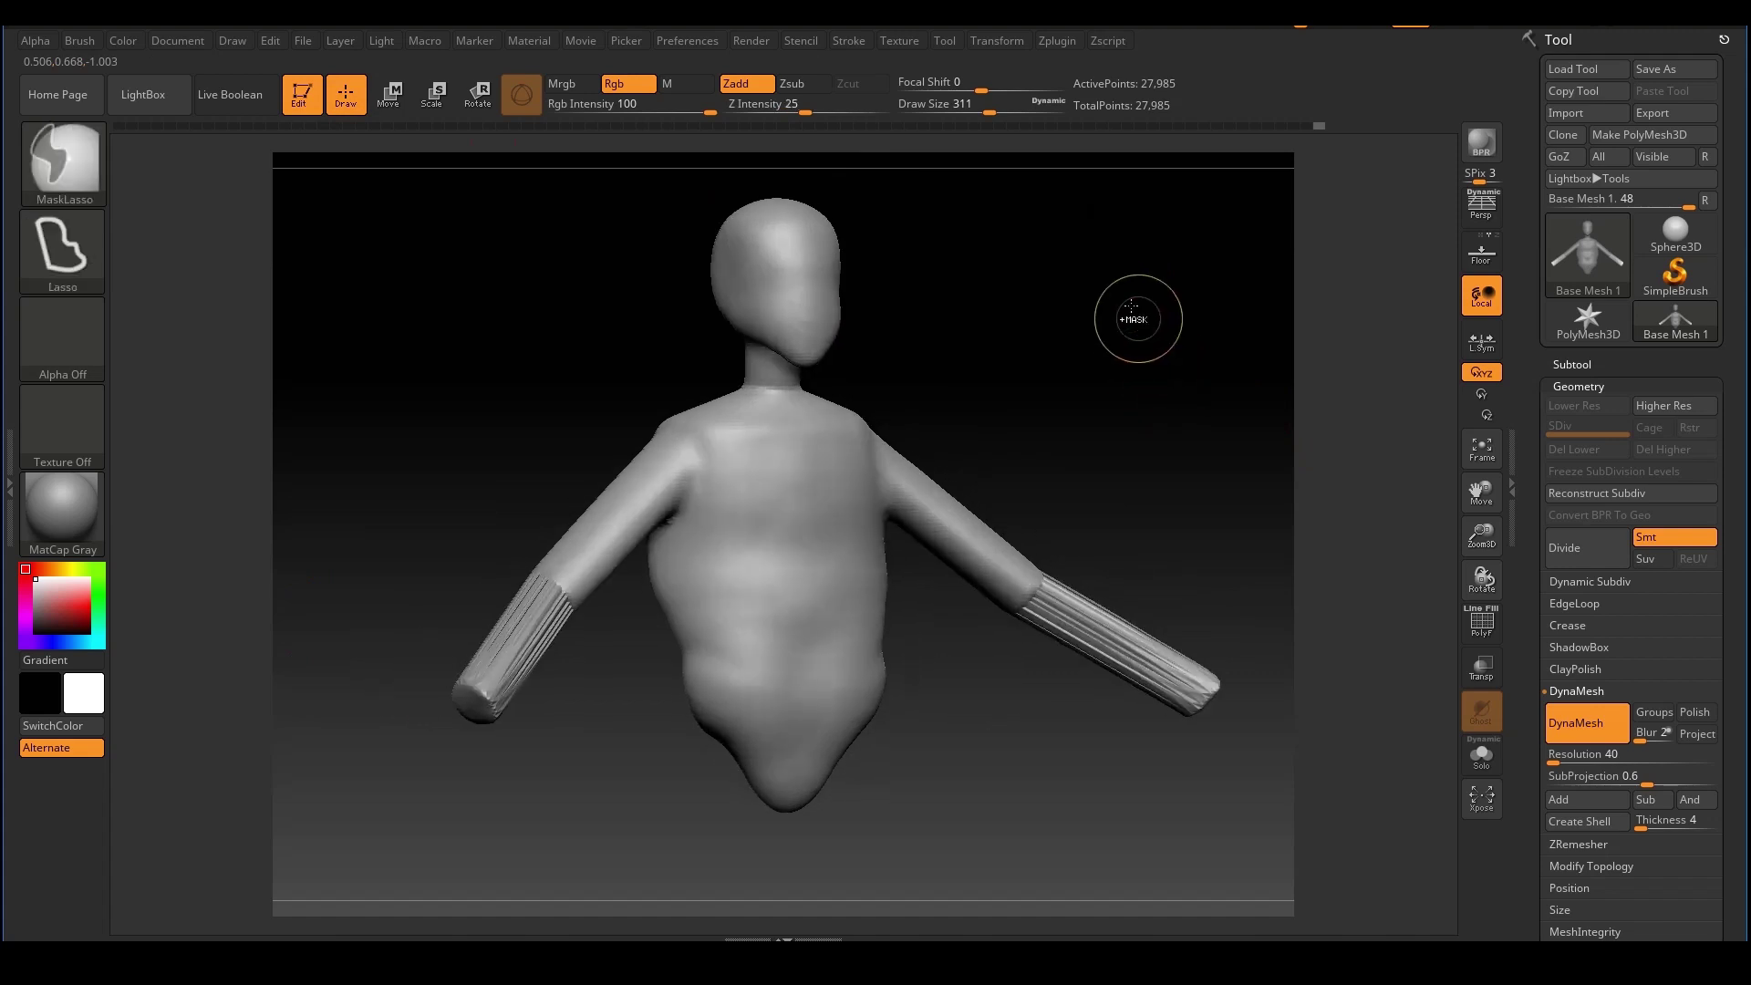
left_click_drag(1240, 476, 1317, 443, "ctrl")
Set the draw size to 386 and smooth the elbow seam from all sides where the forearm joins the upper arm
right_click_drag(1300, 415, 1246, 452)
key("s")
left_click_drag(1077, 602, 1089, 602)
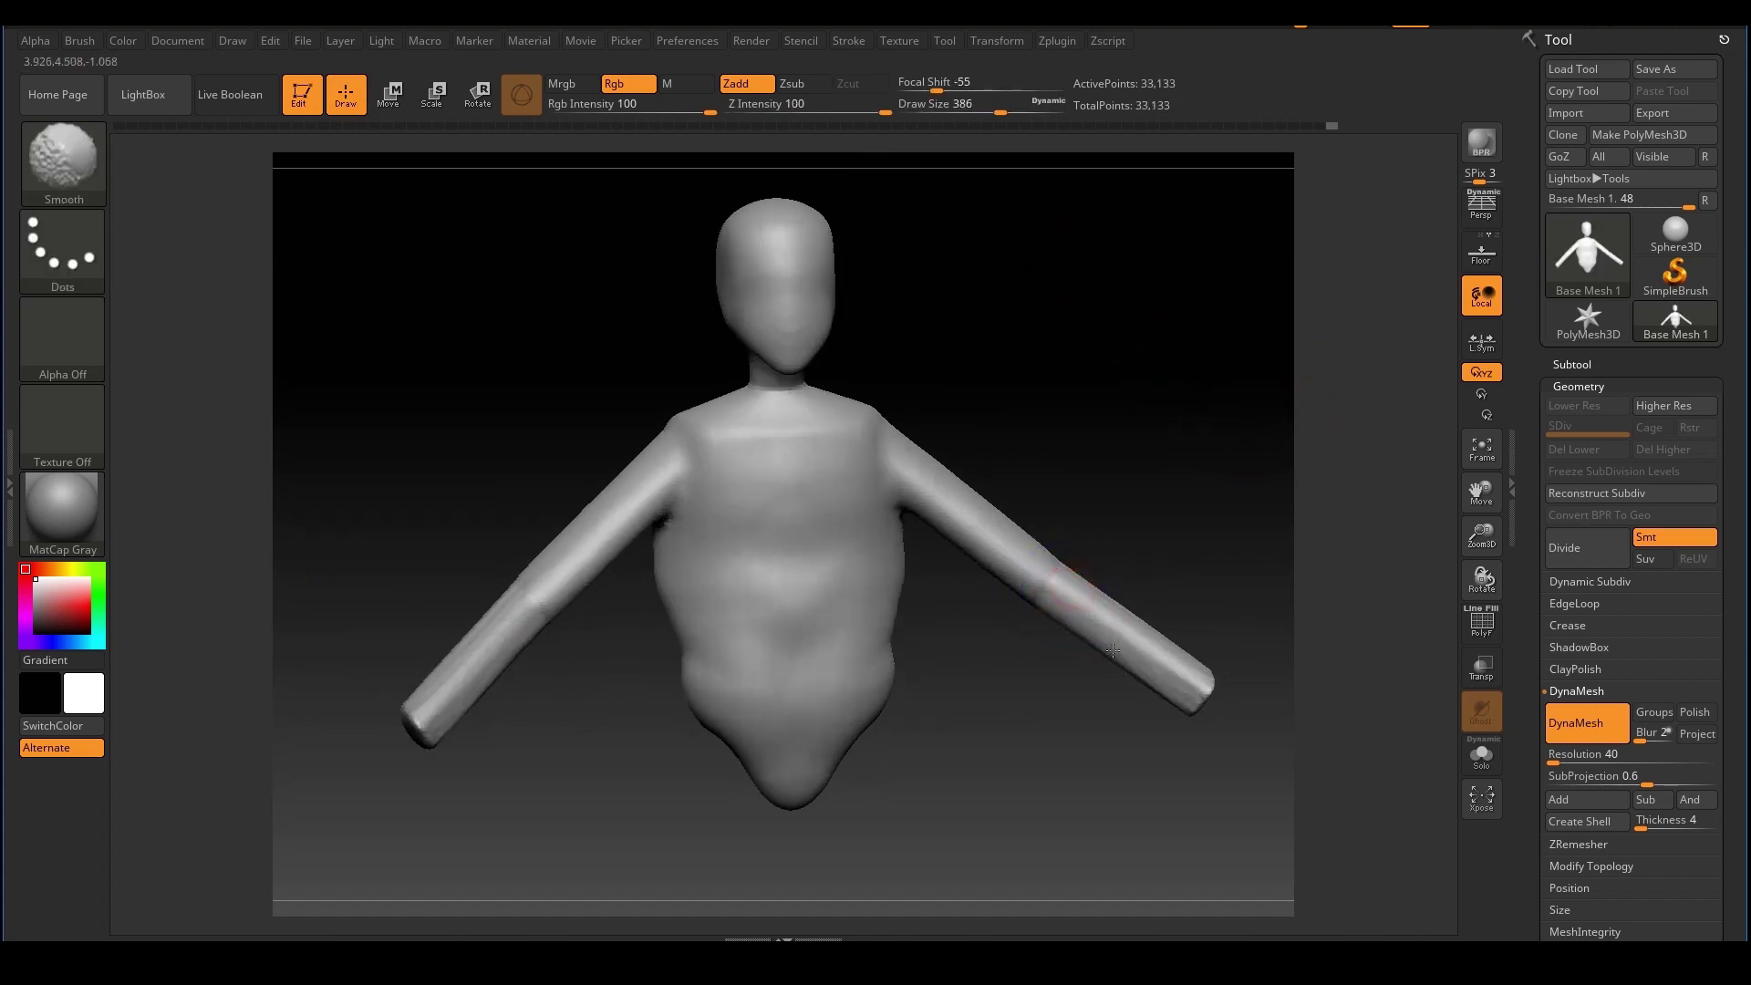
right_click_drag(1245, 564, 1118, 591)
left_click_drag(1086, 613, 1084, 627, "shift")
mouse_move(1208, 633)
right_mouse_down()
mouse_move(988, 605)
mouse_move(1031, 648)
mouse_move(994, 622)
right_mouse_up()
left_click_drag(1055, 551, 1051, 536, "shift")
mouse_move(954, 743)
right_mouse_down()
mouse_move(1071, 782)
mouse_move(1220, 726)
right_mouse_up()
right_click_drag(1215, 551, 1142, 468, "alt")
left_click_drag(942, 618, 919, 626, "shift")
right_click_drag(1063, 613, 1110, 582)
right_click_drag(1110, 582, 1116, 540, "ctrl")
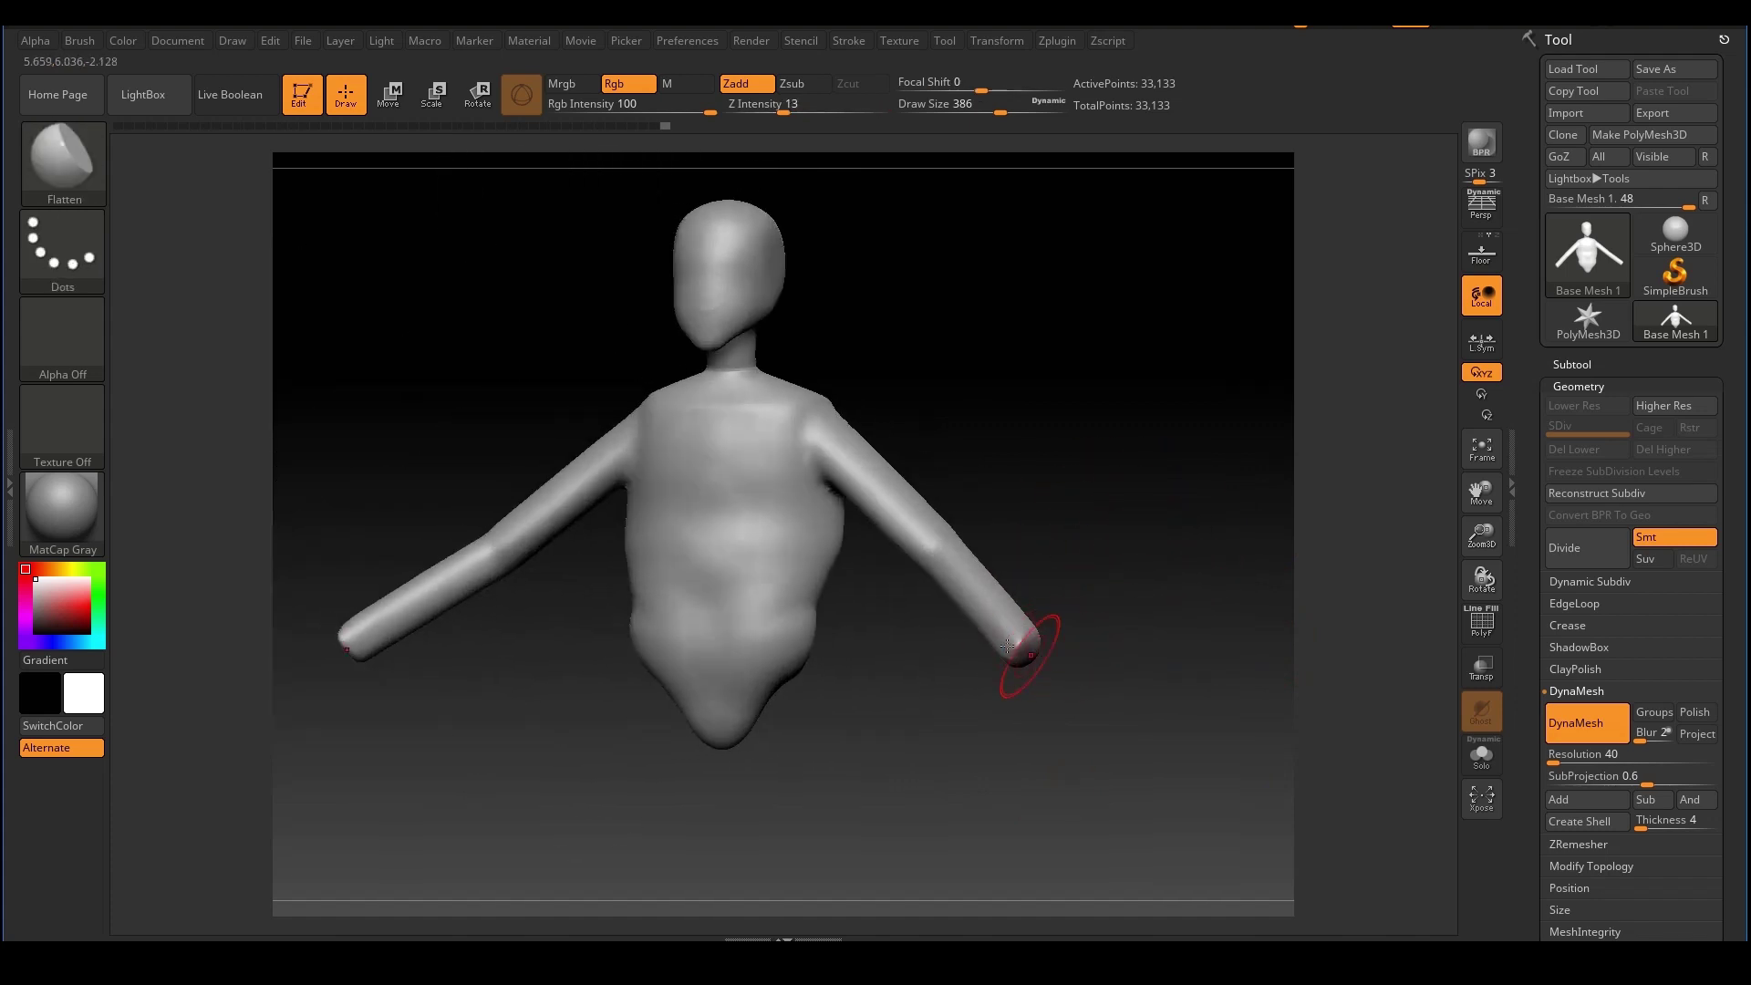
Set the draw size to 1000 and smooth the forearms from the elbow to the wrist end
right_click_drag(1164, 602, 1113, 606)
right_click_drag(985, 634, 1064, 637)
right_click_drag(1168, 595, 1175, 596, "shift")
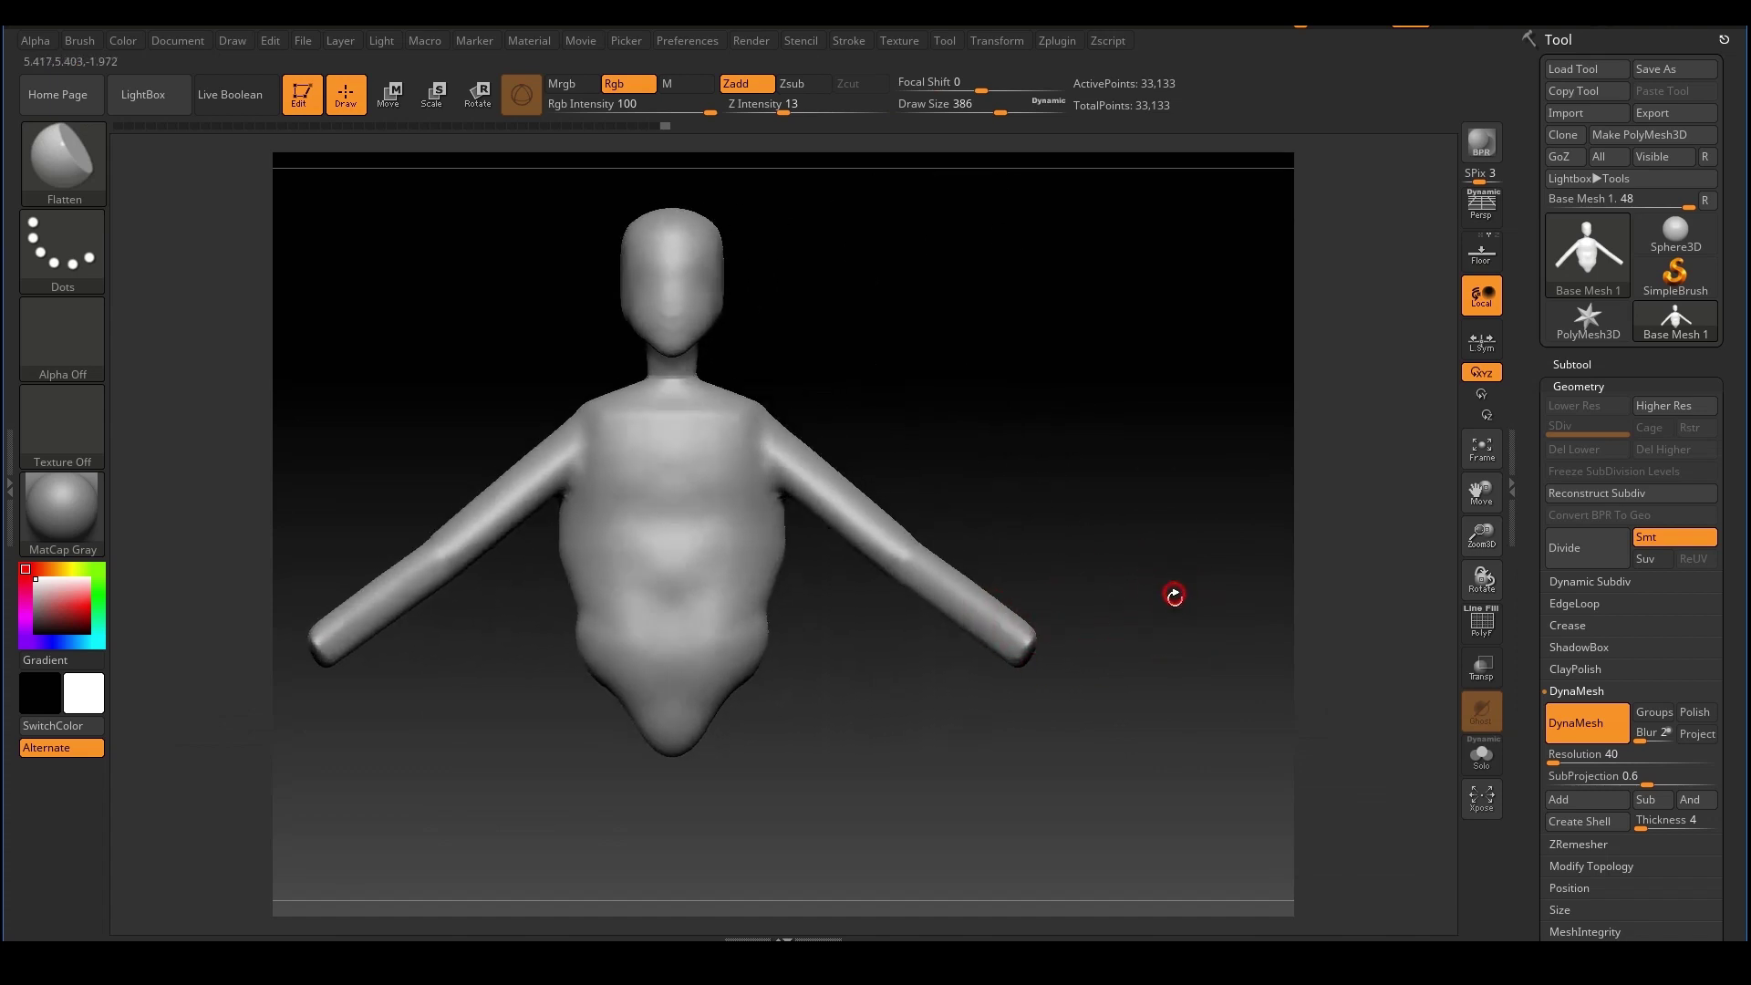
right_click_drag(1096, 544, 1053, 605)
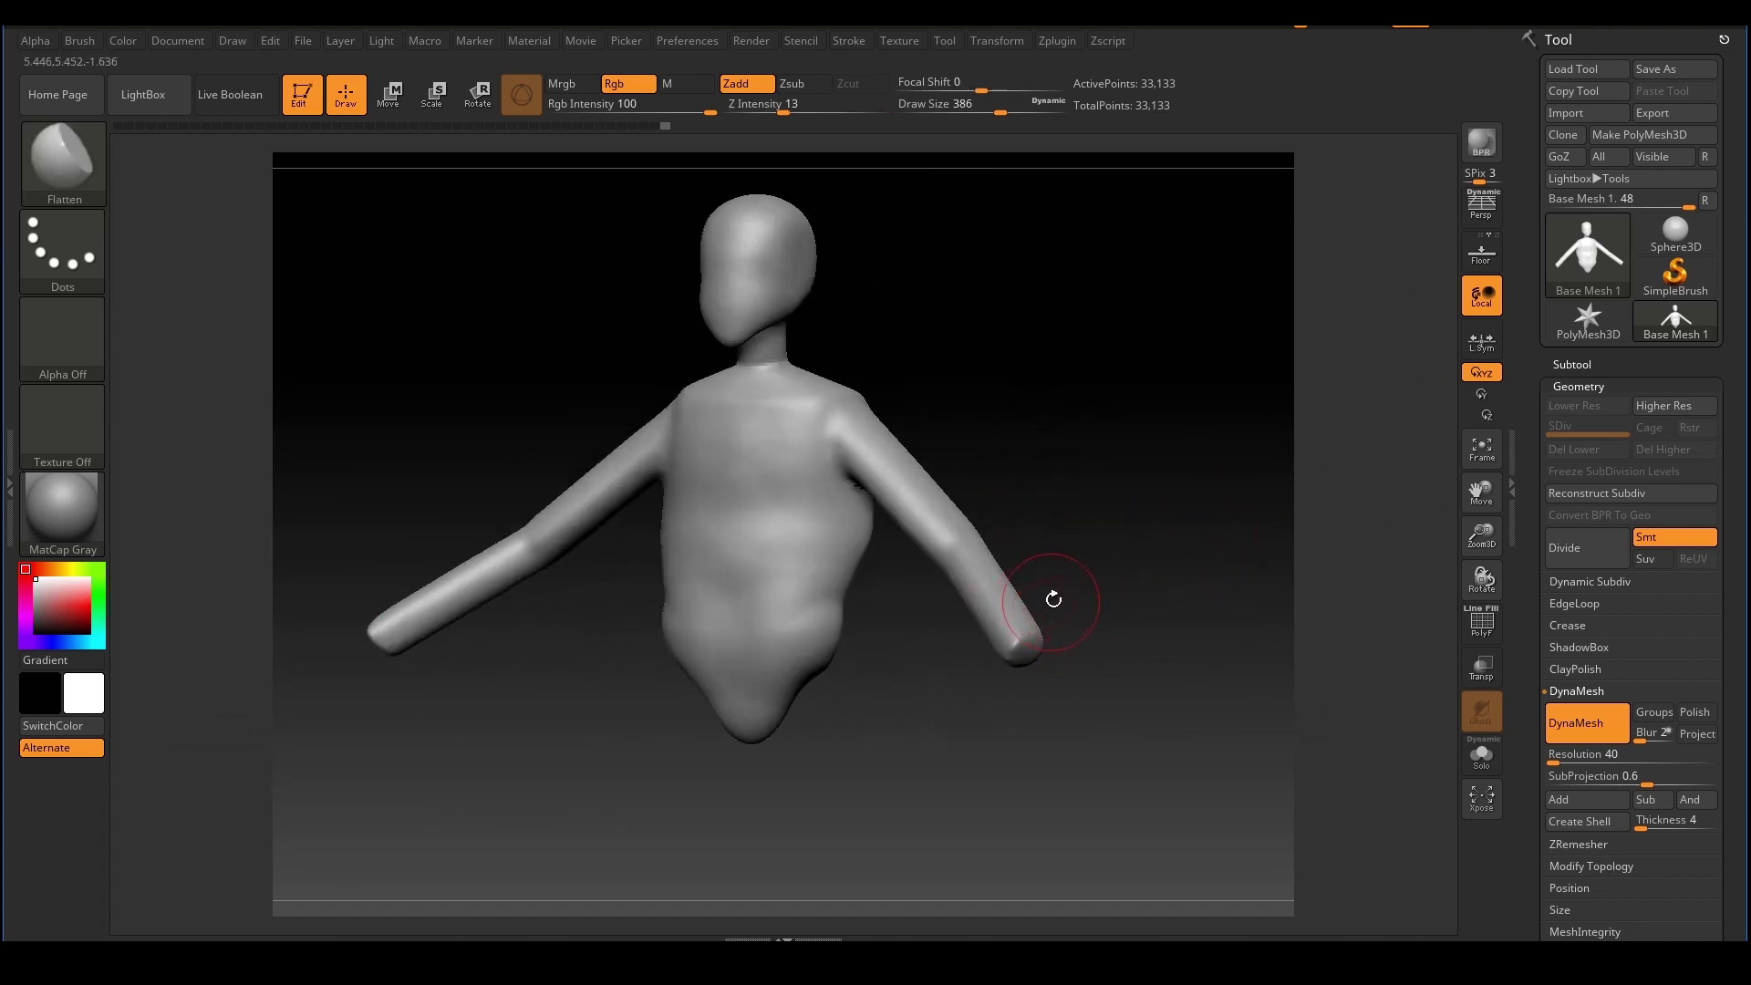
key("s")
left_click_drag(1121, 600, 1127, 600)
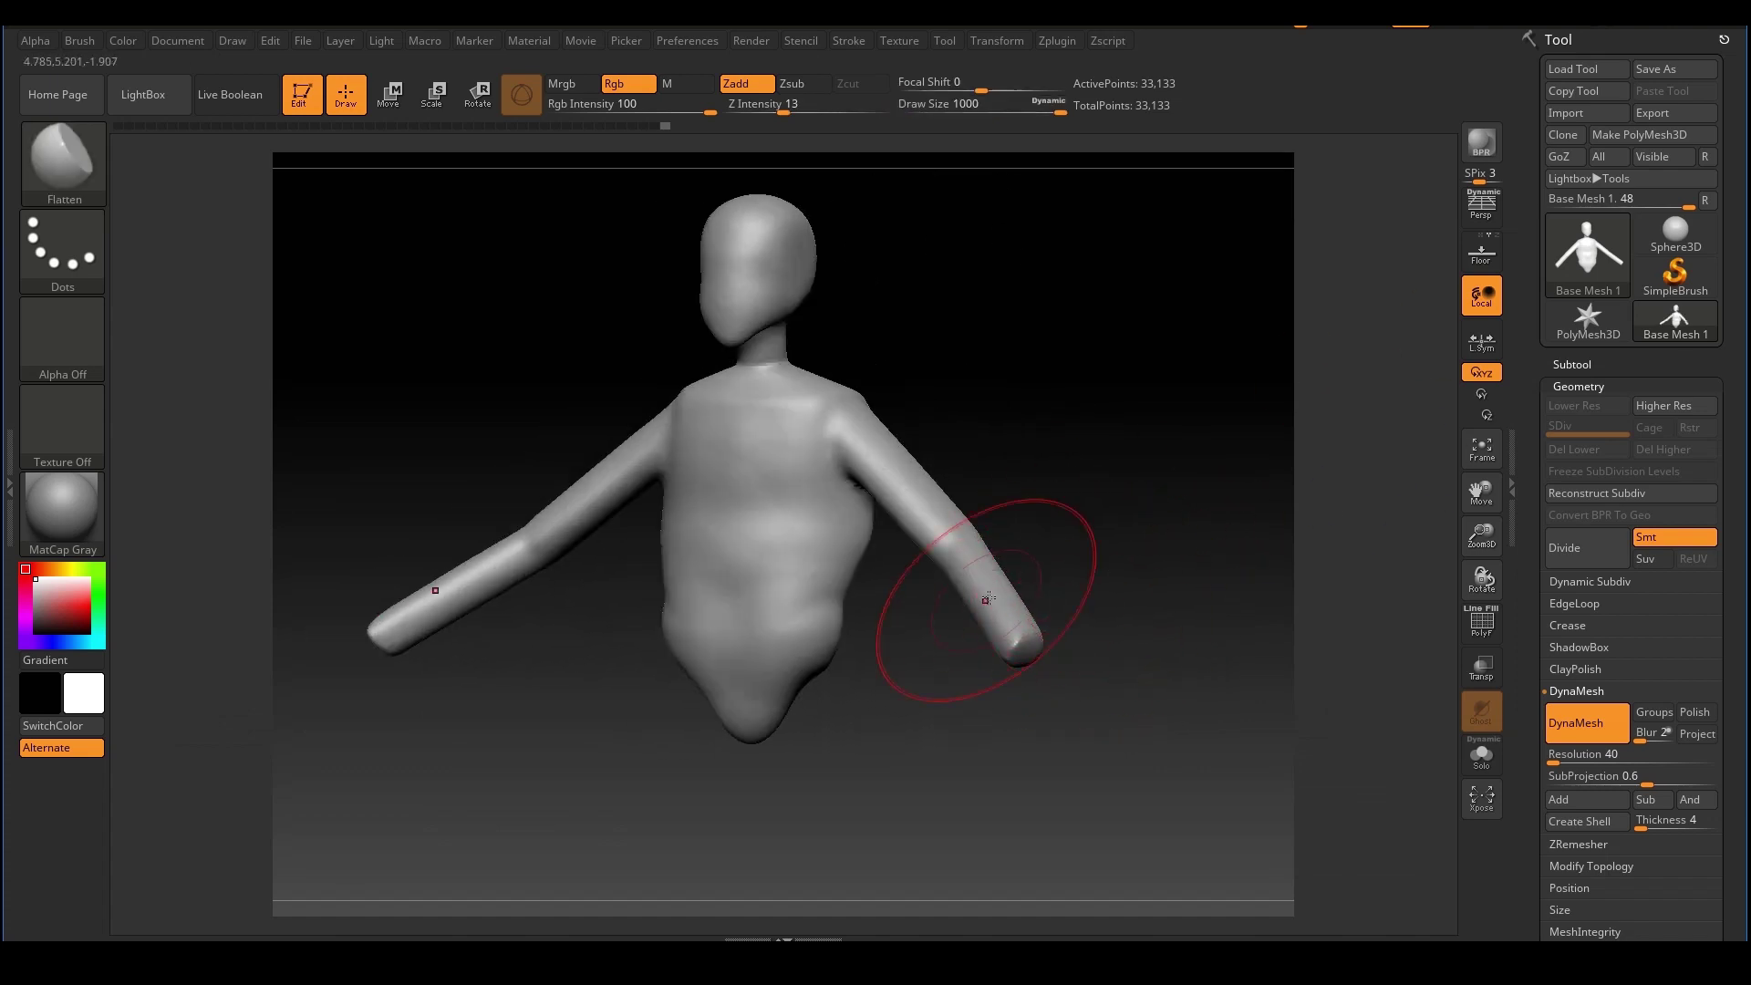
right_click_drag(1063, 630, 1111, 612)
key("shift")
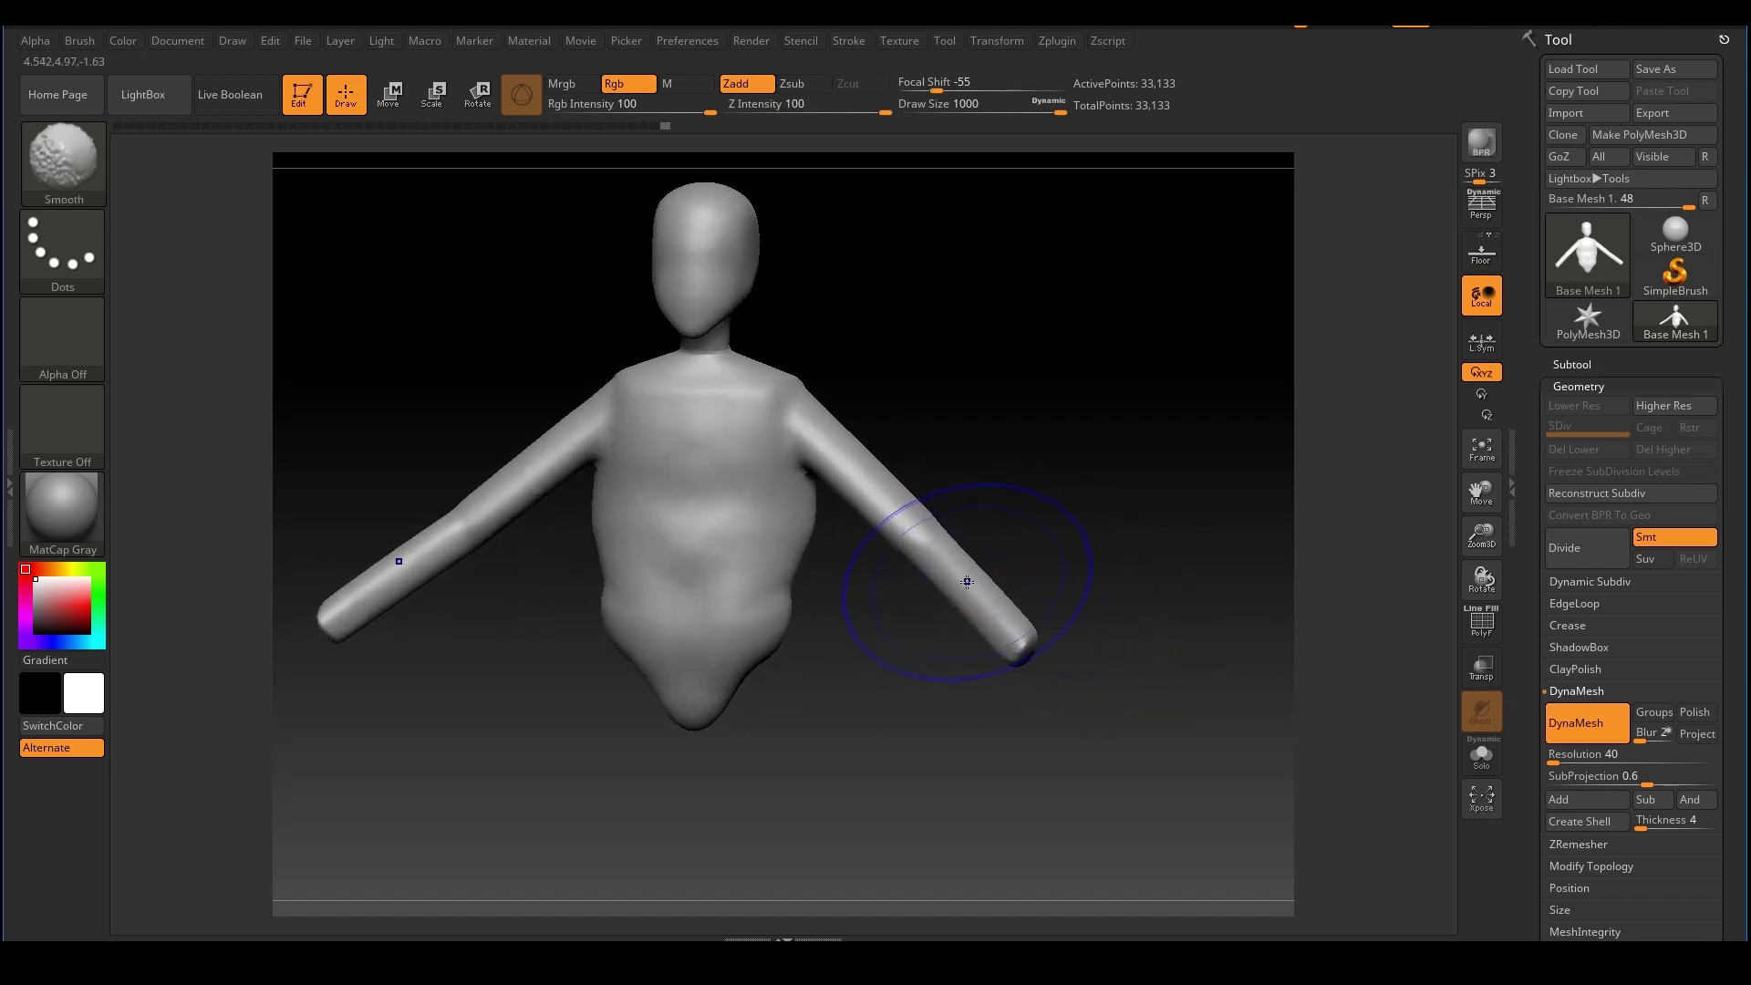
mouse_move(1076, 674)
right_mouse_down()
mouse_move(1118, 636)
mouse_move(1037, 608)
right_mouse_up()
right_click_drag(1027, 732, 1165, 708)
right_click_drag(1206, 557, 1228, 593)
right_click_drag(1079, 582, 1199, 593, "alt")
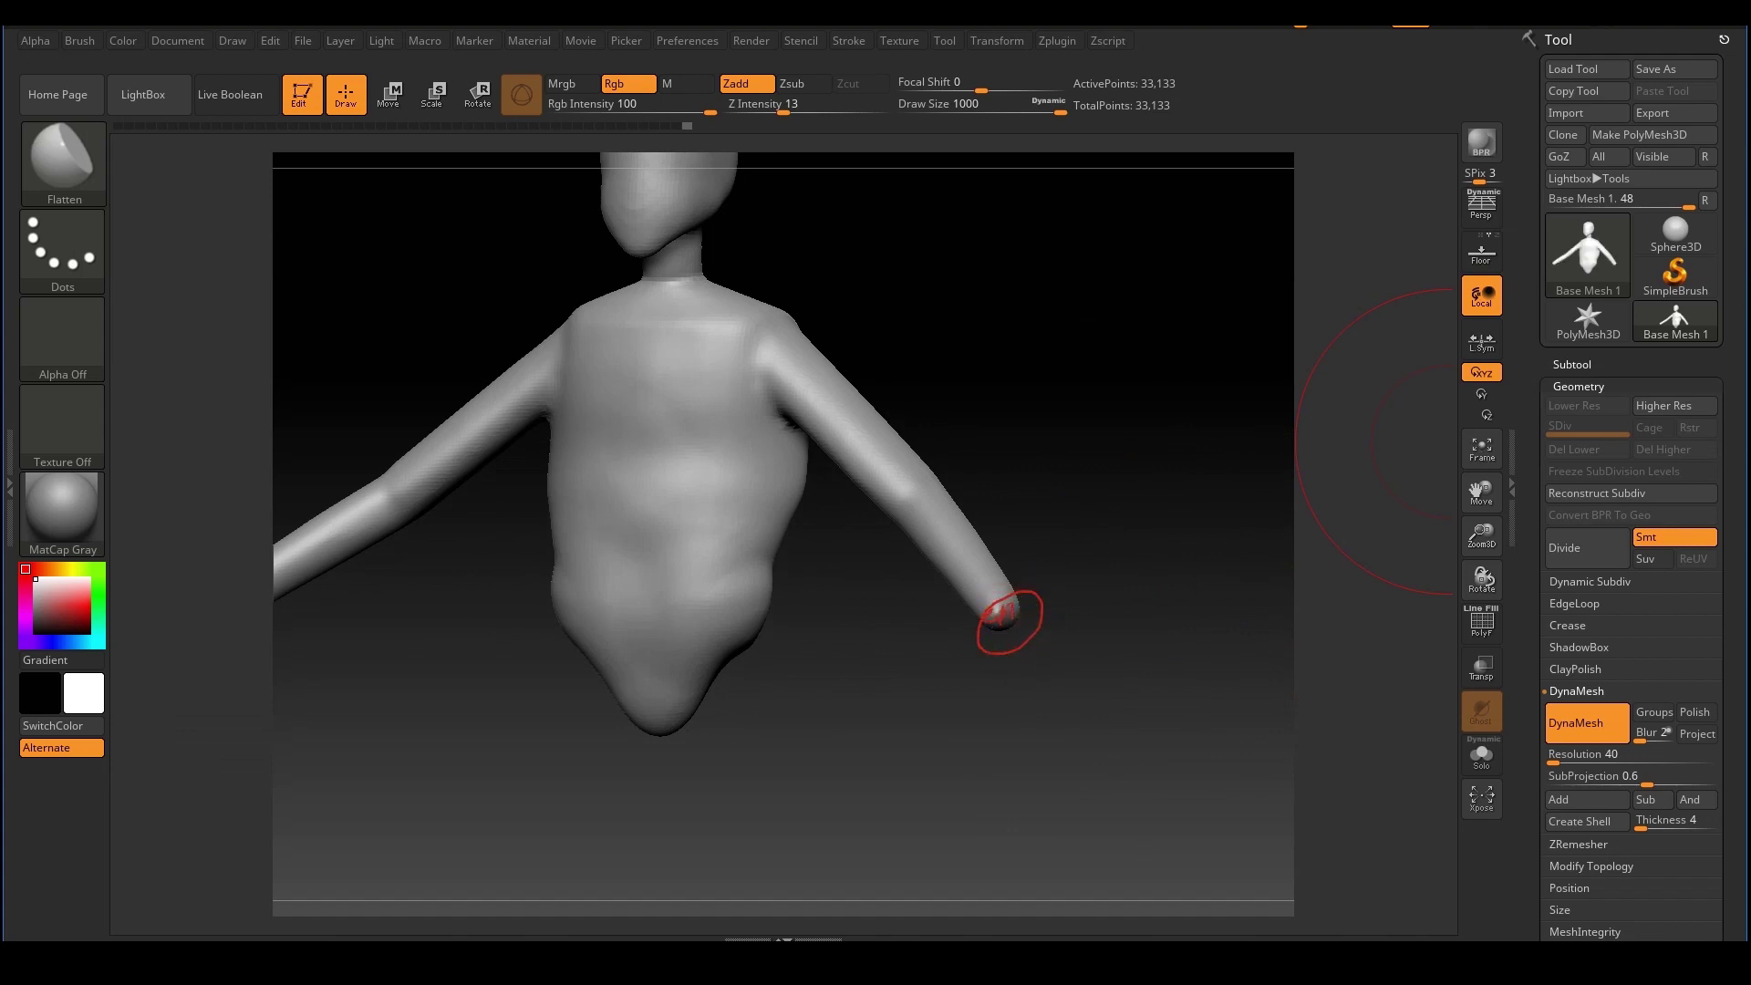
Lasso-mask the tip of the forearm and invert the mask so only the wrist end stays unmasked
mouse_move(1141, 608)
right_mouse_down()
mouse_move(1165, 665)
mouse_move(1141, 590)
mouse_move(1061, 600)
mouse_move(963, 750)
right_mouse_up()
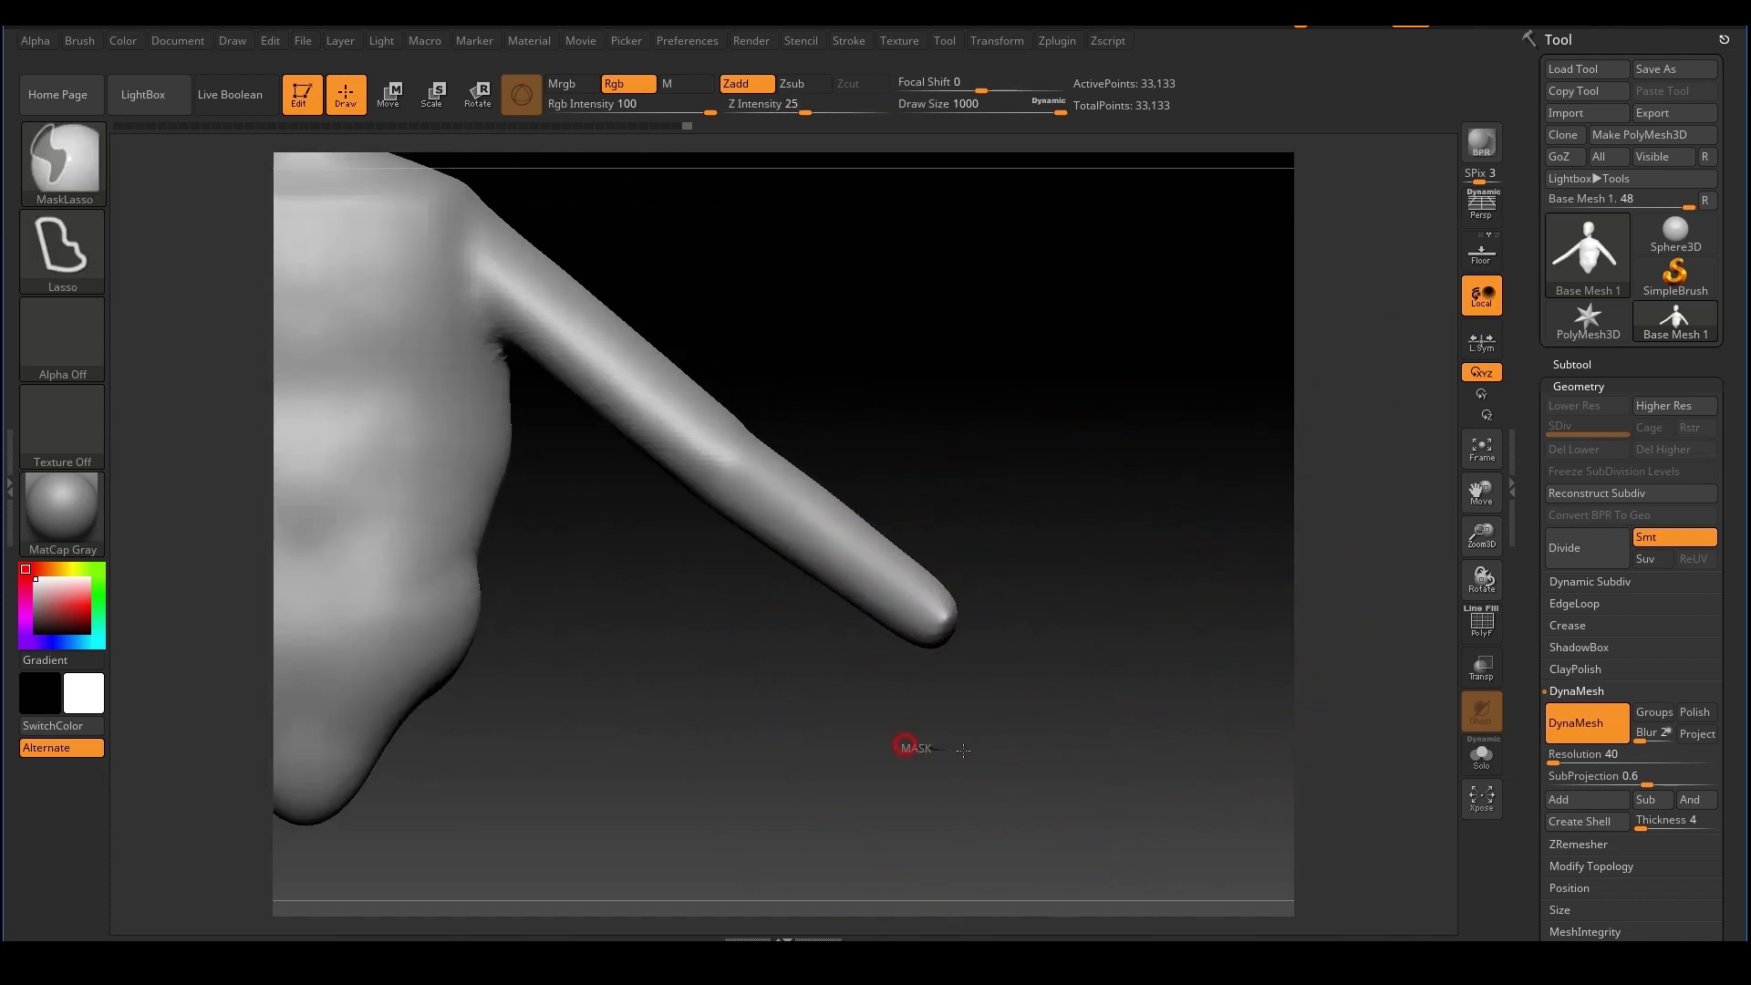
mouse_move(1110, 661)
left_mouse_down("ctrl")
mouse_move(1117, 563)
mouse_move(1006, 532)
left_mouse_up("ctrl")
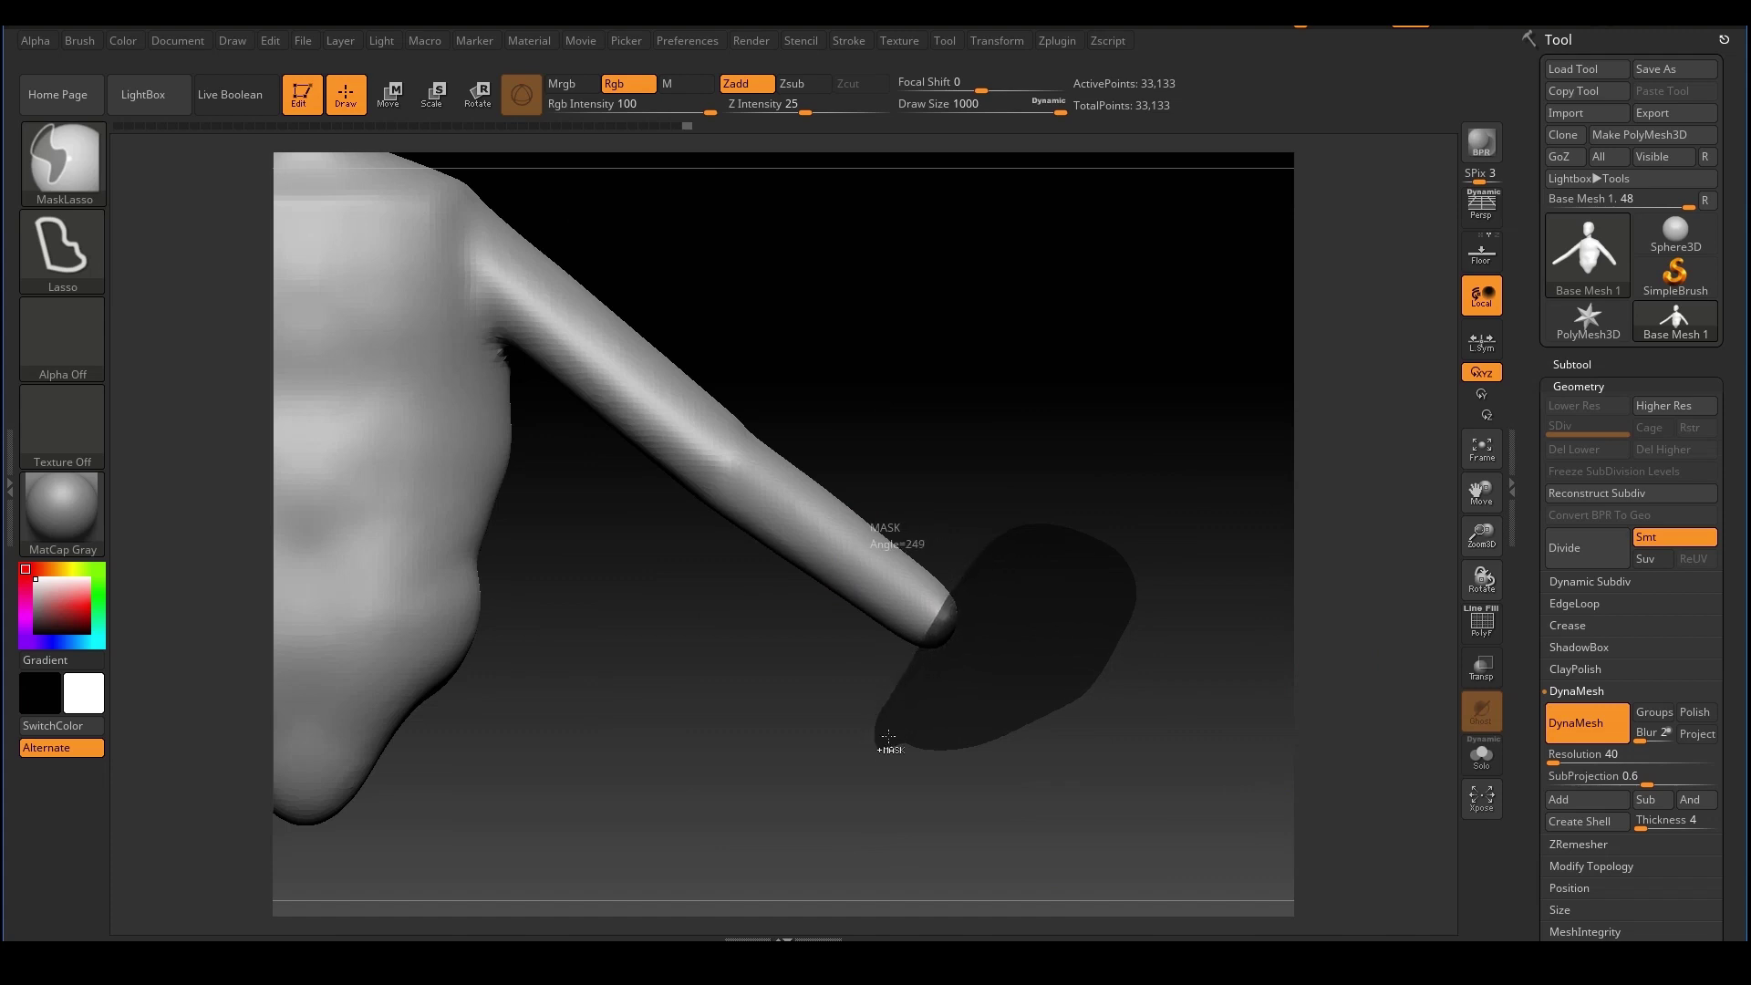
left_click_drag(888, 736, 892, 741, "ctrl")
mouse_move(1086, 664)
right_mouse_down()
mouse_move(1110, 668)
mouse_move(1095, 650)
right_mouse_up()
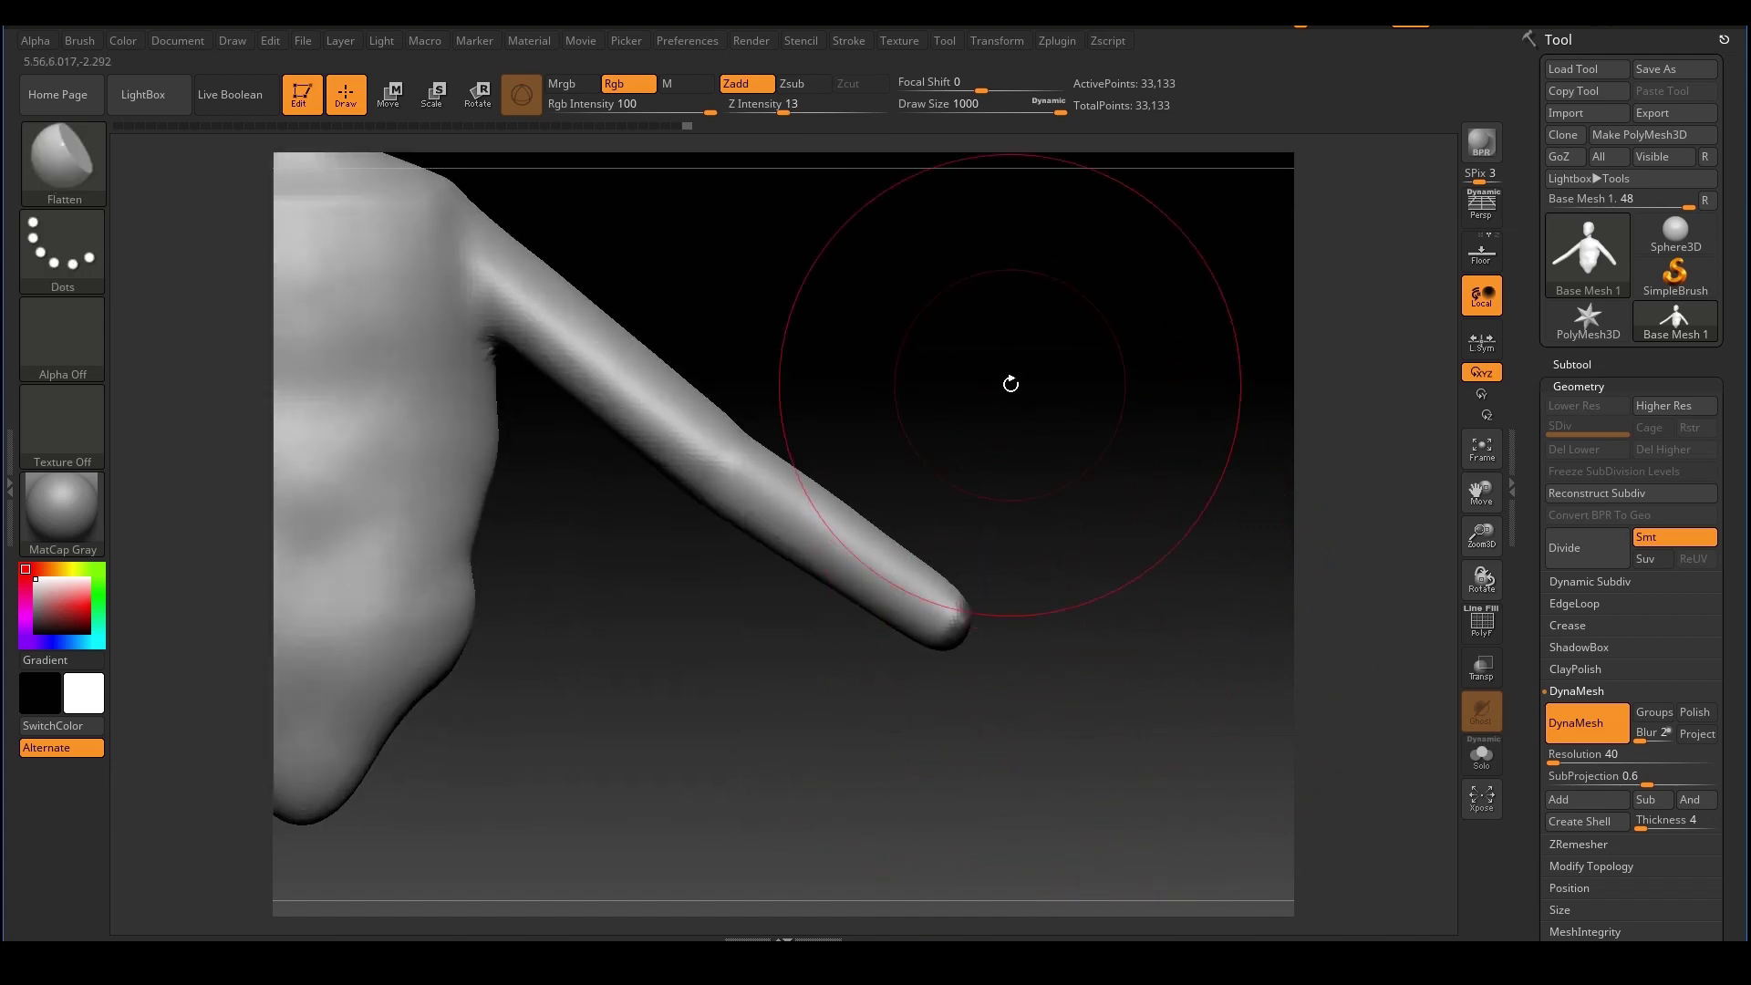
mouse_move(1011, 384)
right_mouse_down()
mouse_move(1103, 665)
mouse_move(1080, 747)
mouse_move(1063, 749)
mouse_move(1034, 689)
right_mouse_up()
key("ctrl")
left_click(1034, 689, "ctrl")
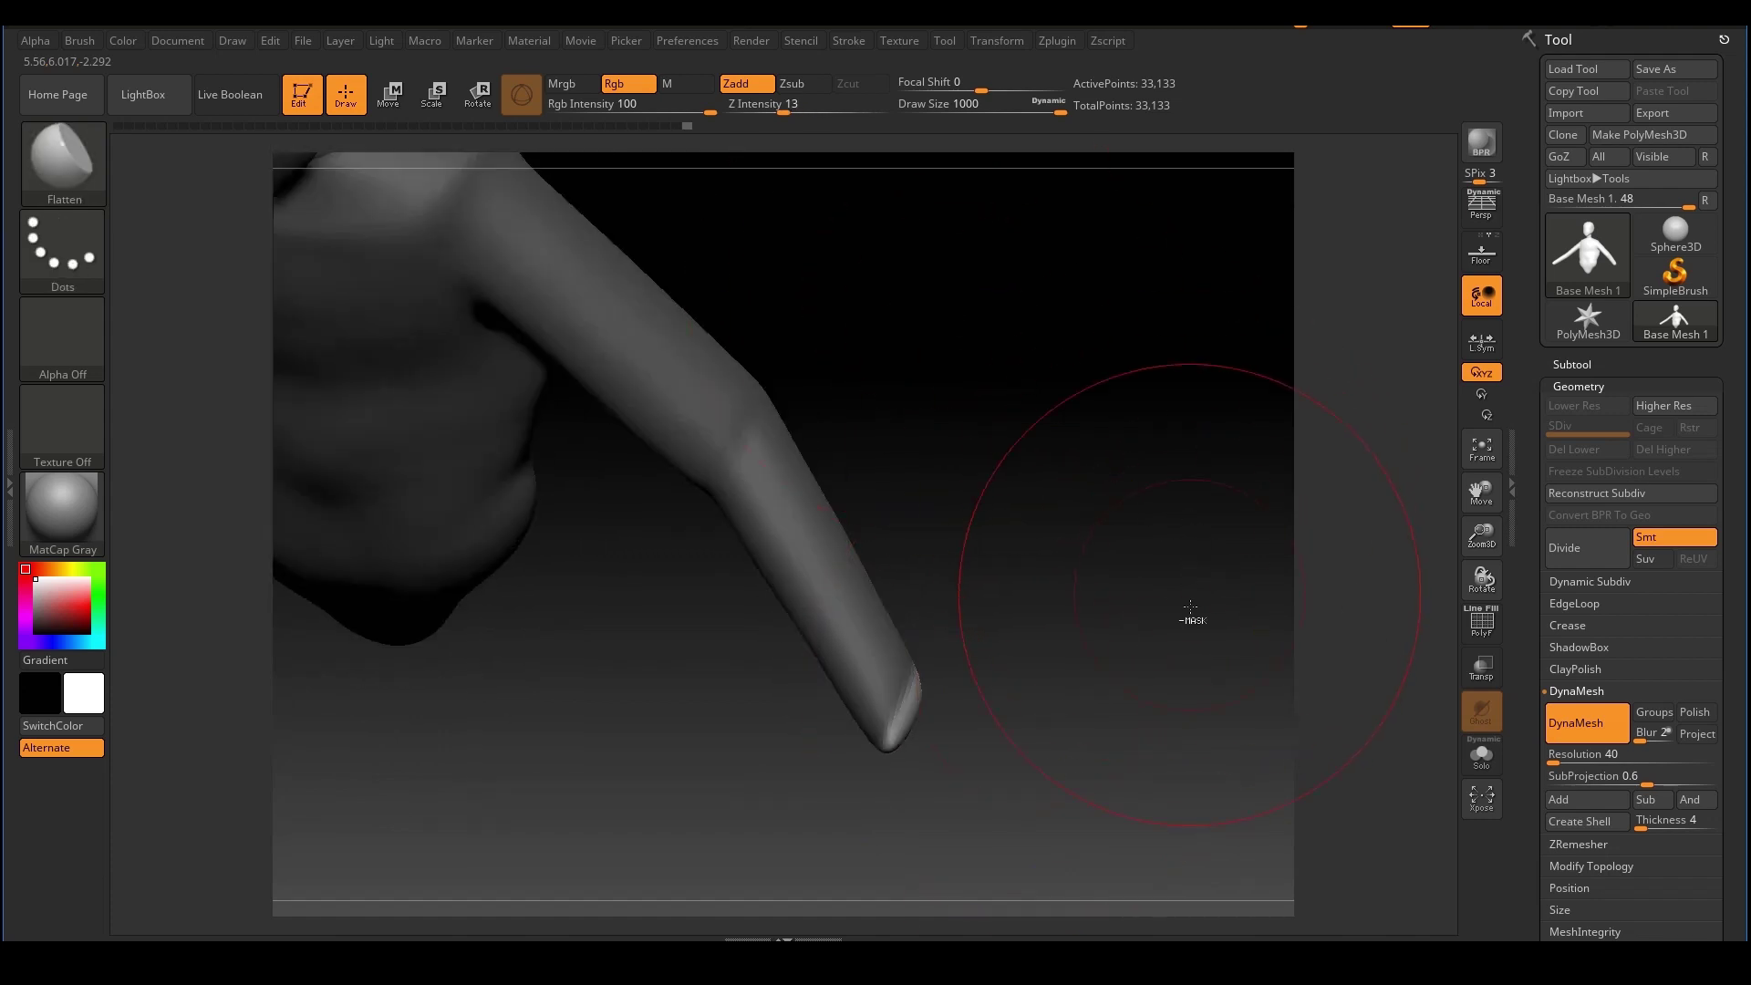
Extrude the unmasked wrist end outward along its X axis with the Move gizmo to start the hand
mouse_move(1192, 618)
right_mouse_down()
mouse_move(1110, 598)
mouse_move(1127, 625)
mouse_move(1149, 605)
mouse_move(1168, 637)
mouse_move(1148, 577)
right_mouse_up()
key("w")
right_click_drag(395, 751, 998, 610, "alt")
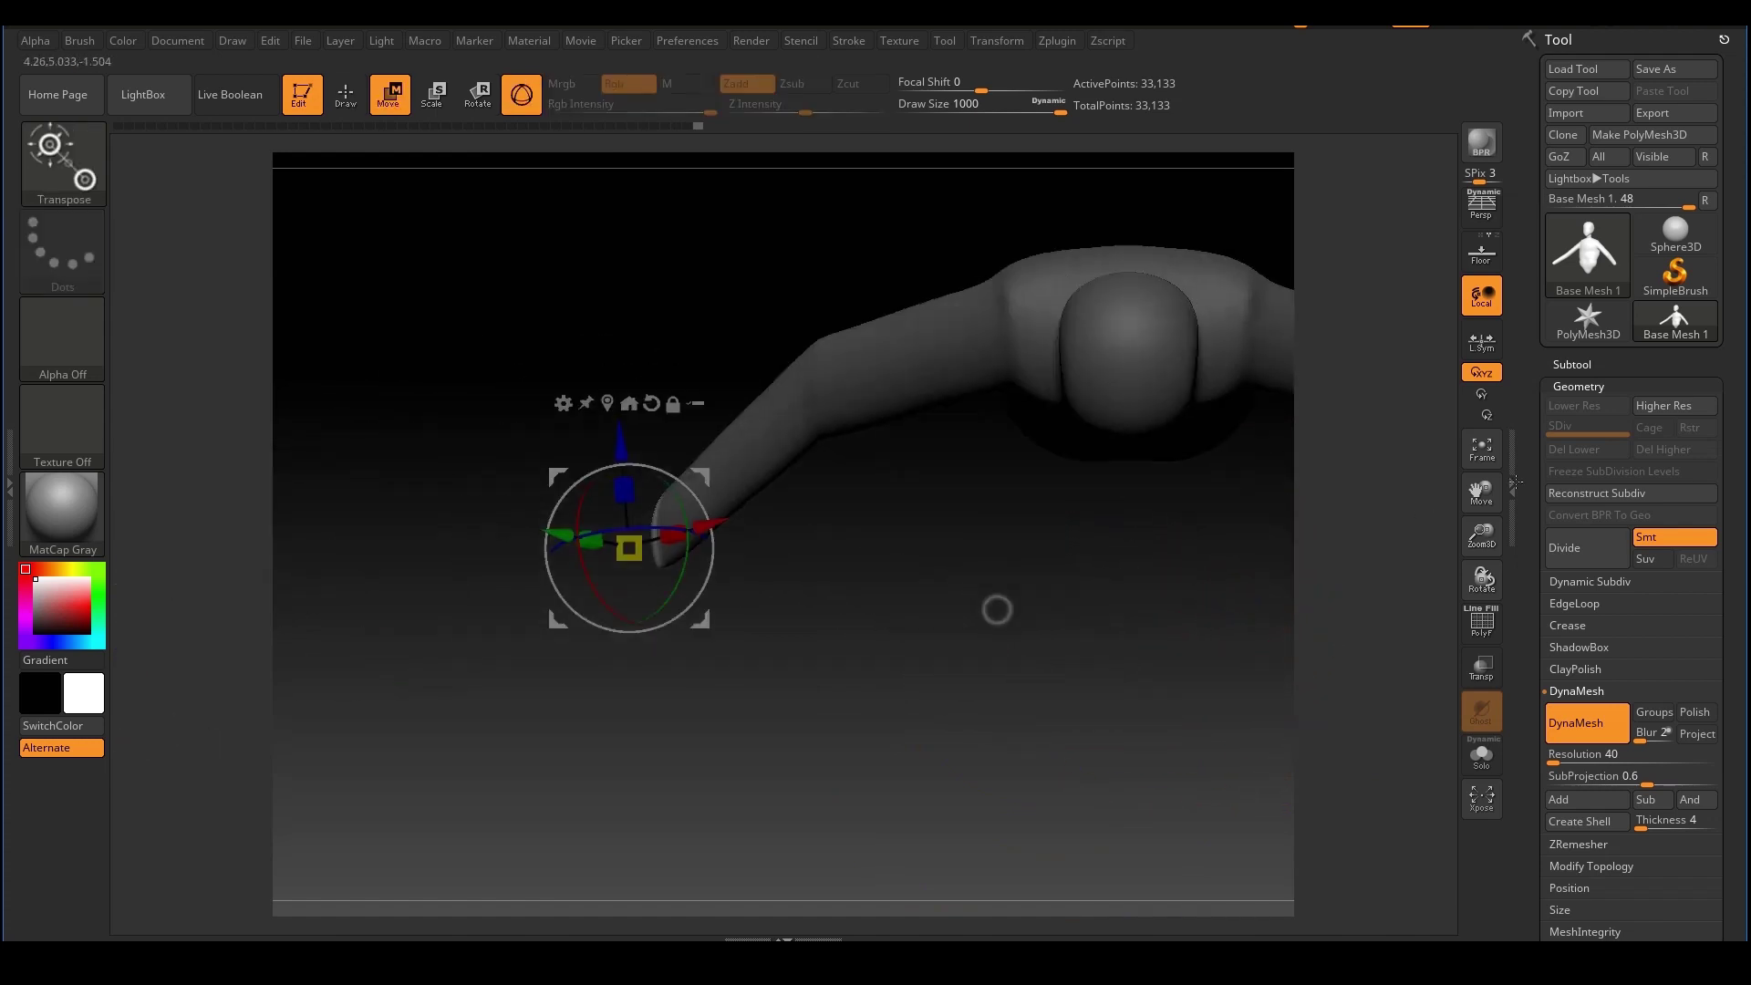
mouse_move(903, 543)
right_mouse_down("alt")
mouse_move(970, 520)
mouse_move(946, 561)
mouse_move(965, 434)
right_mouse_up("alt")
right_click_drag(977, 642, 1058, 297, "alt")
mouse_move(880, 720)
right_mouse_down()
mouse_move(997, 736)
mouse_move(912, 720)
mouse_move(876, 594)
mouse_move(927, 523)
mouse_move(864, 657)
mouse_move(922, 614)
right_mouse_up()
right_click_drag(922, 614, 847, 540, "alt")
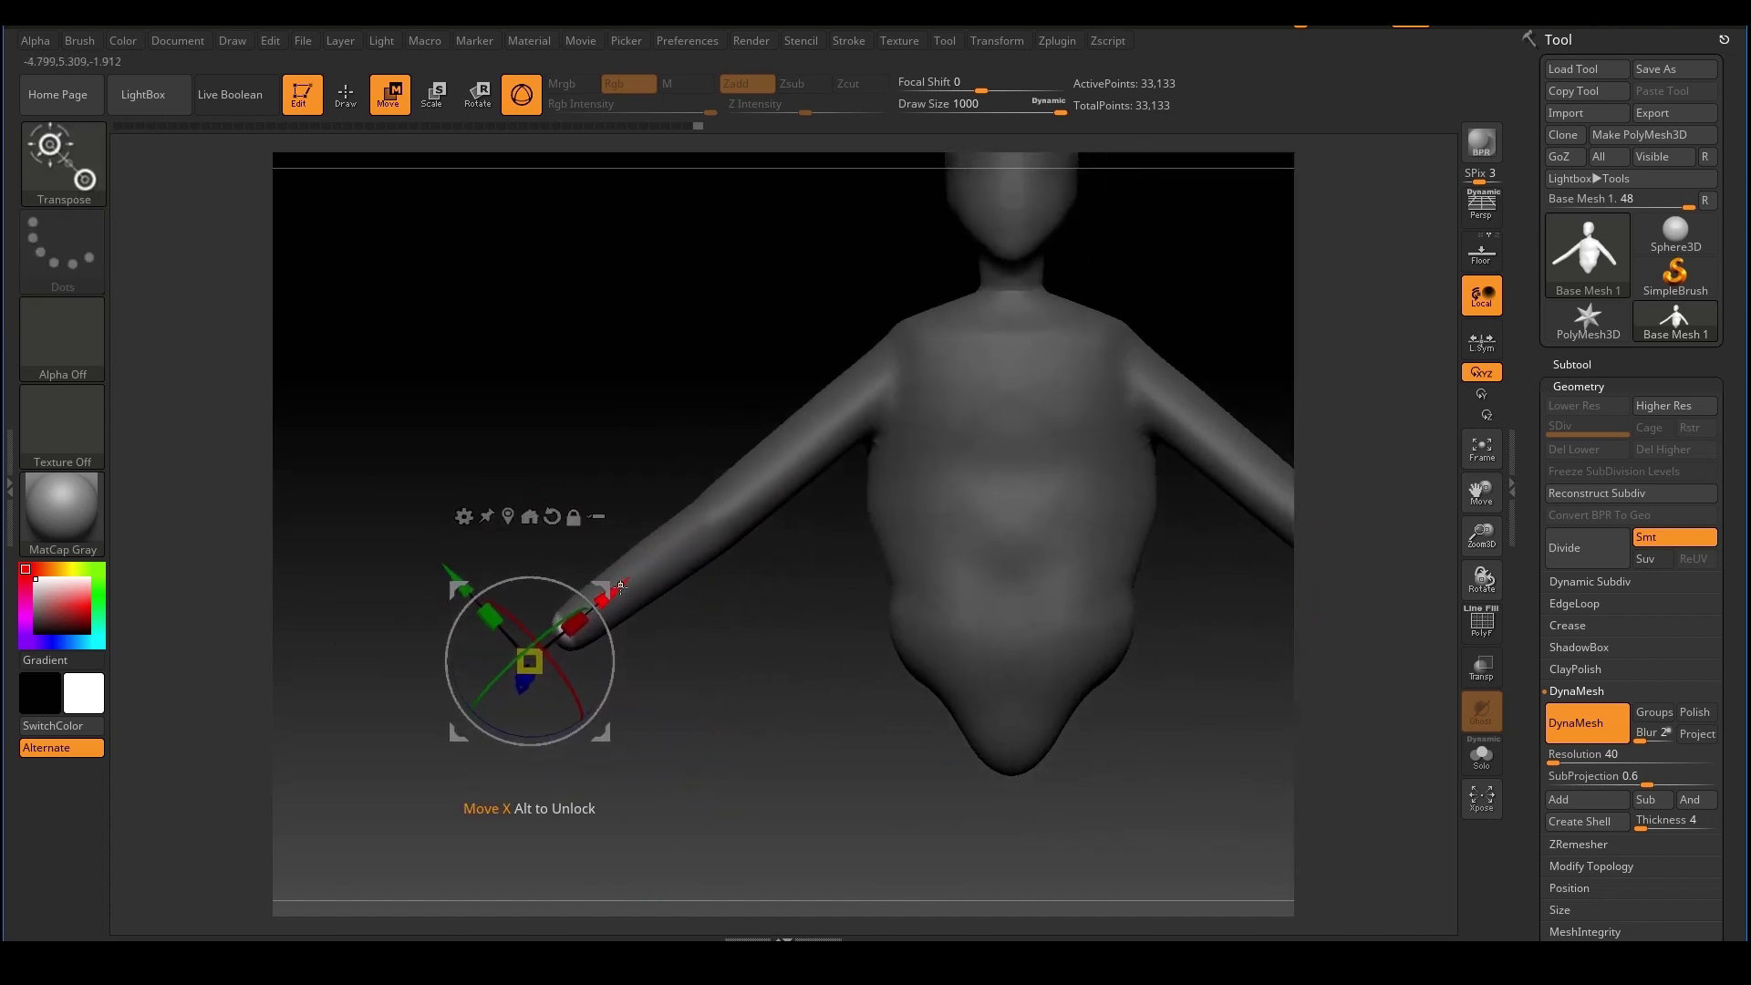
left_click_drag(620, 587, 577, 624)
Rotate the extruded hand block at the wrist with the gizmo and shift it slightly along its Z axis
right_click_drag(821, 711, 791, 483)
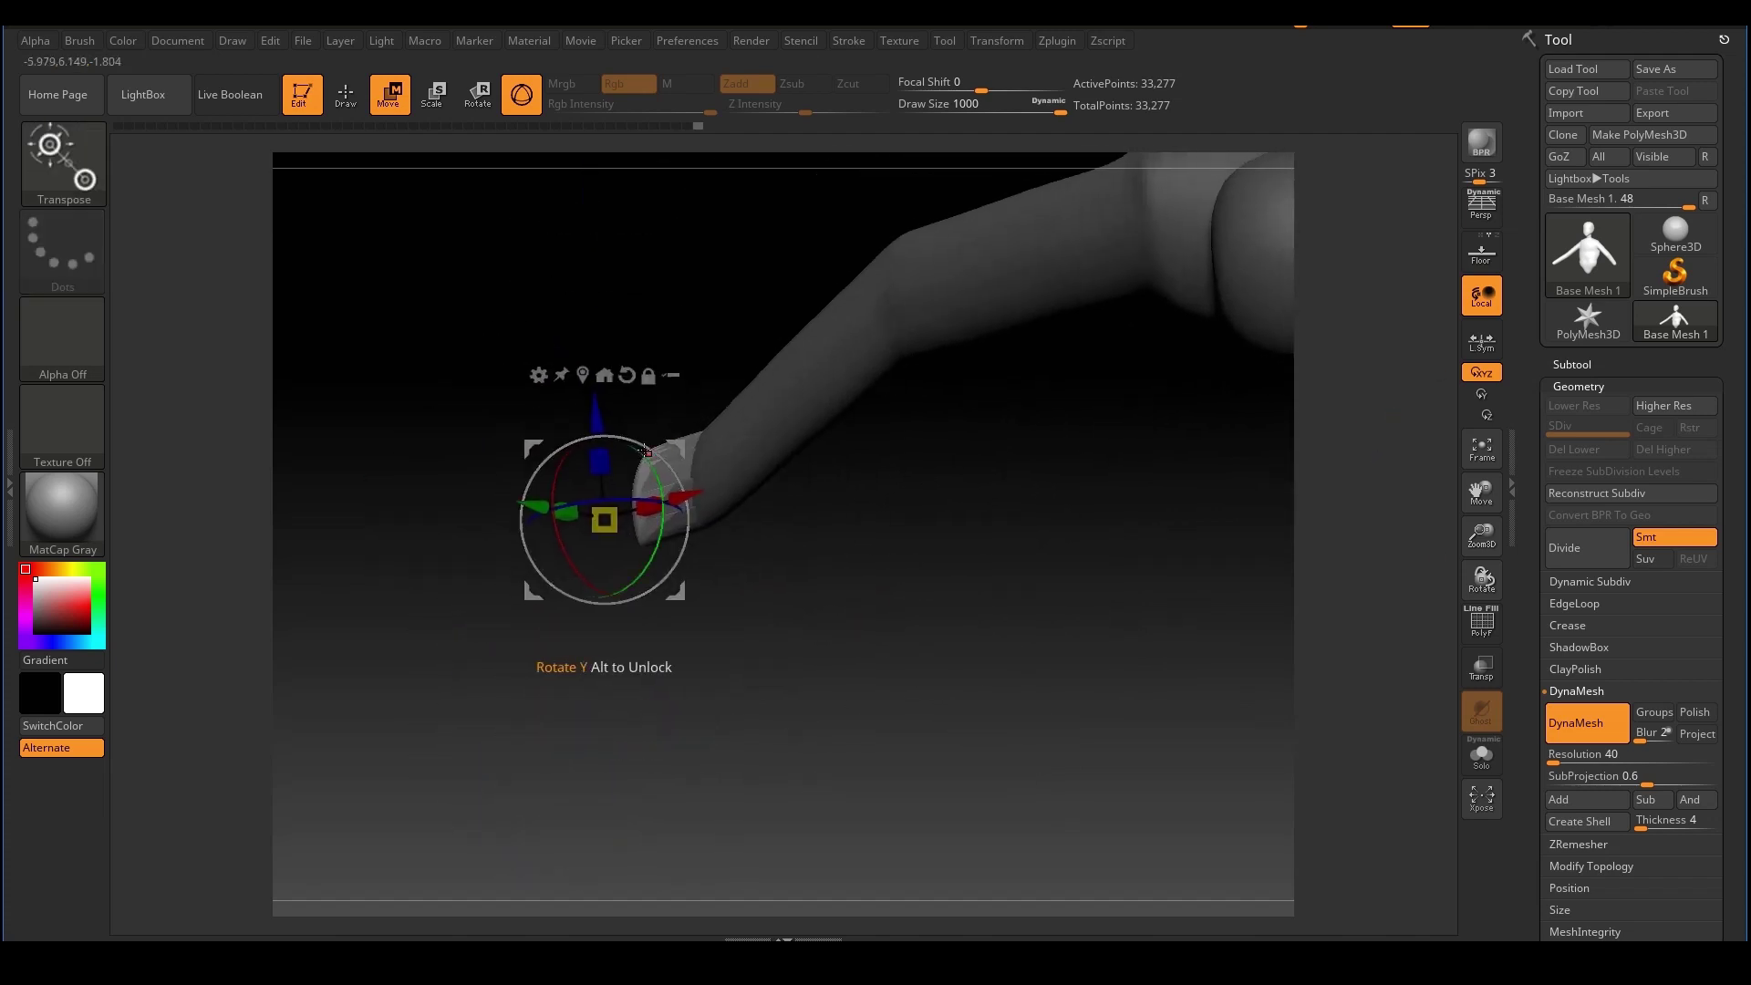
left_click_drag(651, 451, 642, 453)
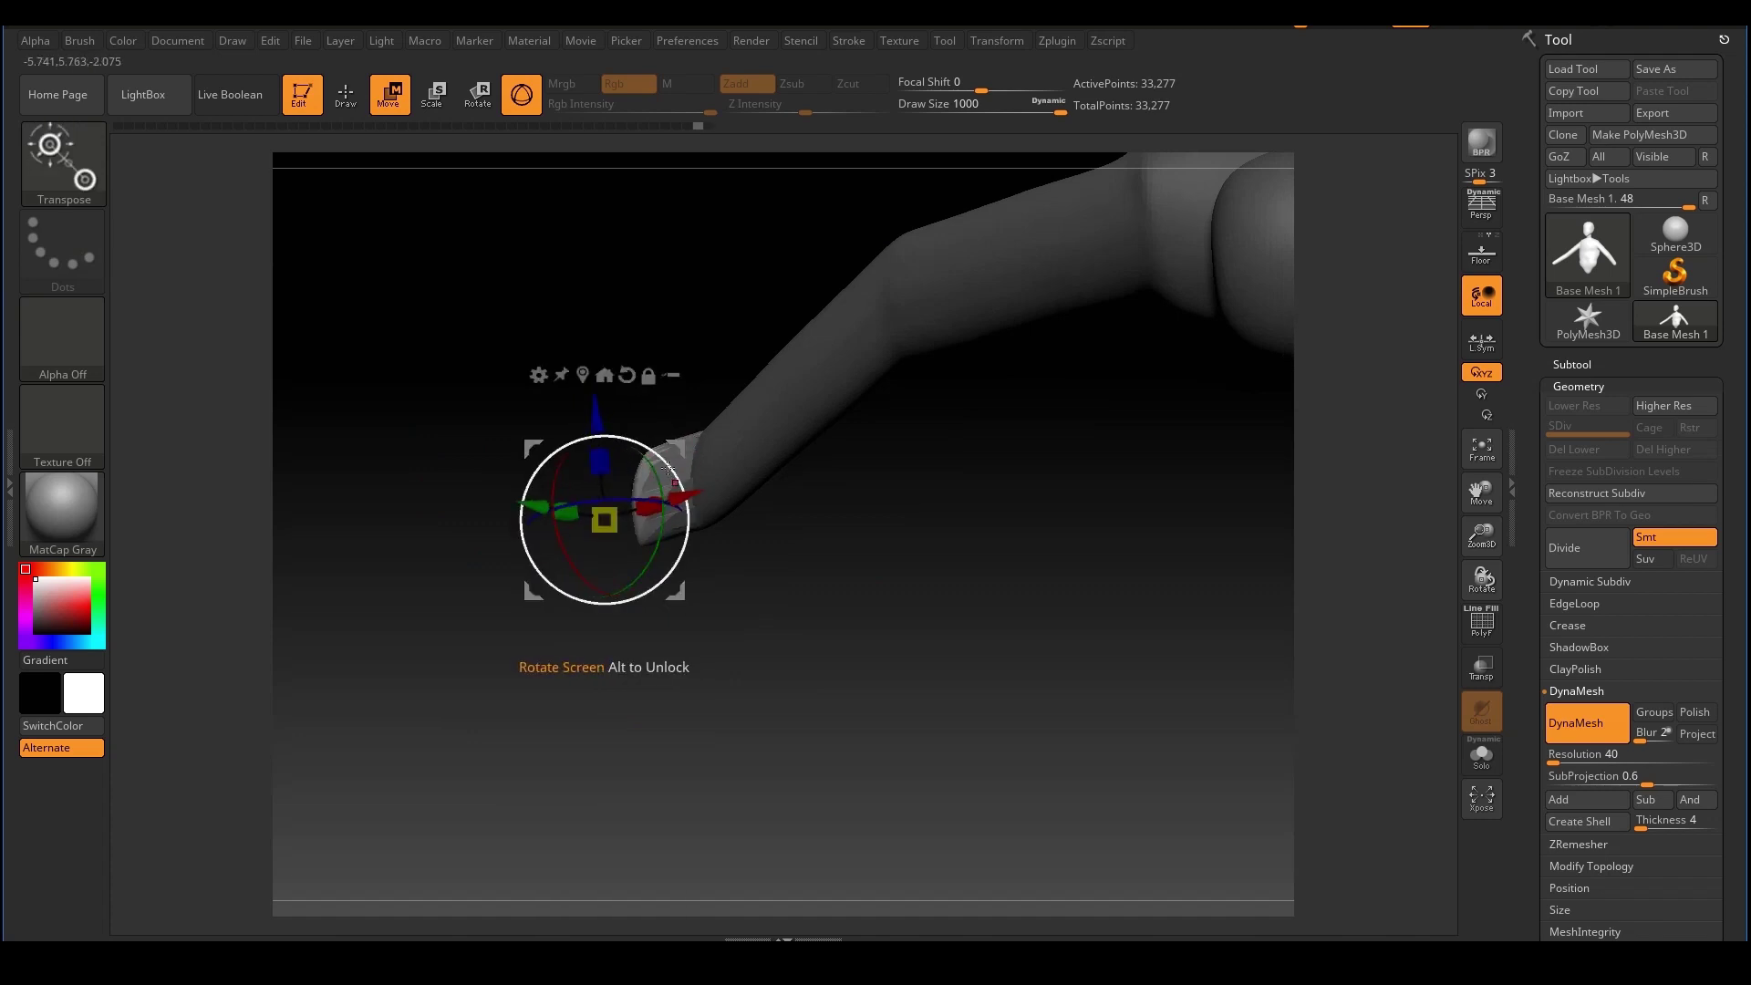
left_click_drag(671, 466, 659, 458)
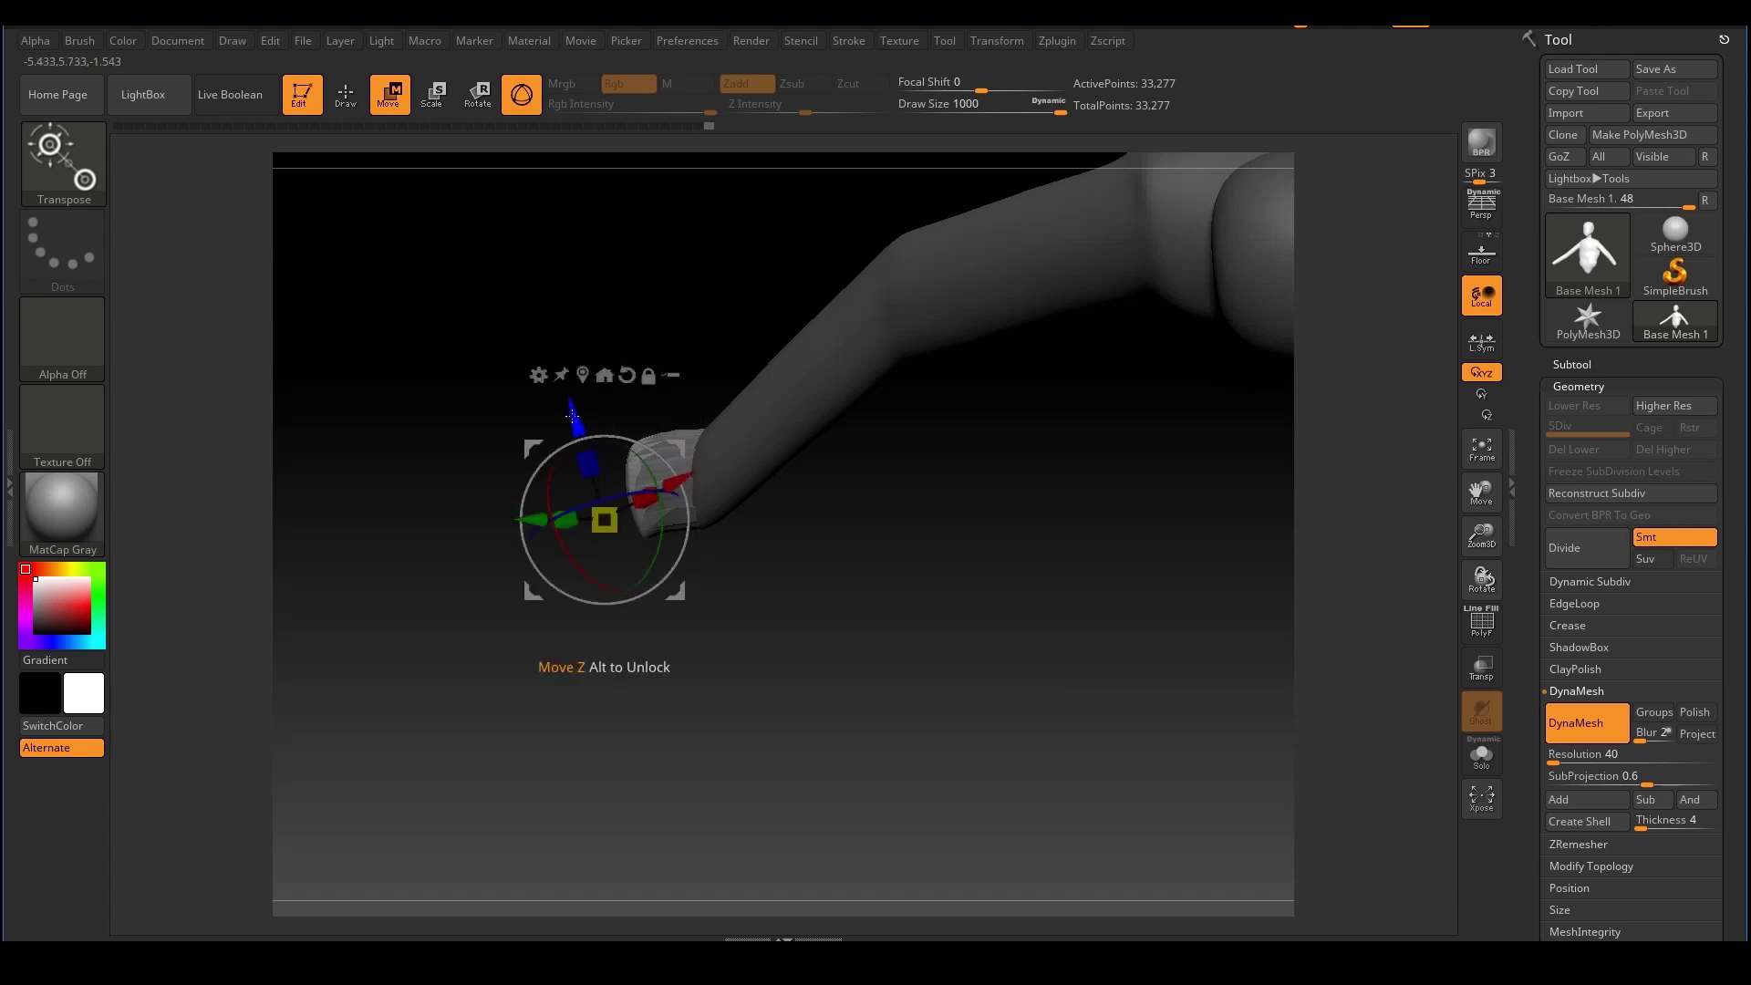
left_click_drag(572, 416, 572, 426)
left_click_drag(965, 606, 910, 450)
left_click_drag(953, 565, 883, 433, "alt")
left_click_drag(912, 668, 883, 631)
left_click_drag(494, 638, 457, 555, "alt")
right_click_drag(973, 489, 864, 661, "ctrl")
left_click_drag(889, 581, 782, 673, "alt")
Return to Draw mode, clear the mask and remesh the extruded hands with DynaMesh
left_click(352, 101)
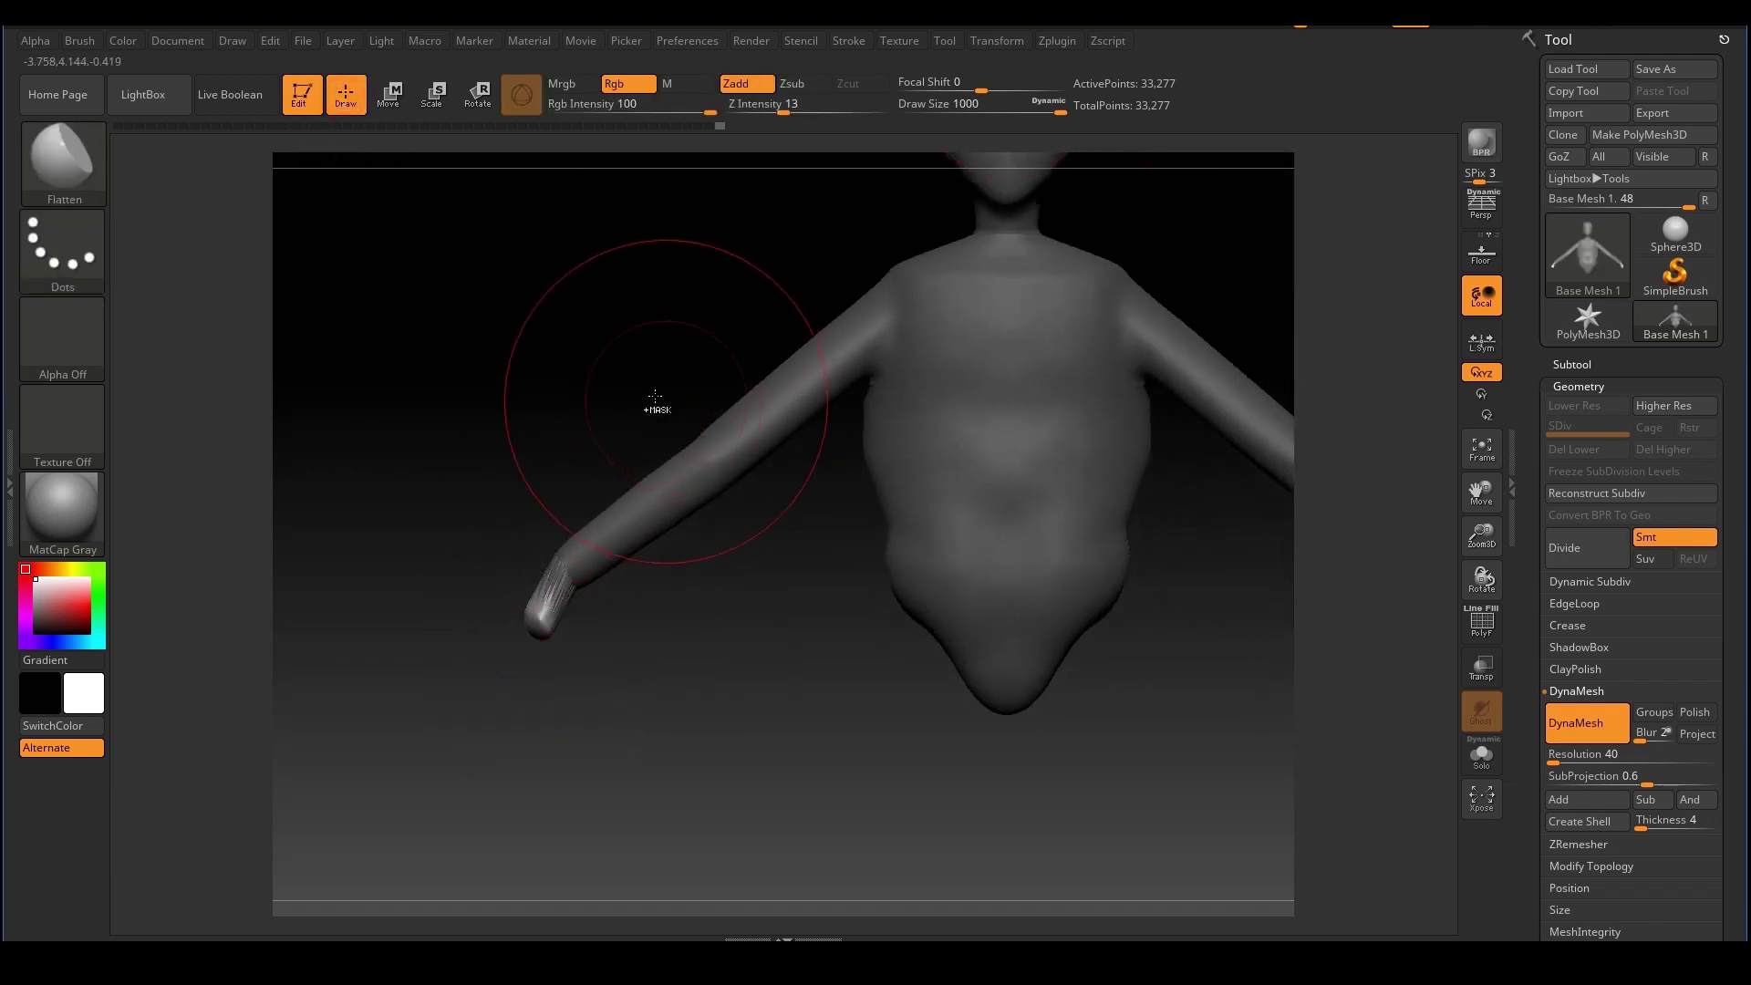
left_click_drag(528, 328, 597, 375, "ctrl")
left_click_drag(689, 381, 645, 445, "alt")
left_click_drag(447, 285, 515, 341, "ctrl")
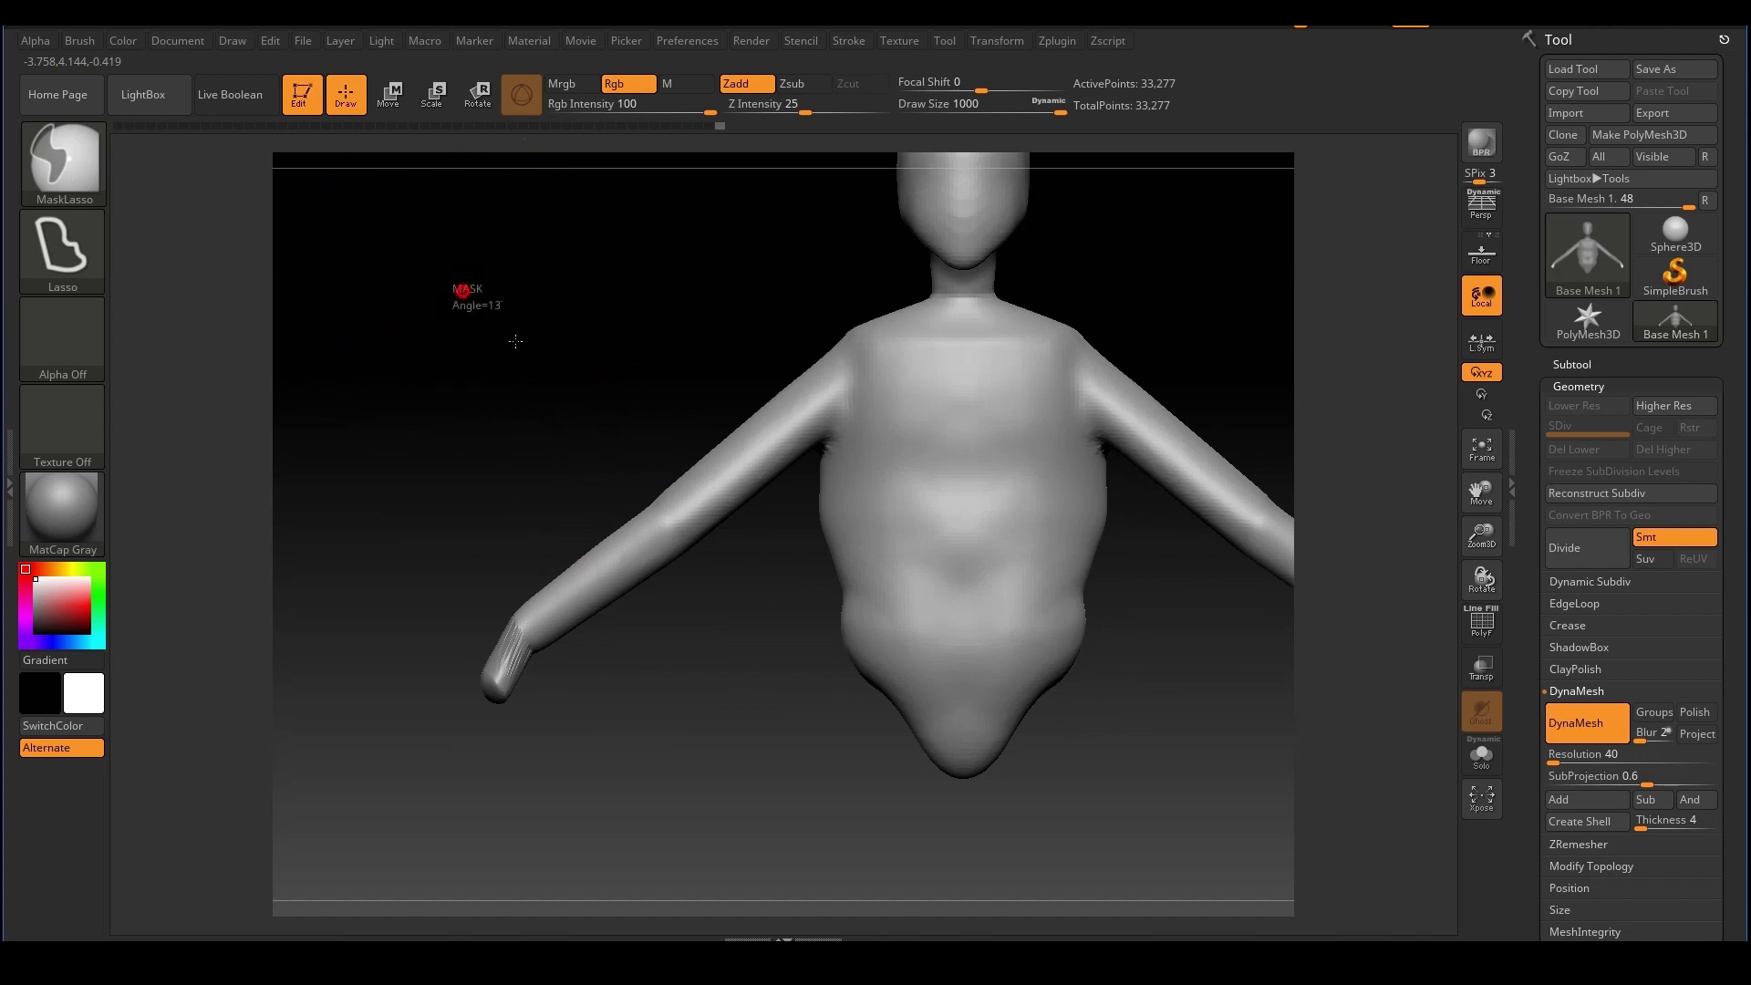
left_click_drag(407, 507, 402, 504, "ctrl")
mouse_move(721, 657)
left_mouse_down()
mouse_move(1020, 645)
mouse_move(790, 641)
left_mouse_up()
left_click_drag(1126, 746, 886, 680)
left_click_drag(1100, 665, 905, 631)
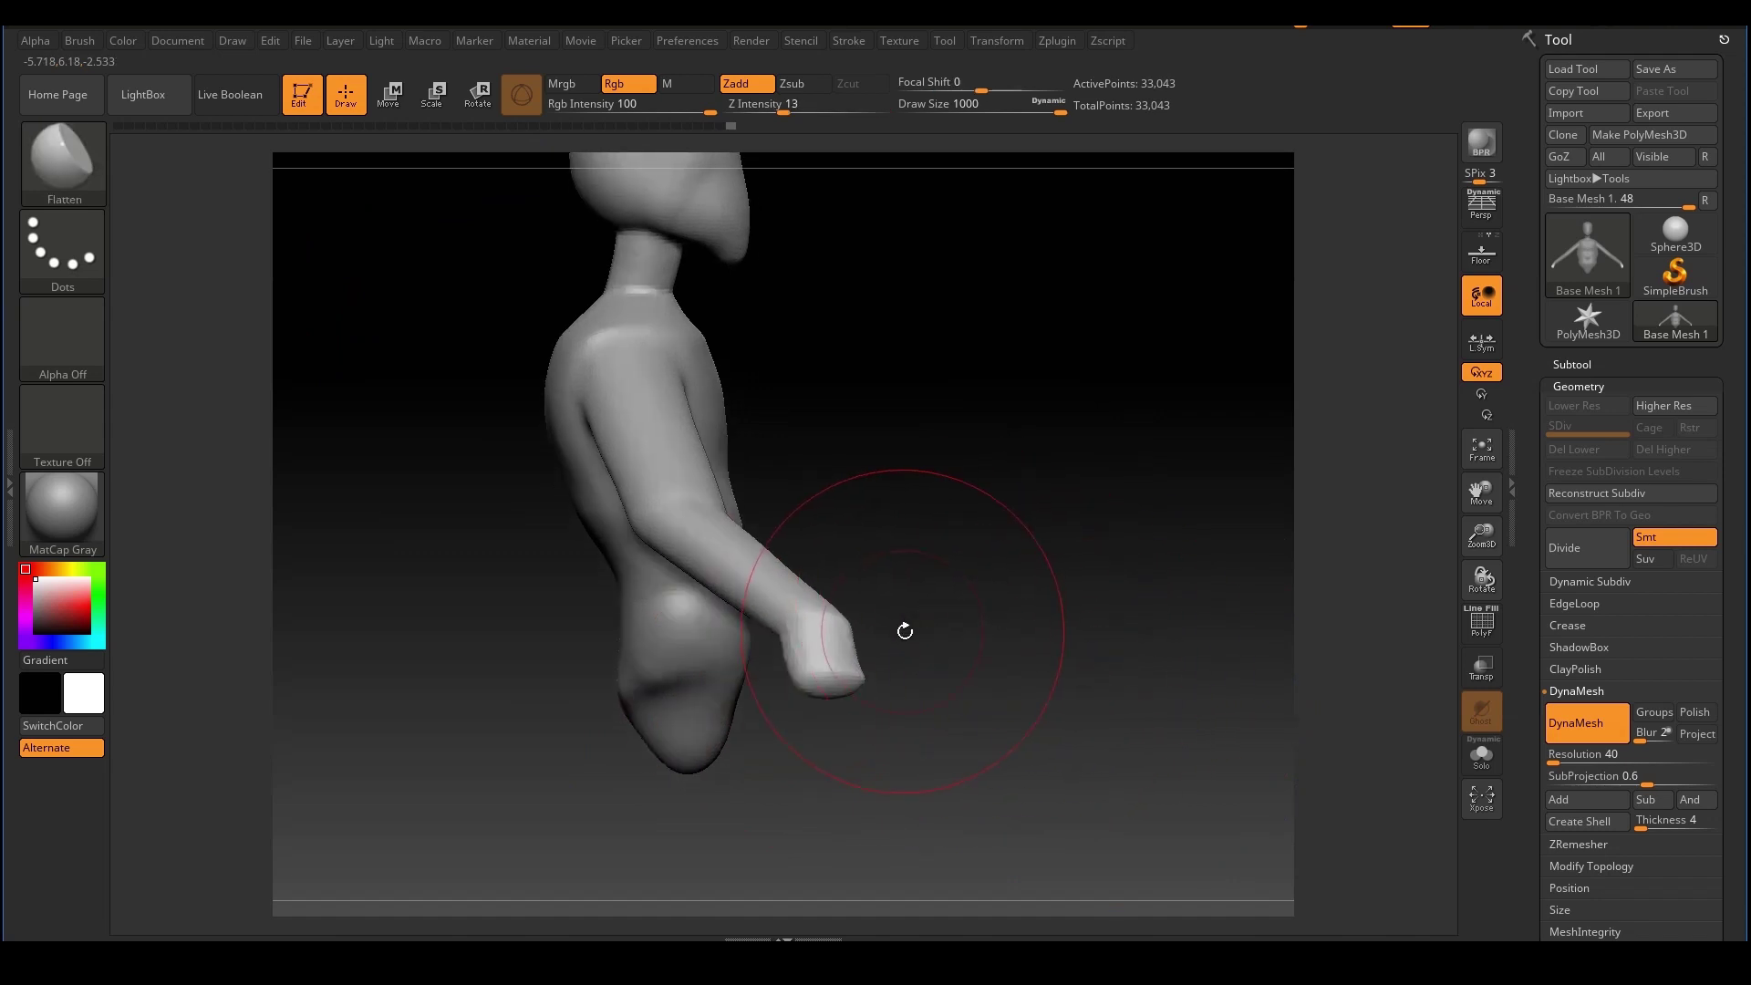
Using the Move brush at draw sizes 274 and 331, pull the edge of the hand outward to broaden the palm
key("b")
key("m")
key("v")
key("s")
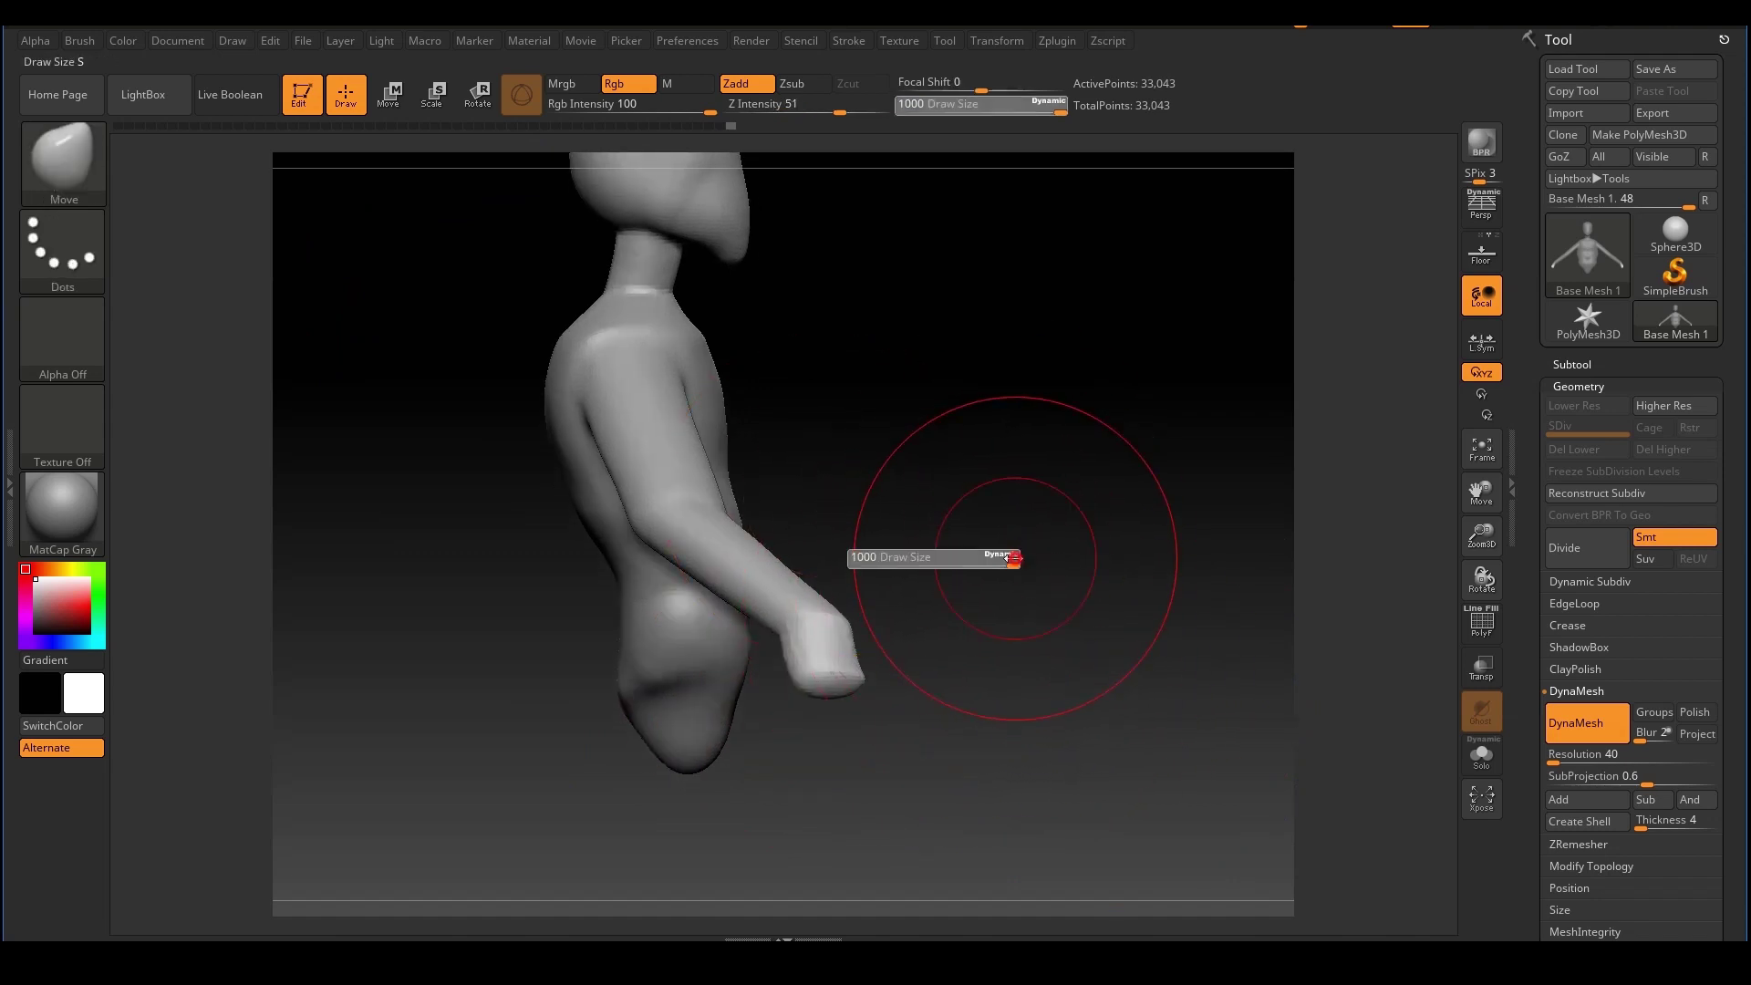
left_click_drag(1004, 556, 958, 564)
key("s")
left_click_drag(868, 643, 830, 671)
key("s")
key("s")
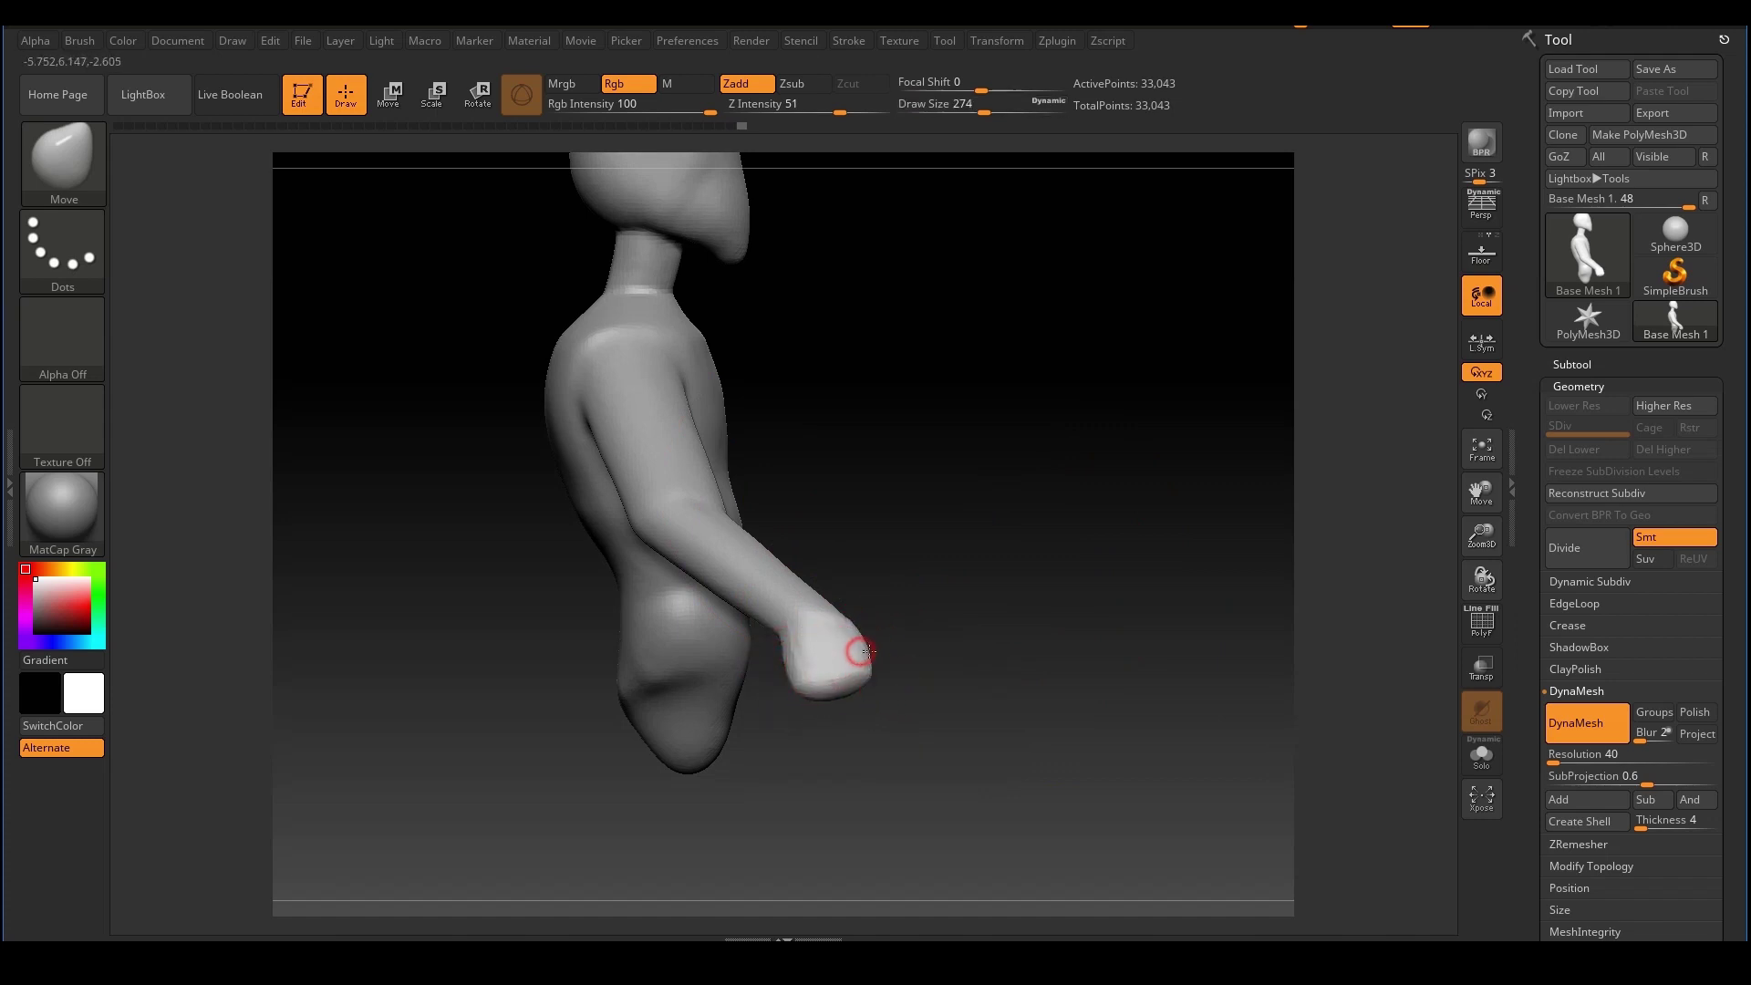
mouse_move(994, 658)
left_mouse_down()
mouse_move(989, 606)
mouse_move(1025, 626)
mouse_move(904, 742)
mouse_move(1095, 618)
mouse_move(935, 622)
mouse_move(1012, 642)
left_mouse_up()
key("s")
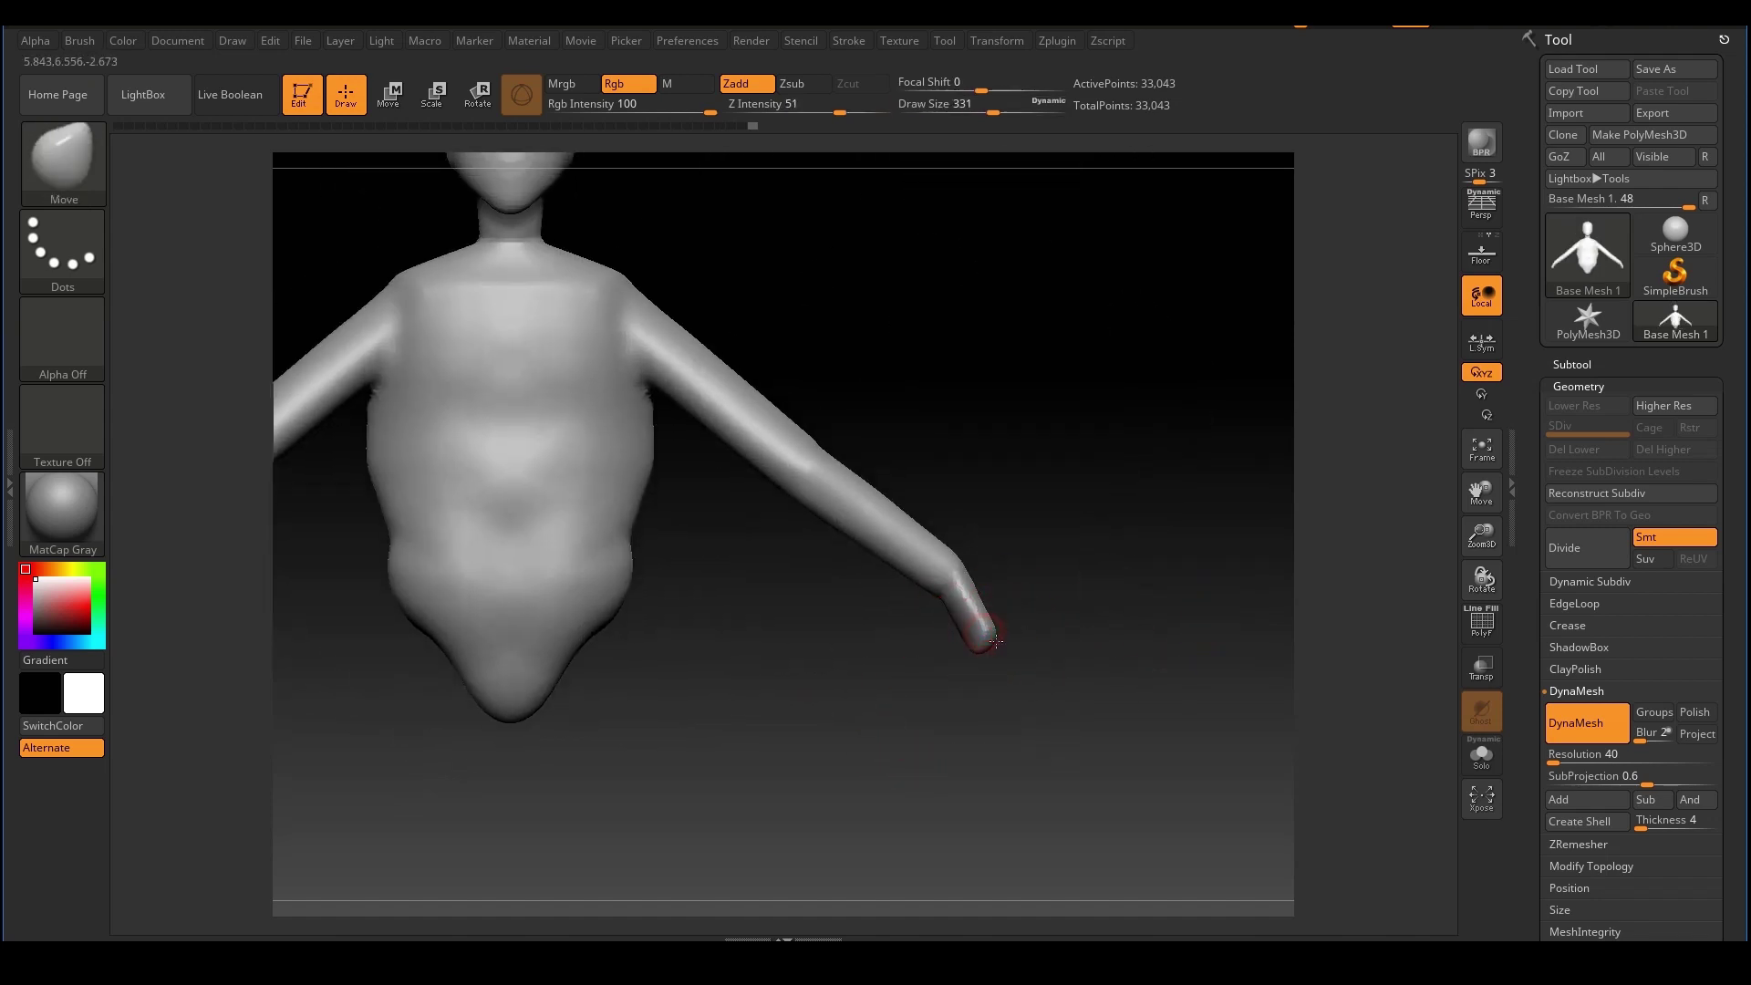
Lasso-mask the tip of the hand and invert the mask so only the end of the palm stays unmasked
right_click_drag(1084, 630, 1056, 606, "ctrl")
mouse_move(763, 653)
right_mouse_down("alt")
mouse_move(955, 622)
mouse_move(958, 606)
right_mouse_up("alt")
mouse_move(1077, 562)
right_mouse_down("alt")
mouse_move(992, 545)
mouse_move(1027, 539)
right_mouse_up("alt")
mouse_move(1027, 539)
right_mouse_down("ctrl")
mouse_move(970, 547)
mouse_move(983, 522)
mouse_move(1092, 494)
mouse_move(1023, 478)
right_mouse_up("ctrl")
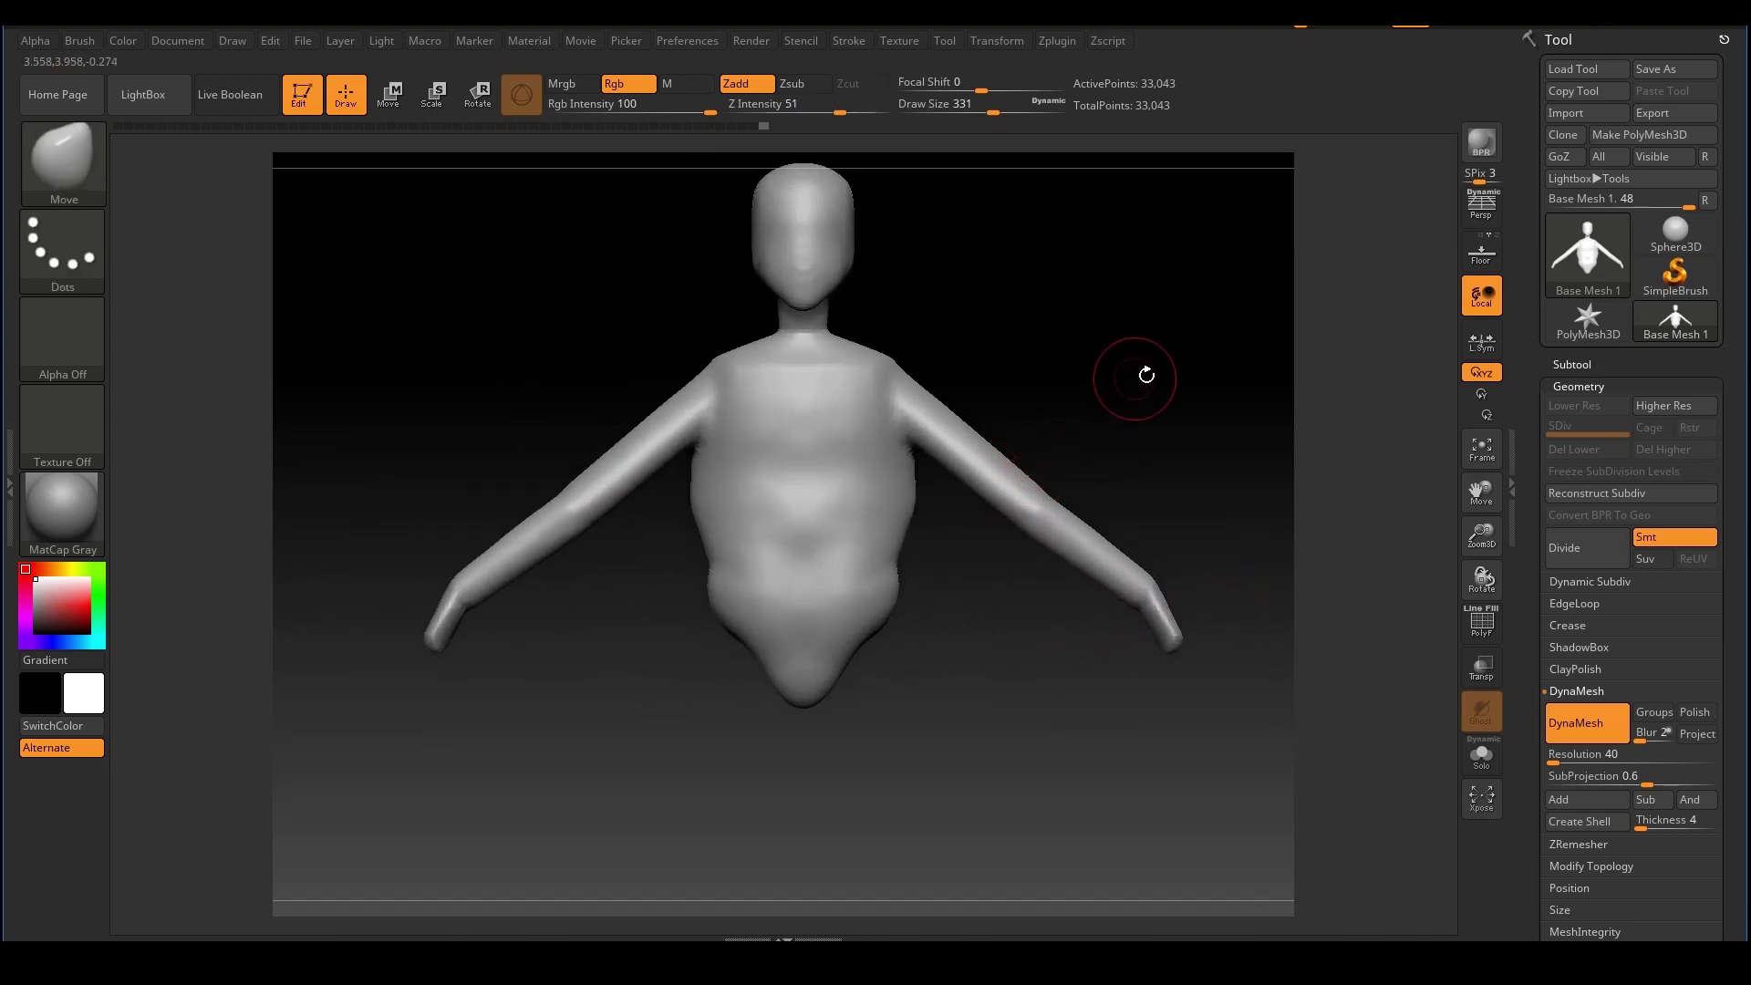
mouse_move(1143, 376)
right_mouse_down("alt")
mouse_move(1170, 362)
mouse_move(1120, 364)
mouse_move(1182, 403)
right_mouse_up("alt")
mouse_move(707, 659)
right_mouse_down()
mouse_move(602, 684)
mouse_move(626, 703)
mouse_move(1007, 558)
right_mouse_up()
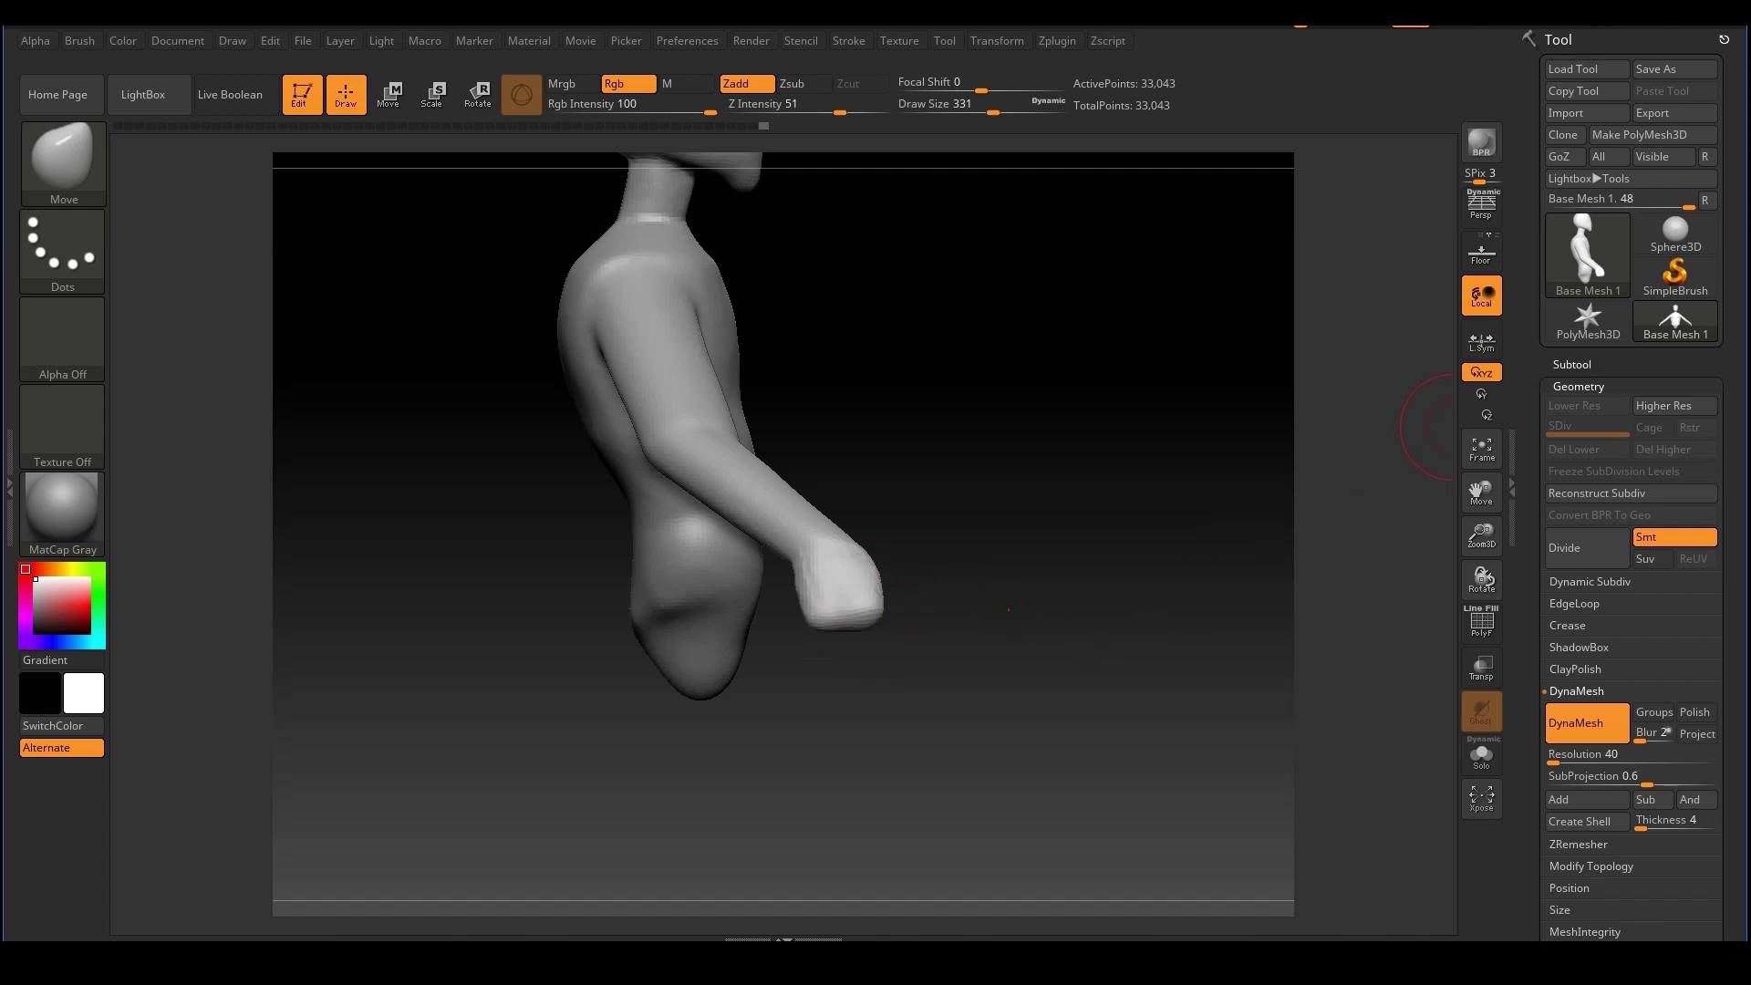
mouse_move(1081, 615)
left_mouse_down()
mouse_move(1037, 618)
mouse_move(1177, 586)
mouse_move(845, 528)
left_mouse_up()
key("ctrl")
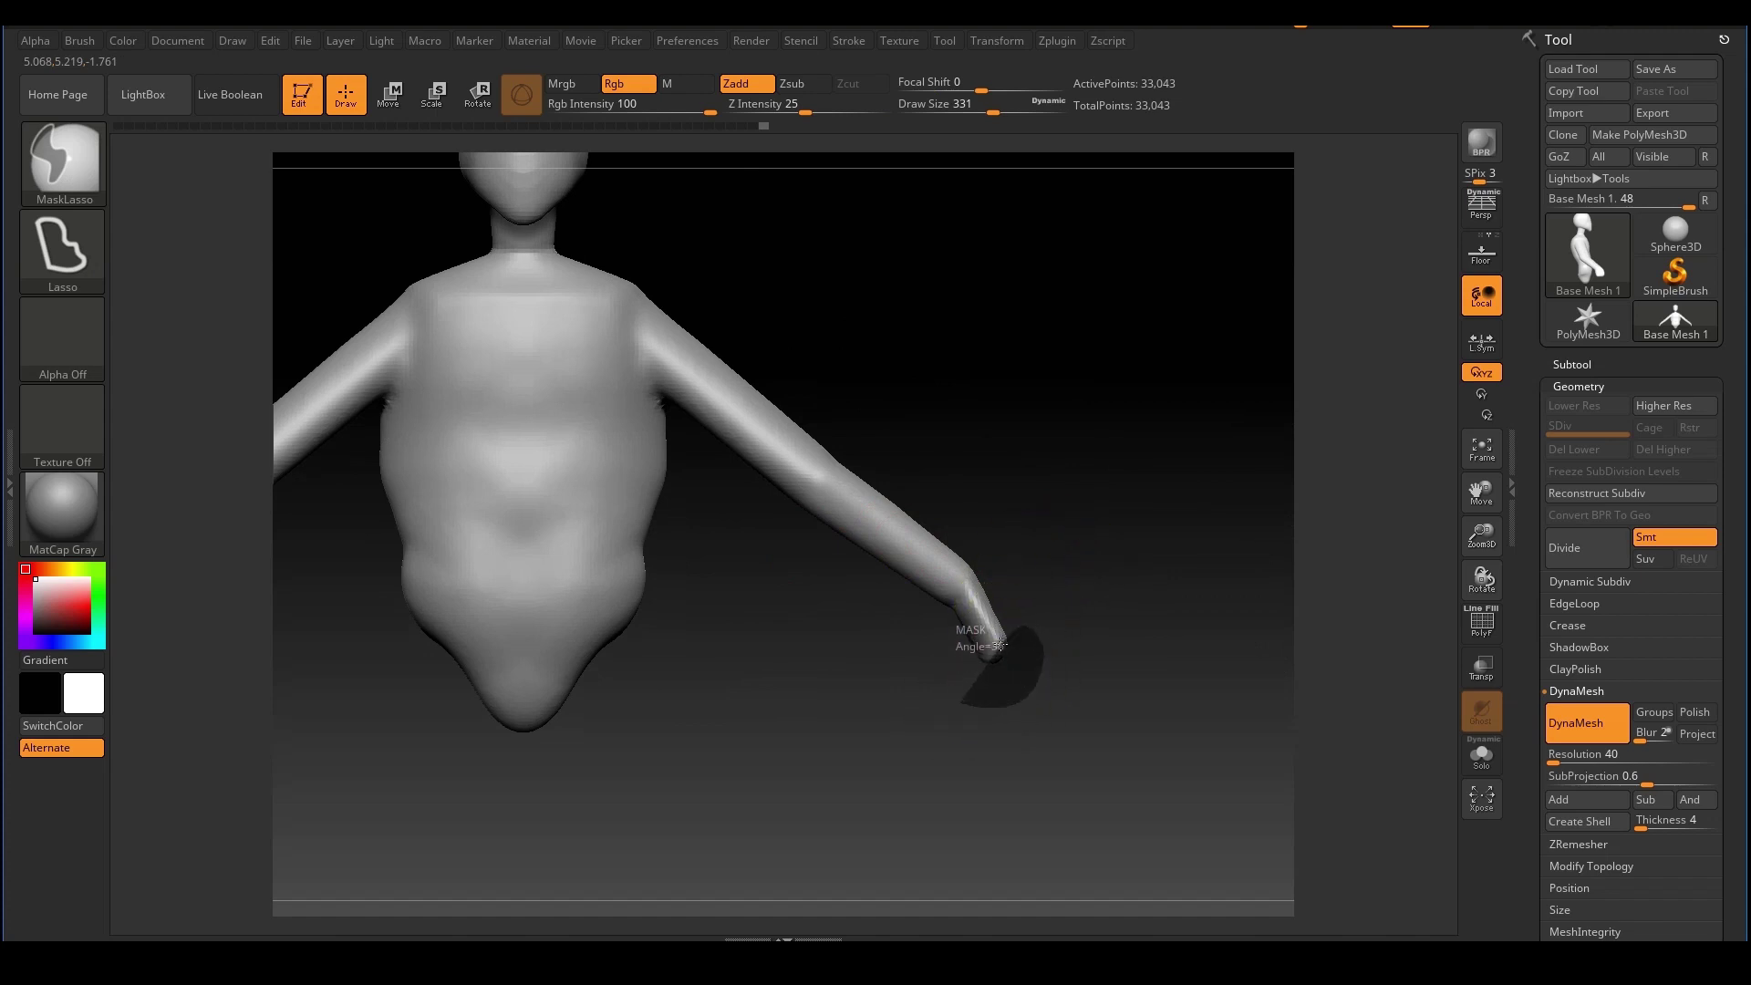
left_click_drag(967, 668, 971, 644, "ctrl")
mouse_move(1203, 598)
right_mouse_down()
mouse_move(1052, 645)
mouse_move(994, 627)
mouse_move(1211, 606)
mouse_move(1263, 578)
mouse_move(1255, 563)
right_mouse_up()
left_click(1025, 458, "ctrl")
Extrude the unmasked palm end along its X axis with the Move gizmo to form a finger block
key("w")
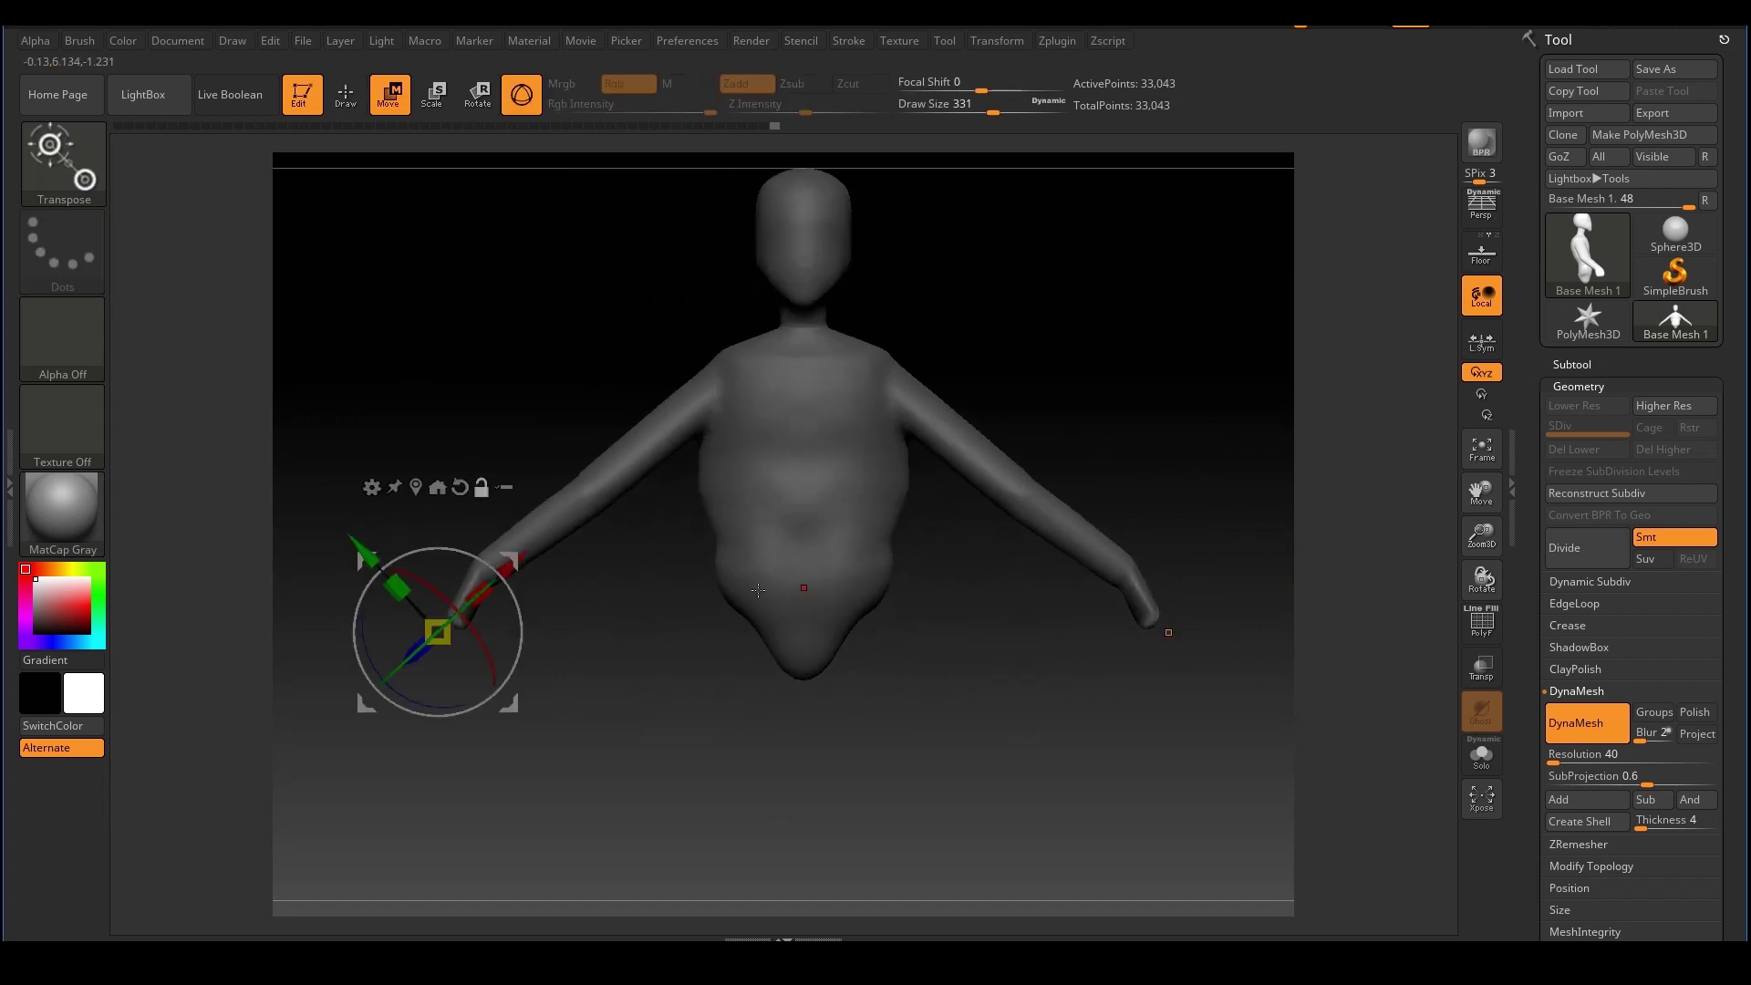
right_click_drag(470, 682, 739, 563, "alt")
mouse_move(798, 470)
right_mouse_down("ctrl")
mouse_move(805, 539)
mouse_move(862, 406)
mouse_move(861, 442)
mouse_move(951, 570)
mouse_move(618, 614)
mouse_move(1438, 575)
mouse_move(1387, 500)
mouse_move(1417, 527)
right_mouse_up("ctrl")
right_click_drag(904, 502, 895, 509, "alt")
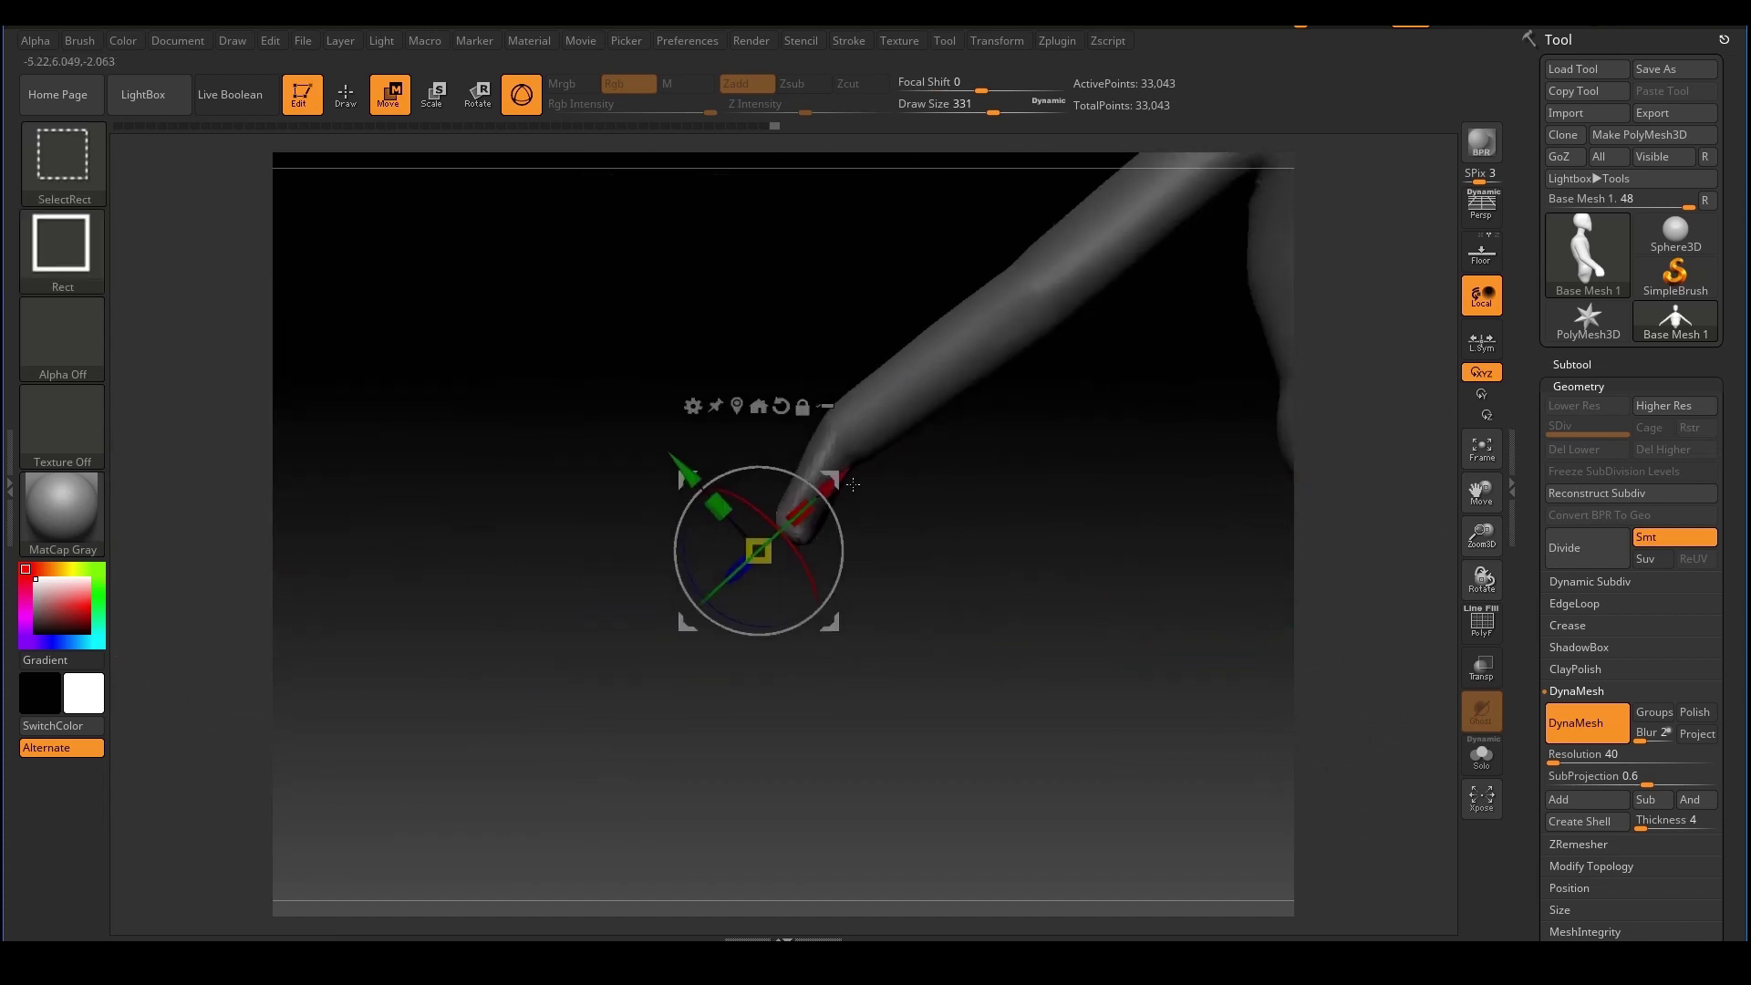
left_click_drag(842, 473, 808, 567)
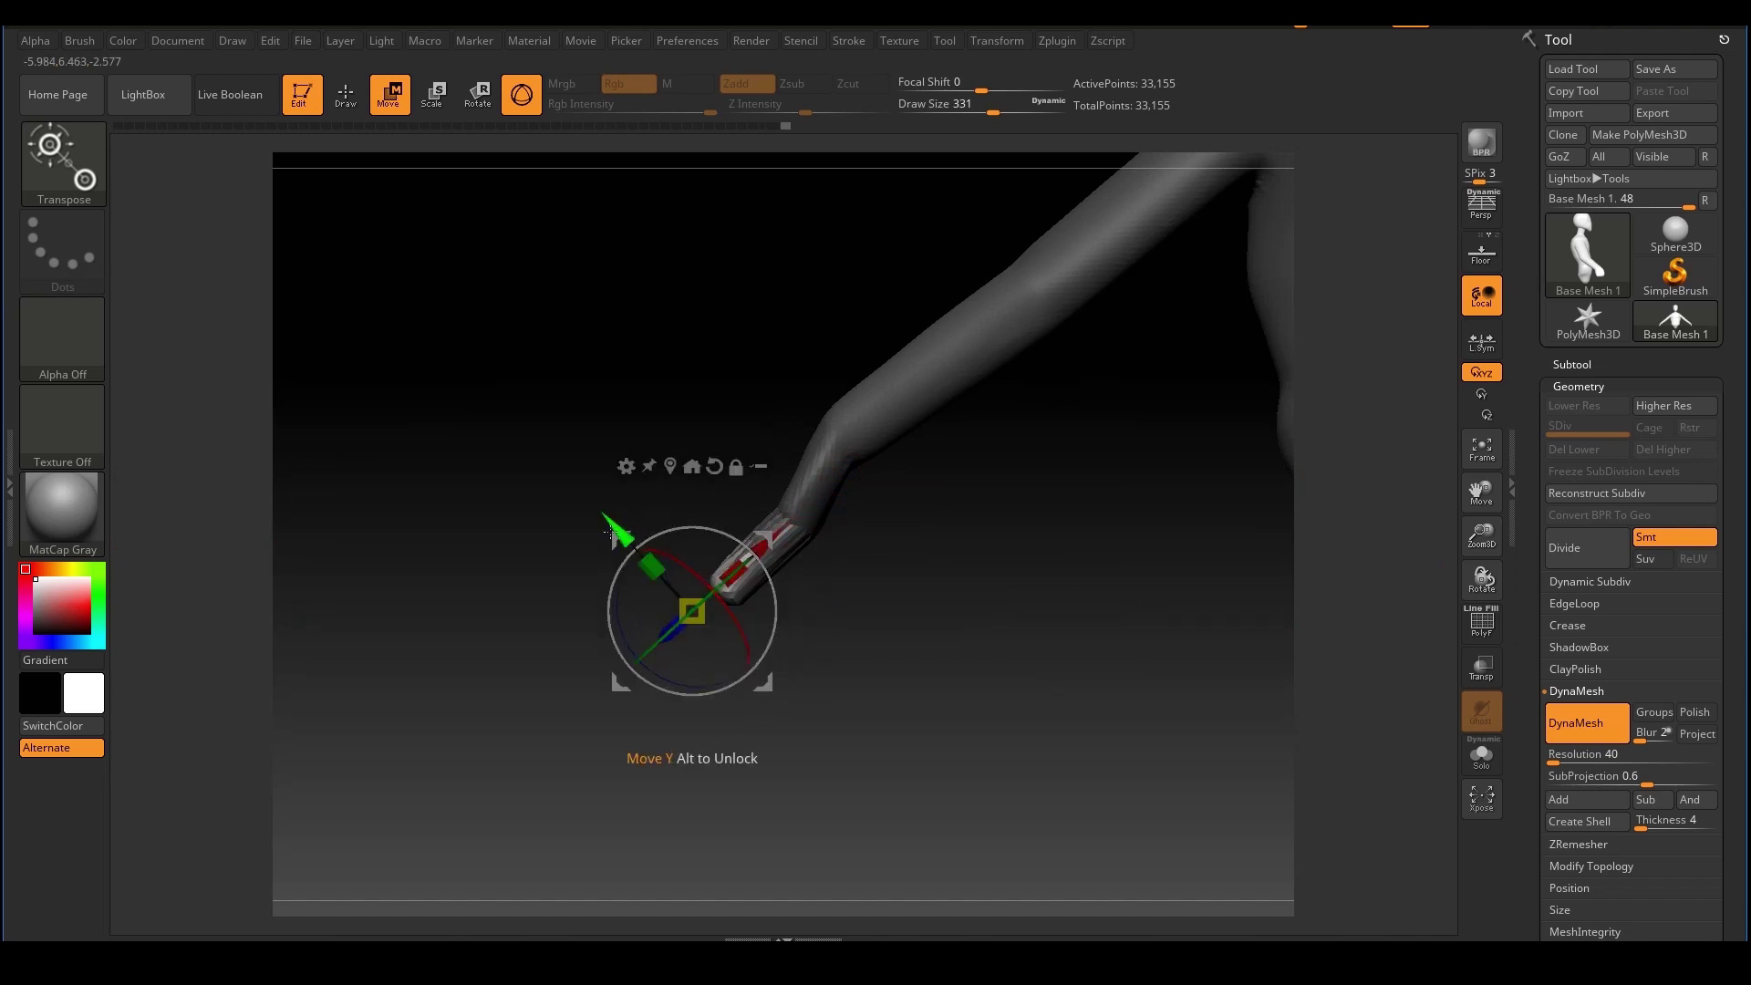
Shift and rotate the finger block downward from the palm and widen it along the Z axis
left_click_drag(618, 532, 679, 570)
left_click_drag(734, 667, 726, 673)
left_click_drag(1014, 557, 805, 660)
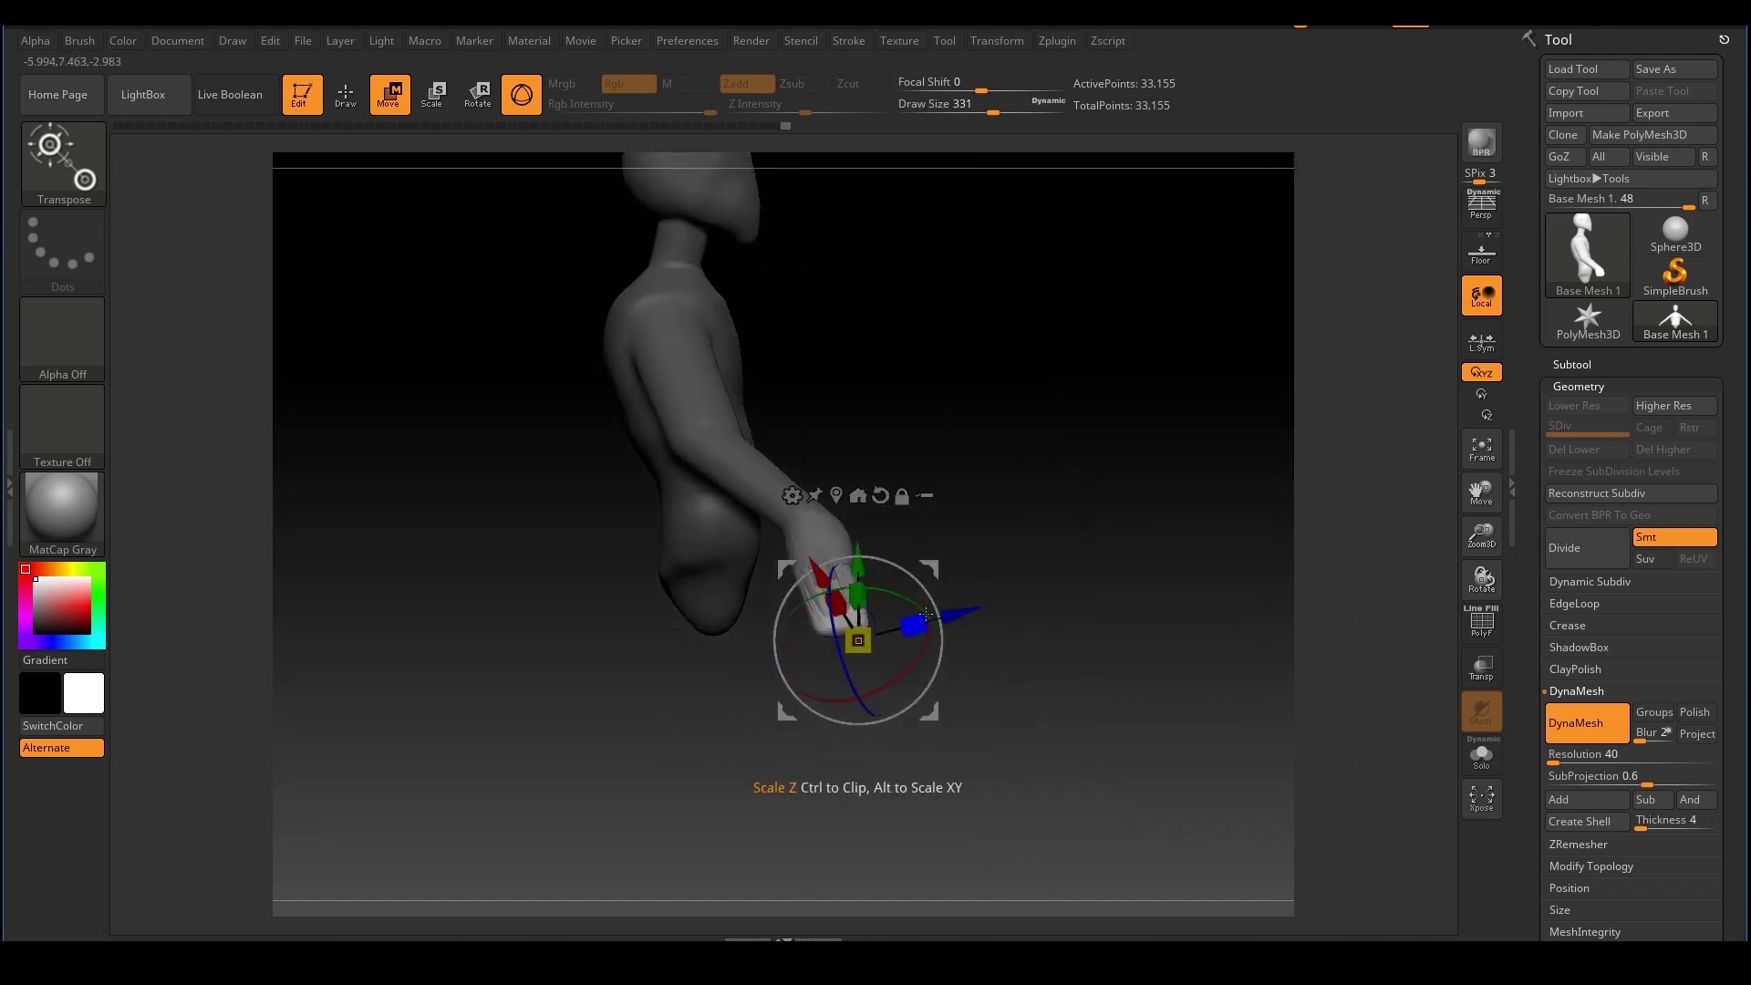
right_click_drag(928, 626, 968, 687, "ctrl")
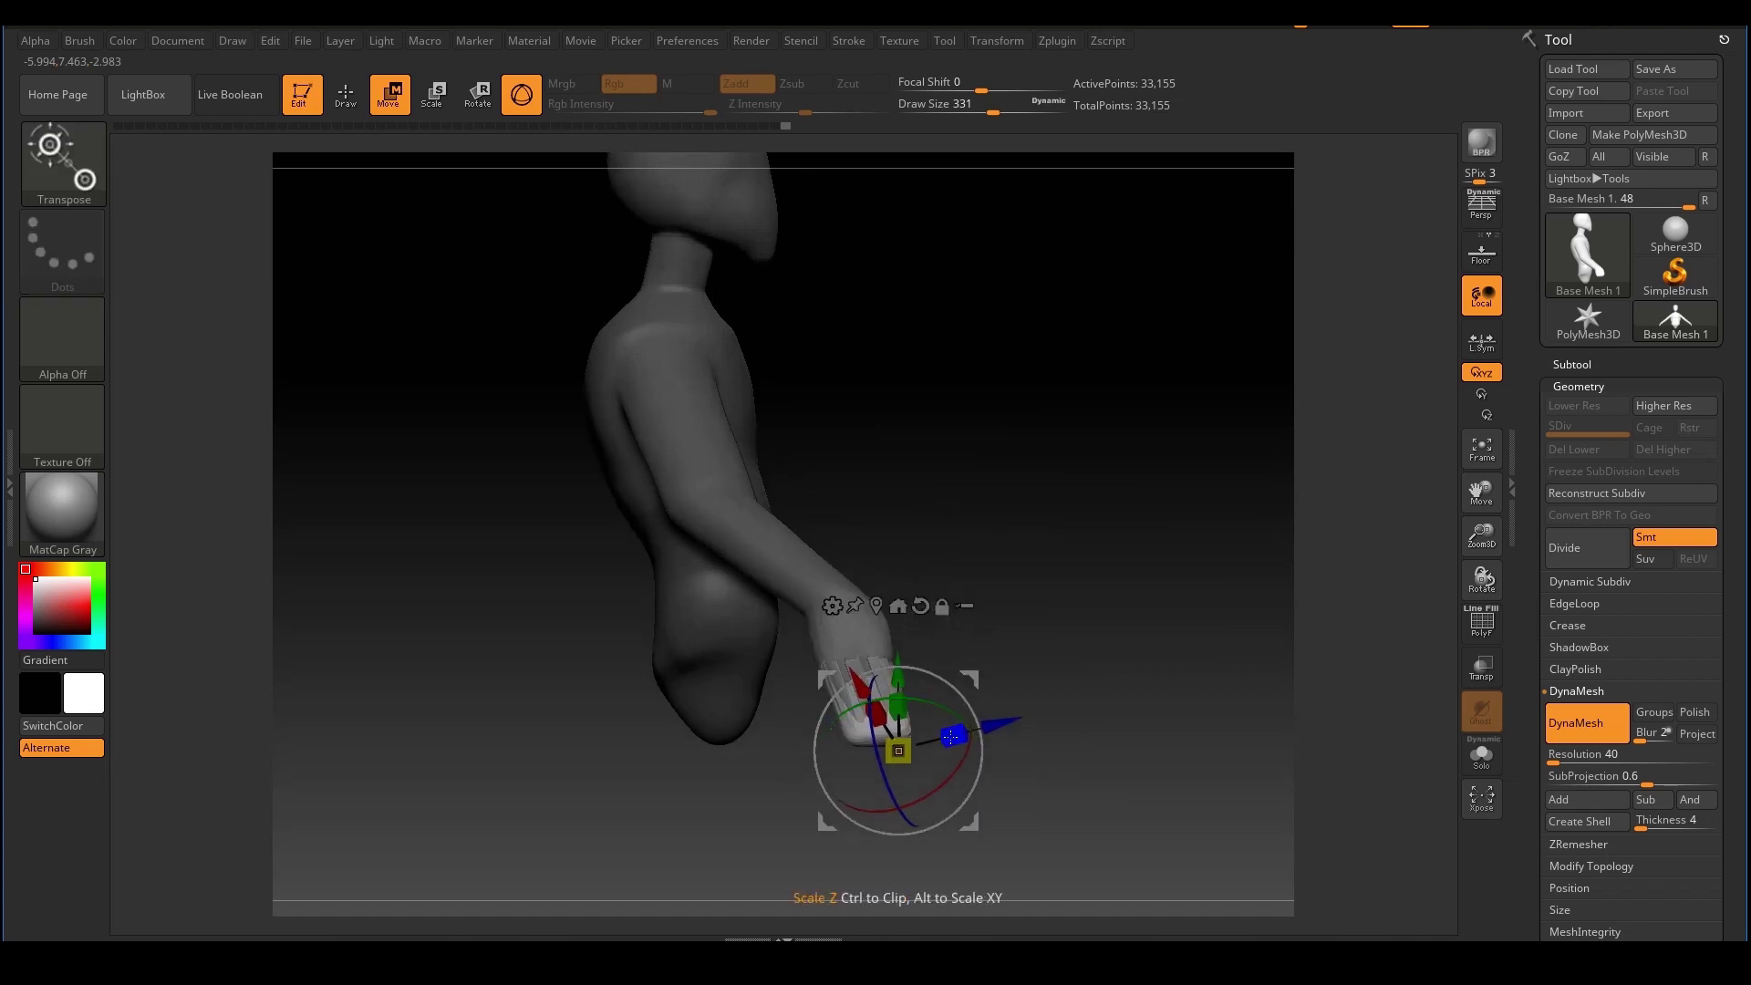
left_click_drag(952, 737, 987, 733)
Nudge the finger block slightly along its X axis toward the palm in the front view
right_click_drag(1172, 630, 951, 649, "shift")
right_click_drag(835, 604, 1198, 511, "alt")
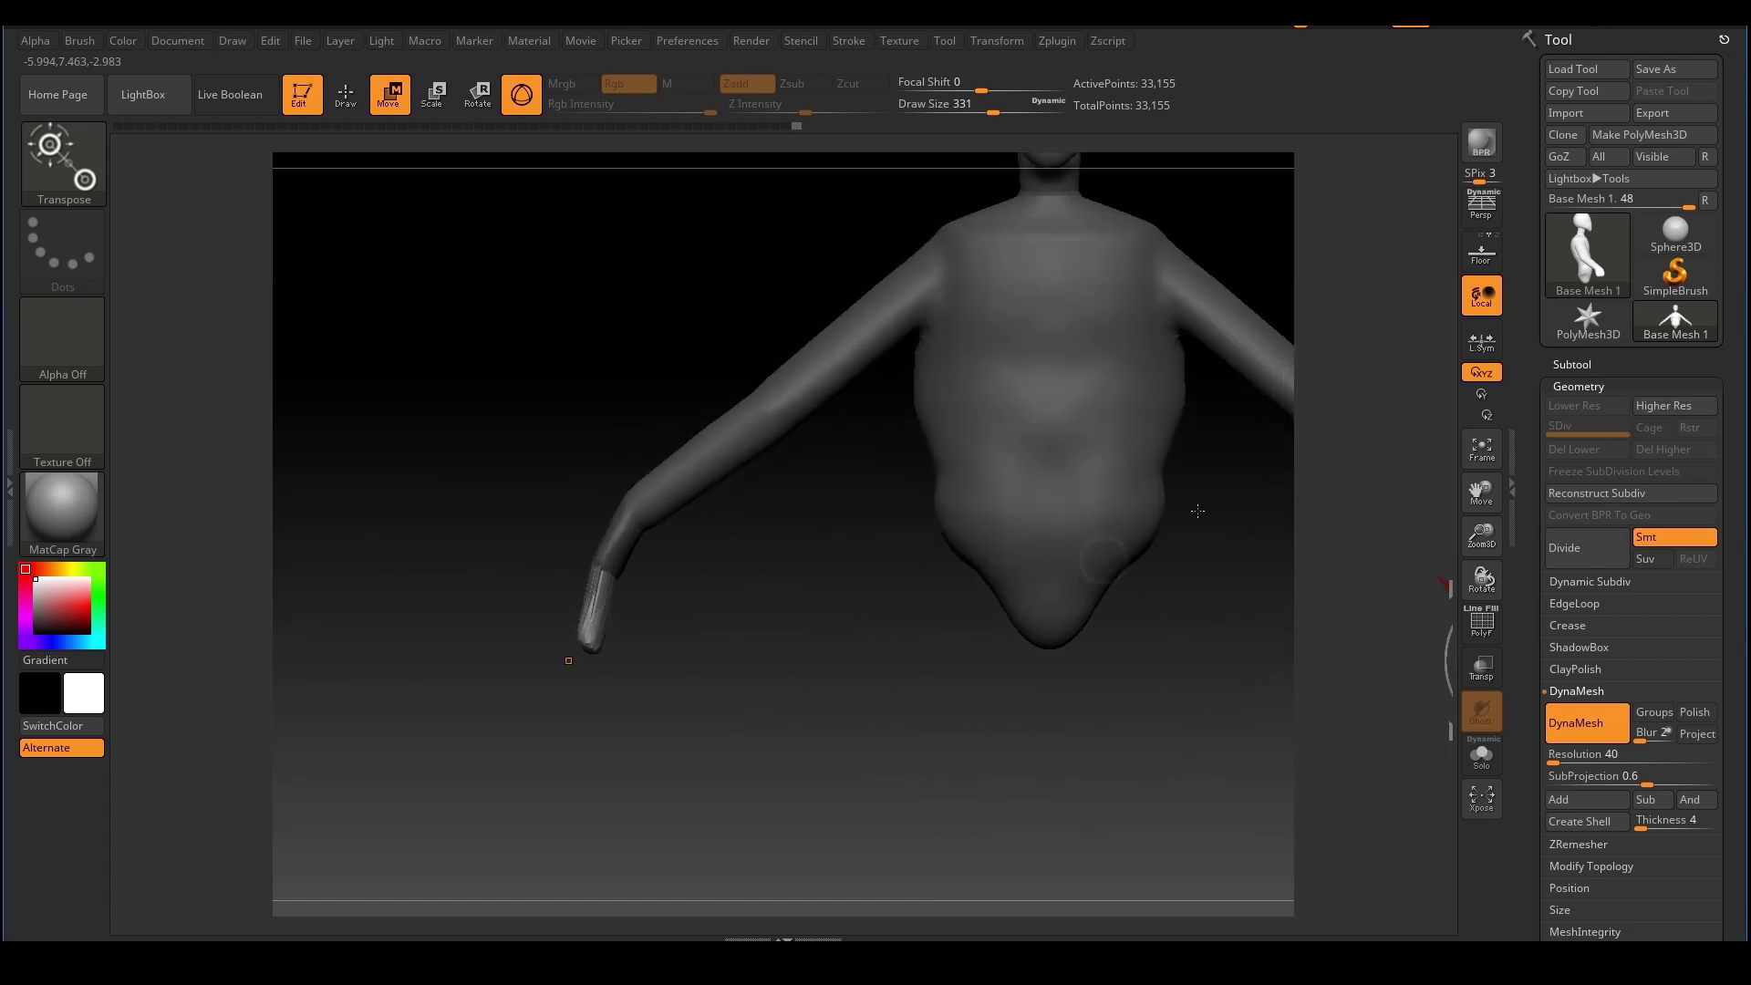
right_click_drag(757, 524, 715, 517, "alt")
right_click_drag(851, 528, 442, 573, "alt")
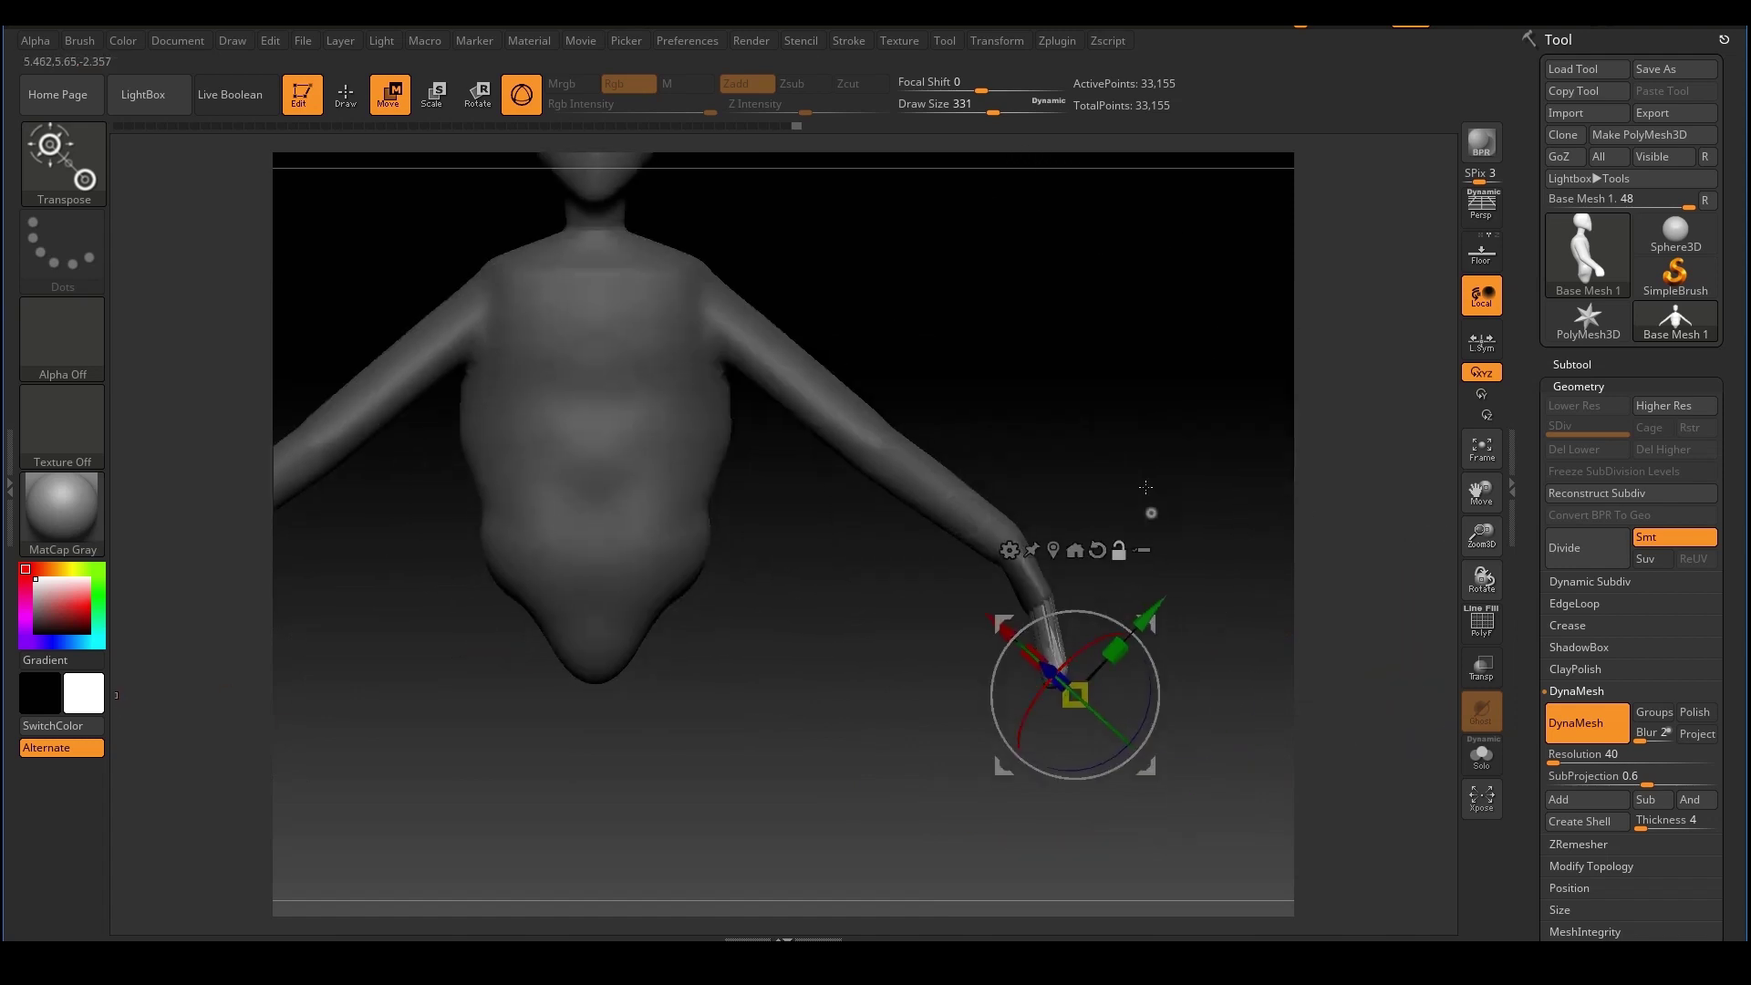
mouse_move(1145, 488)
right_mouse_down("alt")
mouse_move(1095, 433)
mouse_move(1129, 511)
right_mouse_up("alt")
right_click_drag(1129, 512, 1048, 413, "alt")
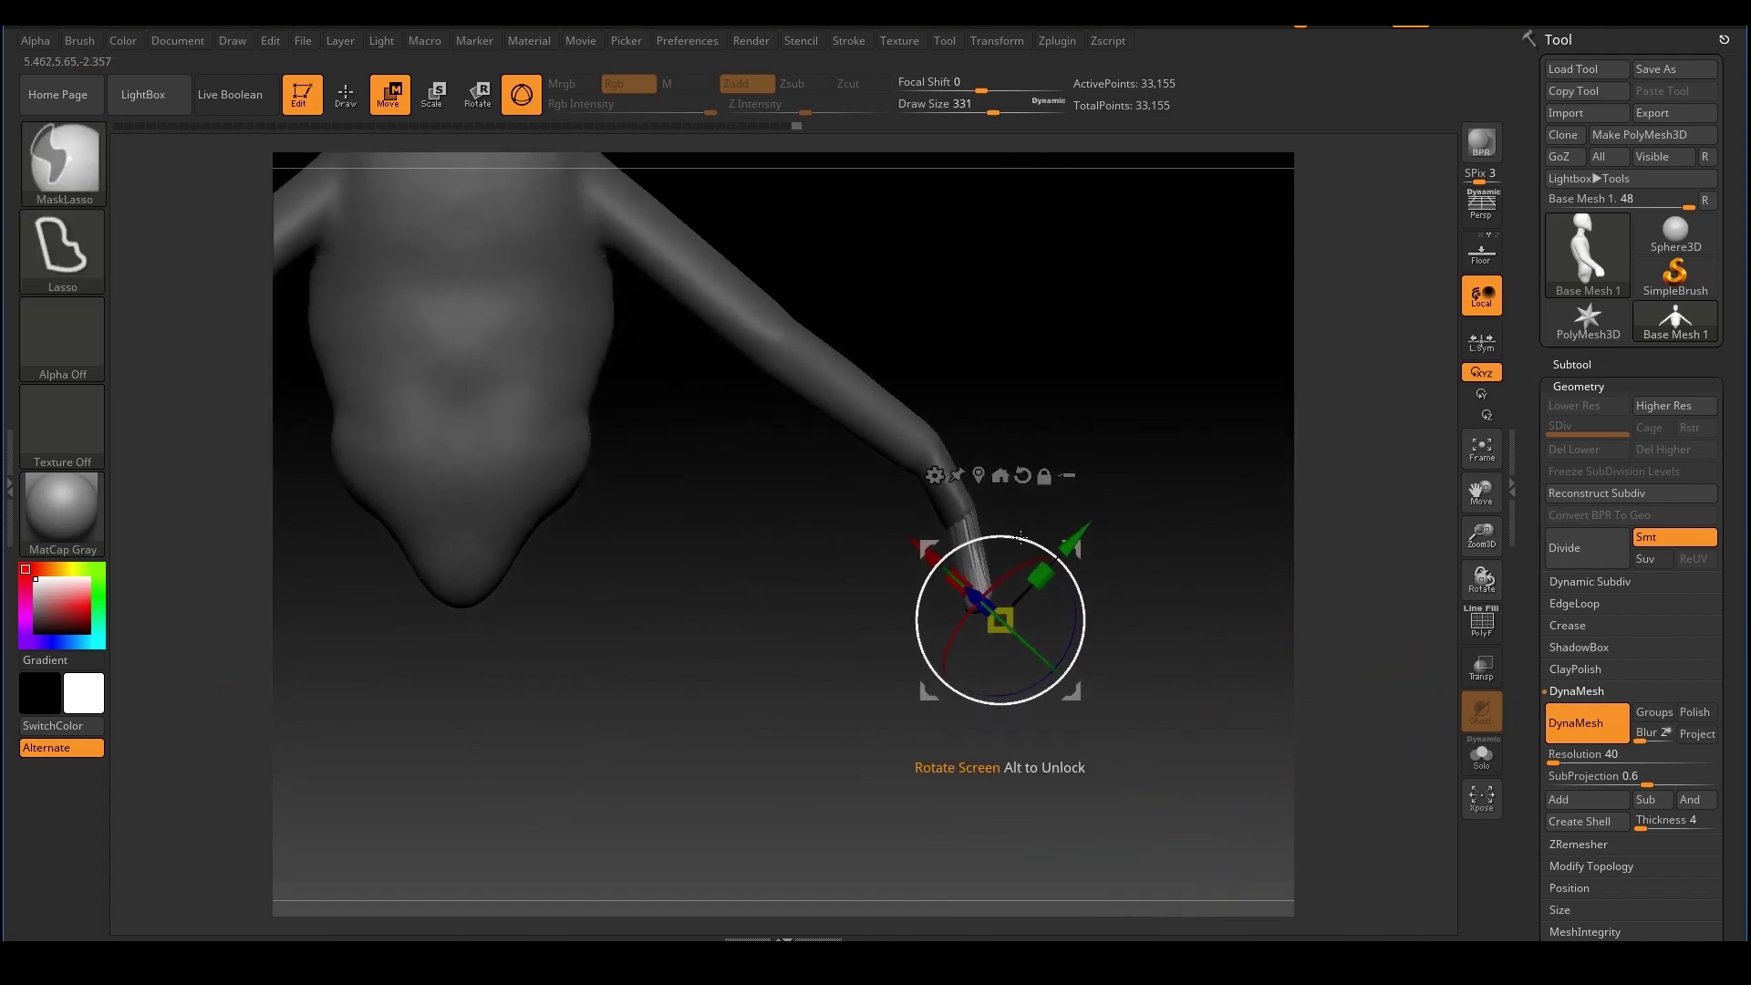
right_click_drag(1021, 538, 1027, 537, "ctrl")
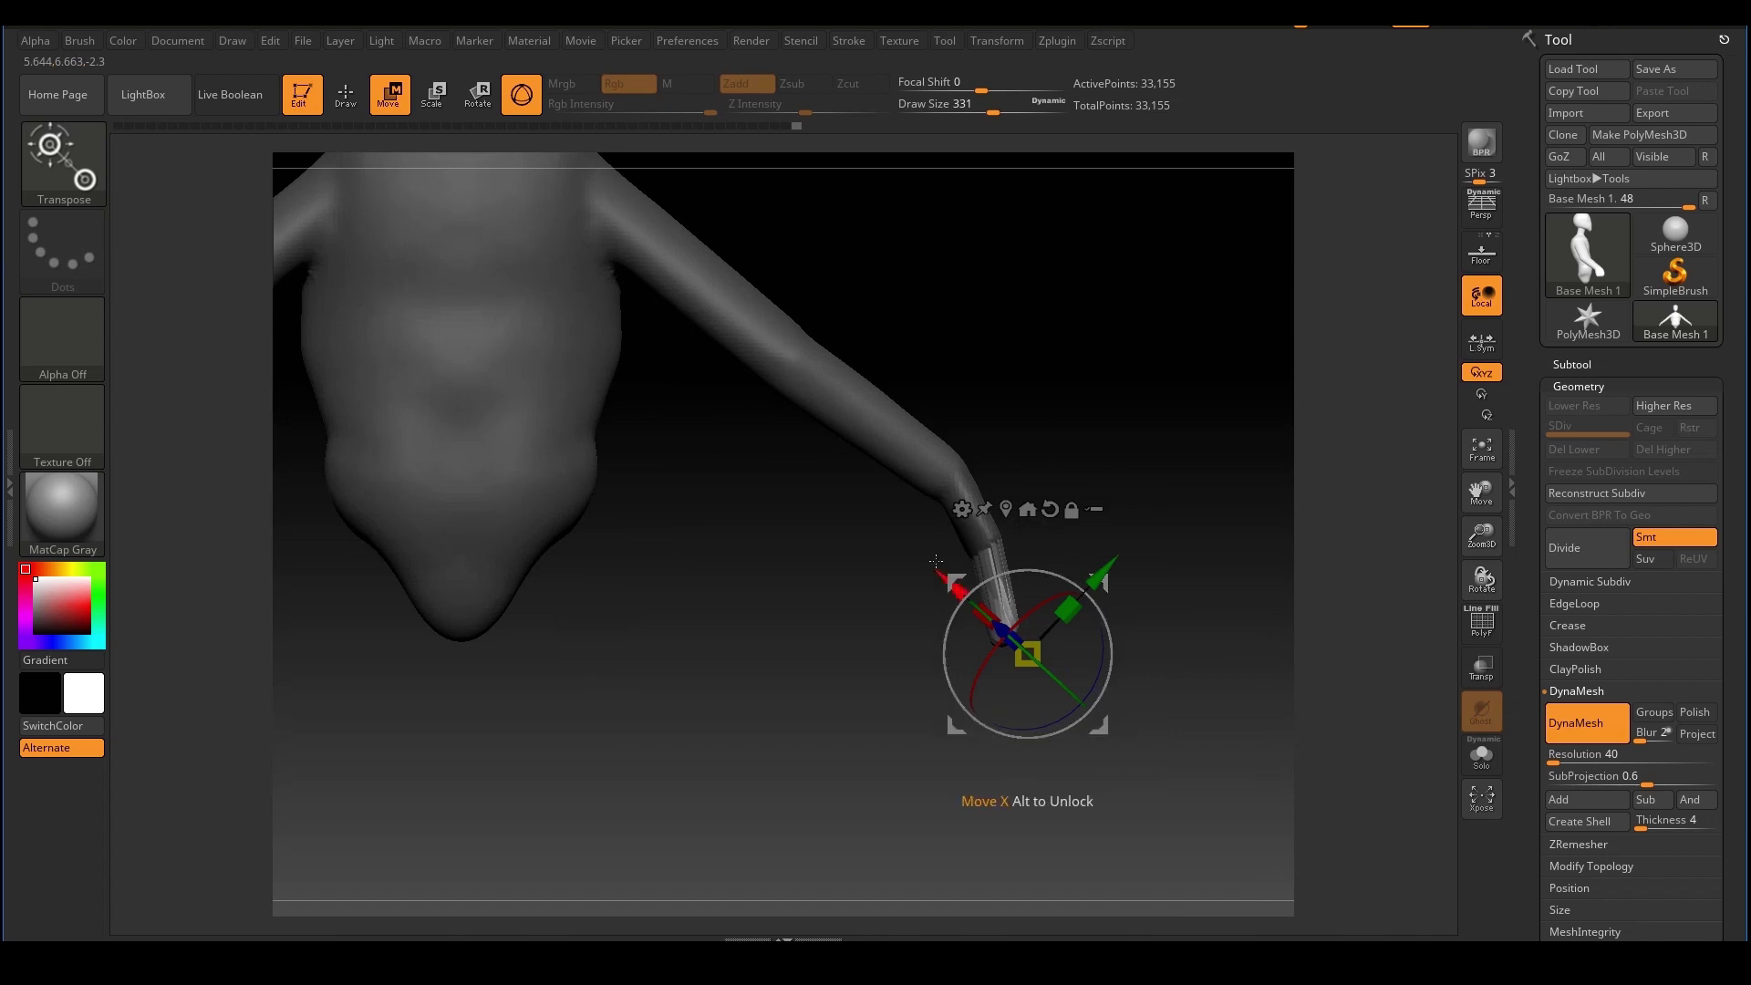
left_click_drag(957, 581, 947, 576)
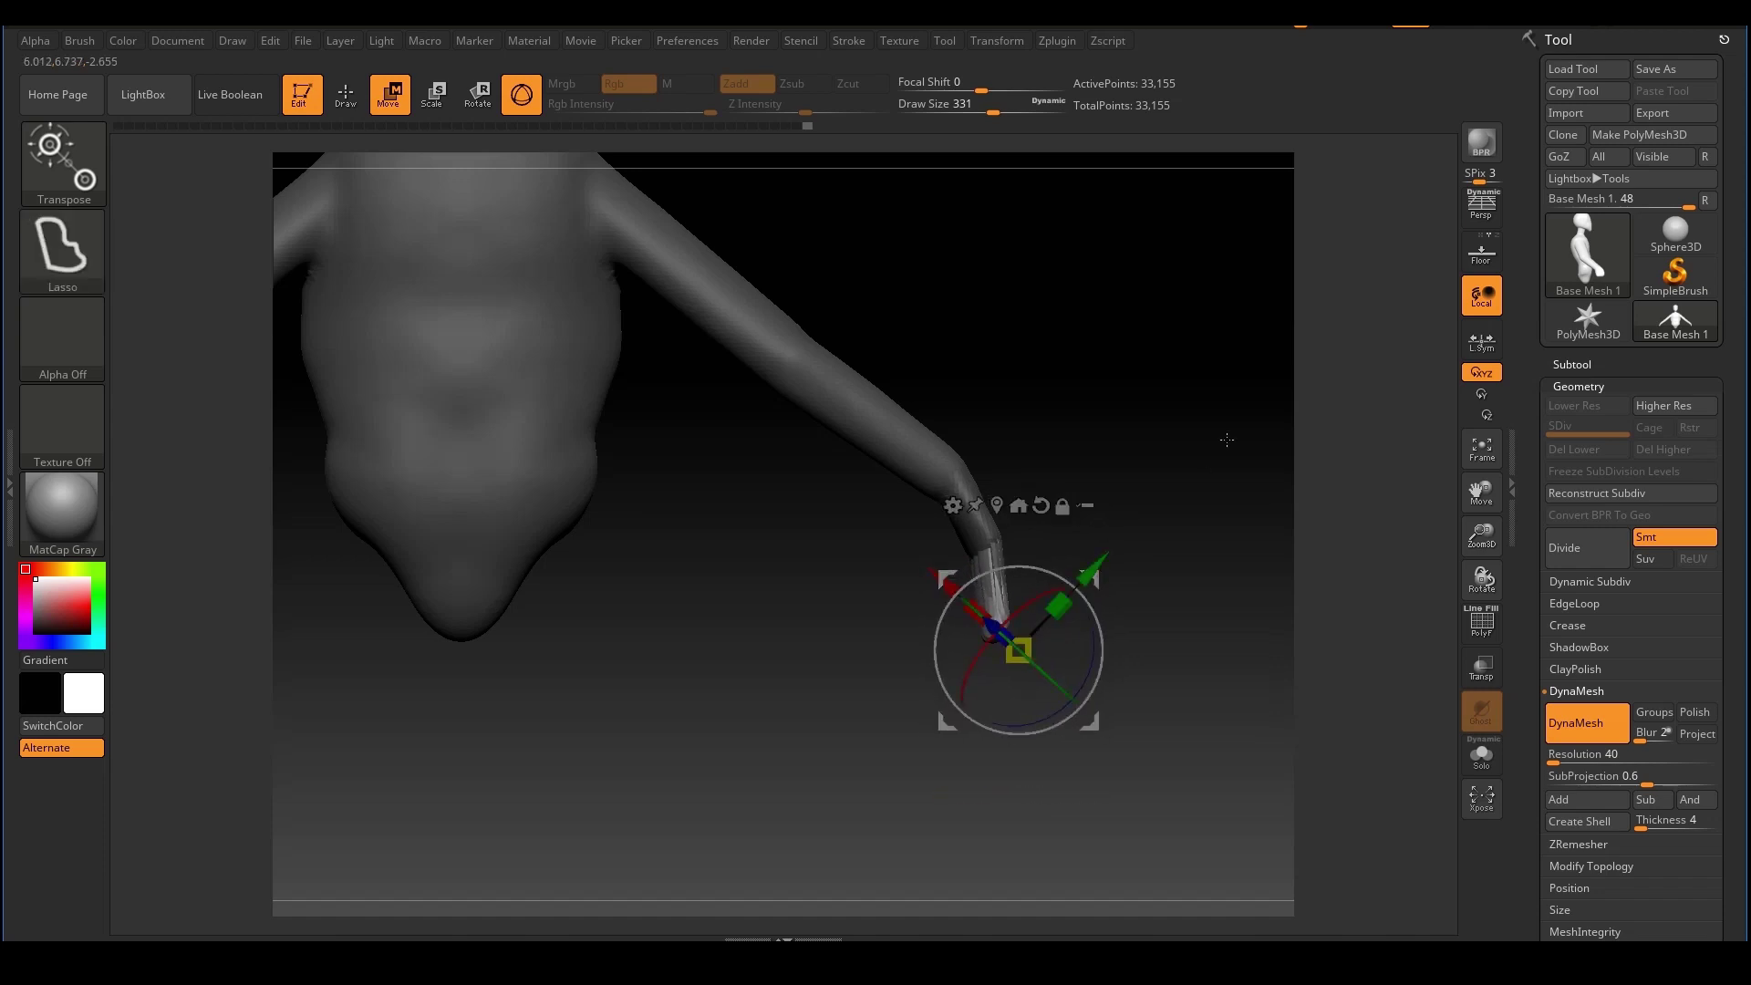
Return to Draw mode, clear the mask and merge the finger blocks into the mesh with DynaMesh
mouse_move(1223, 438)
right_mouse_down("ctrl")
mouse_move(1043, 442)
mouse_move(1027, 539)
right_mouse_up("ctrl")
left_click(350, 102)
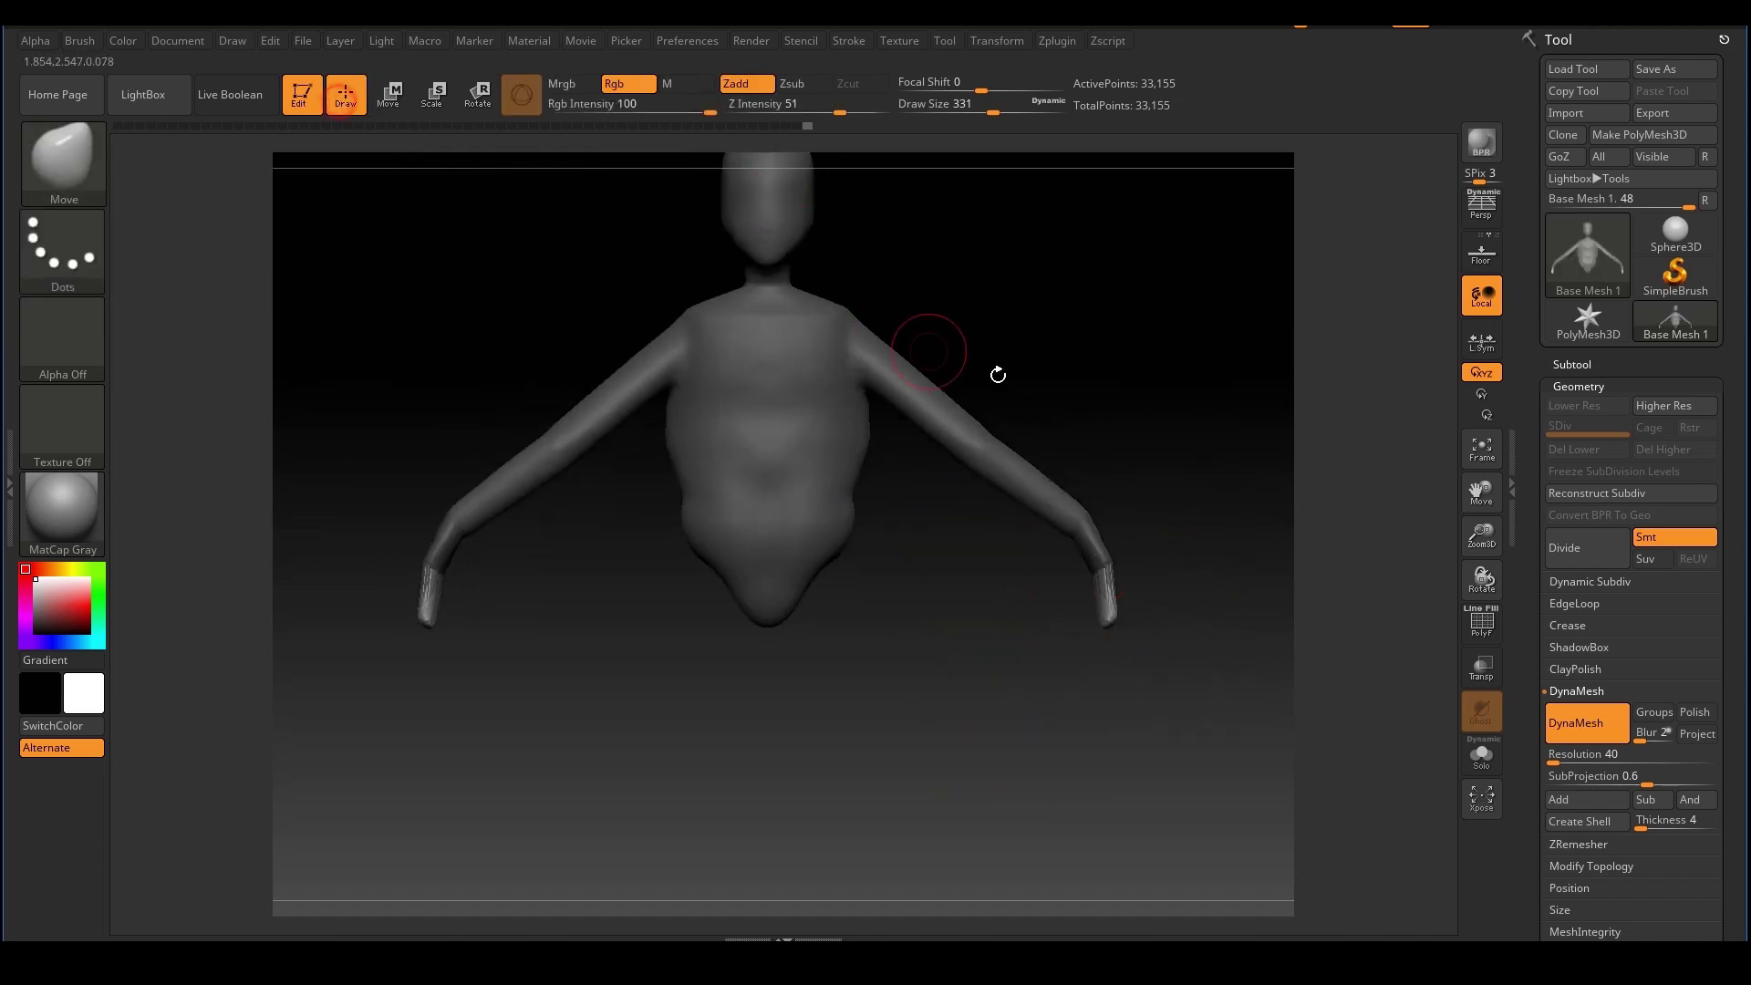
mouse_move(1091, 262)
left_mouse_down("ctrl")
mouse_move(1210, 398)
mouse_move(1279, 376)
left_mouse_up("ctrl")
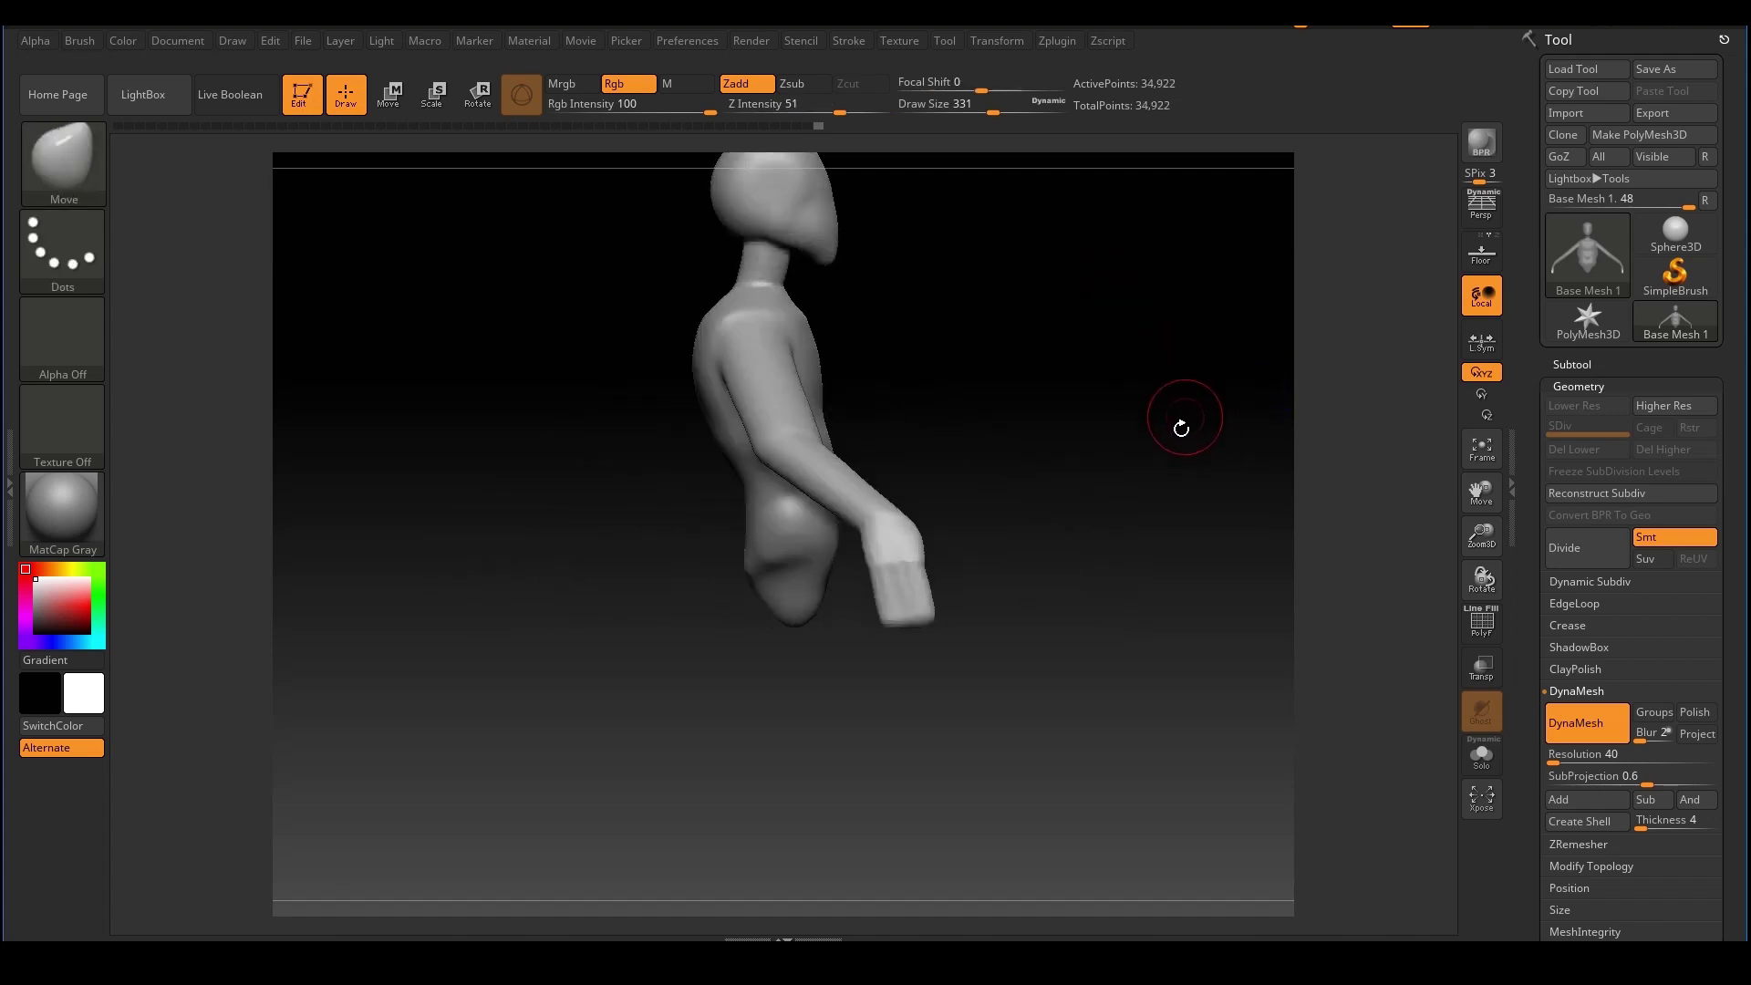
Examine the palms and finger blocks from the front, back and sides for shape and surface irregularities
left_click_drag(1181, 428, 1097, 433)
mouse_move(813, 696)
left_mouse_down()
mouse_move(903, 692)
mouse_move(799, 702)
left_mouse_up()
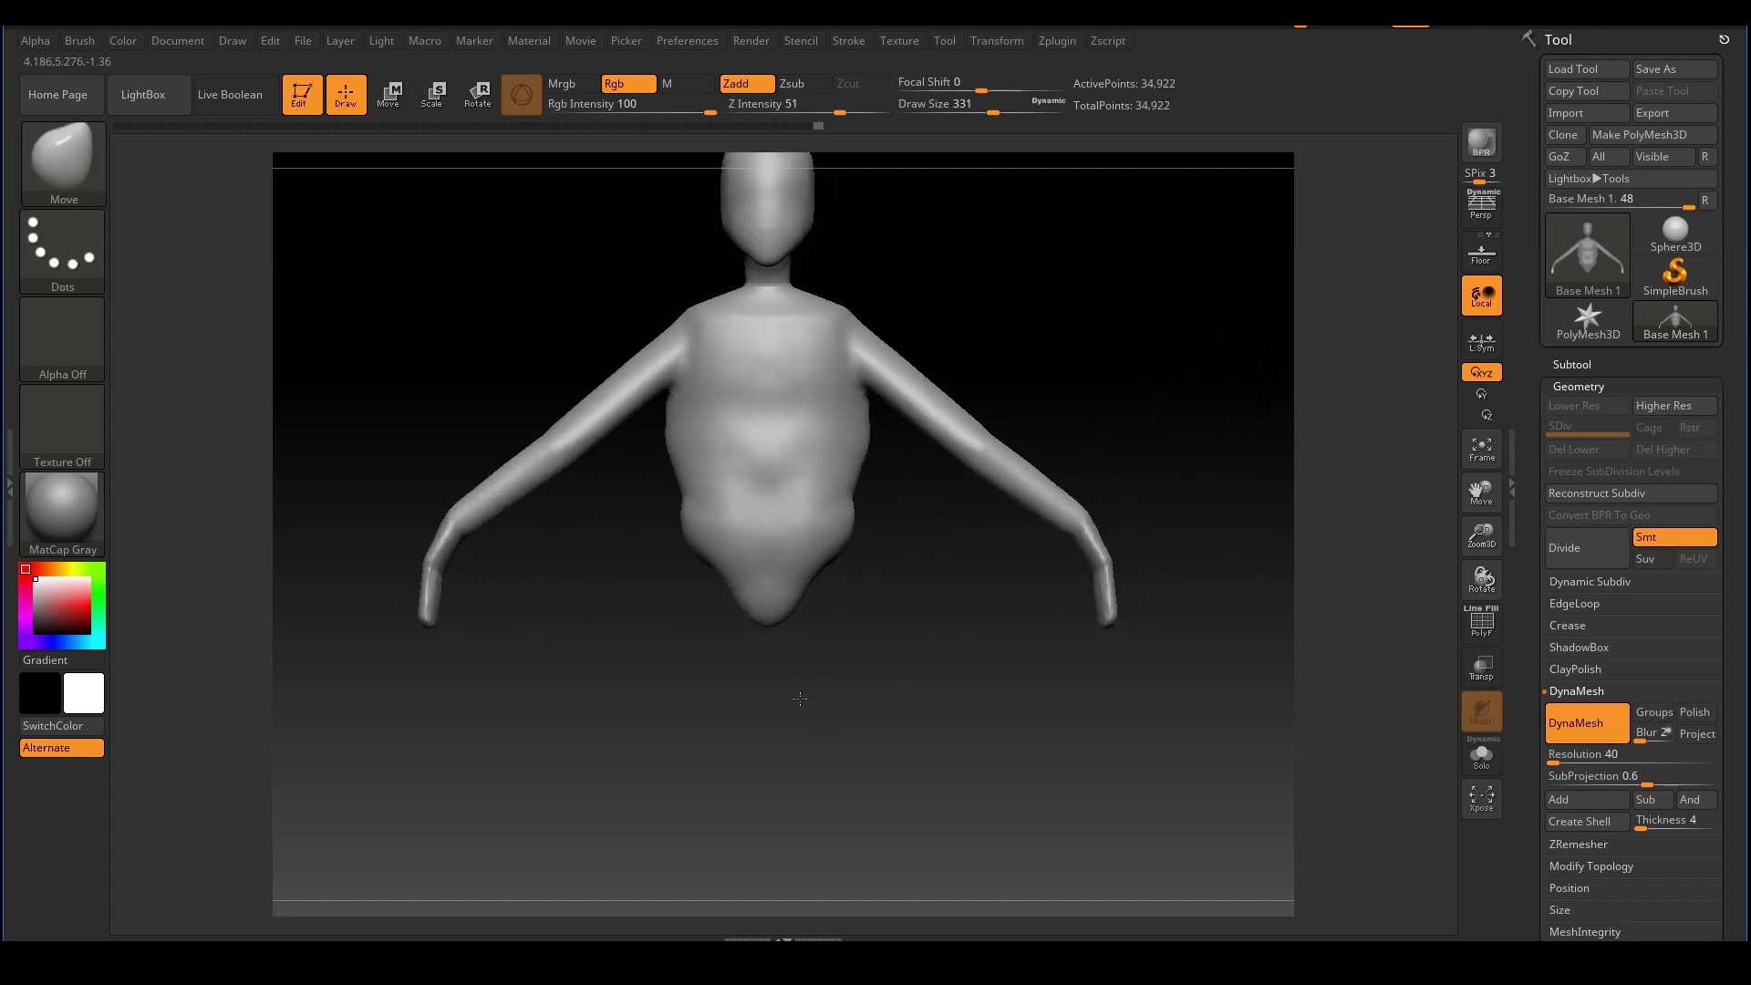
right_click_drag(816, 679, 735, 670, "ctrl")
left_click_drag(1147, 458, 1033, 508)
right_click_drag(1034, 508, 1032, 462, "alt")
right_click_drag(1032, 461, 993, 582, "ctrl")
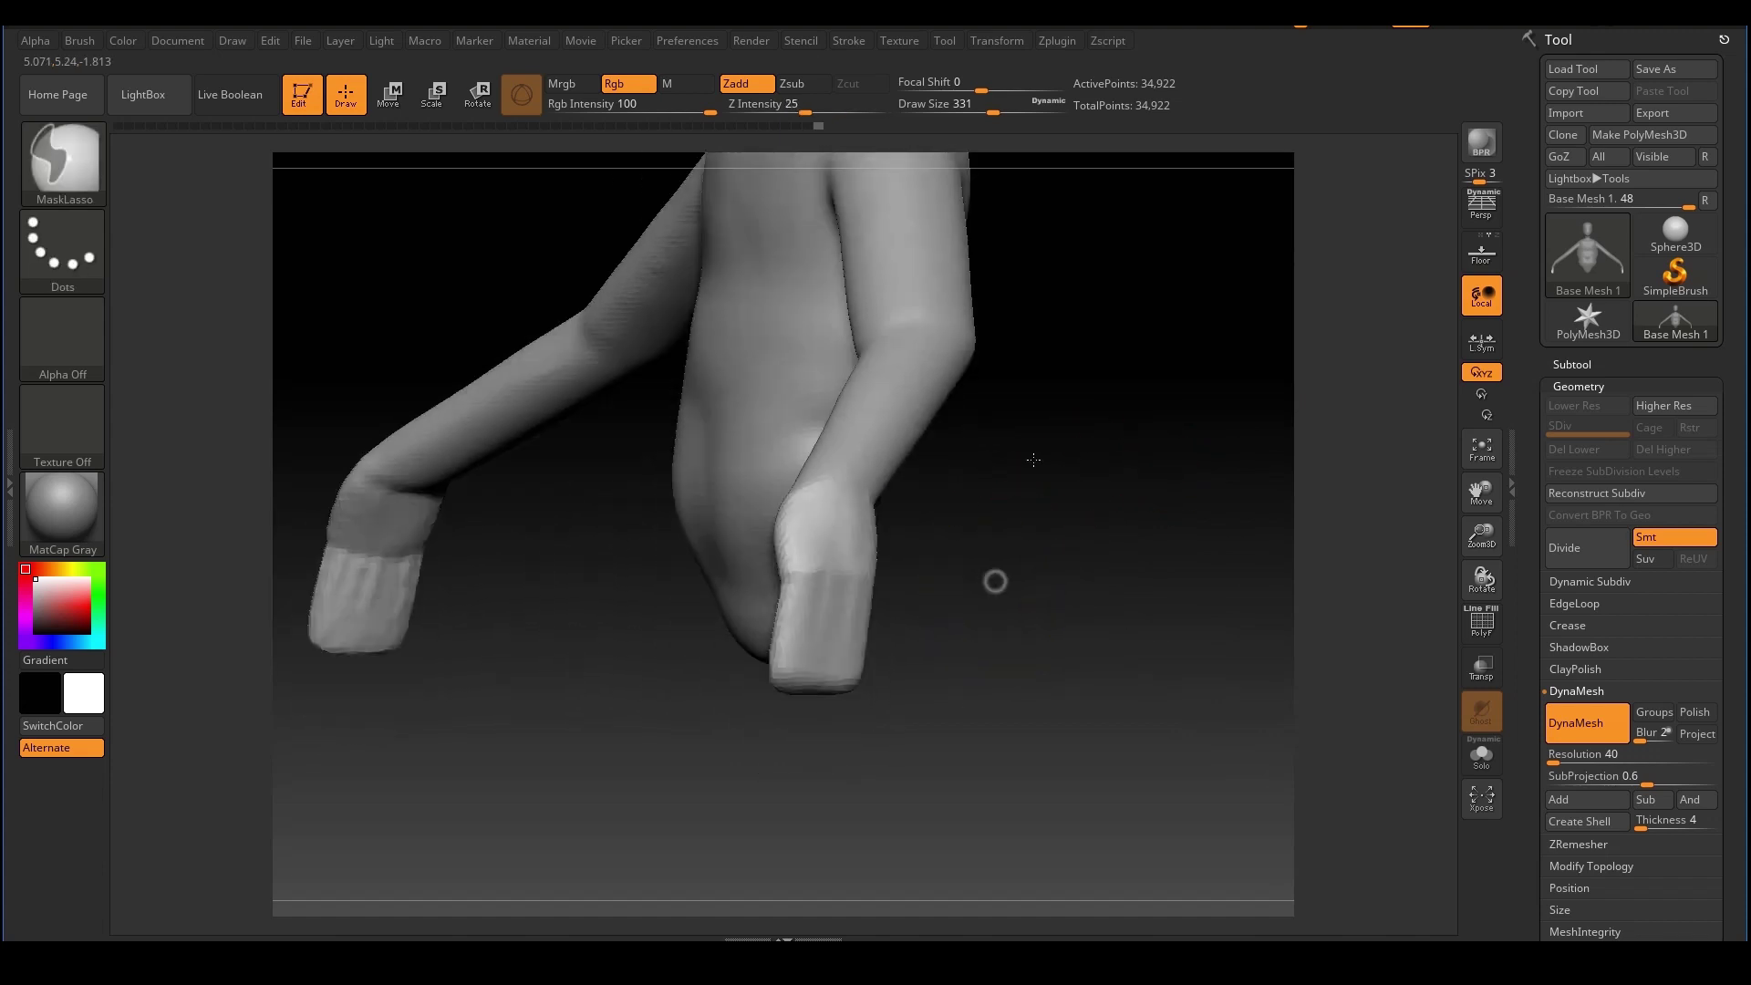
left_click_drag(1091, 521, 989, 551)
right_click_drag(989, 551, 1031, 527, "alt")
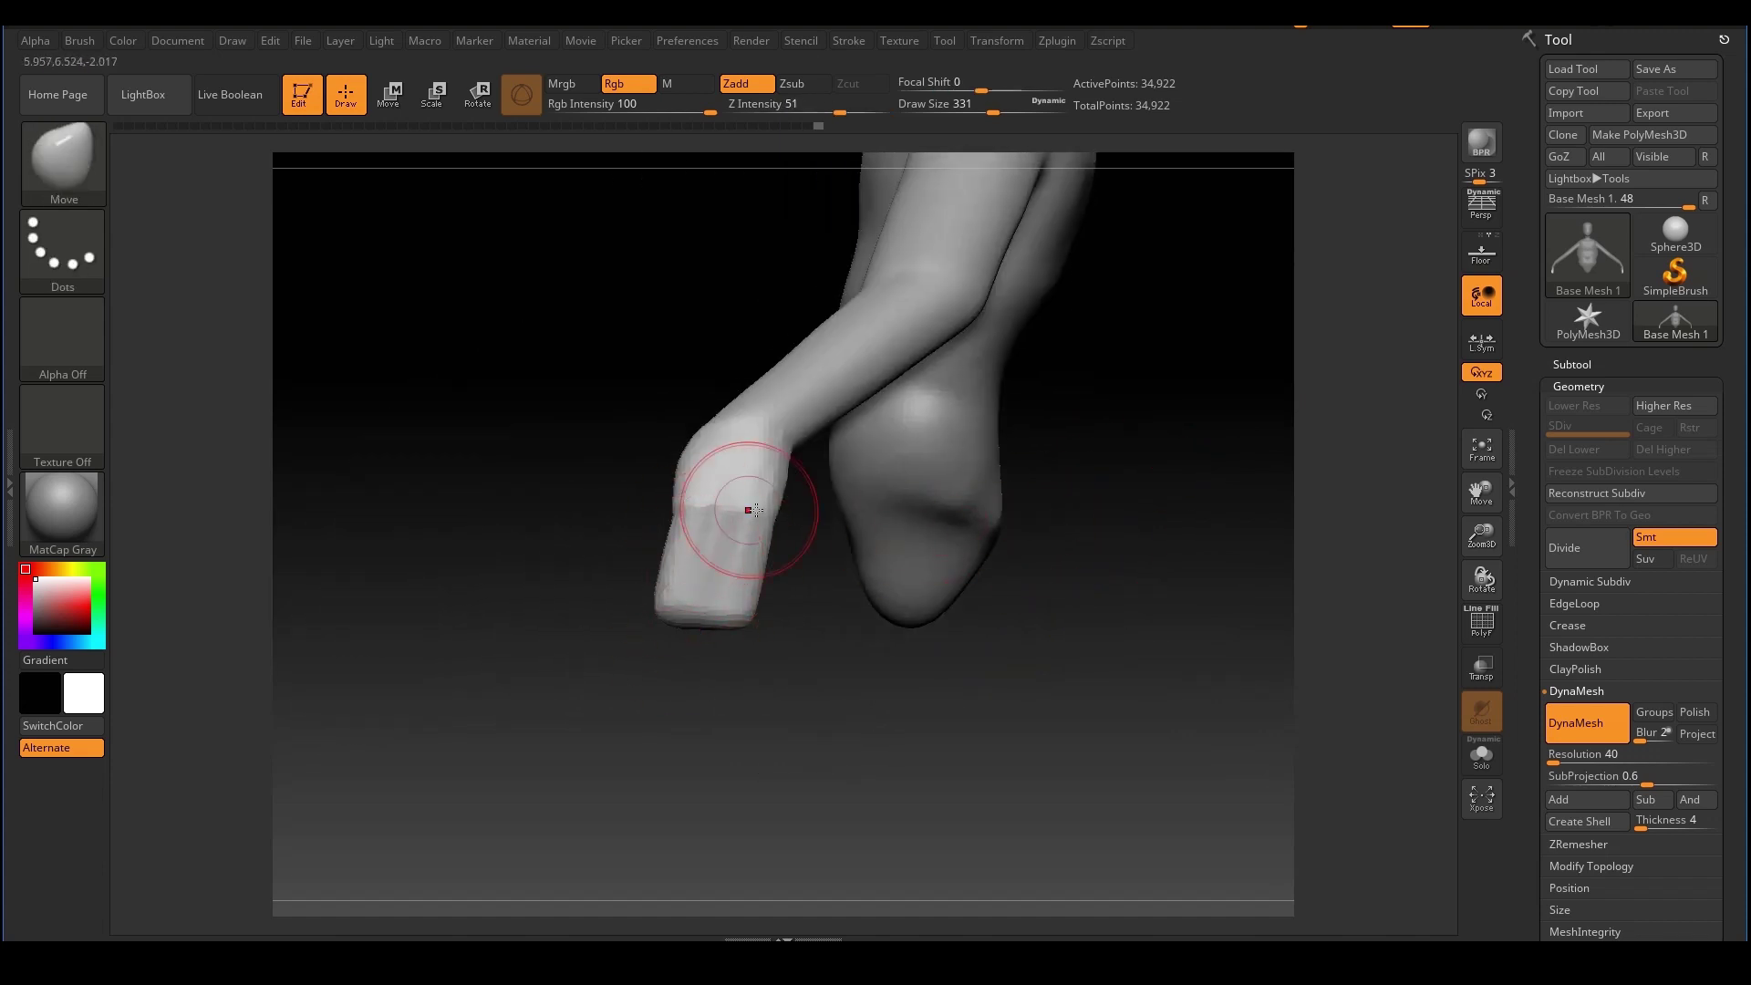
mouse_move(803, 532)
right_mouse_down("alt")
mouse_move(833, 617)
mouse_move(755, 582)
mouse_move(889, 637)
right_mouse_up("alt")
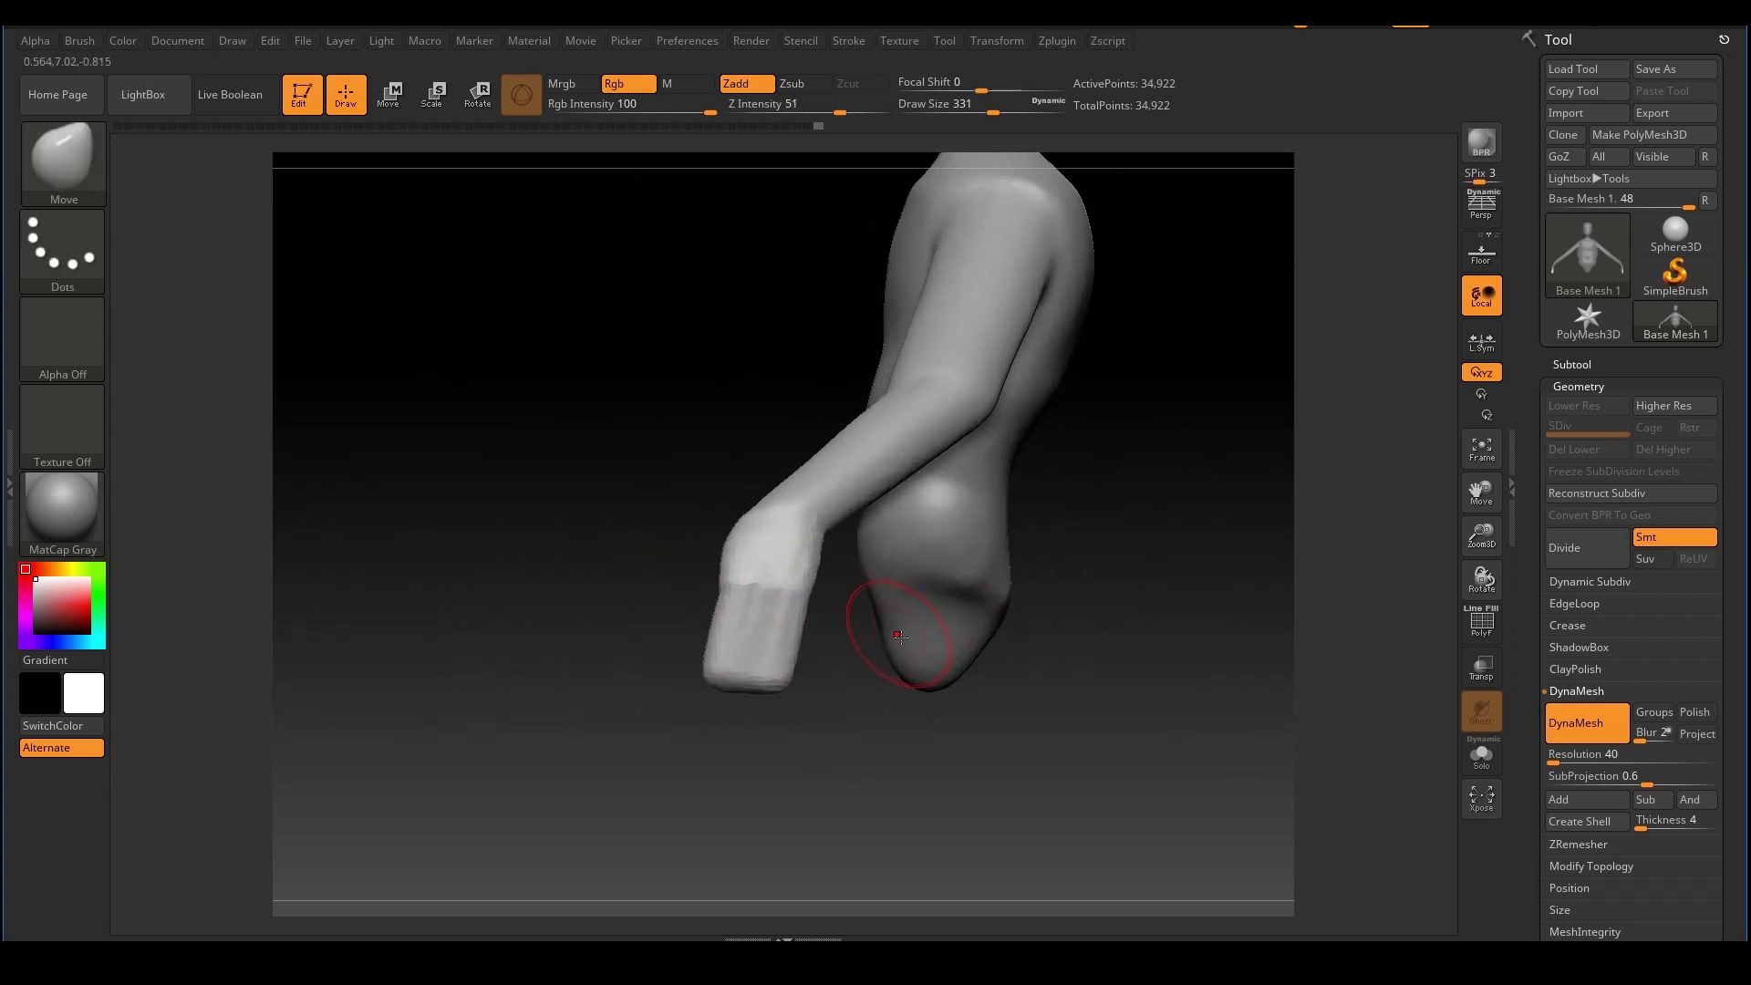
left_click_drag(1162, 599, 1249, 583)
right_click_drag(1199, 516, 988, 512, "alt")
left_click_drag(1151, 458, 1076, 479, "shift")
mouse_move(1036, 461)
right_mouse_down("alt")
mouse_move(1124, 480)
mouse_move(1121, 502)
right_mouse_up("alt")
right_click_drag(1009, 426, 1007, 449, "alt")
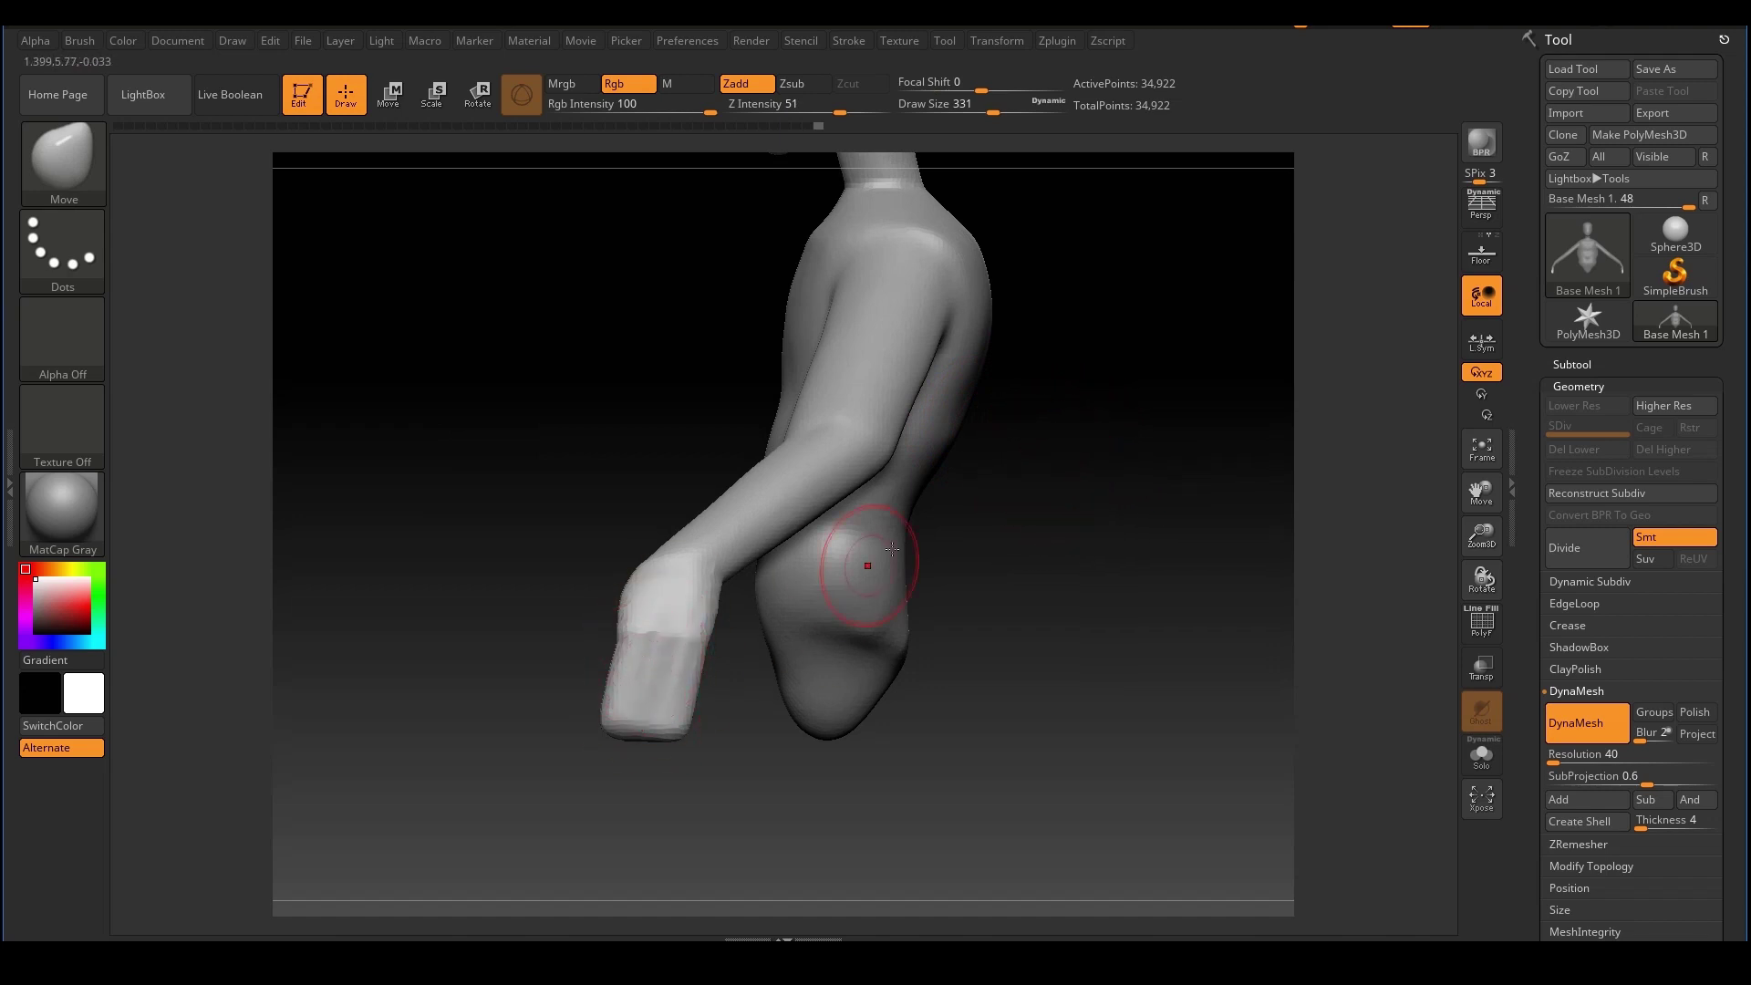
left_click_drag(1065, 507, 1115, 453)
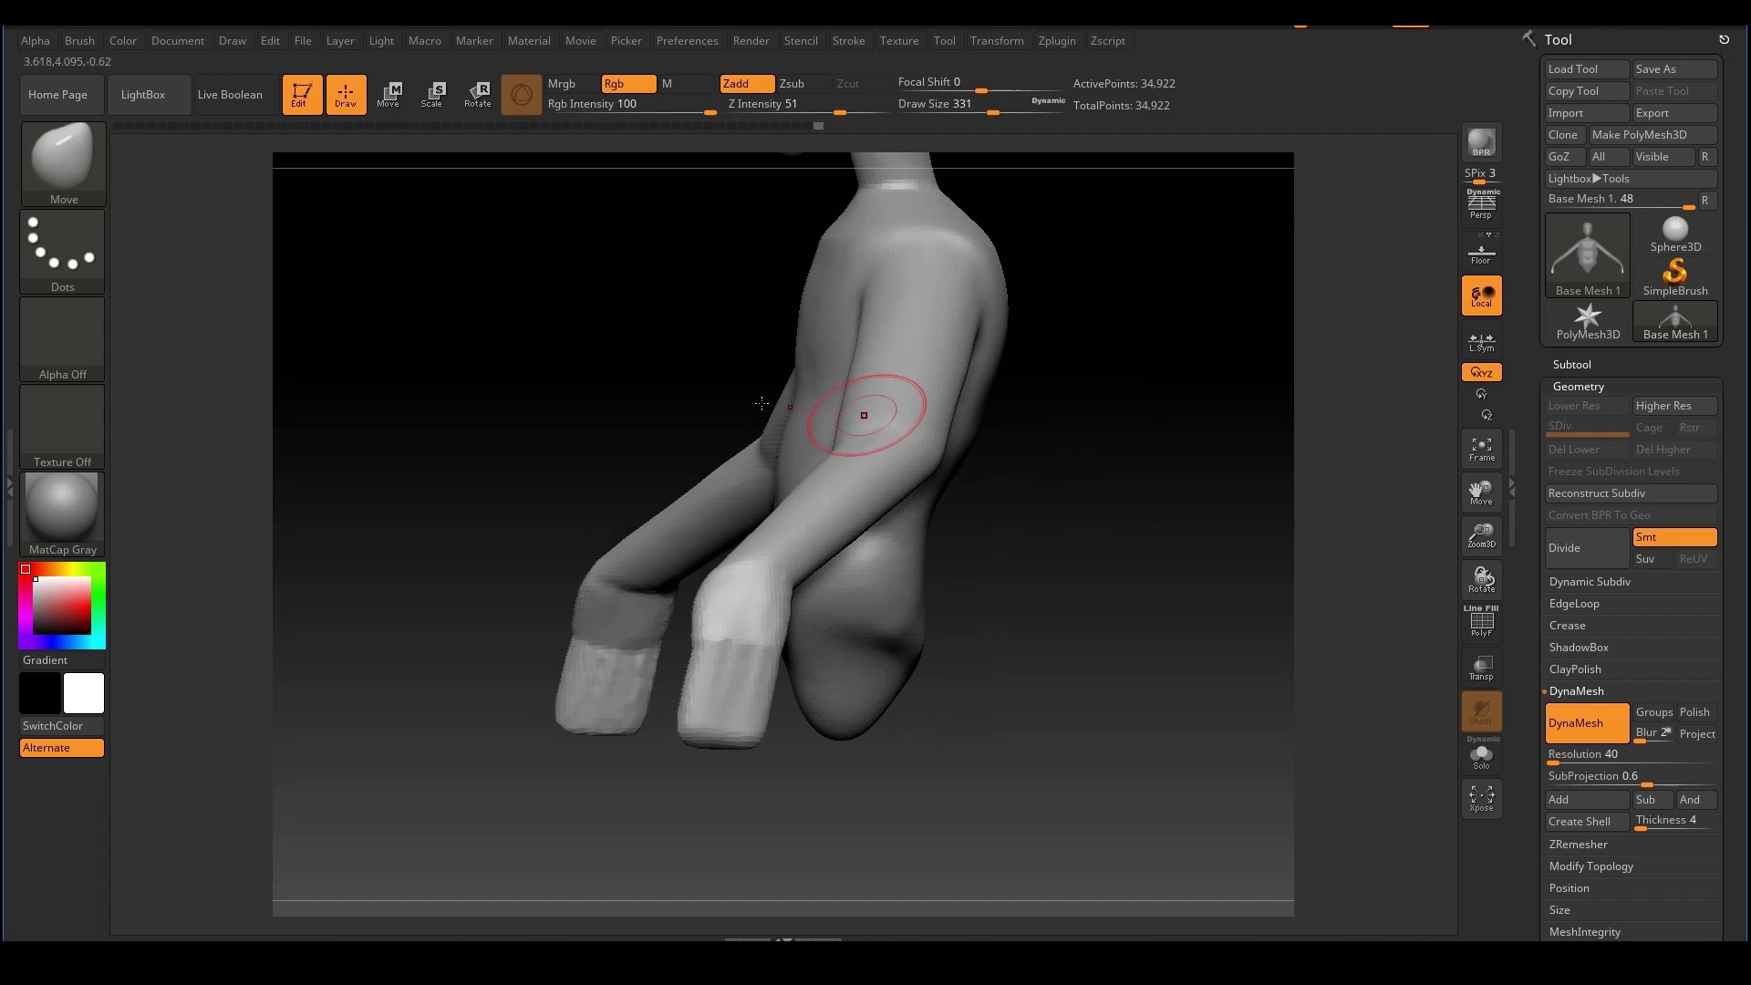
Select the DamStandard brush for working on the hands
left_click(79, 166)
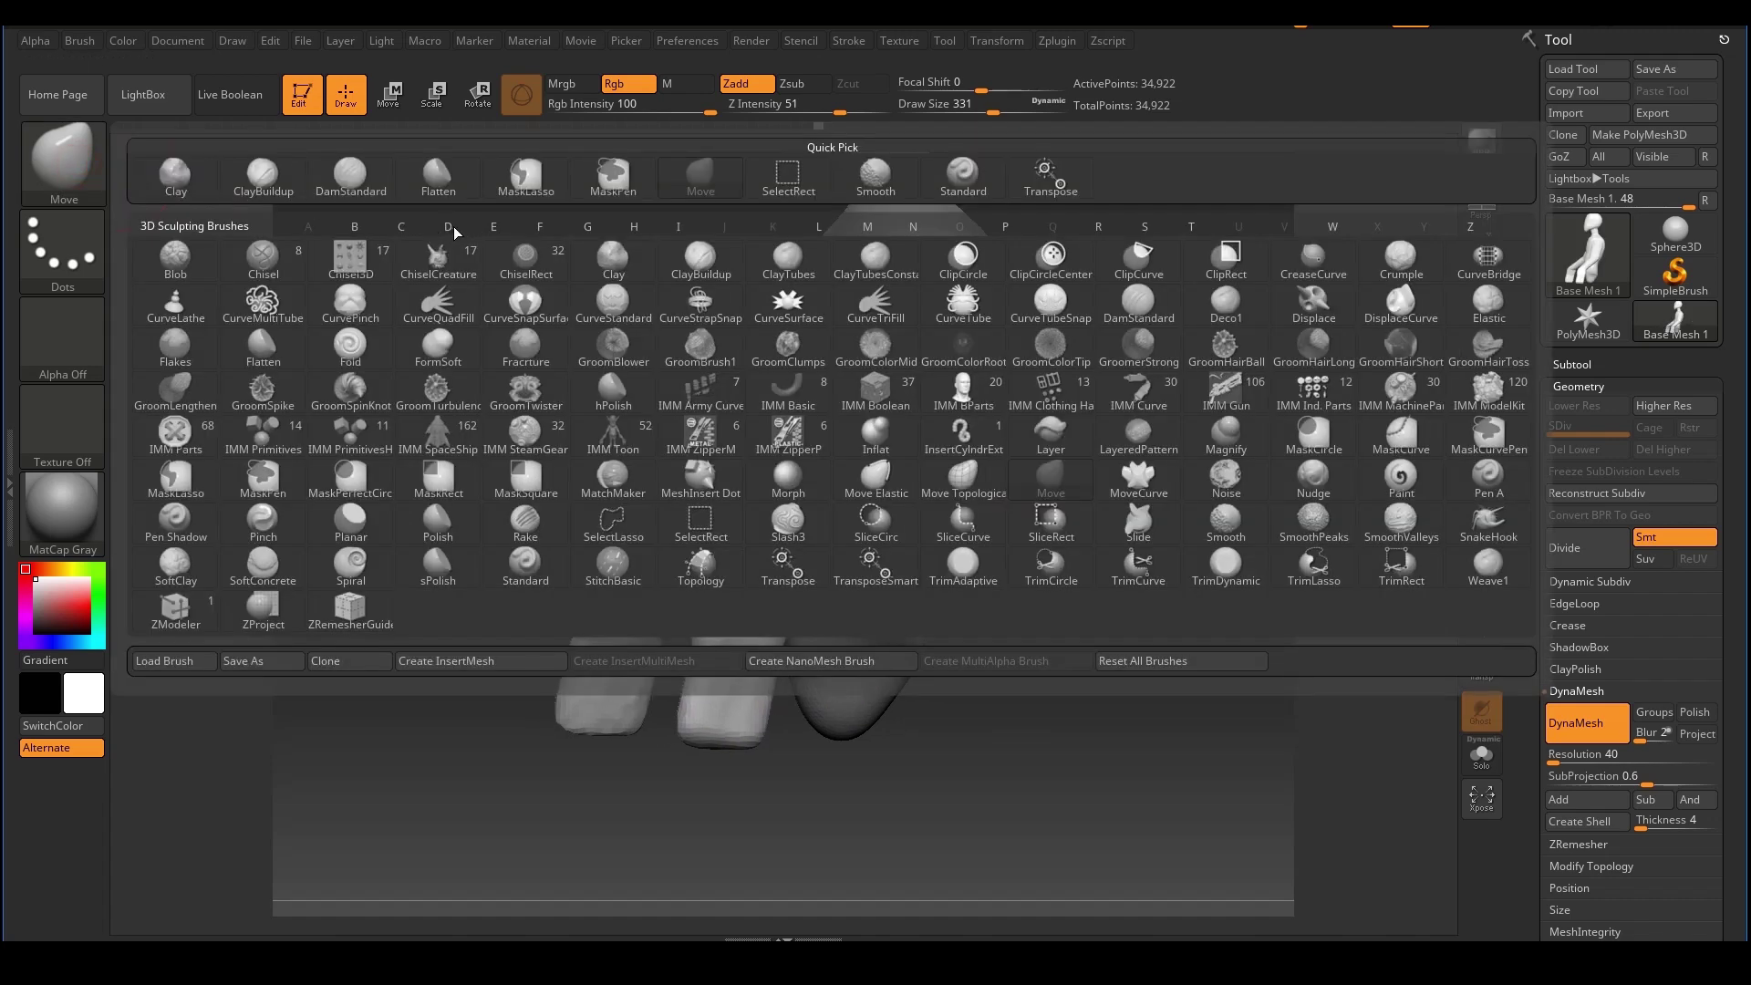
left_click(451, 227)
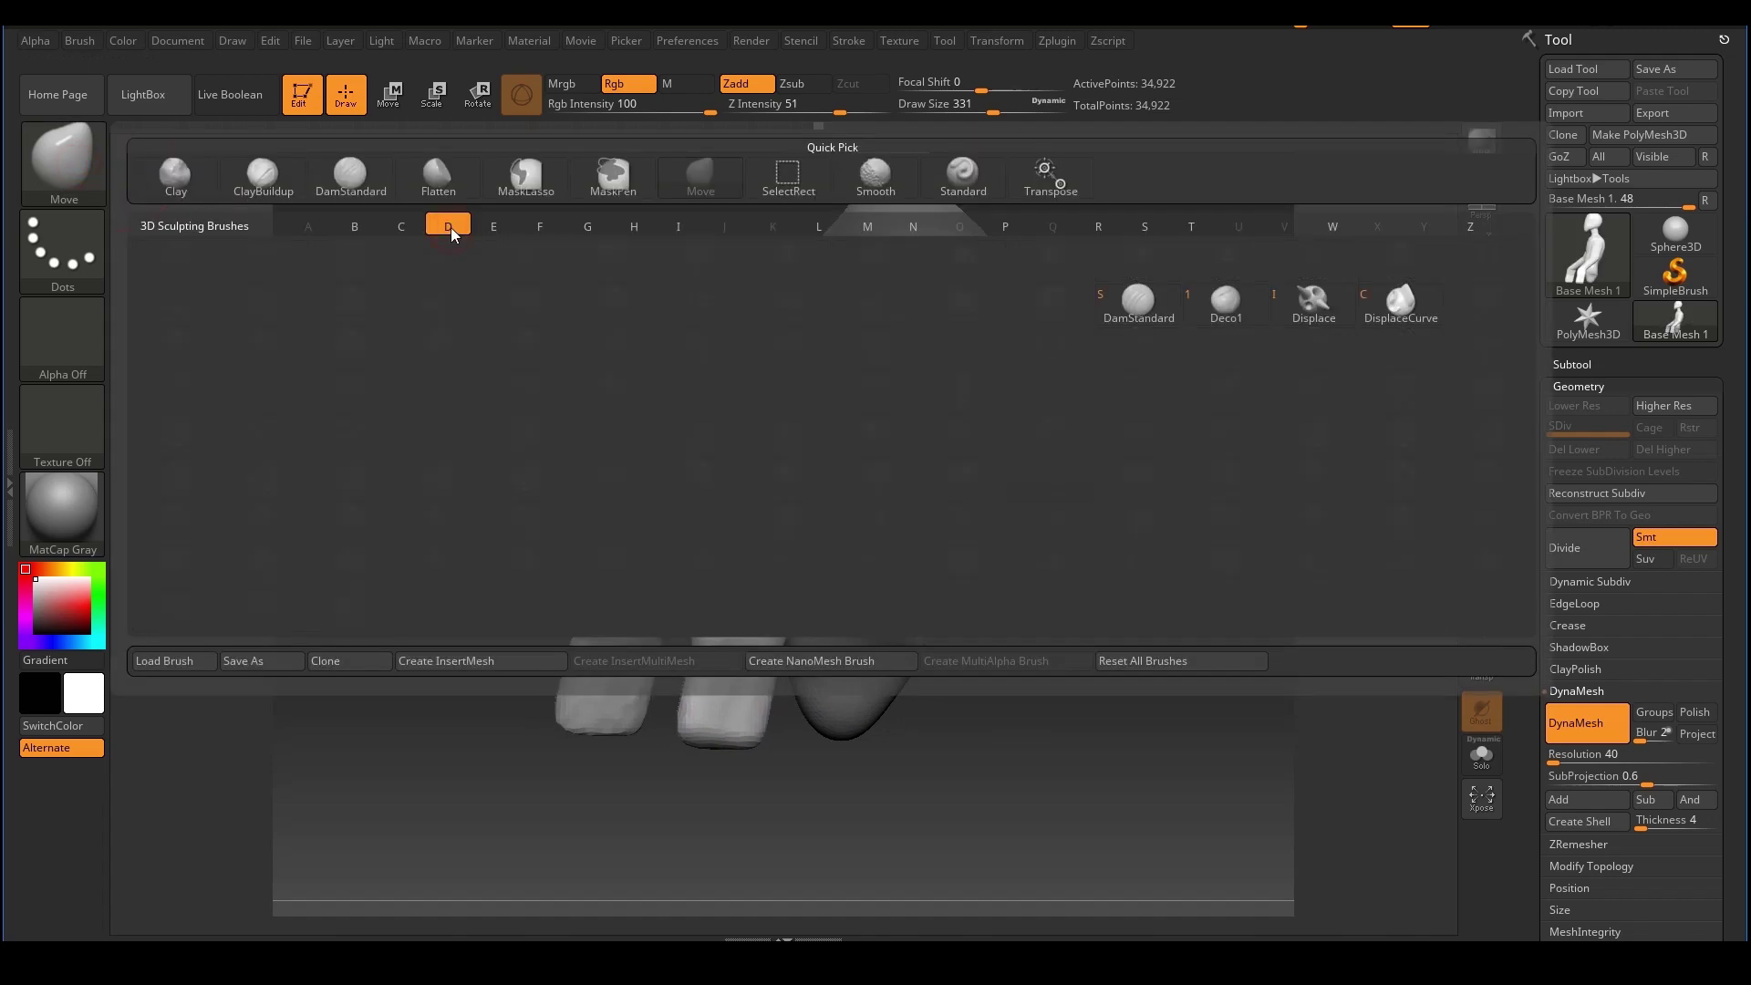
left_click(1138, 301)
key("ctrl")
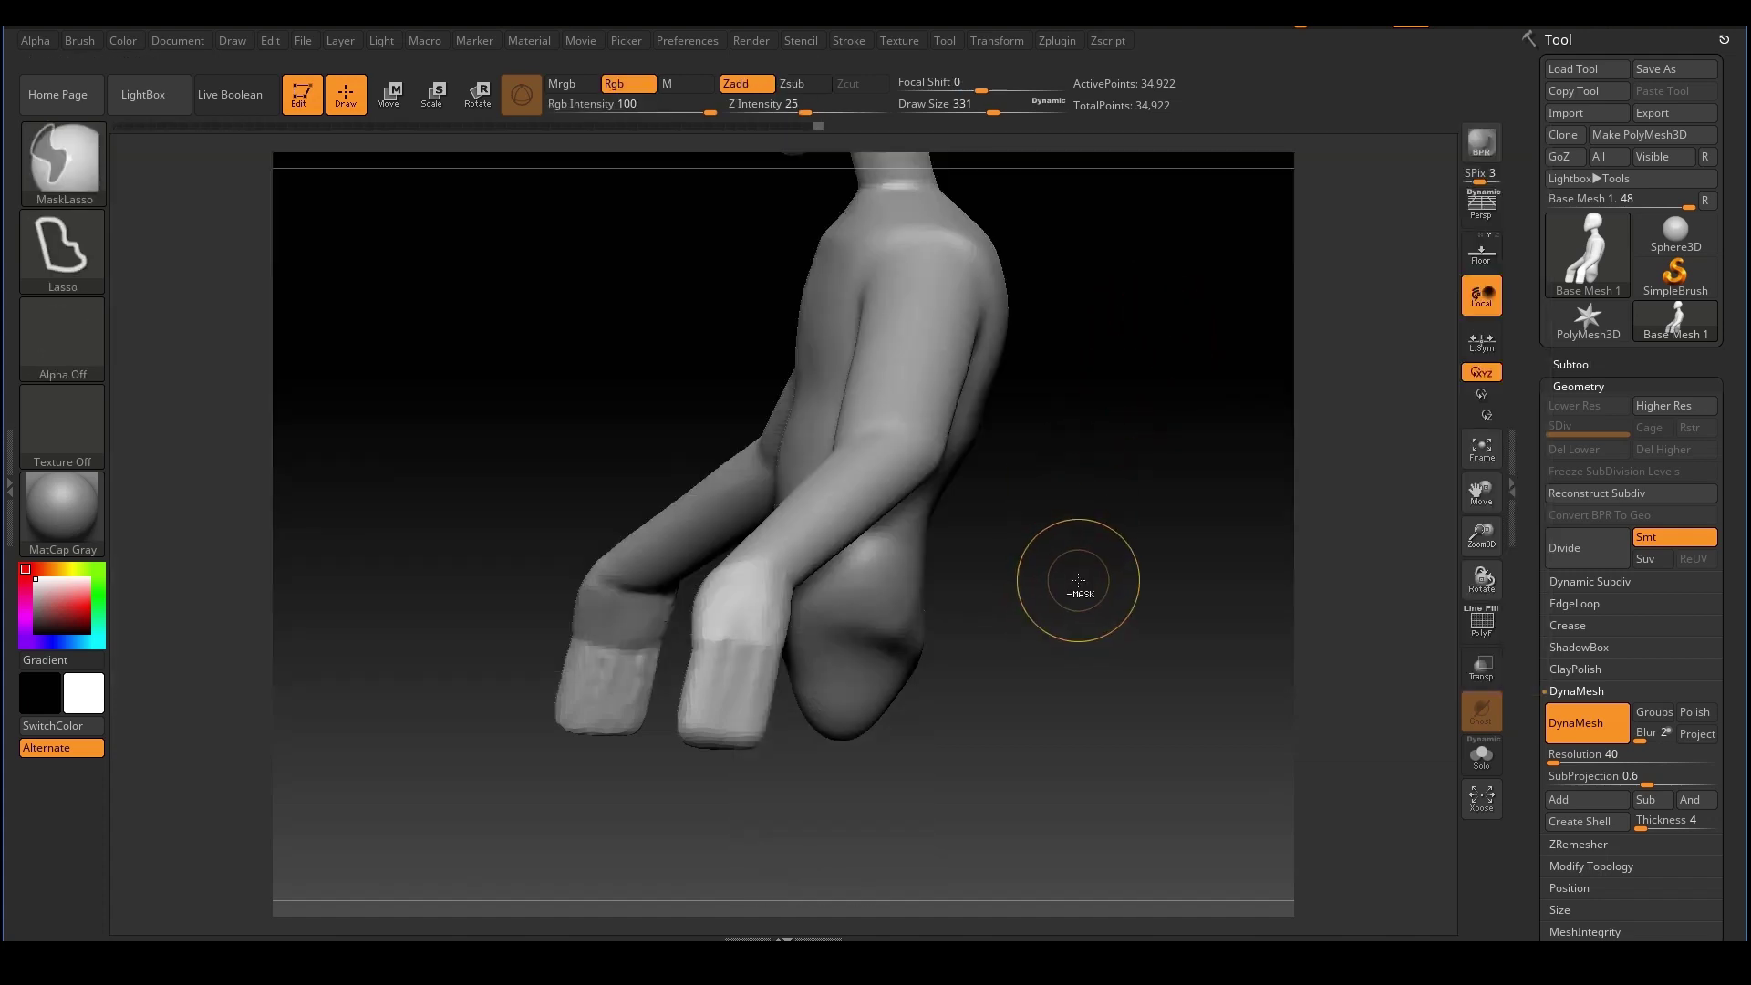
Carve lengthwise grooves separating the fingers on the back of the hand with the DamStandard brush at draw size 101
mouse_move(1067, 586)
left_mouse_down()
mouse_move(1079, 618)
mouse_move(864, 597)
left_mouse_up()
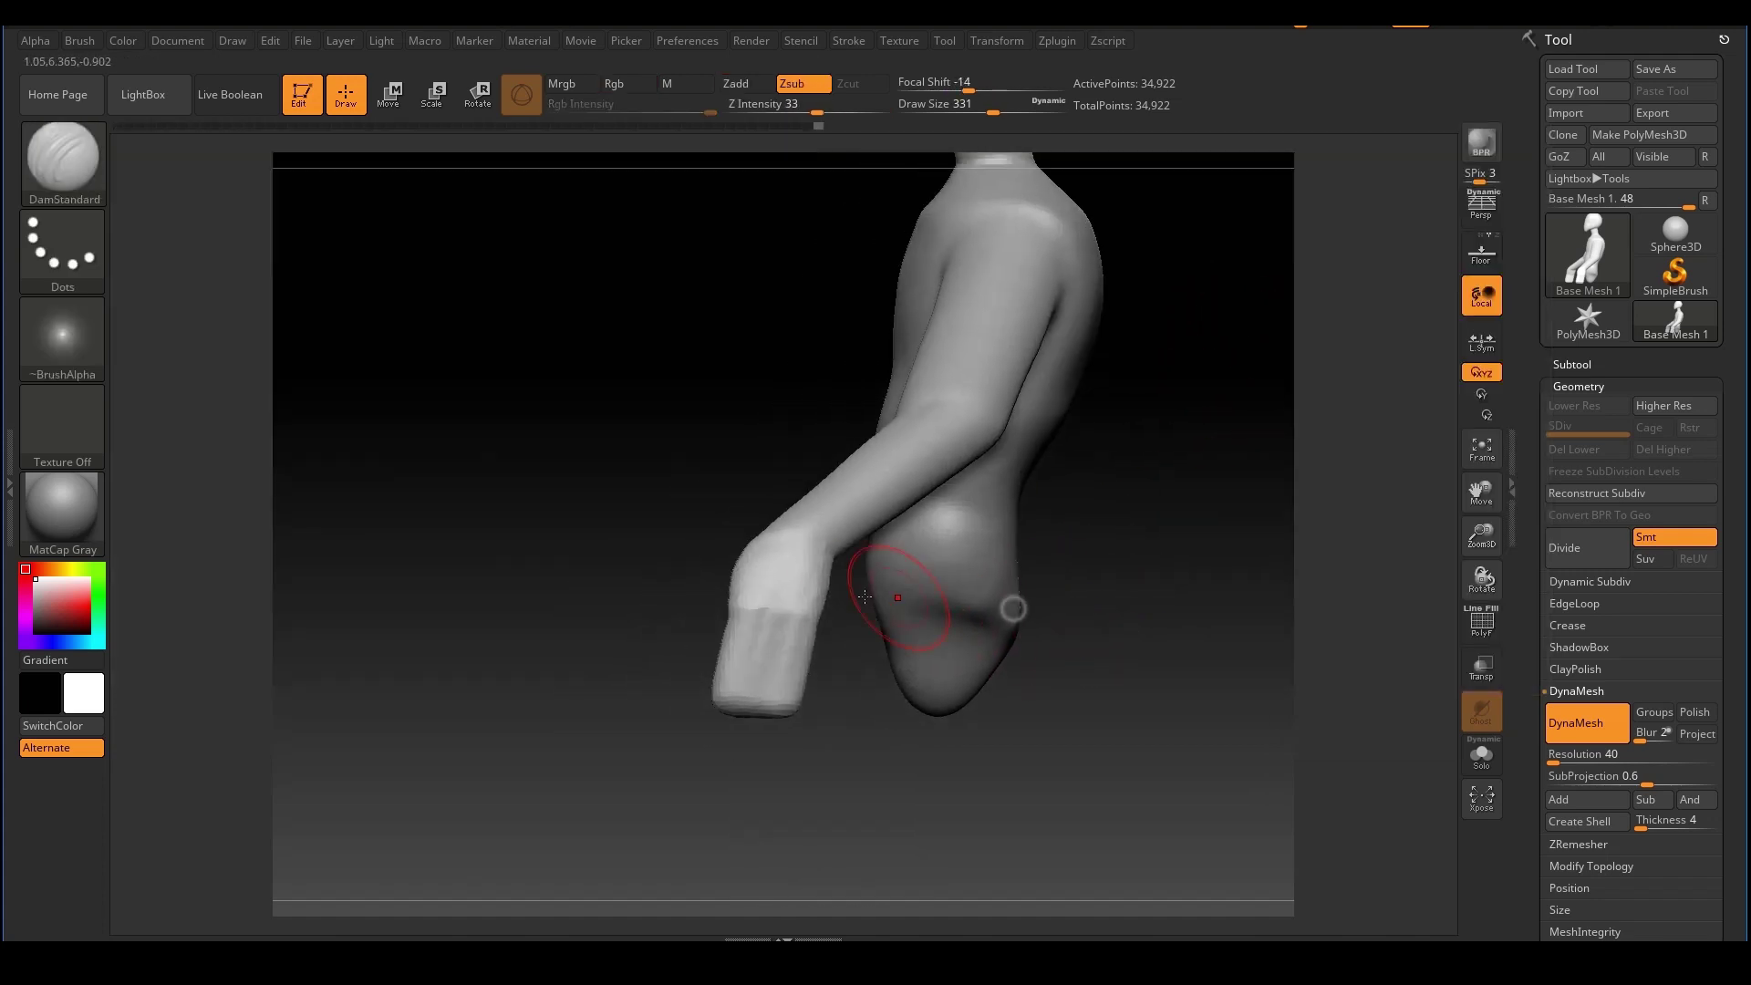
key("s")
left_click_drag(770, 626, 736, 631)
right_click_drag(741, 630, 768, 622, "ctrl")
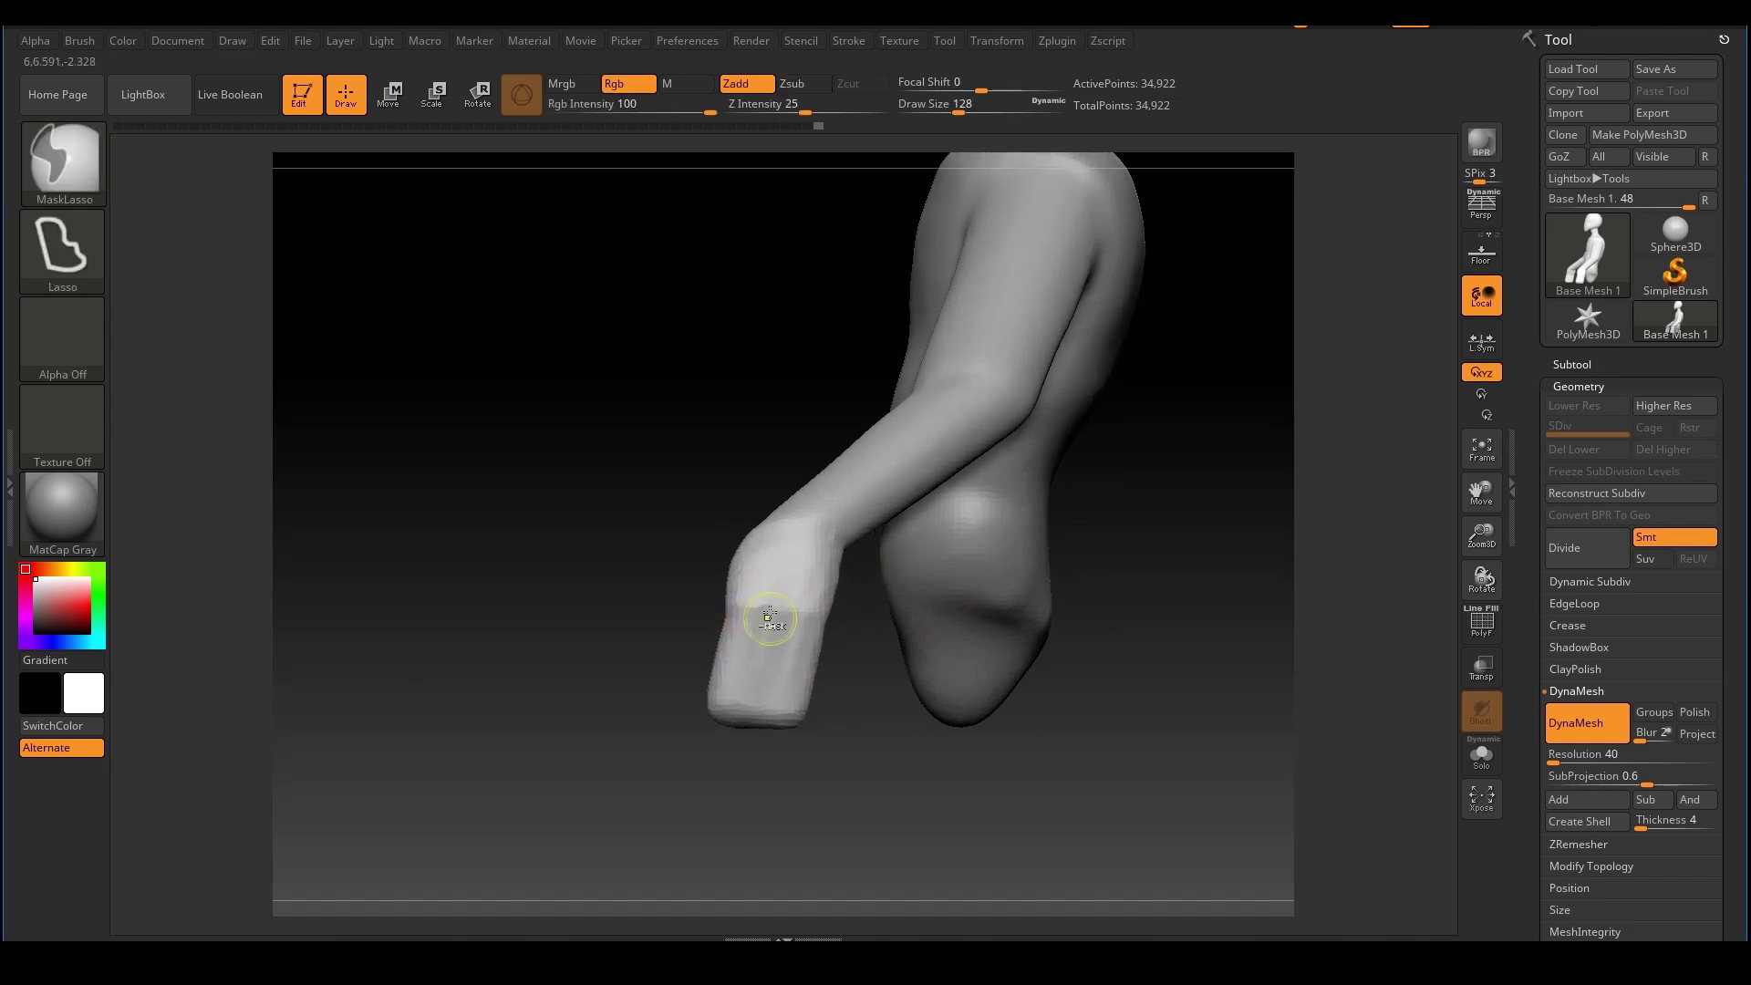
key("s")
left_click_drag(744, 625, 740, 626)
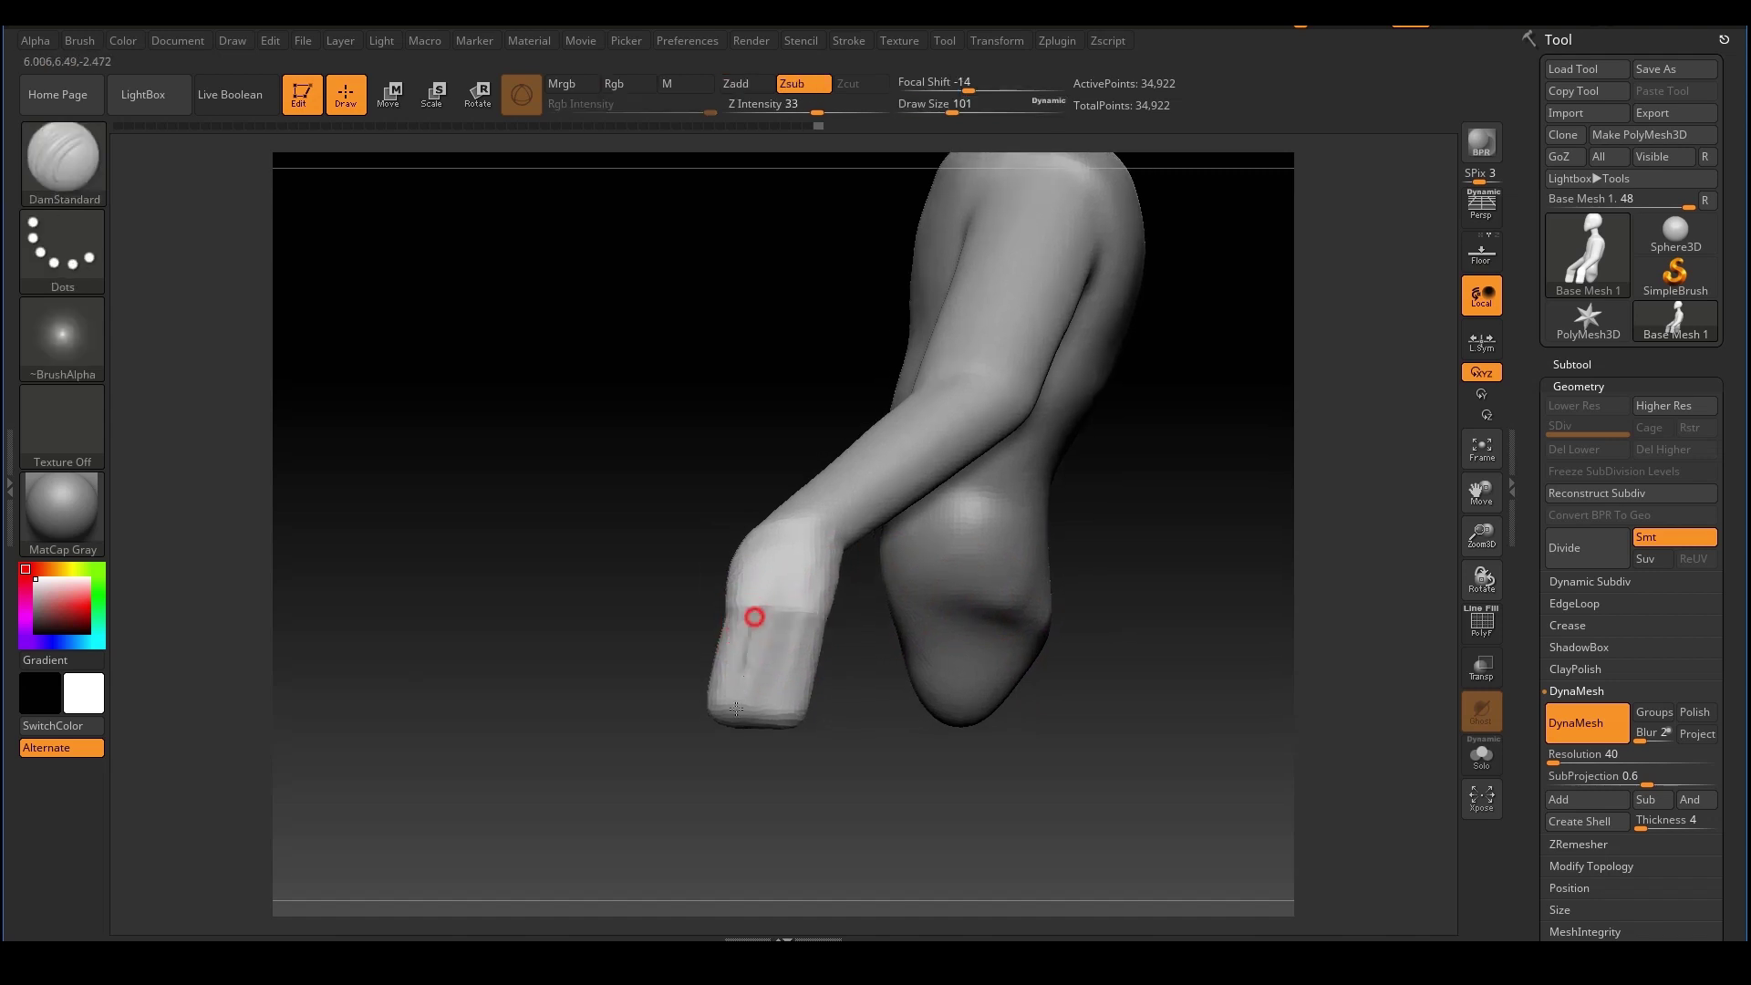
left_click_drag(736, 708, 734, 715)
left_click_drag(754, 626, 731, 721)
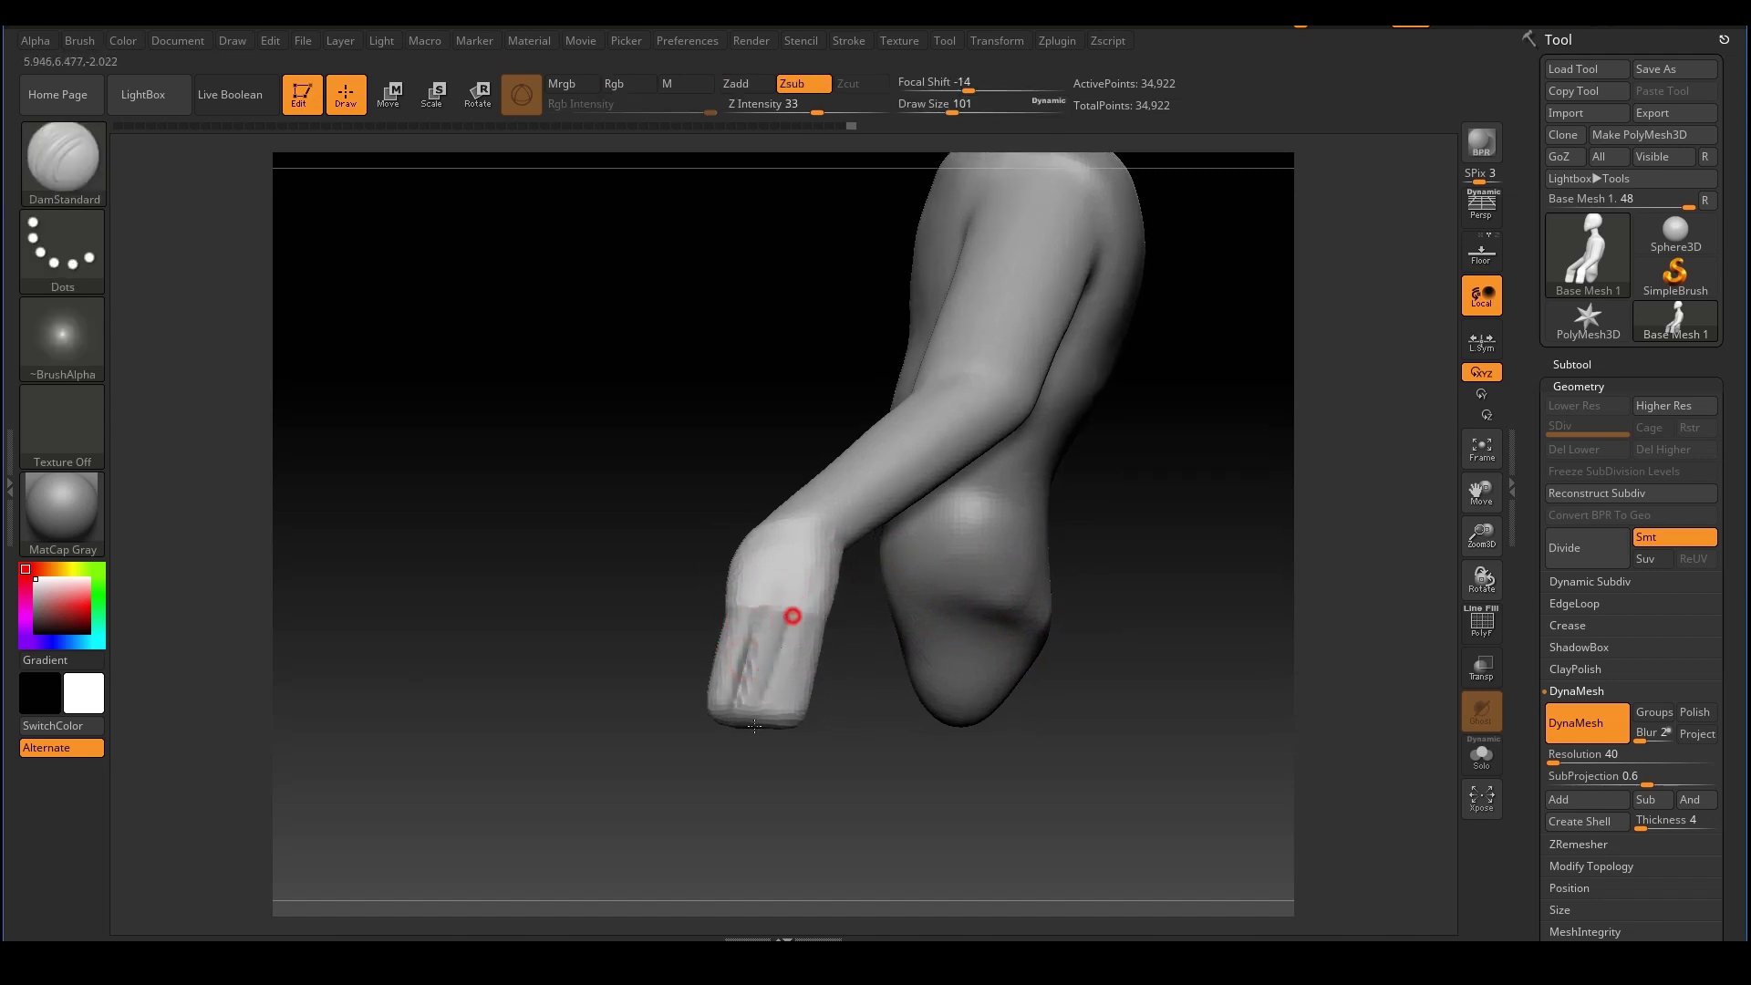
left_click_drag(792, 617, 774, 675)
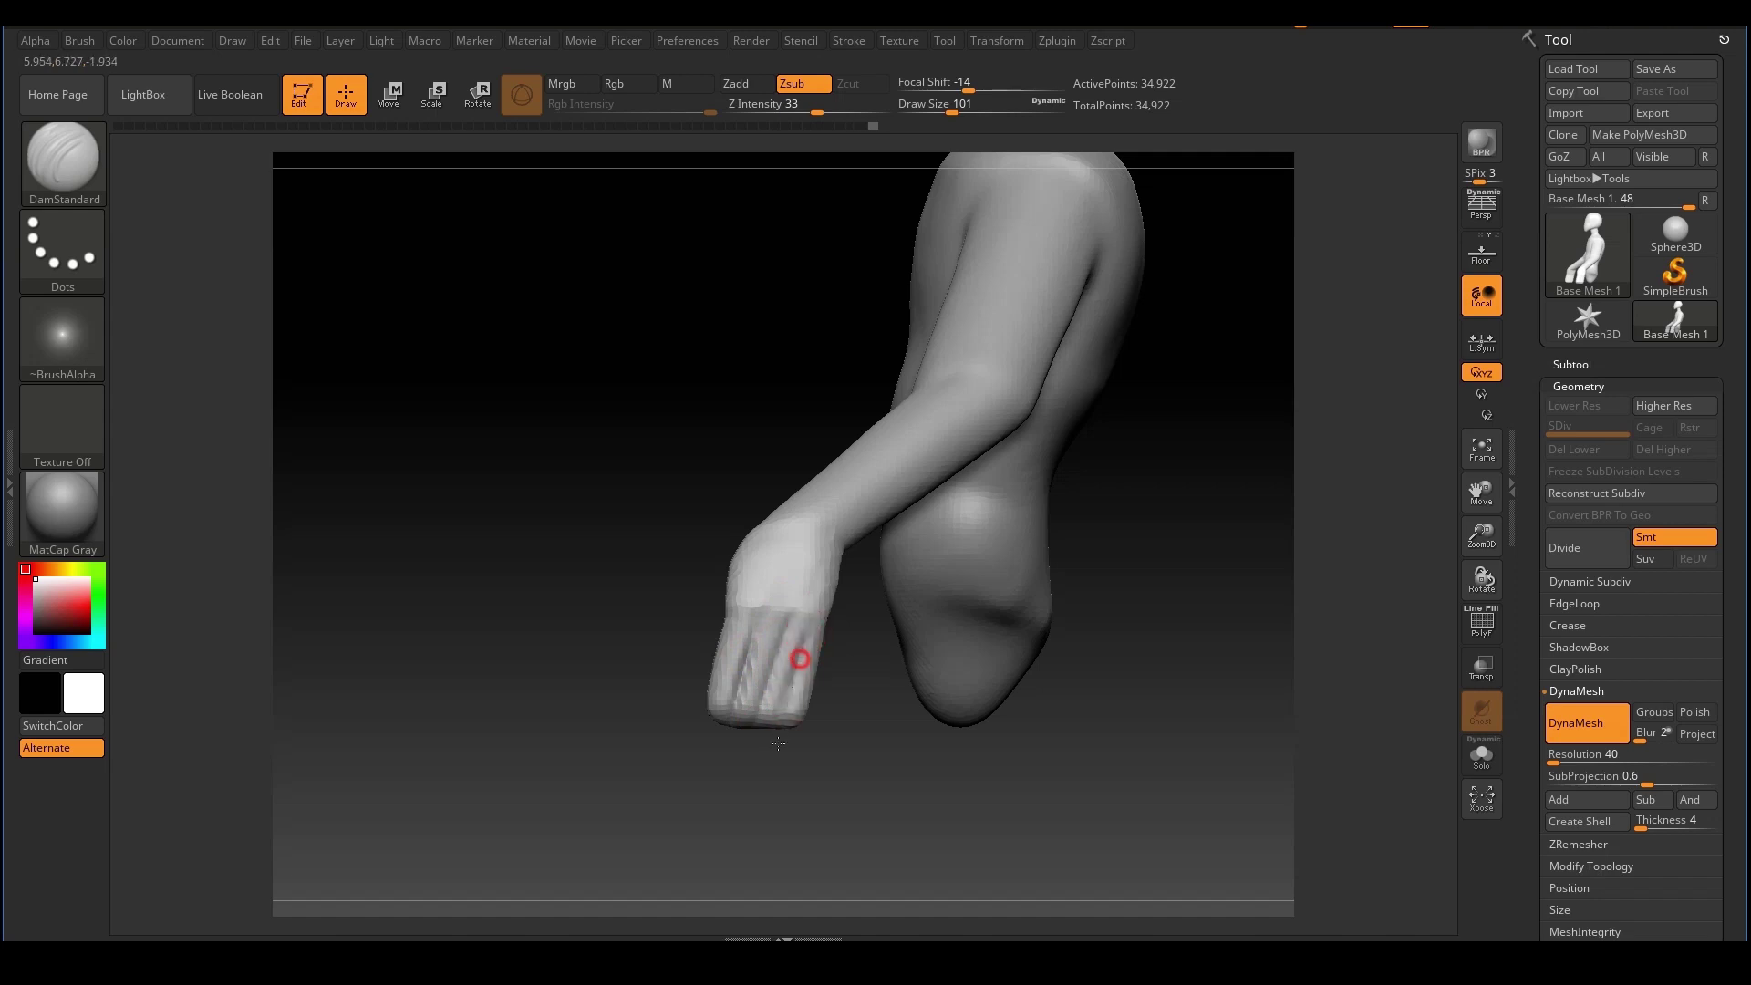
Reshape the fingertips into a staggered, pointed outline with the Move brush, setting the draw size to 158
left_click_drag(825, 764, 824, 765)
mouse_move(824, 764)
right_mouse_down("ctrl")
mouse_move(802, 720)
mouse_move(824, 691)
right_mouse_up("ctrl")
key("b")
key("m")
key("v")
key("s")
left_click_drag(761, 676, 766, 676)
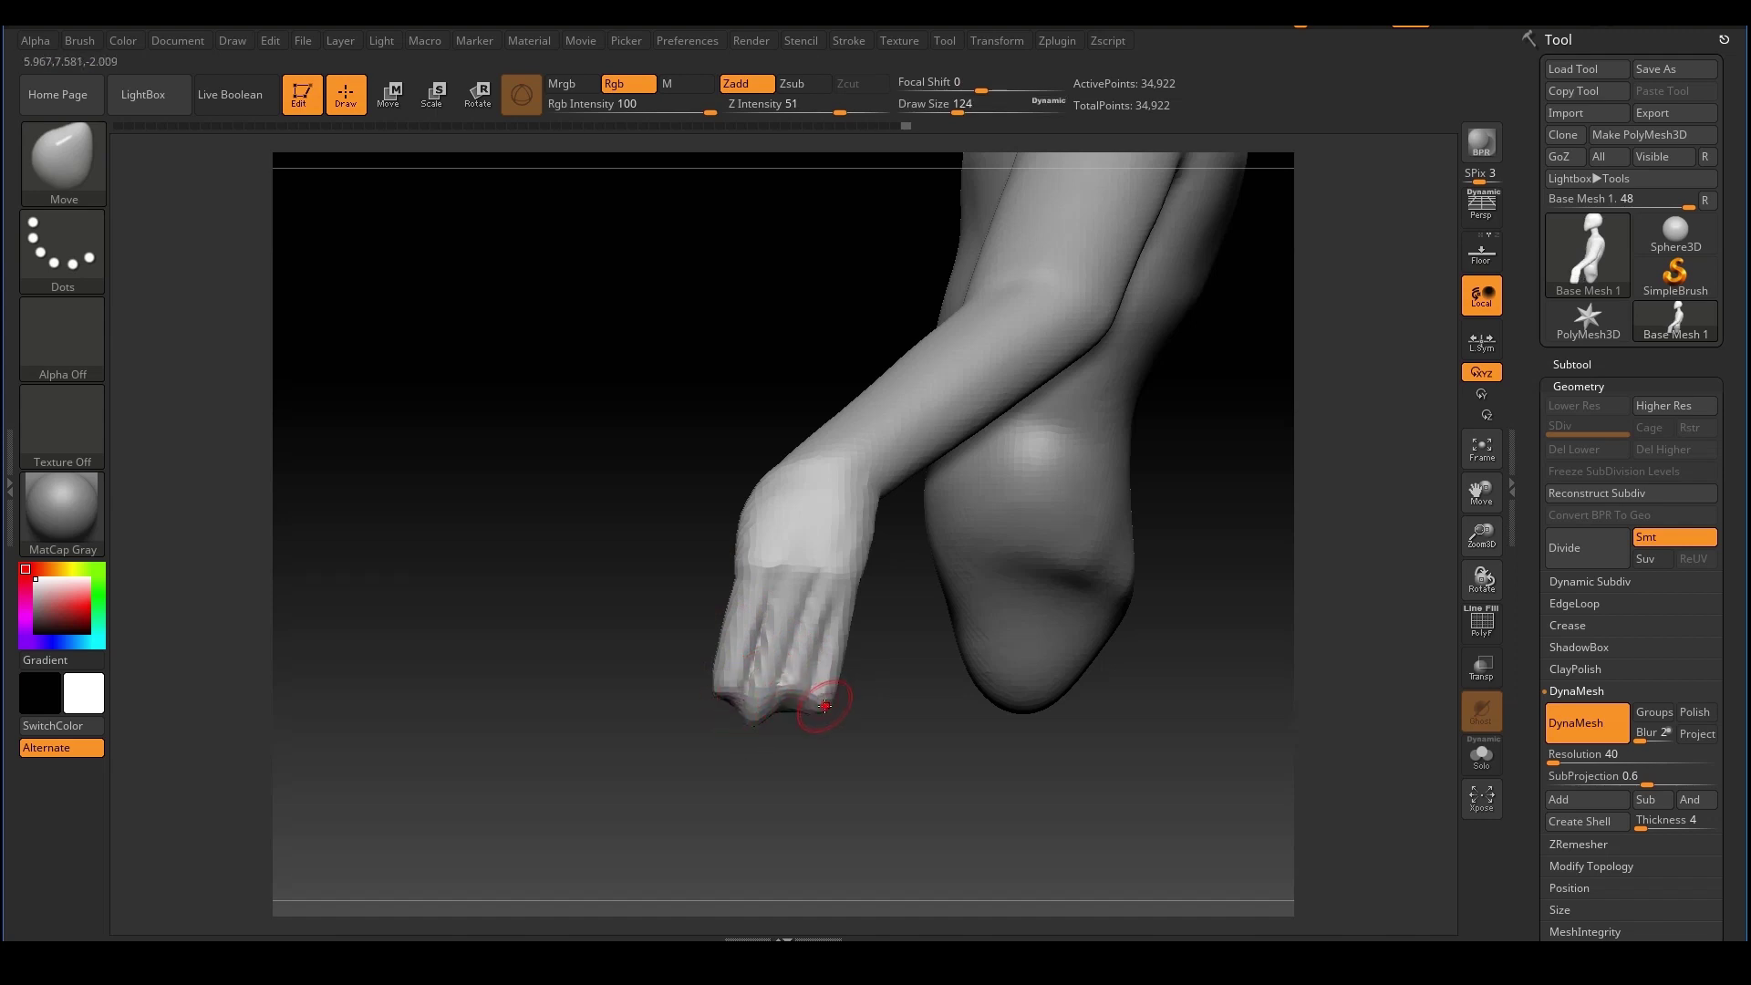
key("s")
mouse_move(833, 708)
left_mouse_down()
mouse_move(828, 676)
mouse_move(894, 699)
mouse_move(893, 735)
left_mouse_up()
key("s")
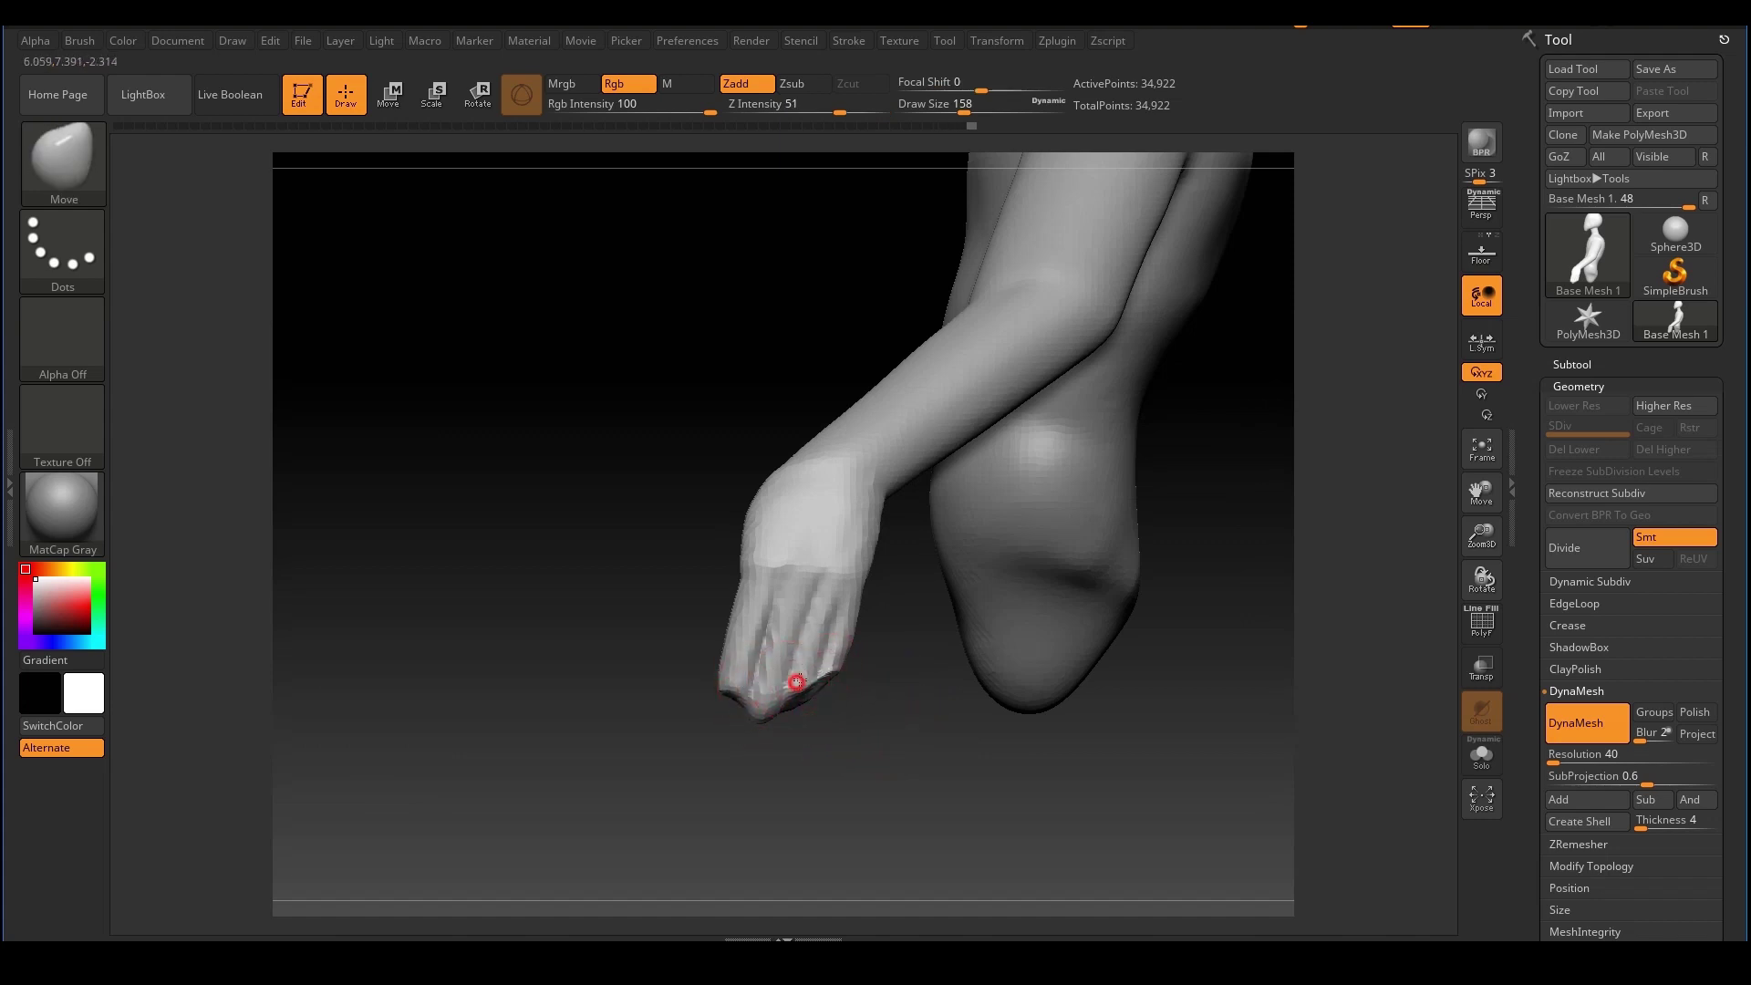
left_click_drag(818, 571, 838, 573)
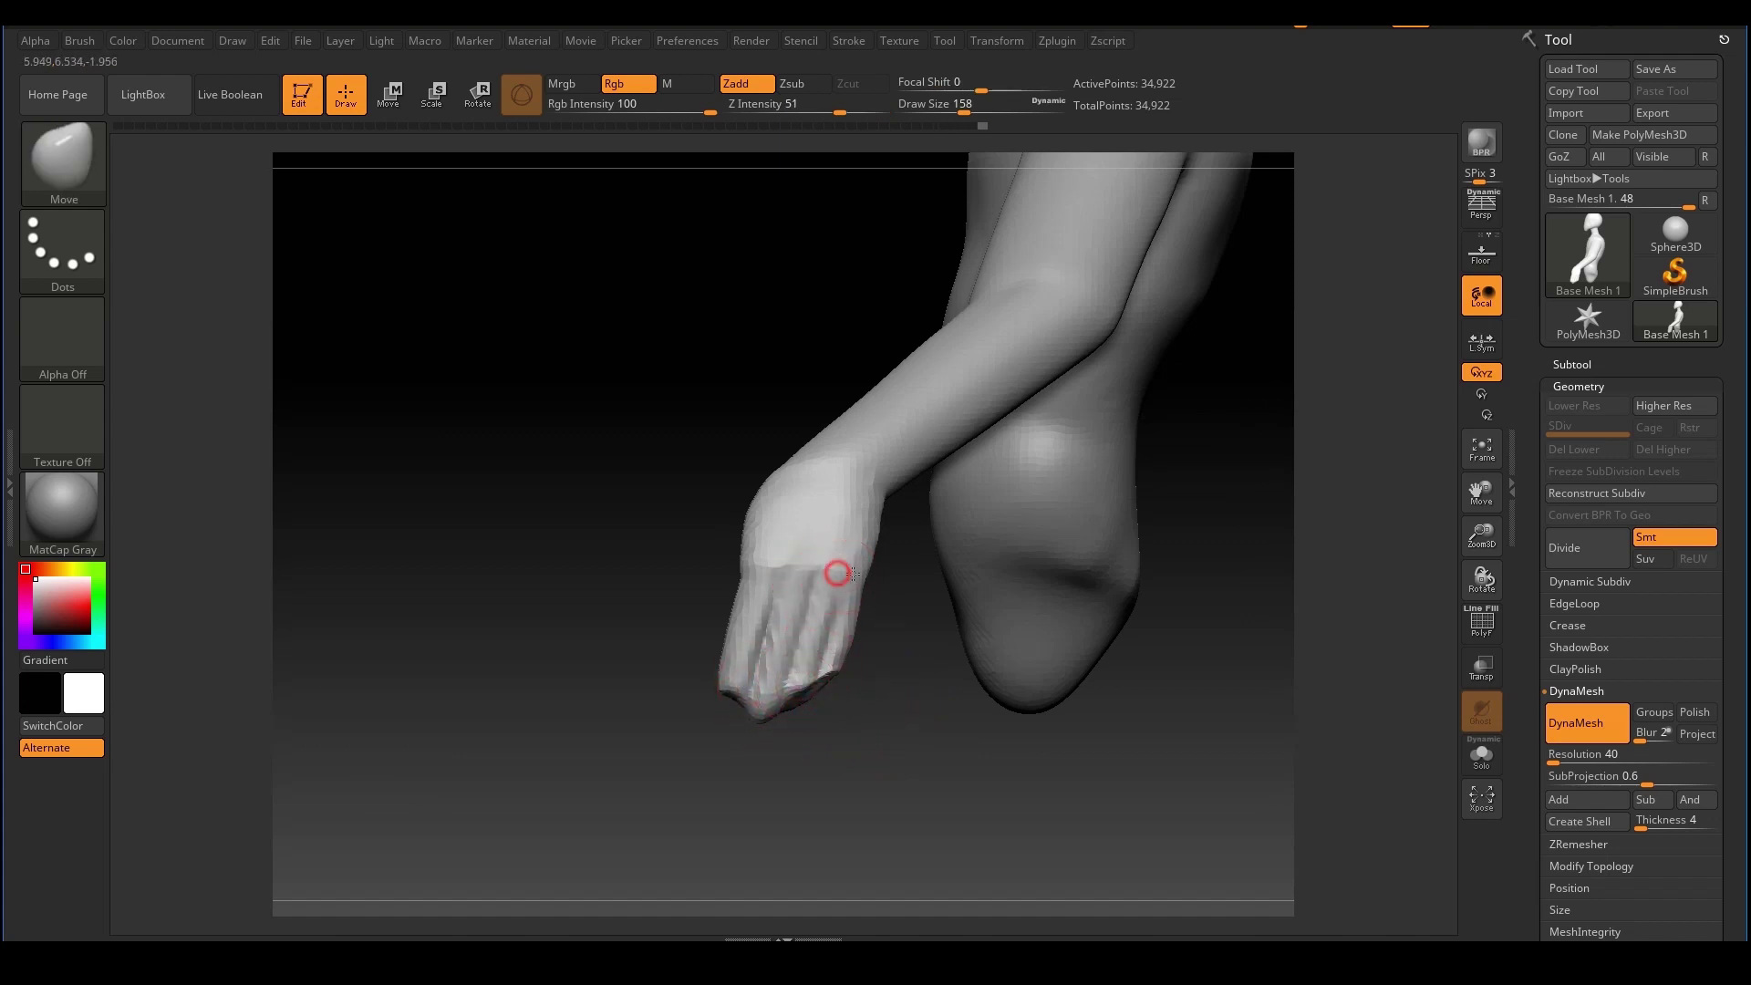
Adjust the palm side of the finger block with the Move brush at draw size 112
left_click_drag(890, 715, 1021, 707)
mouse_move(1057, 523)
left_mouse_down()
mouse_move(1248, 560)
mouse_move(1107, 524)
left_mouse_up()
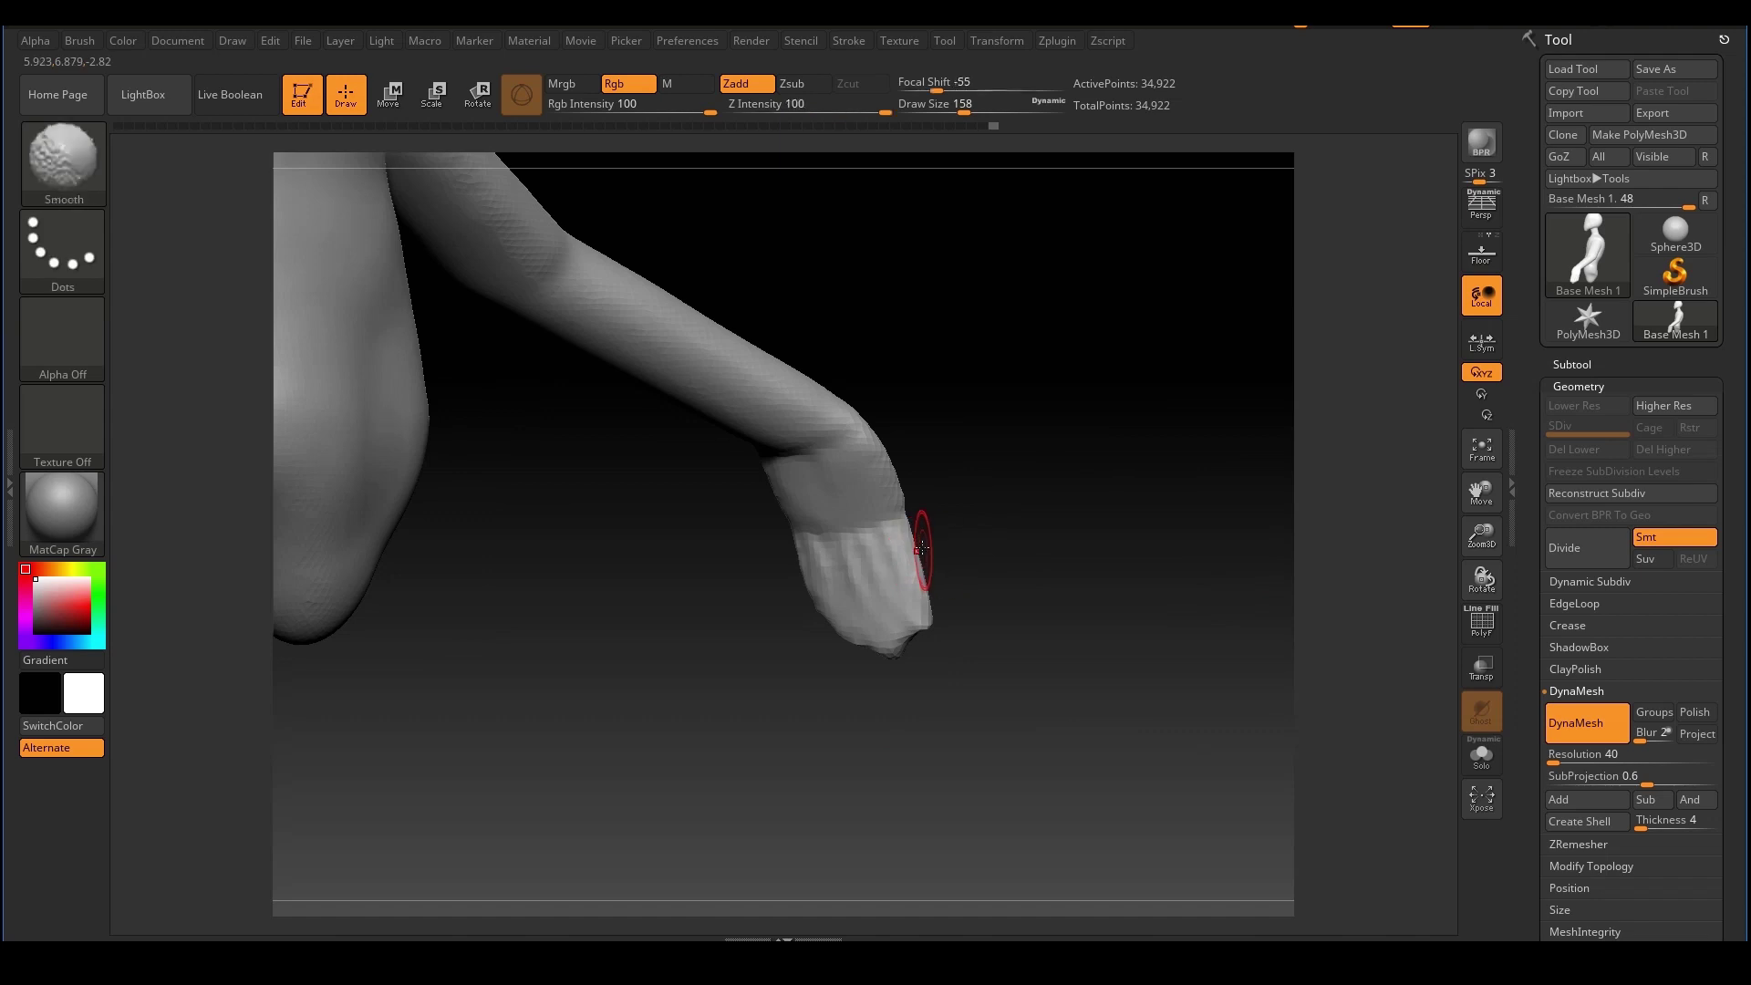
key("s")
left_click_drag(877, 544, 868, 544)
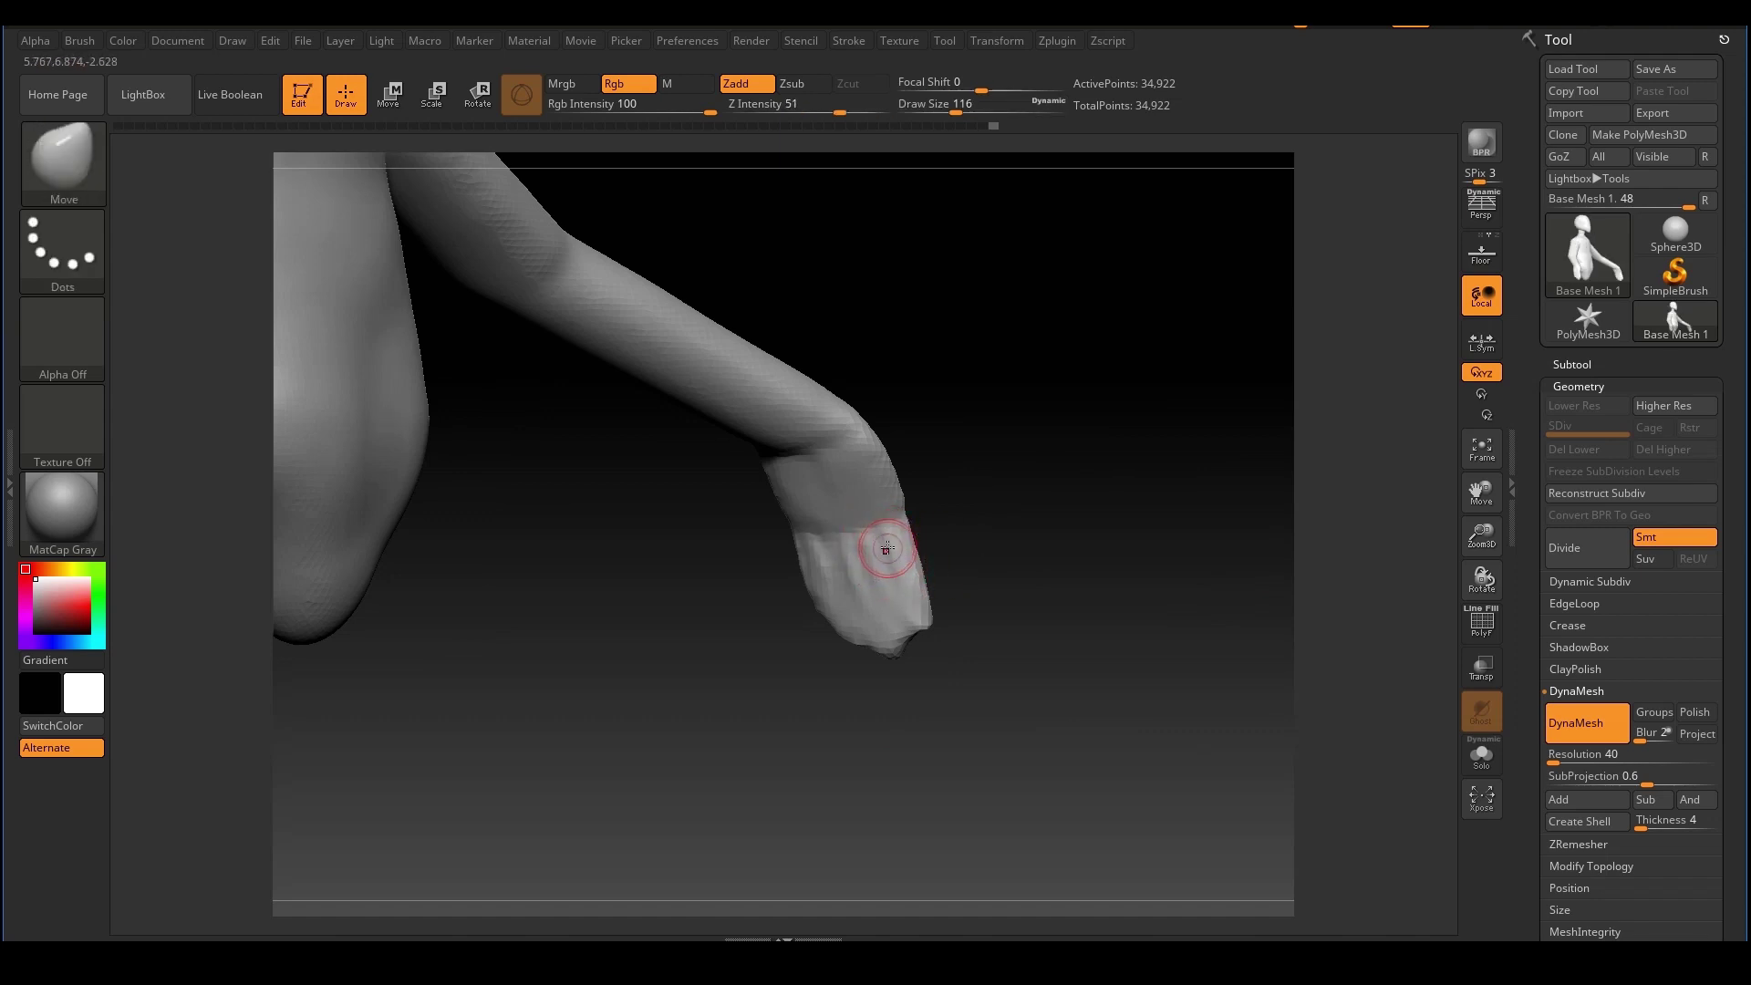
key("s")
left_click_drag(888, 545, 884, 544)
Carve matching finger grooves on the palm side of the hand with the DamStandard brush
mouse_move(987, 526)
left_mouse_down()
mouse_move(1106, 500)
mouse_move(1040, 536)
mouse_move(1067, 520)
mouse_move(1059, 501)
mouse_move(1096, 513)
mouse_move(1086, 528)
left_mouse_up()
key("b")
key("d")
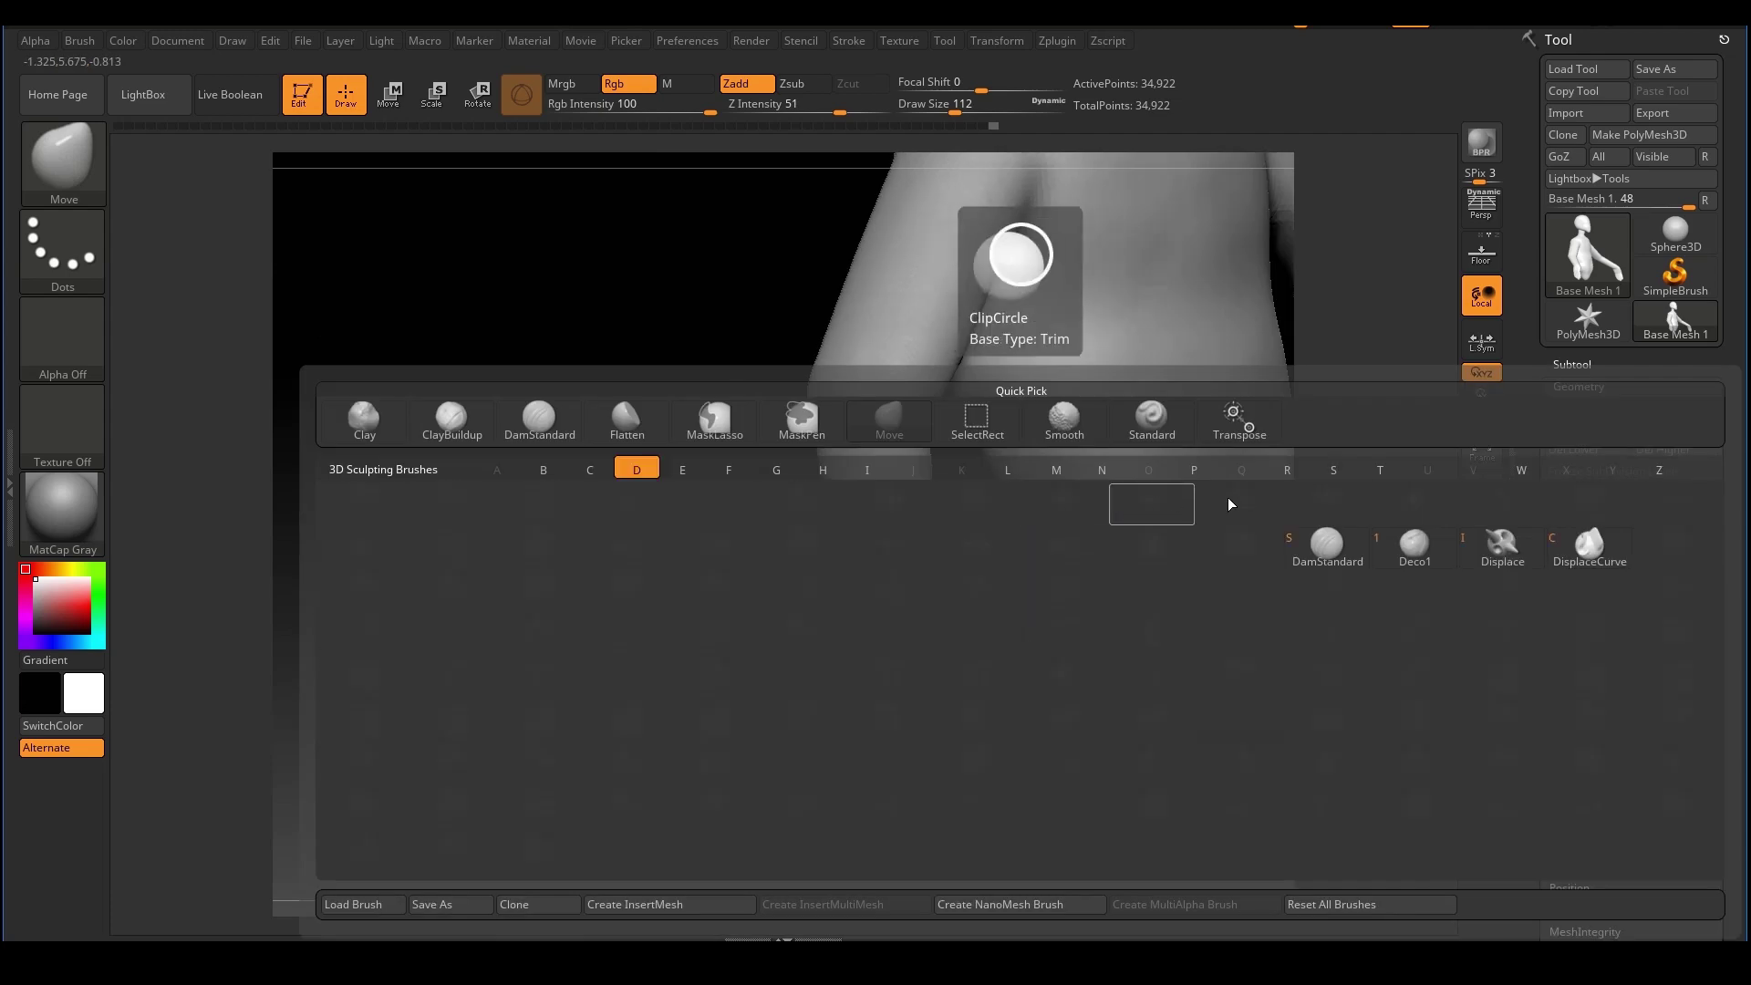
left_click(1327, 547)
mouse_move(1327, 546)
left_mouse_down("alt")
mouse_move(1056, 532)
mouse_move(882, 551)
mouse_move(871, 483)
left_mouse_up("alt")
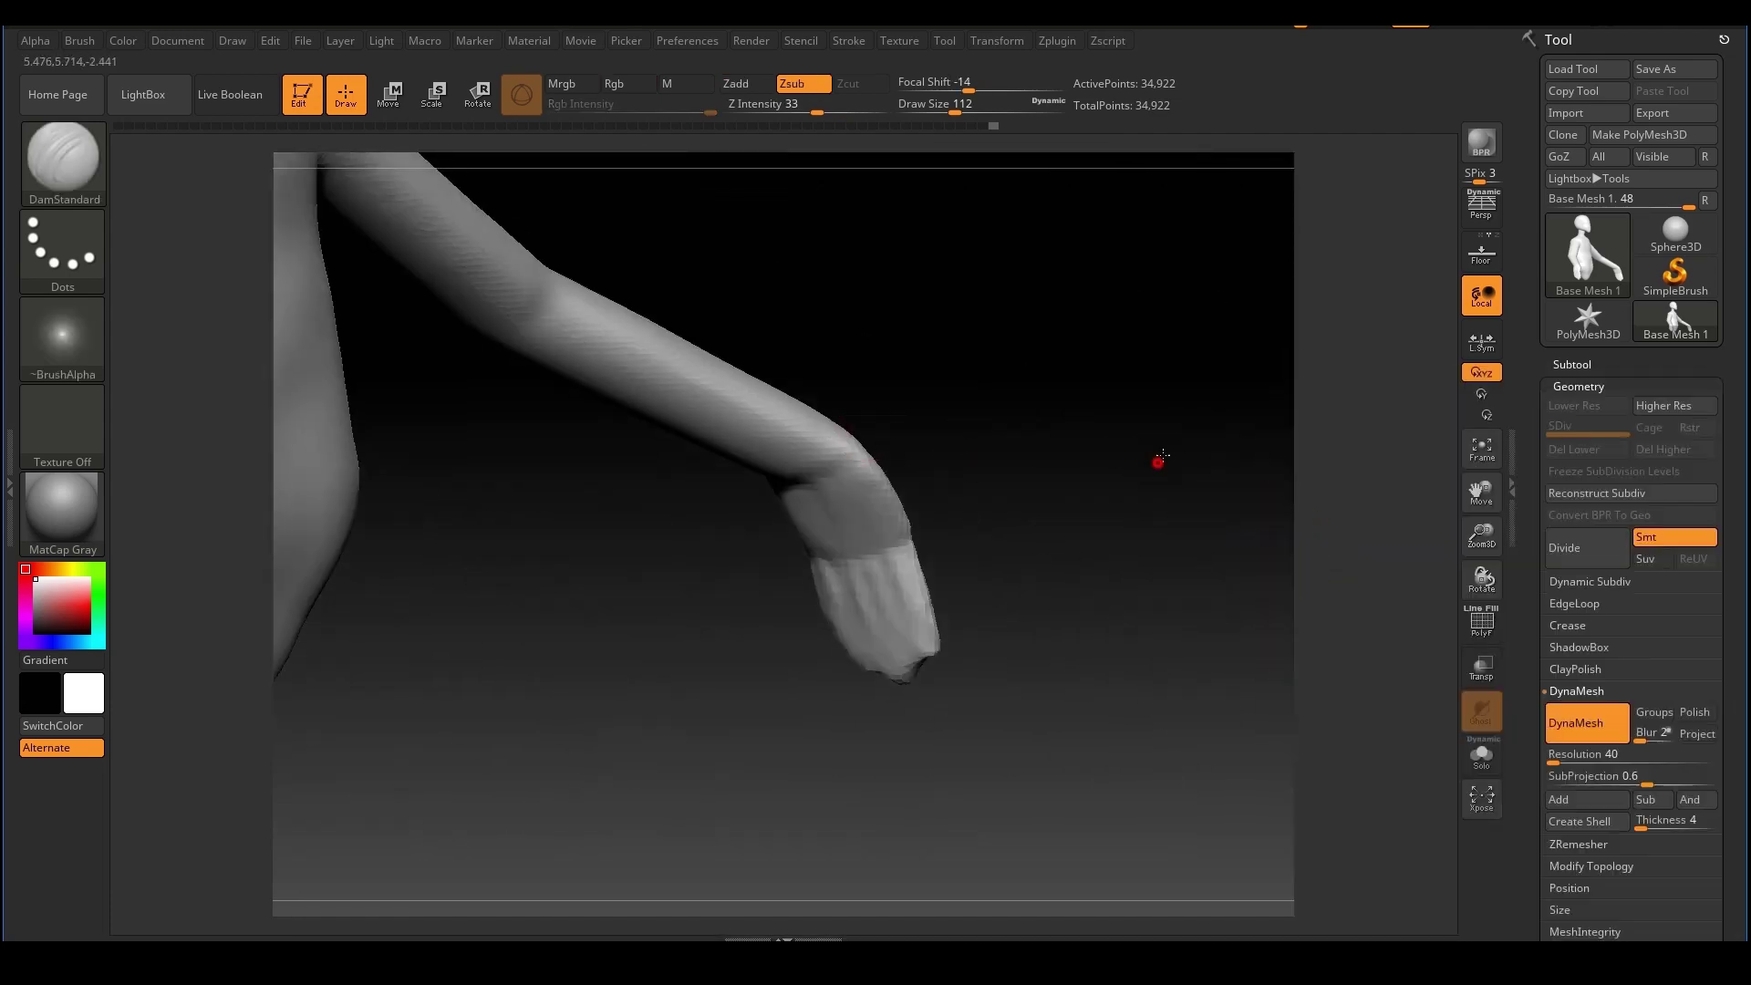
left_click_drag(1158, 463, 1147, 464)
left_click_drag(877, 564, 908, 633)
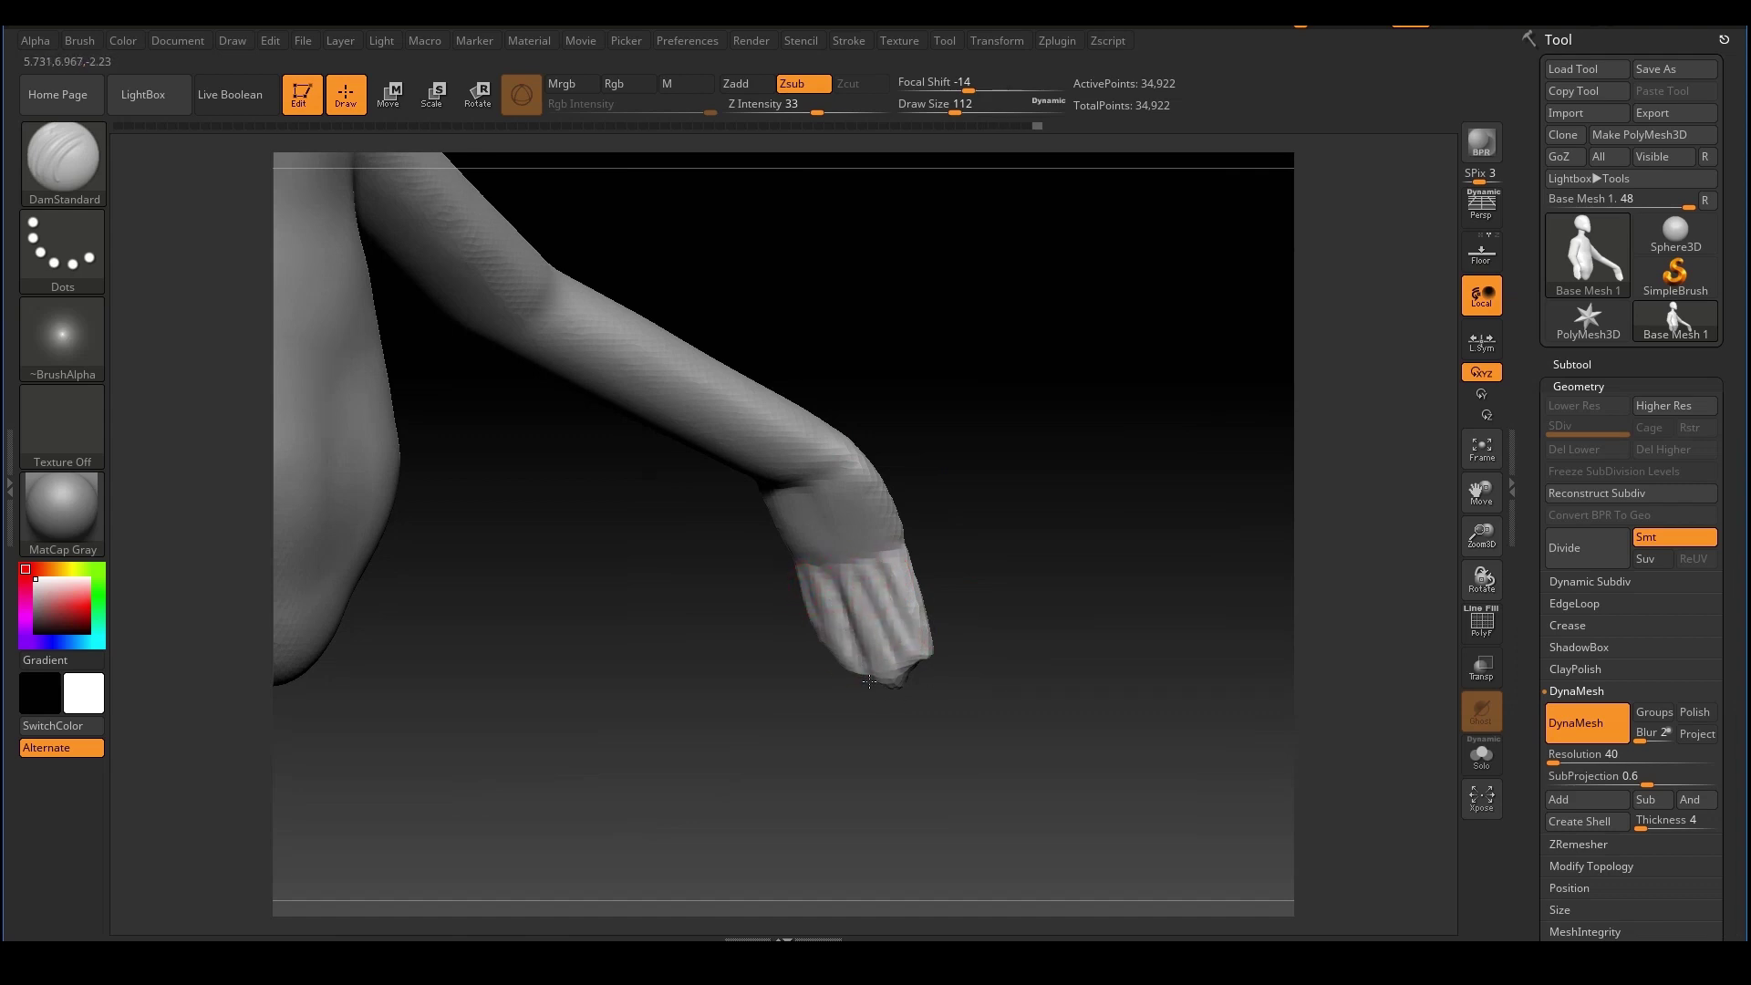
left_click_drag(862, 577, 887, 664)
Choose the MaskPen masking brush and paint a small mask spot at the thumb base beside the wrist
mouse_move(966, 508)
left_mouse_down()
mouse_move(1001, 508)
mouse_move(1024, 442)
mouse_move(1048, 468)
mouse_move(1027, 473)
left_mouse_up()
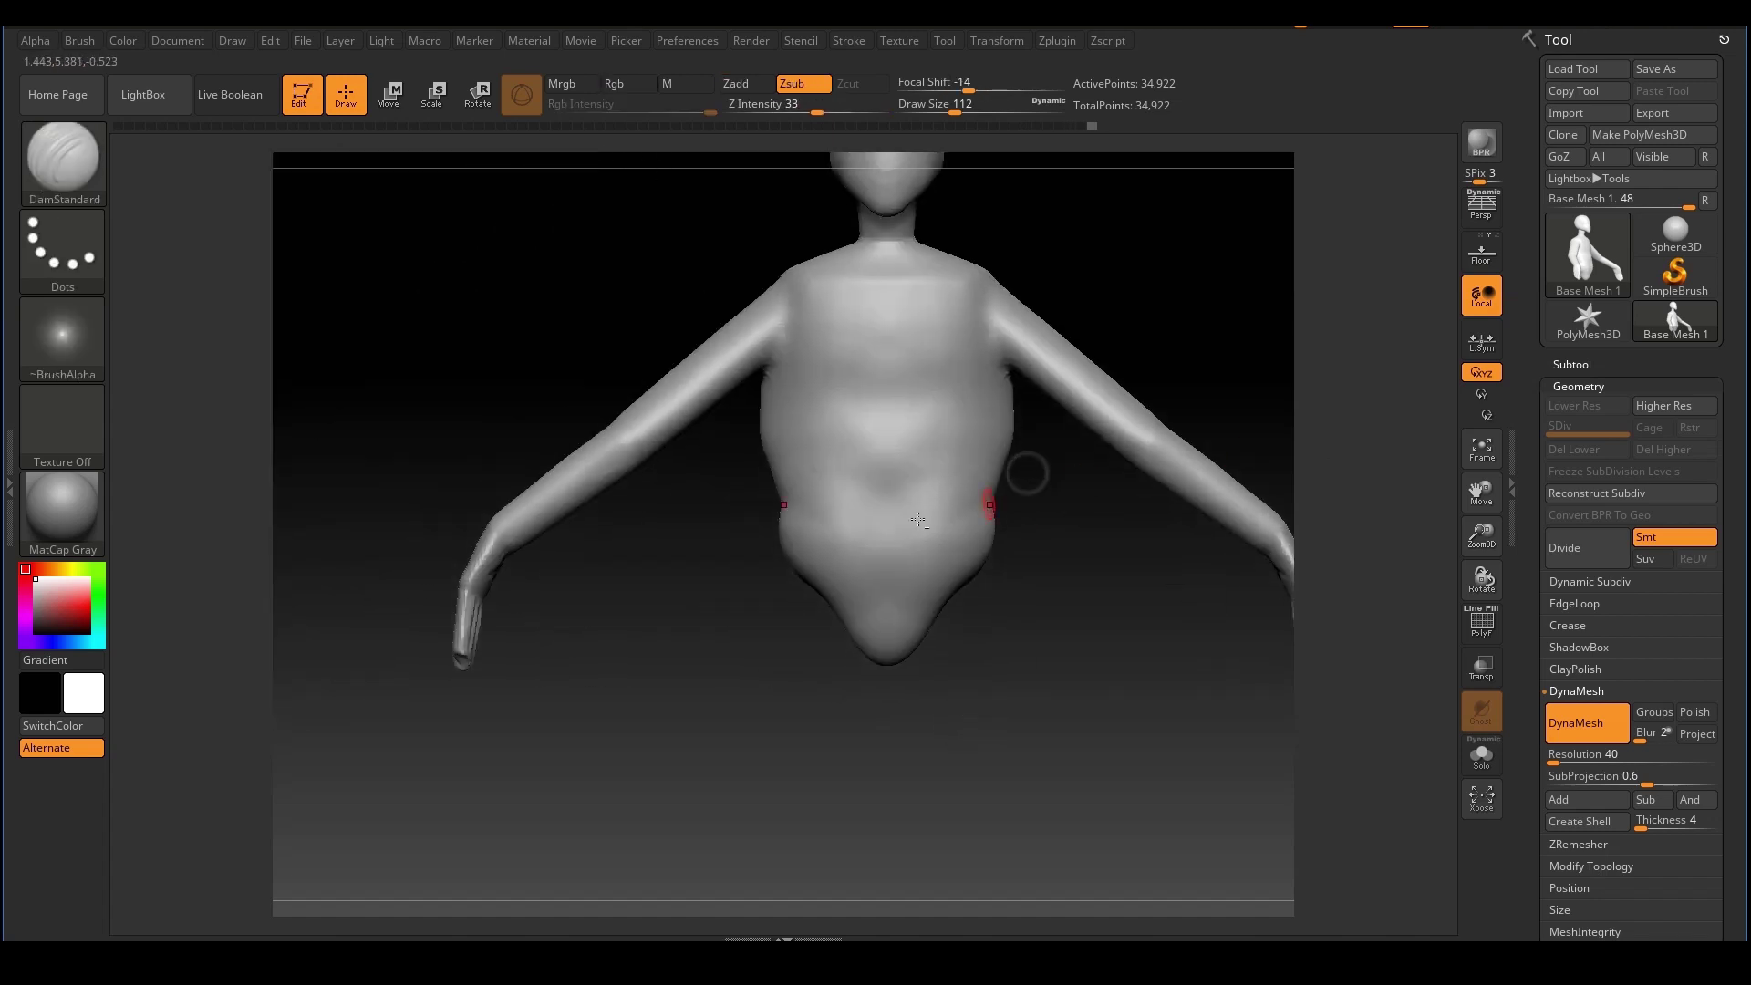
mouse_move(918, 519)
right_mouse_down("ctrl")
mouse_move(825, 516)
mouse_move(1007, 420)
right_mouse_up("ctrl")
right_click_drag(669, 508, 624, 496, "ctrl")
right_click_drag(624, 495, 716, 532, "alt")
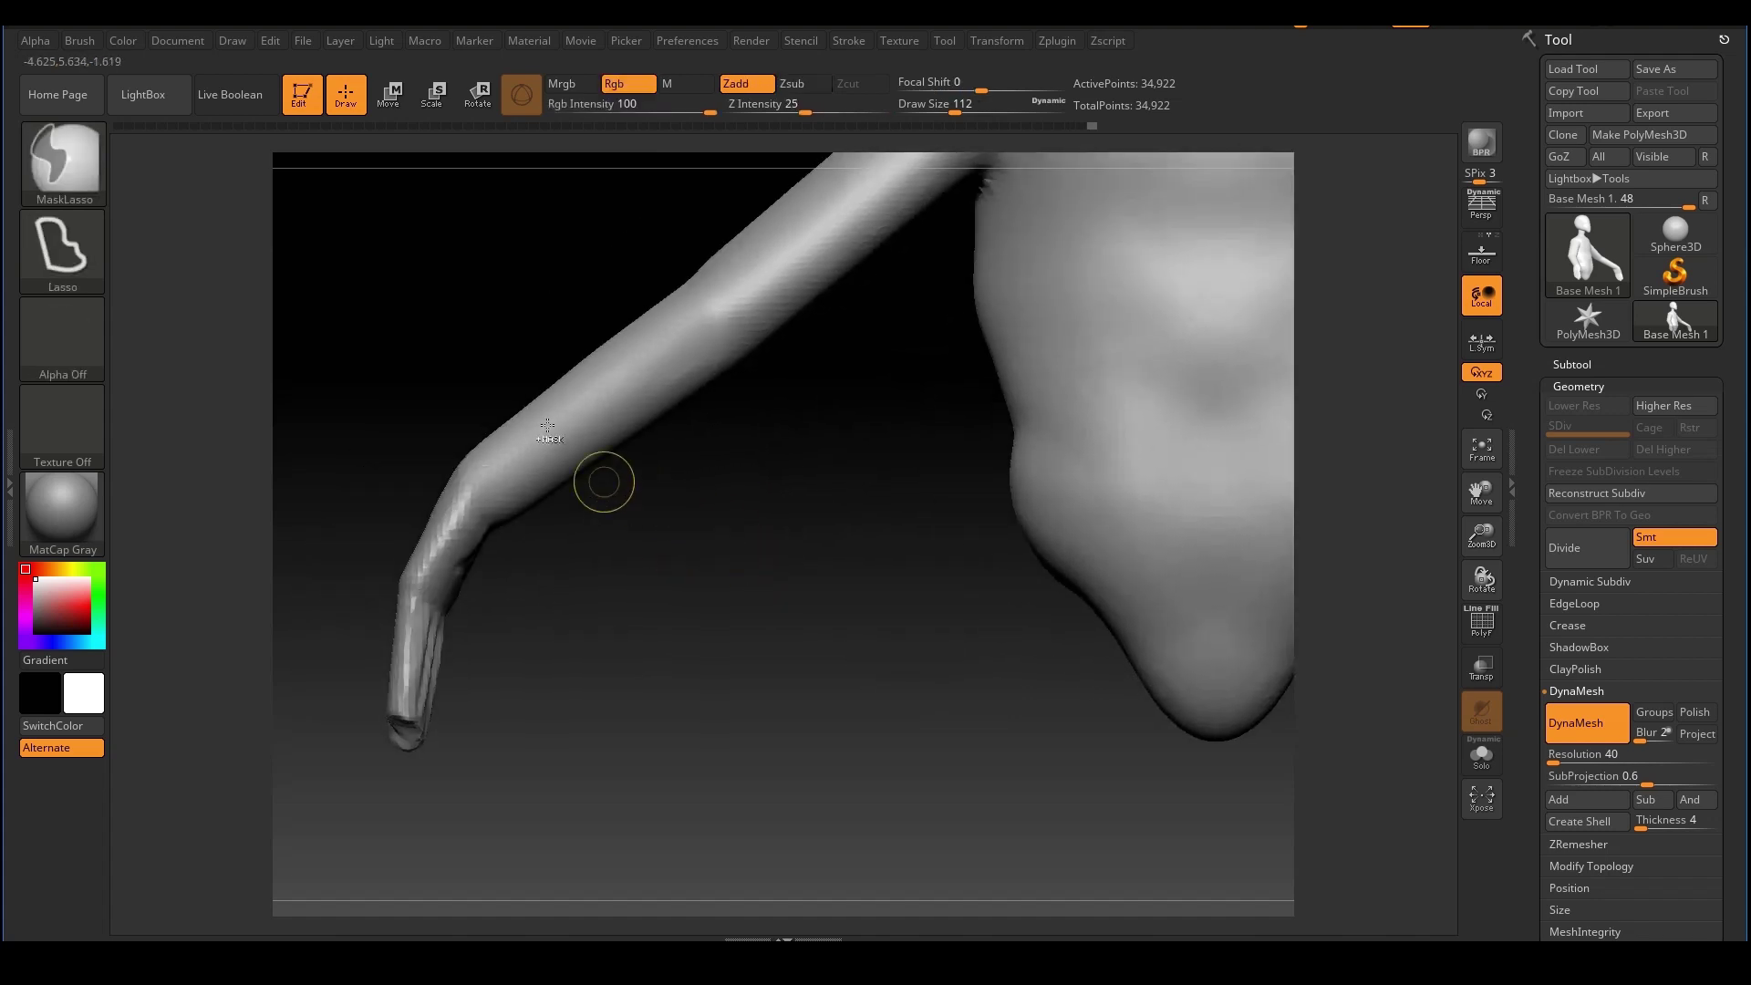
left_click(69, 161)
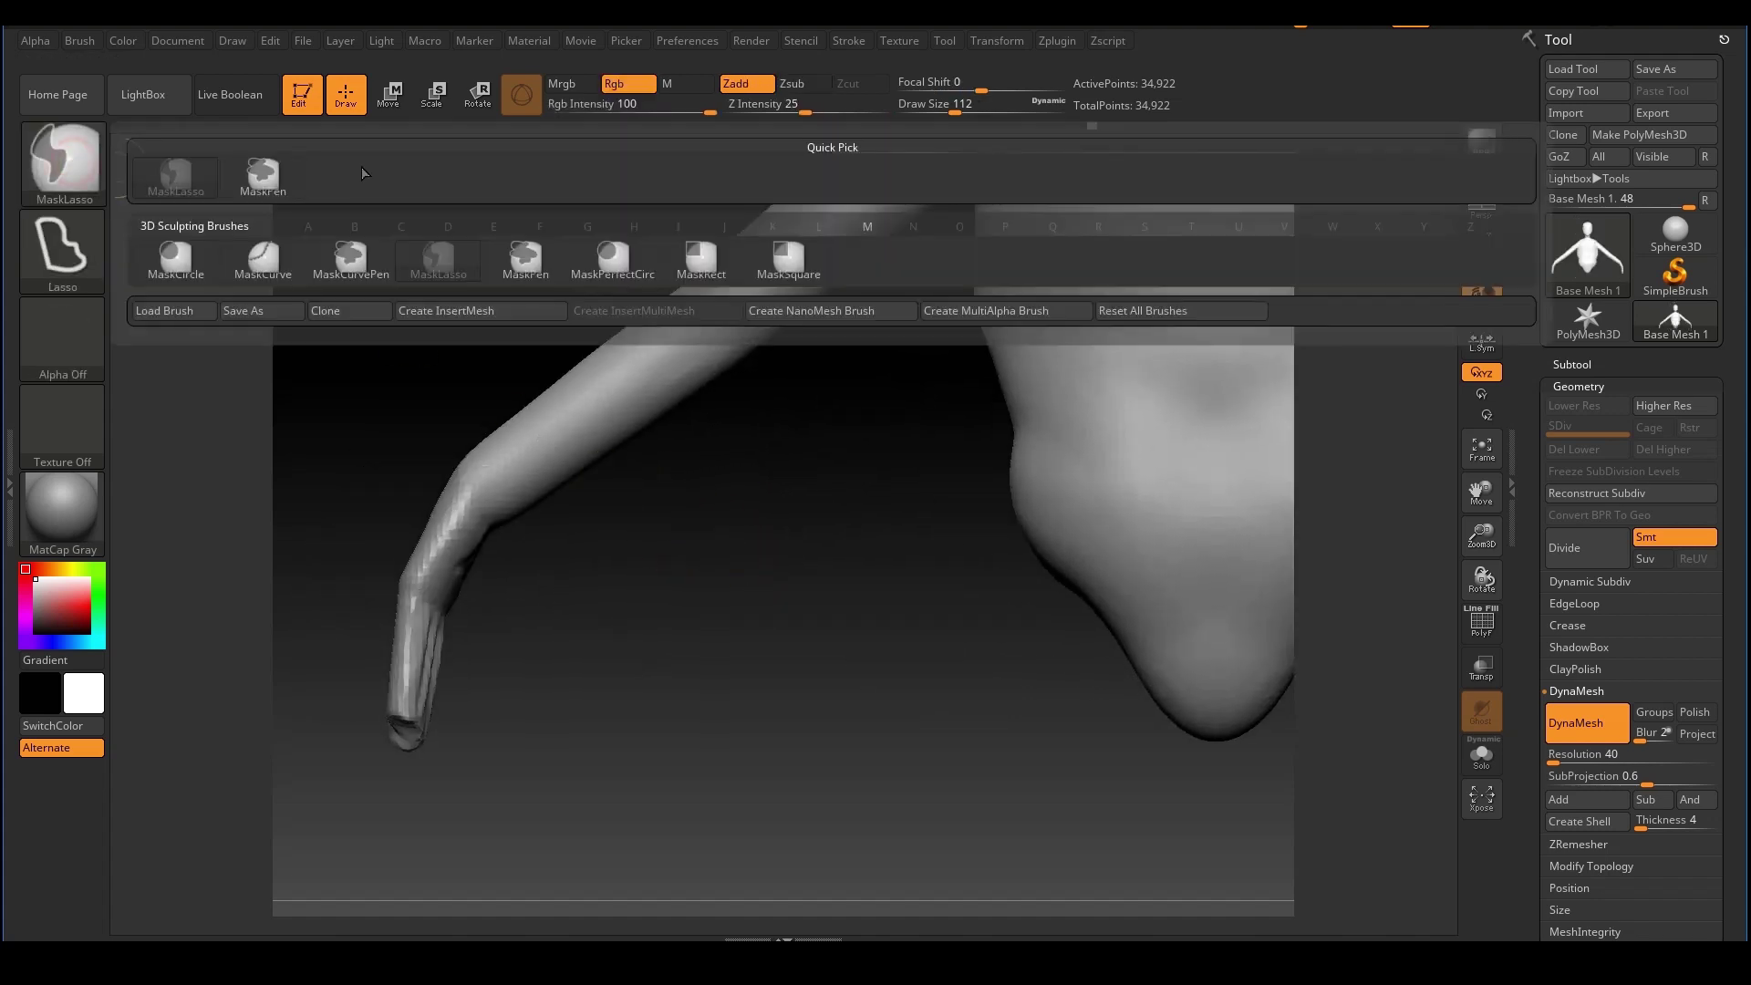
left_click(552, 272, "ctrl")
mouse_move(583, 610)
right_mouse_down()
mouse_move(657, 626)
mouse_move(696, 599)
mouse_move(607, 547)
mouse_move(680, 633)
mouse_move(657, 594)
right_mouse_up()
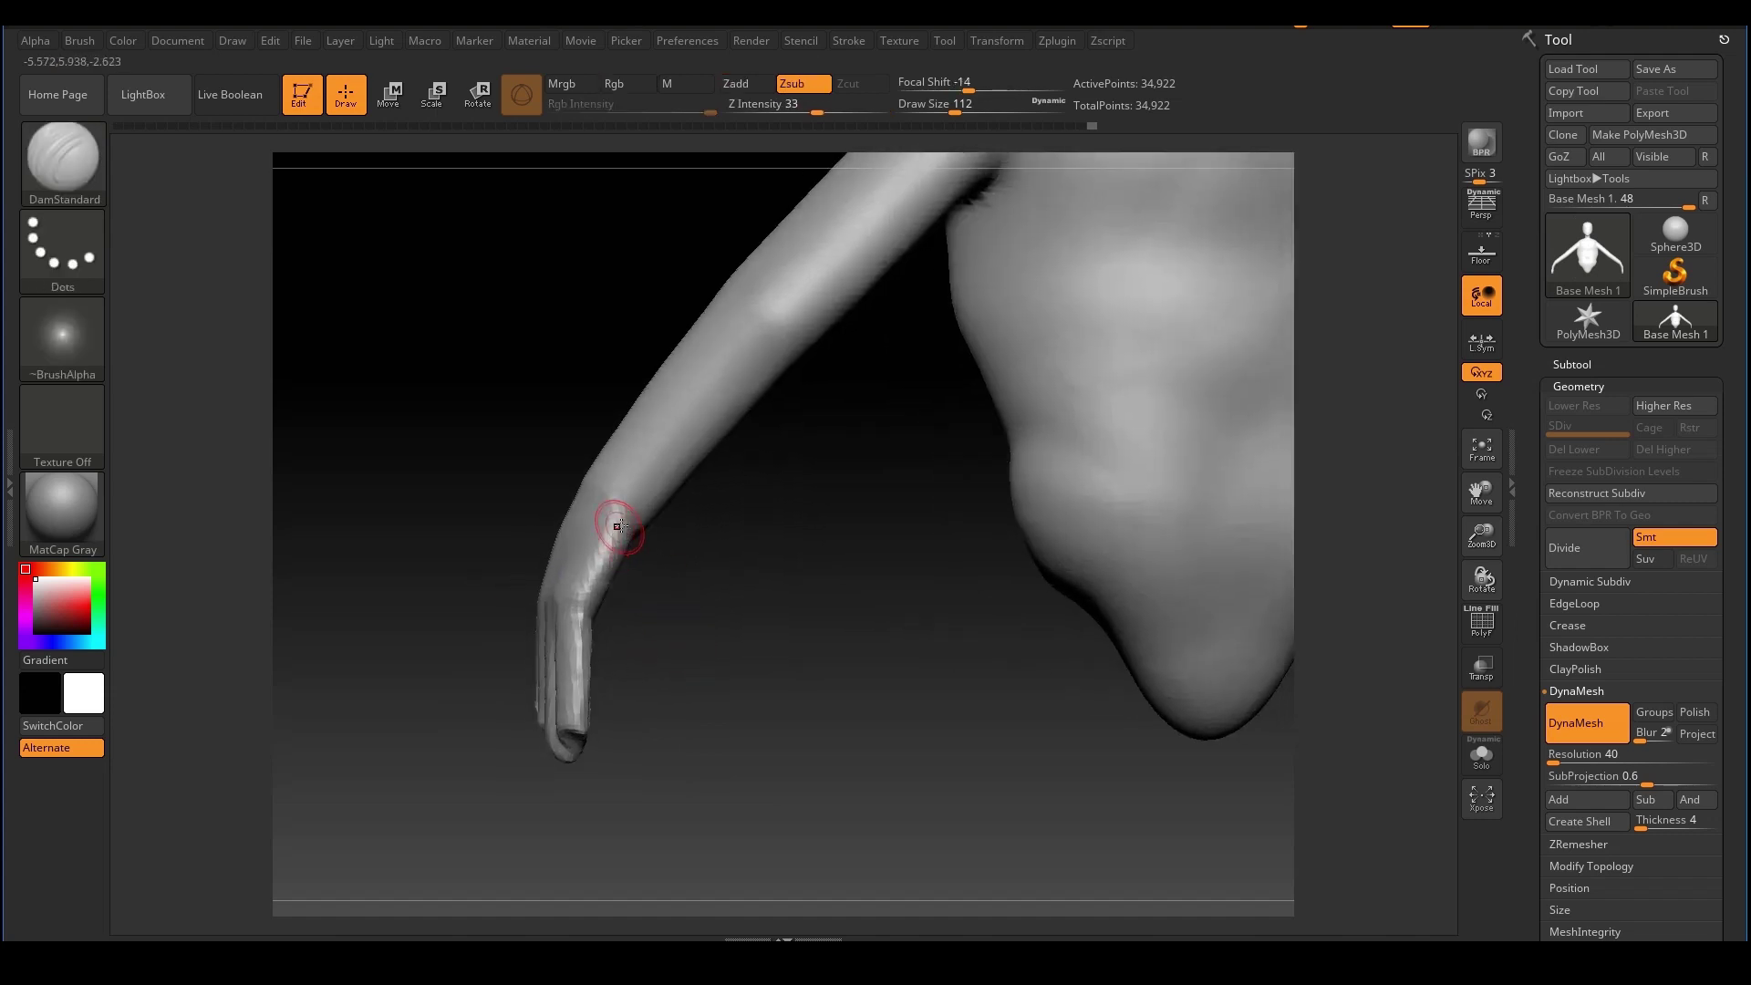
key("ctrl")
left_click_drag(616, 546, 618, 540, "ctrl")
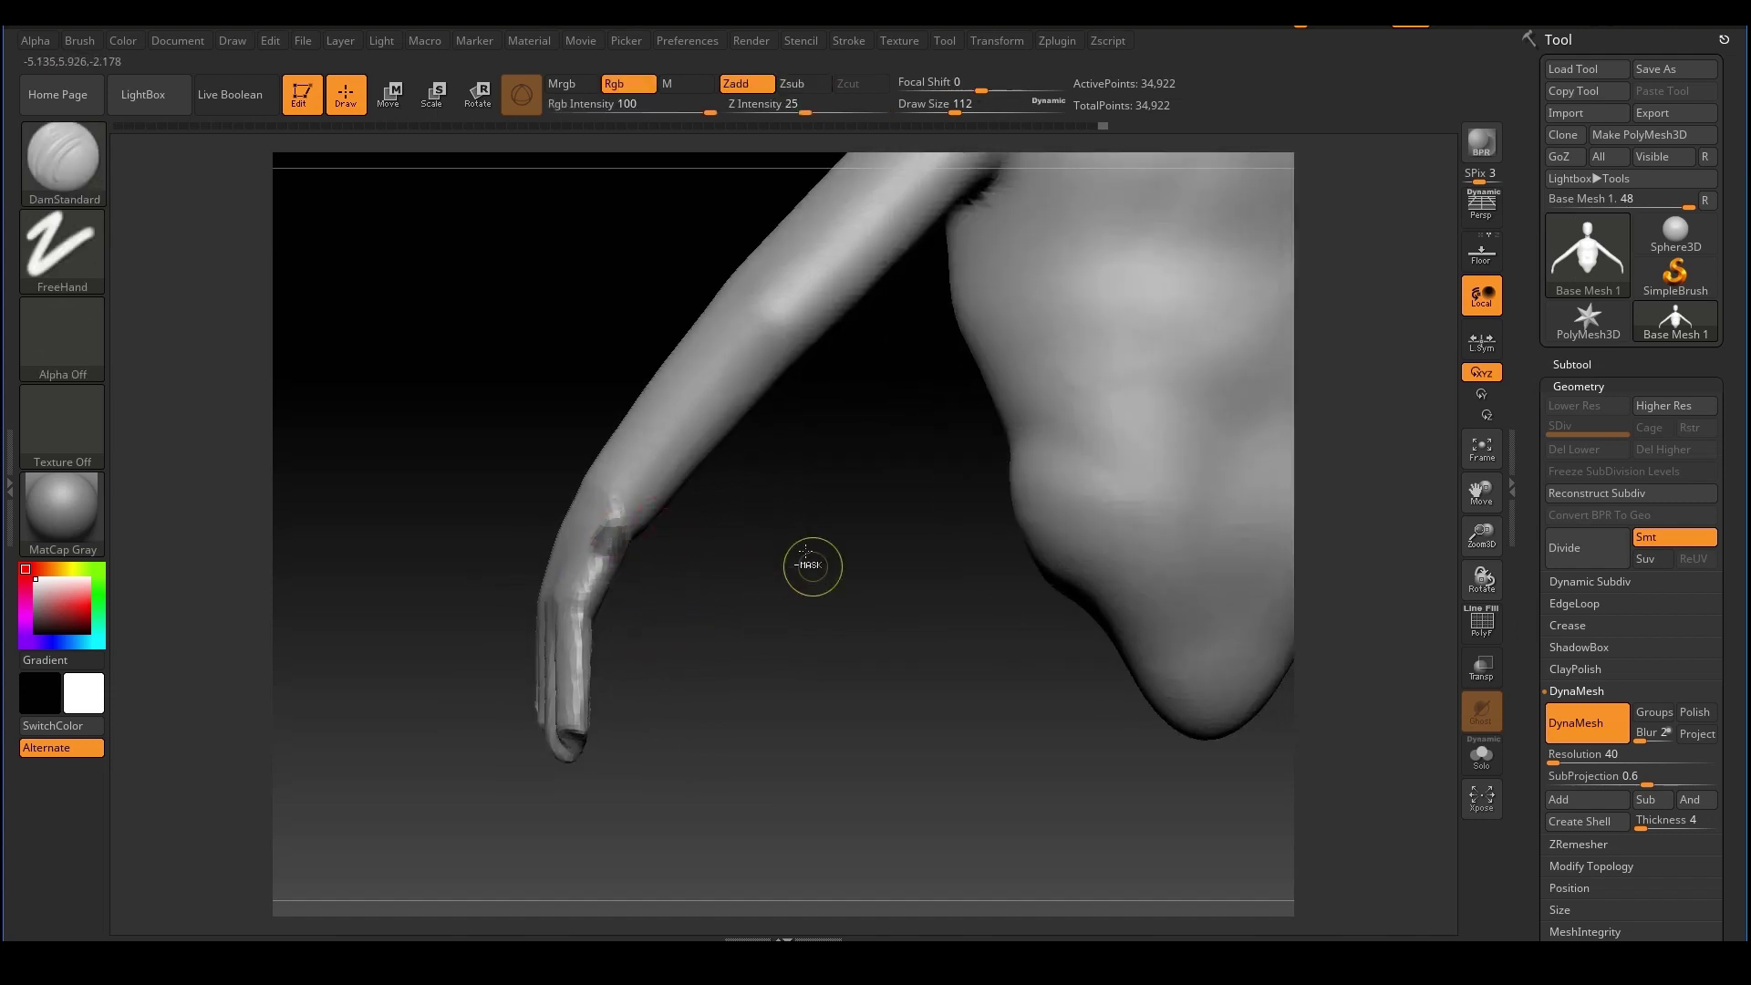
Invert the mask and centre the Move gizmo on the unmasked thumb base
right_click_drag(813, 566, 937, 485, "ctrl")
mouse_move(1131, 386)
right_mouse_down("shift")
mouse_move(1157, 441)
mouse_move(1107, 491)
mouse_move(1114, 512)
right_mouse_up("shift")
left_click(989, 211, "ctrl")
right_click_drag(677, 513, 997, 480, "alt")
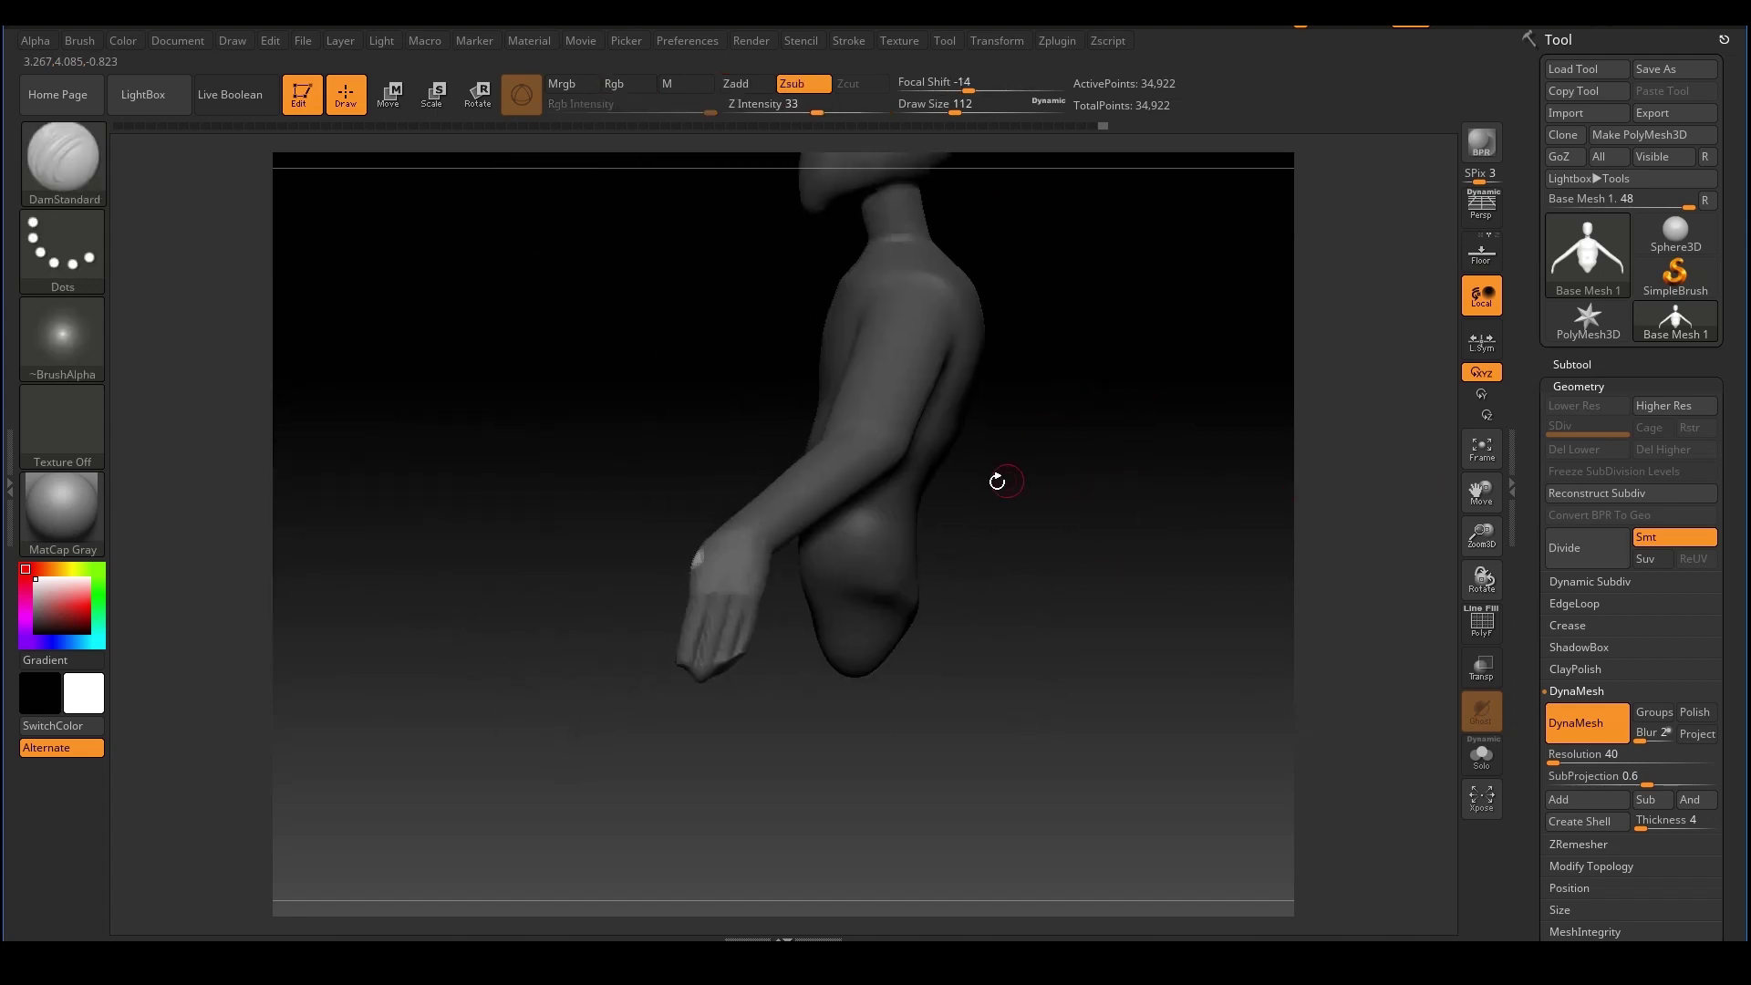
key("w")
right_click_drag(862, 479, 844, 641, "ctrl")
right_click_drag(843, 641, 954, 597, "alt")
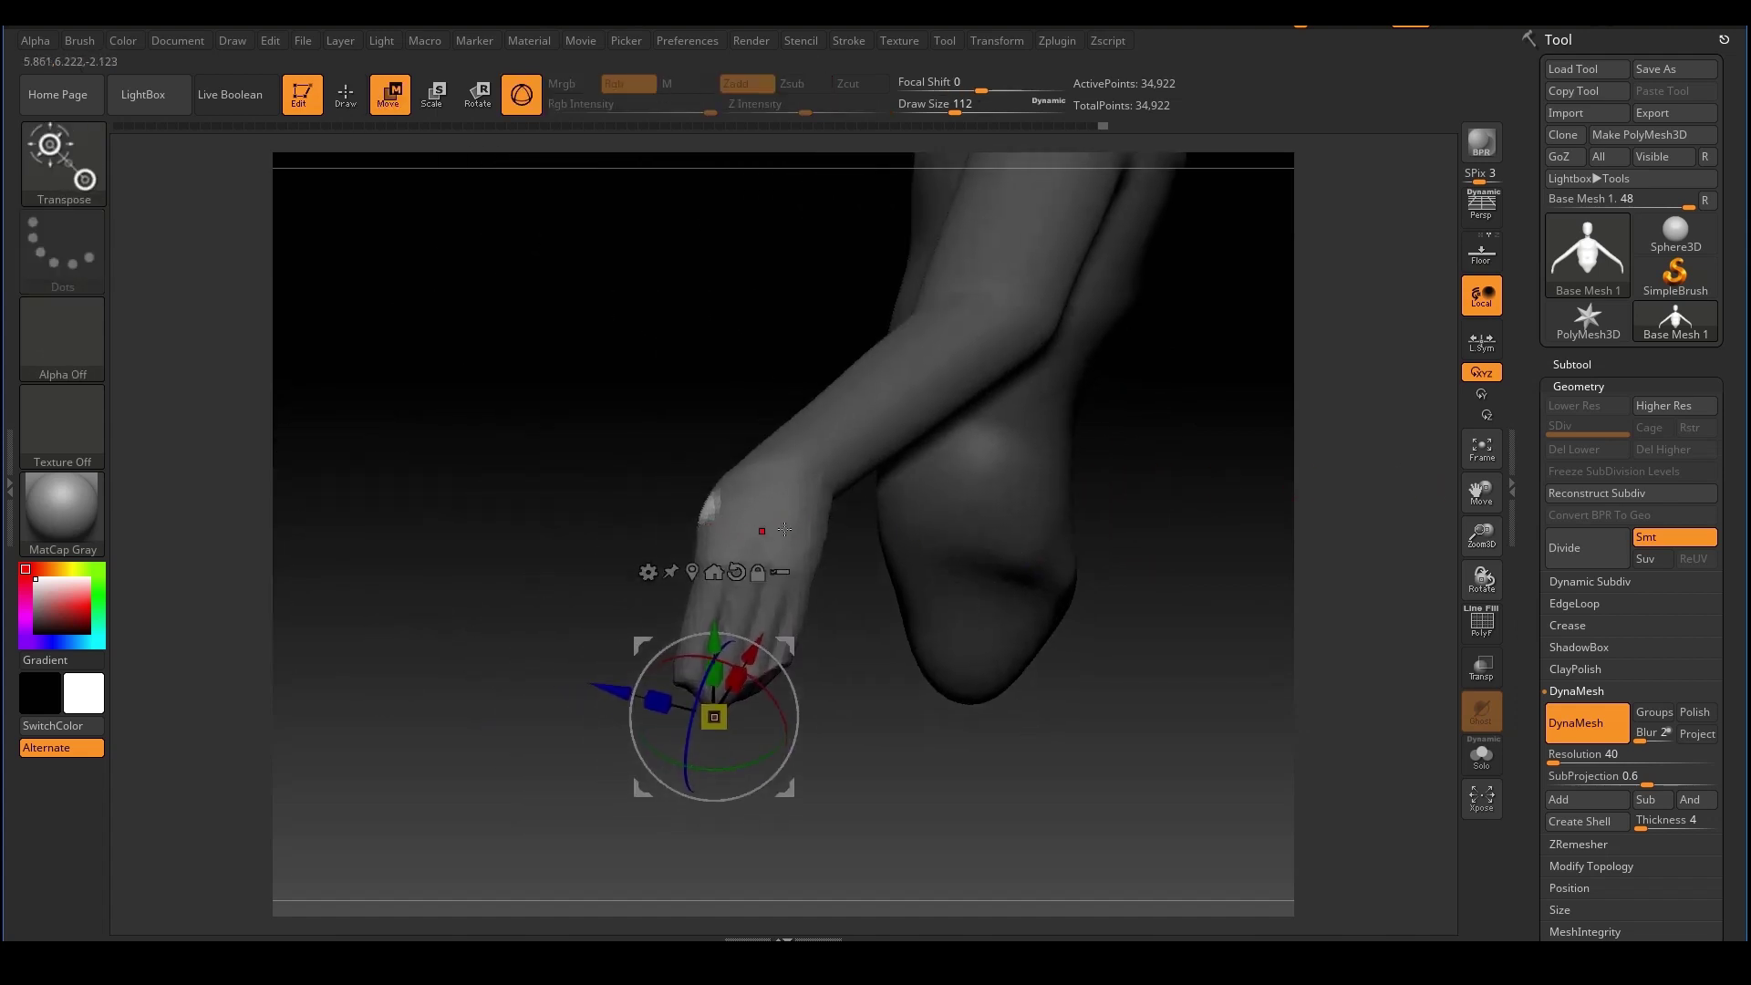
right_click_drag(871, 525, 922, 411, "ctrl")
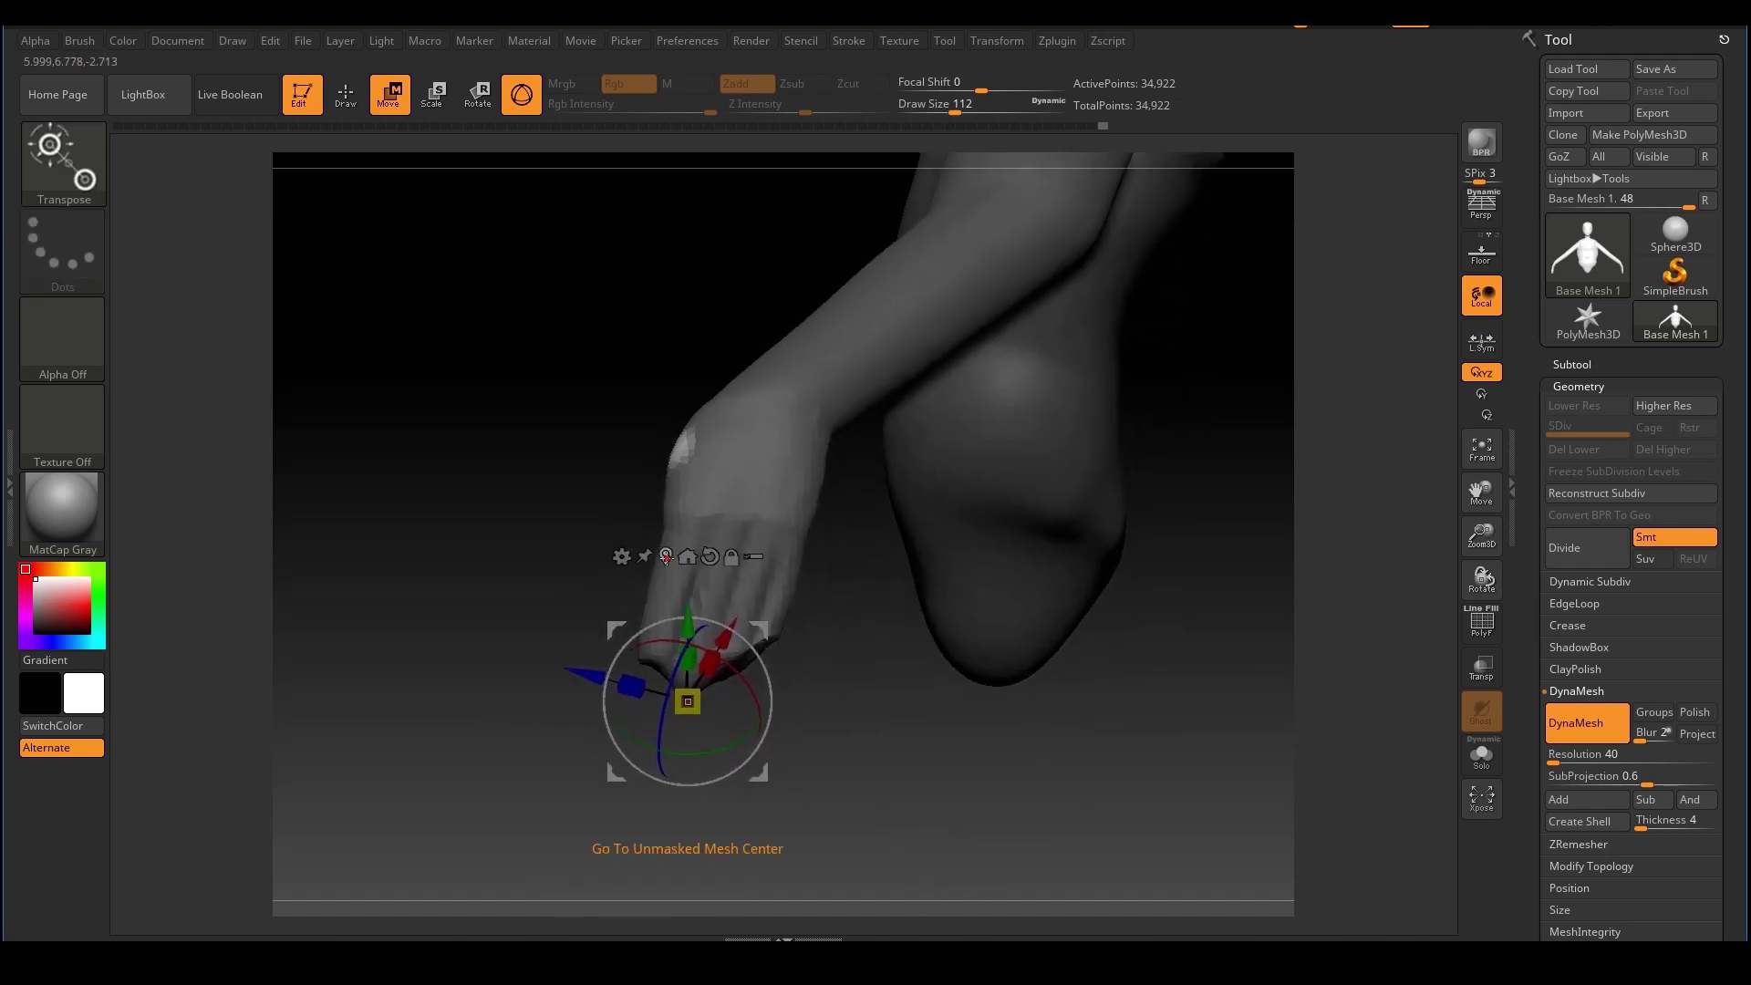
left_click(665, 558)
right_click_drag(679, 604, 724, 653, "alt")
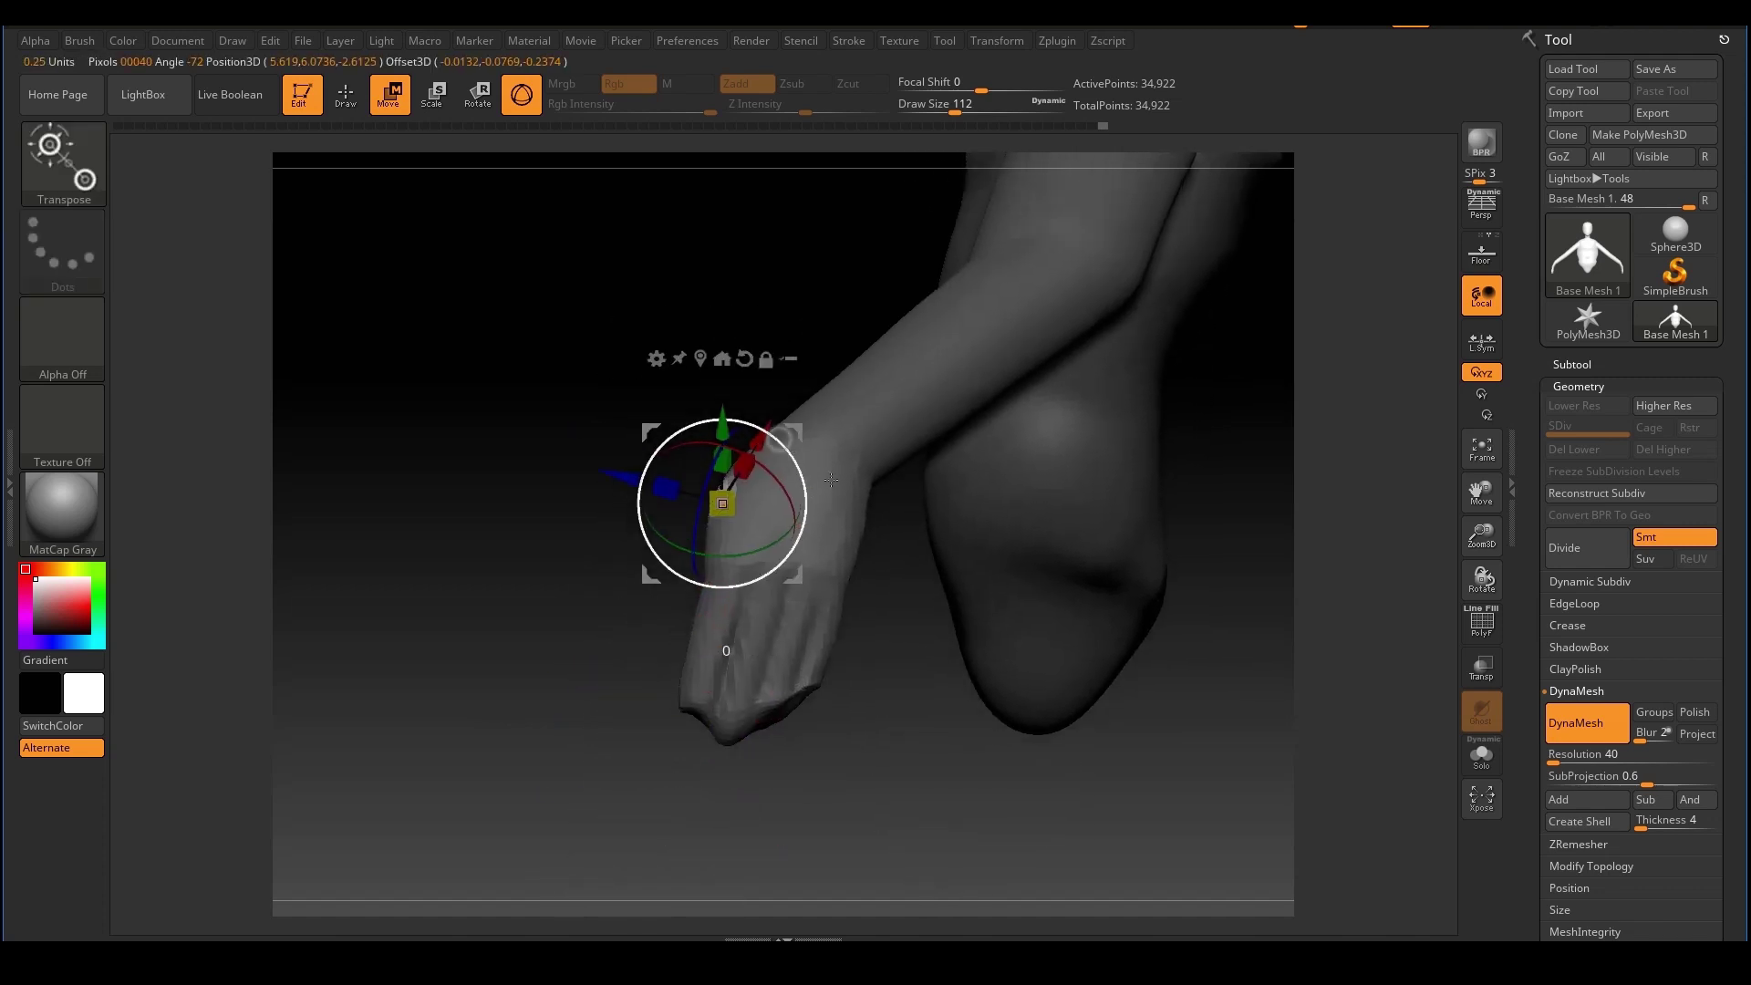
Extrude a thumb from the unmasked spot along the gizmo's Z axis
right_click_drag(1248, 482, 1331, 488)
right_click_drag(1176, 444, 790, 450)
right_click_drag(790, 451, 872, 459, "alt")
key("ctrl+shift")
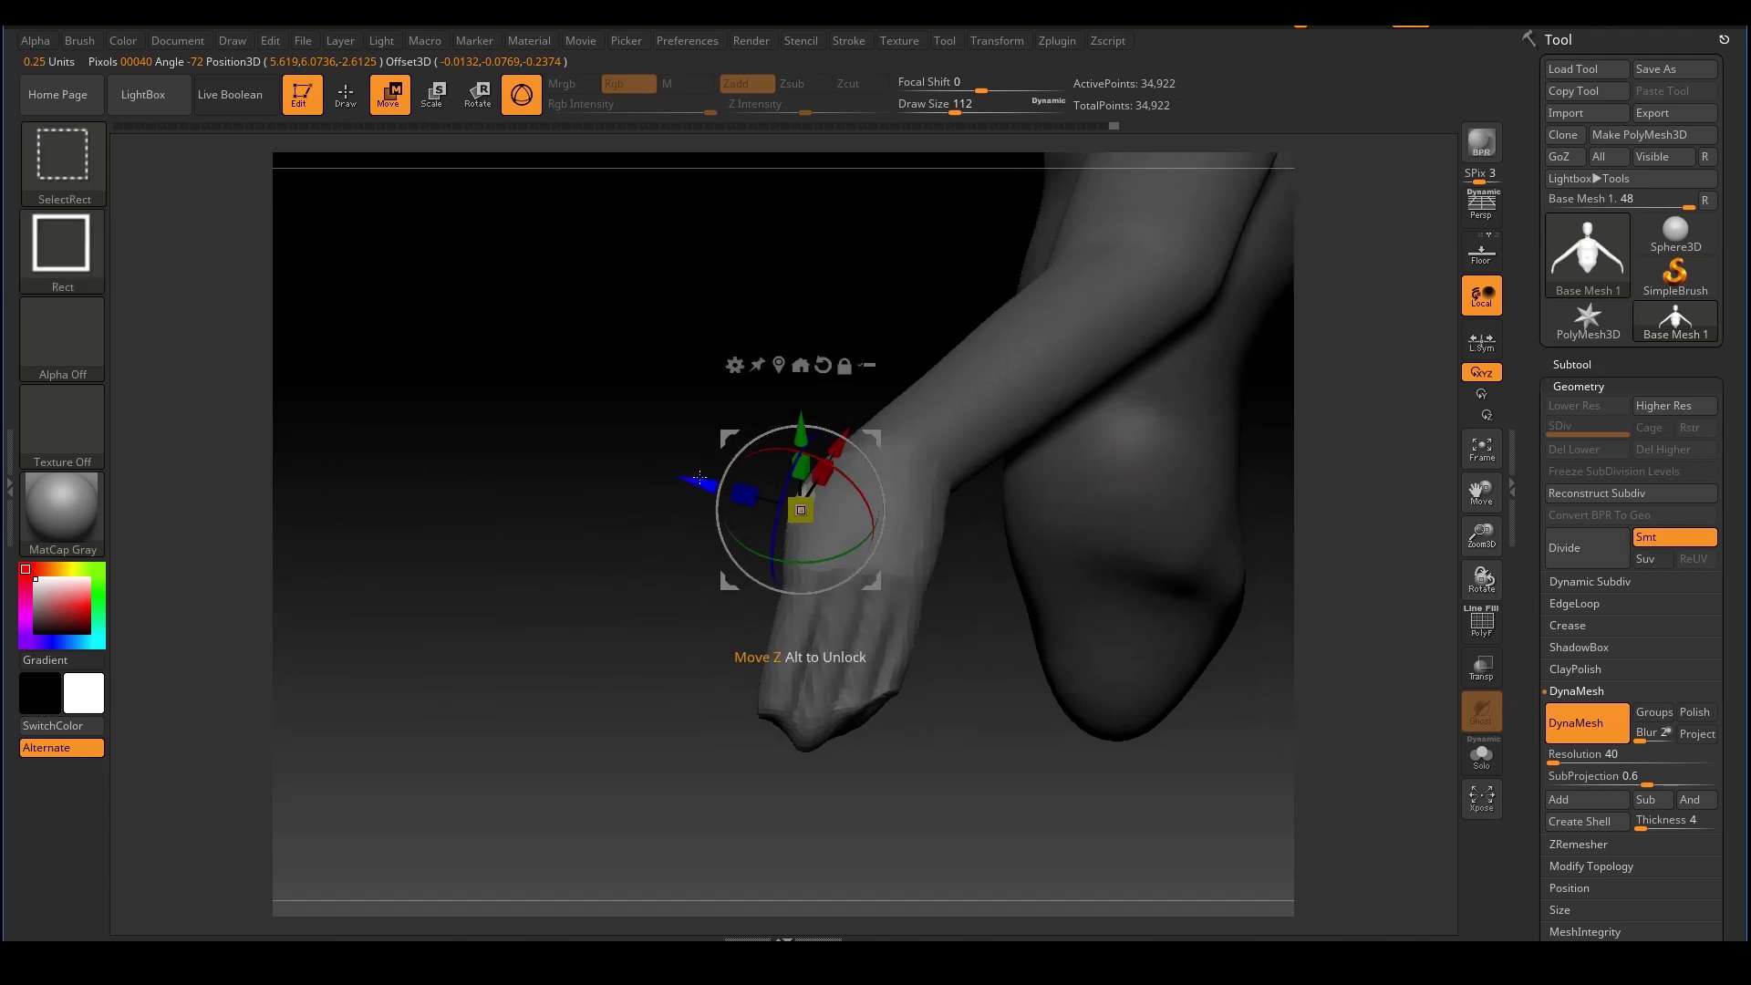
left_click_drag(696, 483, 627, 465, "ctrl")
Reposition and angle the extruded thumb so it points down and away from the palm
right_click_drag(1278, 559, 1180, 484)
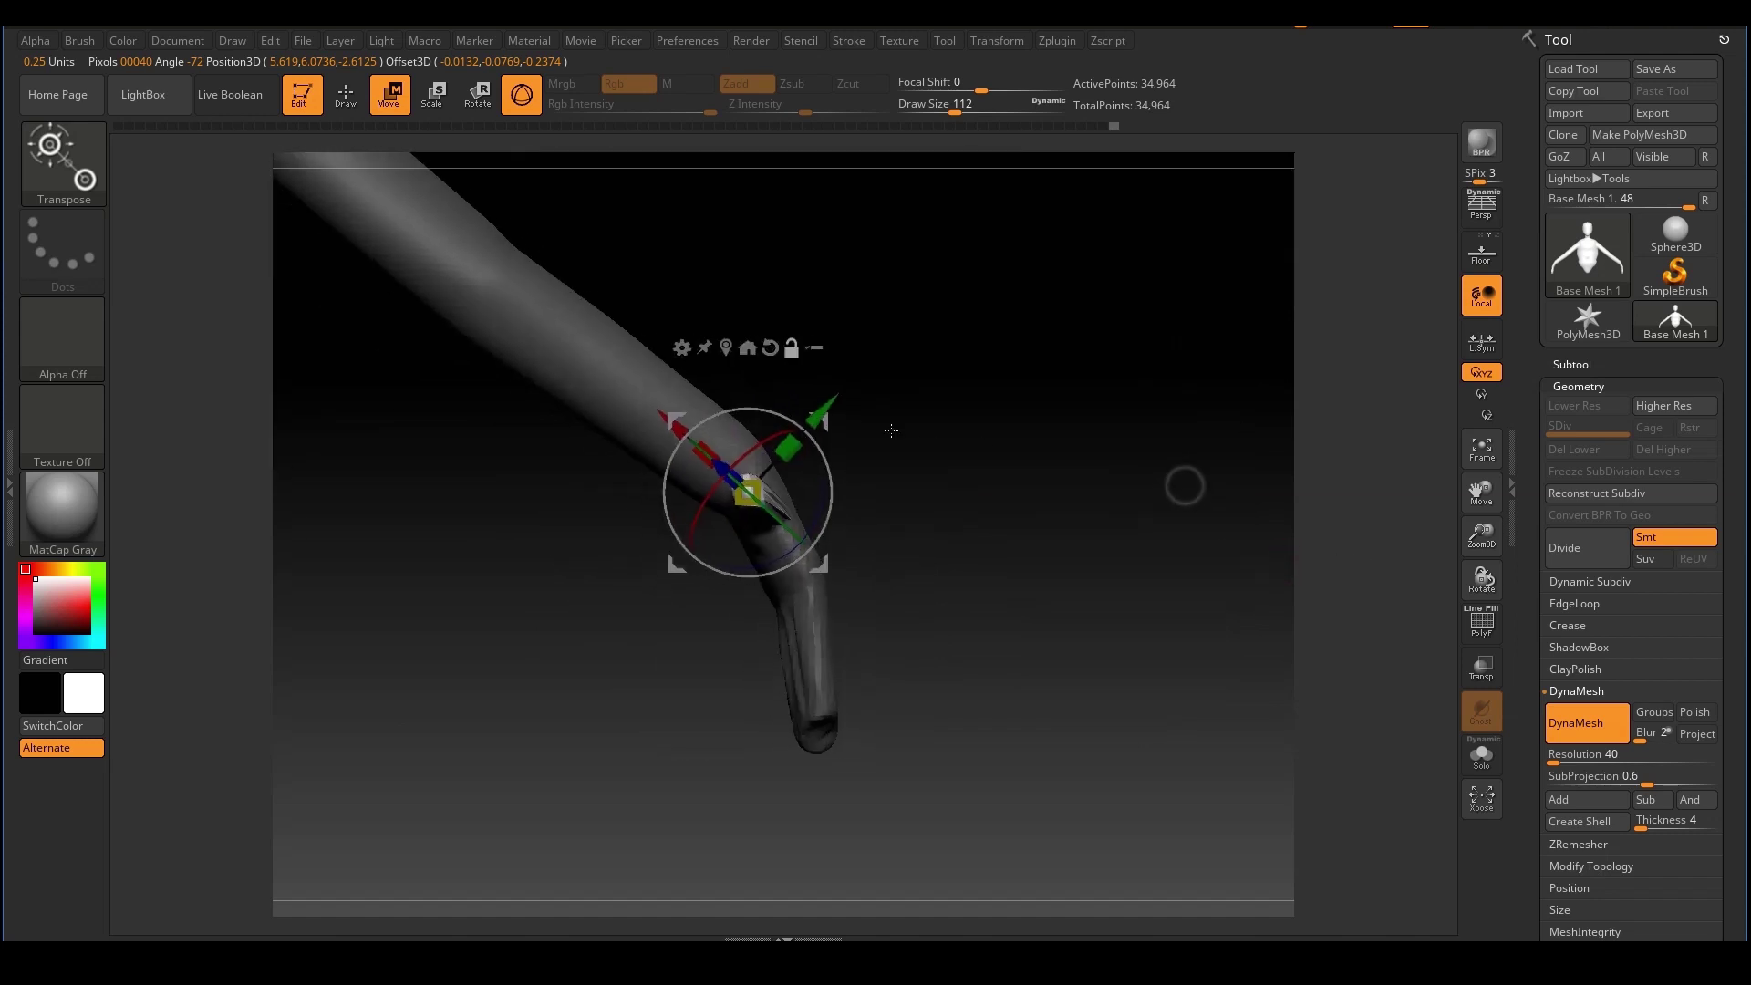
left_click_drag(825, 404, 782, 452)
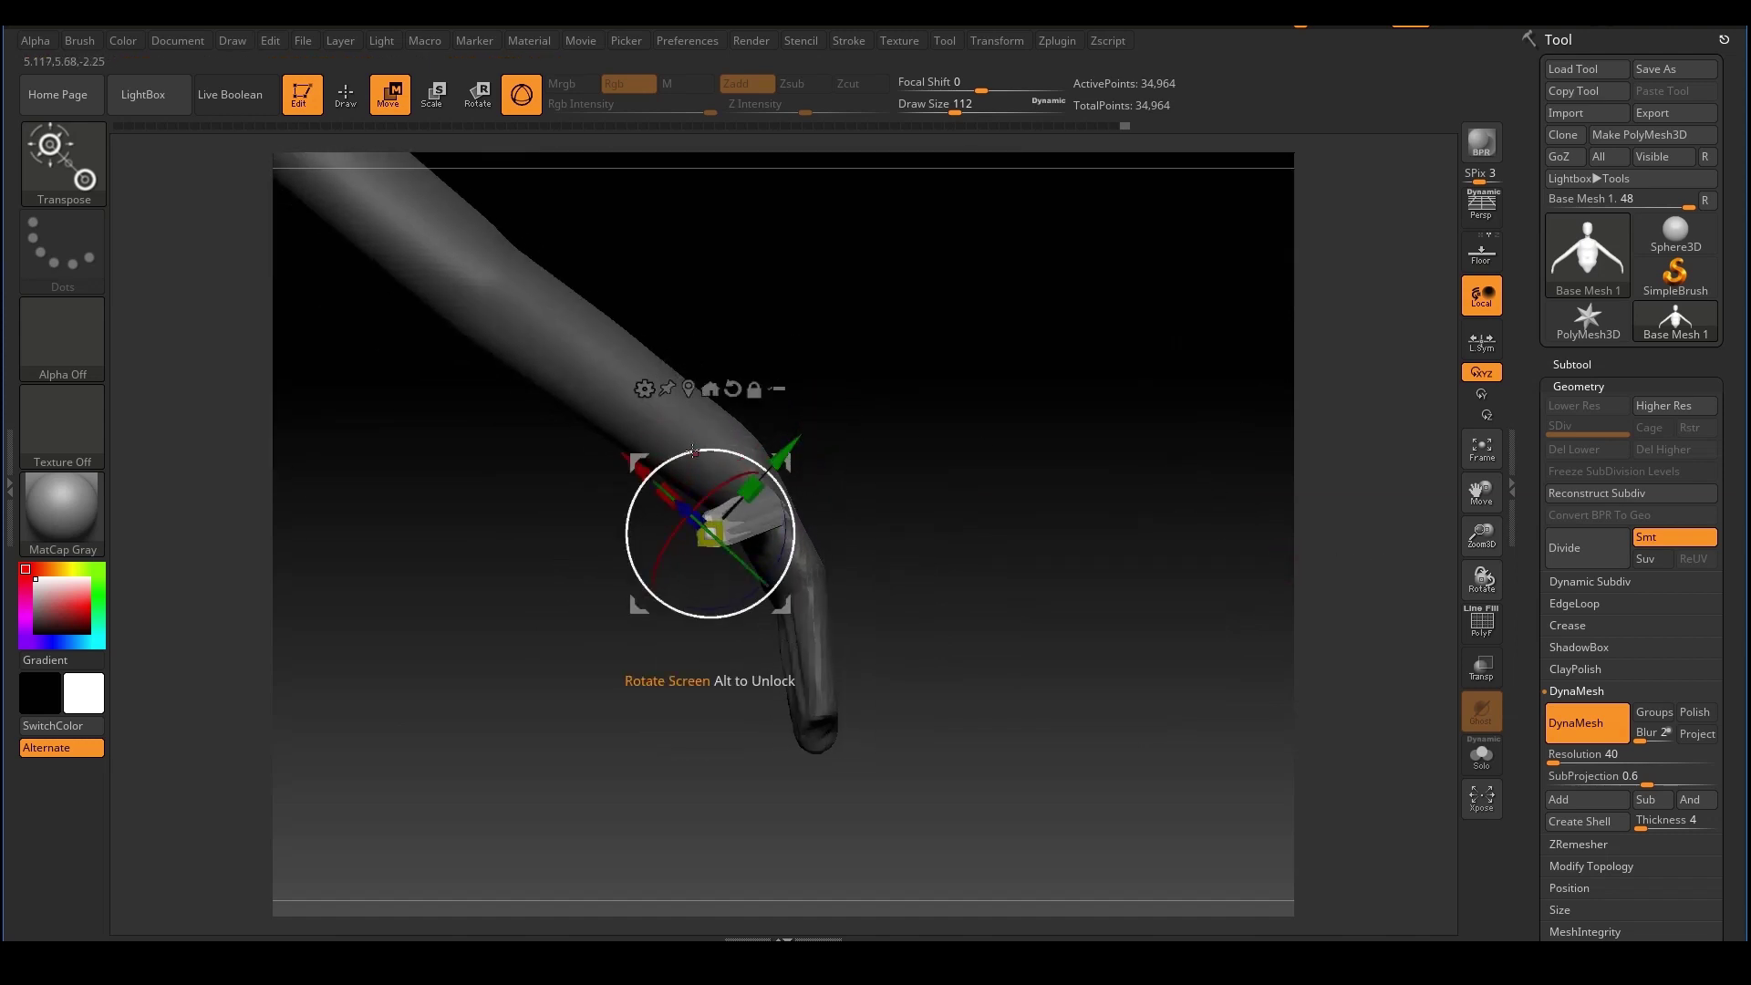
right_click_drag(872, 414, 1066, 456)
left_click_drag(801, 470, 863, 503)
right_click_drag(1173, 423, 1098, 520)
left_click_drag(842, 520, 848, 525)
right_click_drag(1172, 508, 1307, 445, "ctrl")
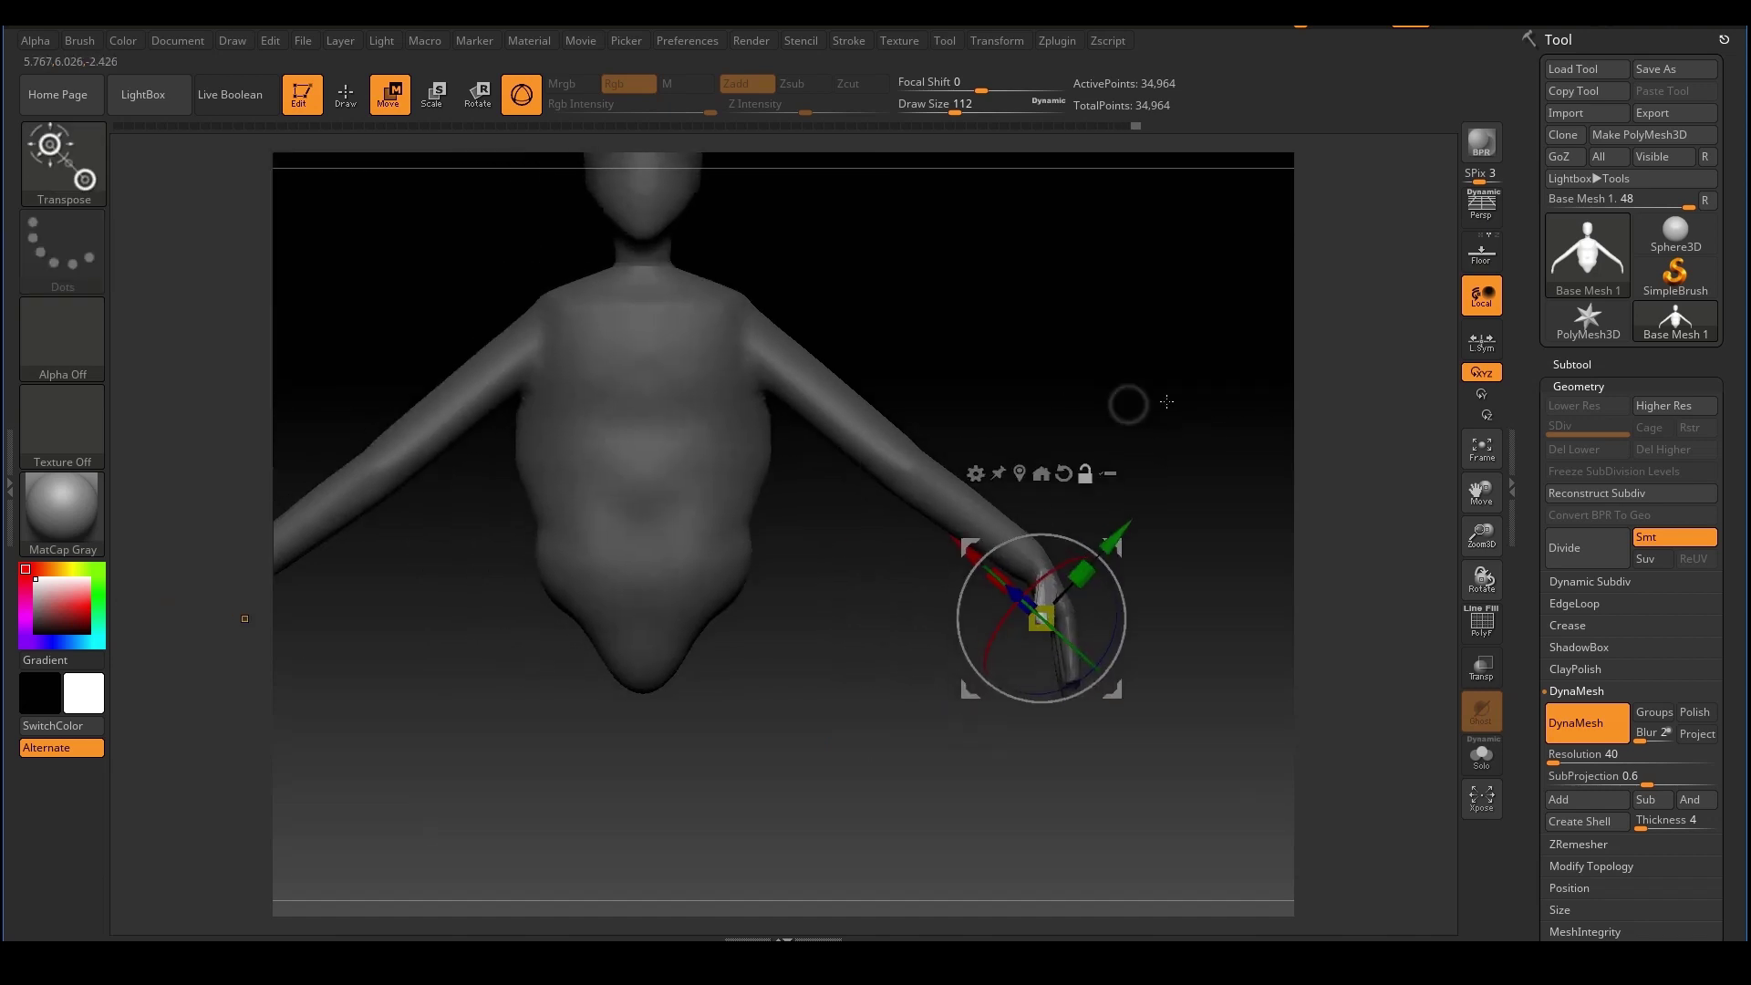
Return to Draw mode, clear the mask and merge the thumbs into the body with DynaMesh
mouse_move(1161, 383)
right_mouse_down("alt")
mouse_move(1228, 395)
mouse_move(1219, 380)
mouse_move(1165, 441)
mouse_move(1250, 465)
right_mouse_up("alt")
left_click(345, 94)
right_click_drag(1026, 367, 1146, 379, "alt")
left_click_drag(1083, 317, 1188, 517, "ctrl")
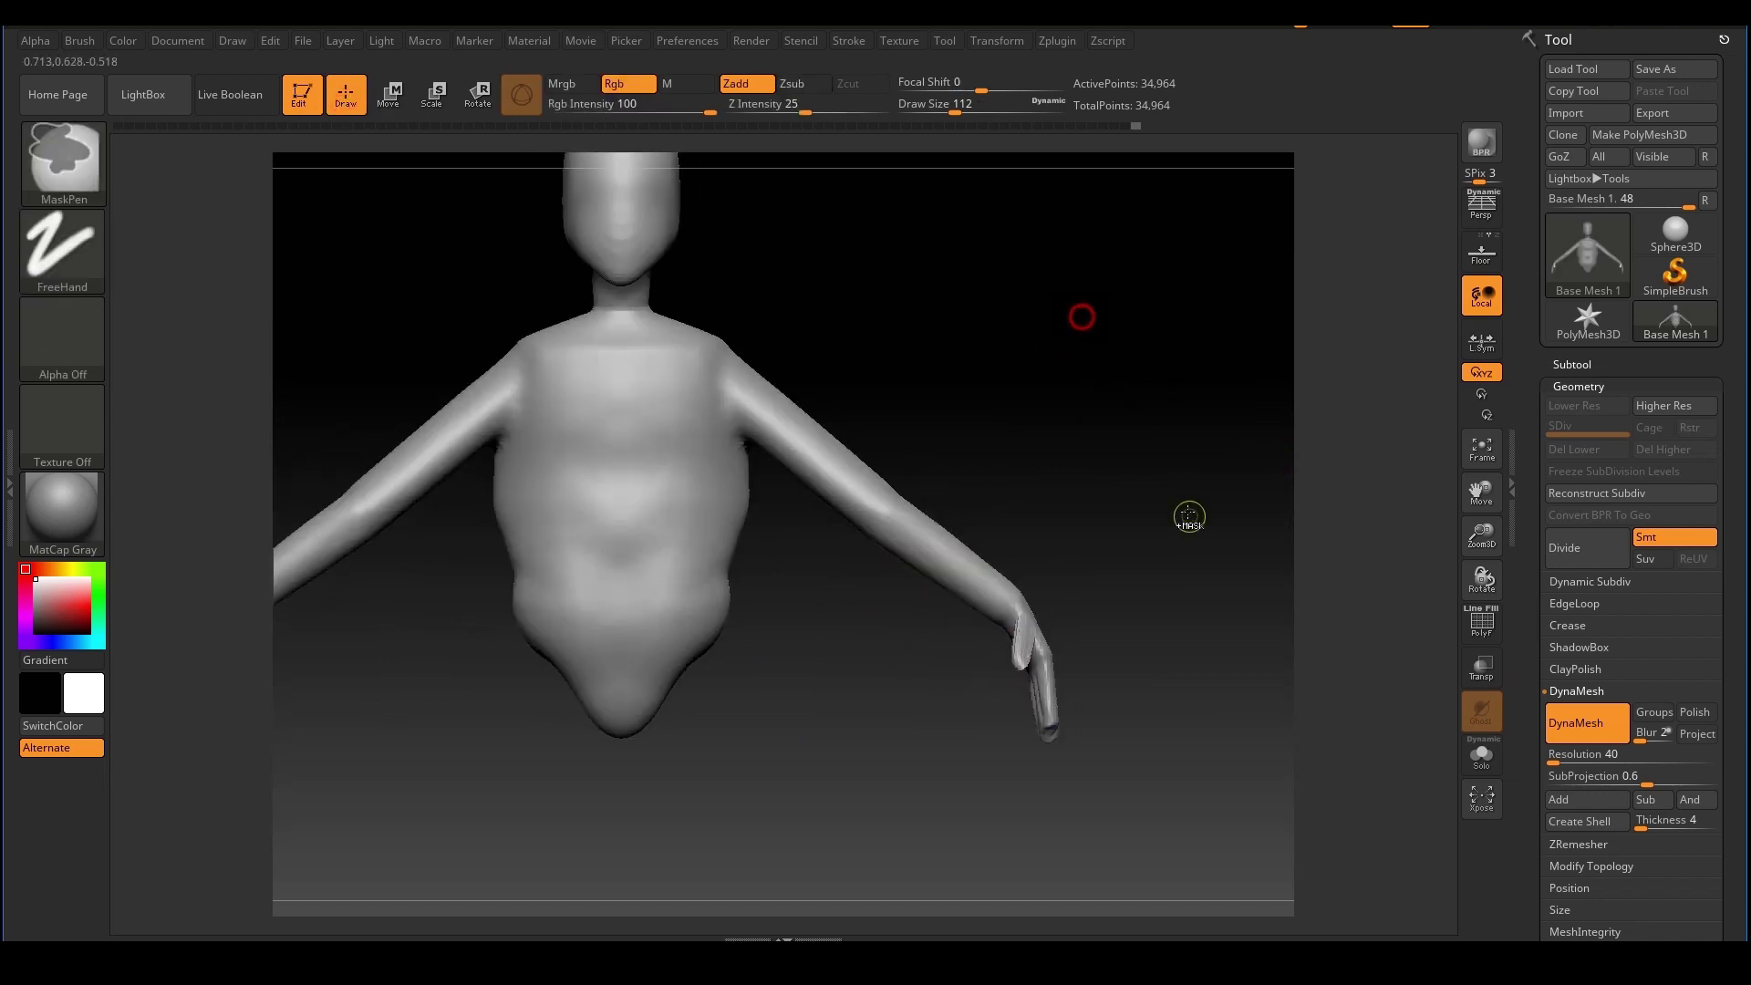
left_click_drag(1079, 299, 1270, 522, "ctrl")
Thicken the thin thumb with the Inflat brush at draw size 212
right_click_drag(1225, 620, 1183, 538)
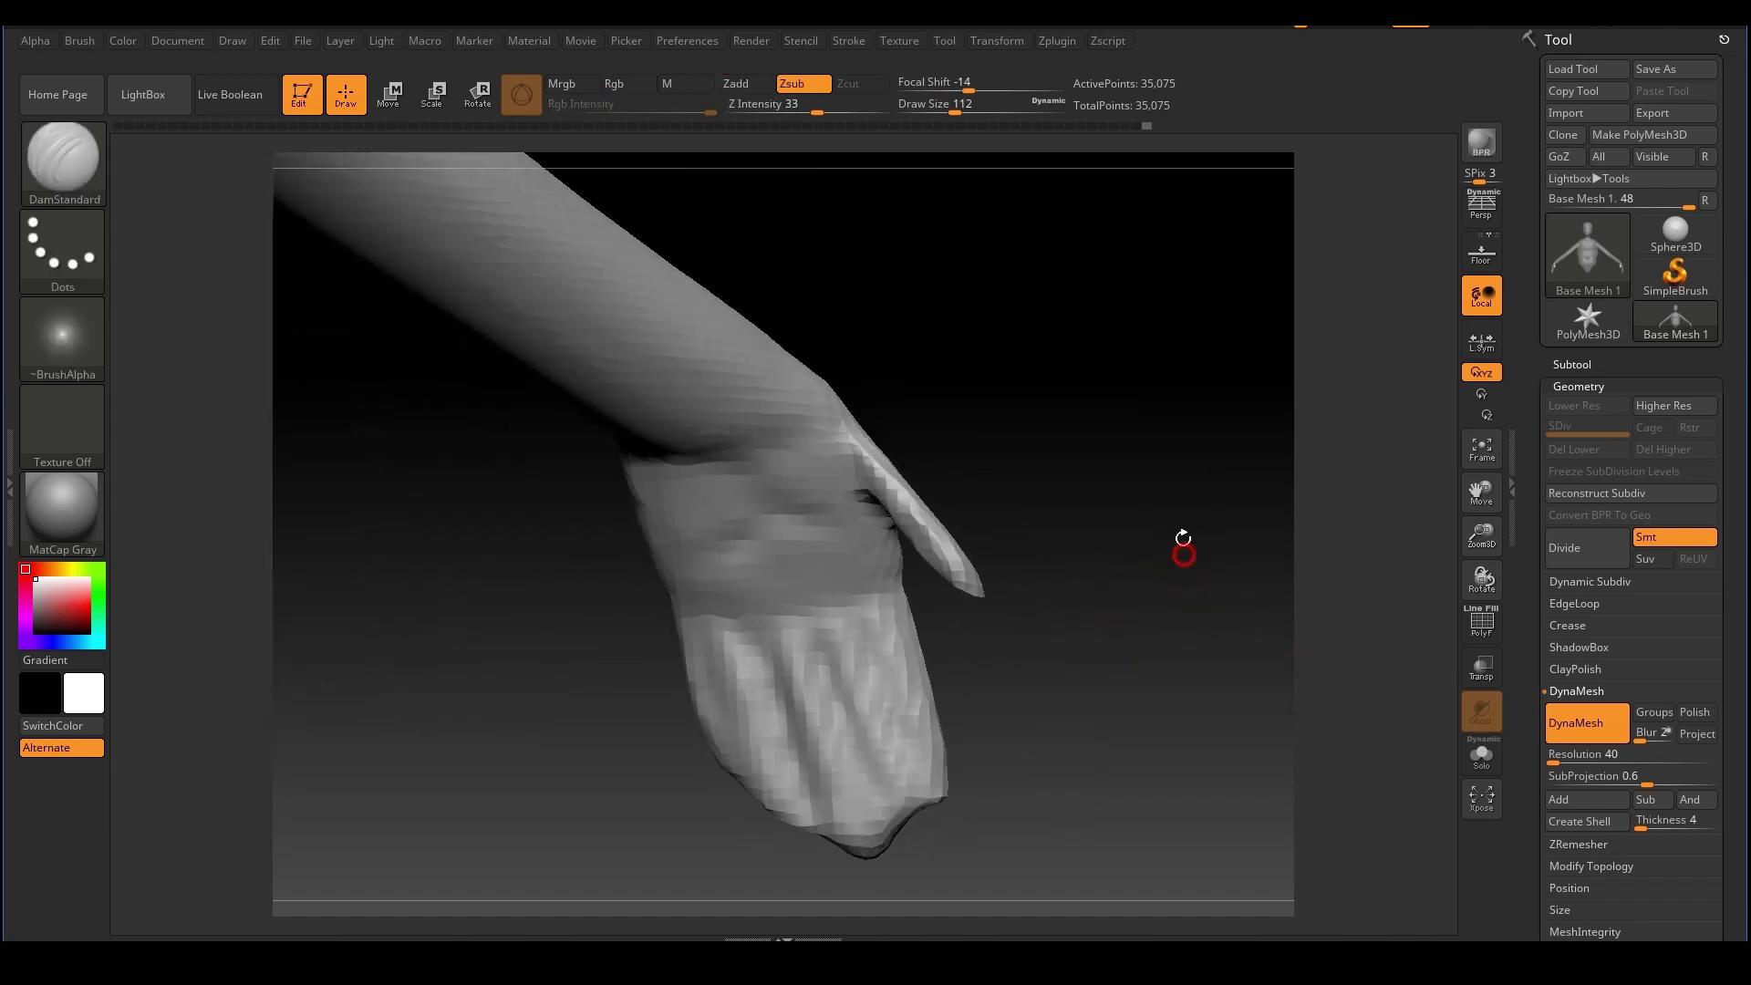
right_click_drag(1080, 494, 1114, 468)
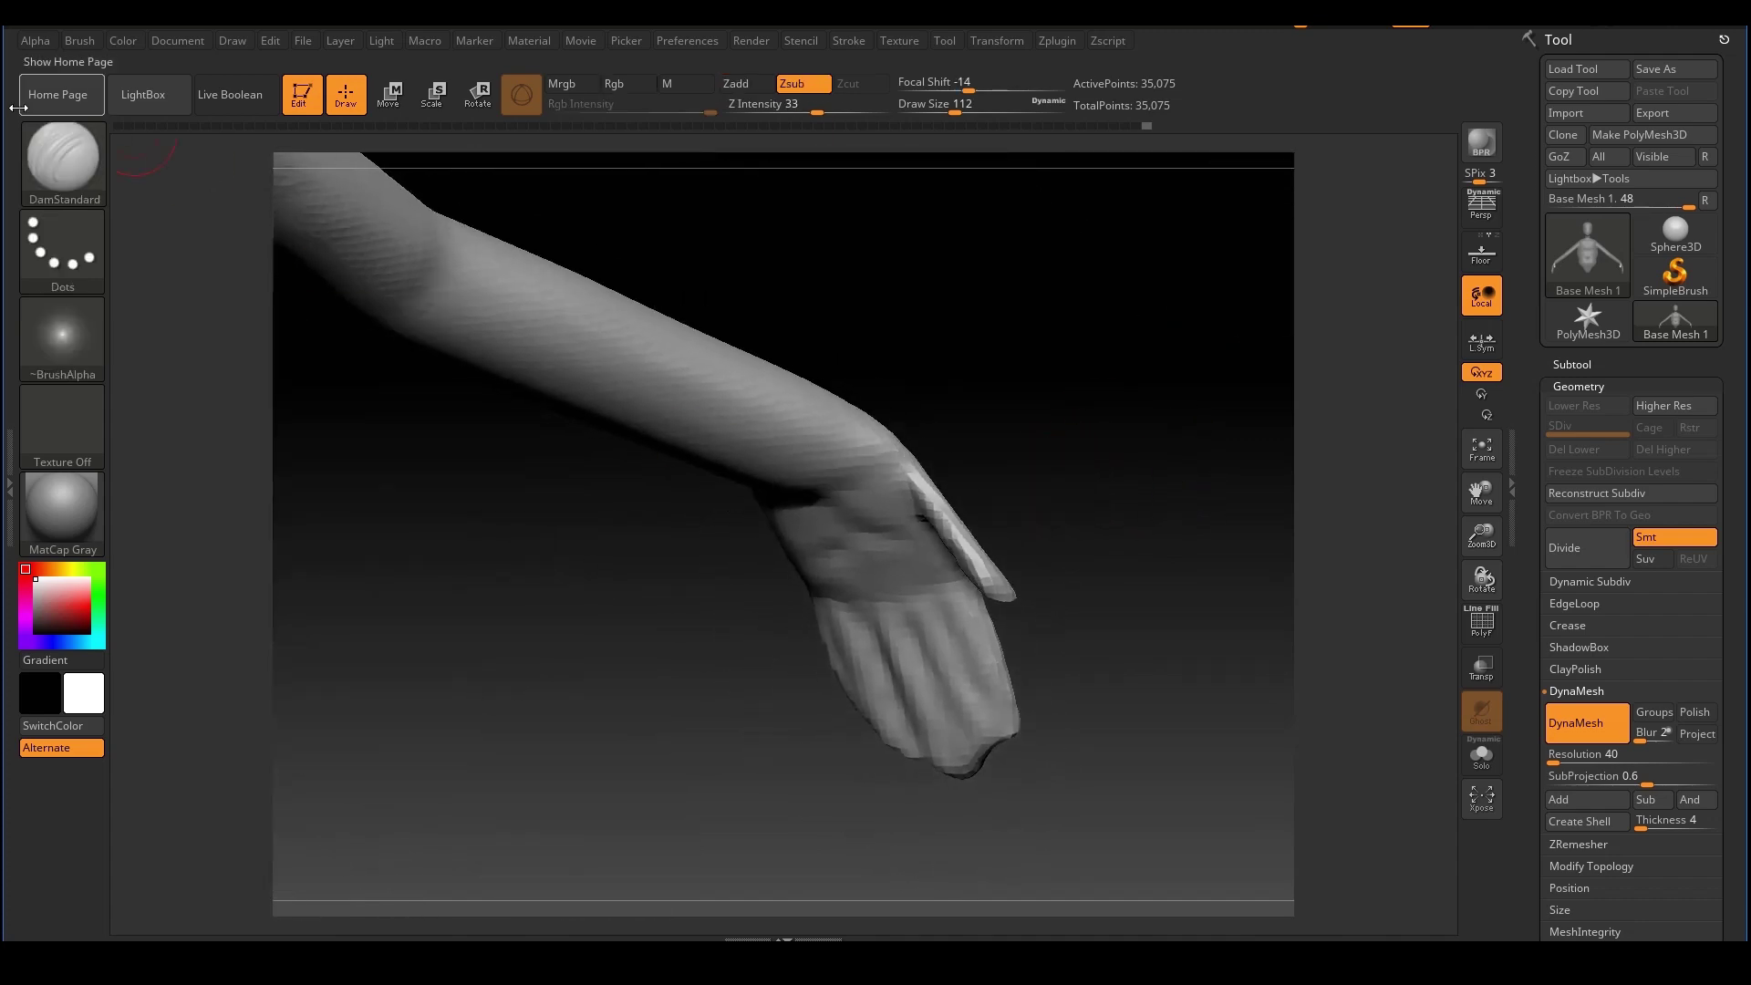
left_click(64, 157)
left_click(680, 229)
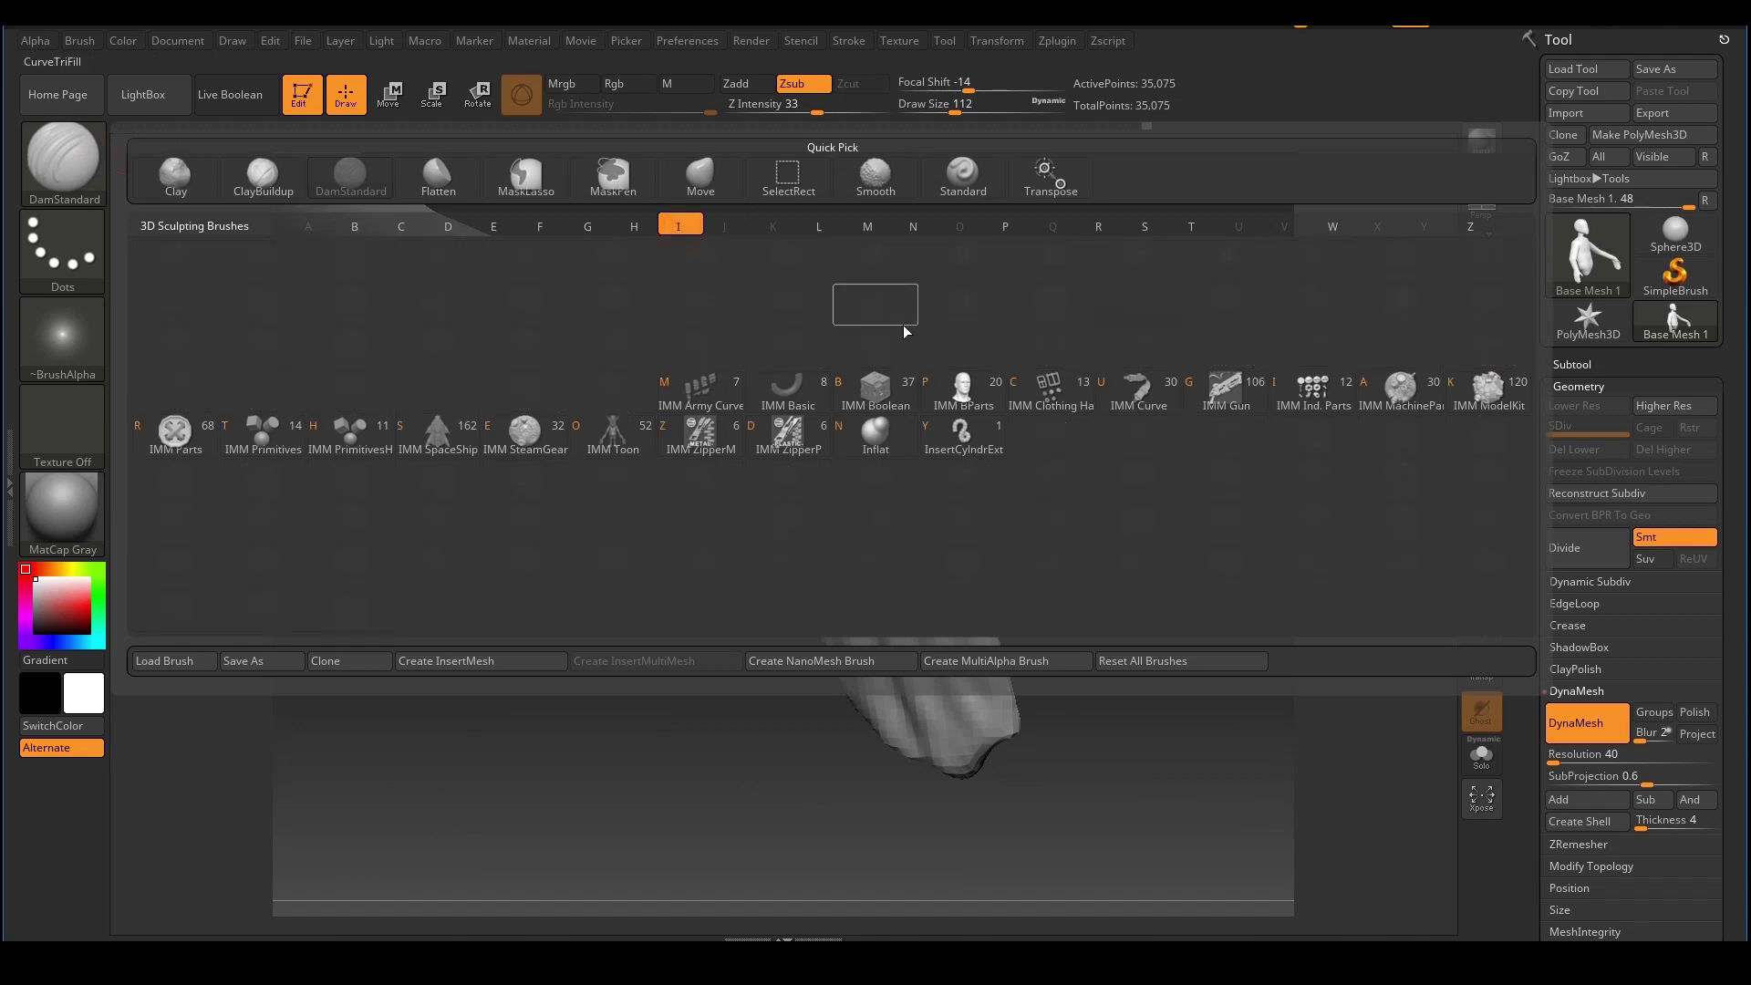
left_click(890, 444)
right_click_drag(1000, 492, 1068, 473)
key("s")
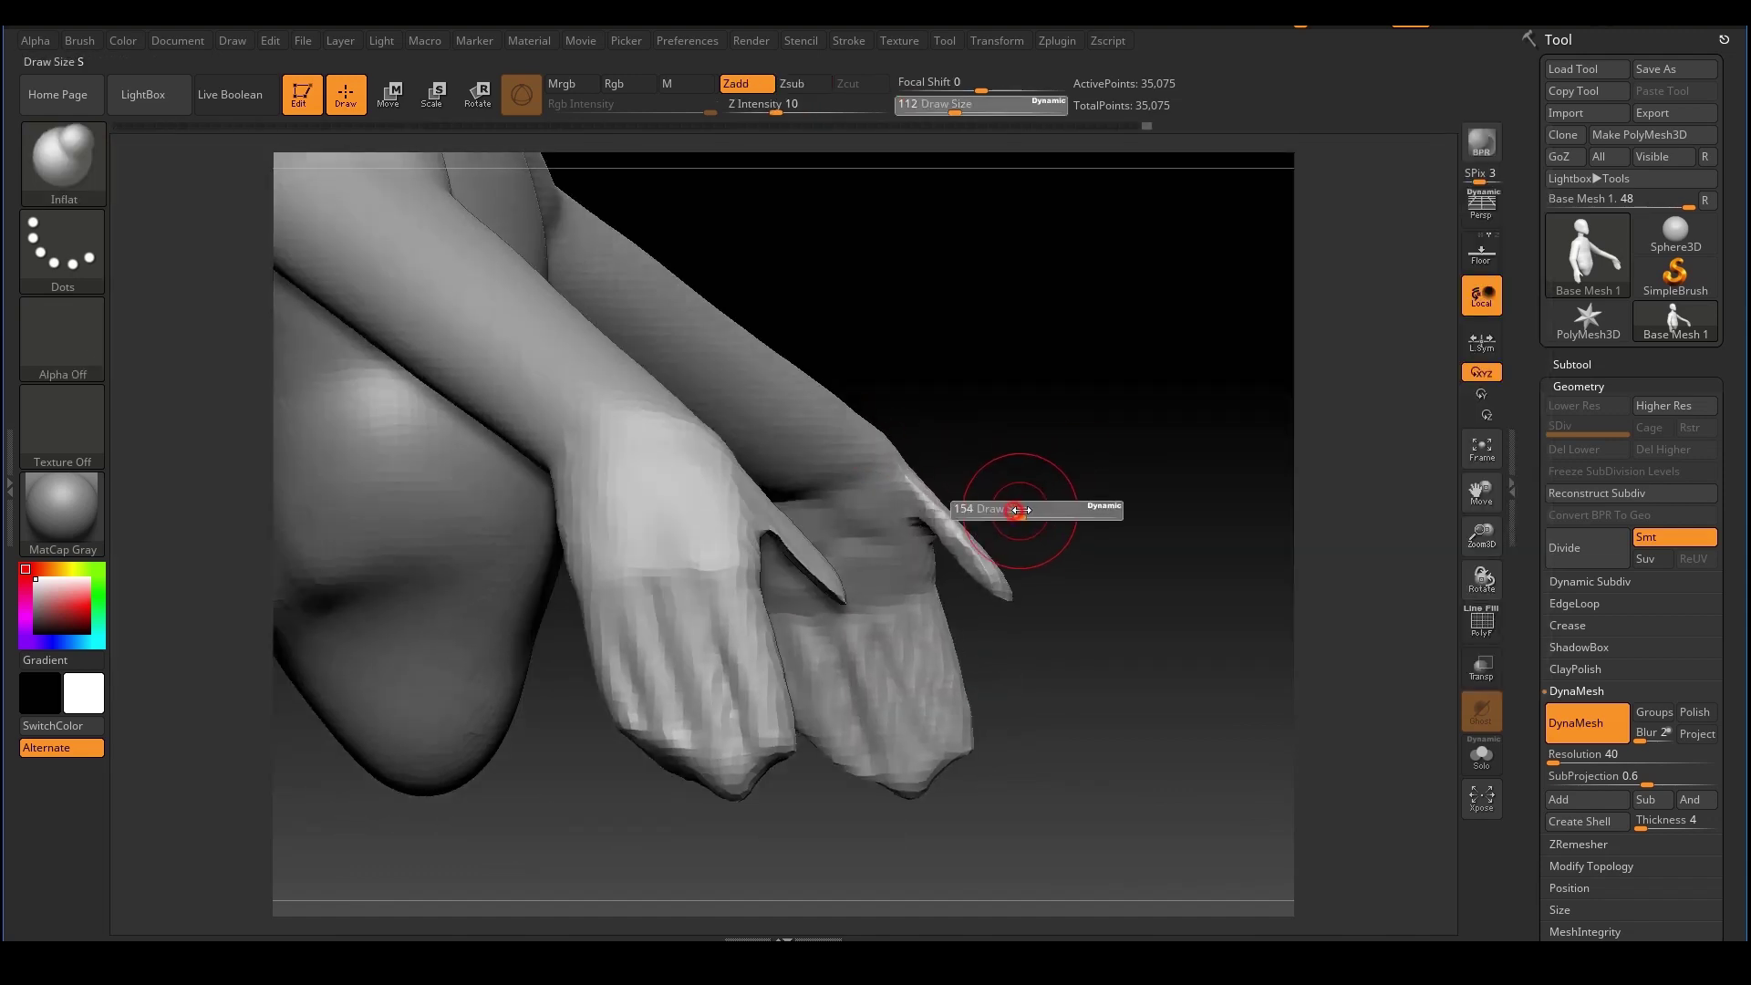
left_click_drag(1020, 510, 1025, 510)
left_click_drag(1040, 516, 1096, 527)
key("s")
left_click_drag(956, 526, 964, 525)
left_click_drag(1049, 497, 1005, 484)
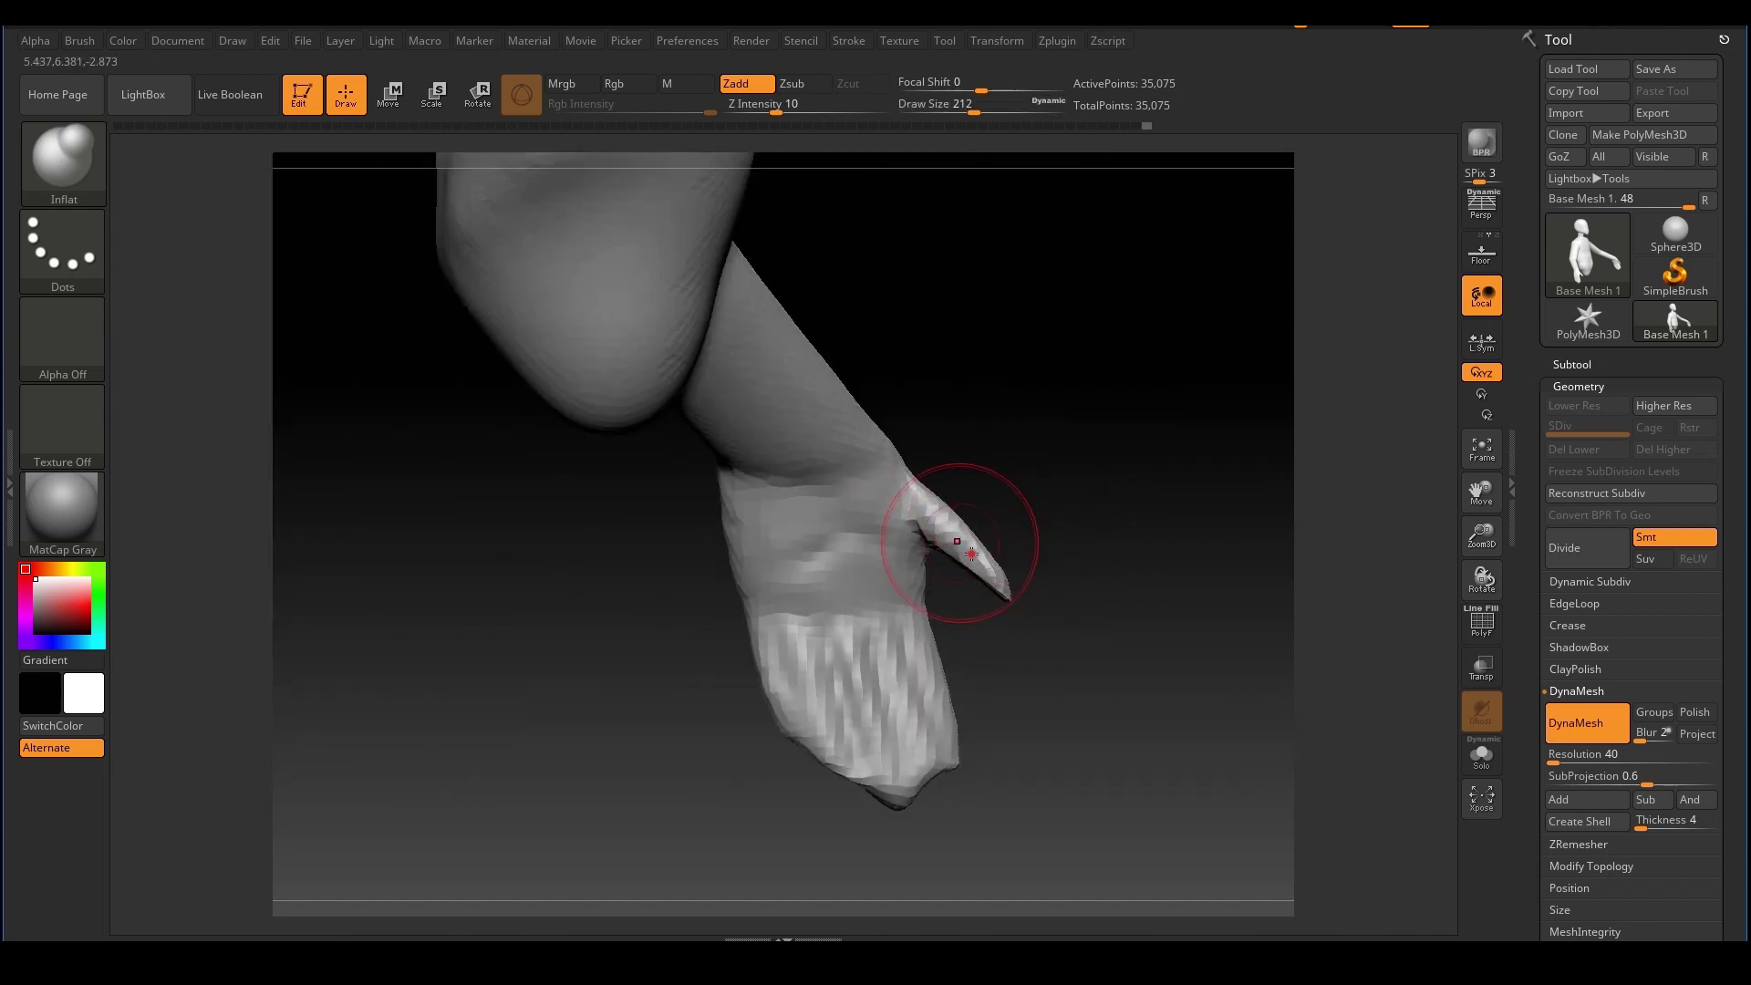
left_click_drag(989, 585, 969, 554)
Examine the thumbs and hands from several angles and check the whole figure from the front
mouse_move(1102, 488)
left_mouse_down()
mouse_move(1004, 497)
mouse_move(1010, 484)
left_mouse_up()
mouse_move(1163, 483)
left_mouse_down("alt")
mouse_move(1200, 402)
mouse_move(1125, 504)
mouse_move(989, 514)
left_mouse_up("alt")
left_click_drag(1171, 517, 1202, 464)
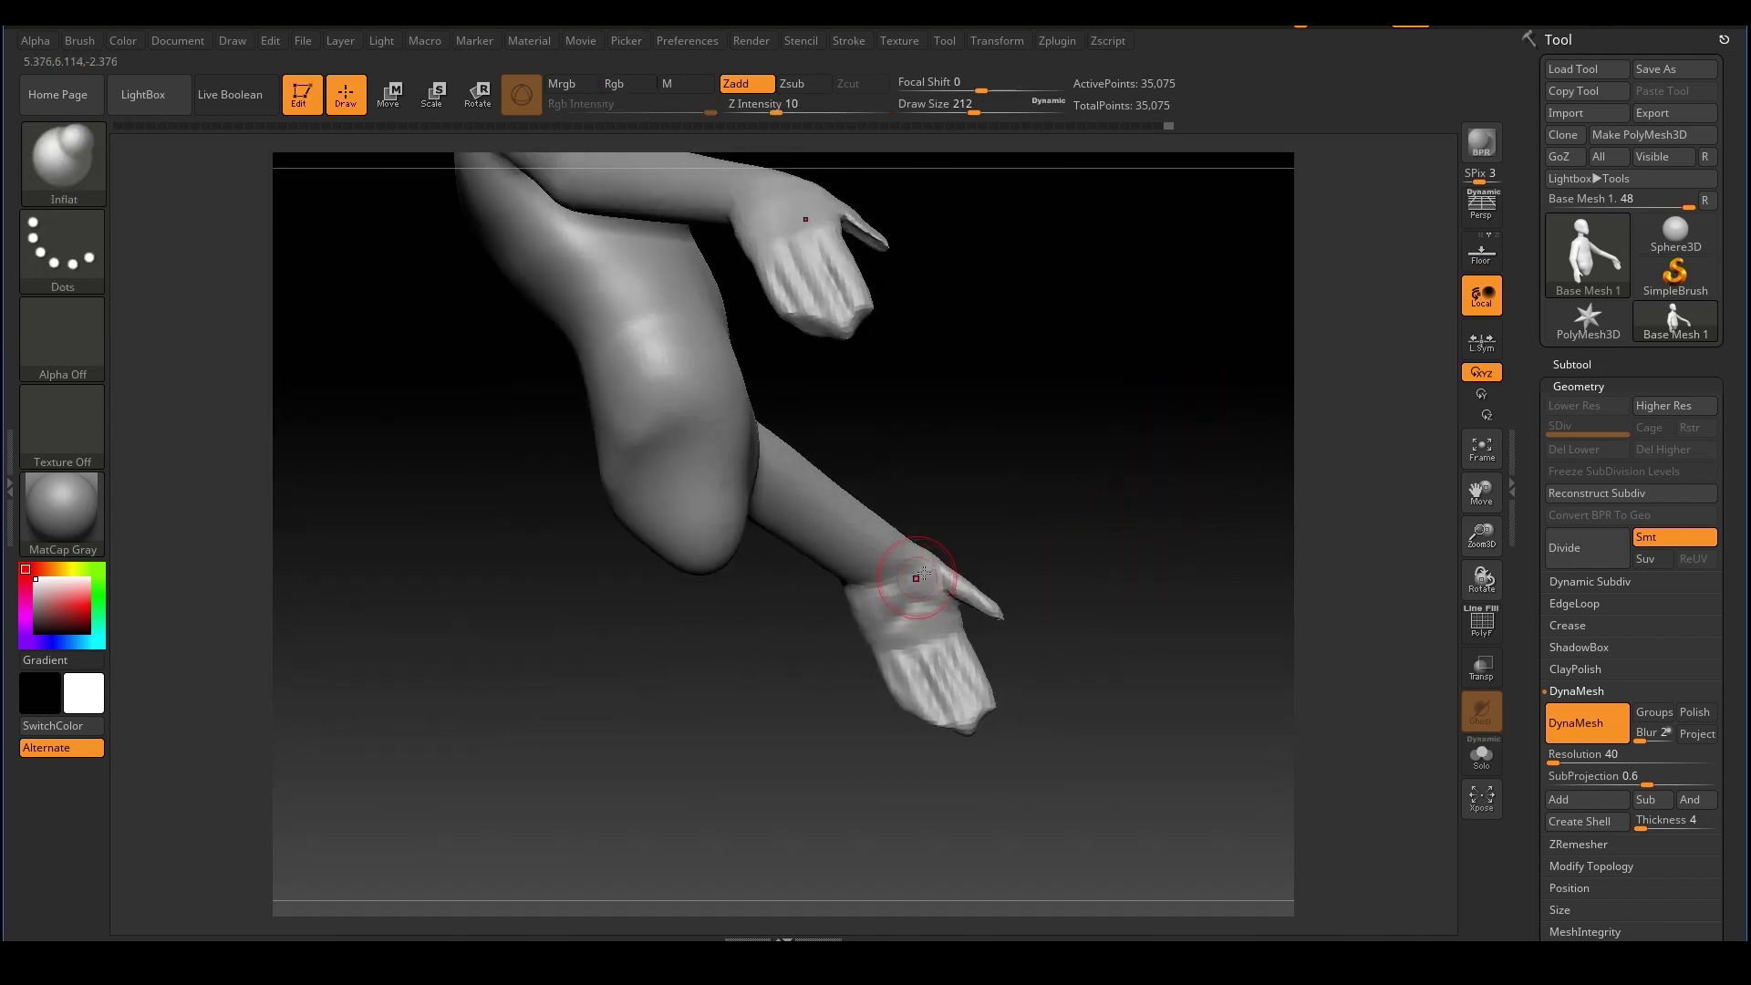
left_click_drag(1030, 553, 1099, 522)
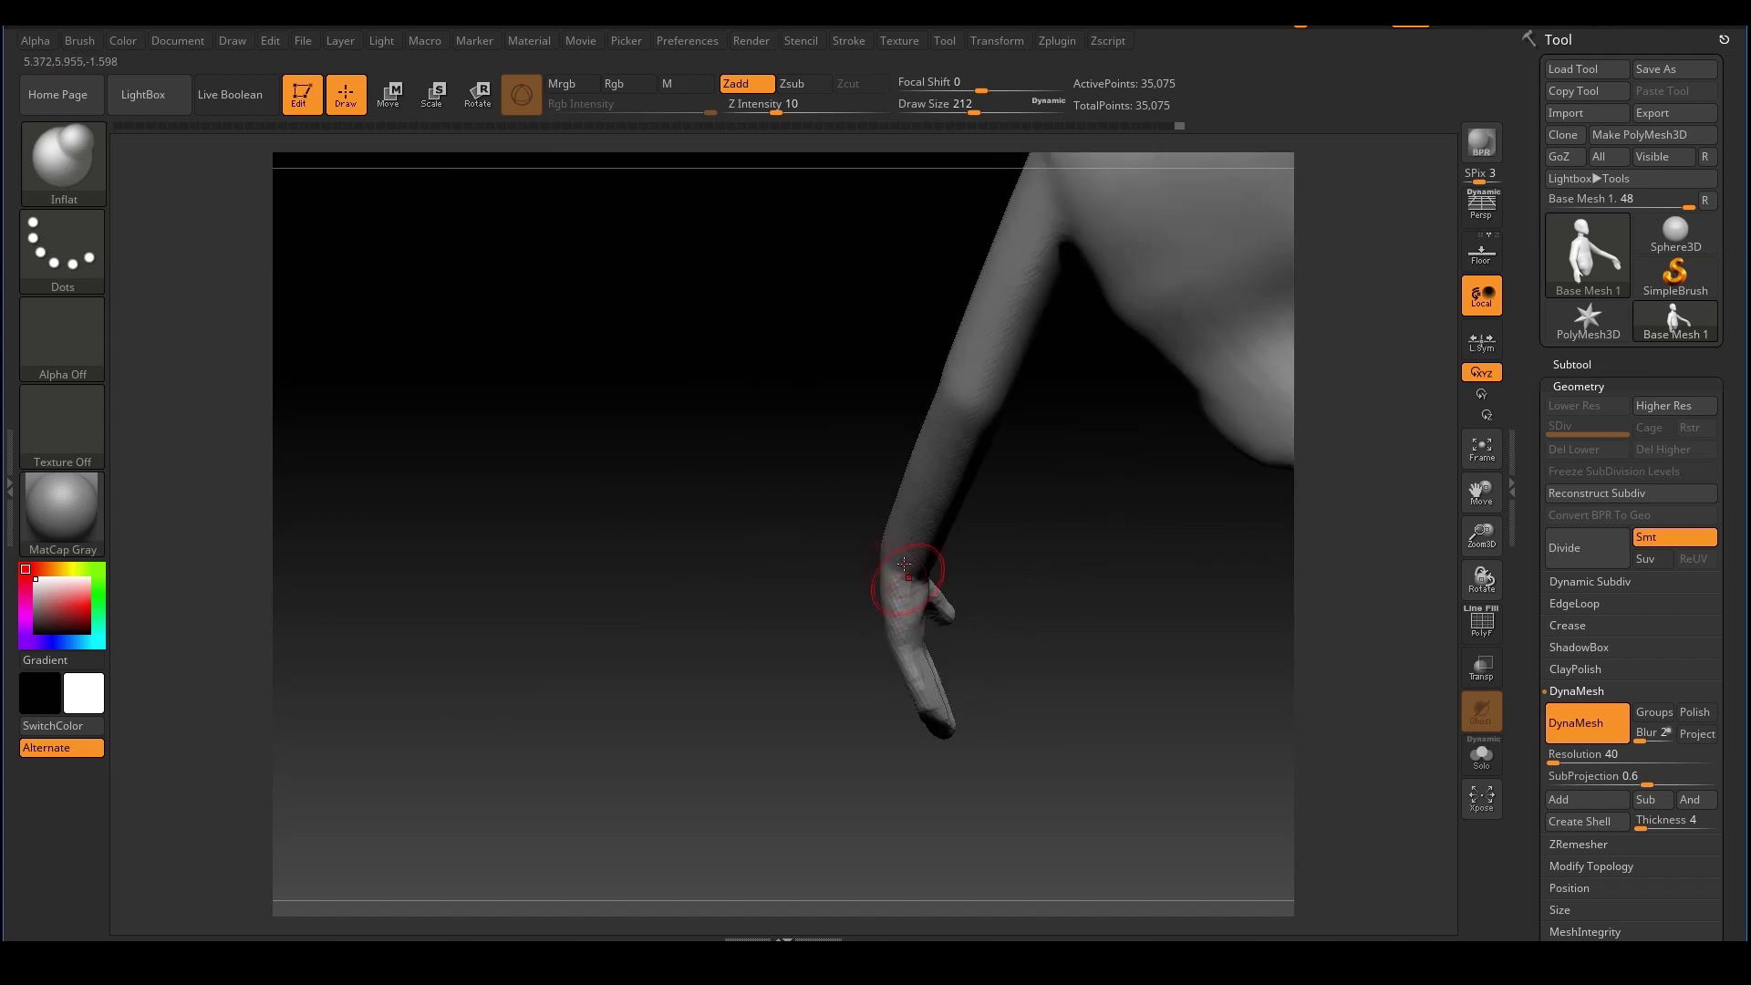
left_click_drag(1059, 589, 1185, 551)
right_click_drag(1185, 551, 1170, 523, "ctrl")
mouse_move(1169, 524)
left_mouse_down("shift")
mouse_move(1255, 539)
mouse_move(1135, 519)
left_mouse_up("shift")
left_click_drag(1090, 438, 1062, 394, "alt")
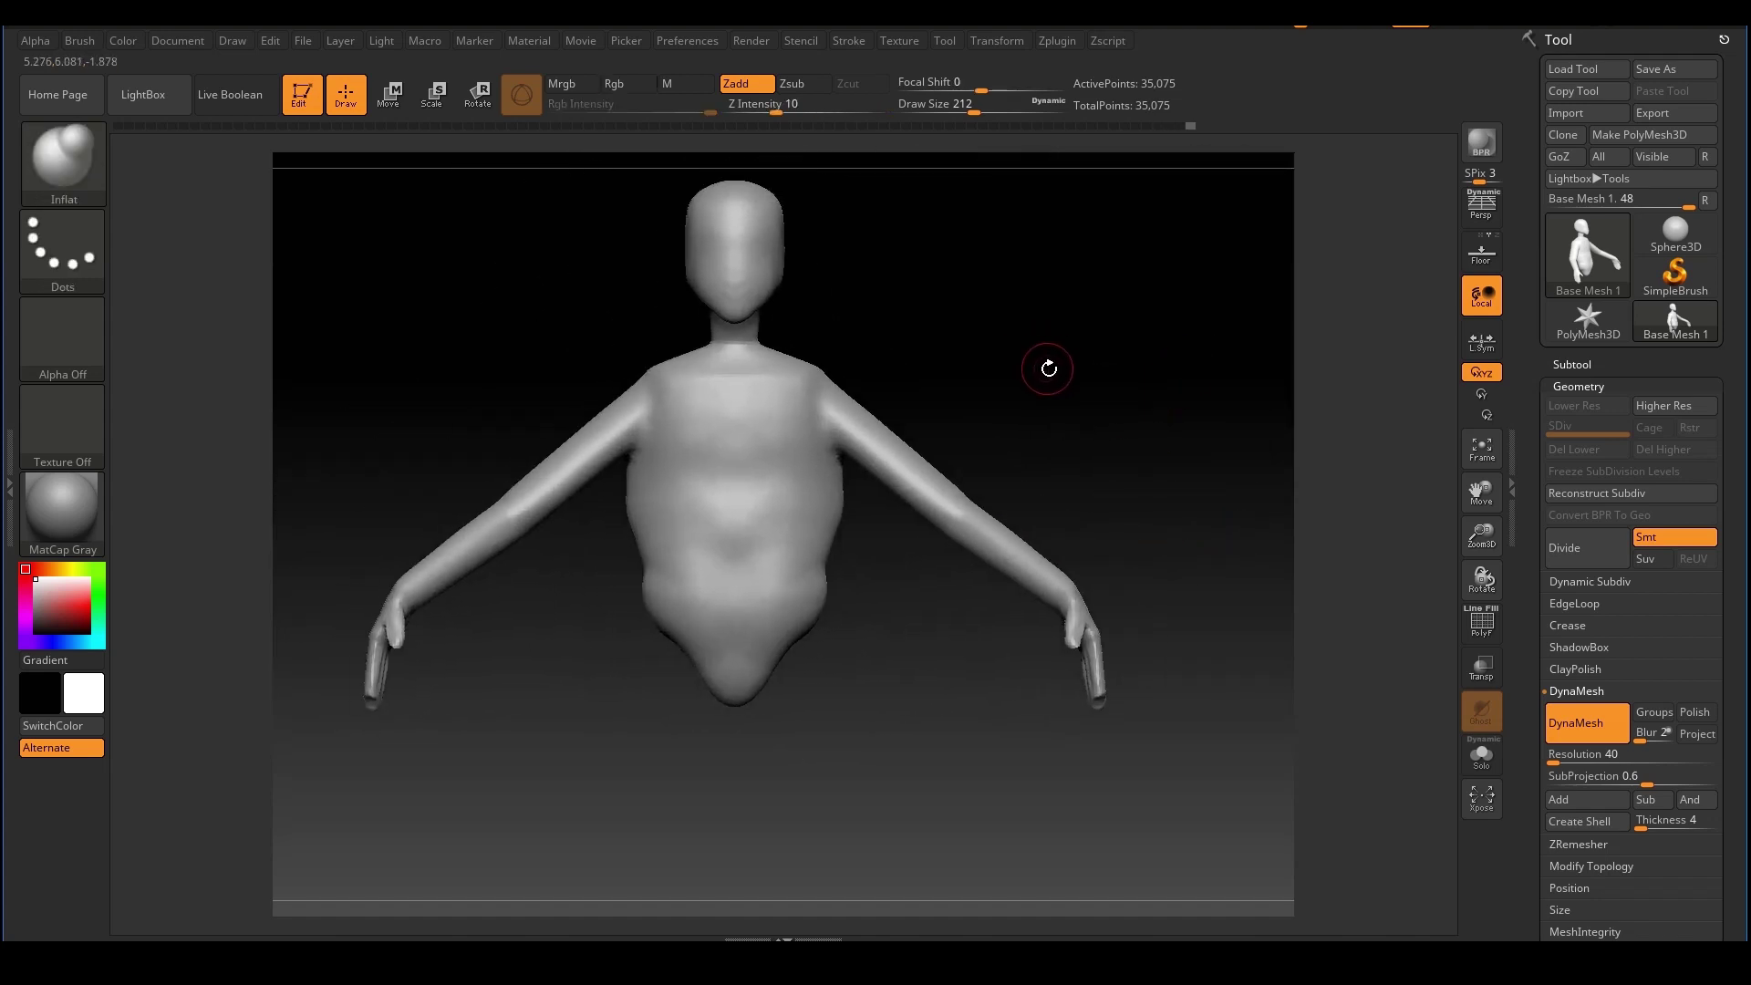
Remesh the whole figure with DynaMesh at resolution 40 and face it from the front
left_click_drag(1048, 248, 1140, 396, "ctrl")
left_click_drag(1238, 466, 1263, 528)
right_click_drag(1263, 528, 1185, 493, "ctrl")
left_click_drag(1185, 493, 1156, 447, "alt")
right_click_drag(1156, 447, 1131, 466, "ctrl")
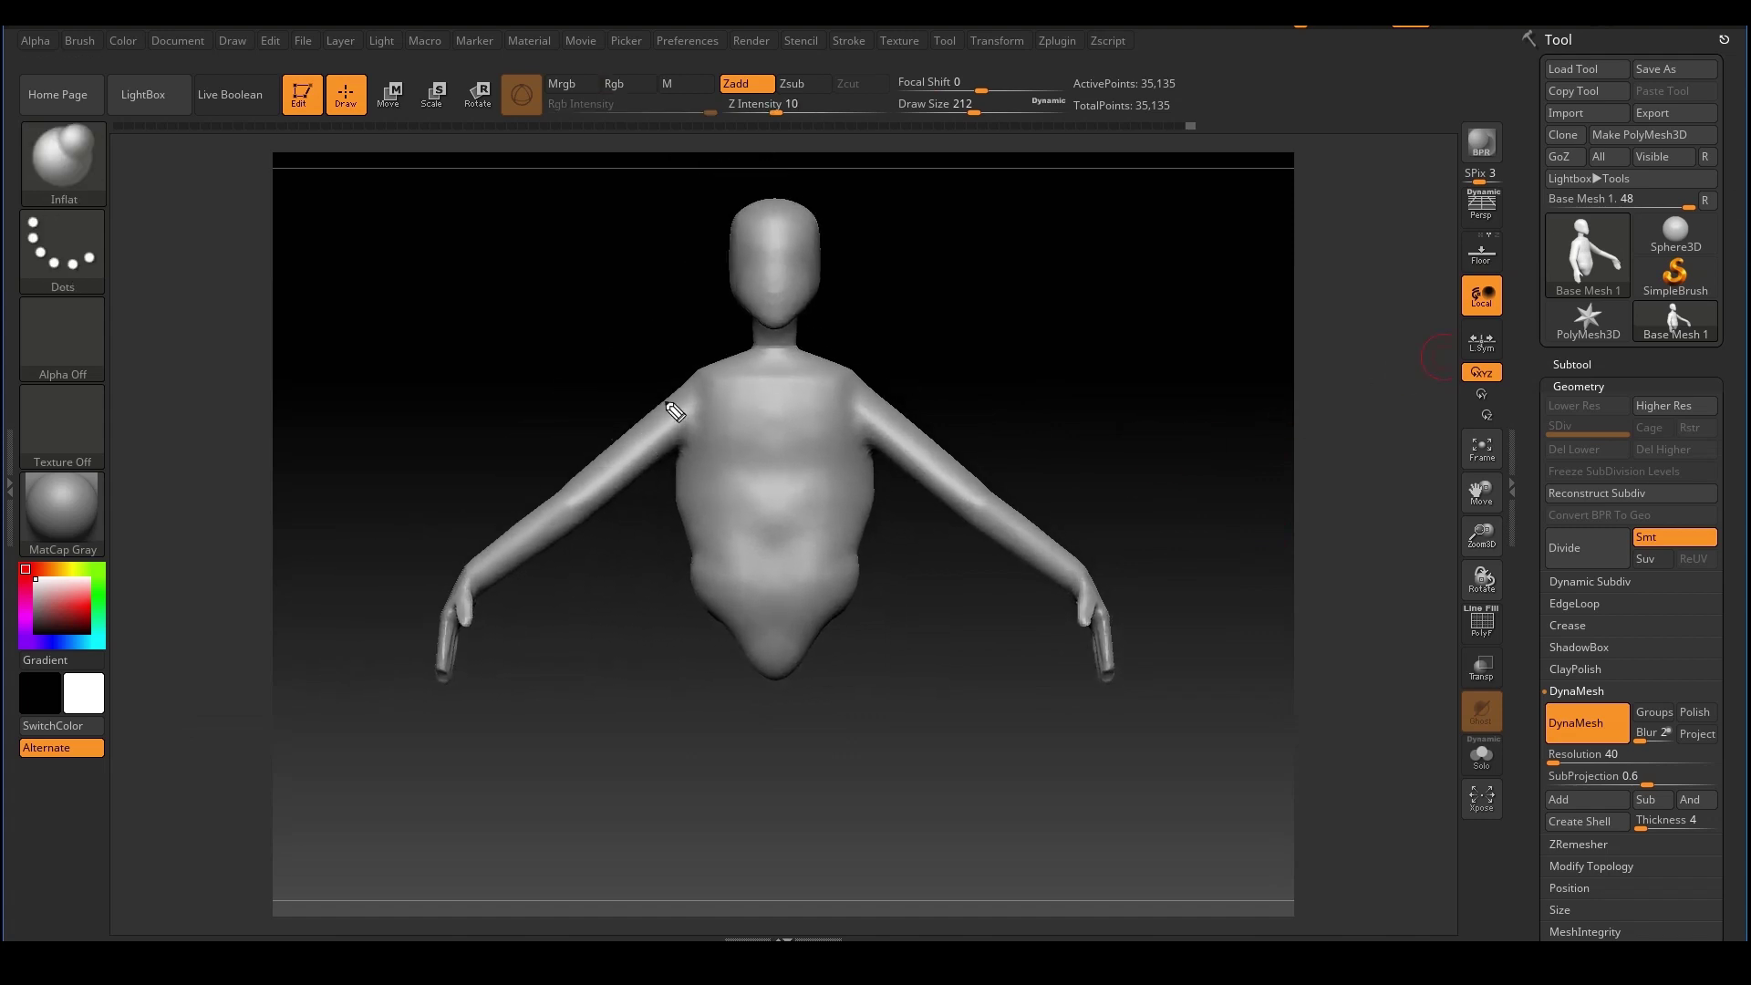
left_click_drag(671, 428, 501, 566)
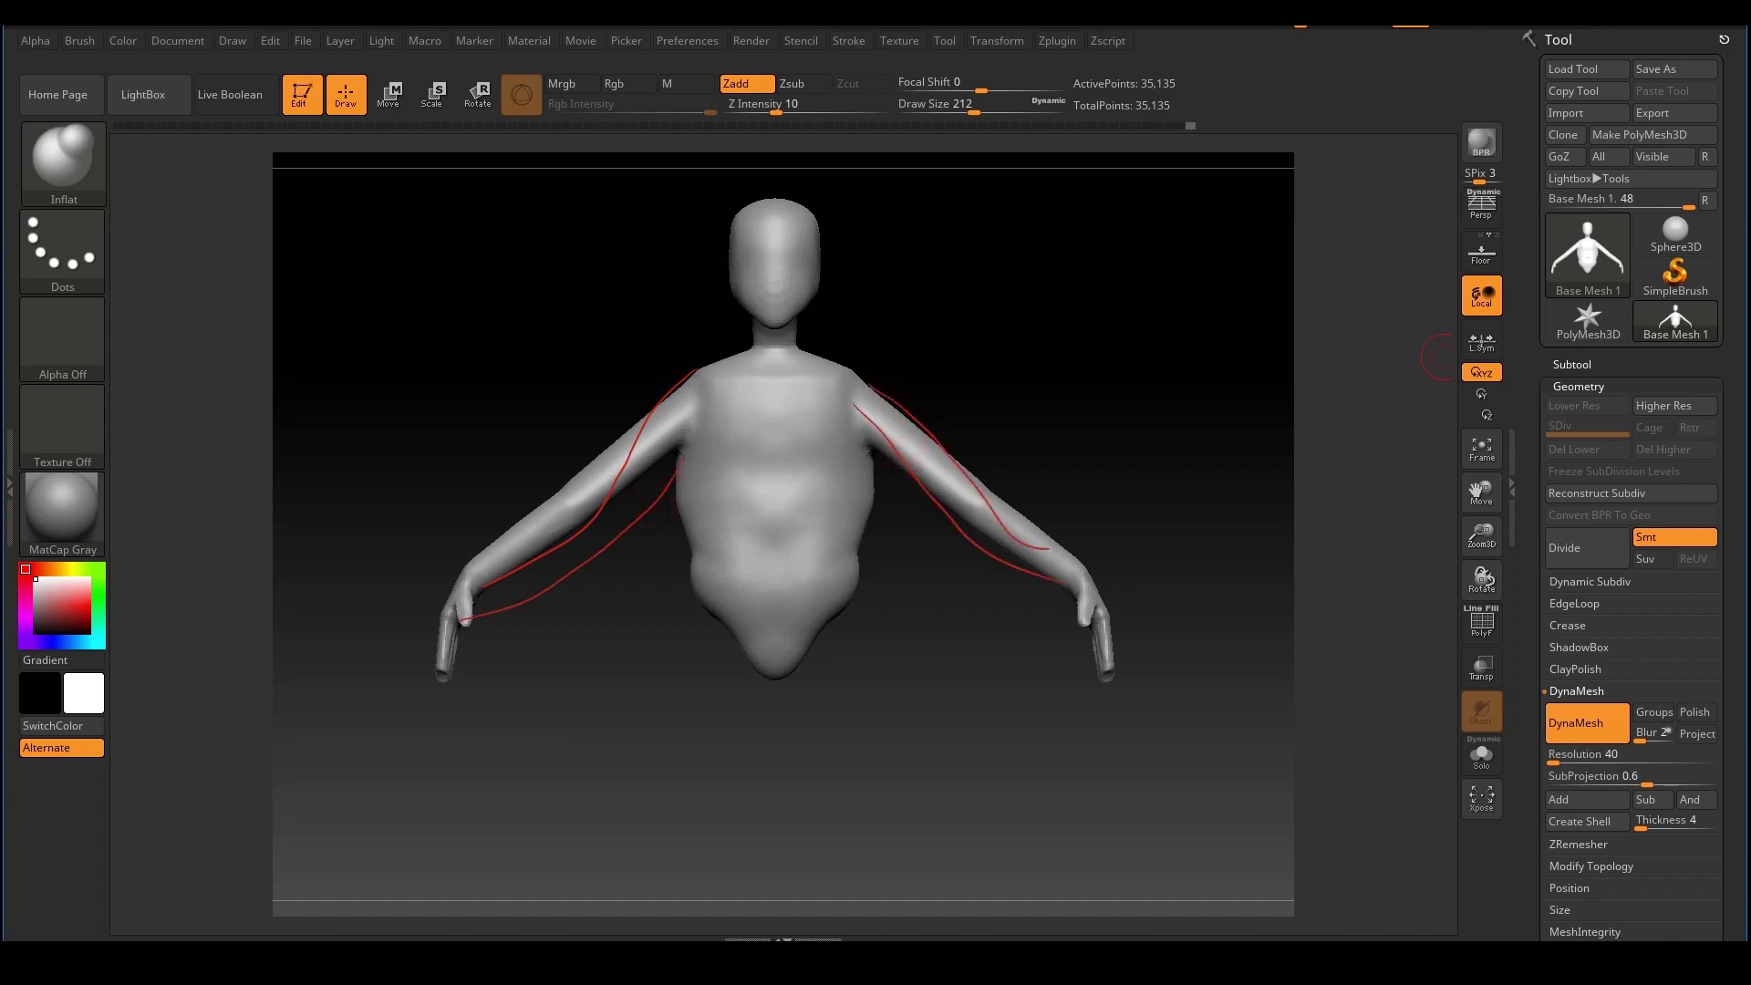
key("Escape")
left_click_drag(1079, 396, 1071, 356)
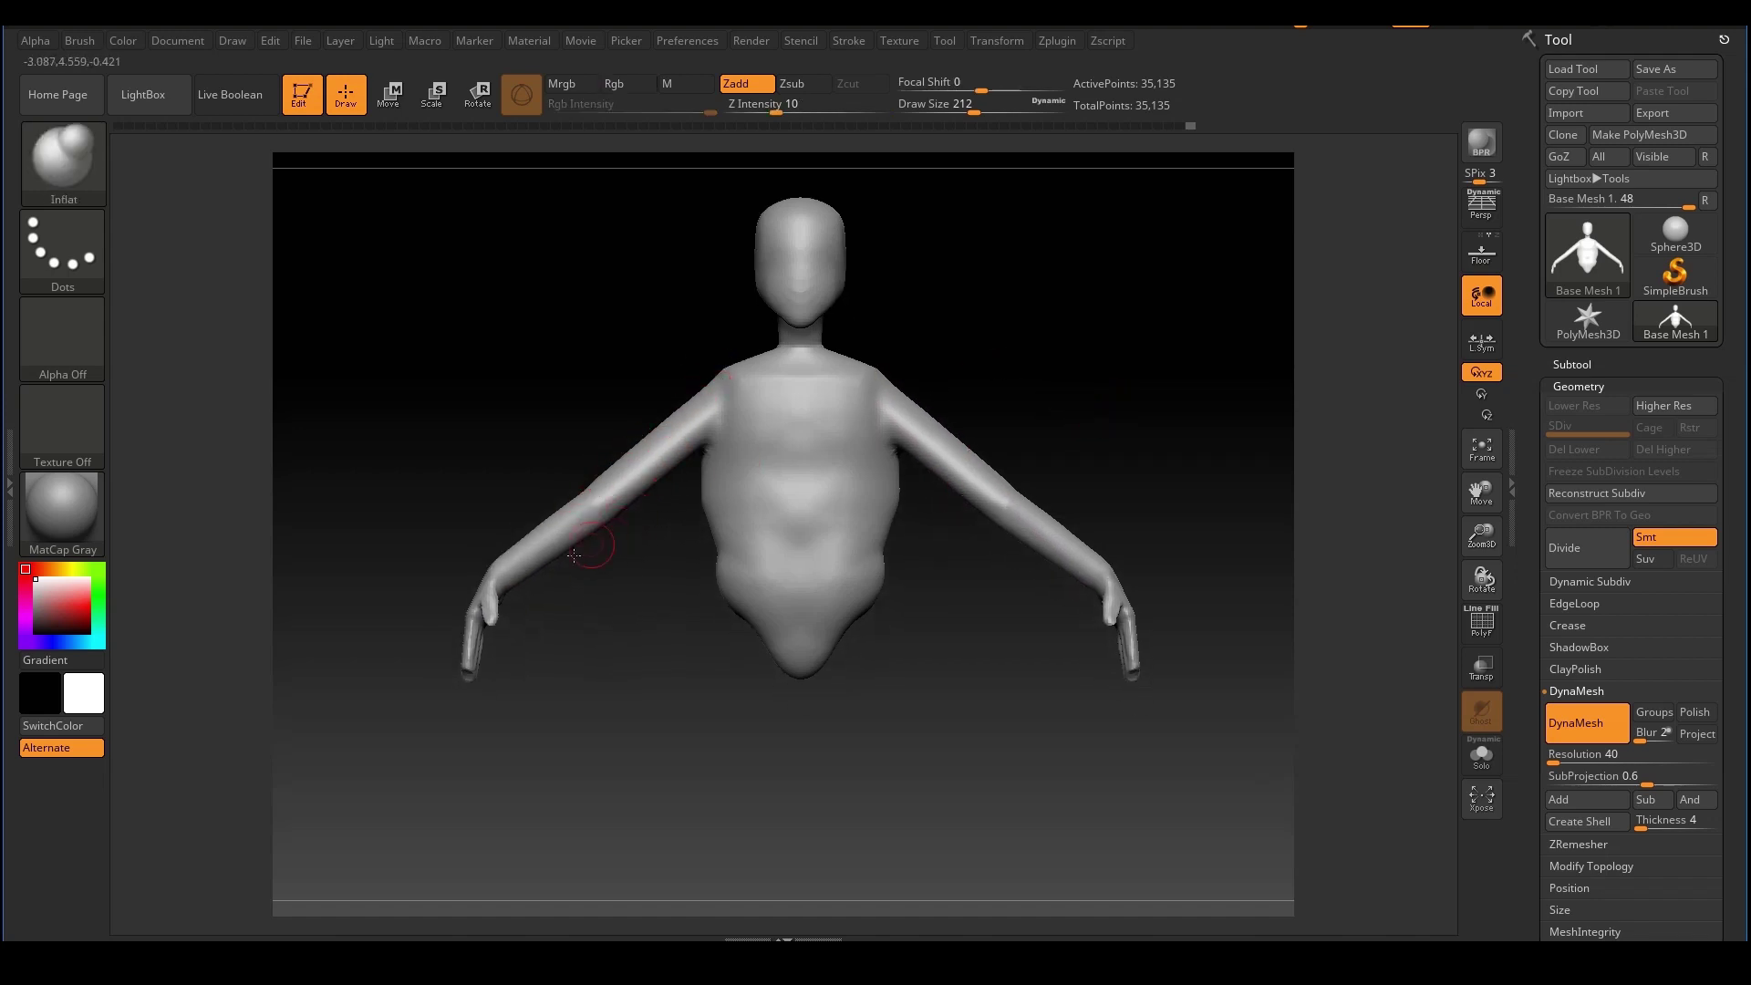
Shape the upper arm and elbow contours with the Move brush at draw sizes 1000 and 784
key("shift+m")
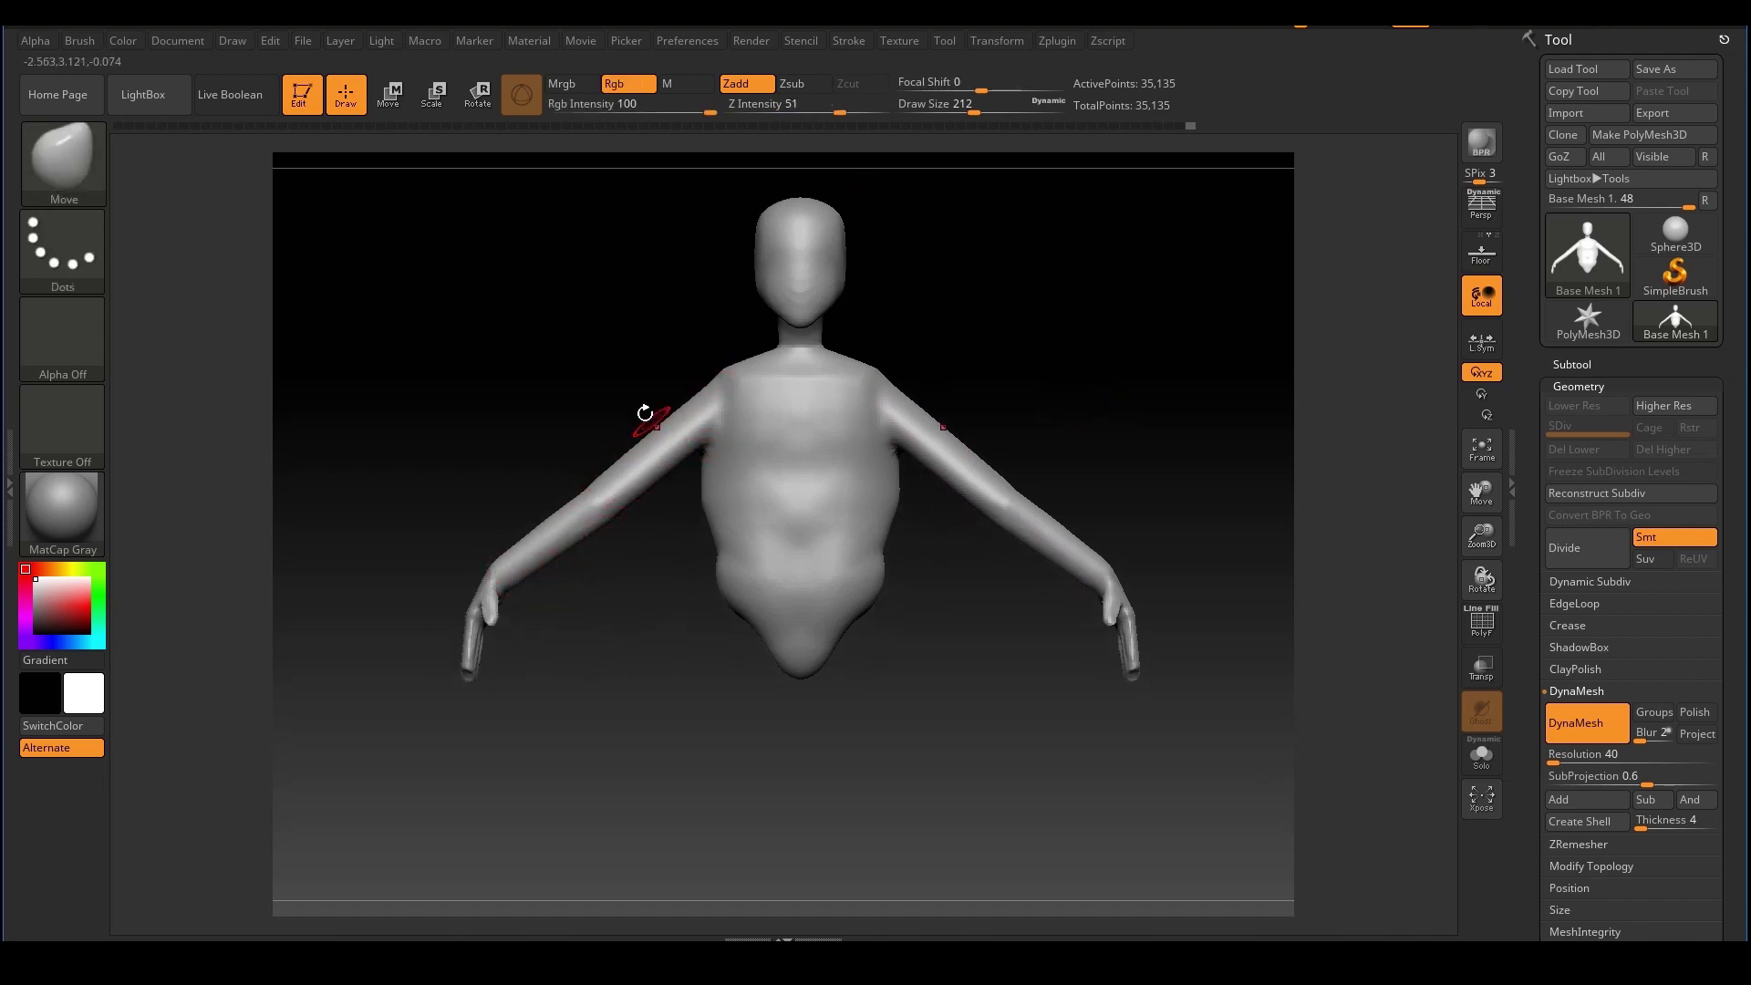
key("s")
left_click_drag(648, 452, 746, 448)
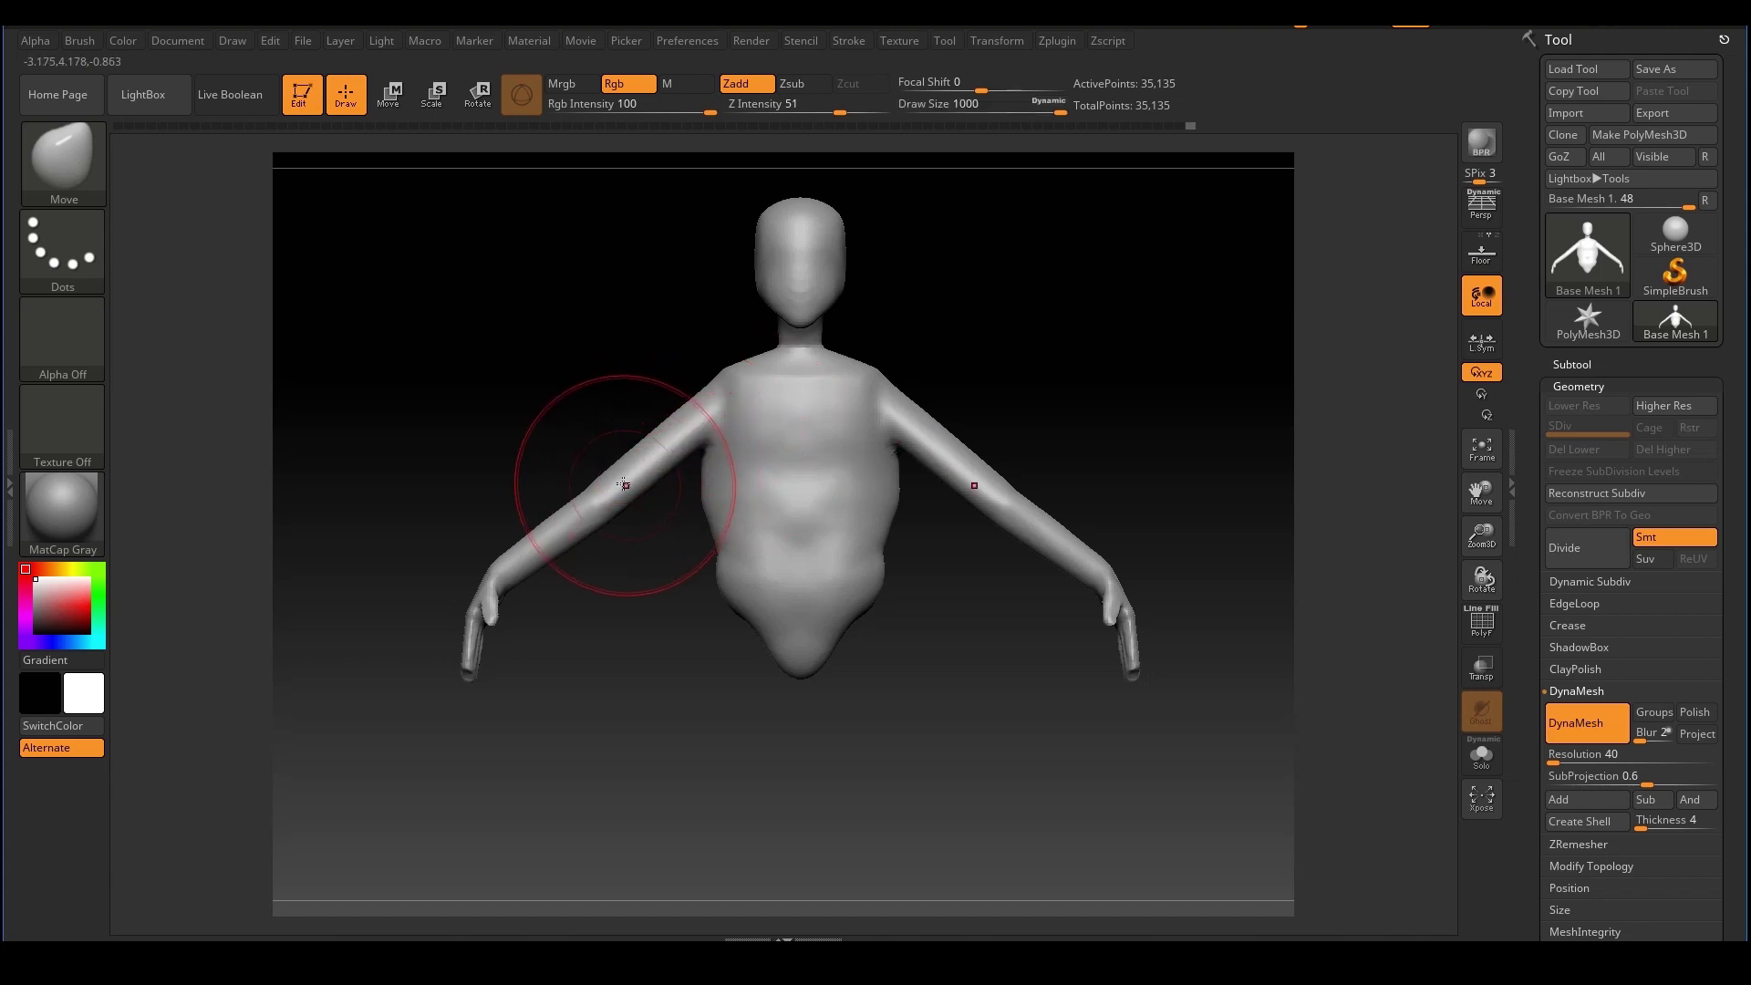
mouse_move(623, 484)
left_mouse_down()
mouse_move(685, 479)
mouse_move(635, 449)
left_mouse_up()
key("s")
left_click_drag(617, 507, 625, 504)
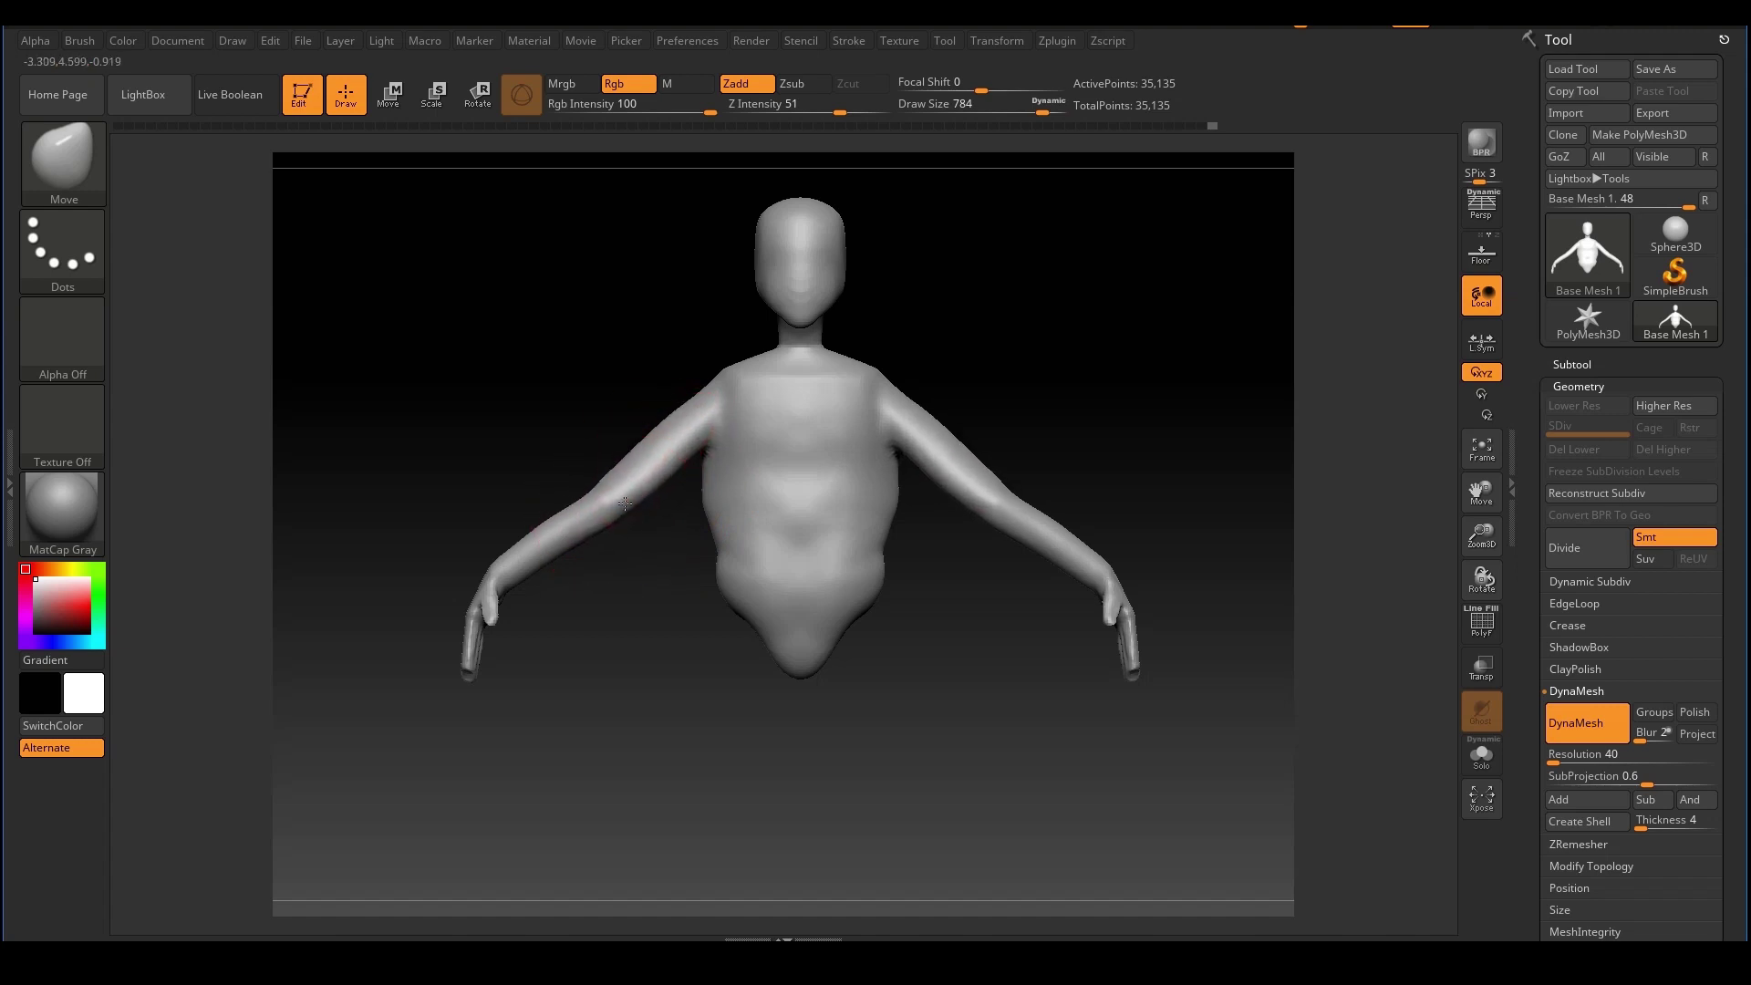
Round out the shoulders with the Move brush at draw size 666
key("s")
mouse_move(704, 381)
left_mouse_down()
mouse_move(684, 374)
mouse_move(738, 391)
mouse_move(704, 450)
mouse_move(661, 443)
left_mouse_up()
key("s")
key("s")
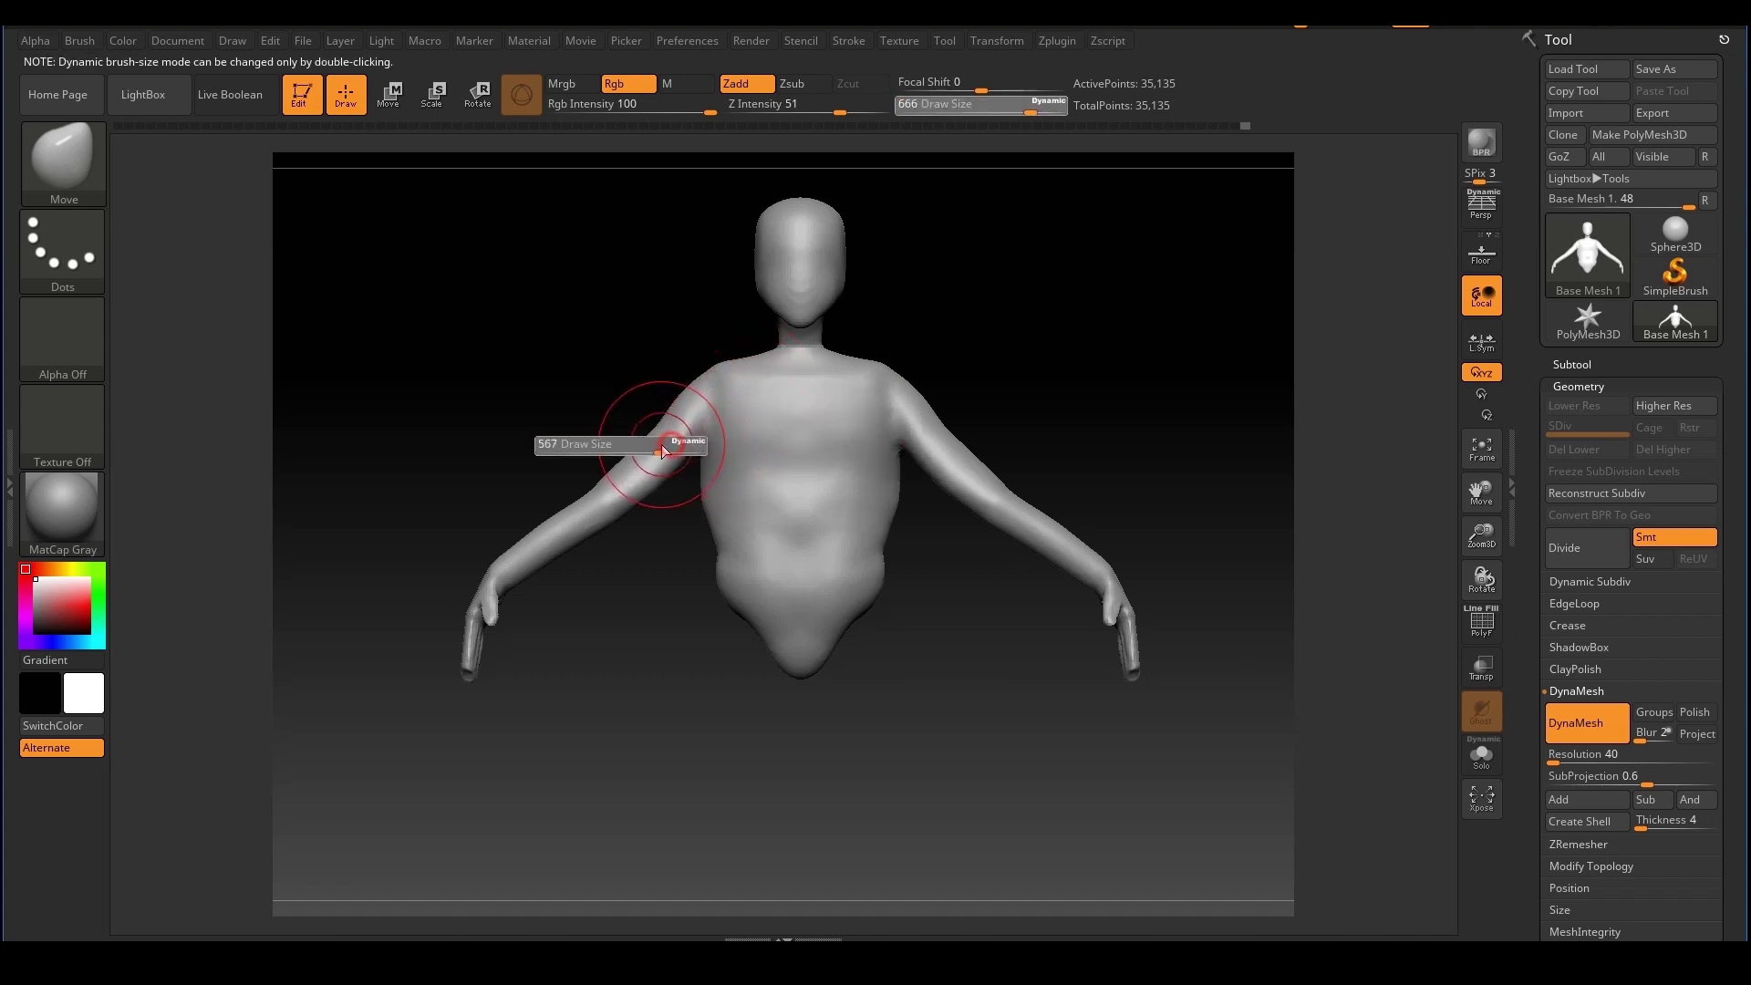
Check the arm from the side and shape the forearm's contour with the Move brush at draw size 525
mouse_move(1155, 363)
left_mouse_down()
mouse_move(1268, 384)
mouse_move(1167, 403)
left_mouse_up()
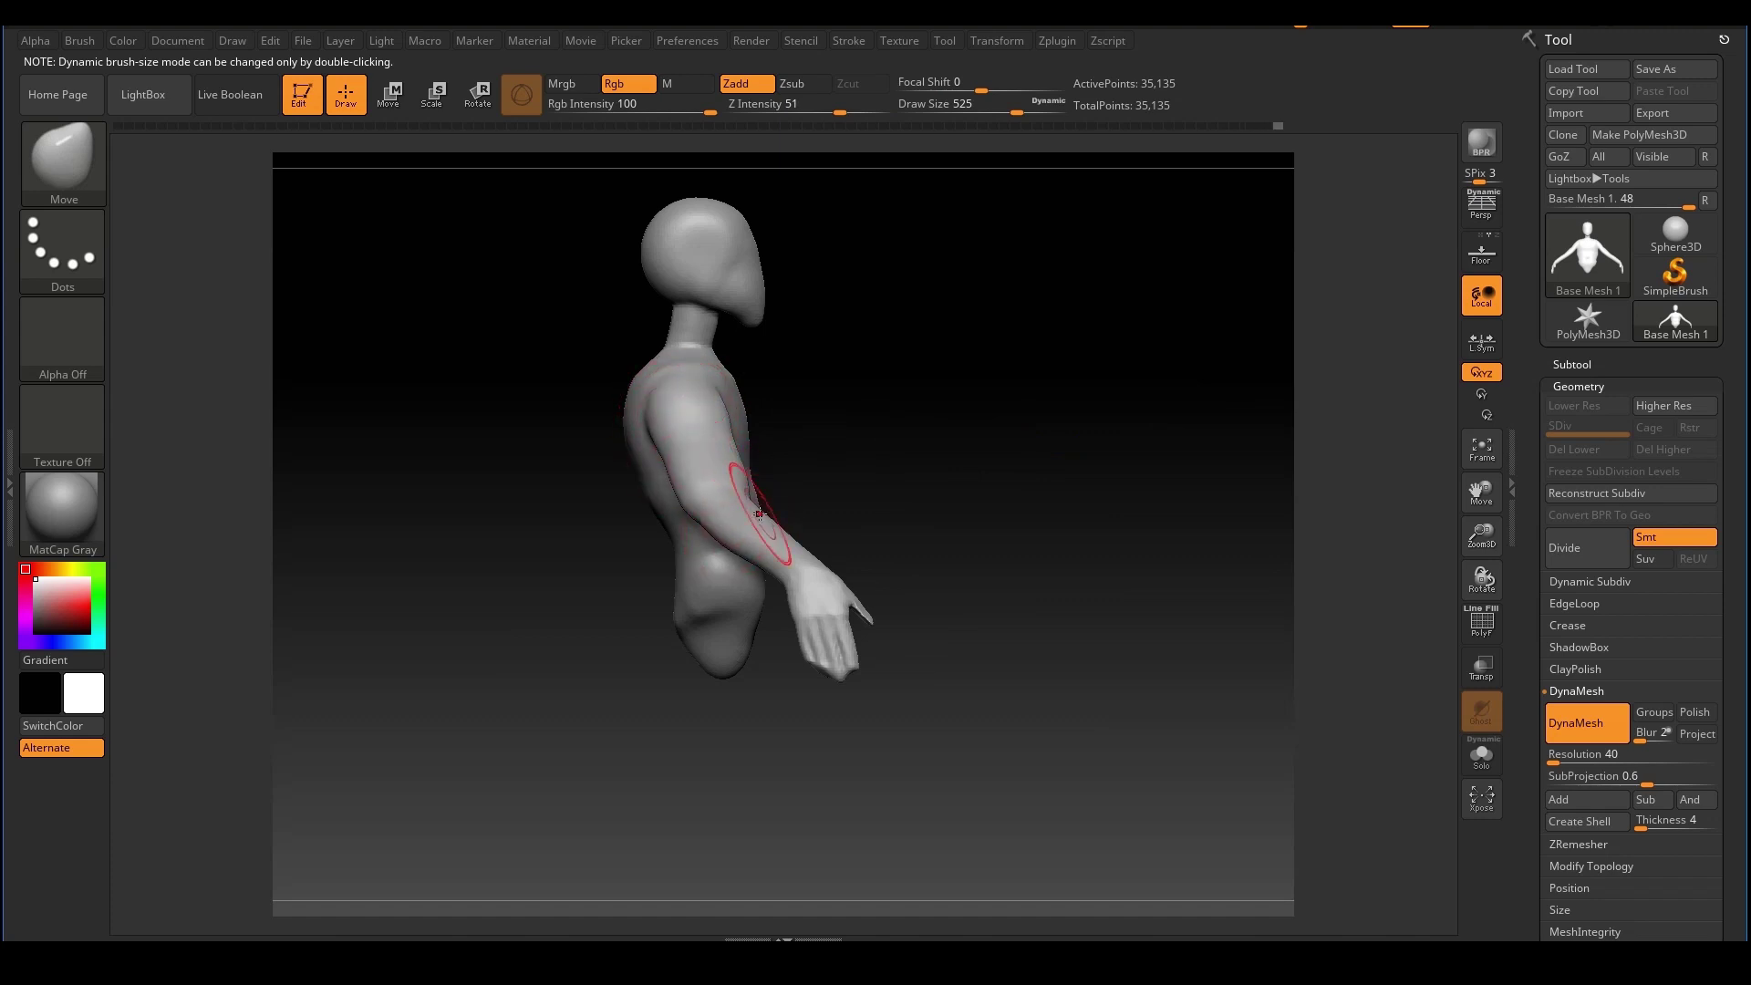
left_click_drag(941, 423, 865, 433, "shift")
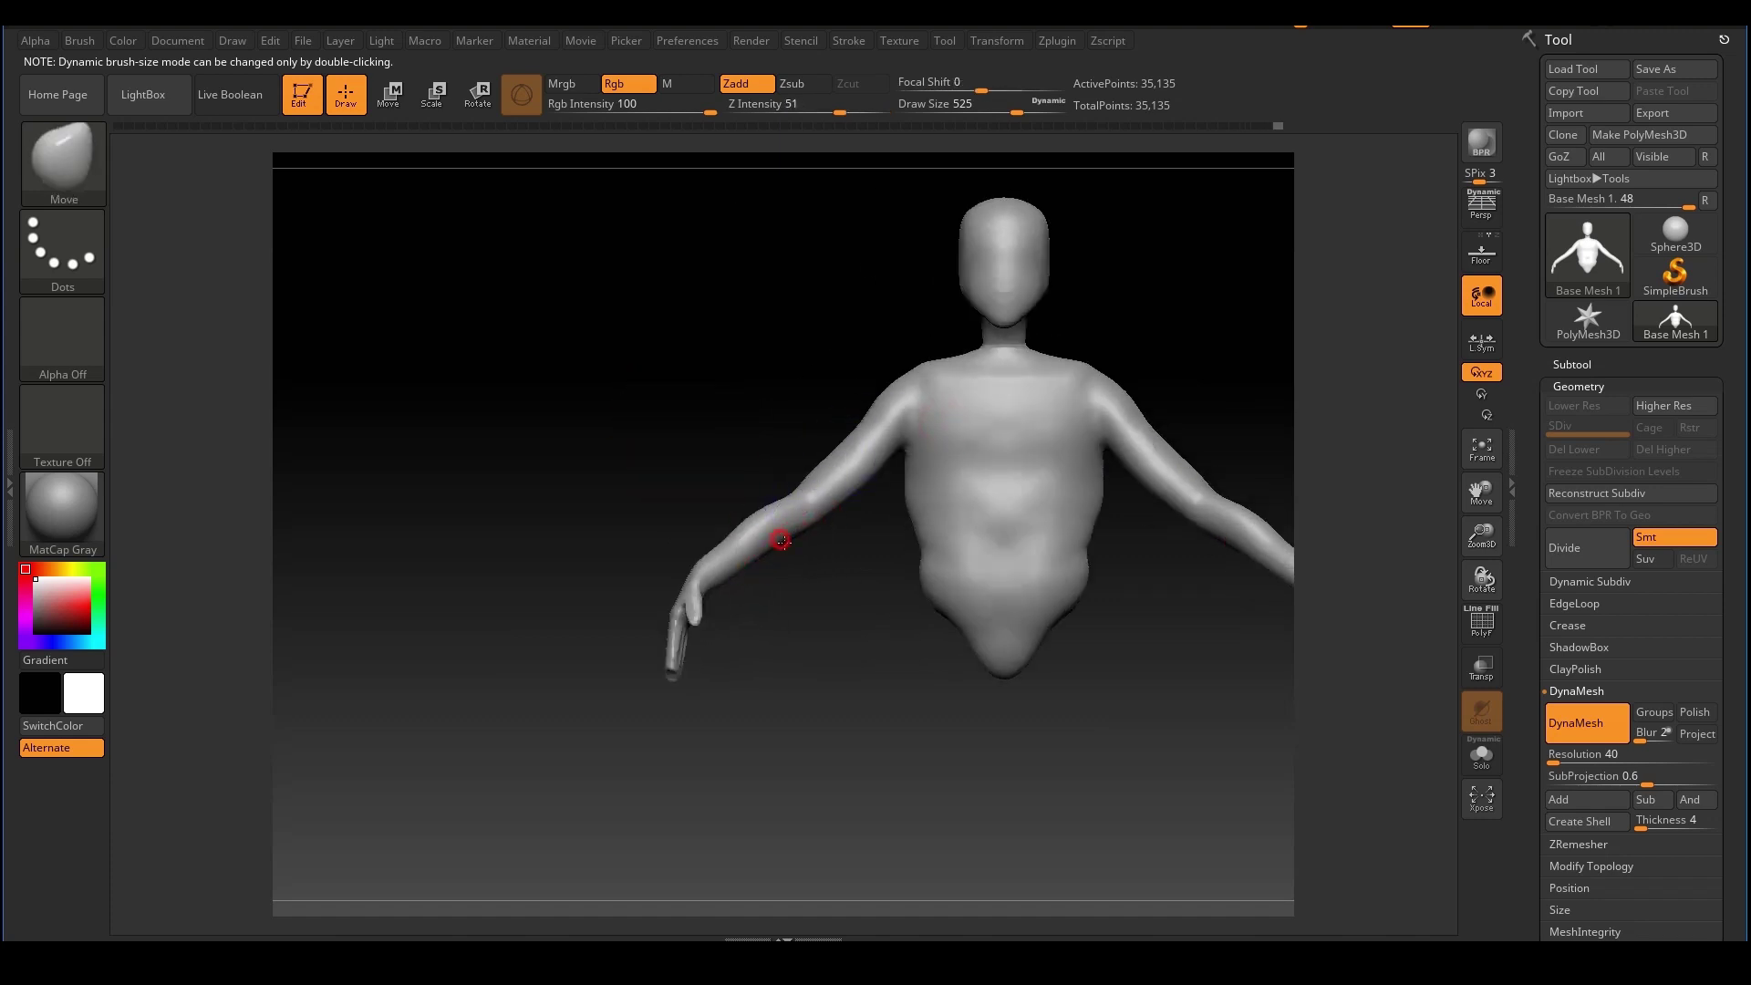
mouse_move(786, 543)
left_mouse_down()
mouse_move(802, 542)
mouse_move(729, 541)
left_mouse_up()
key("s")
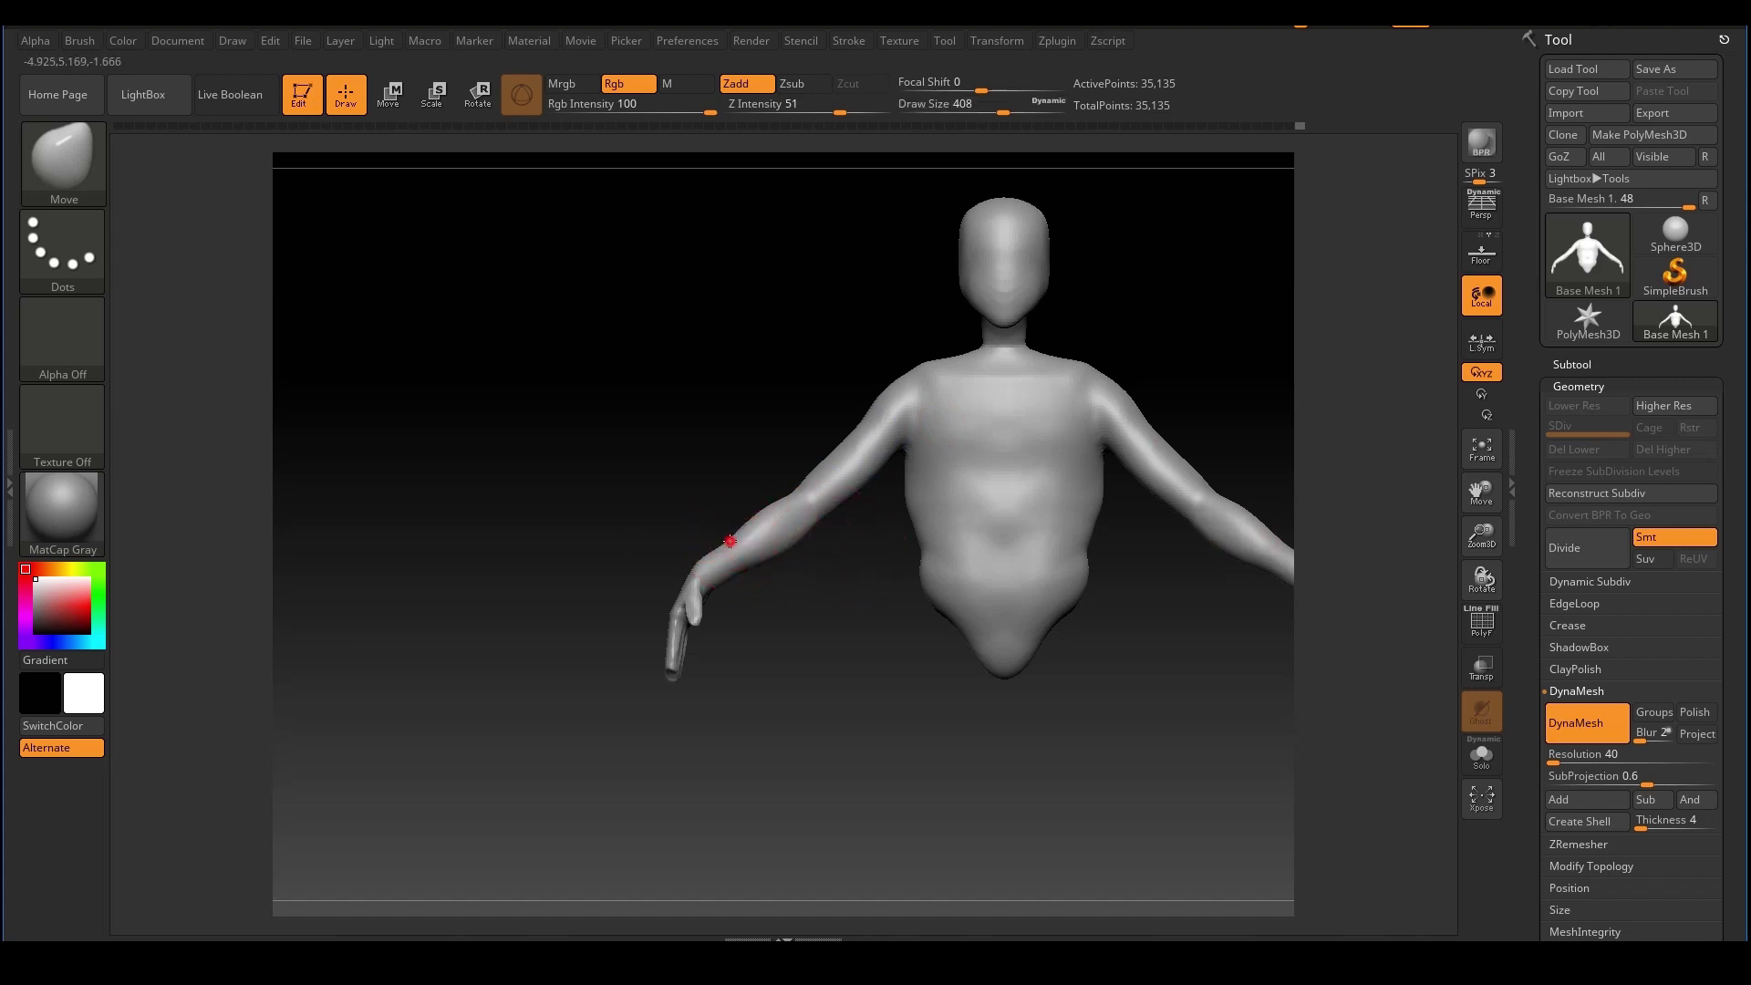
Refine the outlines of the upper arms and outer shoulders with the Move brush at draw sizes around 422 to 517
key("s")
left_click_drag(848, 431, 851, 430)
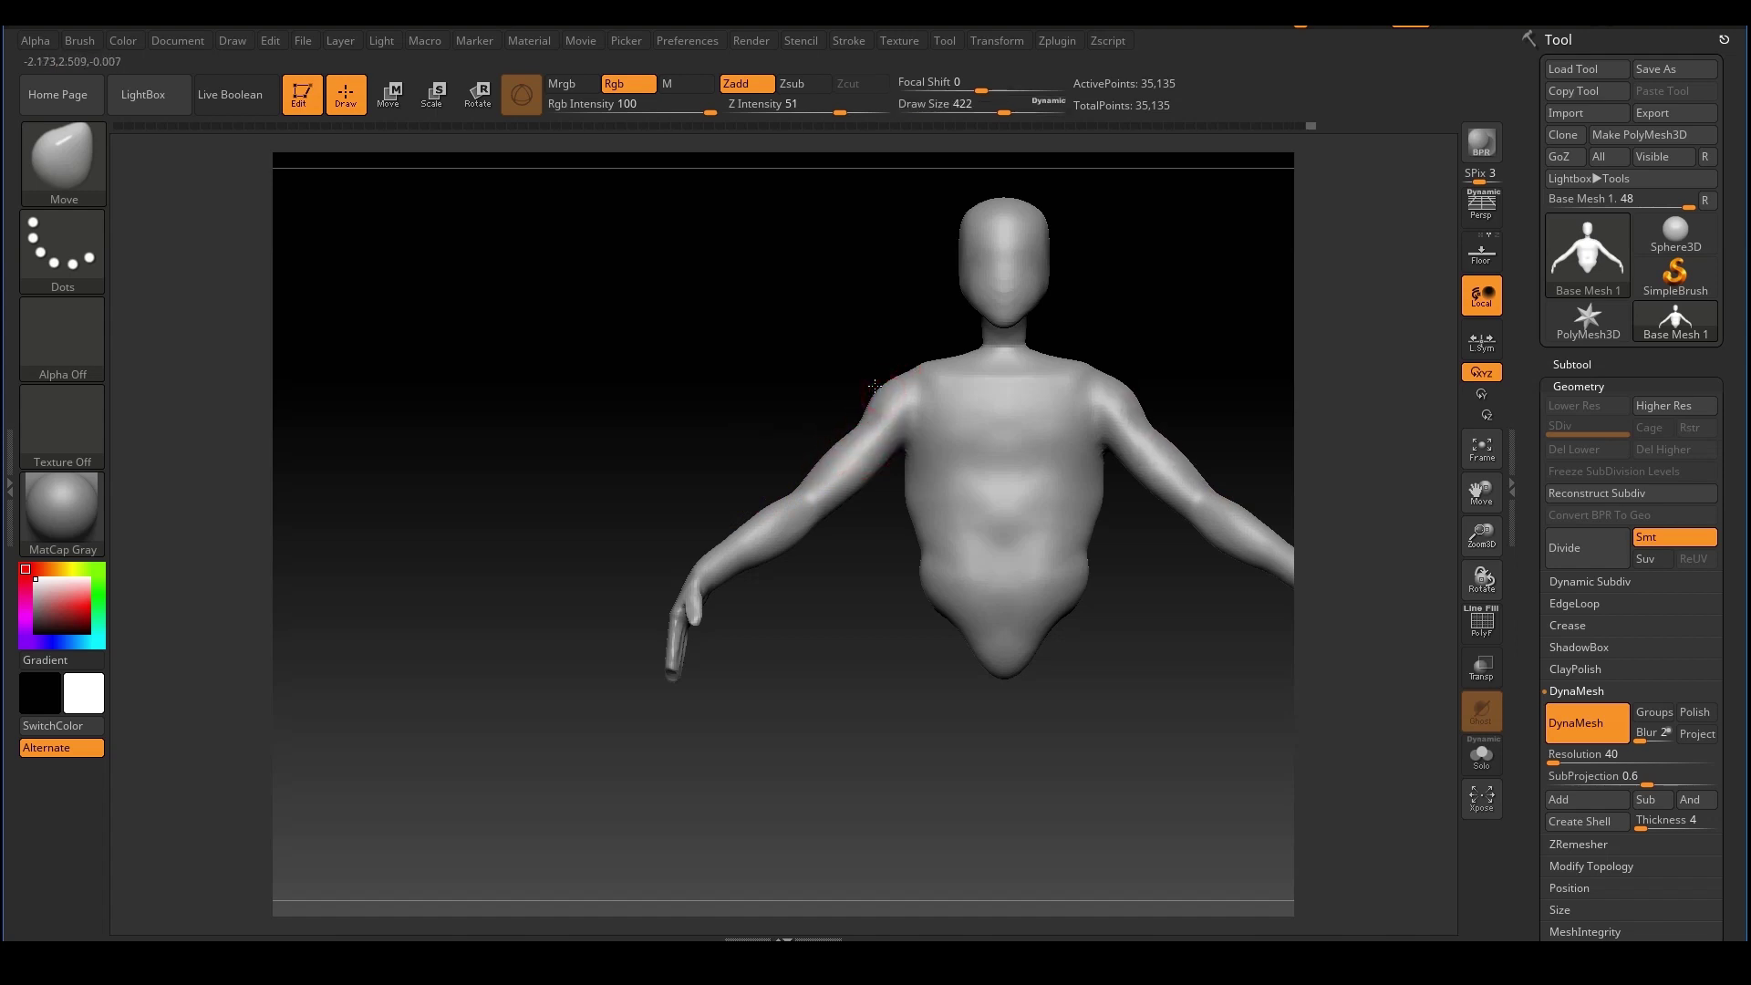
key("s")
mouse_move(916, 375)
left_mouse_down()
mouse_move(902, 366)
mouse_move(962, 384)
left_mouse_up()
key("s")
left_click_drag(889, 477, 709, 477, "alt")
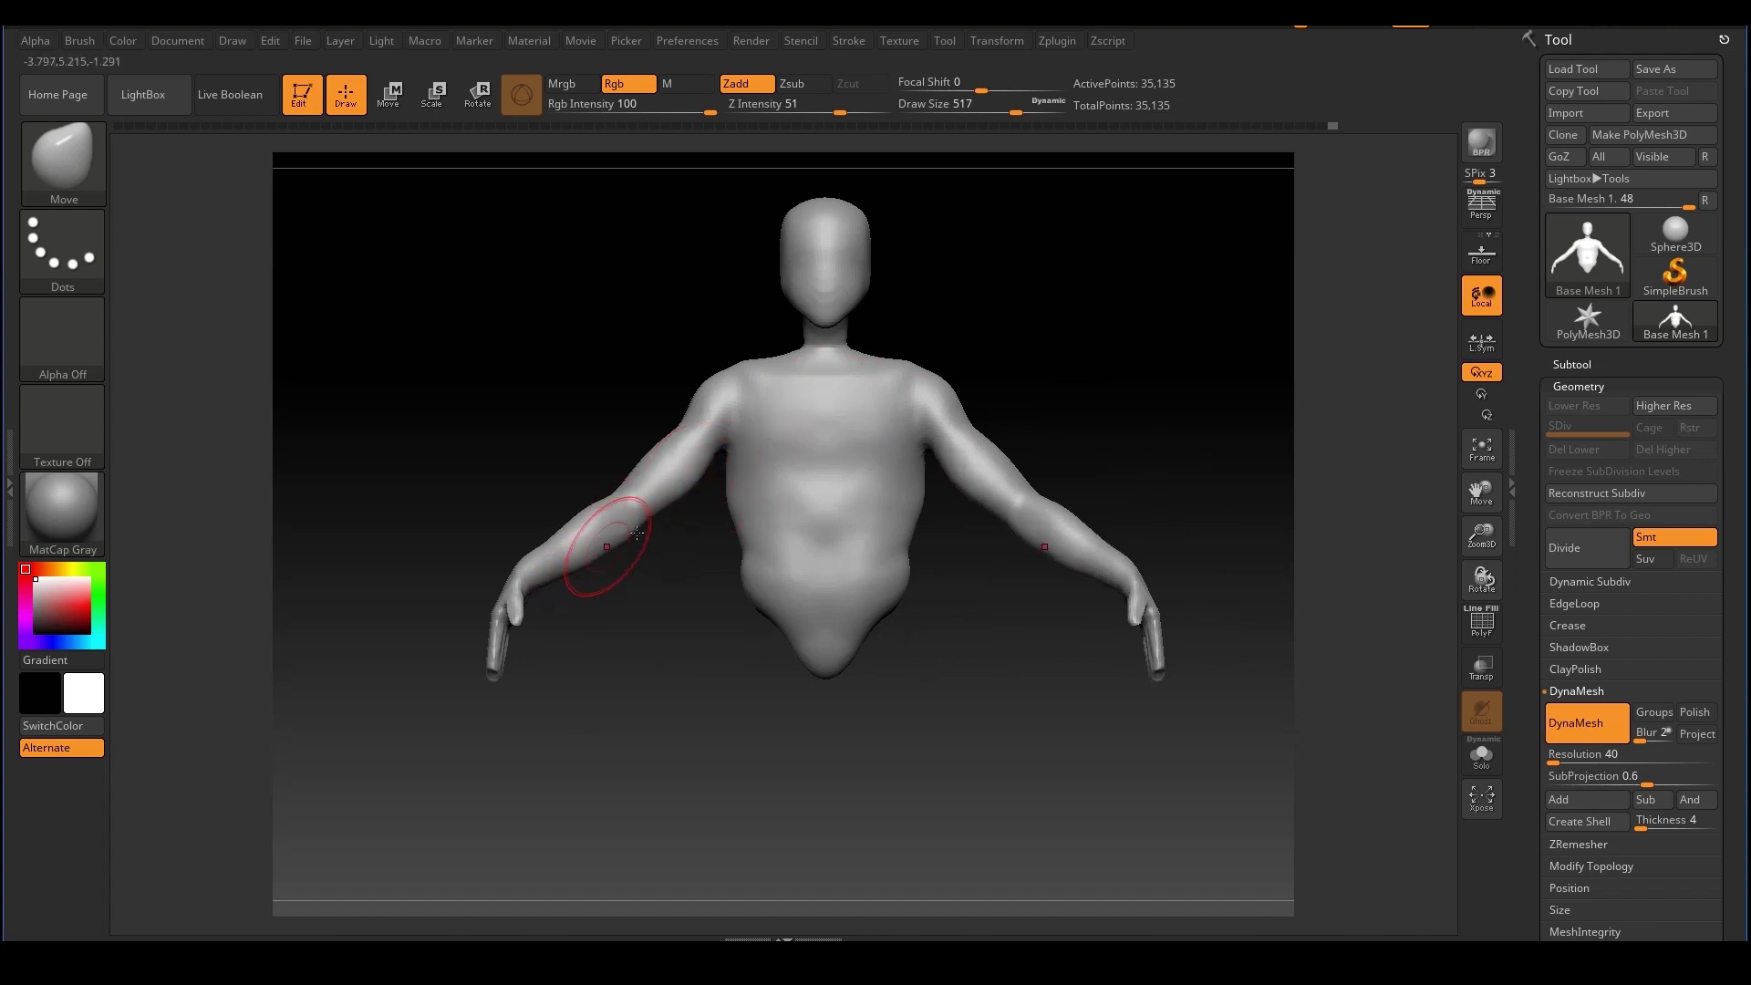
Adjust the back of the shoulder in side view with the Move brush at draw size 576
left_click_drag(1095, 371, 1195, 368, "shift")
key("s")
left_click_drag(503, 428, 448, 386)
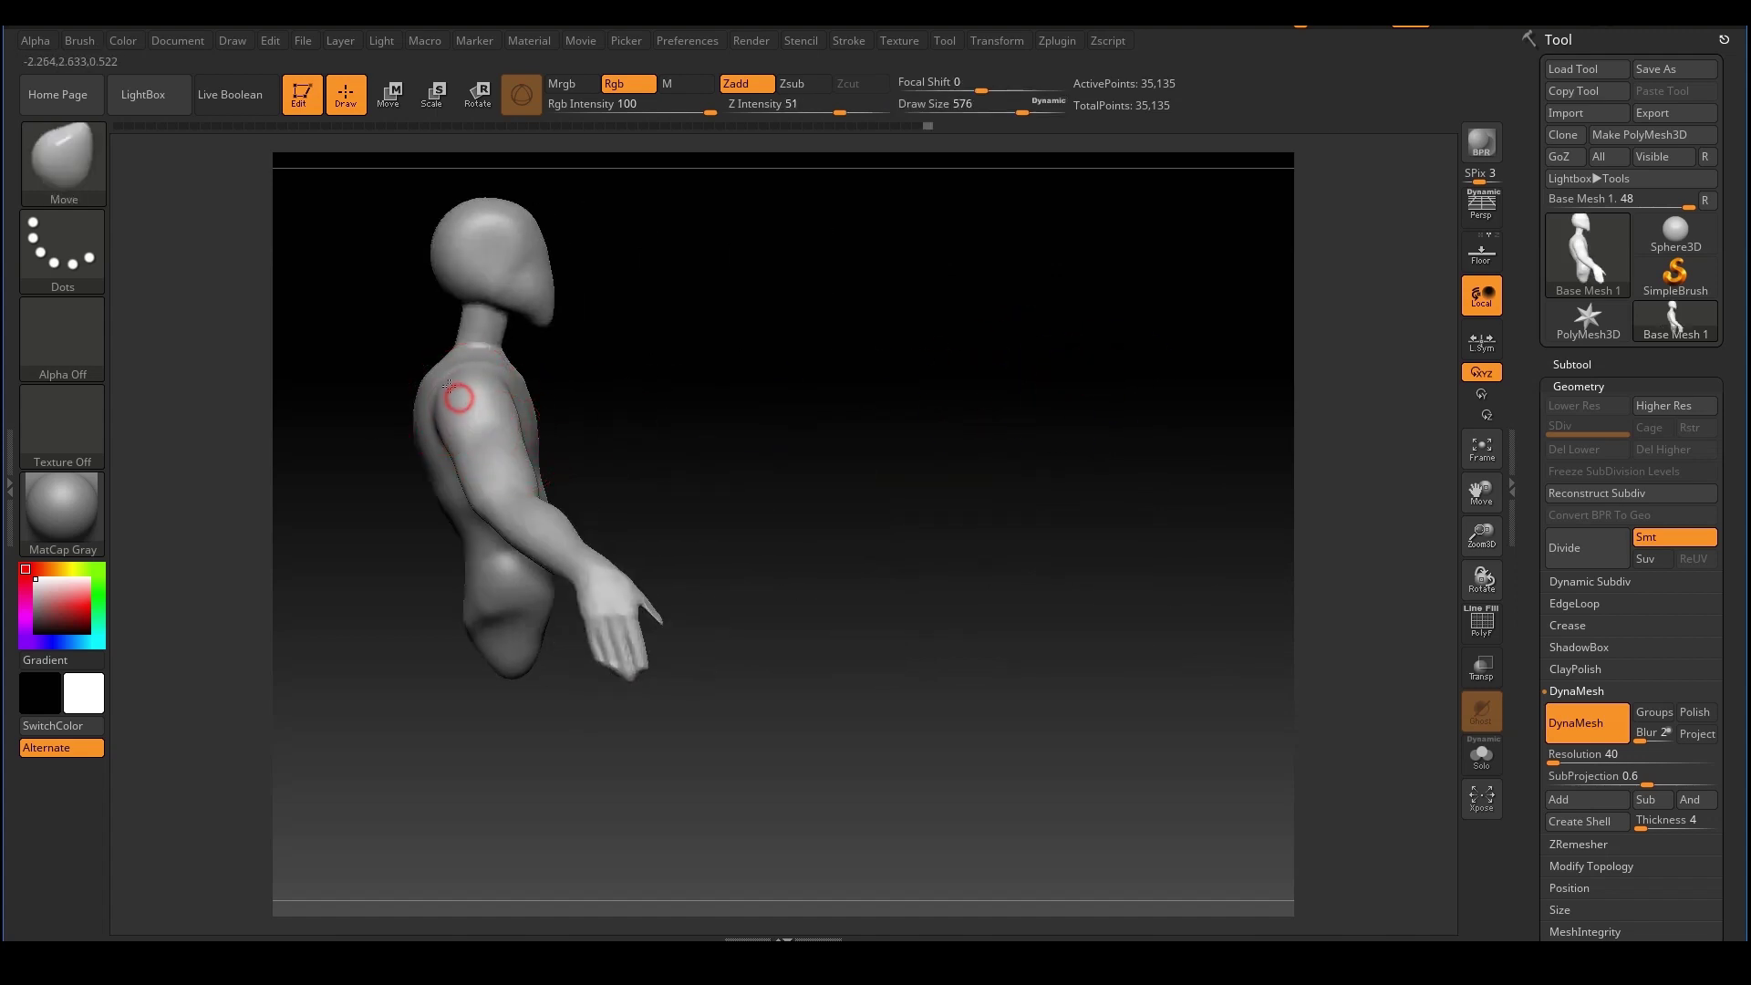
left_click_drag(805, 340, 841, 323)
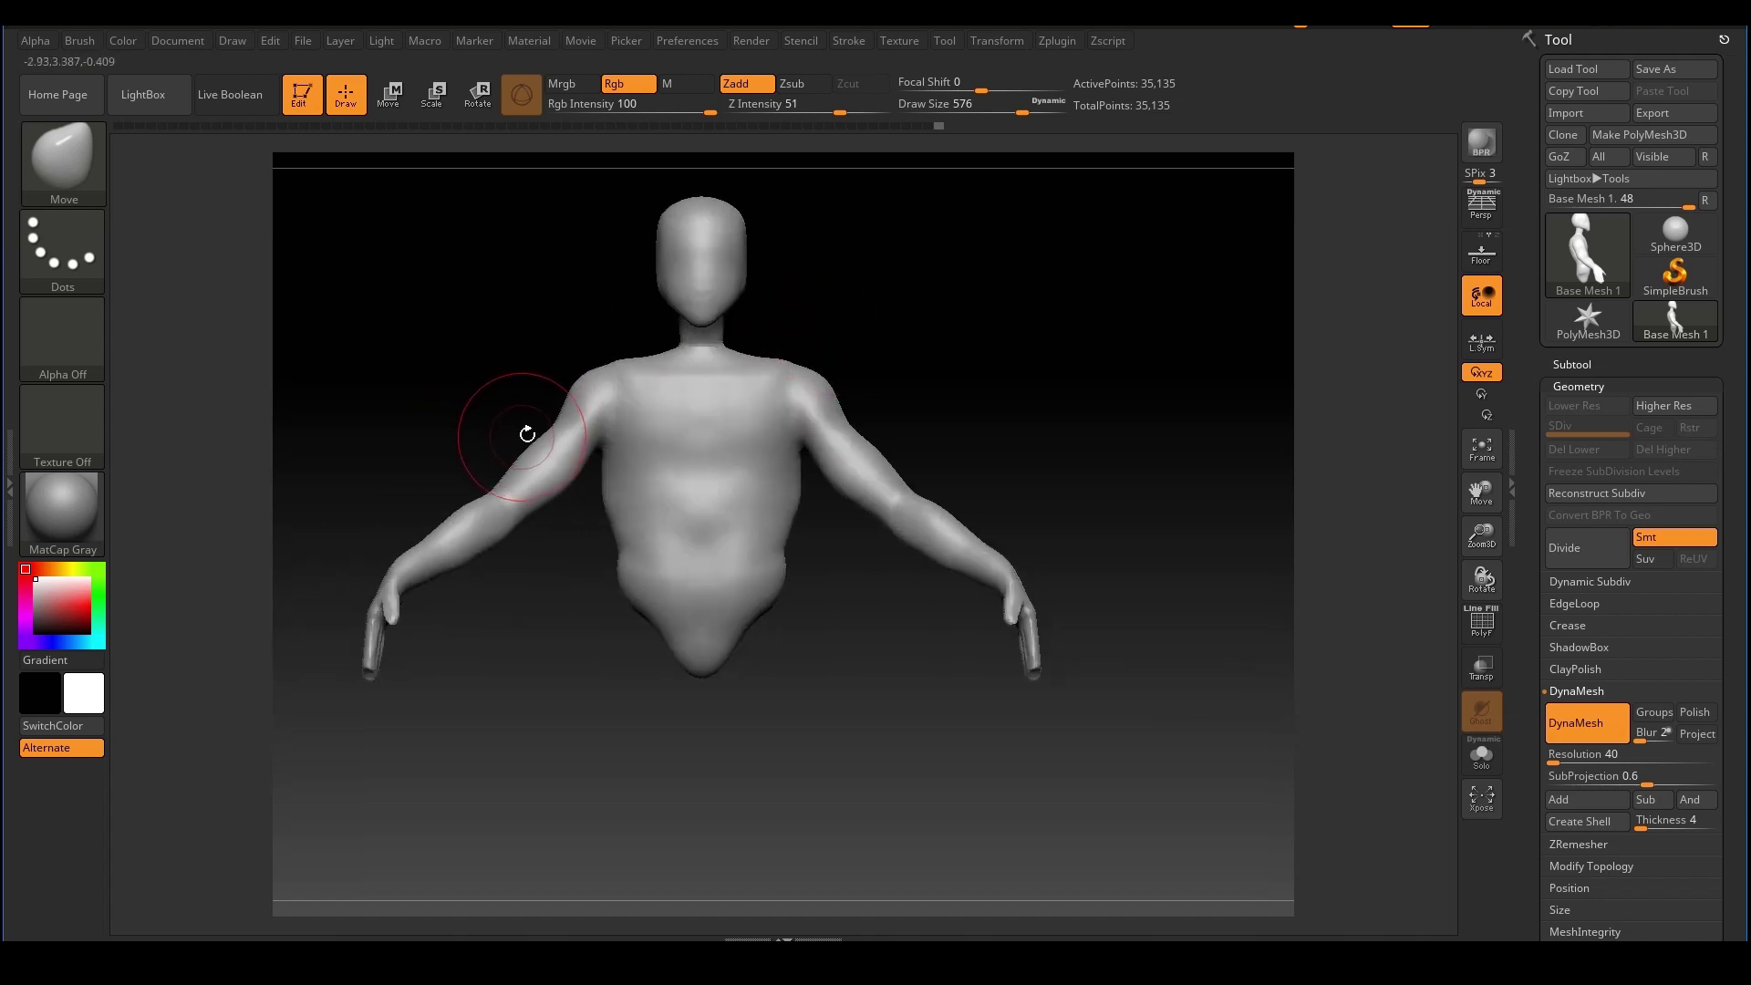
Widen the neck and its slope into the shoulders from front and back, using the Move brush at draw sizes 460 and 344
key("s")
left_click_drag(672, 351, 651, 340)
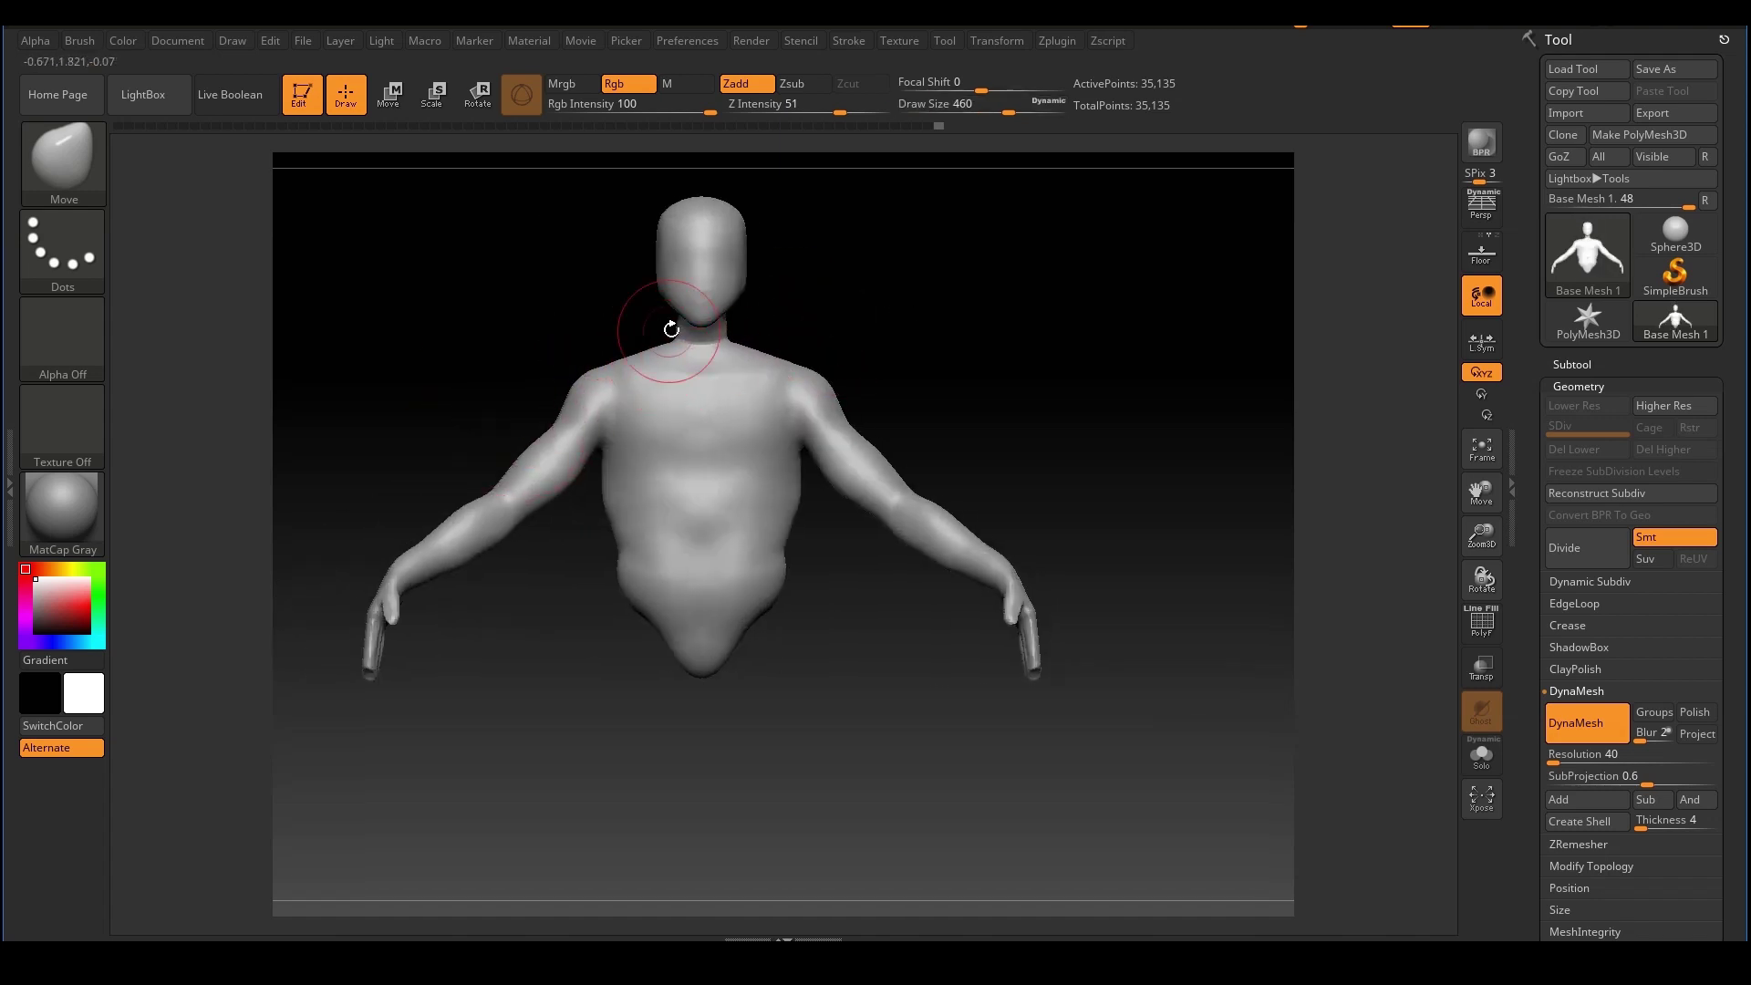
mouse_move(671, 328)
right_mouse_down()
mouse_move(684, 346)
mouse_move(752, 339)
mouse_move(659, 320)
right_mouse_up()
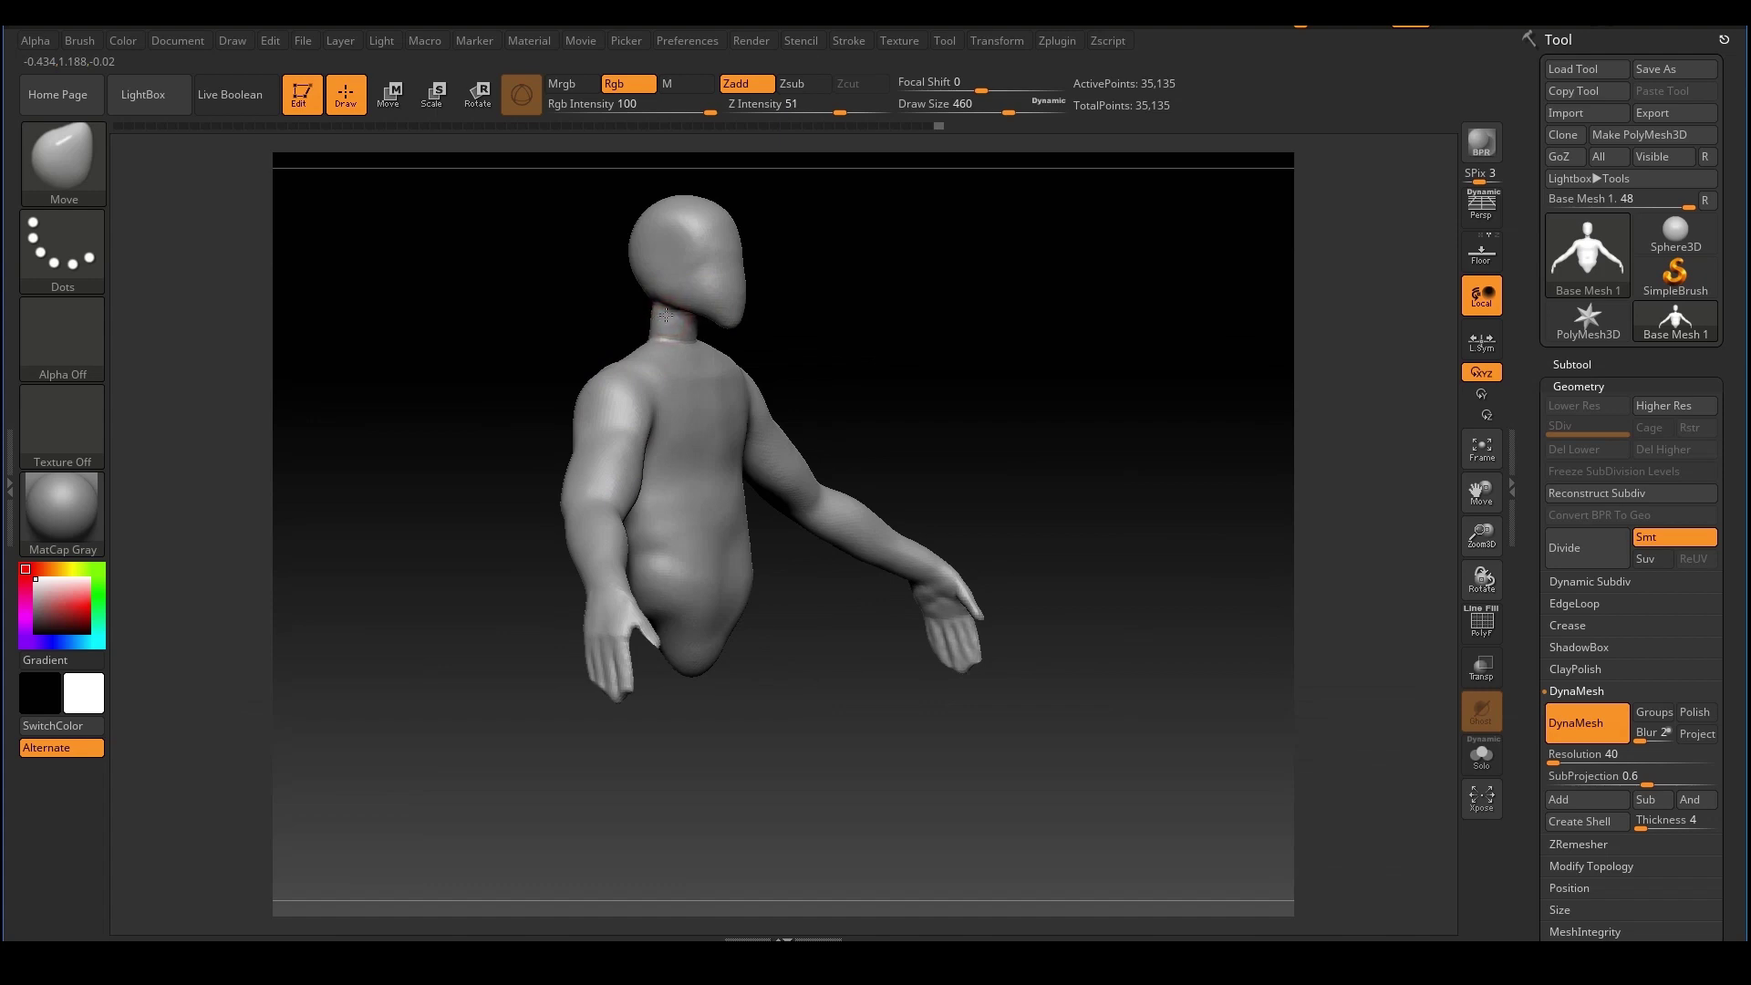
left_click_drag(884, 317, 918, 330, "shift")
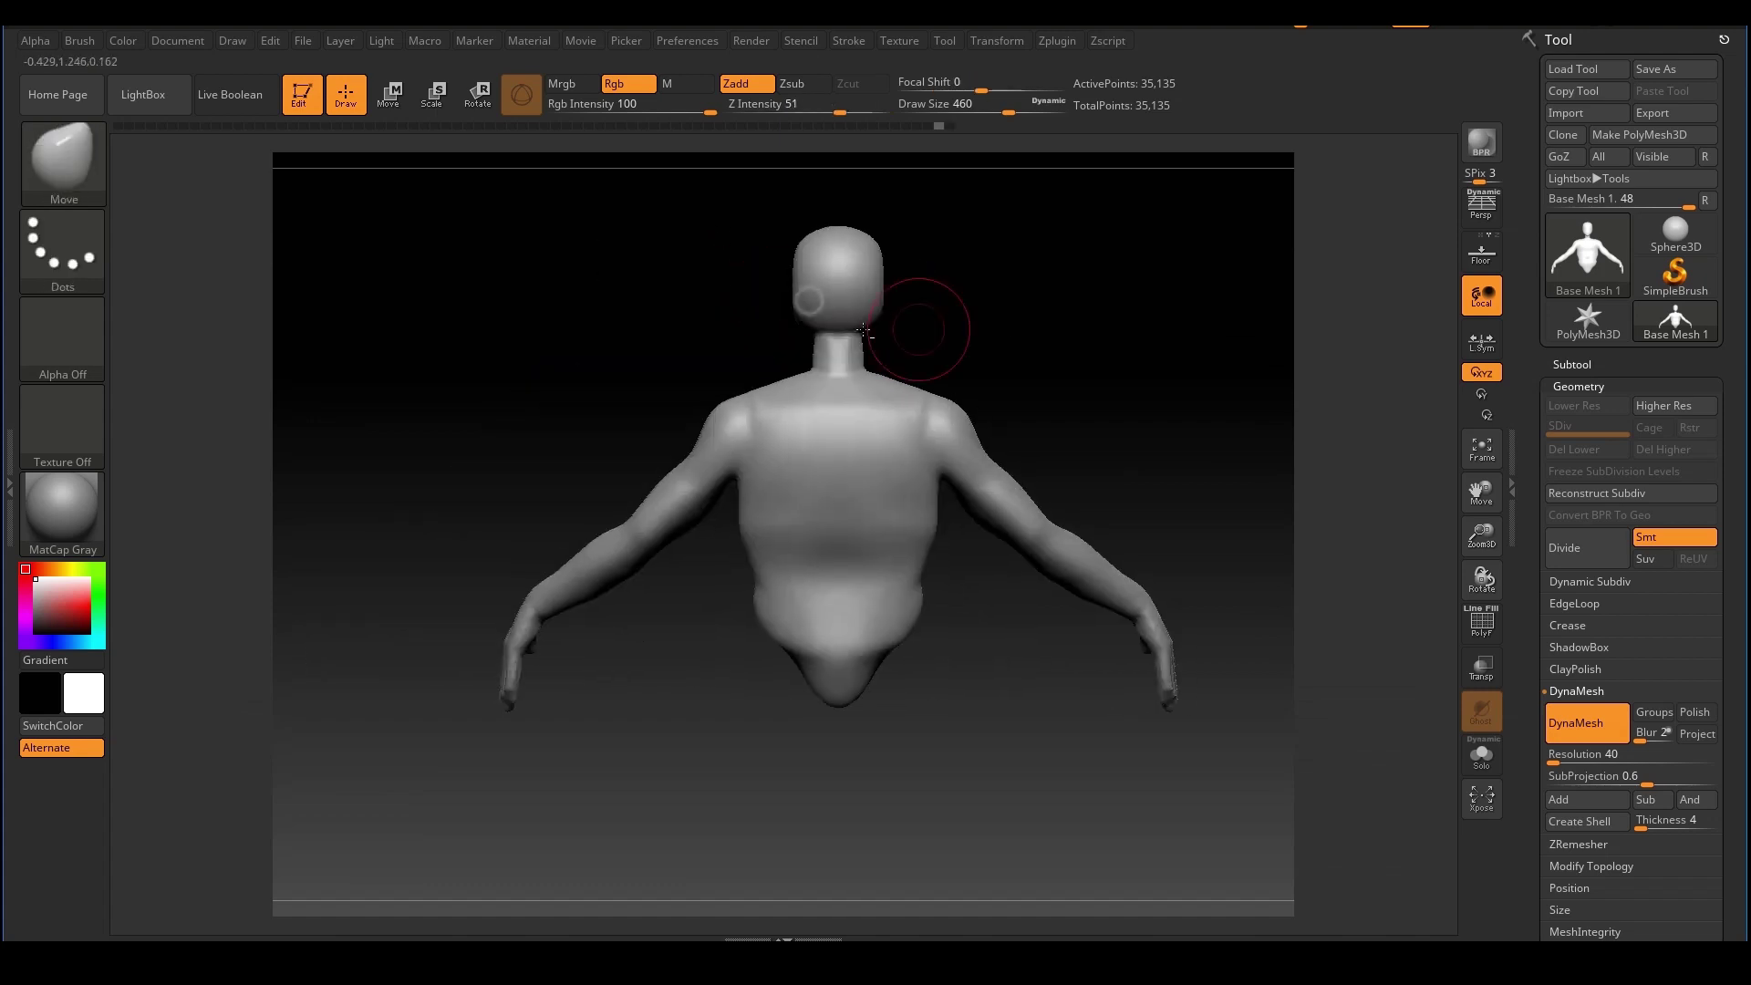
key("s")
left_click_drag(817, 348, 811, 352)
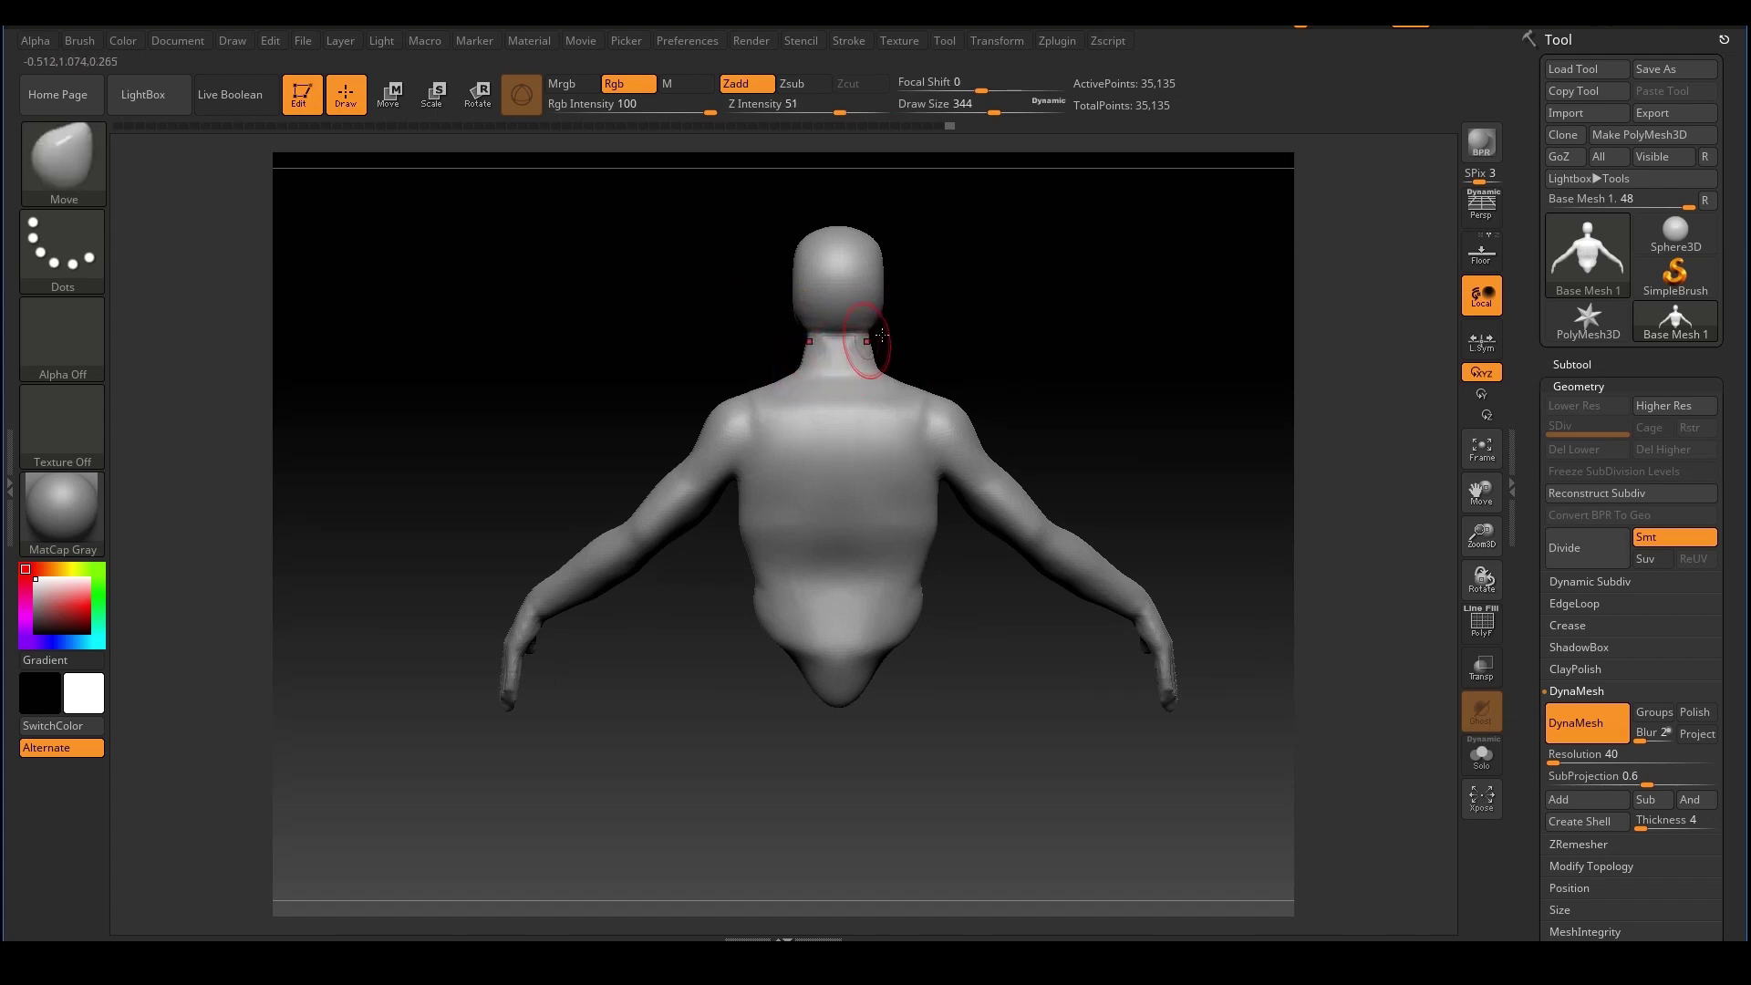
mouse_move(867, 332)
left_mouse_down()
mouse_move(1048, 332)
mouse_move(877, 342)
left_mouse_up()
Reshape and smooth the transition between neck and shoulders from the front at draw size 567
key("s")
mouse_move(743, 376)
left_mouse_down()
mouse_move(609, 417)
mouse_move(630, 412)
left_mouse_up()
key("s")
key("s")
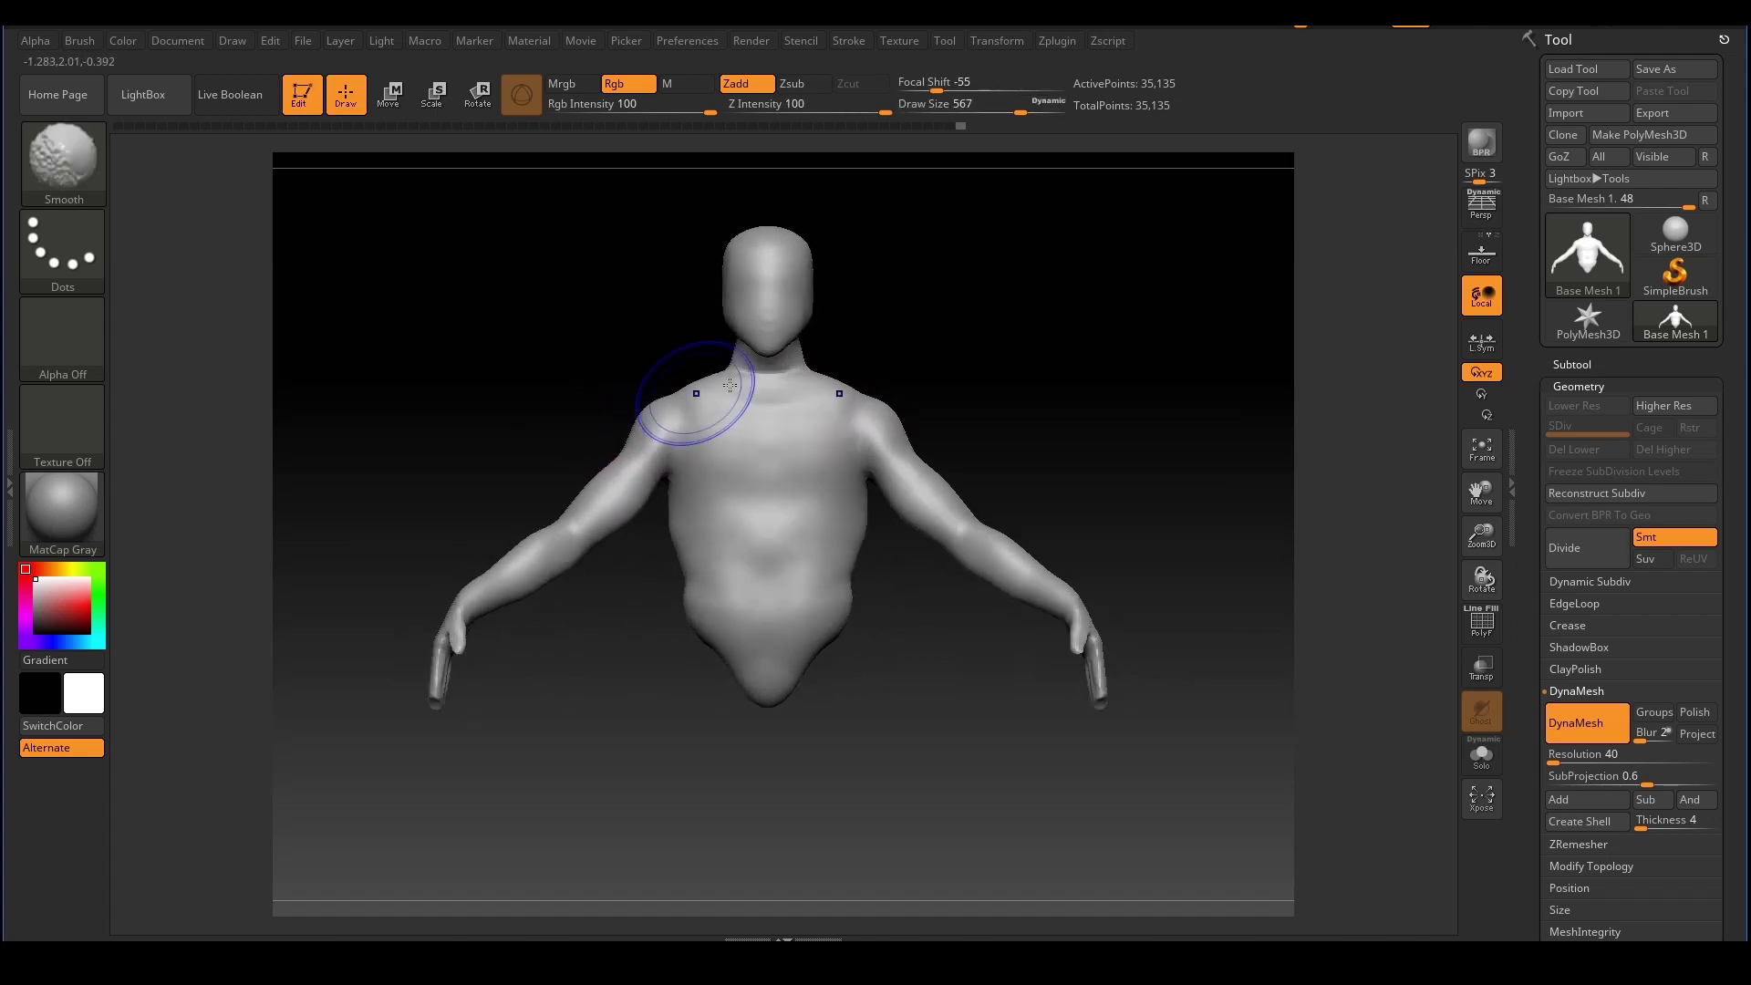
Adjust the shoulder and upper arm contours with the Move brush at draw size 657
key("s")
left_click_drag(940, 408, 916, 425)
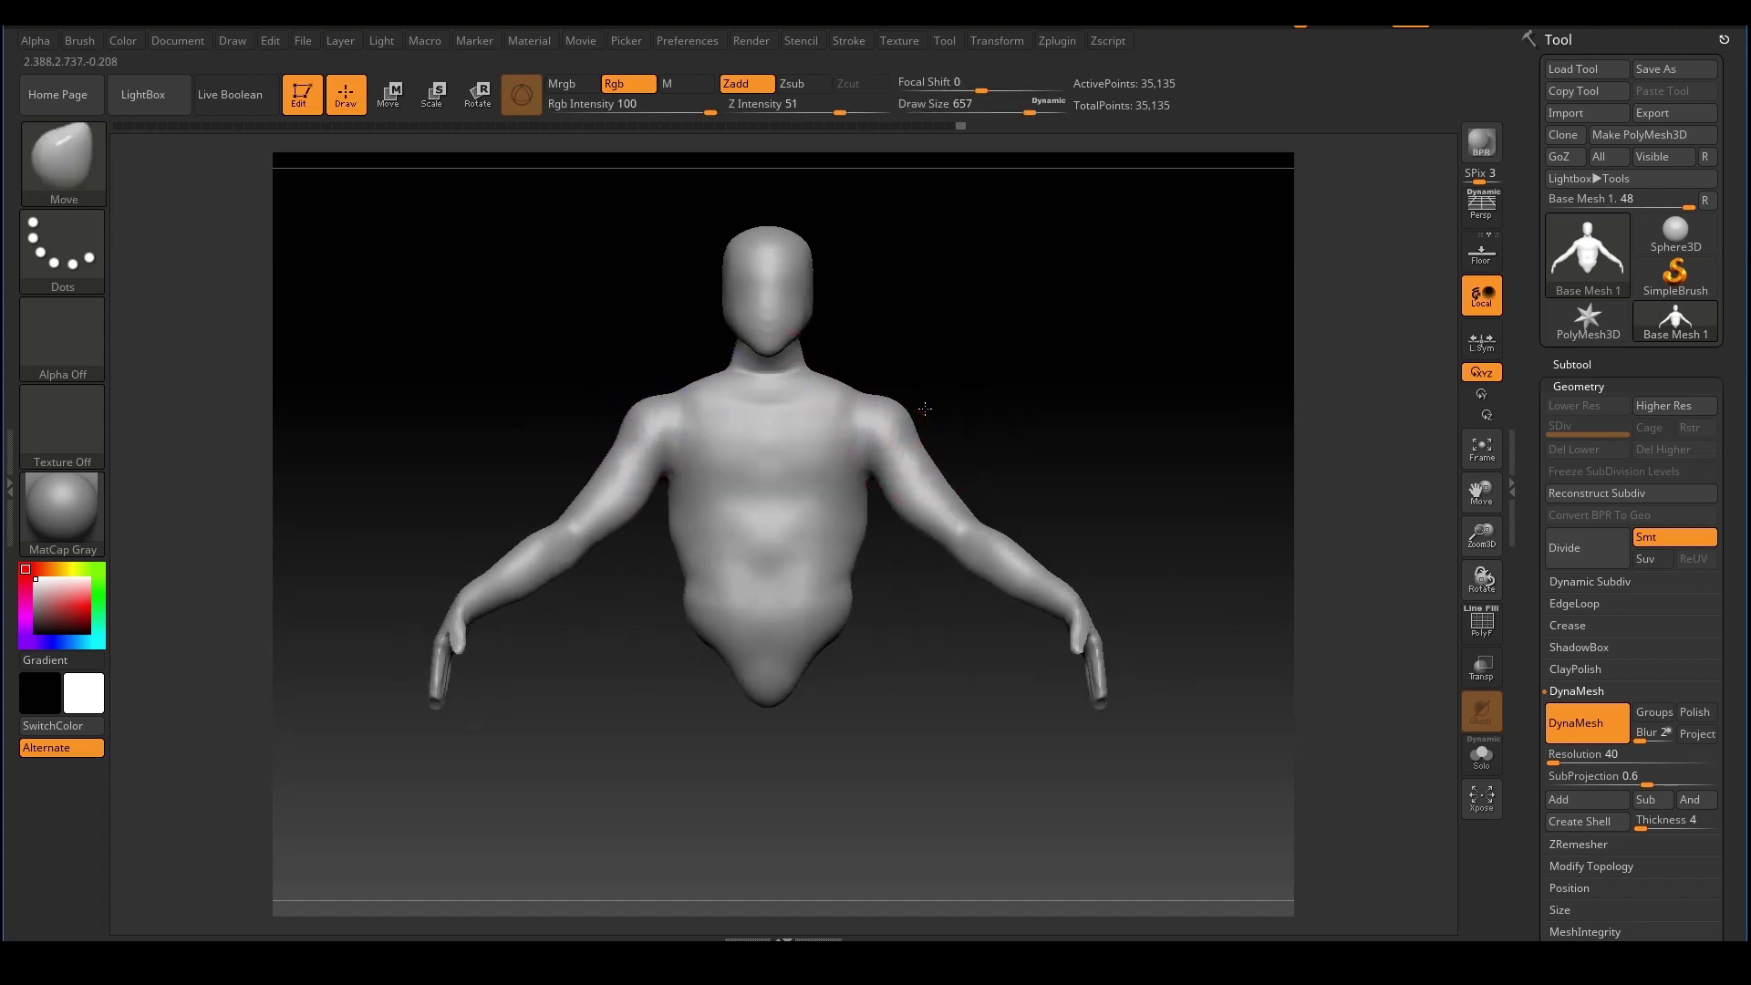
left_click_drag(597, 474, 584, 467)
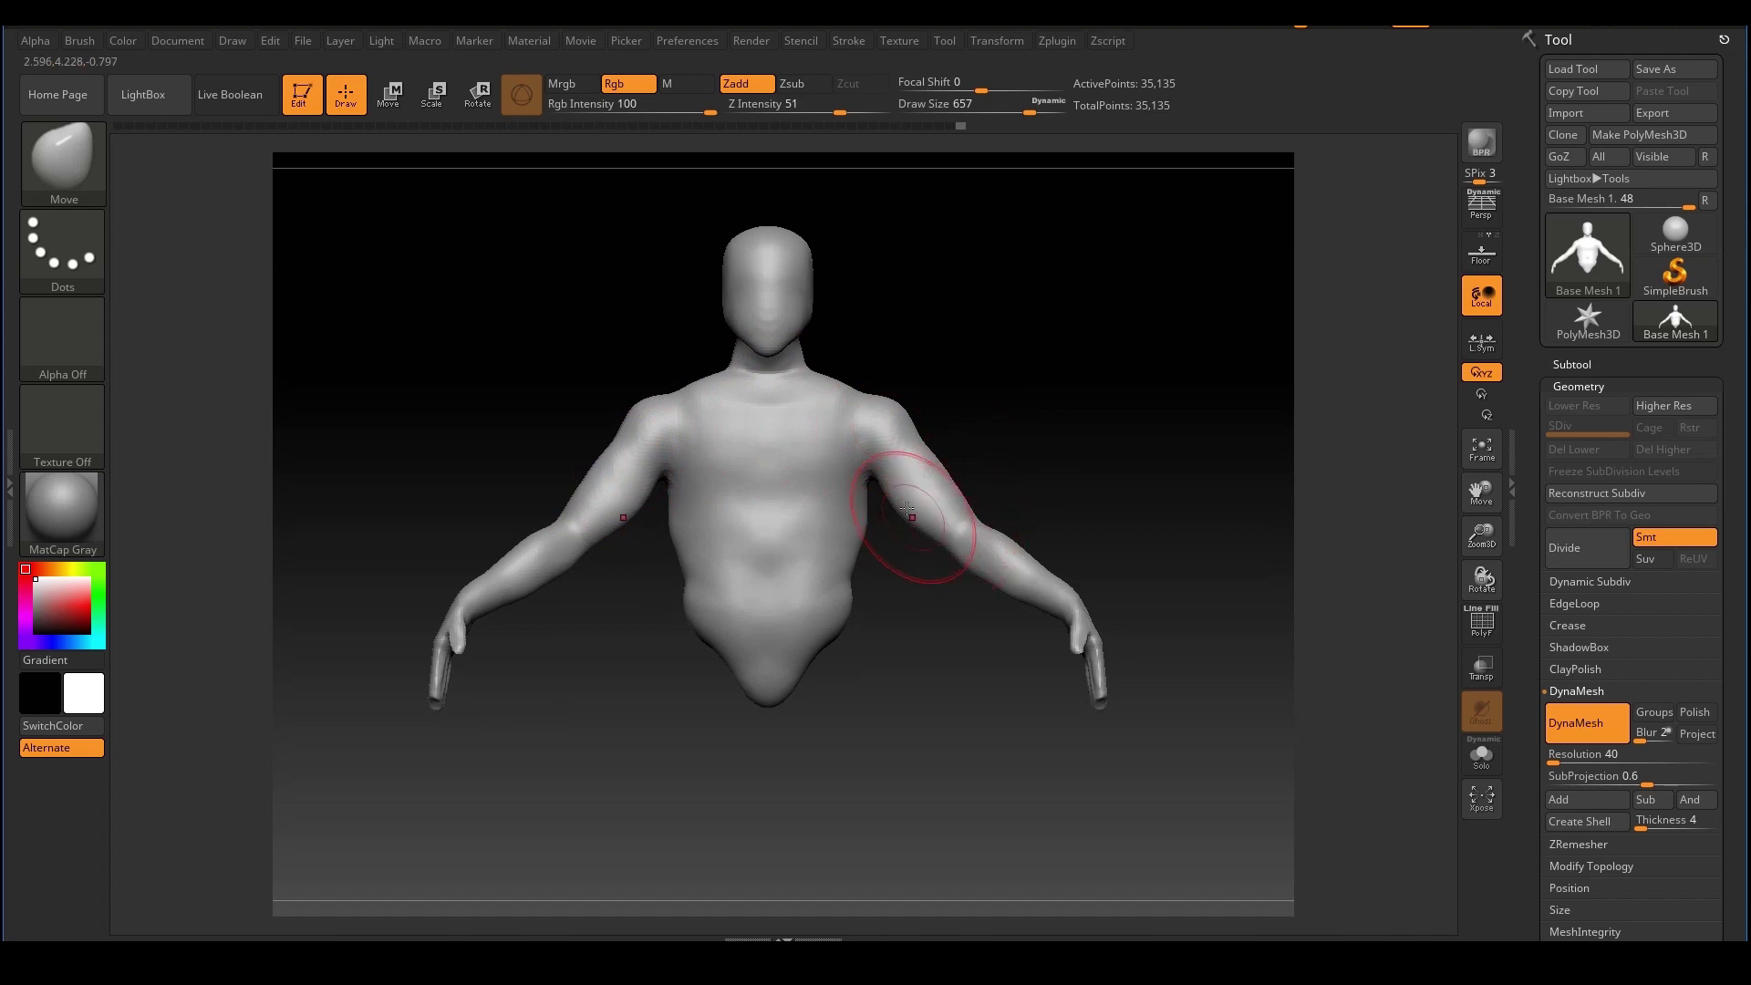
Bulge the forearms below the elbow and taper them to the wrists with the Move brush at draw sizes 542 and 445
key("s")
left_click_drag(990, 529, 977, 529)
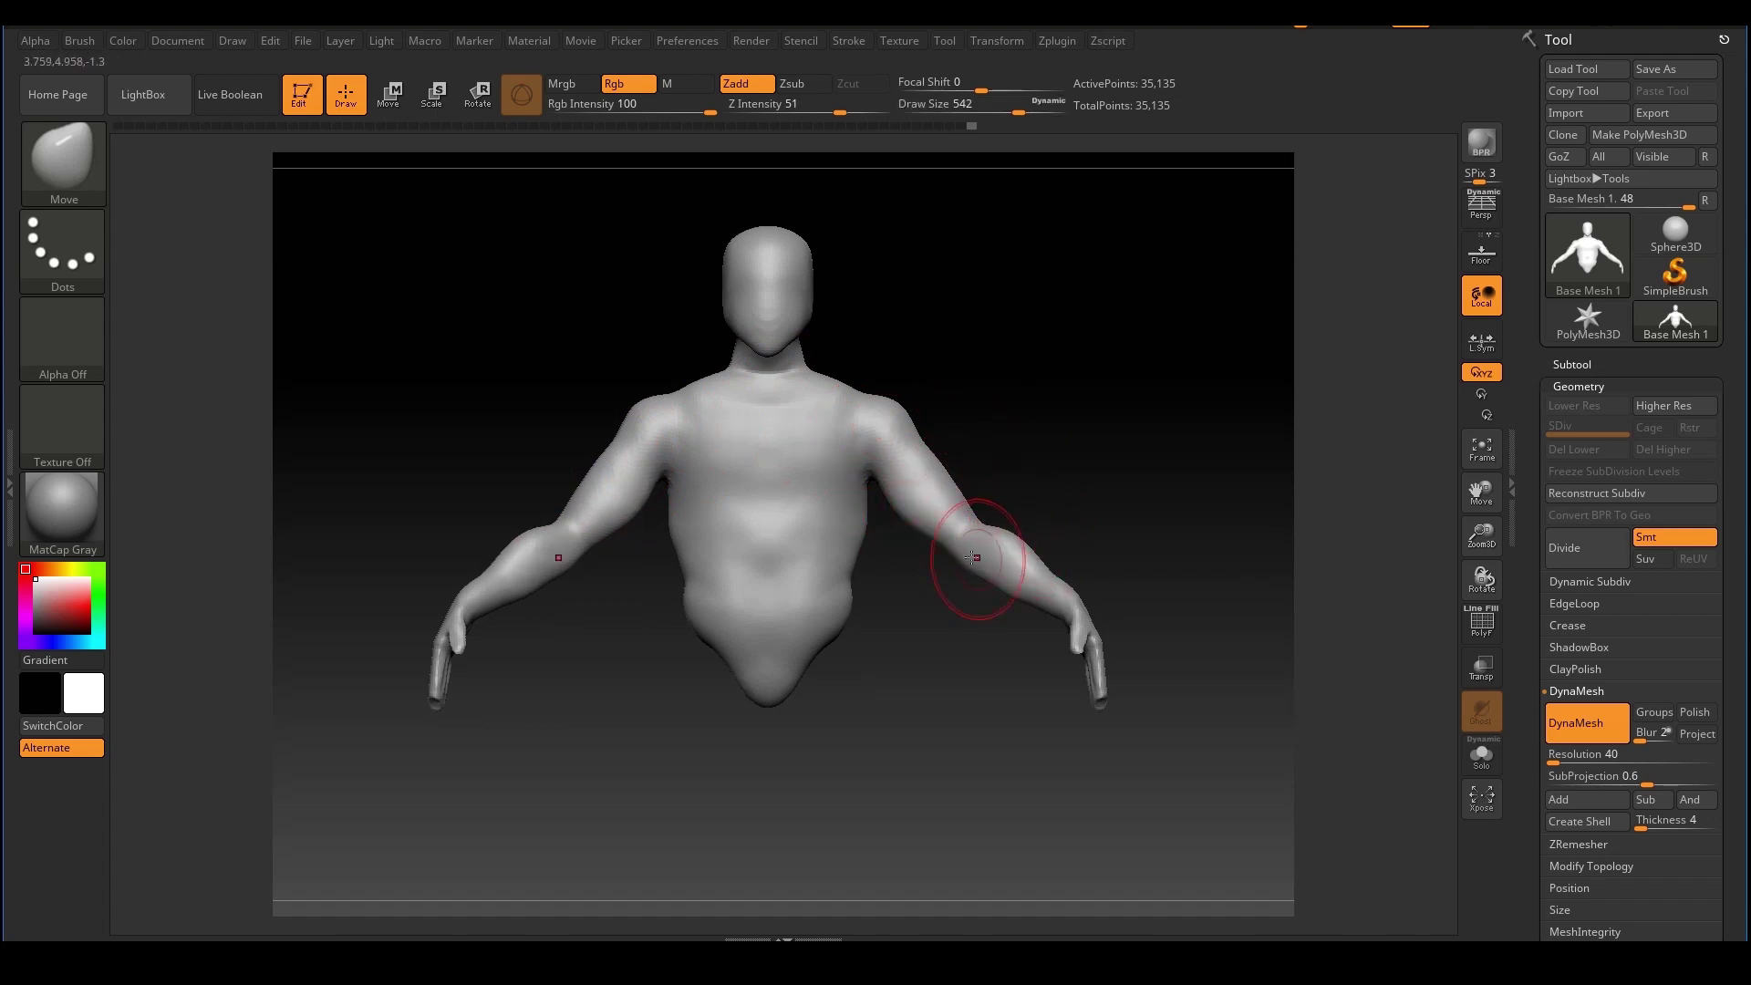
key("s")
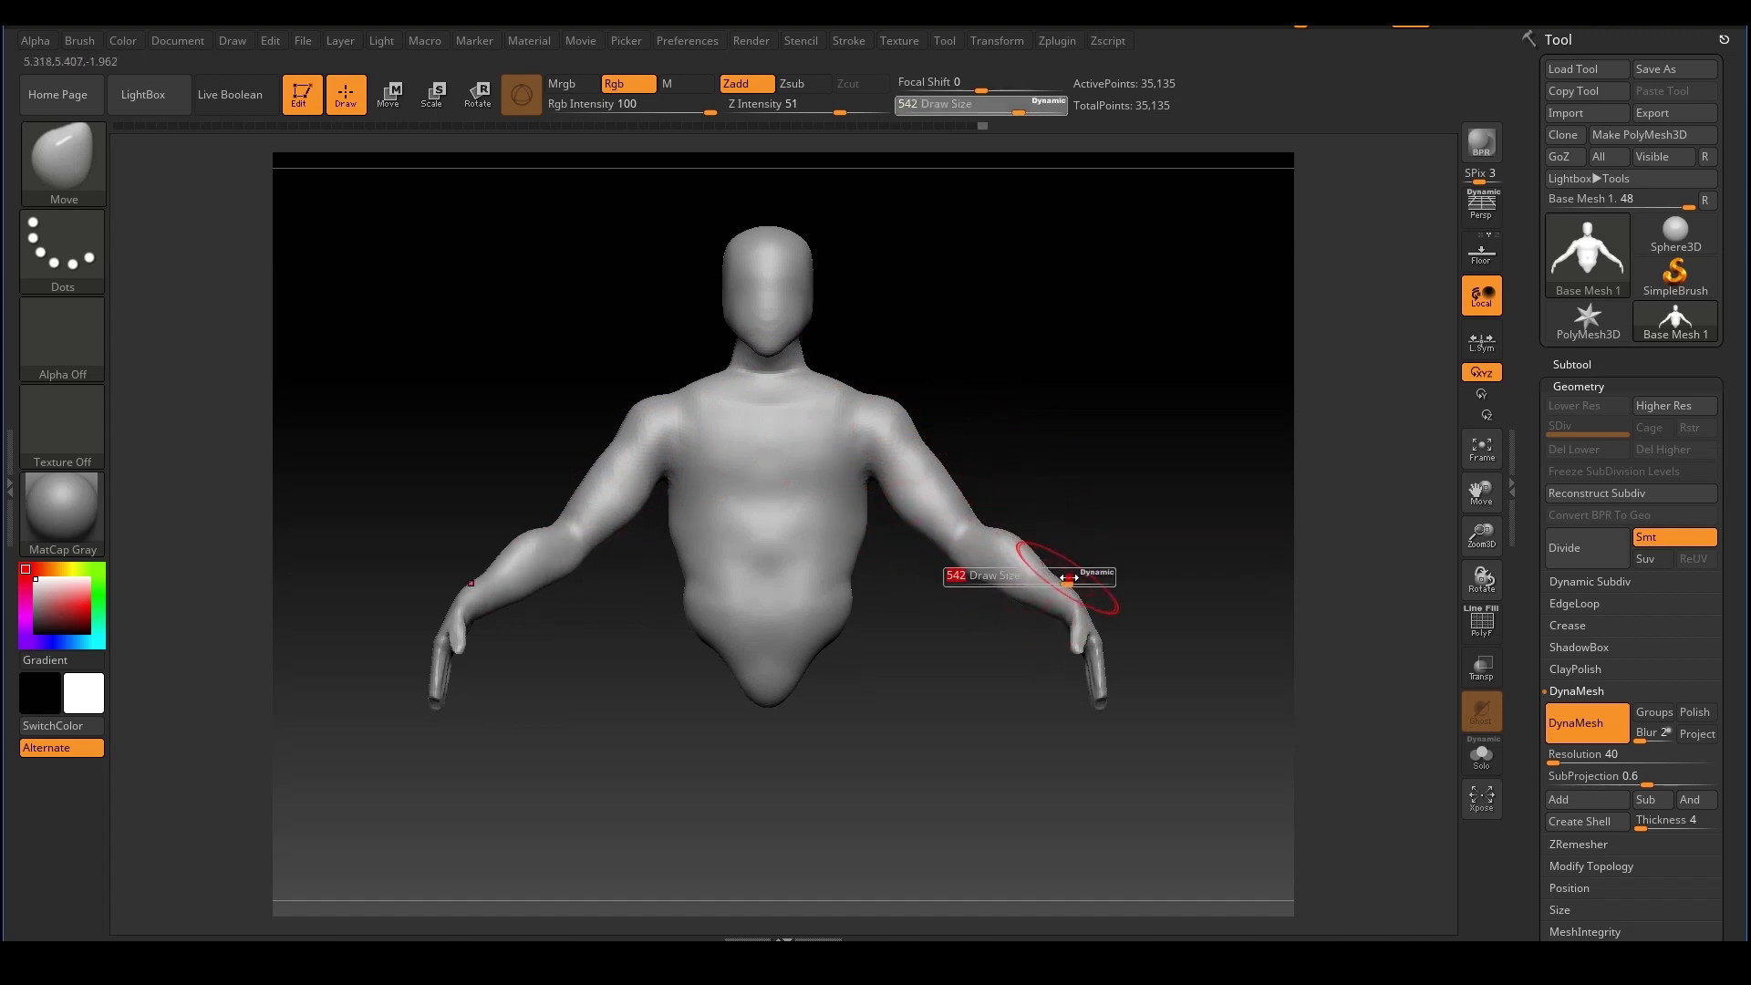
left_click_drag(1061, 577, 1052, 571)
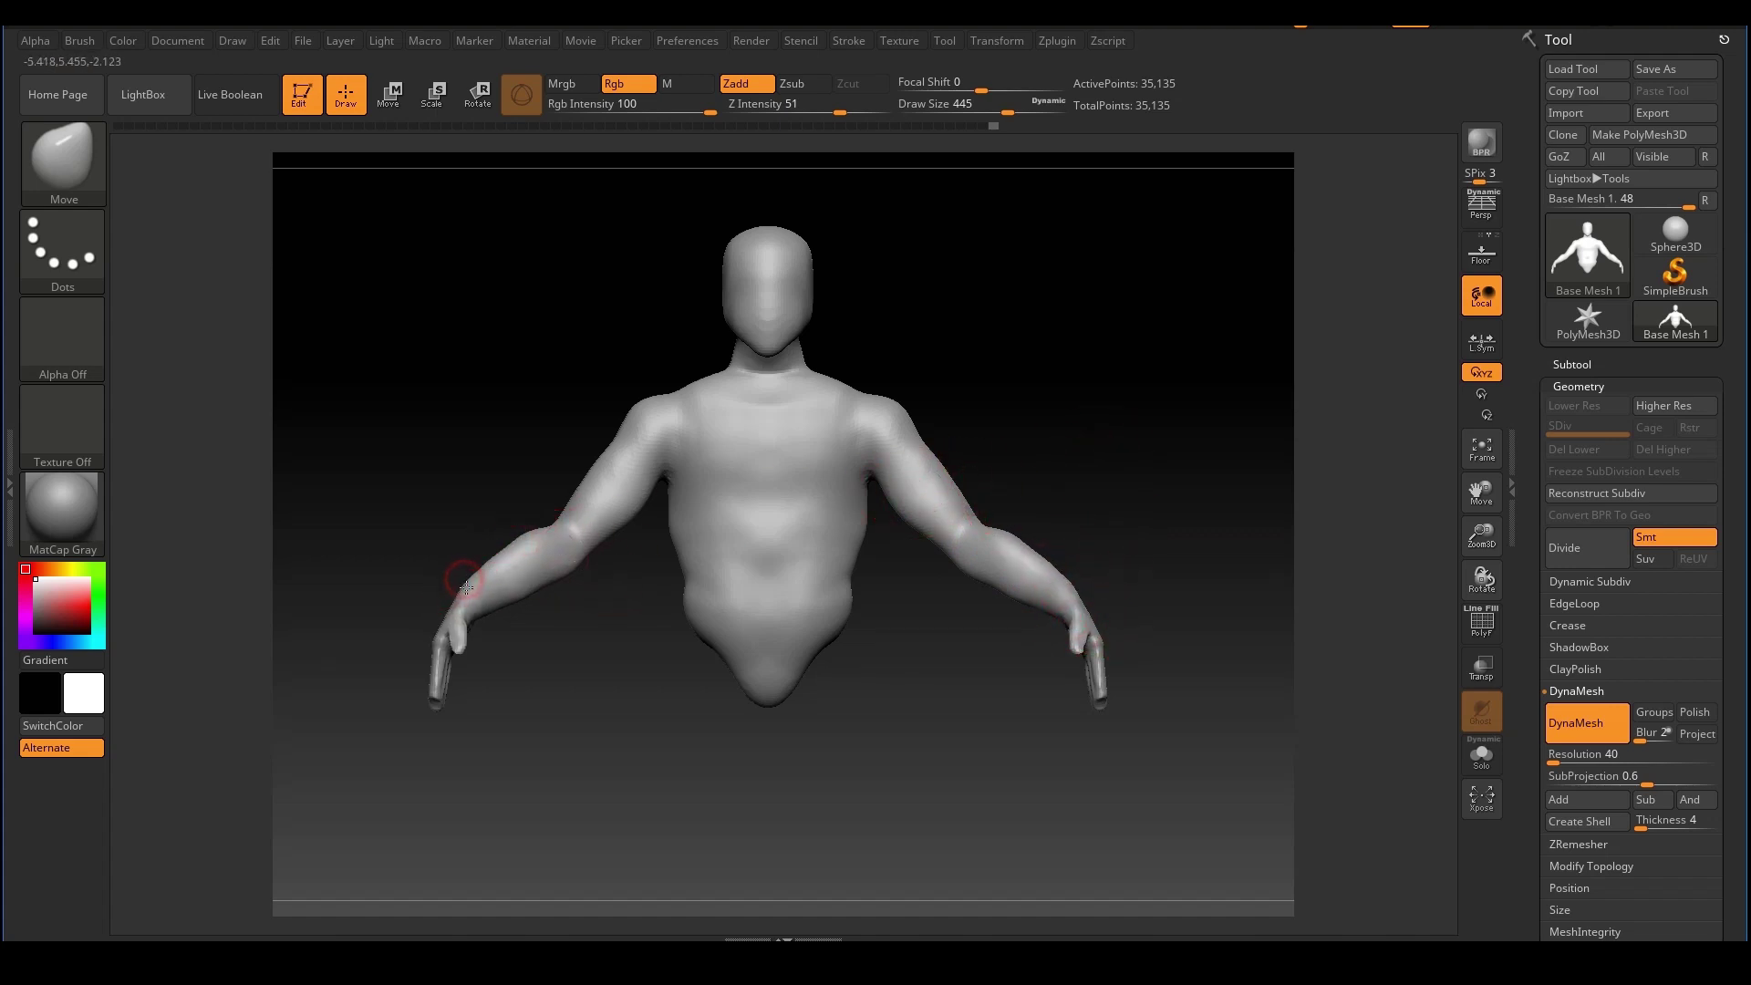
mouse_move(567, 657)
left_mouse_down()
mouse_move(586, 672)
mouse_move(444, 606)
mouse_move(559, 660)
mouse_move(544, 613)
left_mouse_up()
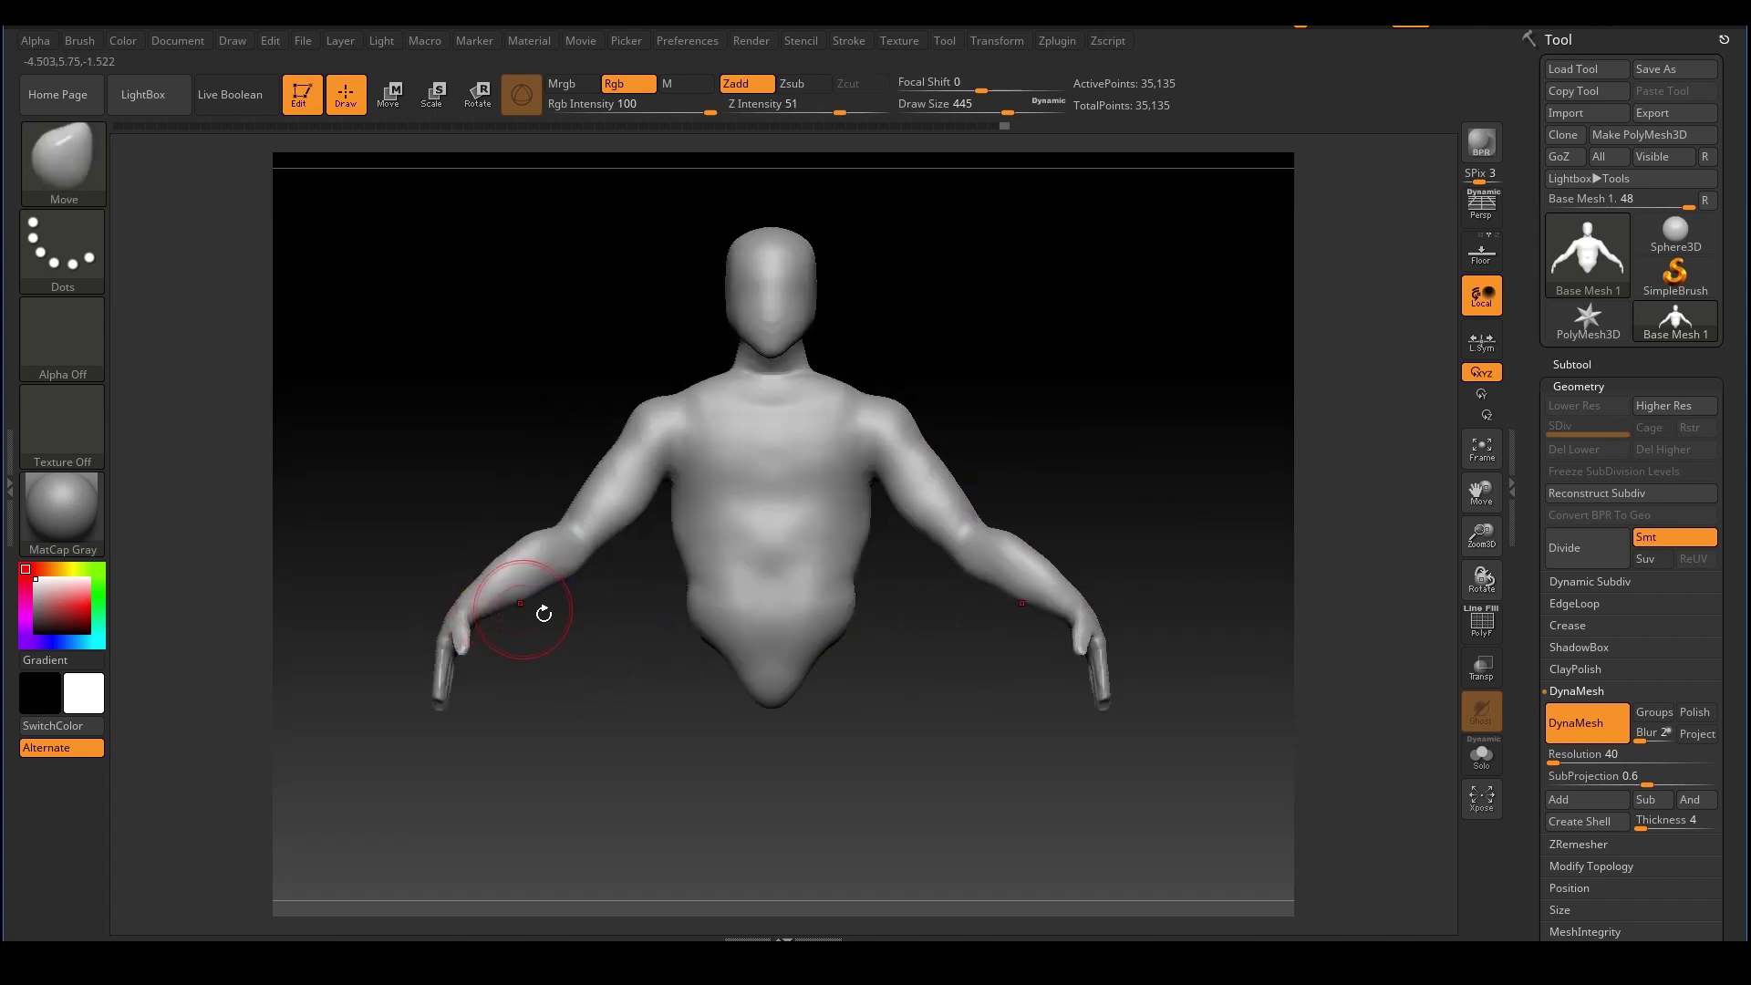
Adjust the overall forearm shape with the Move brush at draw size 977 and review the arms from the front
left_click_drag(1058, 393, 1006, 366, "alt")
key("s")
left_click_drag(555, 533, 467, 518)
key("s")
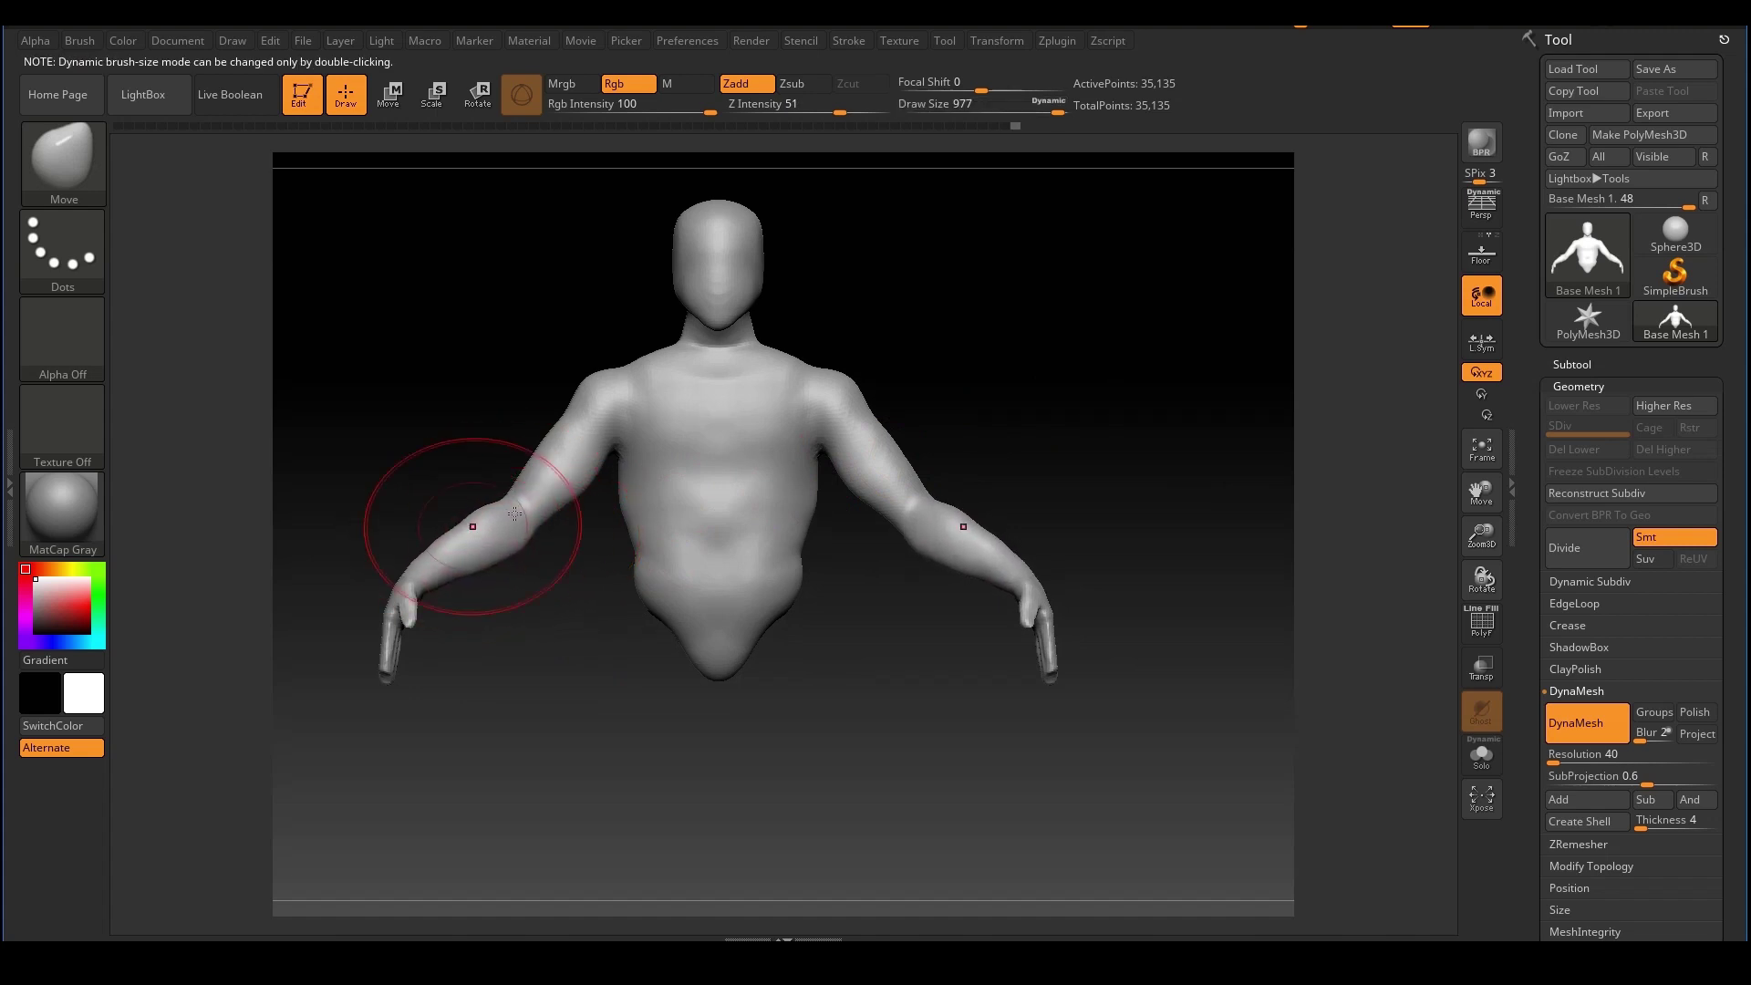
key("shift")
left_click_drag(1172, 417, 1248, 410, "alt")
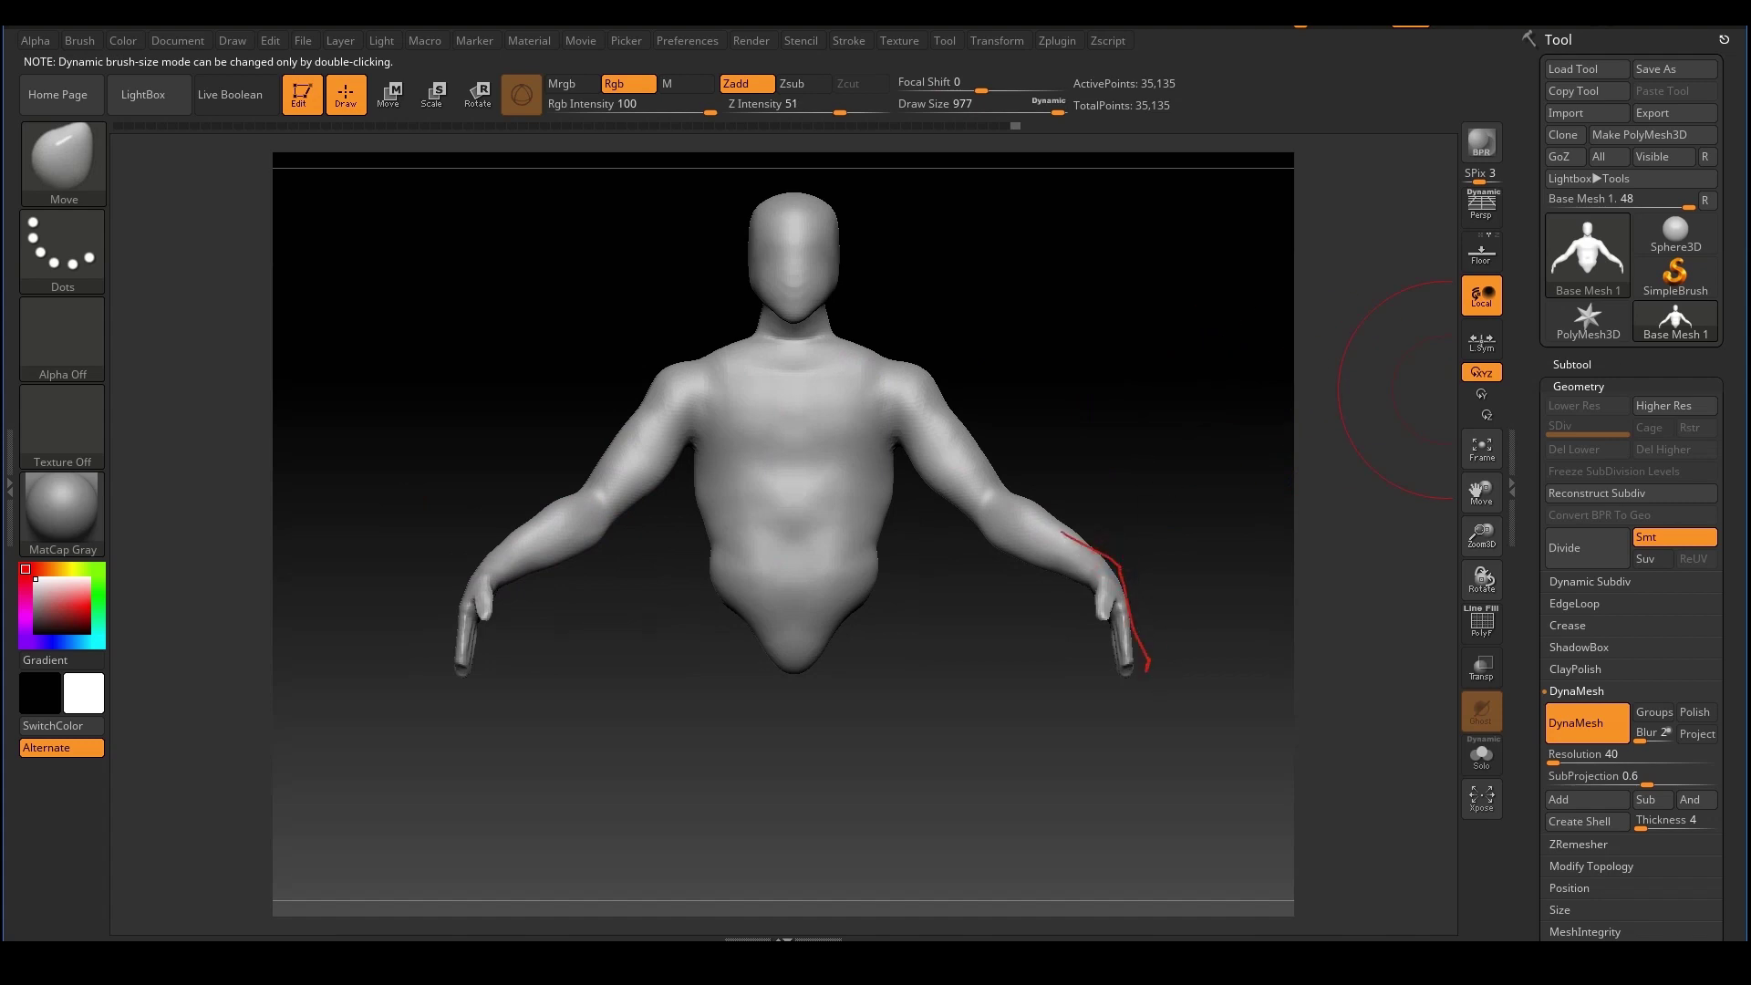
left_click_drag(1187, 482, 1114, 475, "alt")
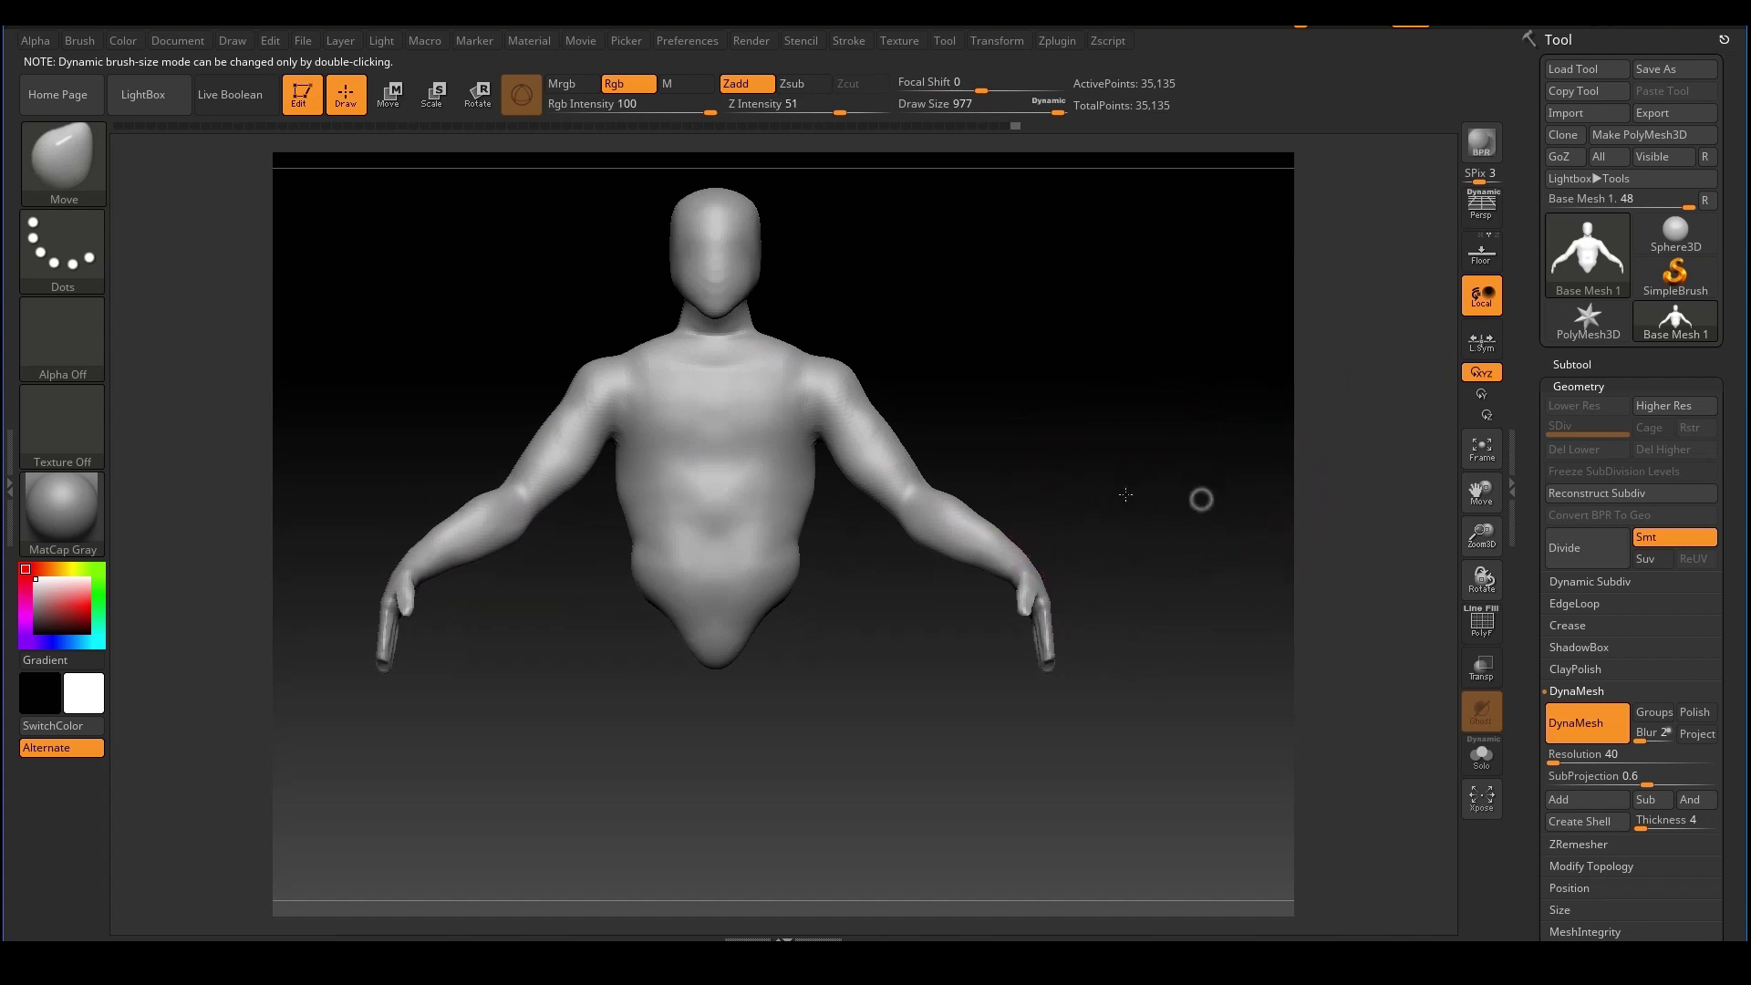
Mask the hands up to the wrists with the MaskLasso brush and invert the mask so only the hands stay editable
key("ctrl")
left_click(79, 176)
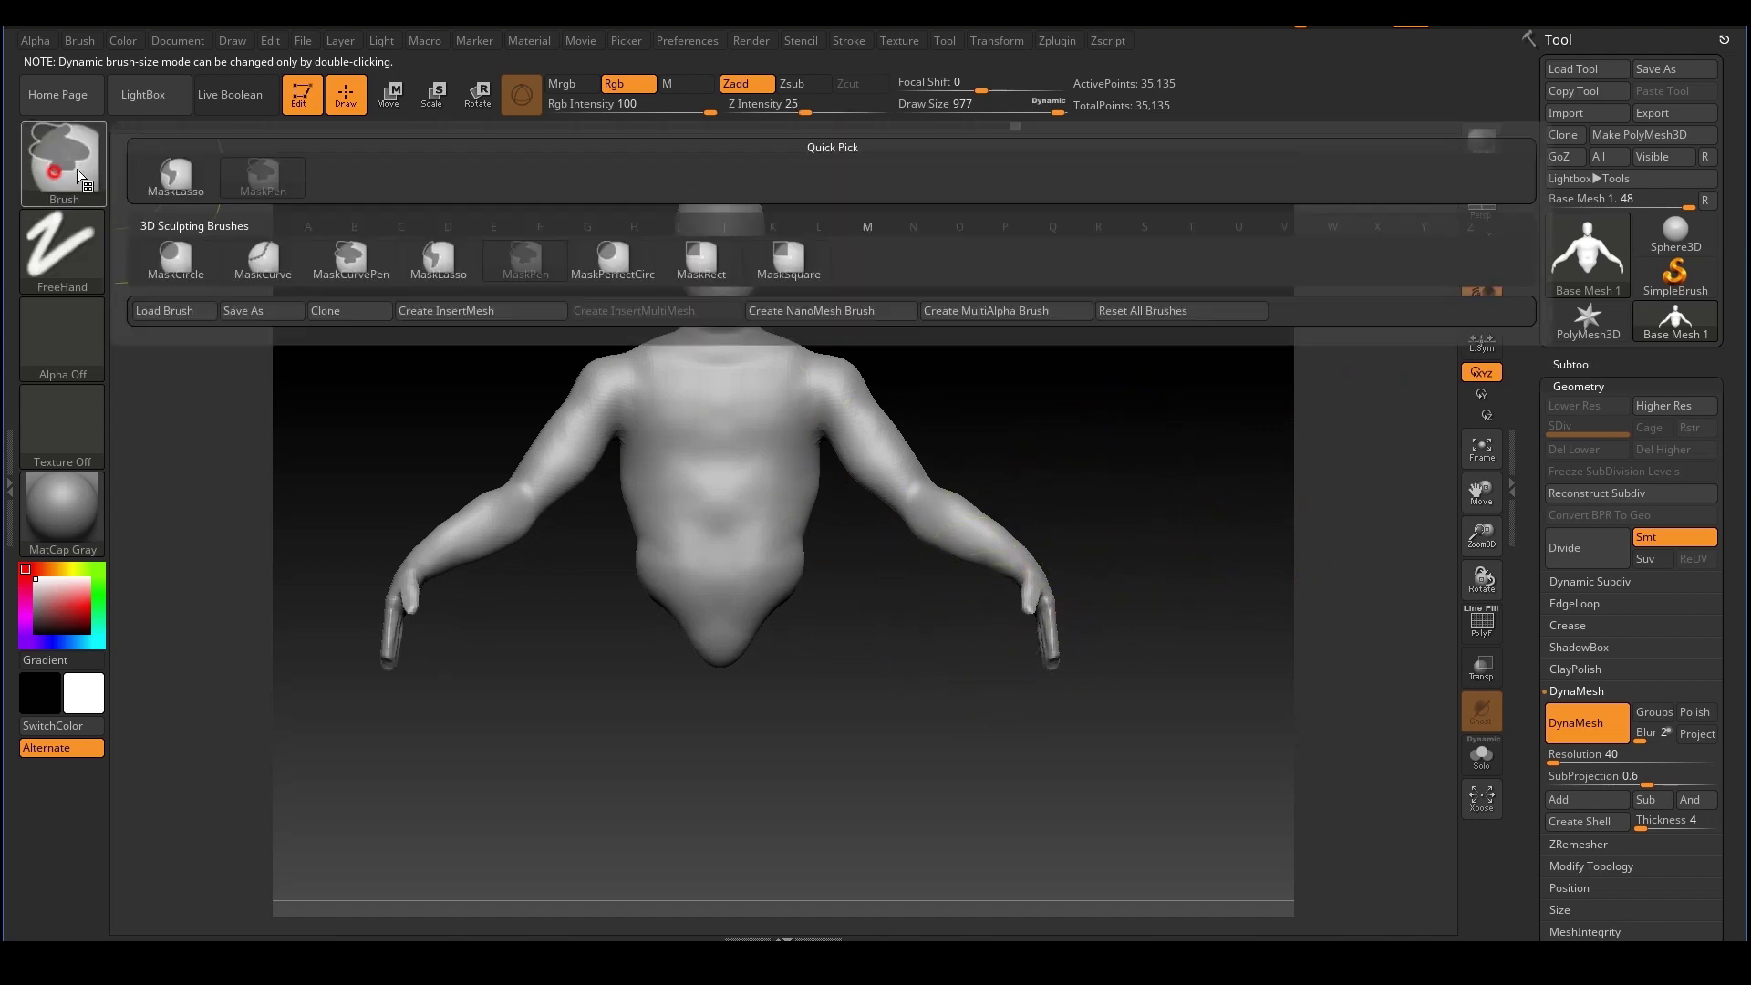
left_click(438, 260)
right_click_drag(1114, 594, 1125, 770, "ctrl")
mouse_move(1125, 770)
left_mouse_down("ctrl")
mouse_move(1270, 671)
mouse_move(1210, 565)
mouse_move(1130, 607)
left_mouse_up("ctrl")
right_click_drag(1258, 553, 1119, 580, "alt")
mouse_move(1184, 660)
left_mouse_down("ctrl")
mouse_move(1017, 594)
mouse_move(1007, 655)
left_mouse_up("ctrl")
right_click_drag(1181, 466, 1214, 449, "alt")
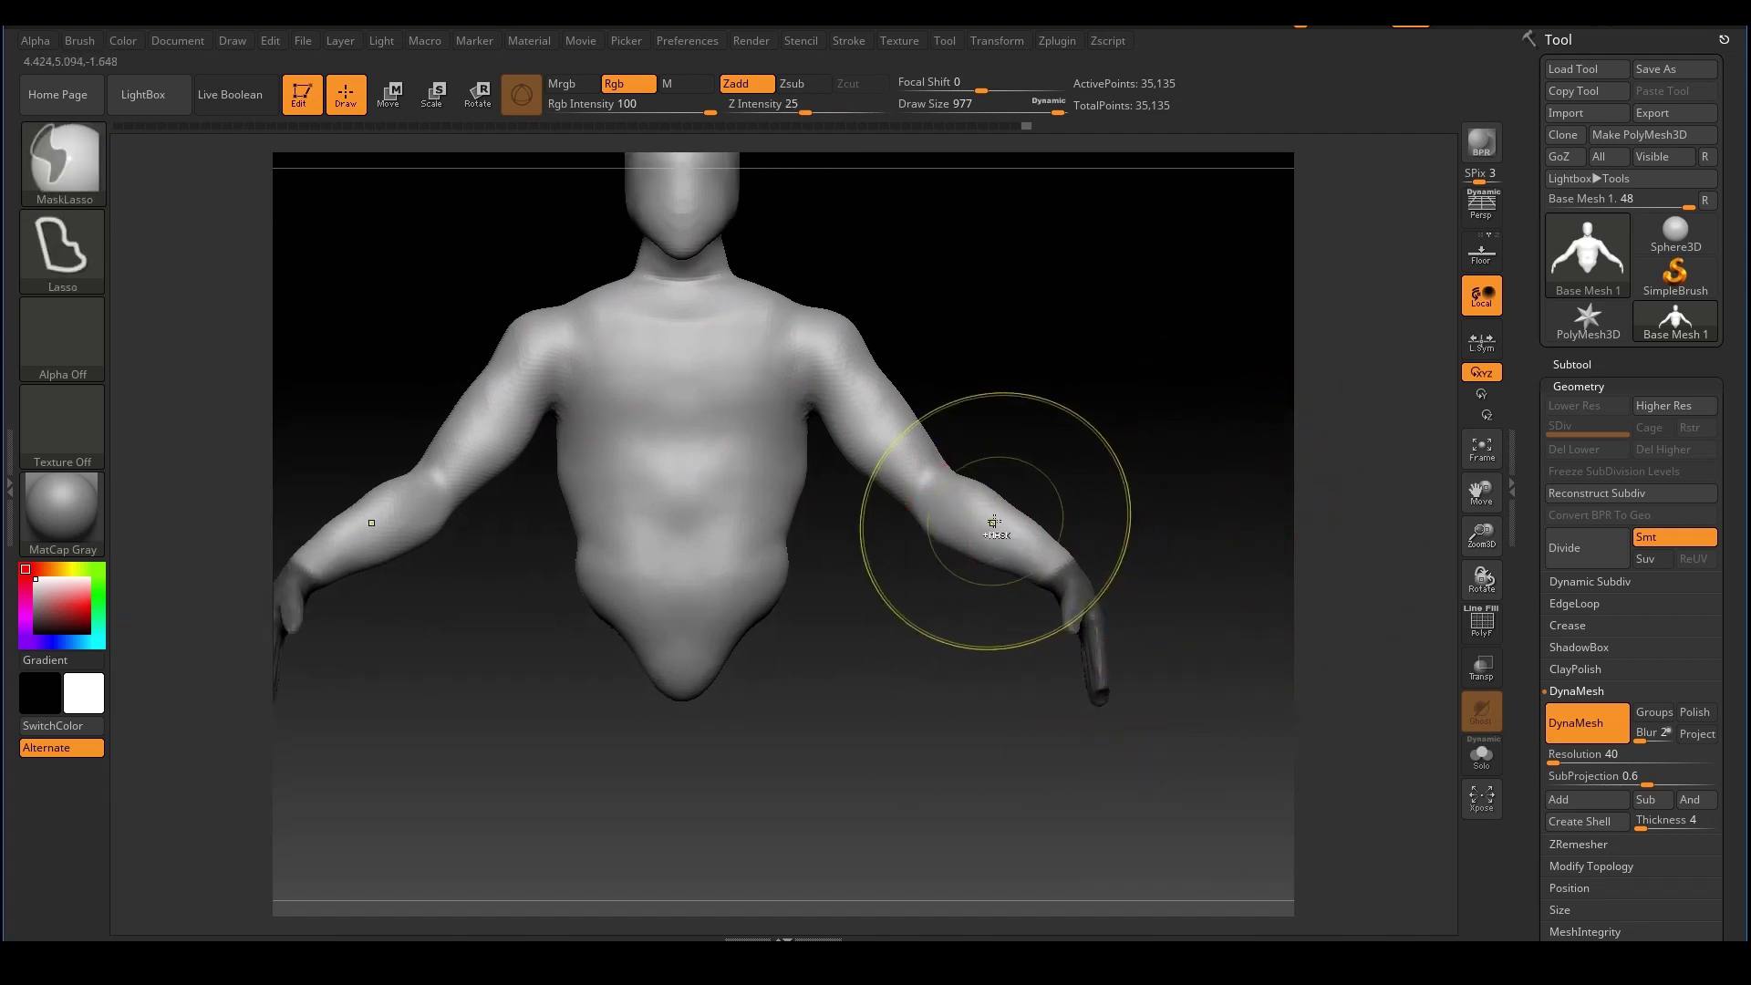
right_click_drag(1204, 559, 1154, 591, "ctrl")
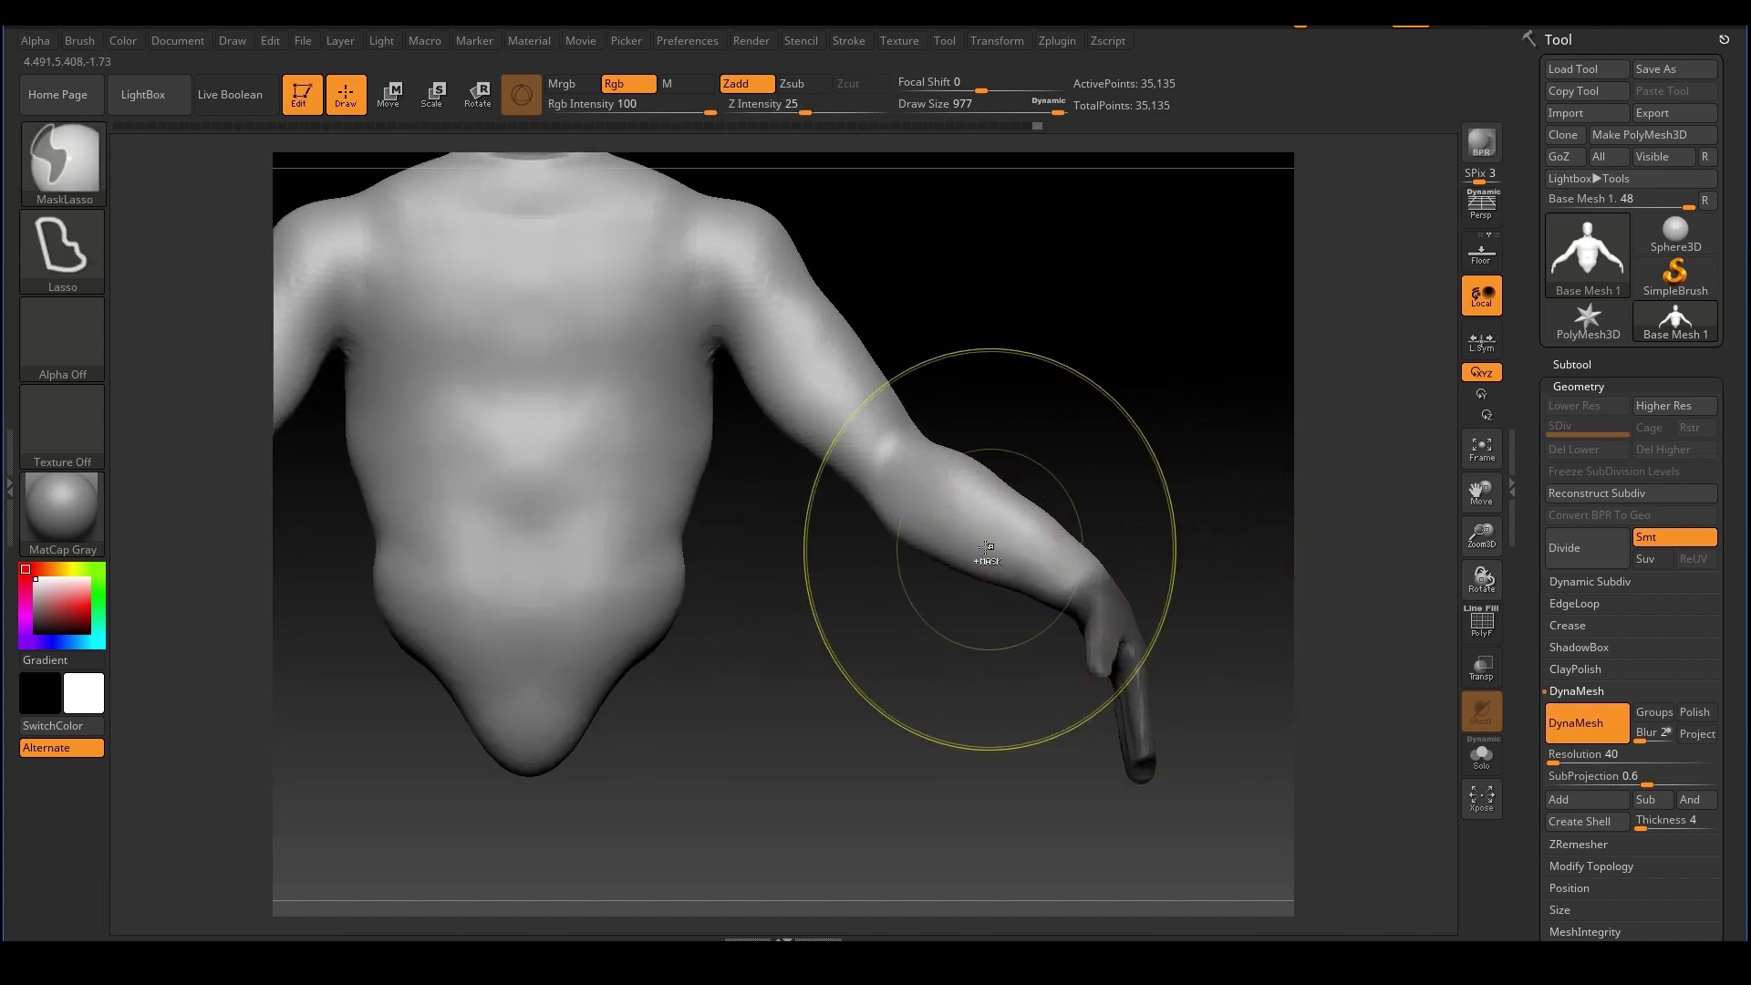
right_click_drag(1161, 511, 1100, 498, "alt")
left_click(1100, 441, "ctrl")
Switch to Scale mode and center the transform gizmo on the unmasked hand
right_click_drag(1165, 596, 1228, 516, "ctrl")
key("e")
right_click_drag(1228, 438, 1110, 421, "alt")
mouse_move(1167, 505)
right_mouse_down("ctrl")
mouse_move(1195, 524)
mouse_move(1181, 487)
right_mouse_up("ctrl")
right_click_drag(1001, 453, 1003, 484, "ctrl")
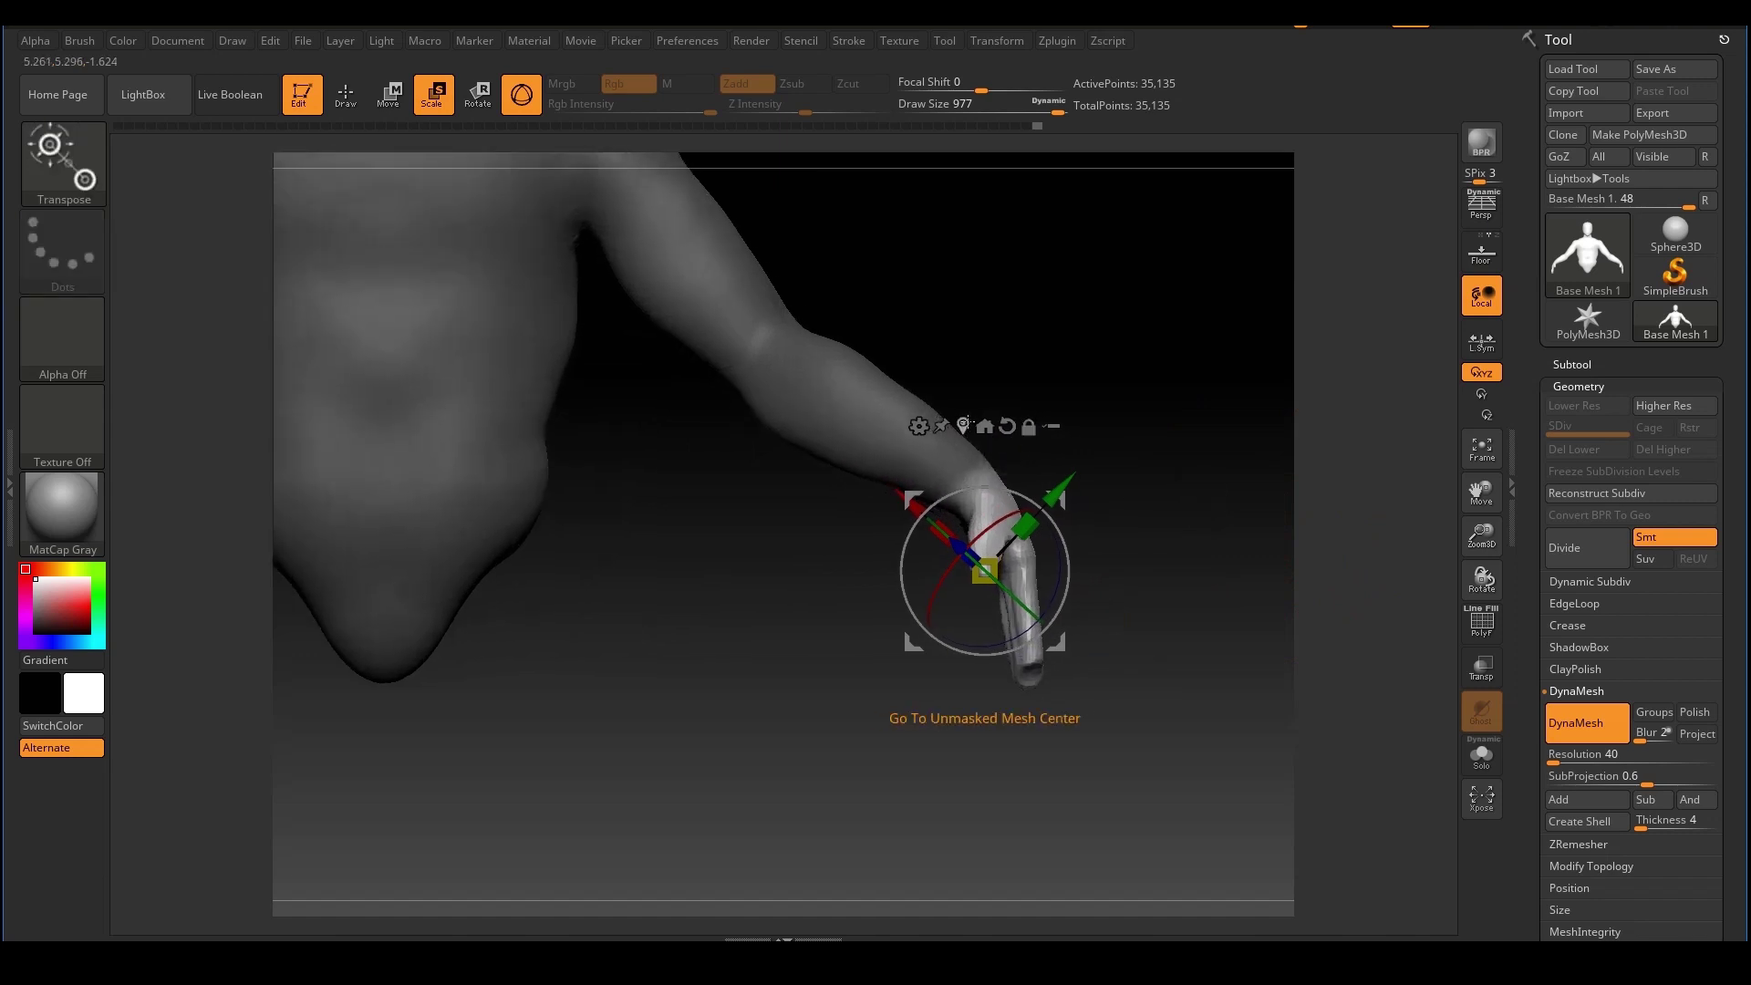
left_click(964, 425)
Rotate the hands outward about the gizmo's Z axis to follow the direction of the forearms
right_click_drag(1202, 501, 1219, 474, "alt")
right_click_drag(1219, 473, 1076, 539)
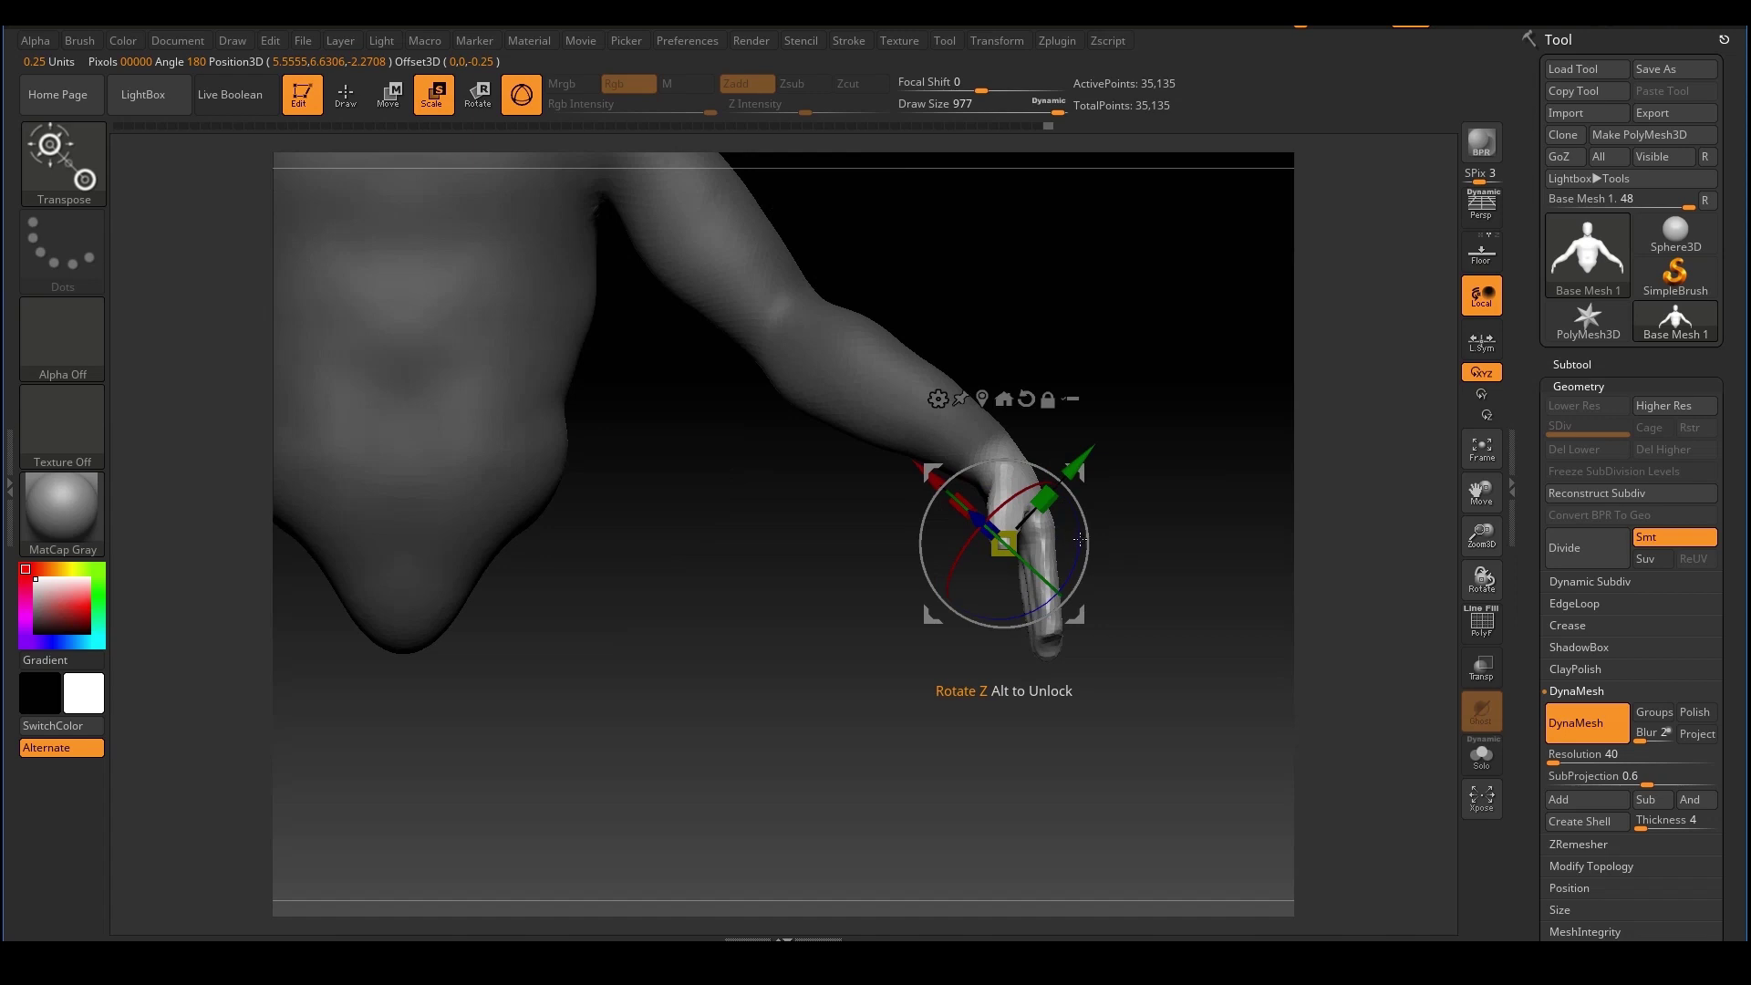
left_click_drag(1080, 540, 1096, 465)
Fine-tune the hand's placement and angle from the side with the gizmo so it continues the forearm
right_click_drag(1069, 396, 1174, 389, "ctrl")
right_click_drag(839, 648, 1154, 630)
right_click_drag(1185, 457, 910, 481, "alt")
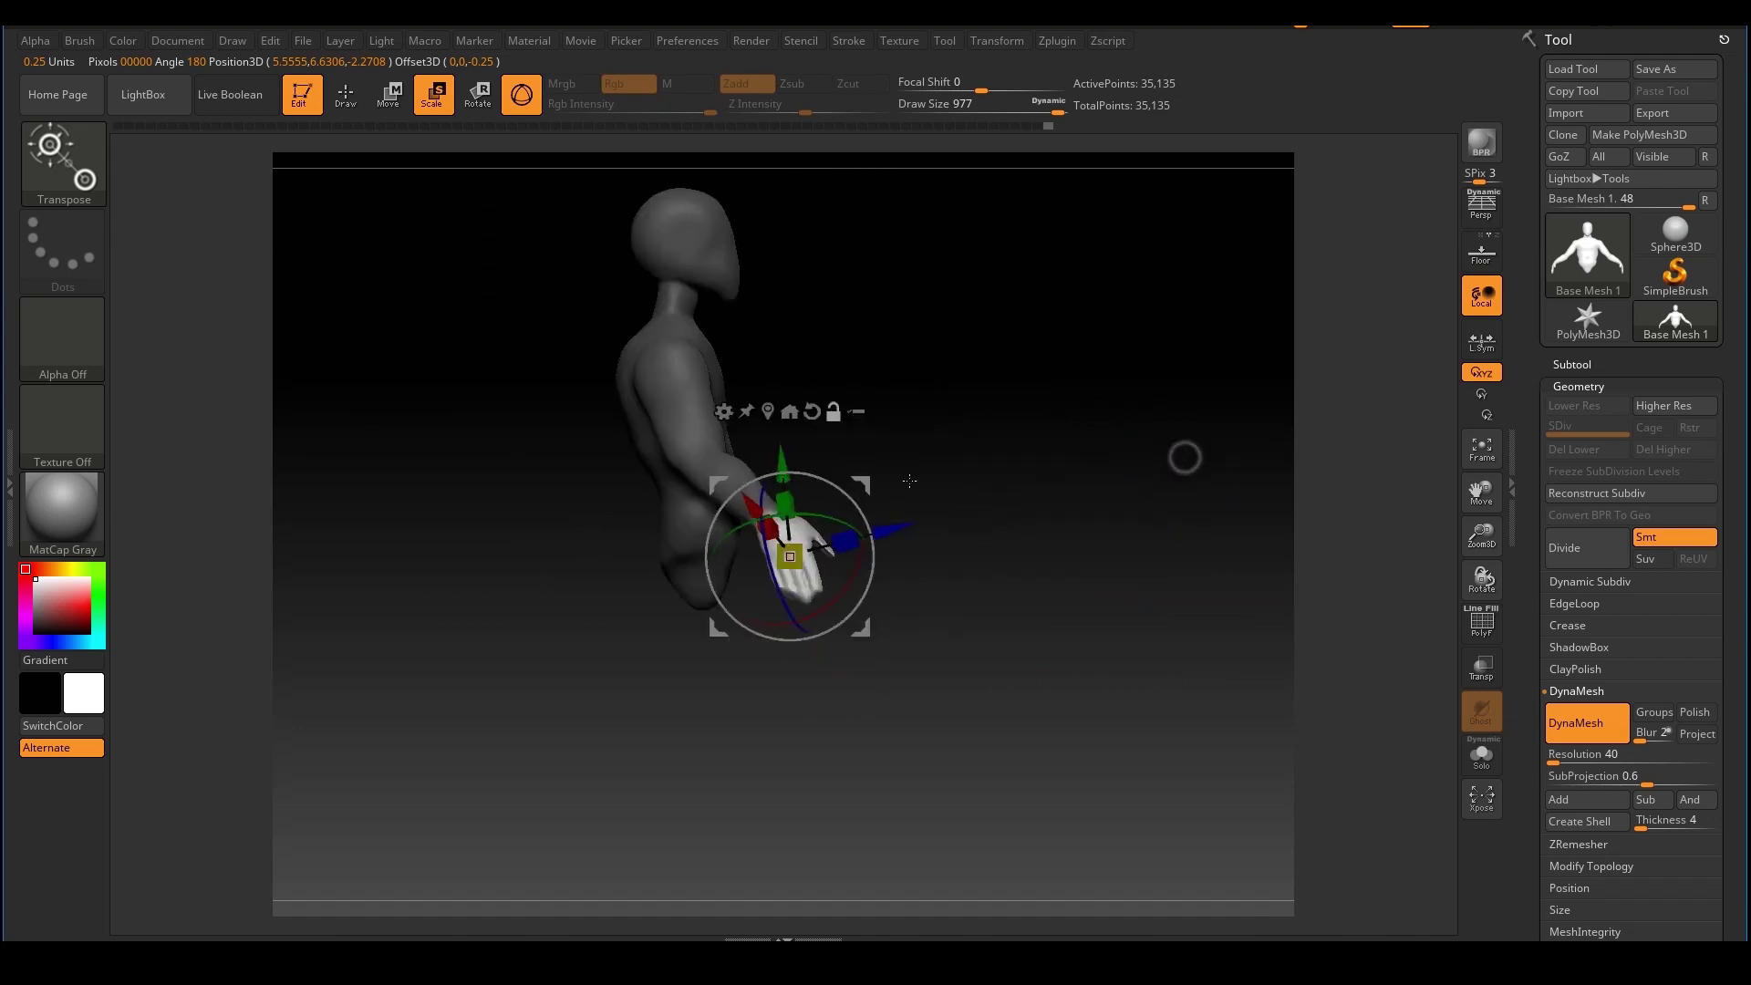
right_click_drag(1048, 520, 1035, 589, "ctrl")
left_click_drag(824, 516, 843, 519)
mouse_move(842, 593)
left_mouse_down()
mouse_move(860, 583)
mouse_move(838, 597)
left_mouse_up()
left_click_drag(864, 485, 882, 521)
mouse_move(1127, 448)
left_mouse_down()
mouse_move(1047, 451)
mouse_move(1105, 444)
left_mouse_up()
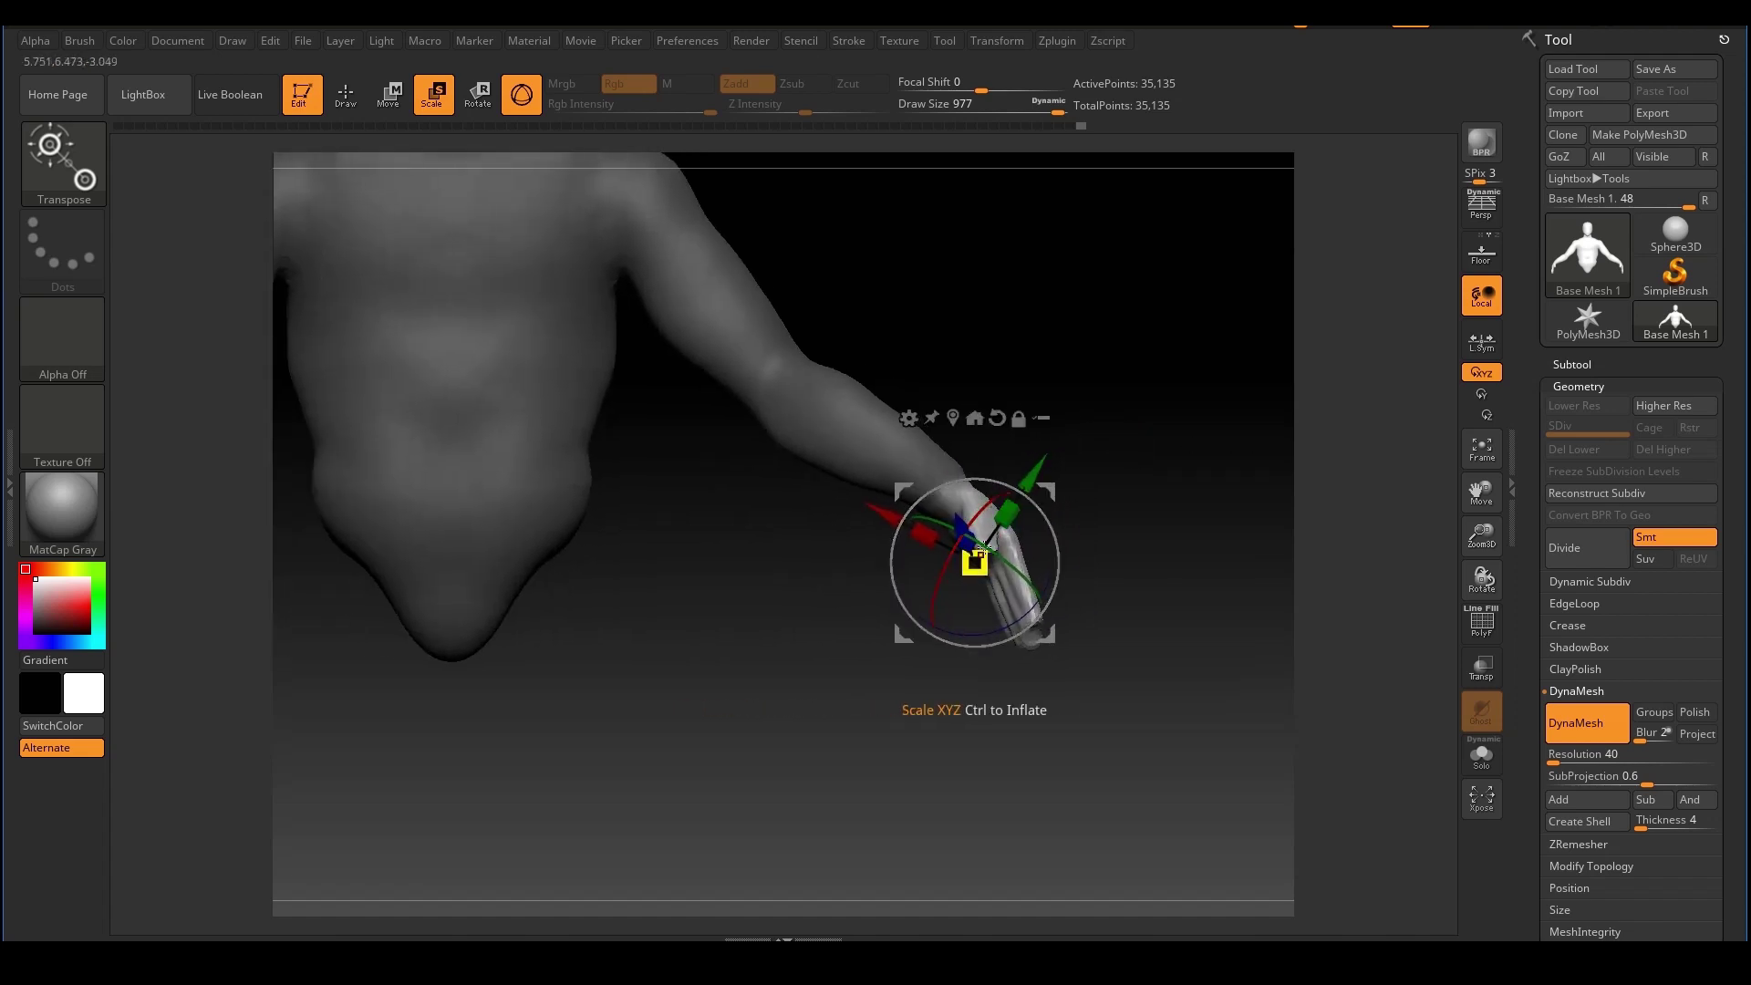
Refine the hand's angle and placement at the wrist with the gizmo, checking it from the front and the side
left_click_drag(974, 567, 977, 593)
key("ctrl+z")
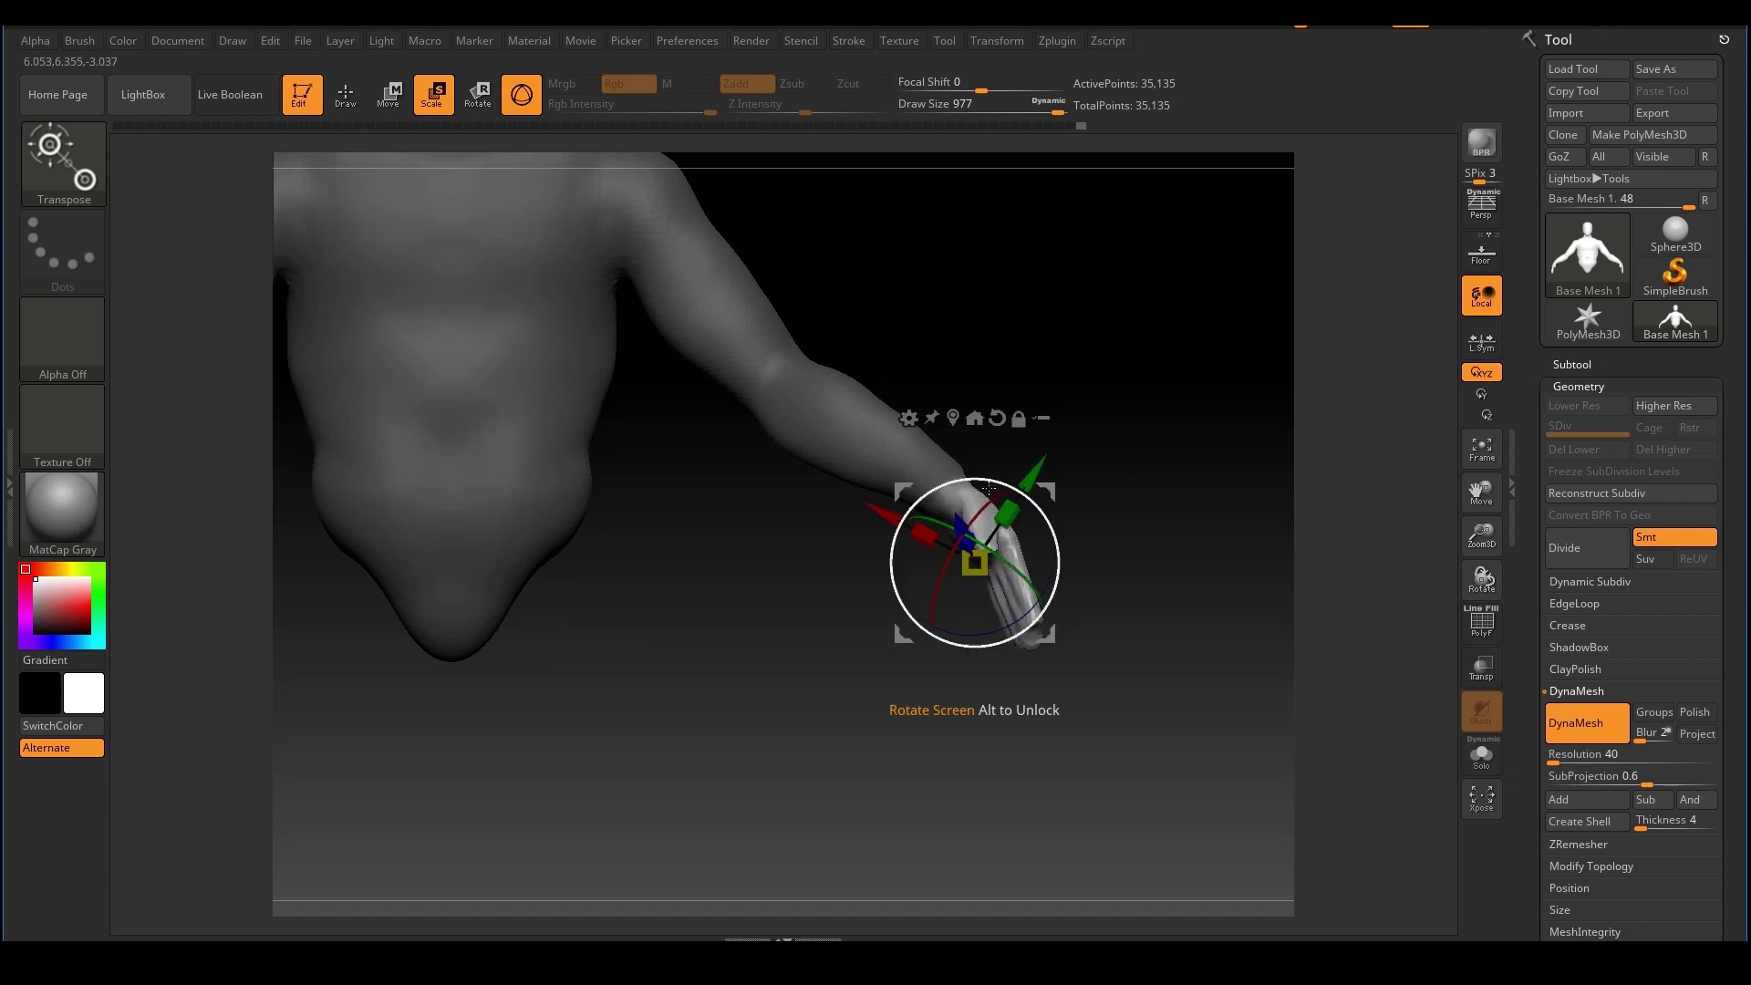
left_click_drag(986, 512, 1019, 584)
left_click_drag(1029, 476, 1034, 470)
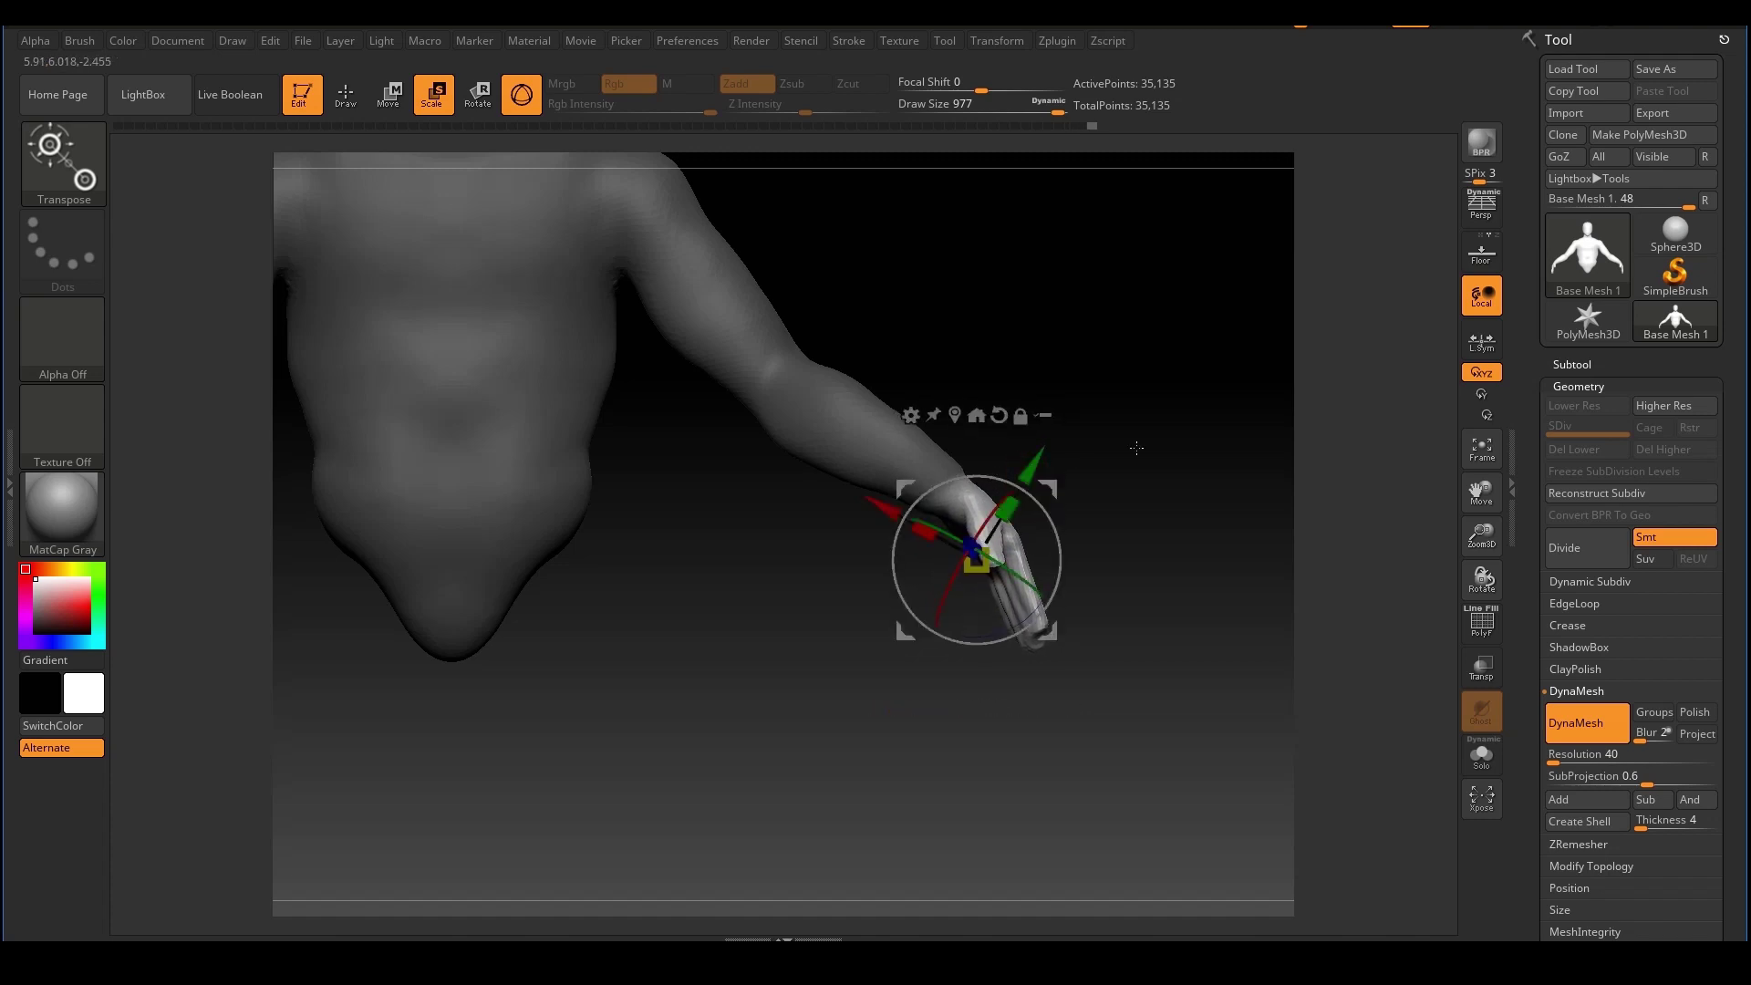
left_click_drag(1213, 440, 1126, 435)
left_click_drag(1031, 515, 981, 603)
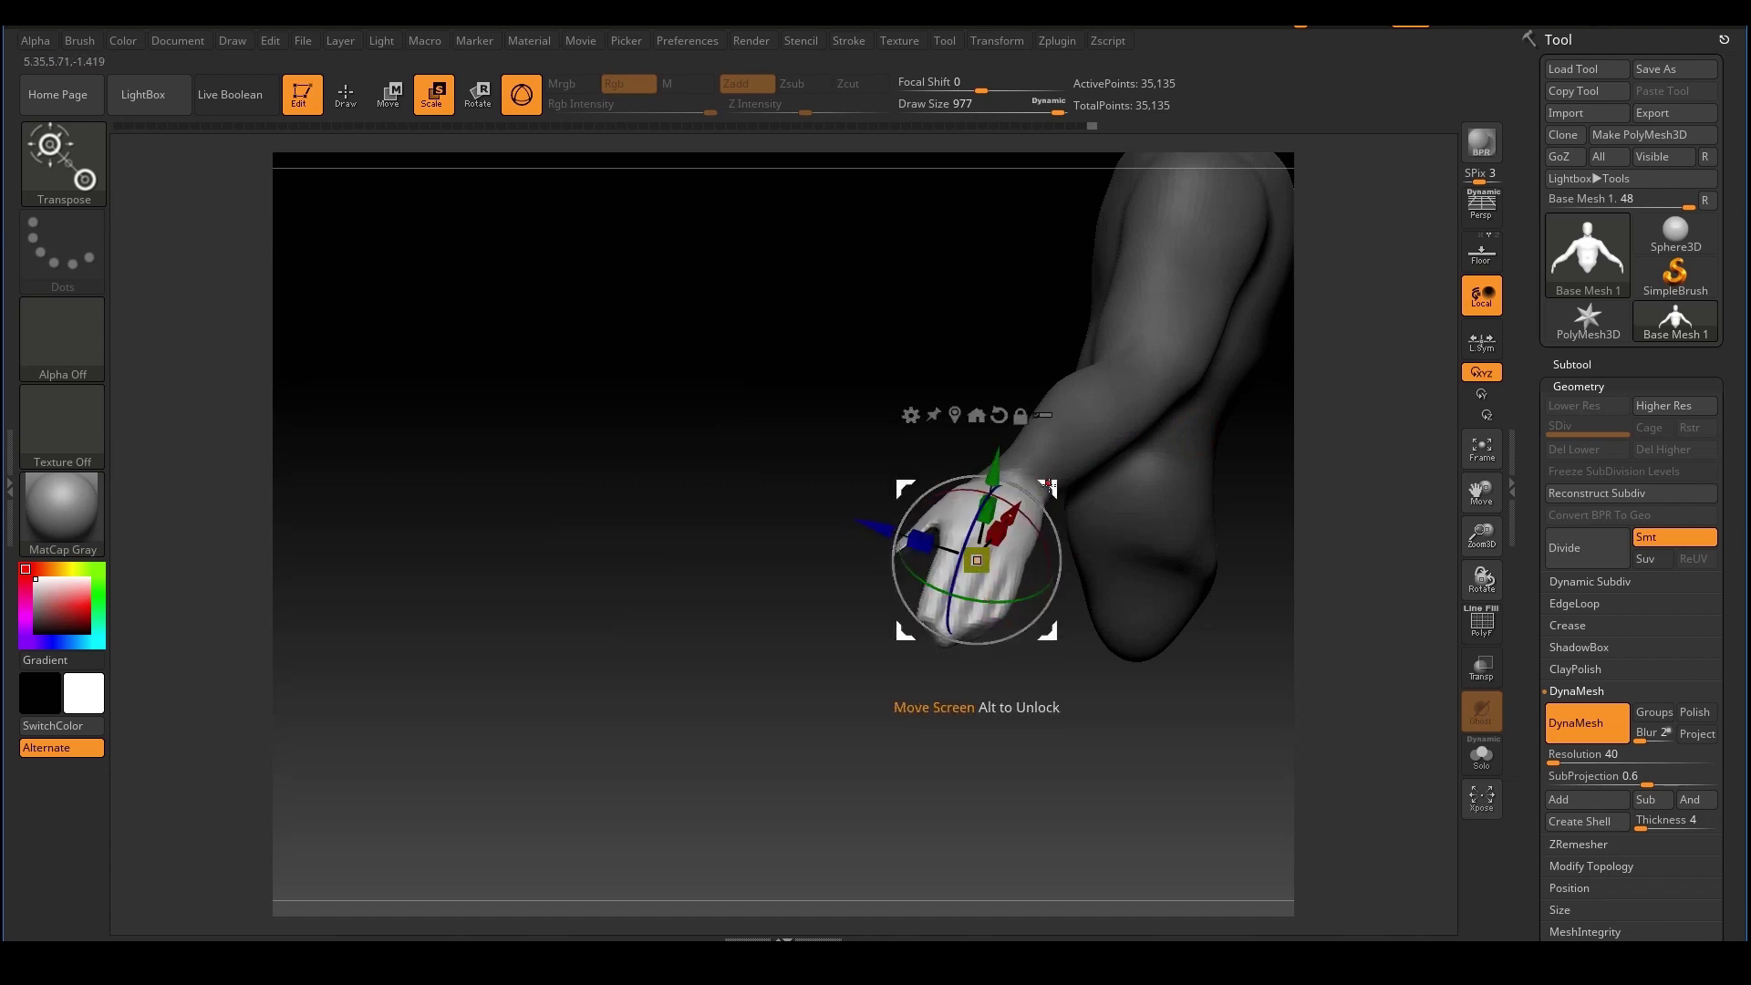
left_click_drag(1053, 489, 1047, 489)
Return to Draw mode, clear the hand mask and remesh the body with DynaMesh
mouse_move(1205, 710)
left_mouse_down("shift")
mouse_move(1293, 655)
mouse_move(1268, 548)
mouse_move(1336, 565)
left_mouse_up("shift")
left_click(352, 100)
mouse_move(1192, 376)
left_mouse_down("ctrl")
mouse_move(1280, 438)
mouse_move(1152, 485)
left_mouse_up("ctrl")
Set the Move brush's draw size to 517
key("s")
left_click_drag(1201, 460, 971, 530)
key("s")
mouse_move(1184, 548)
left_mouse_down("shift")
mouse_move(1259, 528)
mouse_move(1279, 495)
left_mouse_up("shift")
left_click_drag(1197, 447, 1174, 403)
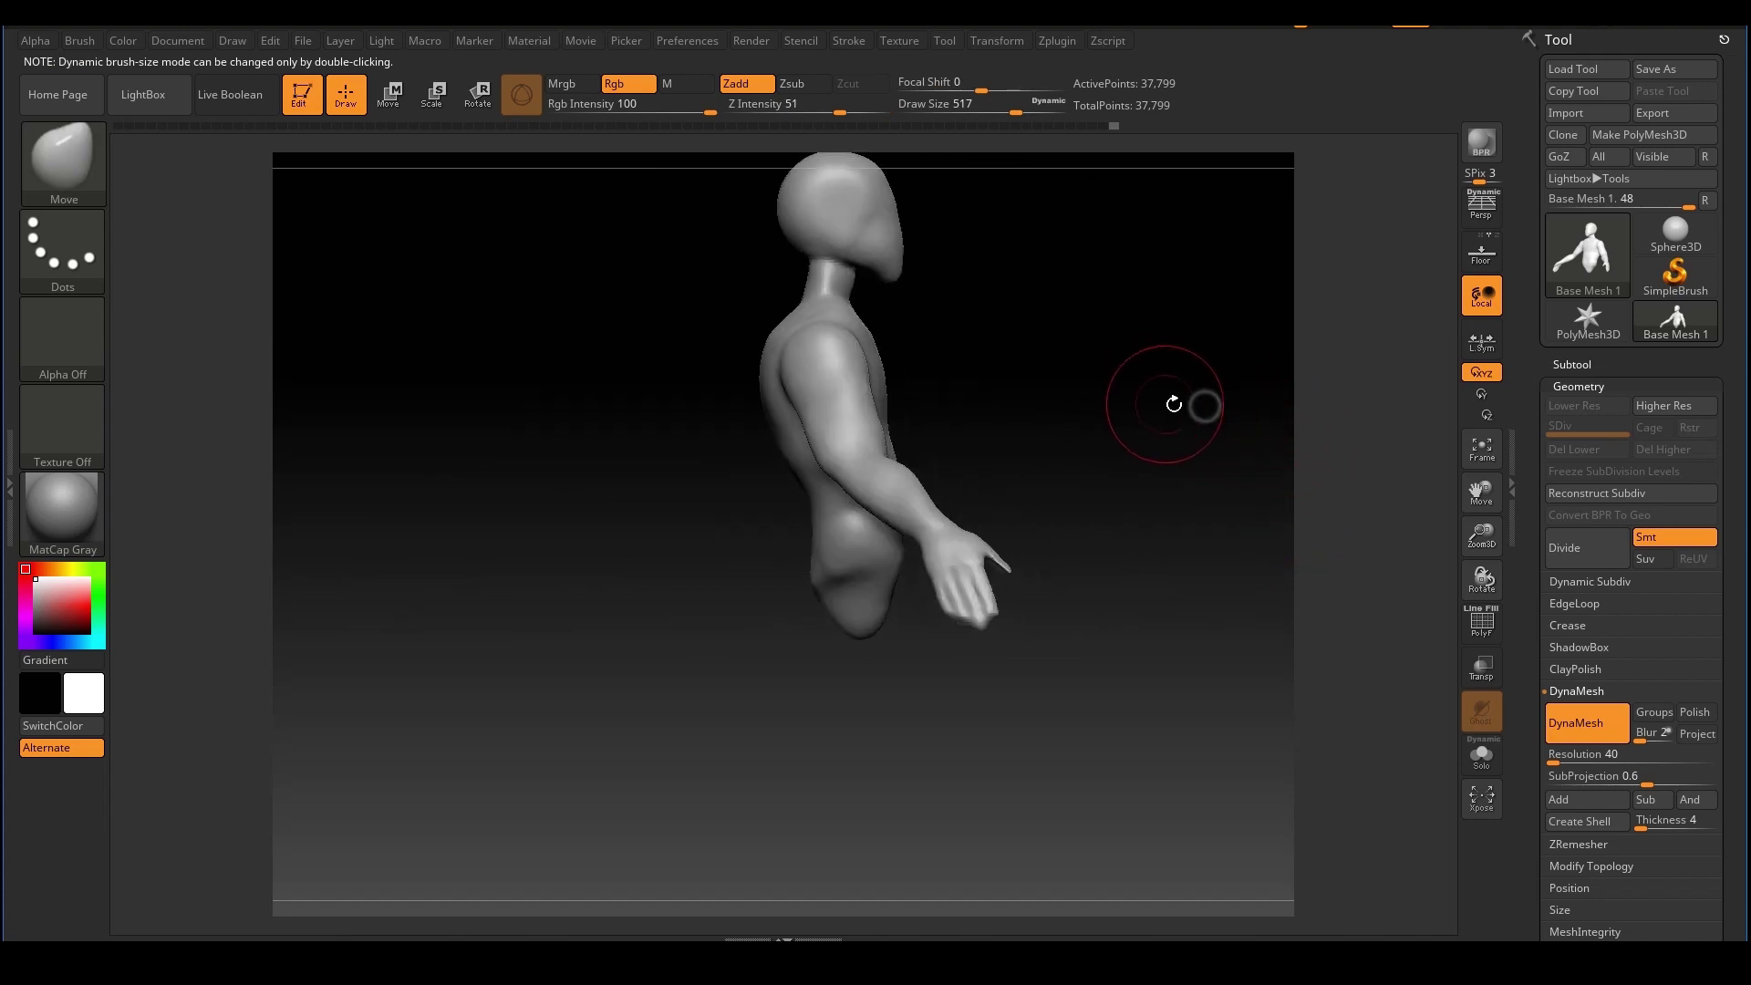
Mask the forearms and hands up to the elbows with MaskLasso, soften the mask edge and invert the mask
mouse_move(1238, 460)
left_mouse_down()
mouse_move(1220, 474)
mouse_move(1153, 453)
mouse_move(1194, 405)
left_mouse_up()
mouse_move(1020, 672)
left_mouse_down("ctrl")
mouse_move(1186, 458)
mouse_move(1030, 422)
mouse_move(944, 497)
left_mouse_up("ctrl")
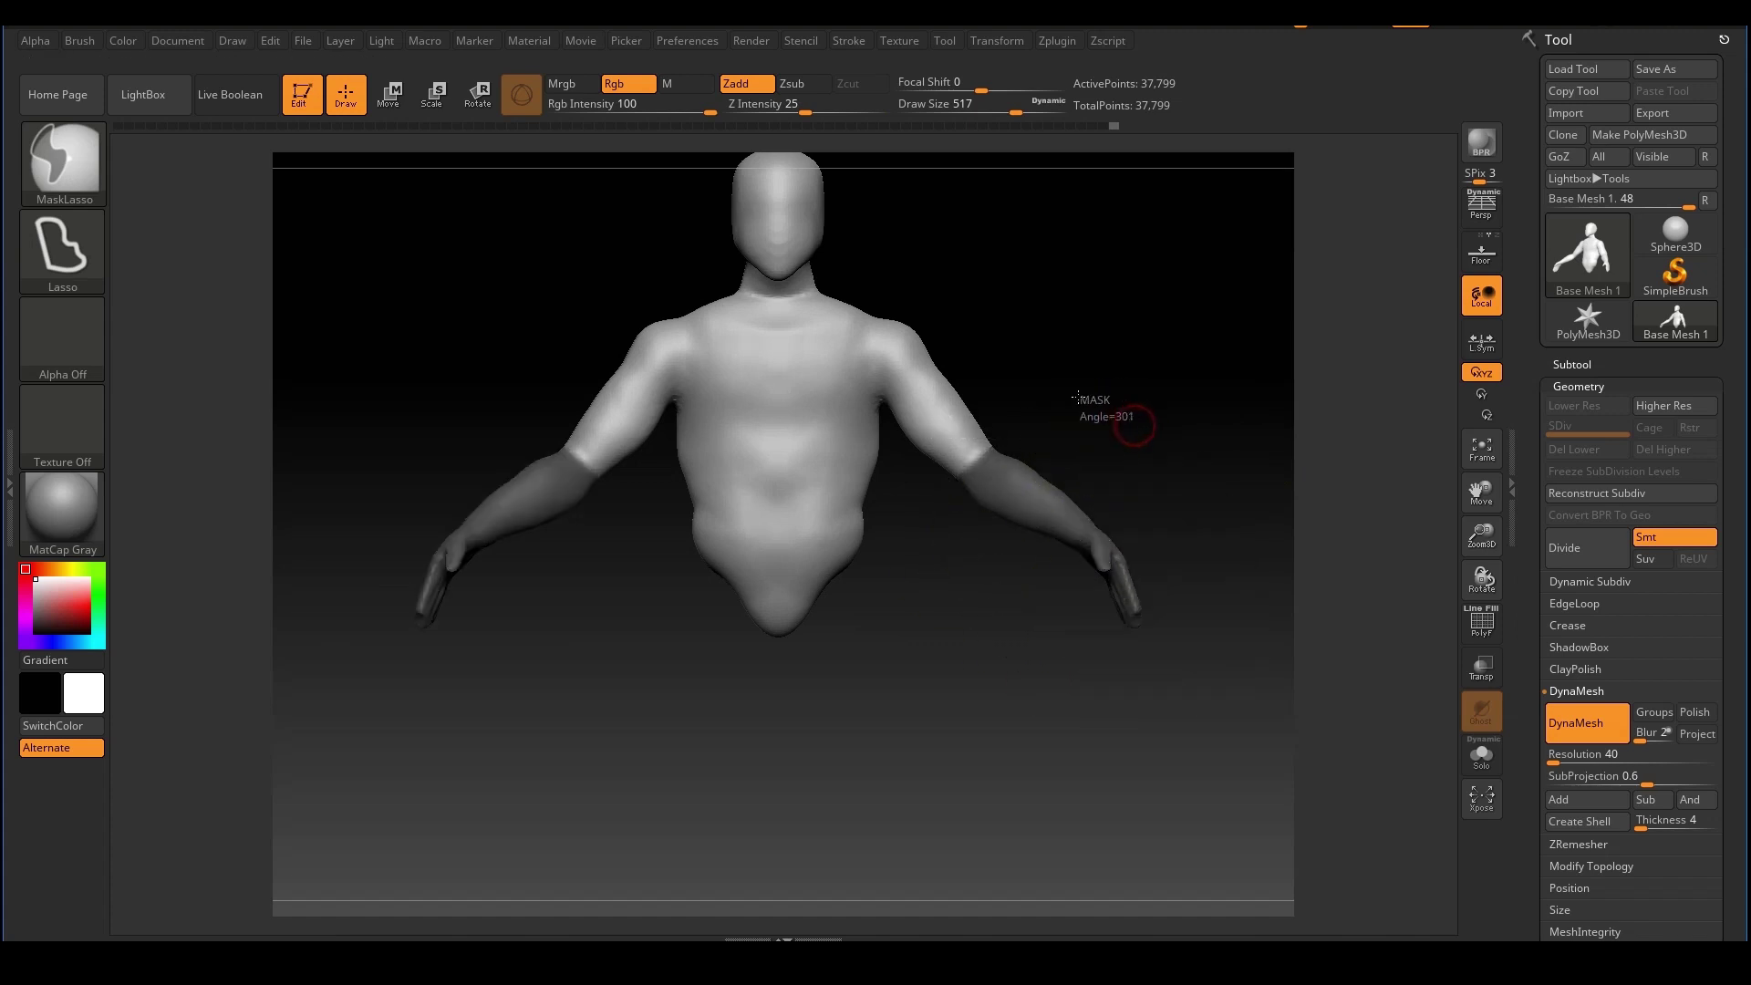
mouse_move(1016, 384)
left_mouse_down("ctrl+alt")
mouse_move(945, 487)
mouse_move(958, 456)
left_mouse_up("ctrl+alt")
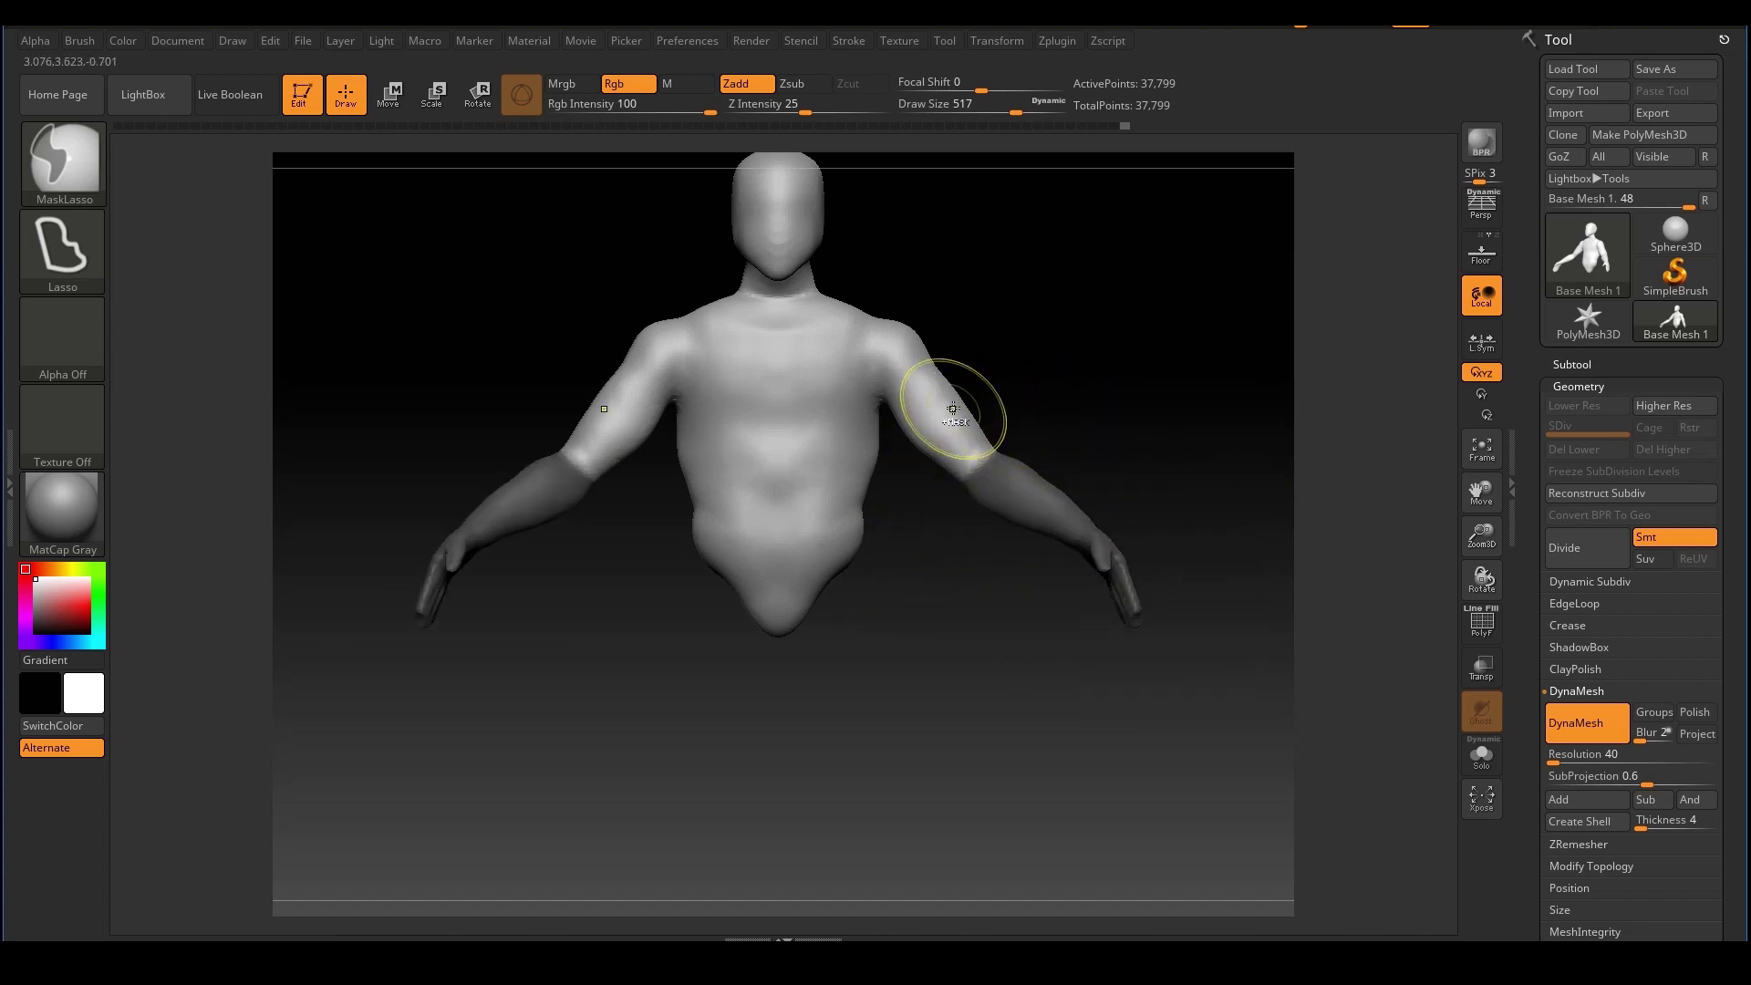
left_click(953, 419, "ctrl")
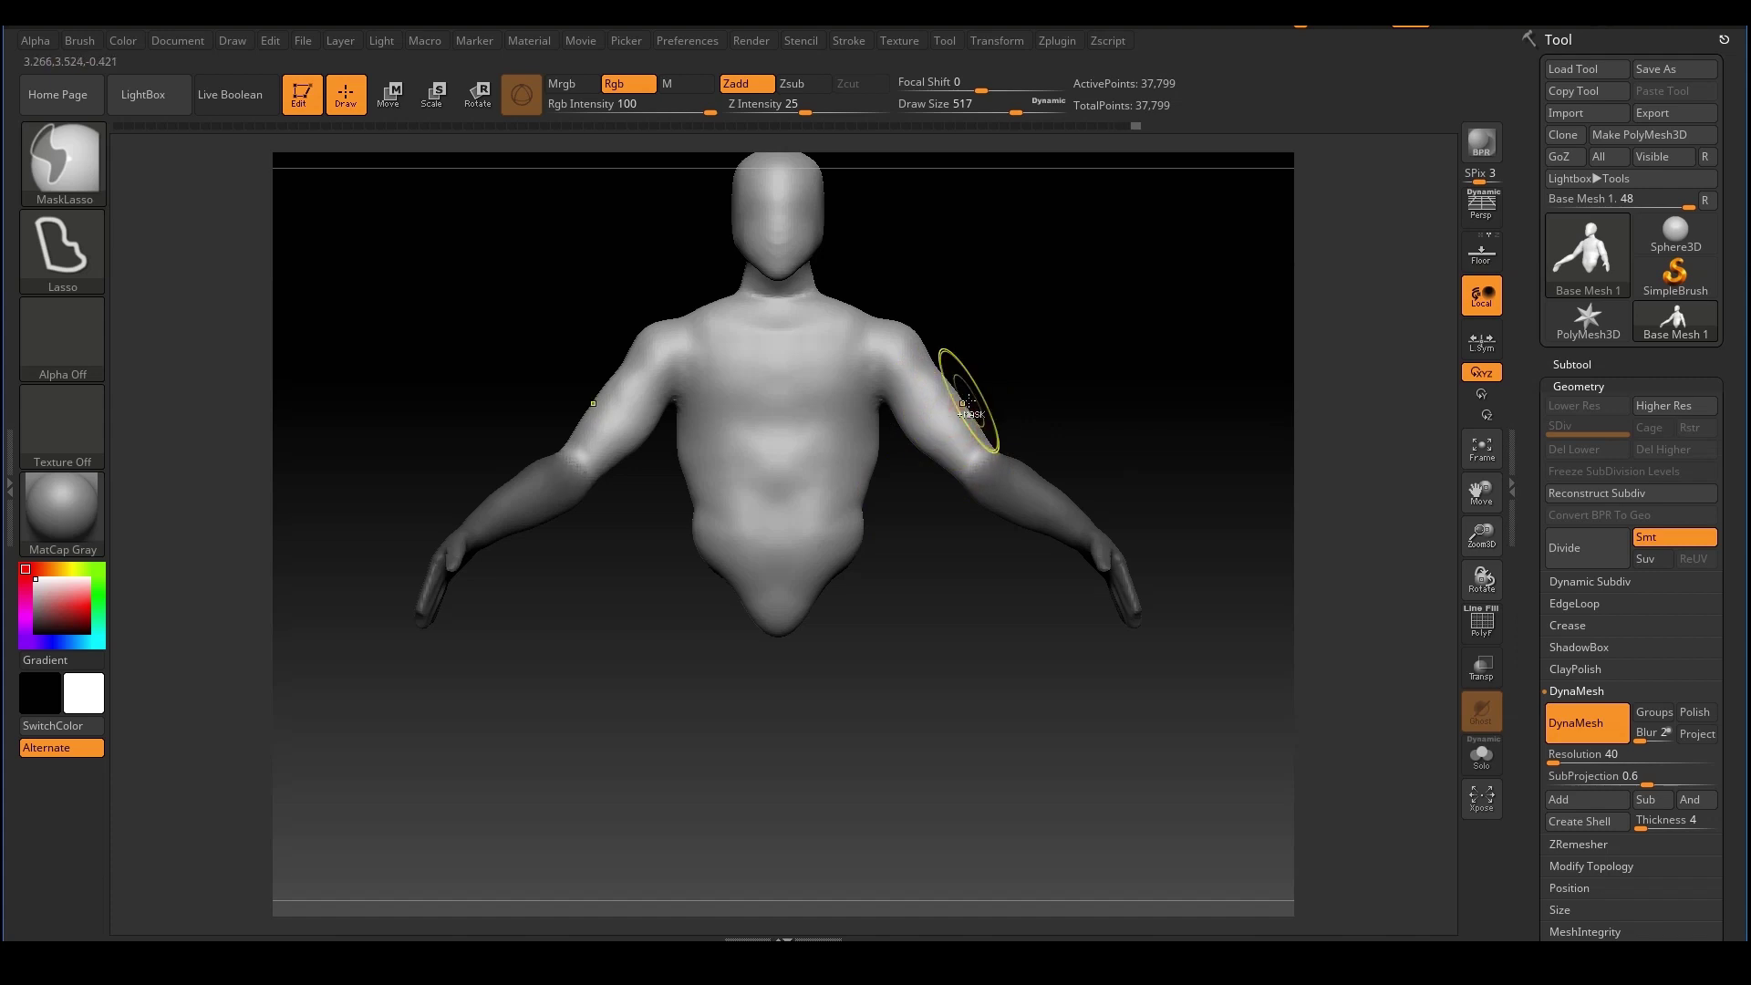
left_click(969, 403, "ctrl")
left_click_drag(1101, 353, 1112, 410, "alt")
left_click(1120, 380, "ctrl")
left_click(1107, 388, "ctrl")
Switch to Scale mode to bring up the transform gizmo for the unmasked forearms
right_click_drag(1112, 410, 1140, 469, "ctrl")
right_click_drag(1141, 470, 950, 482, "alt")
right_click_drag(1044, 441, 1054, 440, "ctrl")
right_click_drag(1075, 438, 1106, 450, "alt")
right_click_drag(1073, 373, 1121, 476, "alt")
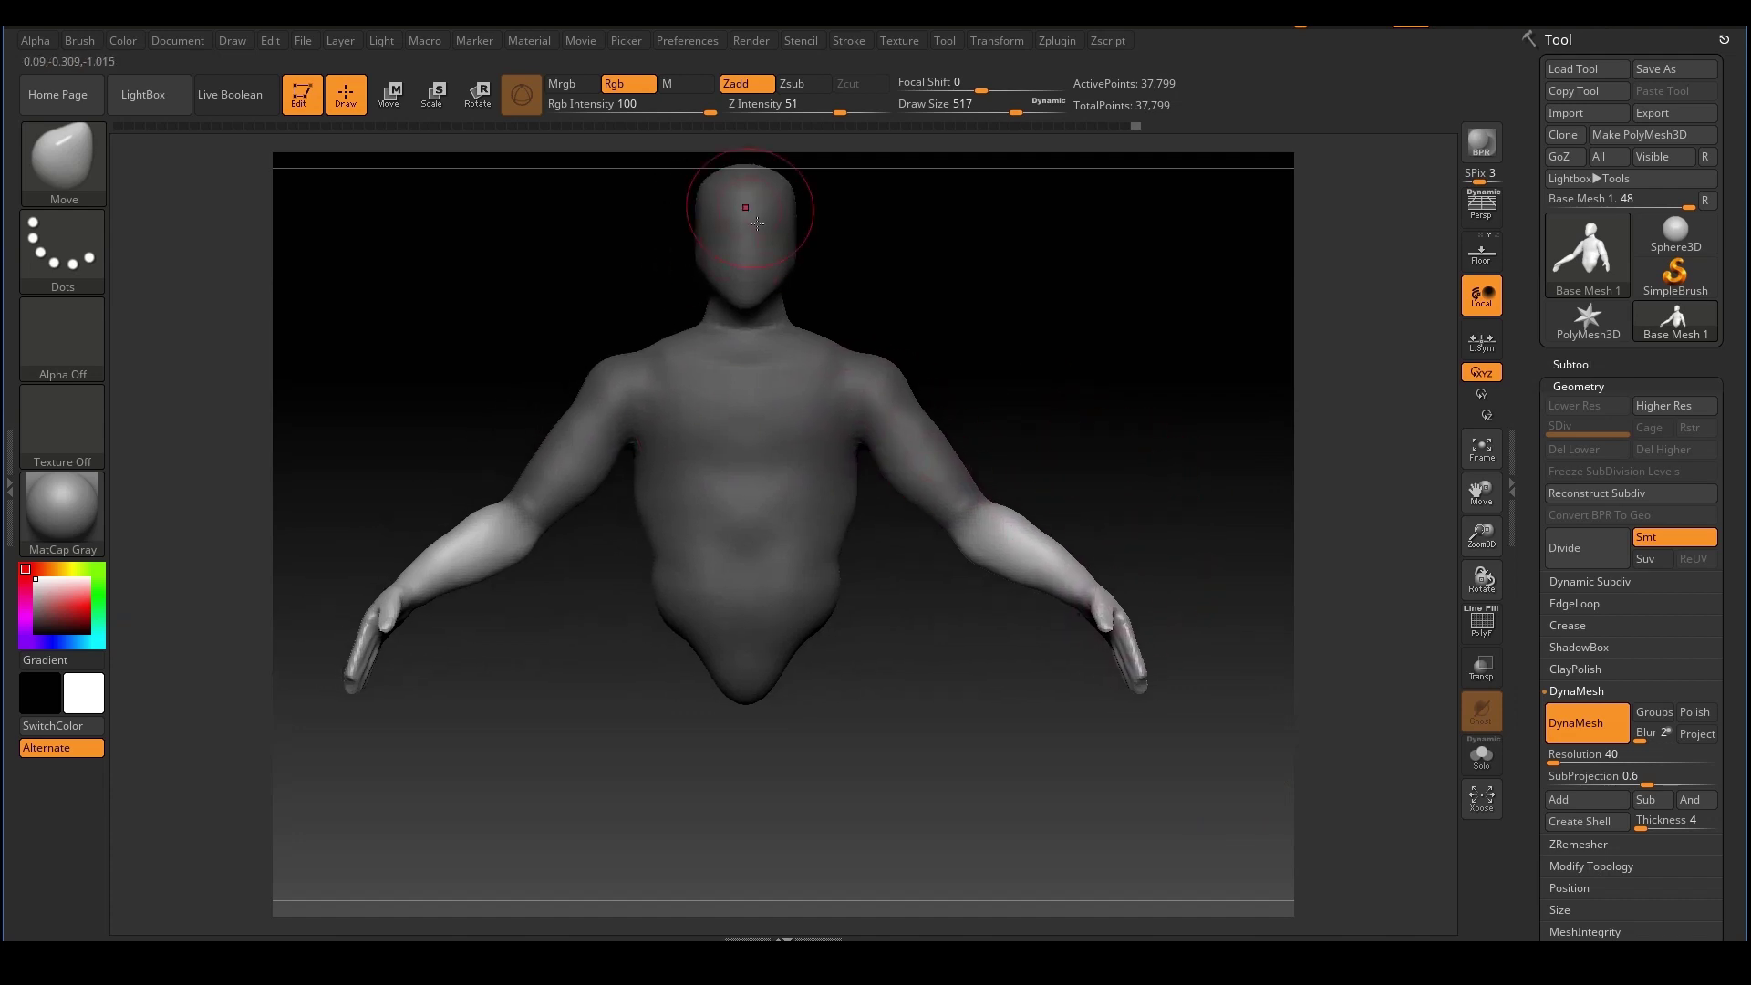
left_click_drag(1139, 512, 1124, 493, "alt")
key("e")
Reposition the unlocked gizmo from the hand to the elbow so the forearm pivots there
left_click_drag(1178, 422, 1155, 389, "alt")
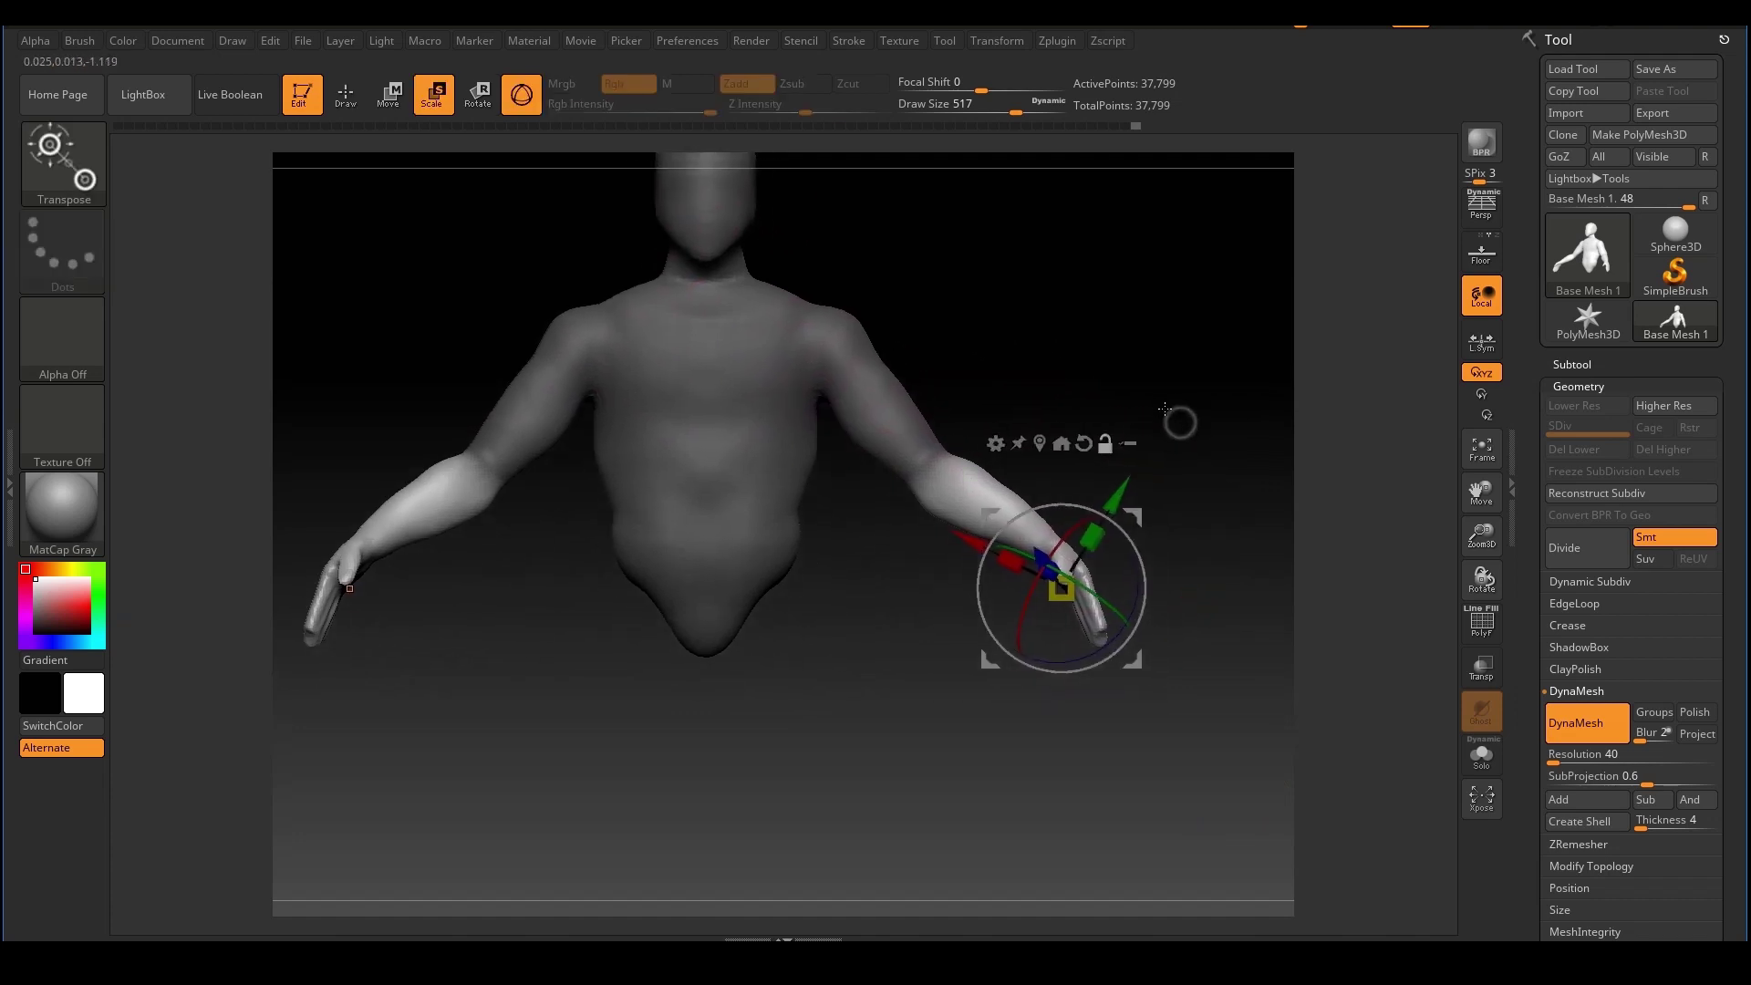
mouse_move(1256, 471)
left_mouse_down()
mouse_move(1257, 593)
mouse_move(1257, 478)
left_mouse_up()
right_click_drag(1174, 412, 1162, 394, "alt")
right_click_drag(1162, 394, 1181, 428, "alt")
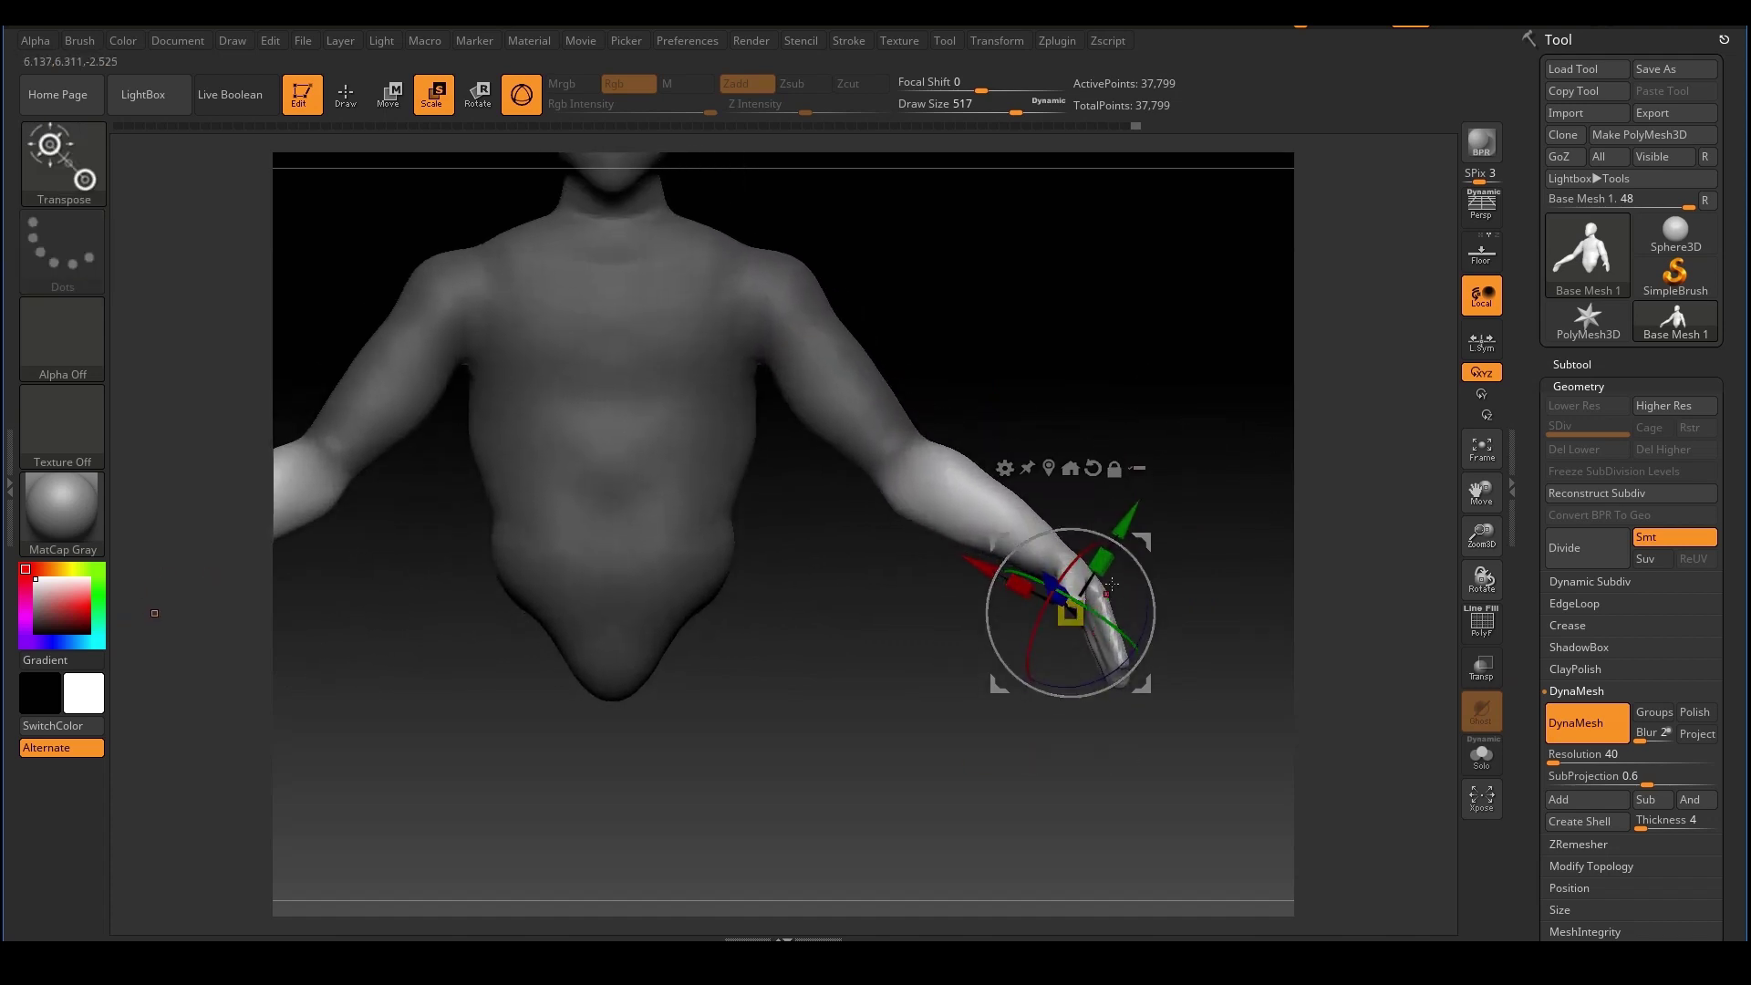
mouse_move(1120, 520)
right_mouse_down("alt")
mouse_move(1158, 553)
mouse_move(1120, 517)
right_mouse_up("alt")
right_click_drag(1186, 393, 1227, 338, "ctrl")
right_click_drag(1227, 338, 1232, 407, "alt")
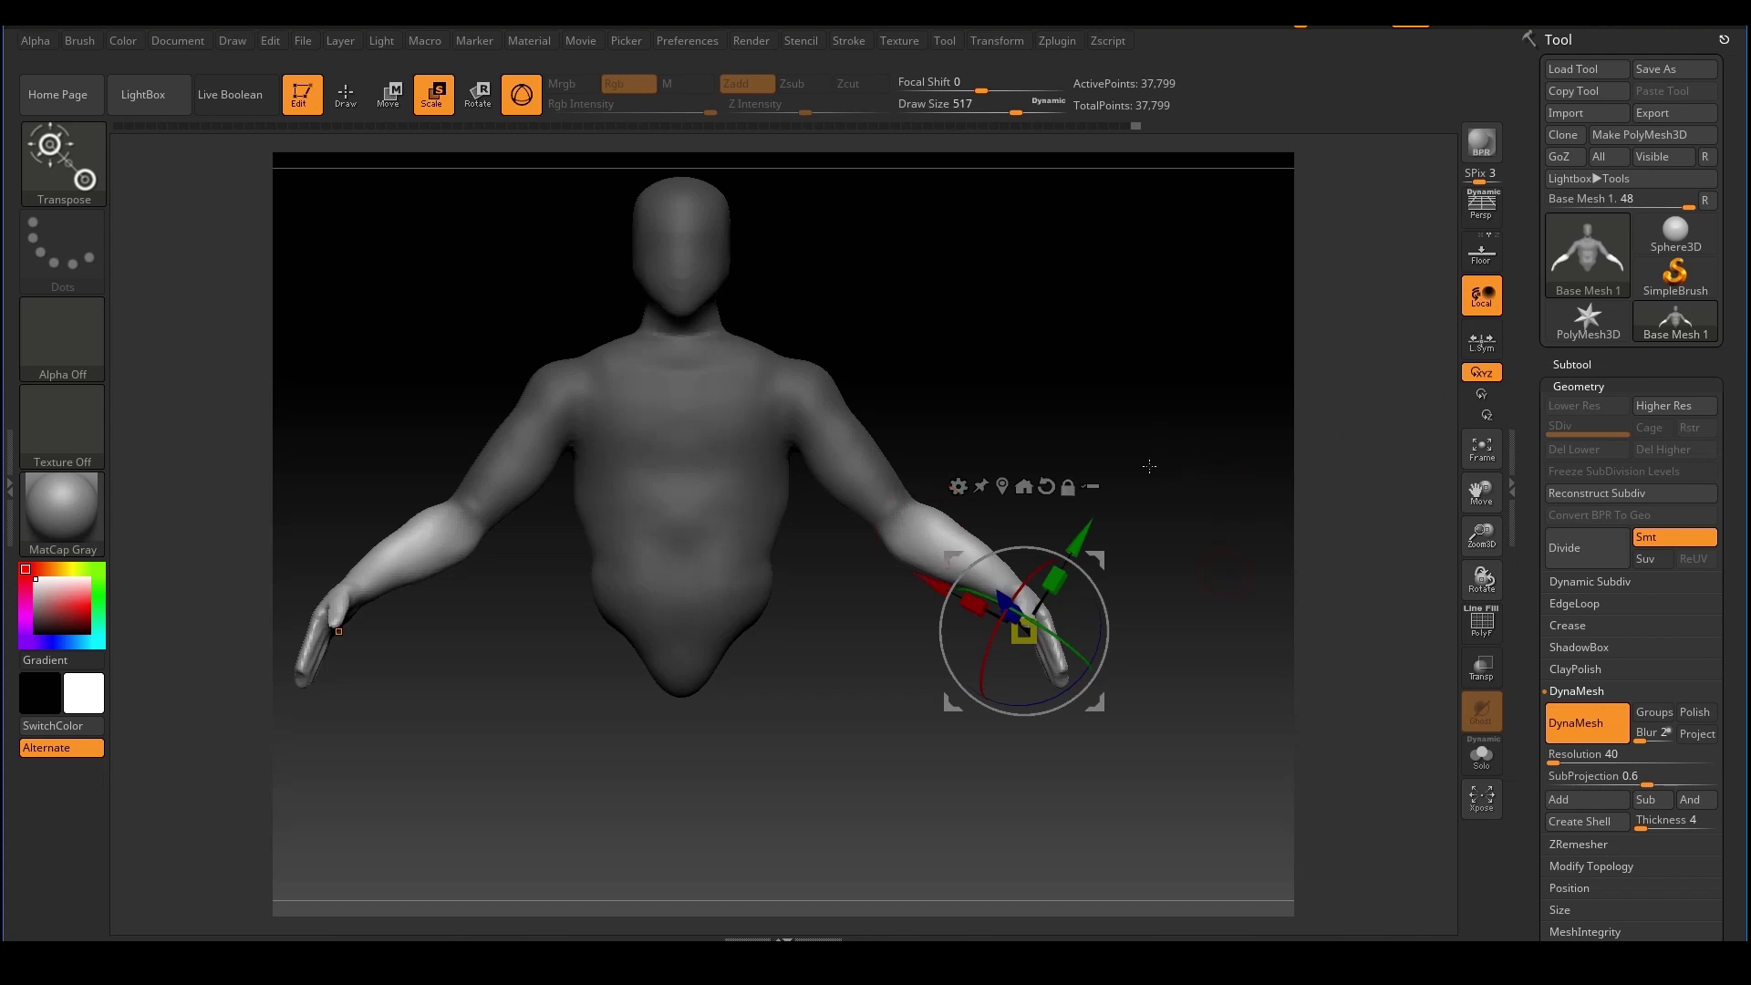
right_click_drag(1150, 466, 1158, 471, "ctrl")
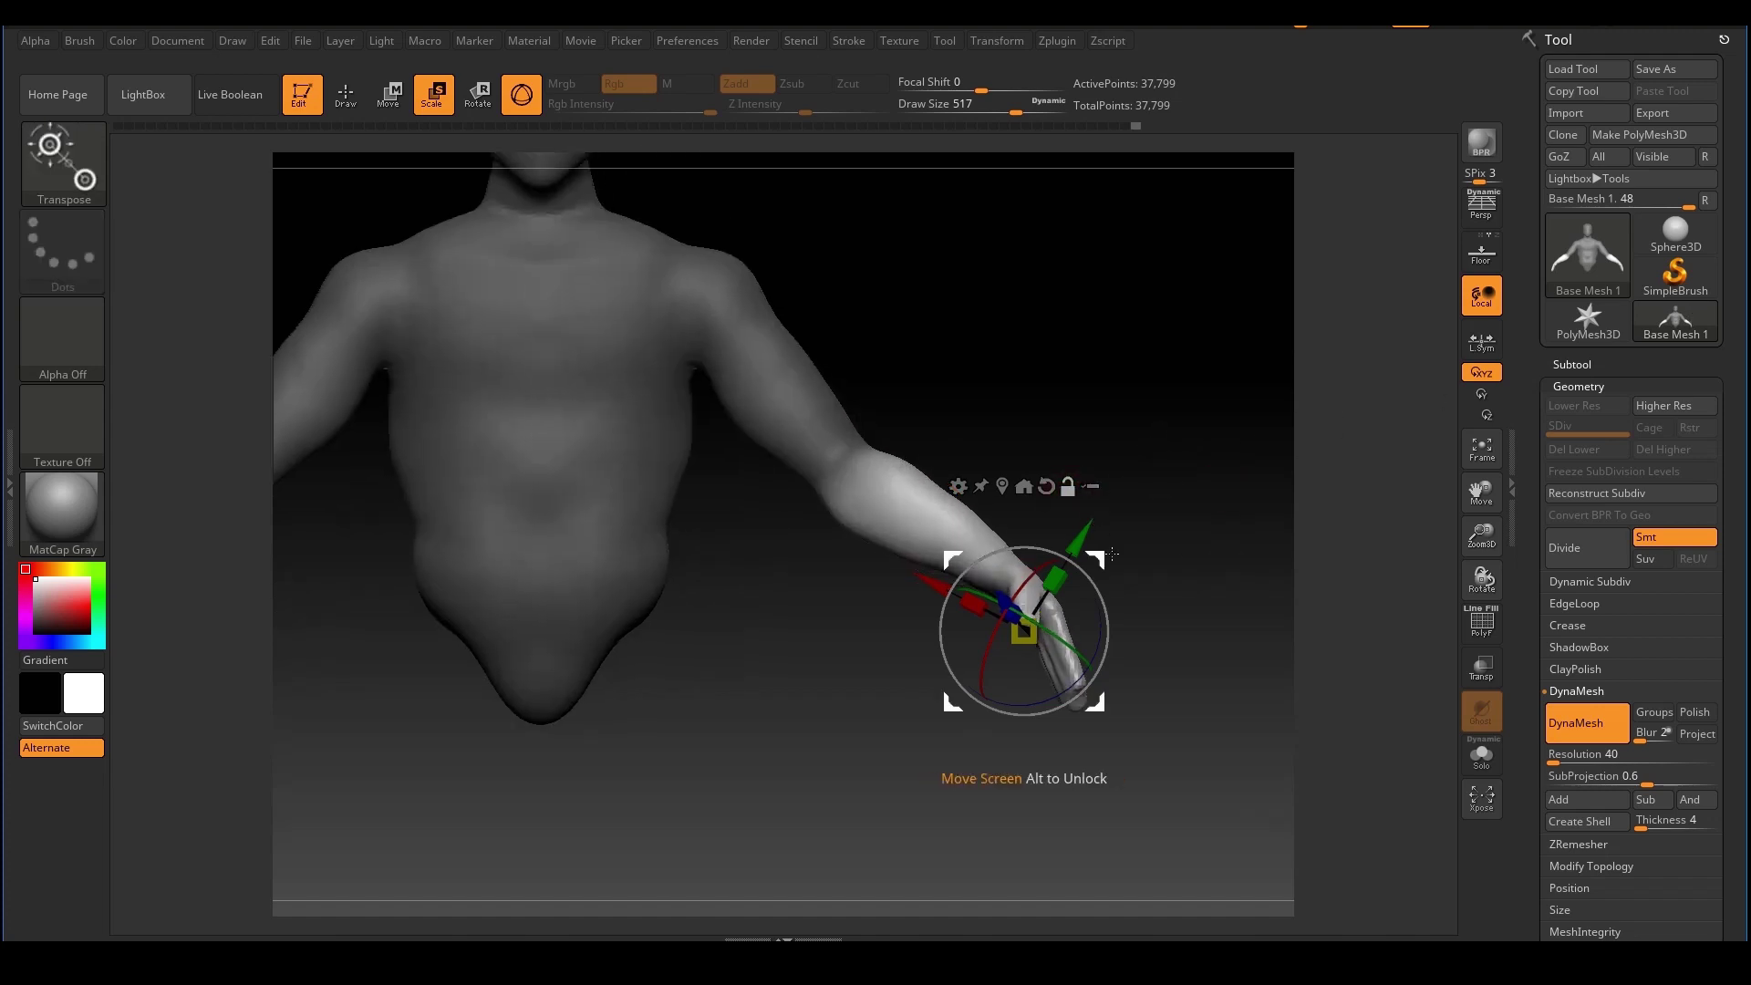
left_click_drag(1097, 558, 948, 401, "alt")
left_click_drag(1129, 436, 958, 593)
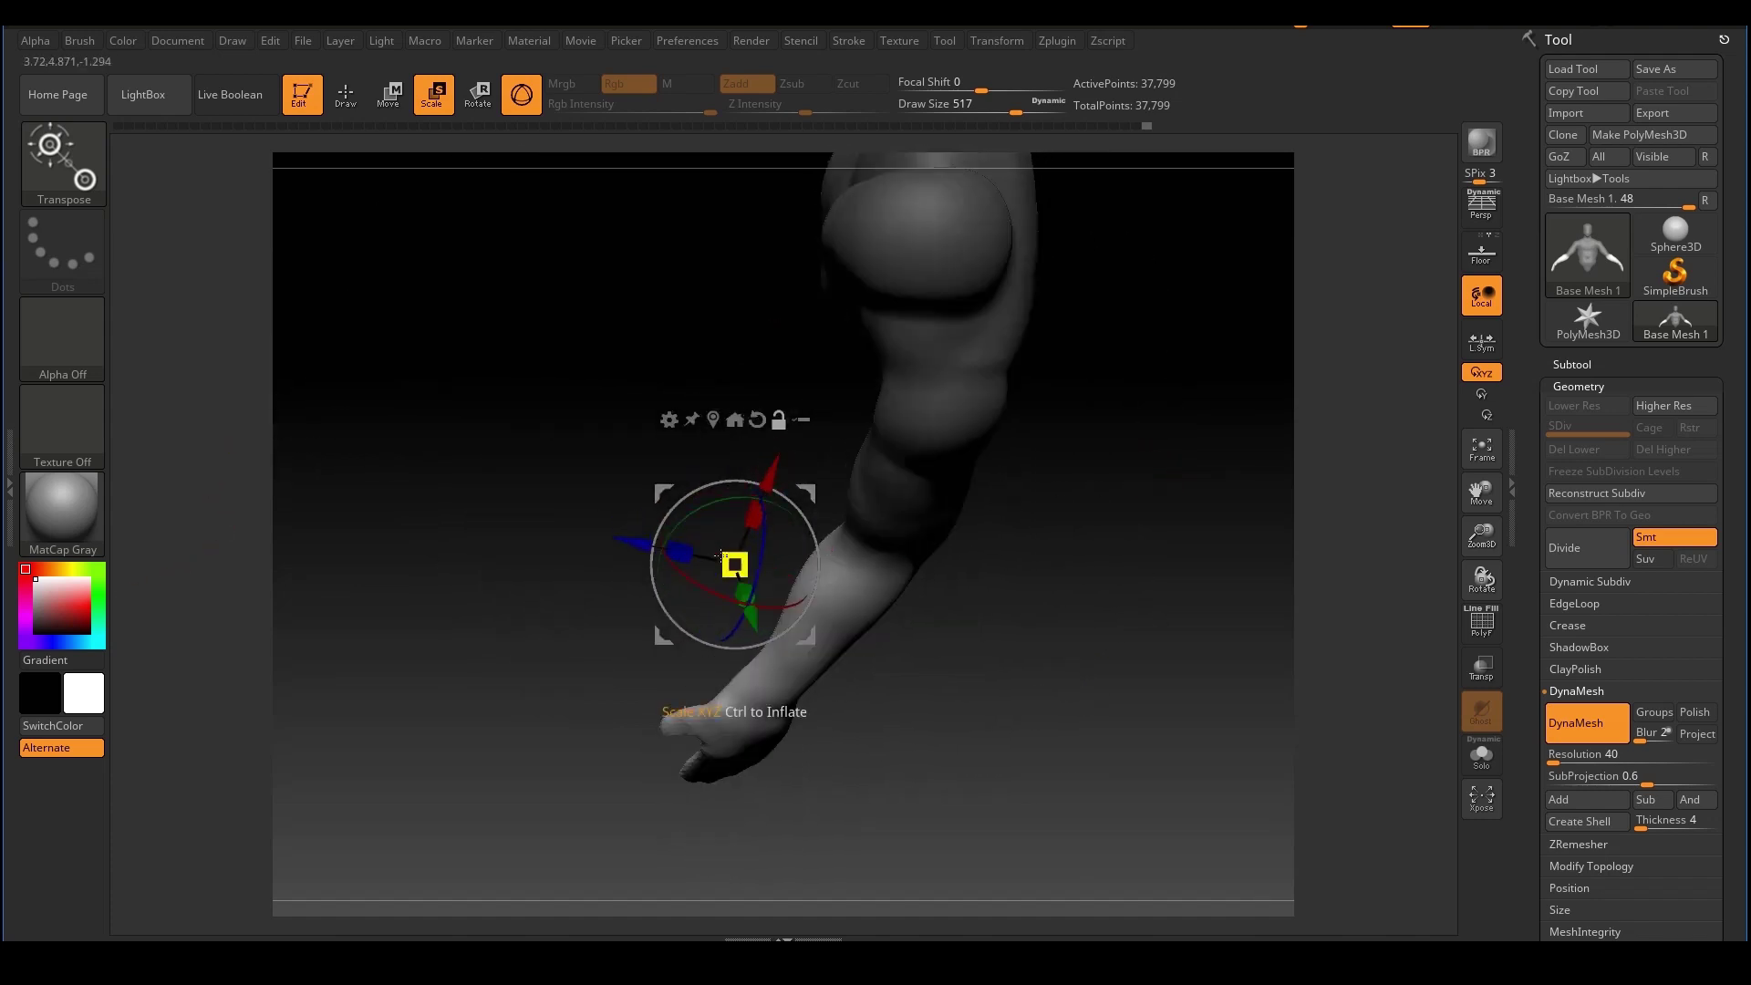
left_click_drag(806, 494, 914, 492)
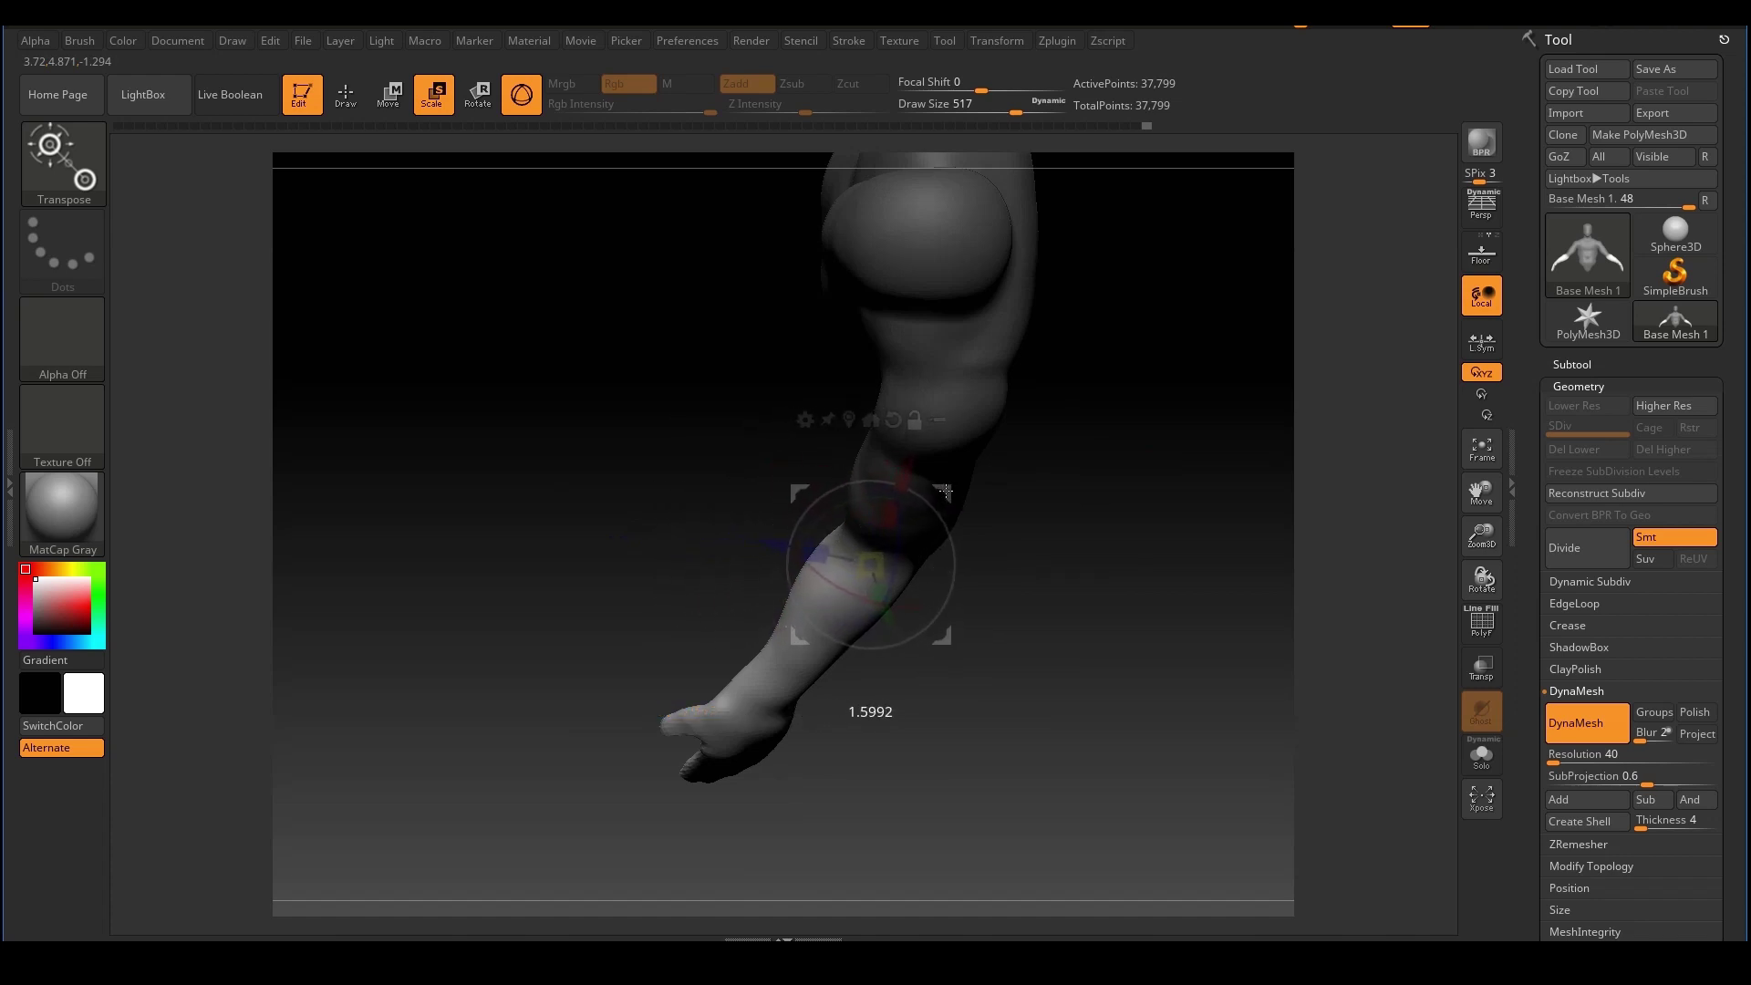
Rotate the forearms and hands around the elbow pivot with the gizmo, adjusting the bend from the side and front
mouse_move(1186, 465)
left_mouse_down()
mouse_move(1255, 462)
mouse_move(1200, 439)
left_mouse_up()
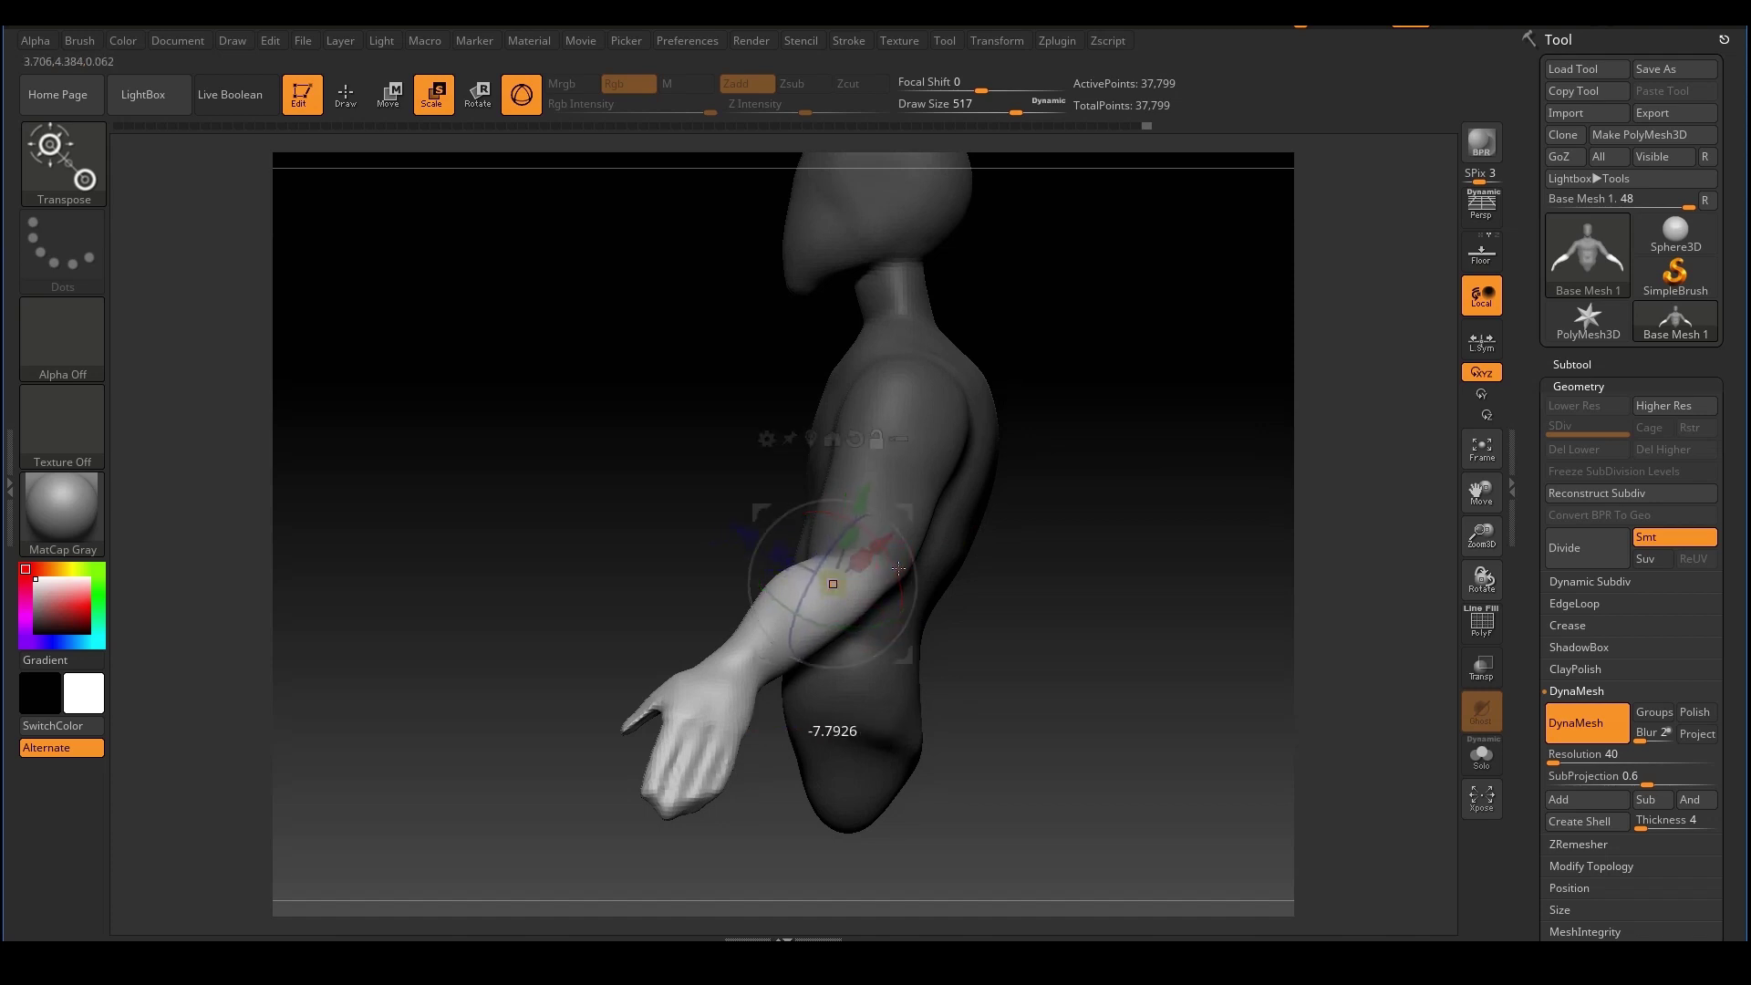
left_click_drag(1100, 524, 1185, 512)
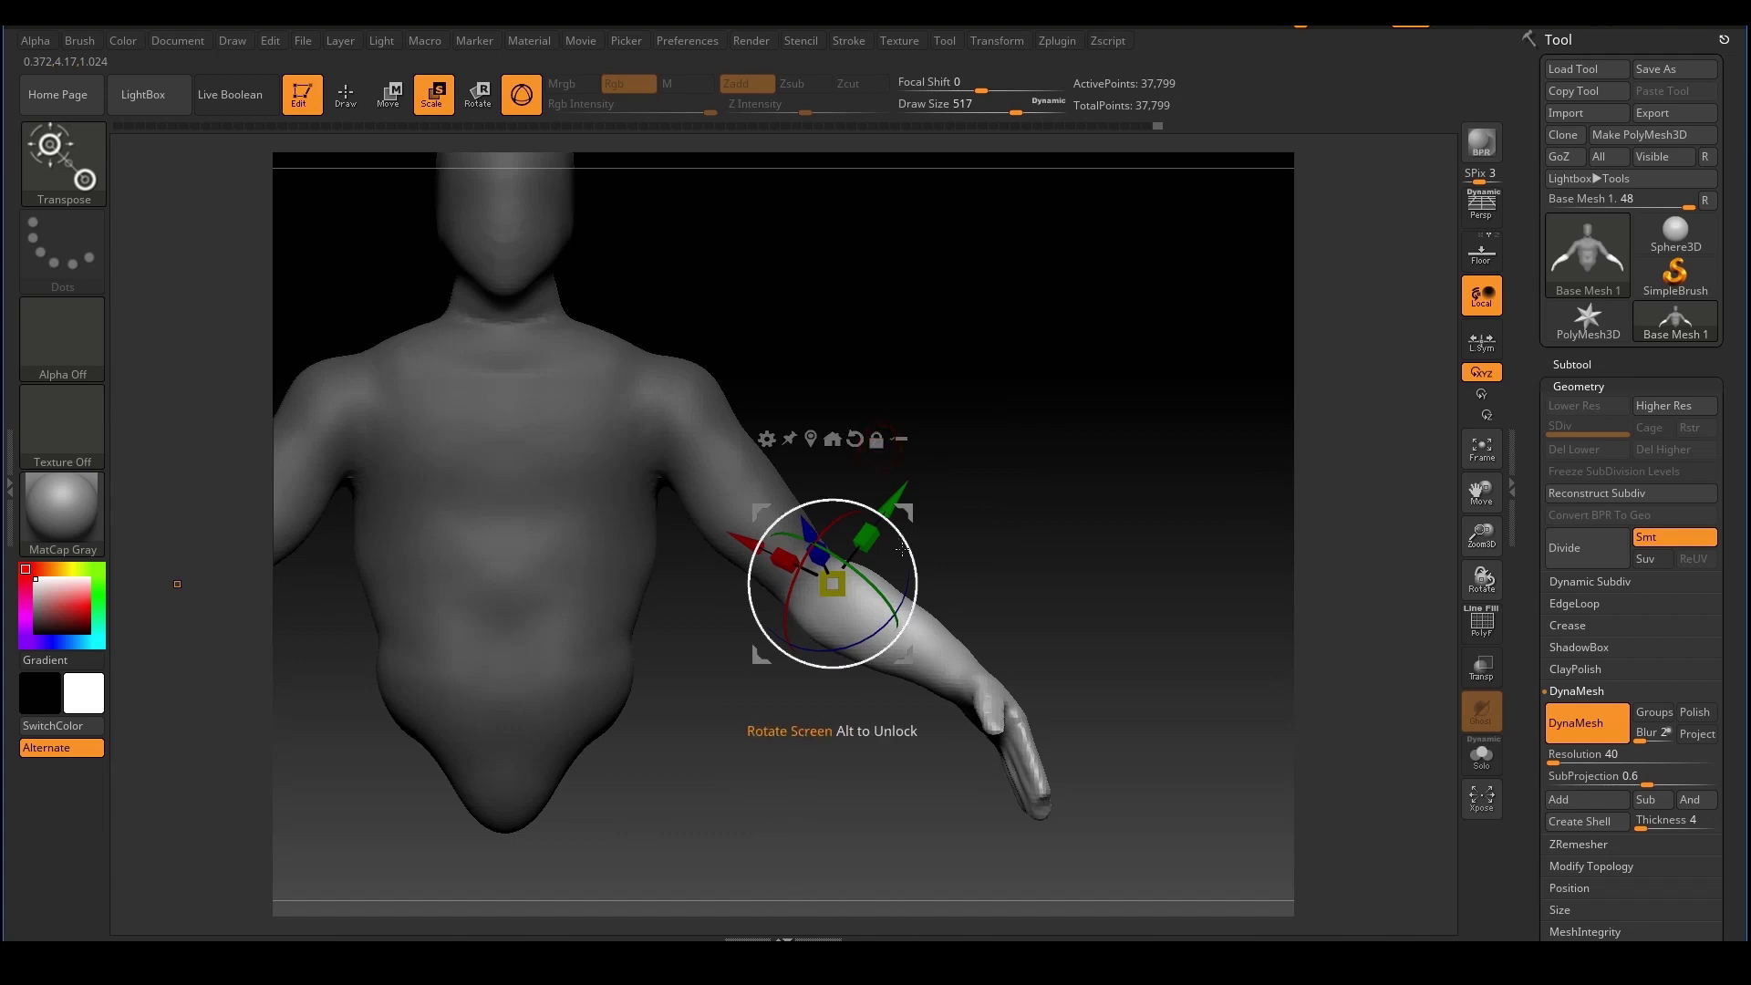
left_click_drag(1013, 446, 1068, 441, "alt")
left_click_drag(894, 505, 884, 543)
left_click_drag(1045, 512, 1059, 527)
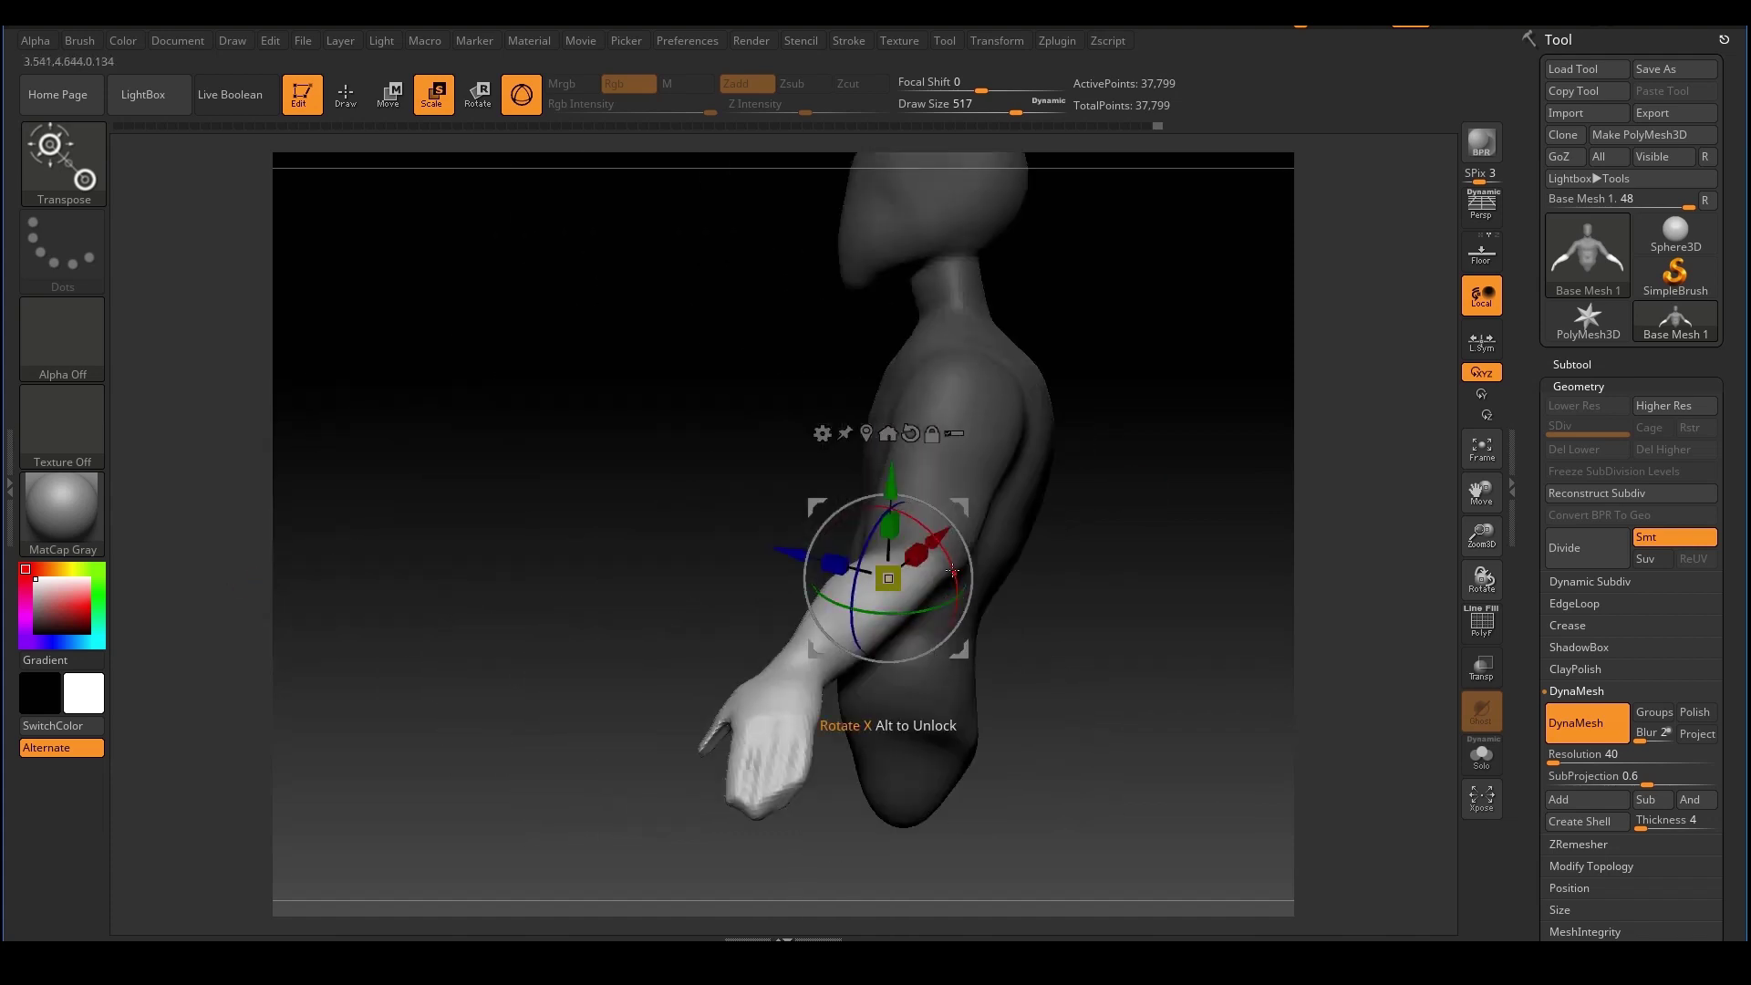
mouse_move(951, 563)
left_mouse_down()
mouse_move(946, 550)
mouse_move(915, 606)
mouse_move(871, 544)
mouse_move(950, 570)
left_mouse_up()
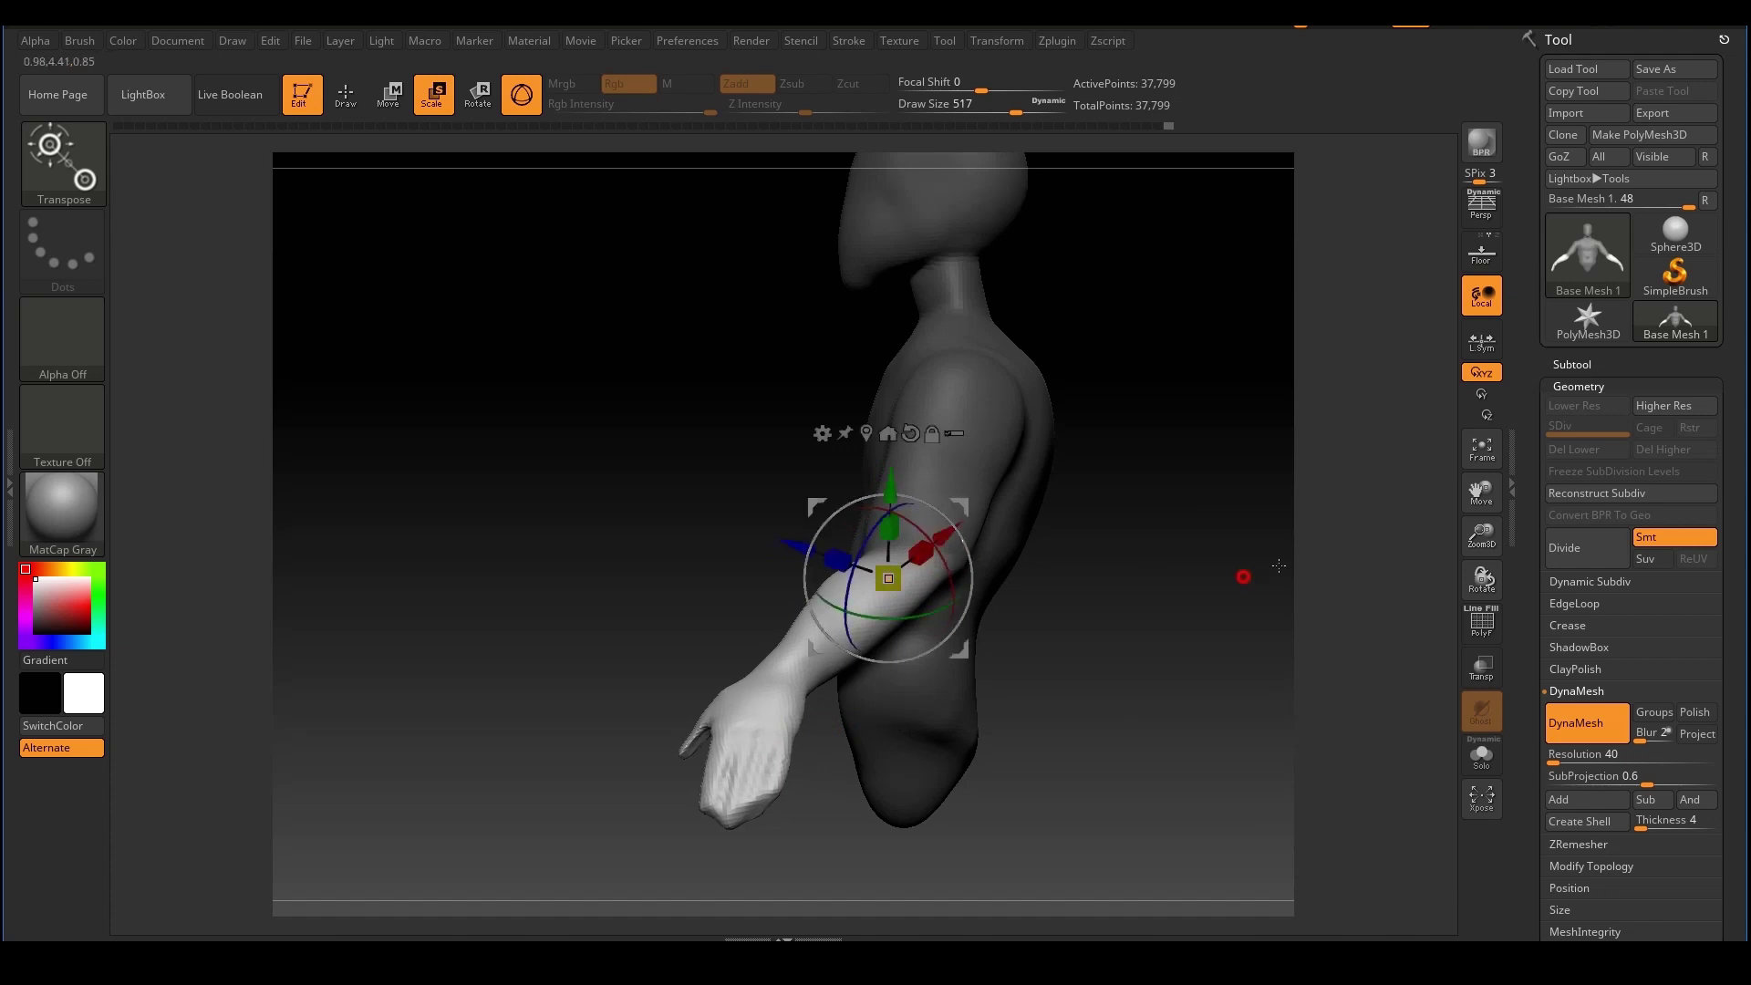
left_click_drag(1272, 571, 1330, 489)
right_click_drag(1330, 489, 1339, 485, "alt")
right_click_drag(1110, 520, 1143, 455, "ctrl")
right_click_drag(1145, 454, 1206, 445, "alt")
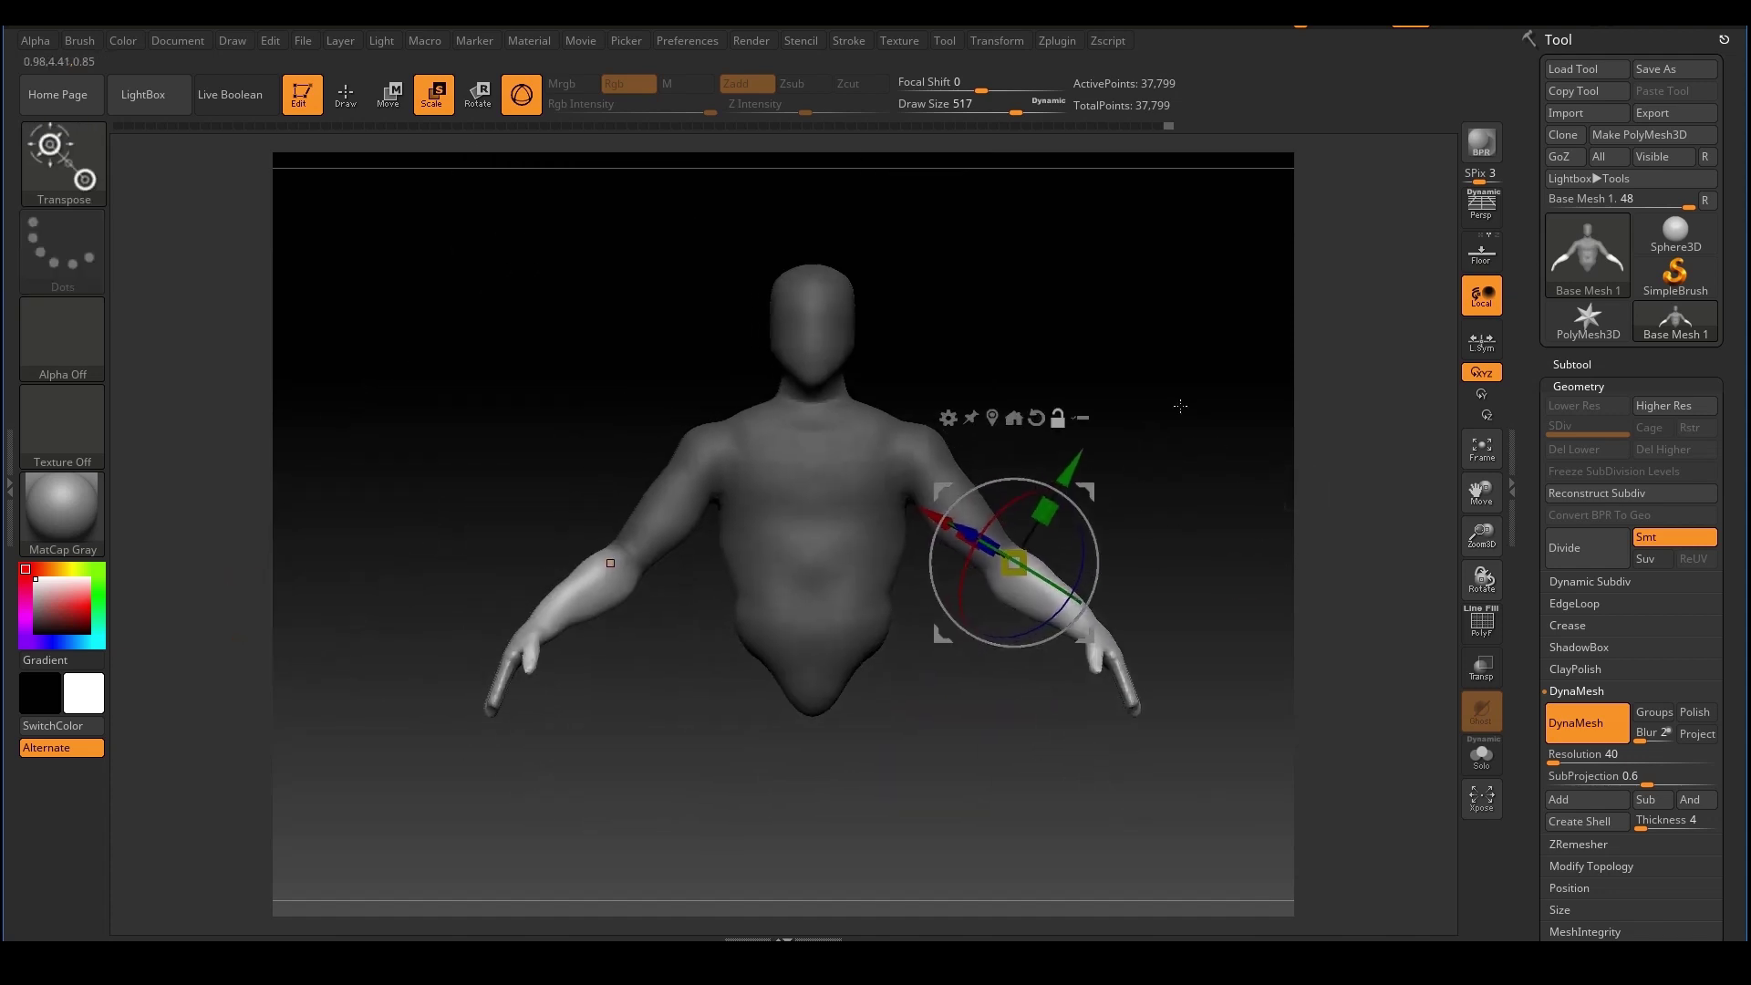
mouse_move(1272, 527)
right_mouse_down()
mouse_move(1335, 517)
mouse_move(1328, 496)
mouse_move(1194, 512)
right_mouse_up()
Return to Draw mode and clear the mask from the body and upper arms
left_click(350, 99)
left_click_drag(1153, 484, 1168, 490, "ctrl")
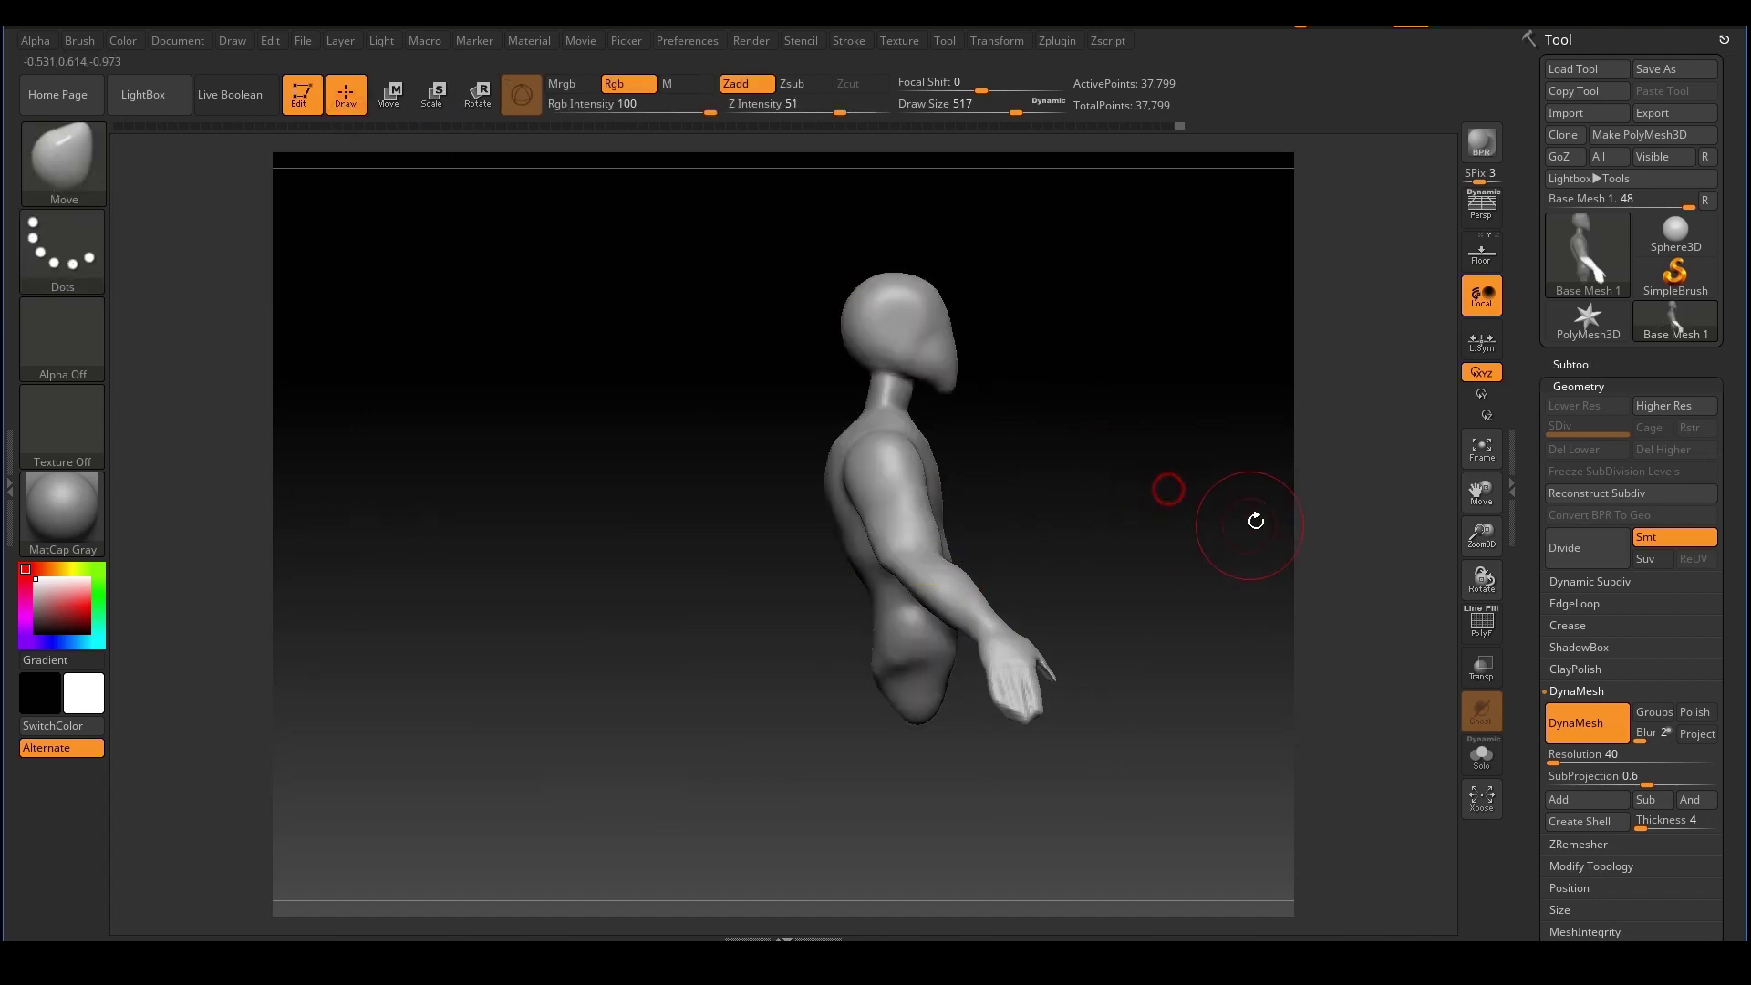
right_click_drag(1263, 517, 1185, 489, "shift")
Mask everything except the fingers and center the Scale mode gizmo on them
right_click_drag(1020, 429, 1032, 484, "ctrl")
right_click_drag(1205, 452, 1159, 497, "alt")
mouse_move(1169, 559)
right_mouse_down()
mouse_move(1329, 509)
mouse_move(997, 243)
mouse_move(1153, 599)
mouse_move(1079, 656)
mouse_move(1110, 626)
right_mouse_up()
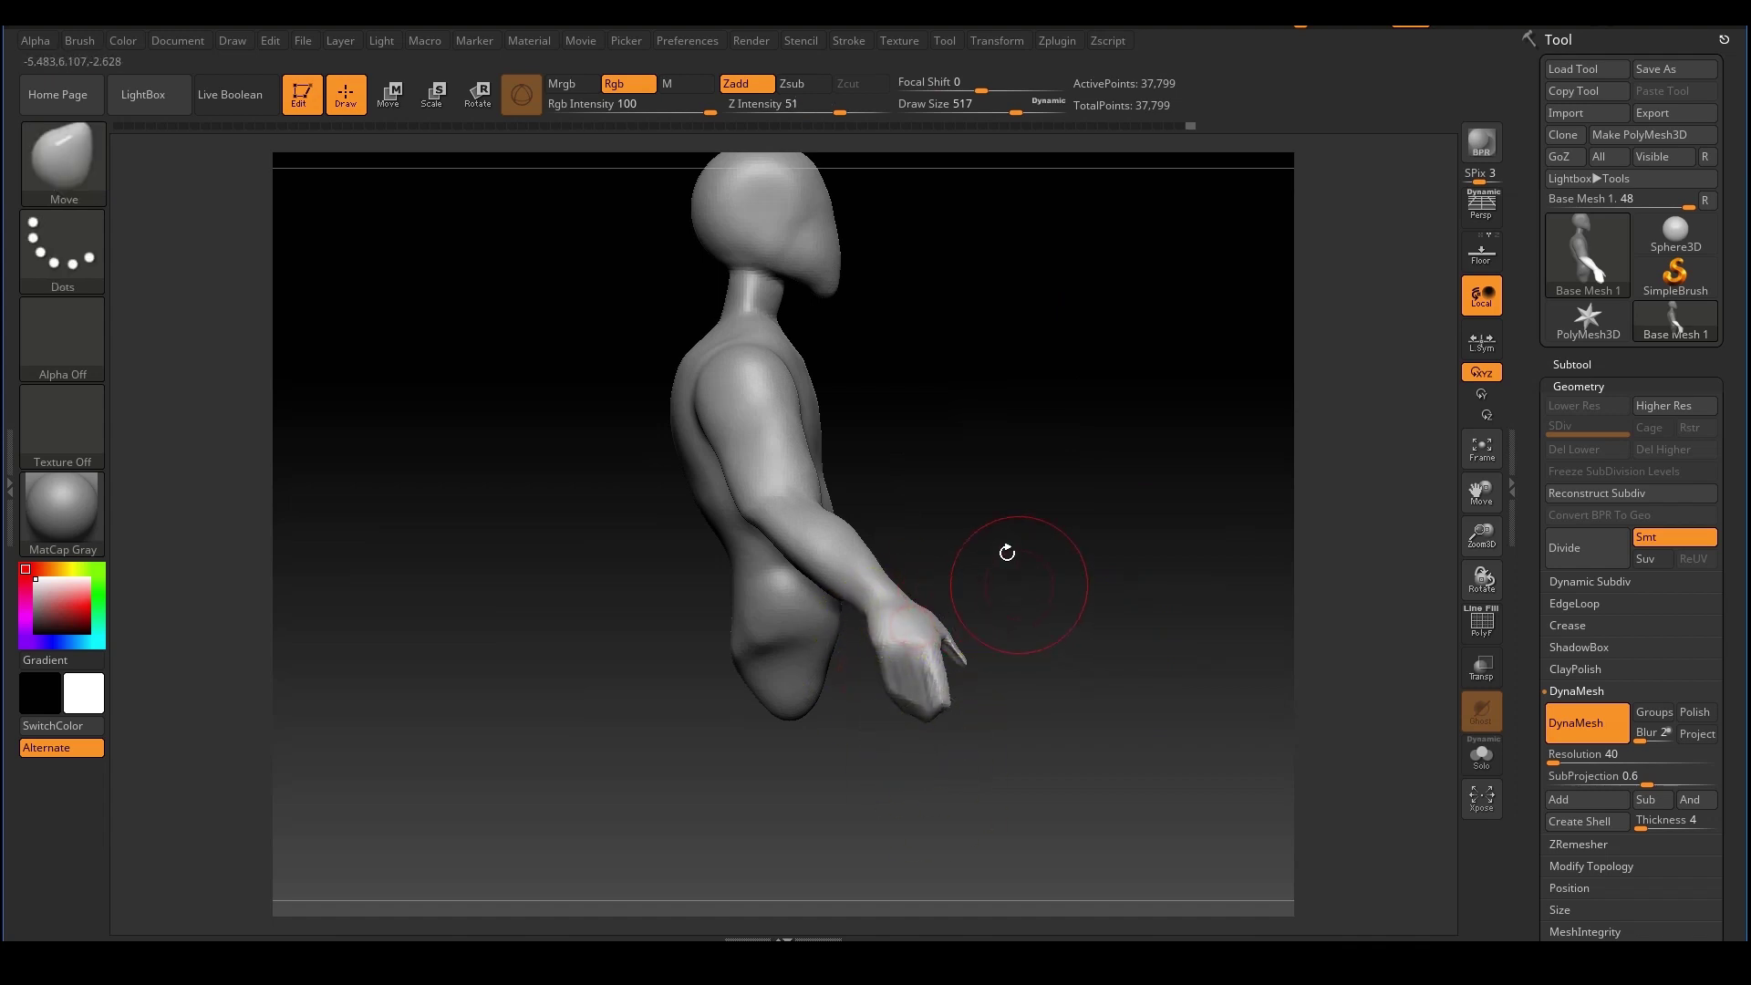
mouse_move(997, 508)
right_mouse_down()
mouse_move(1196, 616)
mouse_move(1130, 563)
mouse_move(1277, 575)
right_mouse_up()
key("e")
mouse_move(1033, 433)
right_mouse_down("ctrl")
mouse_move(775, 338)
mouse_move(861, 331)
right_mouse_up("ctrl")
left_click(860, 348)
Rotate the unmasked fingers slightly about the gizmo's X axis from the side
right_click_drag(1180, 477, 809, 435)
right_click_drag(1137, 518, 1030, 556, "alt")
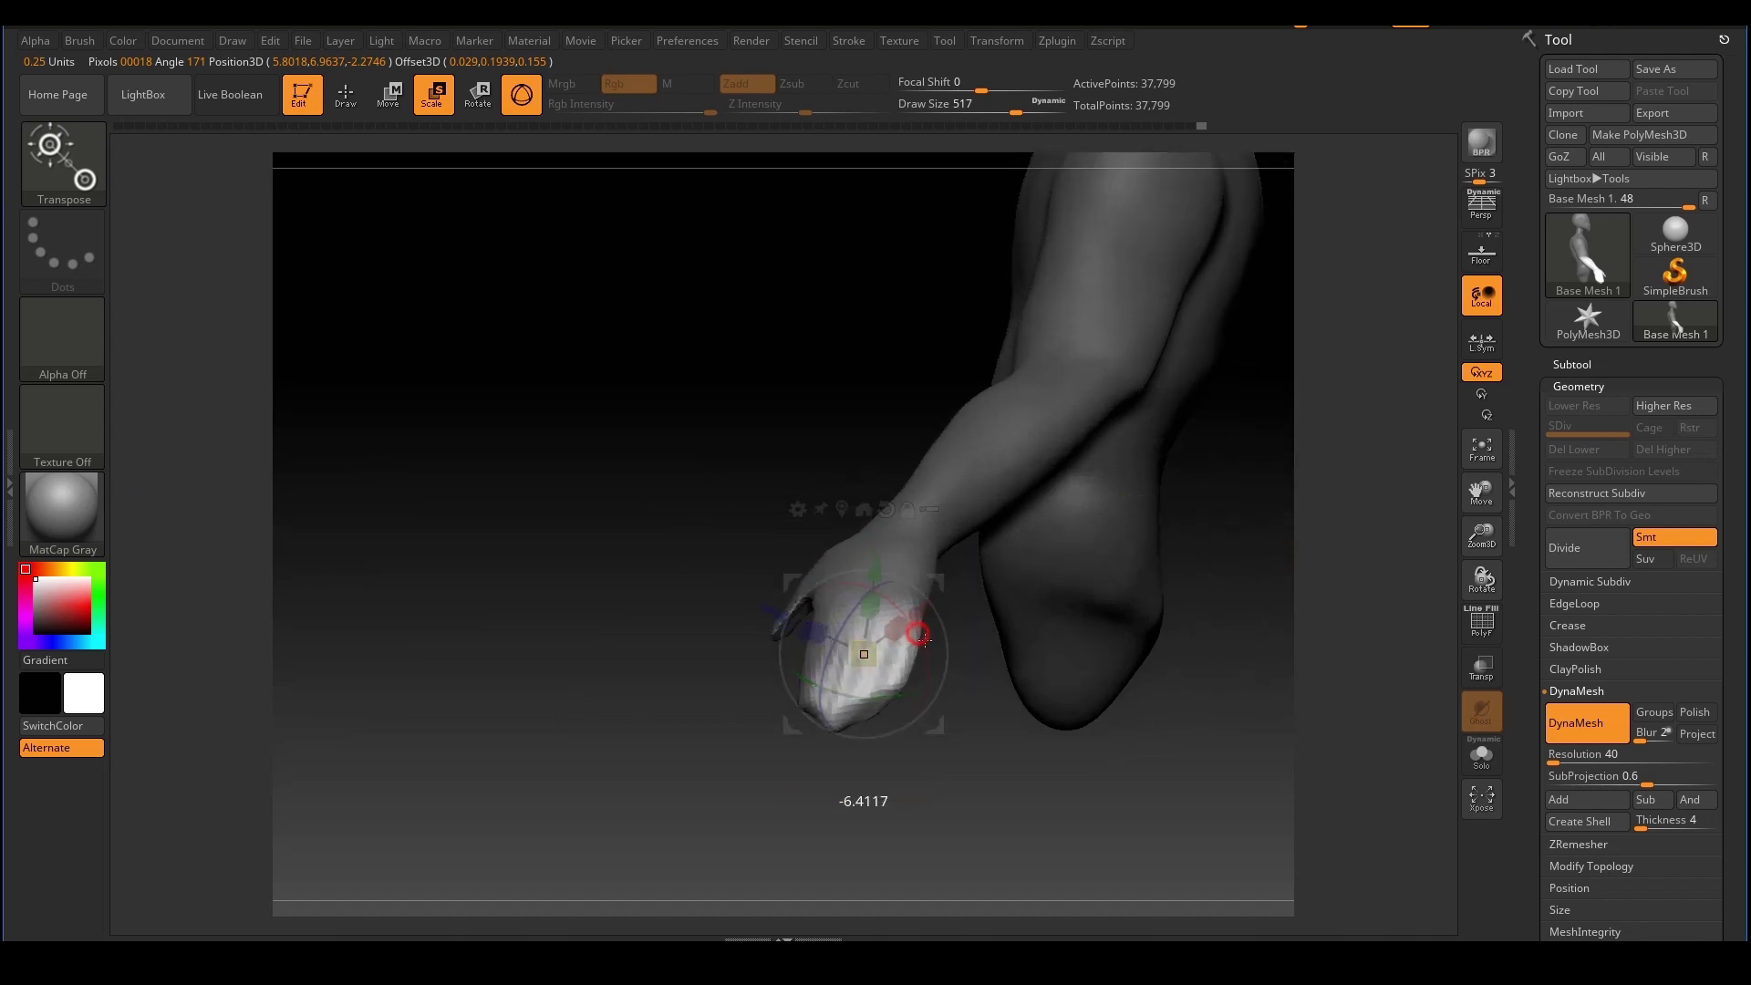
left_click_drag(880, 710, 882, 710)
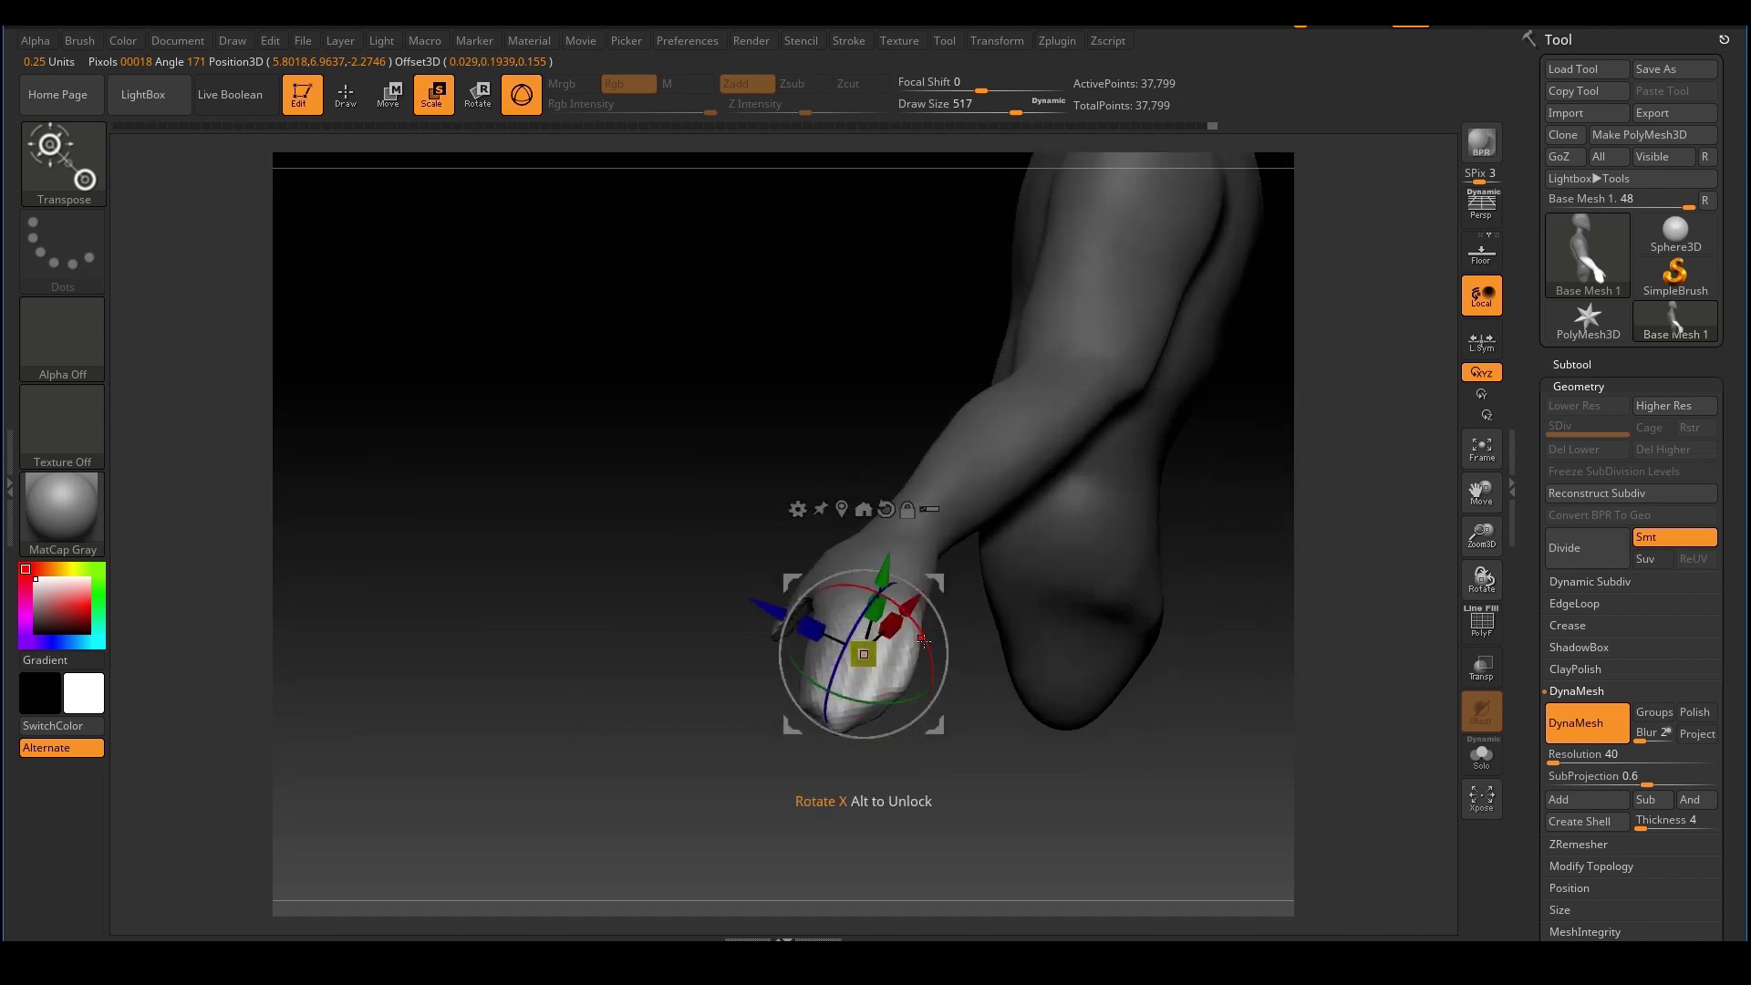
right_click_drag(1227, 757, 1031, 762)
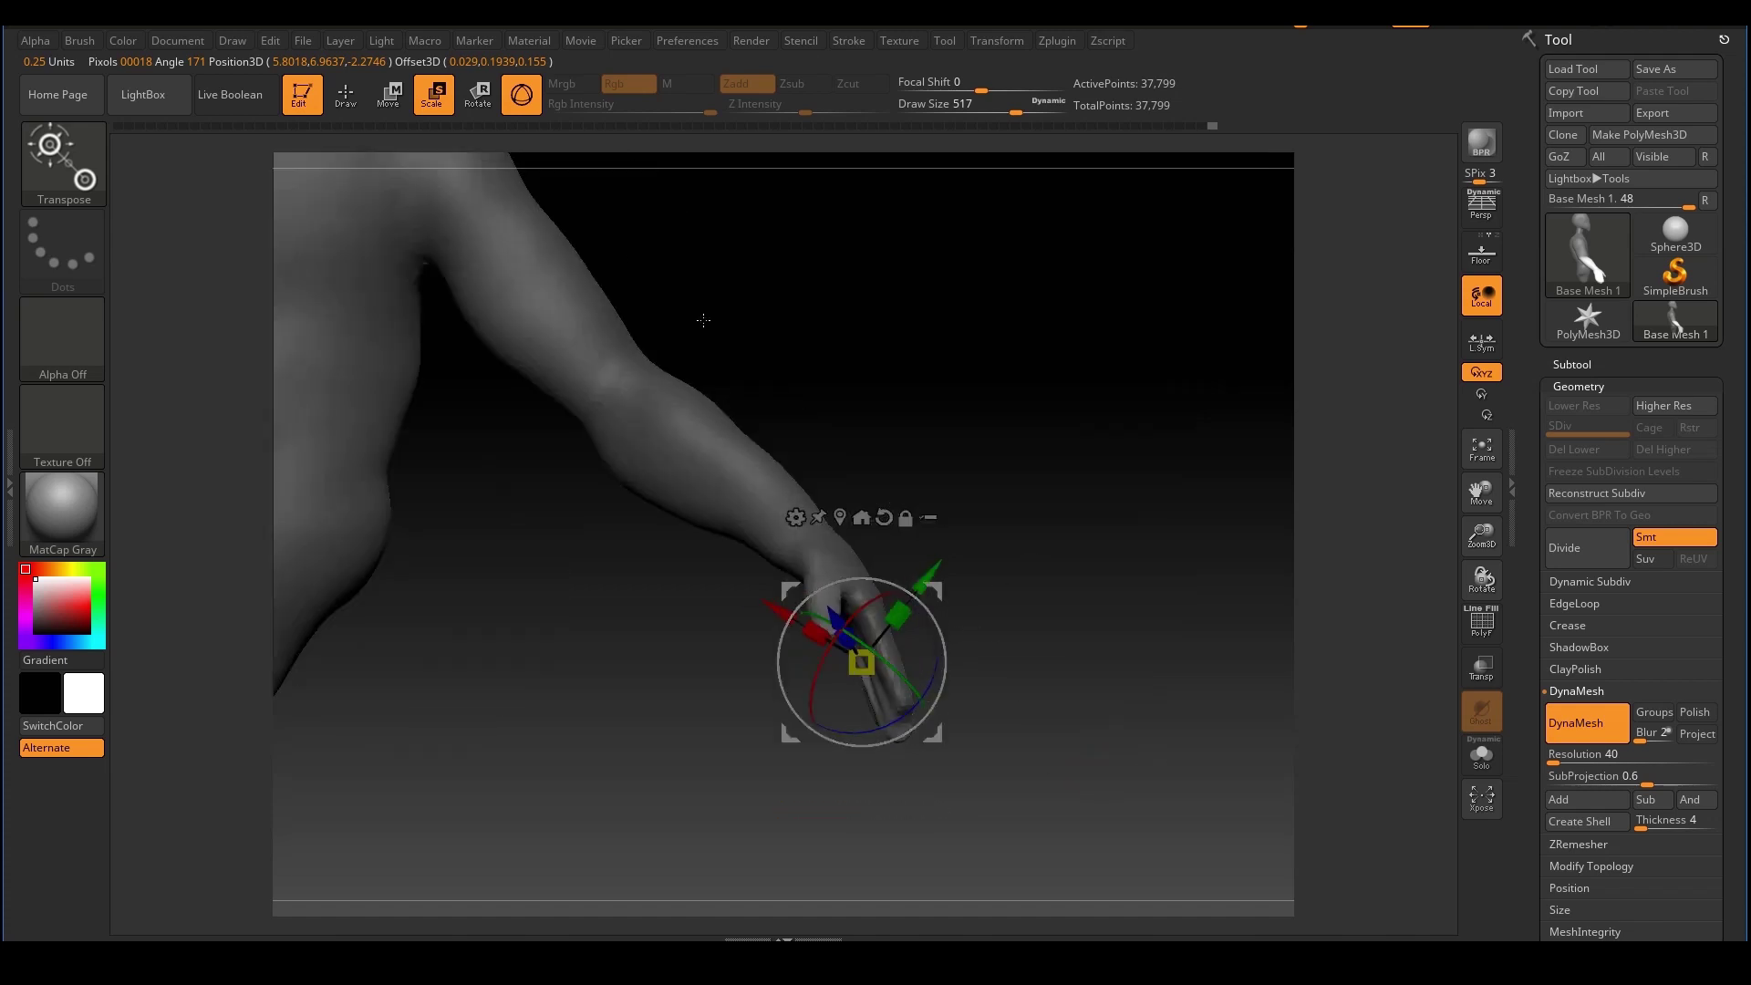
Return to Draw mode, clear the finger mask and update the mesh with DynaMesh
left_click(351, 104)
left_click_drag(1055, 492, 1126, 573, "ctrl")
mouse_move(1165, 578)
right_mouse_down("ctrl")
mouse_move(1025, 529)
mouse_move(1337, 539)
mouse_move(1149, 547)
right_mouse_up("ctrl")
left_click_drag(1126, 503, 1180, 592, "ctrl")
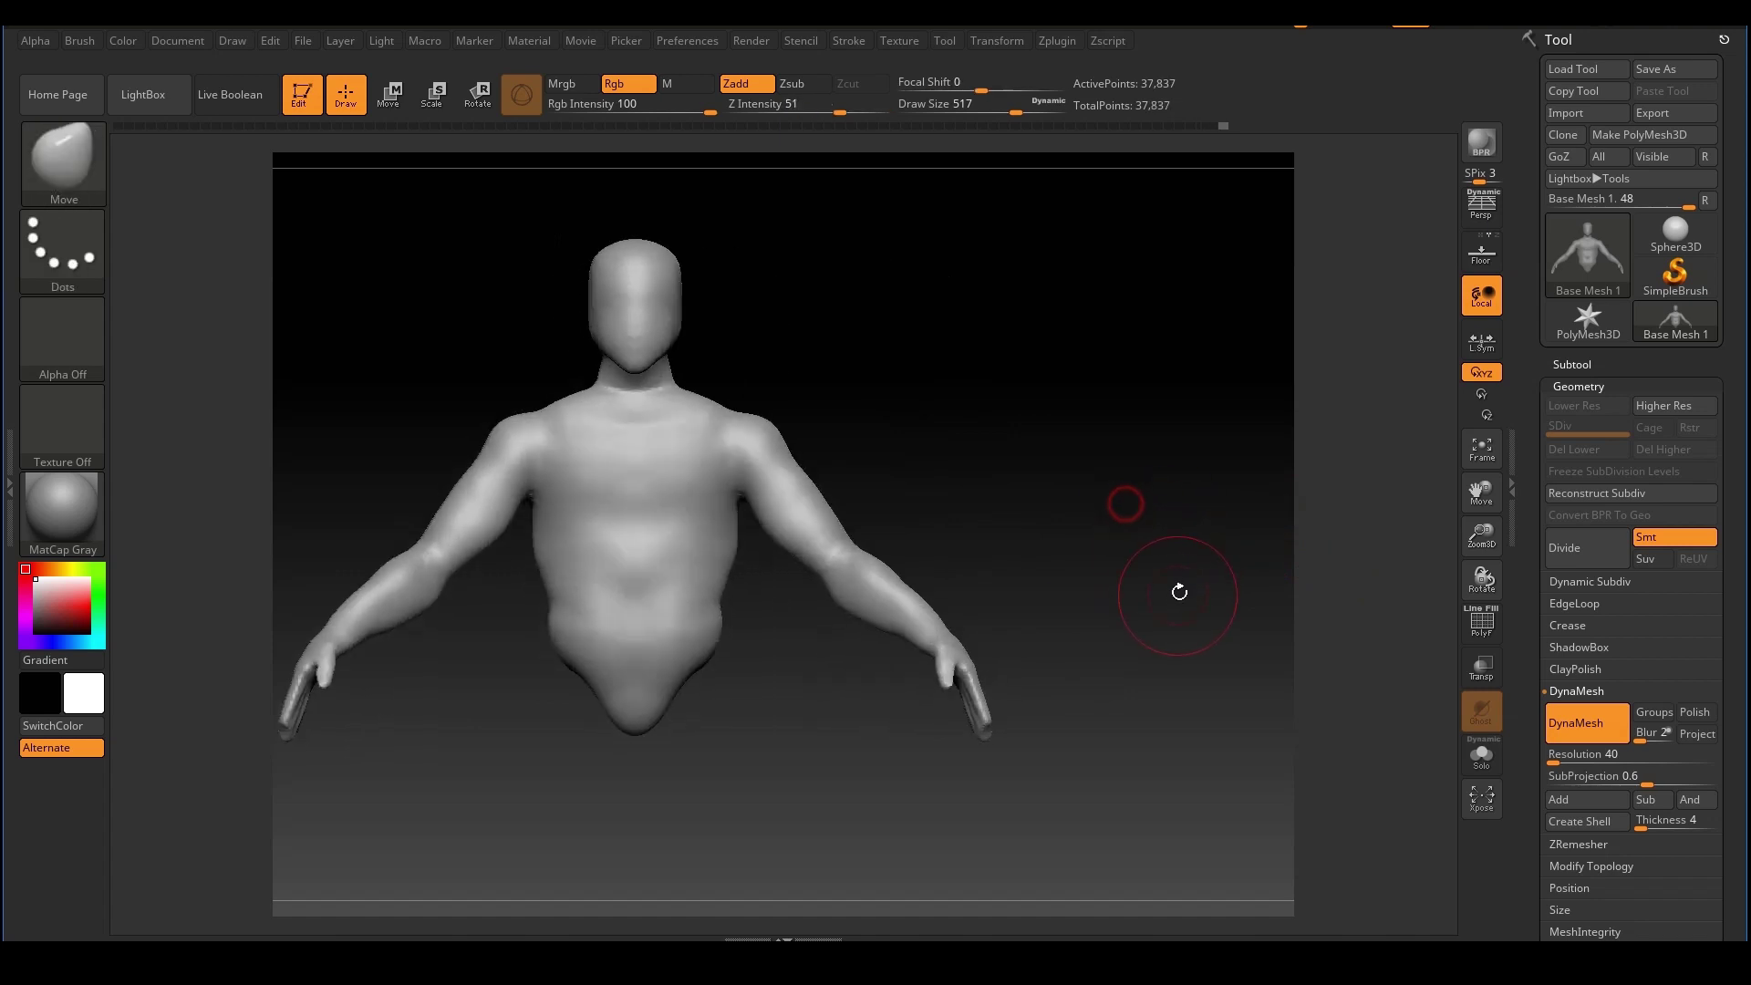
mouse_move(1131, 506)
right_mouse_down()
mouse_move(1233, 517)
mouse_move(1092, 532)
mouse_move(1251, 559)
mouse_move(1204, 501)
mouse_move(1119, 509)
mouse_move(1134, 547)
mouse_move(1082, 465)
mouse_move(1031, 429)
right_mouse_up()
right_click_drag(1076, 477, 1139, 511, "ctrl")
right_click_drag(1138, 511, 1142, 468, "alt")
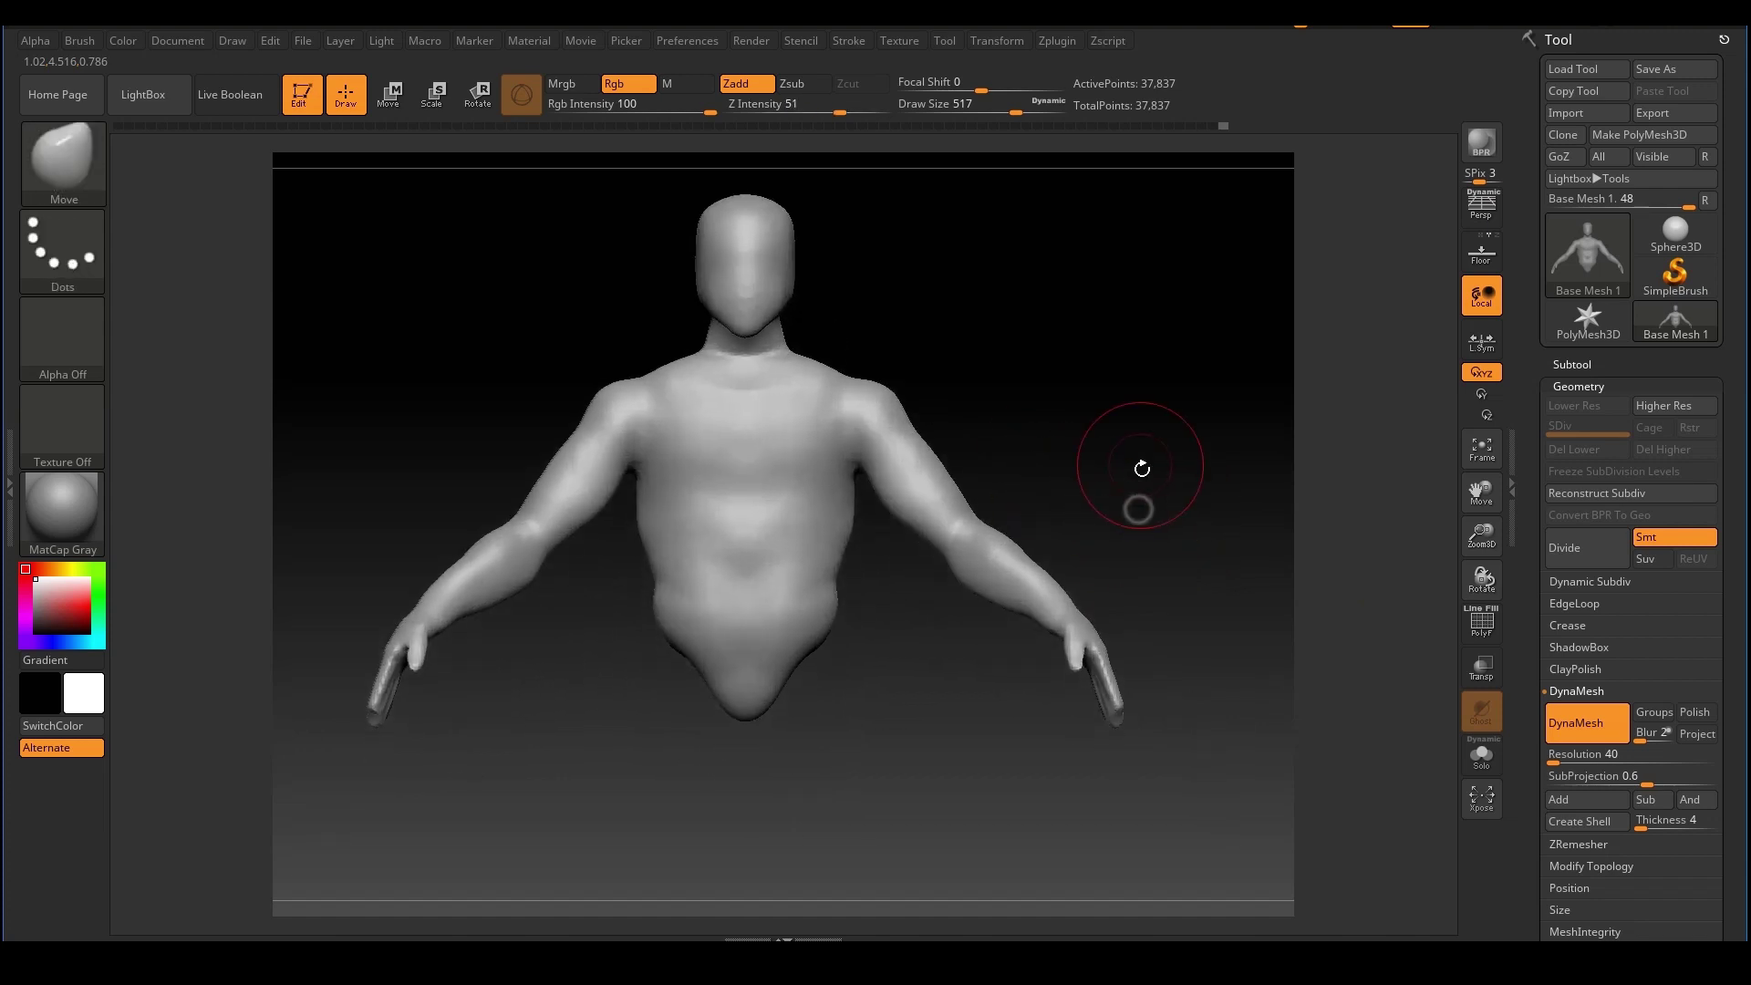
right_click_drag(1194, 527, 1165, 431, "ctrl")
mouse_move(1165, 431)
right_mouse_down("alt")
mouse_move(1165, 414)
mouse_move(1146, 430)
mouse_move(1173, 438)
mouse_move(1162, 451)
right_mouse_up("alt")
right_click_drag(979, 588, 742, 618)
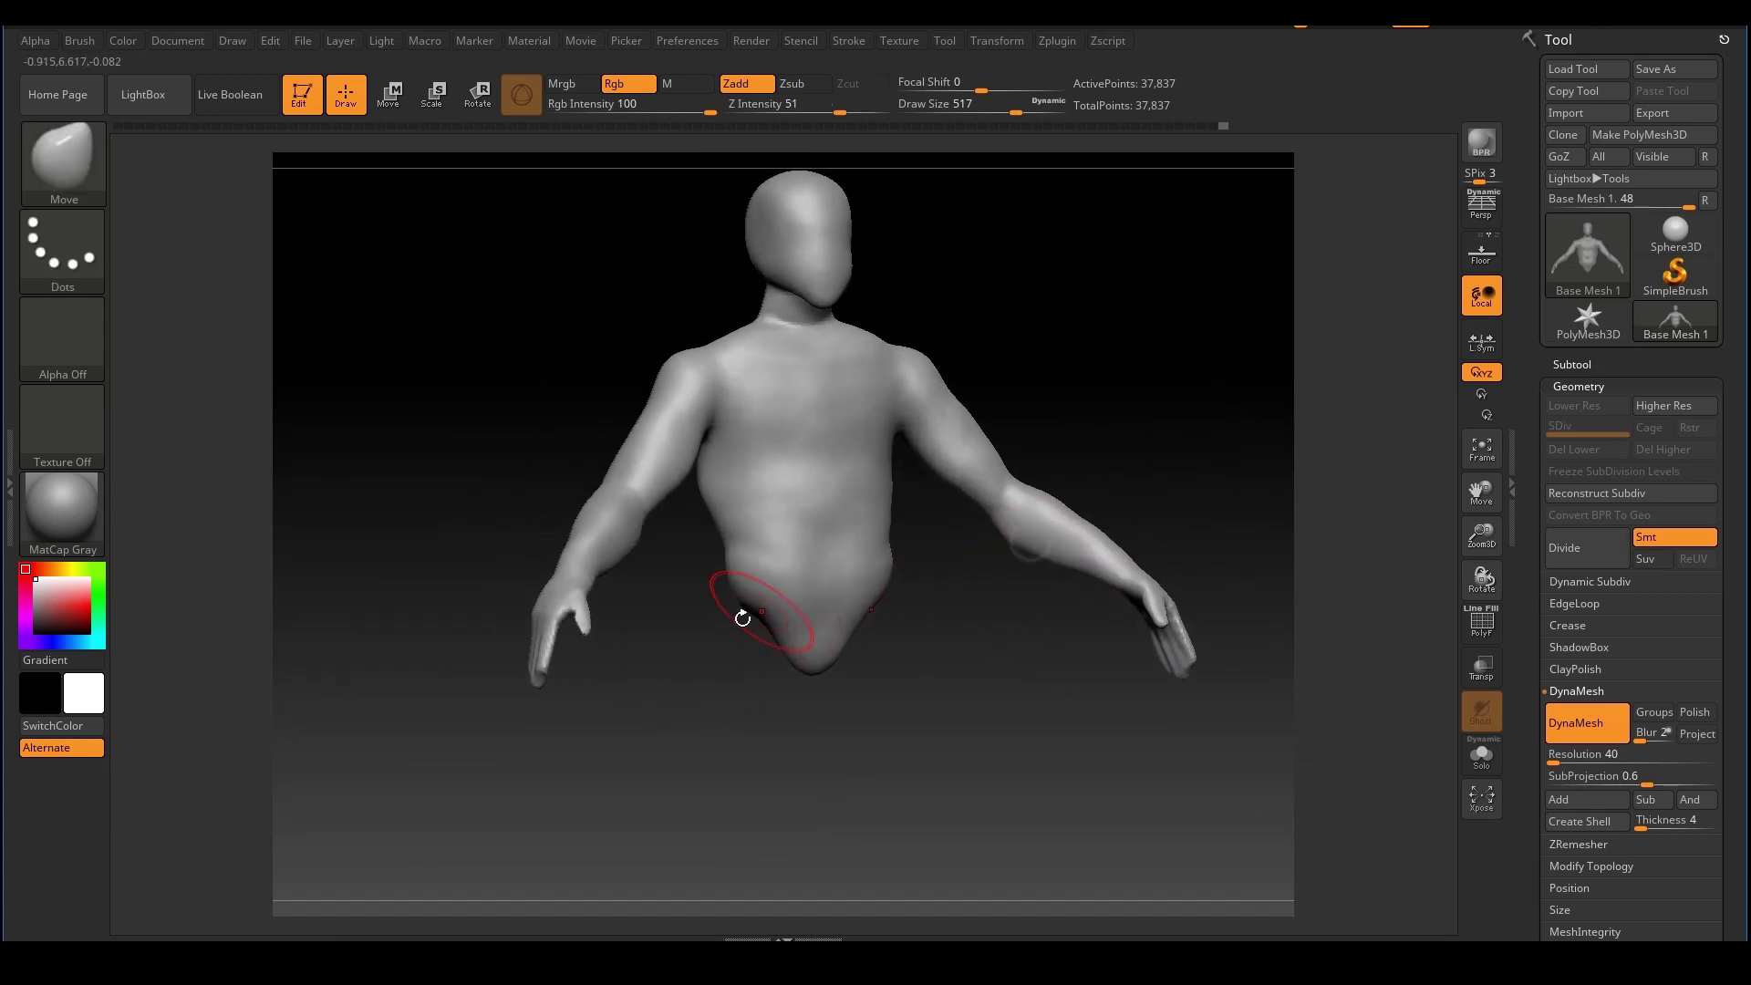